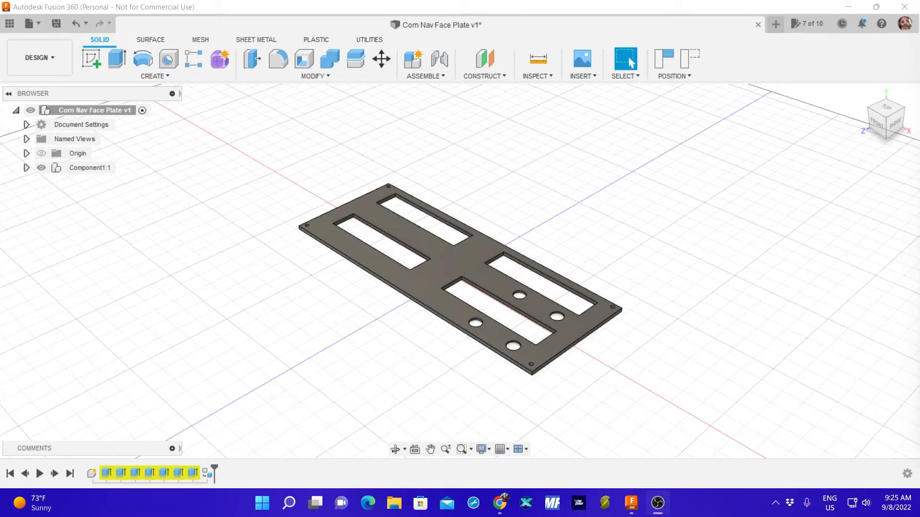
Examine the face plate from its front and its underside, including the display cutouts and the square recesses around the round holes.
click(629, 247)
shift+middle_drag(580, 222, 576, 328)
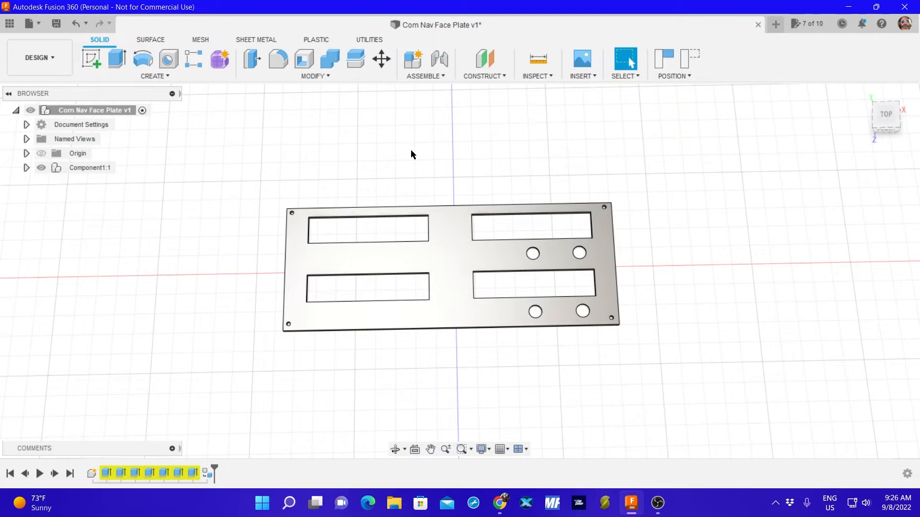
click(873, 120)
click(876, 117)
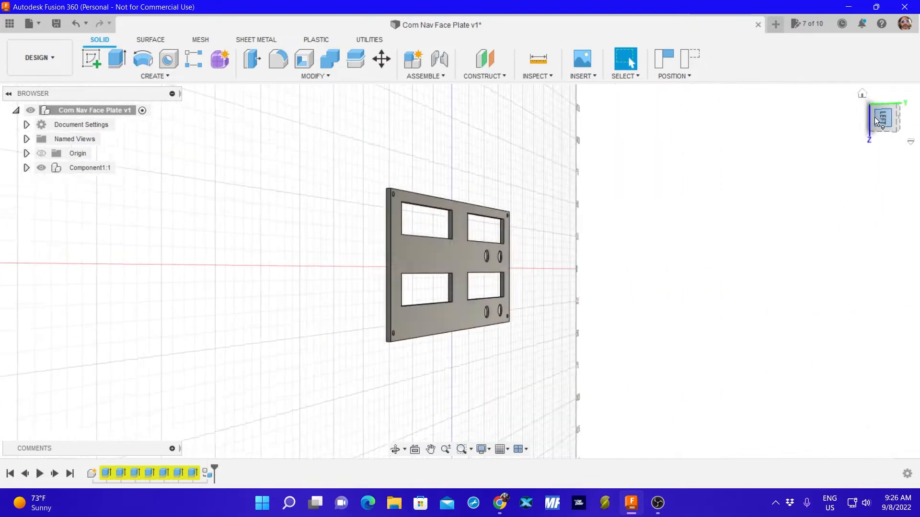
click(869, 117)
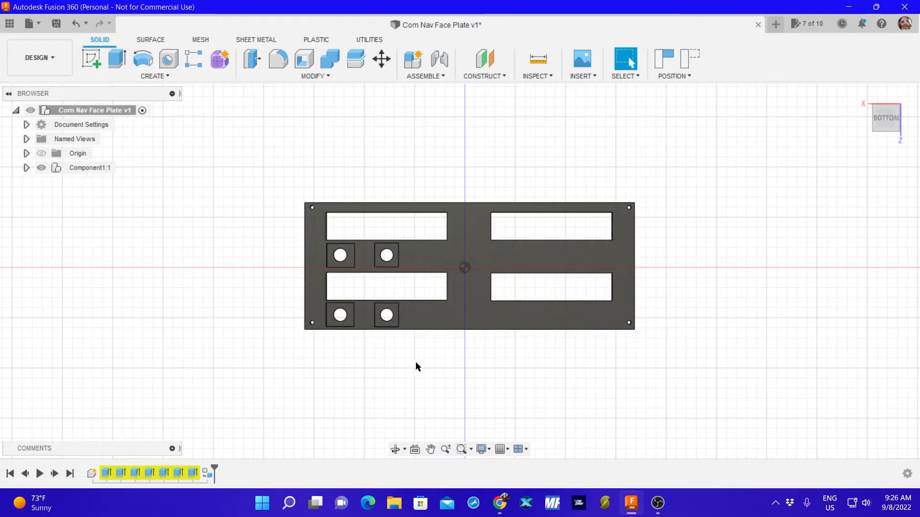
shift+middle_drag(415, 367, 397, 309)
scroll(389, 311, down, 3)
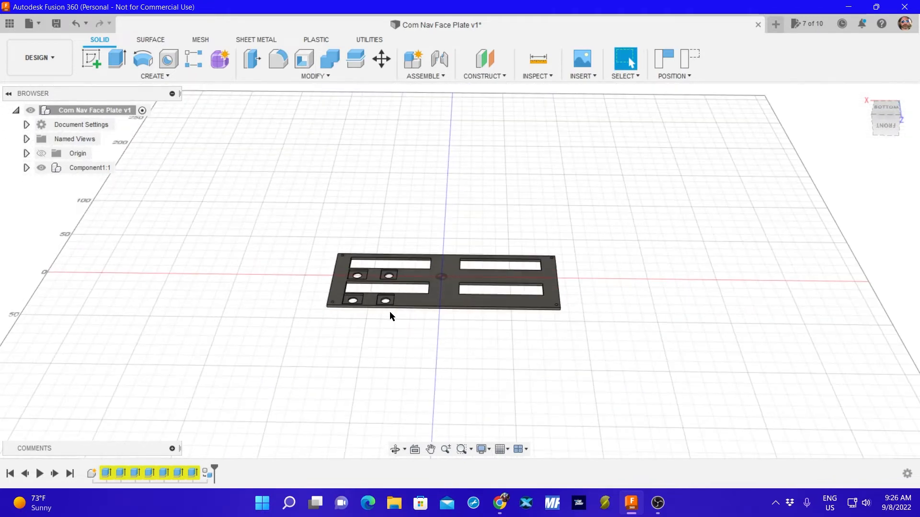
scroll(383, 307, up, 8)
scroll(387, 307, up, 3)
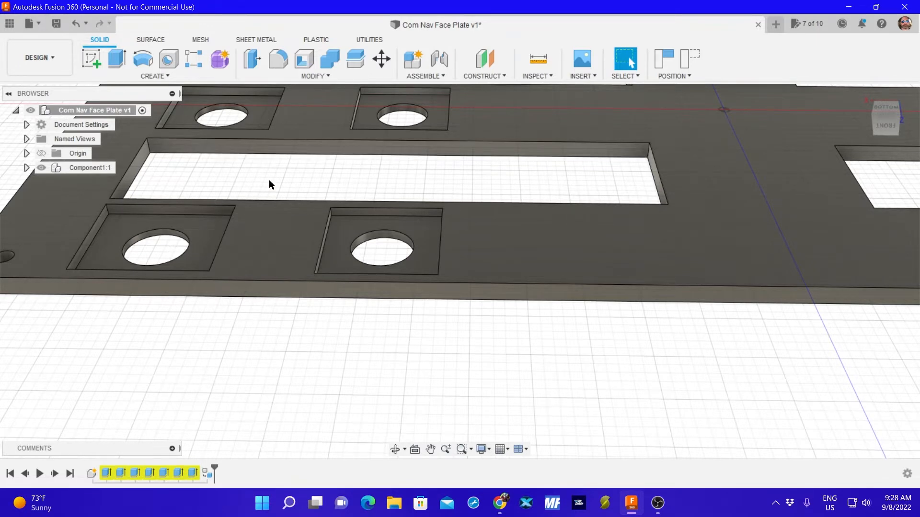
shift+middle_drag(269, 179, 332, 167)
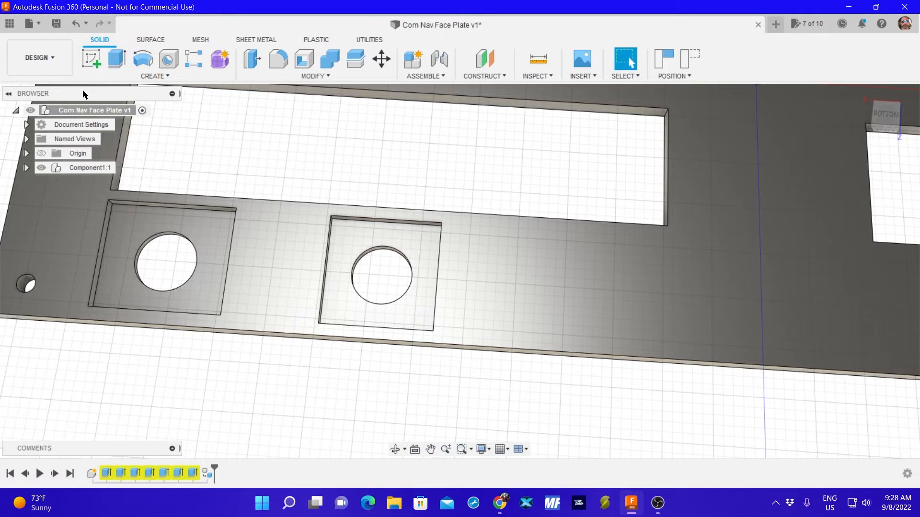
scroll(353, 173, down, 8)
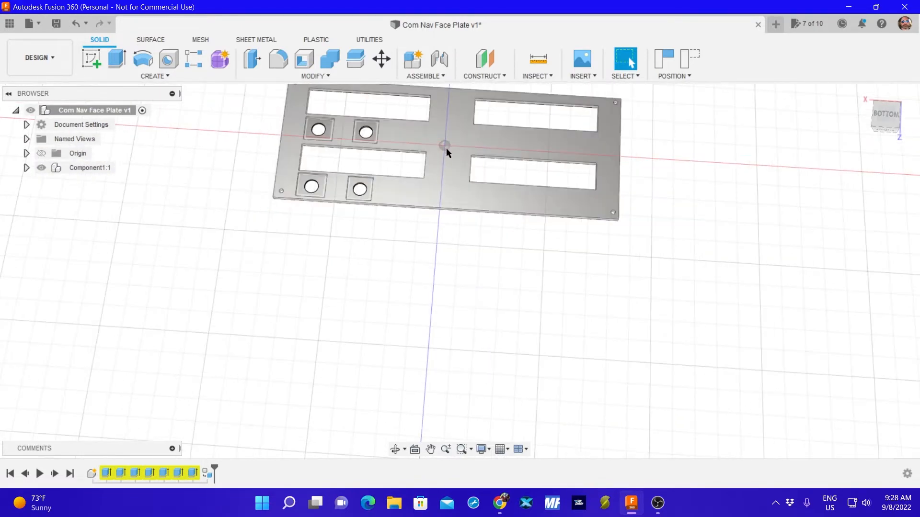
drag(446, 148, 452, 203)
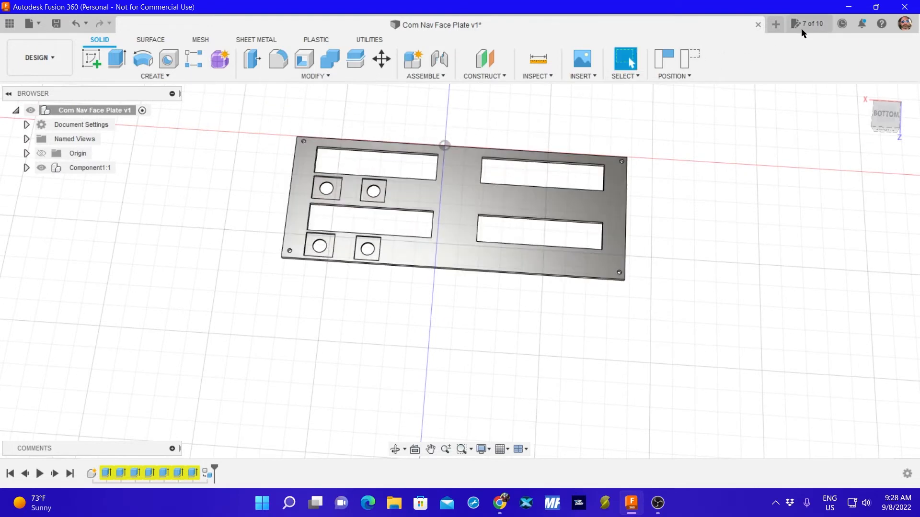
Create a new design and start saving it under the name Nav/Com Radio Faceplate V5.
click(775, 24)
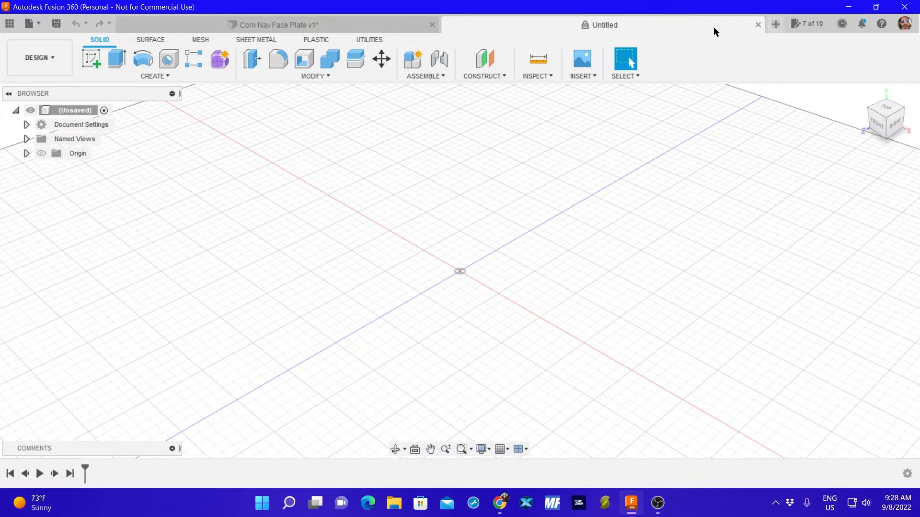
click(56, 24)
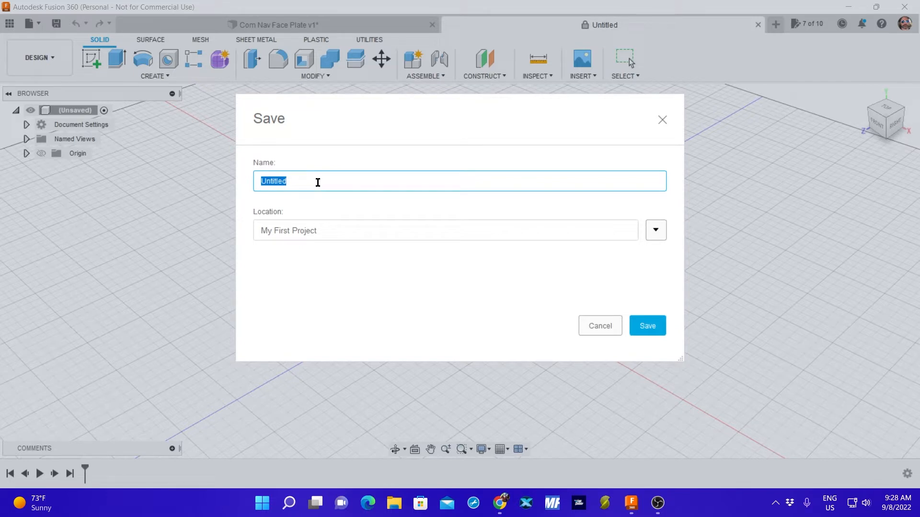
text(Fa)
key(BackSpace)
key(BackSpace)
text(C)
key(BackSpace)
text(Nav Com)
key(BackSpace)
key(BackSpace)
key(BackSpace)
key(BackSpace)
key(BackSpace)
text(/COm)
key(BackSpace)
key(BackSpace)
text(om Radio Faceplate V)
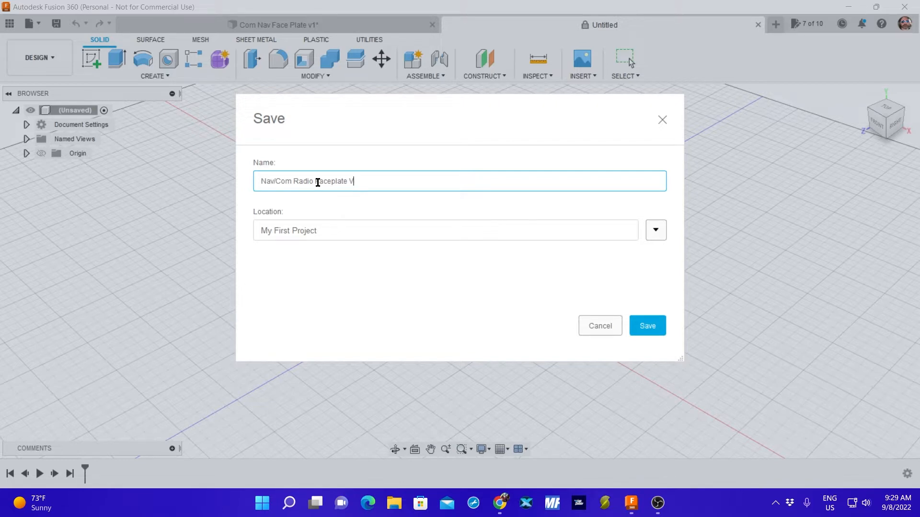
text(5)
Save the new design in the Com/Nav Face Plate project, changing its name to Nav/Com Radio Faceplate V4.
click(655, 231)
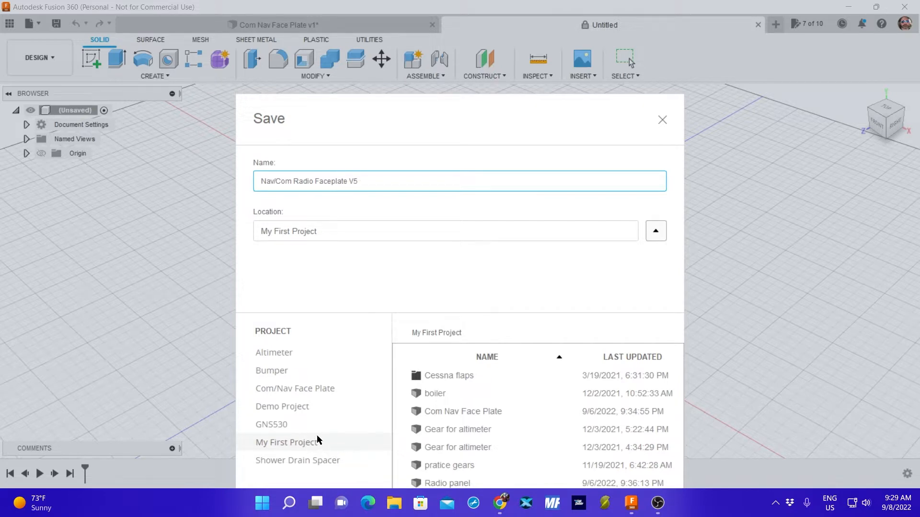
click(313, 388)
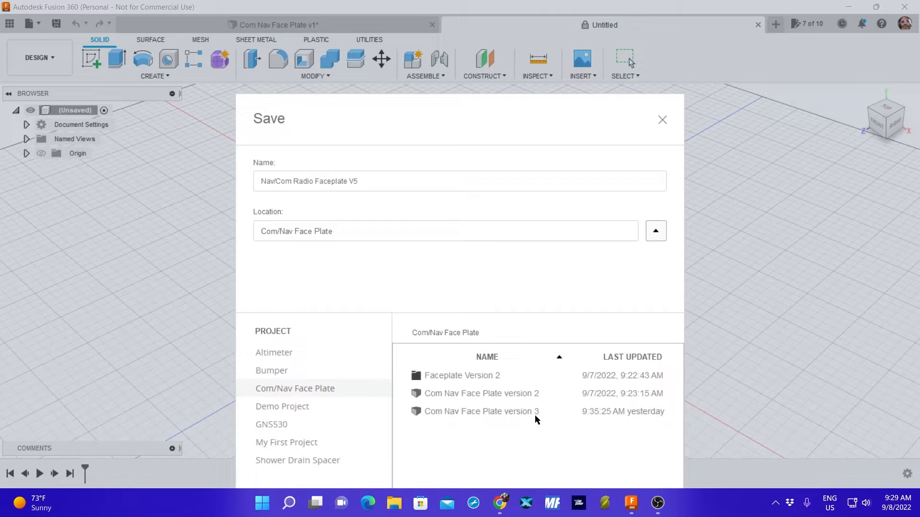
click(369, 180)
key(BackSpace)
text(4)
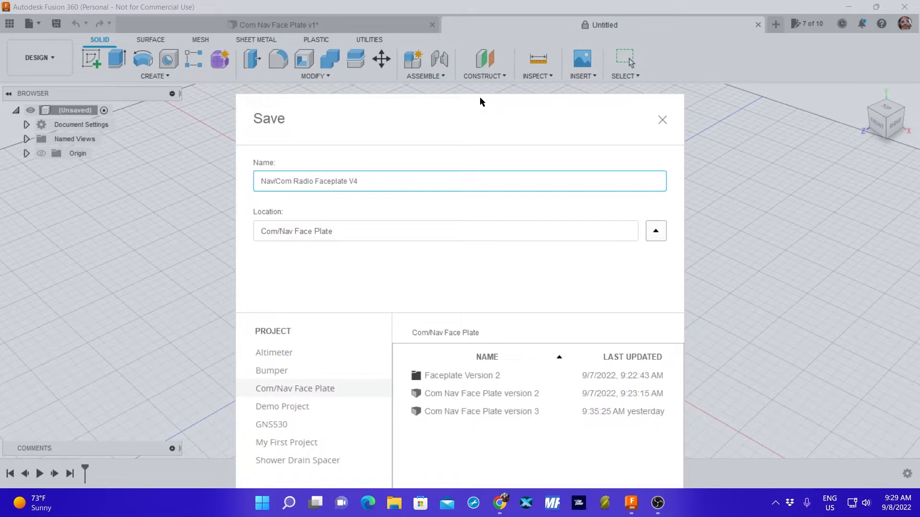
drag(479, 100, 470, 19)
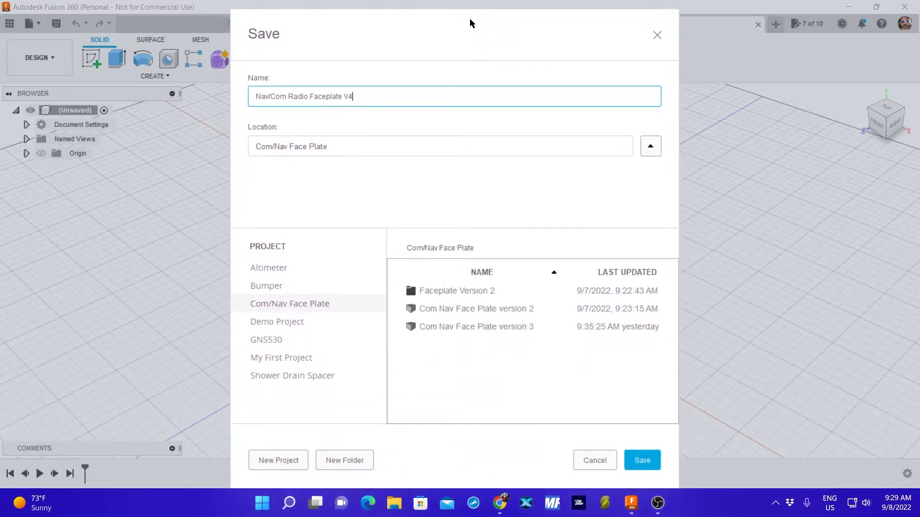
click(643, 460)
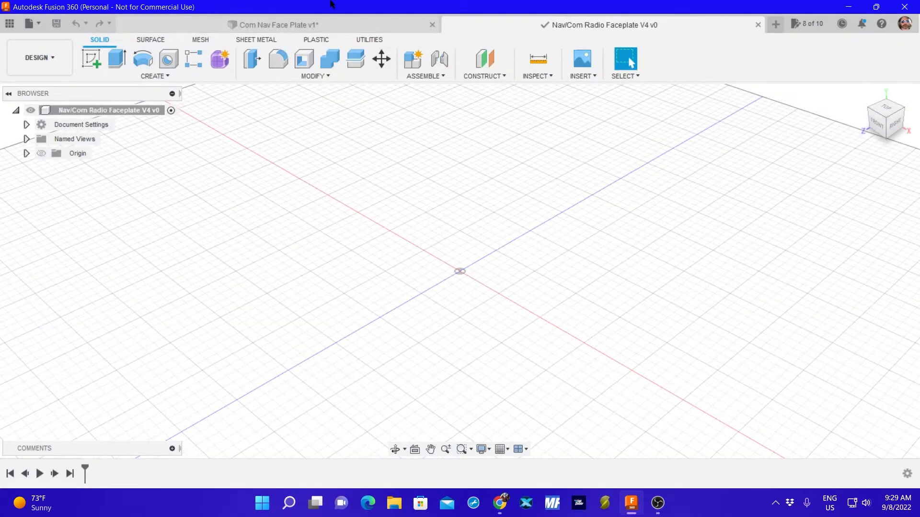
Close the Com Nav Face Plate v1 design without saving its changes.
click(343, 24)
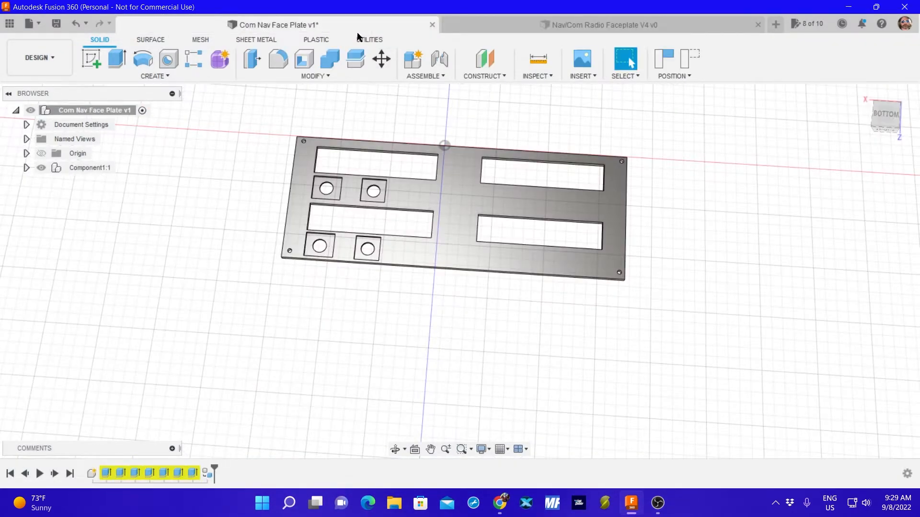
click(431, 25)
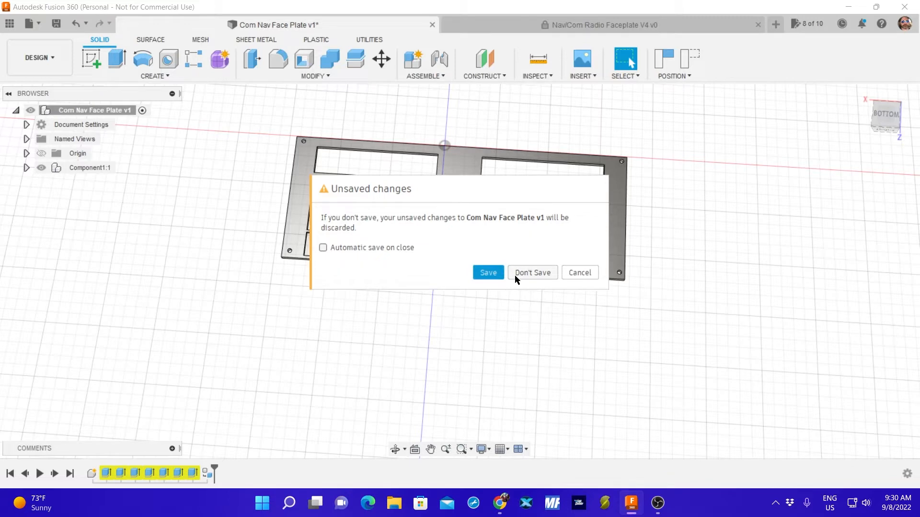
click(528, 273)
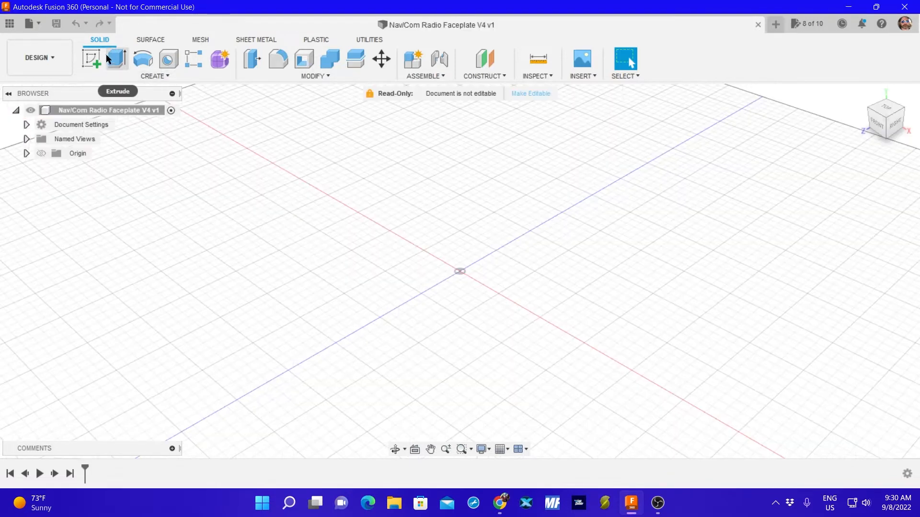
Open the Com Nav Face Plate version 3 design from the Com/Nav Face Plate project.
click(33, 23)
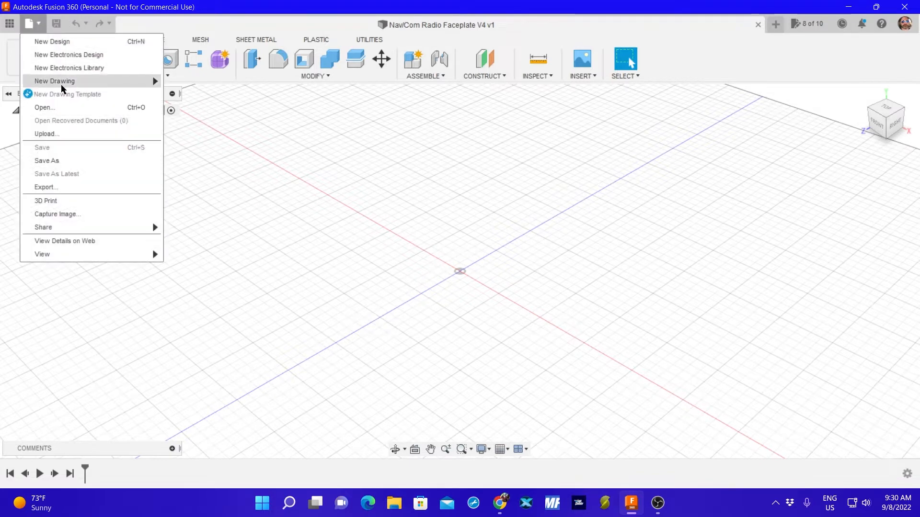
click(57, 107)
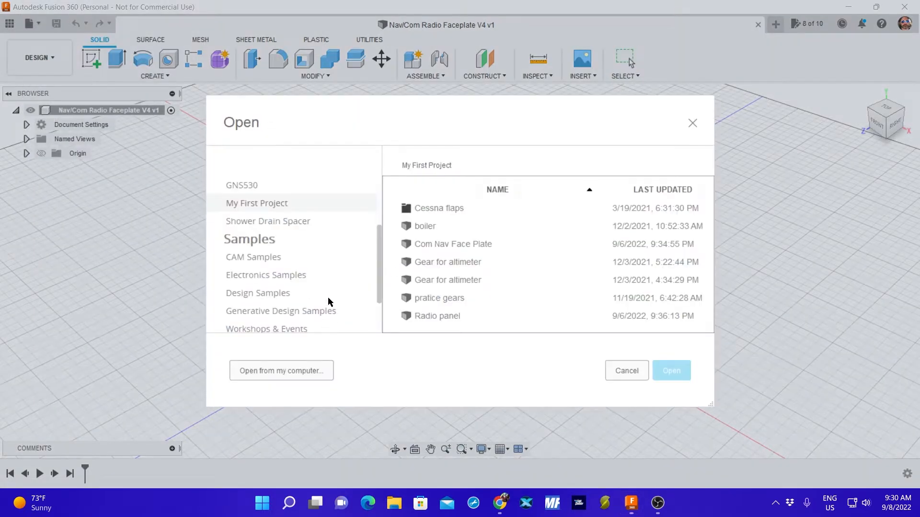
scroll(352, 263, down, 2)
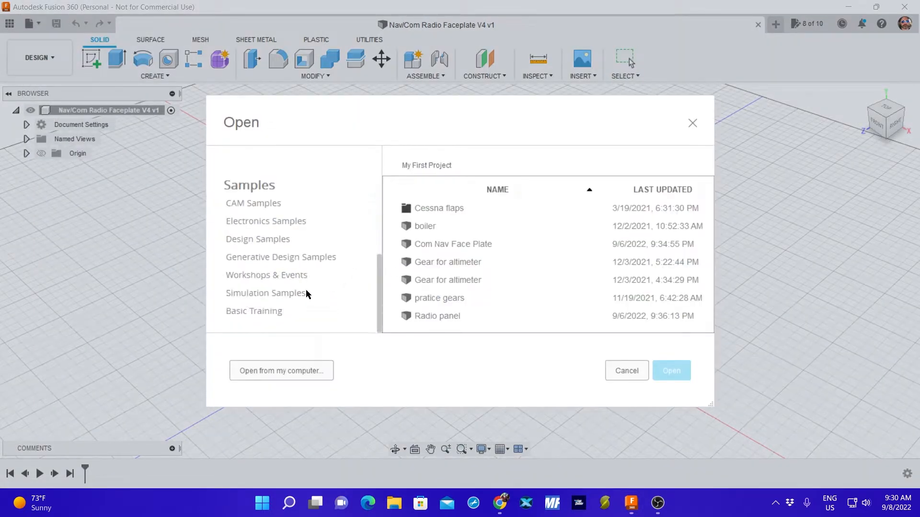
scroll(295, 274, up, 2)
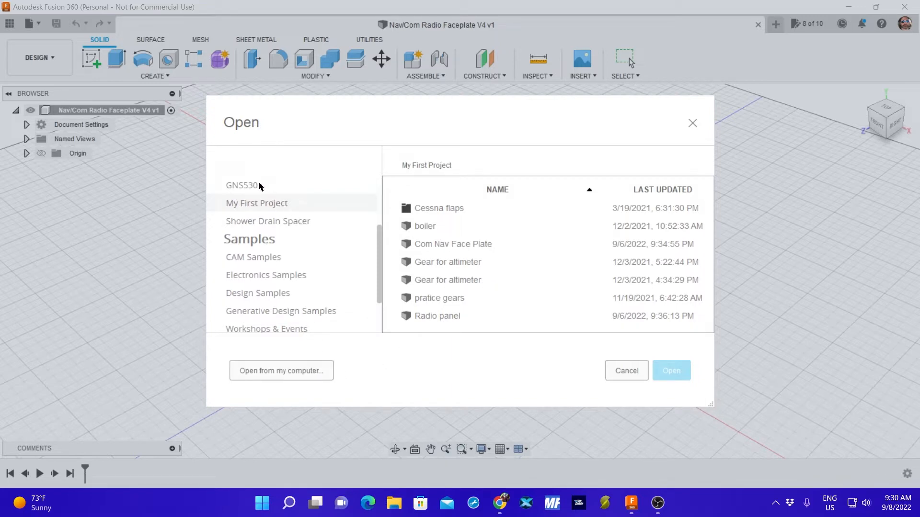
scroll(280, 229, up, 2)
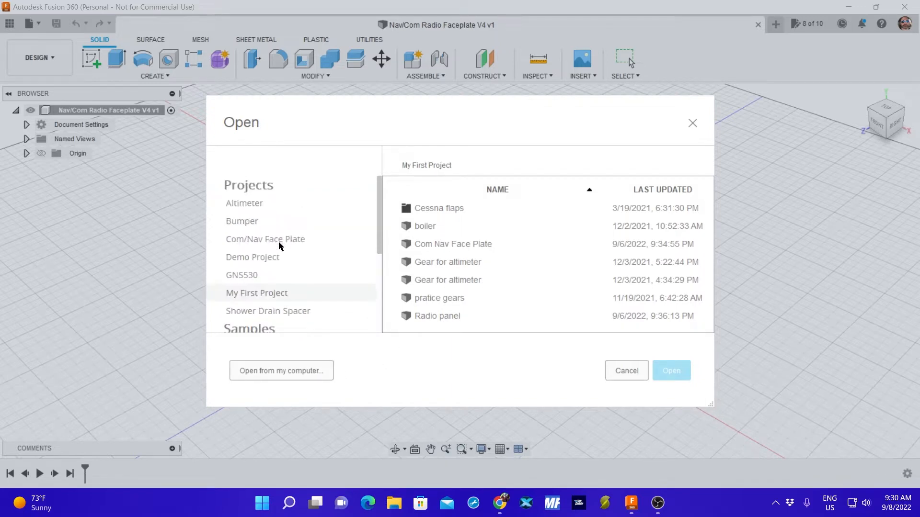
click(279, 239)
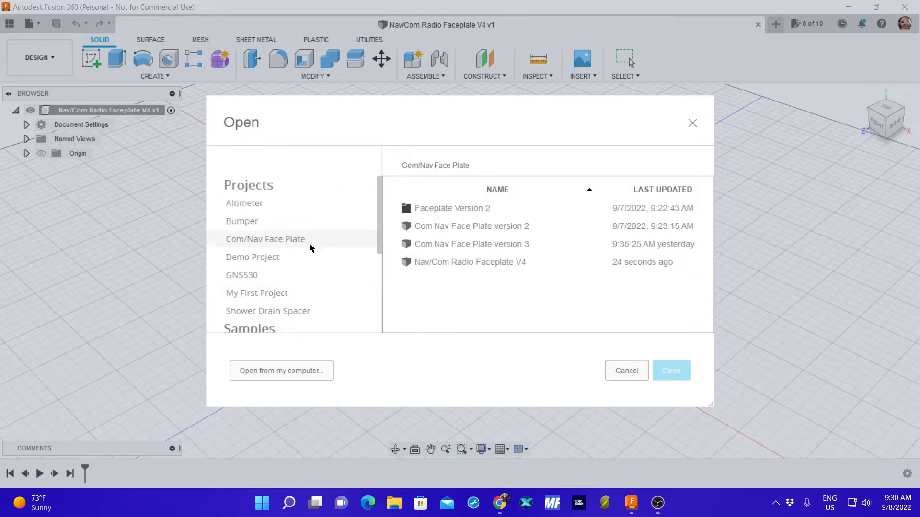
click(476, 246)
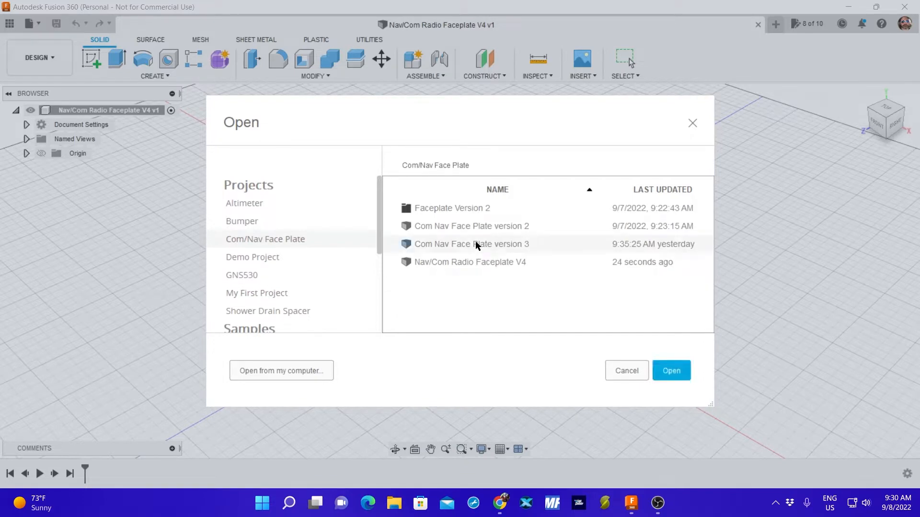
click(671, 372)
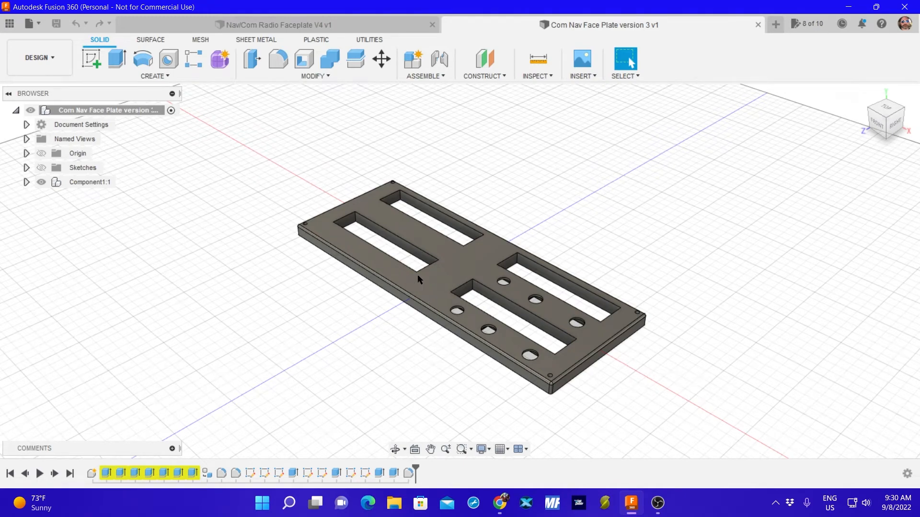
Examine the version 3 plate's edges, holes and underside recesses, then return to the Nav/Com Radio Faceplate V4 design.
shift+middle_drag(418, 275, 418, 289)
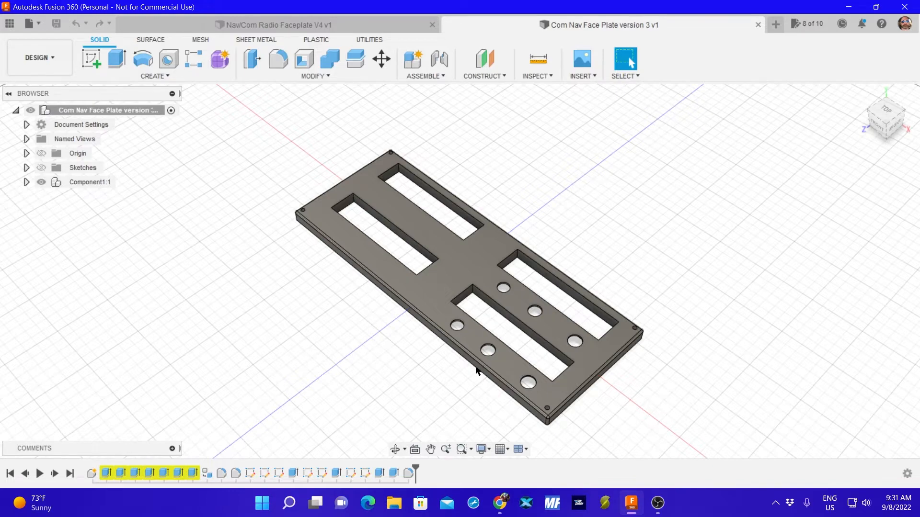
scroll(477, 371, up, 4)
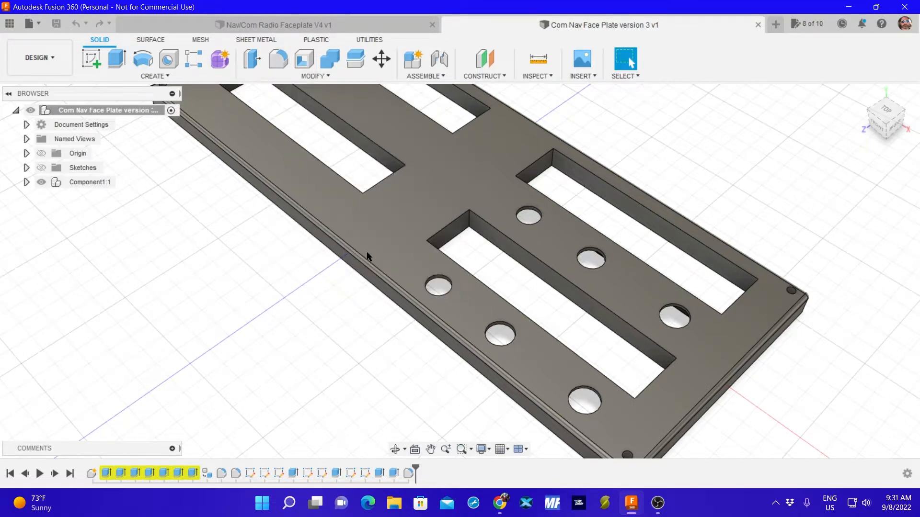
shift+middle_drag(430, 319, 418, 288)
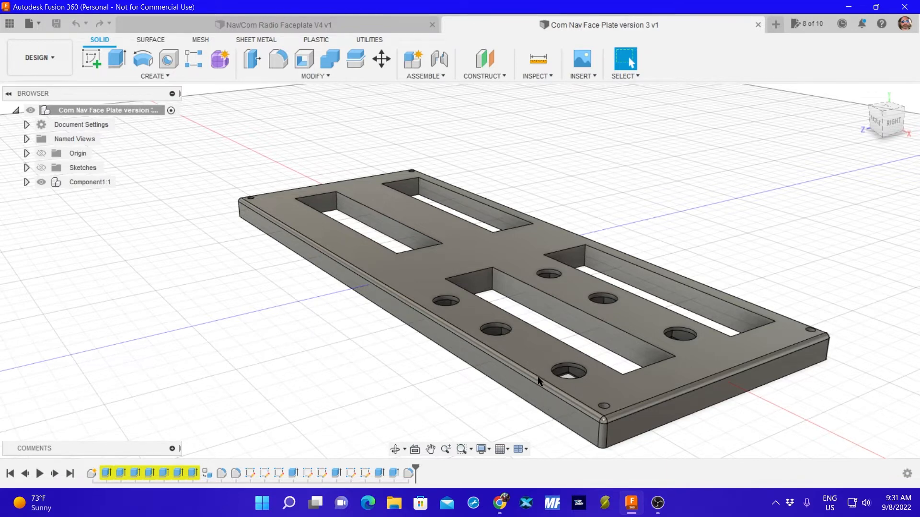
shift+middle_drag(524, 399, 538, 323)
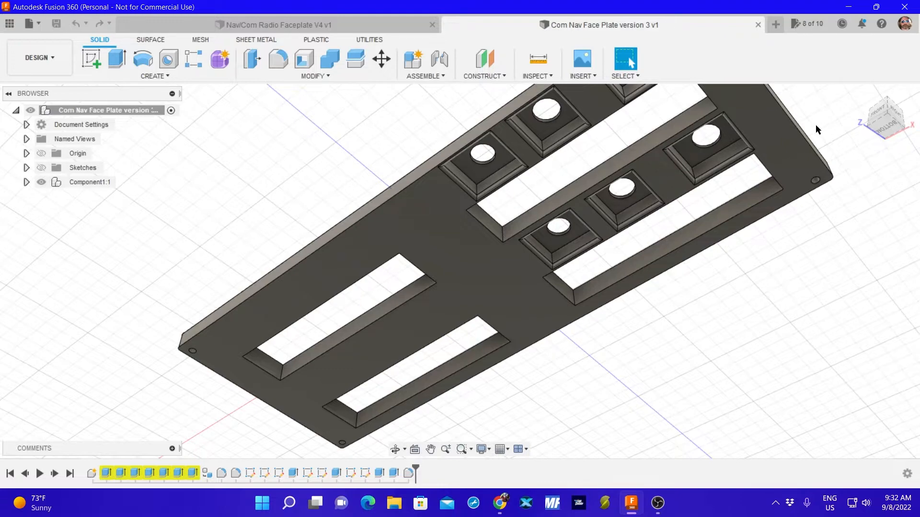
click(875, 112)
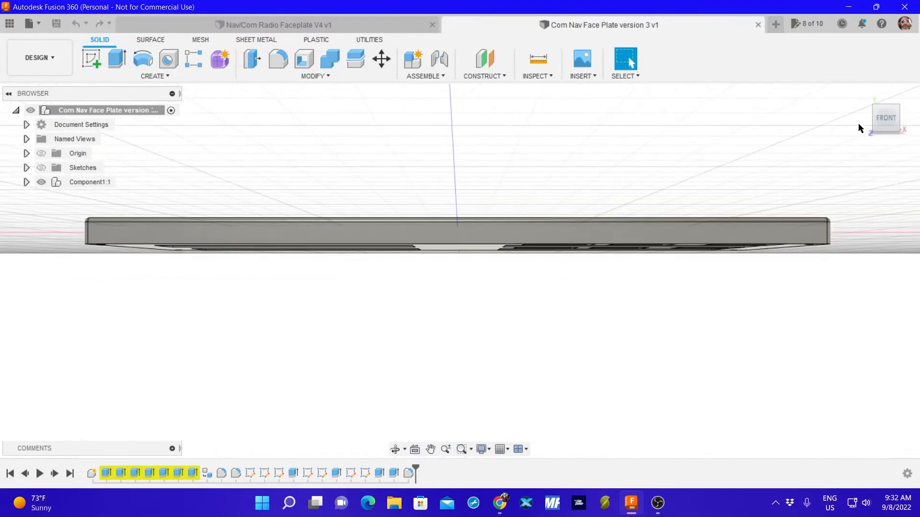
click(886, 99)
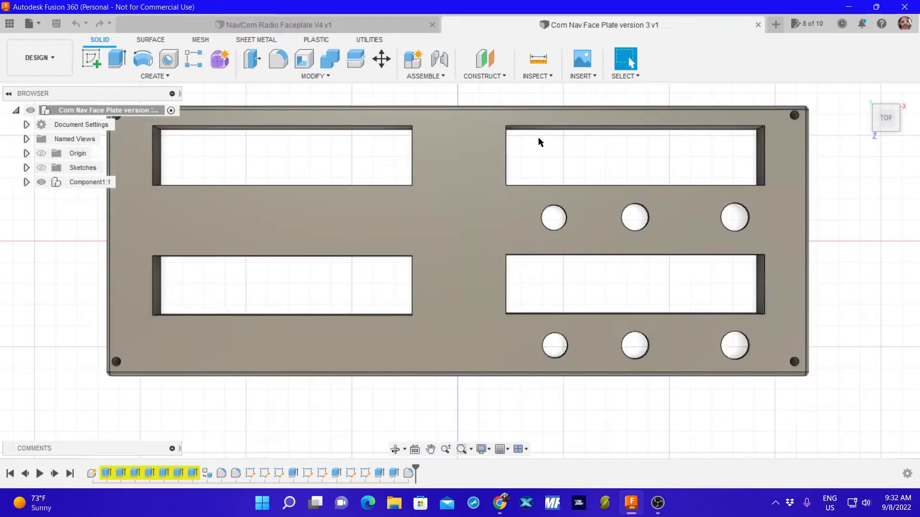
scroll(509, 163, up, 2)
scroll(507, 174, down, 6)
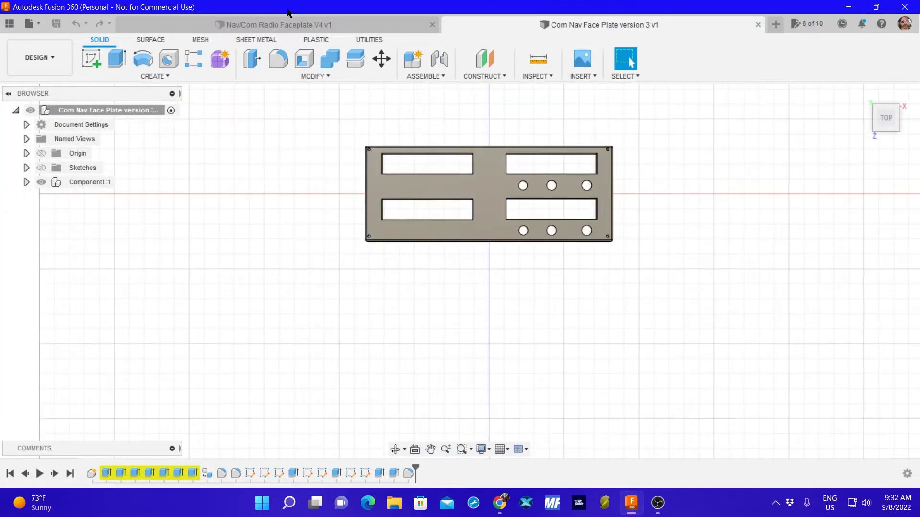
click(298, 28)
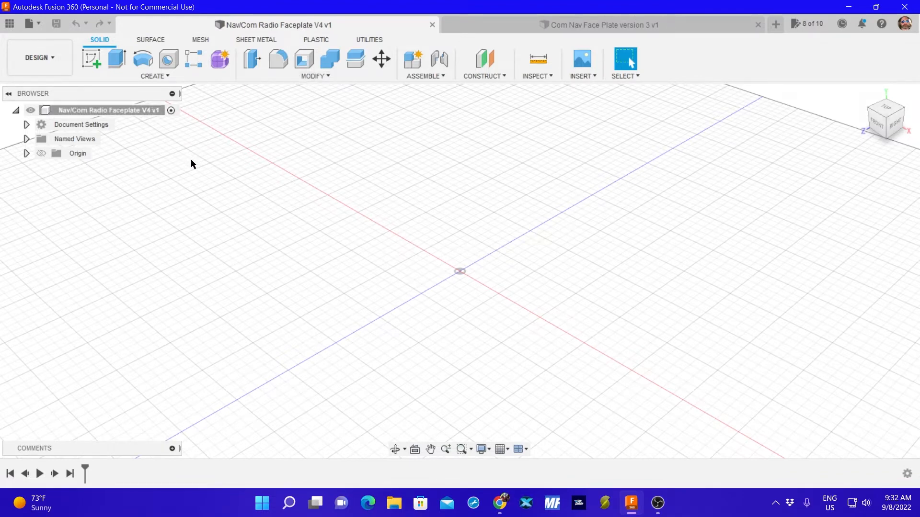
Start a sketch on the horizontal XZ plane and rotate the top view so the X axis points right.
click(92, 59)
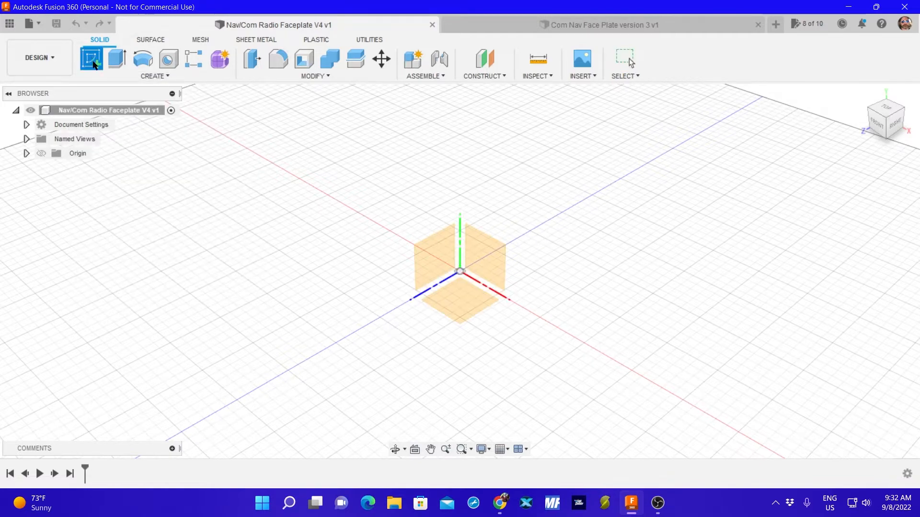
click(460, 297)
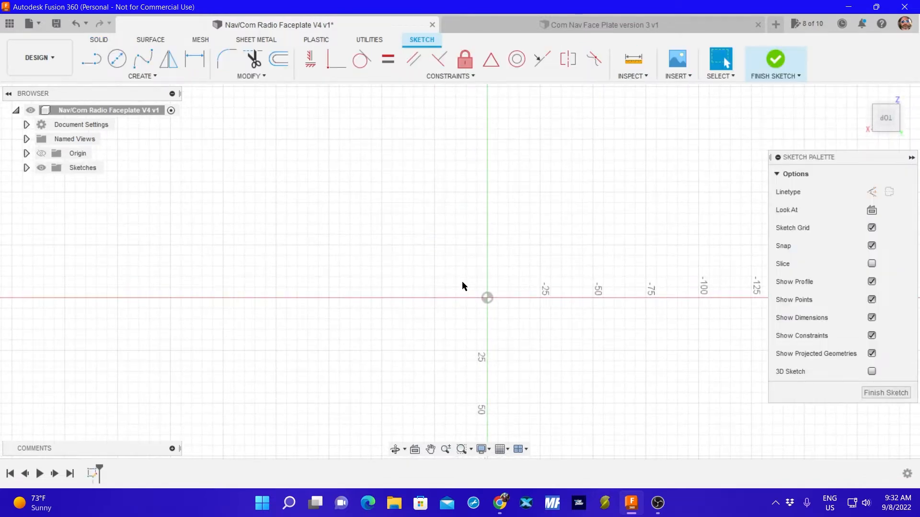
click(898, 94)
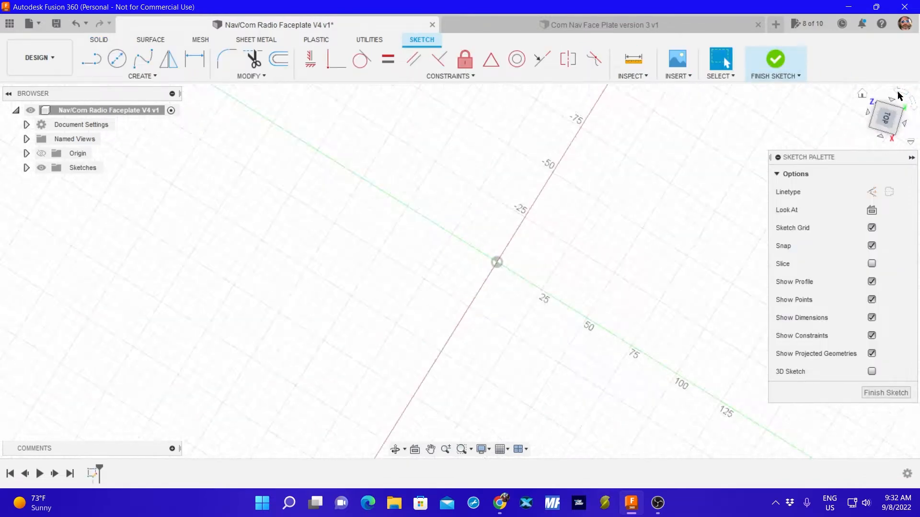
click(897, 93)
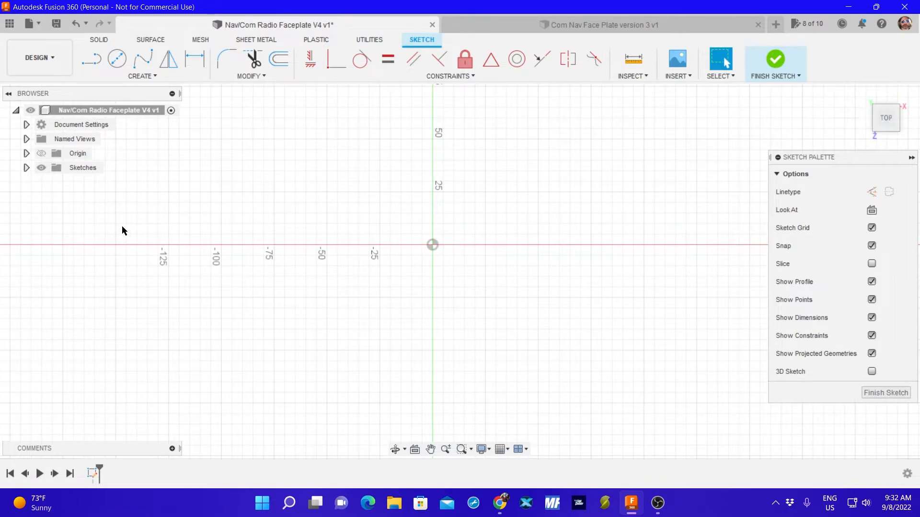
Draw a two-point rectangle from the origin, 165.1 mm wide with a freehand height.
click(118, 74)
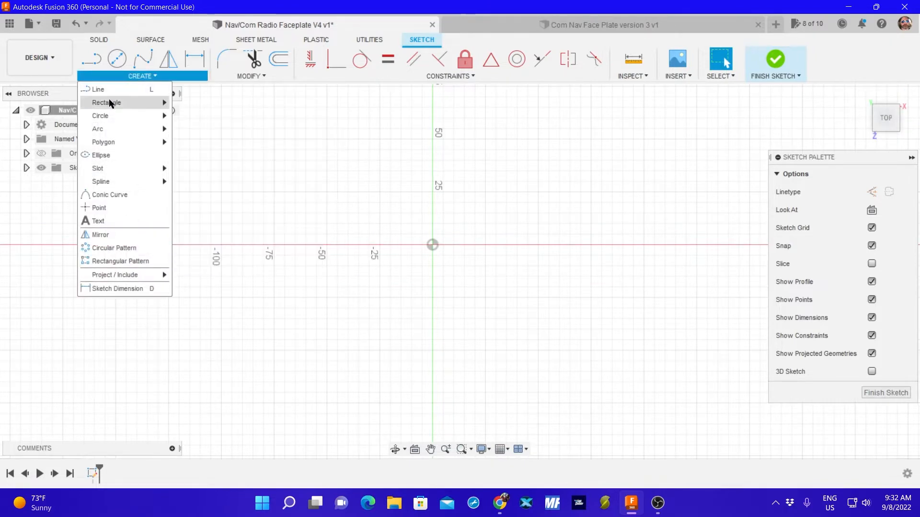
mouse_move(111, 103)
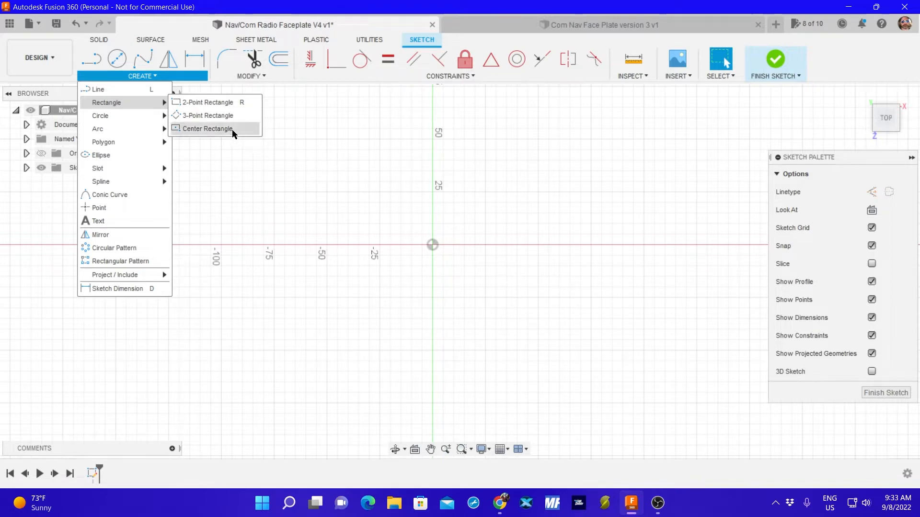
click(207, 102)
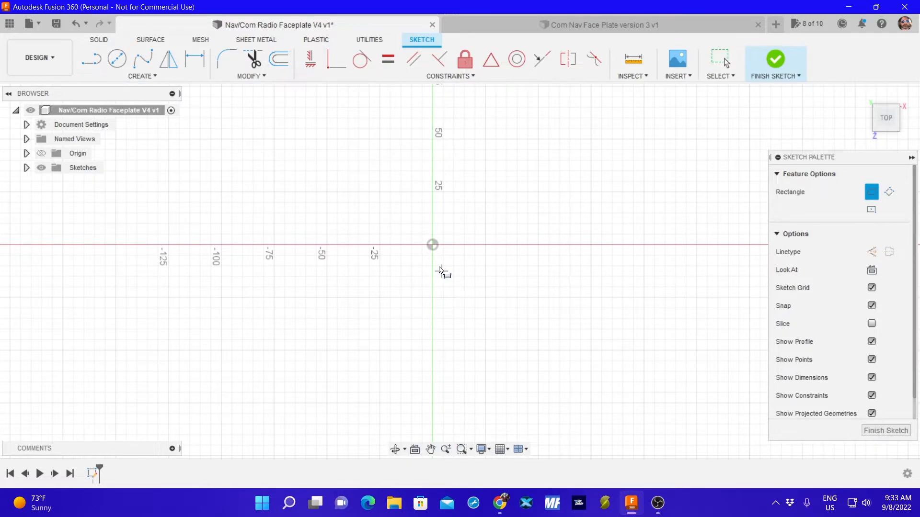
click(432, 245)
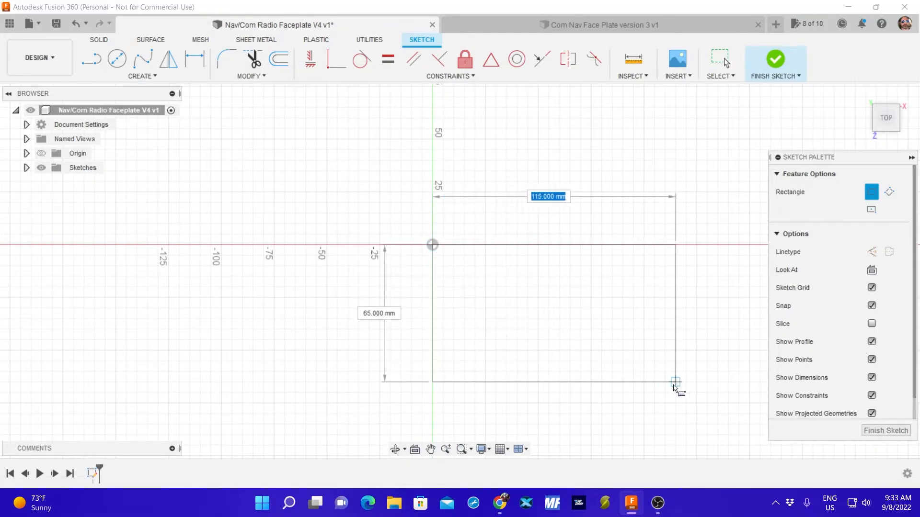
text(16)
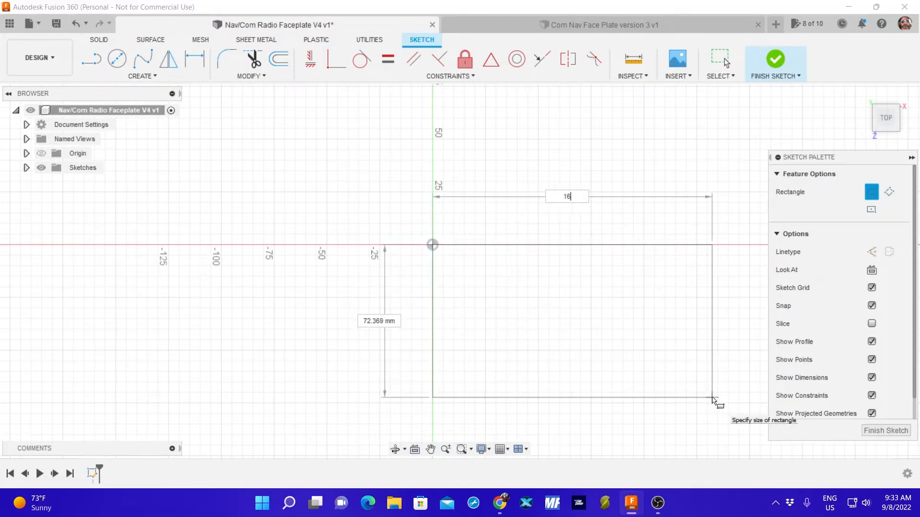
text(5.1)
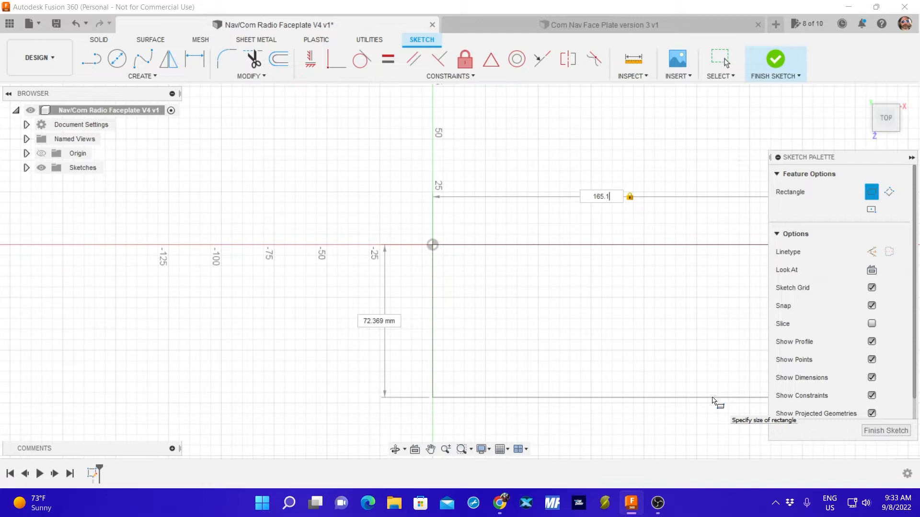
key(Tab)
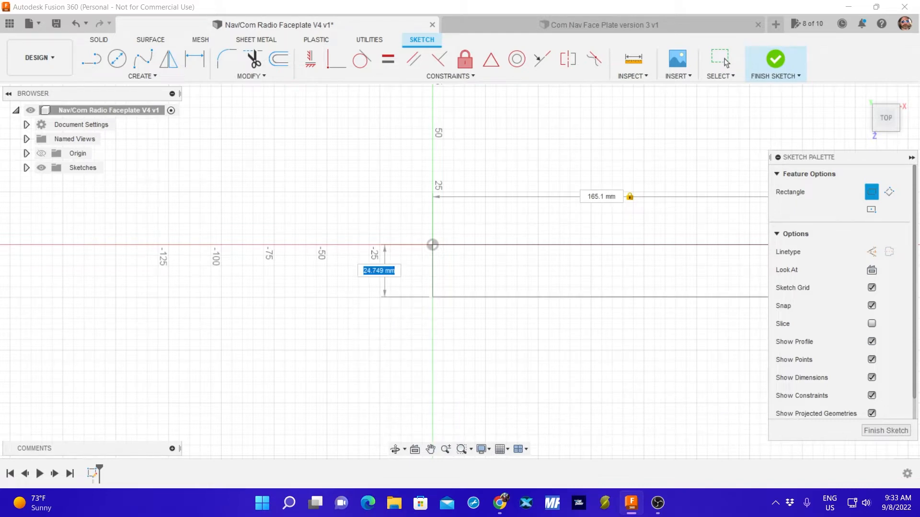
key(alt+Tab)
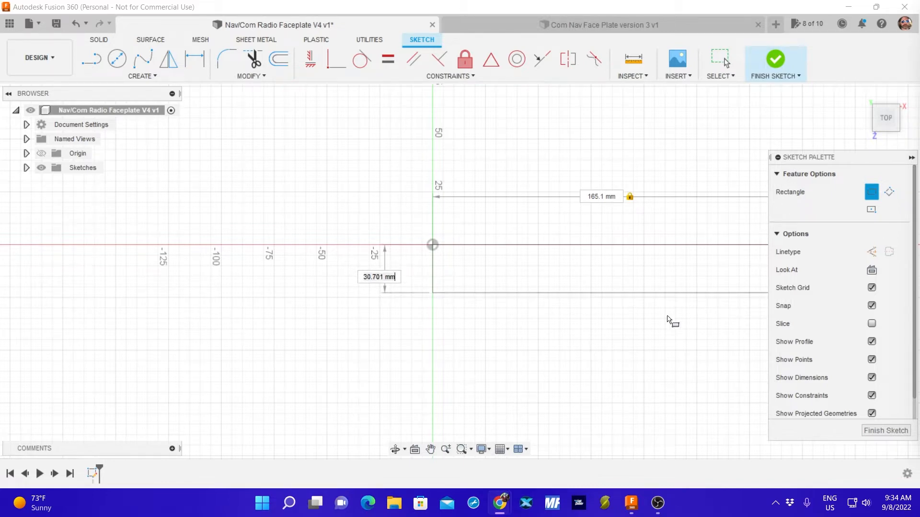
click(471, 329)
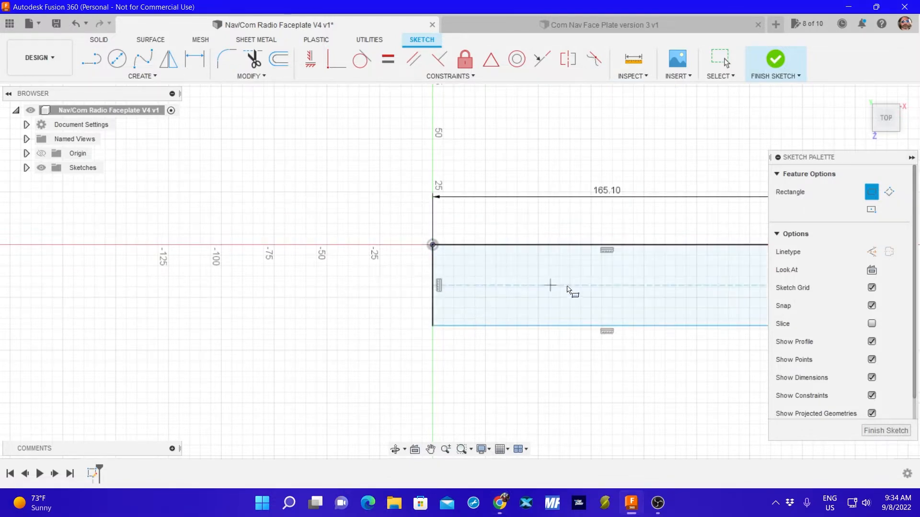
Abandon the second rectangle started on the outline's edge and undo the 165.1 mm wide rectangle.
click(433, 286)
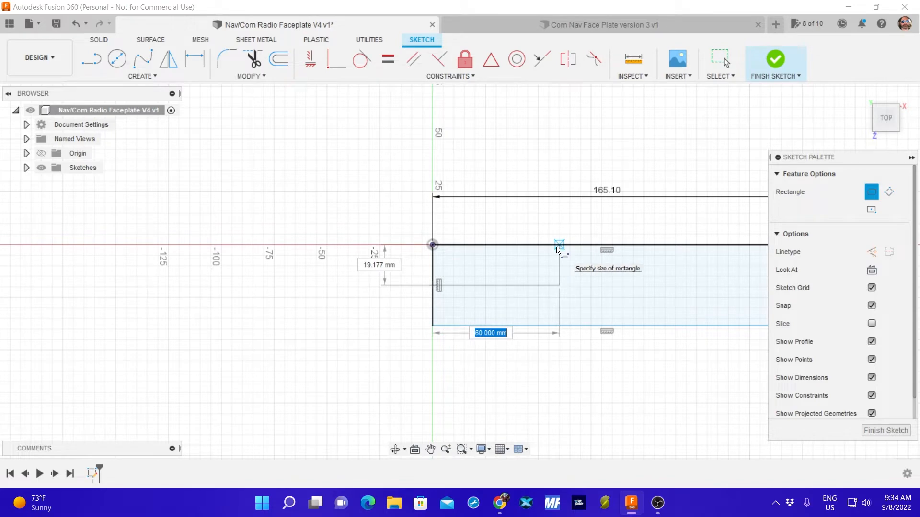
key(Escape)
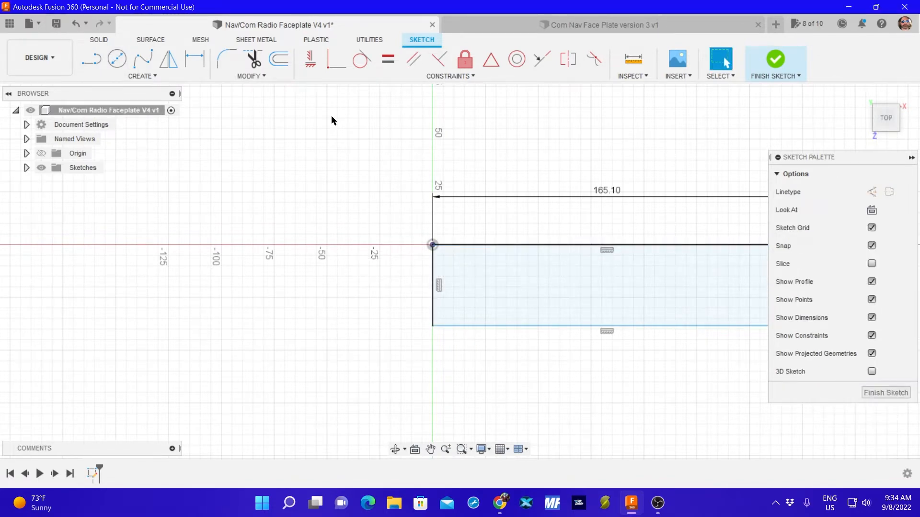
key(alt+Tab)
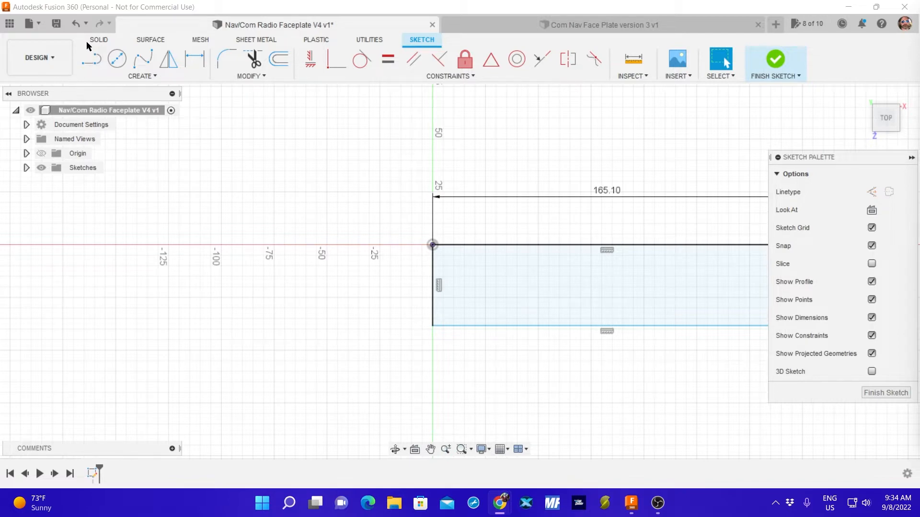
click(75, 24)
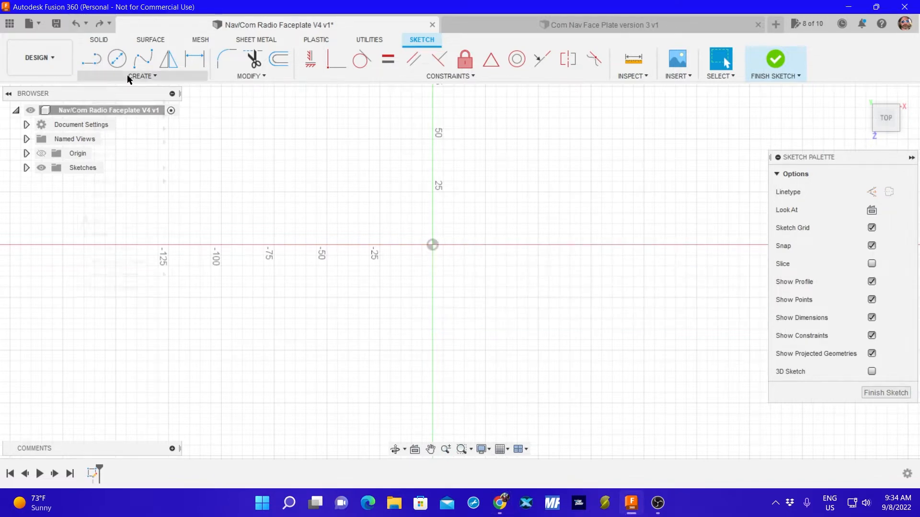
Draw the face plate outline as a two-point rectangle from the origin, 165.1 mm wide and 70 mm high.
click(141, 75)
mouse_move(137, 103)
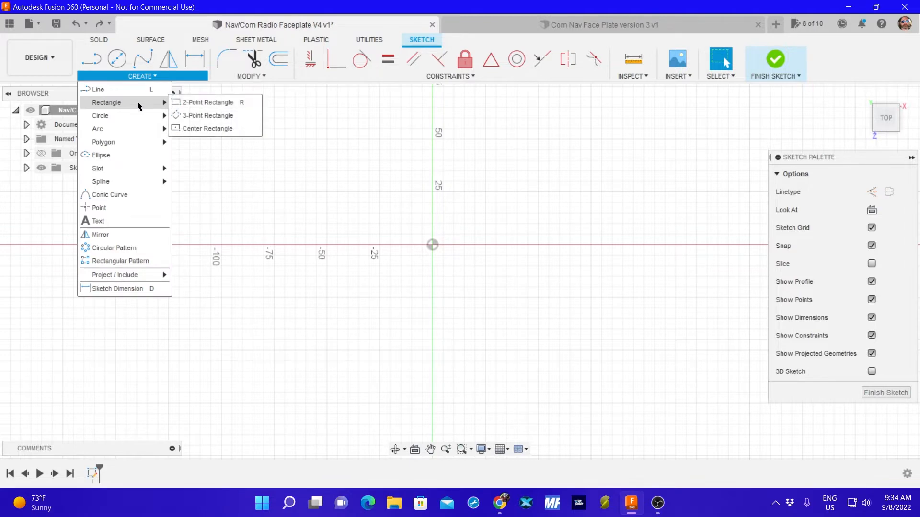
click(203, 102)
click(432, 245)
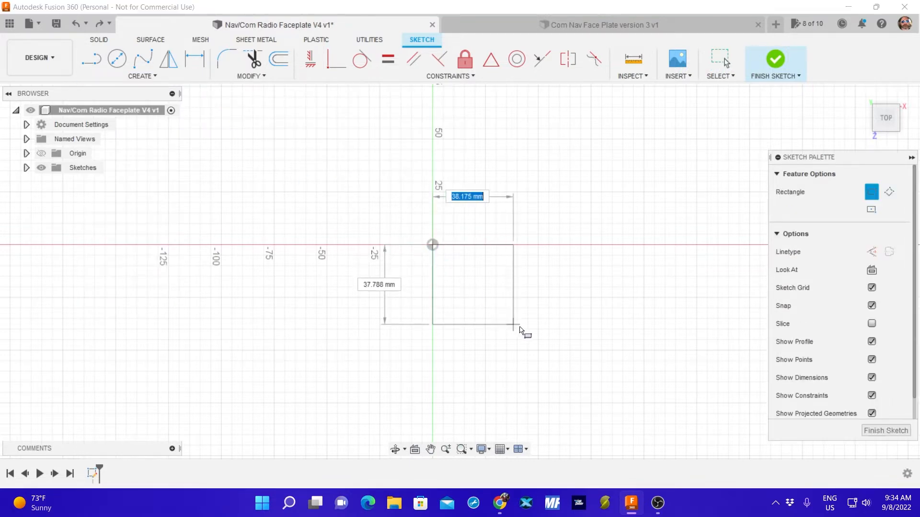
text(1)
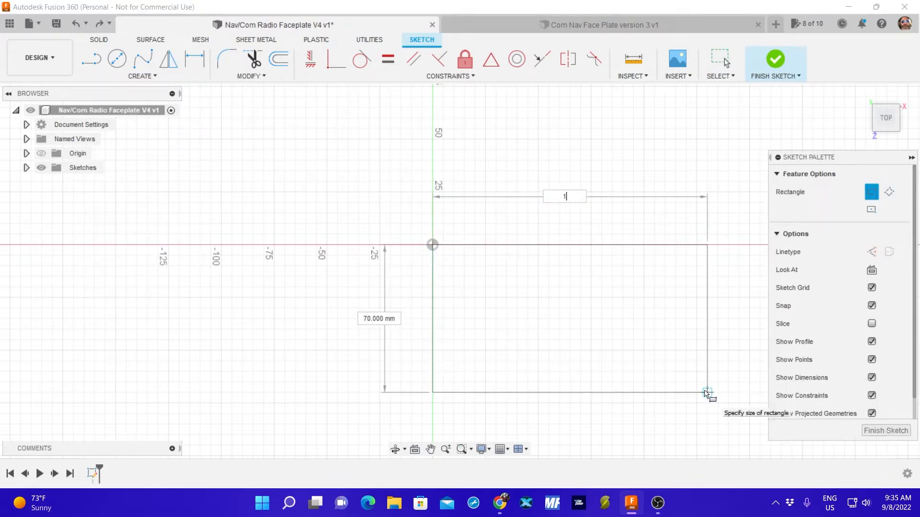
text(6)
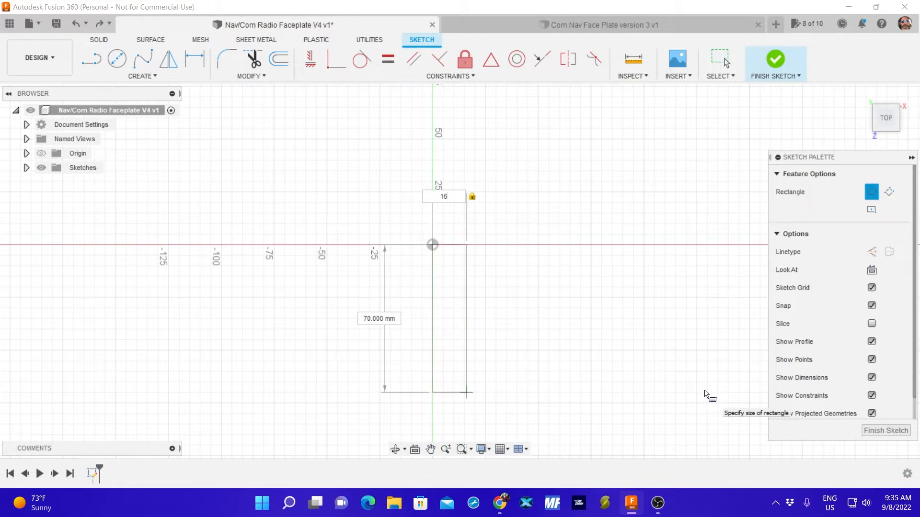
text(5.1)
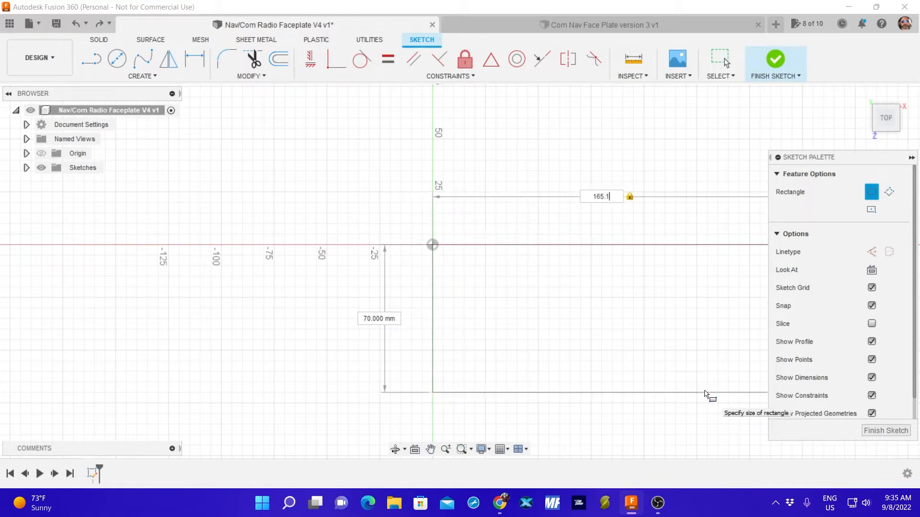
key(Tab)
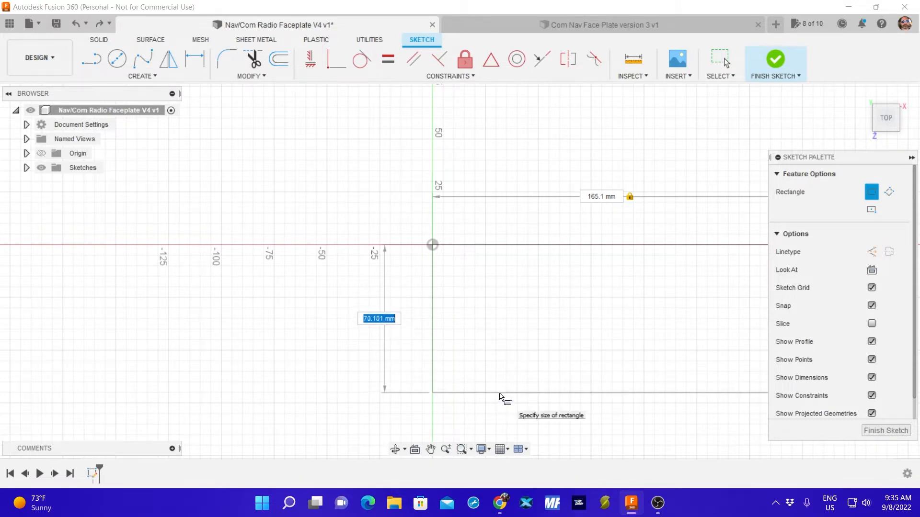
text(70)
key(Tab)
key(Return)
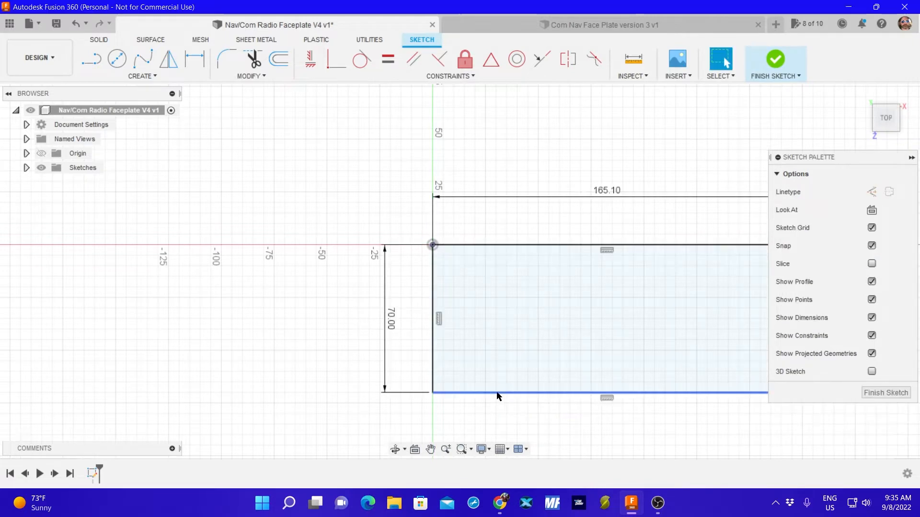
key(alt+Tab)
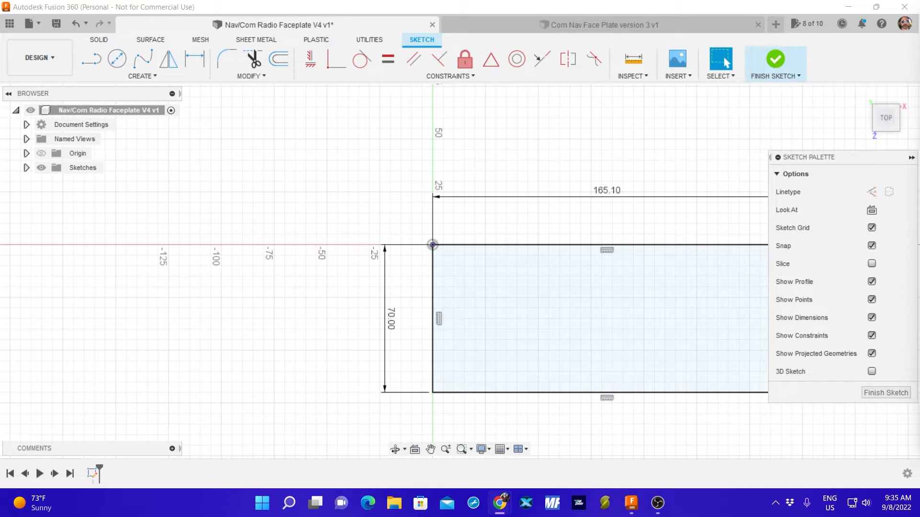
Set the height dimension of the face plate rectangle to 68.5 mm.
click(390, 318)
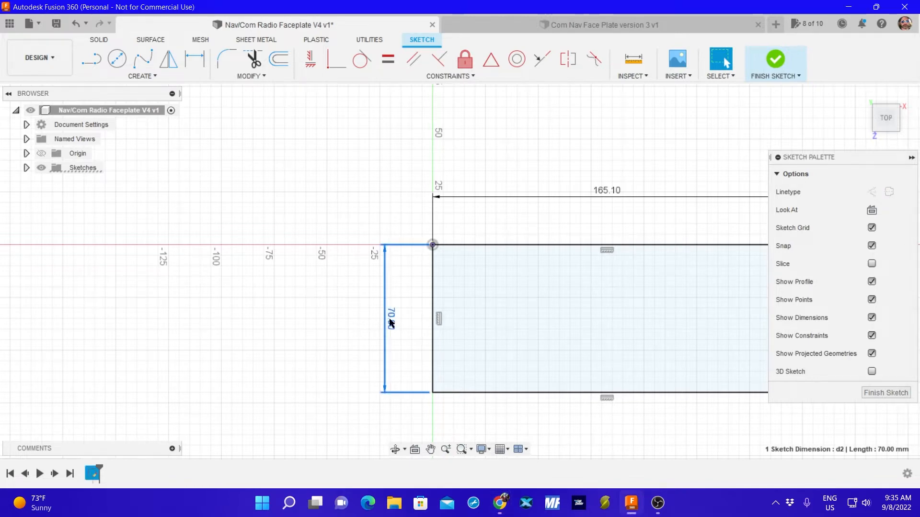
click(439, 394)
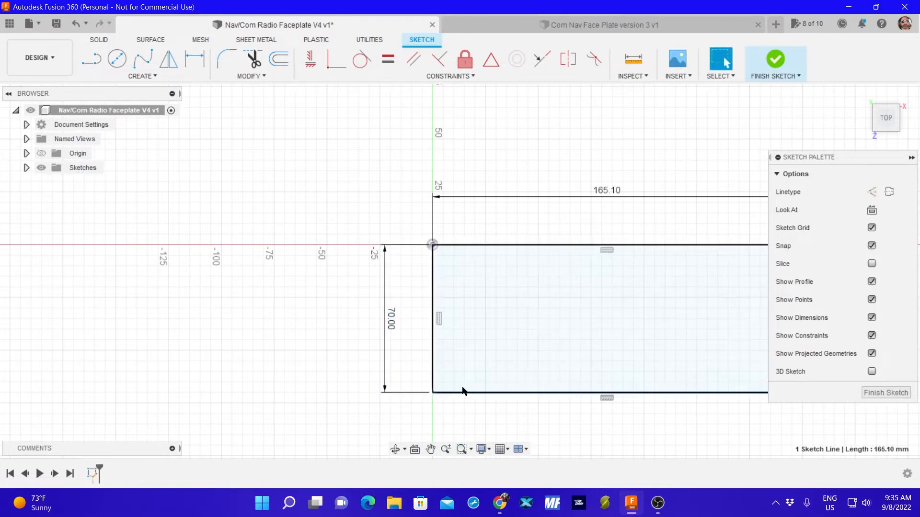
mouse_move(605, 281)
middle_down()
mouse_move(597, 288)
mouse_move(530, 273)
middle_up()
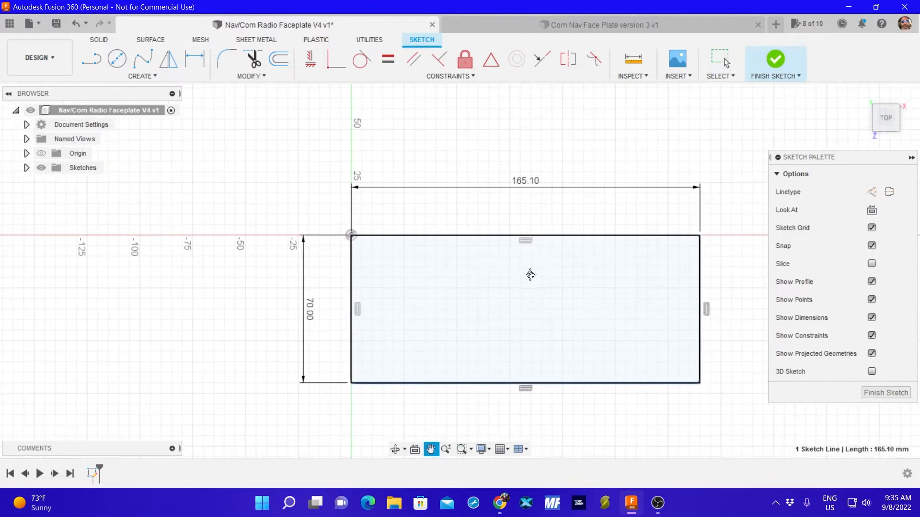
double_click(312, 314)
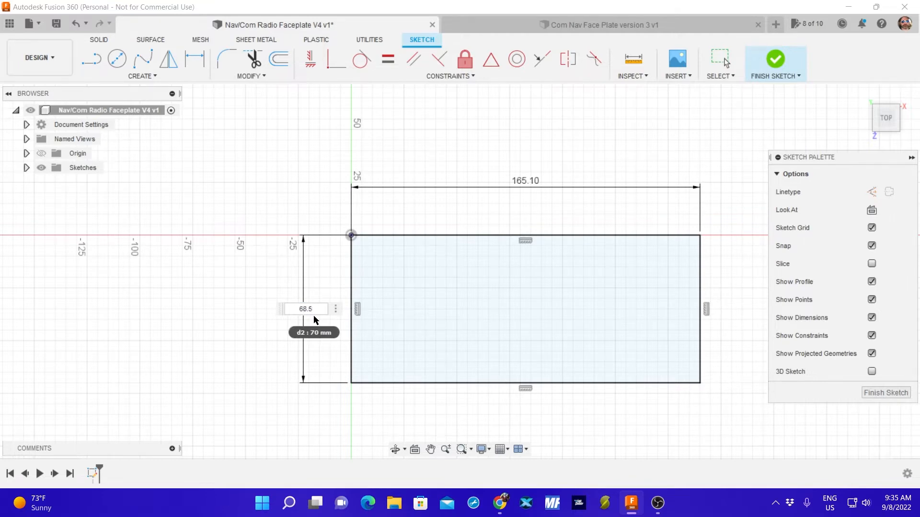
key(Return)
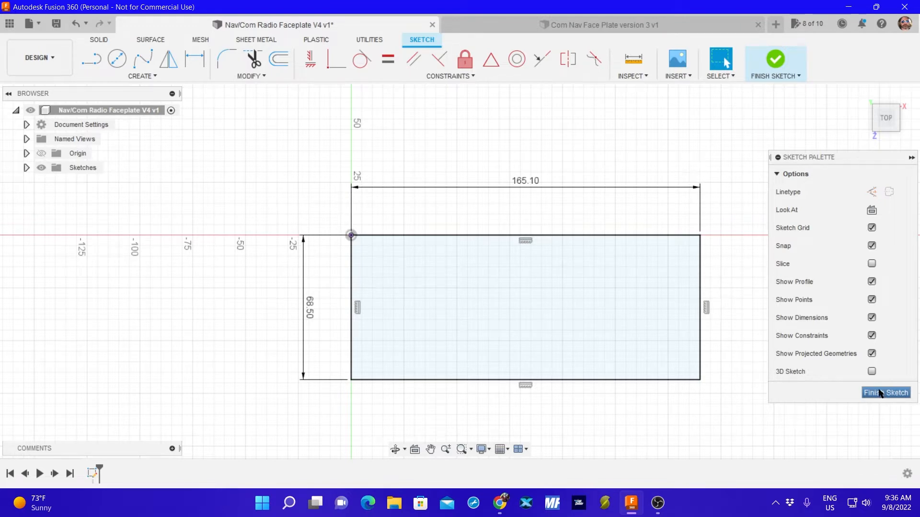
Draw a two-point rectangle 61.5 mm wide and 16 mm high above the face plate outline, and finish the sketch.
click(136, 77)
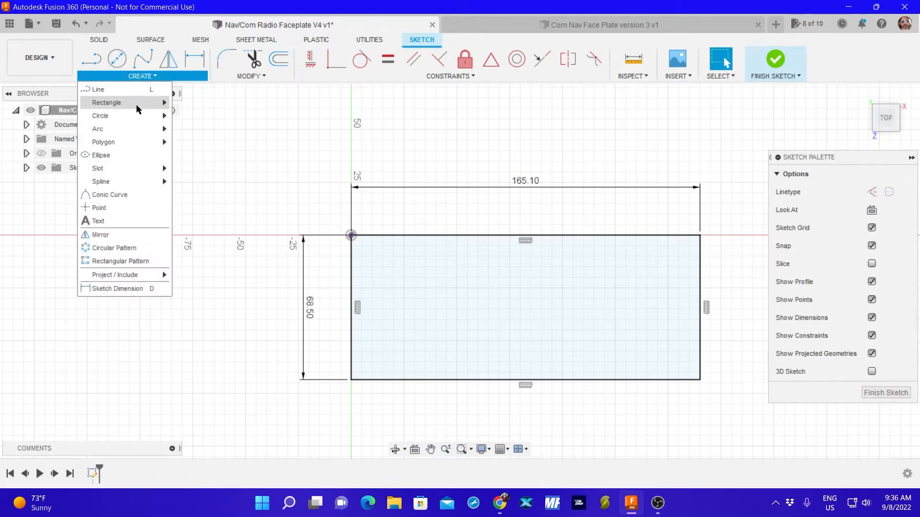
mouse_move(163, 104)
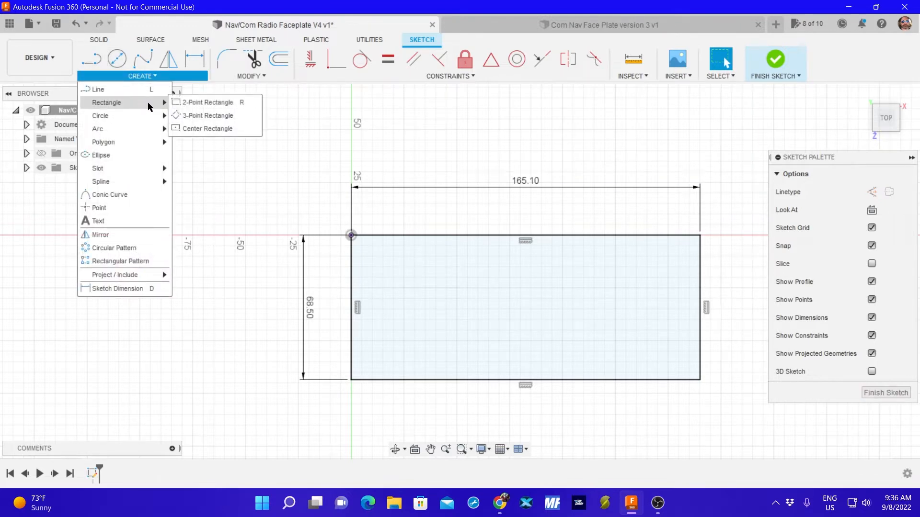
click(201, 102)
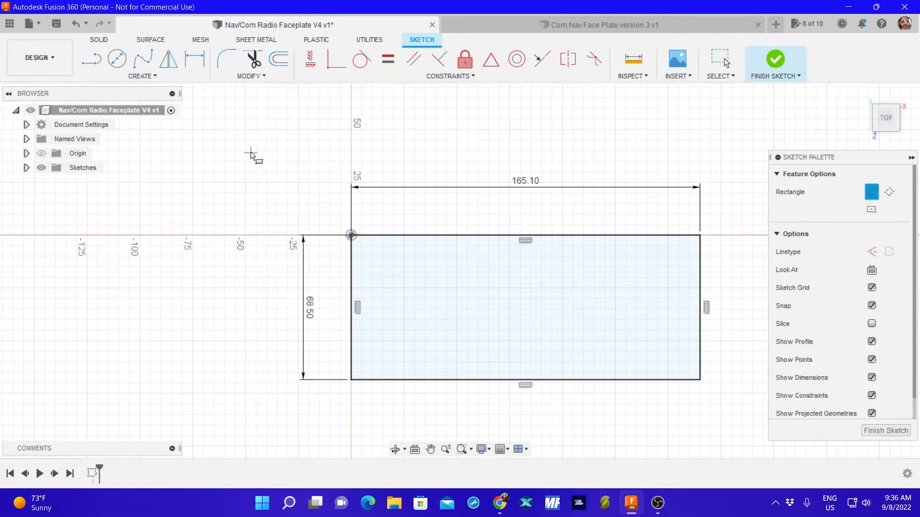
click(236, 119)
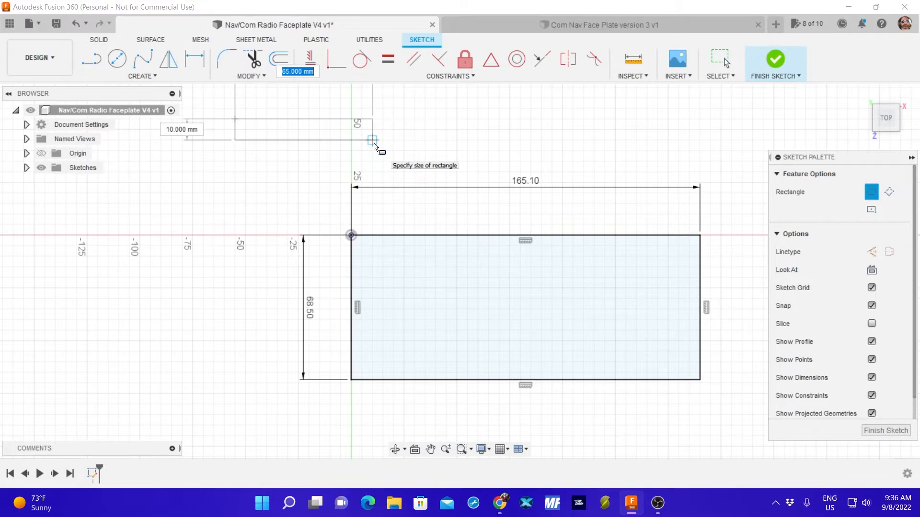
text(61.5)
key(Tab)
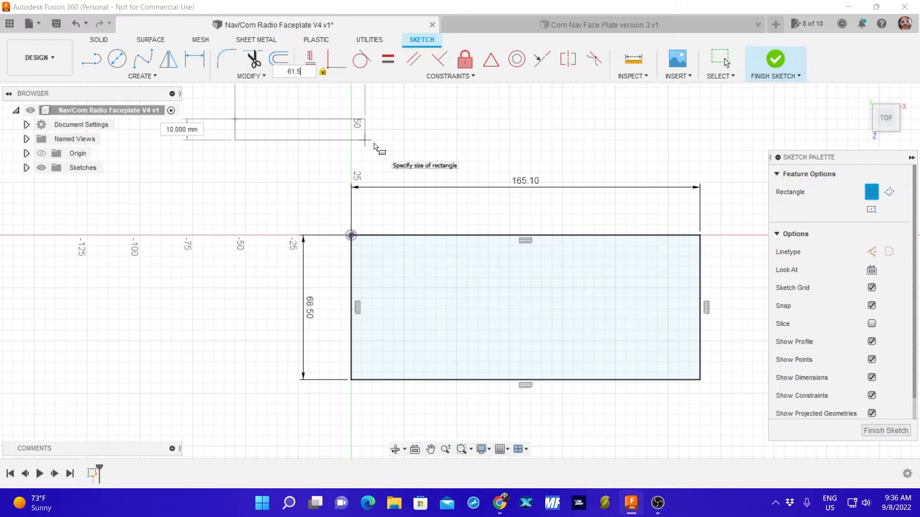
key(Tab)
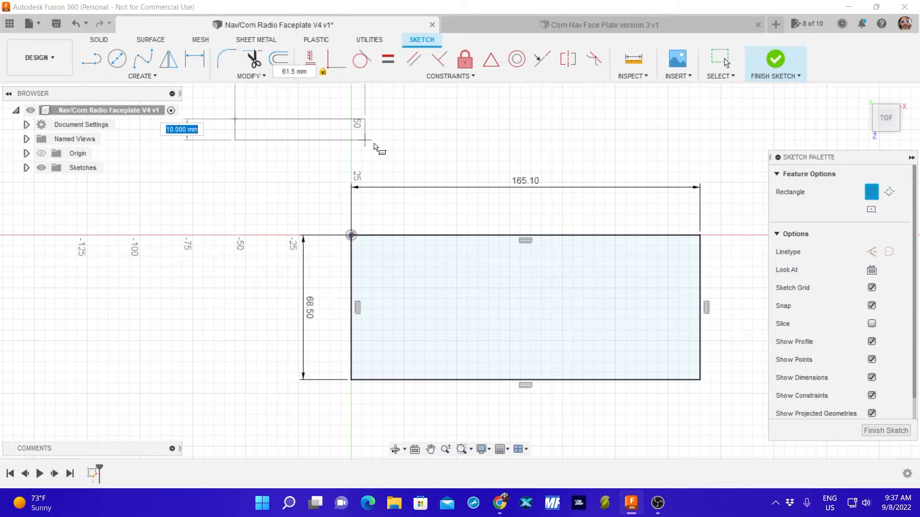
text(16)
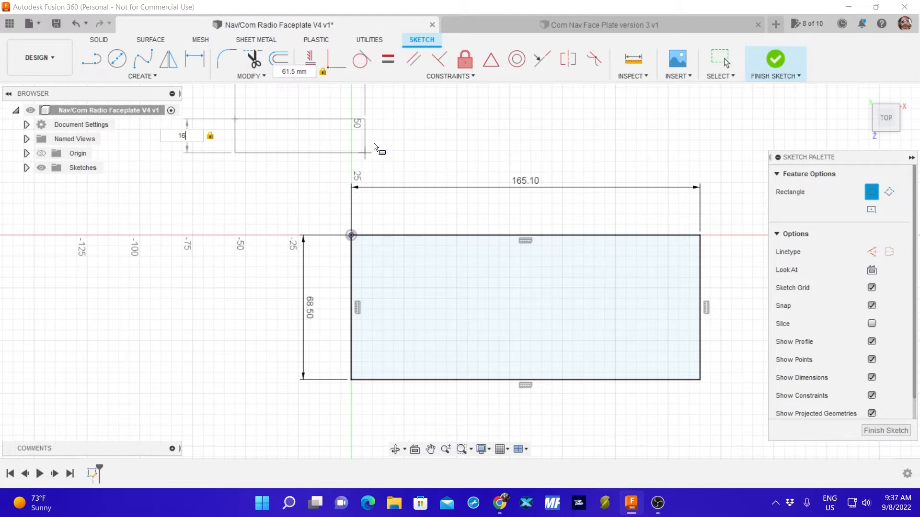
key(Return)
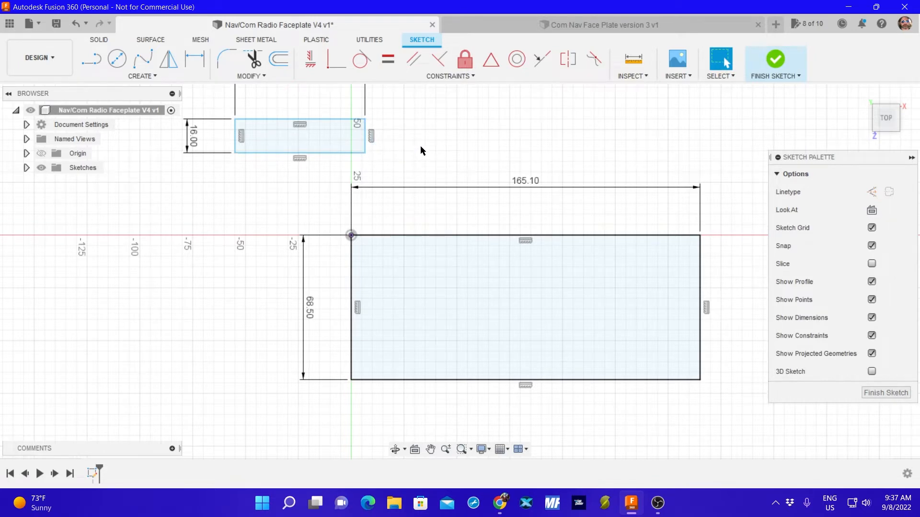
middle_drag(420, 145, 420, 197)
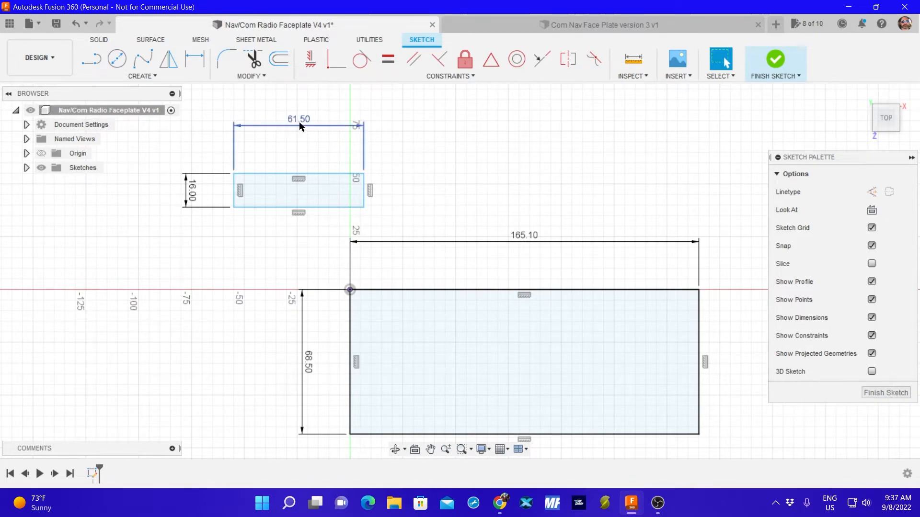
click(293, 192)
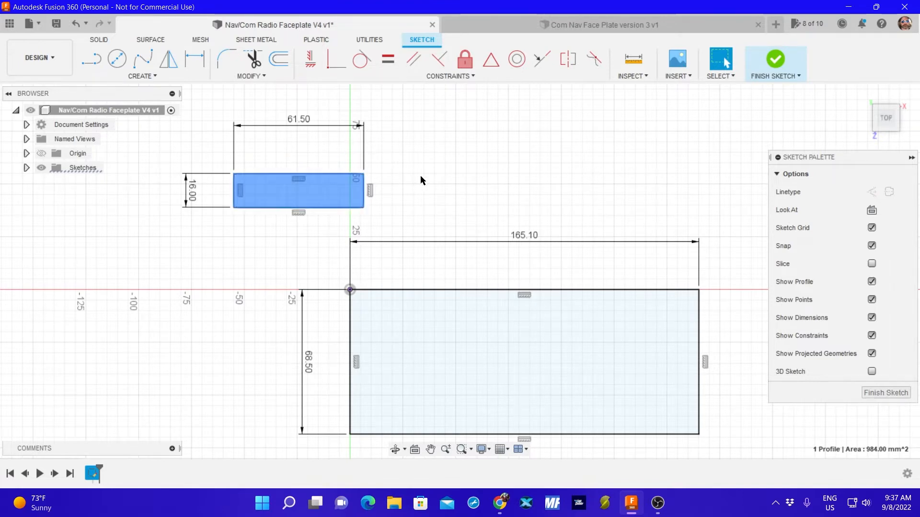
click(886, 393)
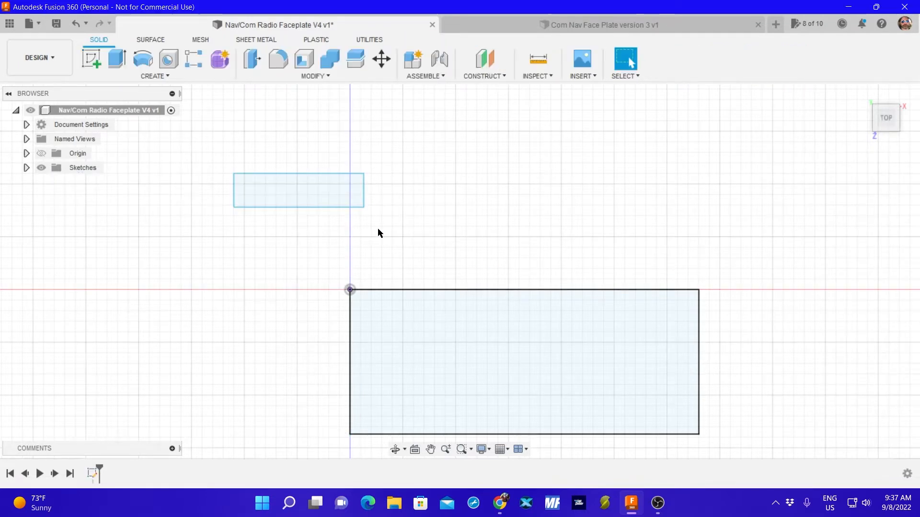
click(312, 196)
key(m)
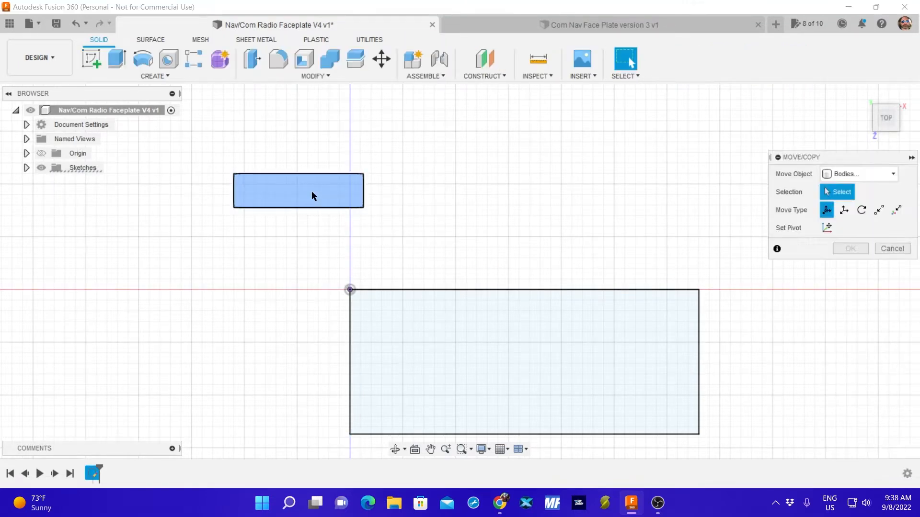
click(885, 176)
click(855, 230)
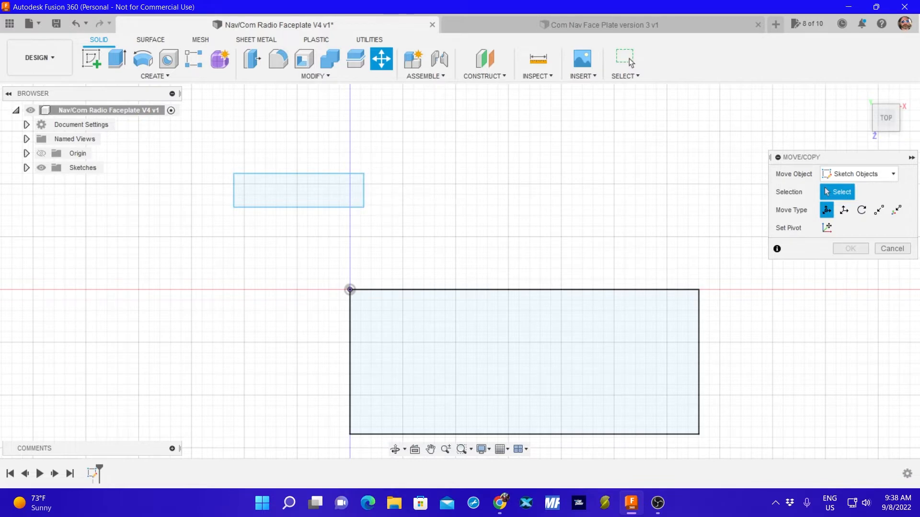
click(892, 249)
Start a new sketch on the small rectangle's profile with the 2-Point Rectangle tool, and undo that sketch.
click(300, 184)
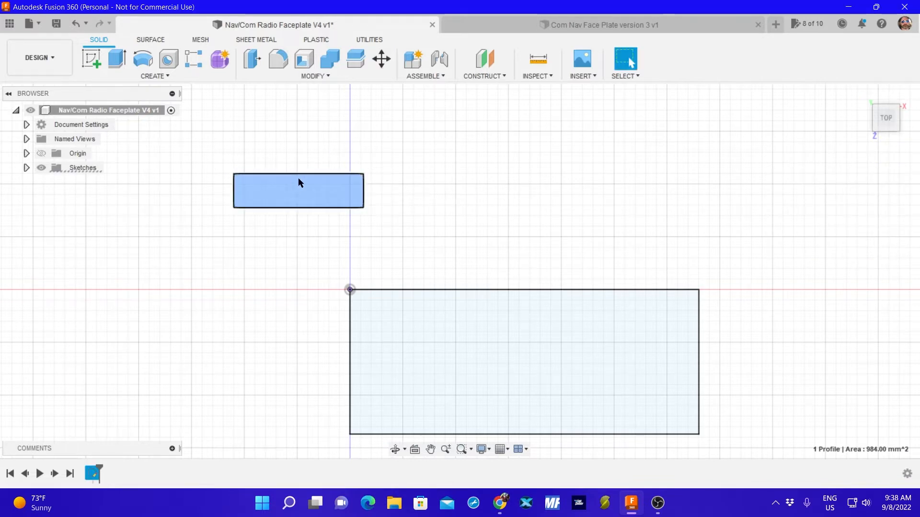
click(148, 77)
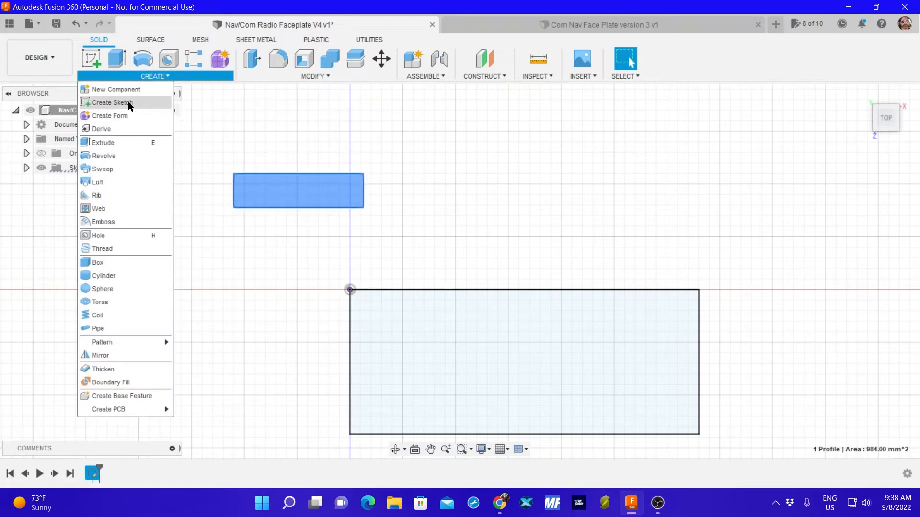
click(95, 66)
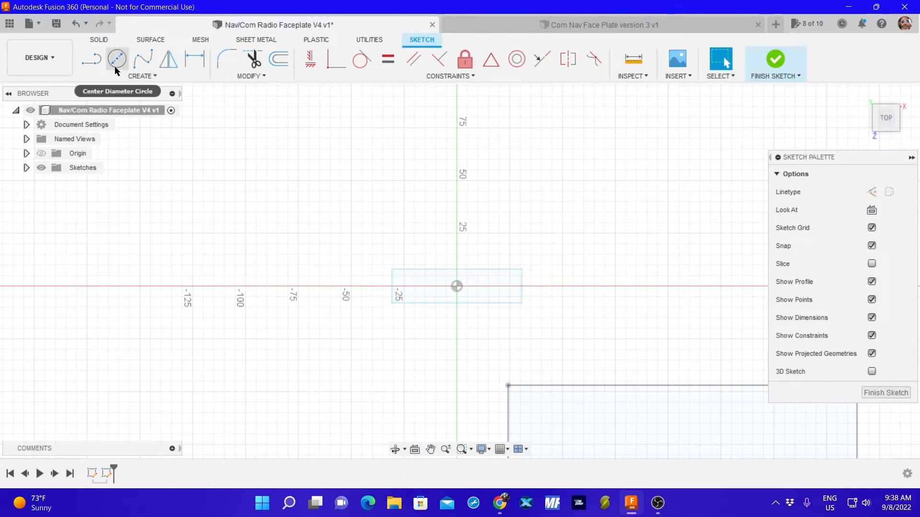
click(129, 77)
mouse_move(129, 105)
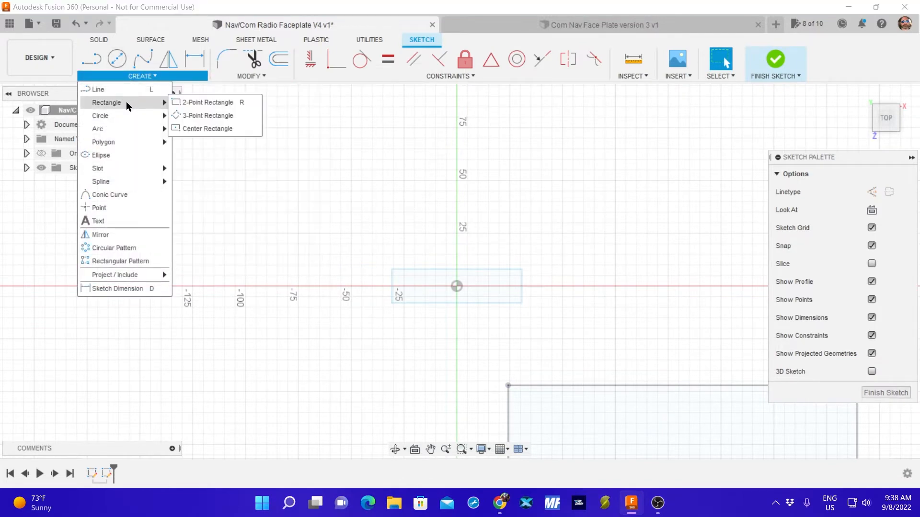
click(191, 102)
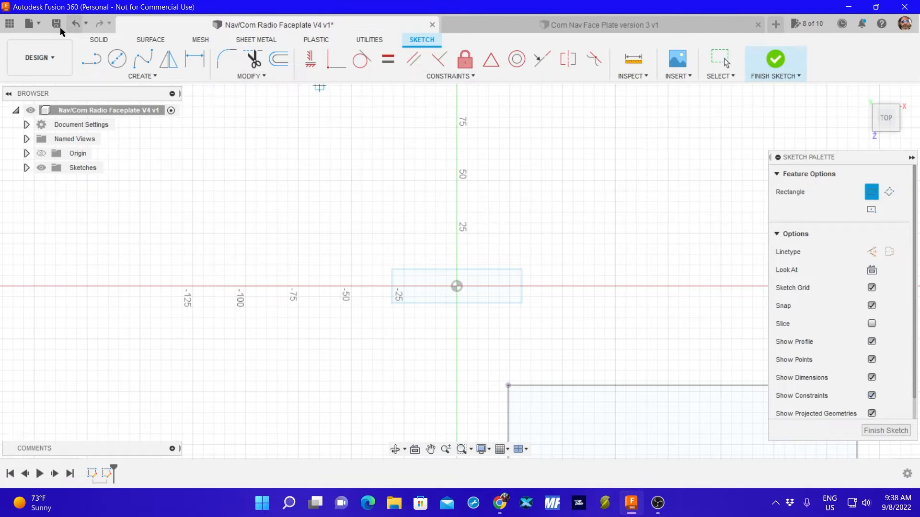
click(78, 24)
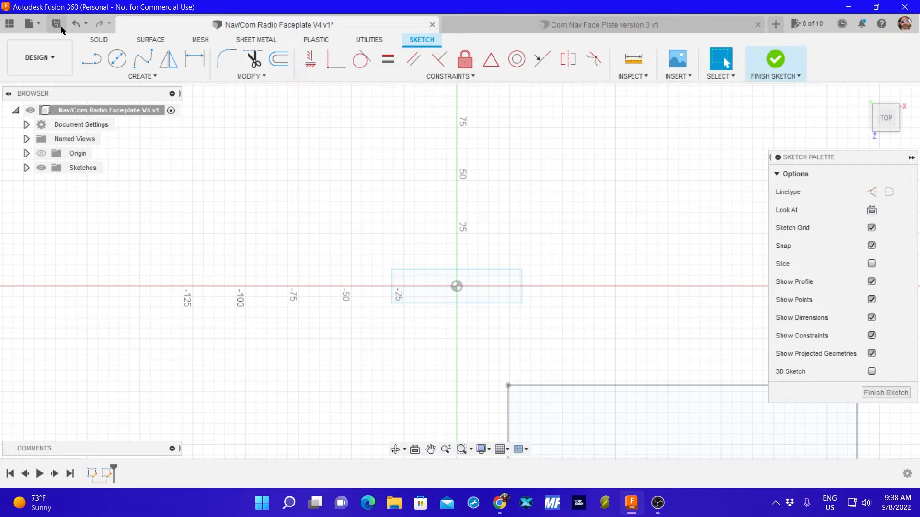
click(76, 25)
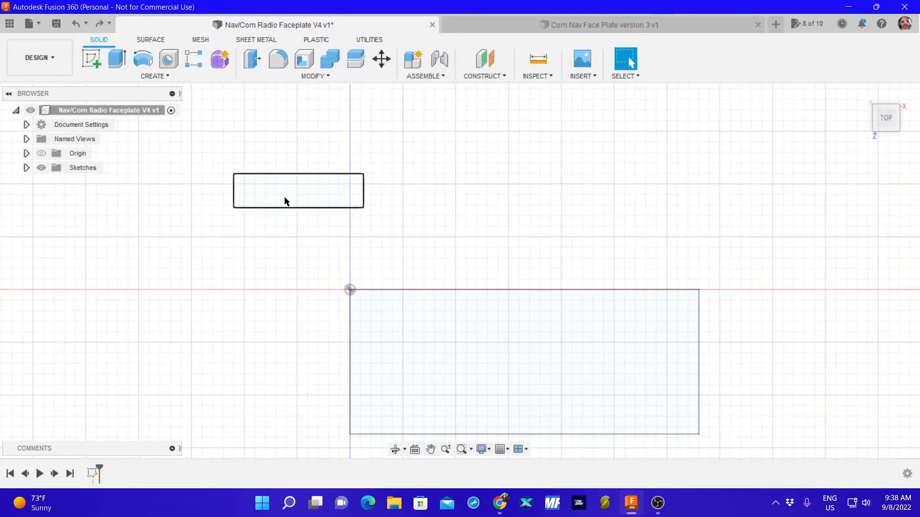
Measure the distance between the two short edges of the small rectangle above the face plate outline.
click(305, 192)
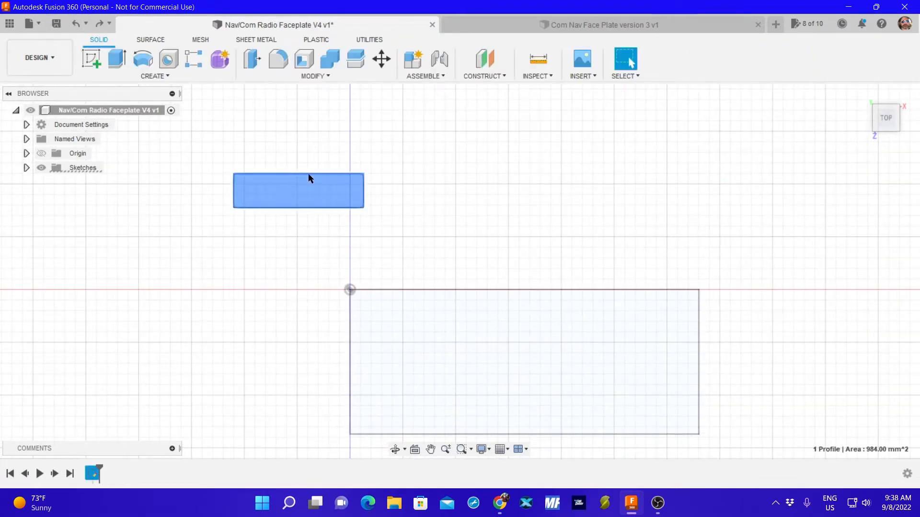
click(308, 174)
click(308, 183)
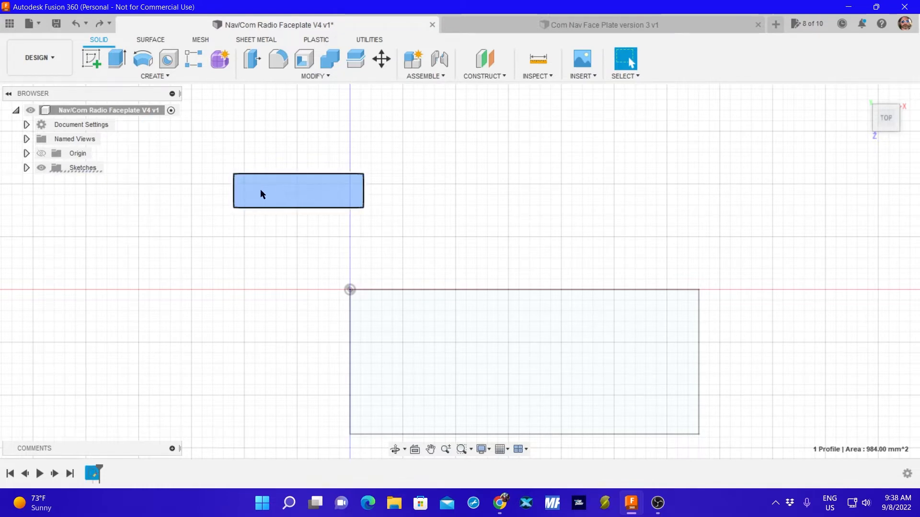
click(548, 71)
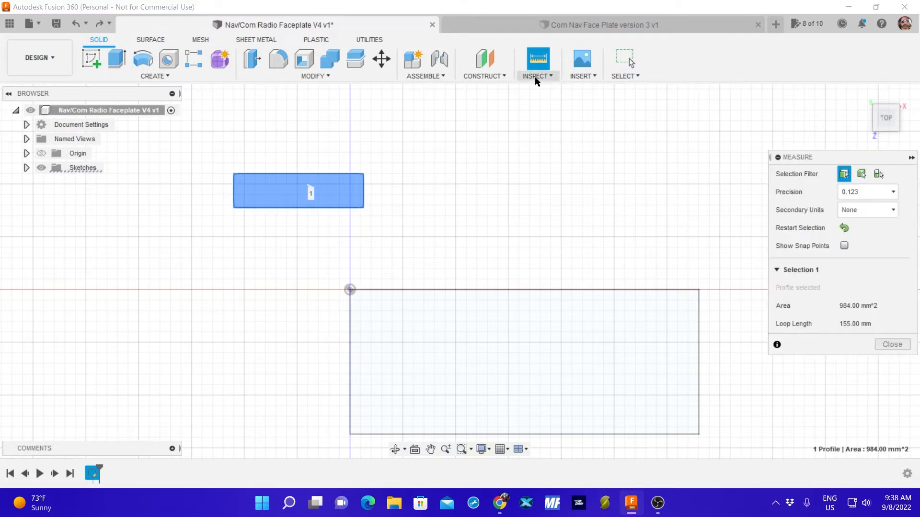
click(363, 194)
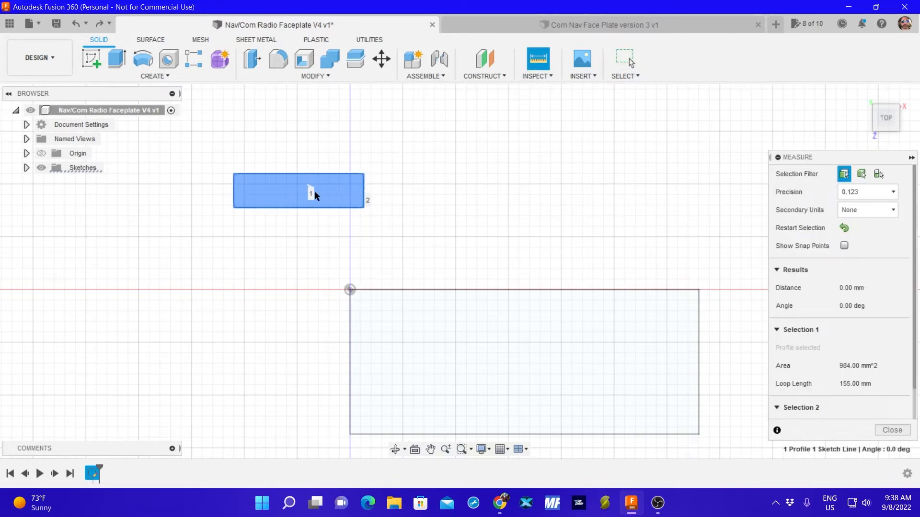
click(237, 196)
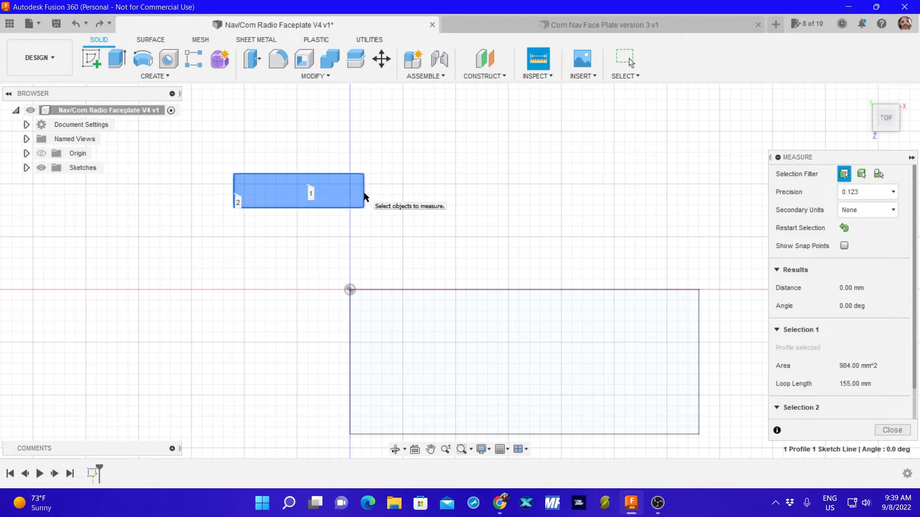
click(844, 227)
click(364, 194)
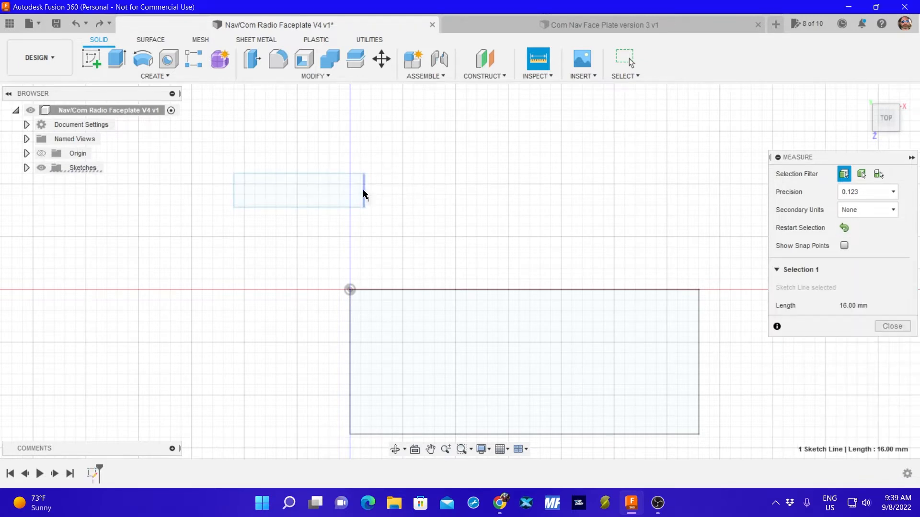
click(234, 191)
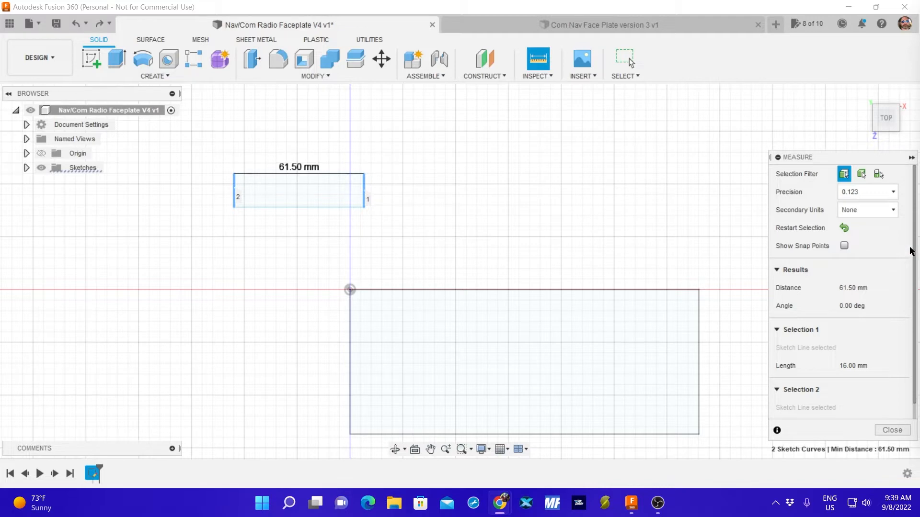
Restart the measurement and measure the distance between the small rectangle's two long edges.
click(844, 228)
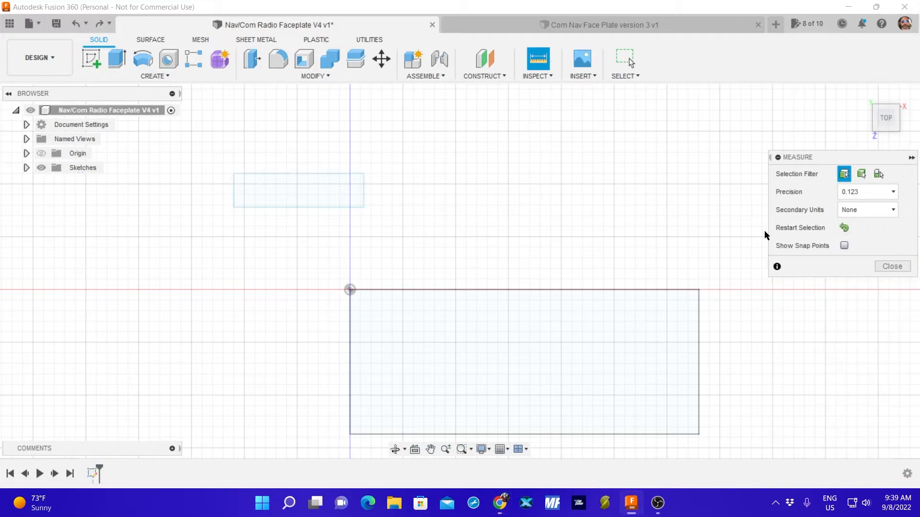
click(297, 173)
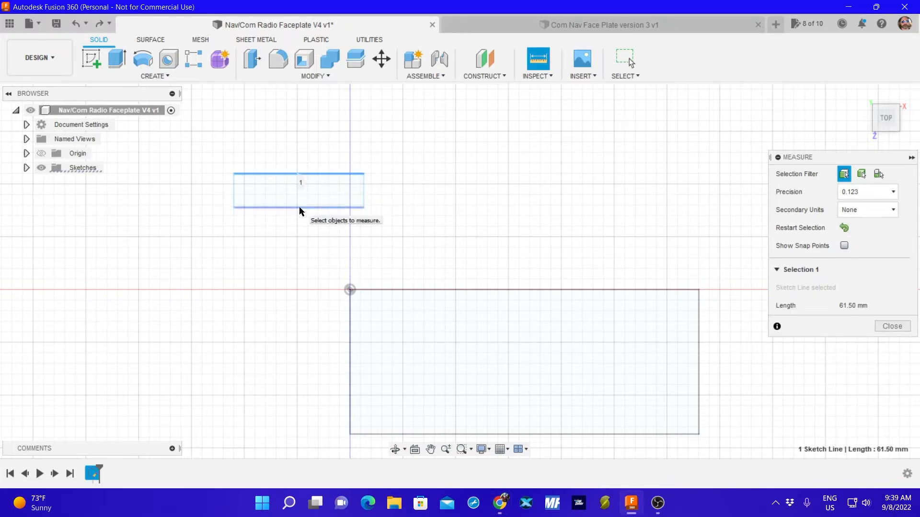
click(300, 209)
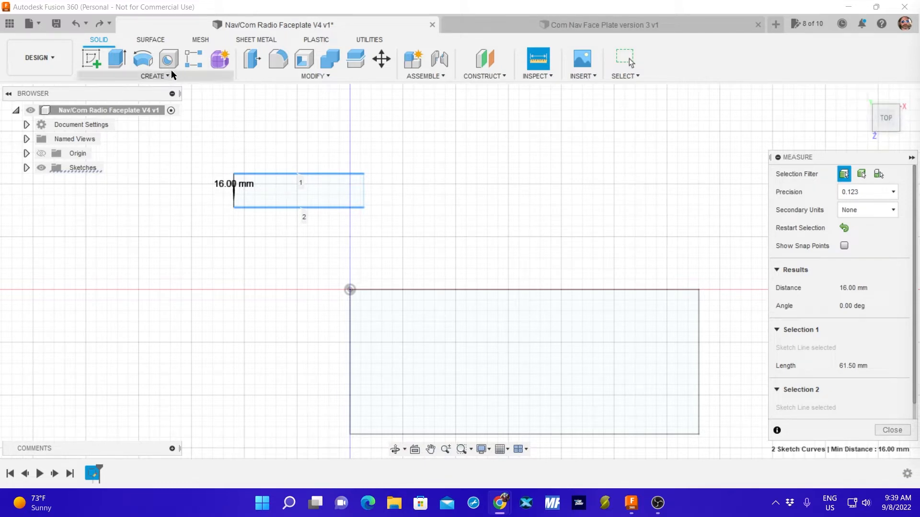
On the face plate profile, sketch a separate 61.5 by 16 mm two-point rectangle beside the first small rectangle, level with it, and finish the sketch.
click(91, 58)
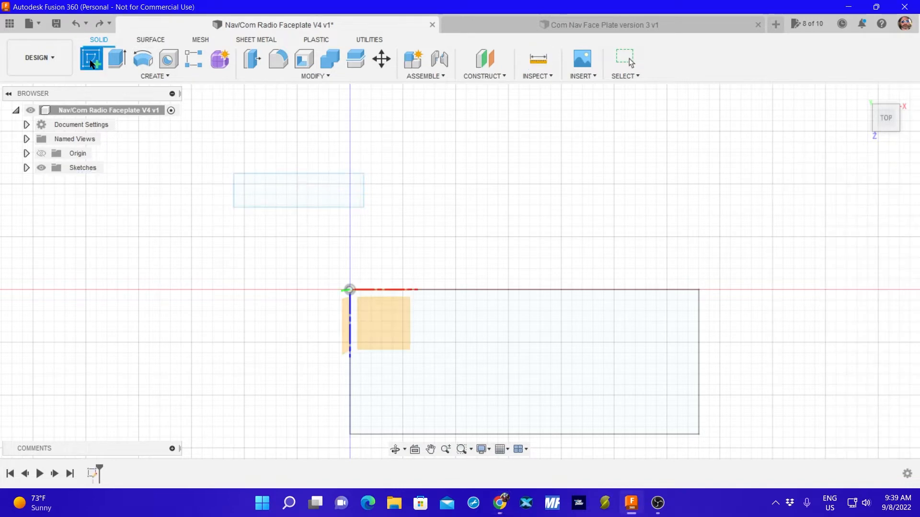
click(475, 376)
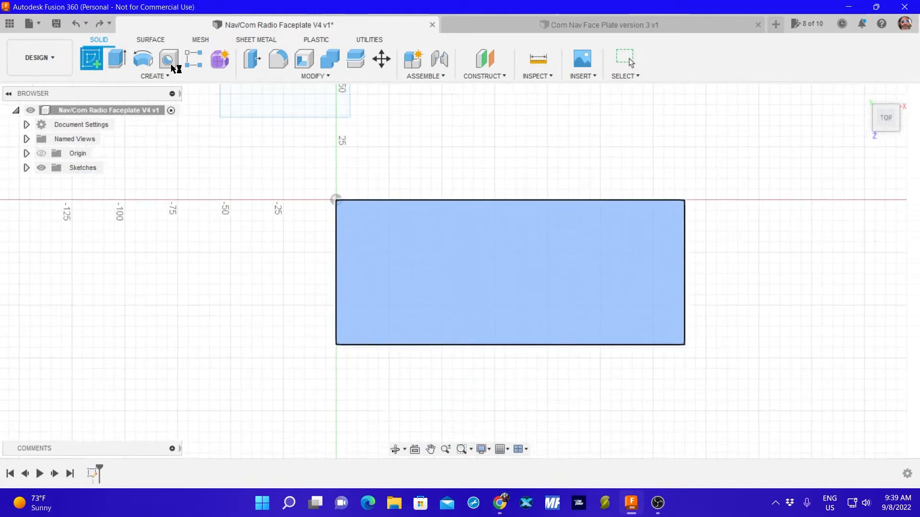
click(135, 76)
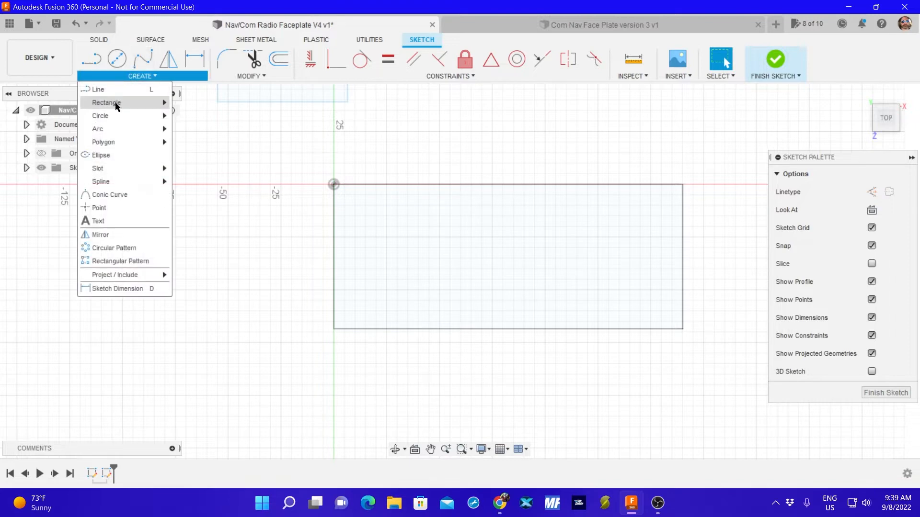
mouse_move(154, 109)
click(207, 102)
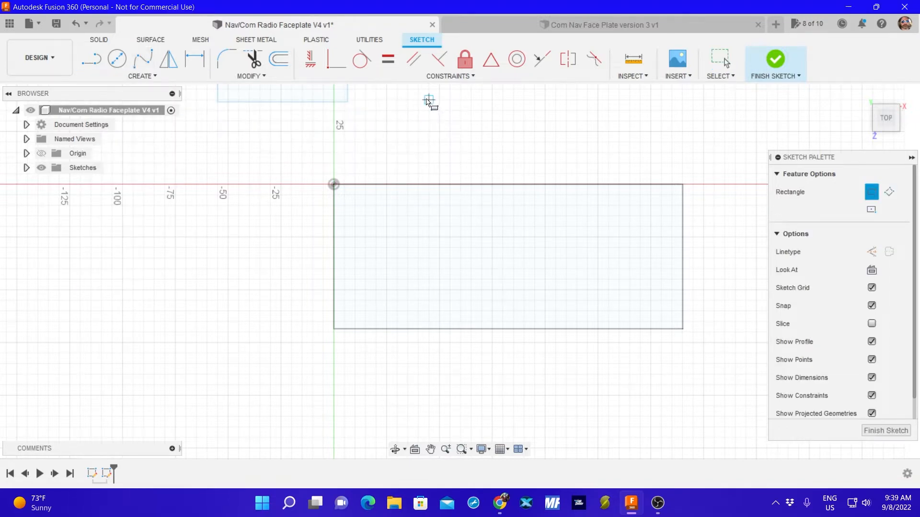
middle_drag(418, 134, 438, 264)
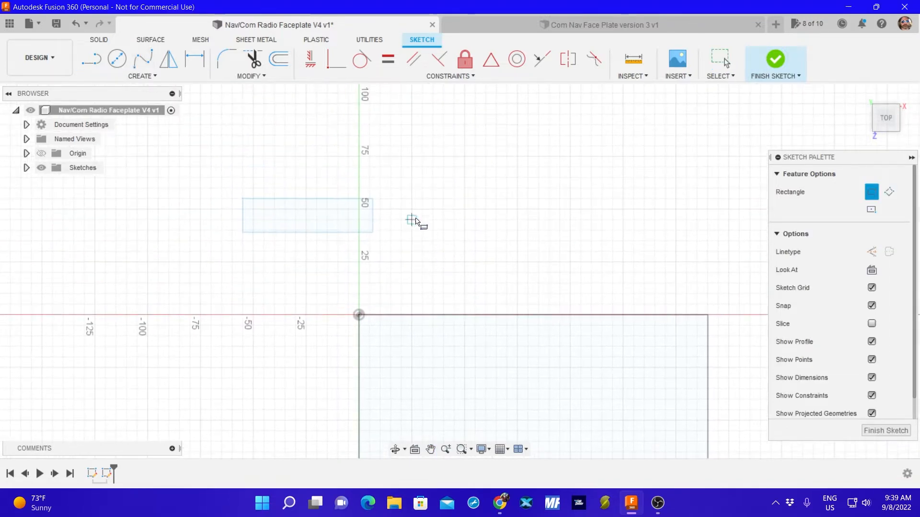
click(401, 198)
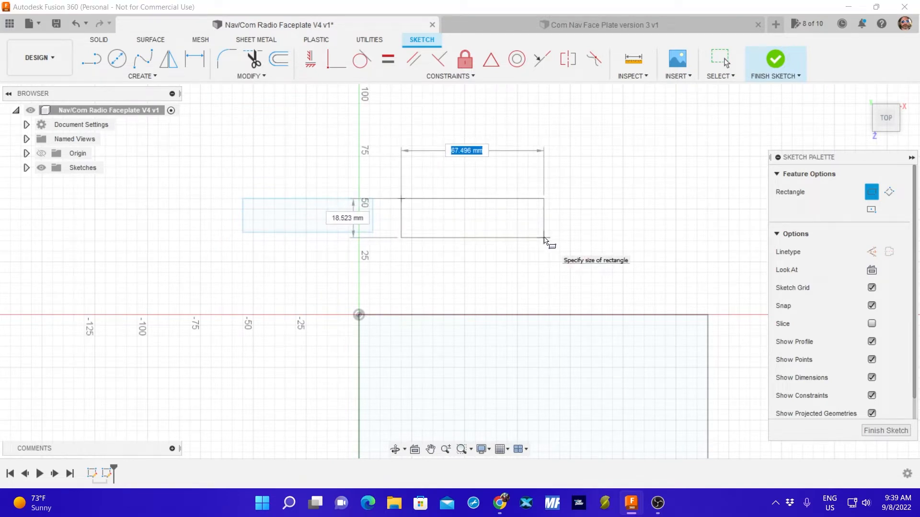
text(61.5)
key(Tab)
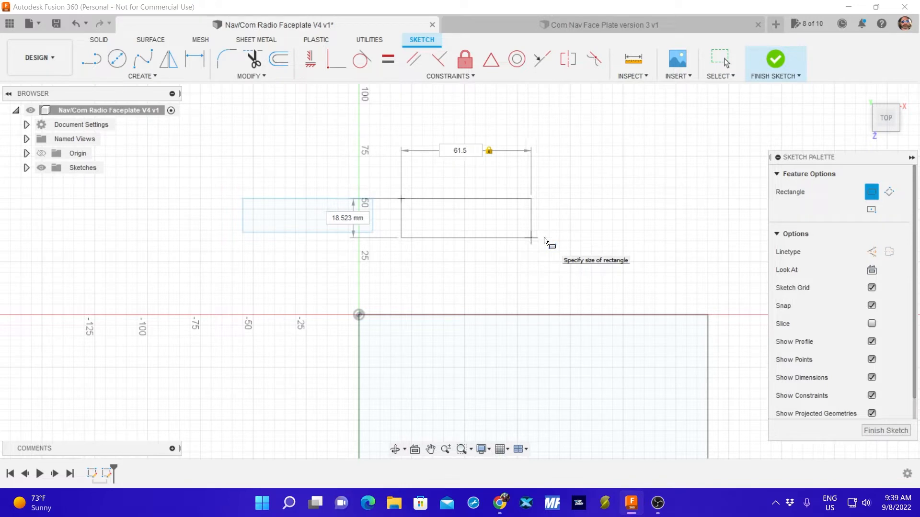
text(16)
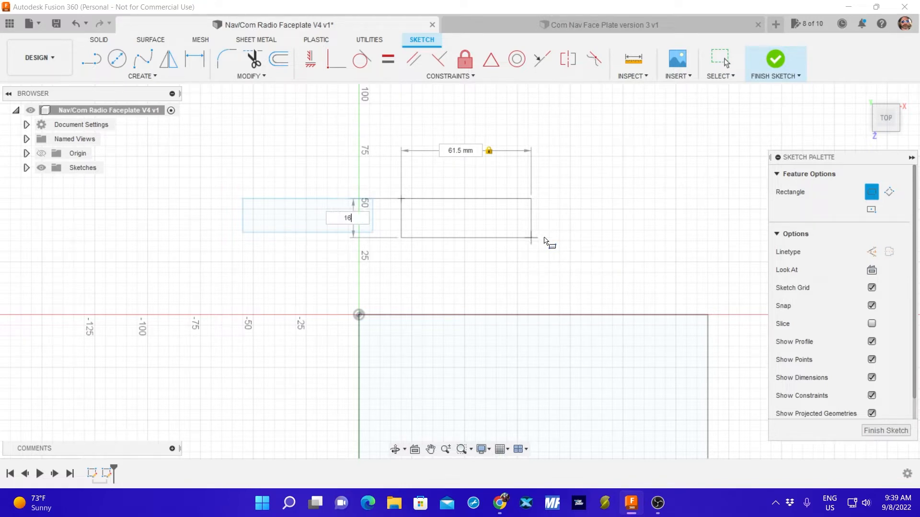
key(Return)
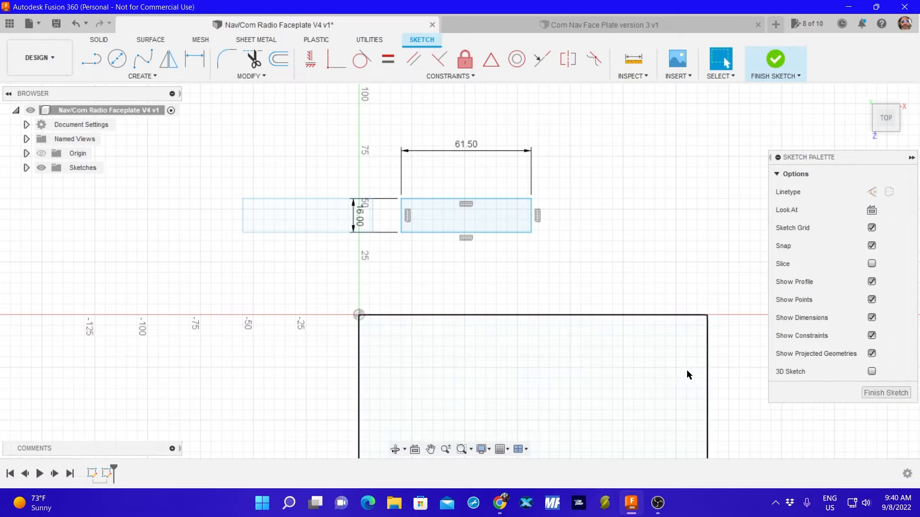
click(886, 396)
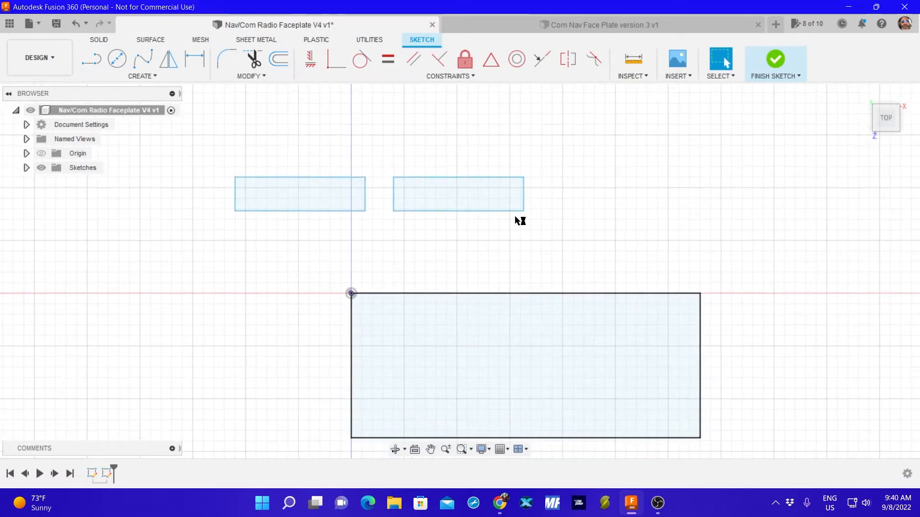
In a new sketch, draw a 61.5 by 16 mm two-point rectangle above the first small rectangle with left edges aligned, and finish the sketch.
click(91, 60)
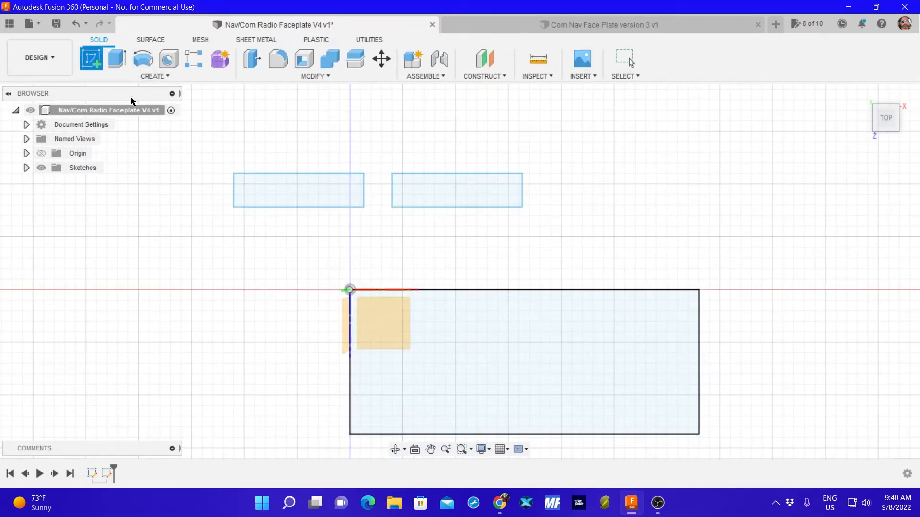
click(278, 185)
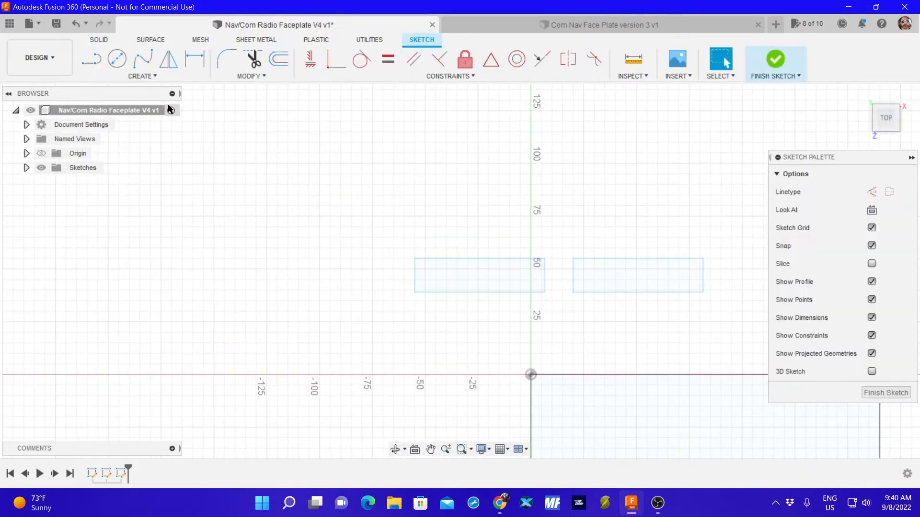
click(142, 76)
mouse_move(134, 103)
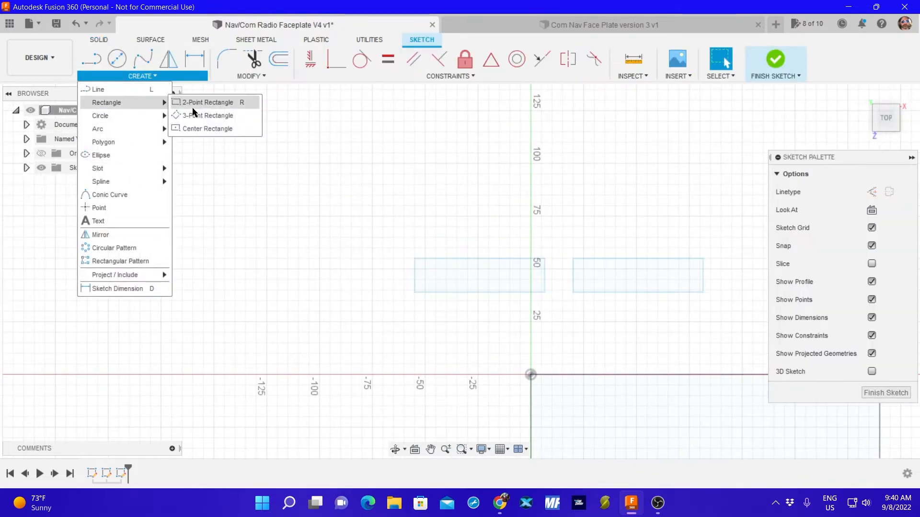
click(207, 104)
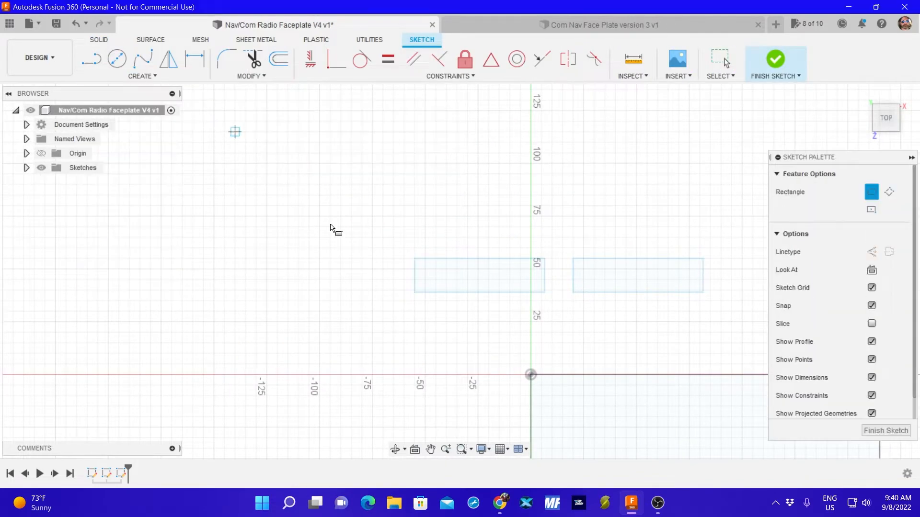
click(415, 184)
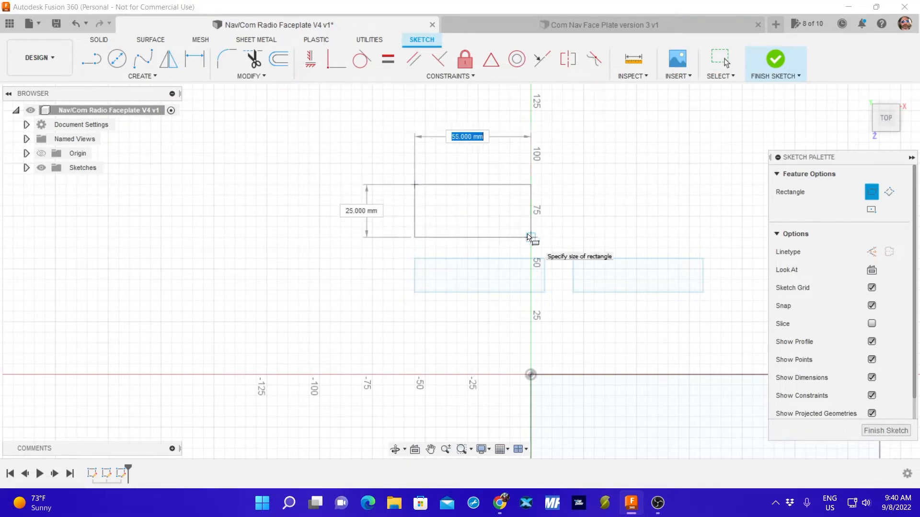
text(61.5)
key(Tab)
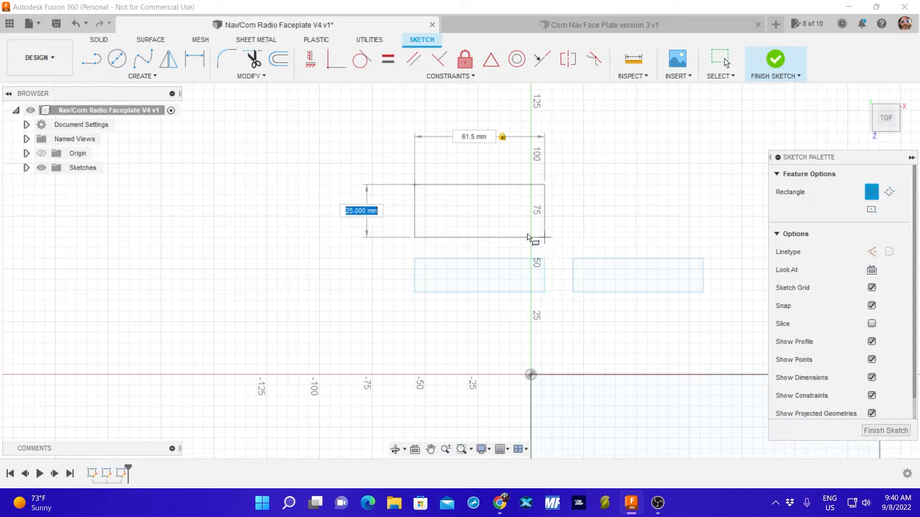
text(16)
key(Return)
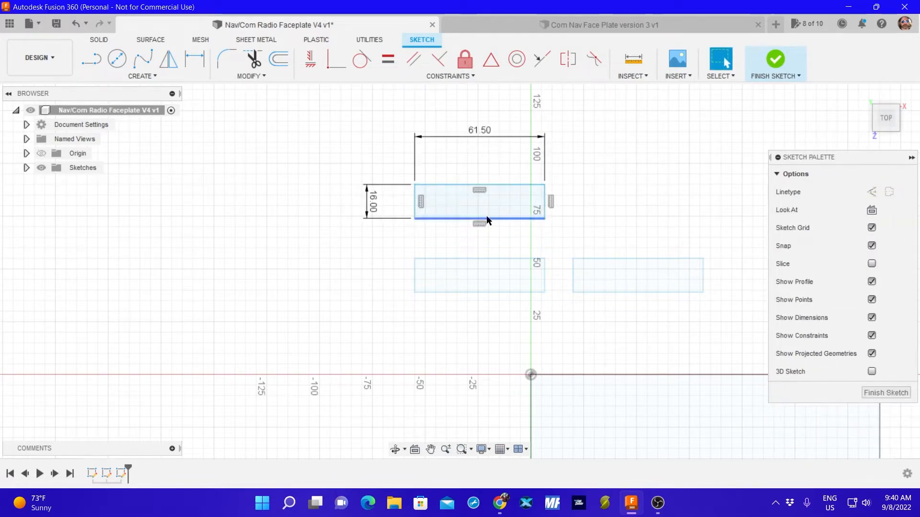
click(883, 392)
Sketch a fourth 61.5 by 16 mm two-point rectangle to the right of the upper small rectangle, level with it, and finish the sketch.
click(91, 59)
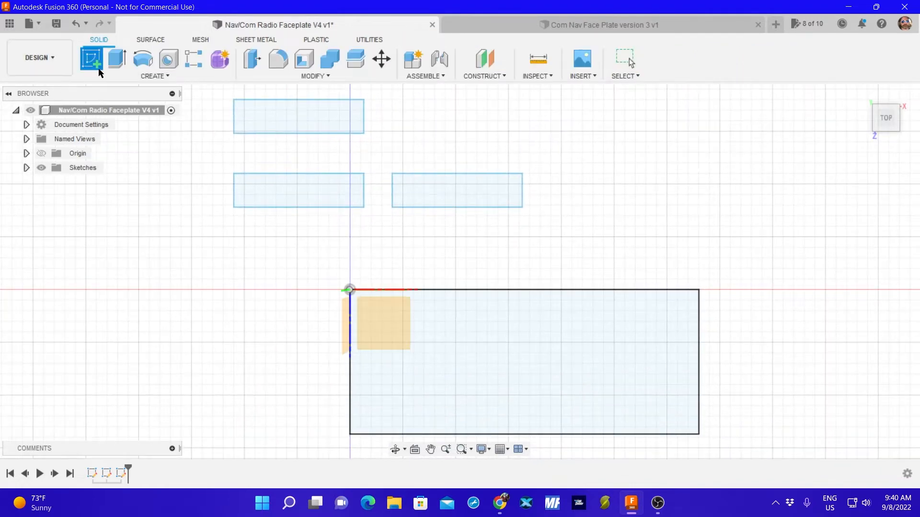
click(338, 124)
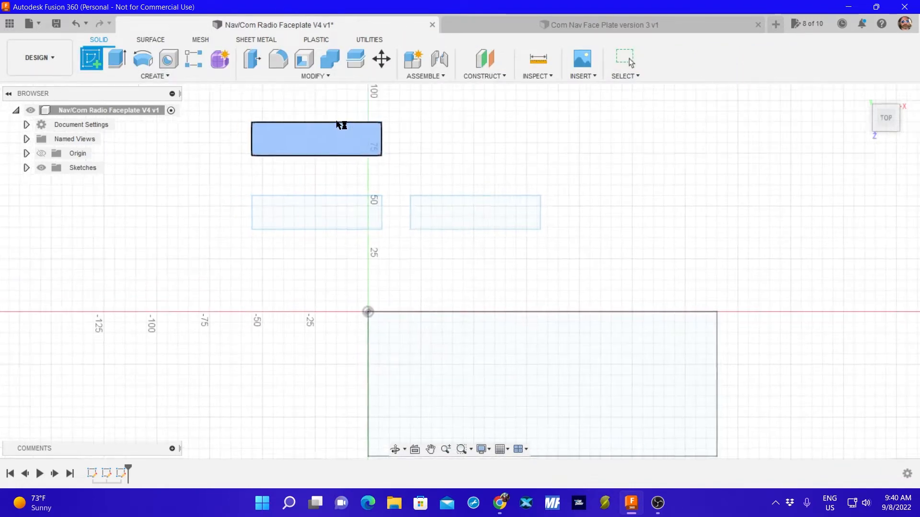
click(136, 78)
mouse_move(133, 99)
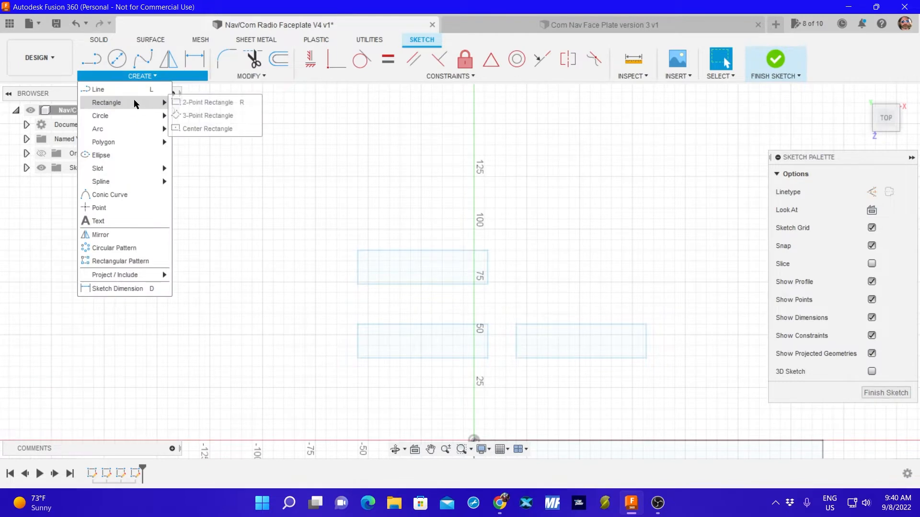
click(191, 101)
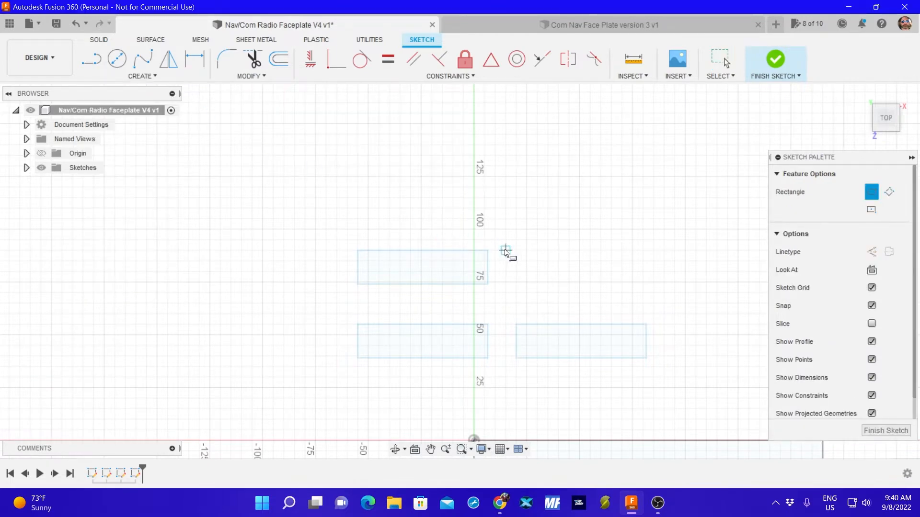
click(505, 250)
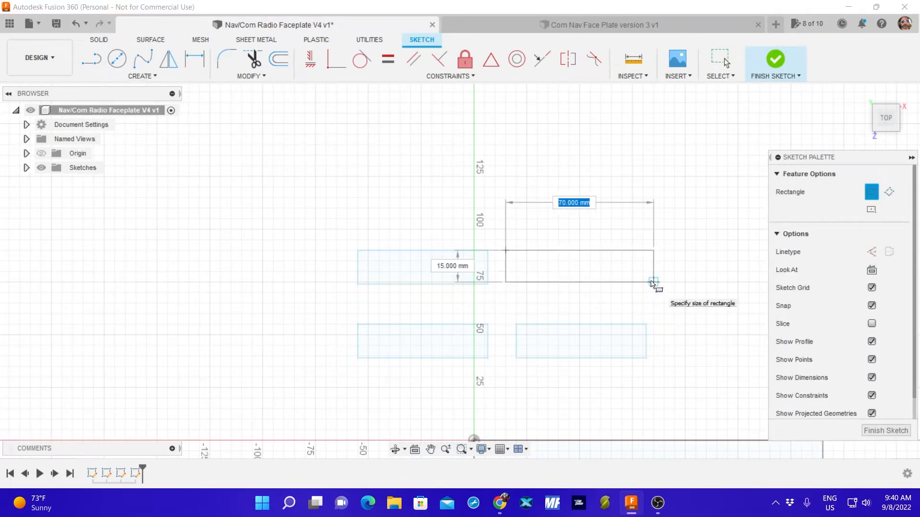
text(61.5)
key(Tab)
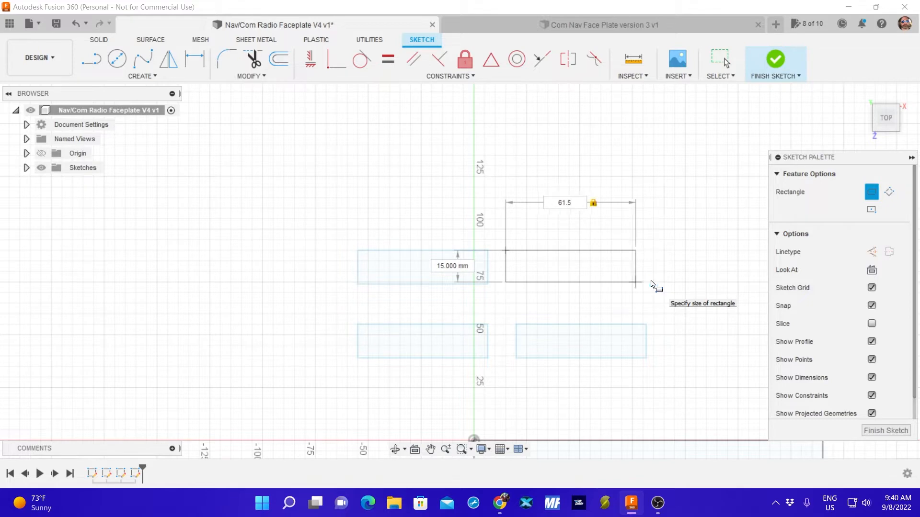
text(16)
key(Return)
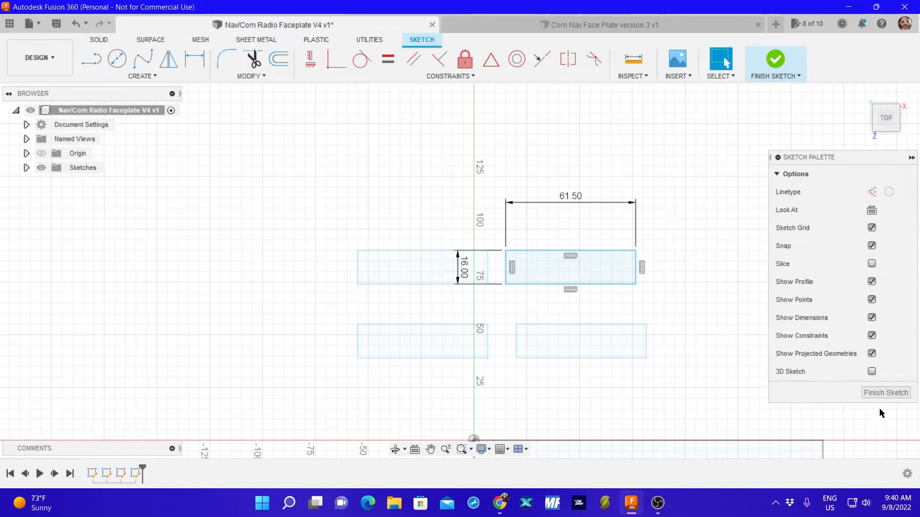
click(884, 393)
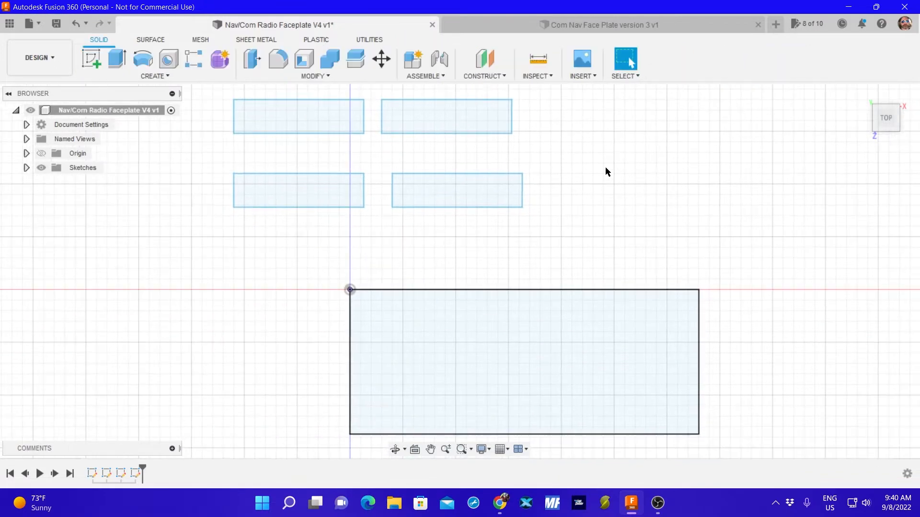
In a new sketch, draw a two-point rectangle 82 mm wide and 17 mm high above the four small rectangles, and finish the sketch.
middle_drag(605, 172, 631, 257)
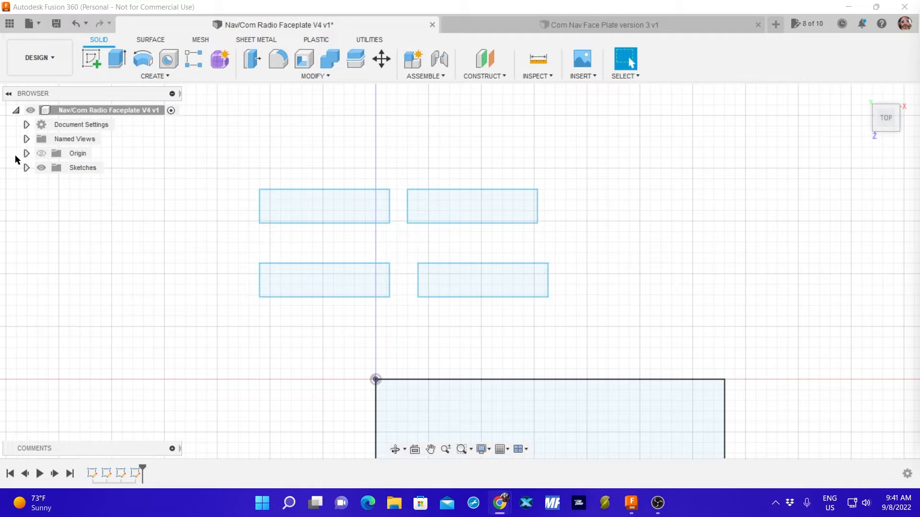
click(78, 297)
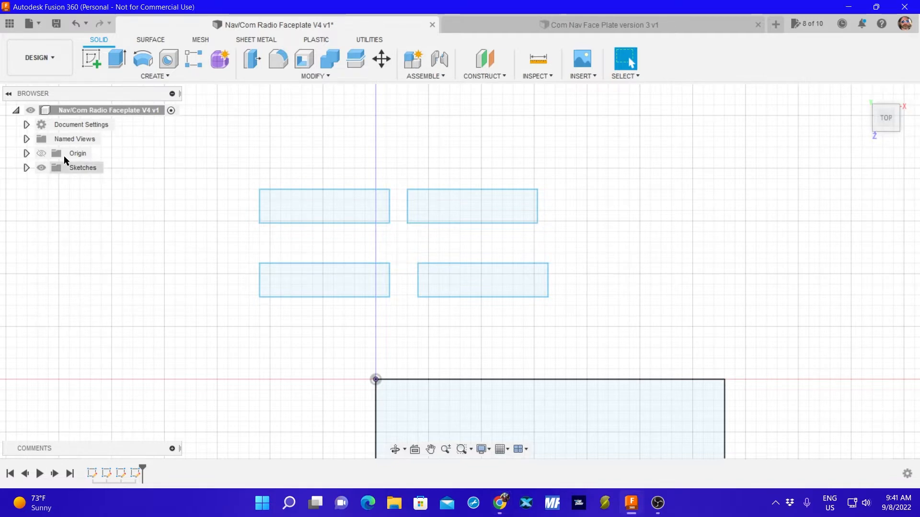
click(91, 56)
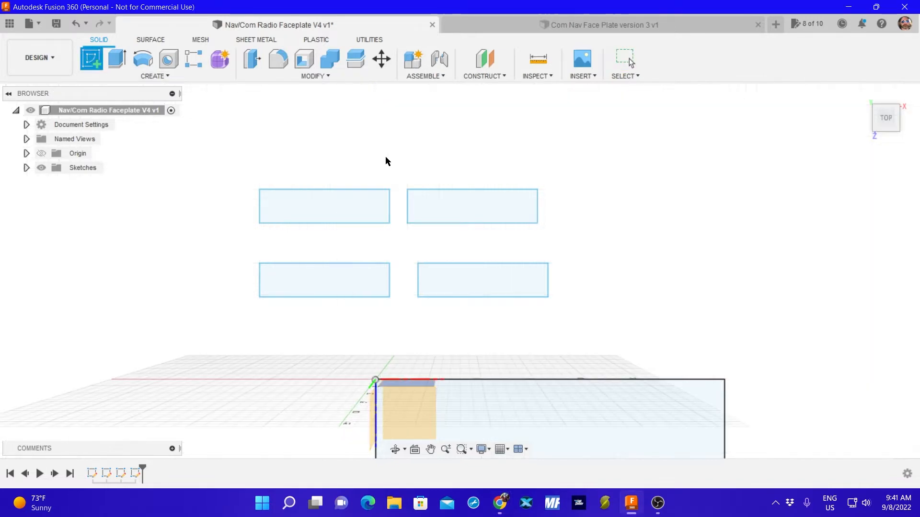
click(448, 204)
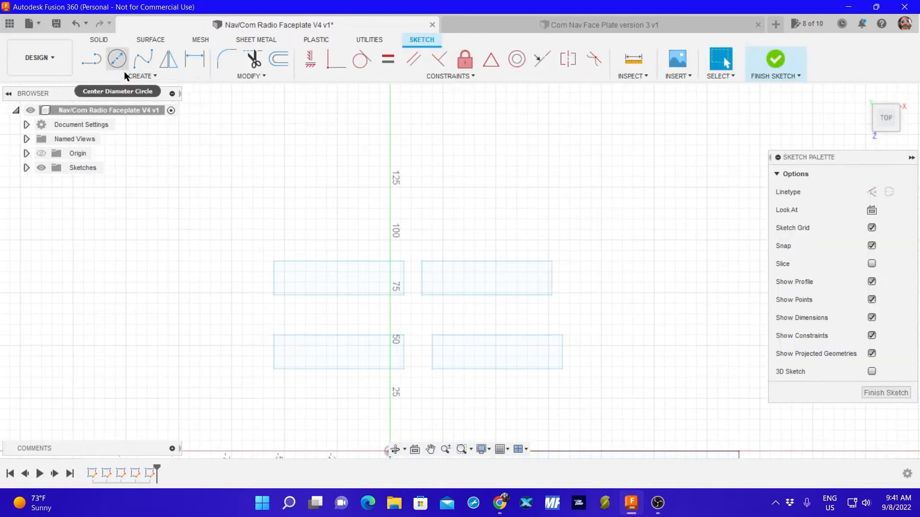
click(139, 76)
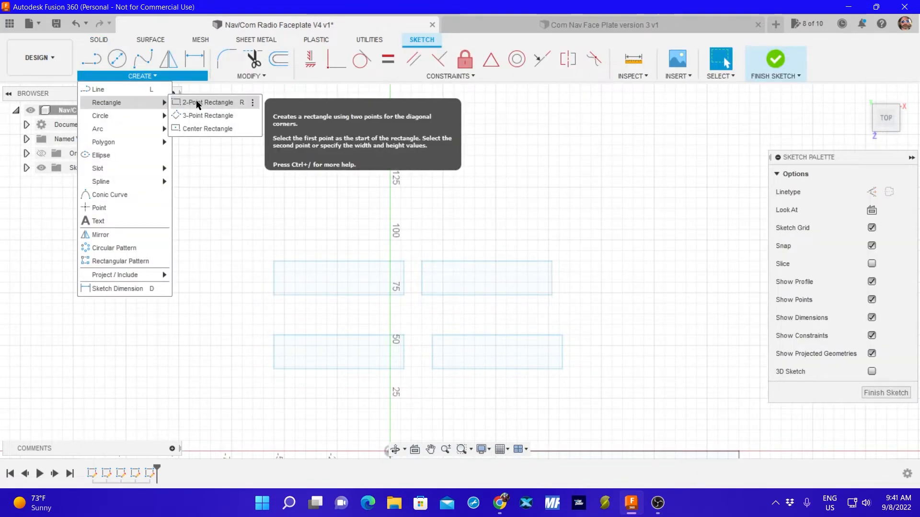
click(198, 102)
click(432, 166)
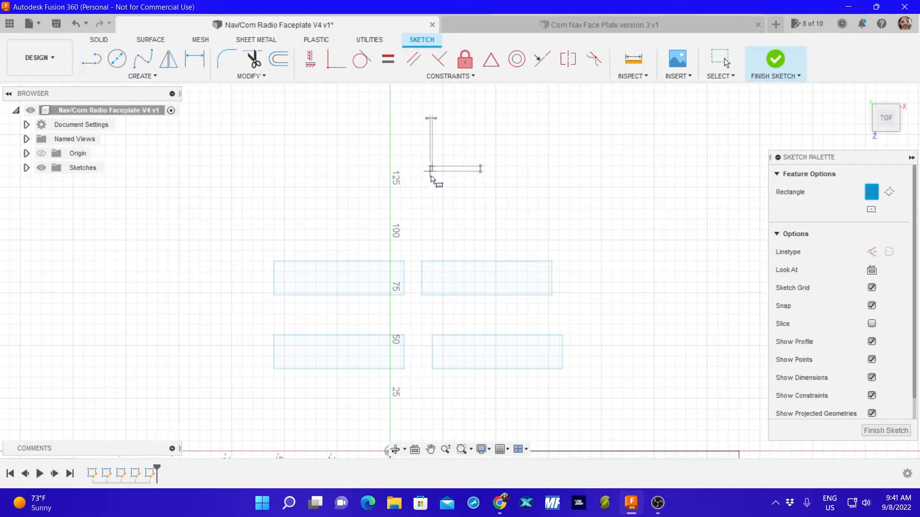
text(82)
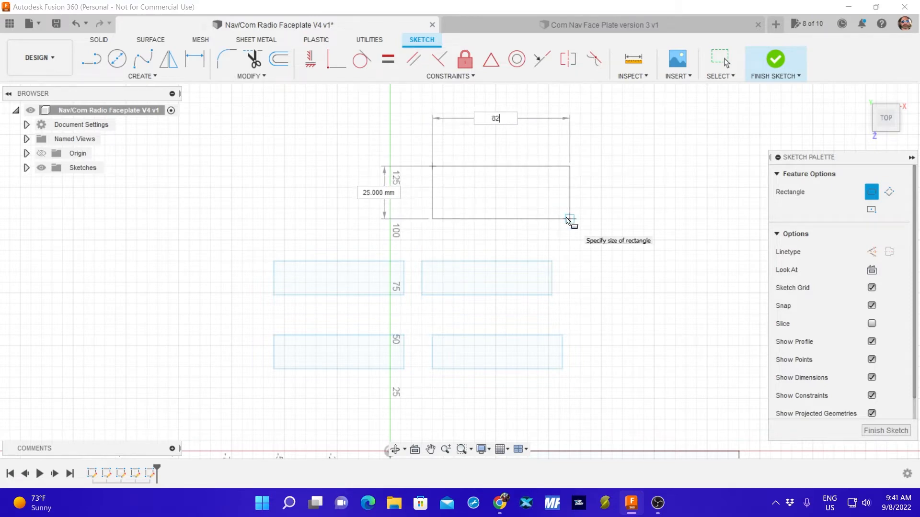
key(Tab)
text(17)
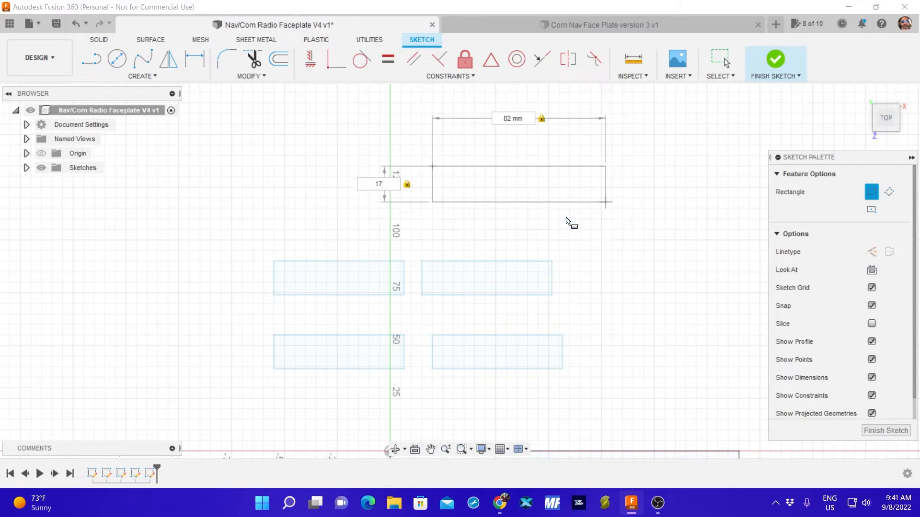
key(Return)
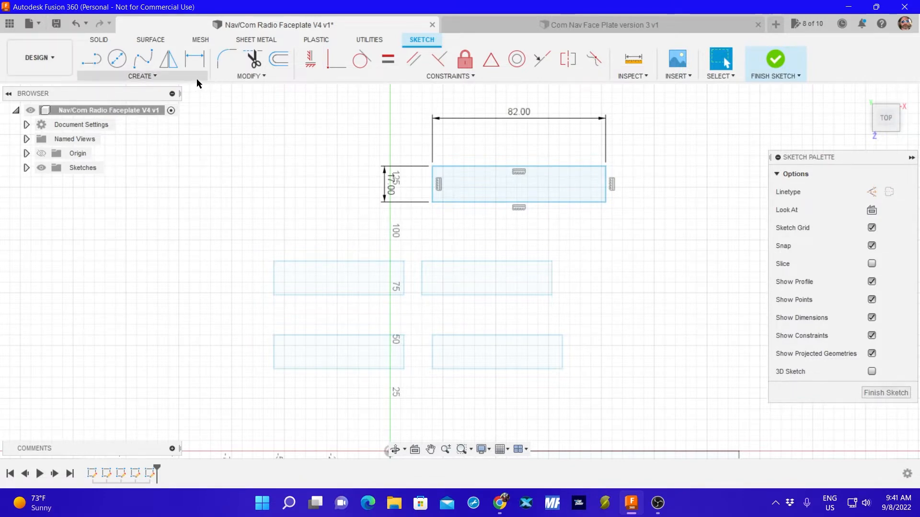
click(886, 393)
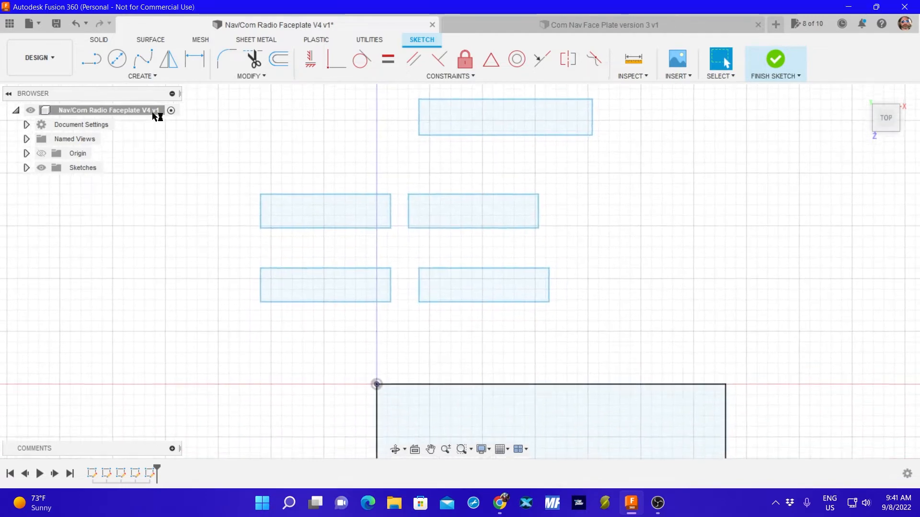
In a new sketch, draw a second 82 by 17 mm two-point rectangle above the first one, and finish the sketch.
click(91, 59)
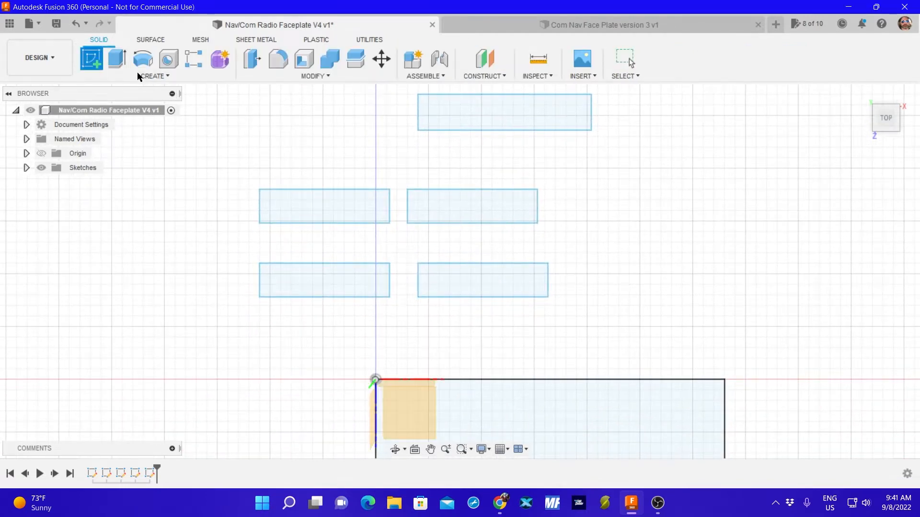
click(466, 113)
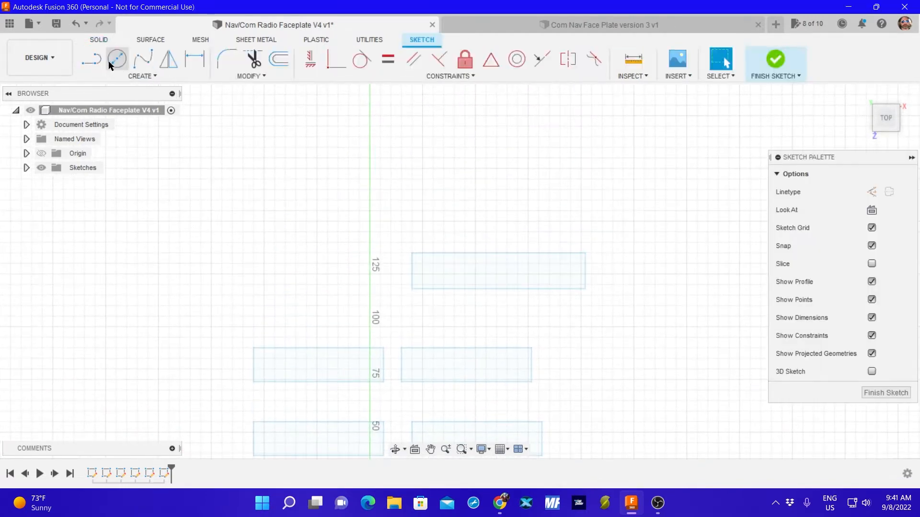
click(138, 77)
mouse_move(116, 101)
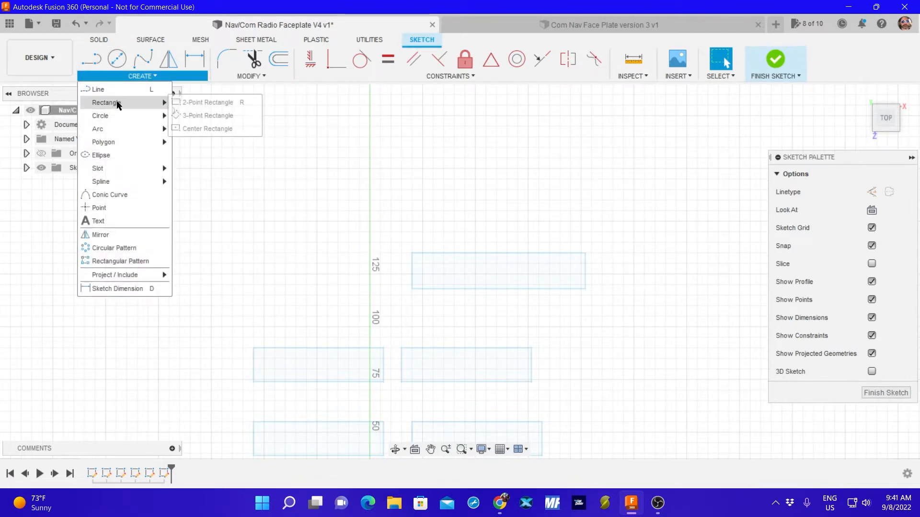
click(201, 103)
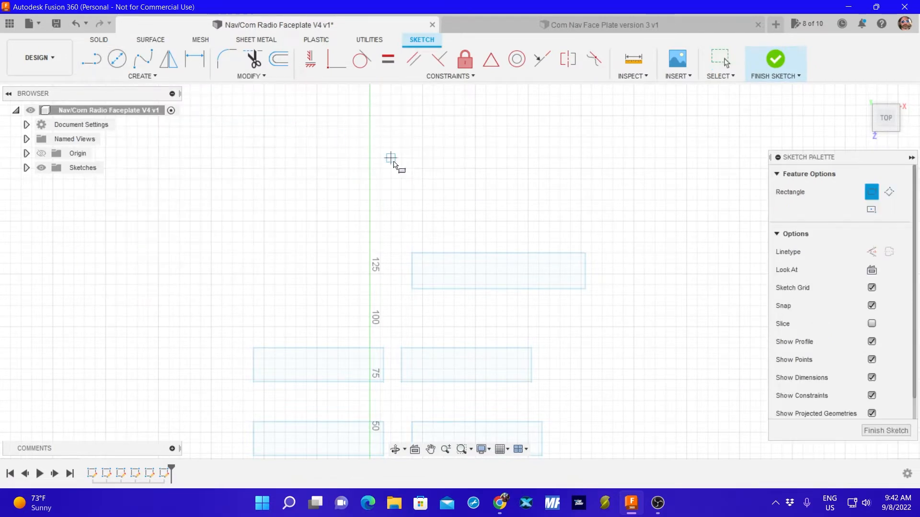
click(390, 158)
text(82)
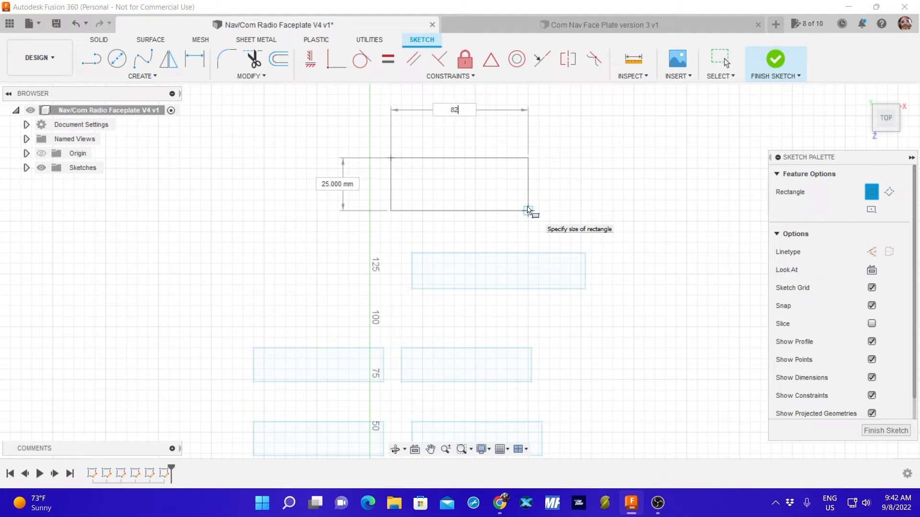
key(Tab)
key(Tab)
text(1)
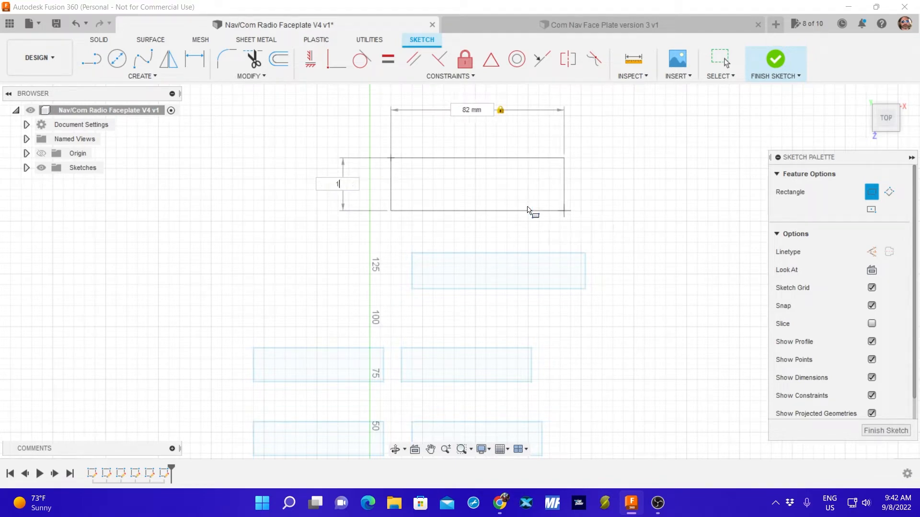
key(Return)
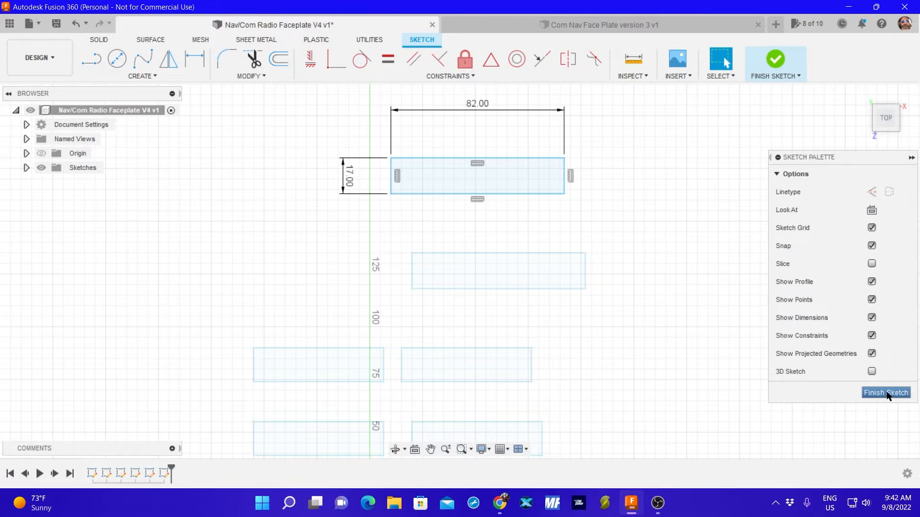
click(885, 392)
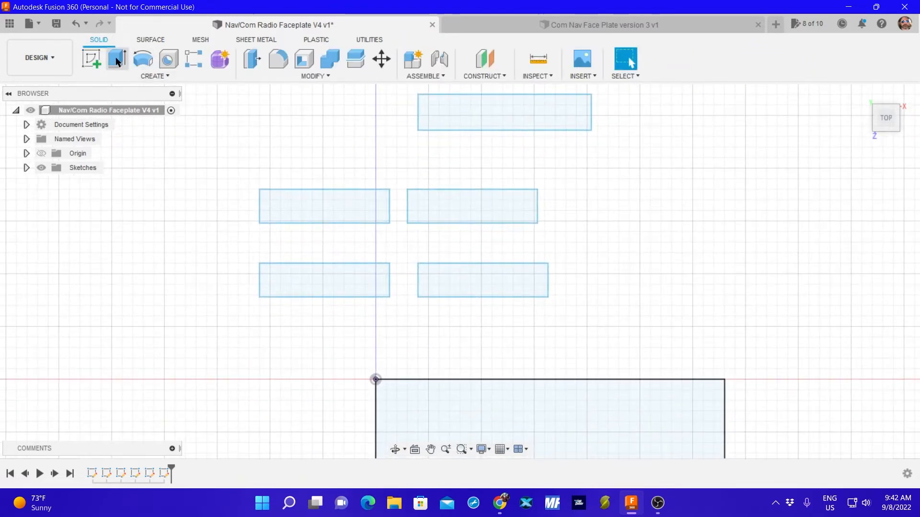
In a new sketch, draw a third 82 by 17 mm two-point rectangle to the left of the second one, and finish the sketch.
click(91, 56)
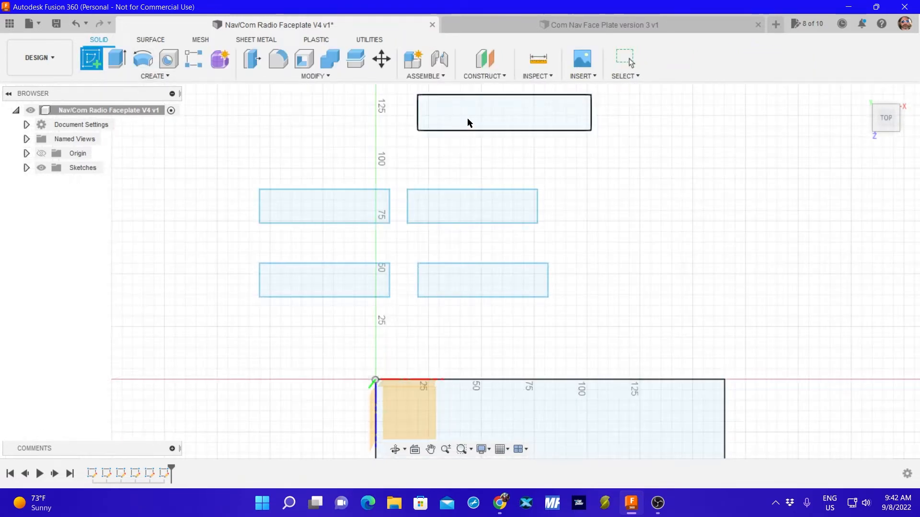
click(467, 119)
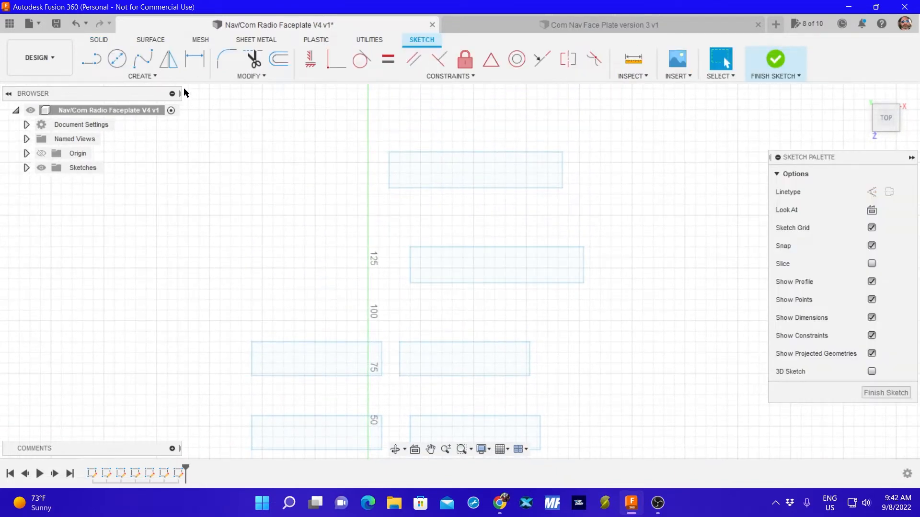
click(143, 76)
mouse_move(117, 102)
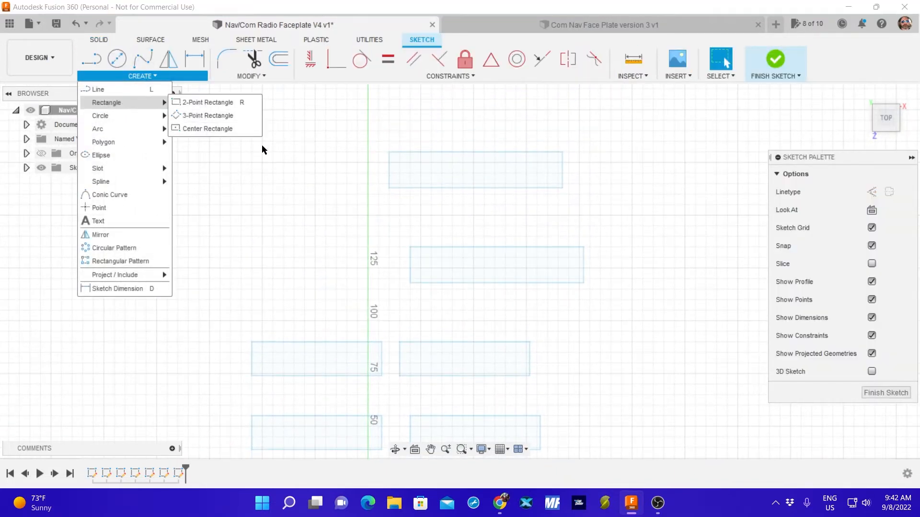
click(235, 103)
click(271, 147)
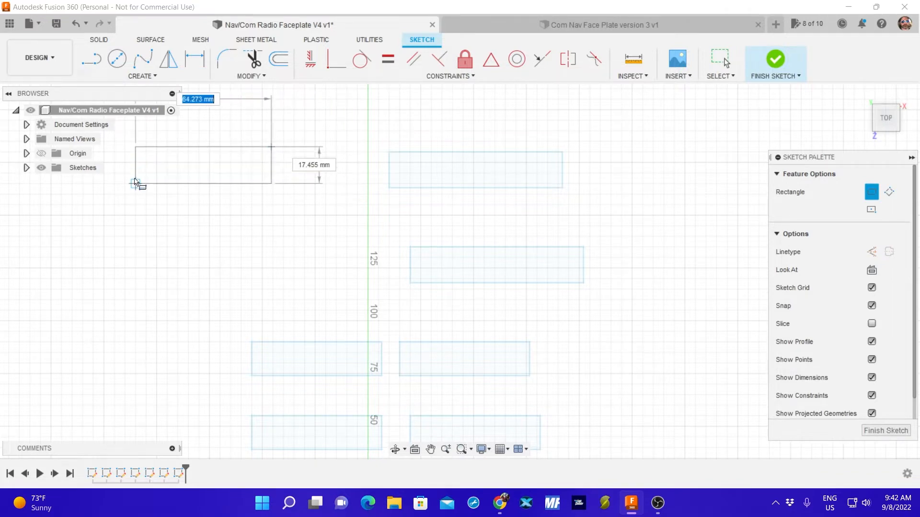
text(82)
key(Tab)
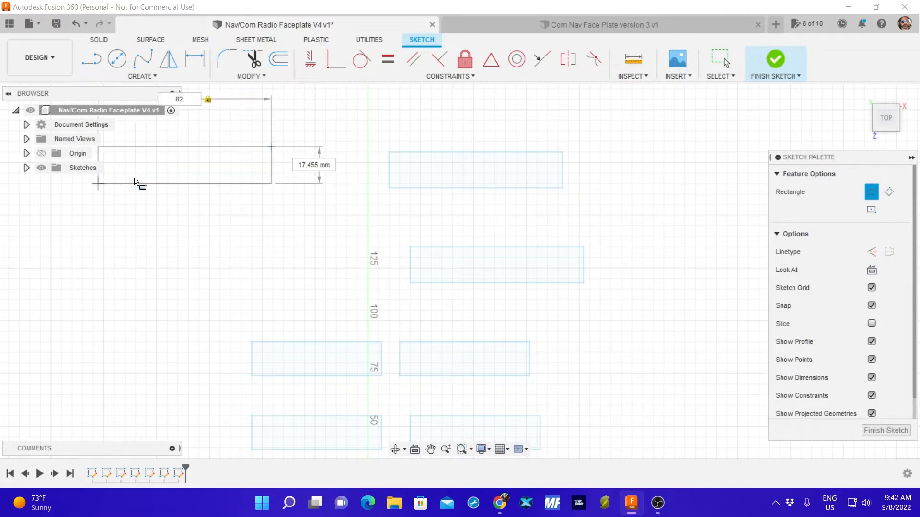
text(17)
key(Return)
key(Escape)
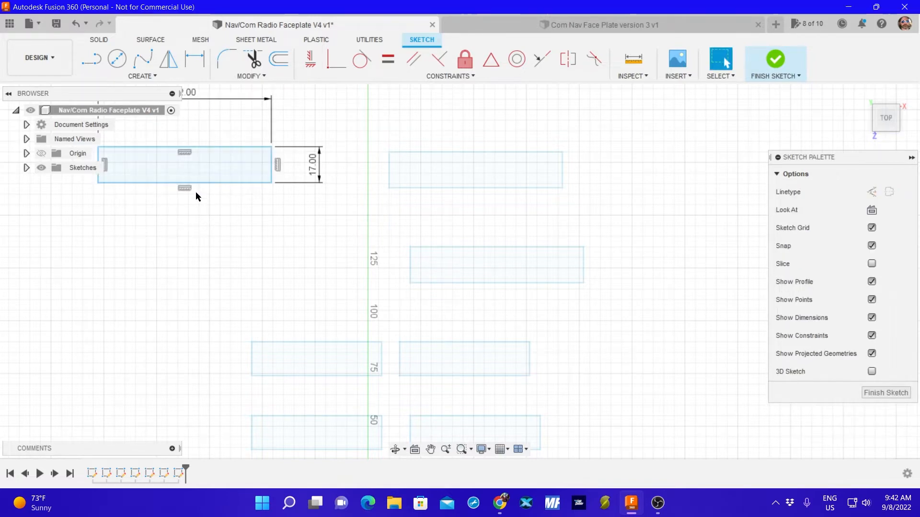
middle_drag(200, 203, 236, 236)
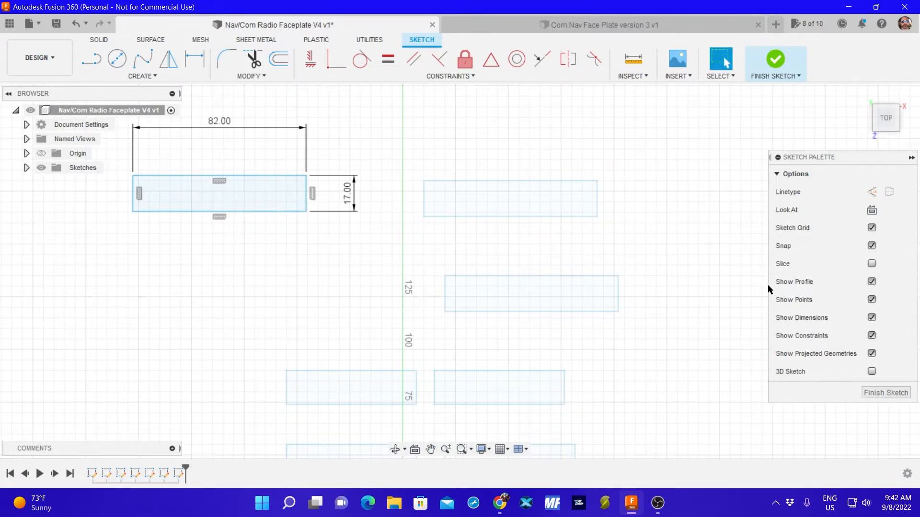
click(877, 389)
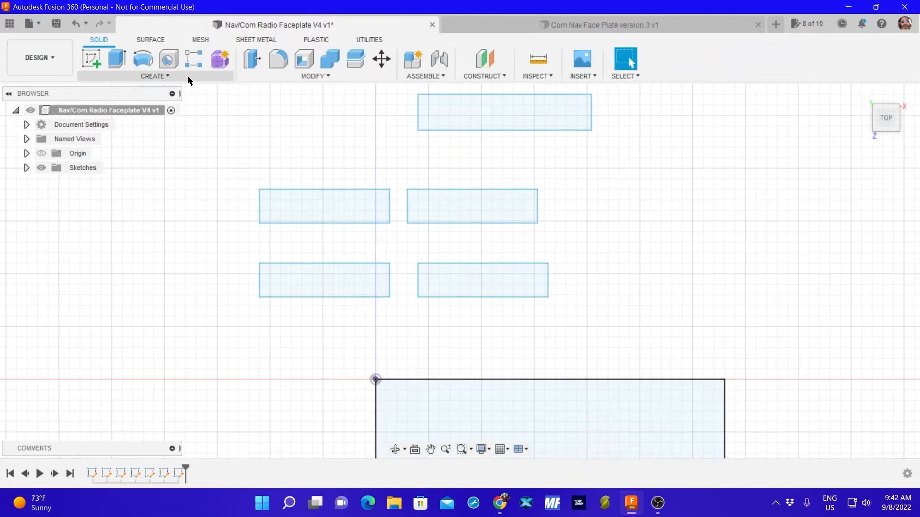
In a new sketch, draw a fourth 82 by 17 mm two-point rectangle just above the second one, and finish the sketch.
click(85, 57)
click(460, 123)
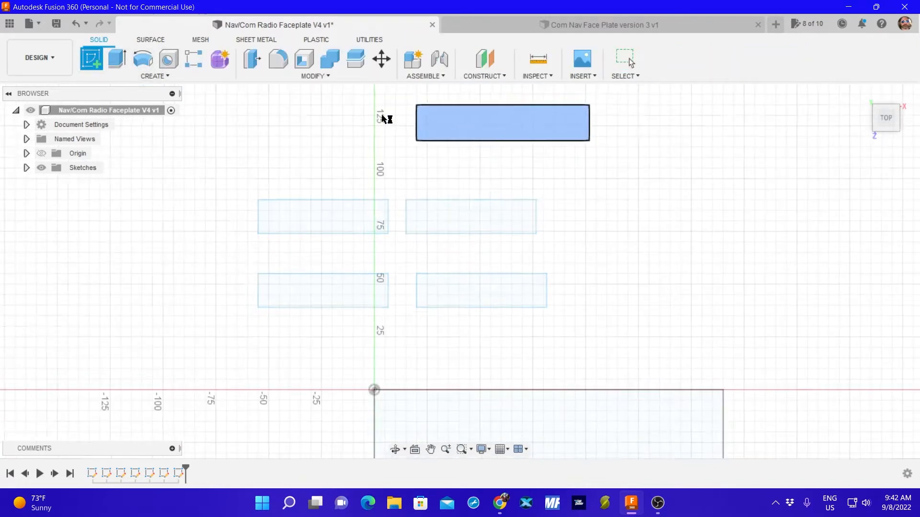
click(134, 76)
mouse_move(145, 102)
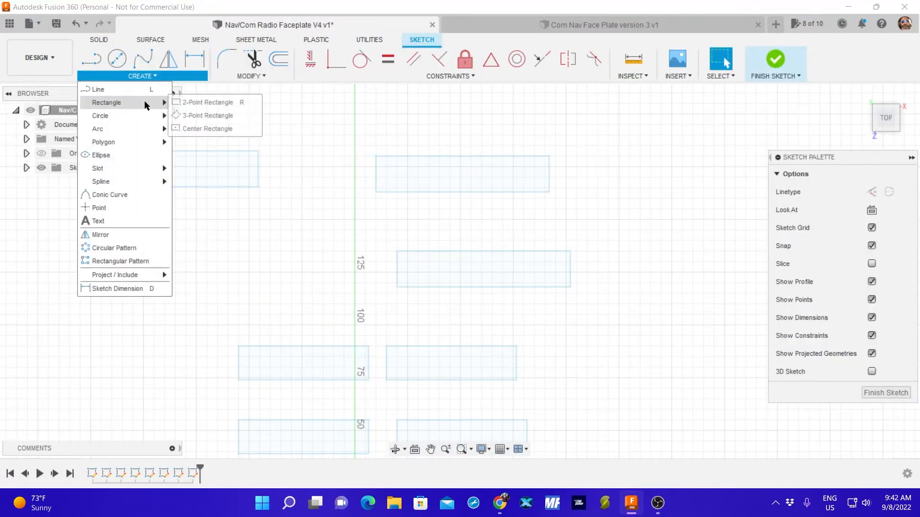
click(191, 102)
click(392, 101)
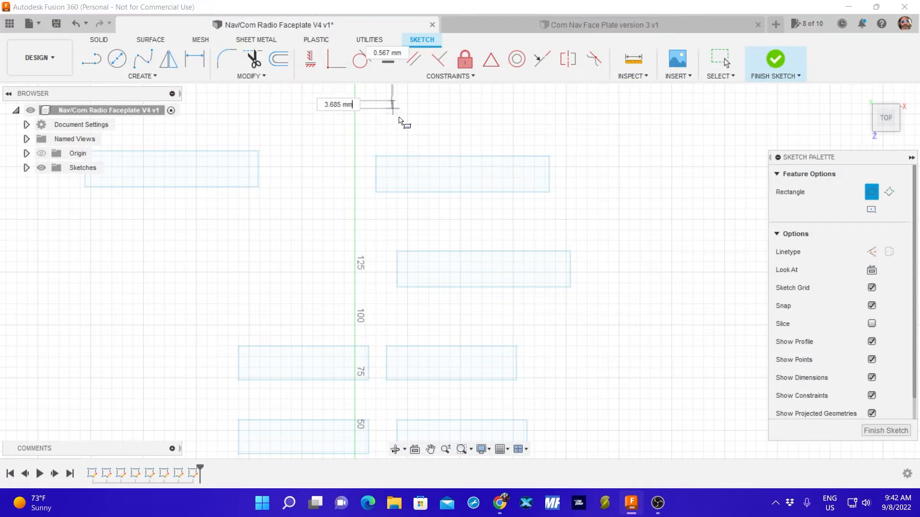
text(82)
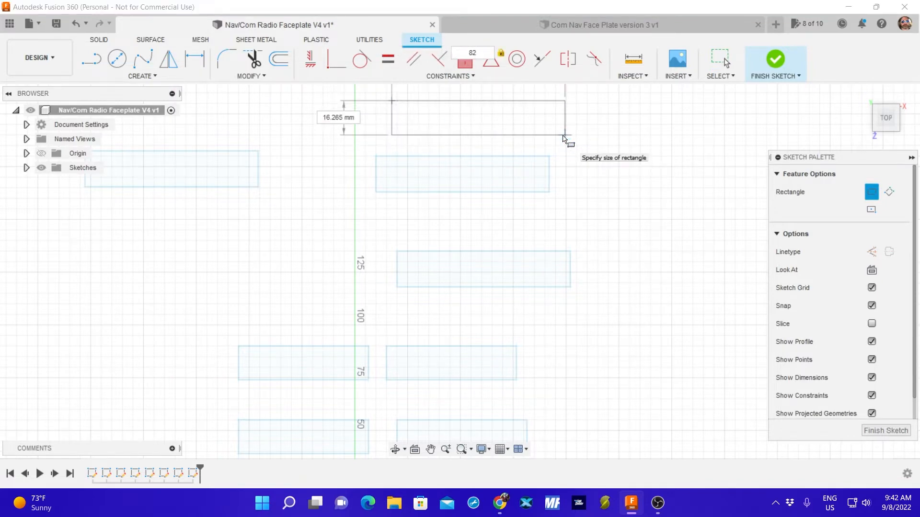
key(Tab)
text(1)
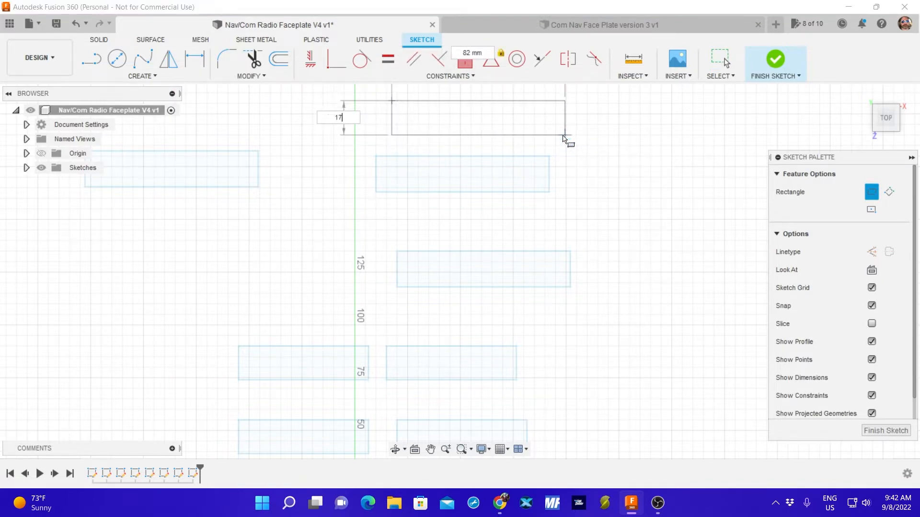
key(Return)
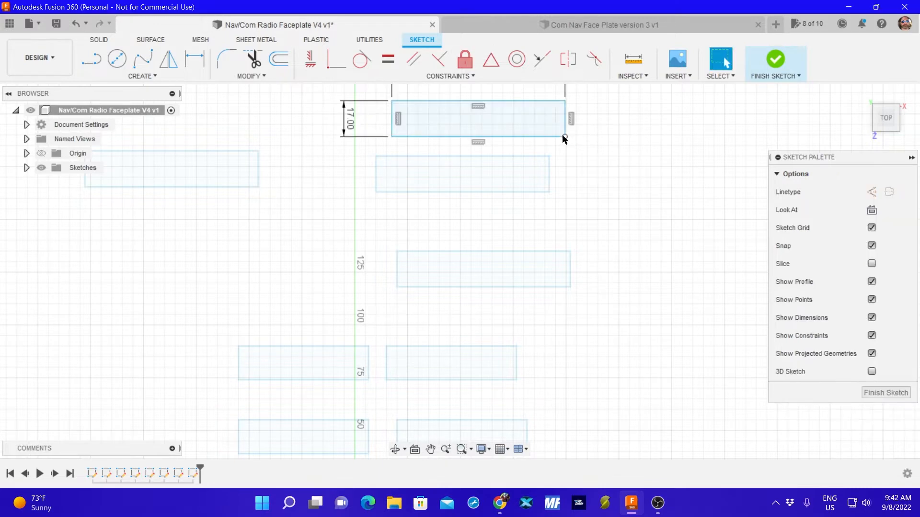
click(886, 393)
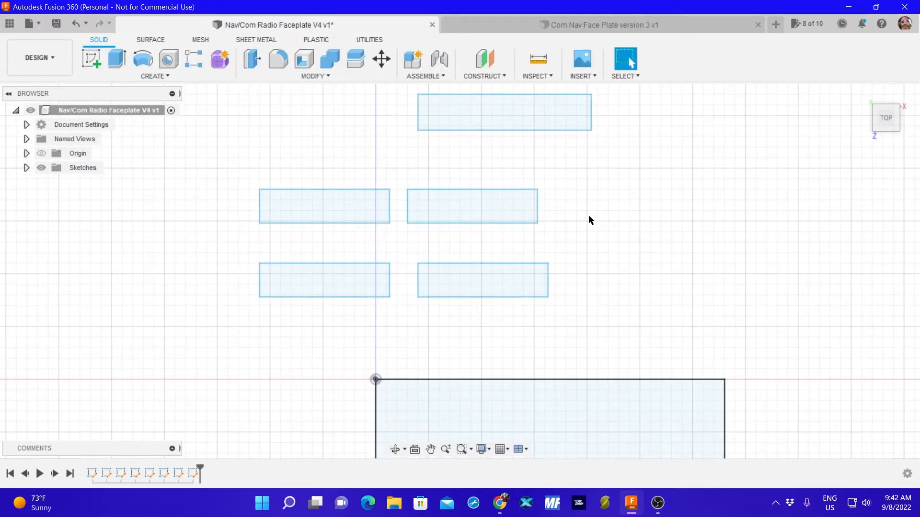
Move all four sketch lines of the upper-right 61.5 by 16 mm rectangle up and right, to just below the first 82 mm rectangle.
click(468, 204)
drag(471, 205, 481, 193)
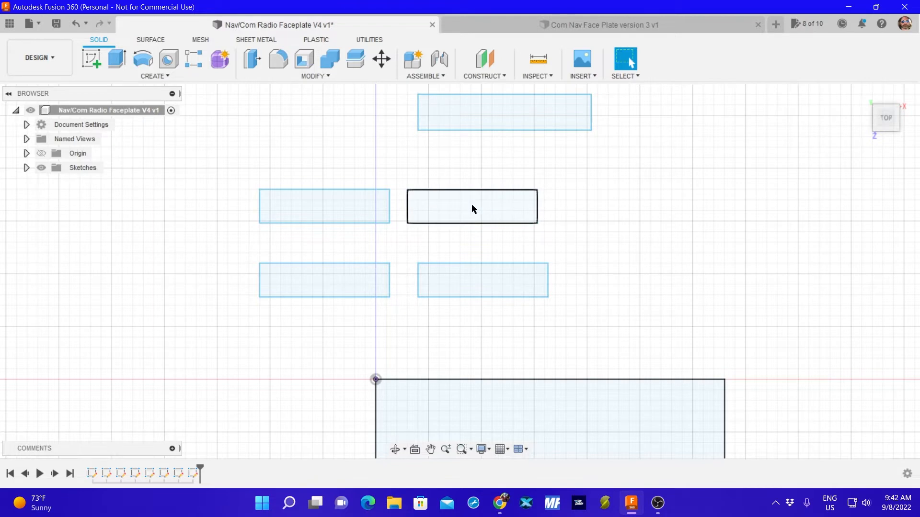
key(m)
click(850, 174)
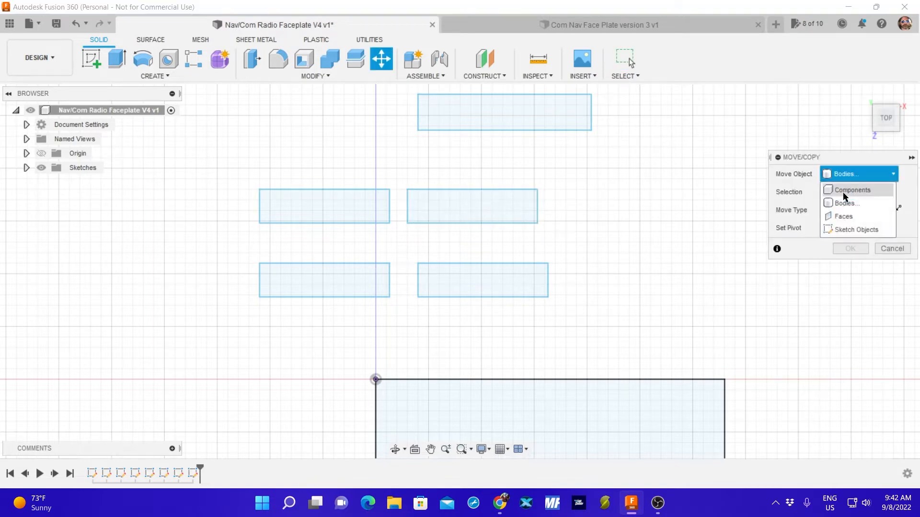
click(845, 229)
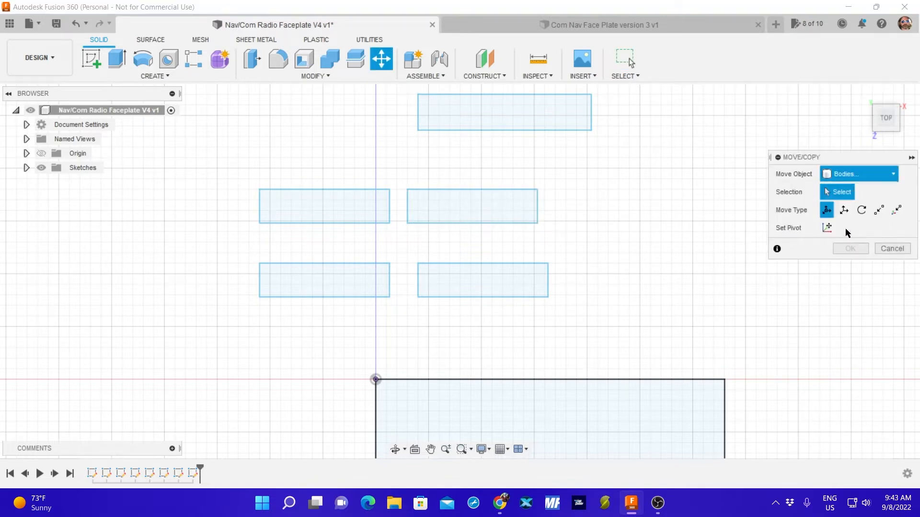
click(498, 189)
click(538, 204)
click(408, 207)
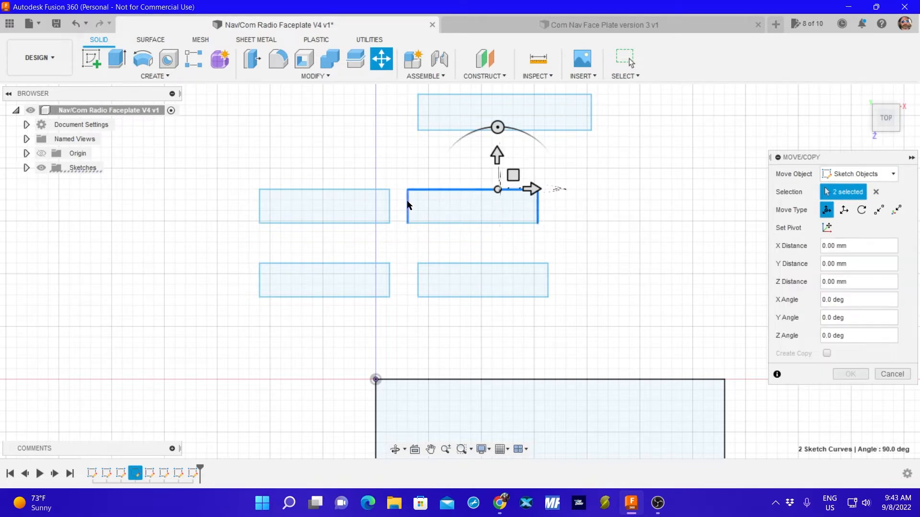
click(443, 223)
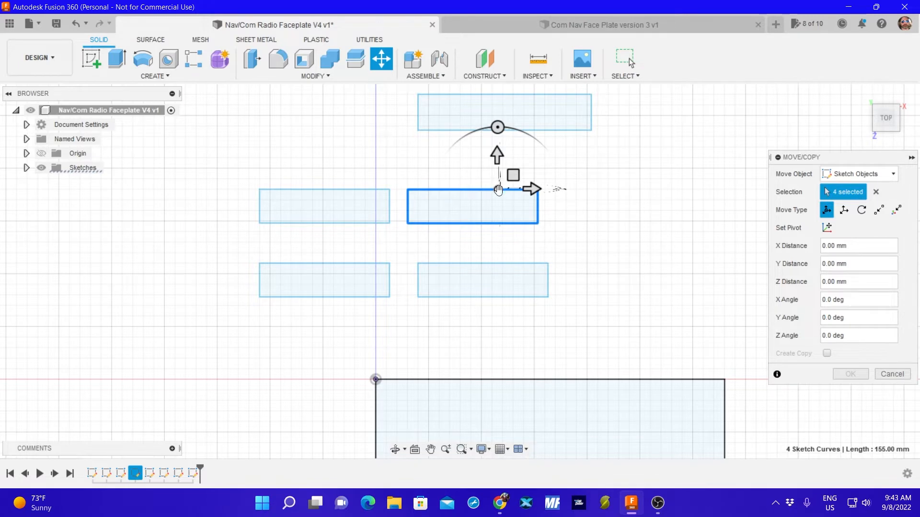
drag(498, 189, 530, 154)
click(854, 375)
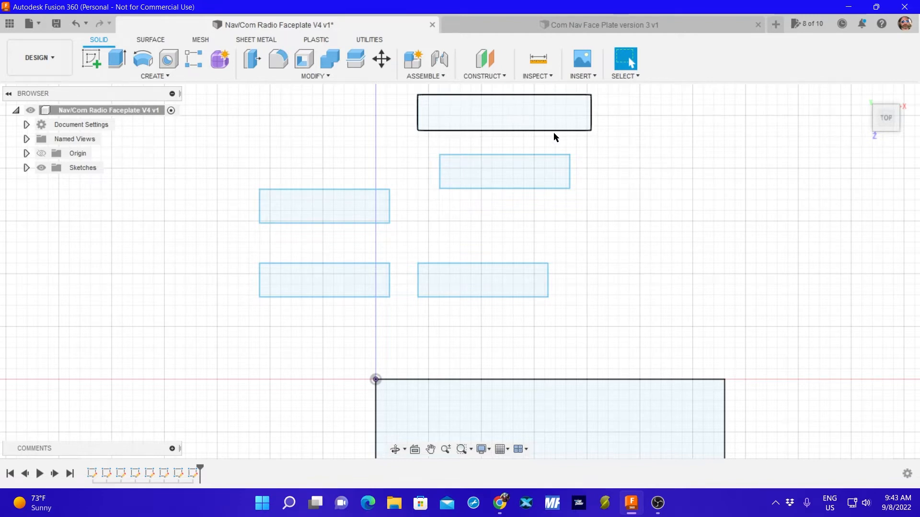
Extrude the first 82 by 17 mm rectangle, directly above the moved small rectangle, 2 mm upward as a new body.
middle_drag(645, 154, 598, 301)
click(471, 263)
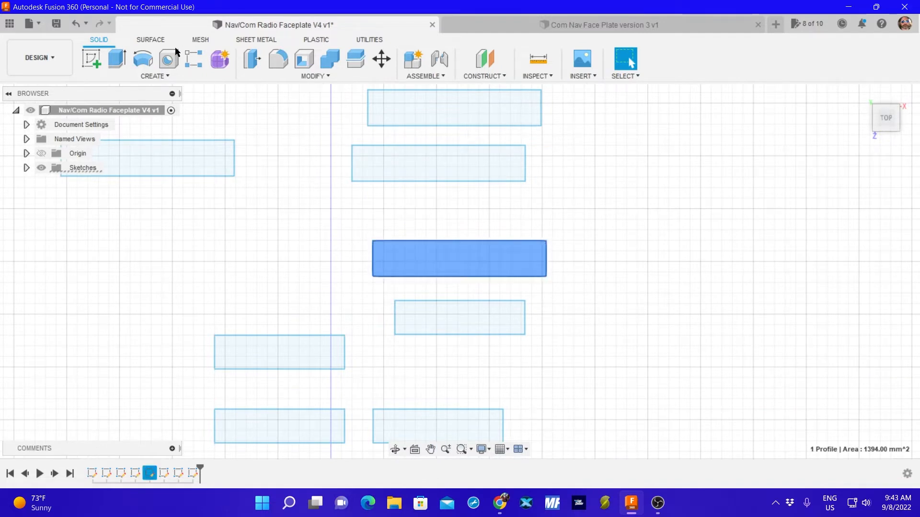
click(111, 63)
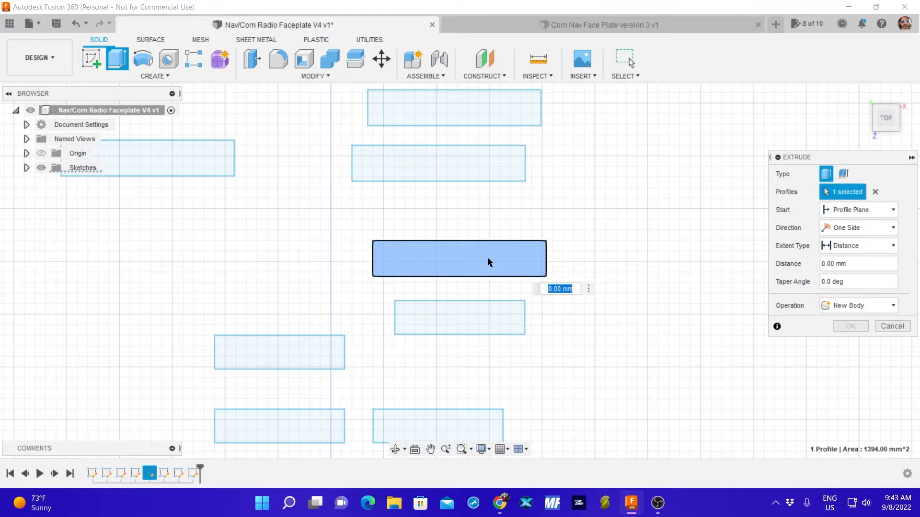
shift+middle_drag(648, 266, 616, 185)
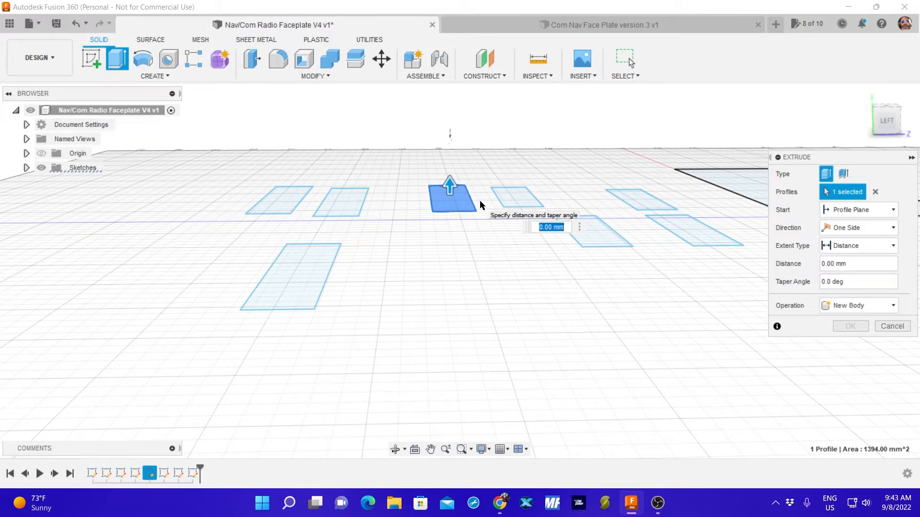
text(2)
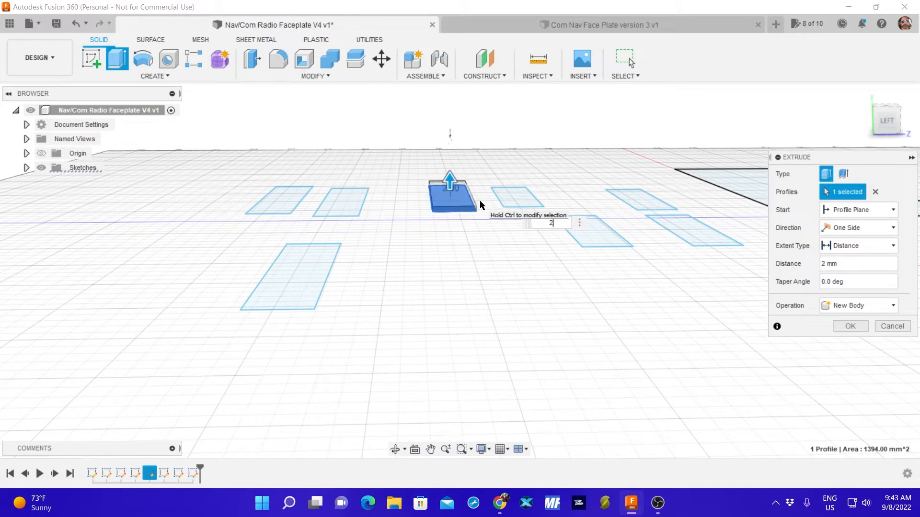
key(Return)
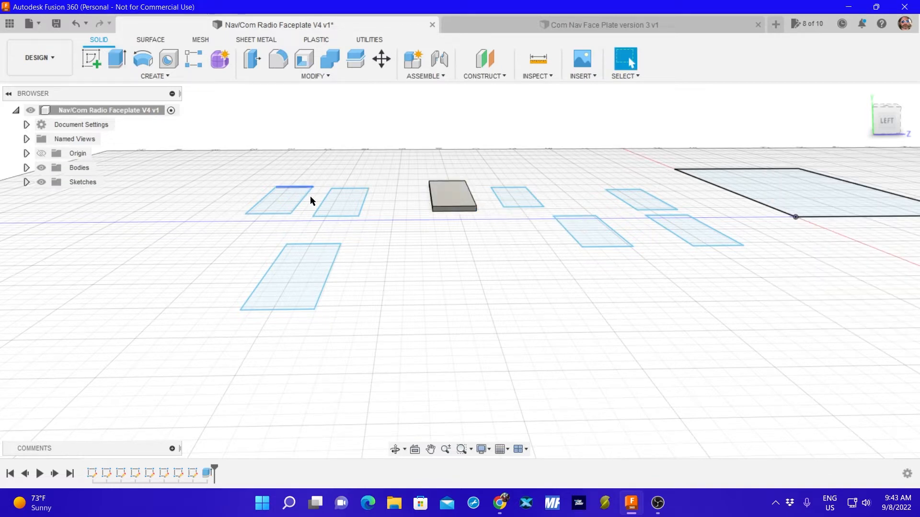
Extrude the three remaining 82 by 17 mm rectangles 2 mm upward together as new bodies.
click(344, 205)
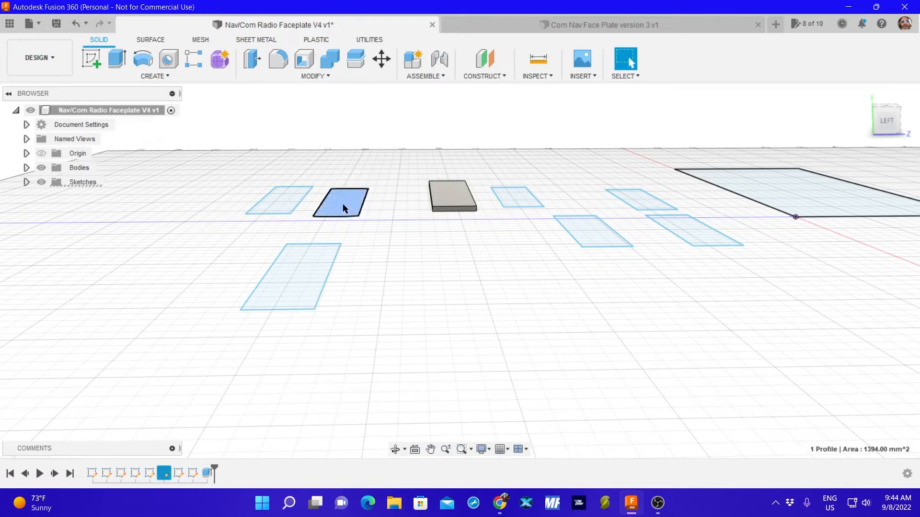
ctrl+click(282, 192)
ctrl+click(307, 284)
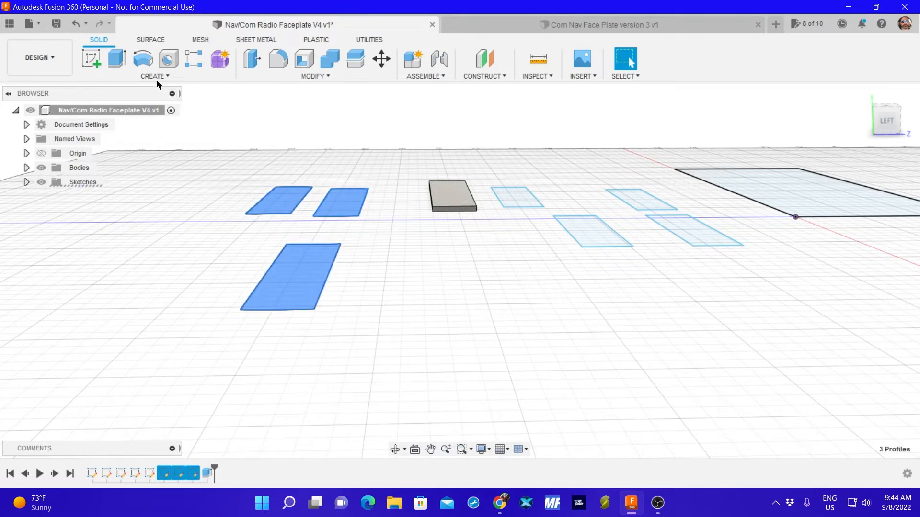
click(117, 58)
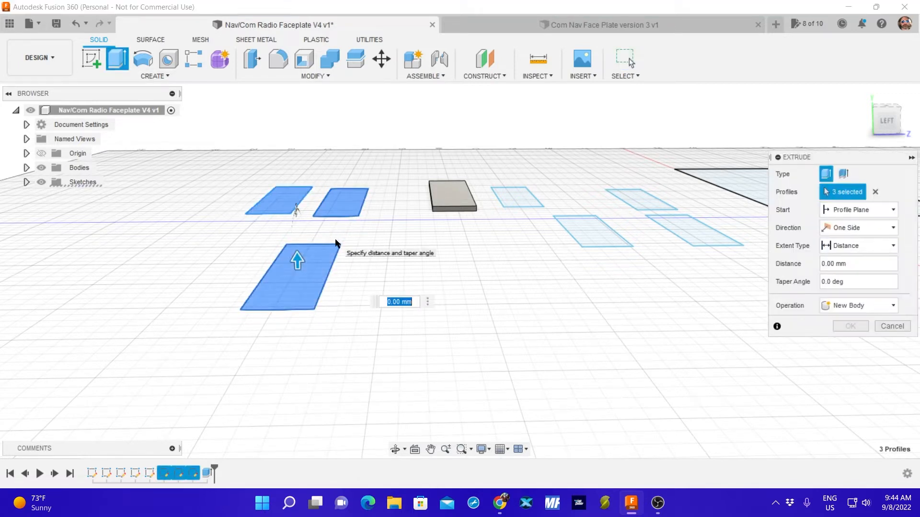
text(2)
key(Return)
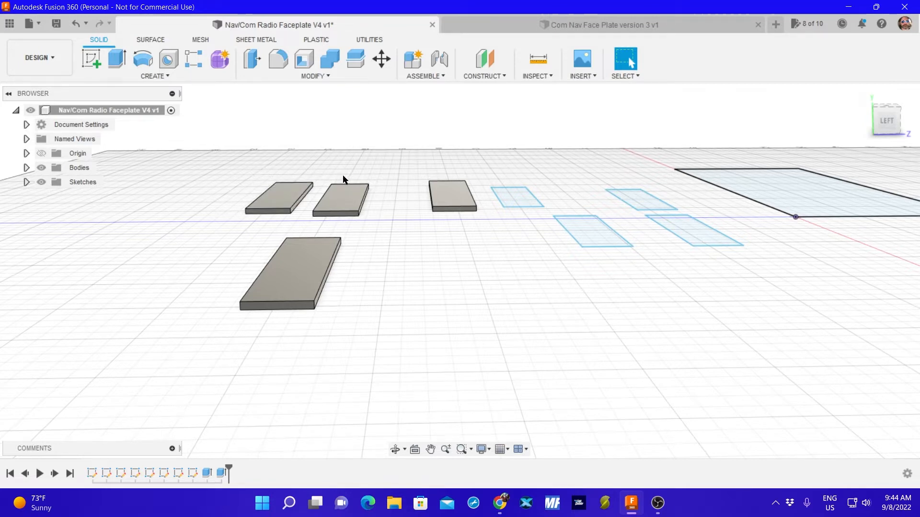
Open the appearance settings for the extruded plate nearest the viewer.
right_click(392, 253)
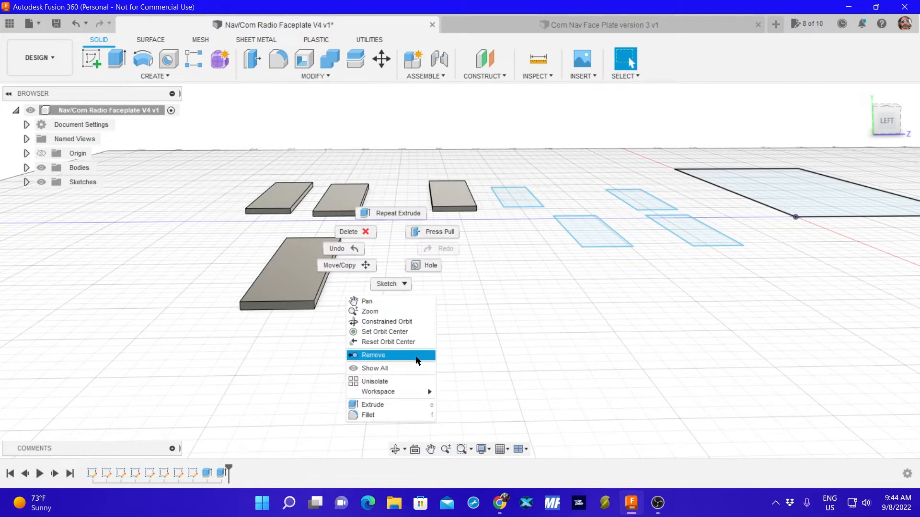
click(490, 286)
click(296, 275)
right_click(297, 273)
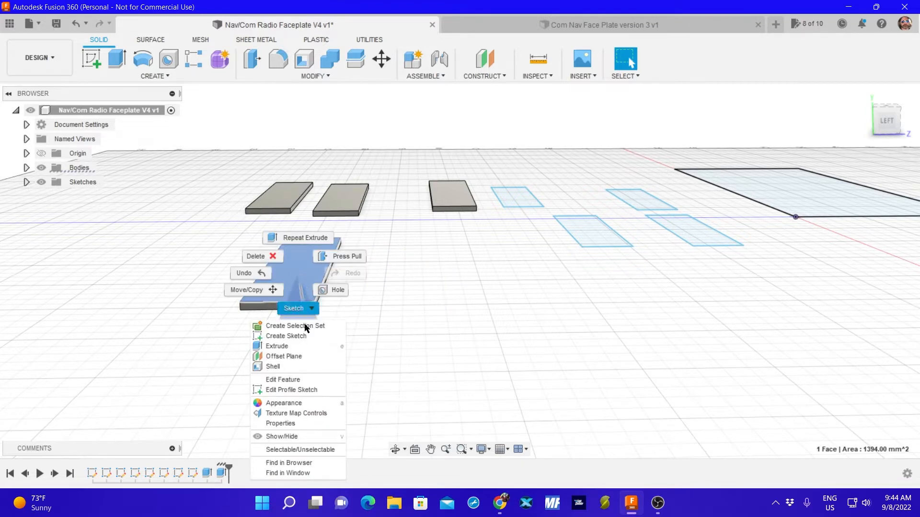
click(320, 404)
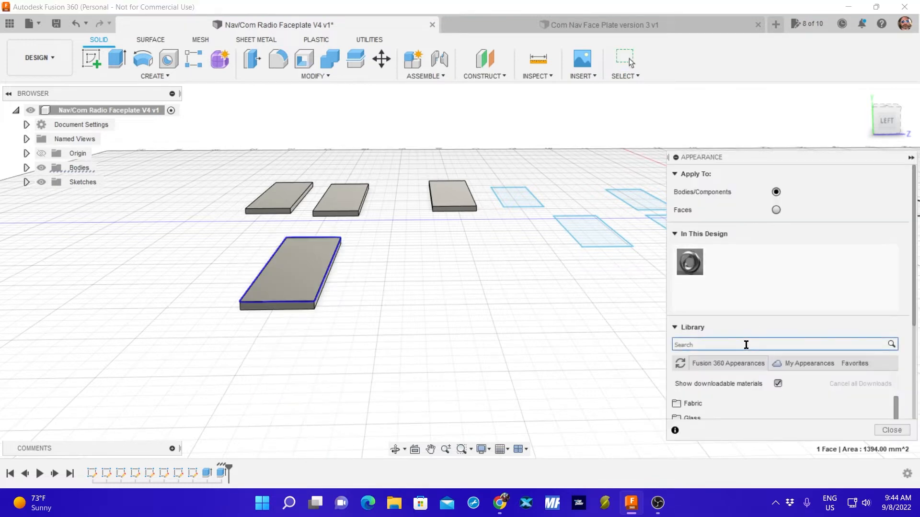
Search the appearance library for "circut" and clear the search.
click(746, 345)
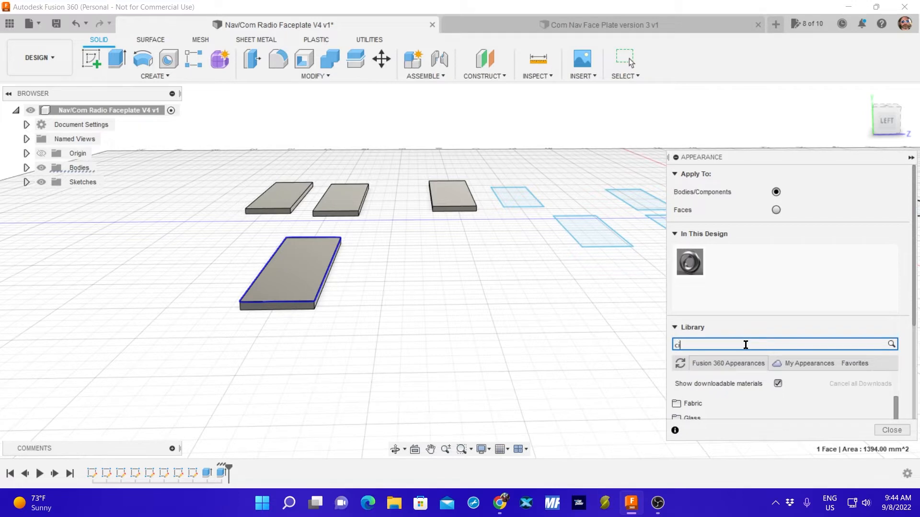
text(circut)
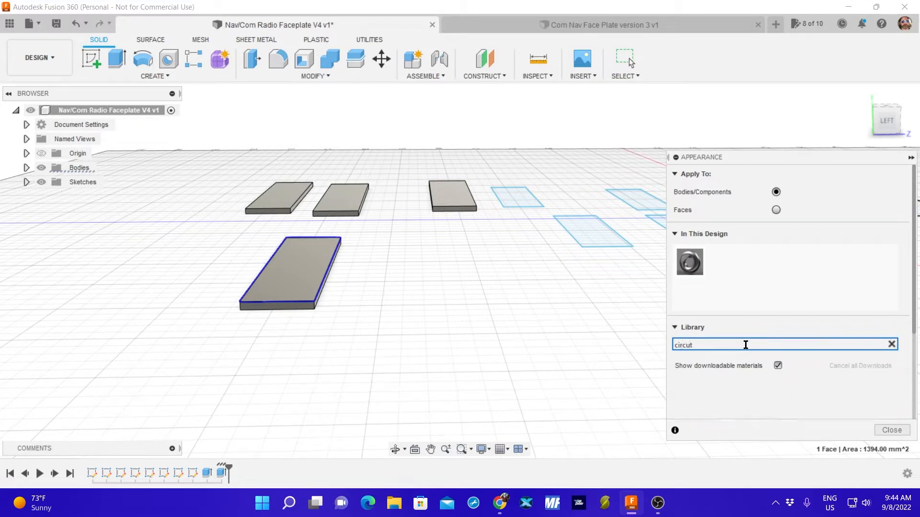
key(Return)
scroll(737, 234, down, 5)
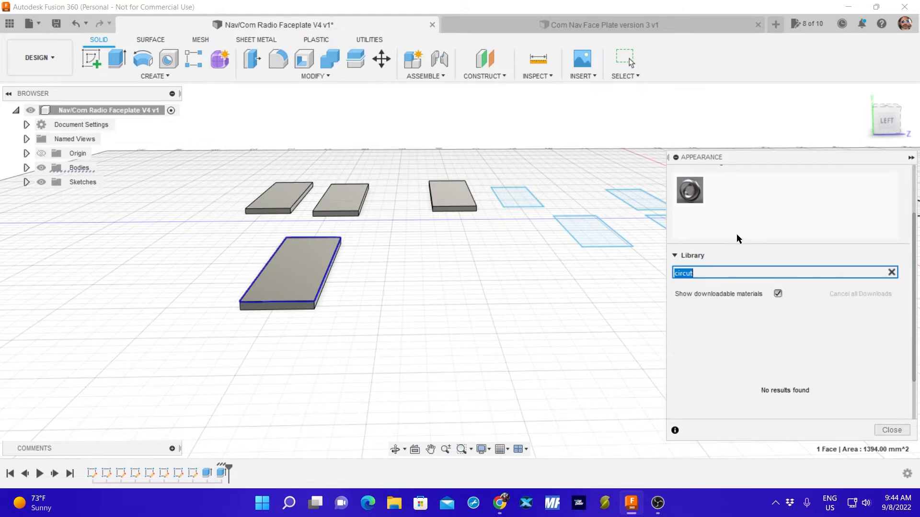
scroll(738, 241, up, 4)
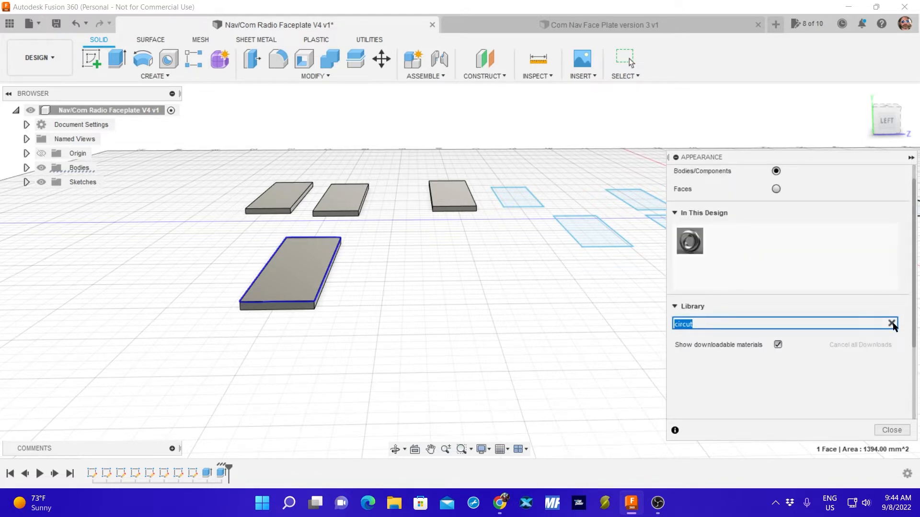
click(892, 325)
Look through the Plastic category of the appearance library for a circuit-board material.
scroll(742, 368, down, 3)
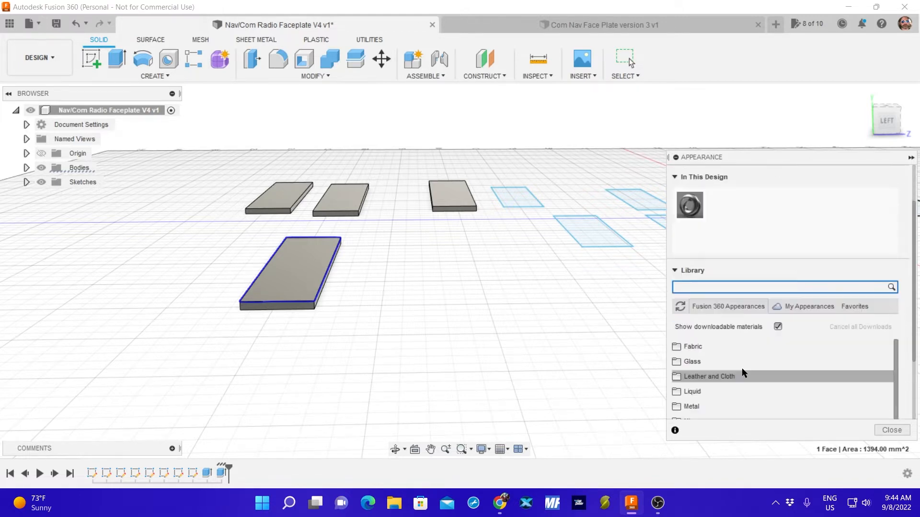
scroll(741, 368, down, 3)
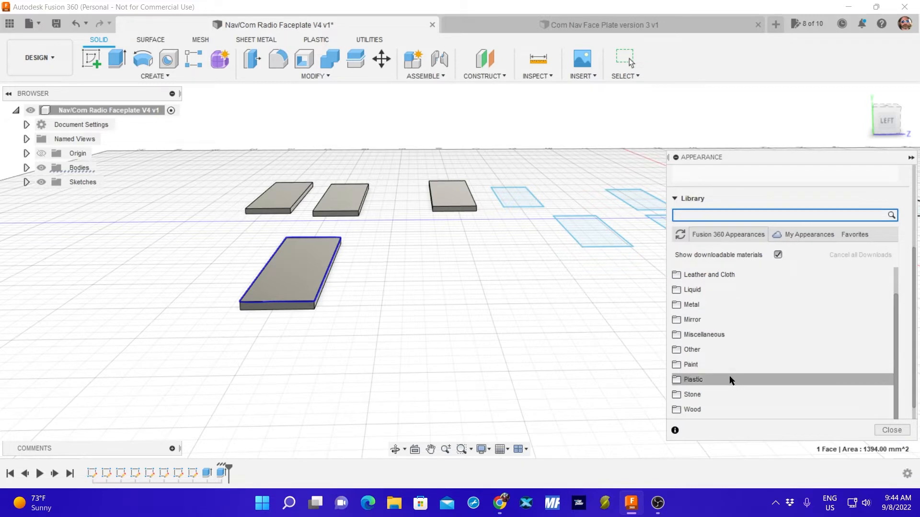
click(729, 379)
scroll(761, 379, down, 2)
scroll(775, 373, down, 10)
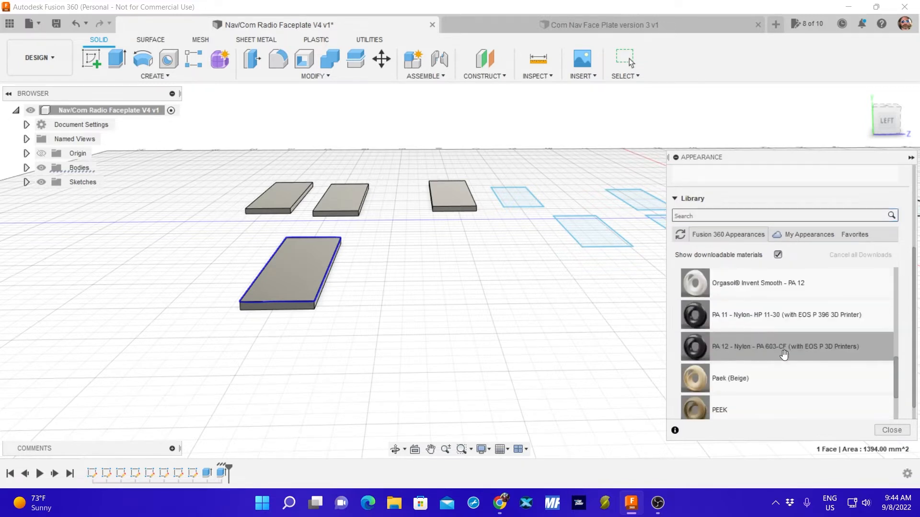
scroll(772, 347, up, 2)
scroll(772, 345, down, 3)
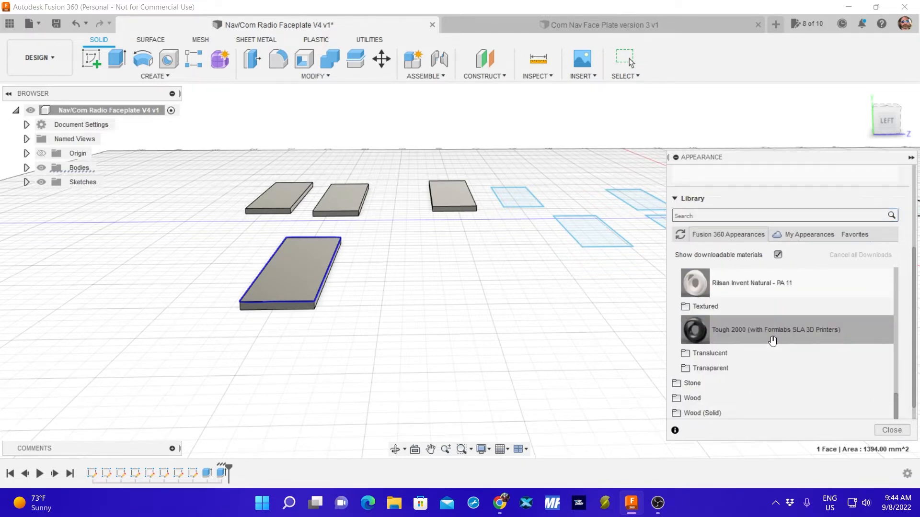
scroll(772, 344, up, 2)
scroll(771, 345, up, 5)
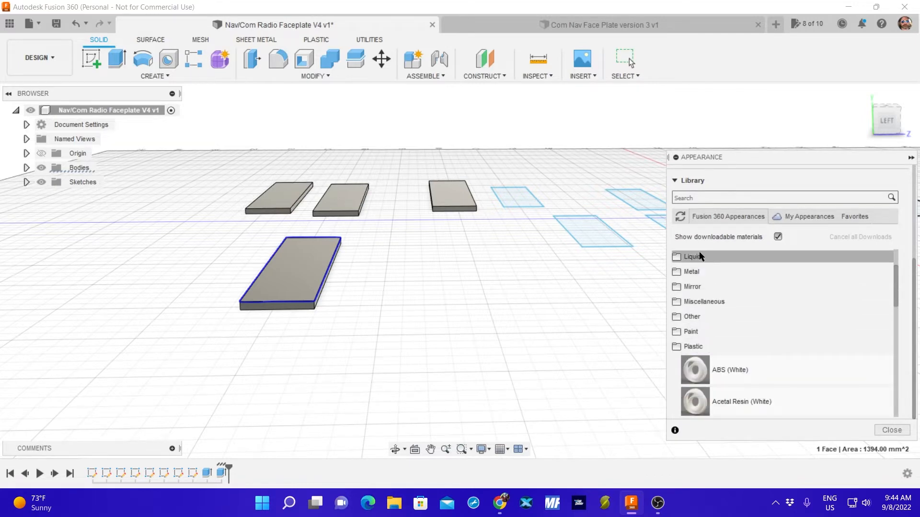
Look through the Miscellaneous and Other categories of the appearance library for a circuit-board material.
click(701, 302)
scroll(760, 353, down, 3)
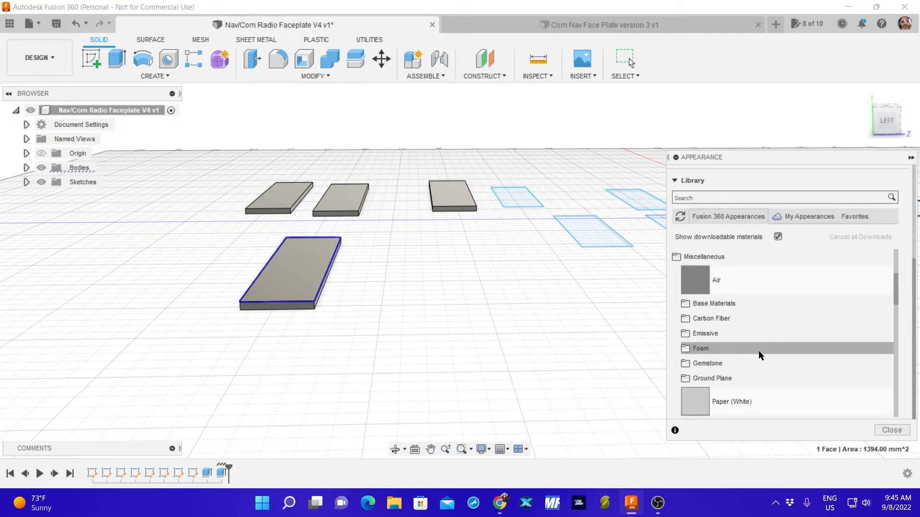
scroll(752, 358, down, 7)
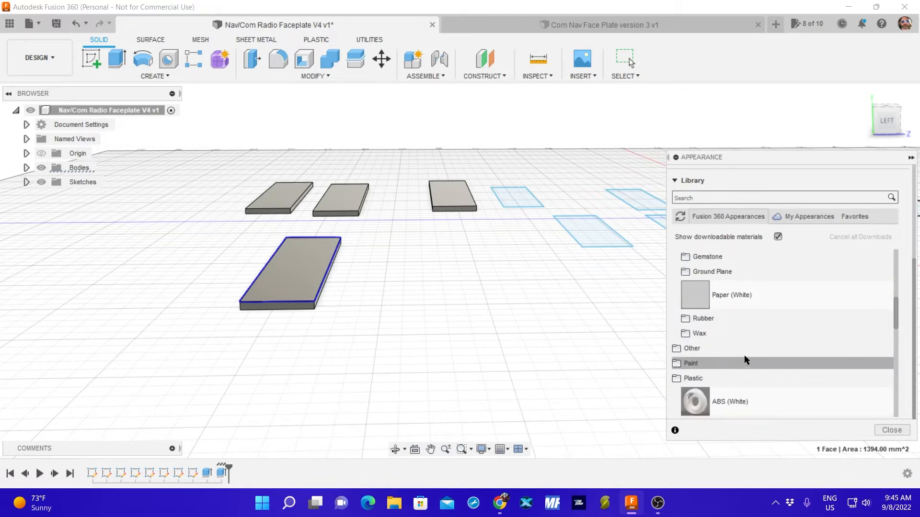
scroll(743, 355, up, 10)
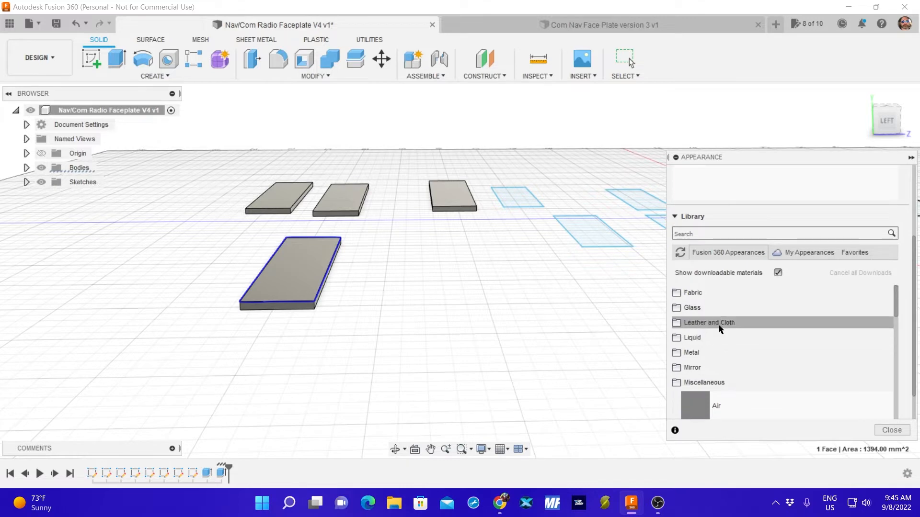
click(696, 382)
click(696, 397)
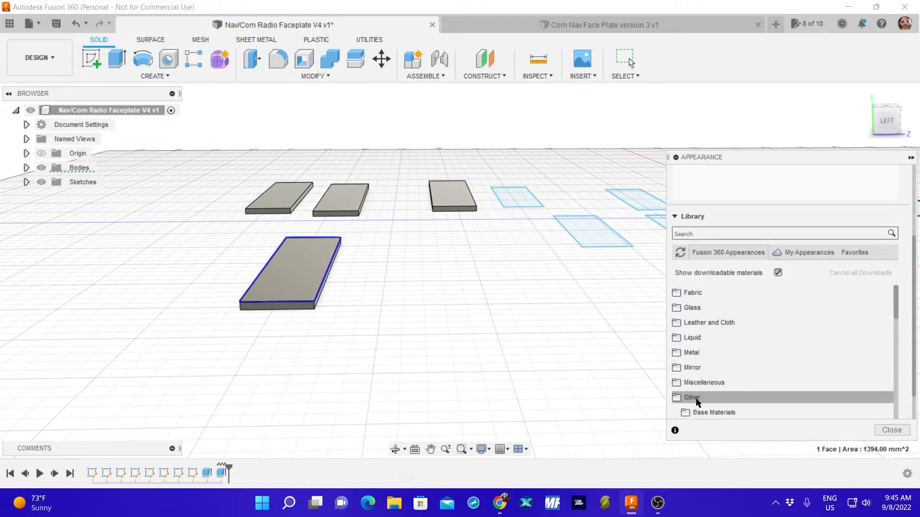
scroll(717, 362, down, 3)
scroll(733, 360, down, 2)
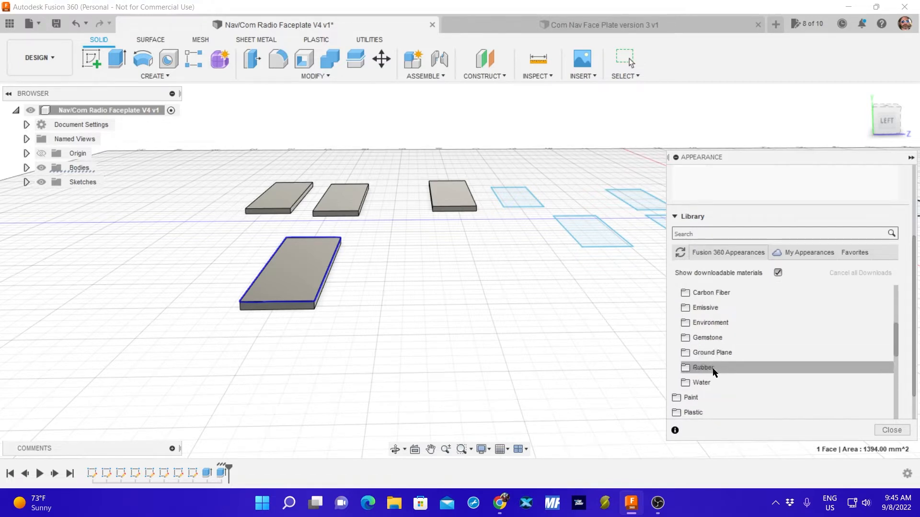
scroll(717, 326, up, 3)
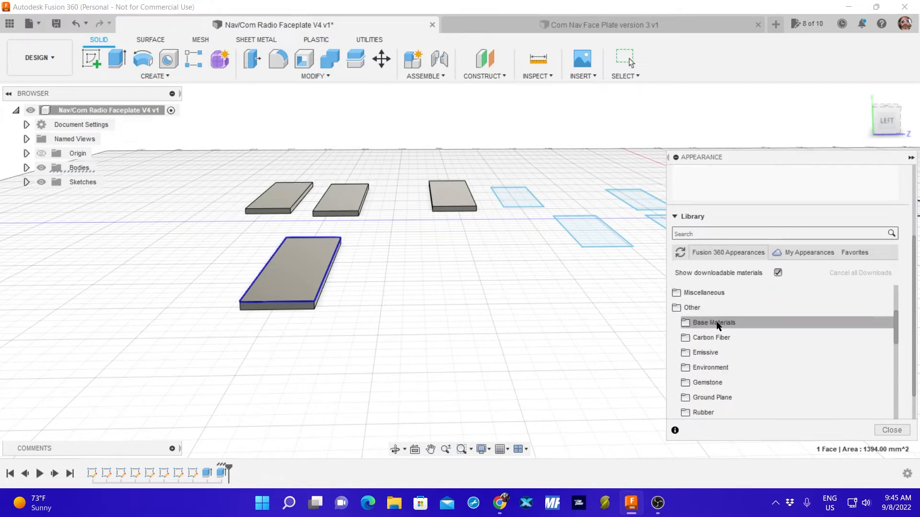
Recheck the Miscellaneous category, and examine the remaining plastics down to the Translucent group.
click(704, 293)
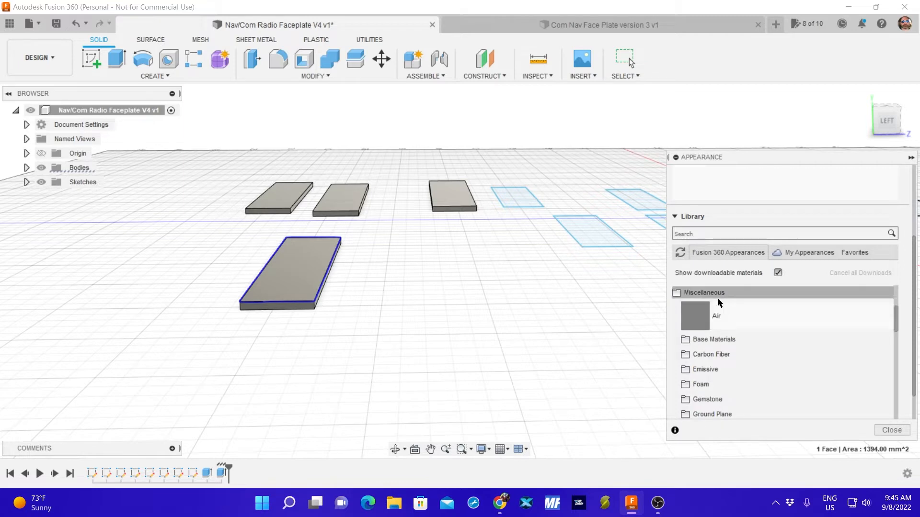
click(717, 297)
scroll(766, 359, down, 3)
scroll(766, 358, down, 8)
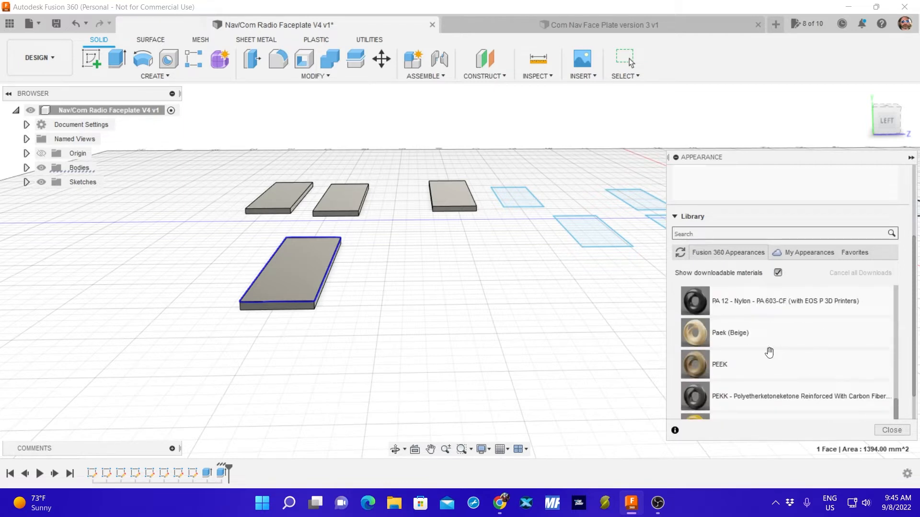
scroll(769, 352, down, 5)
scroll(766, 352, down, 1)
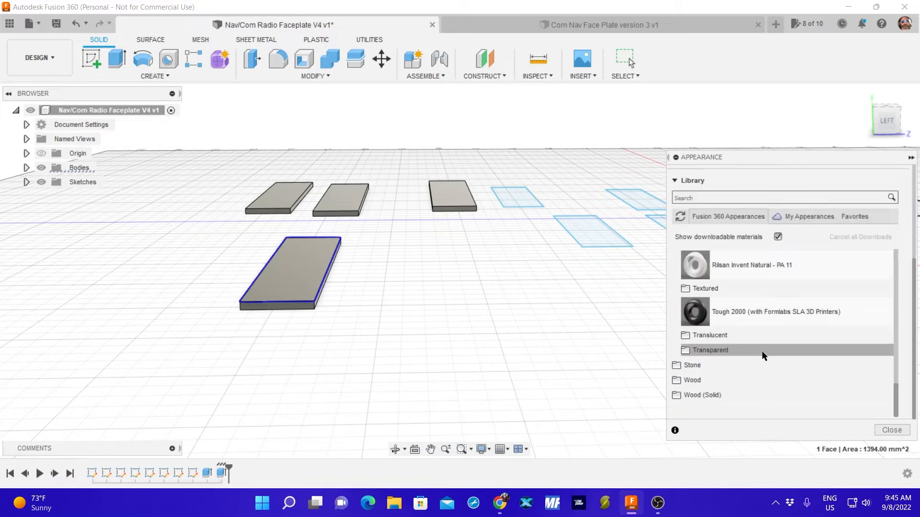
click(742, 340)
scroll(747, 346, down, 2)
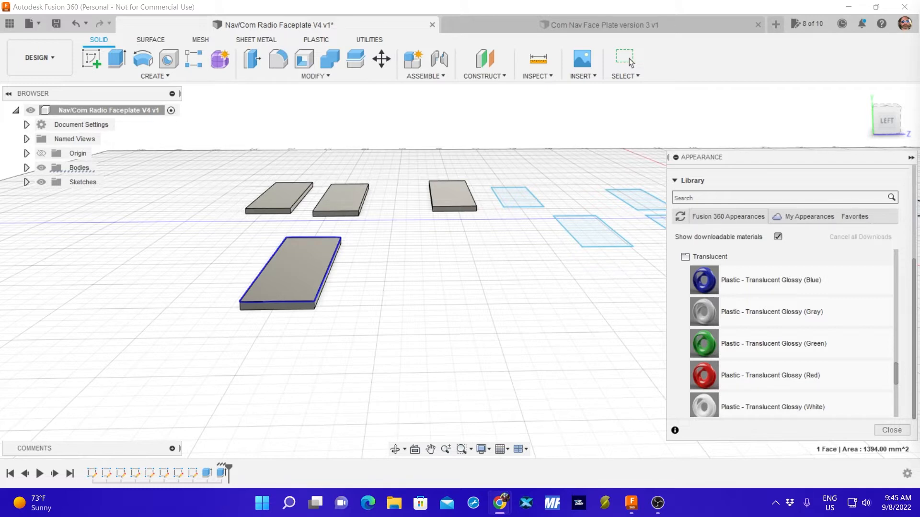
Search the appearance library for "circuit" and apply the FR4 appearance to all four extruded 82 by 17 mm plates.
click(716, 198)
text(circuit)
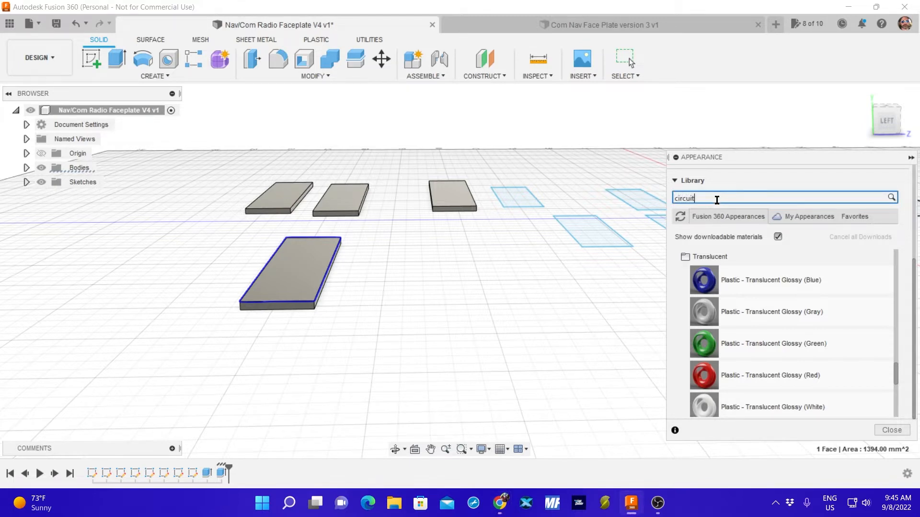
key(Return)
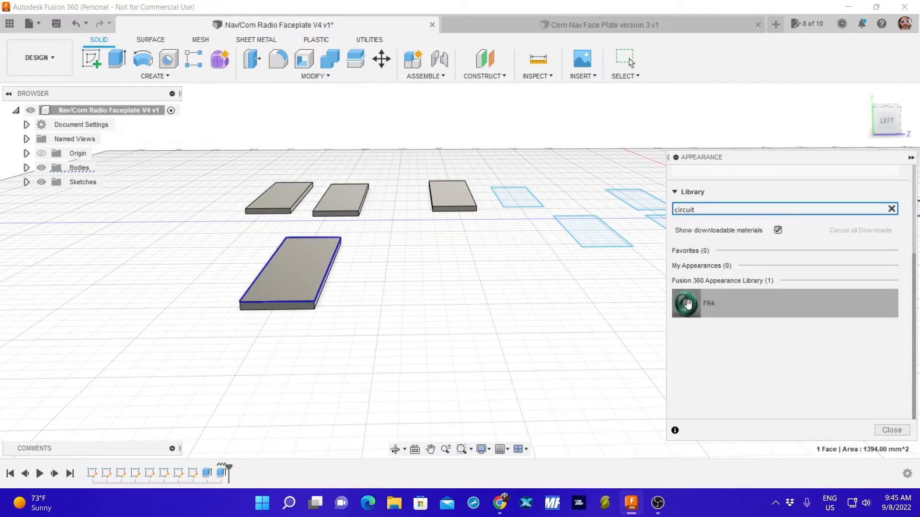
drag(686, 304, 330, 191)
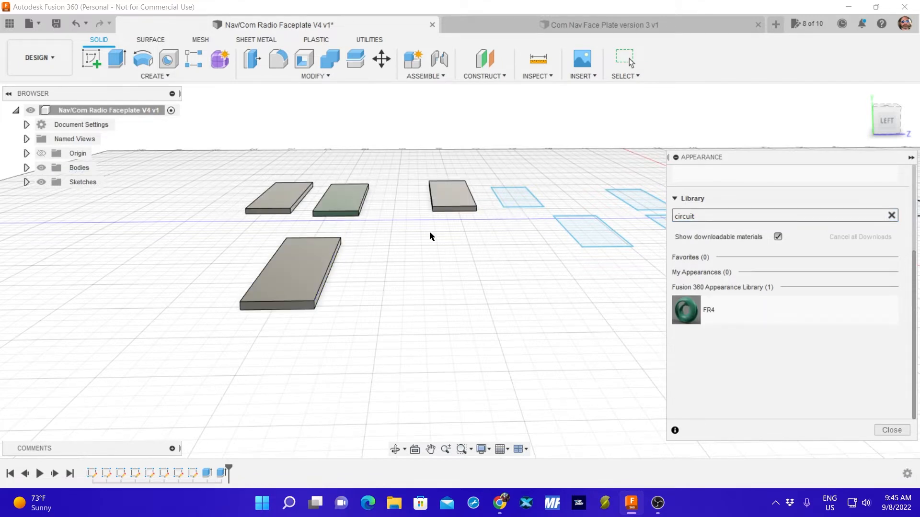
drag(689, 312, 318, 271)
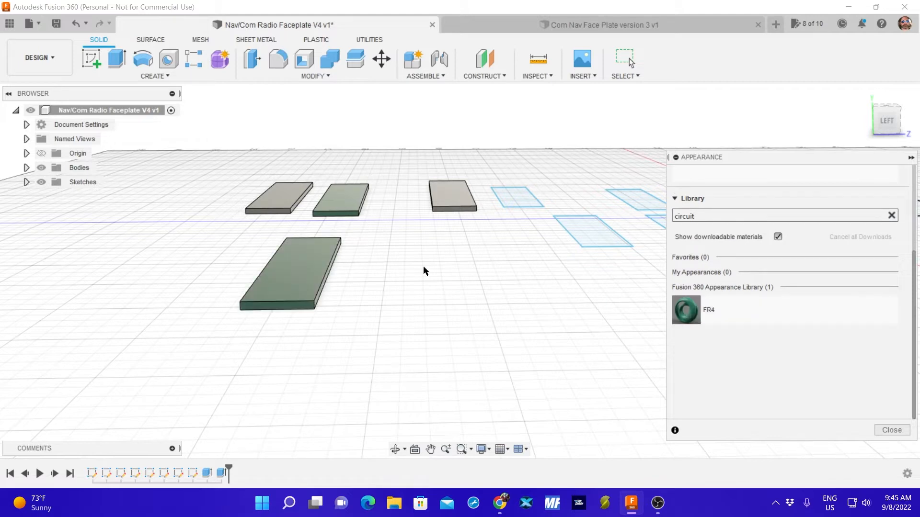
drag(690, 311, 441, 195)
drag(688, 311, 262, 191)
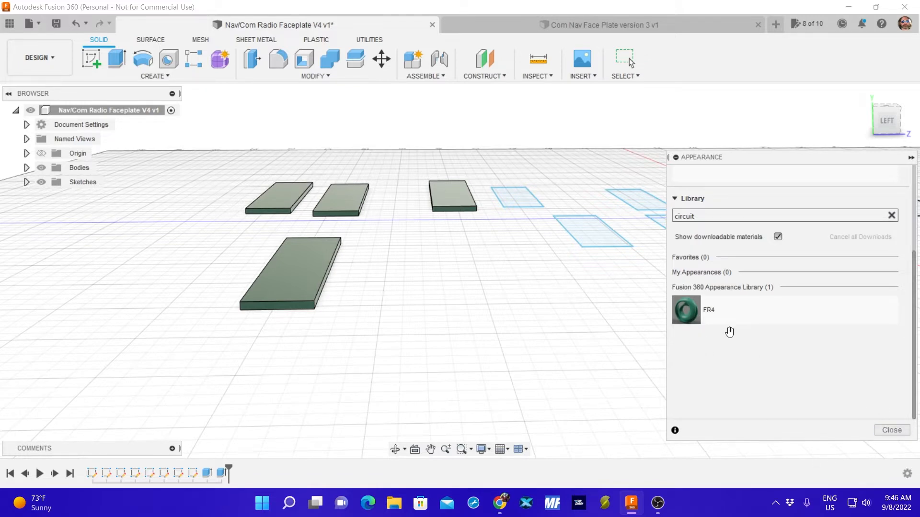
click(892, 430)
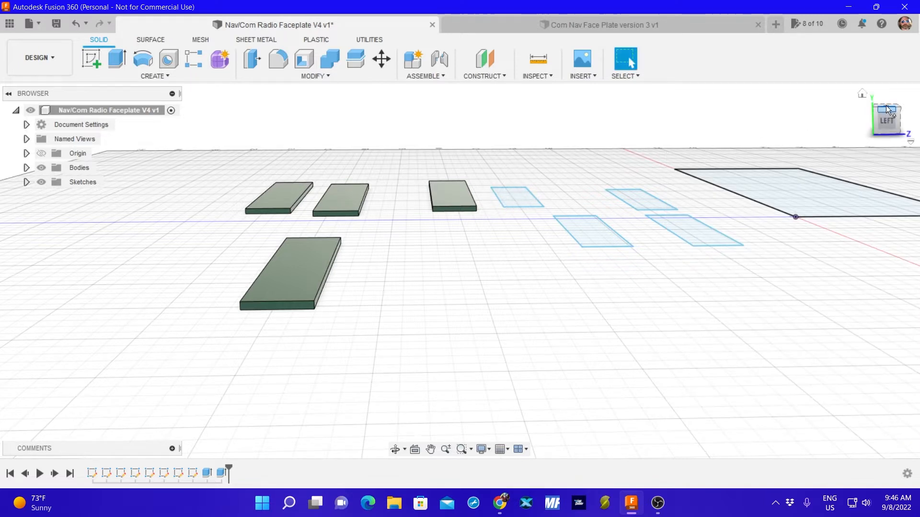
Show the design in top view with all four plates and the four small rectangles in frame.
click(862, 93)
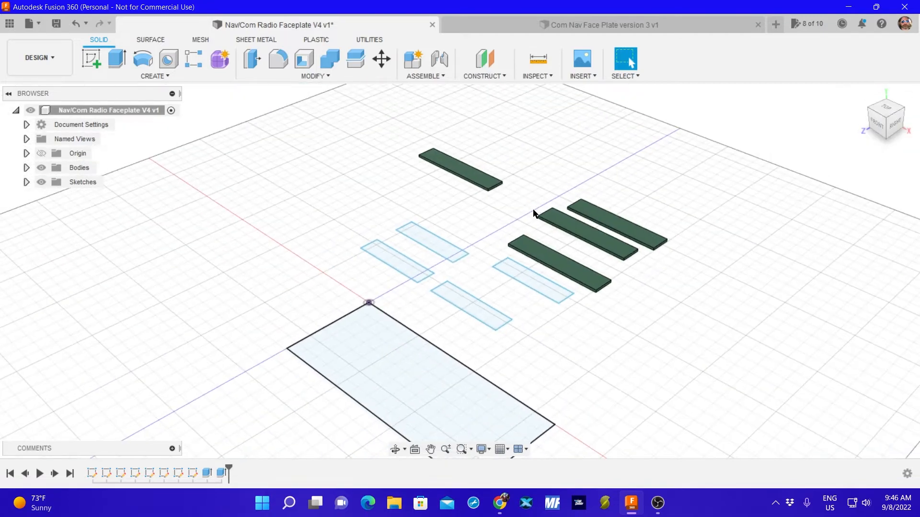
click(880, 108)
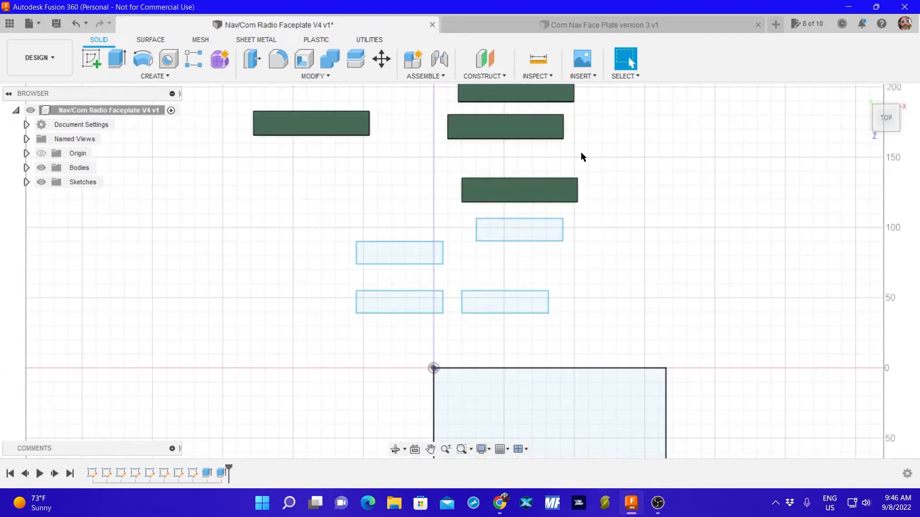
middle_drag(396, 152, 436, 211)
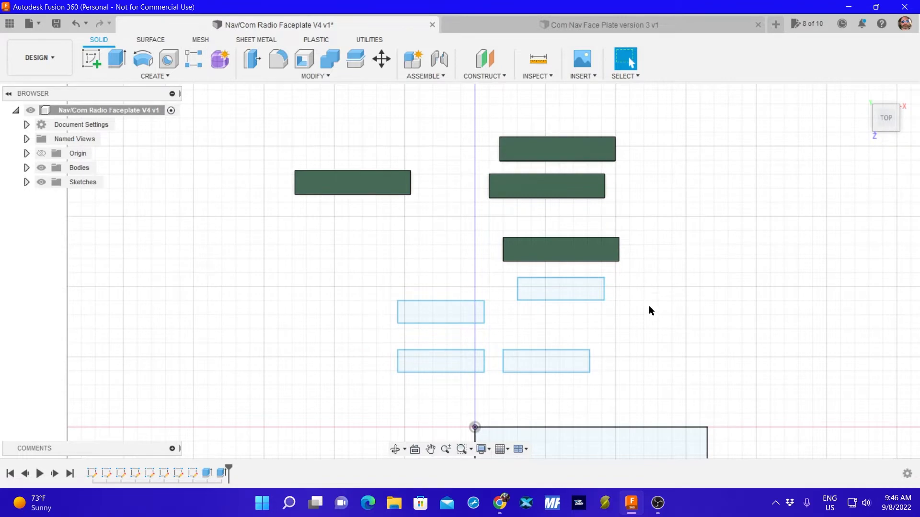
Start a sketch on the top face of the green plate nearest the four small rectangles, oriented upright in top view.
middle_drag(648, 311, 639, 215)
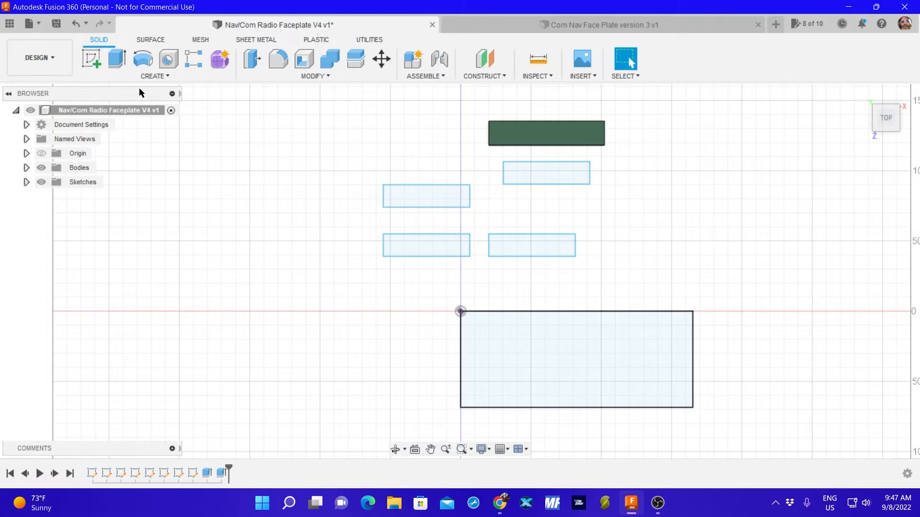
click(150, 77)
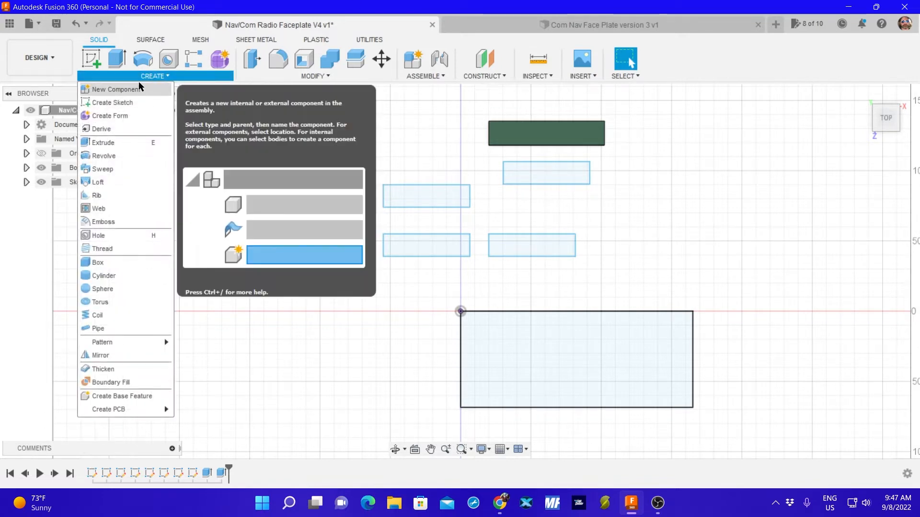
click(92, 59)
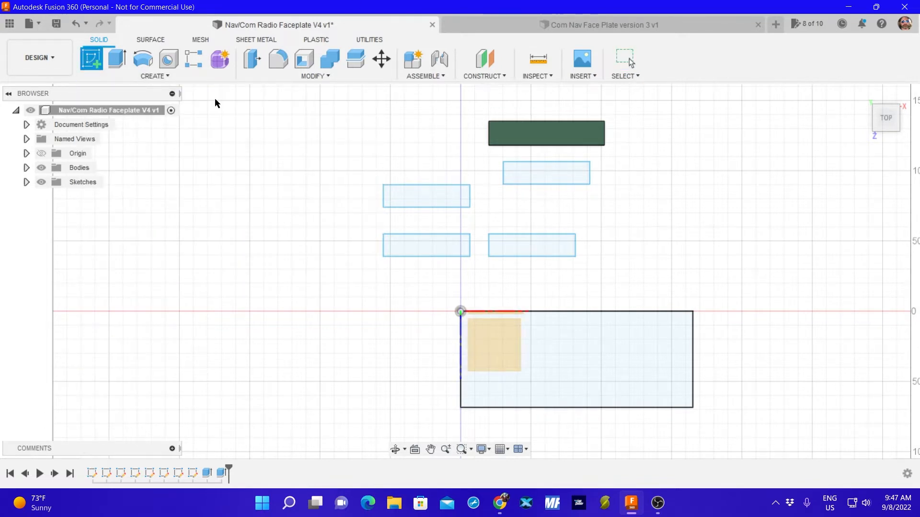
click(535, 141)
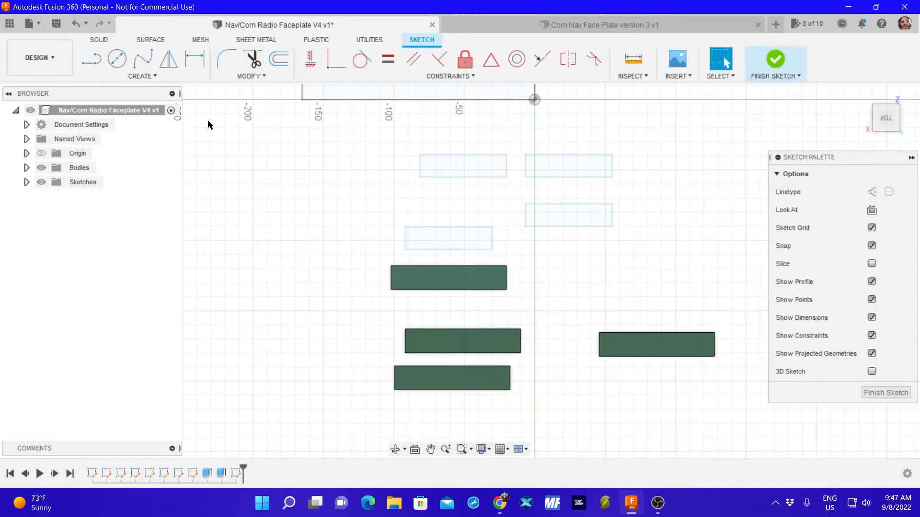
click(897, 91)
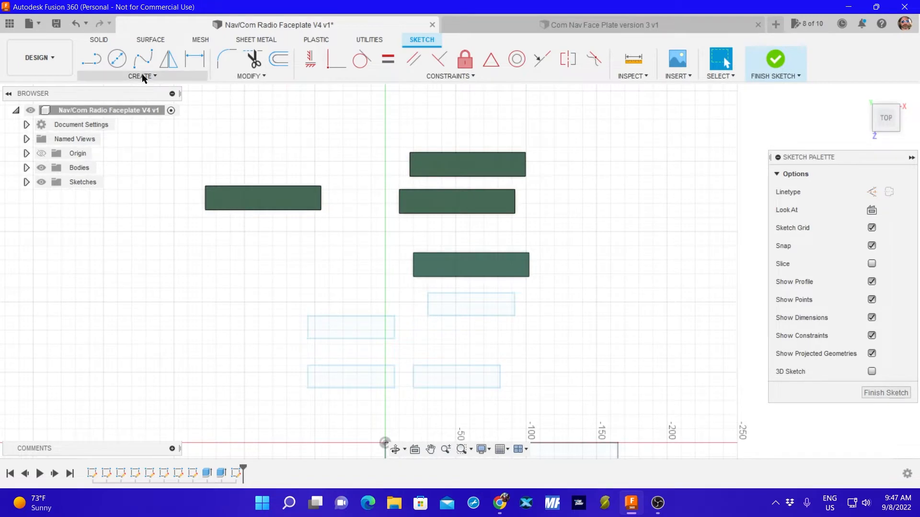
Draw a two-point rectangle 10 mm wide and 6 mm high above the separate left-hand plate, and finish the sketch.
click(140, 77)
mouse_move(120, 106)
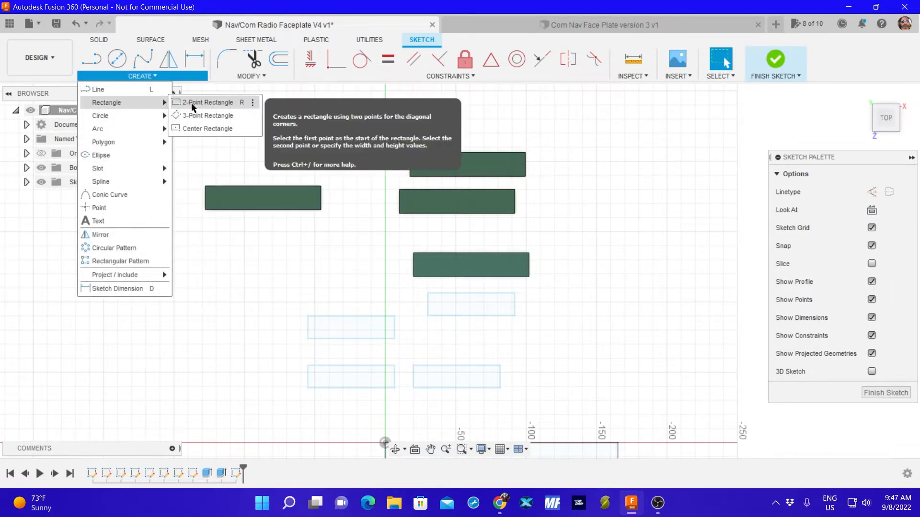
click(237, 115)
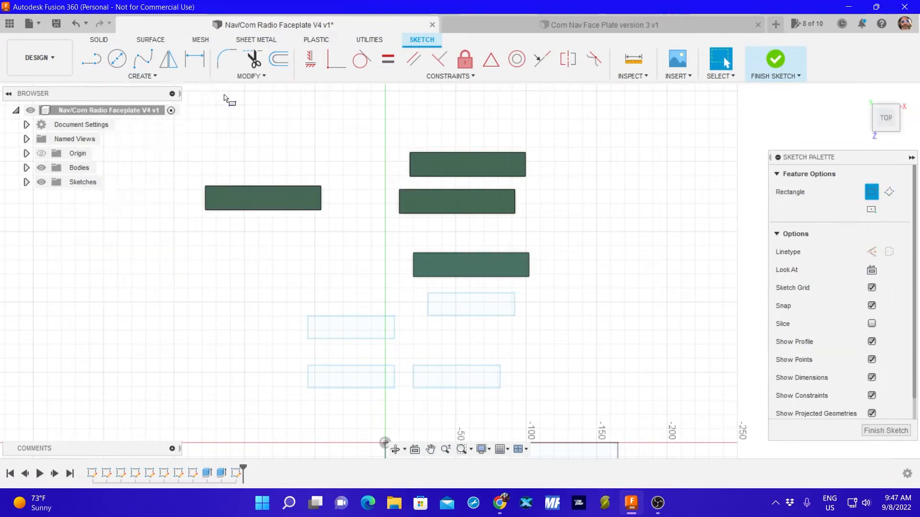
click(277, 127)
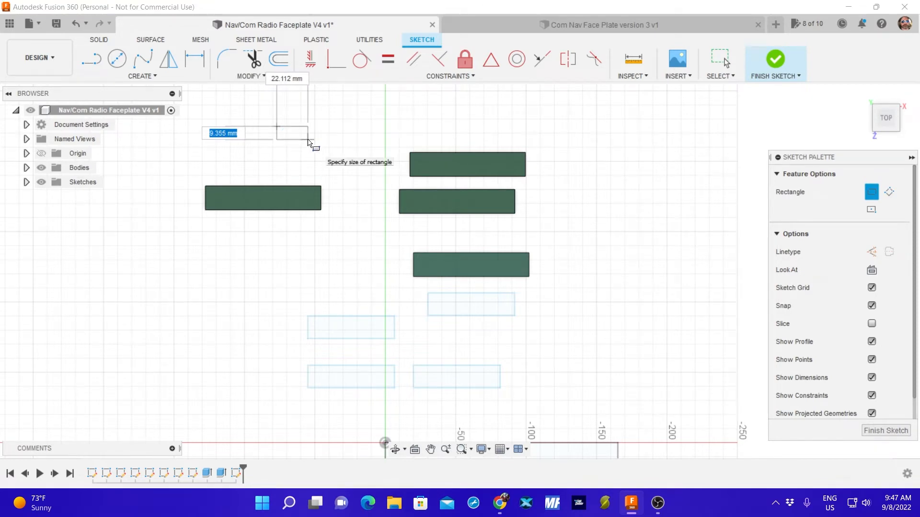
text(10)
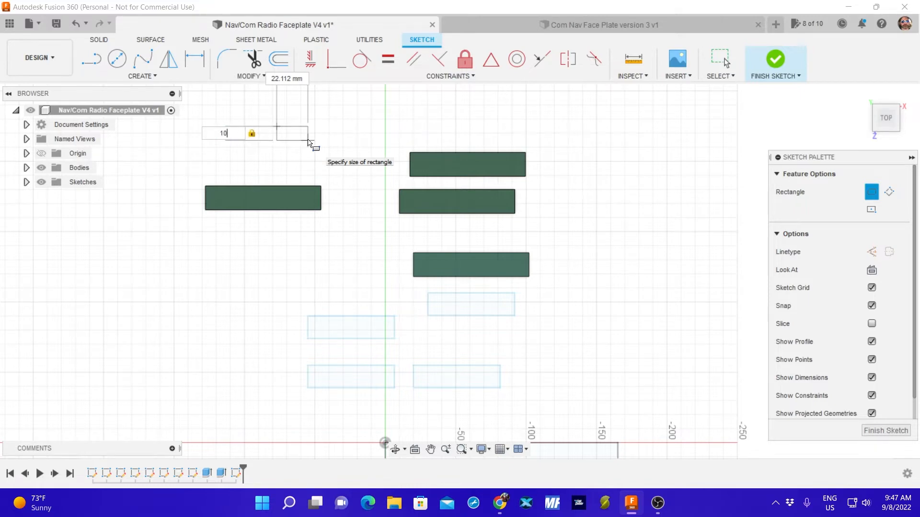
key(Tab)
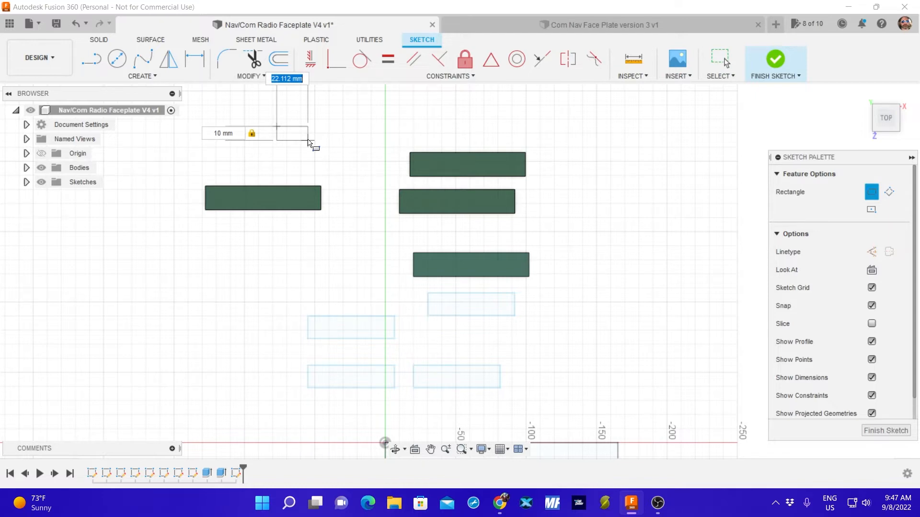
text(10)
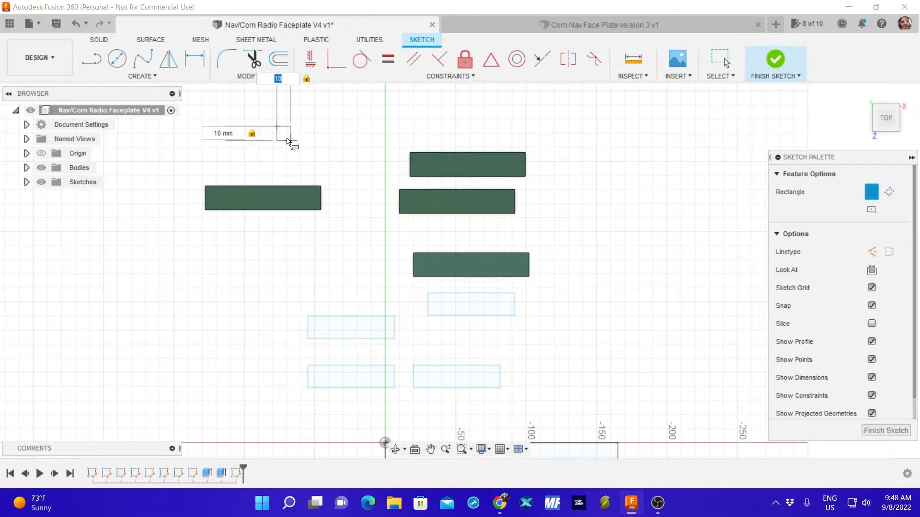
middle_drag(299, 171, 340, 267)
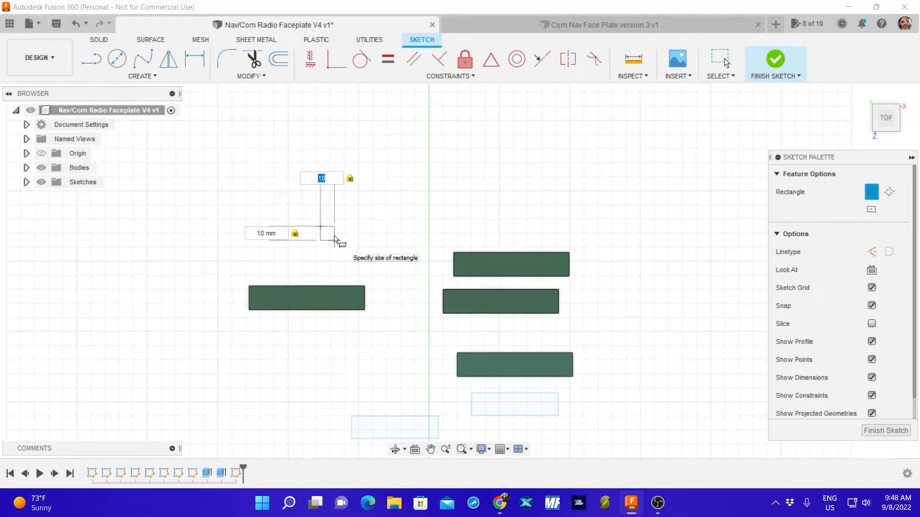
key(Tab)
text(6)
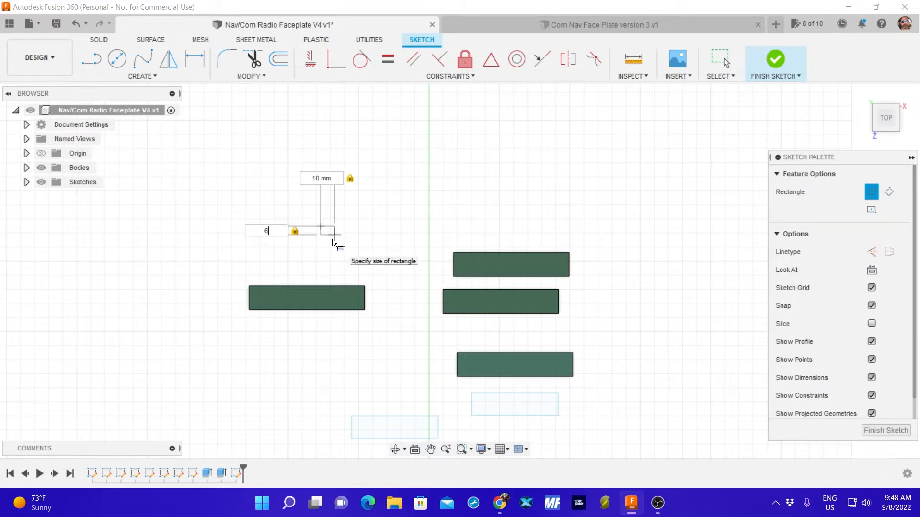
key(Return)
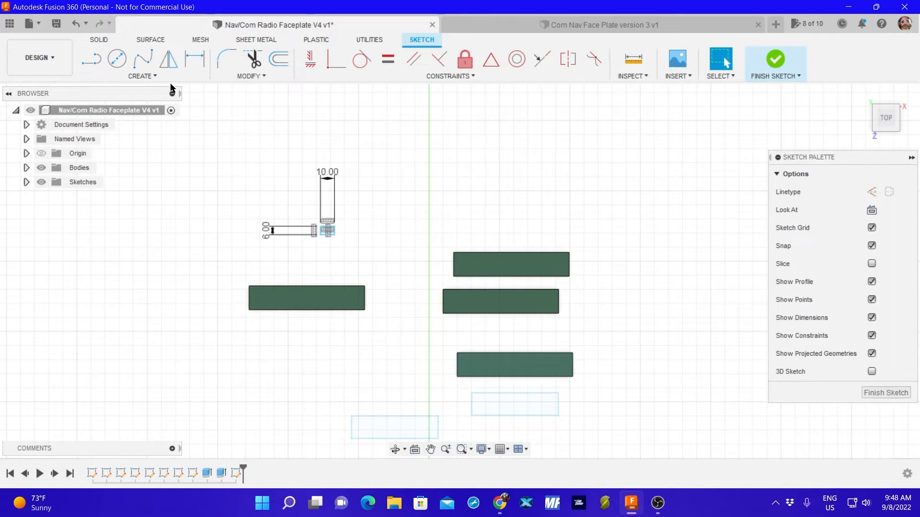
click(871, 392)
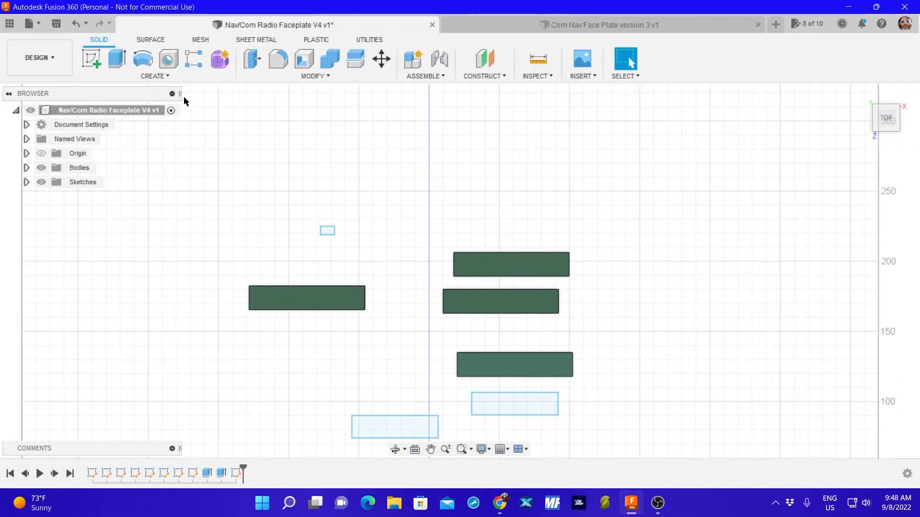
Start another sketch on the plane of the 10 by 6 mm rectangle, oriented upright in top view.
click(92, 60)
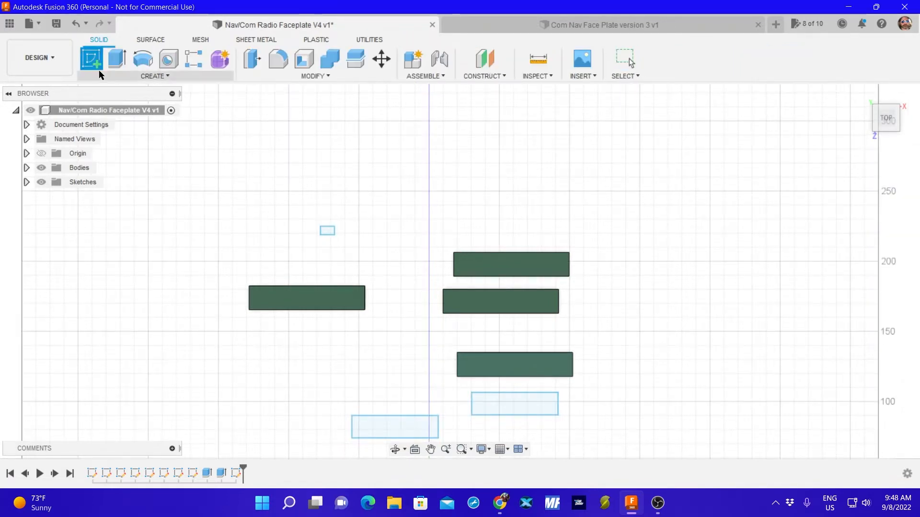
click(326, 228)
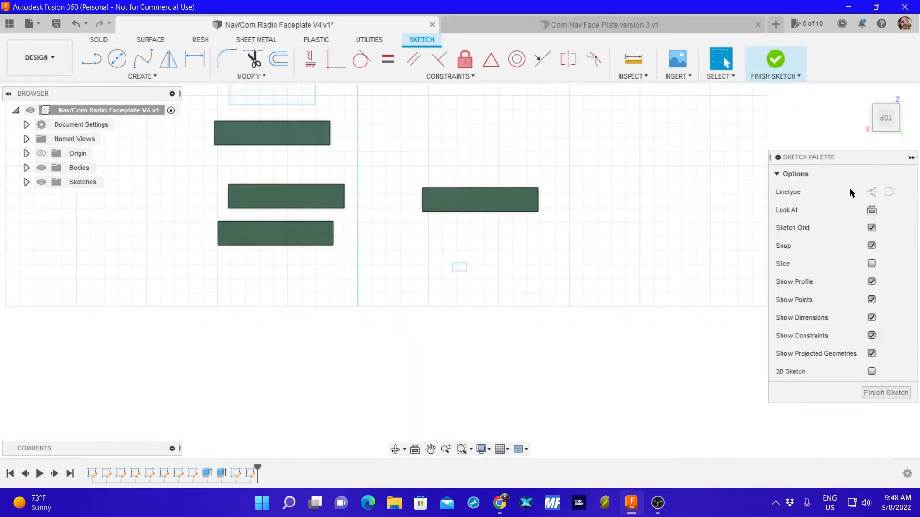
click(902, 95)
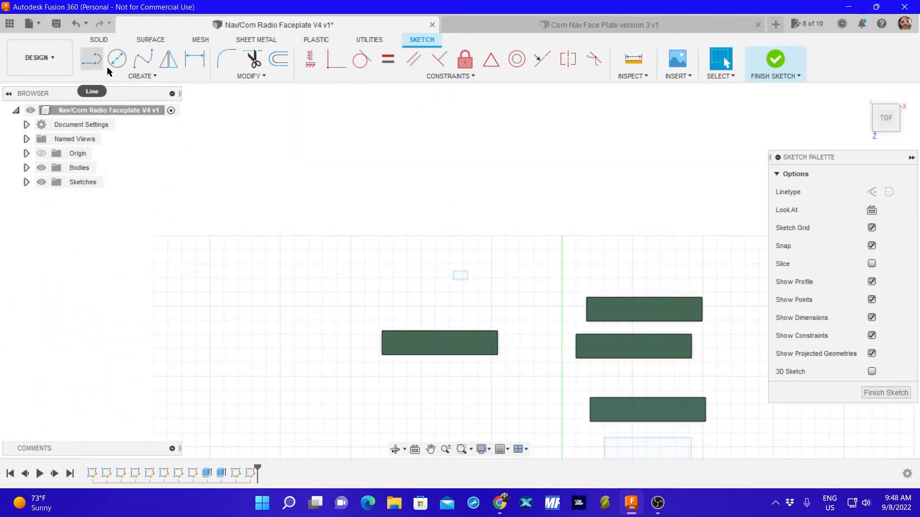
Draw a second 10 by 6 mm rectangle about 15 mm to the right of the first one, and finish the sketch.
click(128, 76)
mouse_move(123, 104)
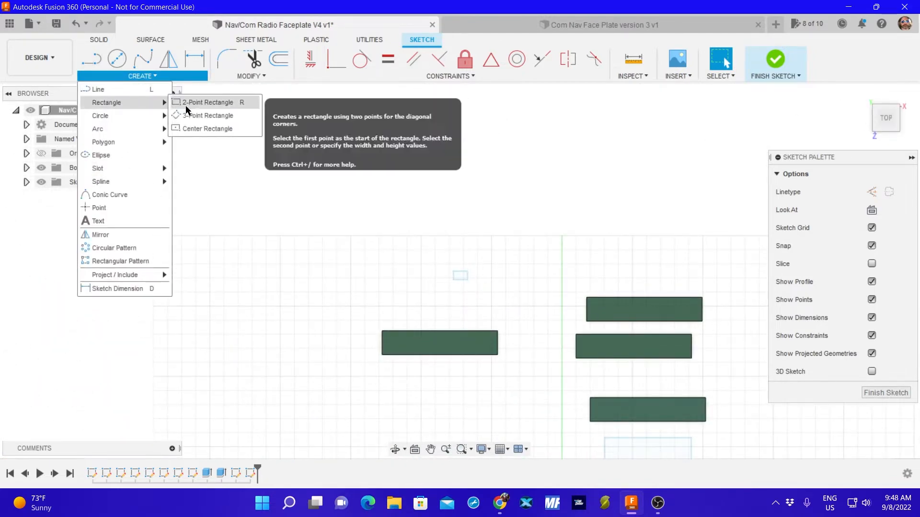
click(199, 103)
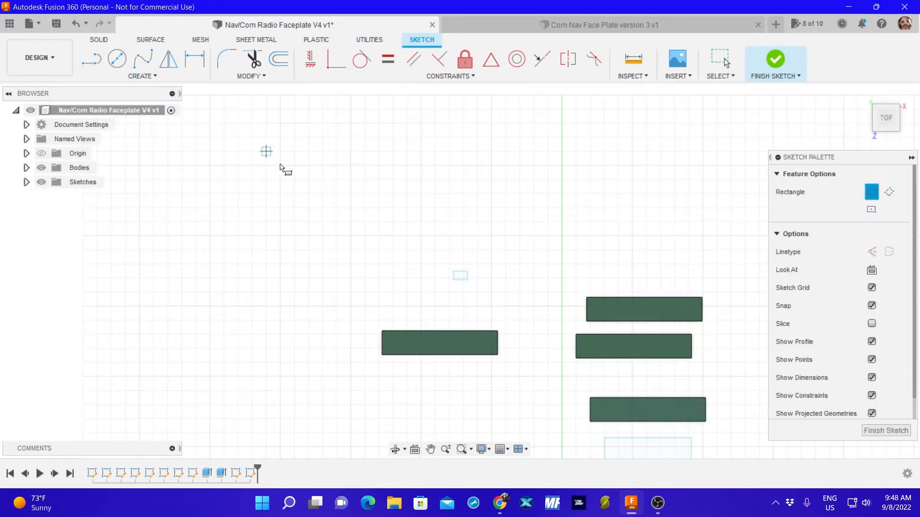
click(489, 273)
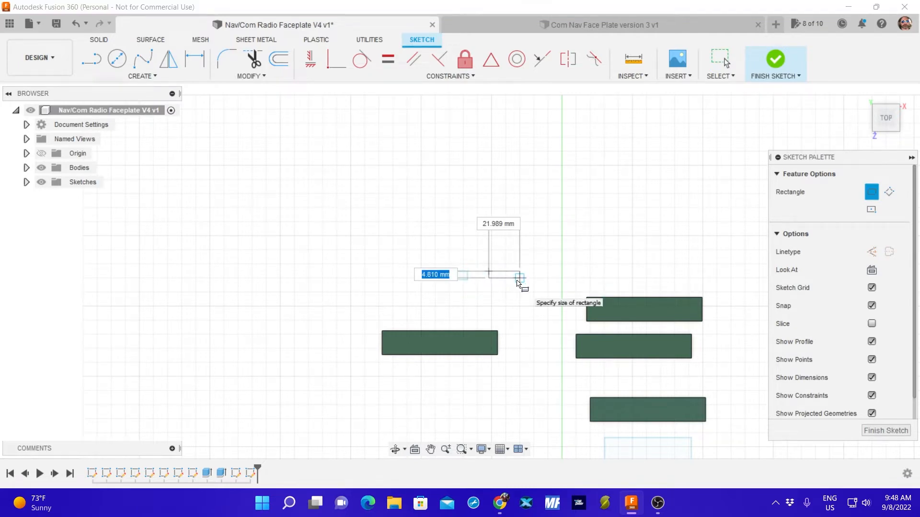
text(10)
key(Tab)
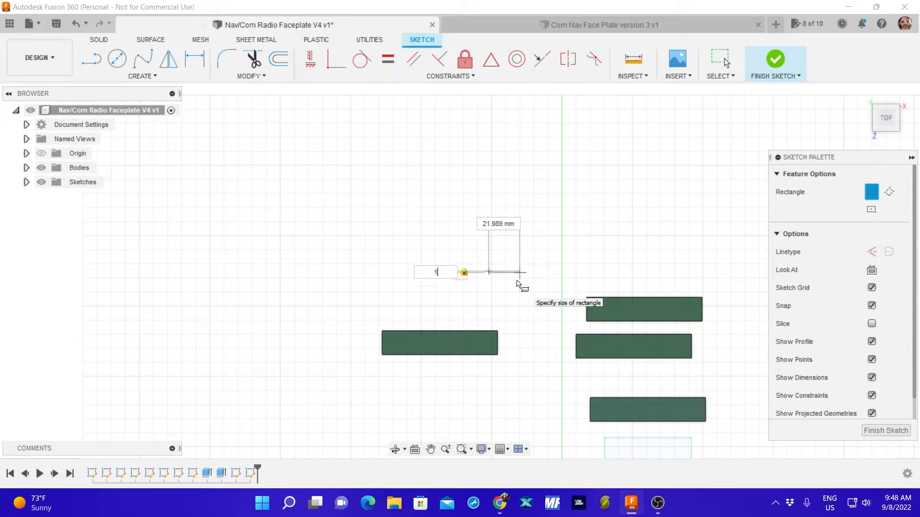
key(Tab)
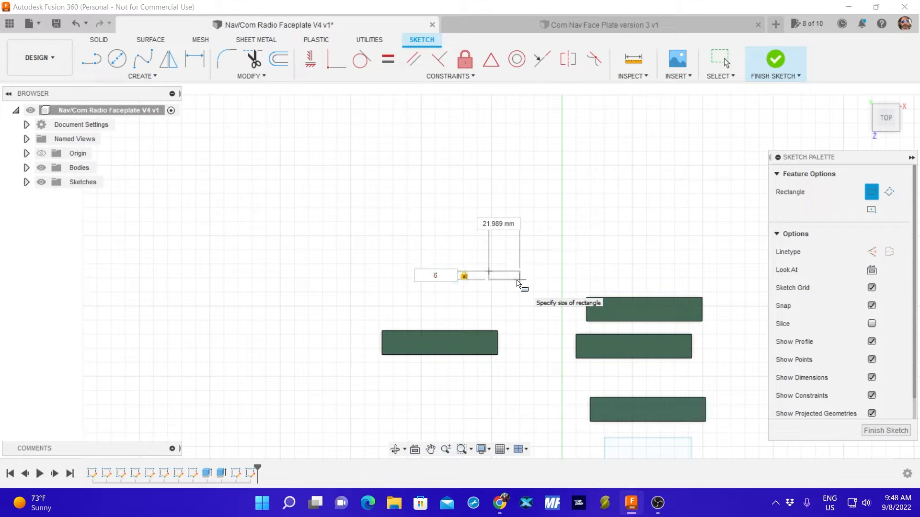
text(10)
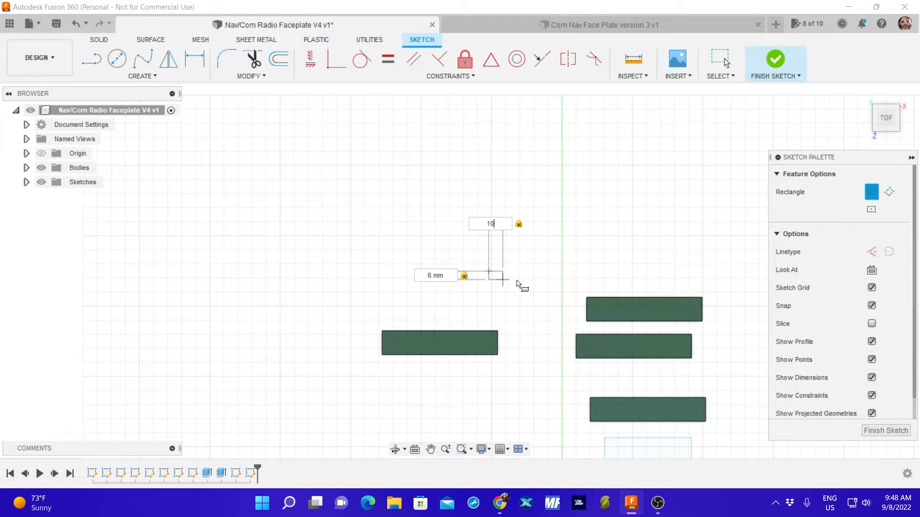
key(Return)
scroll(527, 278, up, 8)
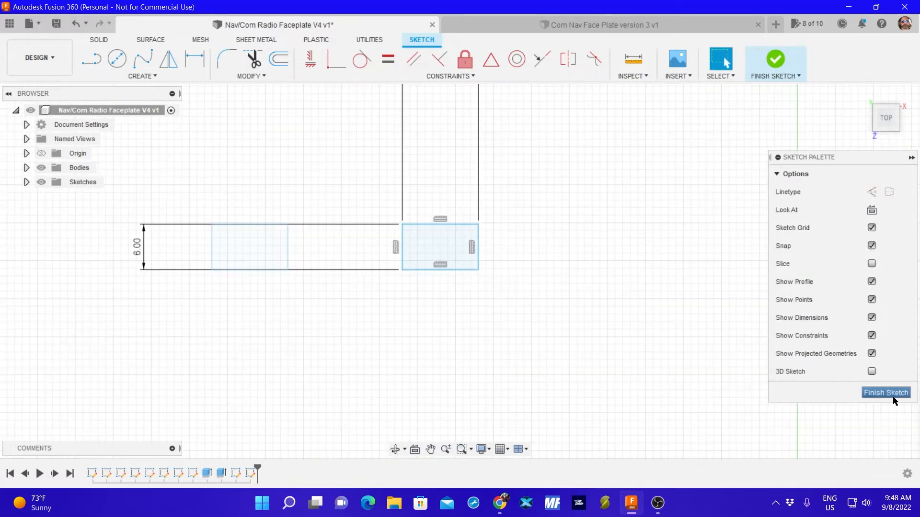
click(893, 398)
Start a new-body extrusion with both 10 by 6 mm rectangles as profiles, viewed from an oblique front angle.
click(417, 245)
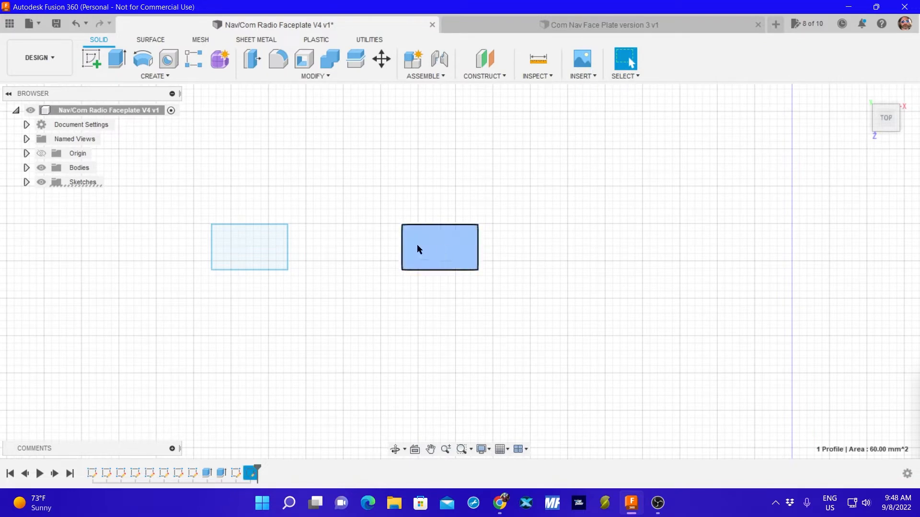
click(247, 242)
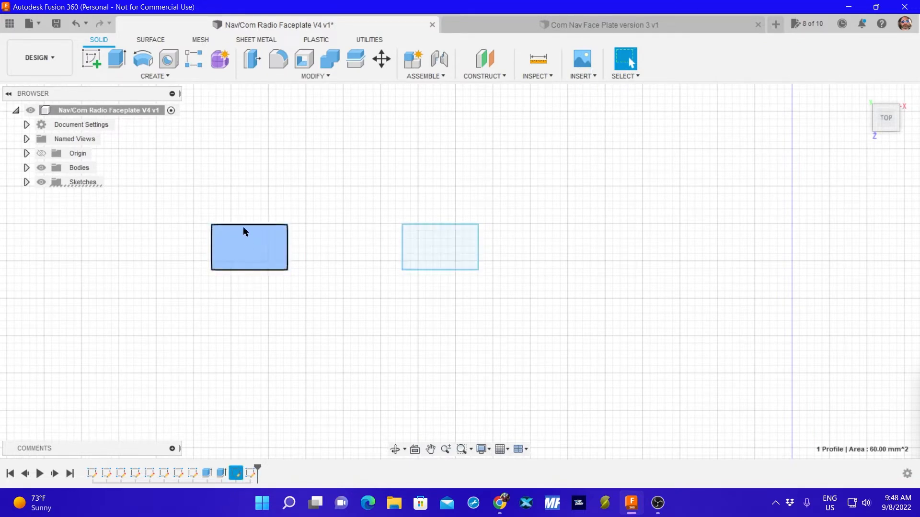
click(118, 59)
click(430, 245)
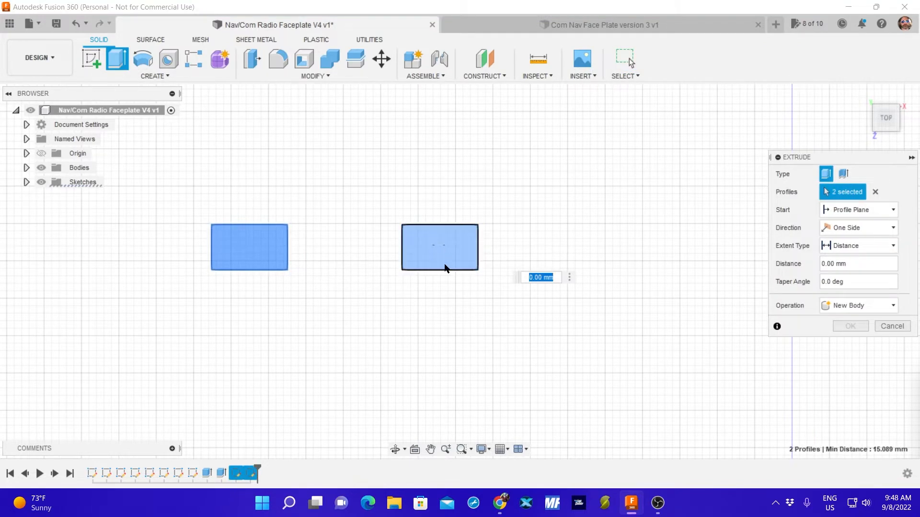
shift+middle_drag(498, 332, 517, 248)
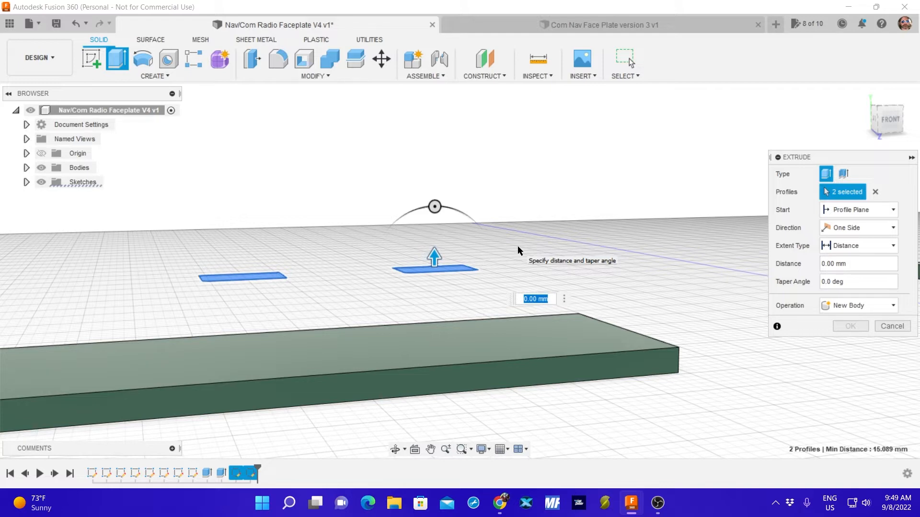
Extrude both 10 by 6 mm rectangles 3 mm upward as new bodies.
text(3)
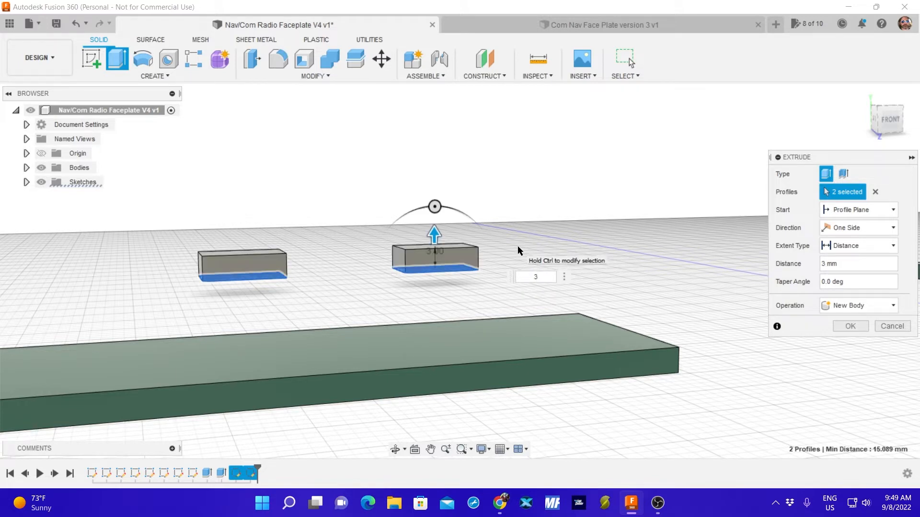
key(Return)
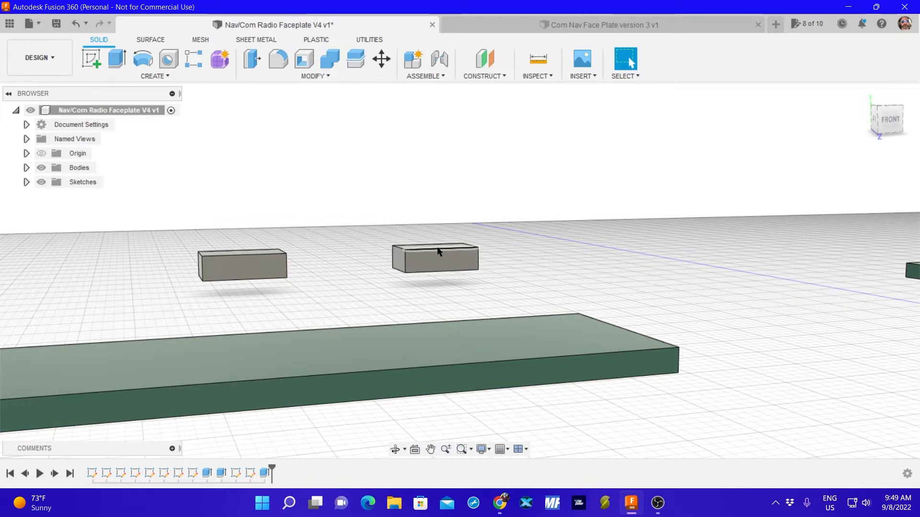
Open the appearance settings for the right-hand 10 by 6 mm block and search the material library for "white abs".
mouse_move(429, 229)
shift+middle_down()
mouse_move(371, 209)
mouse_move(376, 232)
mouse_move(441, 231)
shift+middle_up()
click(442, 231)
right_click(441, 230)
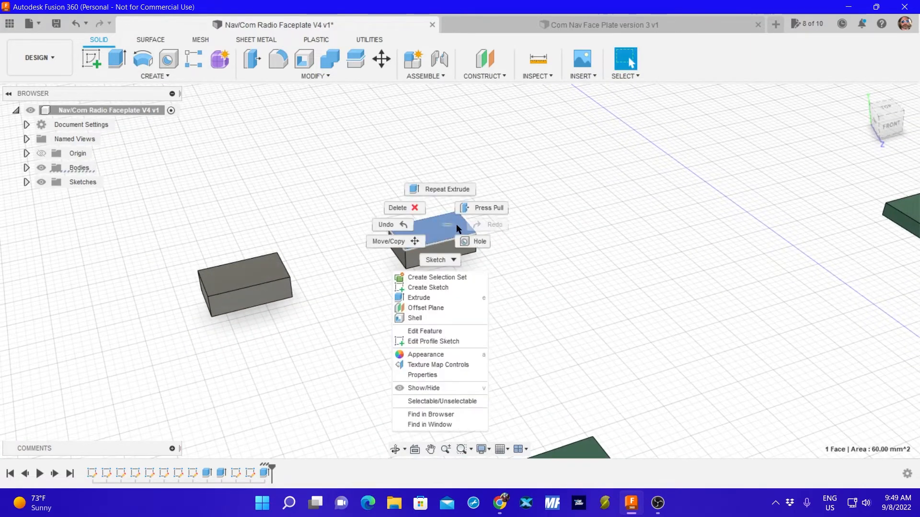
click(450, 359)
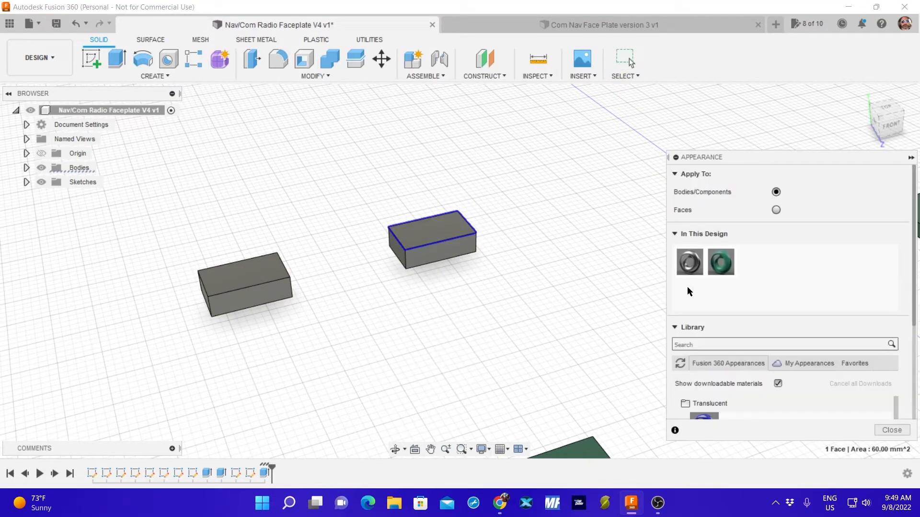
click(708, 344)
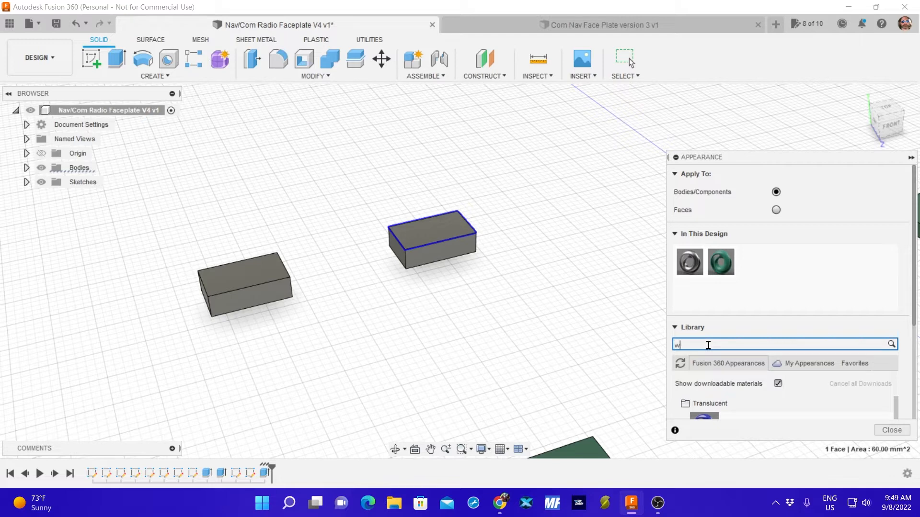
text(white a)
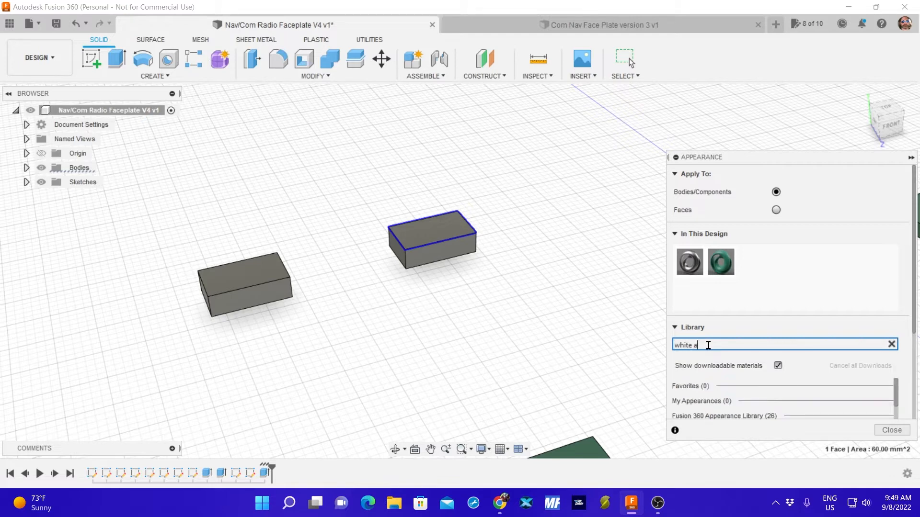
text(bs)
key(Return)
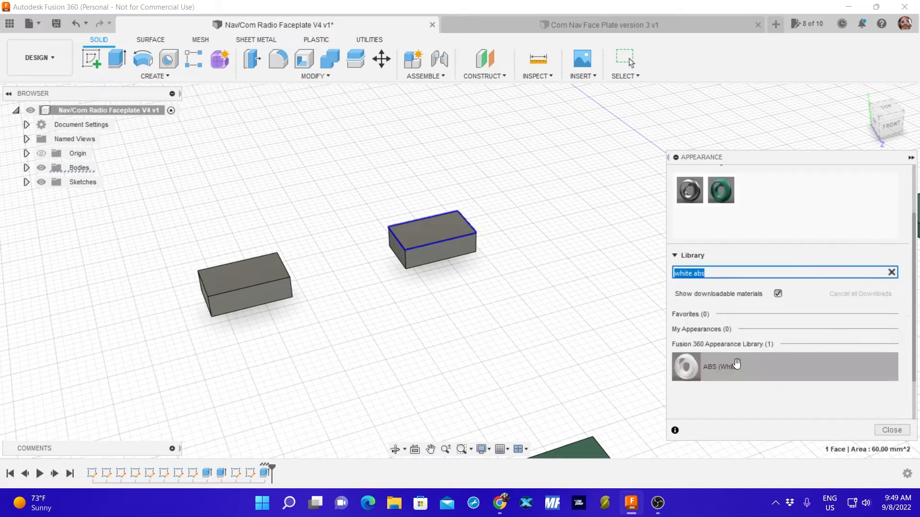
Apply the ABS (White) appearance to both 10 by 6 mm blocks and close the appearance settings.
drag(689, 373, 261, 279)
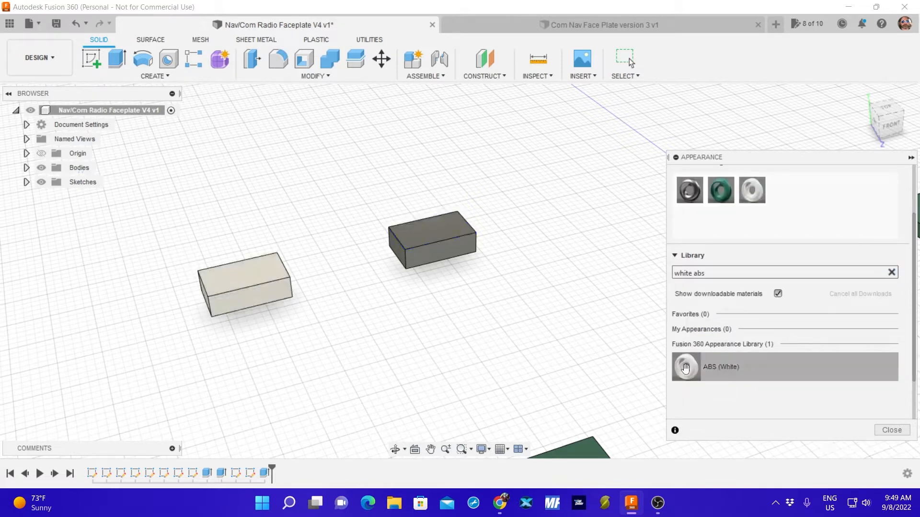
drag(686, 367, 436, 225)
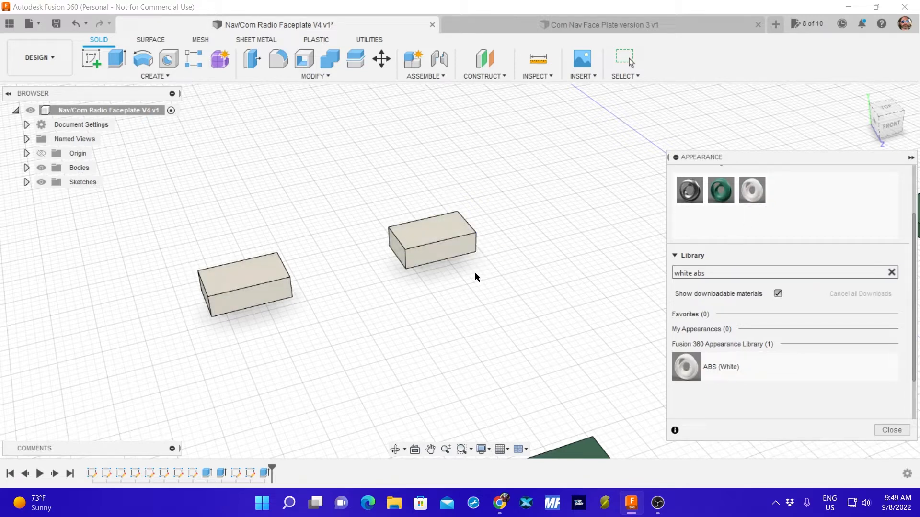
click(891, 430)
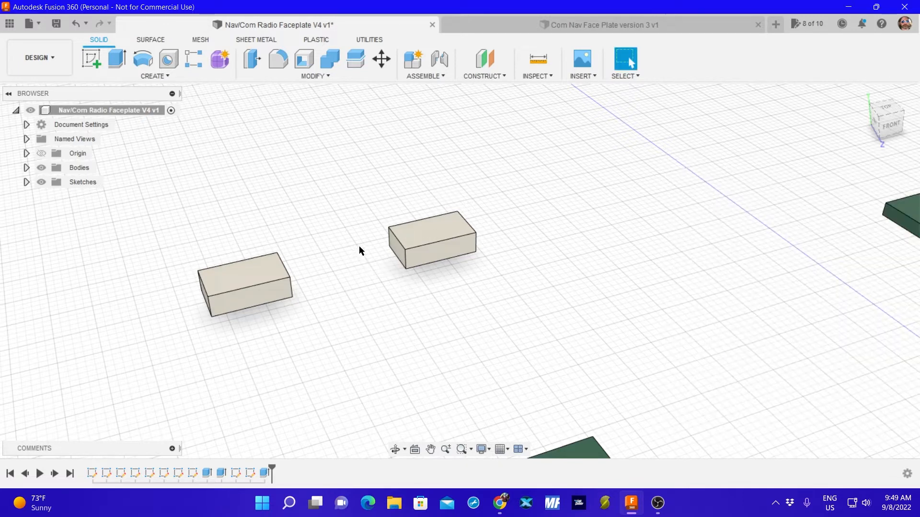
Start a sketch on the top face of the right-hand white block and ready the two-point rectangle tool.
click(84, 57)
click(436, 235)
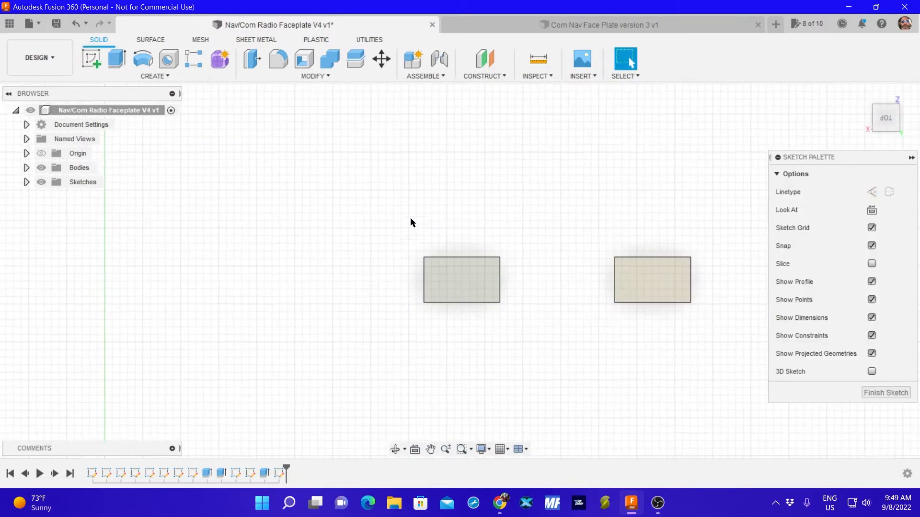
click(143, 75)
mouse_move(117, 104)
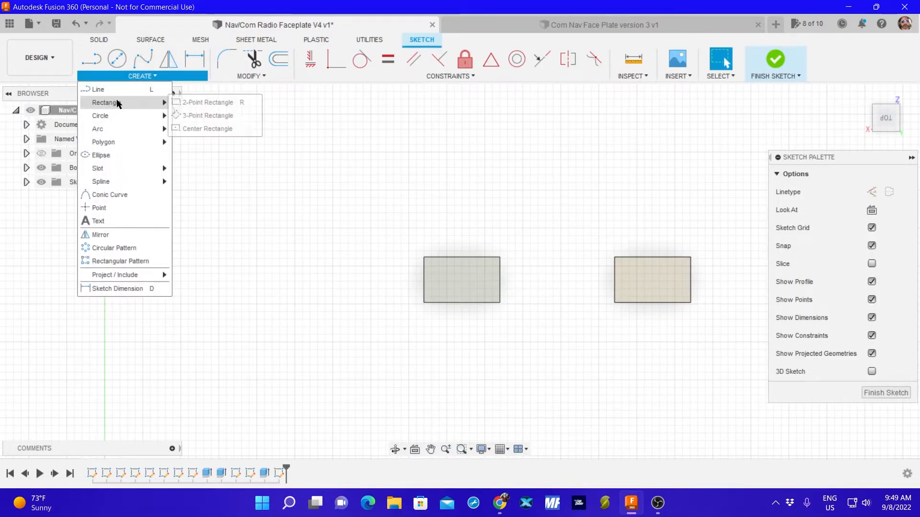
click(207, 103)
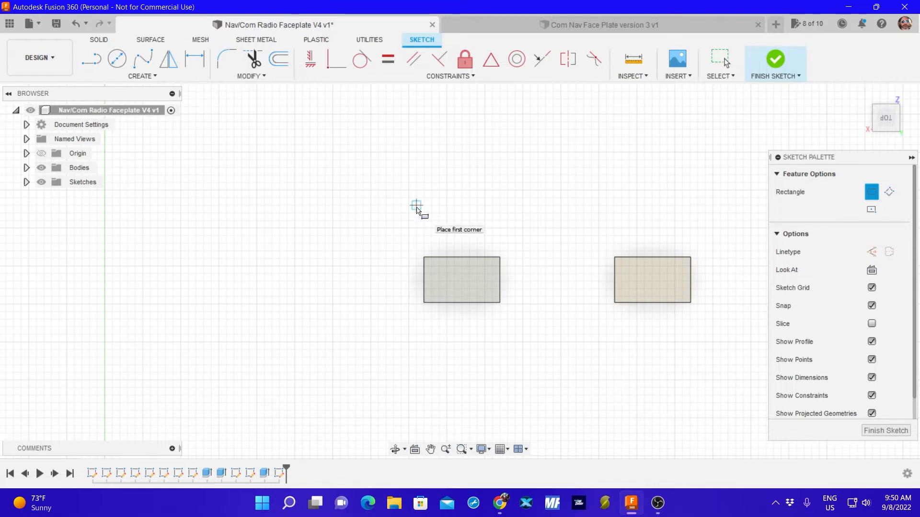
Measure the distance between the two long edges of the small block being sketched on.
click(633, 60)
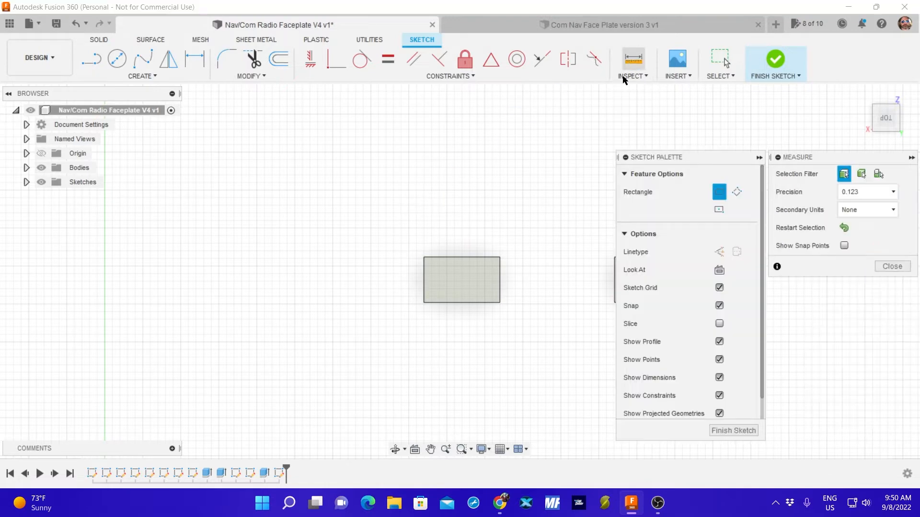
click(468, 256)
click(462, 302)
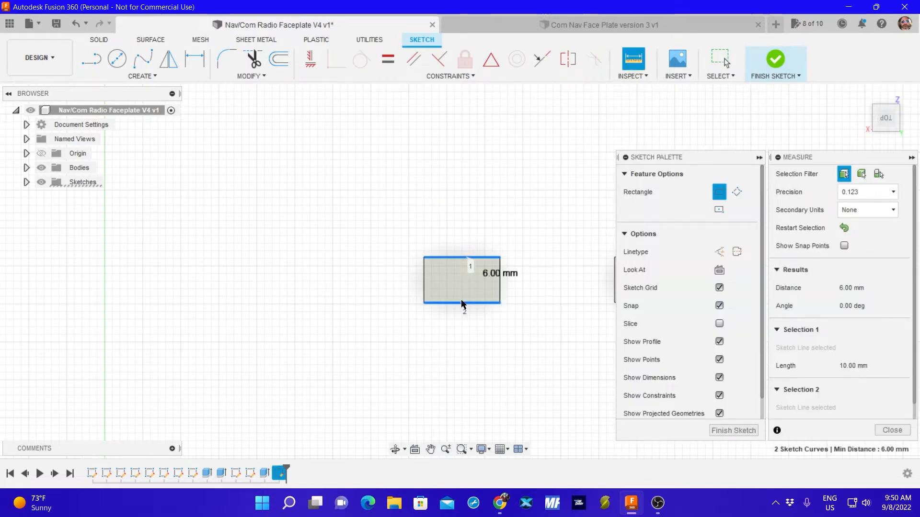
click(887, 431)
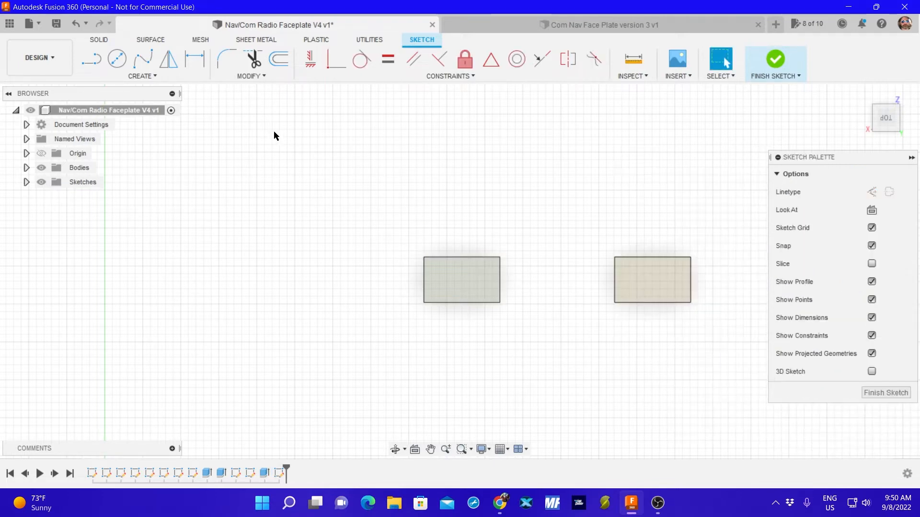
Draw a two-point rectangle 12 mm wide and 8 mm high beside the block's long edge, and finish the sketch.
click(158, 77)
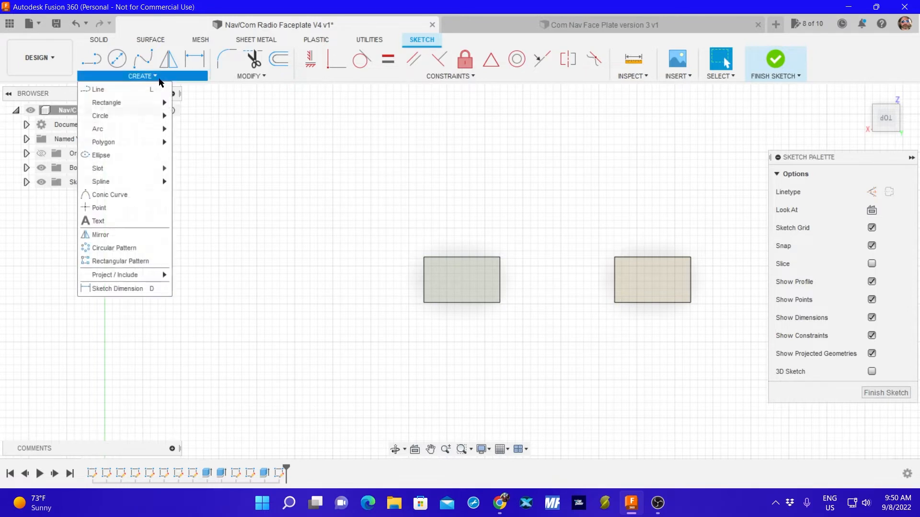
mouse_move(135, 102)
click(192, 102)
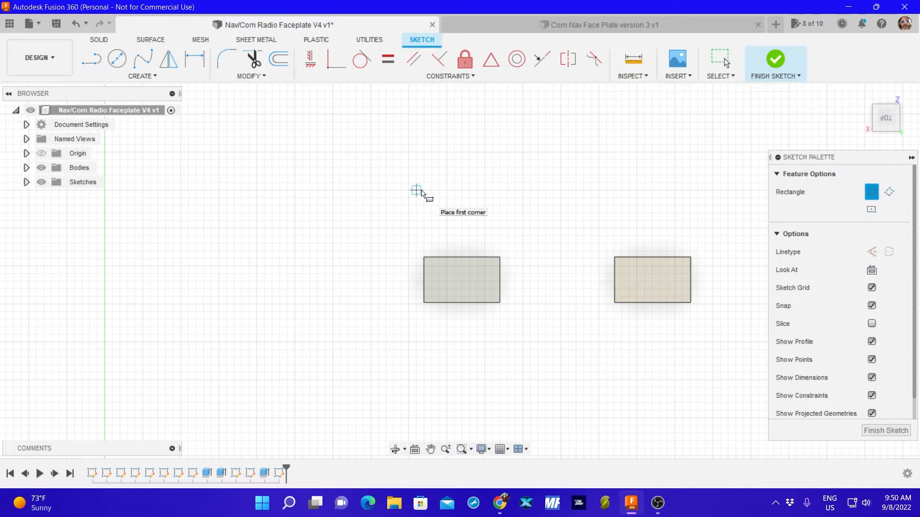
click(417, 191)
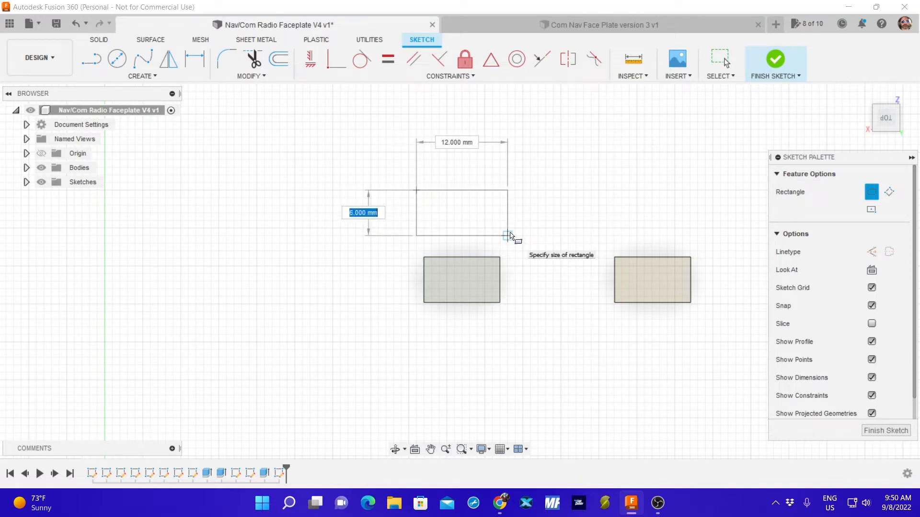
text(8)
key(Tab)
text(1)
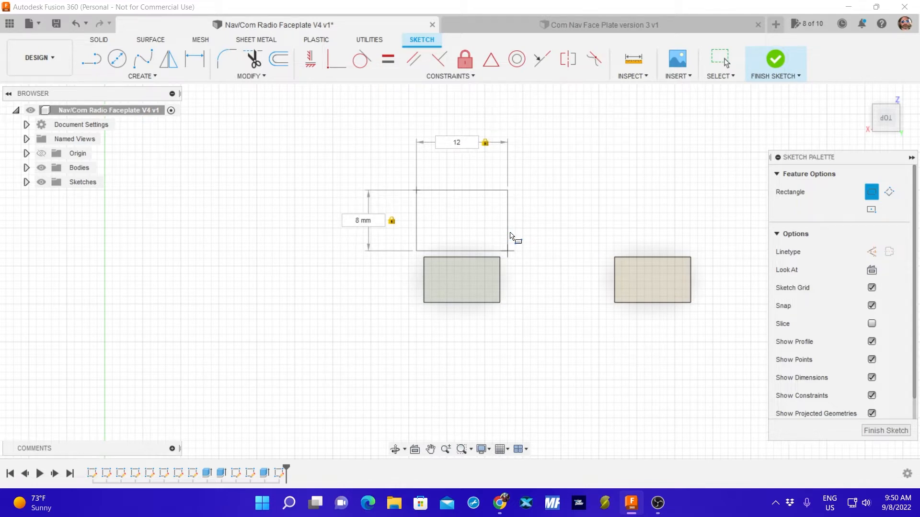
text(2)
key(Return)
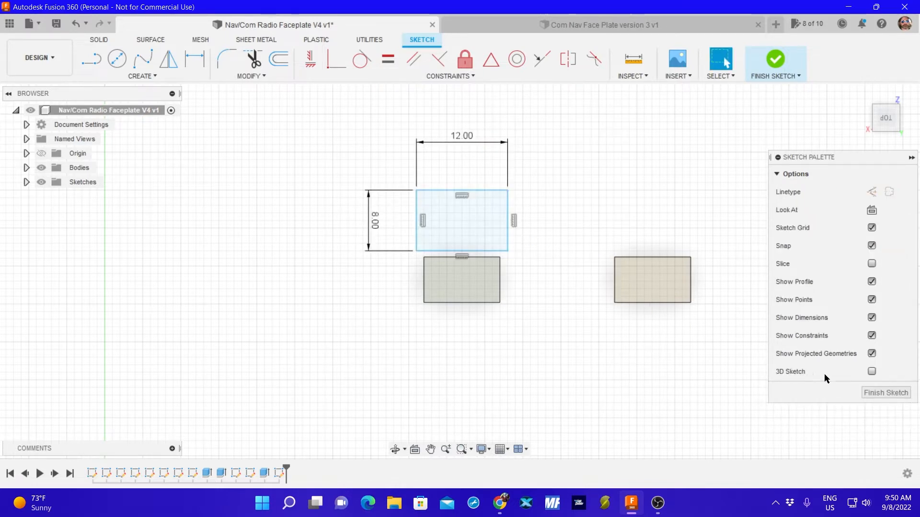
click(881, 393)
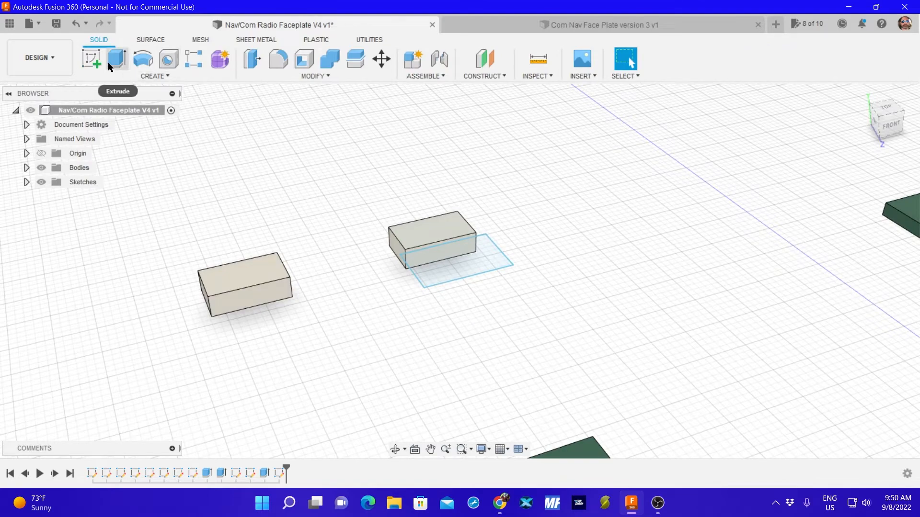
In a new sketch on the 12 by 8 mm rectangle's plane, draw a second 12 by 8 mm rectangle about 6 mm beside it, and finish.
click(92, 59)
click(446, 263)
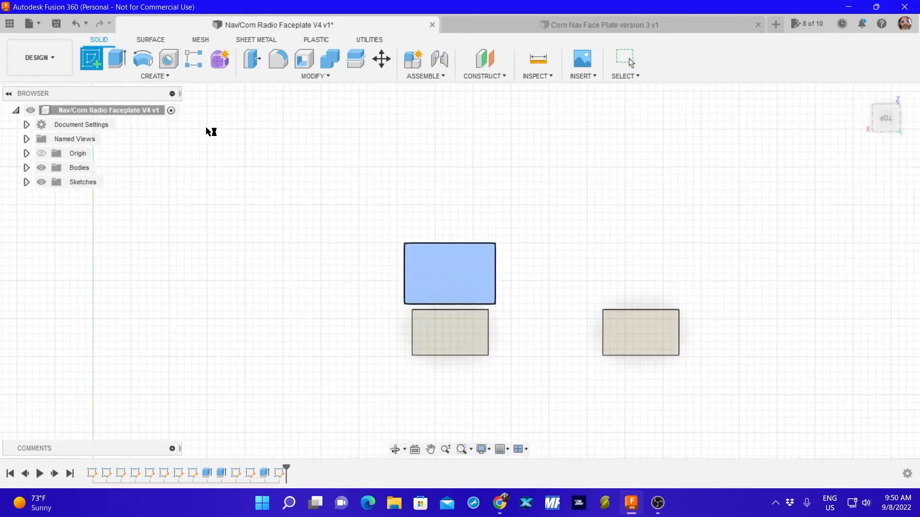
click(144, 77)
mouse_move(130, 102)
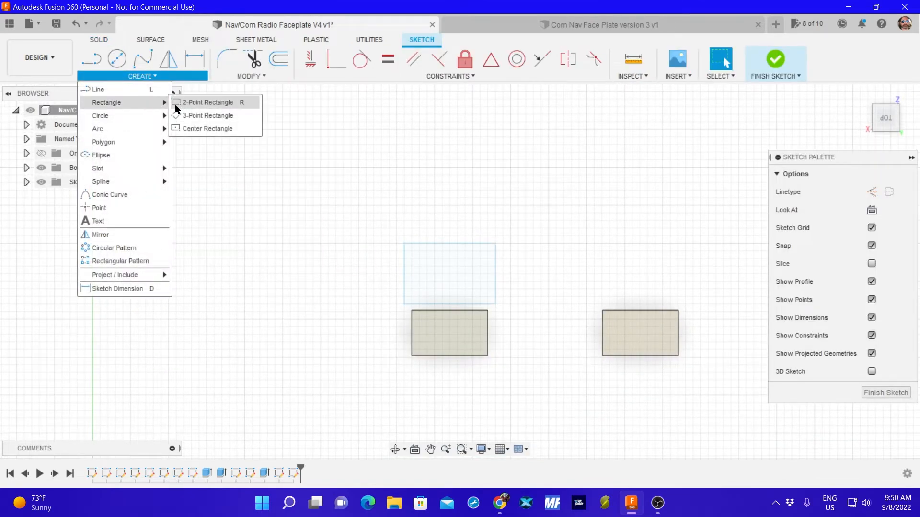
click(197, 104)
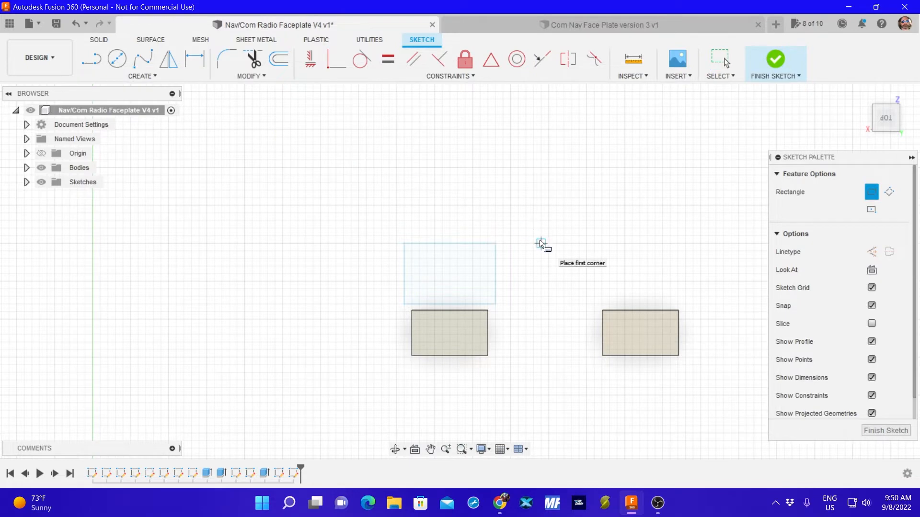
click(540, 243)
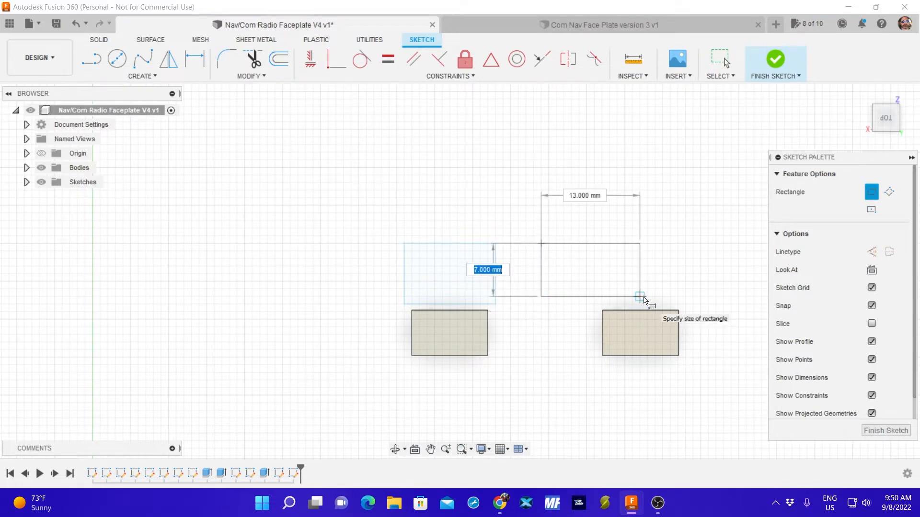
text(8)
key(Tab)
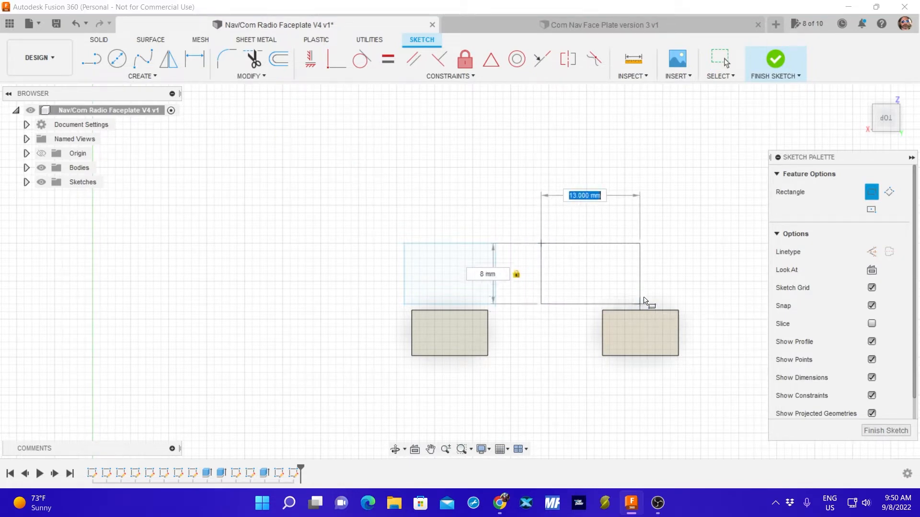
text(12)
key(Return)
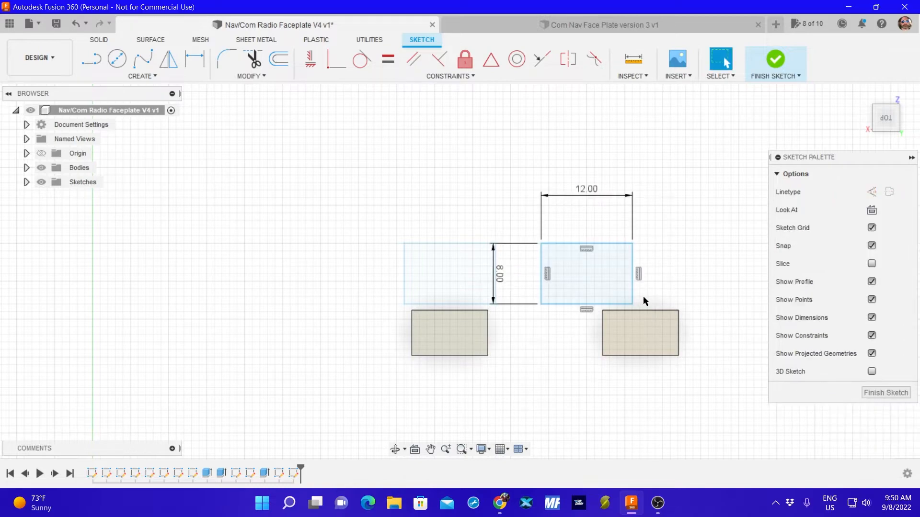
click(885, 394)
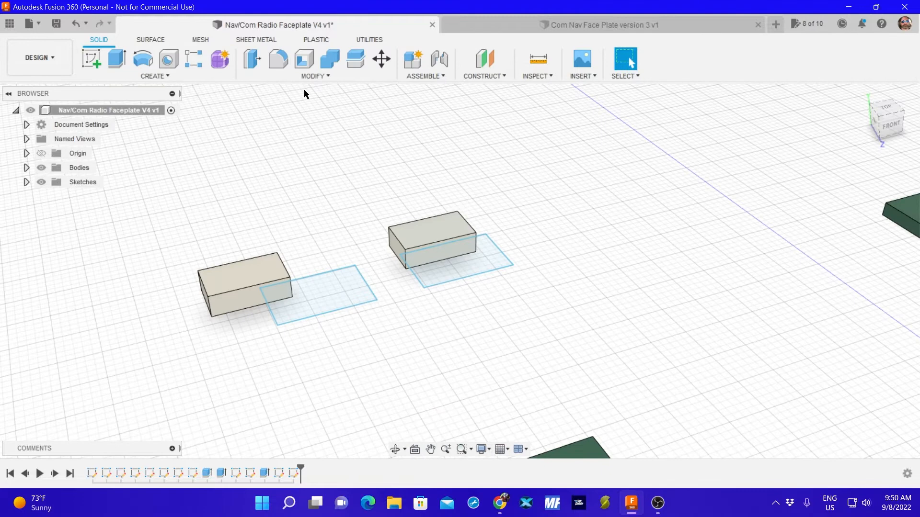
Extrude both 12 by 8 mm rectangles 2 mm upward as new bodies.
click(117, 59)
click(329, 295)
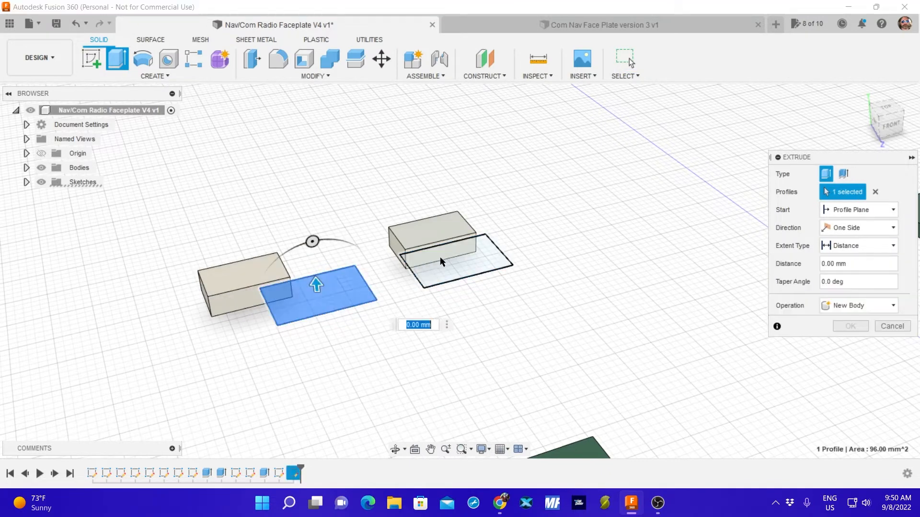
click(440, 257)
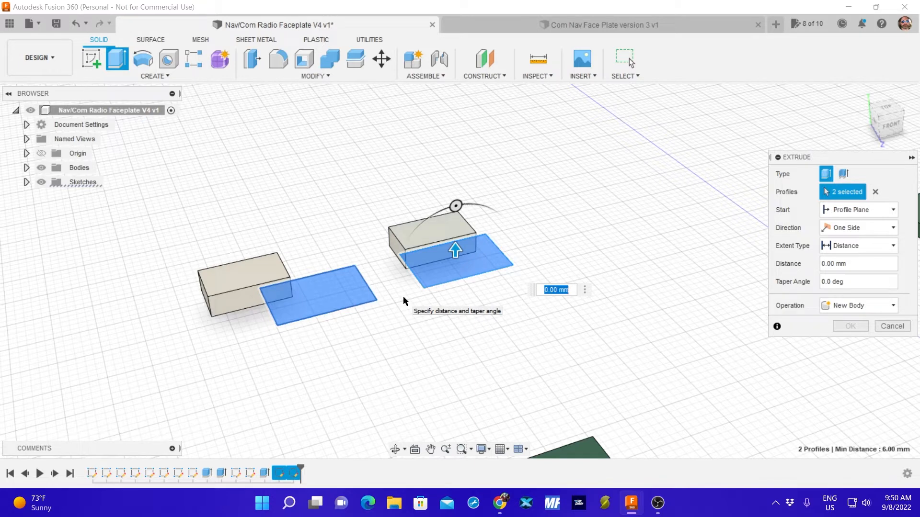
text(2)
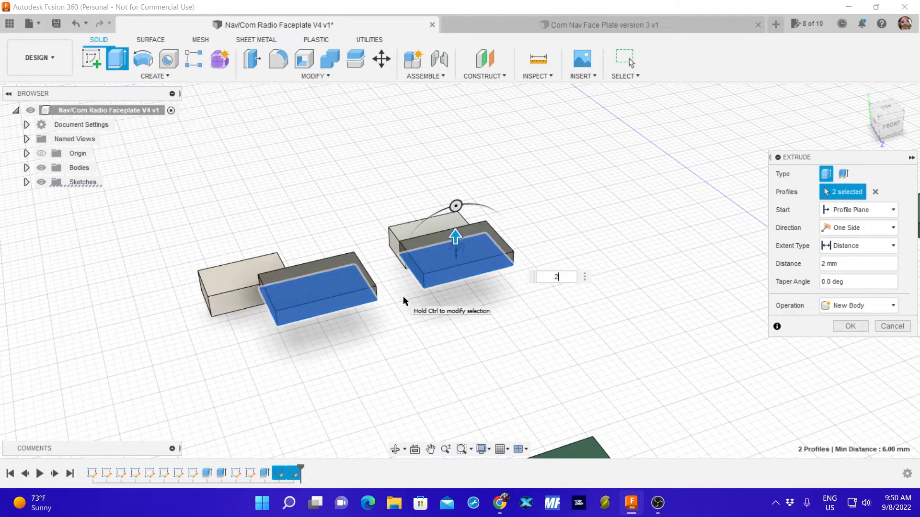
key(Return)
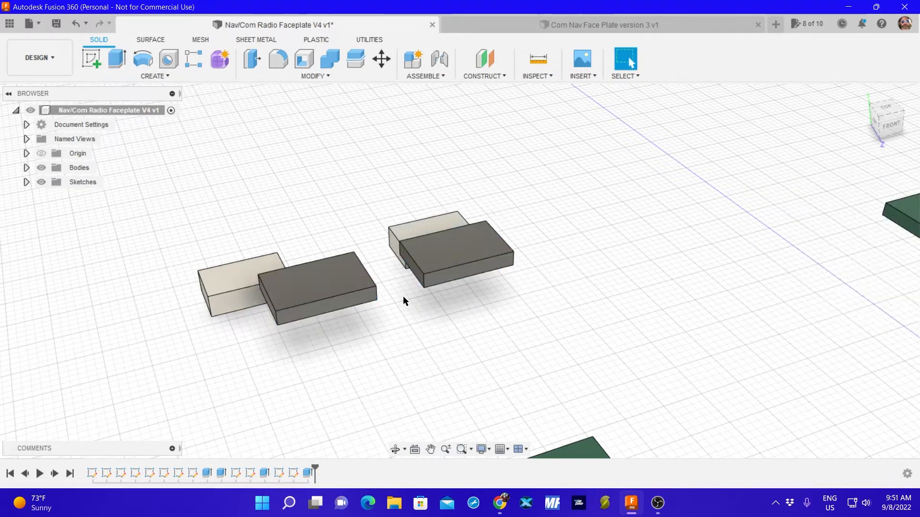
Apply the white appearance already used in the design to both 12 by 8 mm blocks.
click(459, 248)
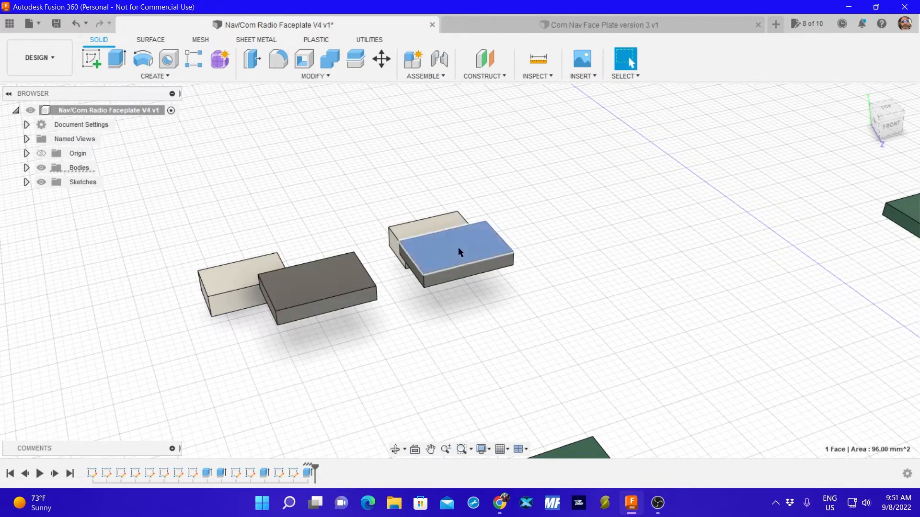
right_click(458, 248)
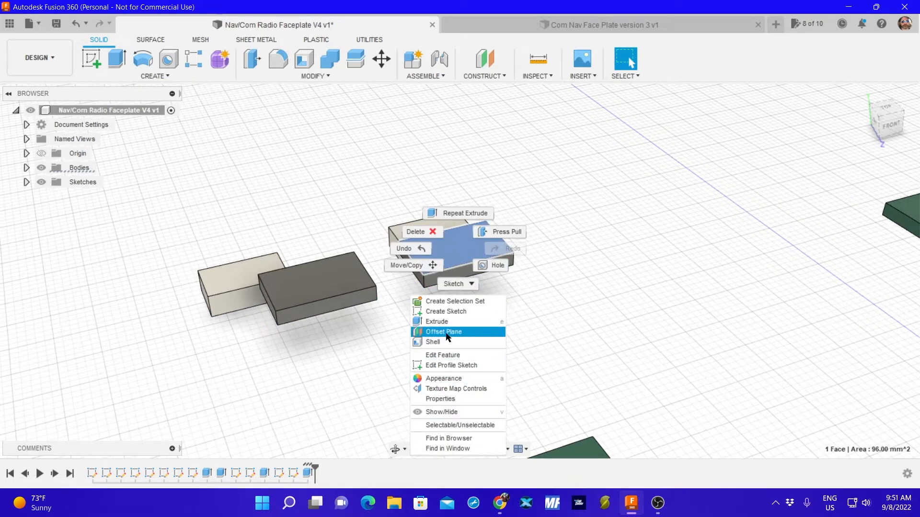
click(489, 378)
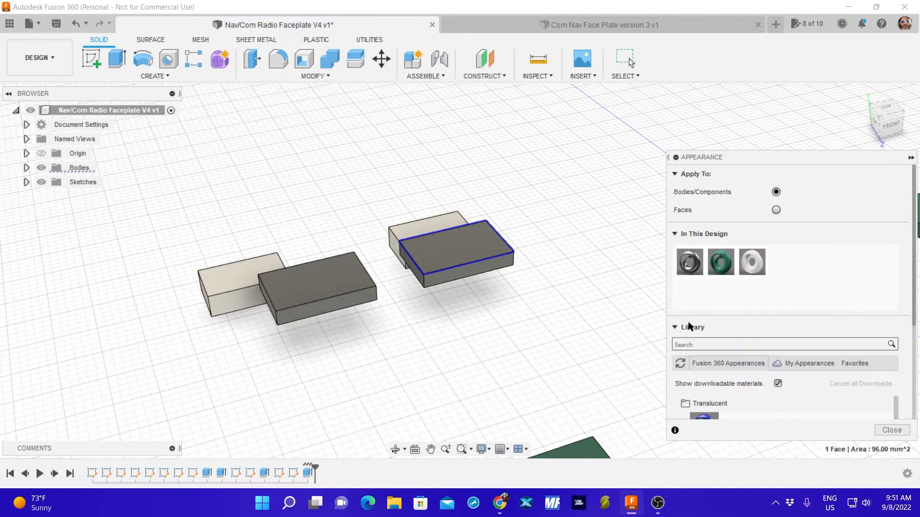
drag(752, 263, 374, 305)
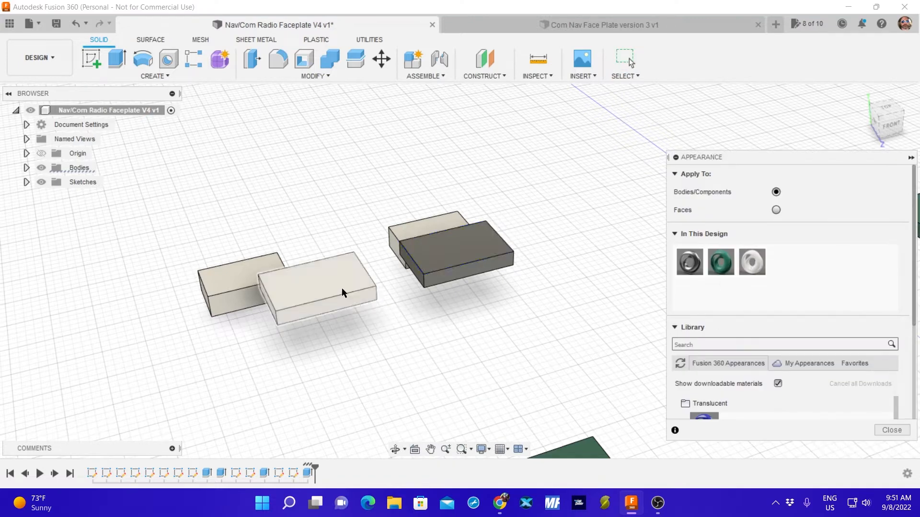
drag(752, 263, 468, 256)
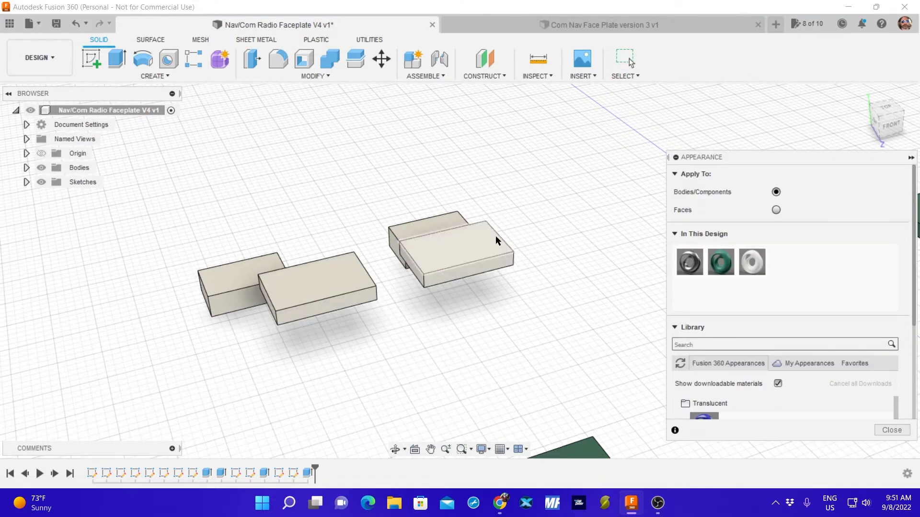
click(892, 430)
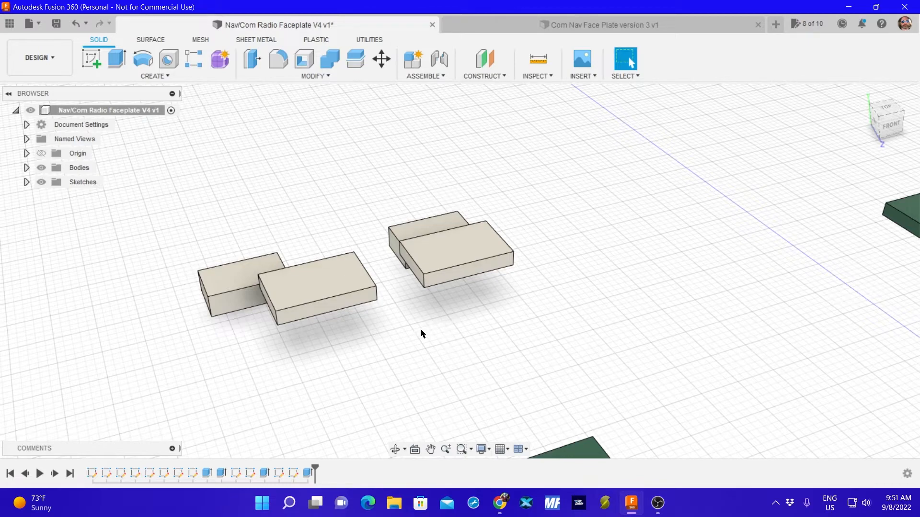
Align the underside centre of the more offset 10 by 6 mm block to the upper face centre of its neighbouring 12 by 8 mm block.
shift+middle_drag(458, 357, 624, 380)
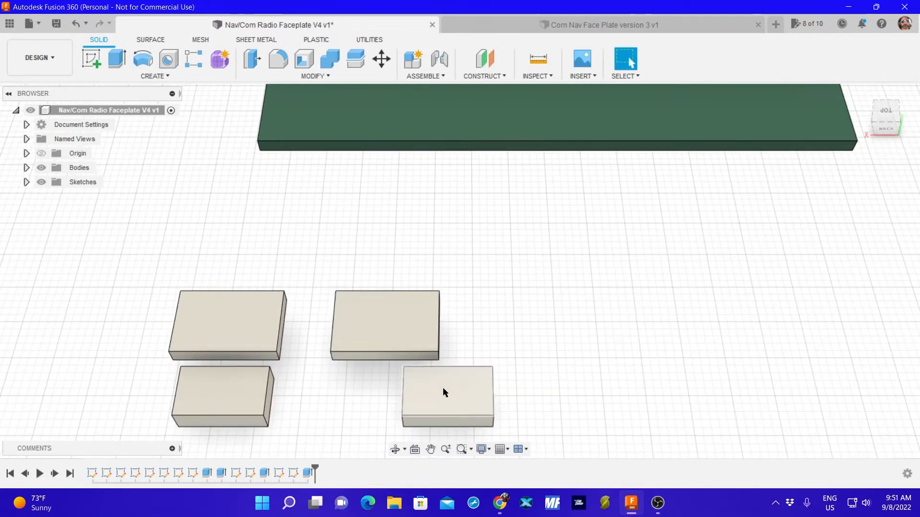
shift+middle_drag(528, 374, 506, 363)
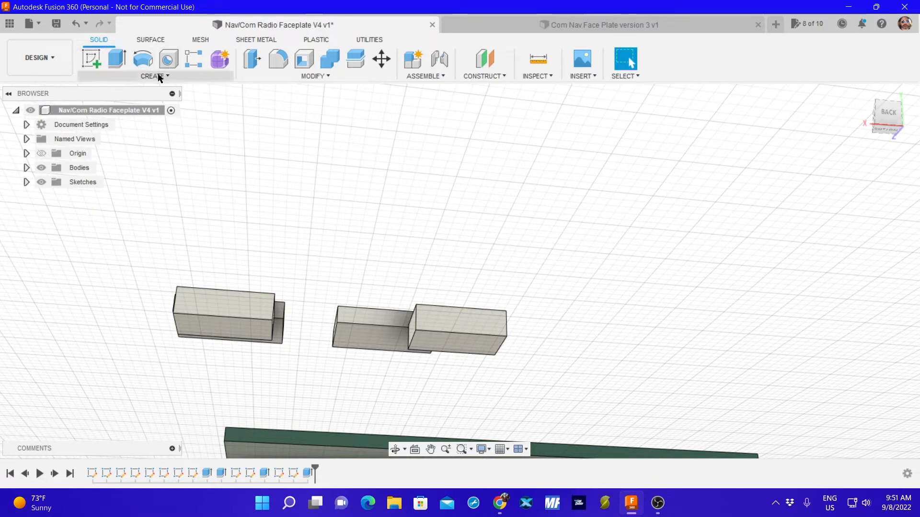
click(437, 78)
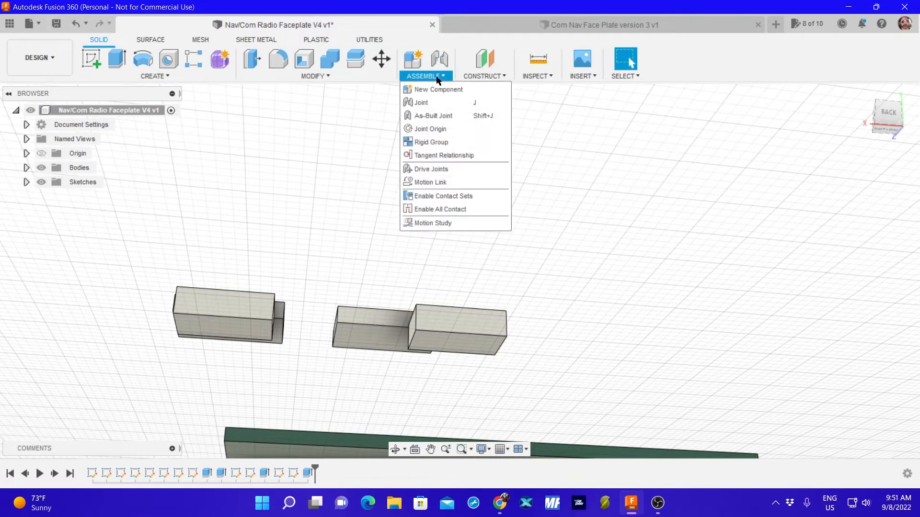
click(344, 78)
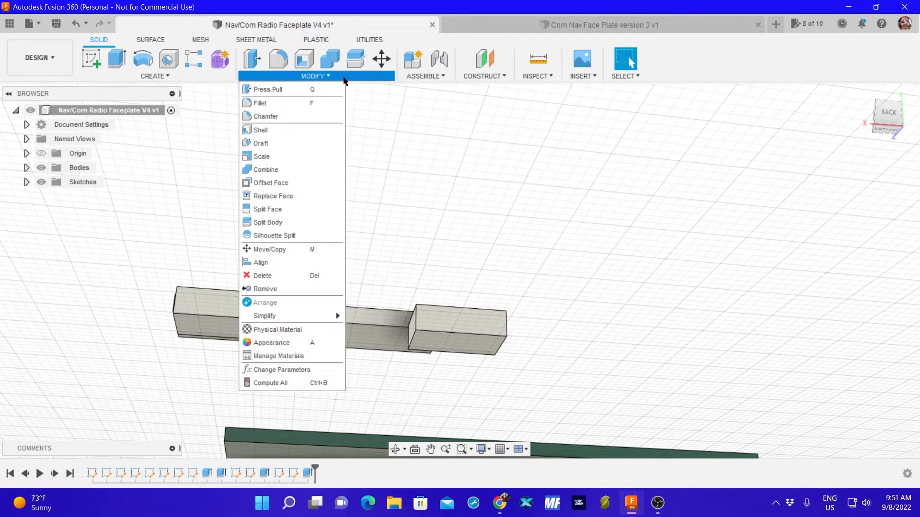
click(261, 262)
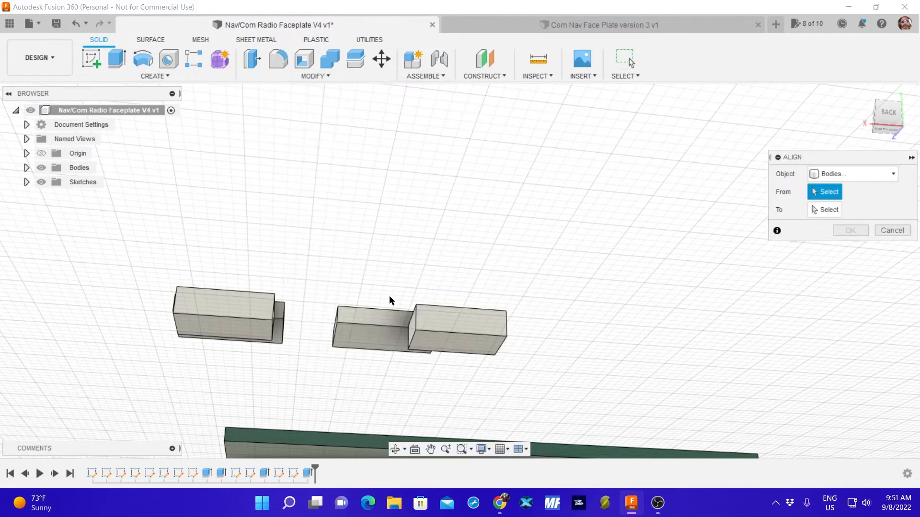
click(456, 342)
shift+middle_drag(398, 234, 396, 251)
click(391, 242)
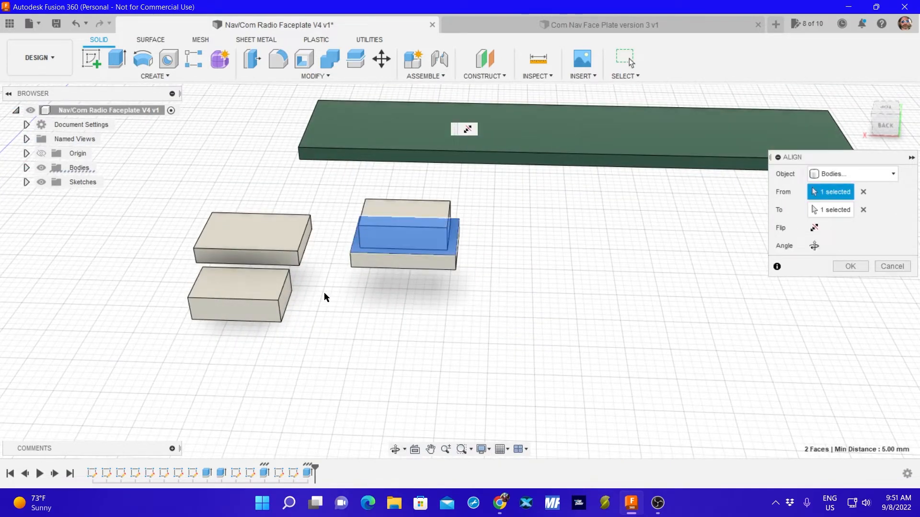
shift+middle_drag(307, 340, 294, 298)
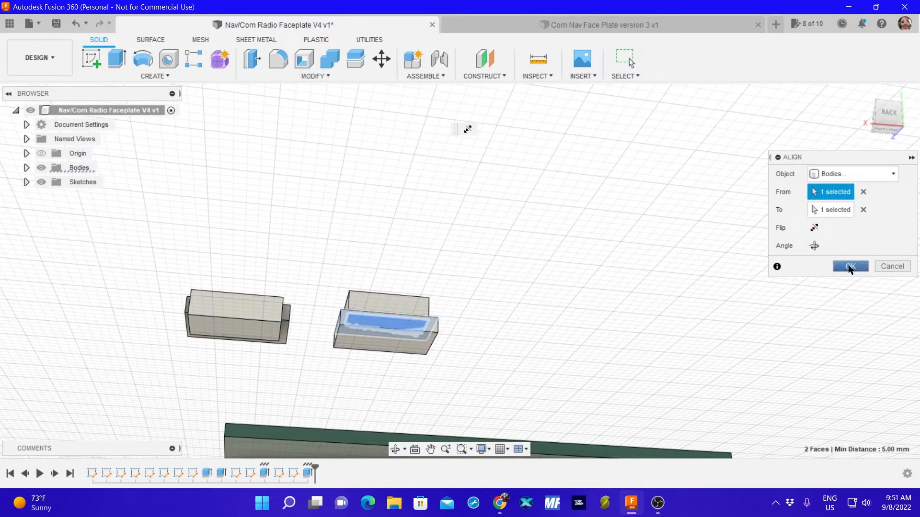
click(849, 267)
Align the remaining 10 by 6 mm block's underside centre to the centre of the other 12 by 8 mm block's upper face.
click(240, 326)
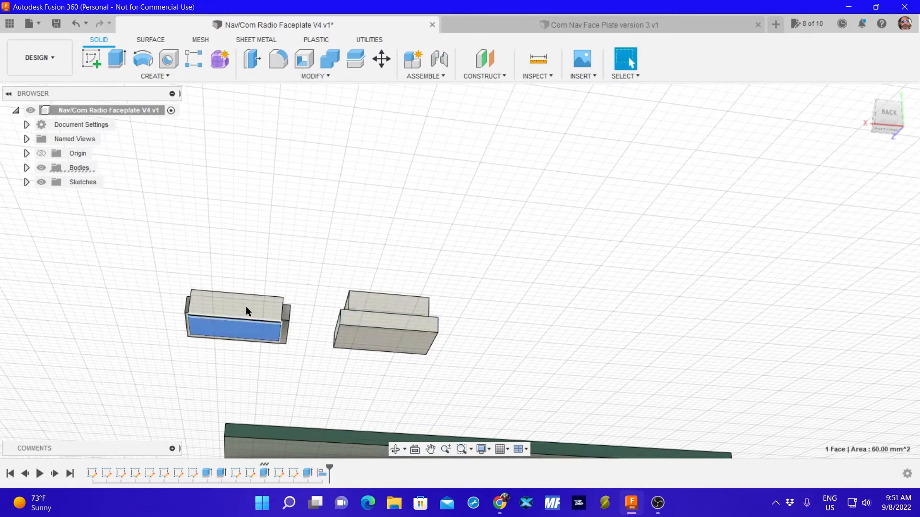
shift+middle_drag(287, 172, 277, 246)
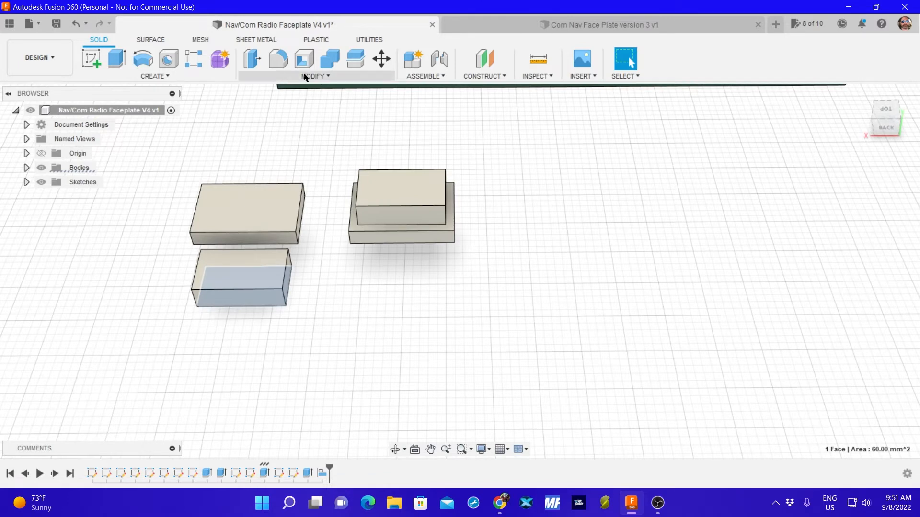
click(317, 76)
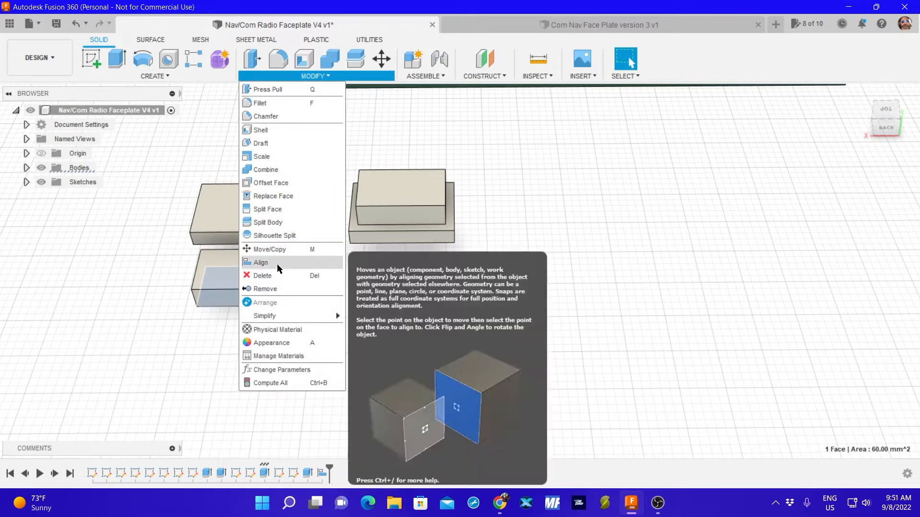
click(277, 263)
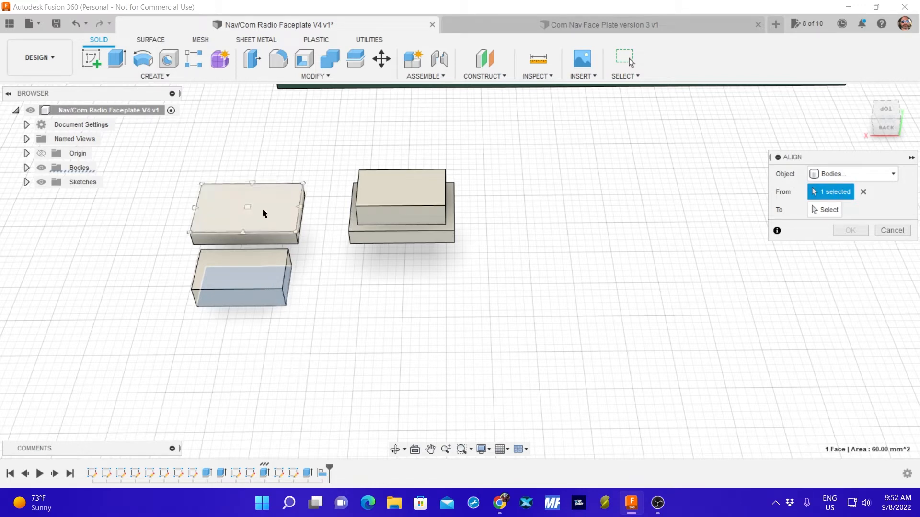
click(250, 211)
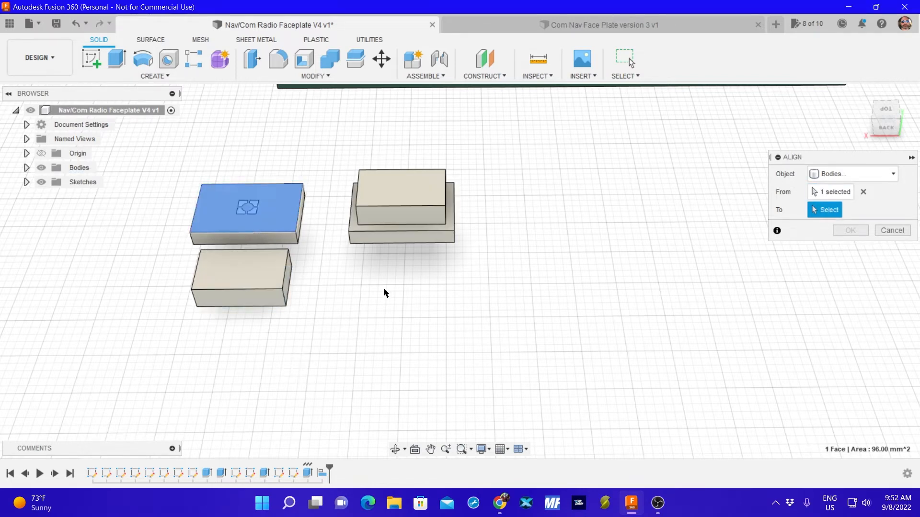
shift+middle_drag(322, 340, 245, 314)
click(862, 191)
click(239, 323)
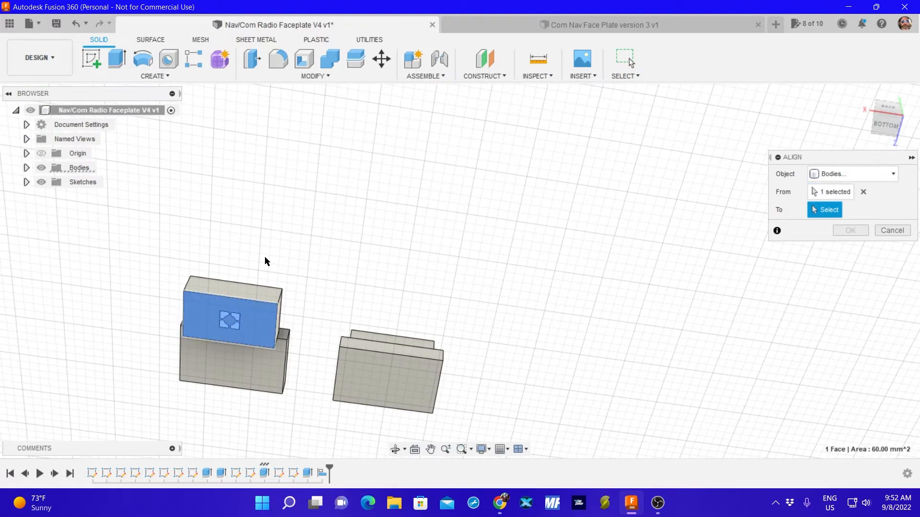
shift+middle_drag(264, 257, 259, 361)
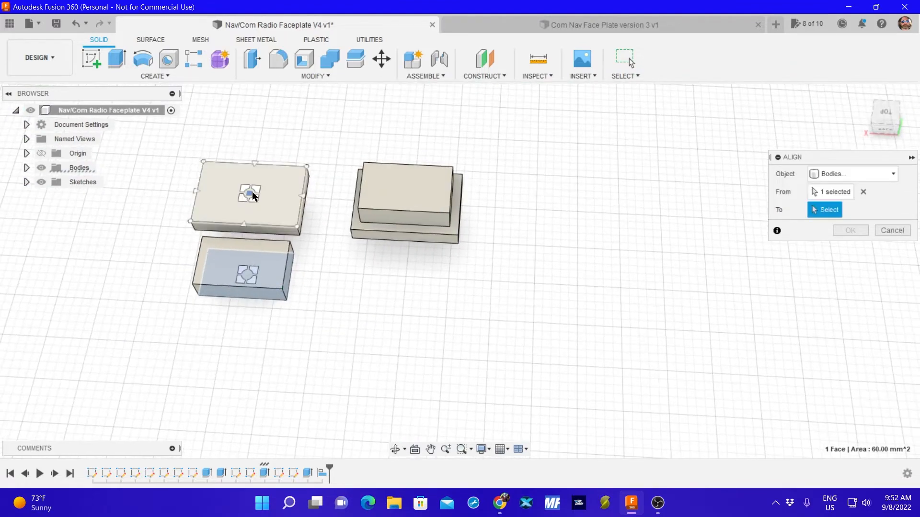
click(250, 194)
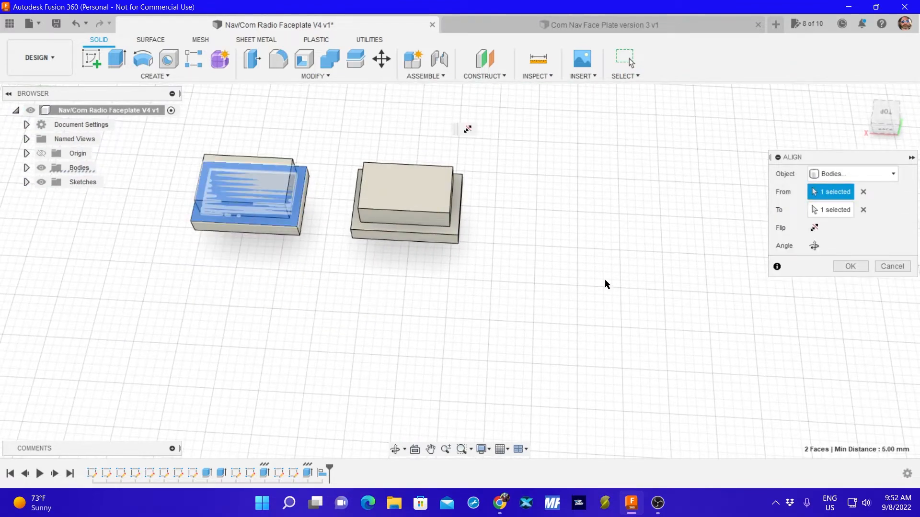
click(849, 267)
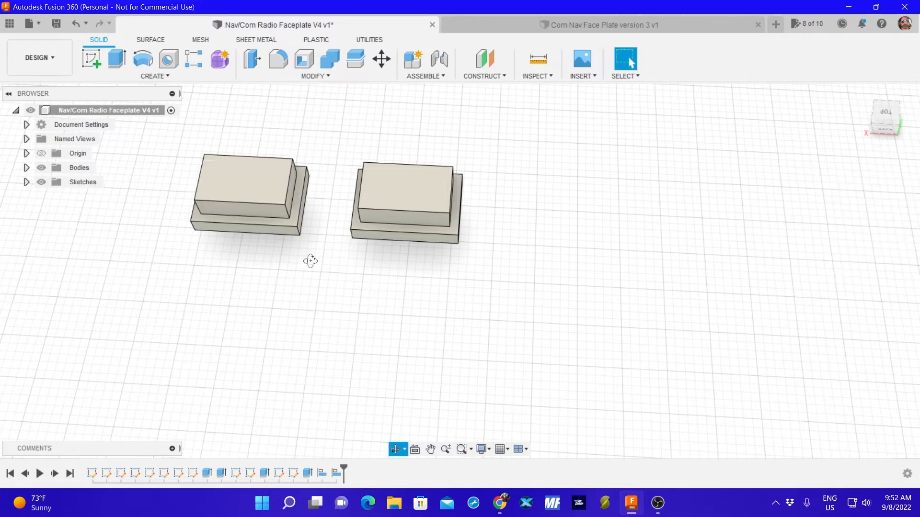
Examine both stacked block pairs from directly above and at an angle, with the top view turned upright.
shift+middle_drag(310, 261, 342, 288)
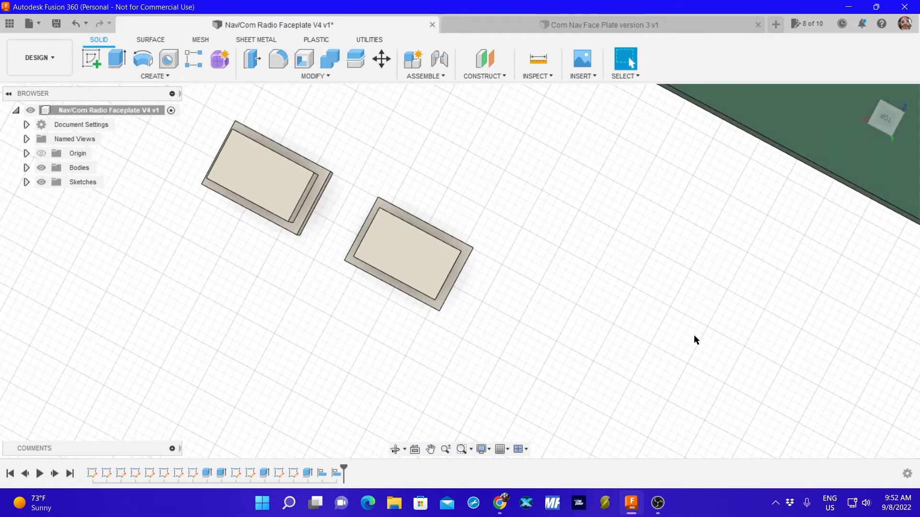
shift+middle_drag(472, 357, 504, 323)
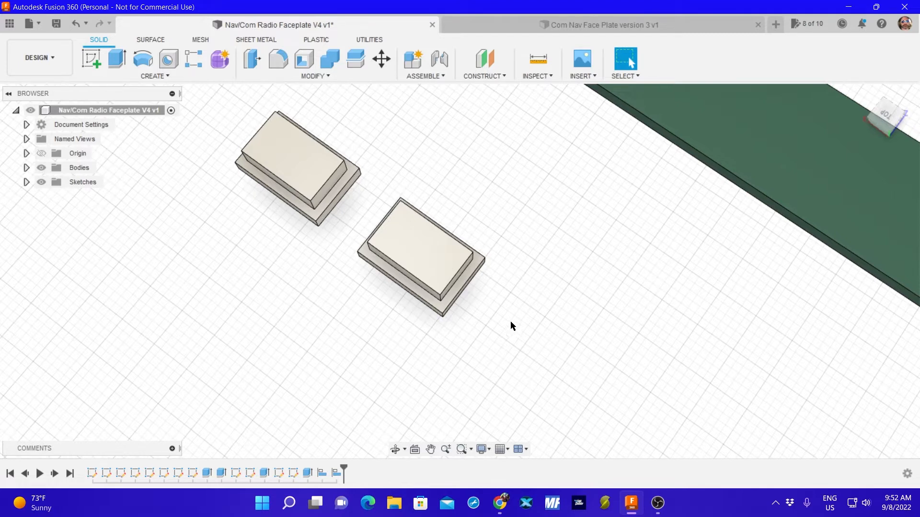
click(885, 115)
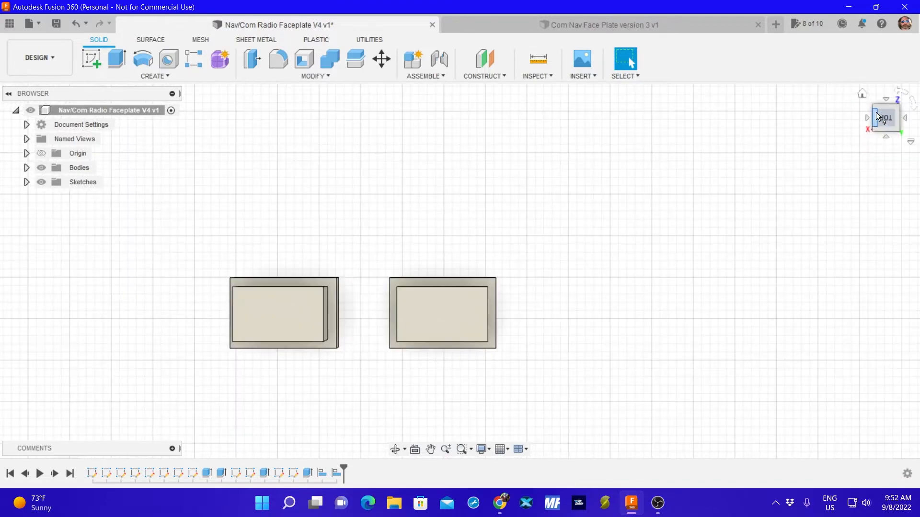
click(899, 92)
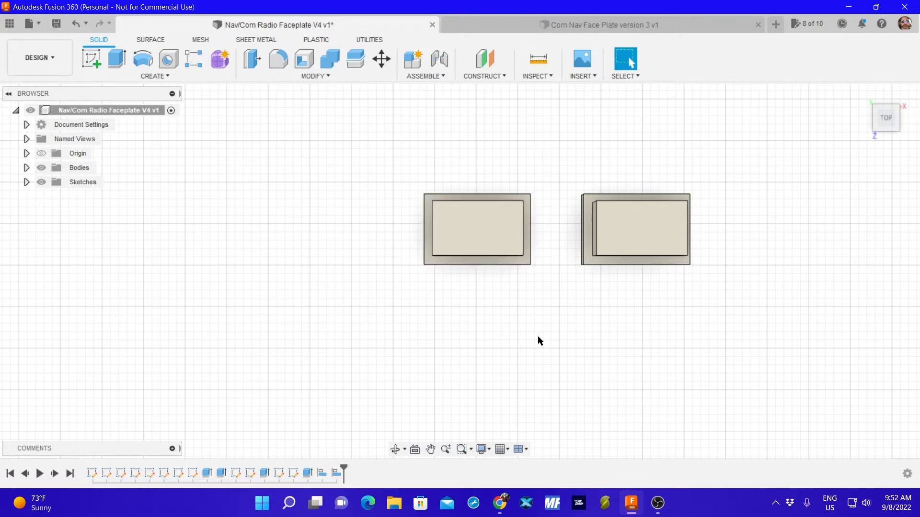
shift+middle_drag(533, 338, 533, 312)
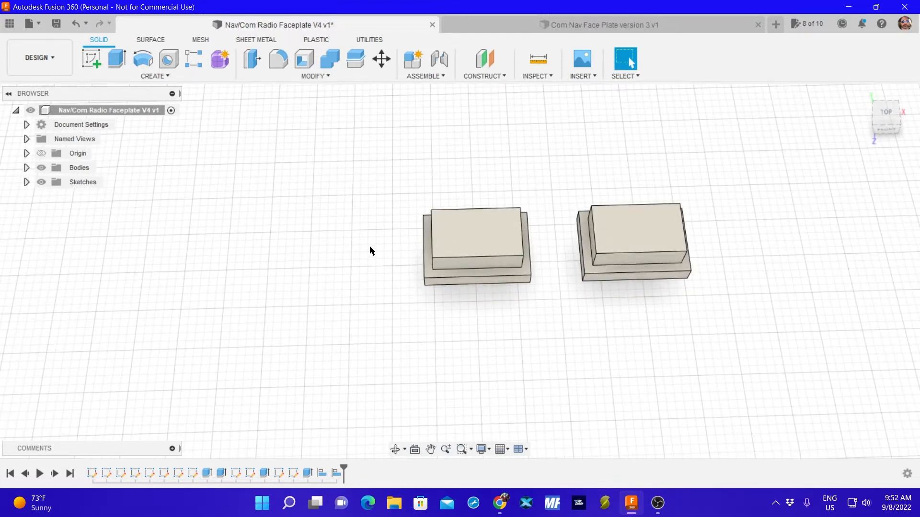
click(431, 239)
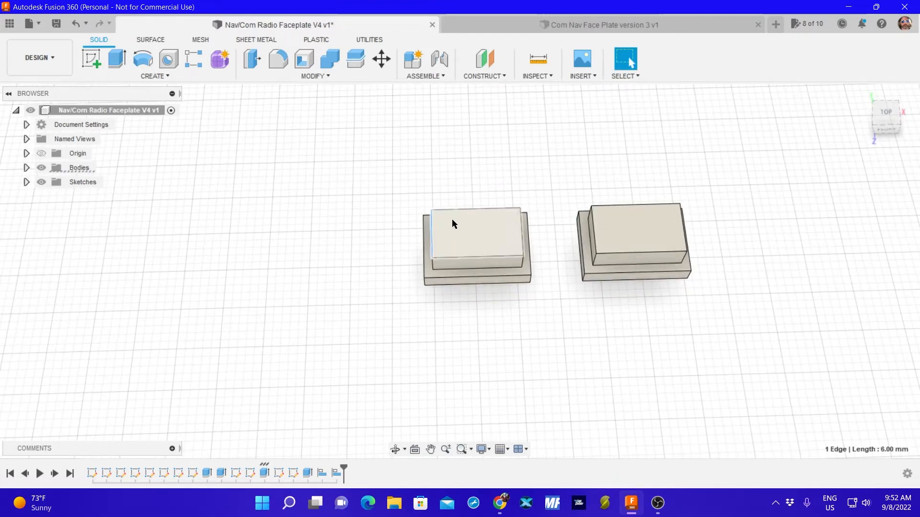
click(412, 143)
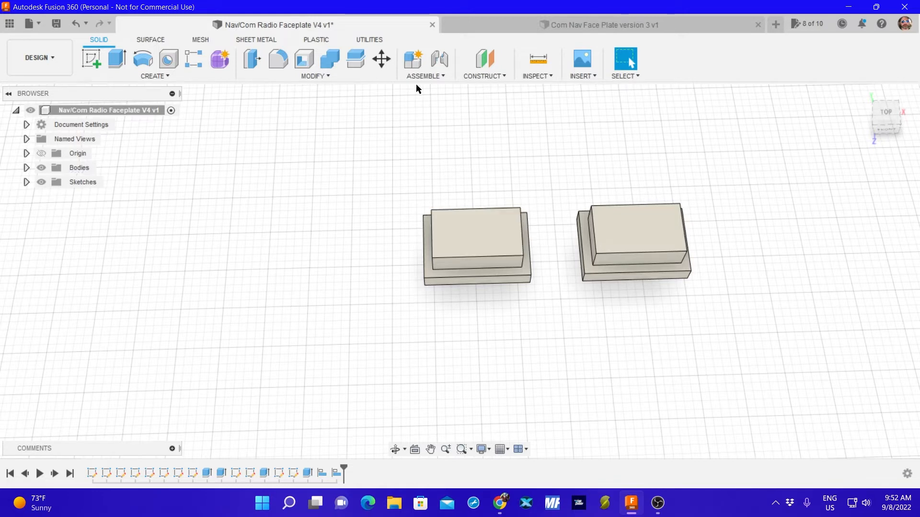
Fillet all four upper-face edges of both 10 by 6 mm blocks with a 0.5 mm radius.
click(276, 63)
click(476, 209)
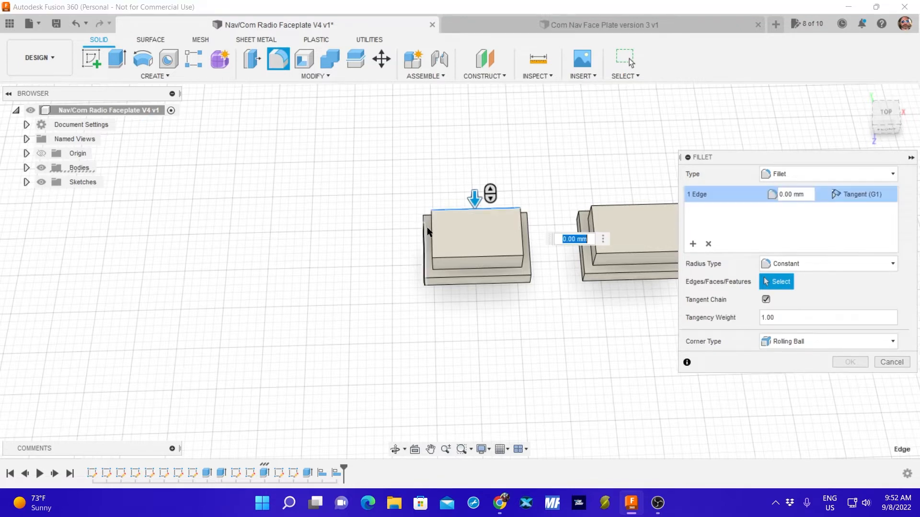
click(431, 232)
click(476, 257)
click(522, 232)
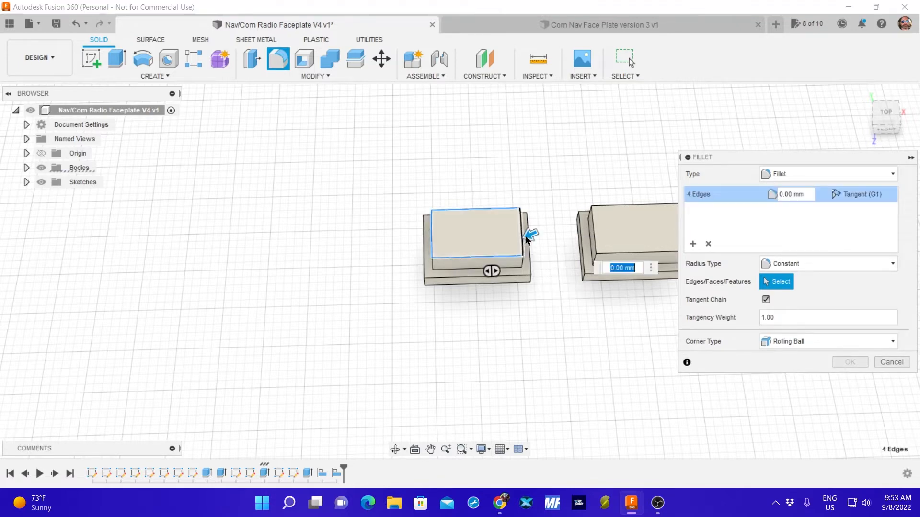
click(595, 242)
click(620, 207)
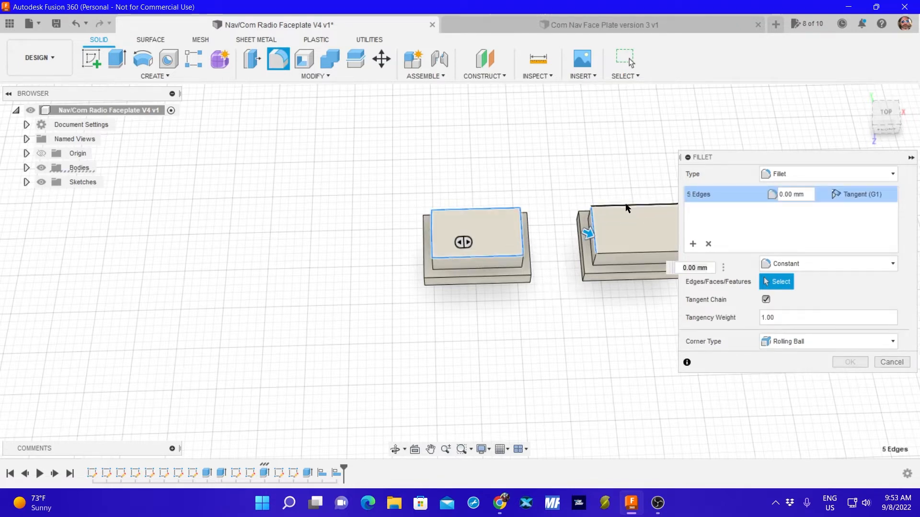
click(634, 254)
middle_drag(612, 289, 538, 287)
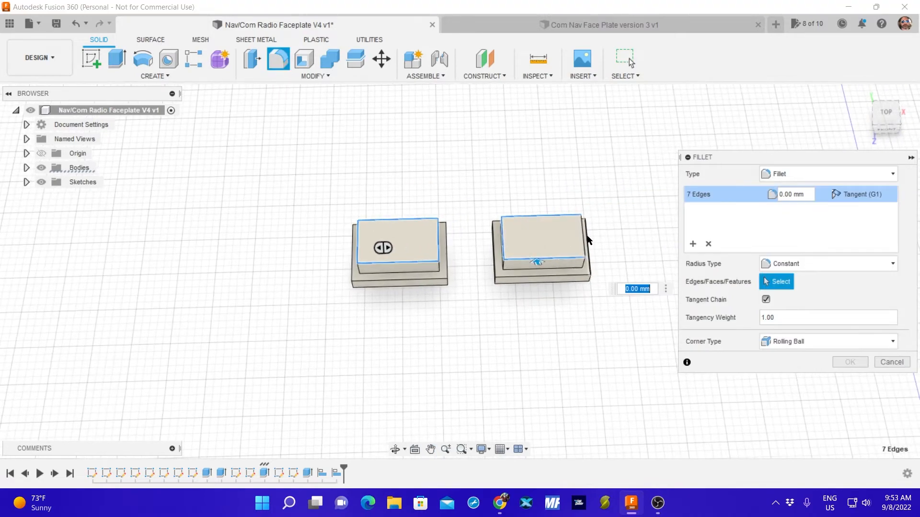
click(585, 241)
middle_drag(522, 325, 494, 273)
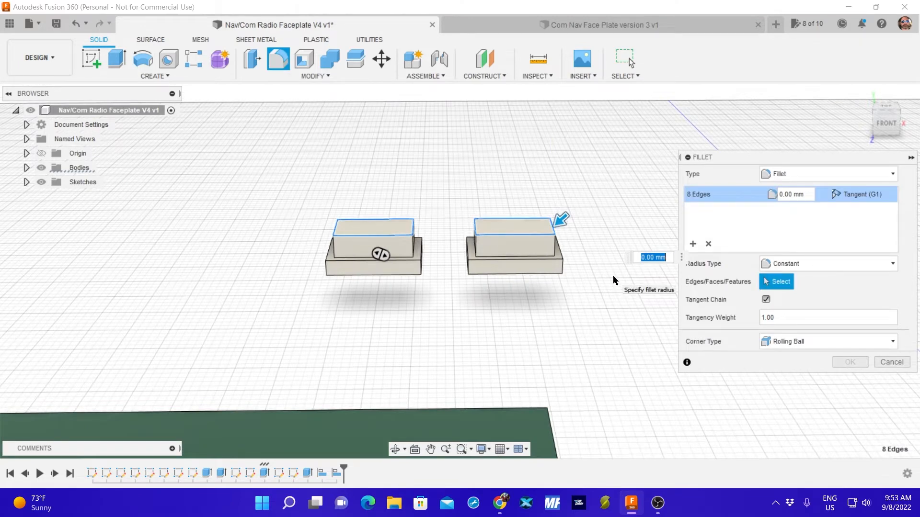
text(1)
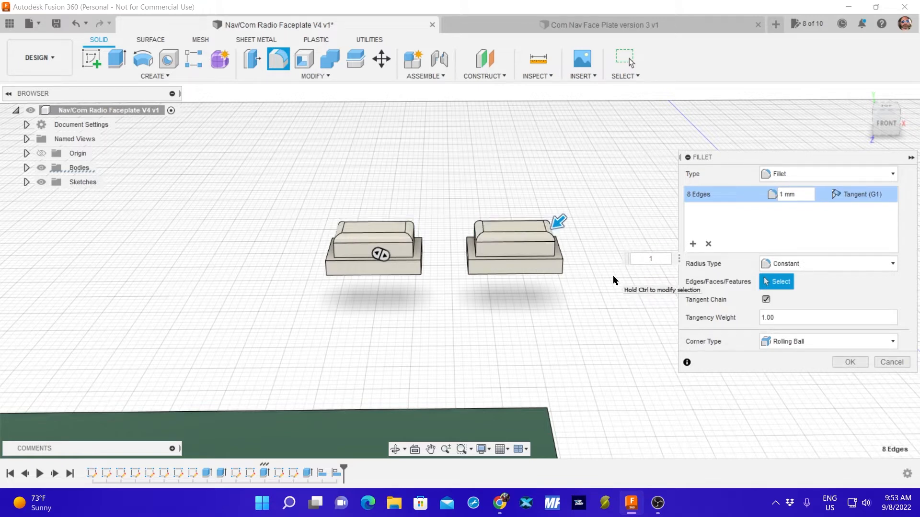
key(BackSpace)
text(.5)
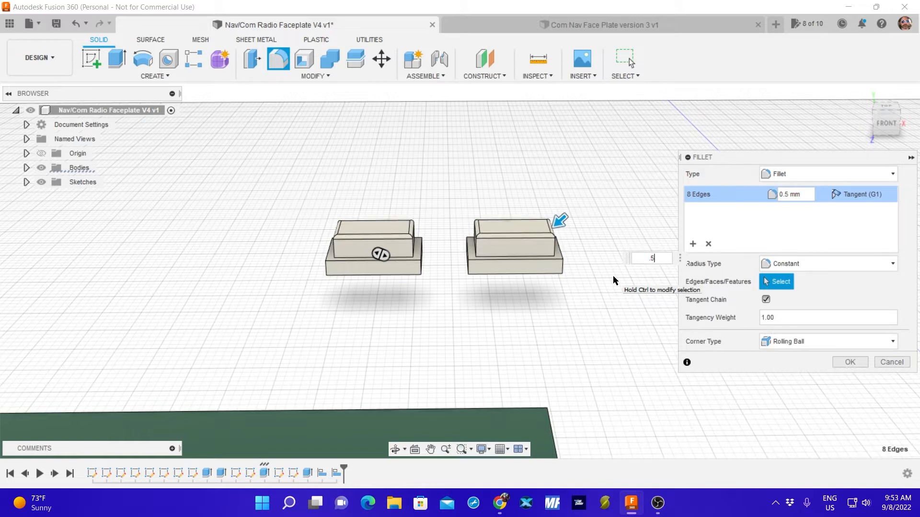
key(Return)
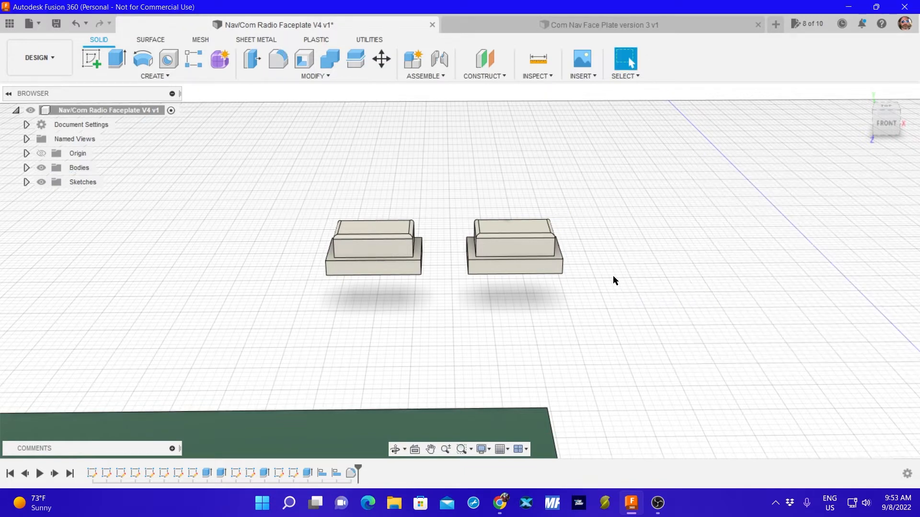
Sketch a center diameter circle of 7.5 mm on the underside plane of one 12 by 8 mm block, clear of both blocks.
shift+middle_drag(595, 185, 588, 260)
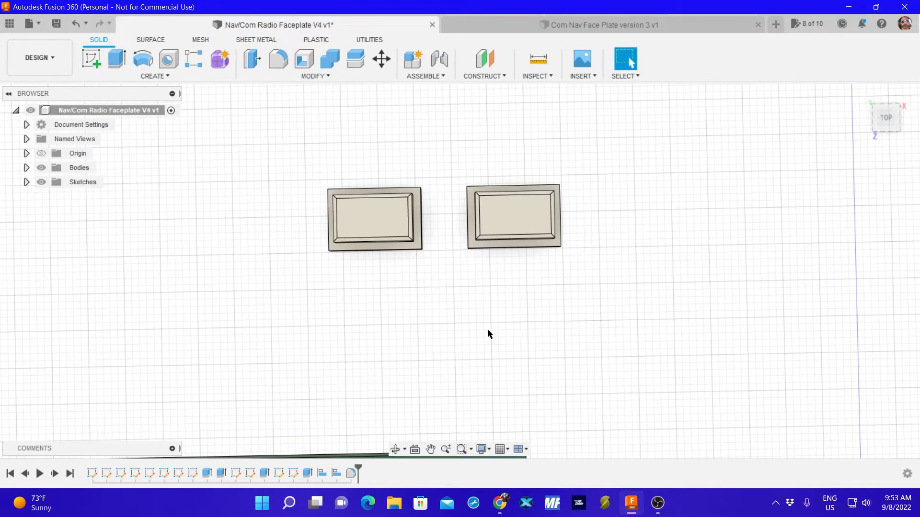
shift+middle_drag(483, 339, 498, 127)
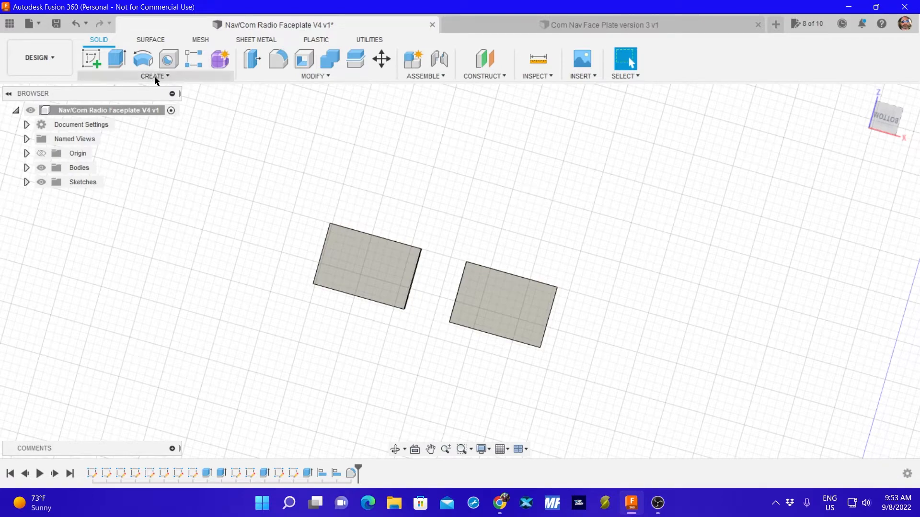
click(92, 57)
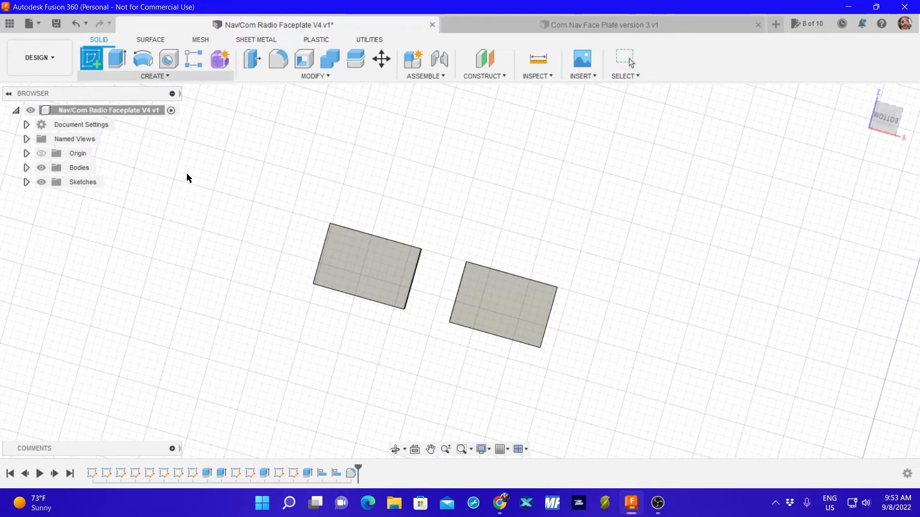
click(367, 272)
click(142, 75)
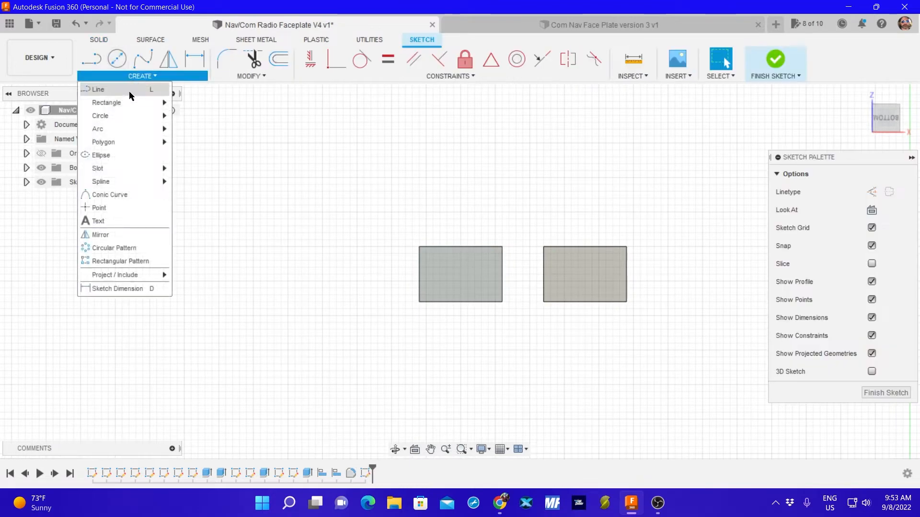
mouse_move(129, 115)
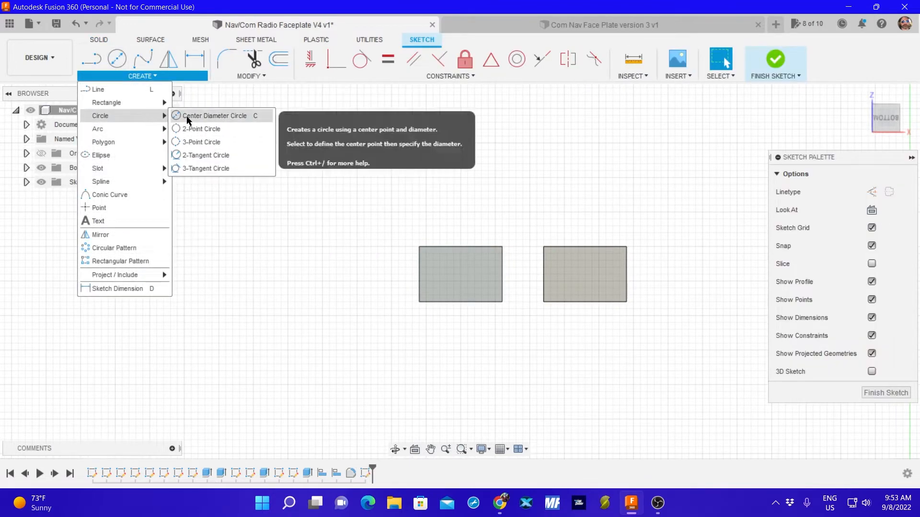
click(225, 117)
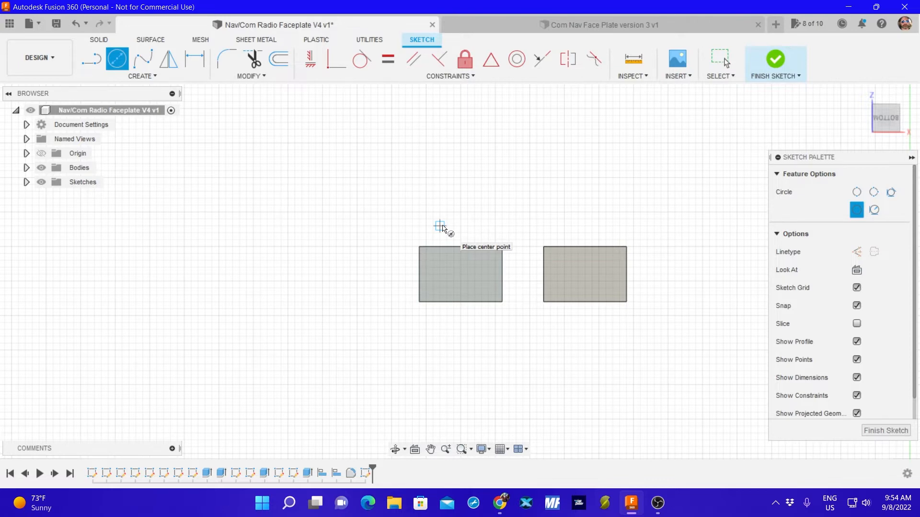
click(488, 157)
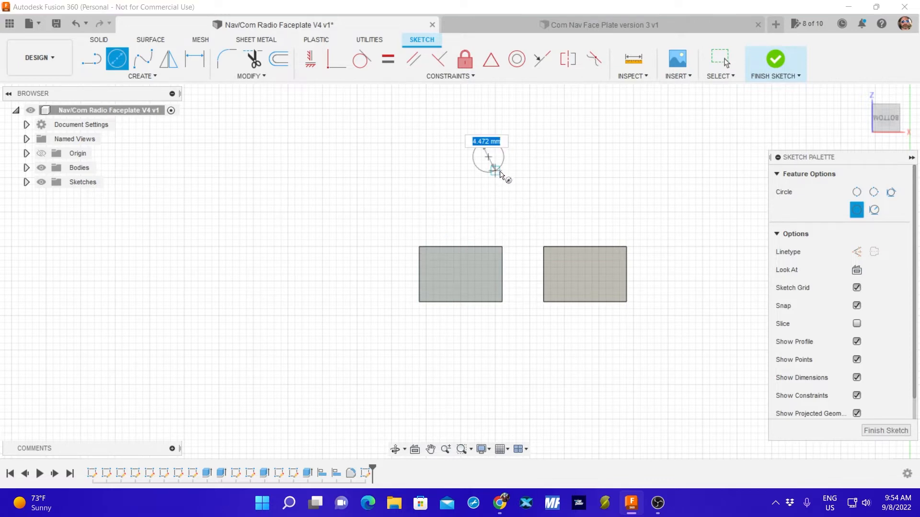
text(8)
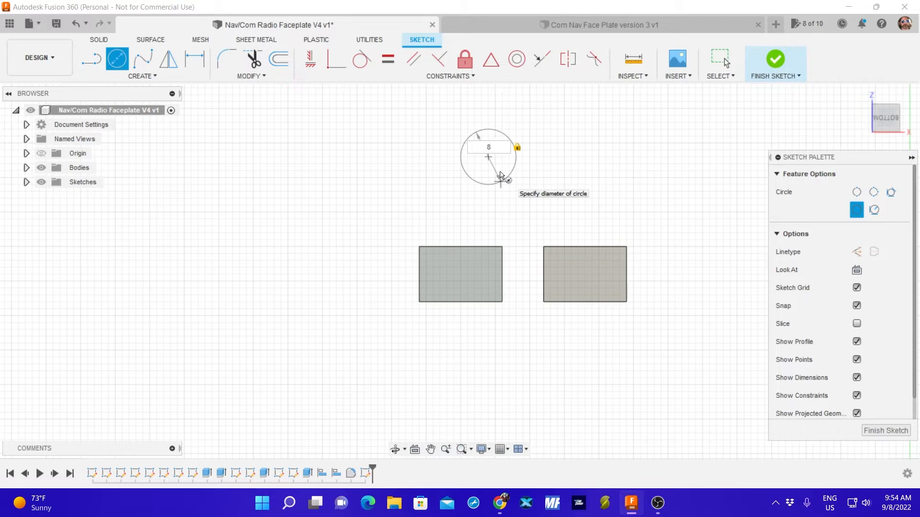
key(BackSpace)
text(7.5)
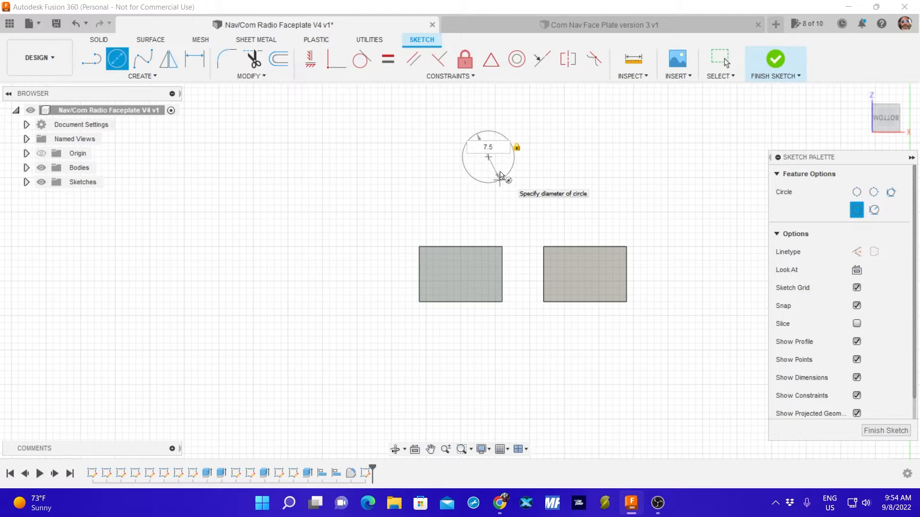
key(Return)
key(Escape)
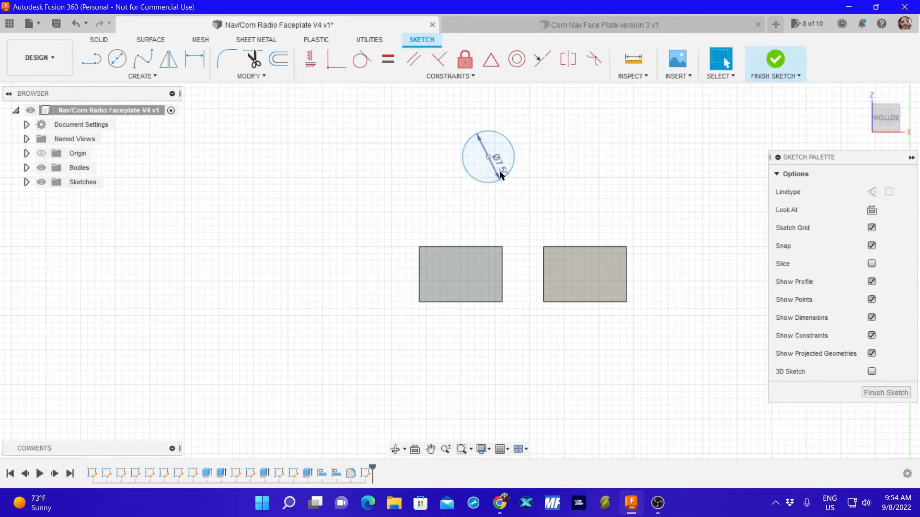
click(878, 394)
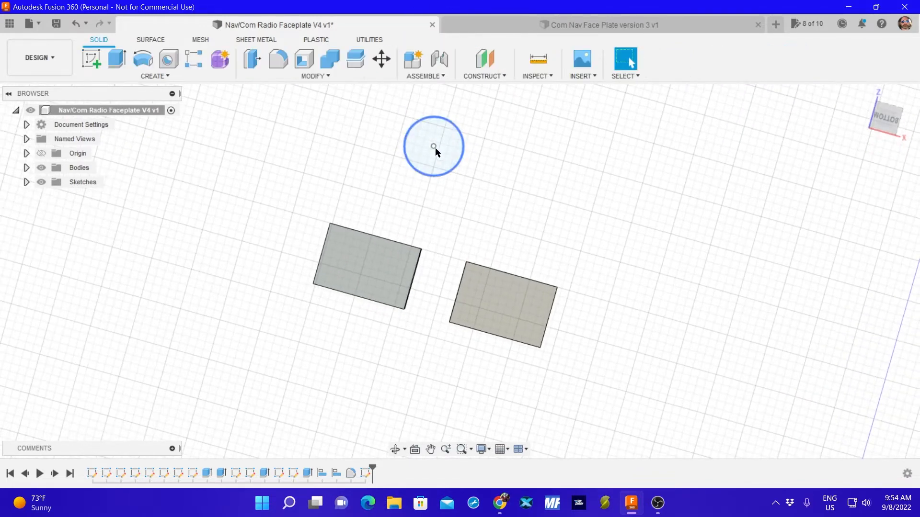
Reposition the circle in open space beside the other 12 by 8 mm block, its centre at about X -51, Z -201 mm.
mouse_move(434, 147)
mouse_down()
mouse_move(377, 225)
mouse_move(363, 265)
mouse_up()
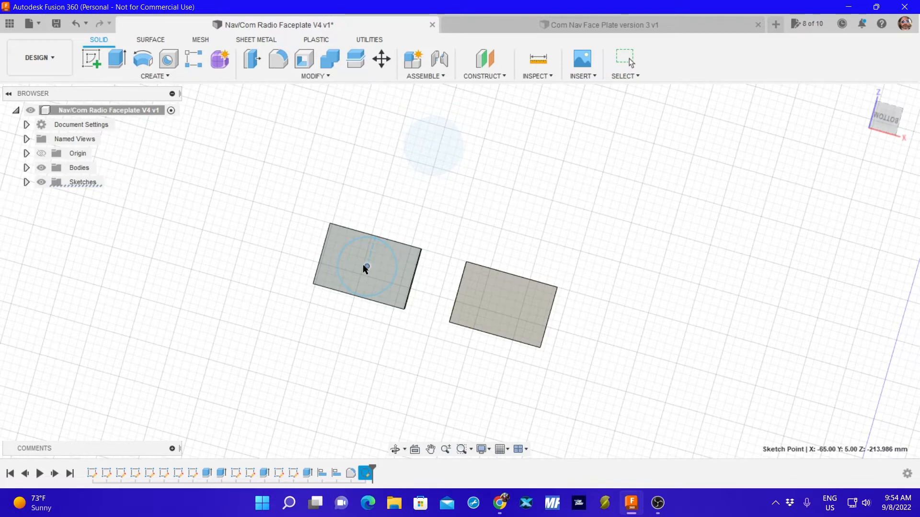
mouse_move(365, 266)
mouse_down()
mouse_move(443, 197)
mouse_move(499, 198)
mouse_up()
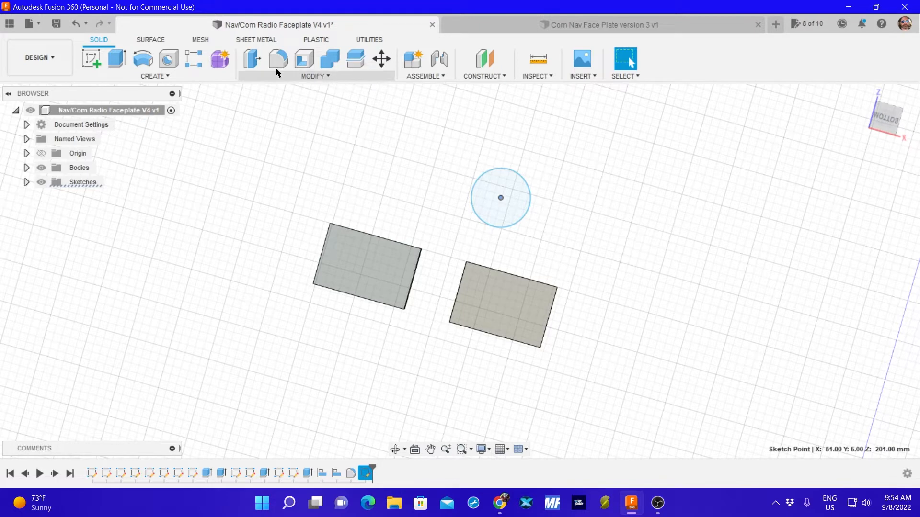
In a separate sketch, draw a second center diameter circle of 7.5 mm in open space near the first circle and the block pairs.
click(94, 60)
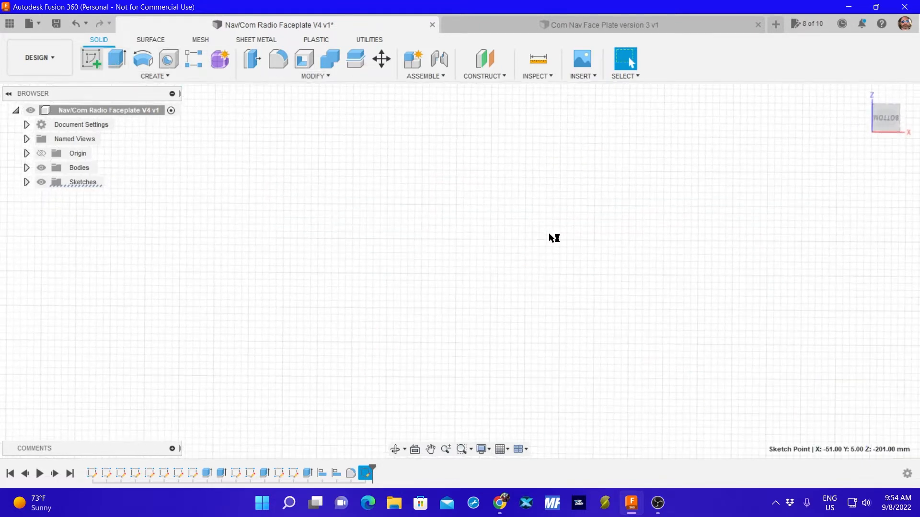
scroll(611, 230, down, 6)
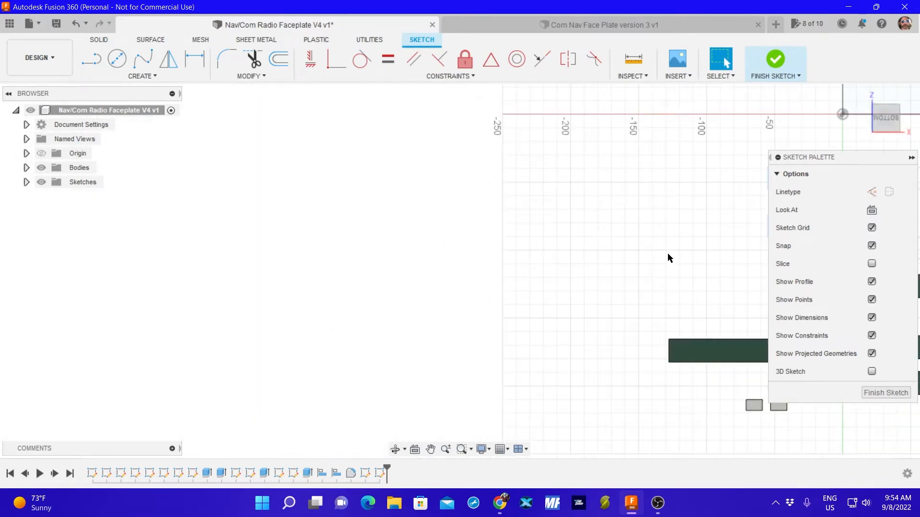
mouse_move(667, 257)
middle_down()
mouse_move(546, 220)
mouse_move(433, 209)
middle_up()
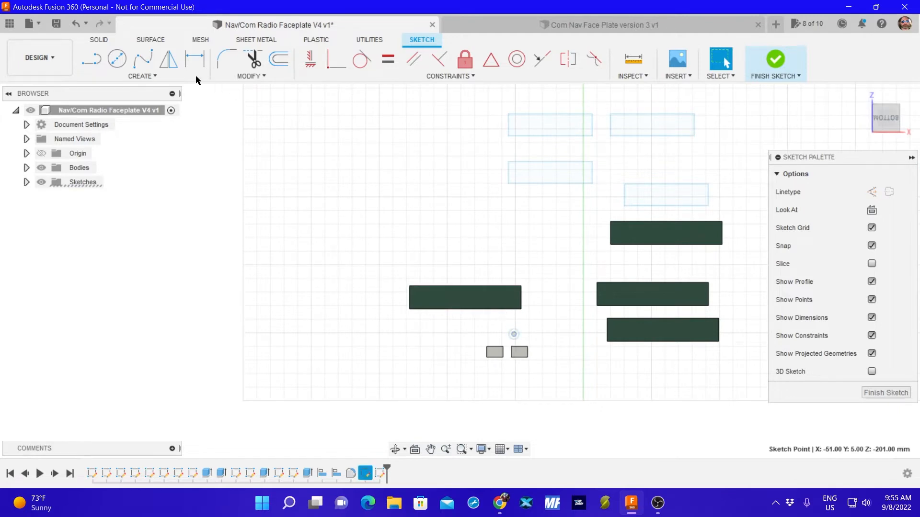
click(130, 77)
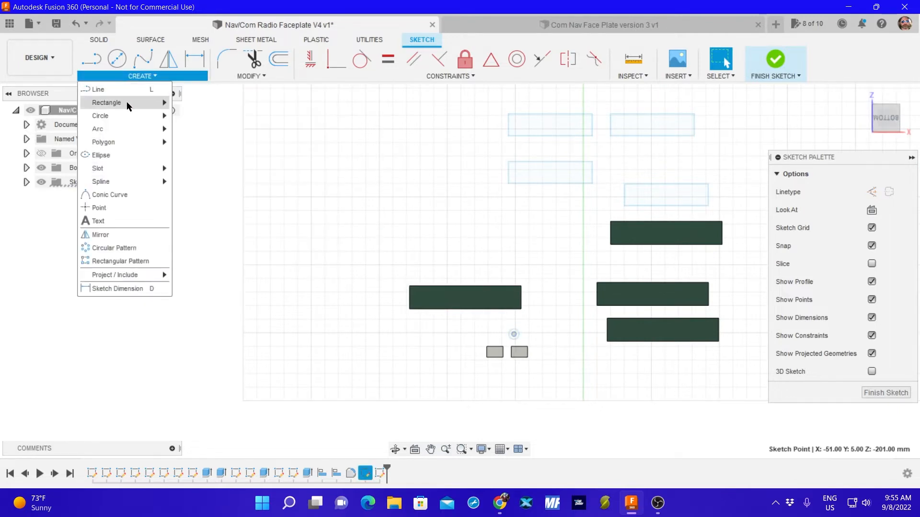
mouse_move(140, 118)
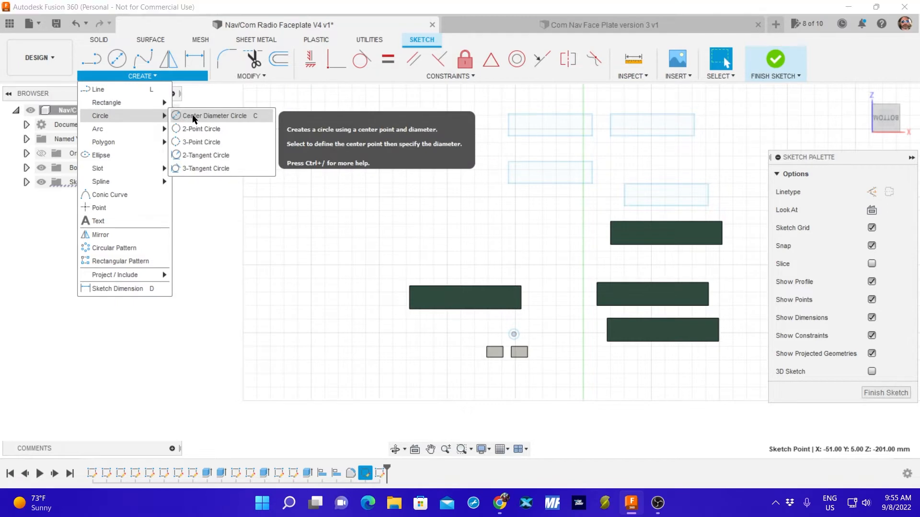
click(197, 117)
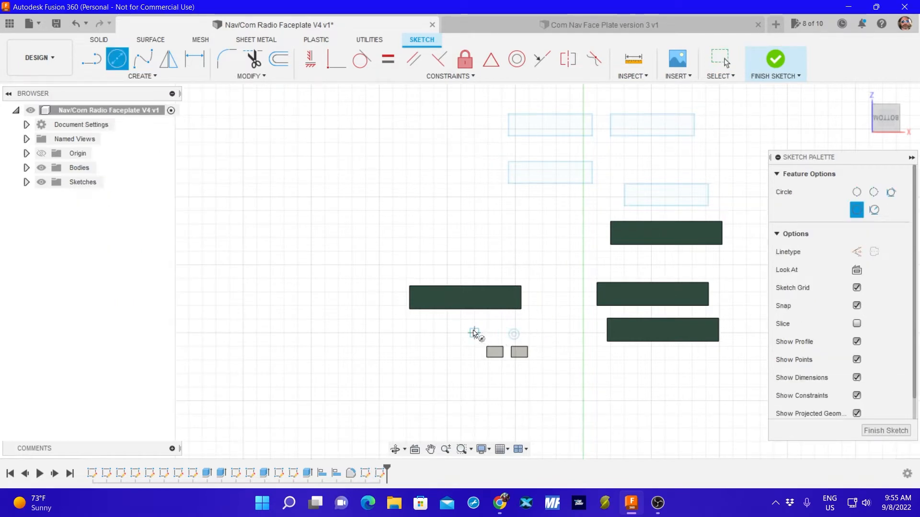
click(474, 333)
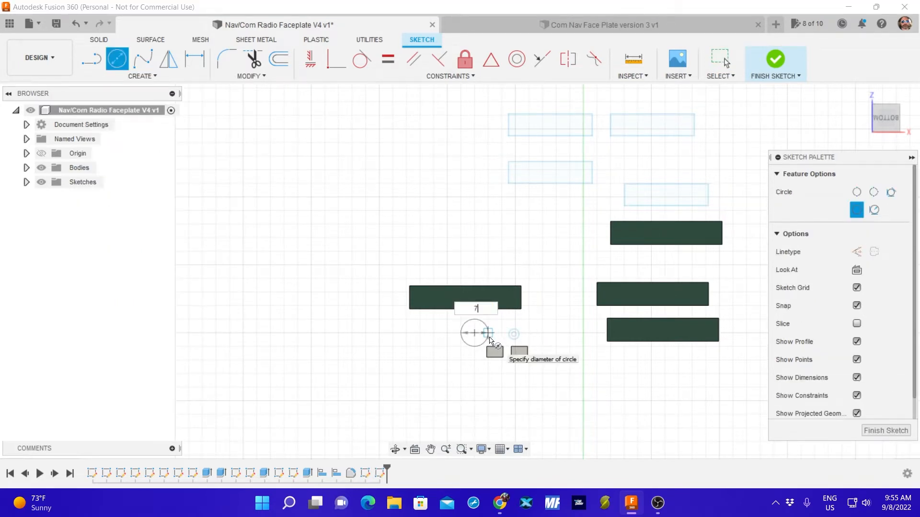
text(7.5)
key(Return)
key(Escape)
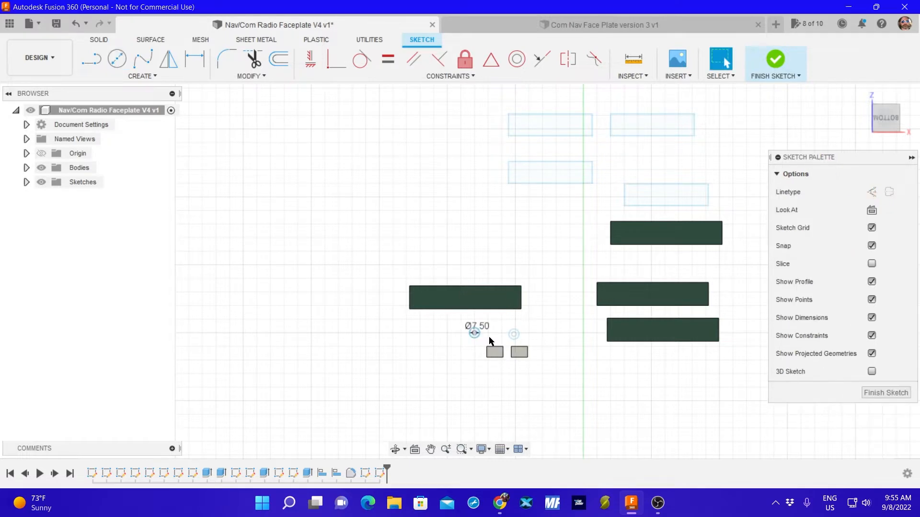
click(885, 393)
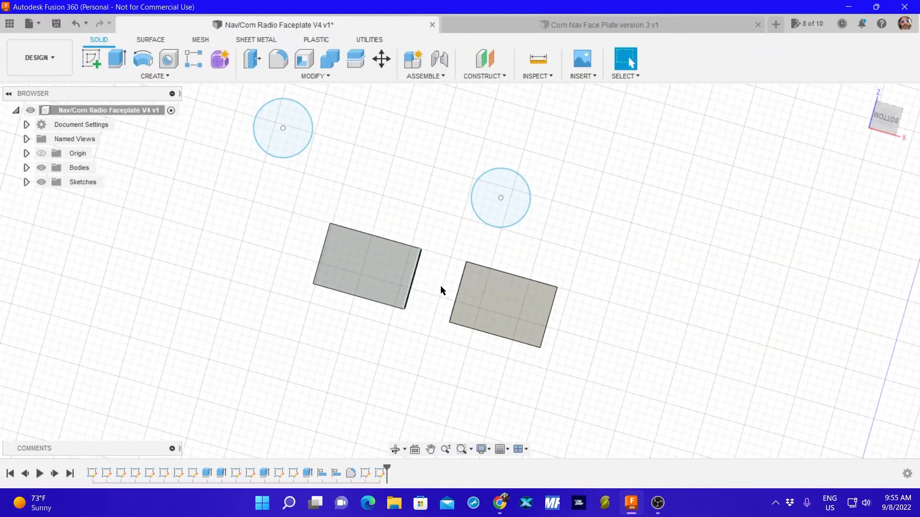
Try to align the centre of the 7.5 mm circle near X -51, Z -201 mm to the centre of the adjacent 12 by 8 mm block's underside.
click(418, 76)
click(315, 75)
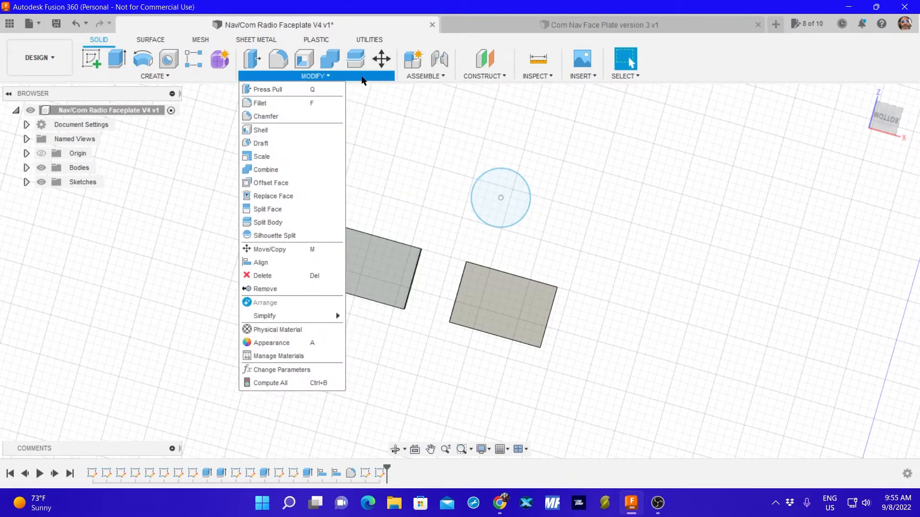
click(280, 265)
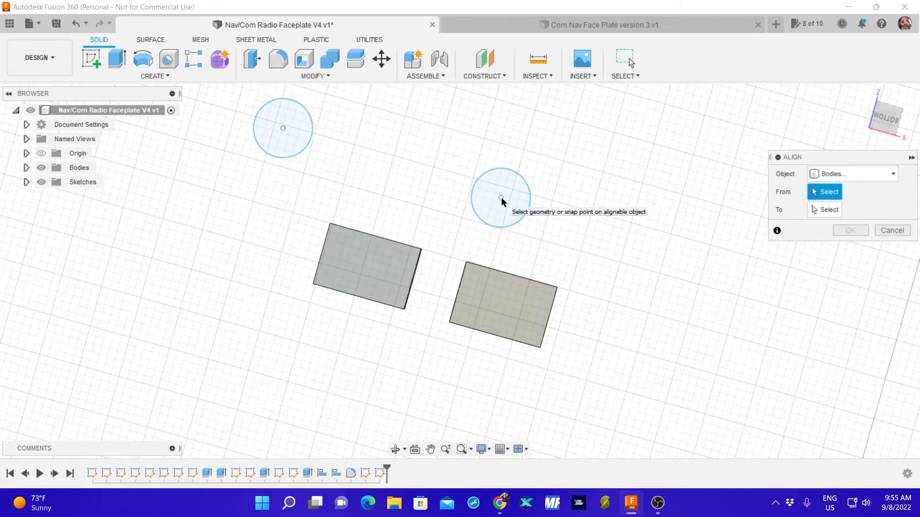
click(851, 176)
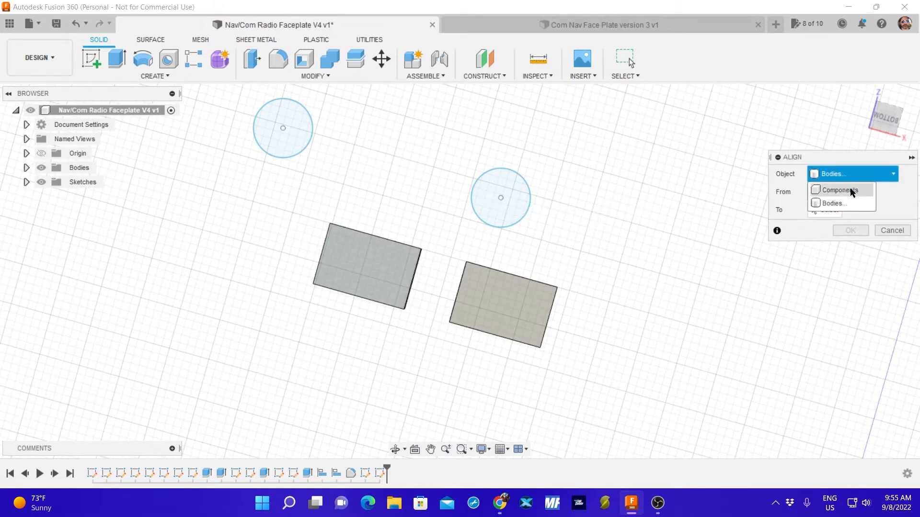
click(844, 190)
click(501, 202)
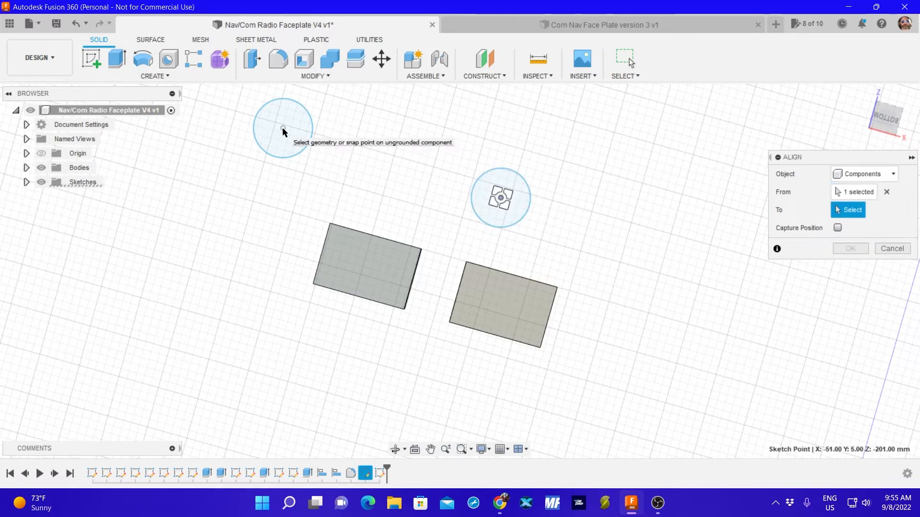
click(883, 174)
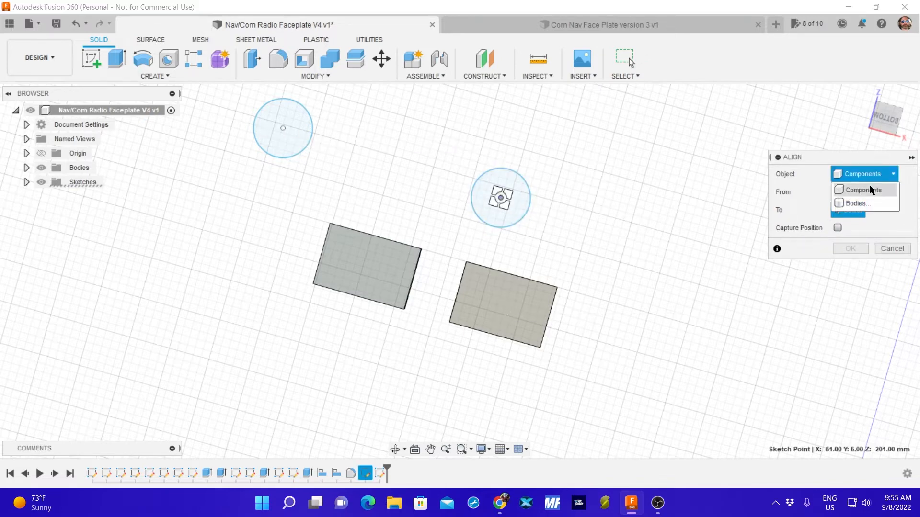
click(862, 199)
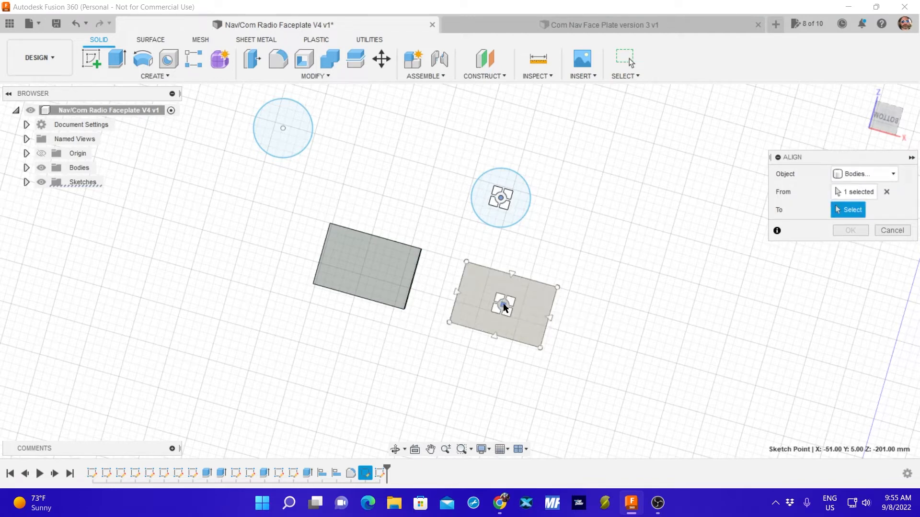
click(504, 305)
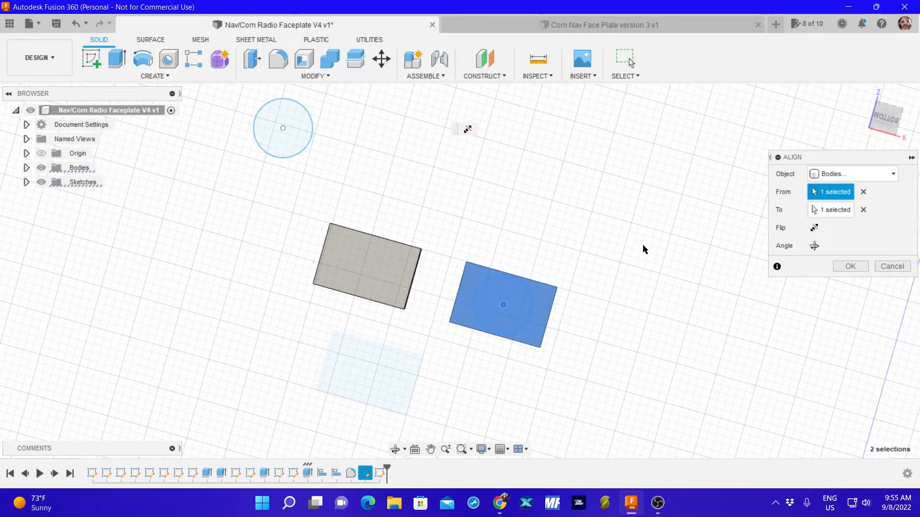
click(850, 266)
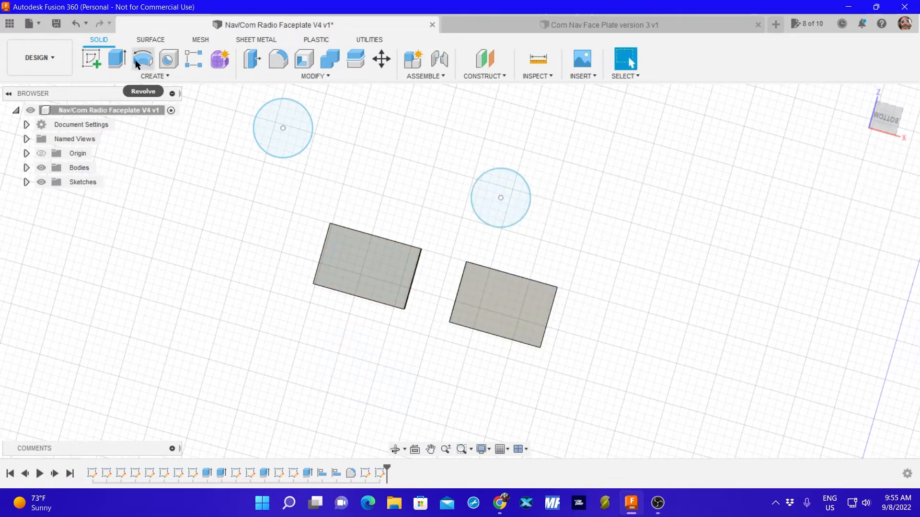
Extrude both 7.5 mm circles 1 mm as new bodies.
click(117, 58)
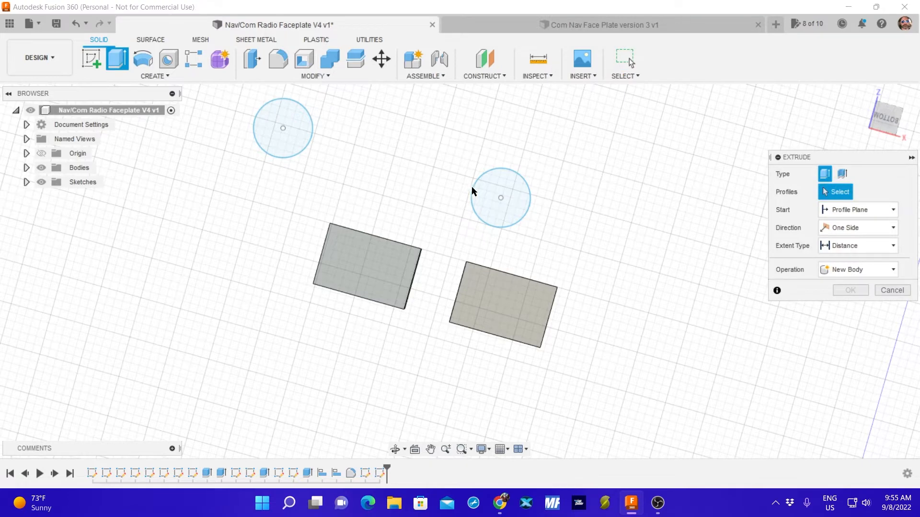
click(502, 199)
click(283, 135)
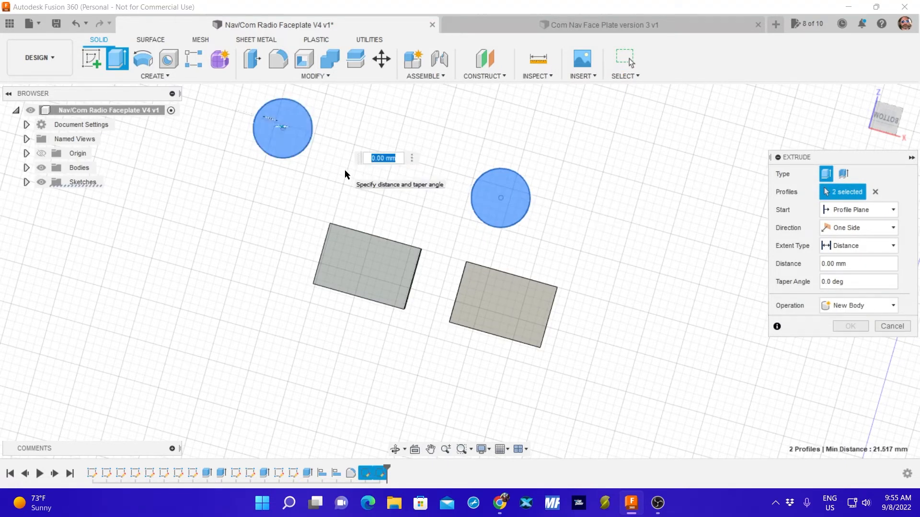
text(1)
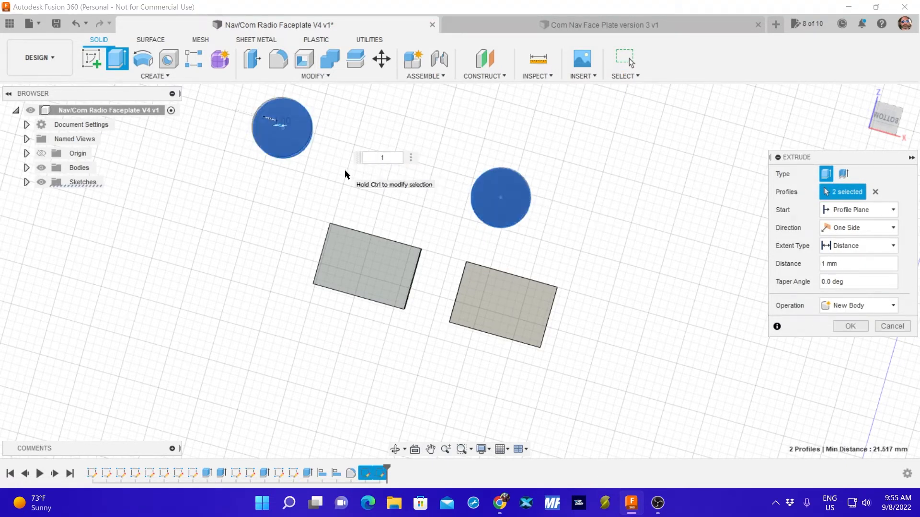
key(Return)
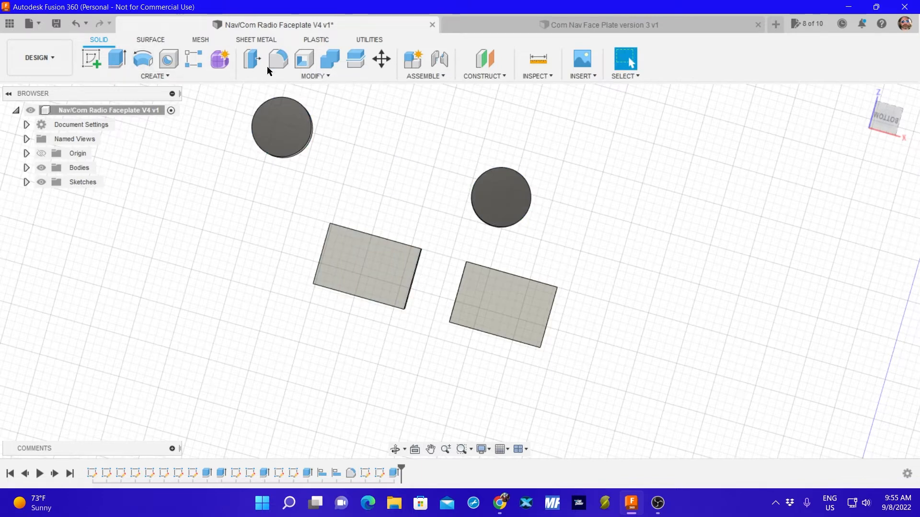
Align the centre of the disc near X -51, Z -201 mm to the centre of the adjacent 12 by 8 mm block's underside.
click(315, 76)
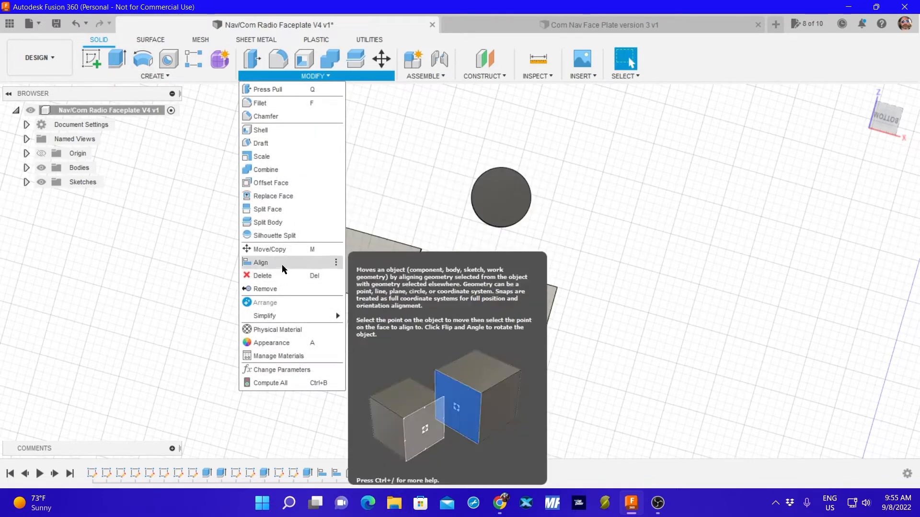
click(281, 263)
click(502, 200)
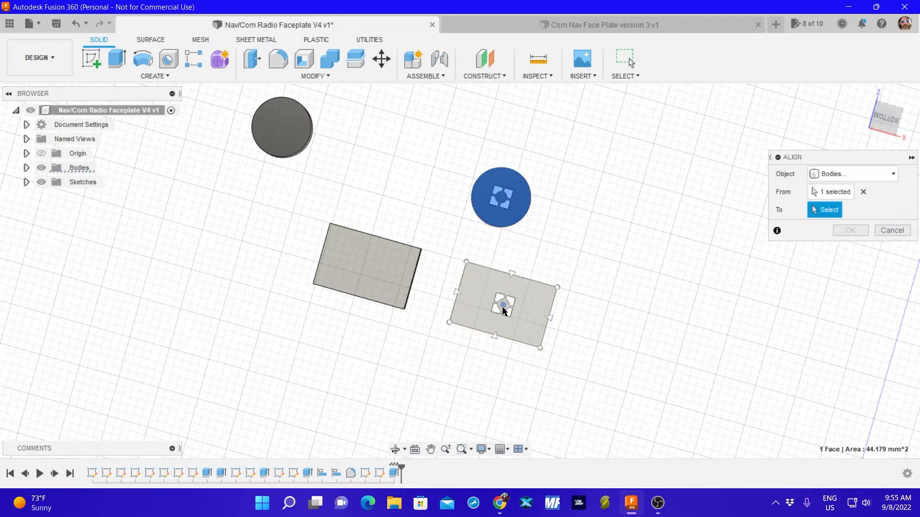
click(504, 306)
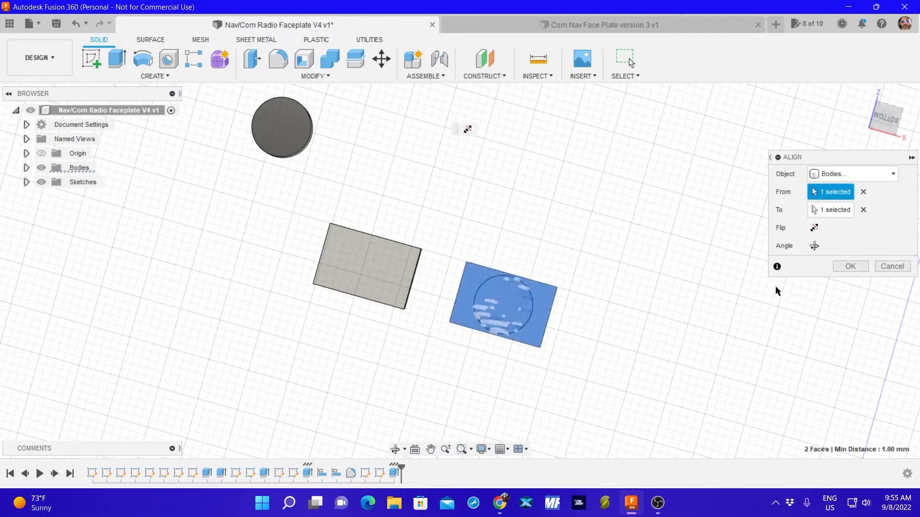
click(853, 266)
Align the remaining disc's centre to the centre of the other 12 by 8 mm block's underside.
click(287, 76)
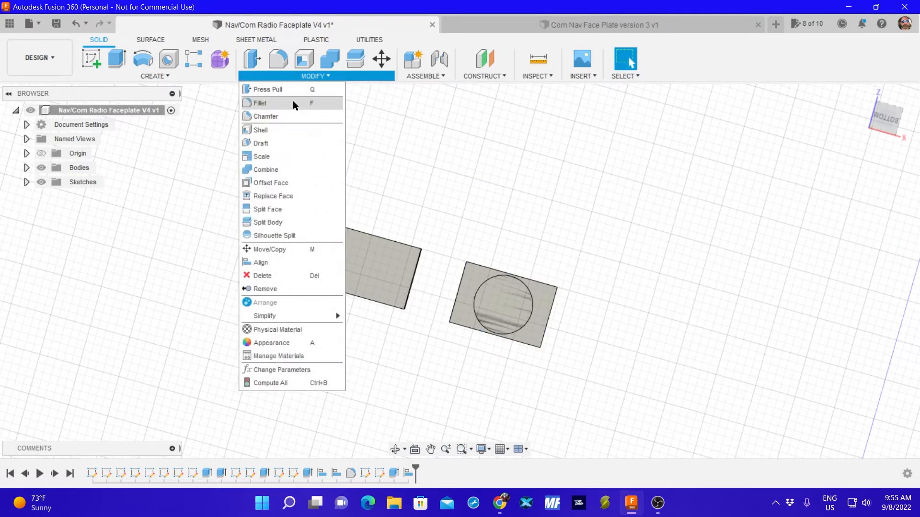
click(262, 263)
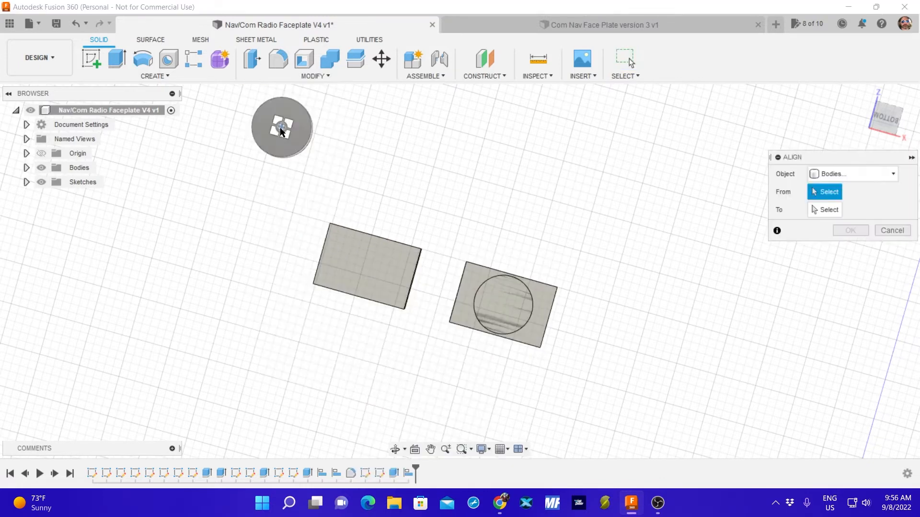
click(365, 263)
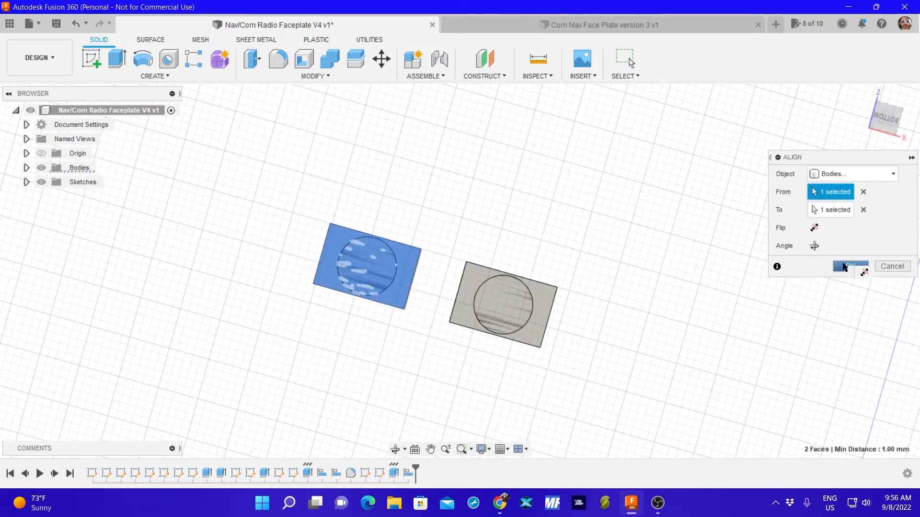
click(843, 264)
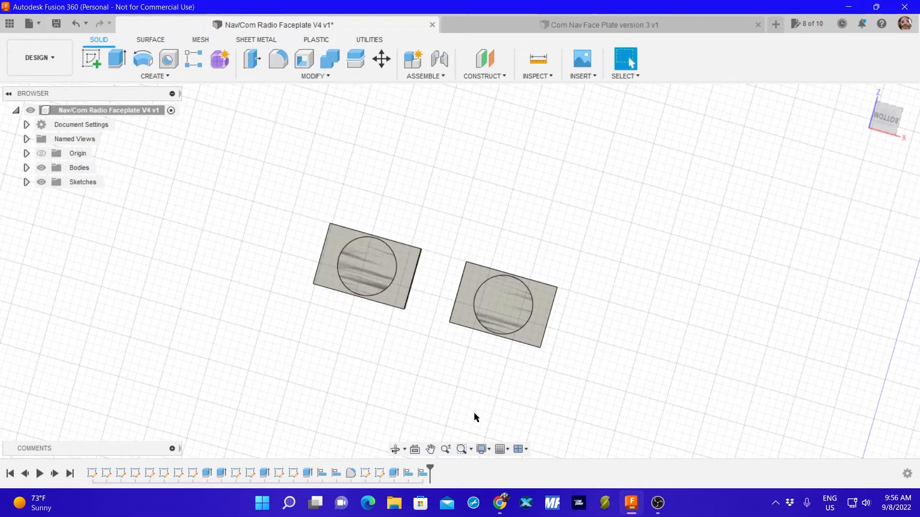
shift+middle_drag(472, 402, 484, 308)
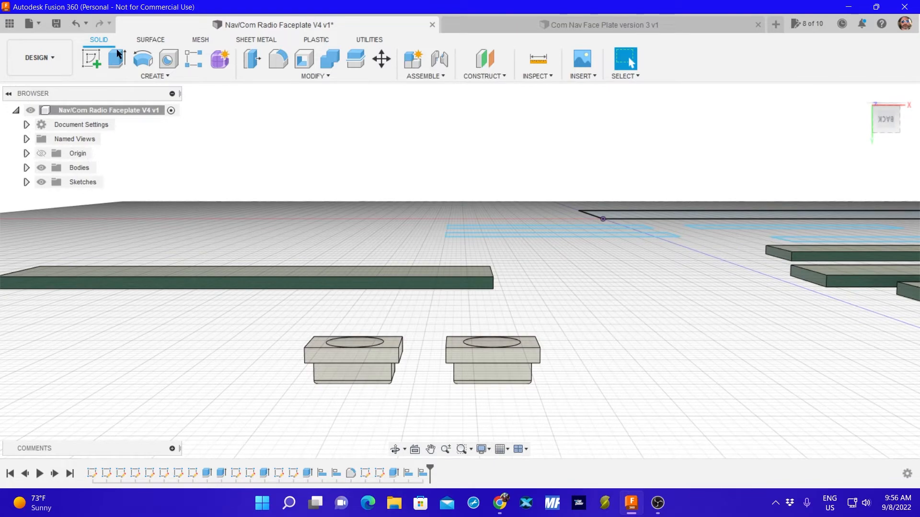
click(118, 56)
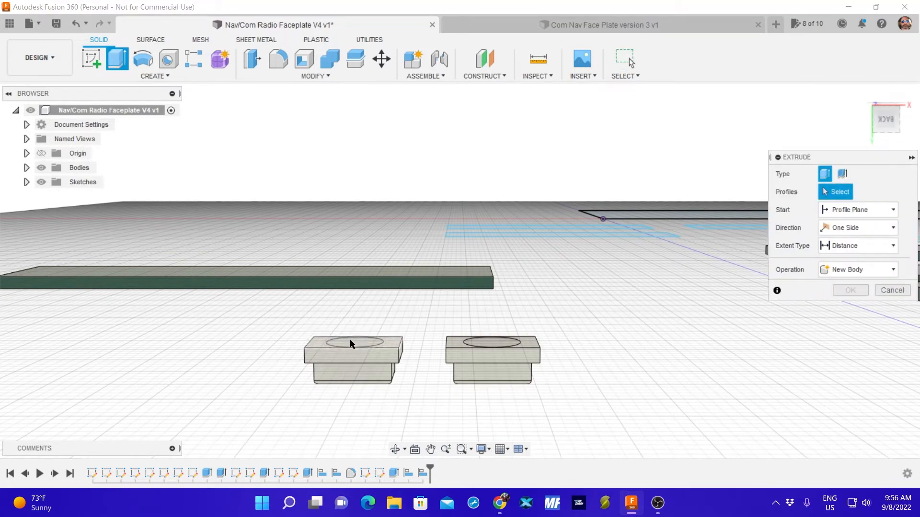
mouse_move(361, 318)
shift+middle_down()
mouse_move(357, 345)
mouse_move(352, 330)
shift+middle_up()
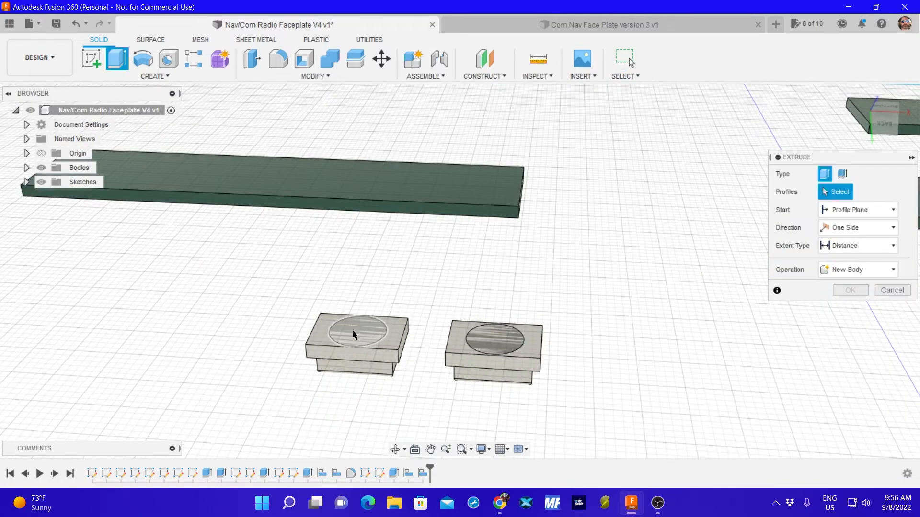
click(357, 329)
click(490, 341)
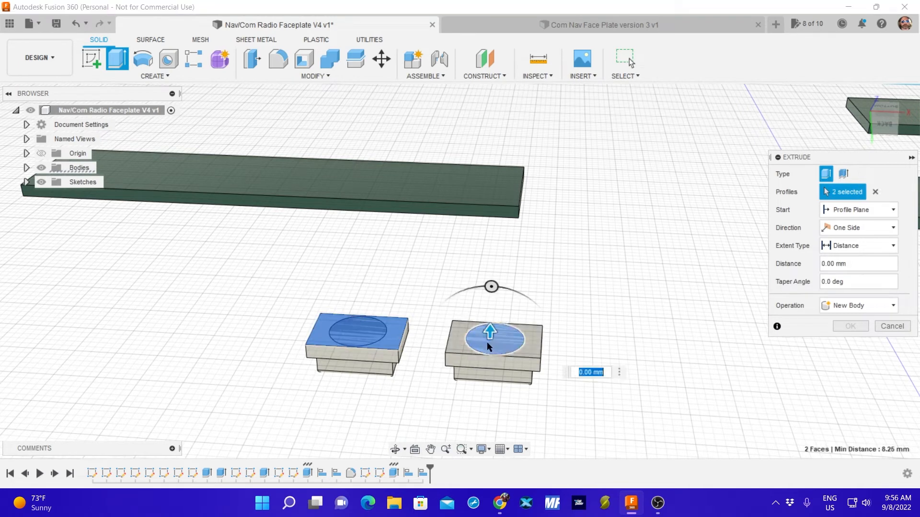
click(382, 338)
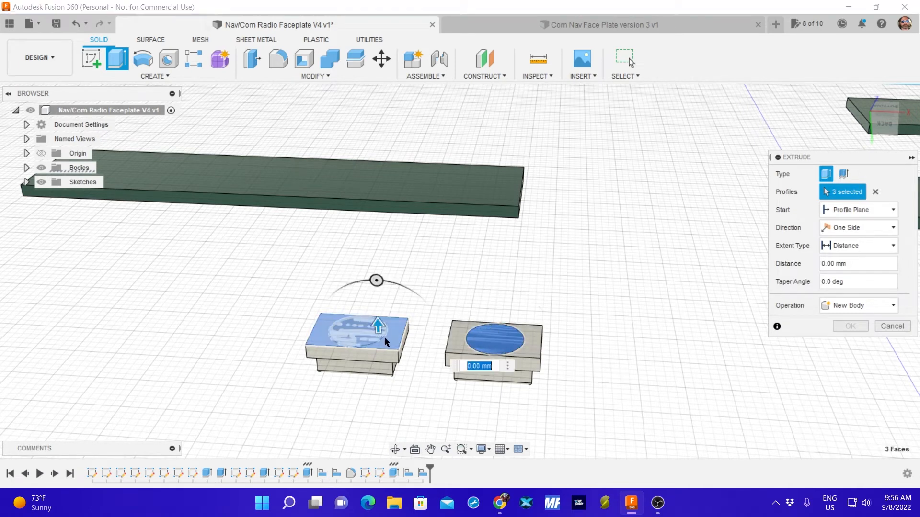
click(390, 338)
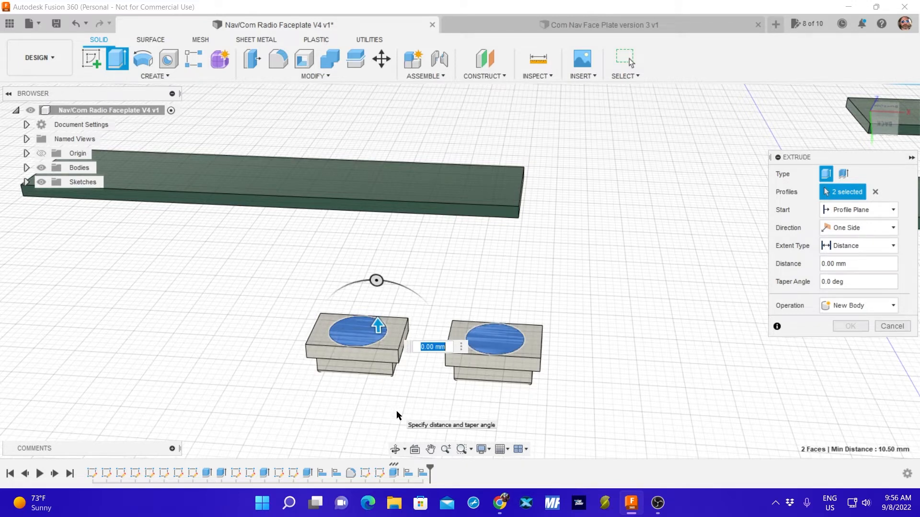
text(-1)
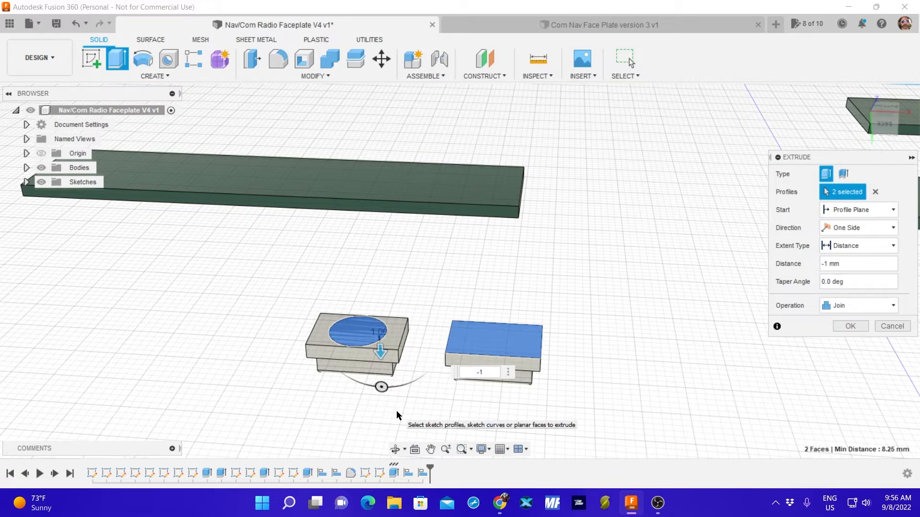
click(885, 326)
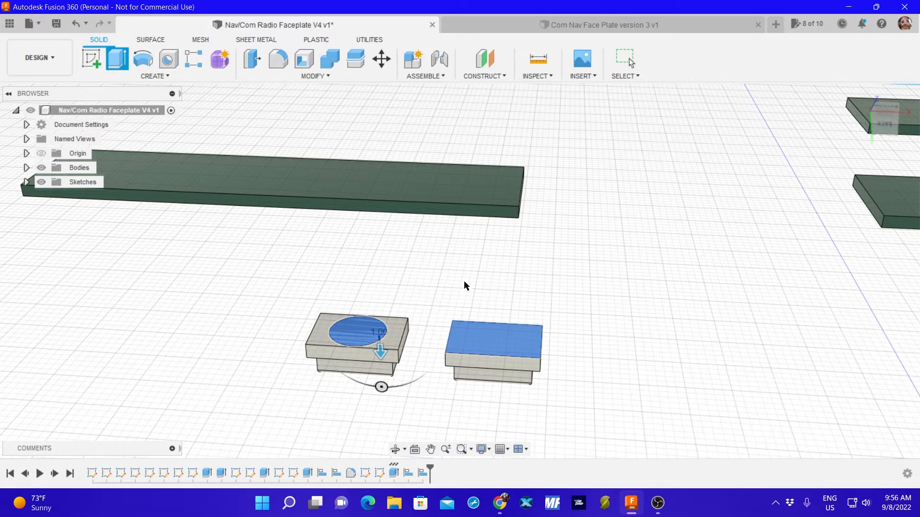
key(Escape)
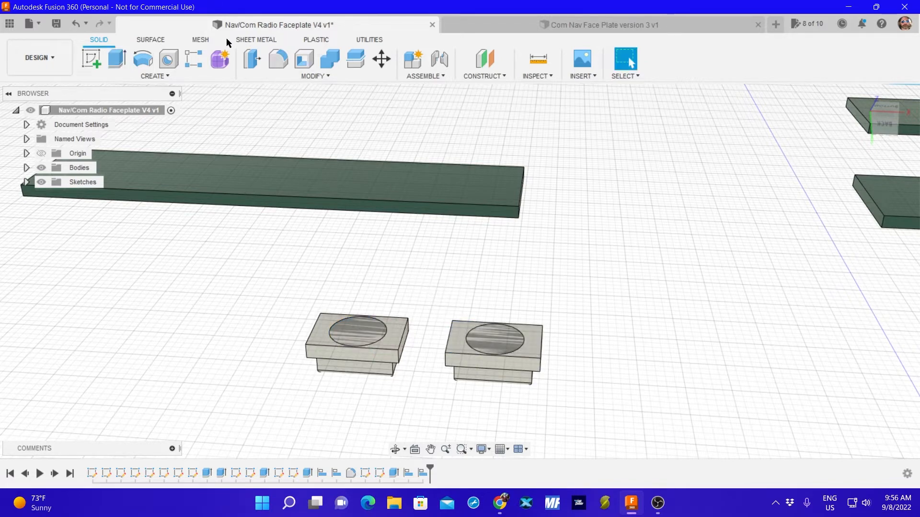
Cut a round recess into the underside of one 12 by 8 mm block by extruding its disc's circular face -1 mm.
shift+middle_drag(309, 282, 316, 316)
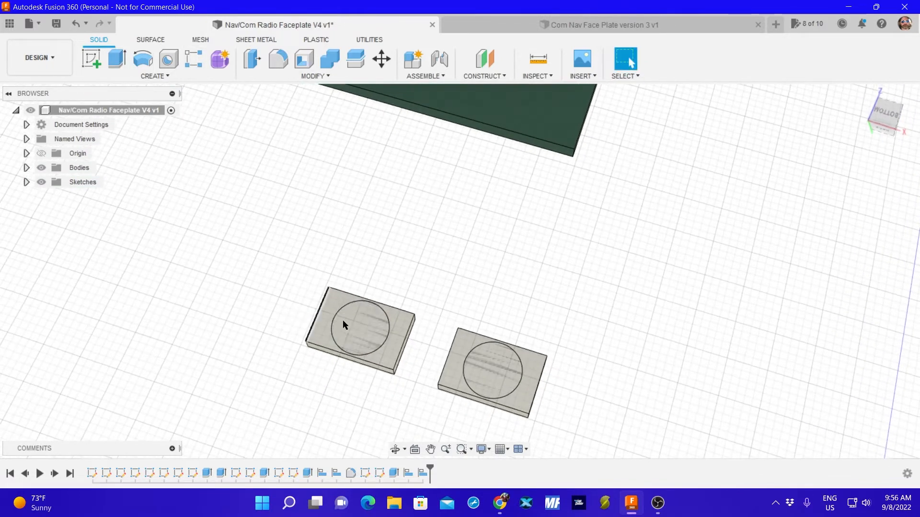
click(492, 372)
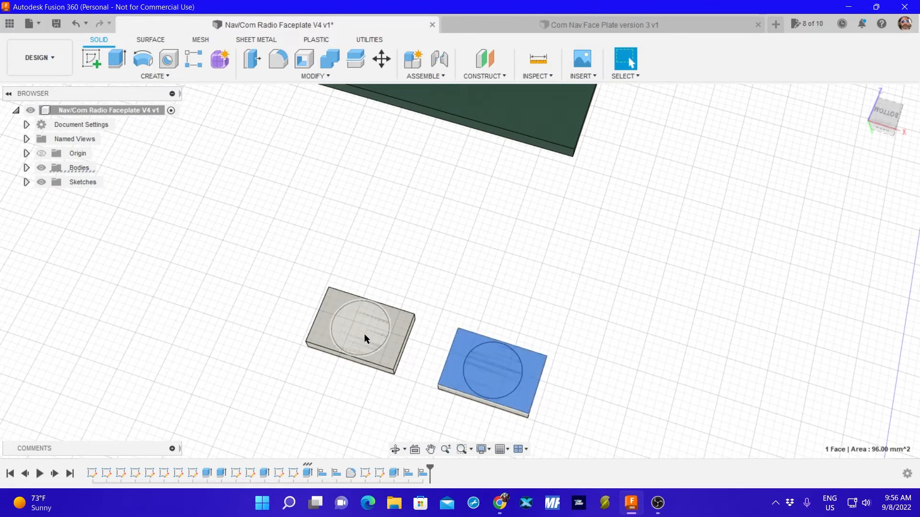
click(365, 333)
click(485, 365)
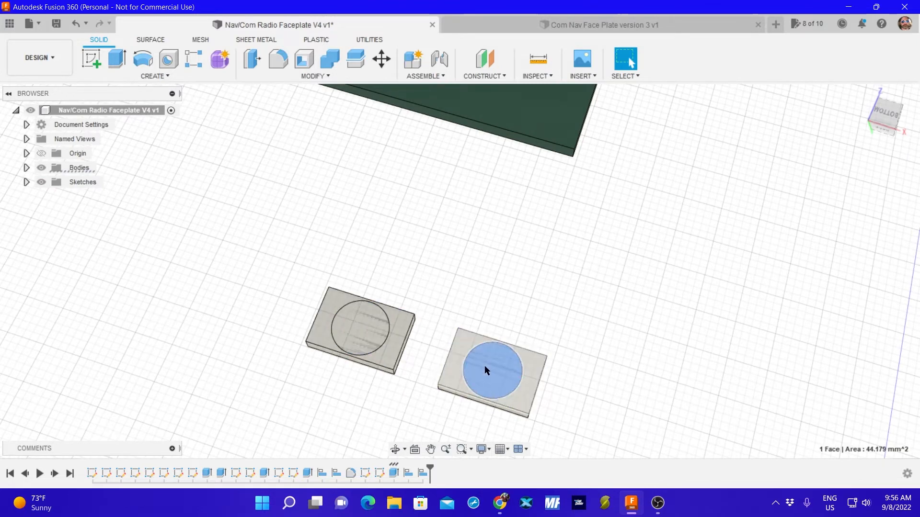
click(115, 58)
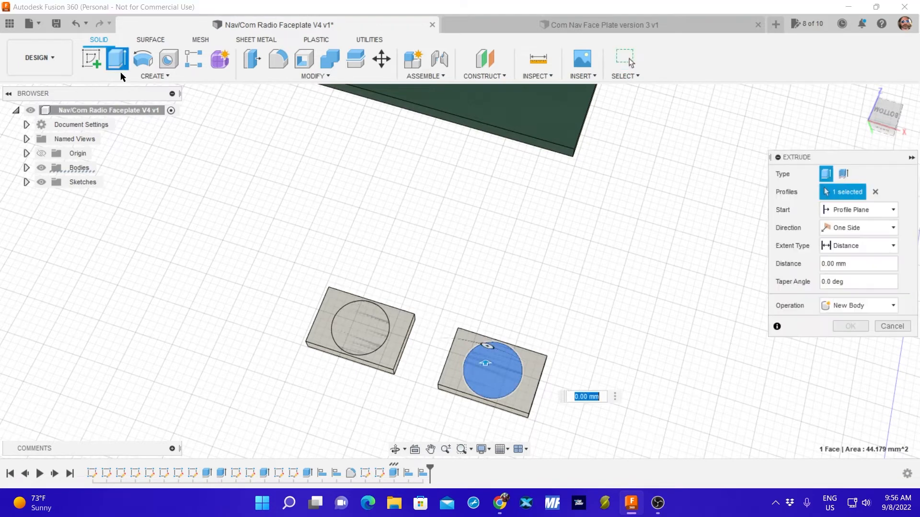
text(-1)
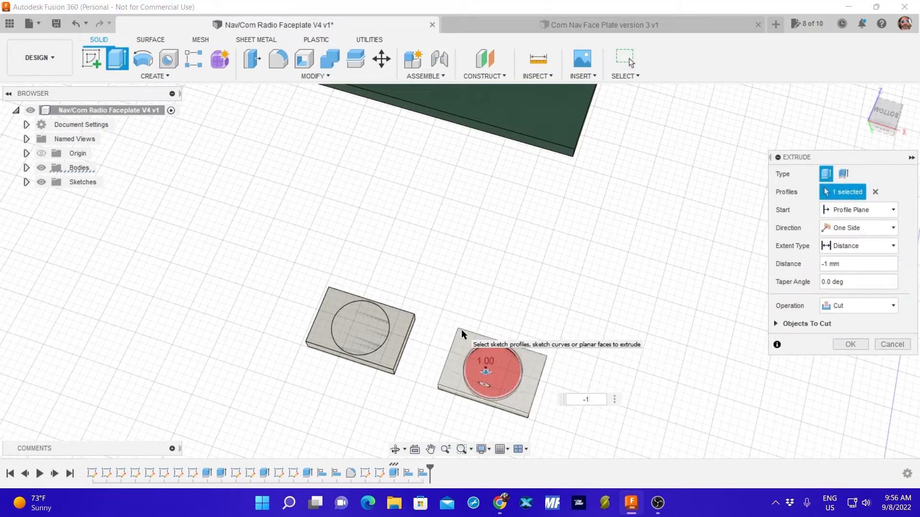
shift+middle_drag(559, 322, 580, 258)
key(Return)
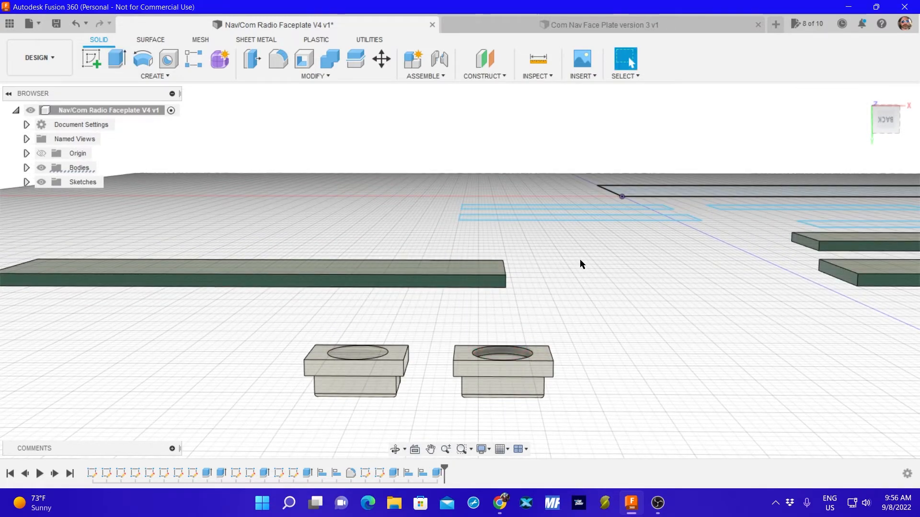
Cut the matching round recess into the other 12 by 8 mm block's underside by extruding its circular face -1 mm.
click(349, 353)
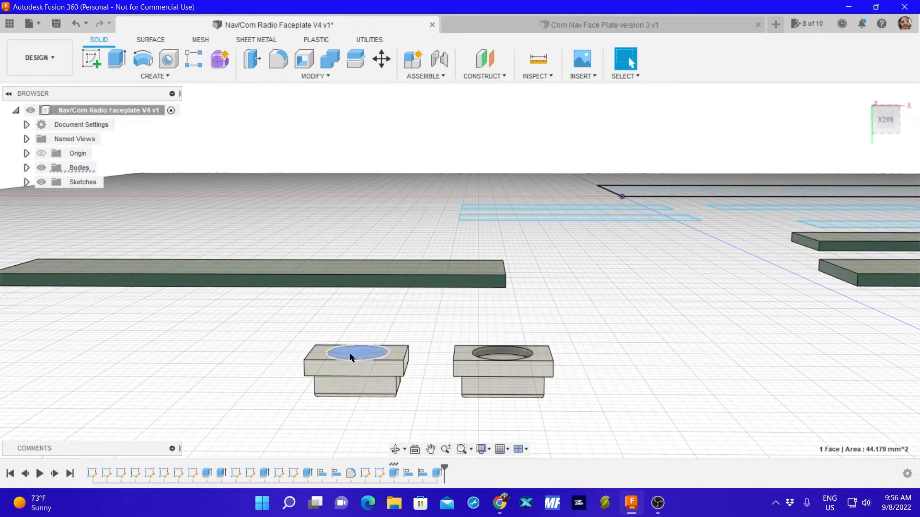
click(116, 59)
key(BackSpace)
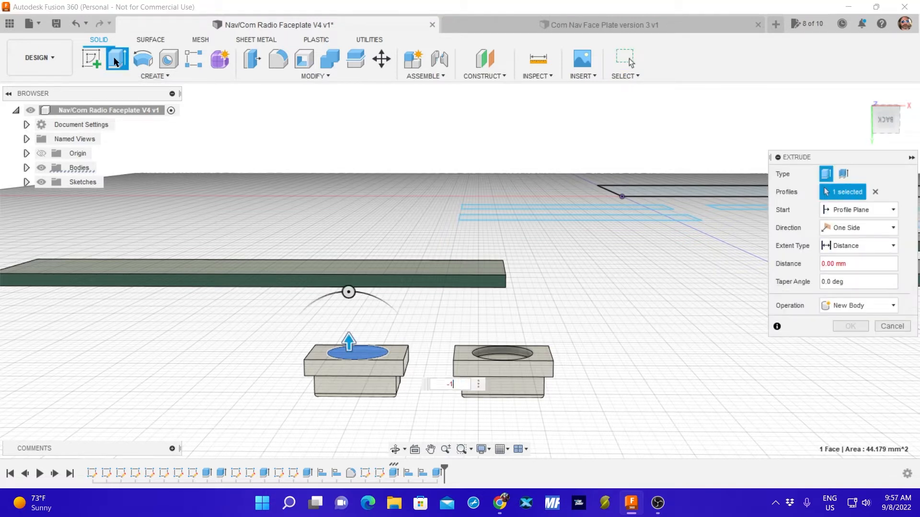
text(-1)
key(Return)
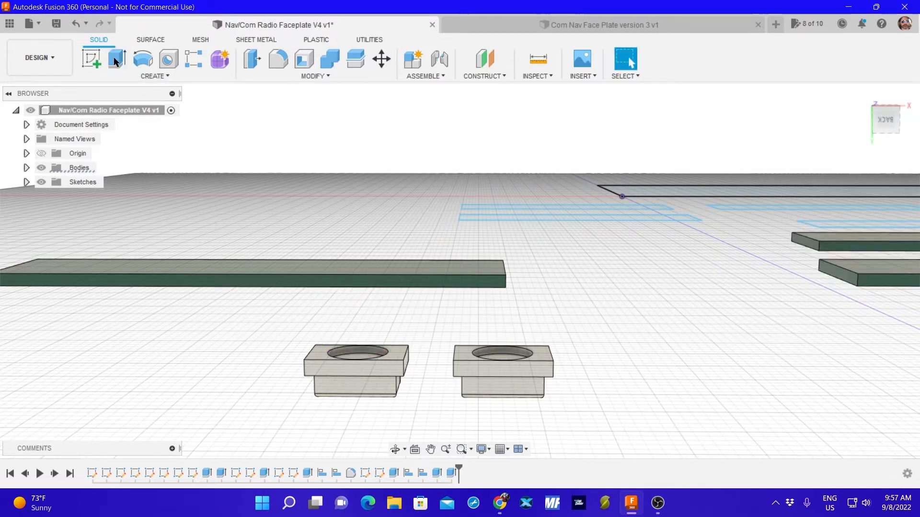
shift+middle_drag(419, 353, 421, 417)
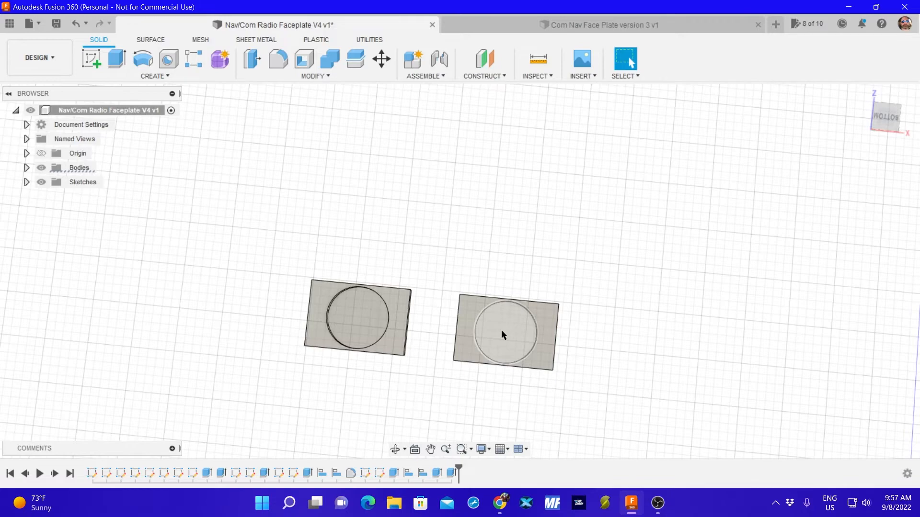
shift+middle_drag(579, 204, 564, 408)
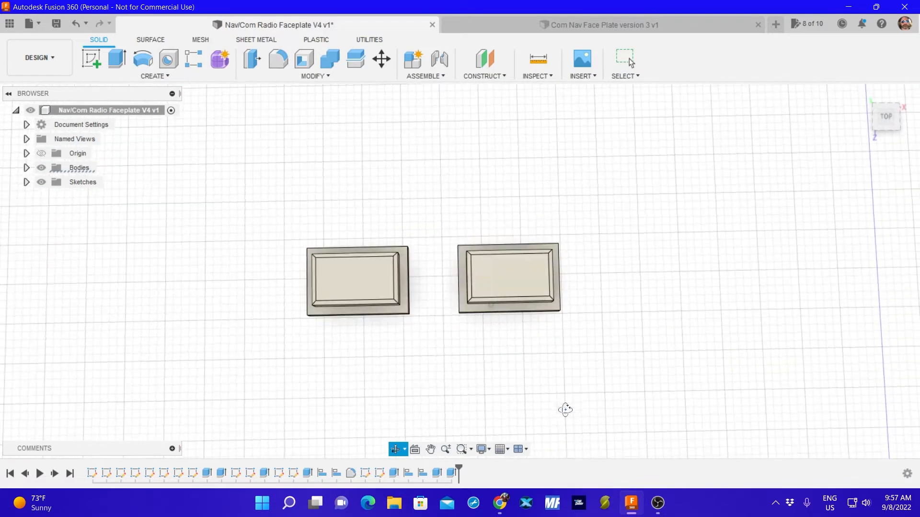
middle_drag(505, 376, 506, 205)
scroll(505, 206, up, 3)
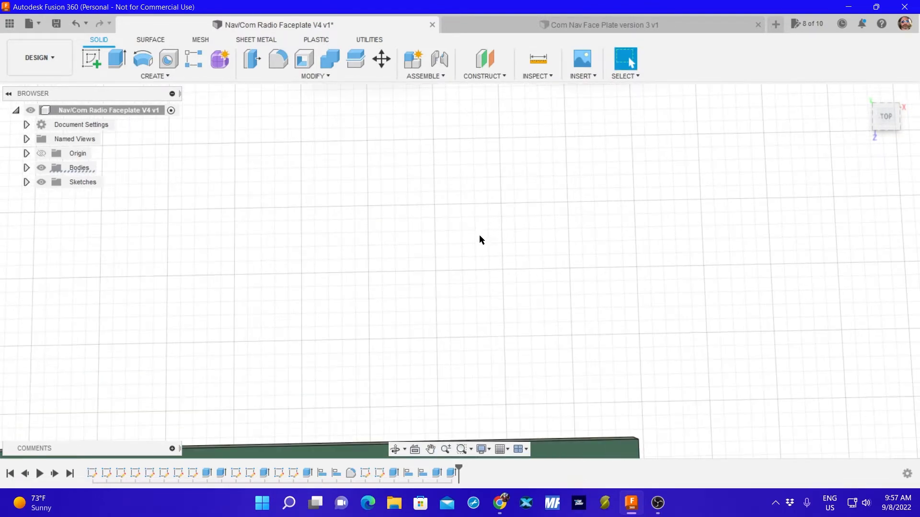
scroll(470, 241, down, 10)
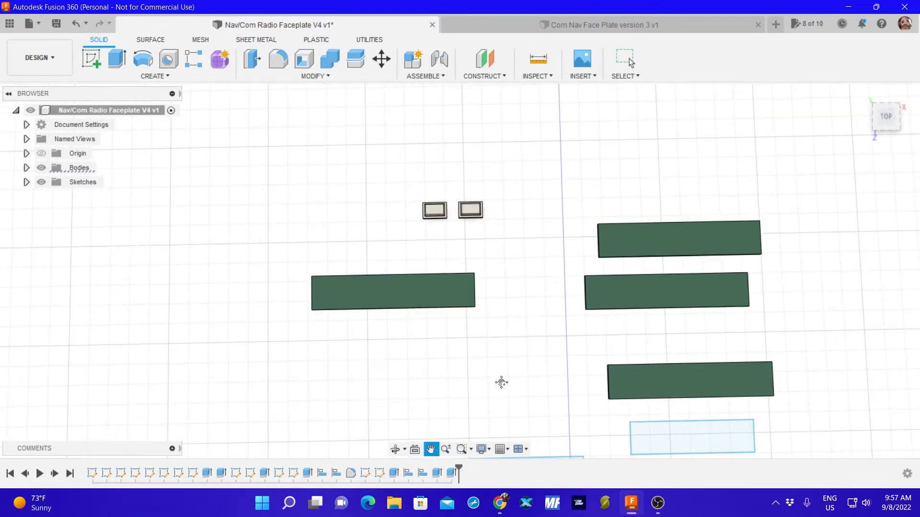
mouse_move(501, 382)
middle_down()
mouse_move(483, 314)
mouse_move(432, 282)
middle_up()
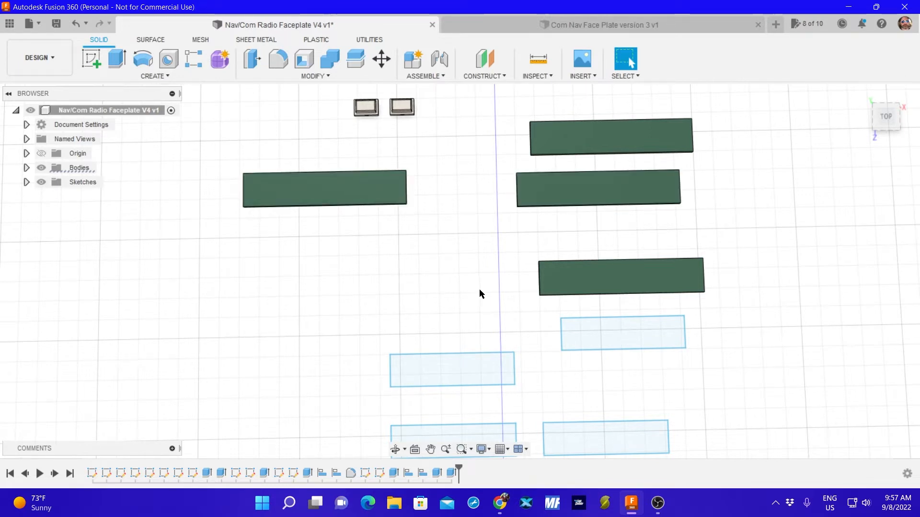
key(m)
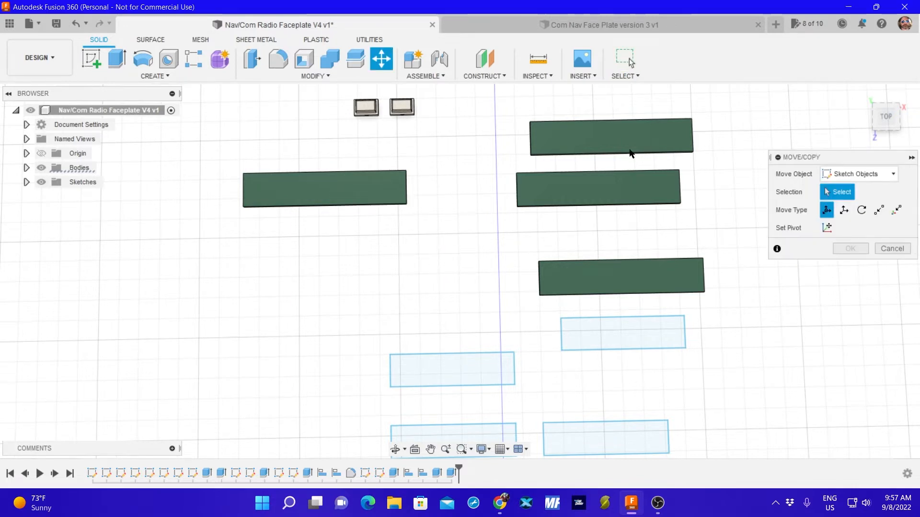
click(845, 174)
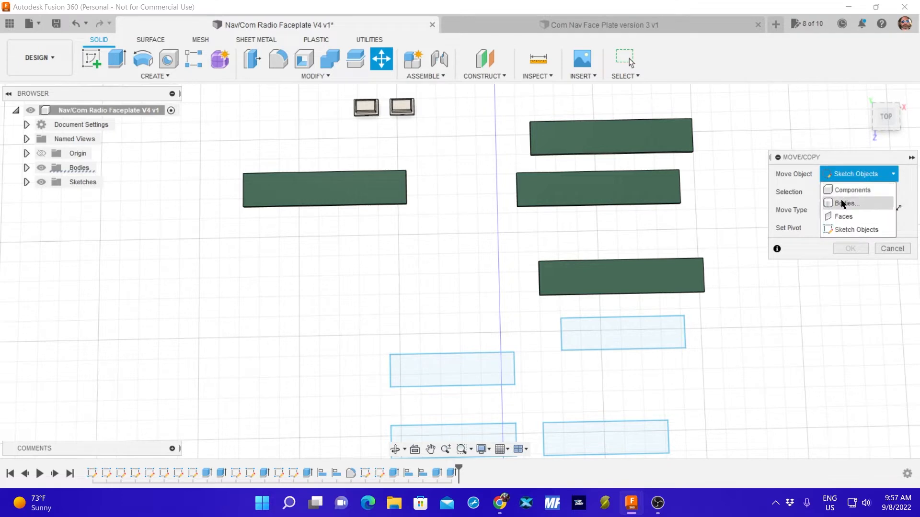
click(843, 203)
click(609, 138)
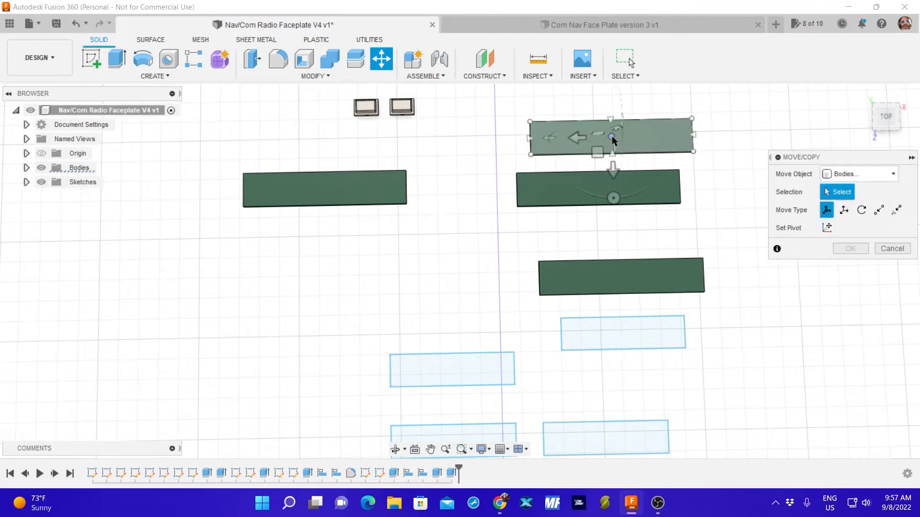
click(612, 138)
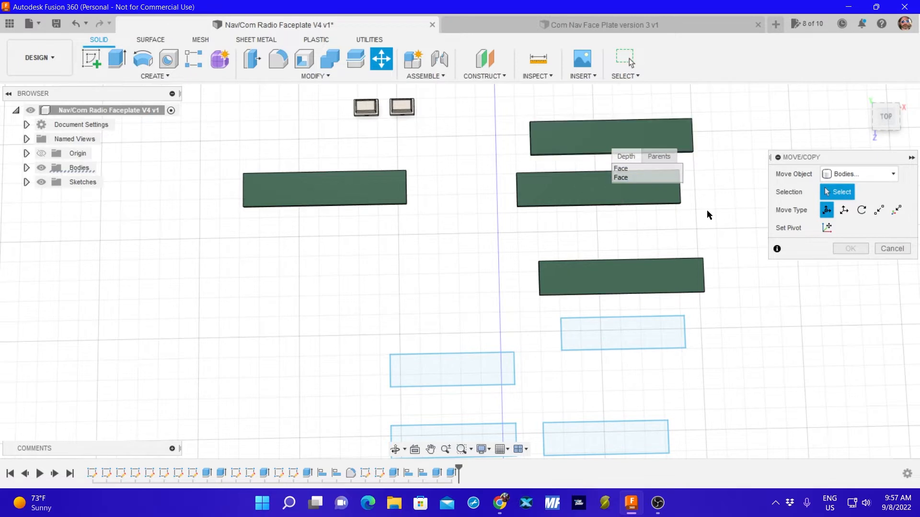
click(892, 248)
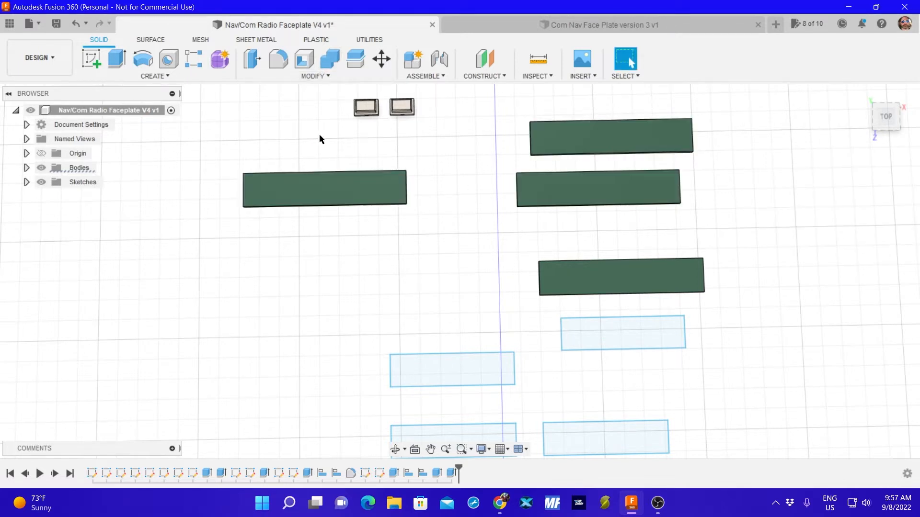
Align the right end face of the middle plate in the group of three to the left end face of the separate green plate.
click(314, 76)
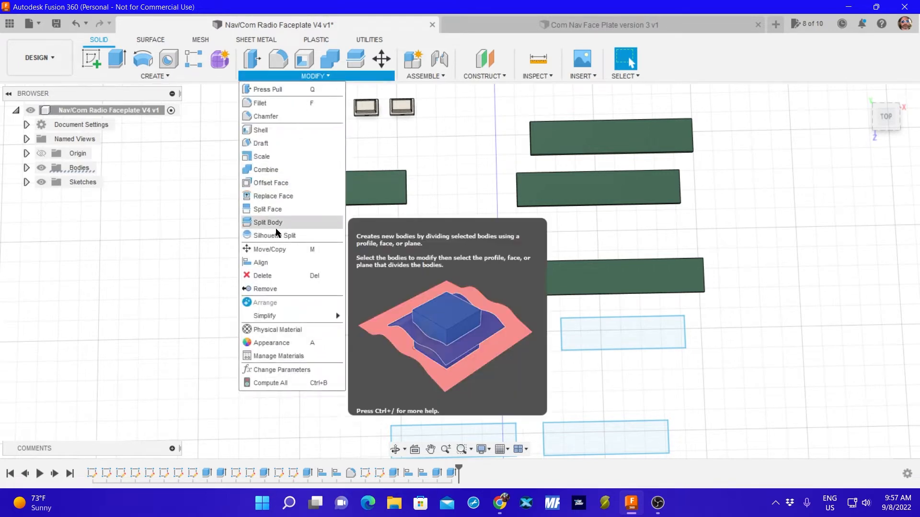
click(276, 263)
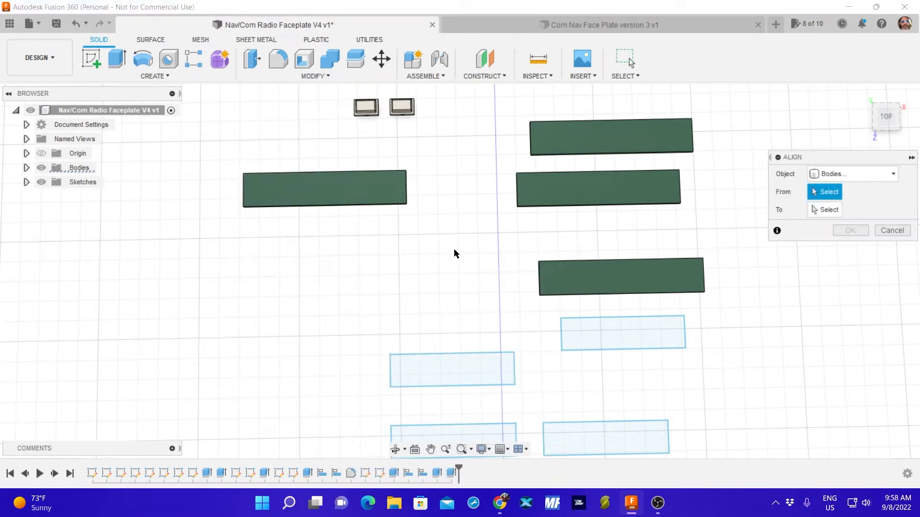
shift+middle_drag(448, 241, 403, 179)
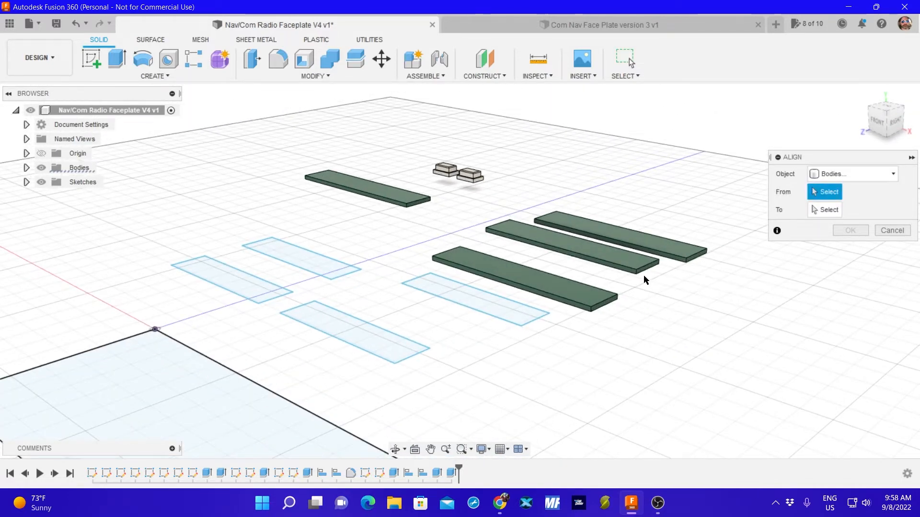
scroll(647, 278, up, 5)
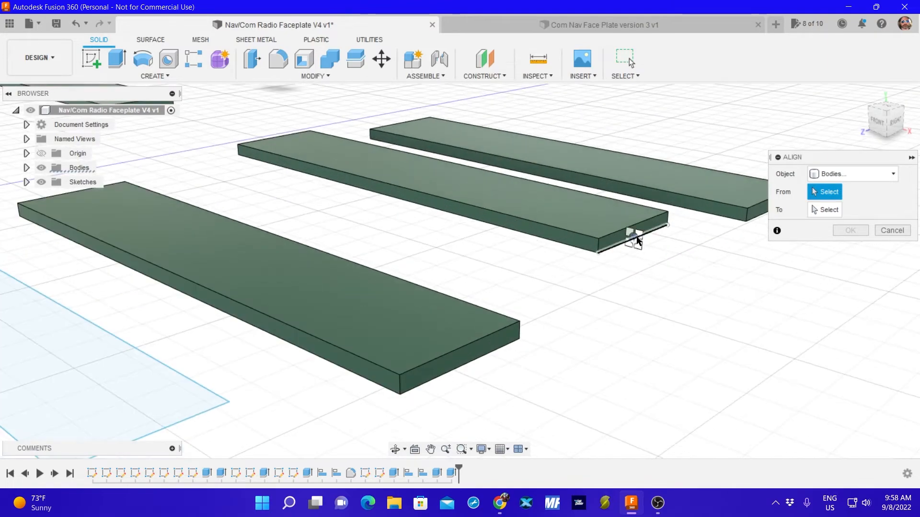
click(637, 240)
middle_drag(399, 222, 761, 405)
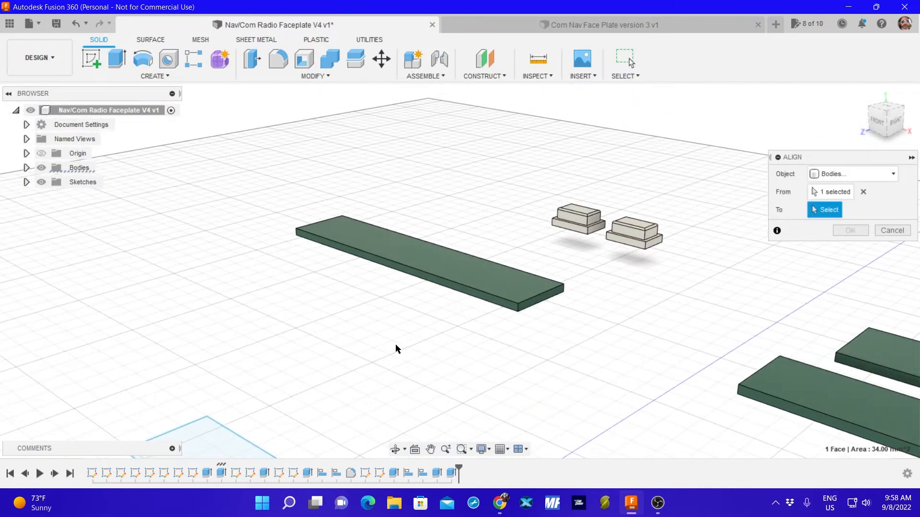
shift+middle_drag(395, 344, 468, 329)
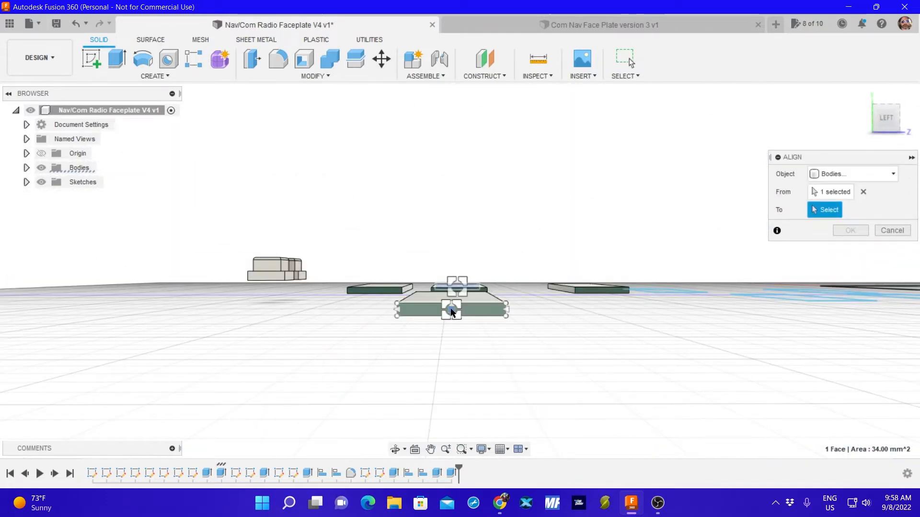
click(452, 312)
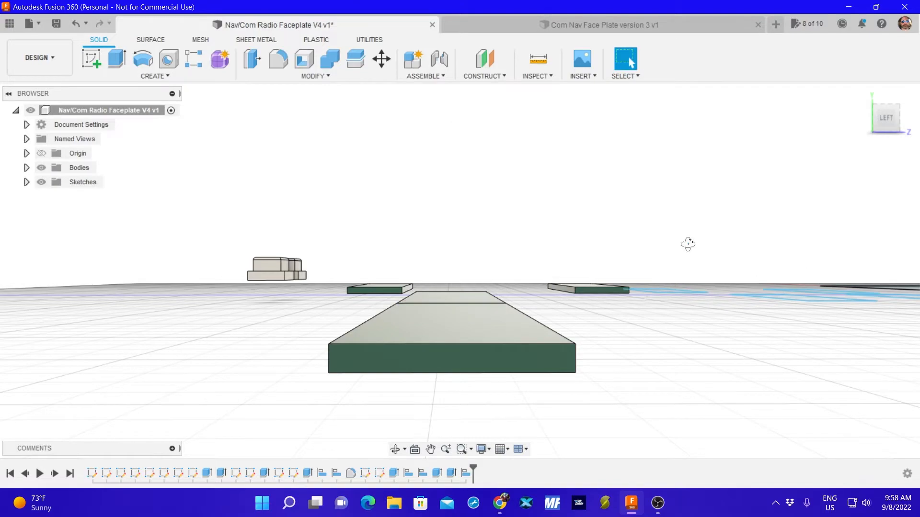
shift+middle_drag(687, 242, 605, 263)
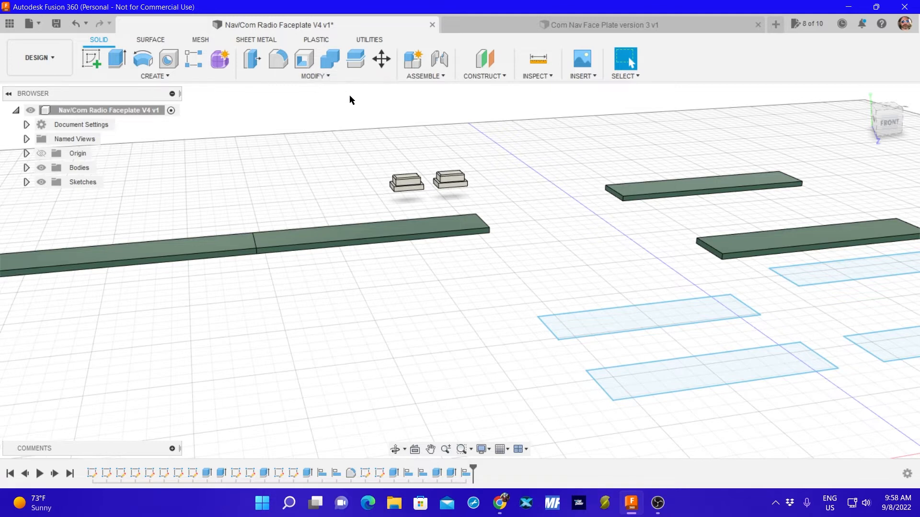
Align the right end face of the plate nearest the sketched rectangles to the left end face of the remaining single green plate.
key(a)
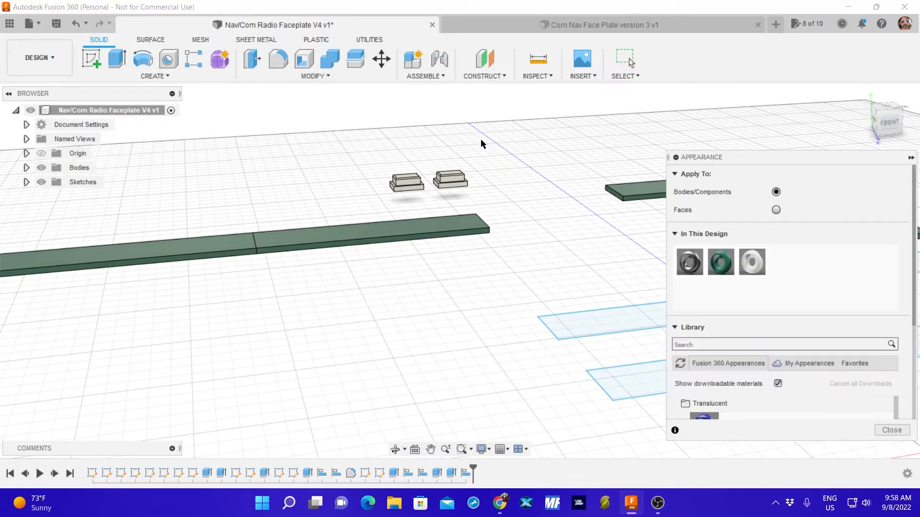
click(891, 430)
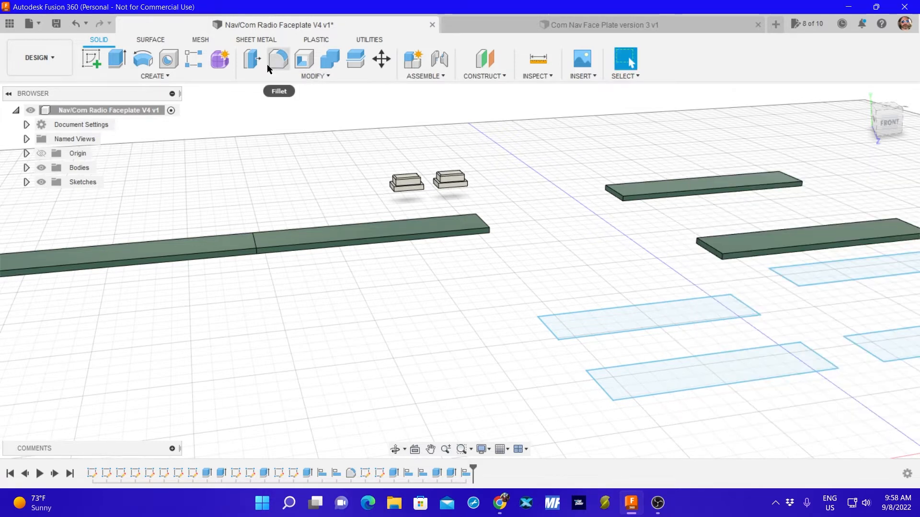
click(307, 76)
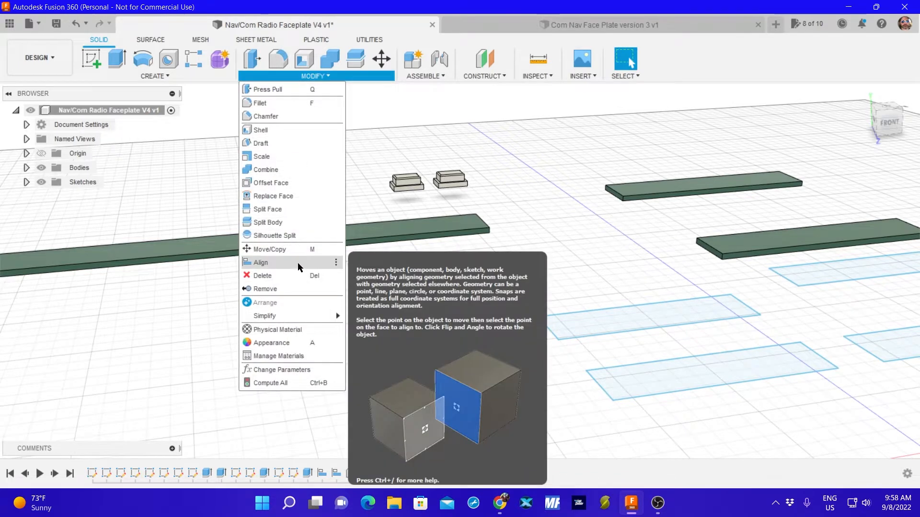
click(297, 262)
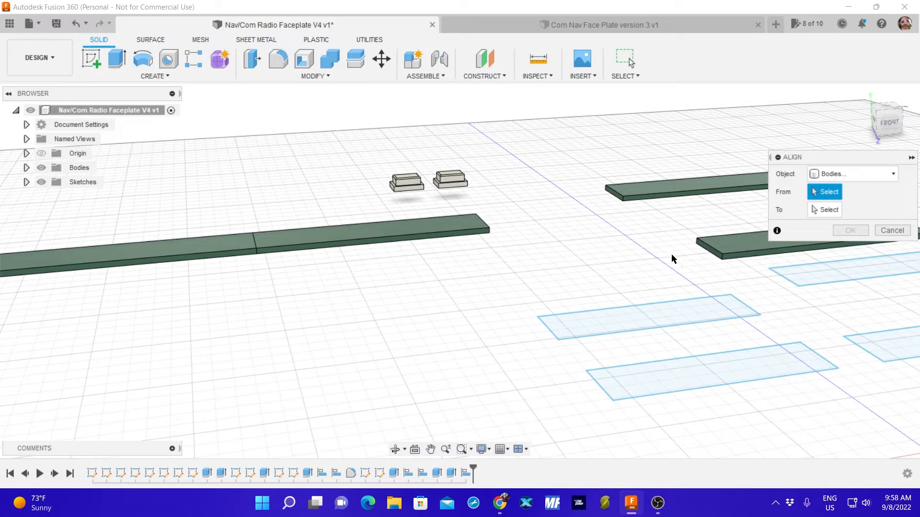
middle_drag(686, 251, 378, 264)
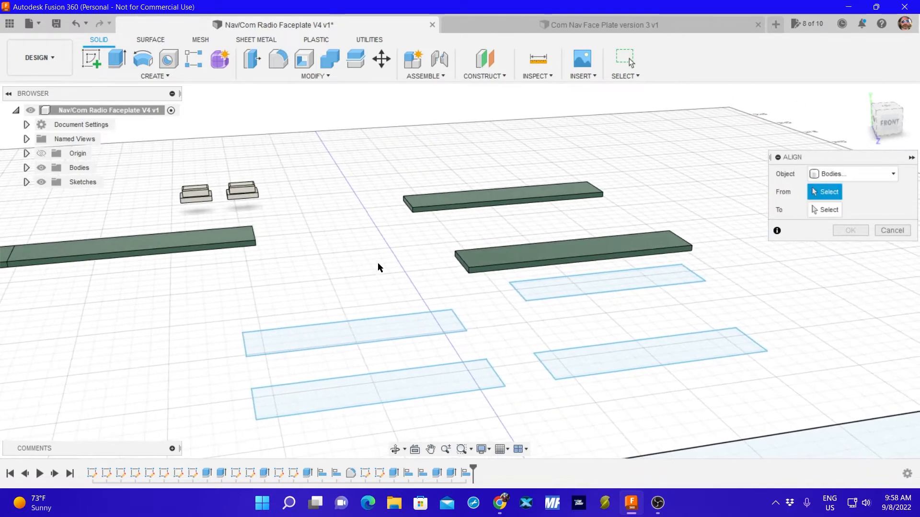
middle_drag(686, 220, 347, 271)
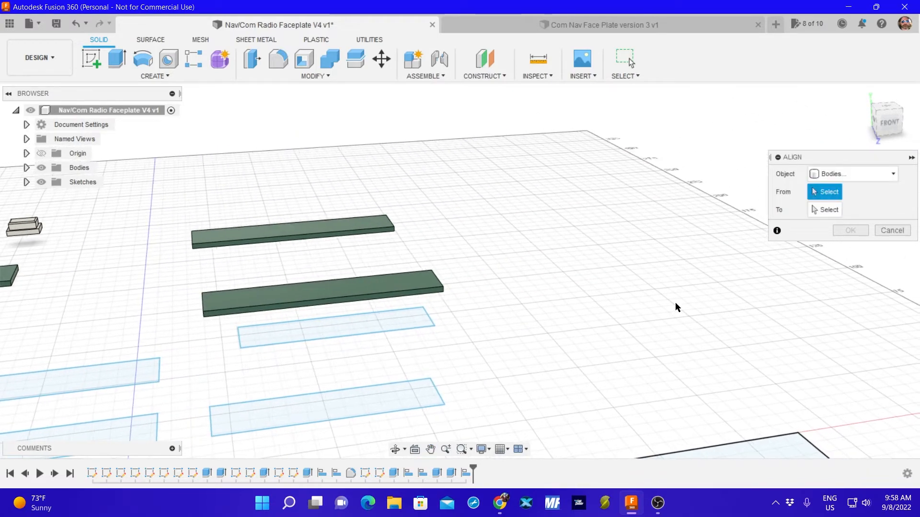
shift+middle_drag(694, 315, 604, 302)
mouse_move(797, 335)
shift+middle_down()
mouse_move(441, 285)
mouse_move(584, 313)
shift+middle_up()
scroll(580, 309, up, 5)
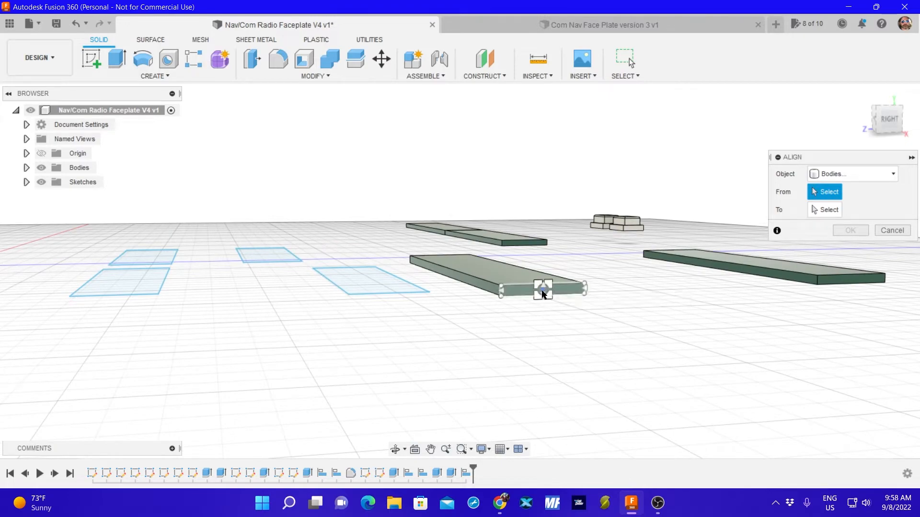
click(543, 294)
shift+middle_drag(506, 353, 661, 353)
middle_drag(400, 388, 482, 320)
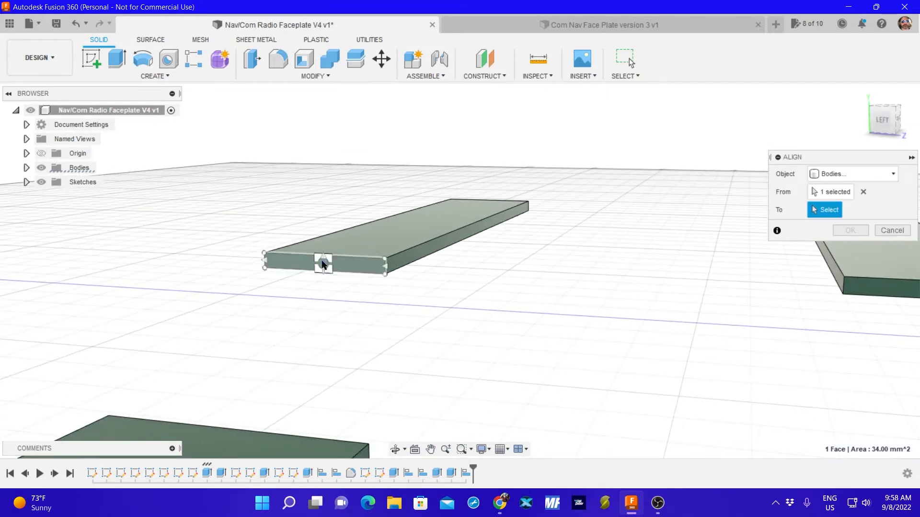
click(324, 262)
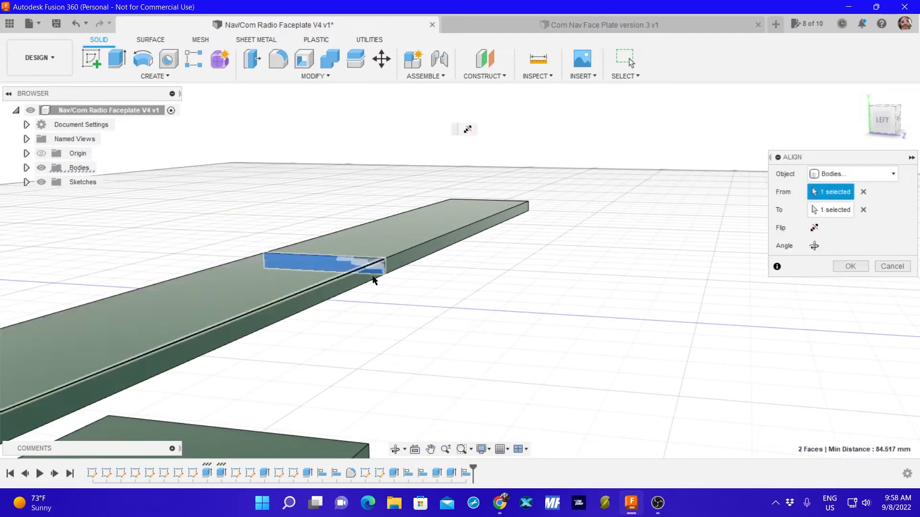
click(850, 264)
Examine the two end-to-end plate pairs in relation to the buttons and the sketched rectangles.
shift+middle_drag(624, 197, 540, 282)
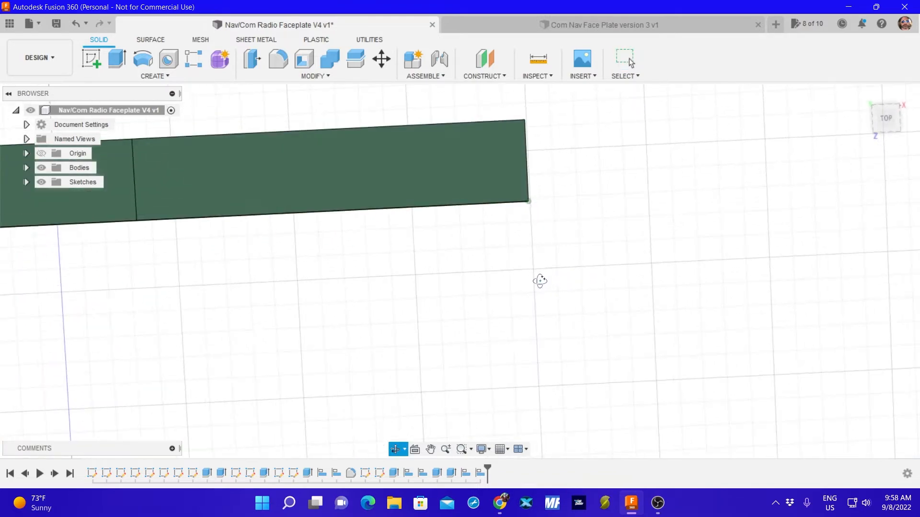
middle_drag(404, 248, 556, 257)
scroll(665, 268, up, 1)
scroll(519, 272, down, 7)
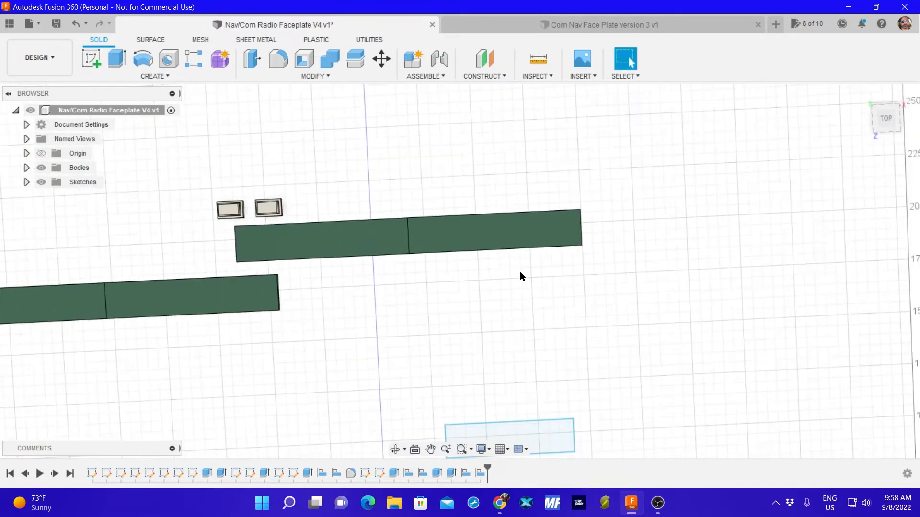
scroll(520, 271, down, 1)
middle_drag(354, 281, 583, 243)
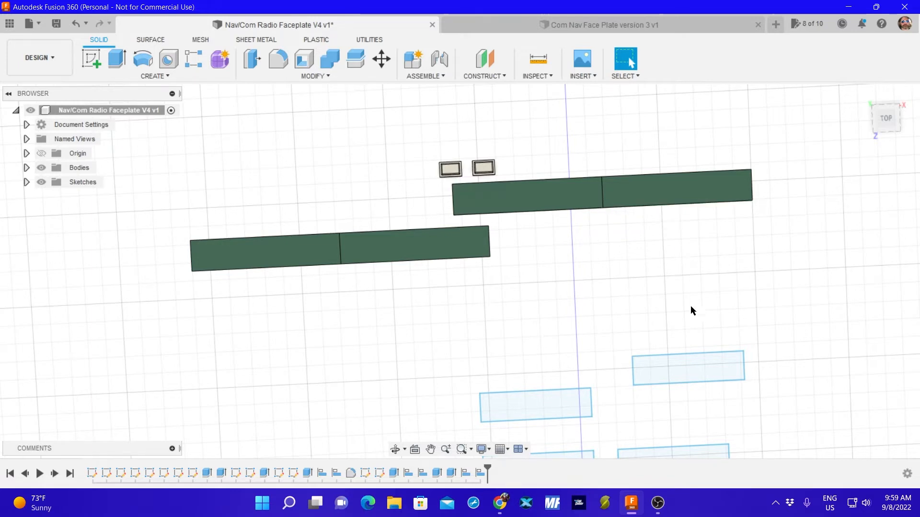
shift+middle_drag(677, 409, 666, 317)
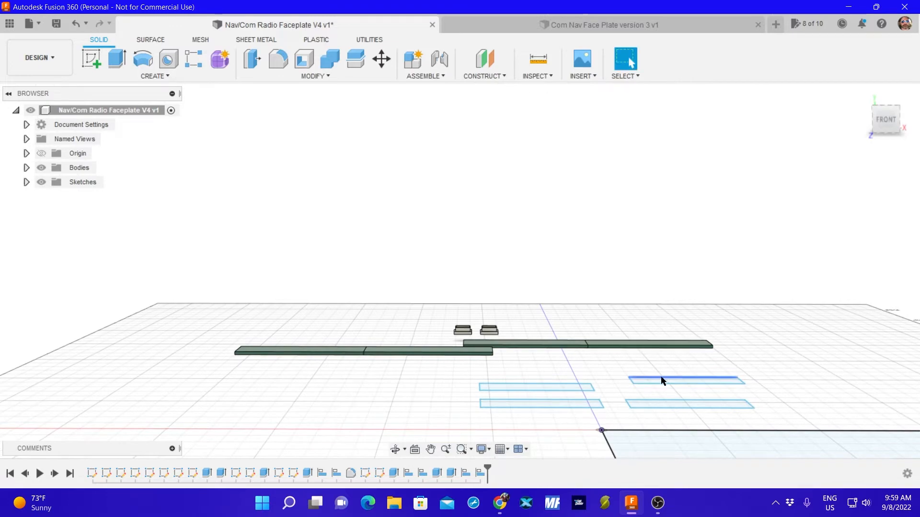
mouse_move(619, 361)
shift+middle_down()
mouse_move(608, 394)
mouse_move(622, 365)
shift+middle_up()
scroll(622, 360, up, 6)
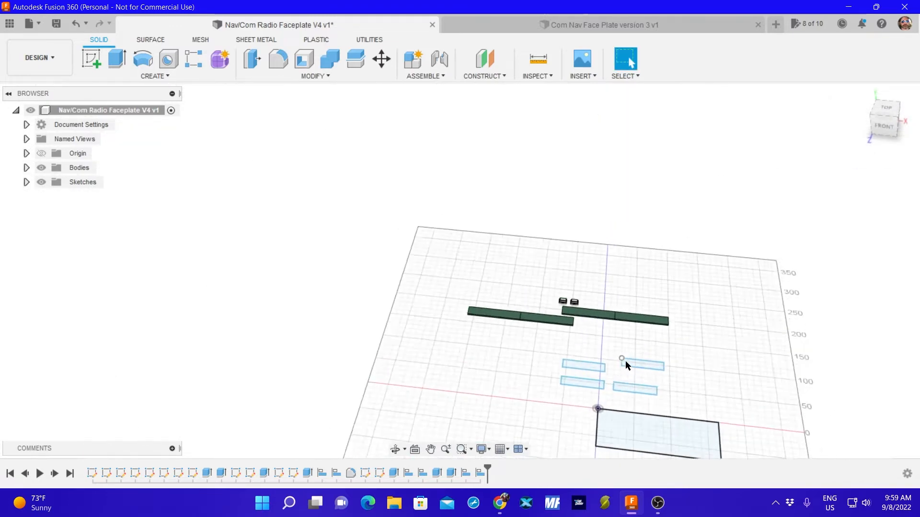
middle_drag(604, 394, 628, 248)
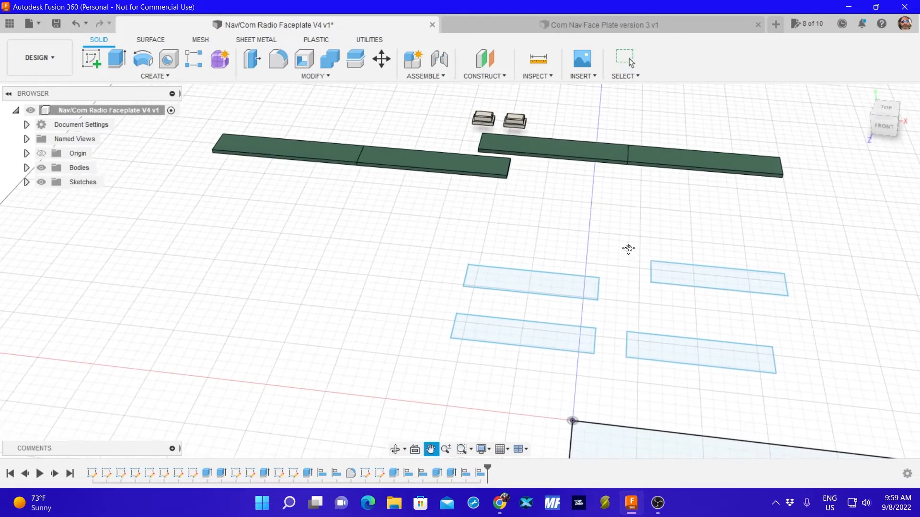
click(709, 271)
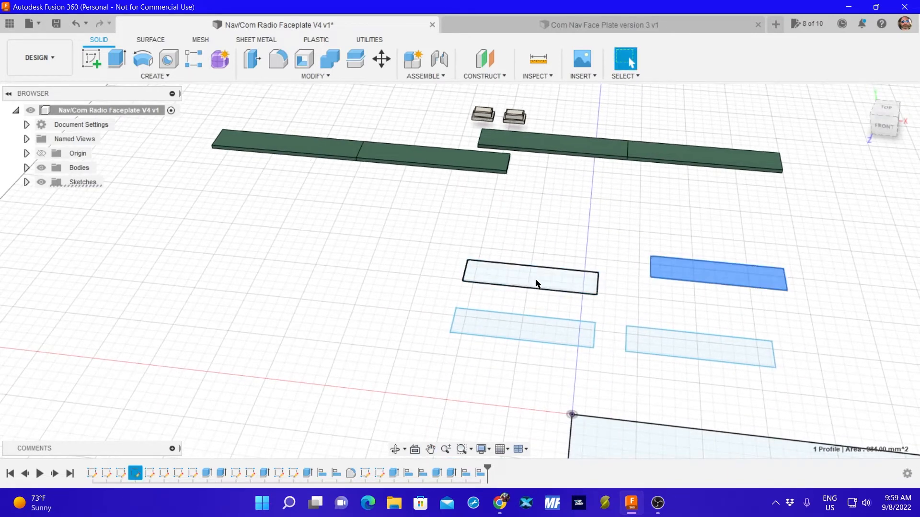
click(659, 214)
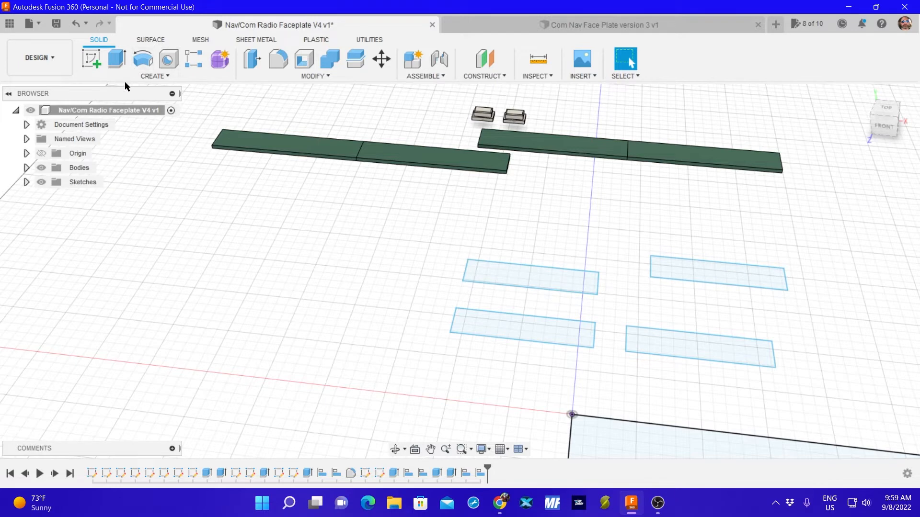
click(116, 60)
click(534, 271)
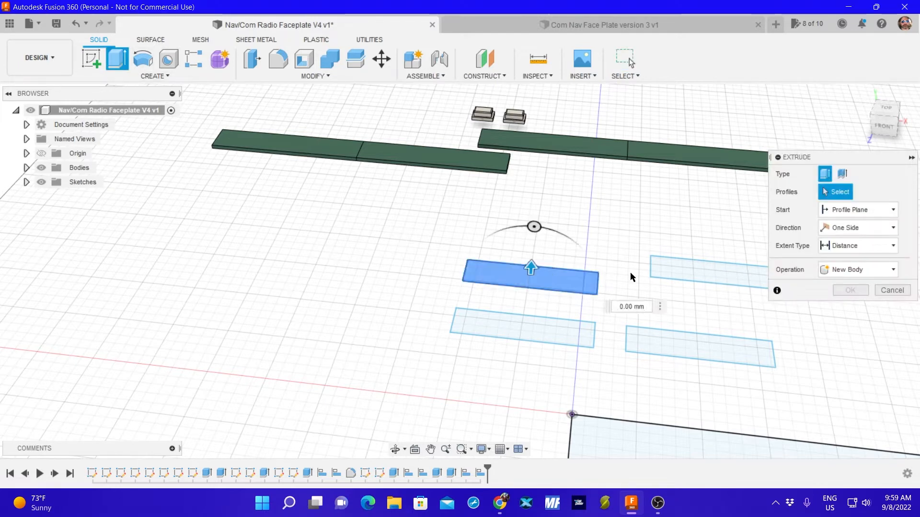
click(707, 270)
click(651, 338)
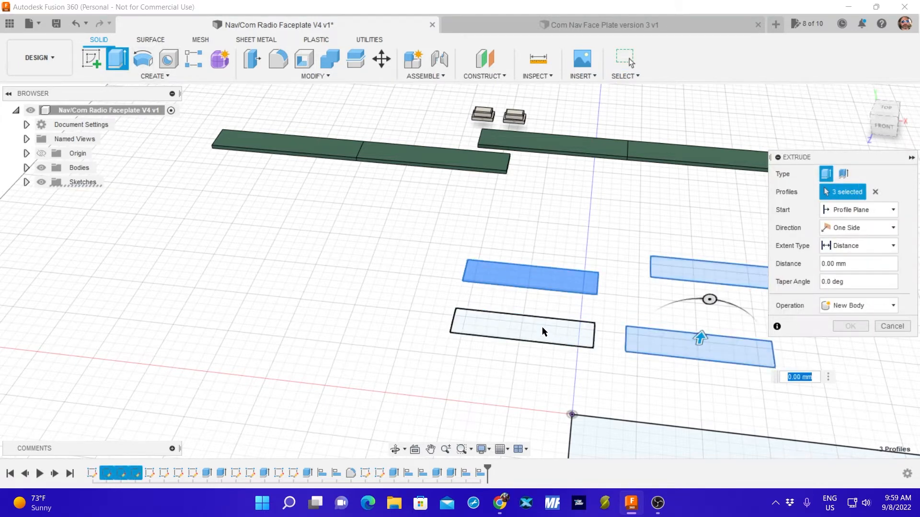
click(542, 327)
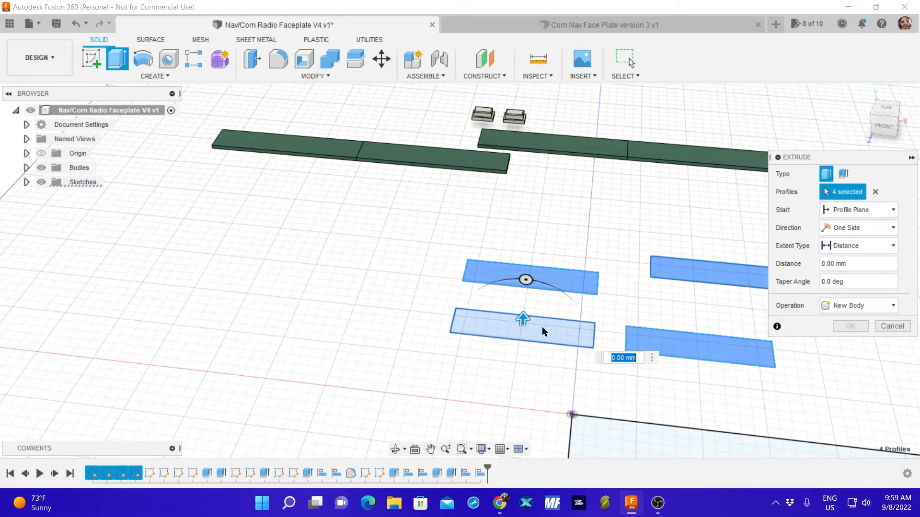
click(892, 326)
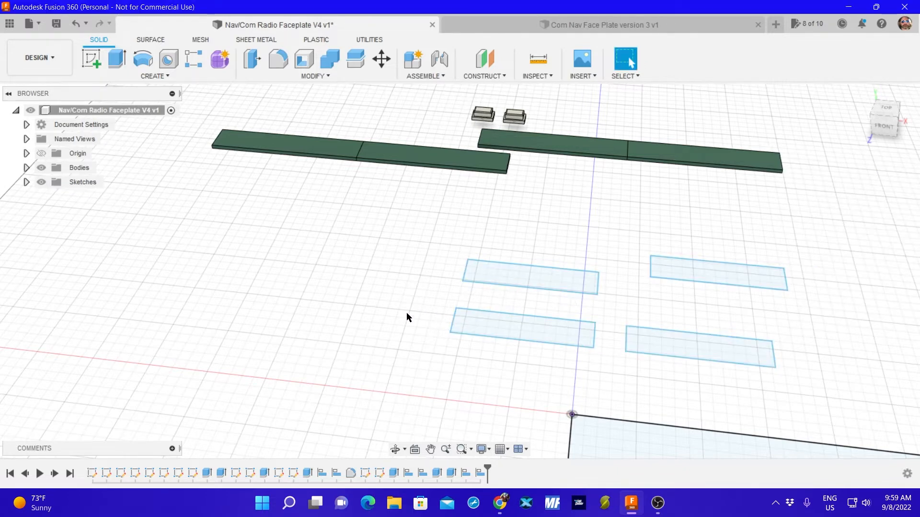
Move both bodies of the plate pair nearest the two buttons into the upper part of the large faceplate rectangle.
shift+middle_drag(401, 317, 405, 361)
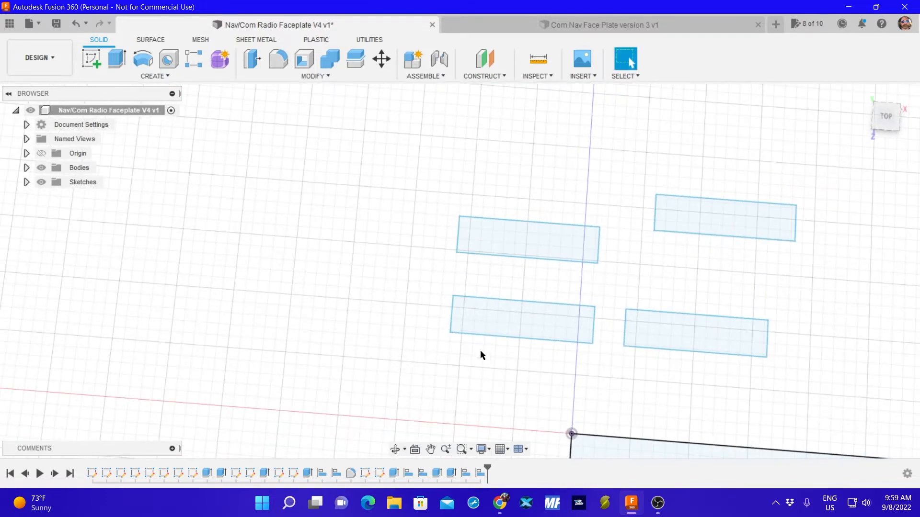
scroll(543, 325, up, 2)
scroll(542, 319, down, 5)
middle_drag(667, 334, 652, 282)
scroll(651, 282, down, 1)
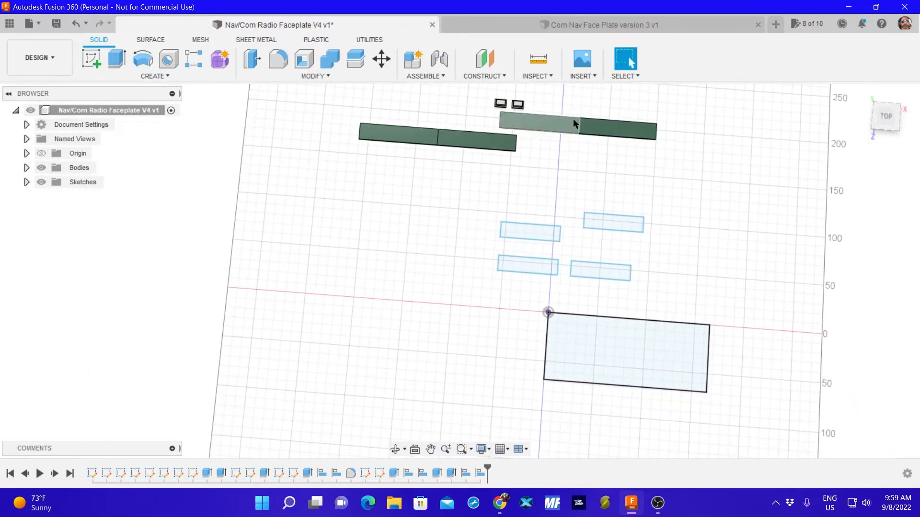
key(m)
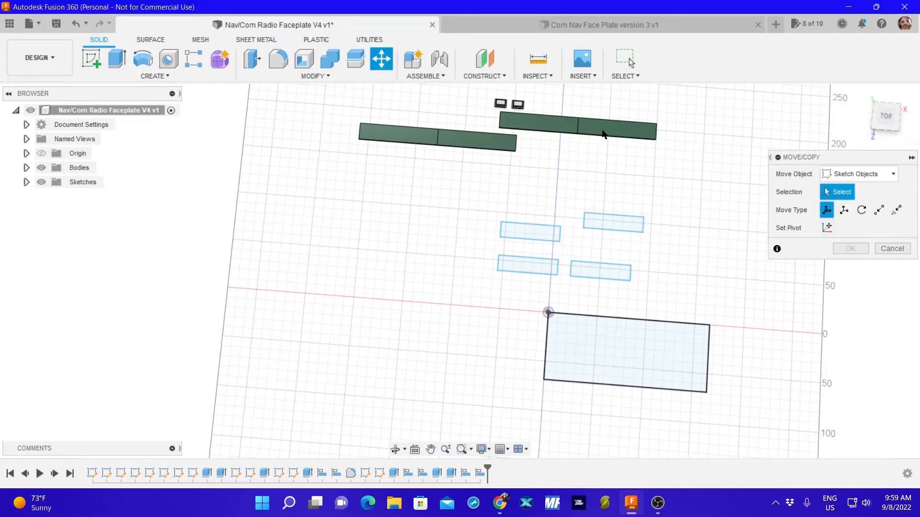
click(843, 174)
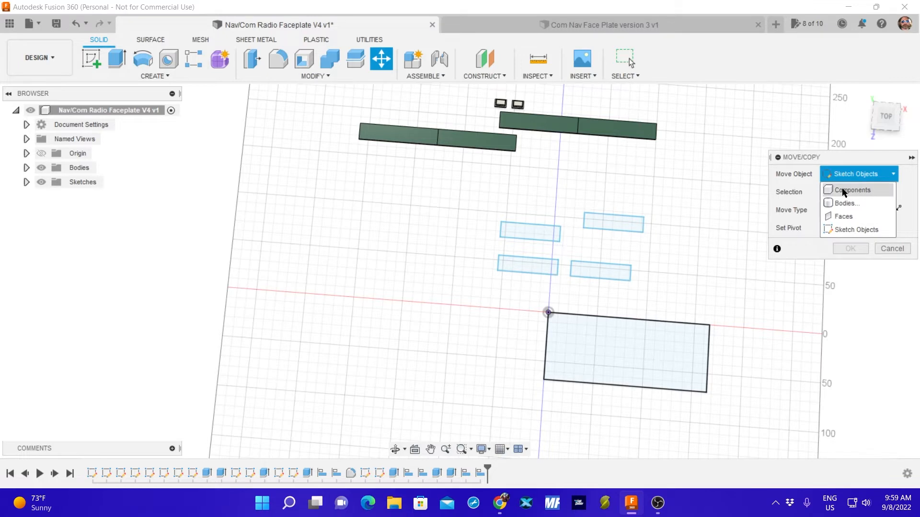
click(843, 191)
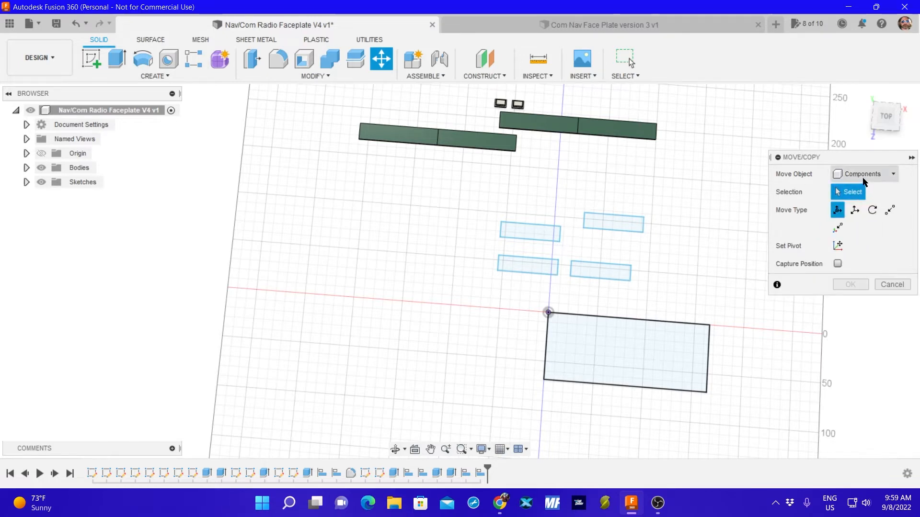
click(857, 174)
click(854, 201)
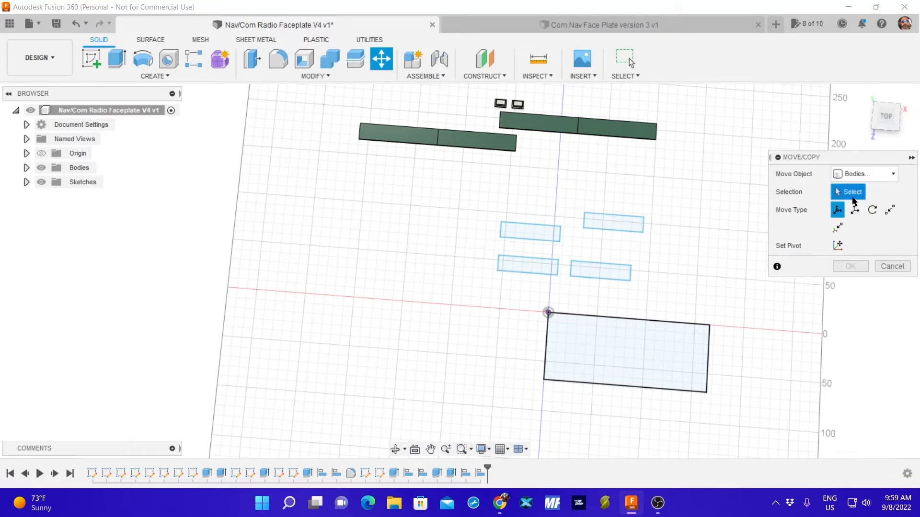
click(617, 132)
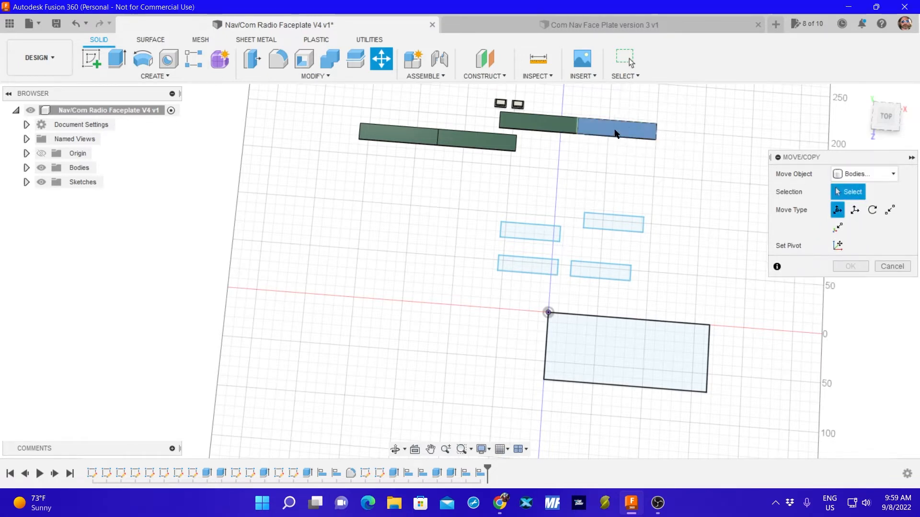
click(539, 126)
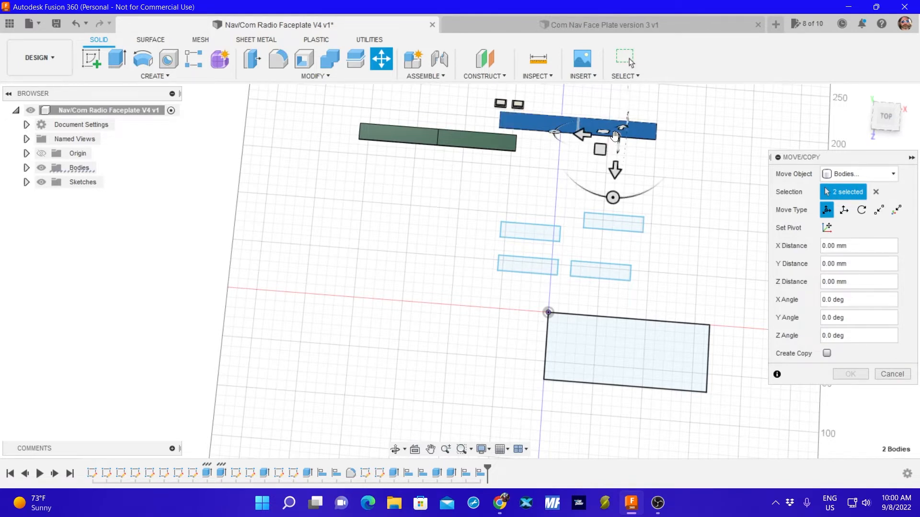
drag(615, 136, 670, 372)
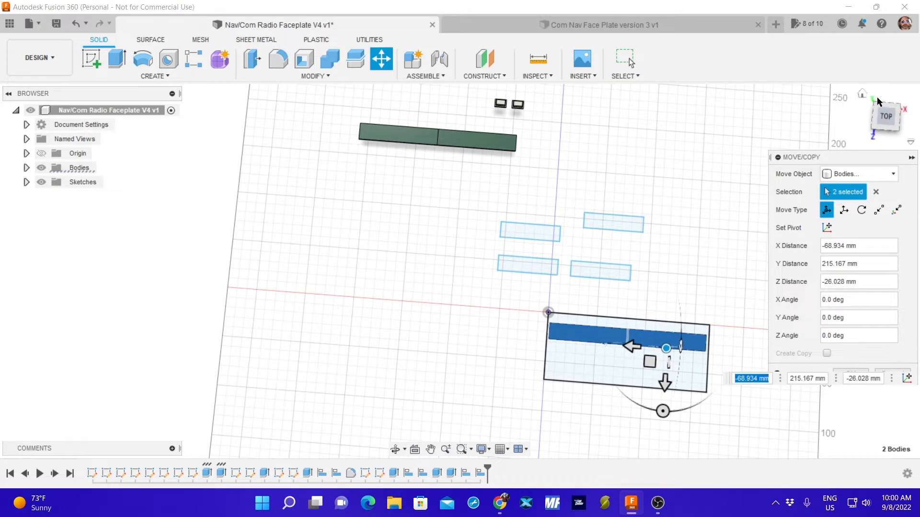
Viewed from the top, shift the plate pair sideways to an X distance of about -67.17 mm to centre it within the faceplate rectangle.
click(885, 115)
scroll(645, 263, up, 5)
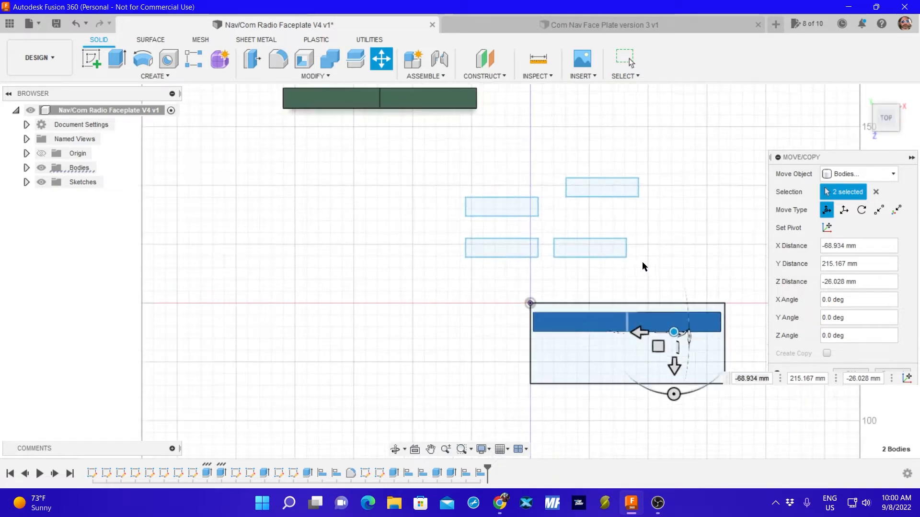
middle_drag(655, 296, 576, 204)
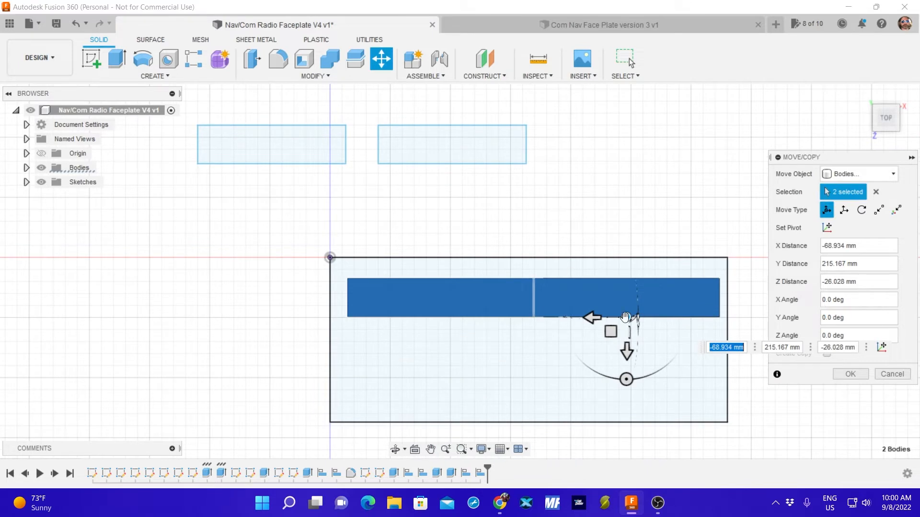
drag(626, 317, 618, 319)
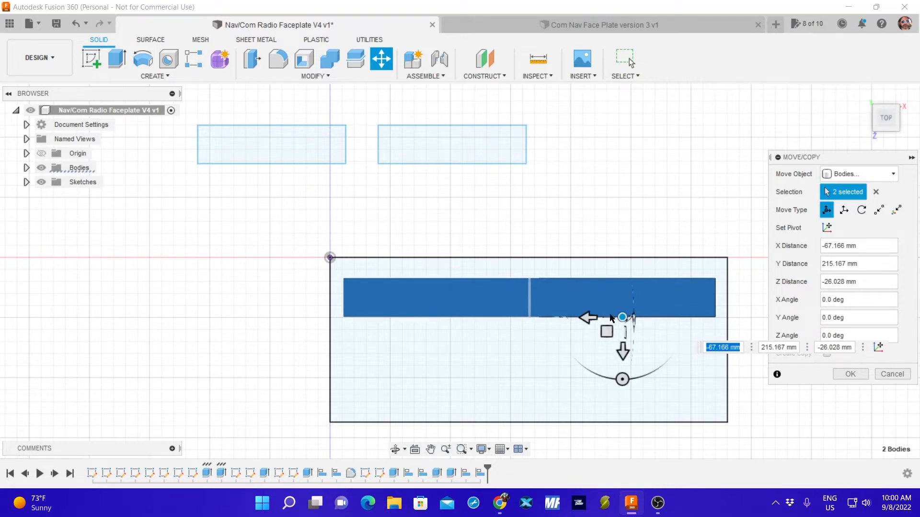
click(850, 374)
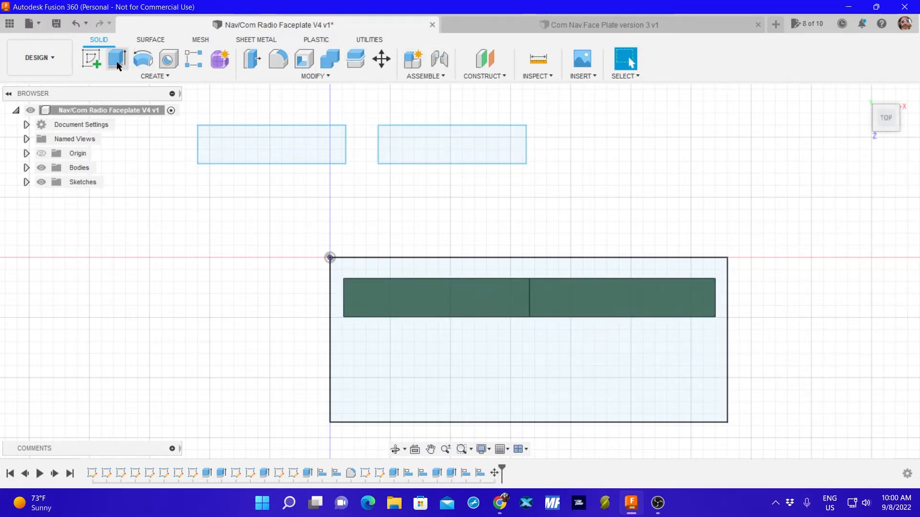
Sketch a 2 mm horizontal reference line on the faceplate rectangle's plane, outside its left edge, and finish the sketch.
click(90, 59)
click(445, 371)
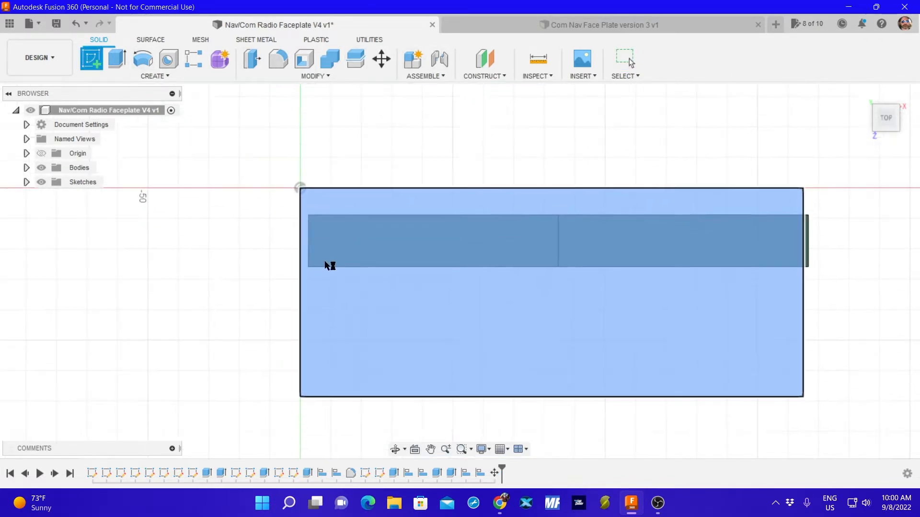
click(91, 59)
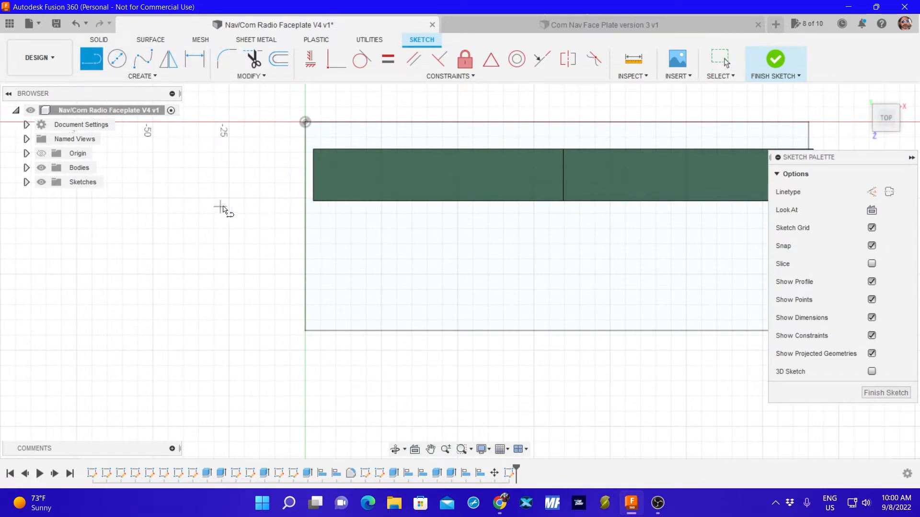
click(206, 185)
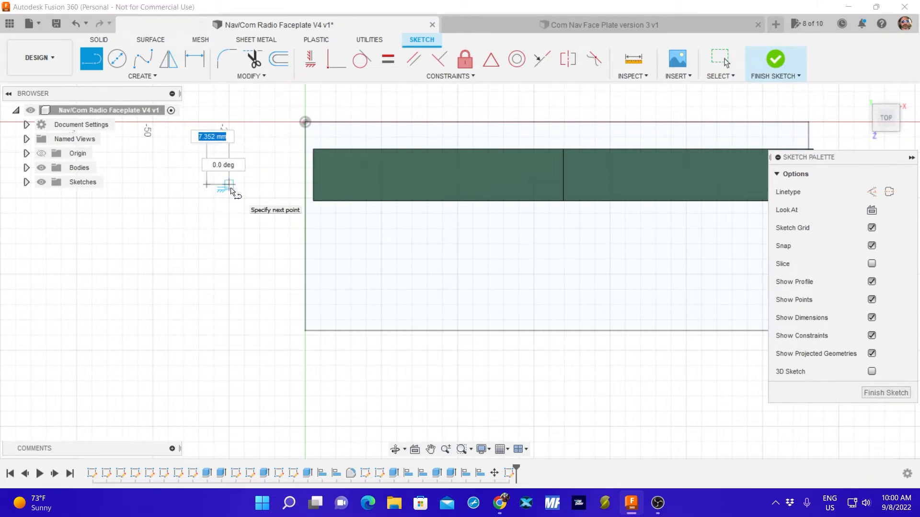
text(2)
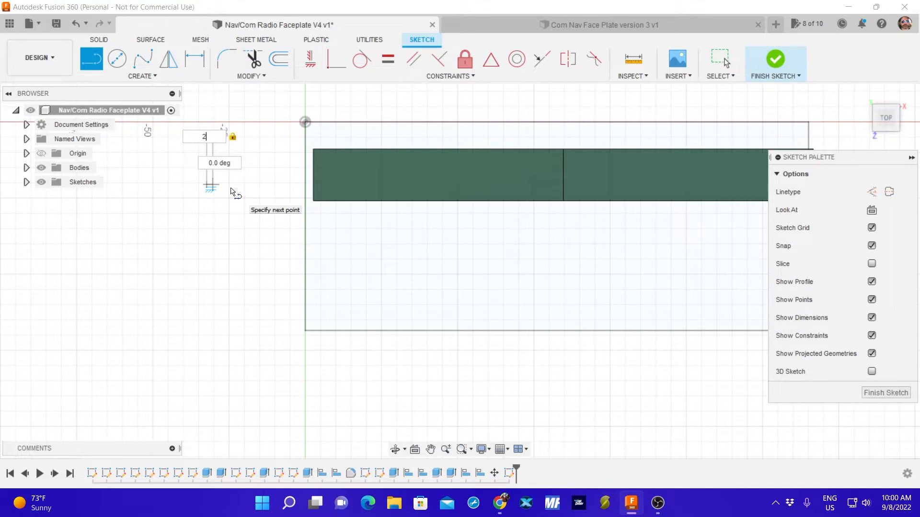
key(Return)
key(Escape)
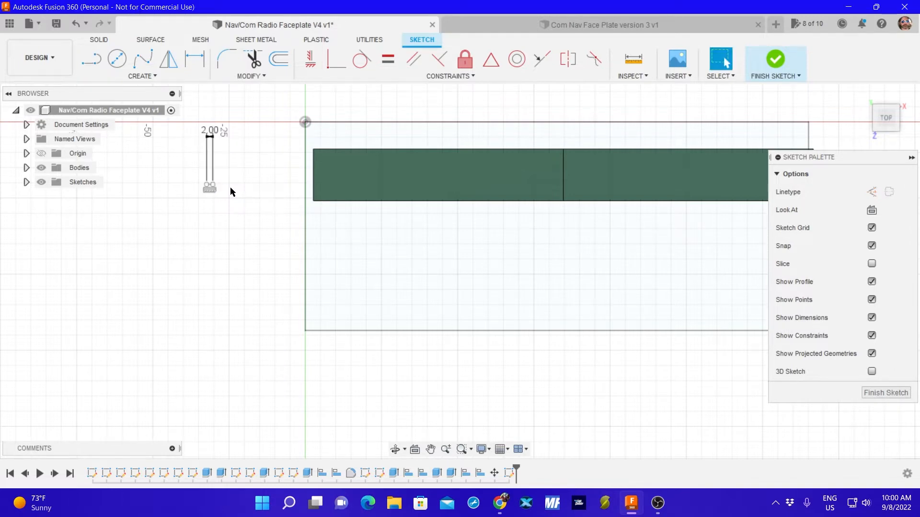
click(885, 393)
Try to measure the gap between the faceplate rectangle's left edge and the left end of the plate pair.
scroll(258, 314, up, 5)
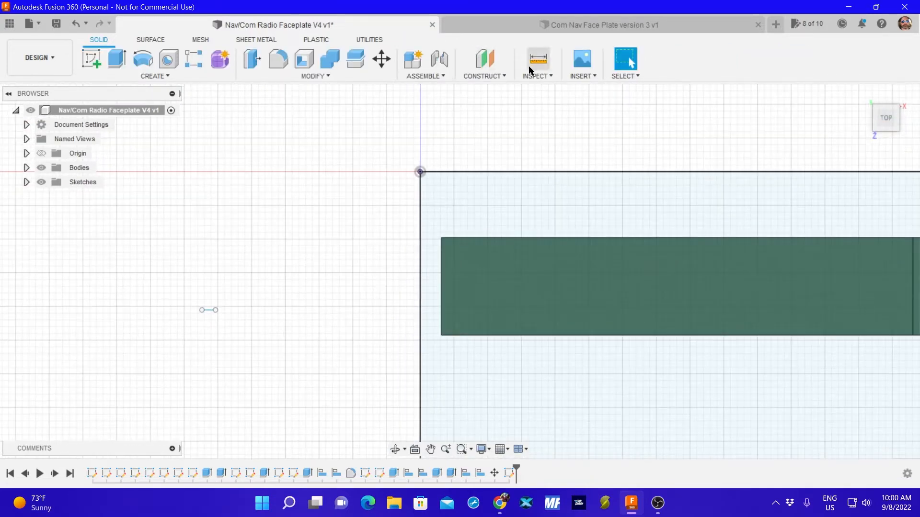
click(536, 75)
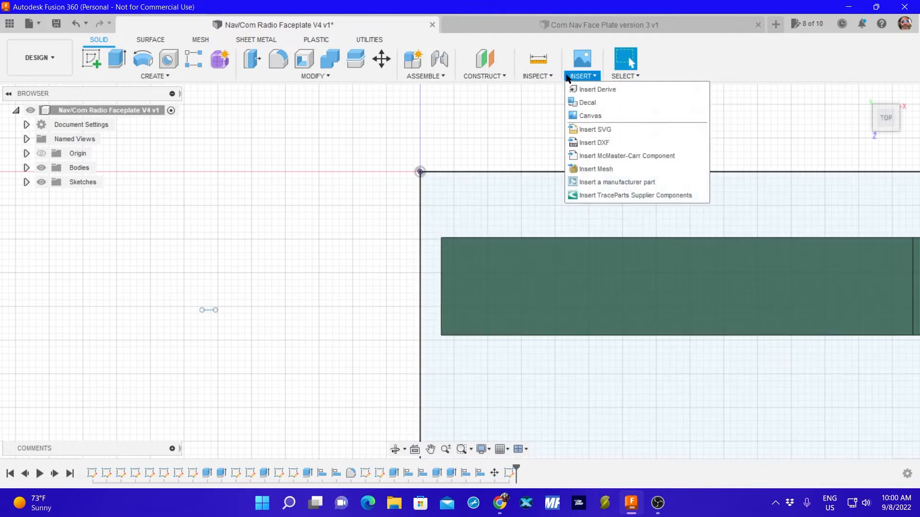
click(540, 61)
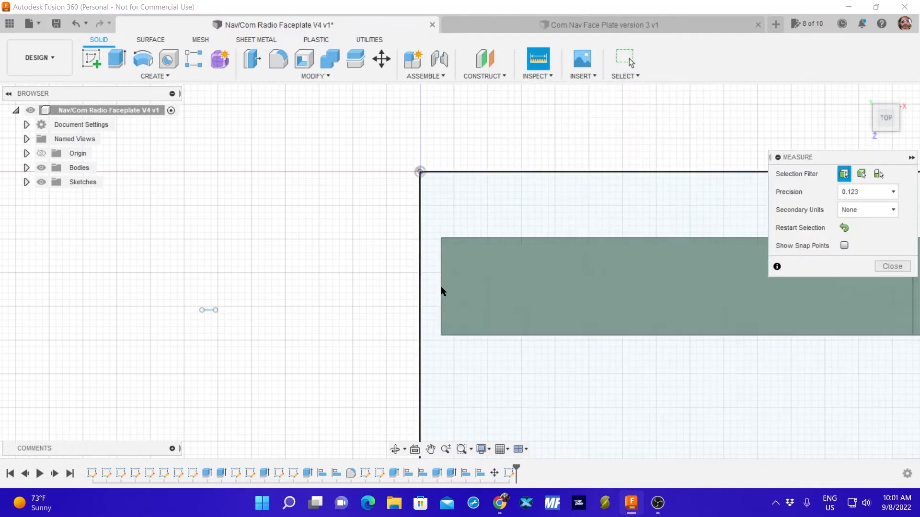
click(440, 291)
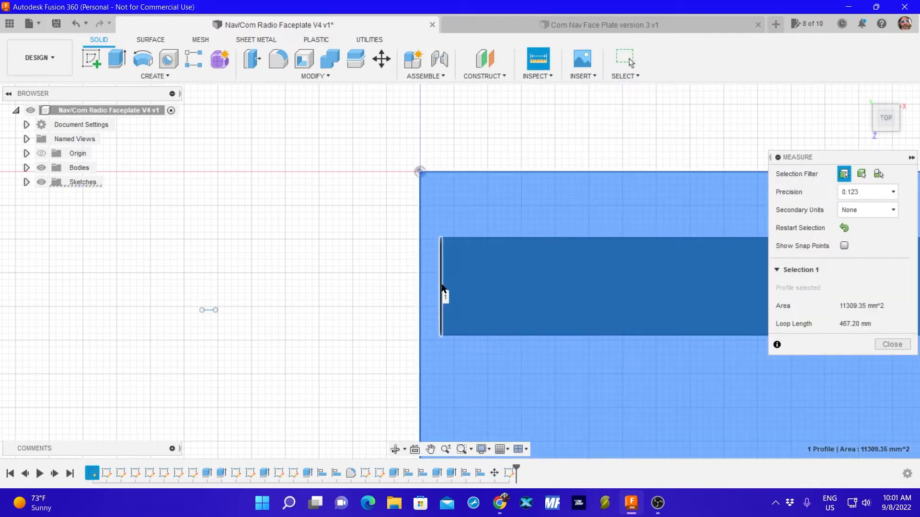
click(844, 228)
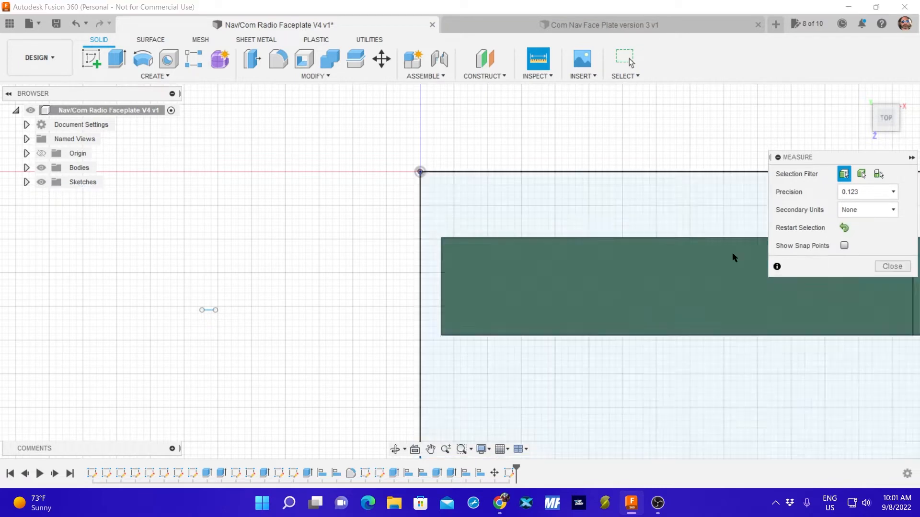
click(420, 299)
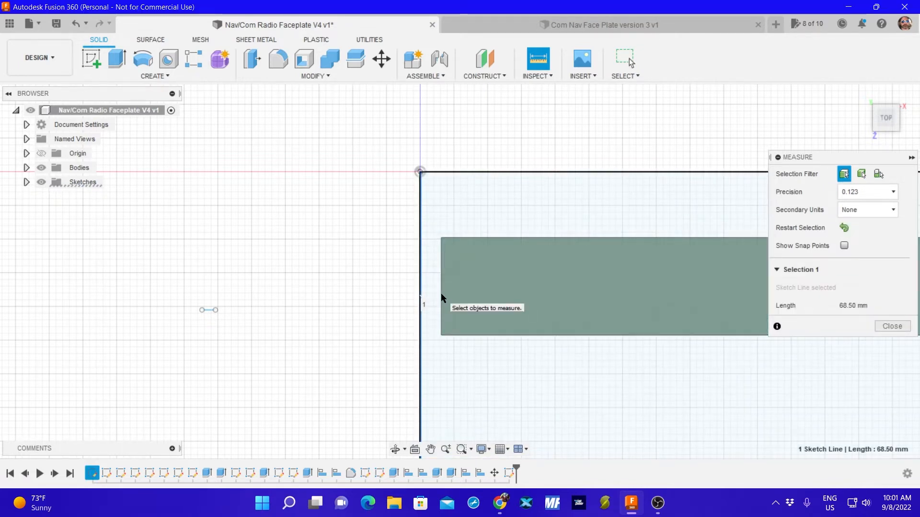
click(444, 299)
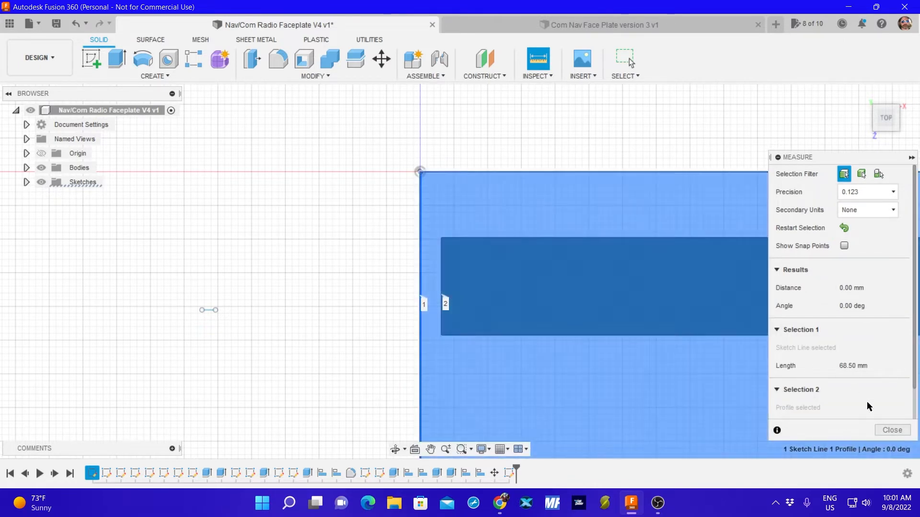
click(892, 430)
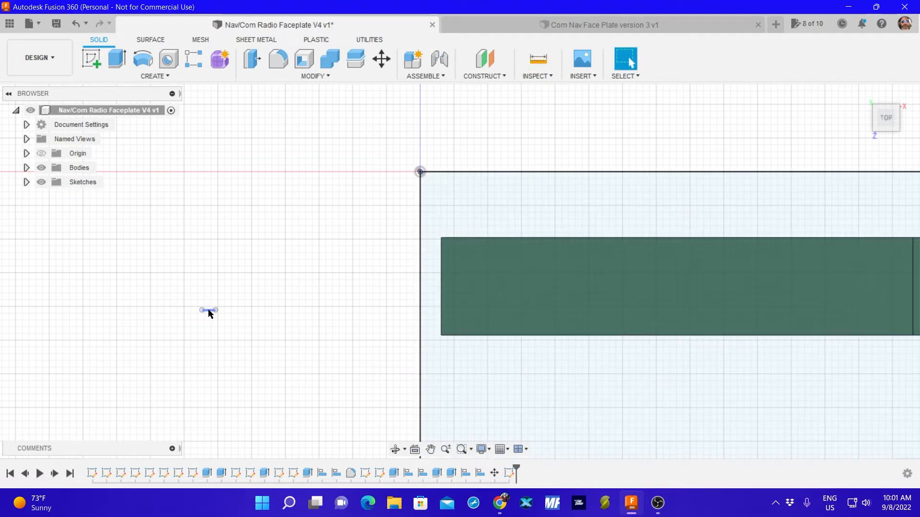
Move the 2 mm reference line closer to the faceplate rectangle and sketch a 3 mm horizontal line outside its left edge, finishing the sketch.
mouse_move(210, 314)
mouse_down()
mouse_move(436, 287)
mouse_move(362, 278)
mouse_up()
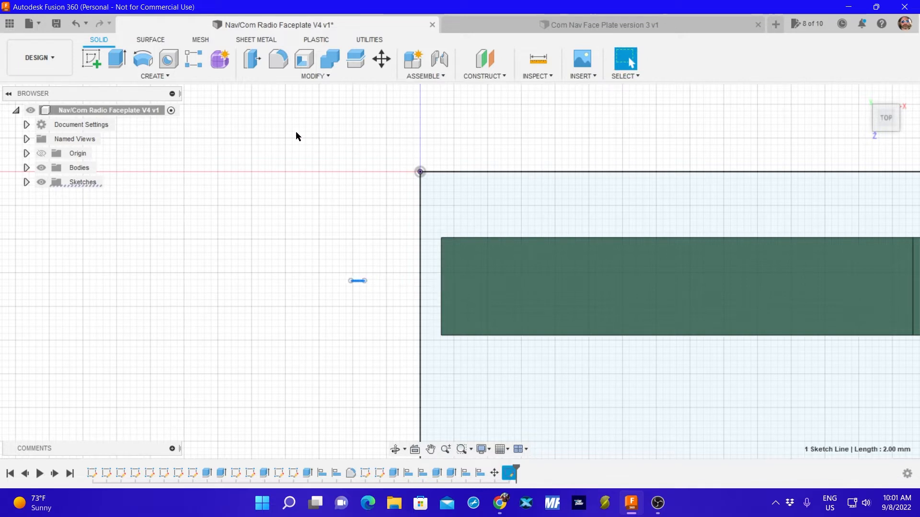
click(91, 59)
click(359, 198)
scroll(595, 251, up, 2)
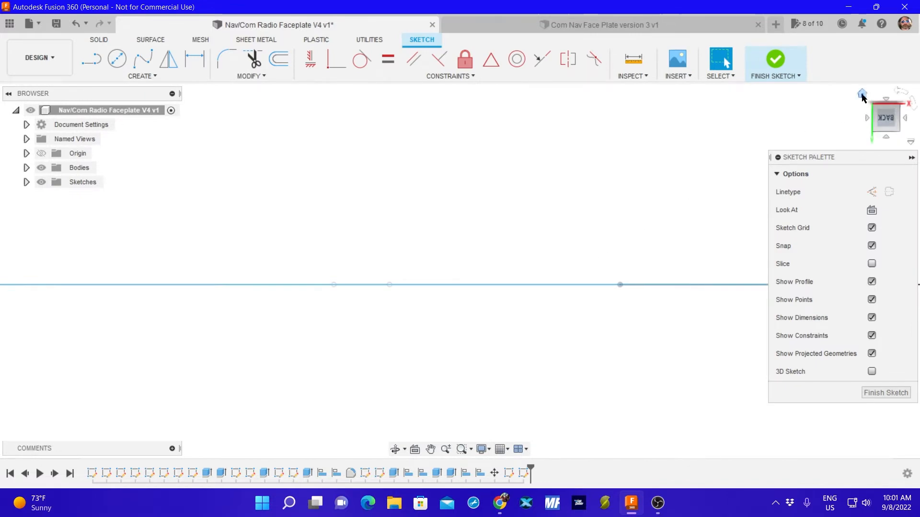
click(862, 93)
click(885, 109)
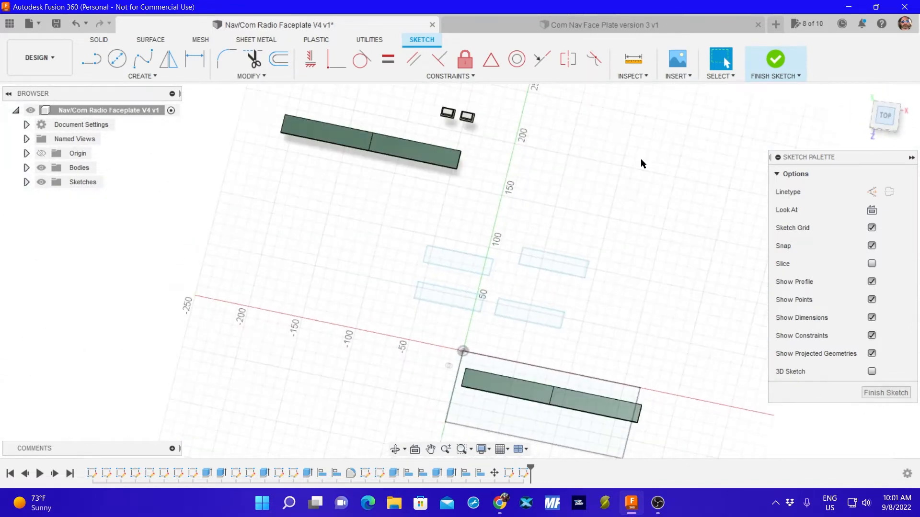
scroll(479, 379, up, 4)
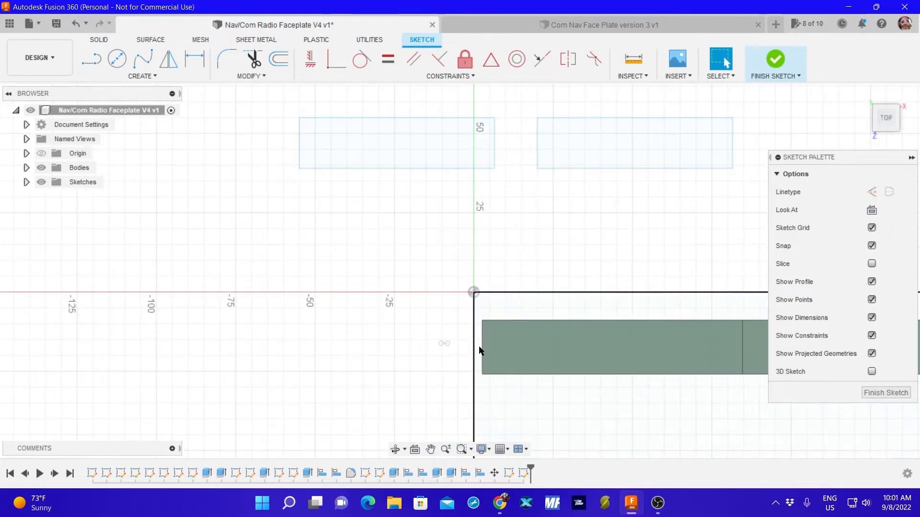
click(503, 310)
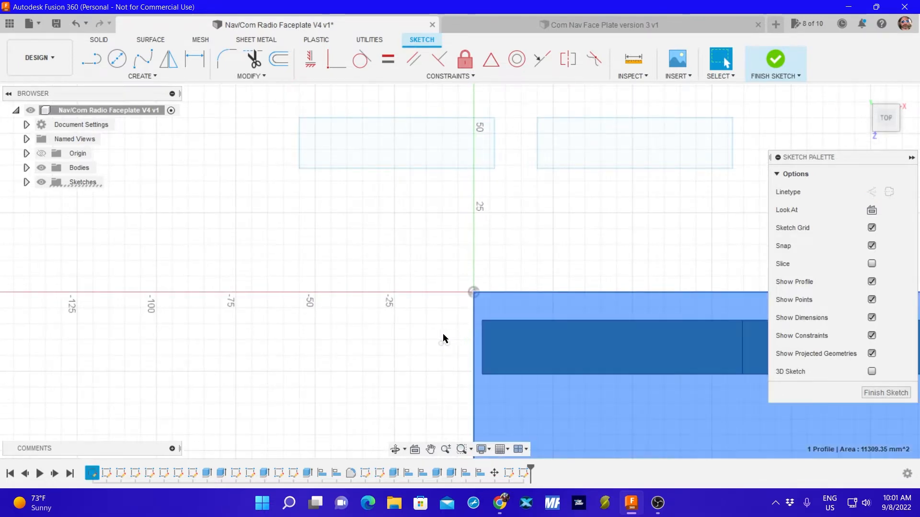
click(91, 59)
click(341, 338)
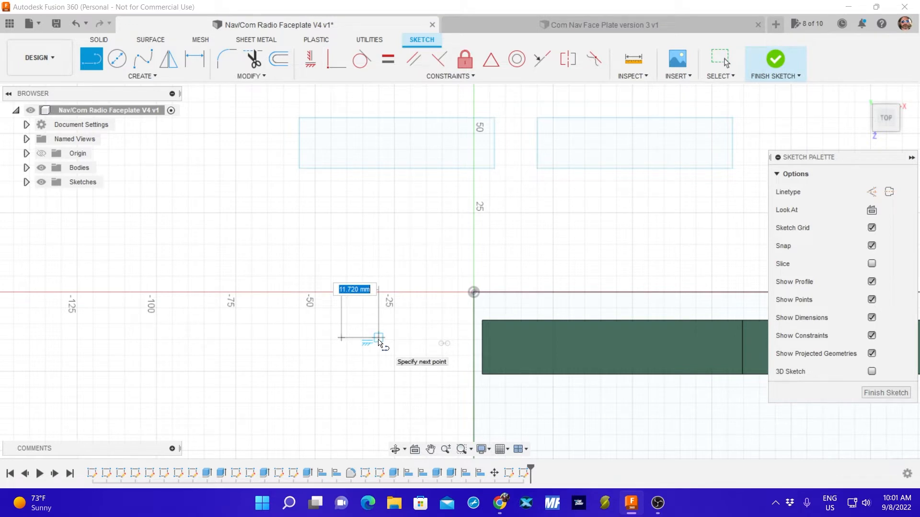
text(3)
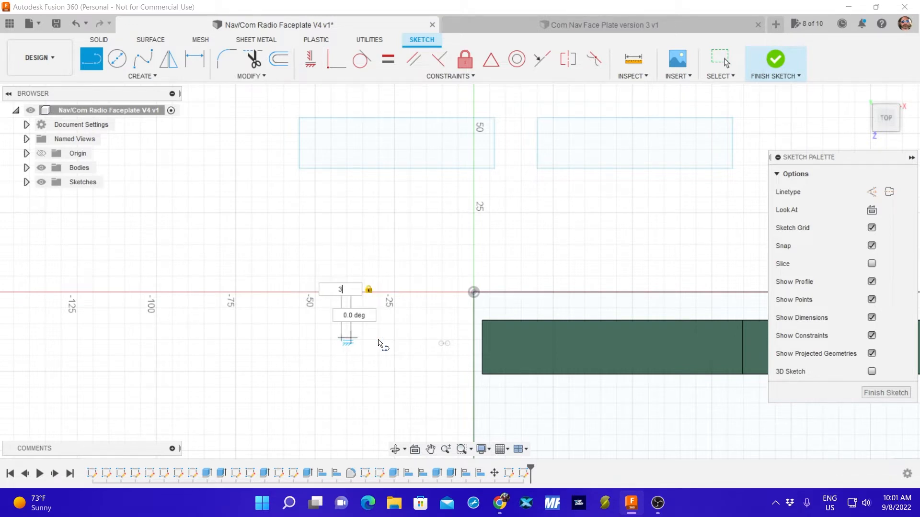
key(Return)
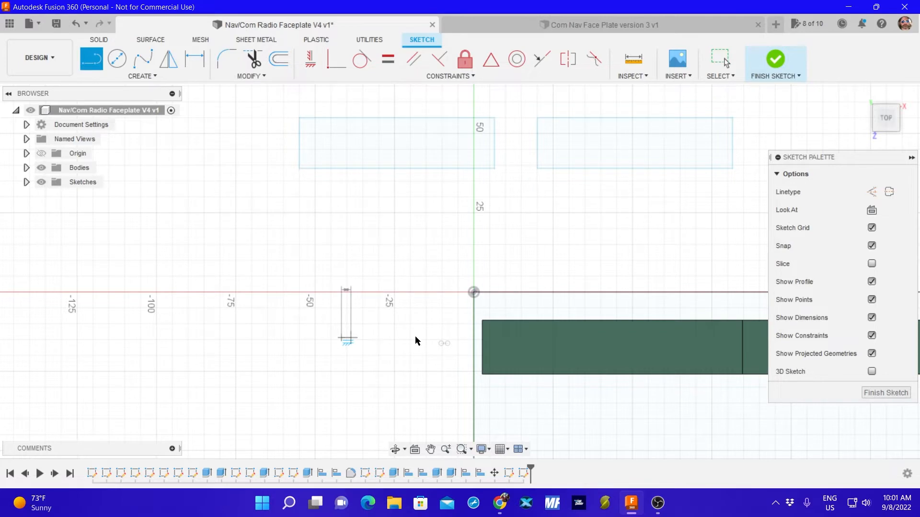
click(879, 393)
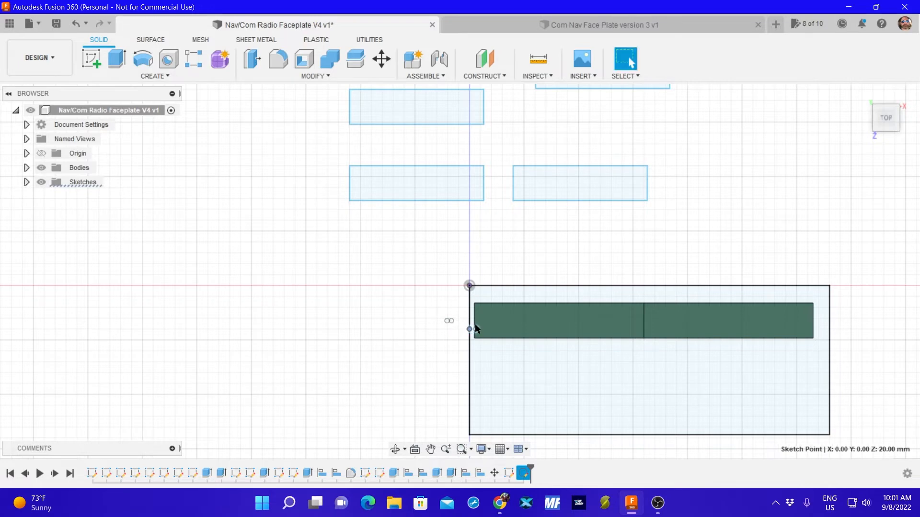
Compare the 3 mm line with the gap between the rectangle's left edge and the plate pair, and place the line back outside the rectangle.
scroll(471, 330, up, 3)
scroll(474, 331, up, 10)
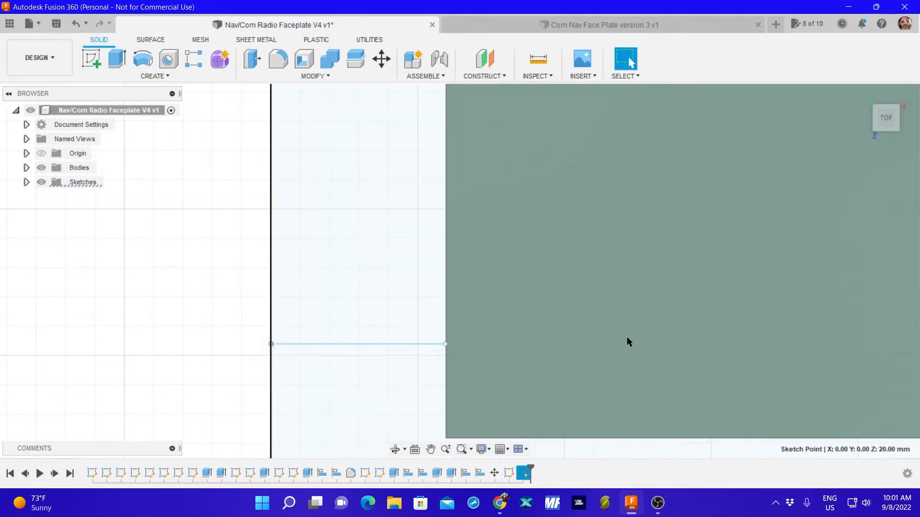
mouse_move(657, 331)
middle_down()
mouse_move(429, 273)
mouse_move(688, 298)
mouse_move(656, 304)
middle_up()
scroll(656, 313, up, 2)
scroll(654, 314, down, 10)
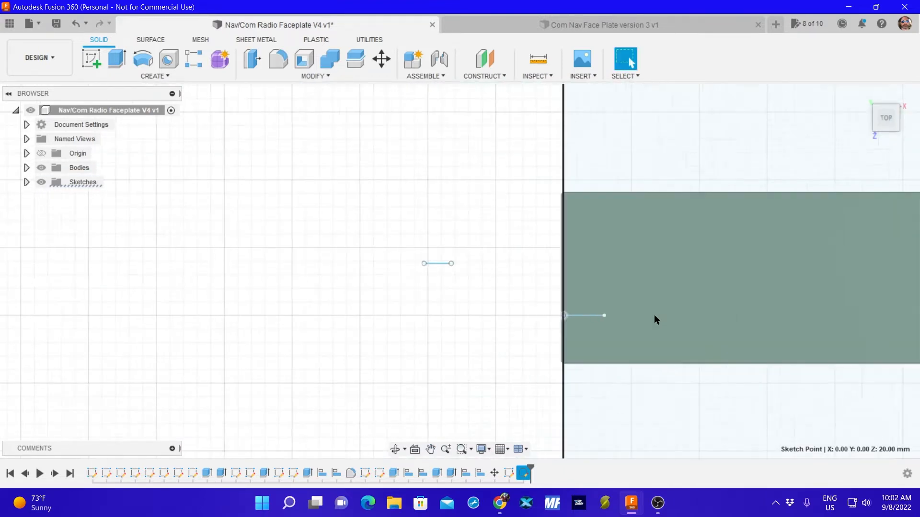
scroll(655, 317, down, 8)
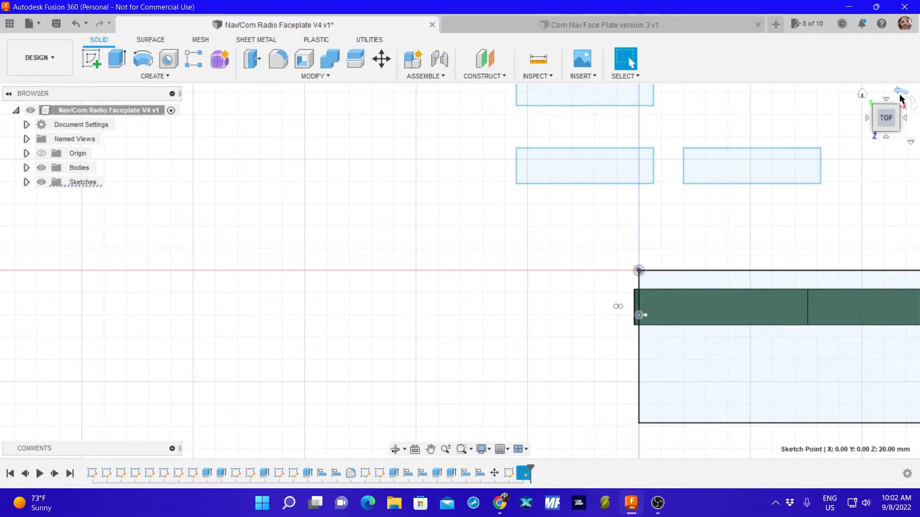
click(862, 94)
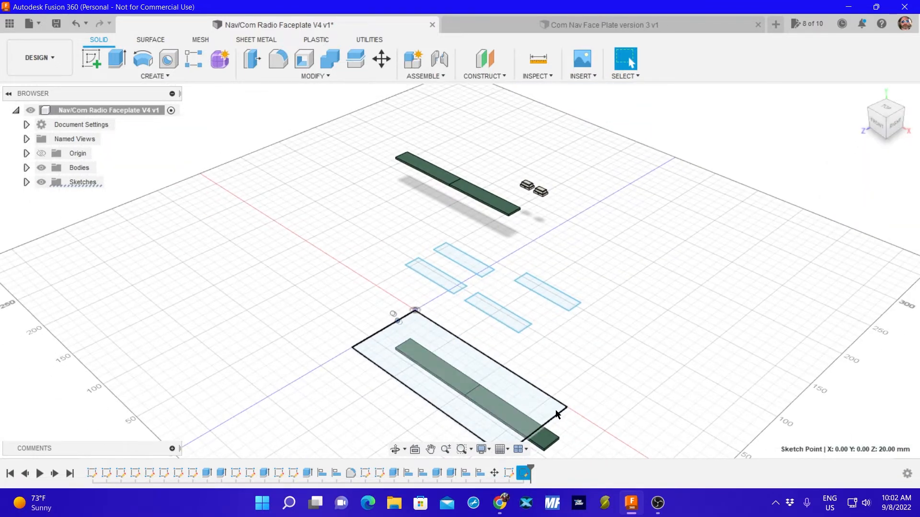
middle_drag(587, 434, 712, 366)
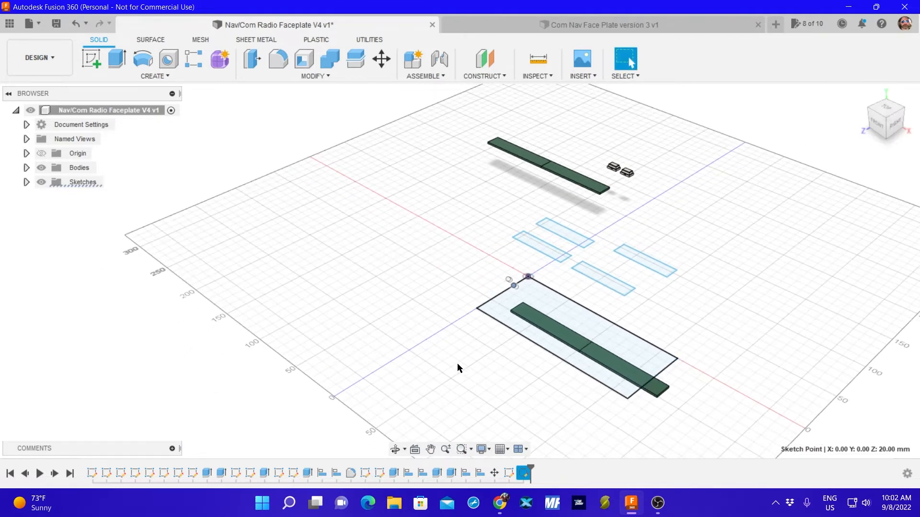
middle_drag(457, 363, 472, 352)
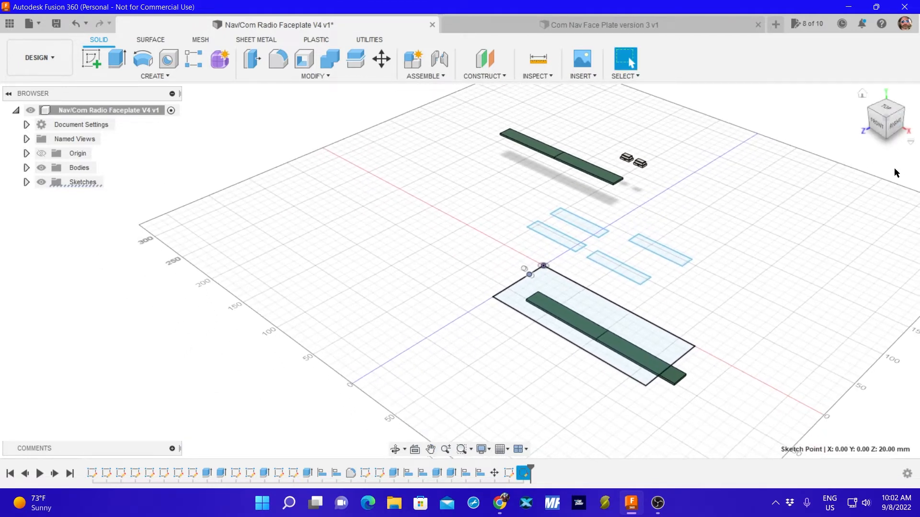
click(883, 113)
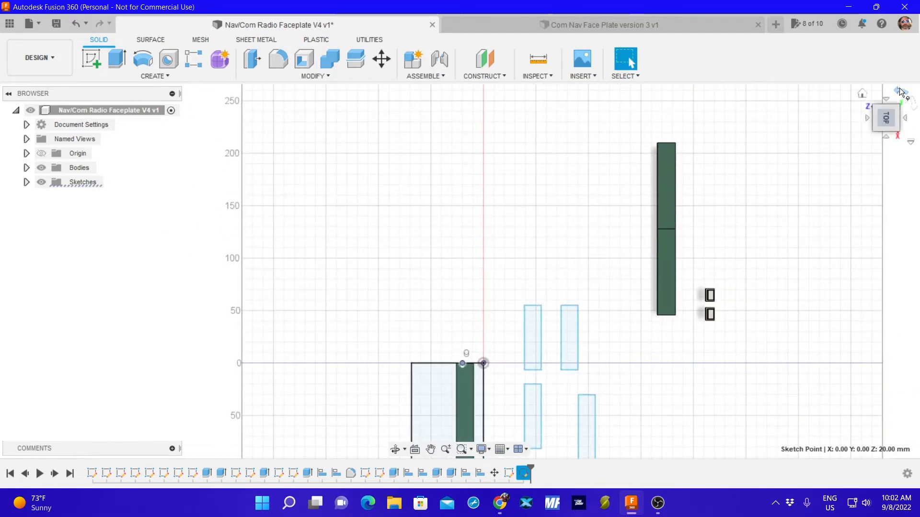
click(900, 91)
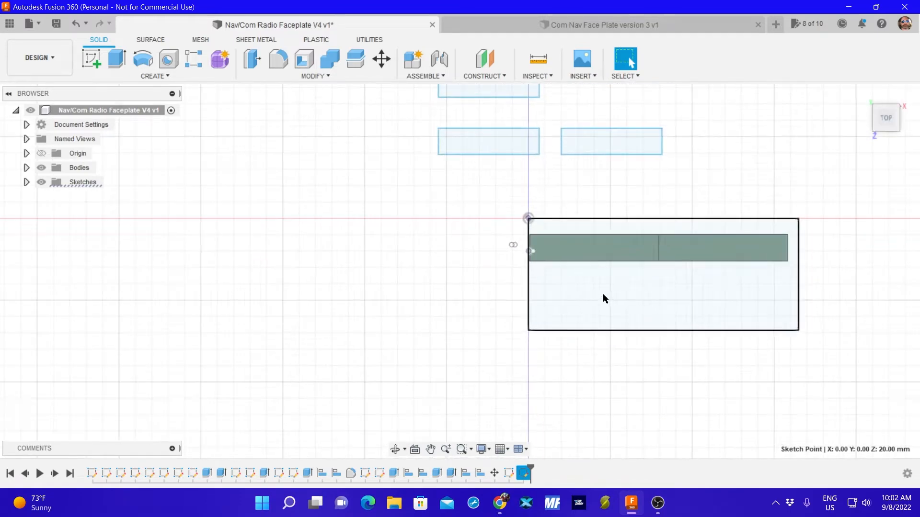
scroll(602, 294, up, 2)
middle_drag(663, 273, 527, 269)
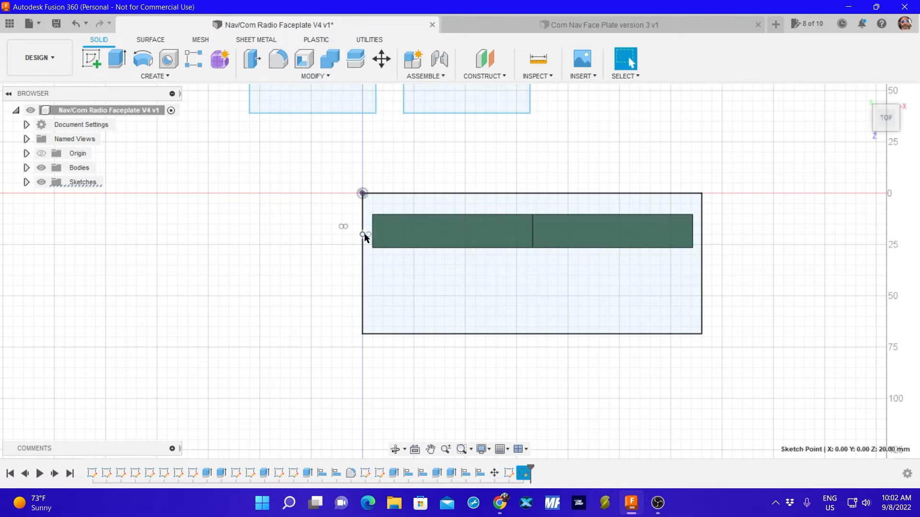
drag(364, 234, 324, 251)
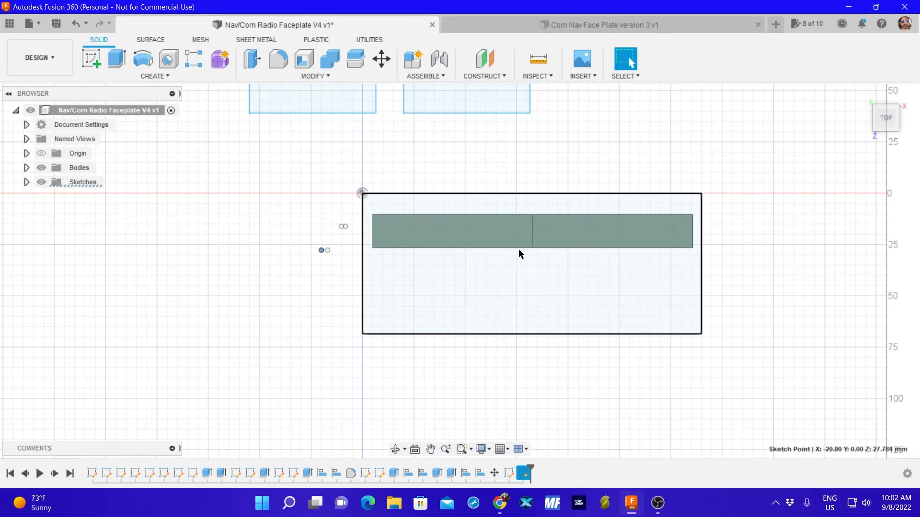
Move both bodies of the plate pair above the faceplate rectangle, with X distance 0.316 mm and Y distance -37.337 mm.
click(540, 234)
key(m)
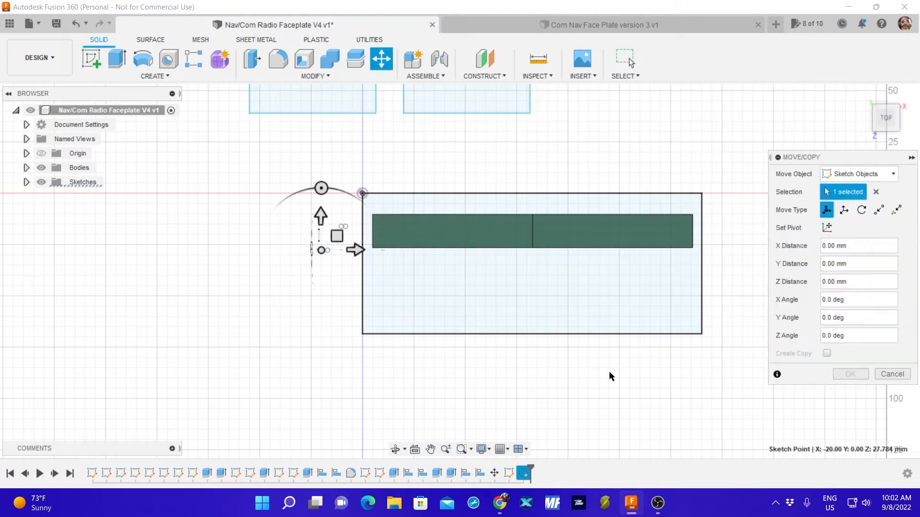
click(865, 174)
click(853, 204)
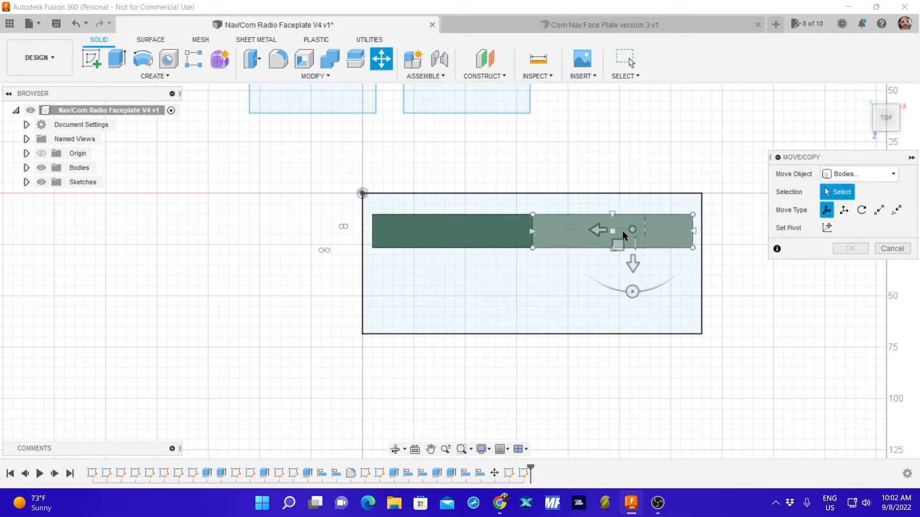
click(608, 232)
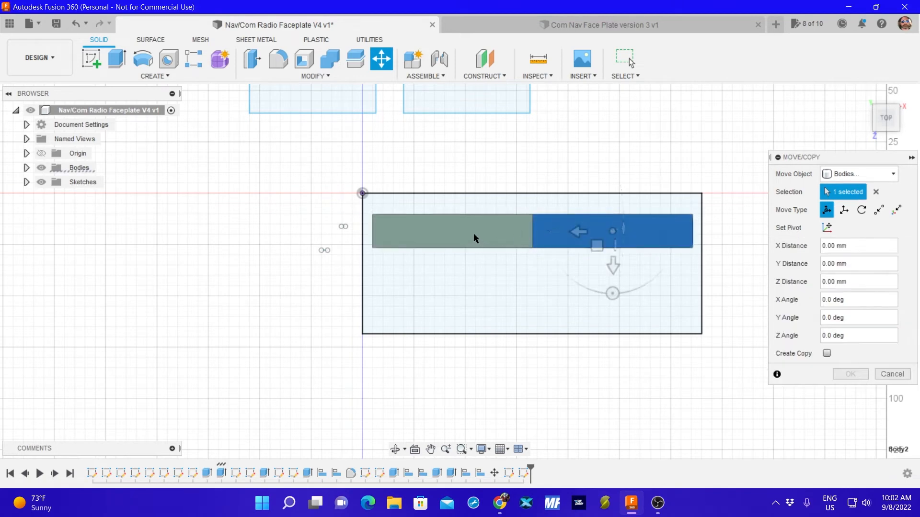
click(459, 232)
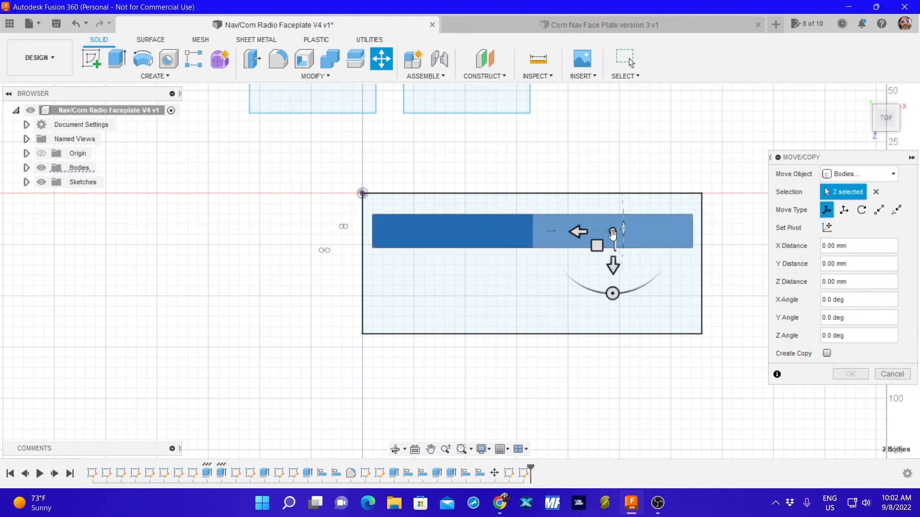
drag(613, 231, 613, 158)
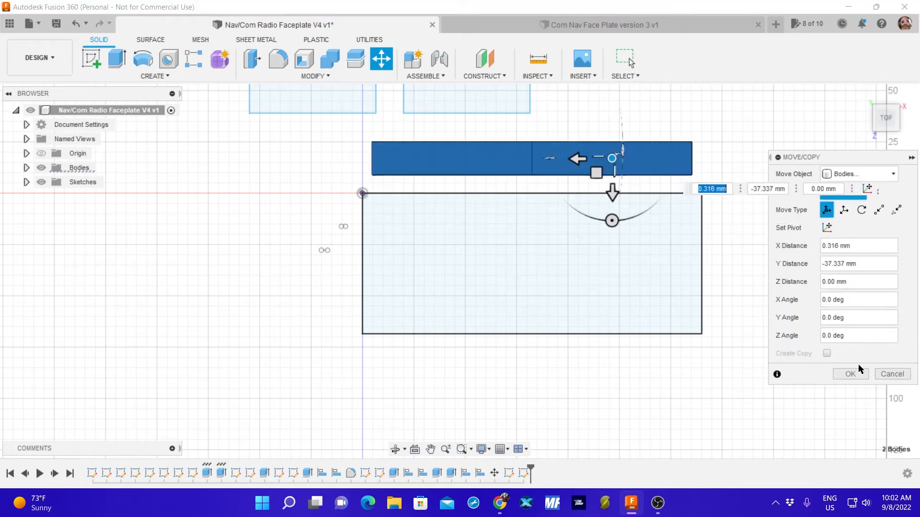
click(850, 374)
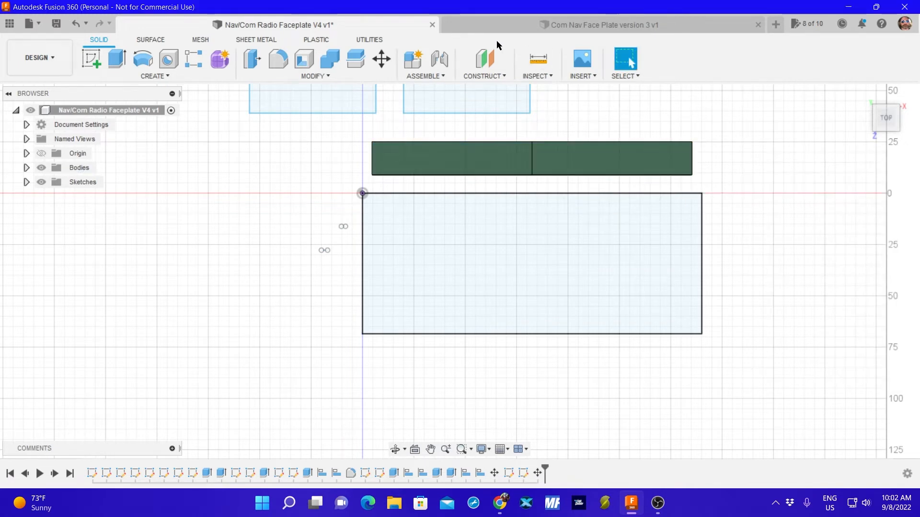
Measure the plate pair's overall length between its outer ends, and the length of its left plate up to the joint.
click(538, 59)
click(372, 155)
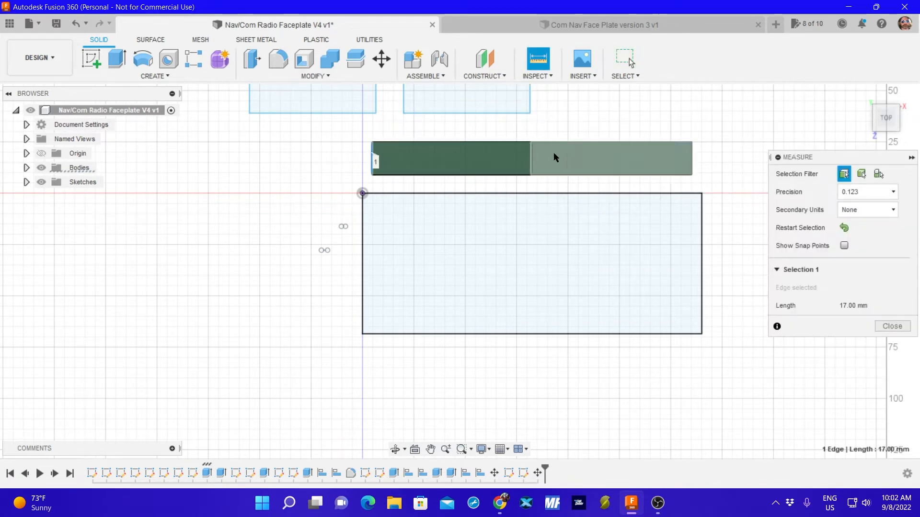
click(690, 159)
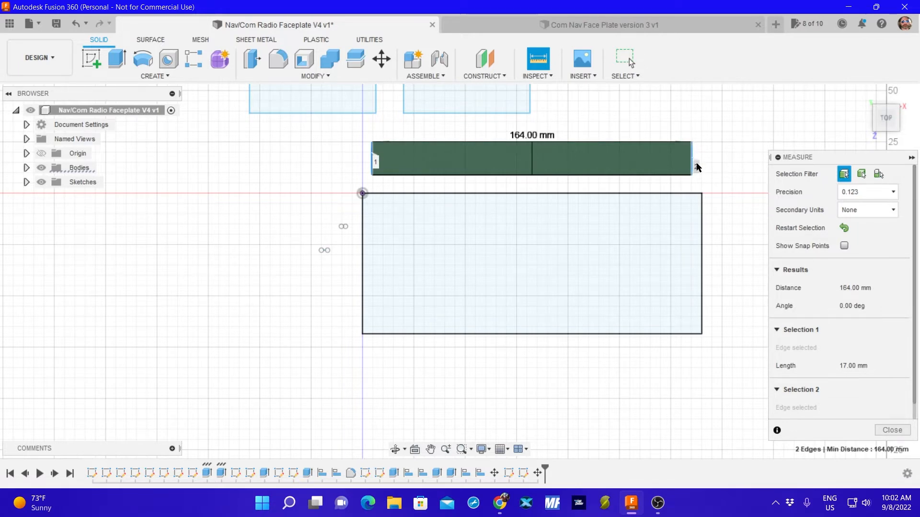
click(844, 229)
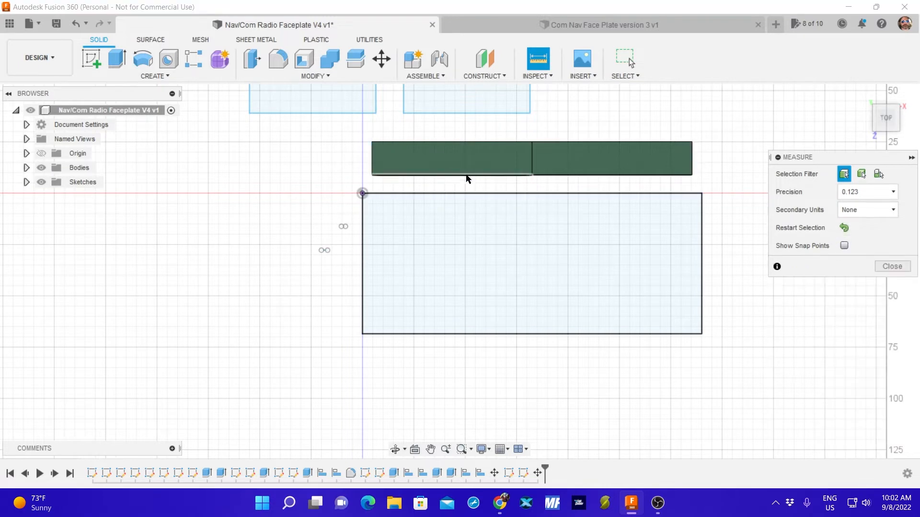
click(373, 159)
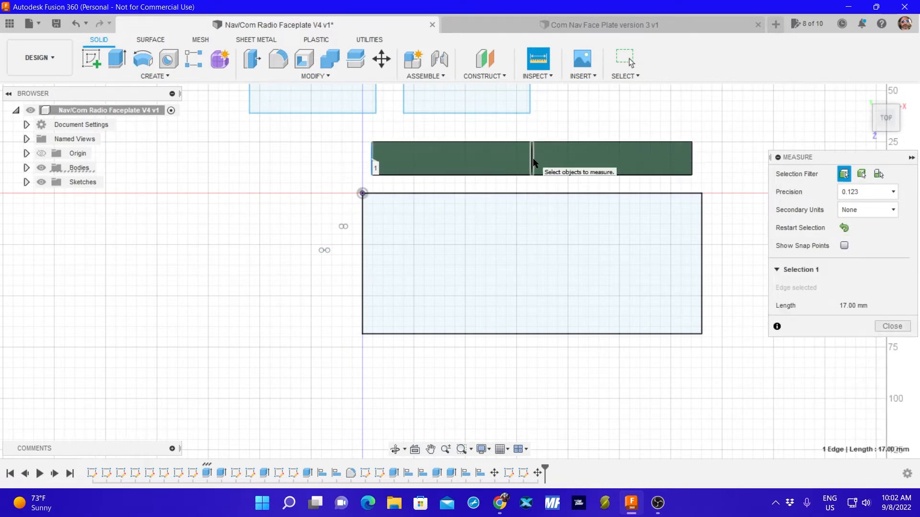
click(532, 163)
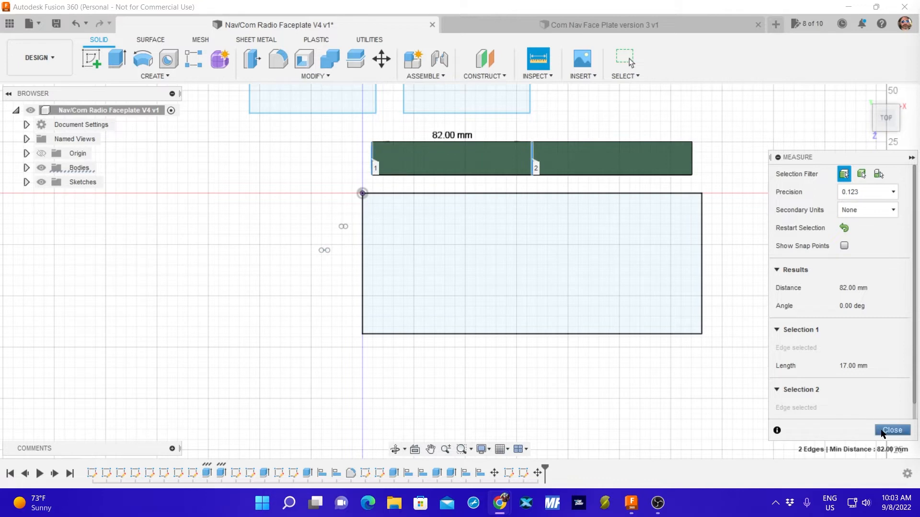
Measure the distance between the left and right edges of the faceplate rectangle.
click(844, 228)
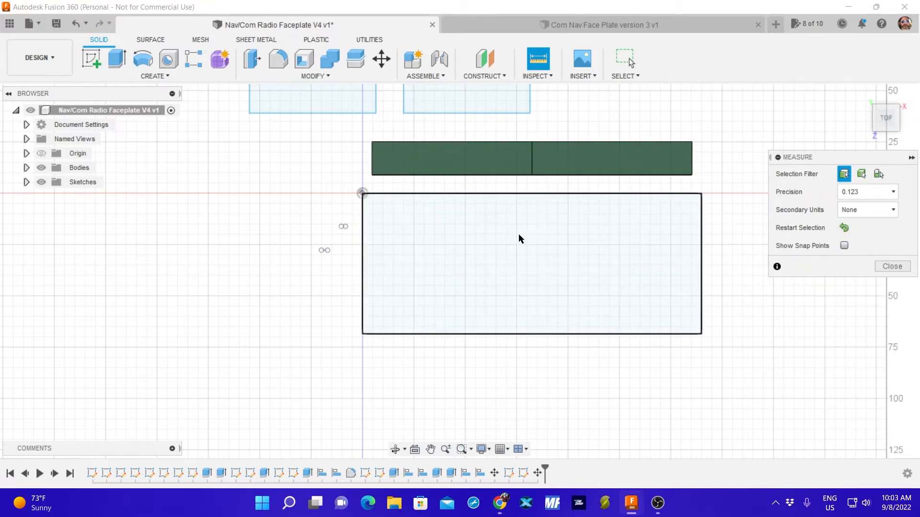
click(364, 261)
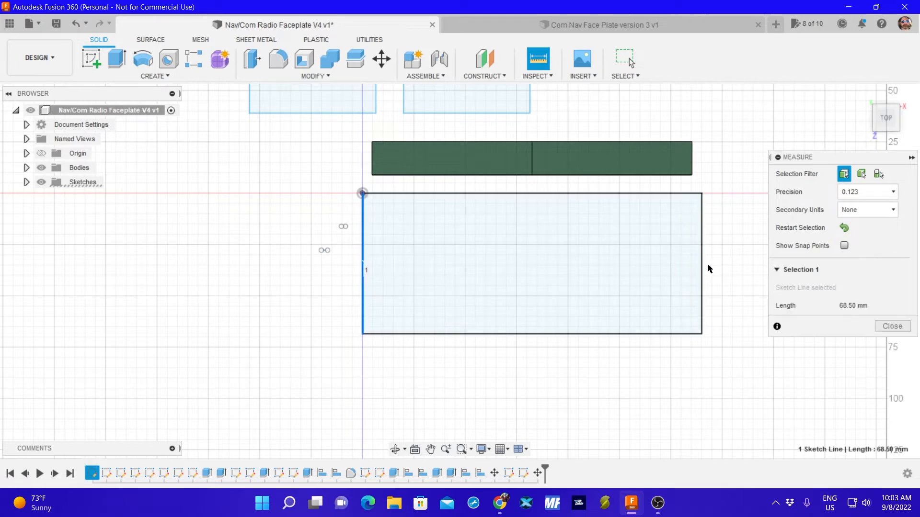
click(702, 271)
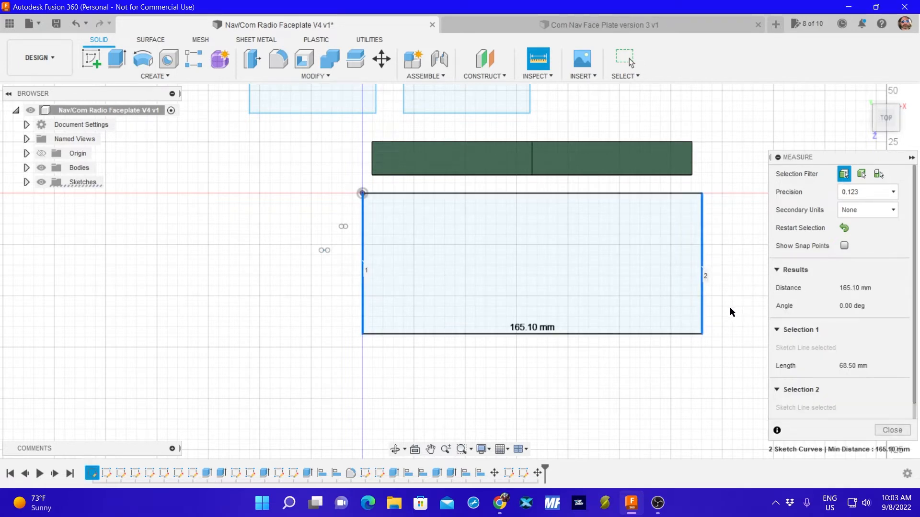
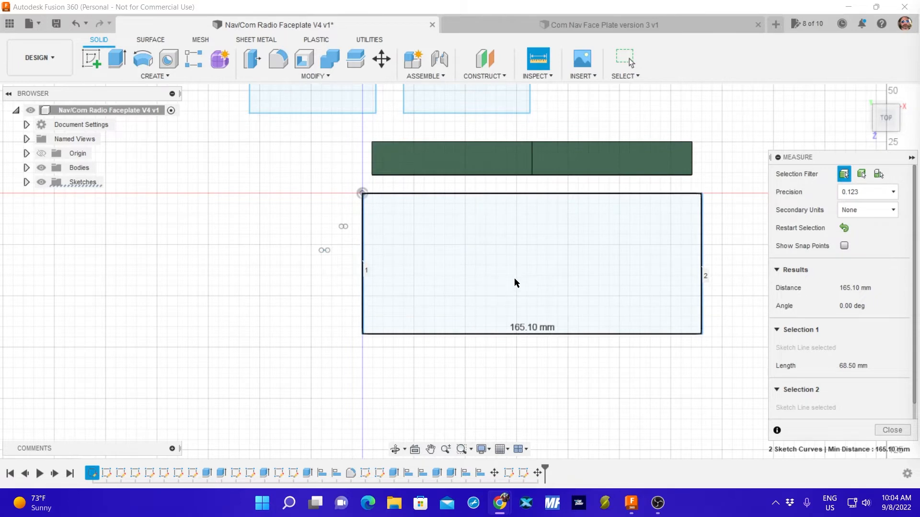
Start a sketch on the faceplate rectangle's plane and draw a horizontal 1.1 mm line in the empty area left of the rectangle.
click(892, 430)
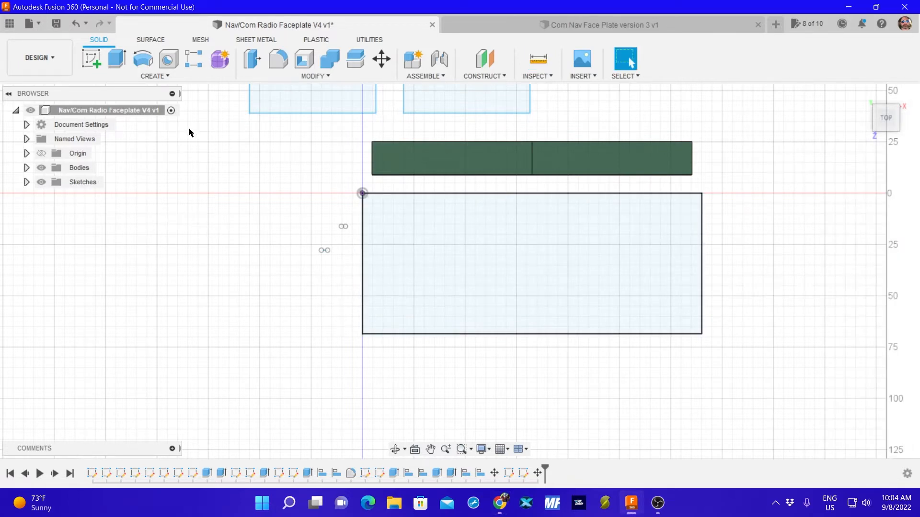
click(91, 61)
click(482, 265)
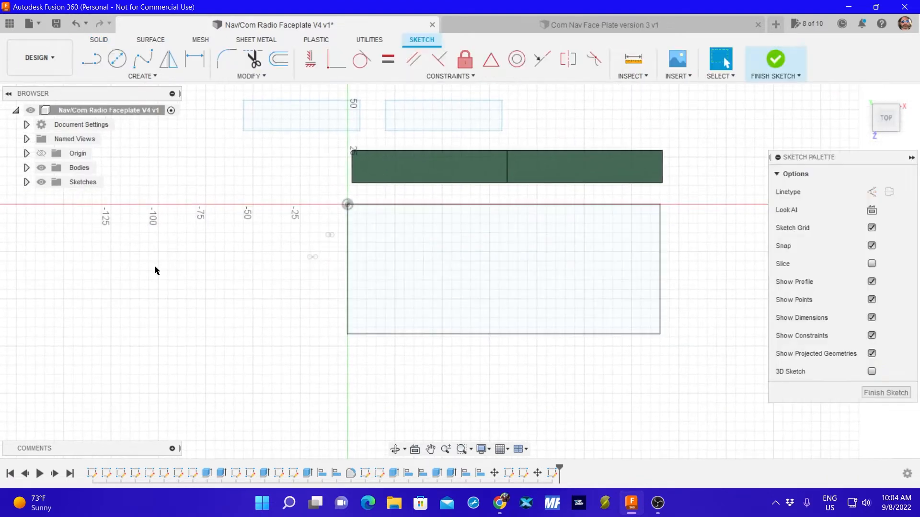
click(87, 62)
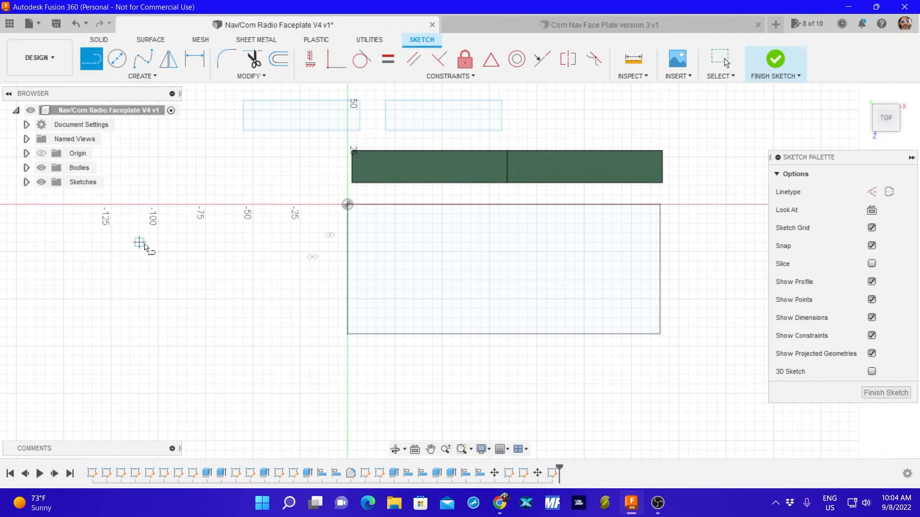
click(139, 261)
text(1.1)
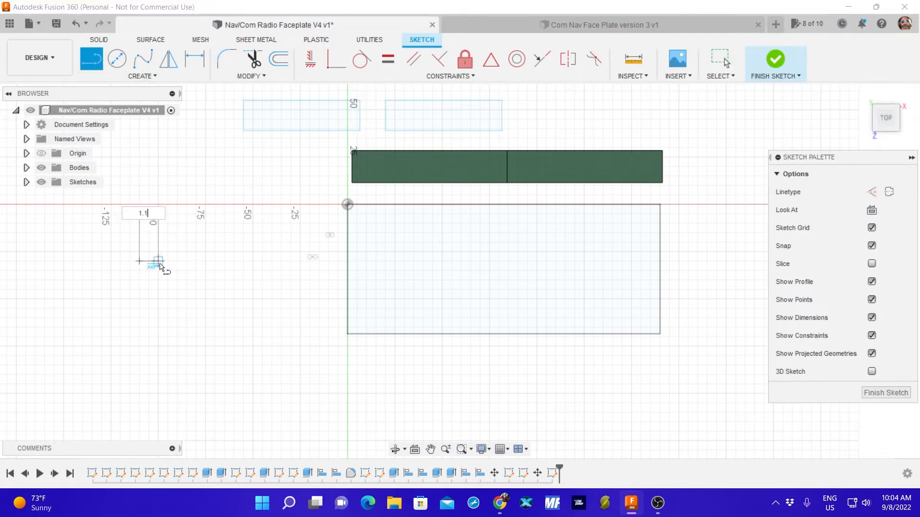
key(Tab)
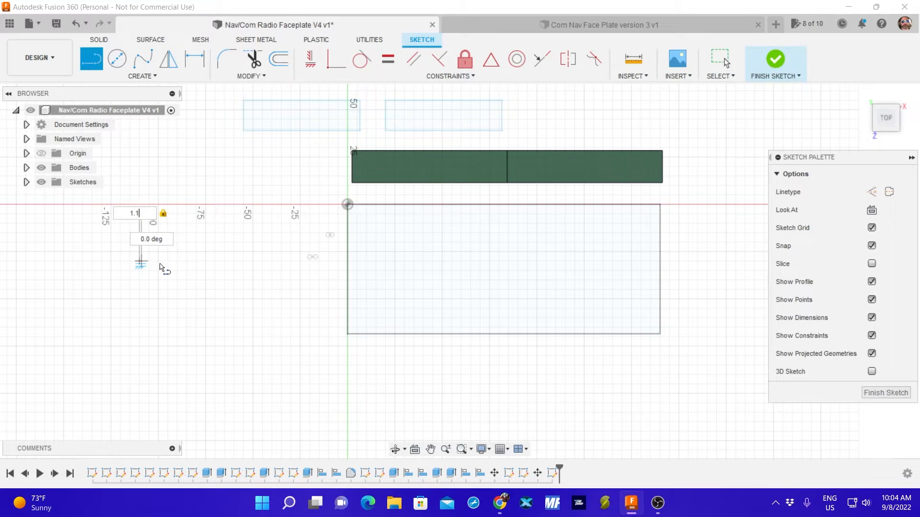
key(Return)
key(Escape)
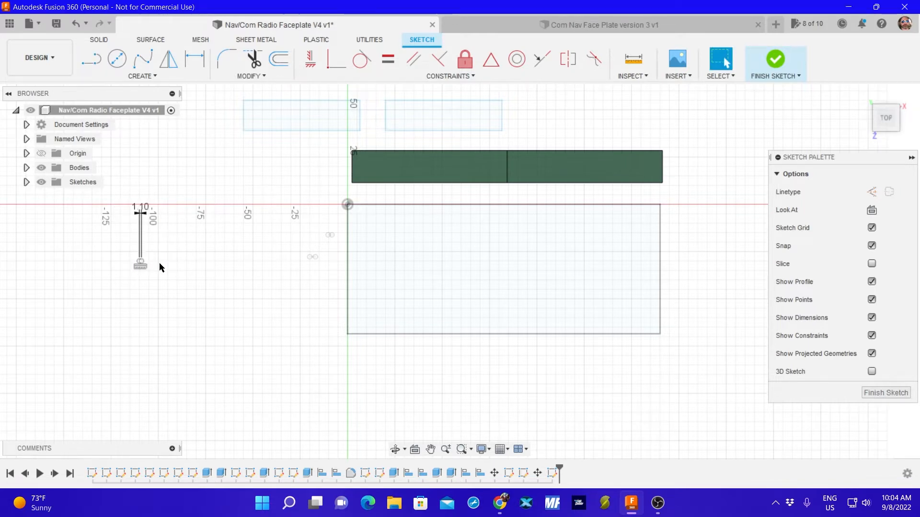
Draw a second horizontal 1.1 mm line below the first one and finish the sketch.
click(91, 59)
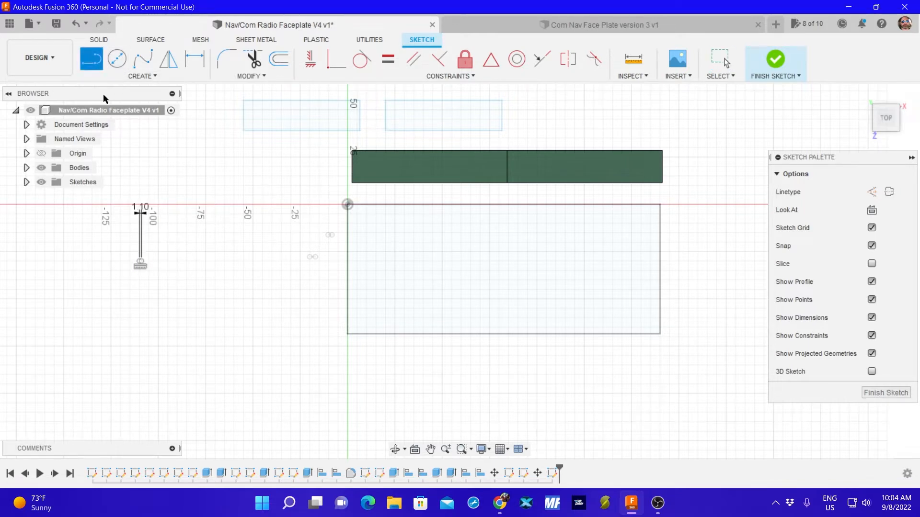
click(139, 304)
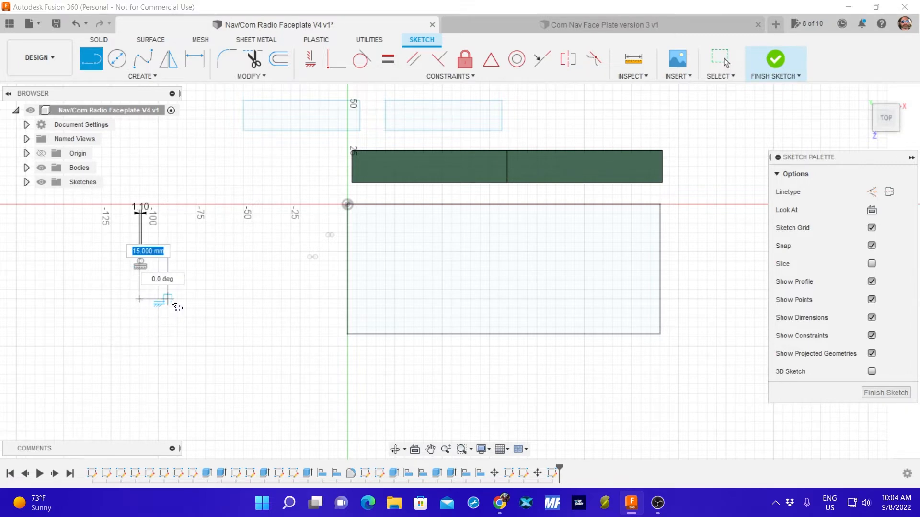
key(Escape)
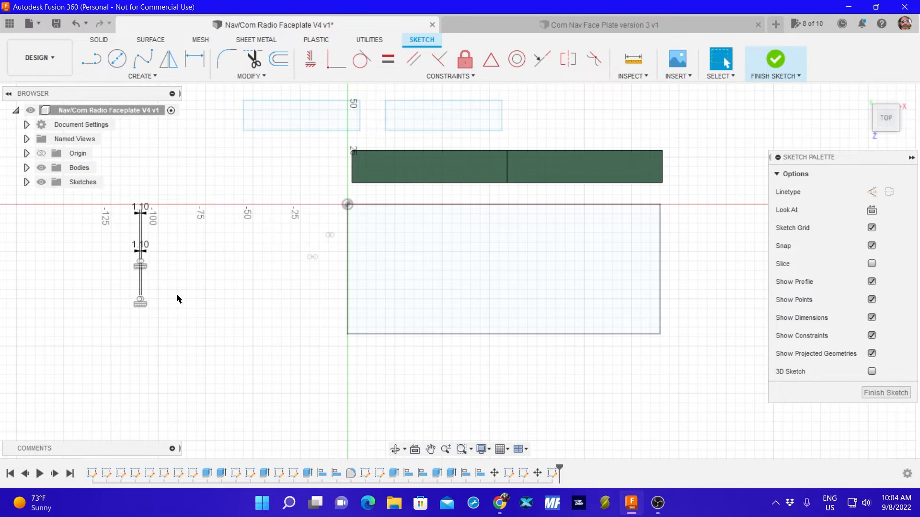
click(886, 393)
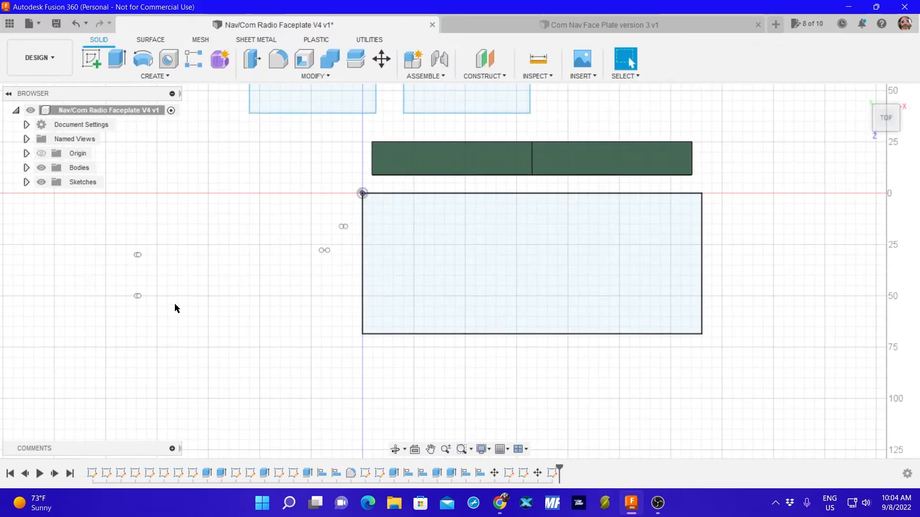
Move one 1.1 mm line to start at the rectangle's left edge and place the other just inside its right edge.
scroll(122, 297, up, 5)
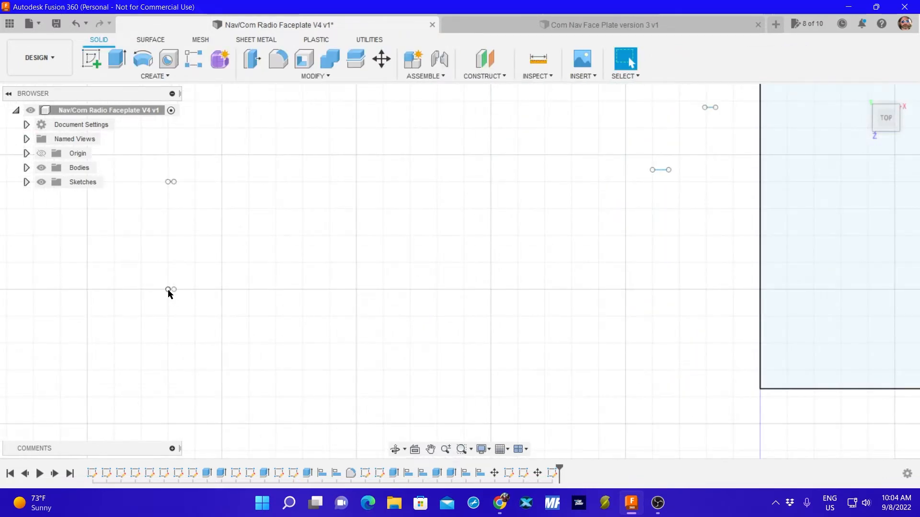
mouse_move(169, 293)
mouse_down()
mouse_move(832, 185)
mouse_move(760, 118)
mouse_up()
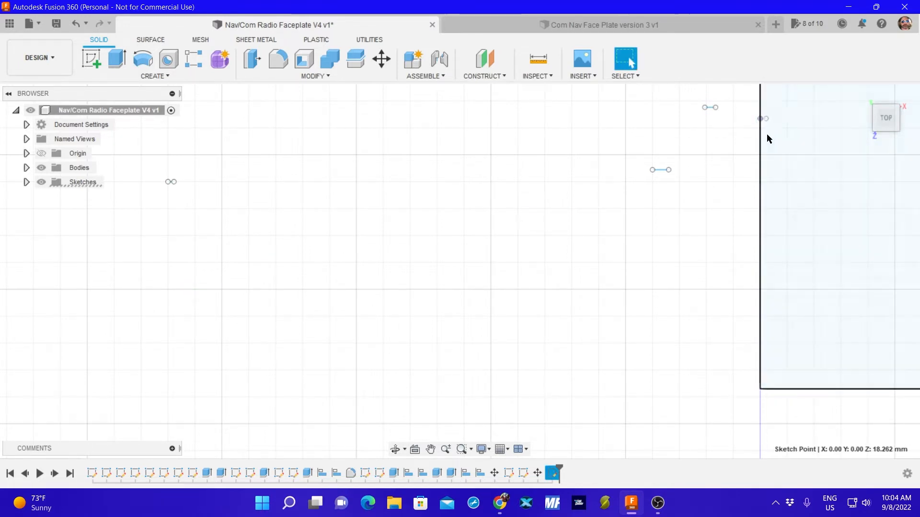
mouse_move(168, 183)
mouse_down()
mouse_move(441, 183)
mouse_move(841, 154)
mouse_up()
mouse_move(854, 213)
middle_down()
mouse_move(245, 250)
mouse_move(236, 258)
middle_up()
scroll(243, 262, up, 1)
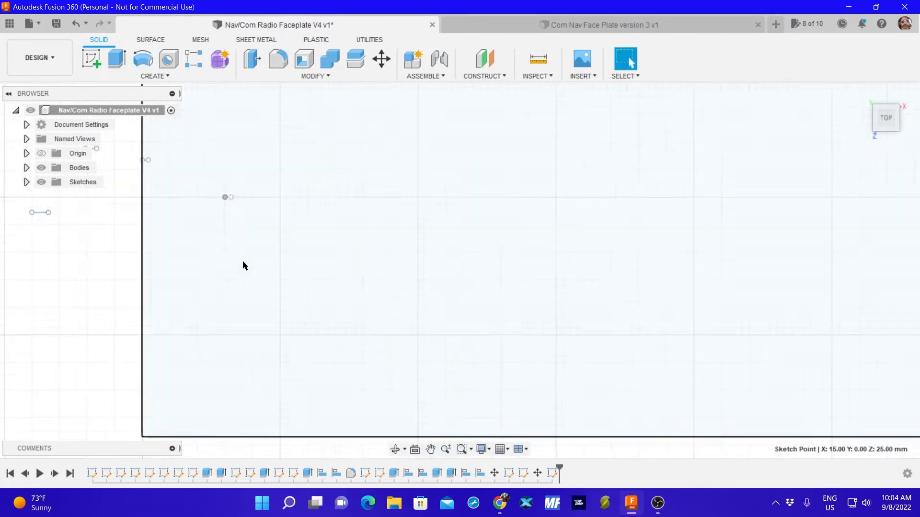
scroll(243, 262, down, 2)
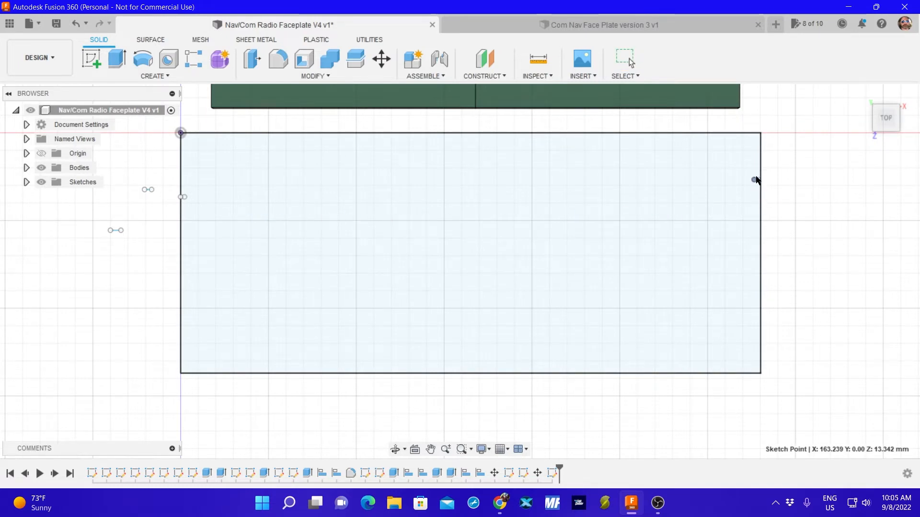
key(Escape)
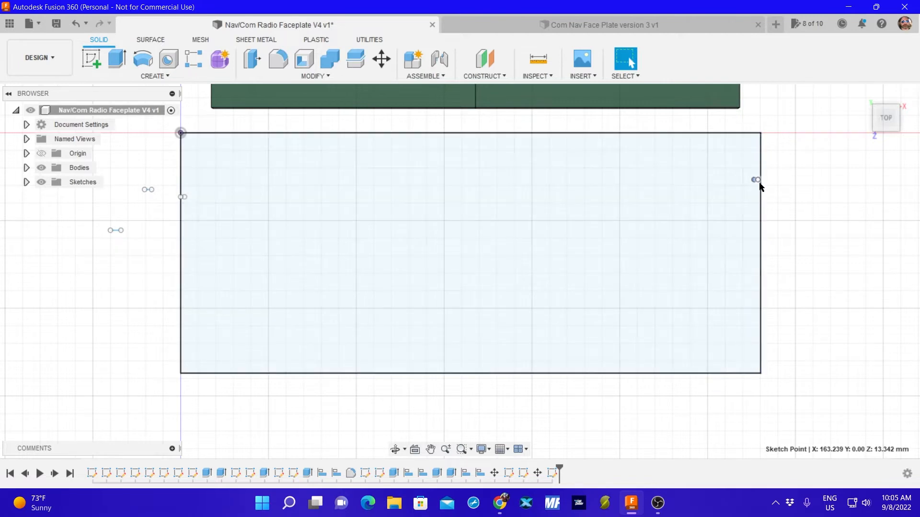
scroll(762, 181, up, 3)
scroll(761, 181, down, 1)
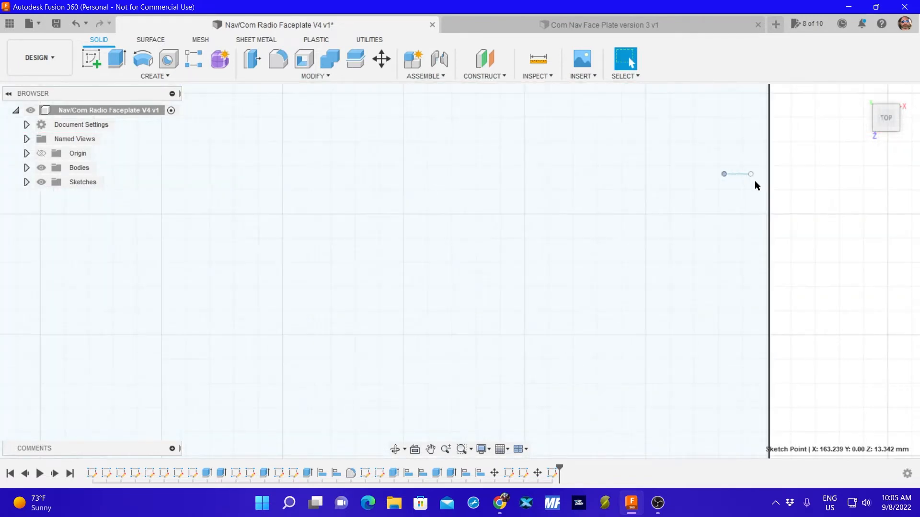
click(751, 173)
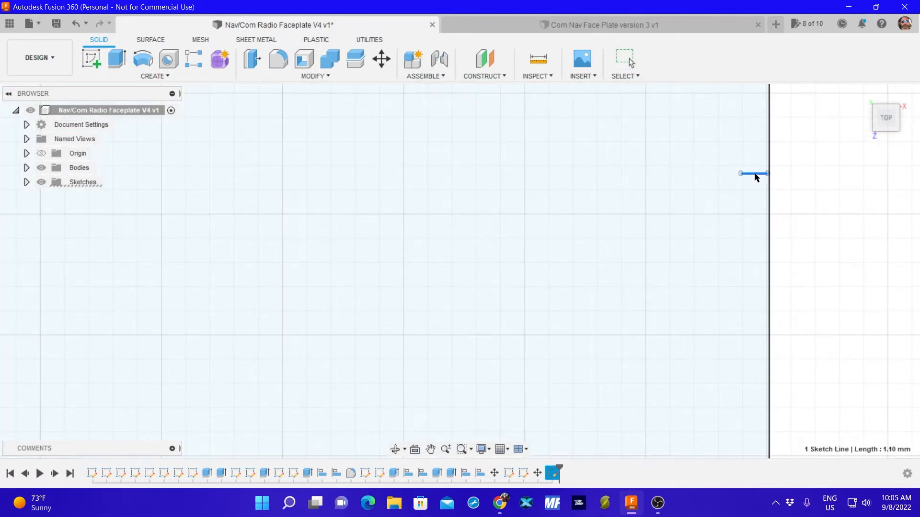
Try moving both plate bodies into the faceplate rectangle between the two 1.1 mm edge lines, and cancel the move.
scroll(626, 223, down, 2)
scroll(626, 223, down, 5)
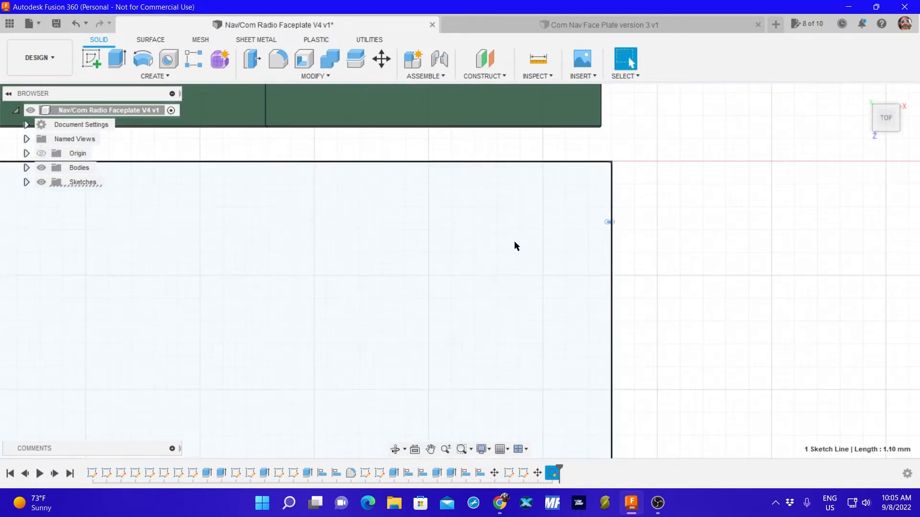
middle_drag(362, 269, 552, 271)
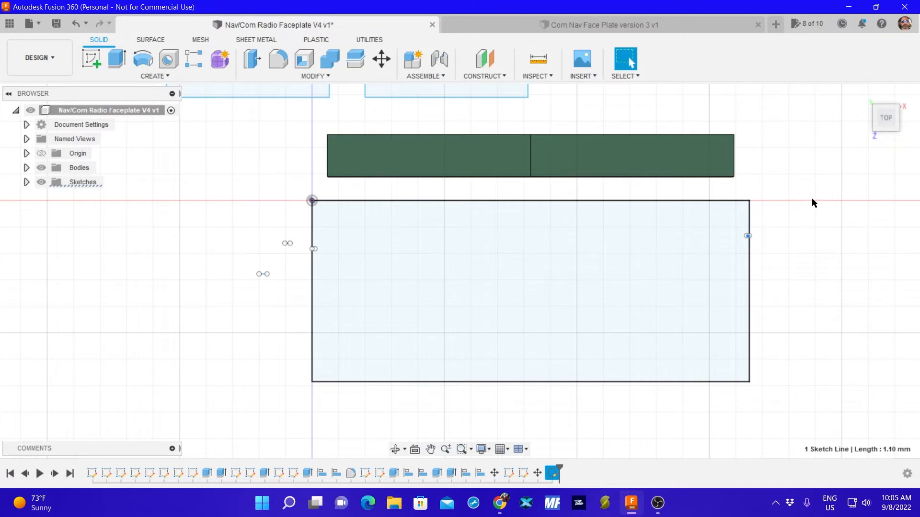
key(m)
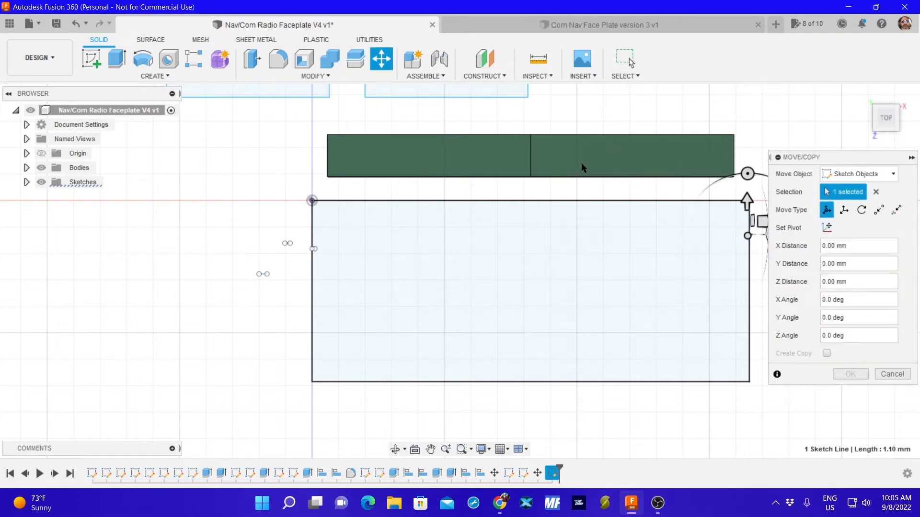
click(836, 175)
click(844, 203)
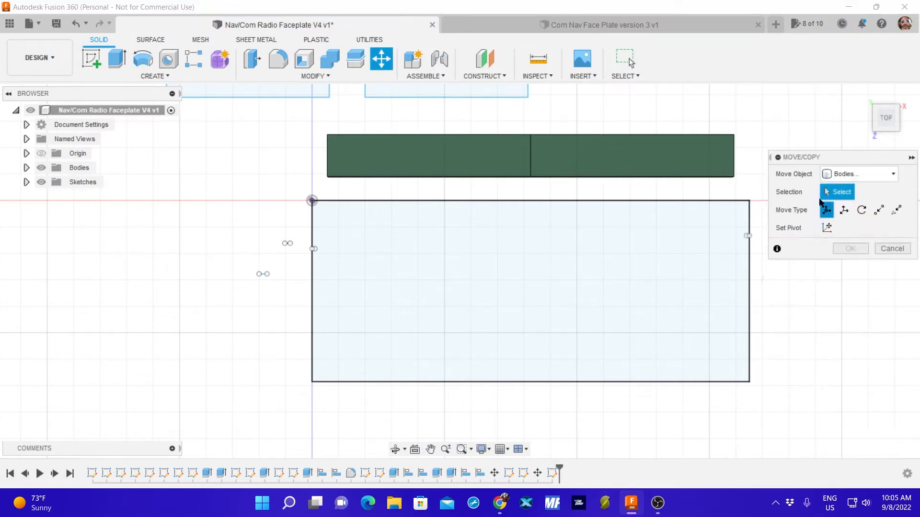
click(632, 158)
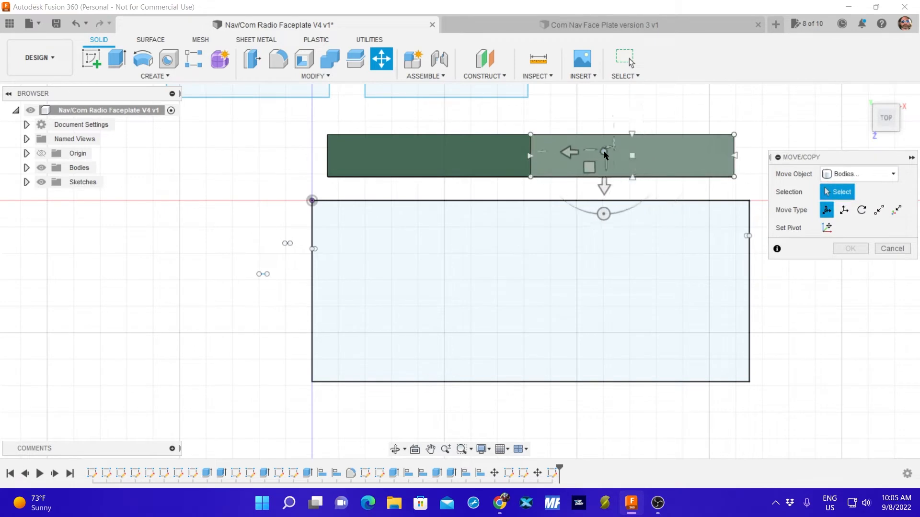
click(430, 154)
drag(627, 159, 636, 241)
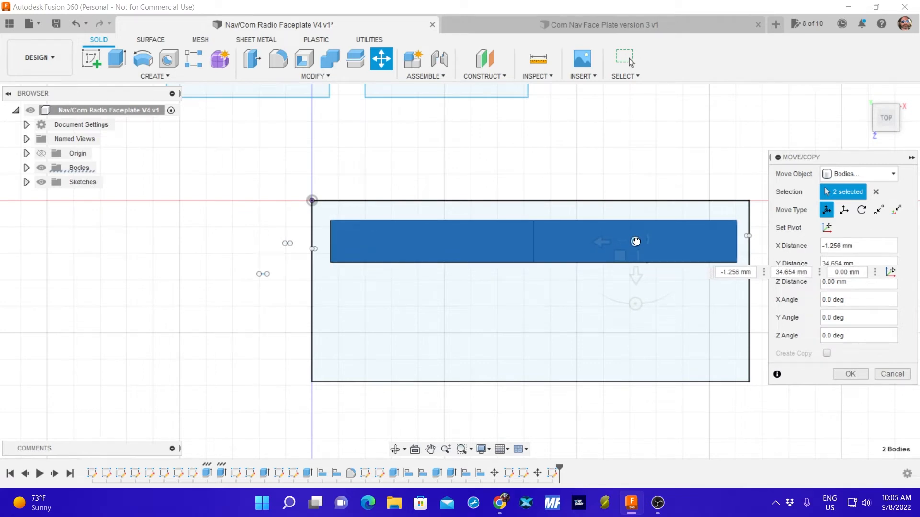
drag(635, 241, 622, 156)
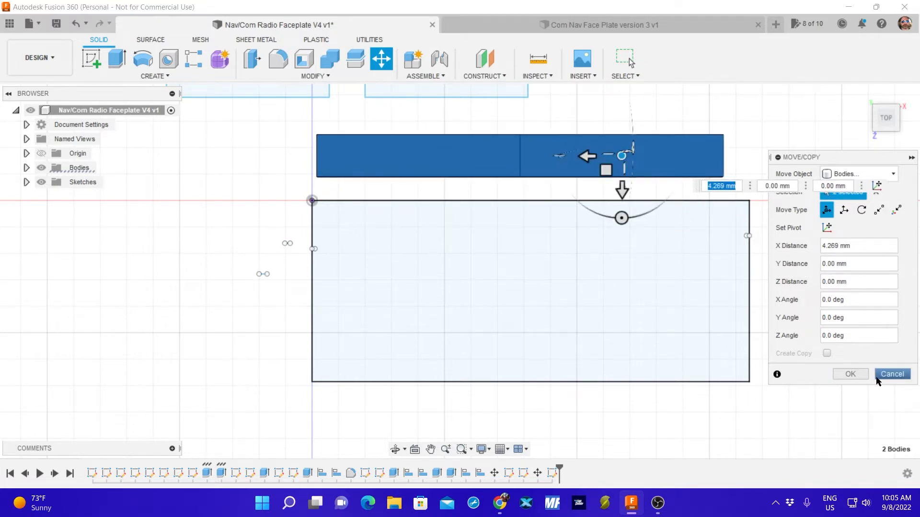
click(891, 374)
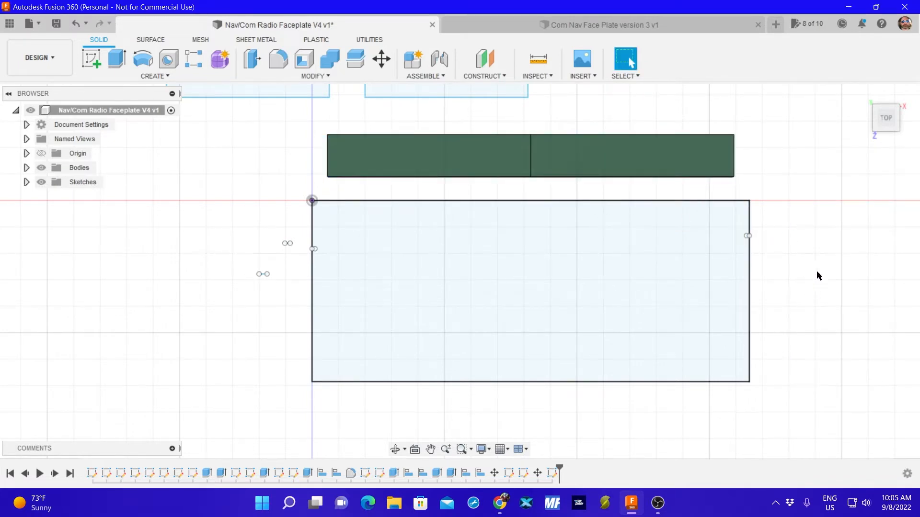
Start a new sketch on the rectangle's plane and draw a 7 mm center diameter circle to the left of the faceplate rectangle.
scroll(816, 275, down, 6)
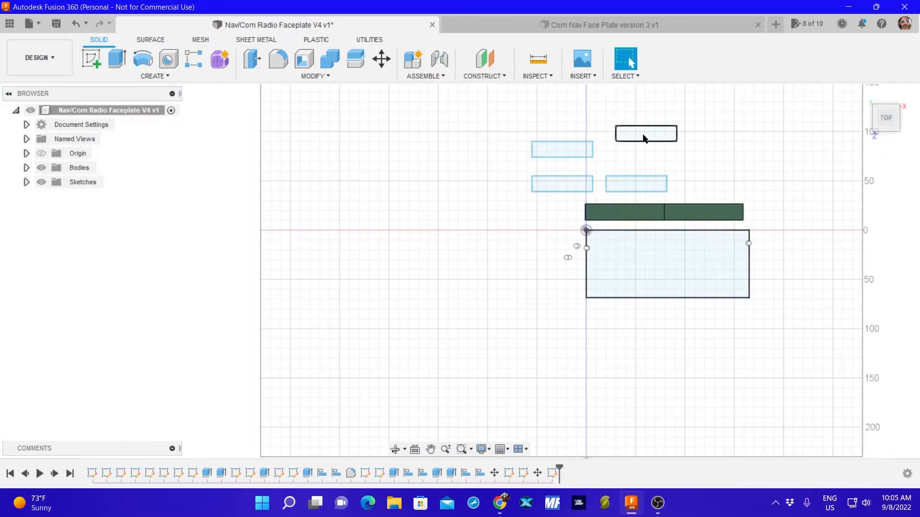
scroll(670, 151, down, 1)
scroll(536, 120, down, 2)
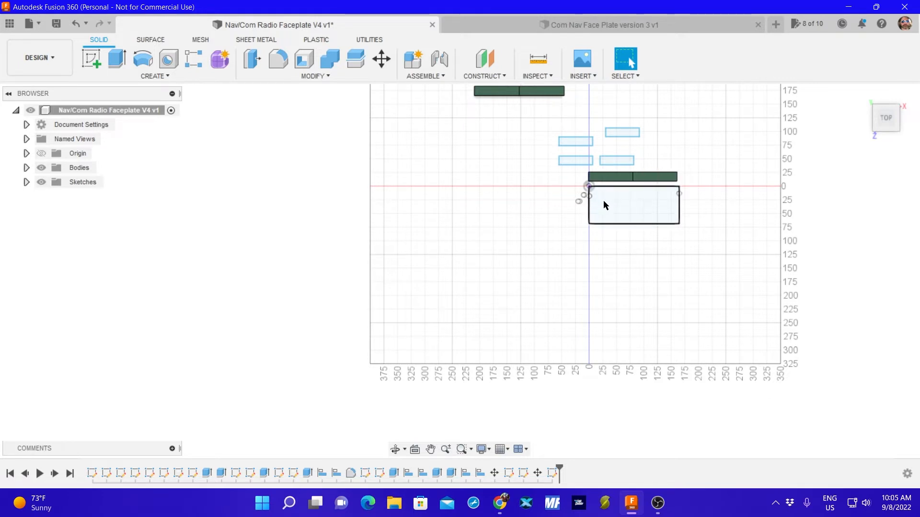
scroll(609, 199, up, 8)
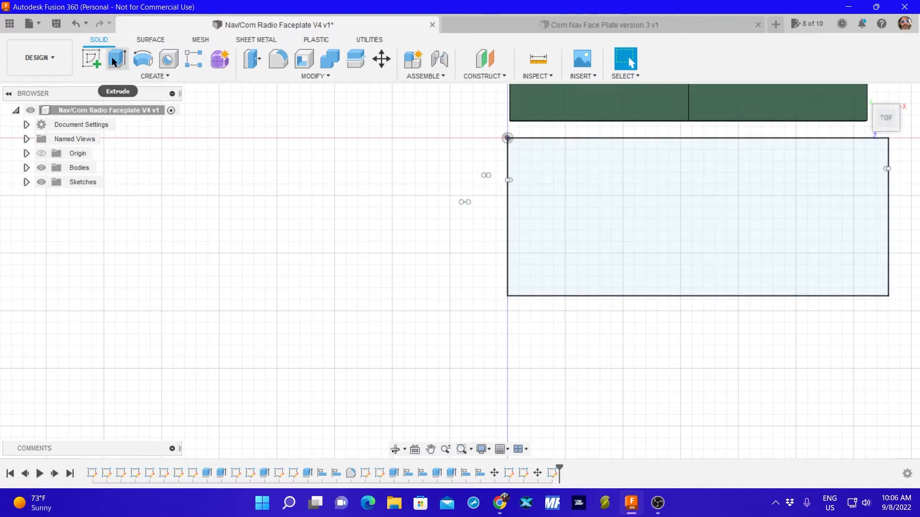
click(95, 60)
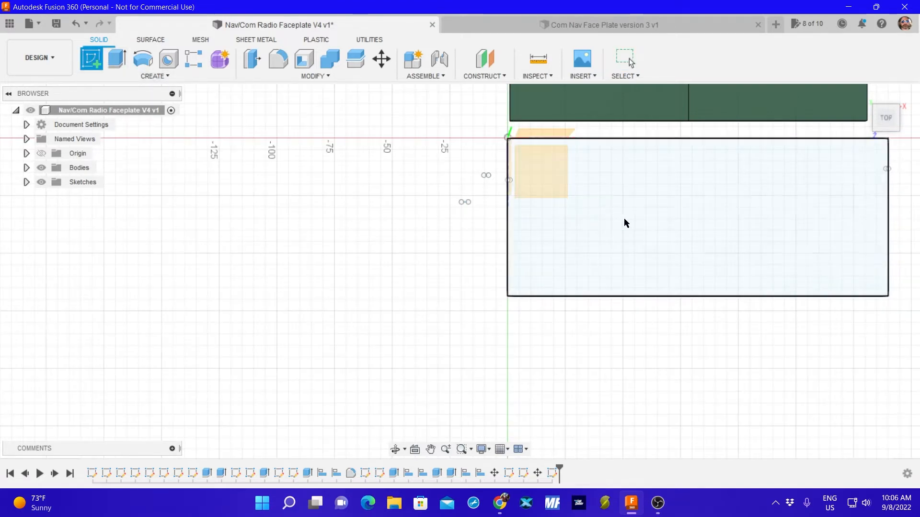
click(585, 212)
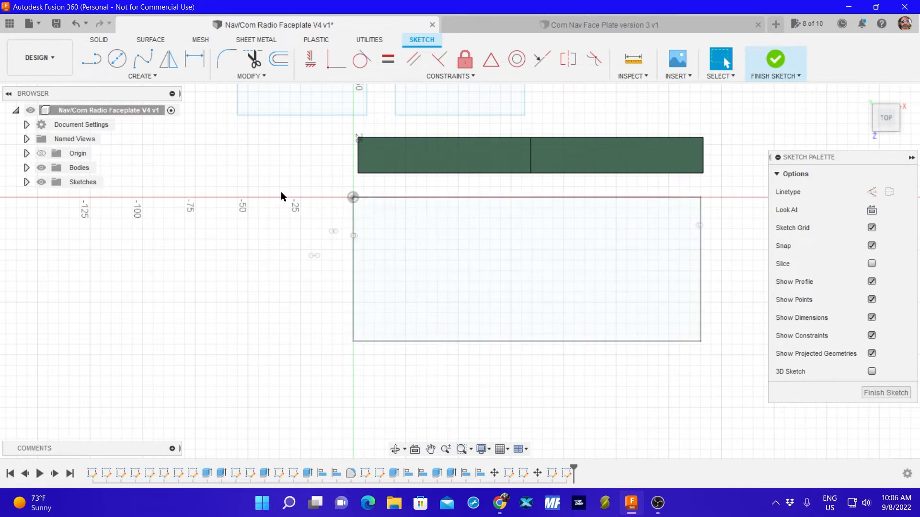
click(140, 76)
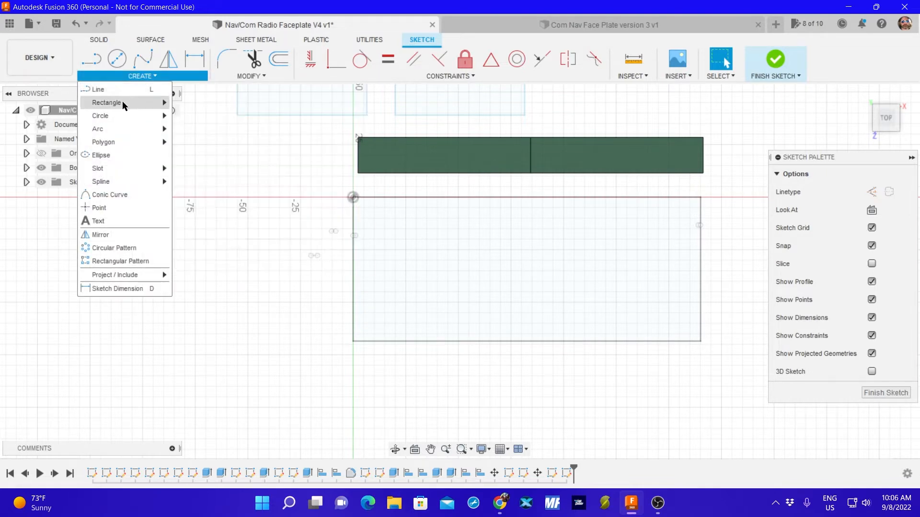
mouse_move(127, 116)
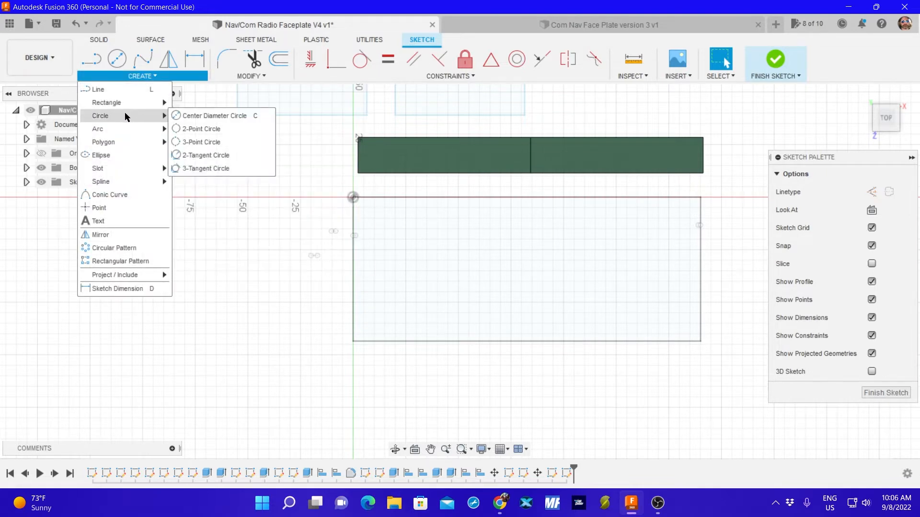
click(200, 118)
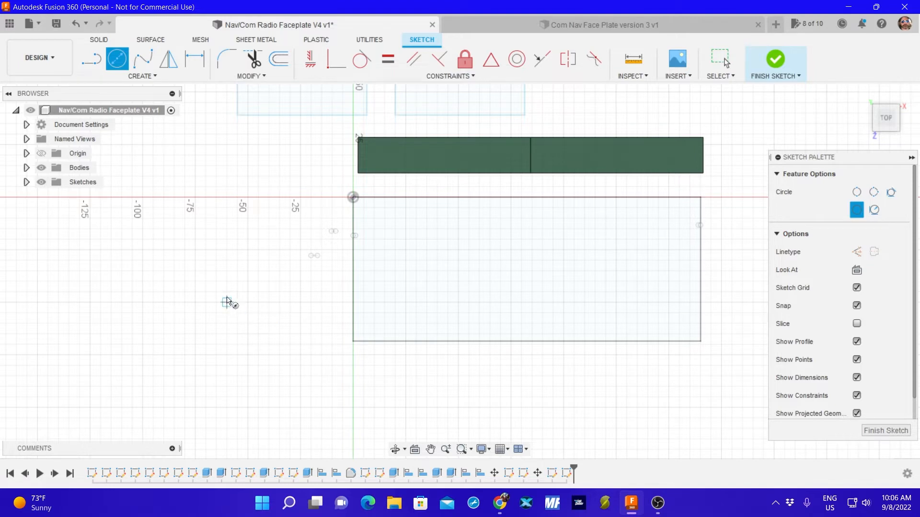
click(216, 292)
key(BackSpace)
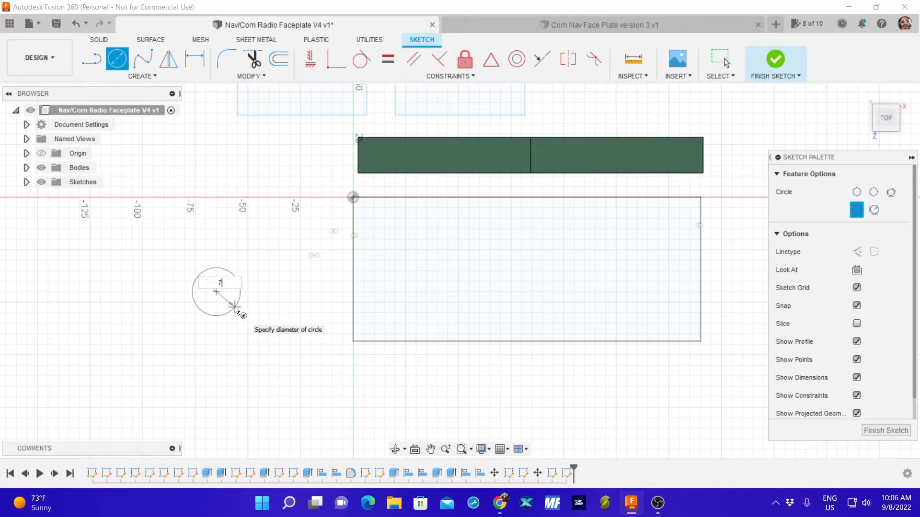
text(7)
key(Return)
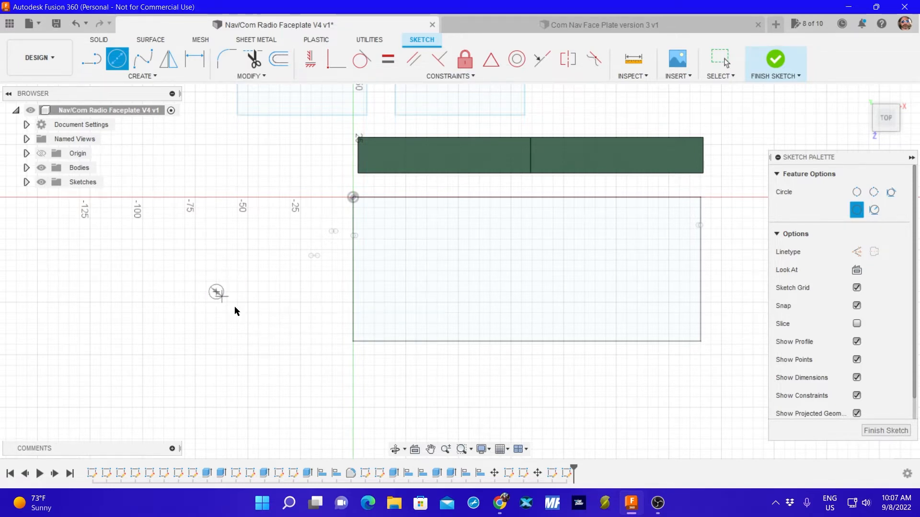
Draw a second 7 mm center diameter circle just below the first one and finish the sketch.
key(Escape)
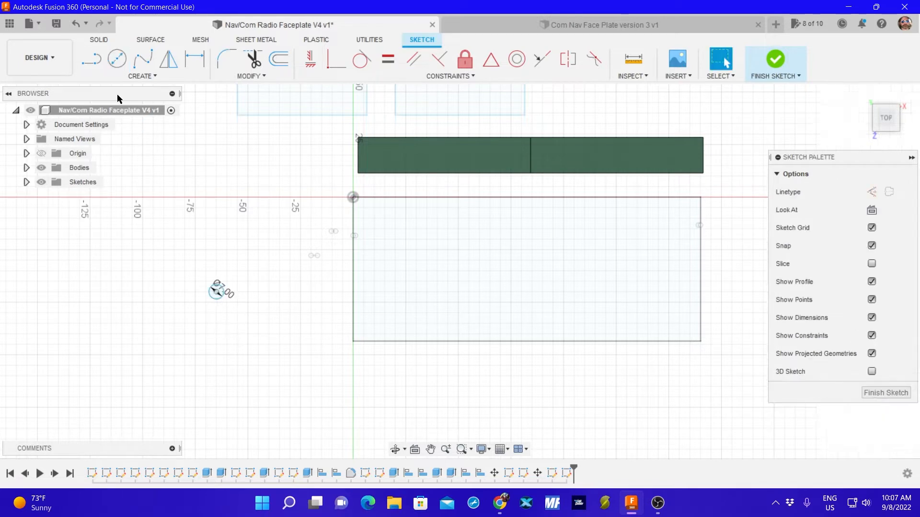
click(117, 60)
click(206, 324)
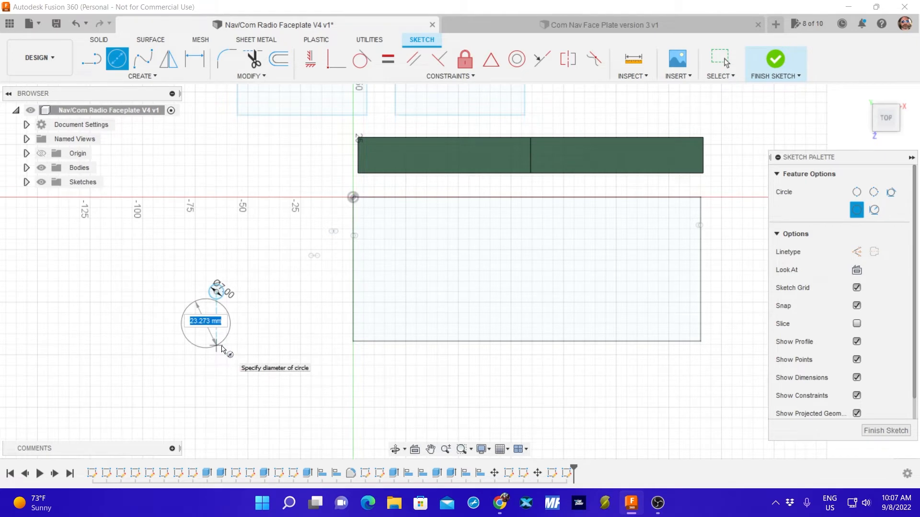
text(7)
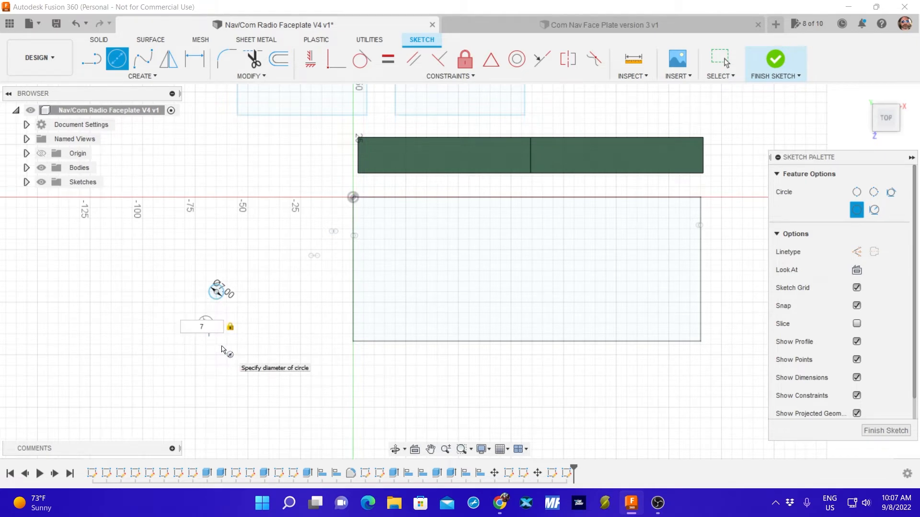
key(Return)
key(Escape)
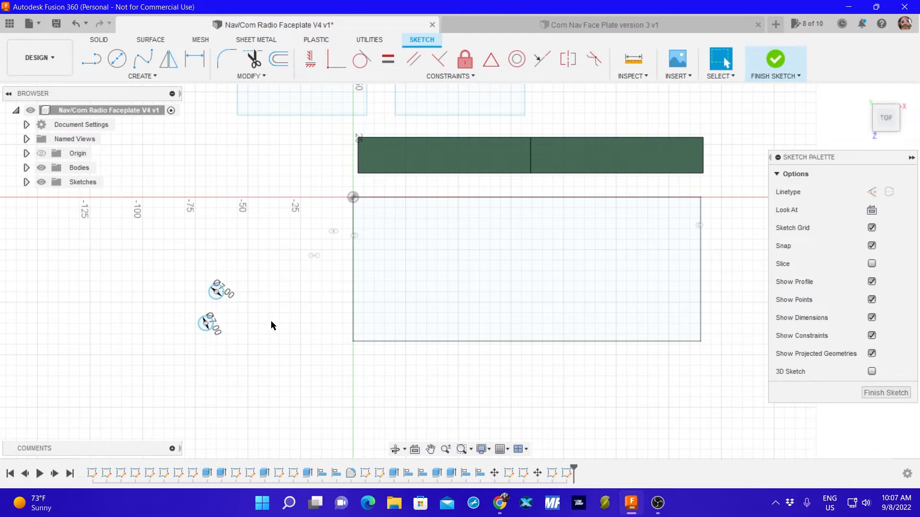
click(878, 397)
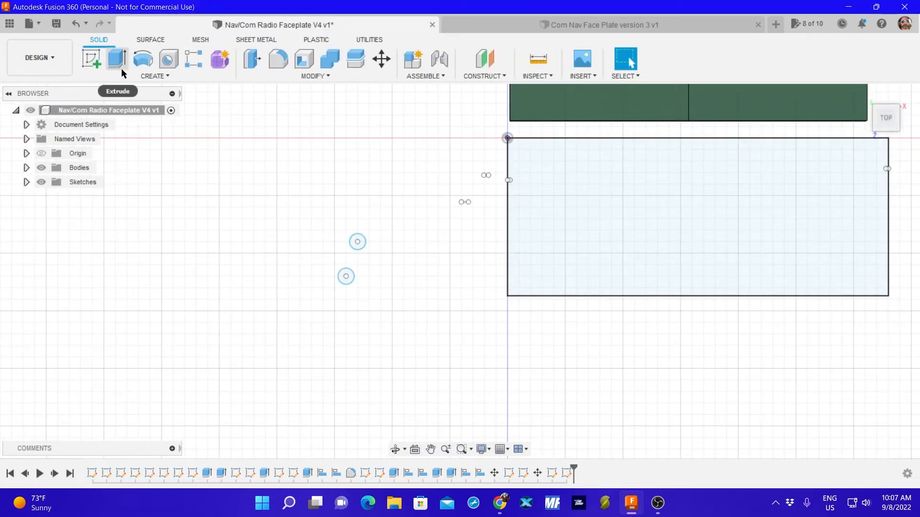
Start a new sketch on the circles' plane and draw a two-point rectangle 16 mm wide and 12 mm high below and left of the circles.
click(92, 58)
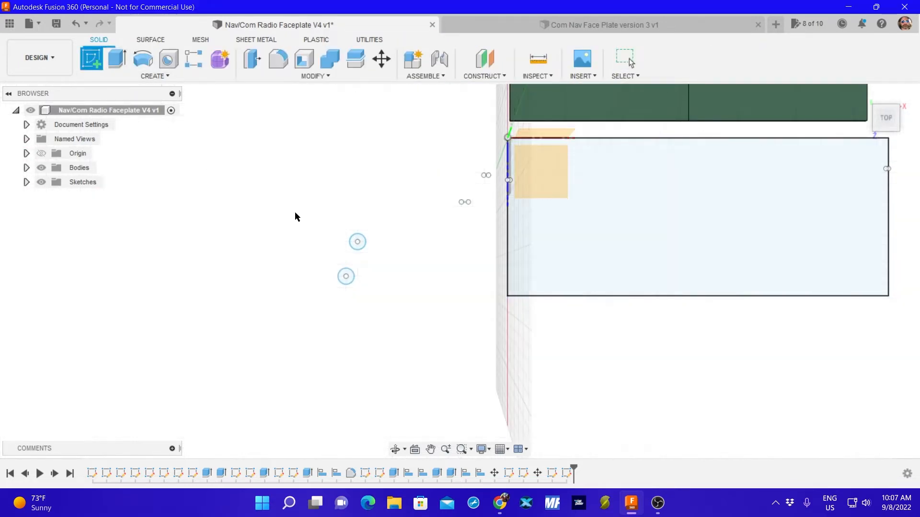
click(358, 245)
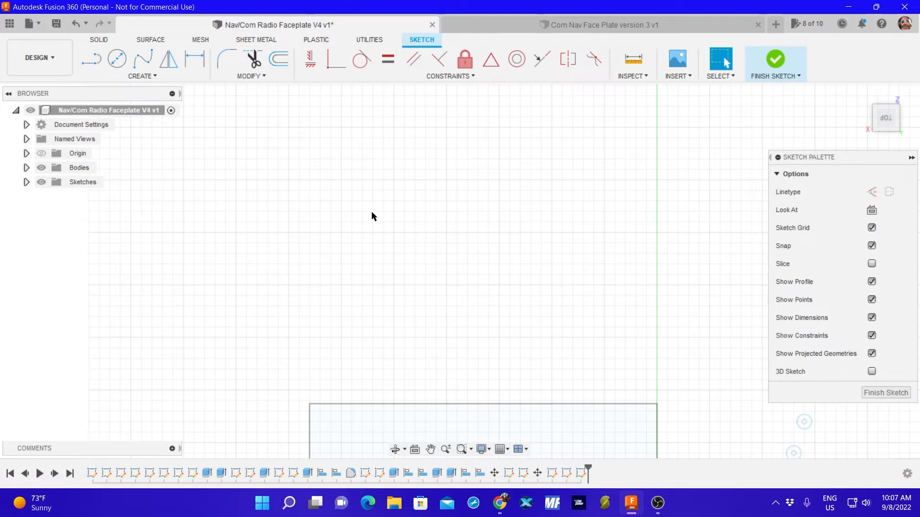
scroll(471, 279, down, 4)
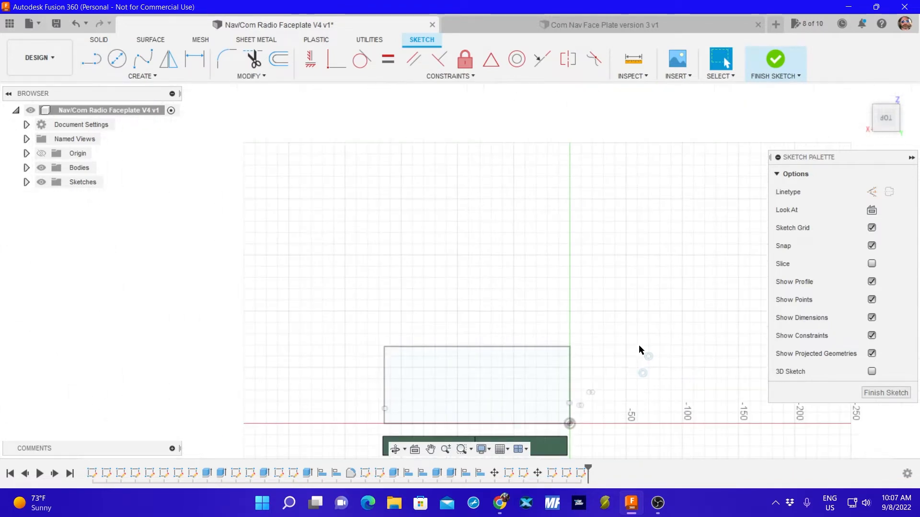
click(899, 93)
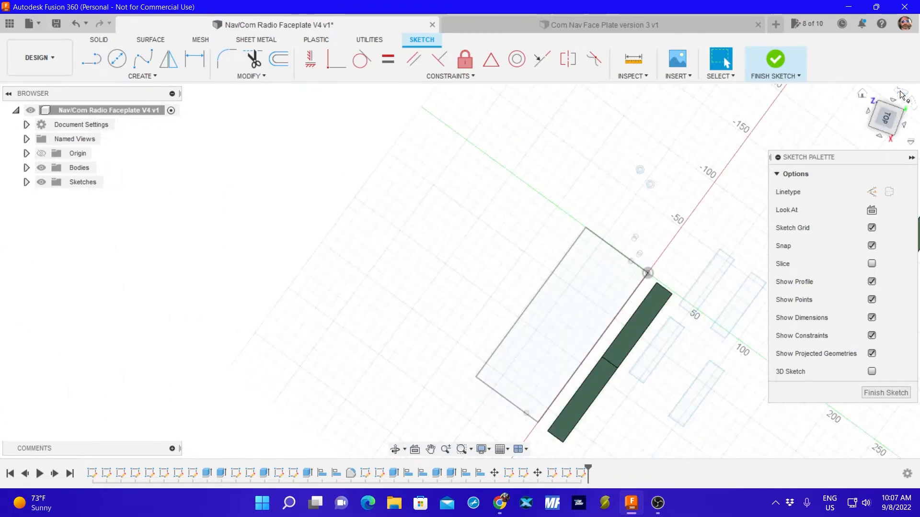
middle_drag(294, 211, 449, 267)
click(140, 75)
mouse_move(134, 109)
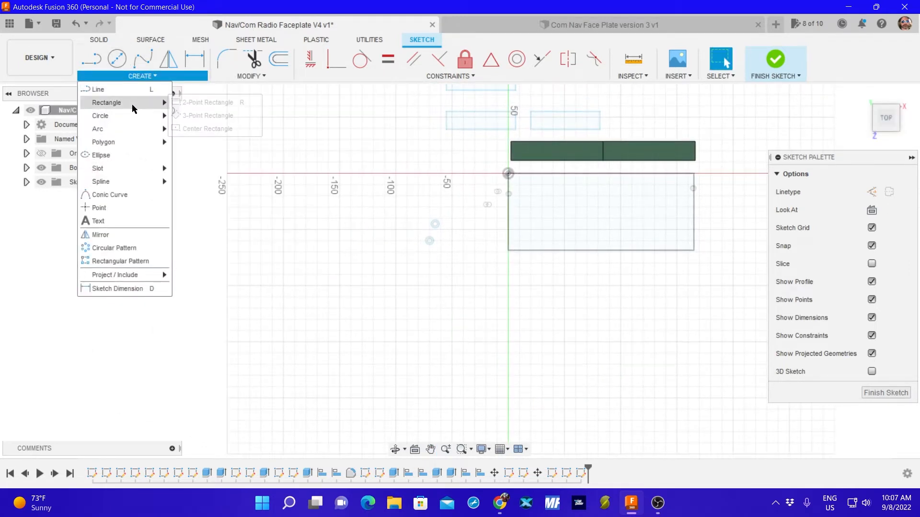
click(204, 102)
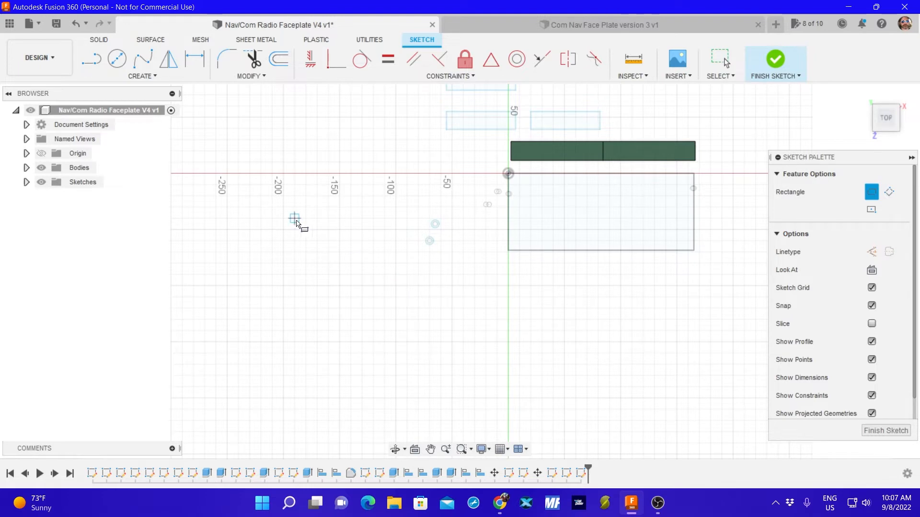
click(373, 274)
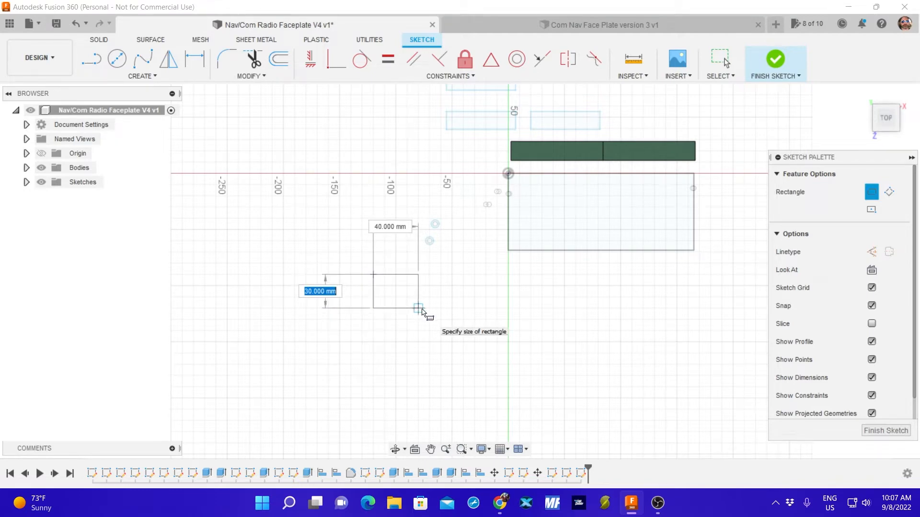
text(12)
key(Tab)
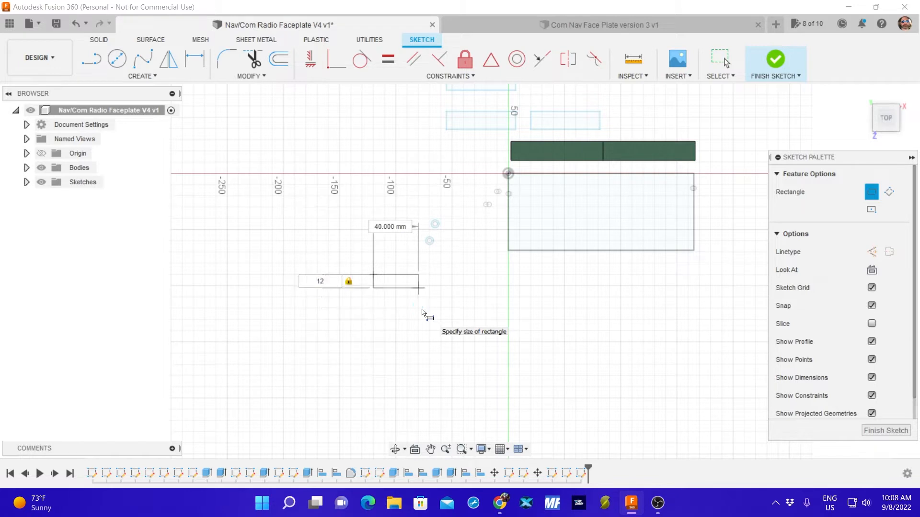
text(16)
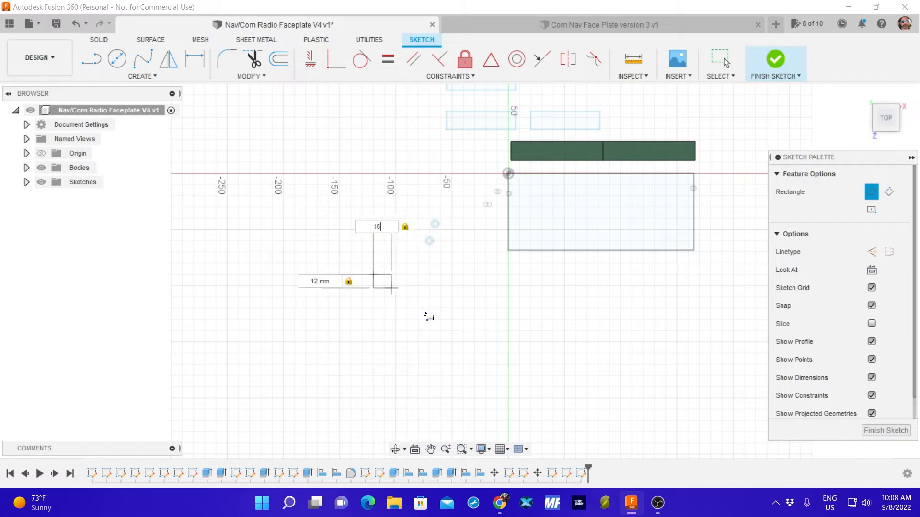
key(Return)
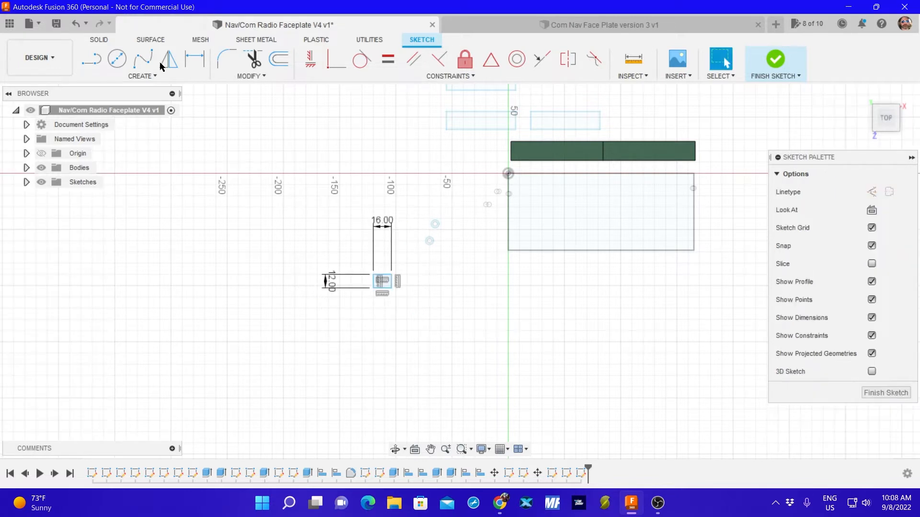
Draw a second rectangle 16 mm wide and 12 mm high directly below the first one and finish the sketch.
click(135, 73)
mouse_move(131, 102)
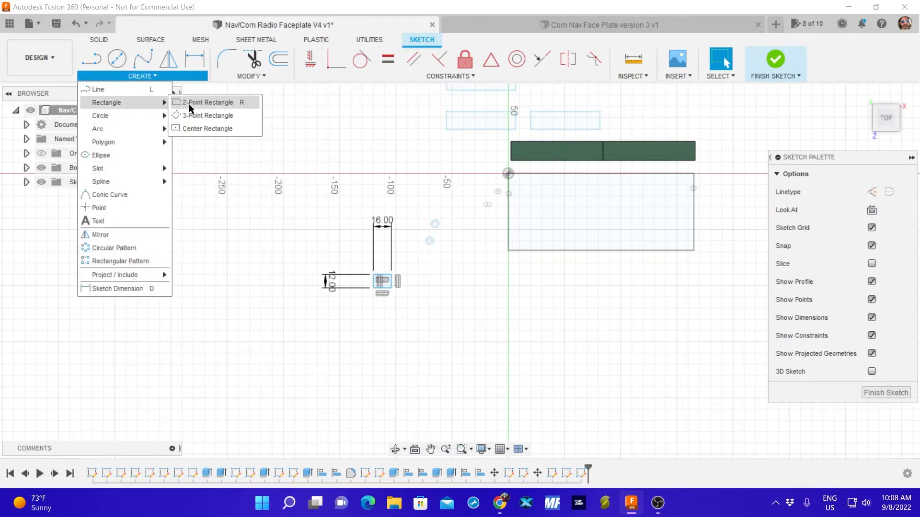
click(198, 102)
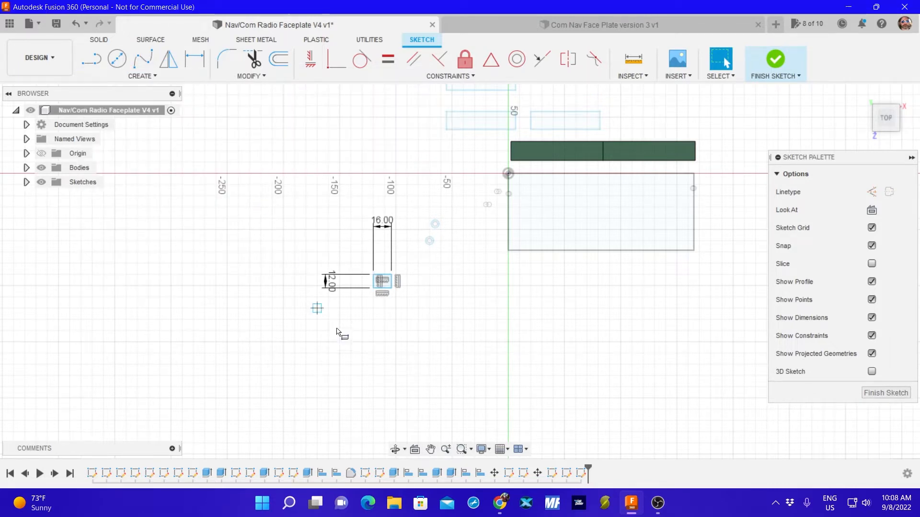
click(373, 308)
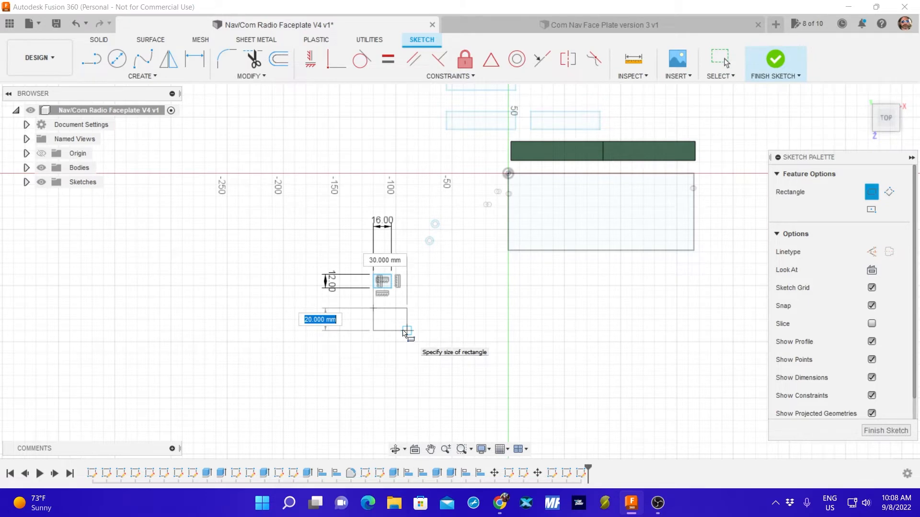
text(12)
key(Tab)
text(16)
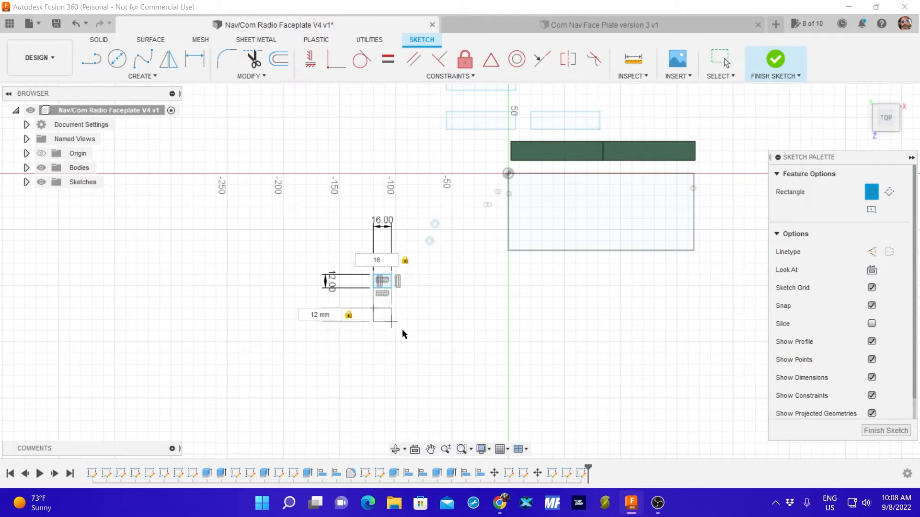
key(Return)
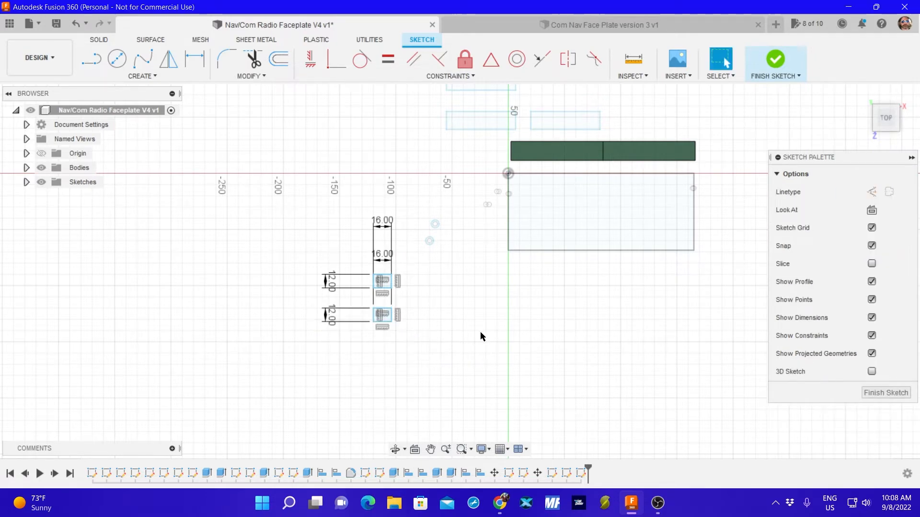
click(884, 395)
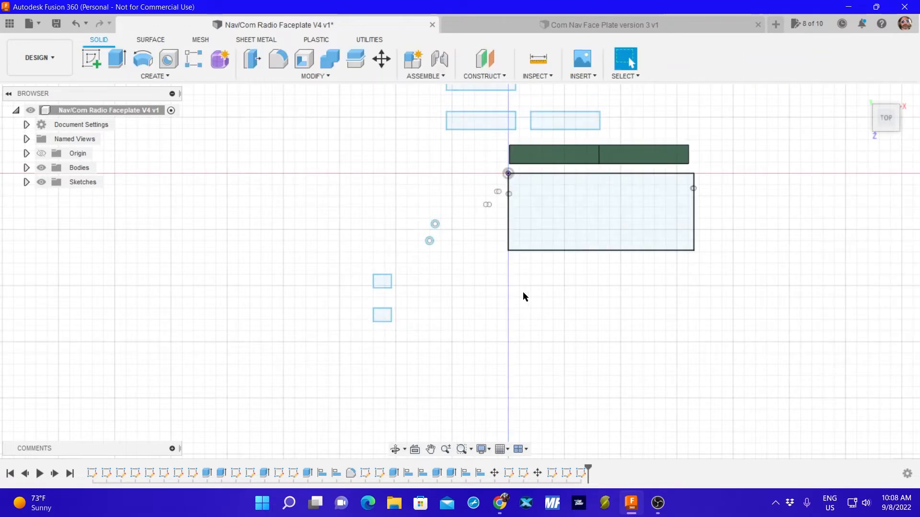
scroll(450, 270, up, 3)
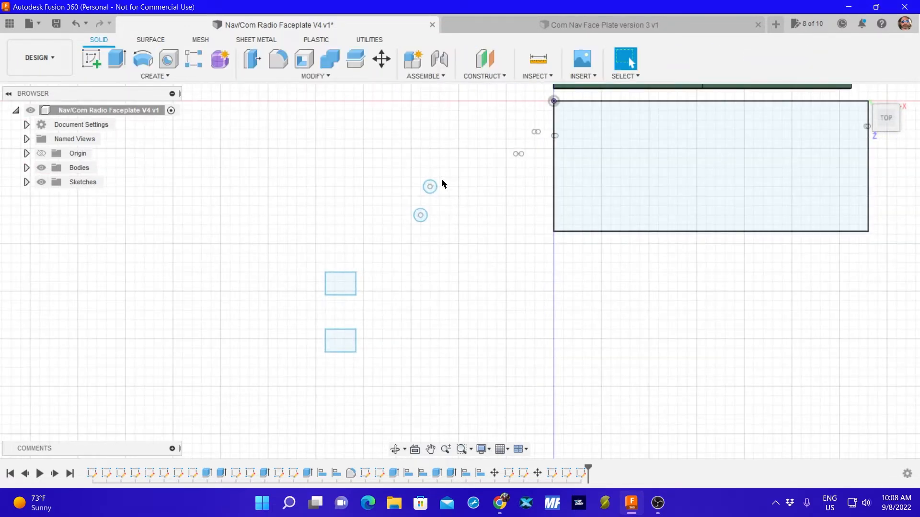
click(334, 76)
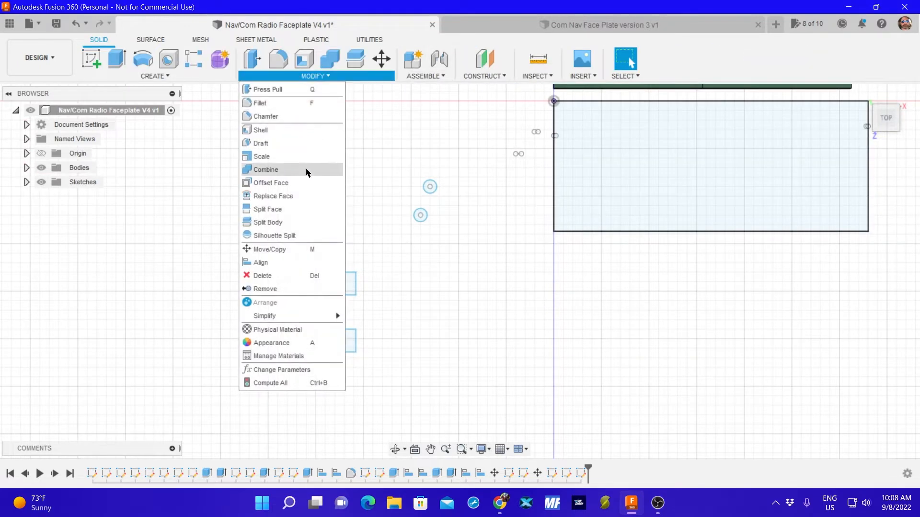
click(283, 263)
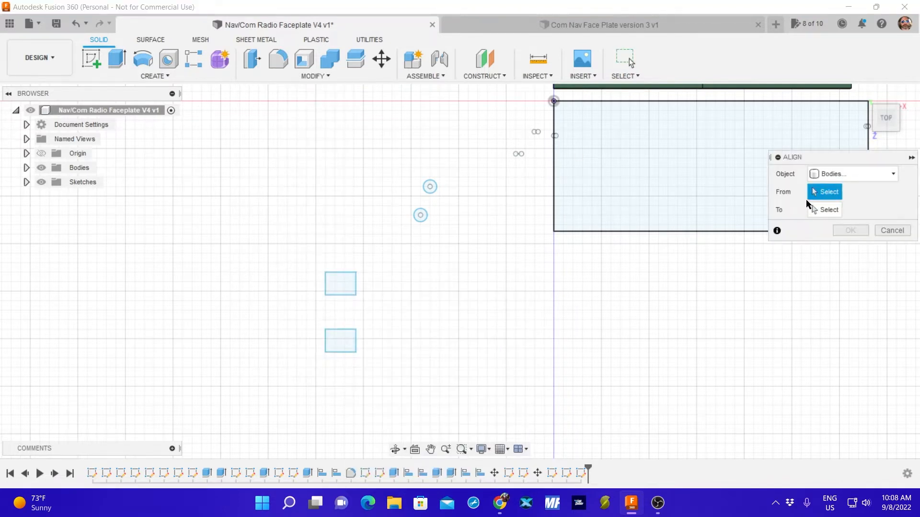
click(839, 176)
click(837, 190)
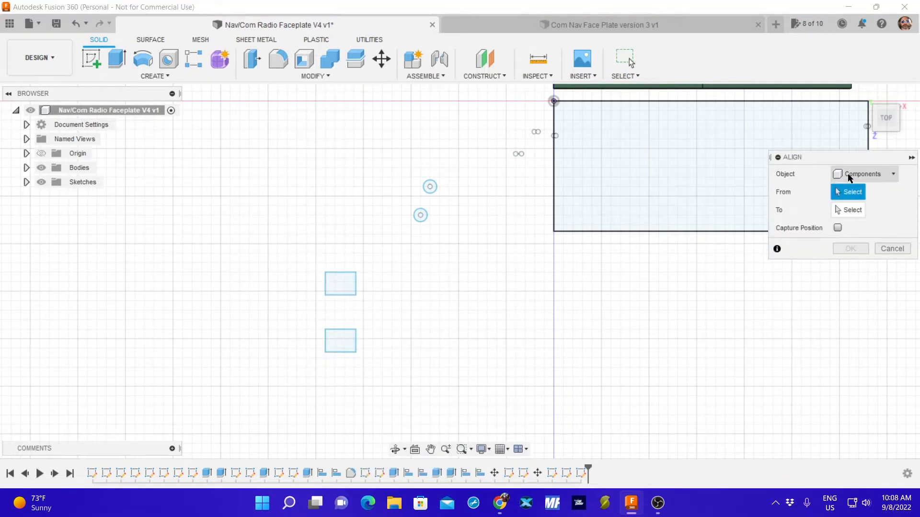
click(837, 176)
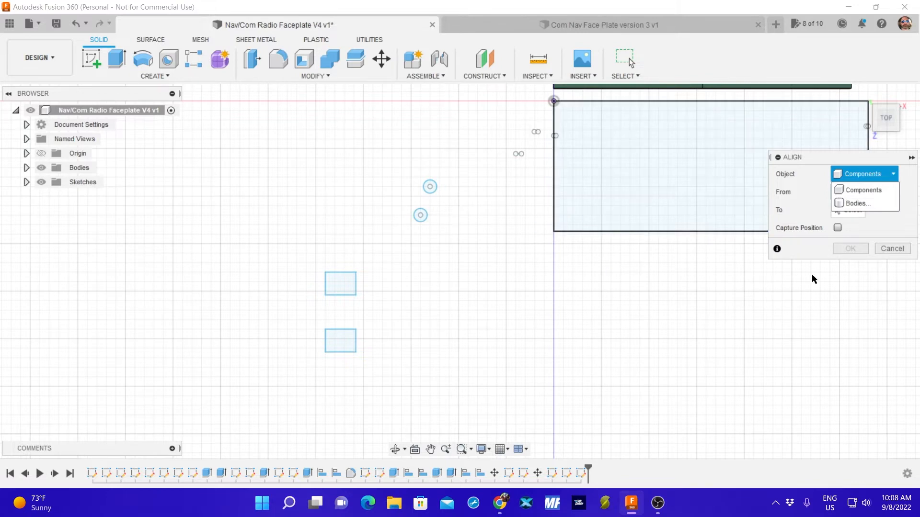
click(891, 249)
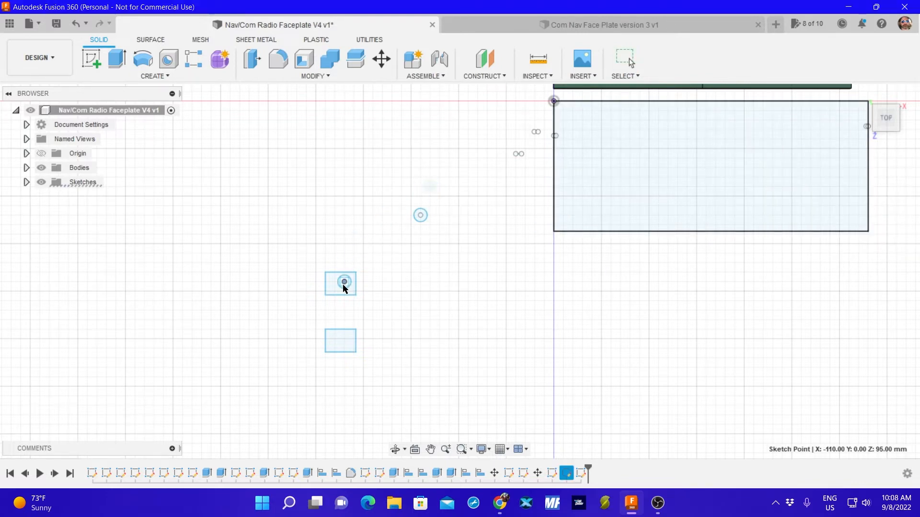
Move the upper 7 mm circle to the open area above the two small rectangles.
drag(336, 288, 353, 227)
click(116, 58)
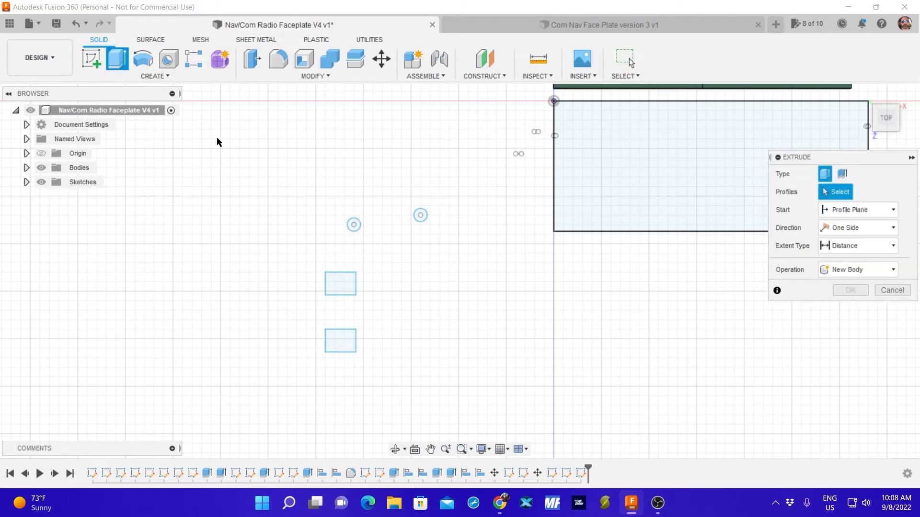
click(353, 225)
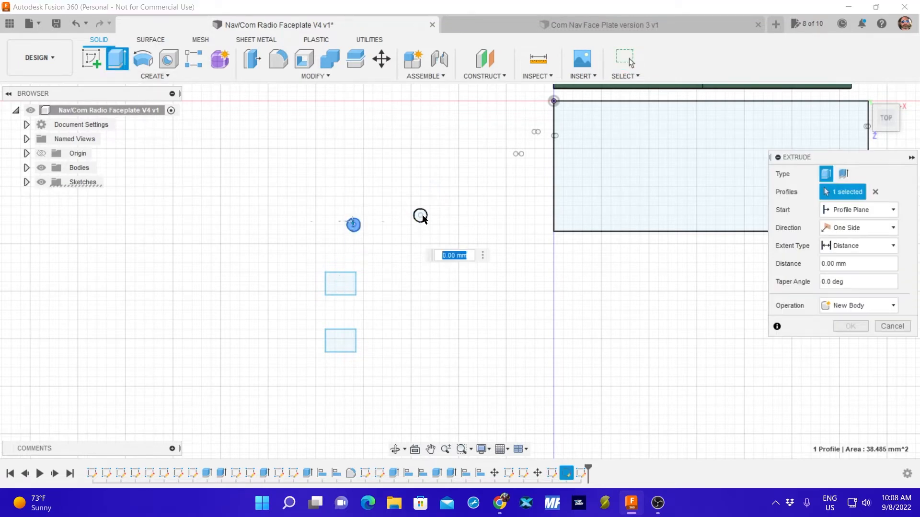
click(420, 215)
click(342, 283)
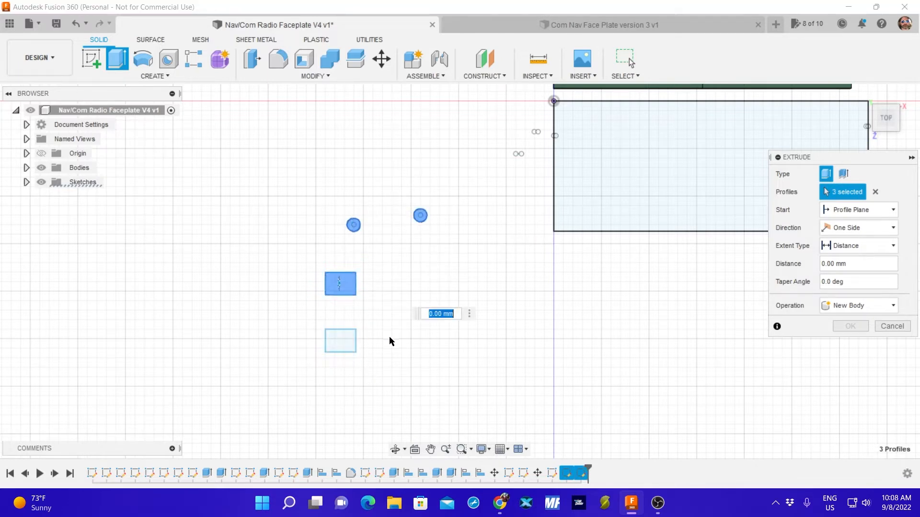
click(340, 340)
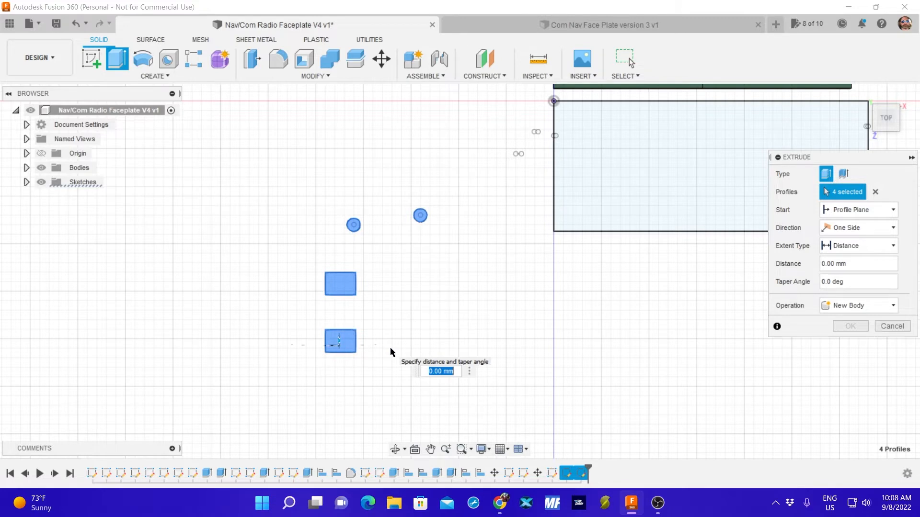
text(1)
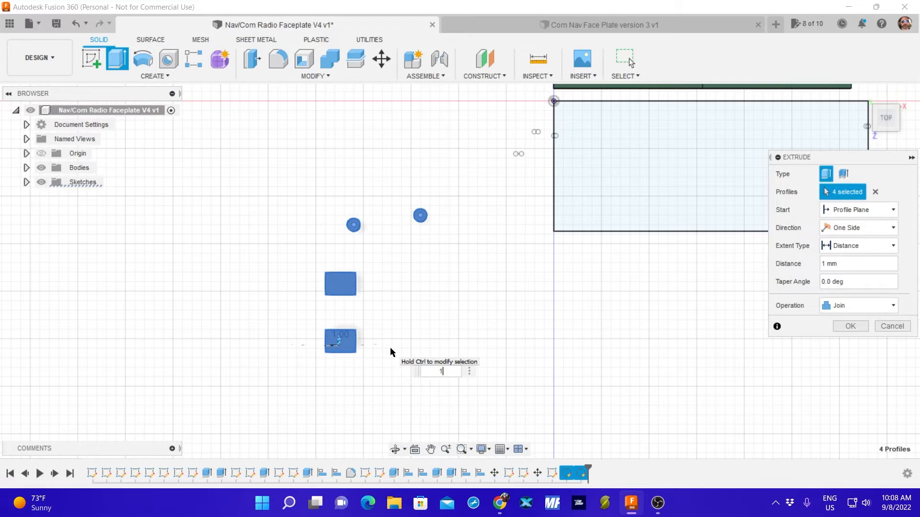
click(892, 327)
Extrude the two 16 x 12 mm rectangles together 10 mm as new bodies.
click(116, 58)
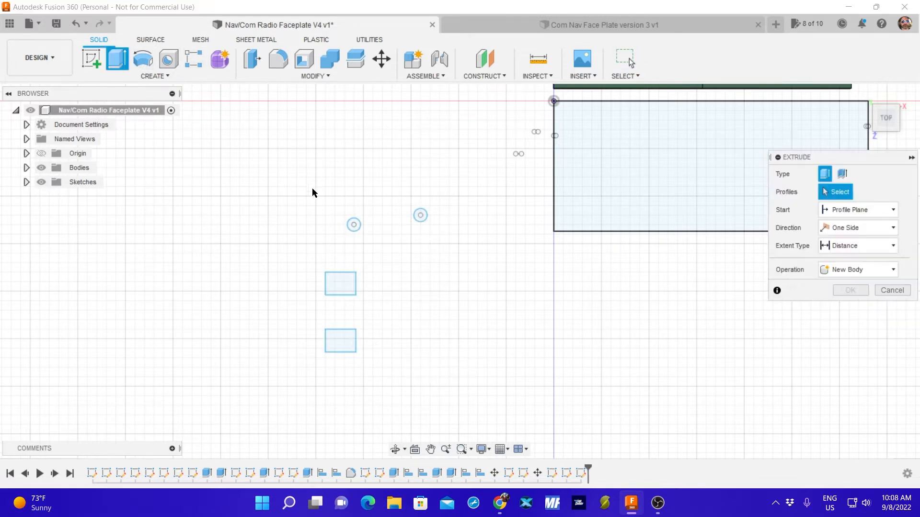
click(341, 286)
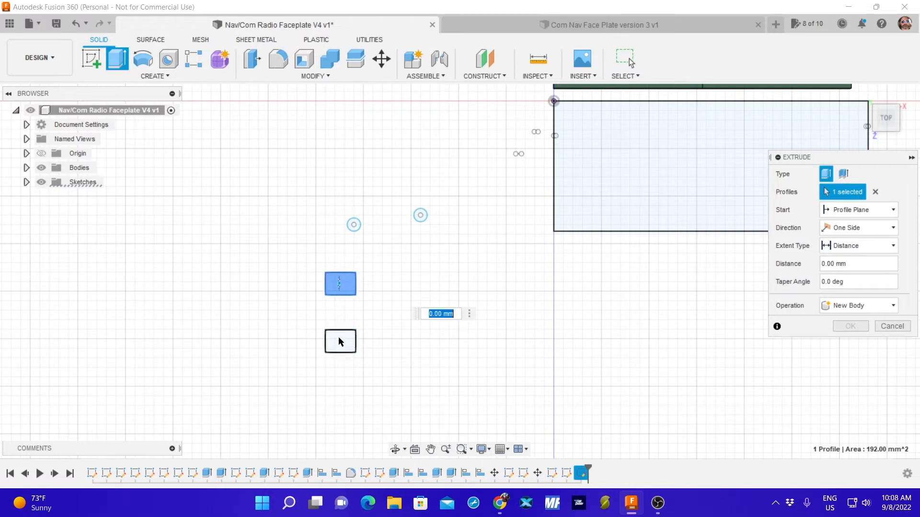
click(339, 344)
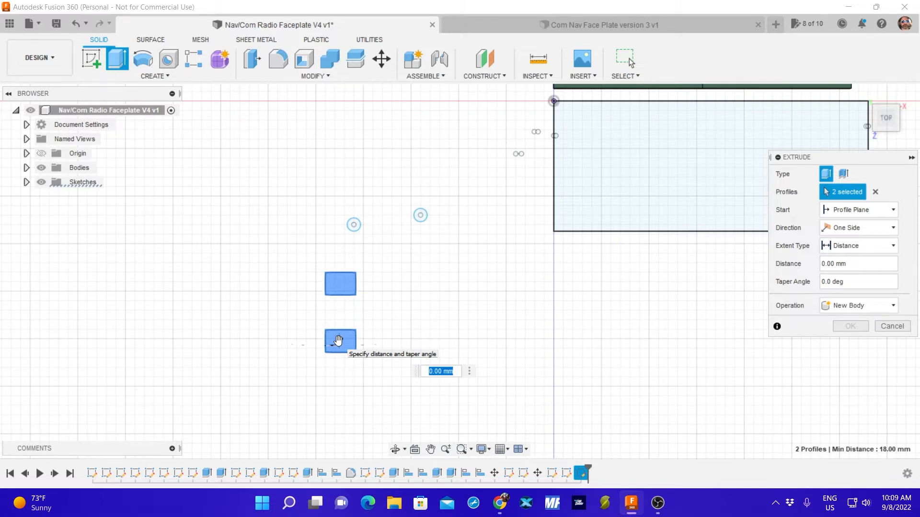
text(10)
key(Return)
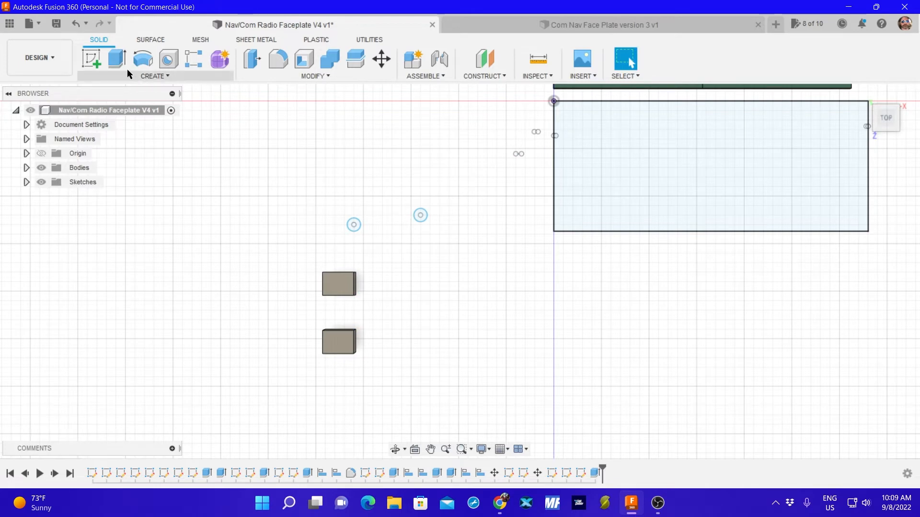
Extrude the two 7 mm circles together into new cylinder bodies that are taller than the rectangular blocks.
click(117, 58)
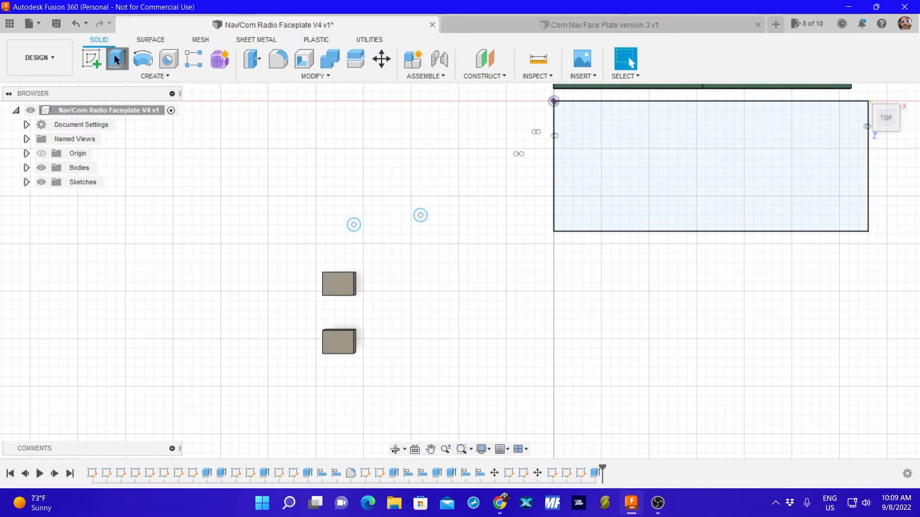
click(353, 225)
click(420, 216)
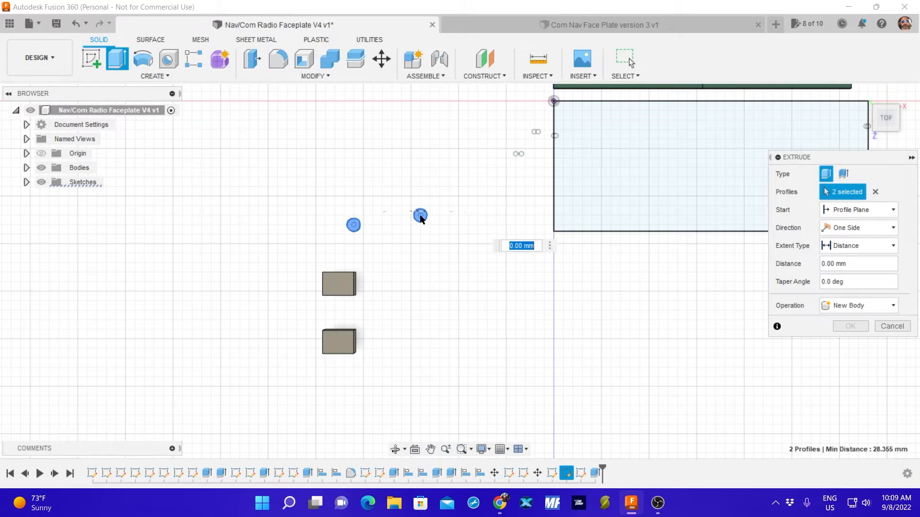
text(20)
key(Return)
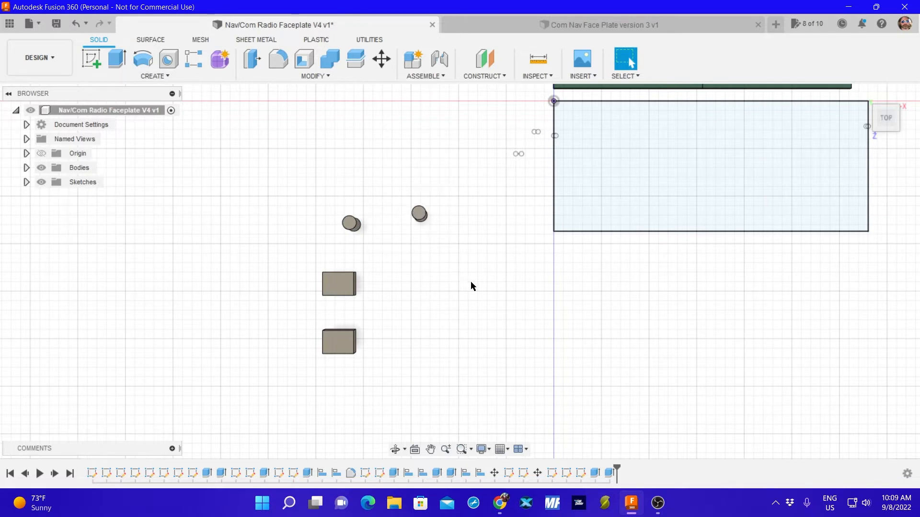
Align the bottom circular edge of the cylinder nearer the faceplate outline to the top face of the lower rectangular block.
click(317, 76)
click(267, 263)
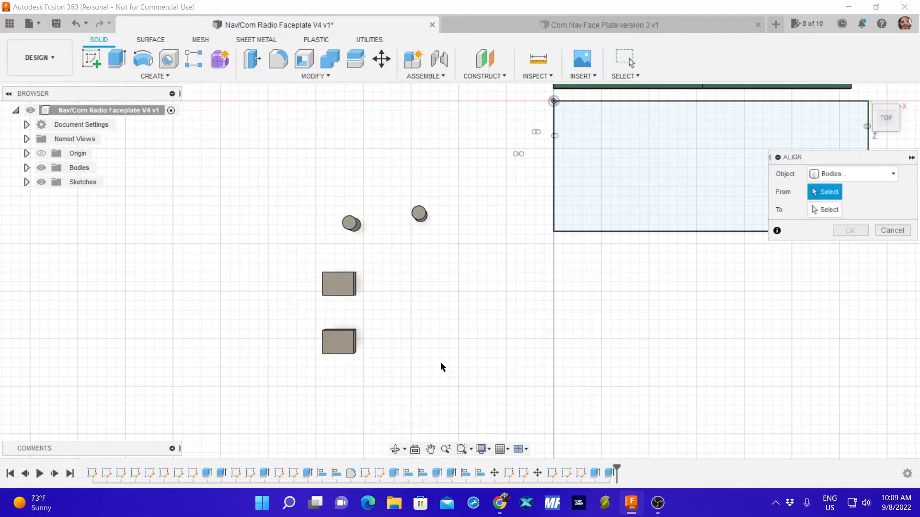
shift+middle_drag(441, 380, 419, 293)
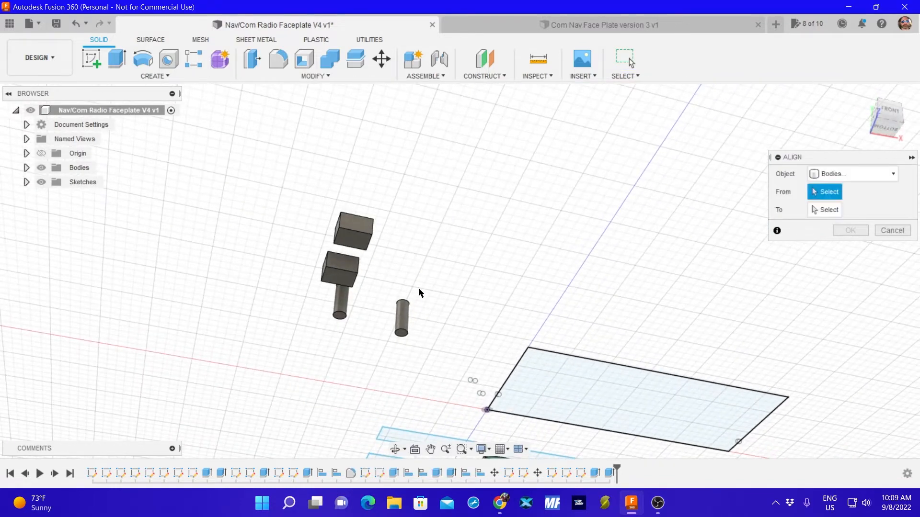
click(403, 338)
mouse_move(404, 338)
shift+middle_down()
mouse_move(404, 219)
mouse_move(388, 312)
mouse_move(395, 343)
shift+middle_up()
click(353, 220)
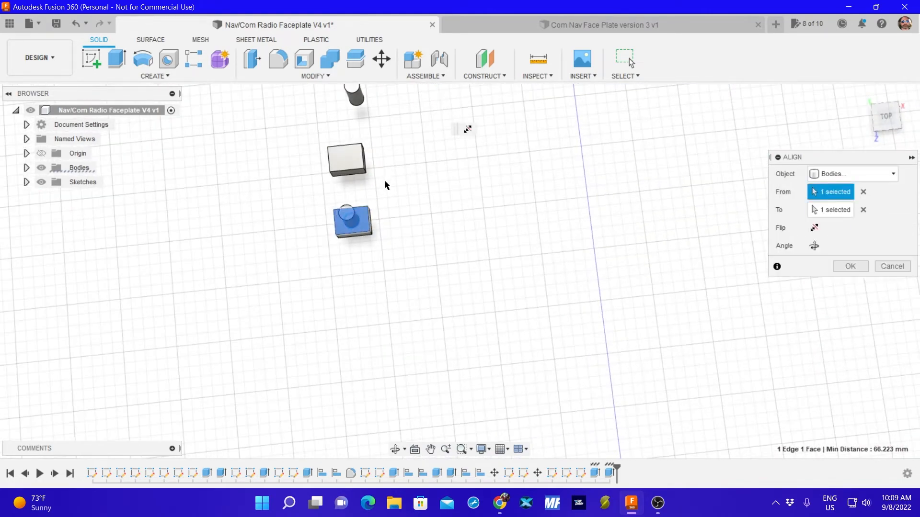
click(848, 266)
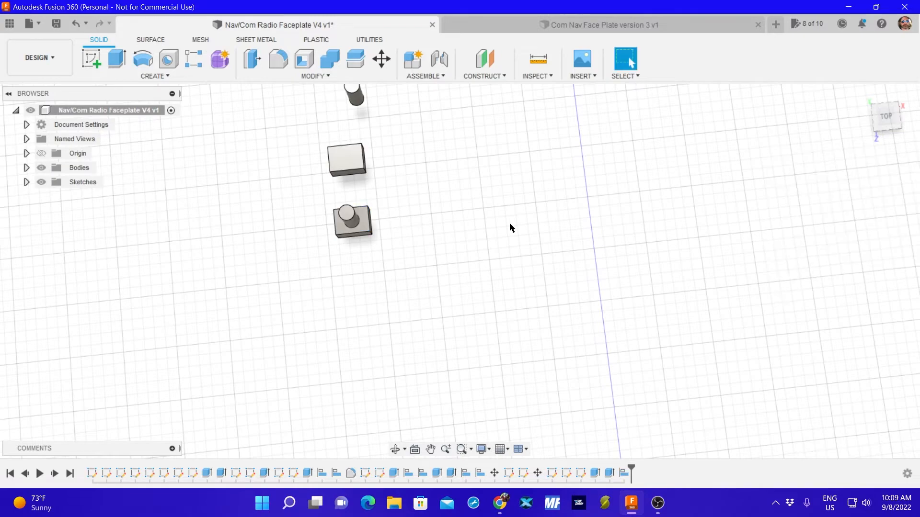
Align the bottom circular edge of the remaining cylinder to the top face of the upper rectangular block.
shift+middle_drag(402, 196, 353, 80)
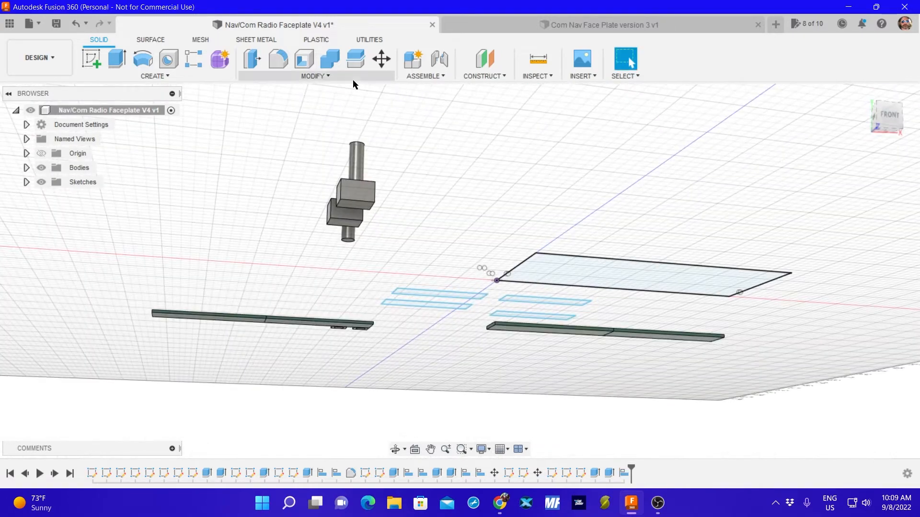
click(314, 76)
click(280, 264)
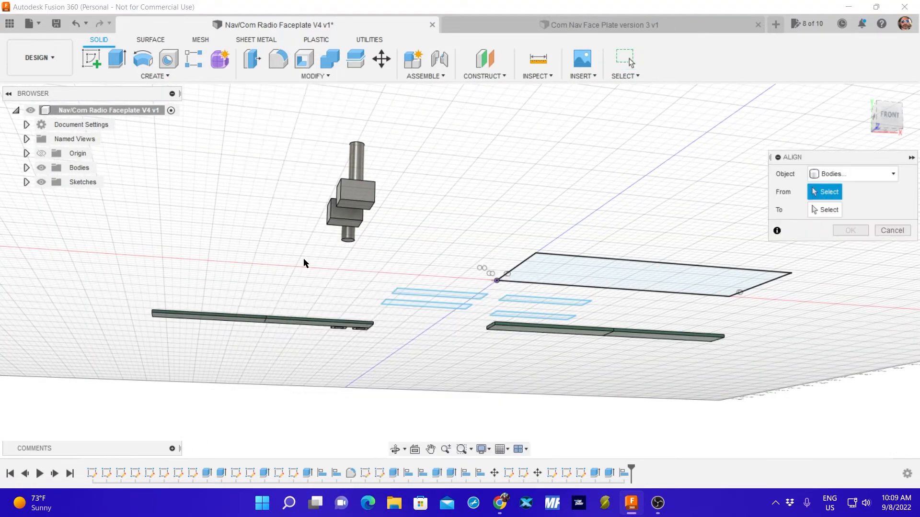
click(352, 242)
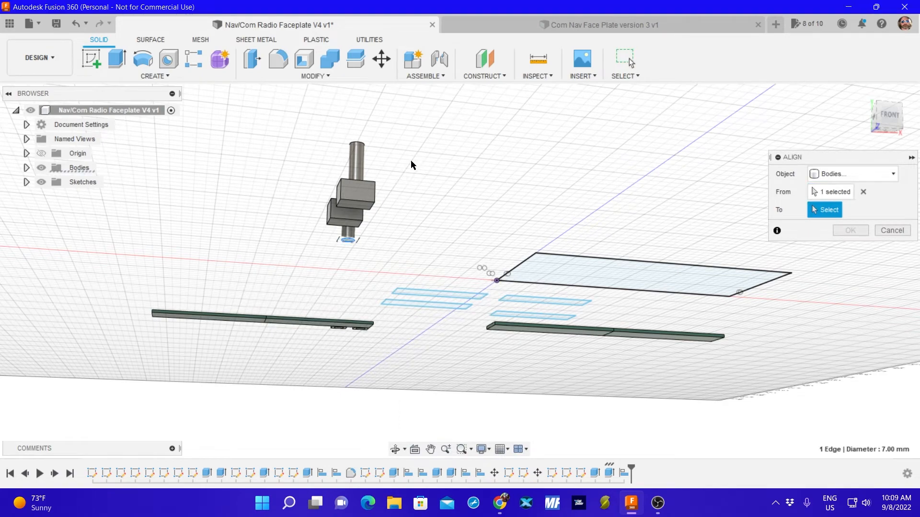
shift+middle_drag(410, 161, 396, 258)
middle_drag(339, 329, 386, 175)
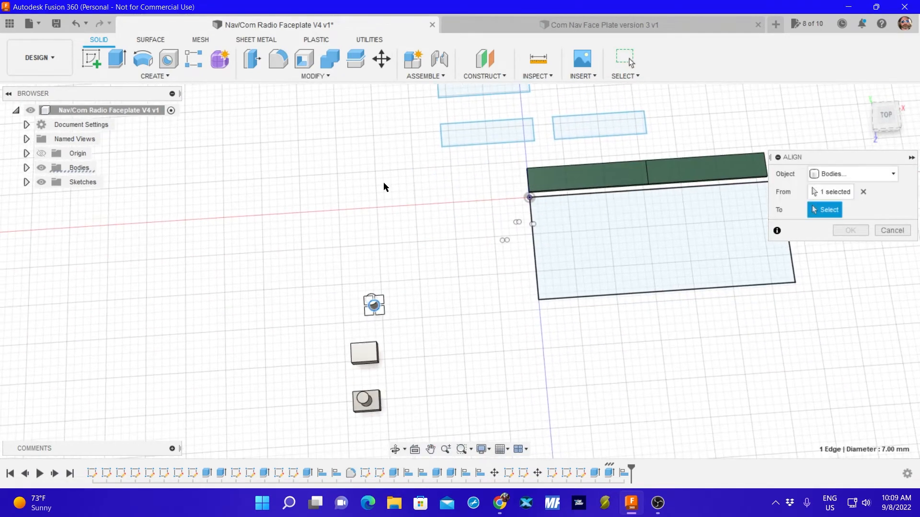
click(364, 356)
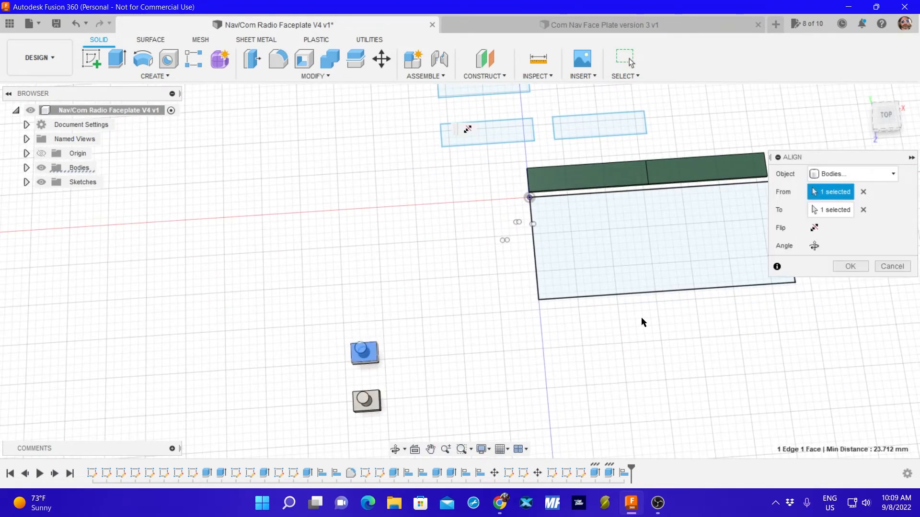
click(850, 266)
mouse_move(428, 378)
shift+middle_down()
mouse_move(437, 353)
mouse_move(429, 324)
mouse_move(425, 372)
shift+middle_up()
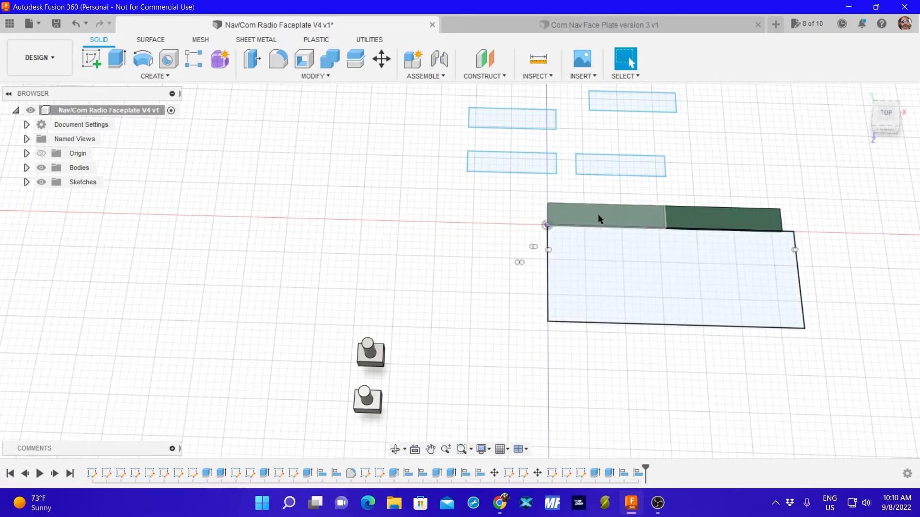
click(509, 164)
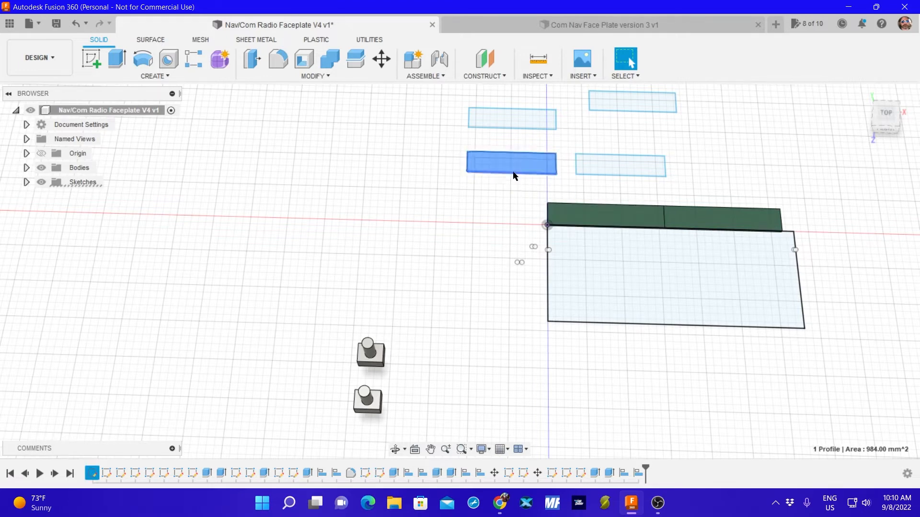
key(m)
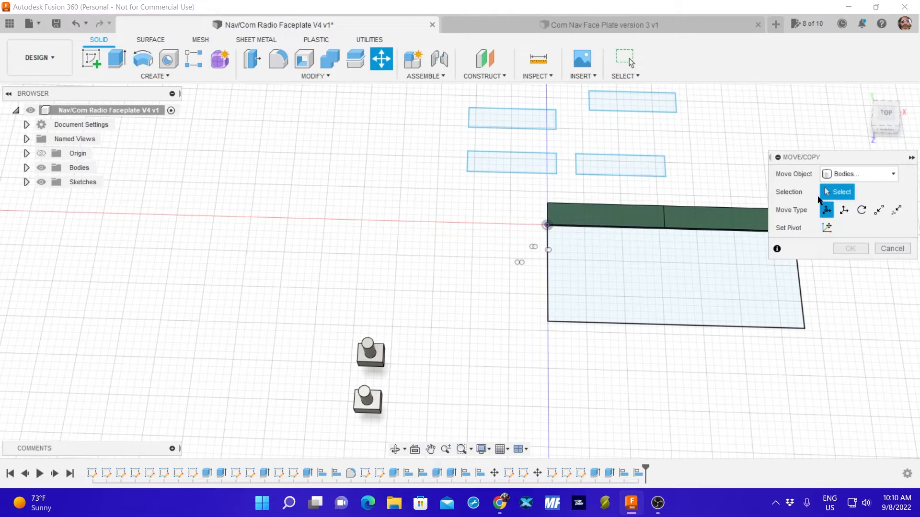
click(829, 174)
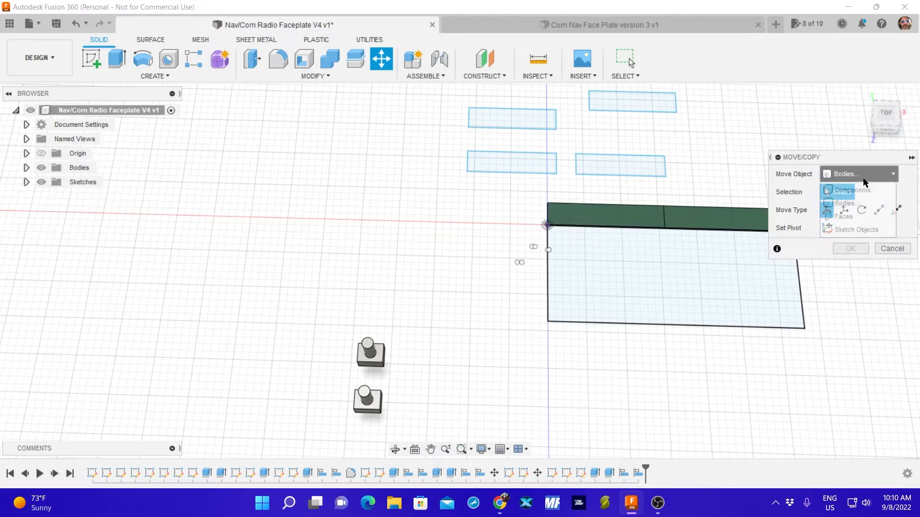
click(849, 230)
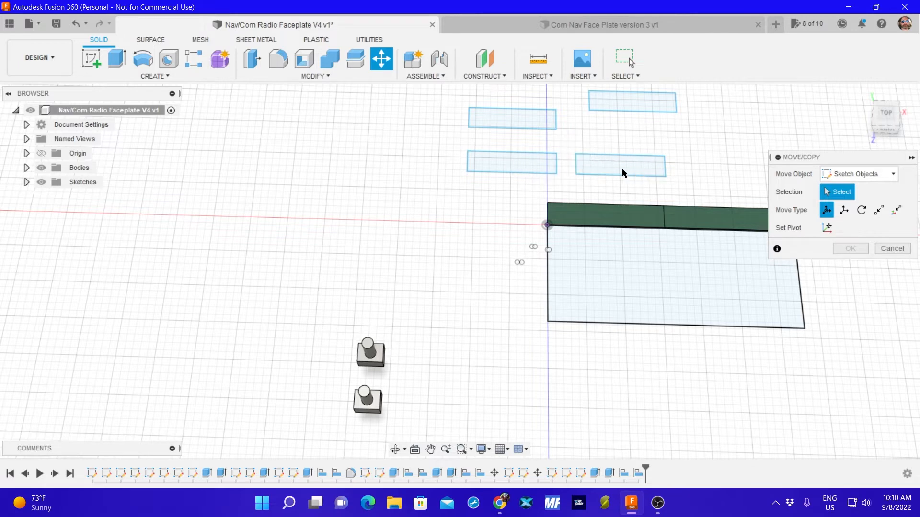
click(620, 155)
click(665, 164)
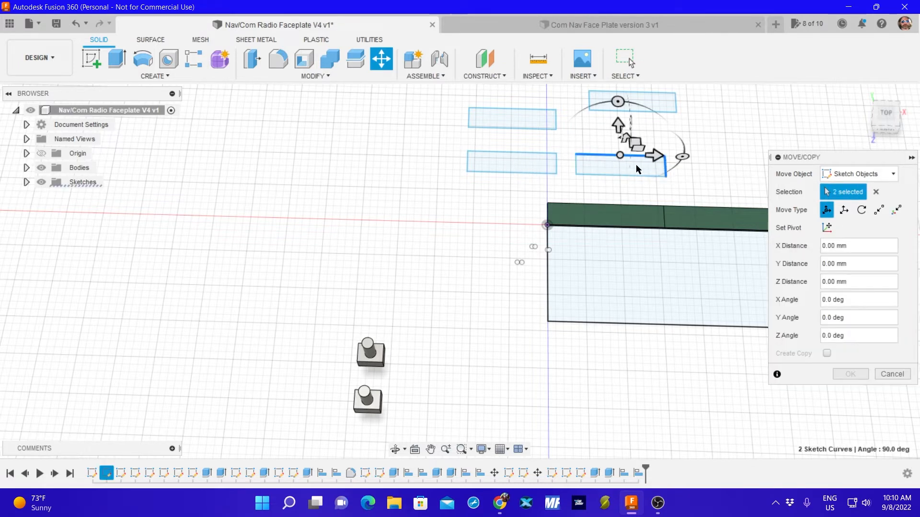
click(576, 165)
click(604, 176)
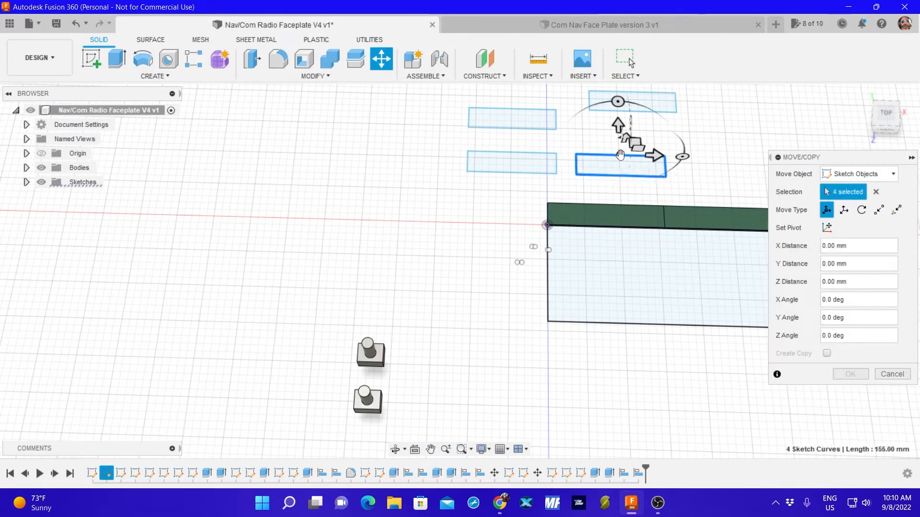
click(619, 156)
drag(619, 159, 607, 267)
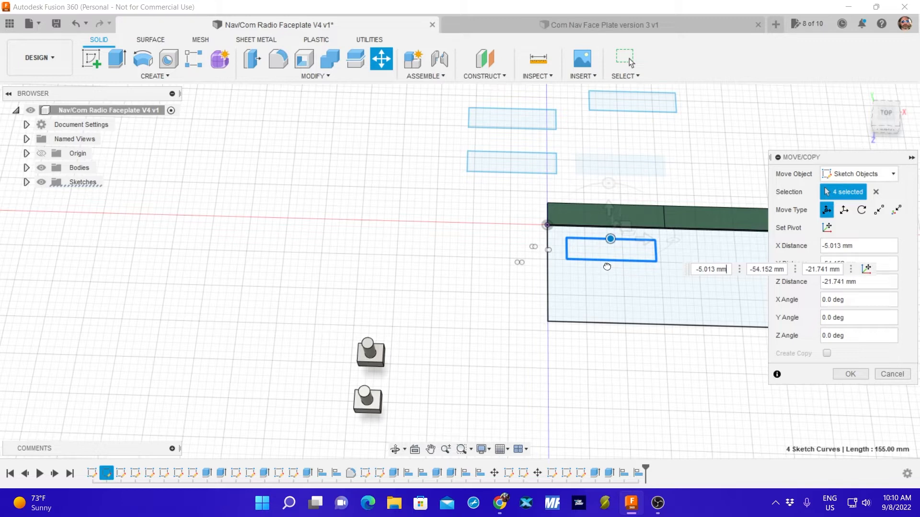
mouse_move(607, 266)
mouse_down()
mouse_move(595, 268)
mouse_move(620, 169)
mouse_up()
click(886, 374)
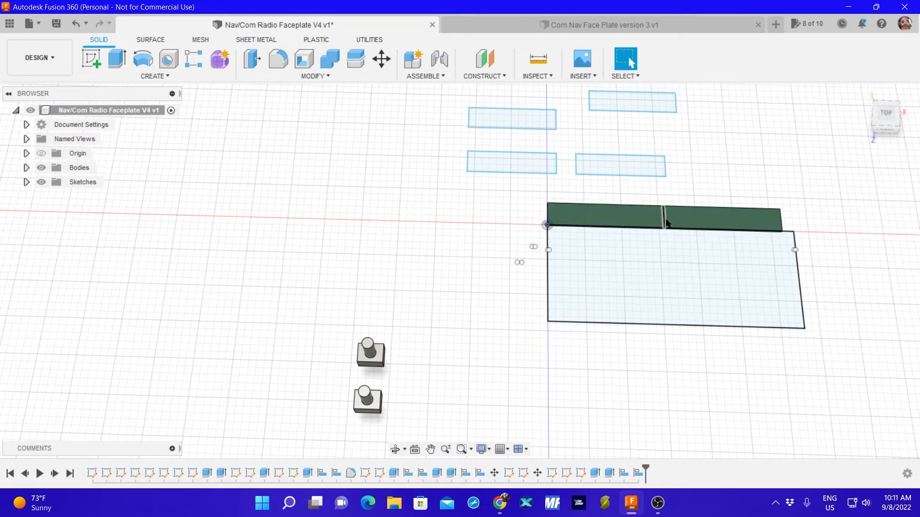
Measure the length and width of the green display block nearest the origin, above the faceplate outline.
click(538, 59)
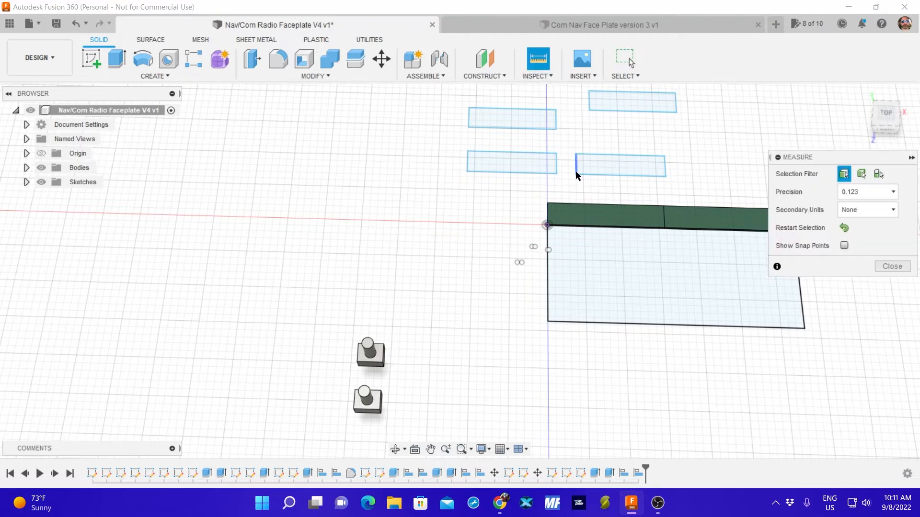
click(549, 215)
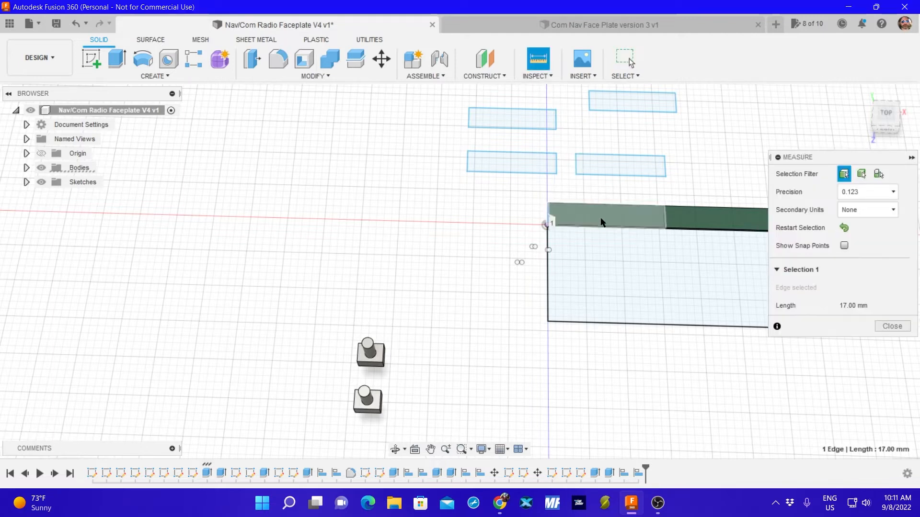
click(665, 221)
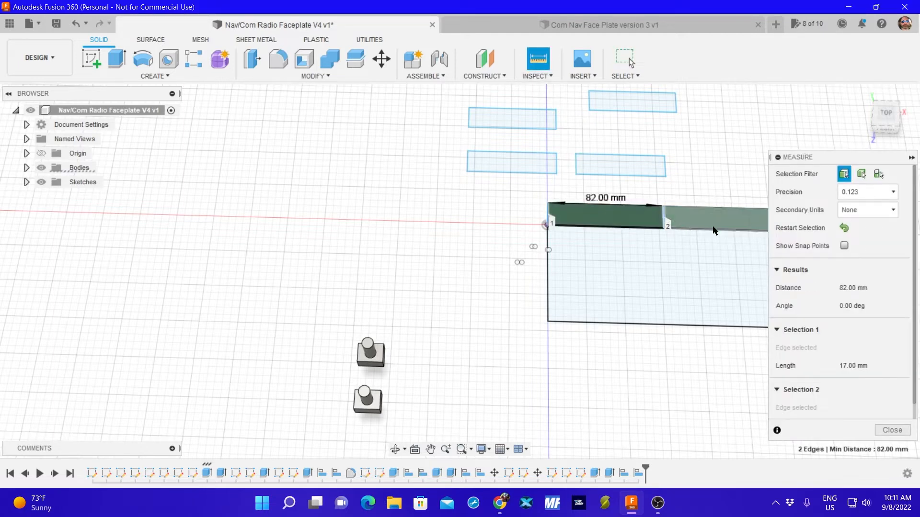
click(650, 199)
click(607, 205)
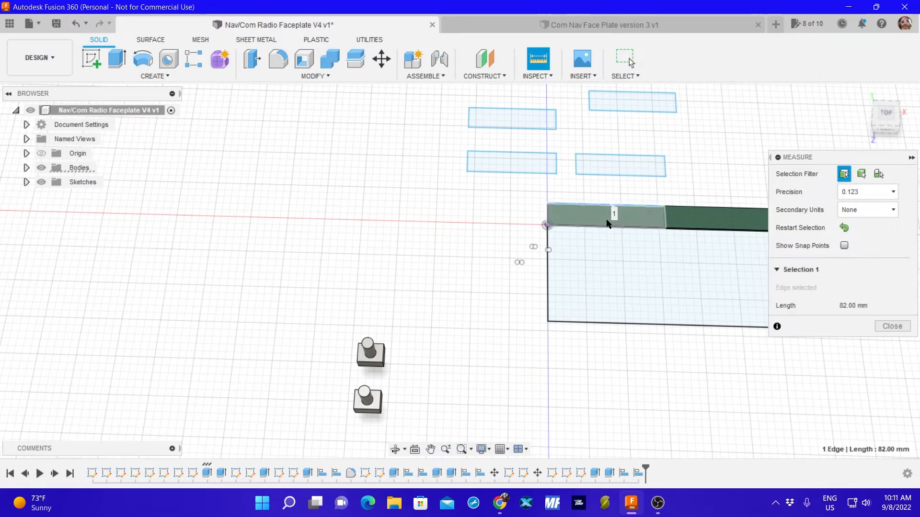
click(607, 226)
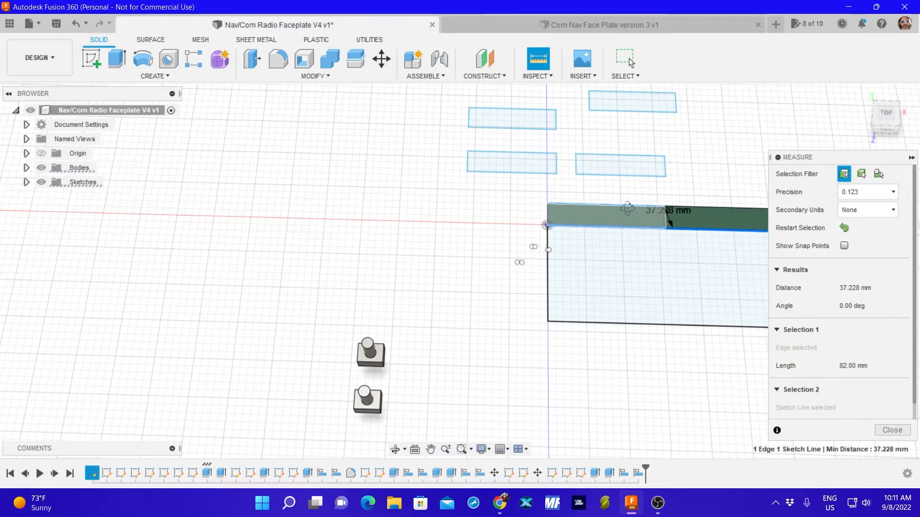
mouse_move(636, 232)
shift+middle_down()
mouse_move(613, 237)
mouse_move(611, 254)
mouse_move(629, 223)
shift+middle_up()
click(844, 229)
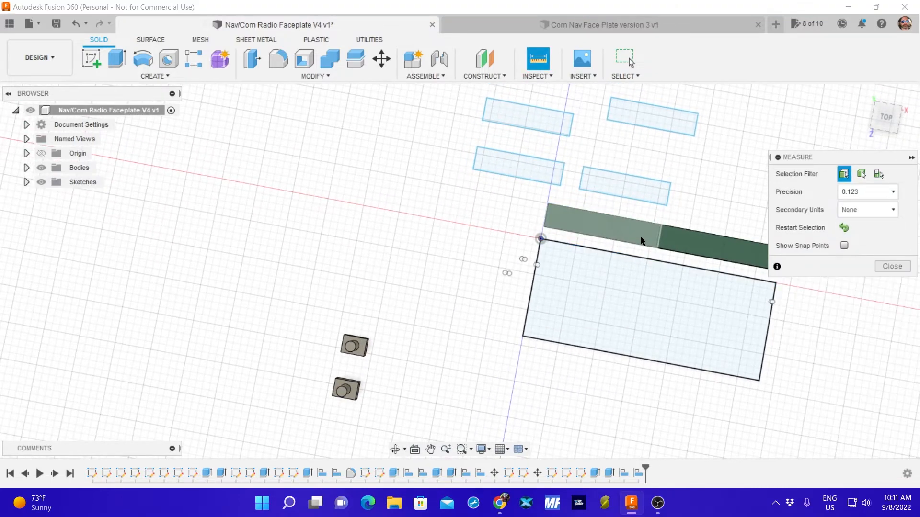
click(630, 225)
click(618, 245)
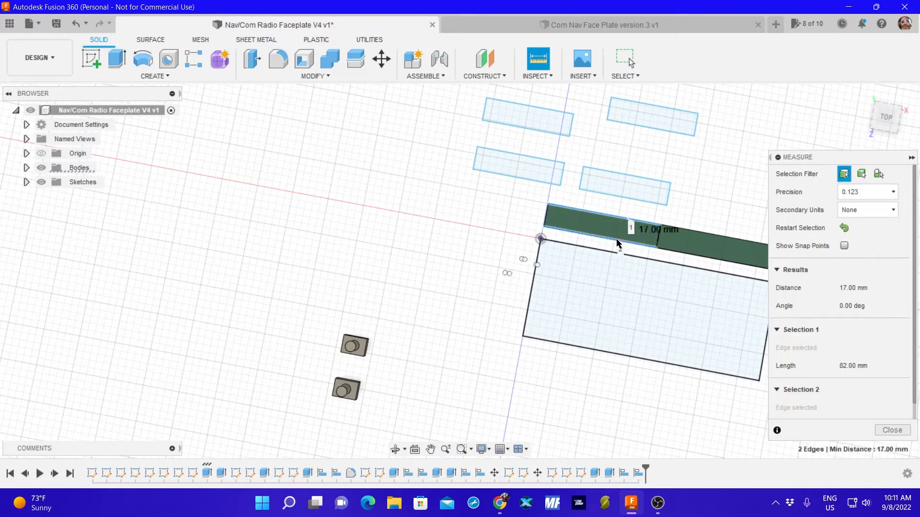
click(891, 430)
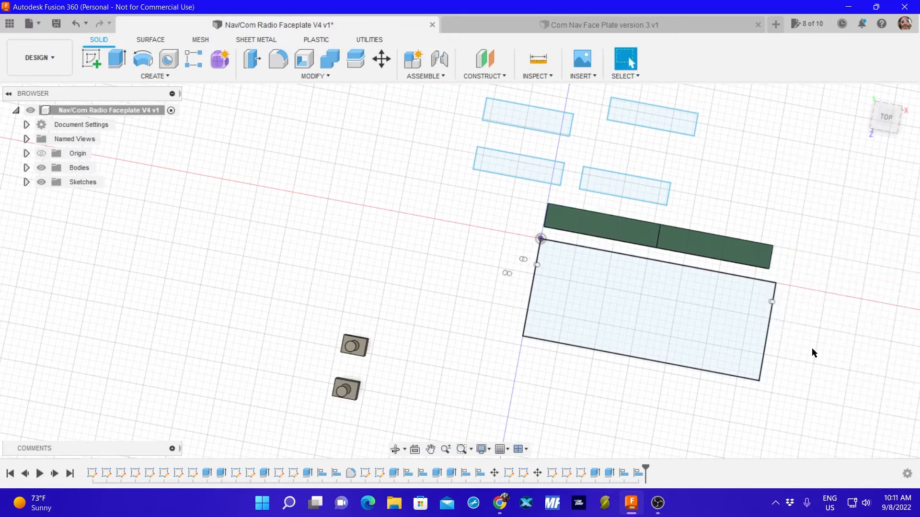
Start a sketch on the plane of the existing cutout rectangles and draw a two-point rectangle 82 mm wide and 17 mm high left of them.
click(91, 58)
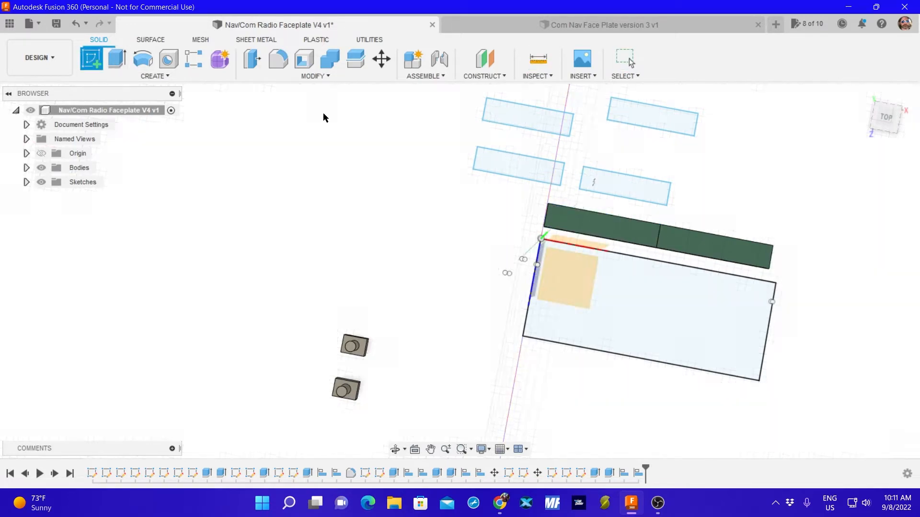
click(508, 166)
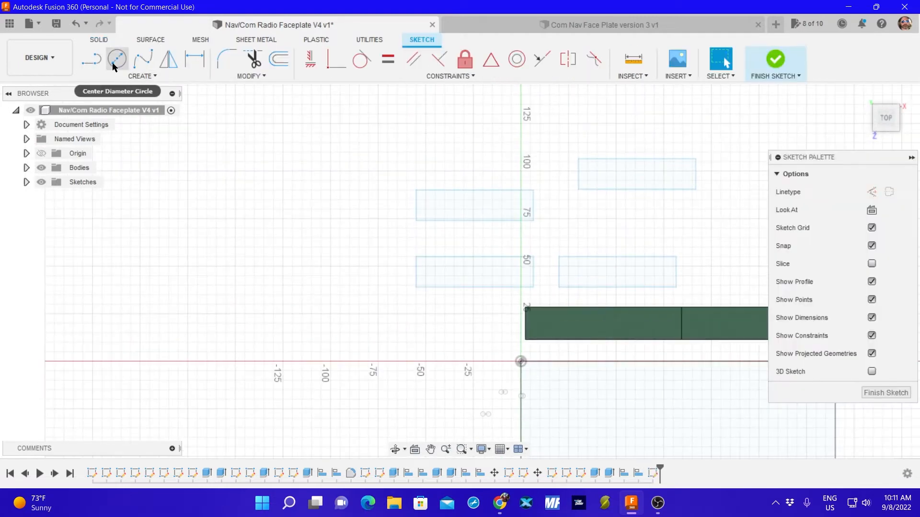
click(128, 77)
mouse_move(128, 102)
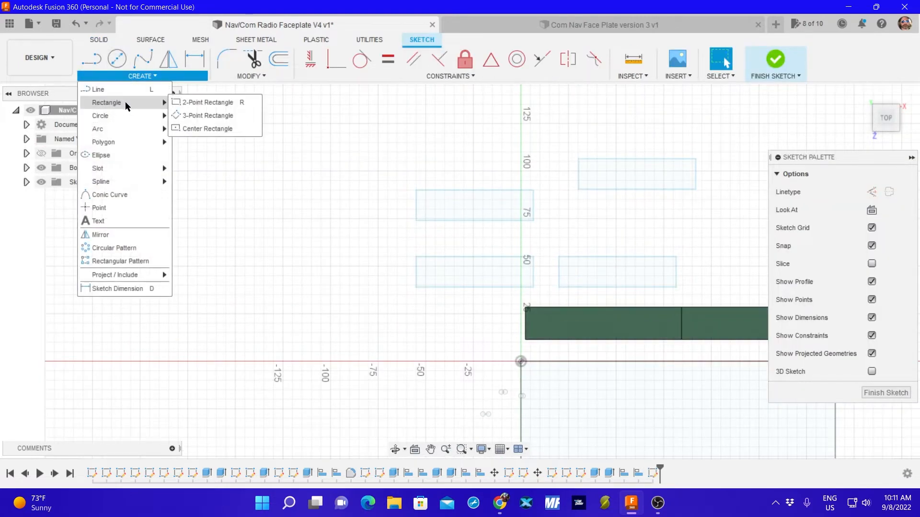
click(208, 102)
click(216, 247)
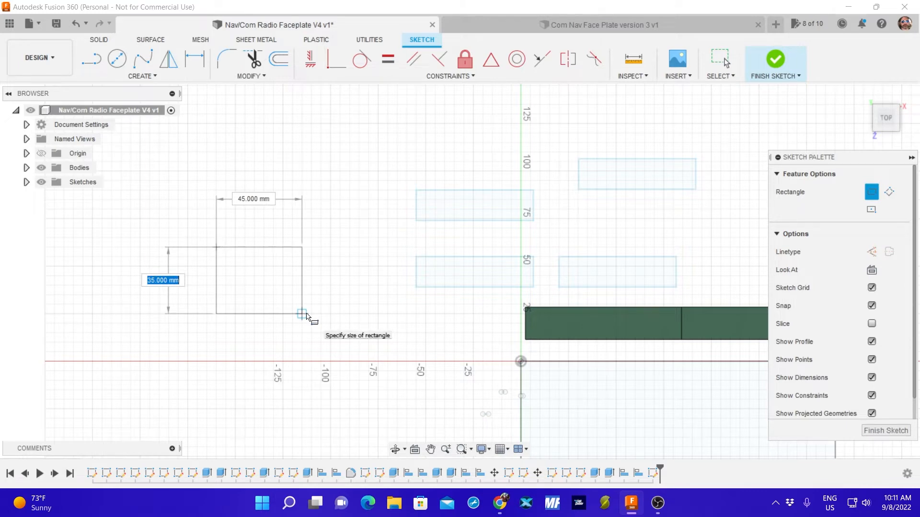
text(17)
key(Tab)
text(82)
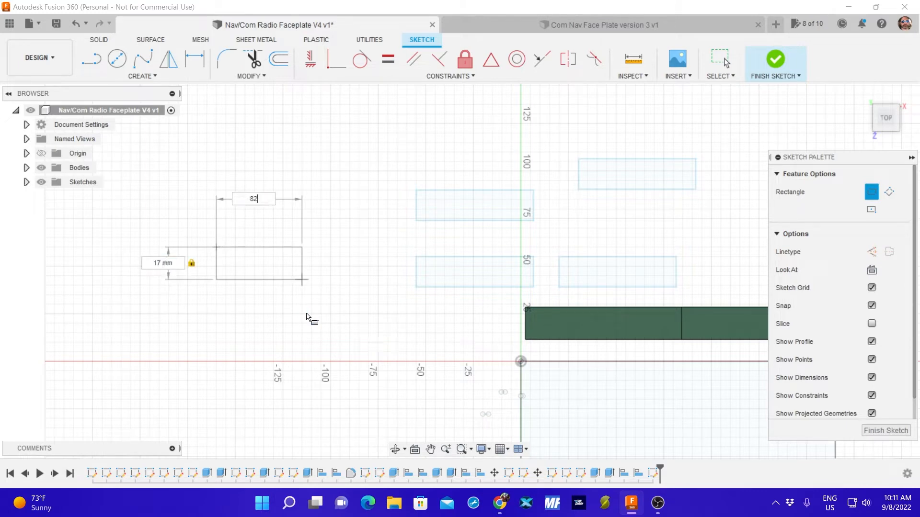
key(Return)
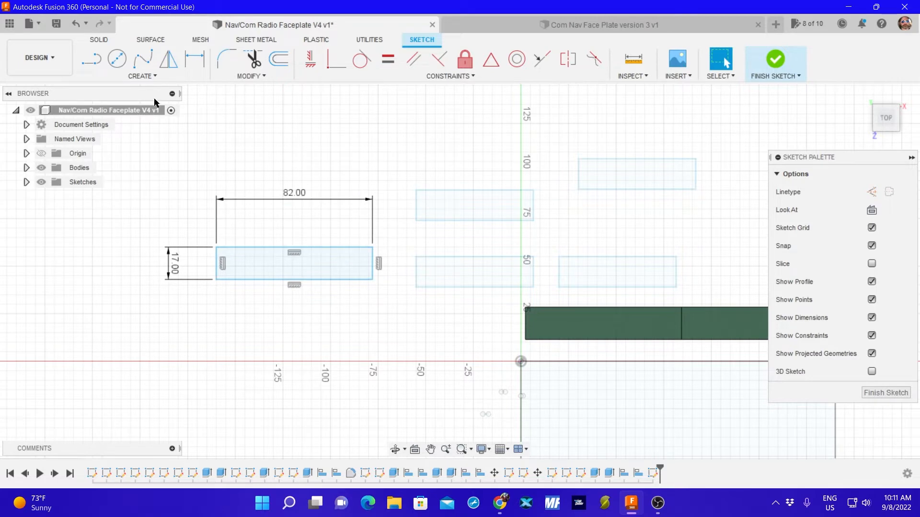
Draw a second 82 by 17 mm rectangle above the first one, with their left edges in line.
click(141, 75)
mouse_move(136, 102)
click(208, 102)
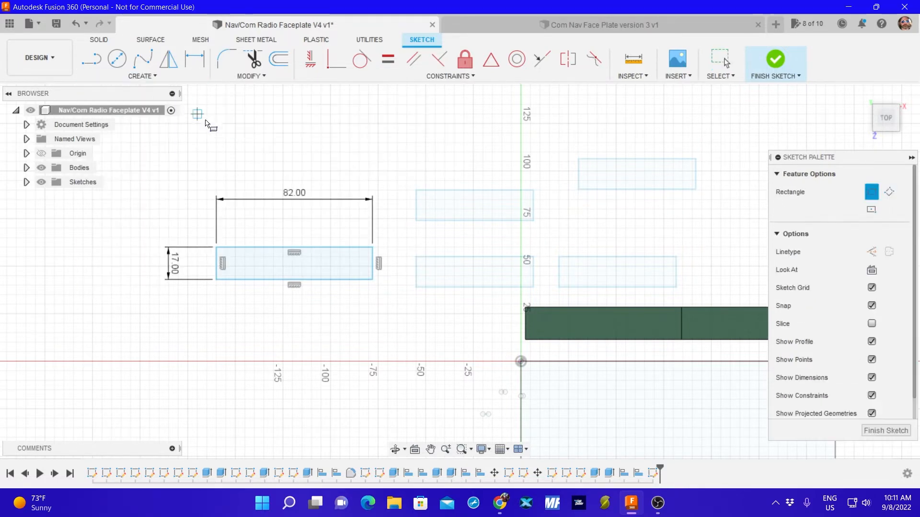
click(216, 133)
text(17)
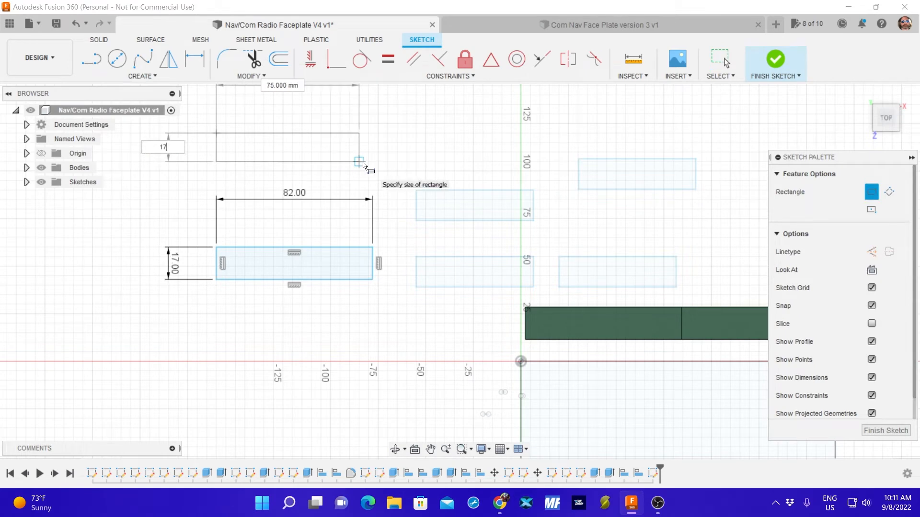
key(Tab)
text(82)
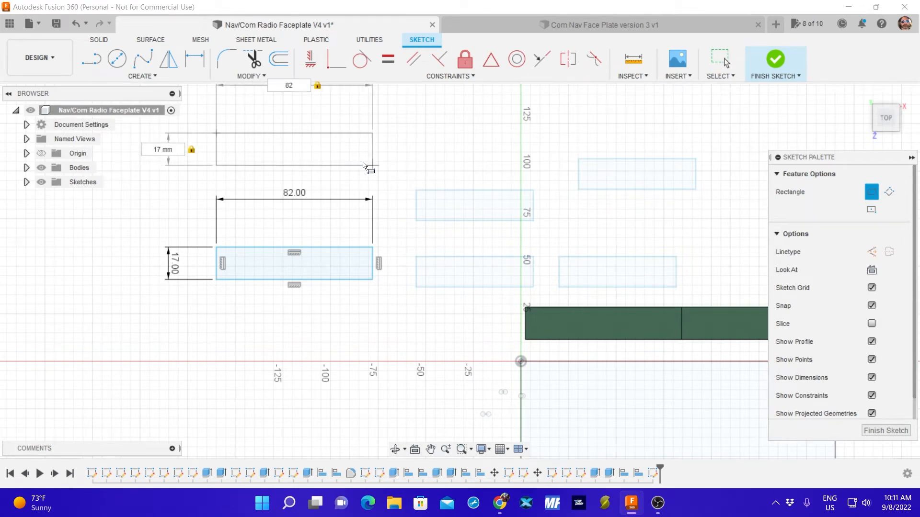
key(Return)
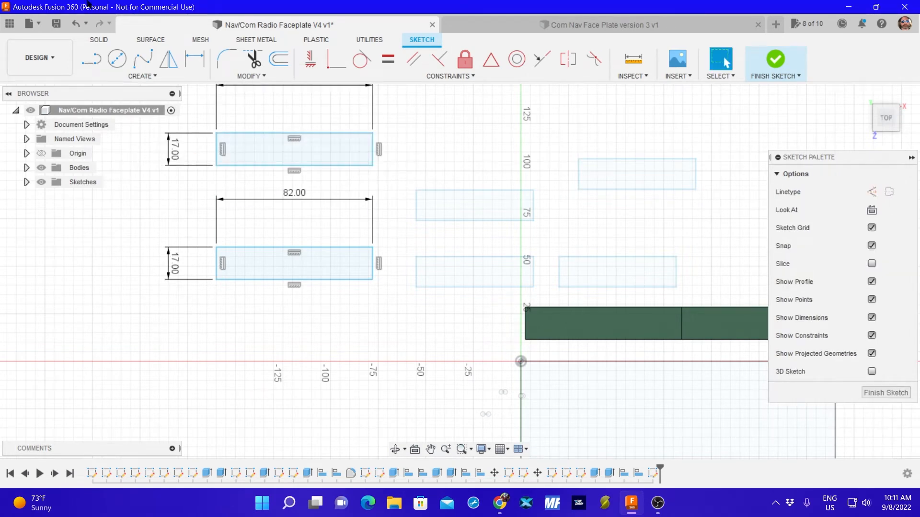
Draw a third 82 by 17 mm rectangle below the first one, with their left edges in line.
click(139, 76)
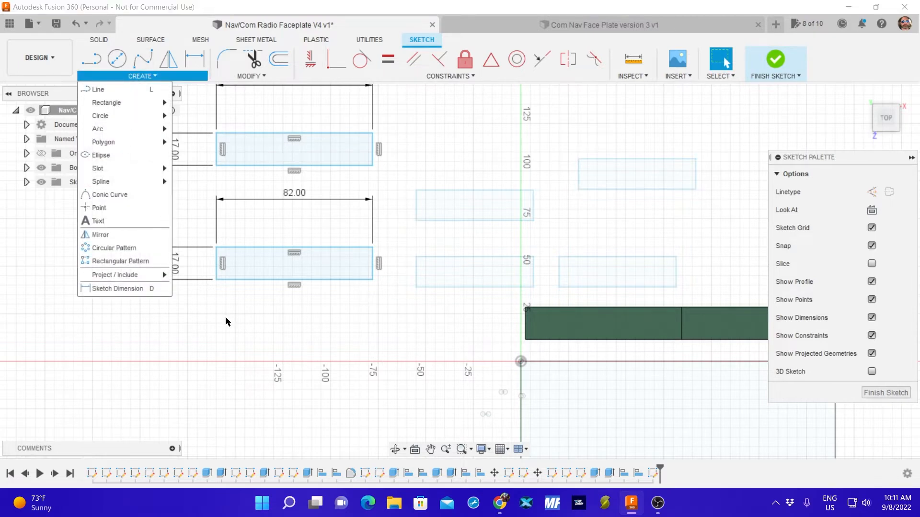
mouse_move(144, 103)
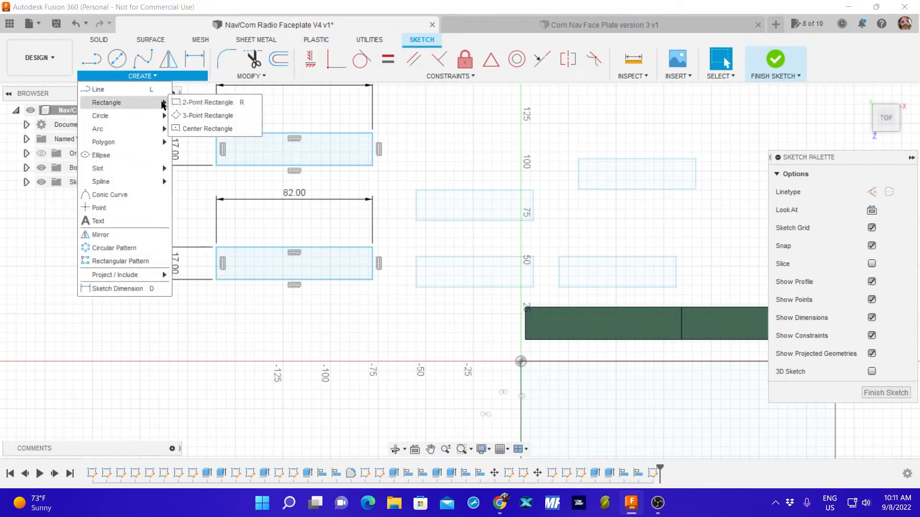
click(206, 103)
click(216, 323)
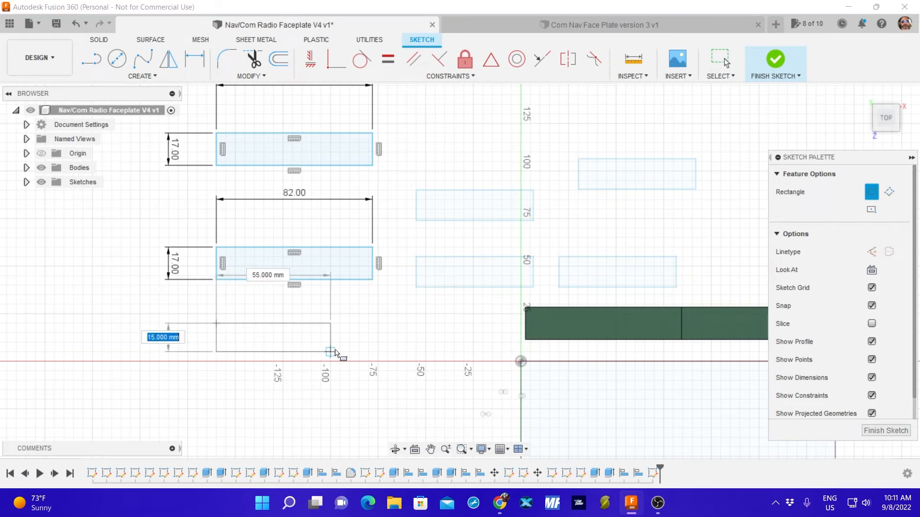
text(17)
key(Tab)
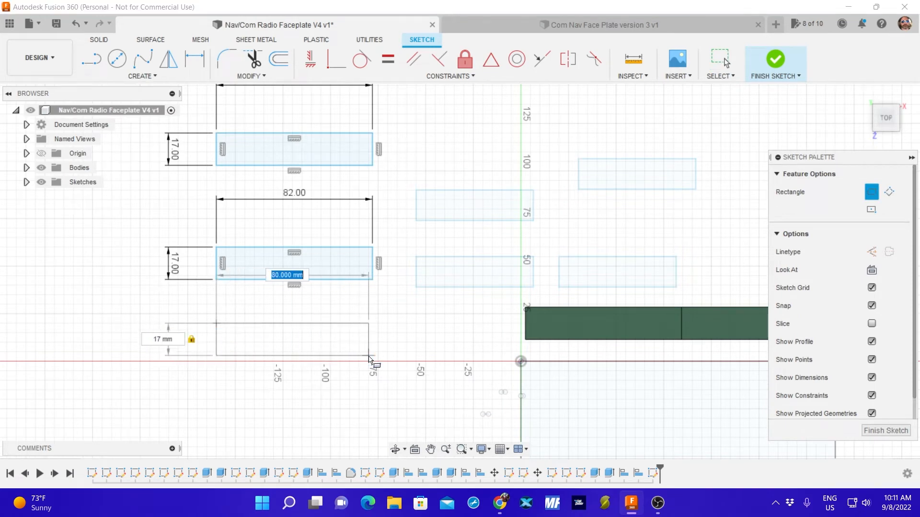
text(82)
key(Return)
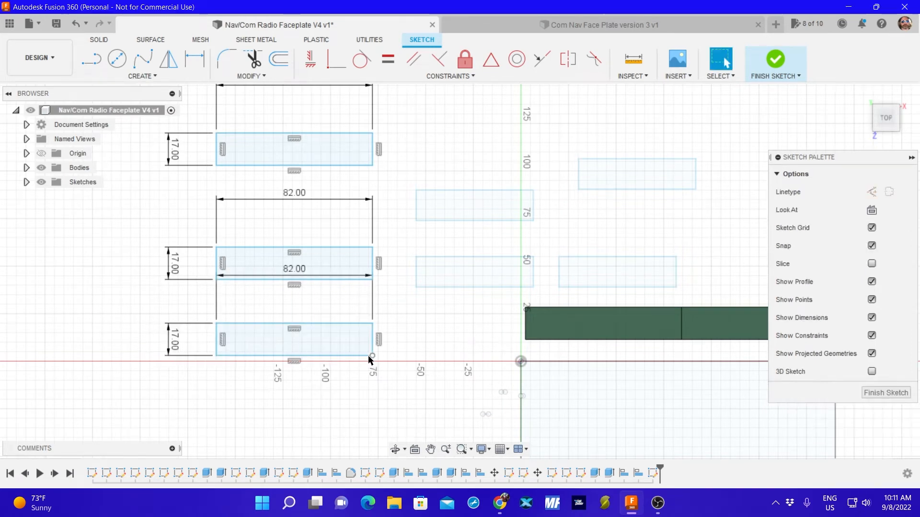
Draw a fourth 82 by 17 mm rectangle below the third one, just under the red axis, and finish the sketch.
click(136, 76)
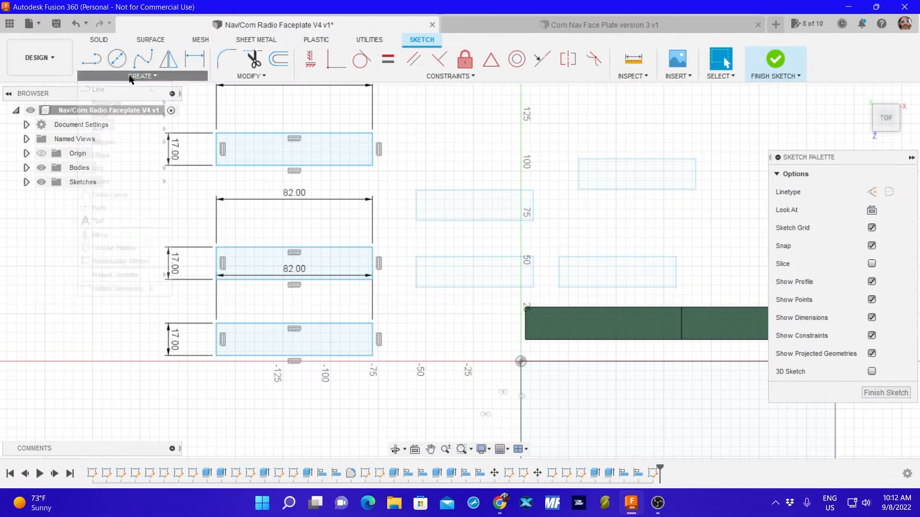
mouse_move(160, 103)
click(192, 102)
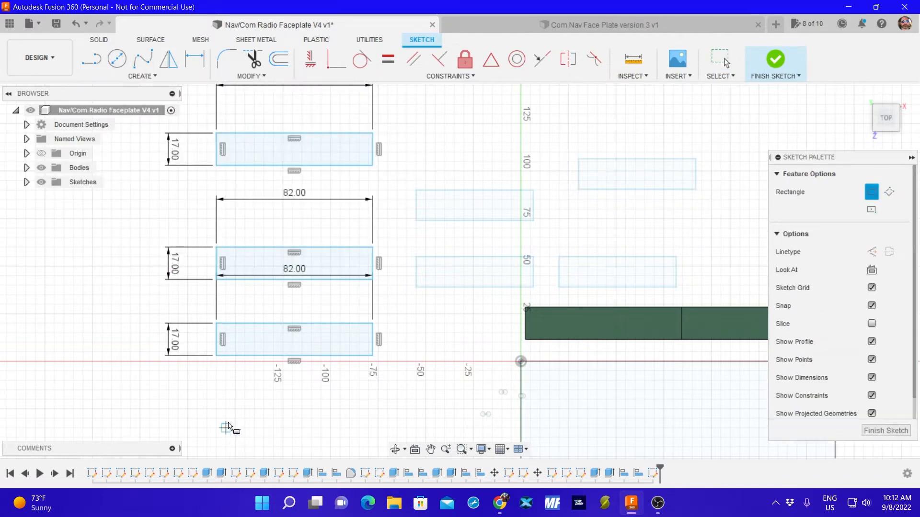
click(216, 381)
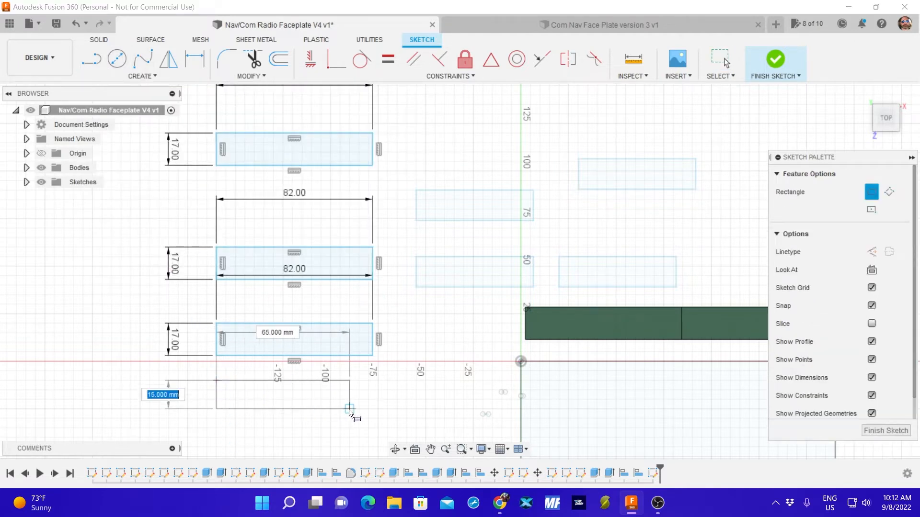
text(17)
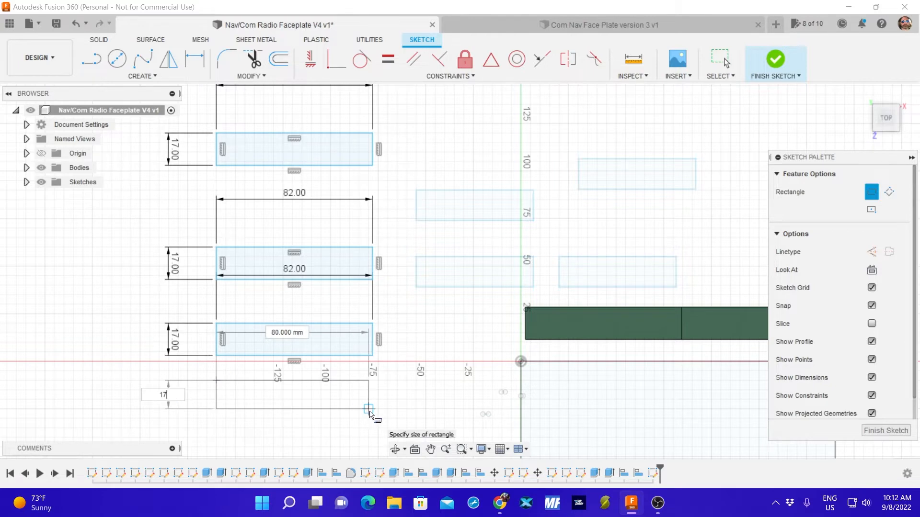
key(Tab)
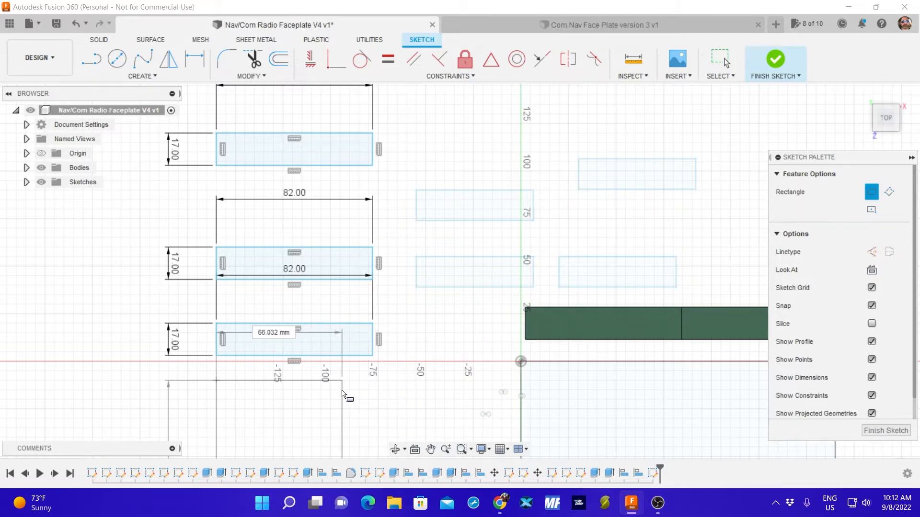
mouse_move(342, 391)
middle_down()
mouse_move(337, 407)
mouse_move(378, 254)
middle_up()
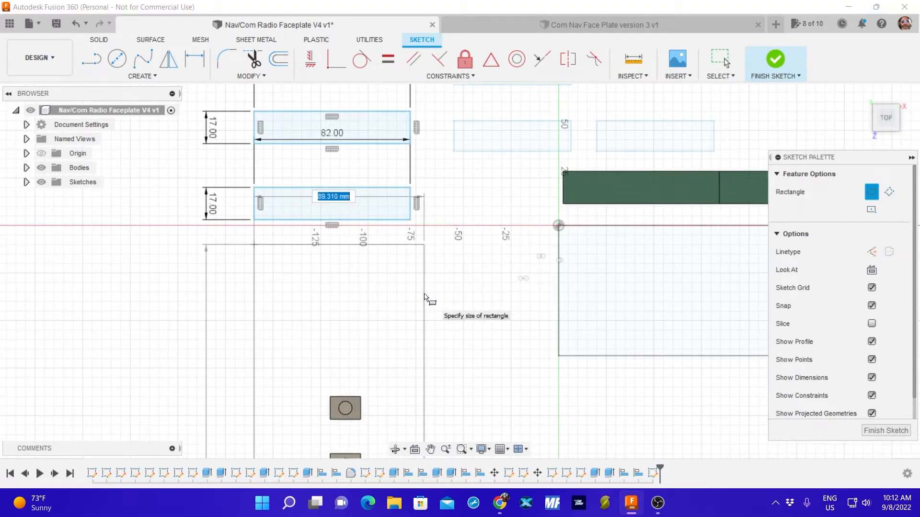
key(Tab)
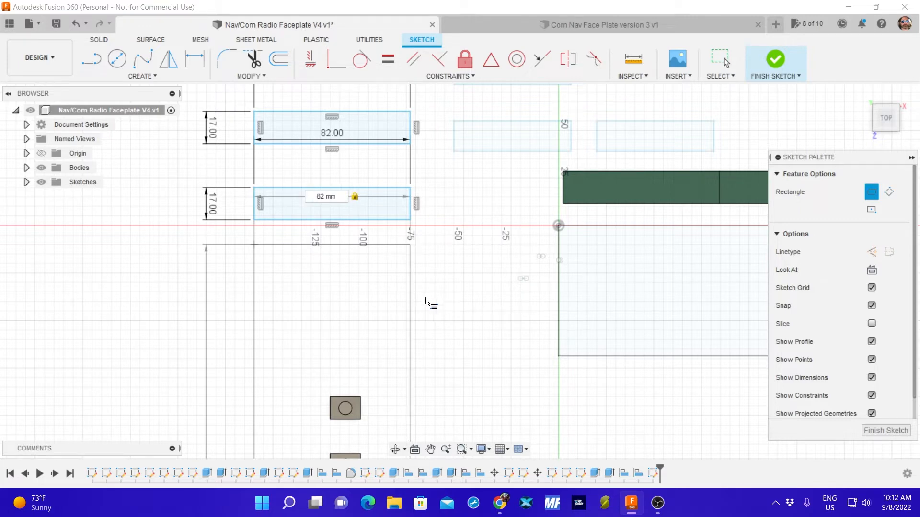
text(17)
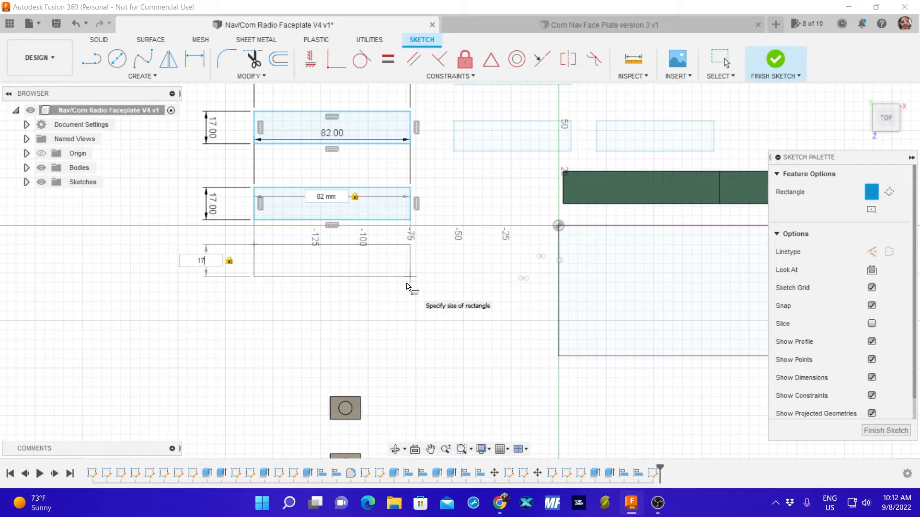
click(407, 286)
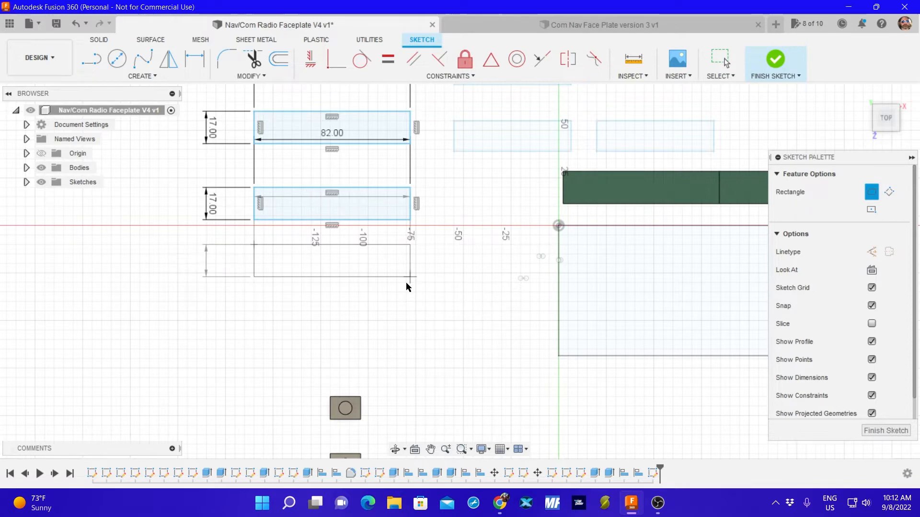
key(Escape)
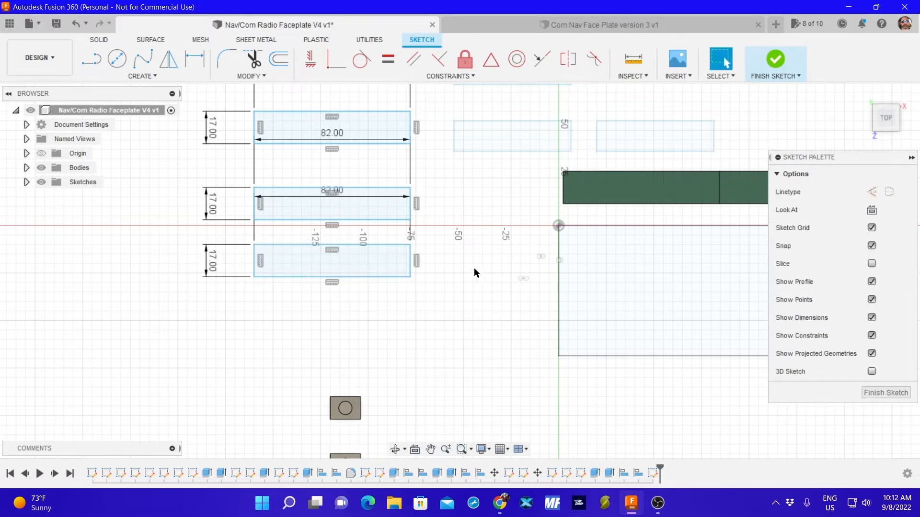
click(884, 394)
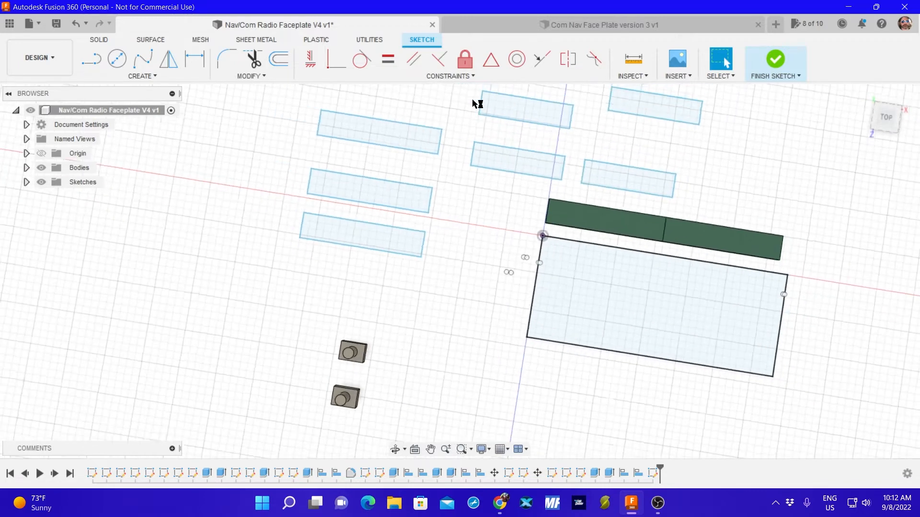
Move the four lines of the small cutout rectangle nearest the origin's upper left onto the lowest 82 by 17 mm rectangle, about -95.6 mm in X and -65 mm in Y.
click(515, 167)
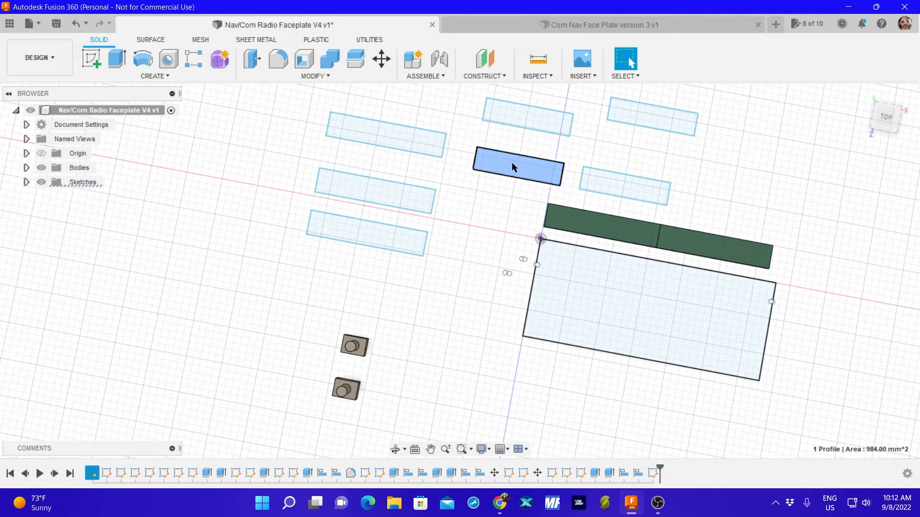
key(m)
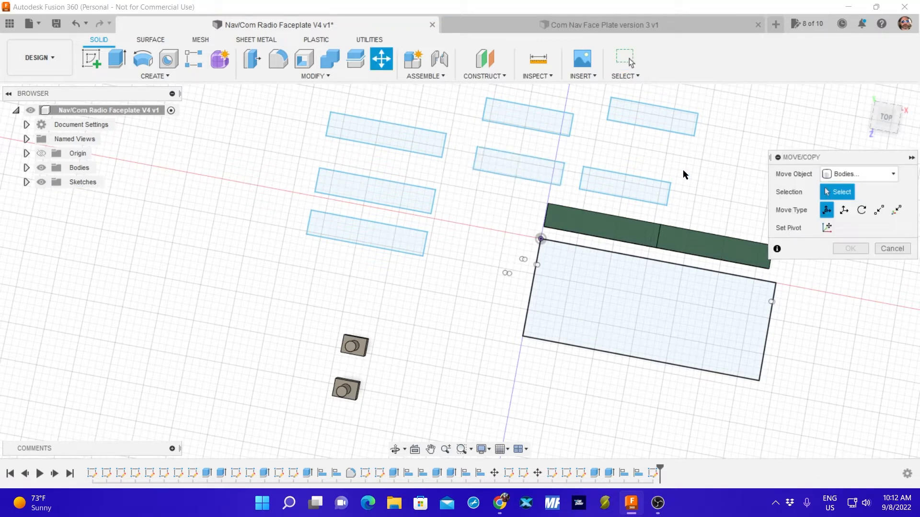
click(856, 174)
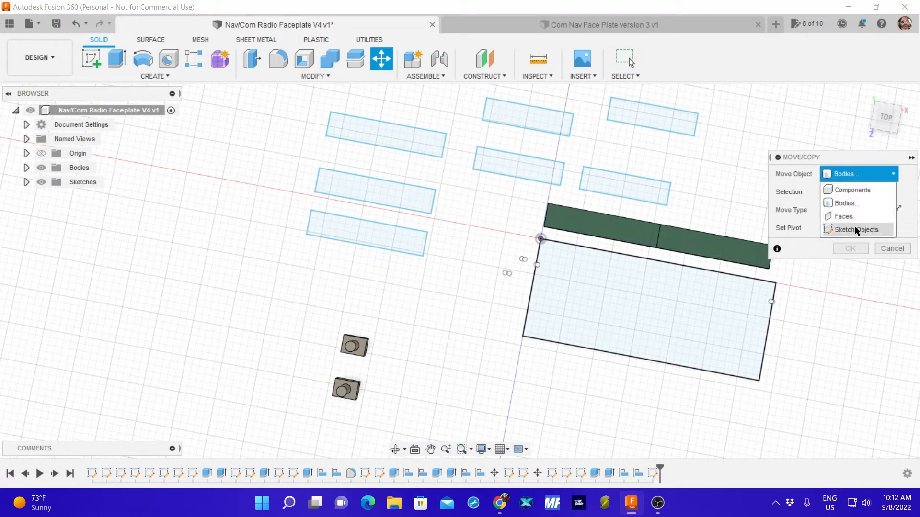
click(855, 229)
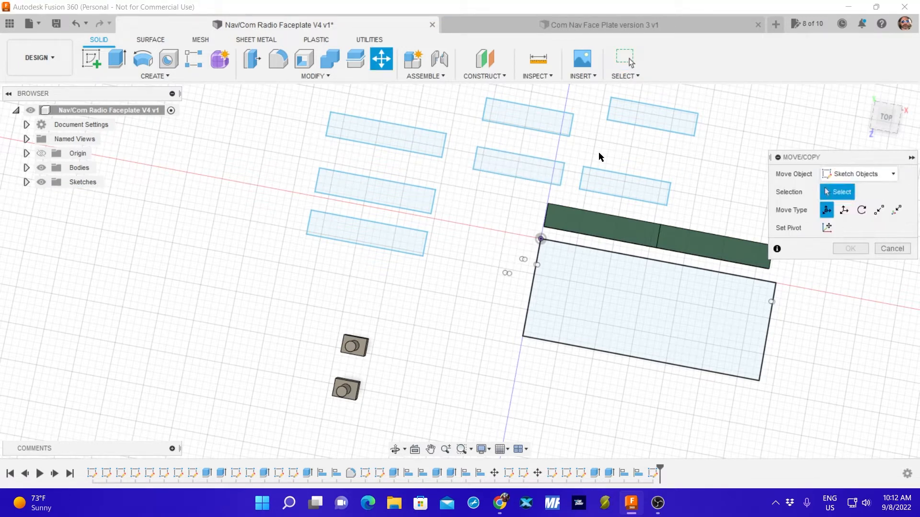
click(524, 156)
click(515, 177)
click(475, 161)
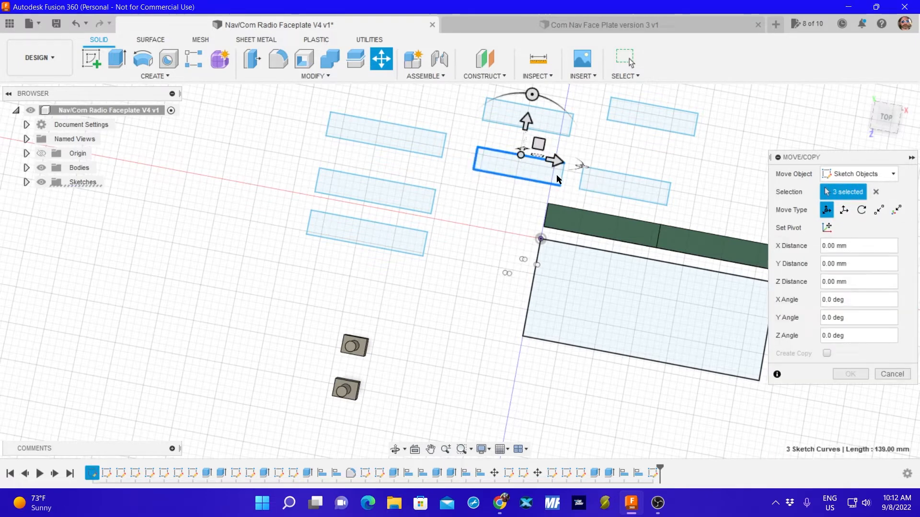
drag(521, 156, 318, 241)
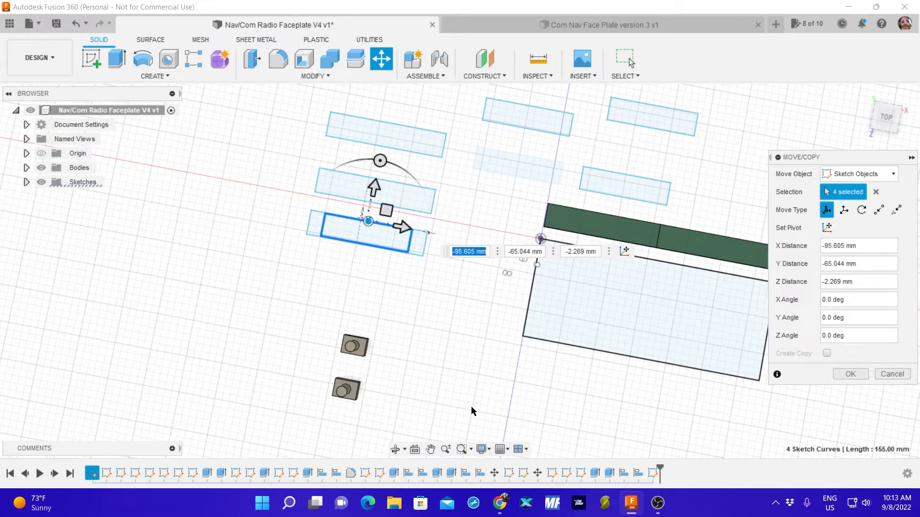
Shift the cutout rectangle on the lowest 82 by 17 mm outline 0.10 mm in Z, working from the front view.
shift+middle_drag(443, 370, 456, 277)
scroll(326, 381, up, 4)
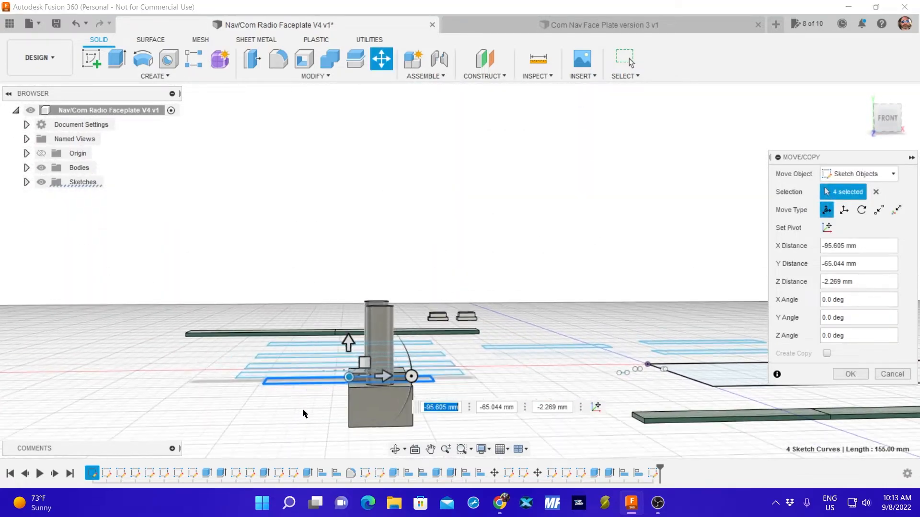
scroll(329, 386, up, 6)
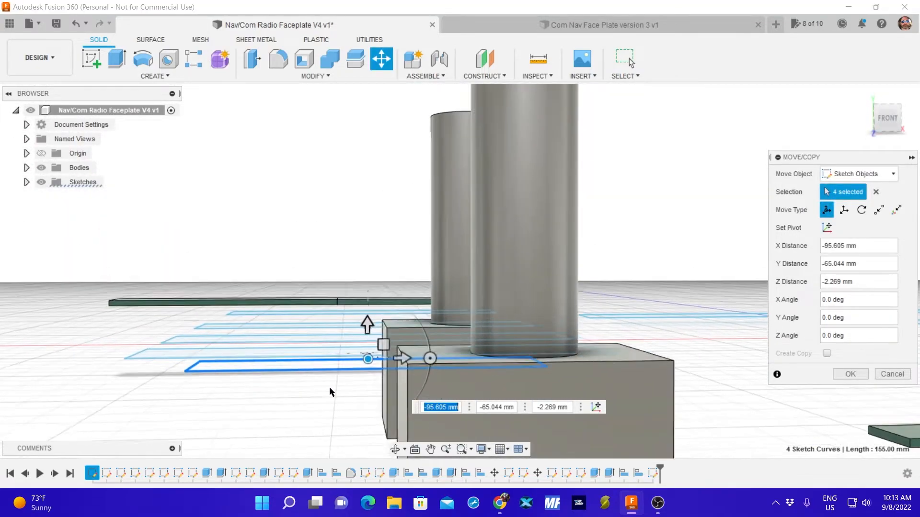
scroll(336, 390, up, 5)
click(385, 305)
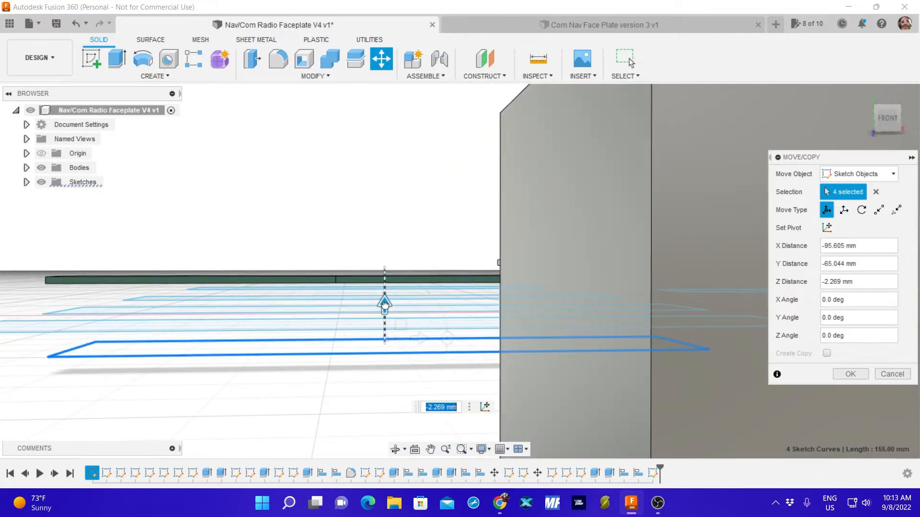
mouse_move(385, 304)
mouse_down()
mouse_move(382, 322)
mouse_move(372, 304)
mouse_up()
click(845, 377)
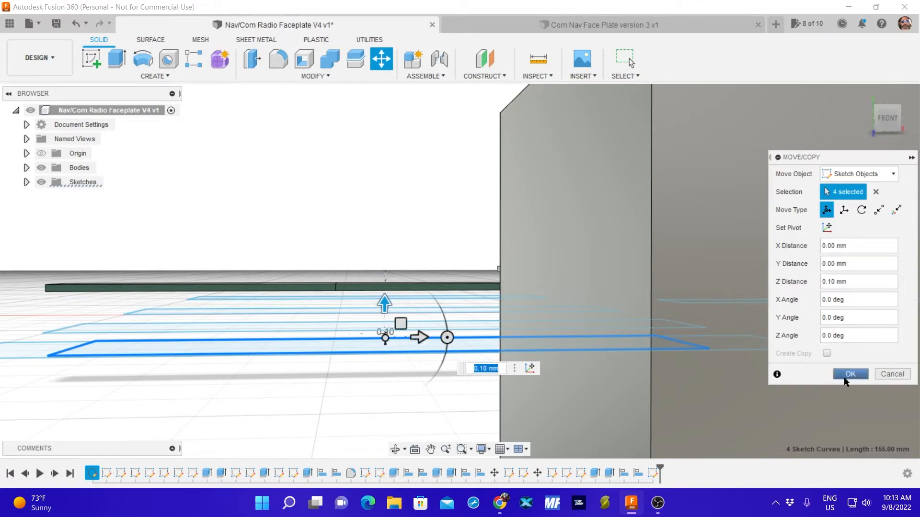
Nudge the cutout rectangle within the lowest 82 by 17 mm outline about 0.75 mm in X and -0.2 mm in Y, and apply the move.
shift+middle_drag(448, 298, 441, 329)
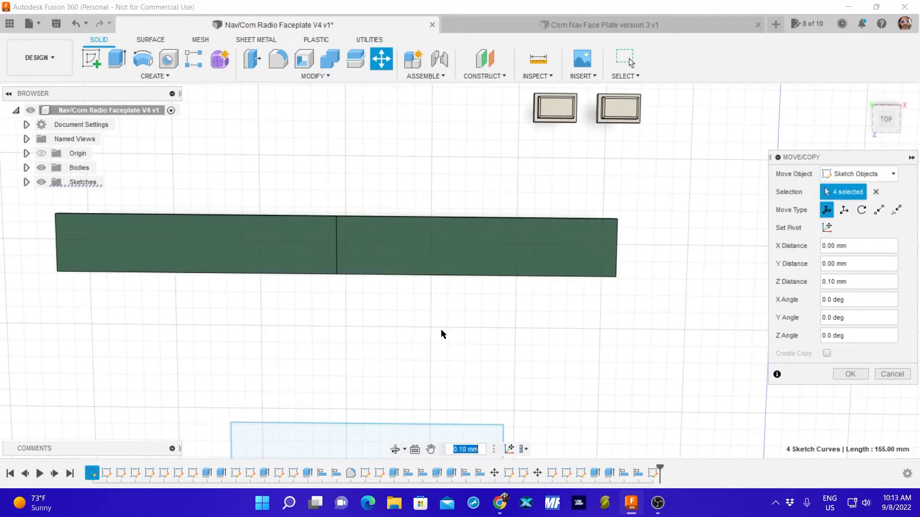
scroll(449, 322, down, 5)
scroll(450, 323, down, 5)
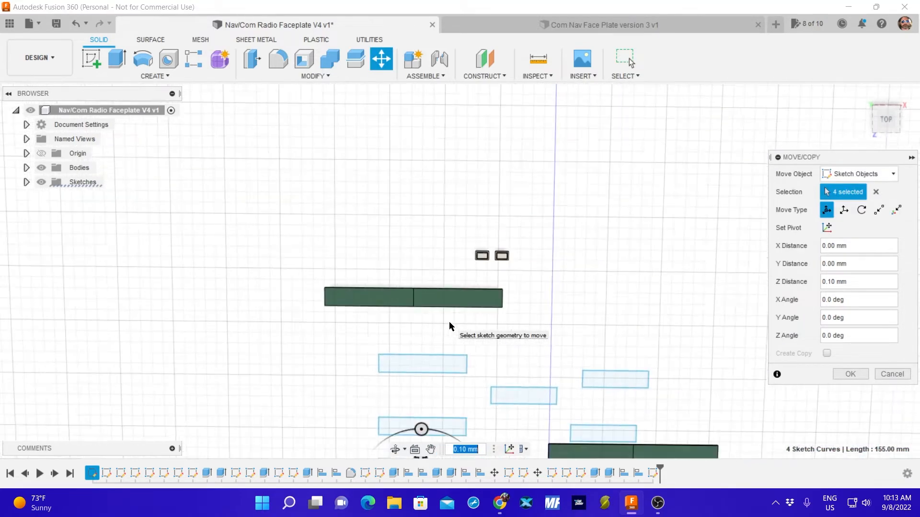
middle_drag(530, 329, 558, 217)
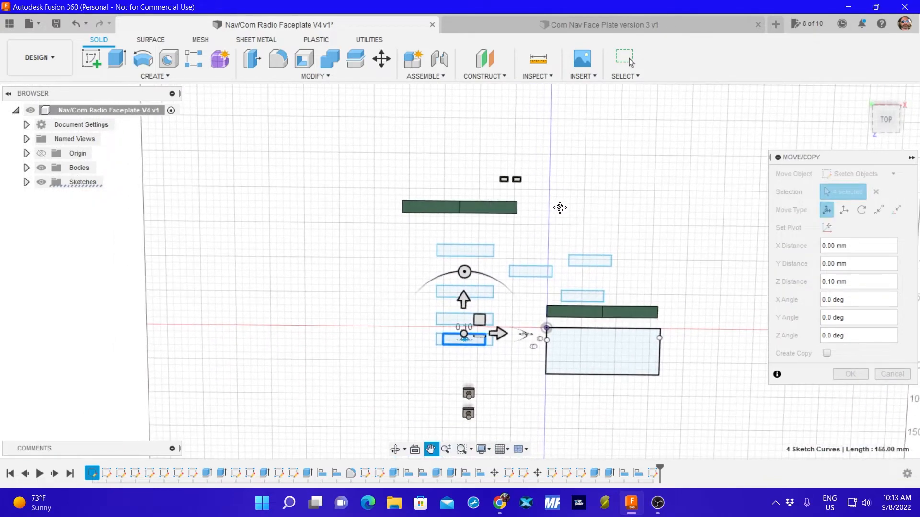
scroll(536, 283, up, 8)
scroll(486, 388, up, 3)
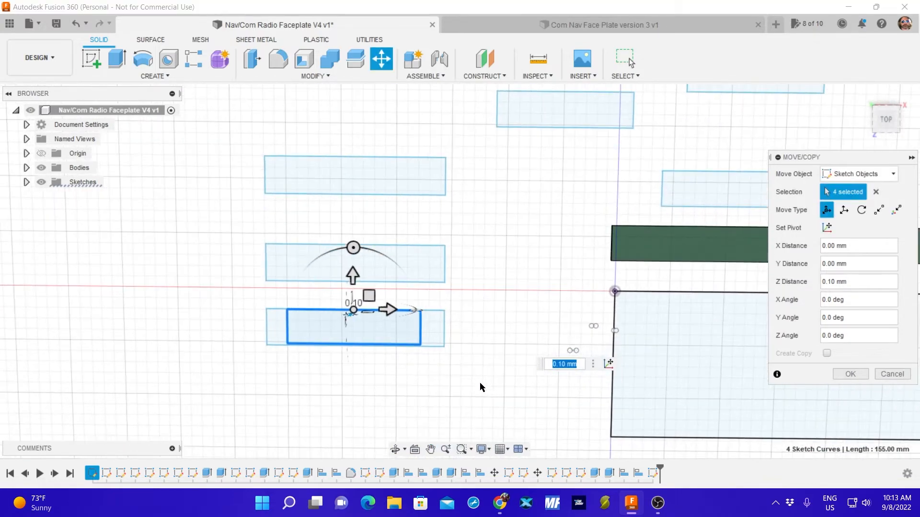
middle_drag(371, 375, 446, 376)
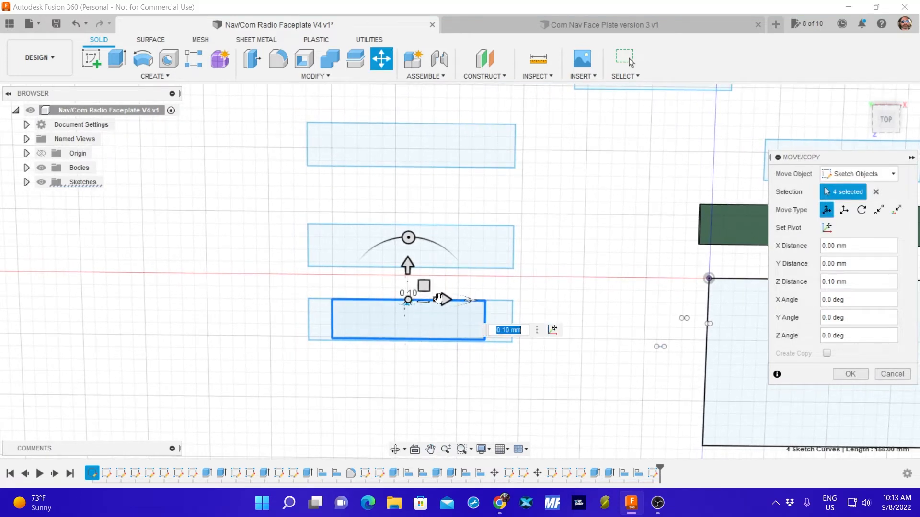
click(408, 300)
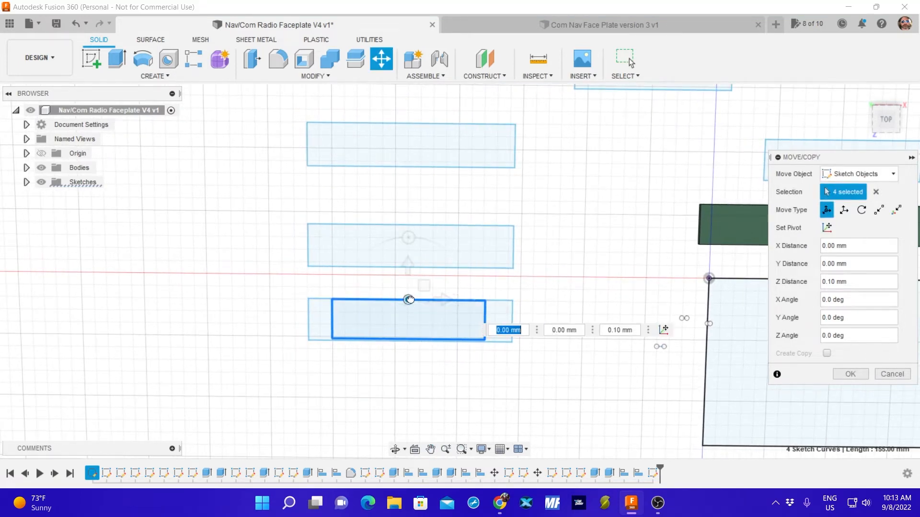
drag(410, 300, 412, 299)
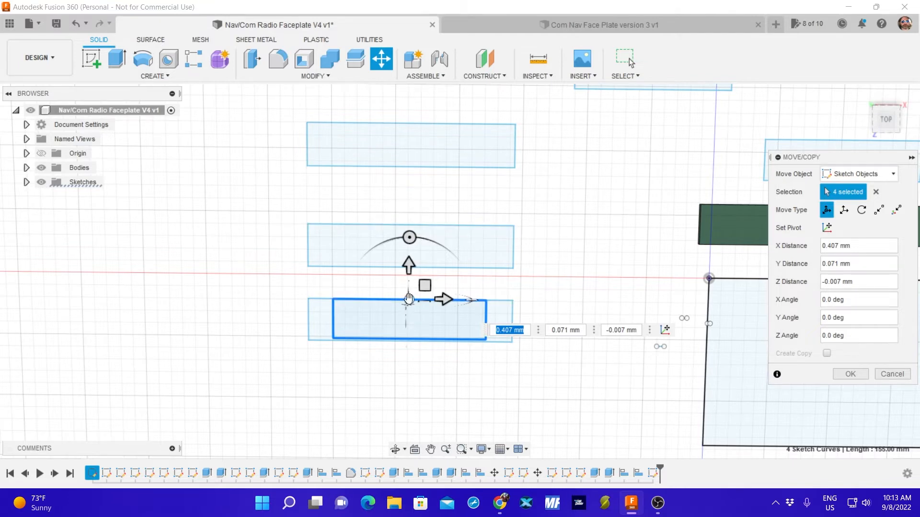
mouse_move(408, 299)
mouse_down()
mouse_move(419, 301)
mouse_move(411, 301)
mouse_up()
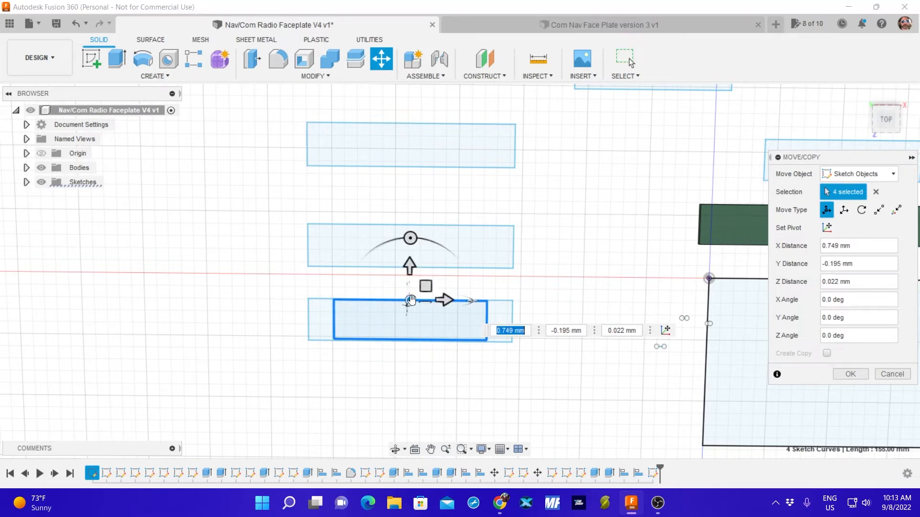
click(853, 377)
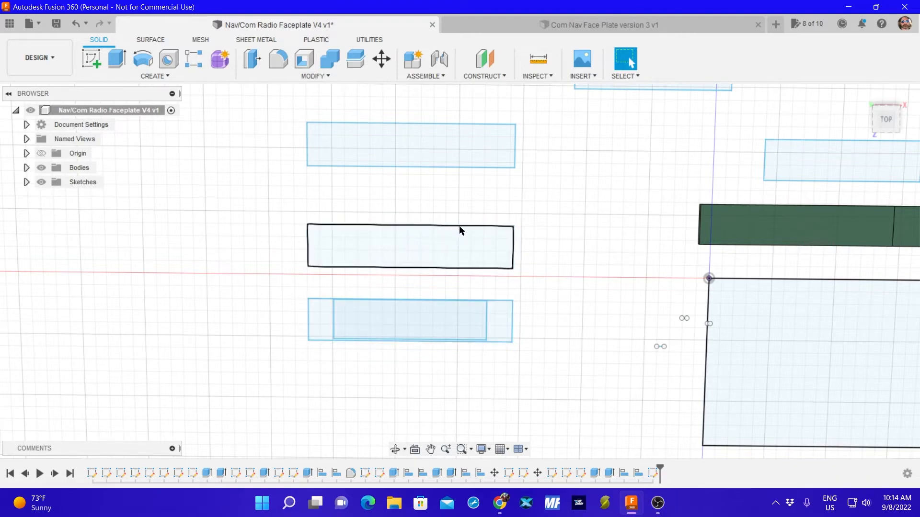
Move the four lines of the small rectangle nearest the vertical axis onto the second-lowest 82 by 17 mm outline, about -95.3 mm in X and -69.1 mm in Y.
scroll(567, 200, down, 3)
scroll(570, 198, down, 4)
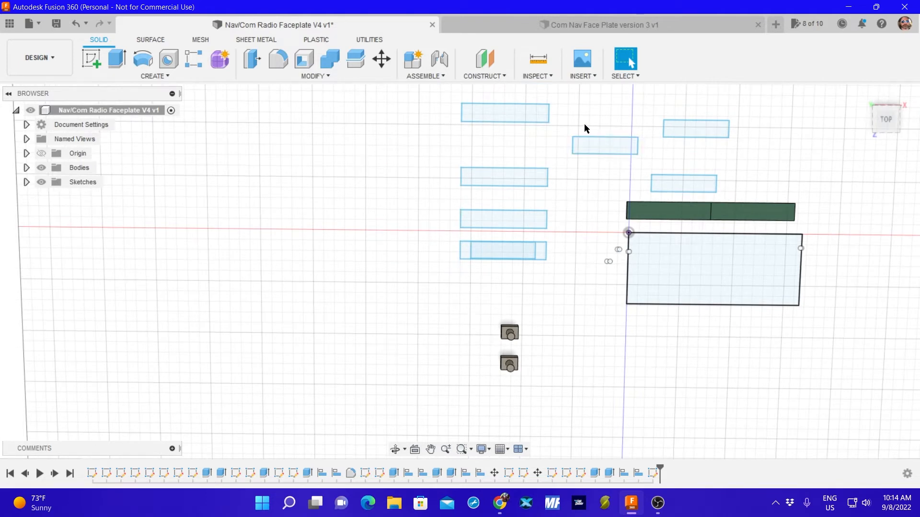
key(m)
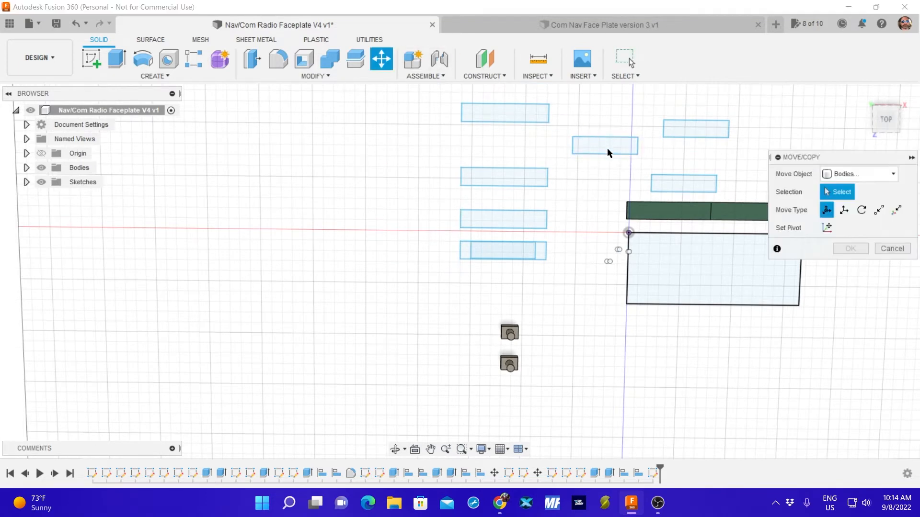
click(845, 175)
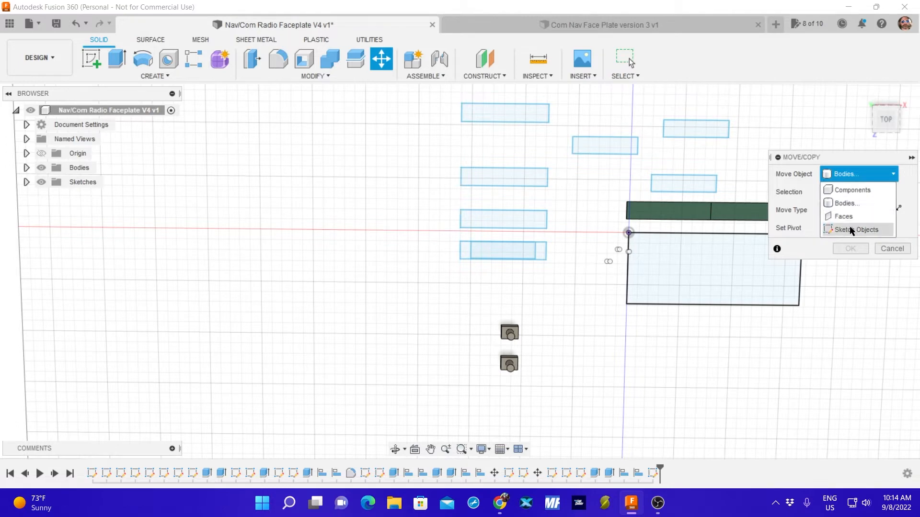
click(847, 228)
click(605, 143)
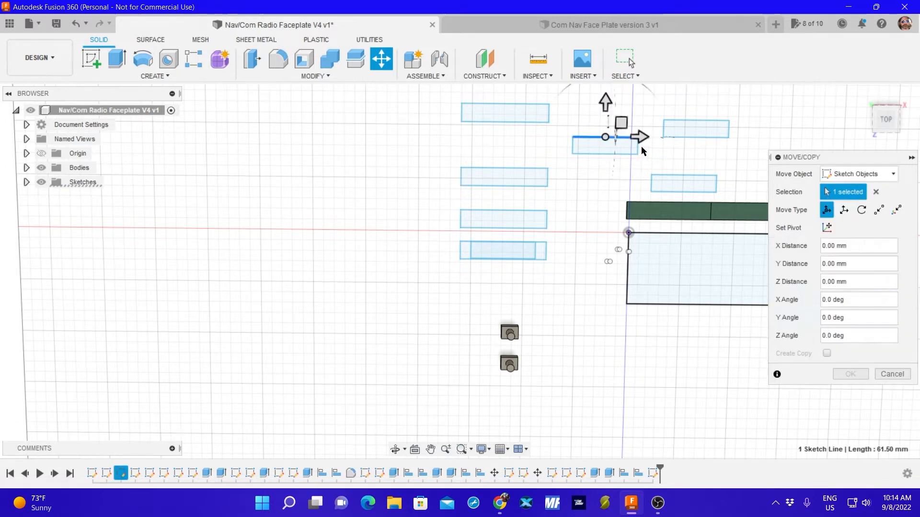
click(611, 156)
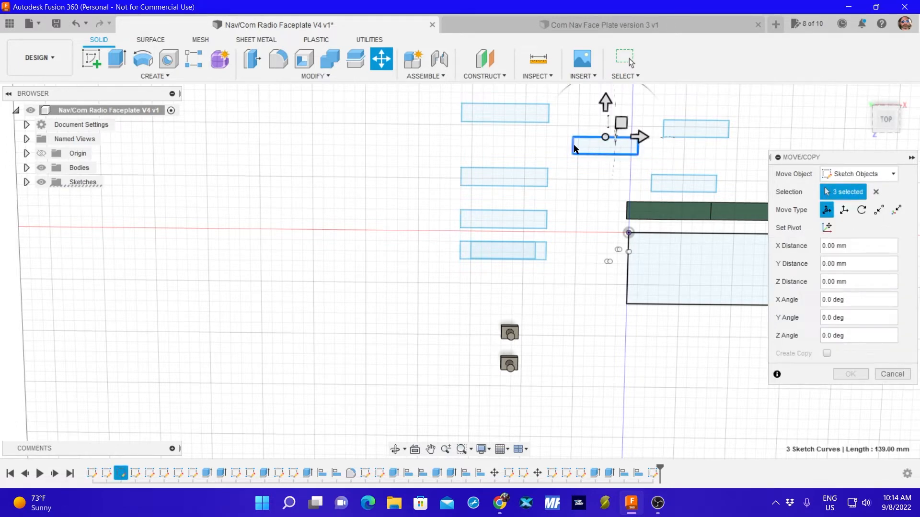
mouse_move(603, 138)
mouse_down()
mouse_move(476, 240)
mouse_move(461, 241)
mouse_up()
scroll(503, 223, up, 5)
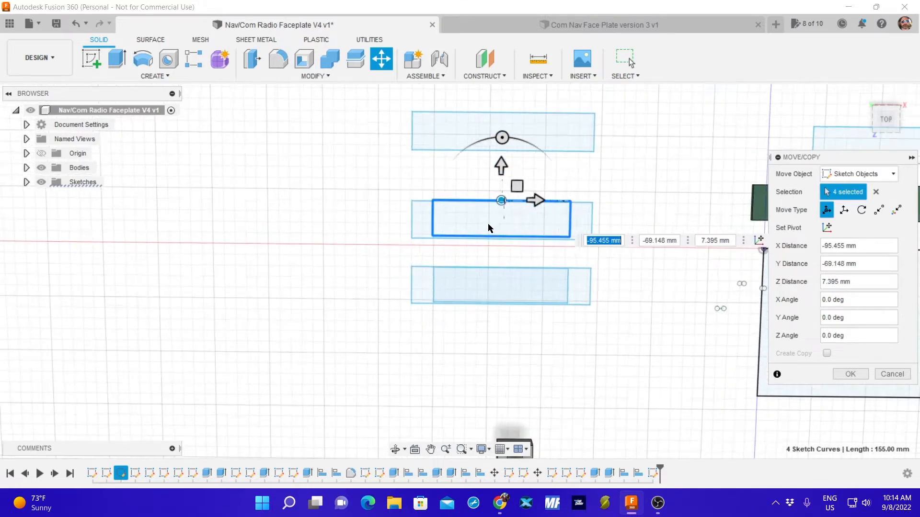
scroll(484, 228, up, 3)
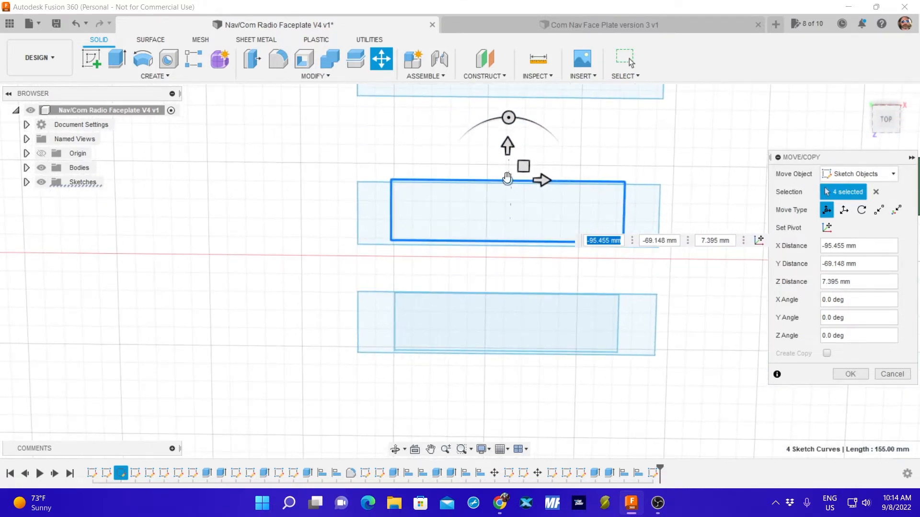
mouse_move(507, 178)
mouse_down()
mouse_move(509, 191)
mouse_move(519, 181)
mouse_move(509, 182)
mouse_move(525, 181)
mouse_move(524, 155)
mouse_move(515, 162)
mouse_up()
Fine-position the cutout rectangle within the second-lowest outline, shifting it 1.65 mm in X, -0.90 mm in Y, and -0.65 mm in X.
scroll(500, 209, up, 3)
scroll(493, 198, up, 2)
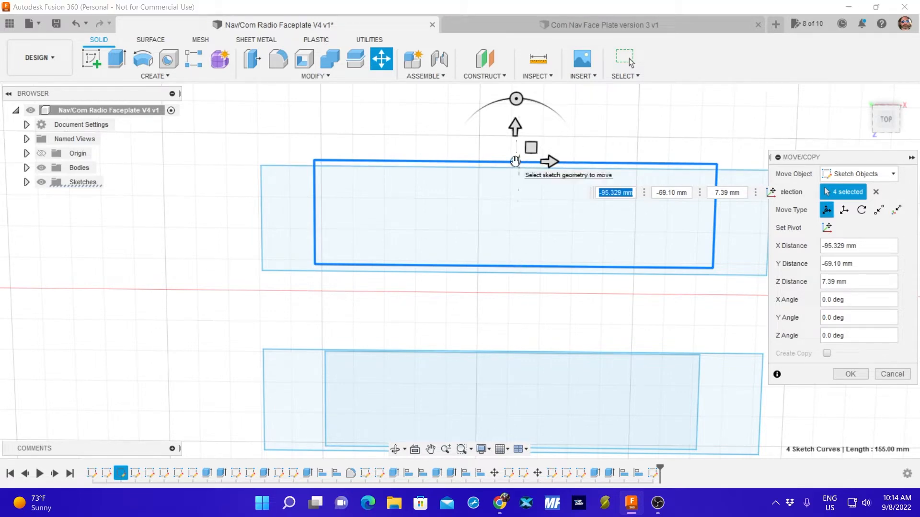
mouse_move(550, 161)
mouse_down()
mouse_move(569, 163)
mouse_move(560, 163)
mouse_up()
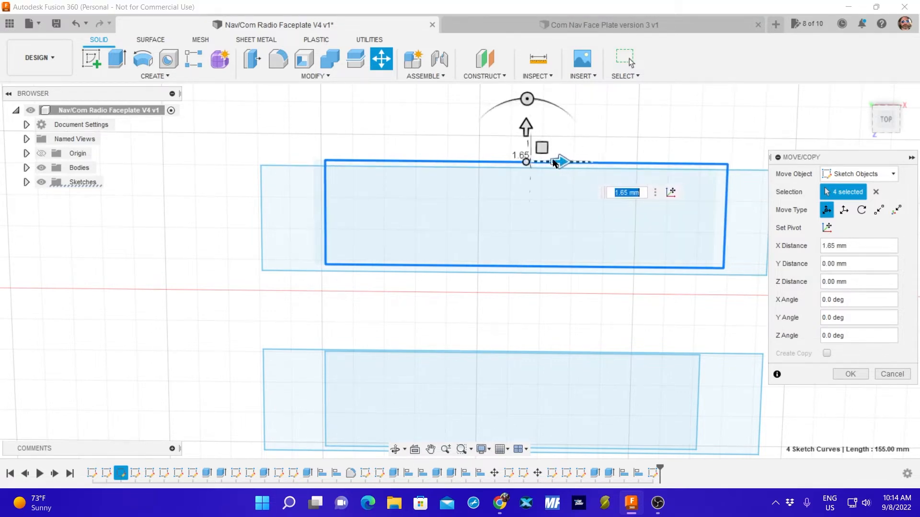
drag(524, 129, 520, 130)
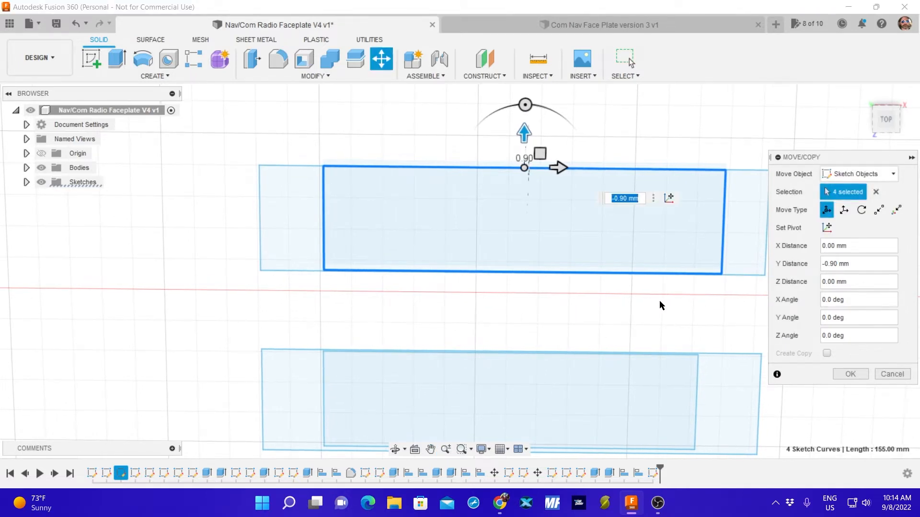
mouse_move(659, 305)
shift+middle_down()
mouse_move(638, 300)
mouse_move(648, 294)
mouse_move(643, 300)
mouse_move(663, 304)
mouse_move(605, 298)
shift+middle_up()
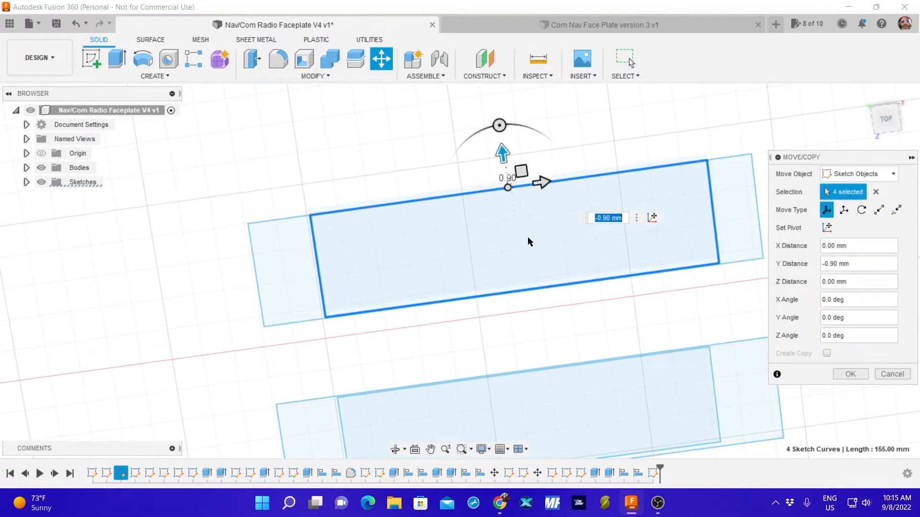
drag(507, 187, 536, 181)
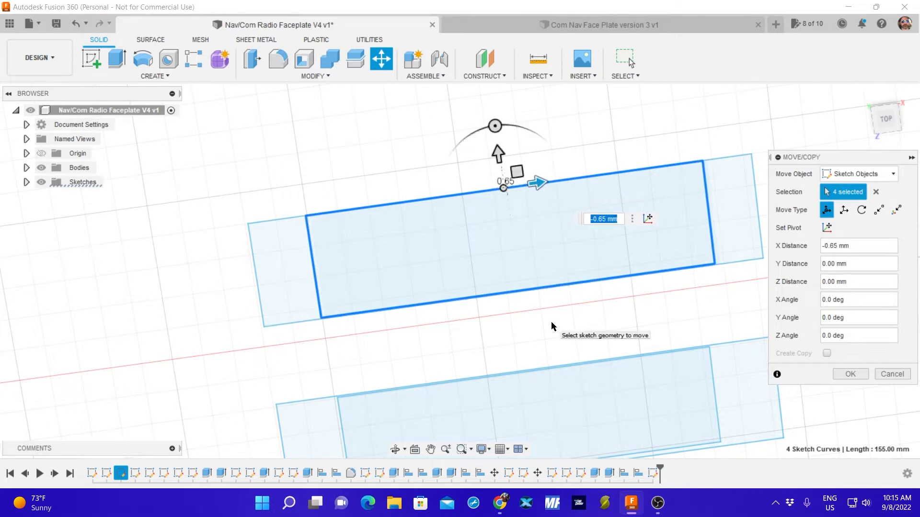
Lower the floating cutout rectangle by 7.40 mm in Z to the plane of the 82 by 17 mm outlines and apply the move.
mouse_move(551, 321)
shift+middle_down()
mouse_move(559, 217)
mouse_move(550, 212)
mouse_move(554, 218)
shift+middle_up()
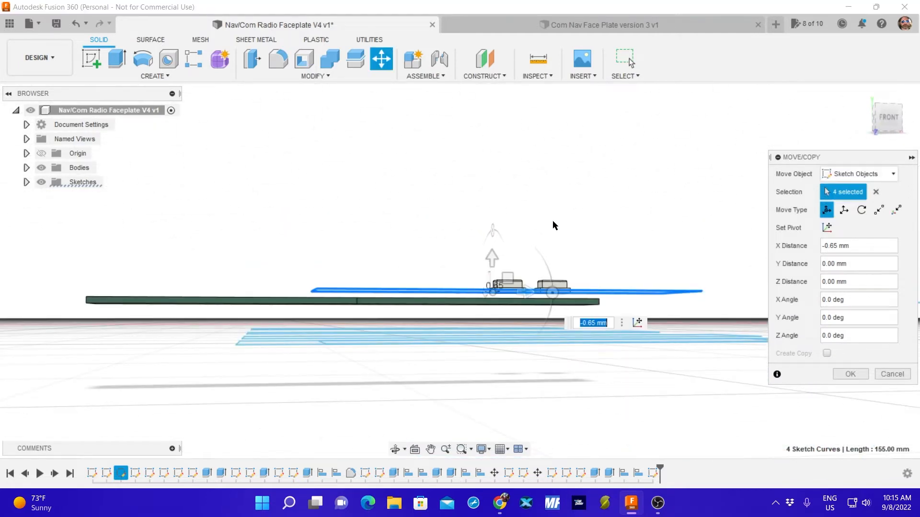
drag(492, 259, 489, 299)
shift+middle_drag(508, 247, 458, 324)
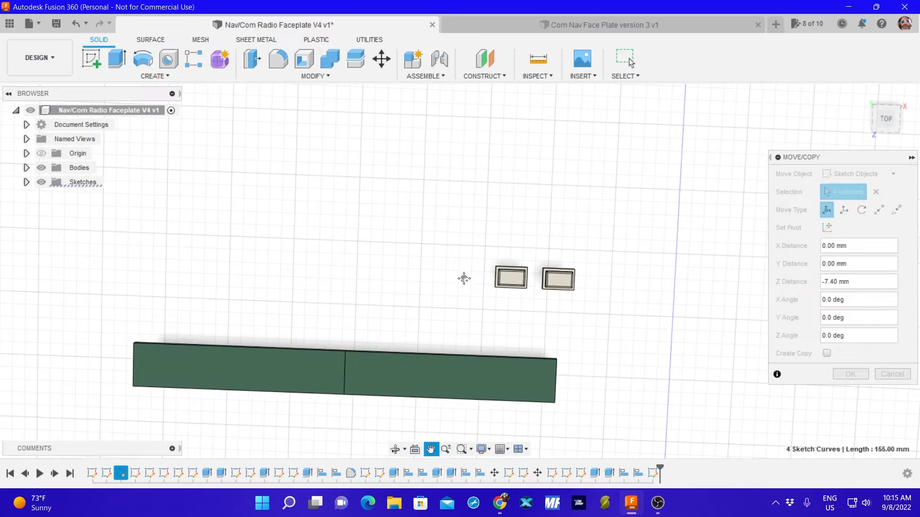
mouse_move(453, 289)
shift+middle_down()
mouse_move(464, 289)
mouse_move(384, 345)
shift+middle_up()
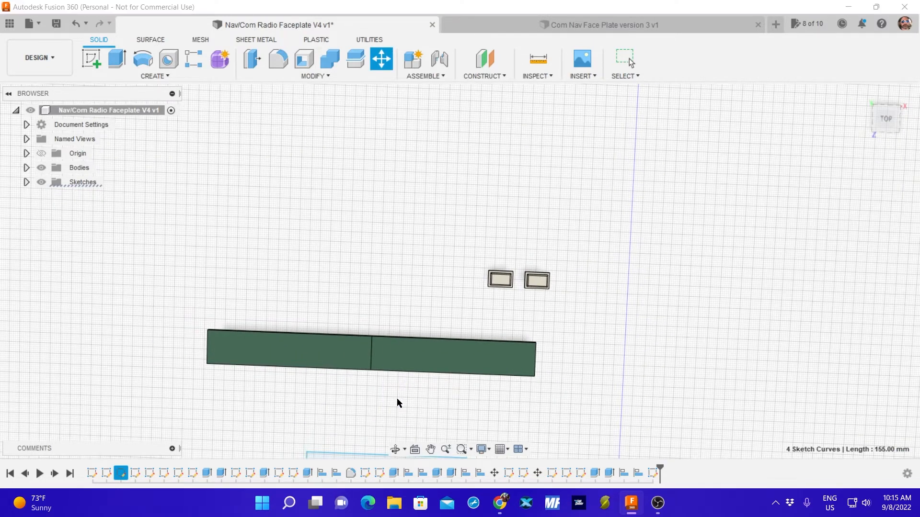
key(Return)
shift+middle_drag(397, 398, 565, 226)
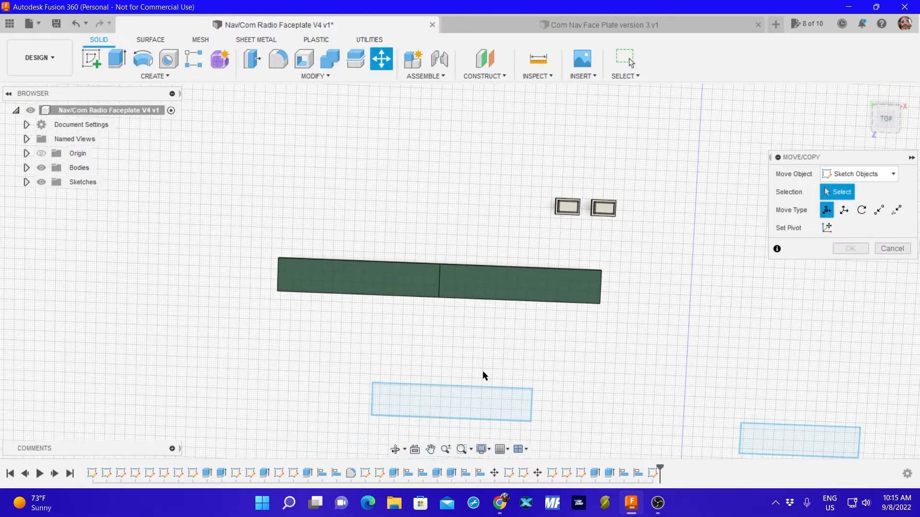
middle_drag(483, 372, 637, 146)
middle_drag(600, 423, 674, 144)
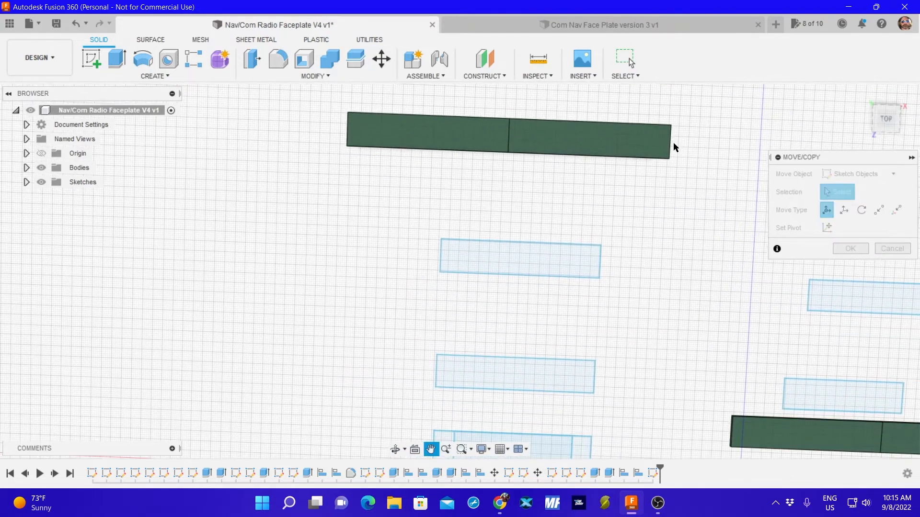
middle_drag(623, 395, 674, 189)
middle_drag(657, 324, 692, 165)
scroll(659, 320, up, 4)
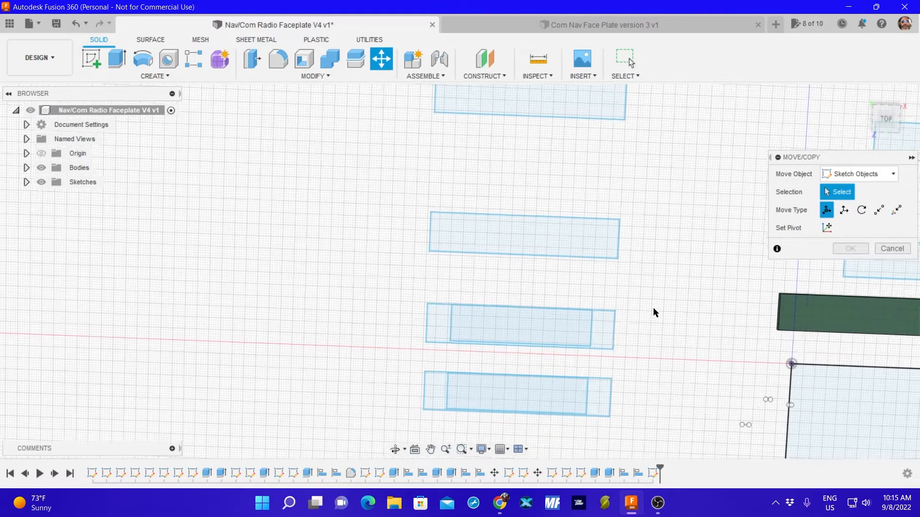
scroll(648, 320, up, 3)
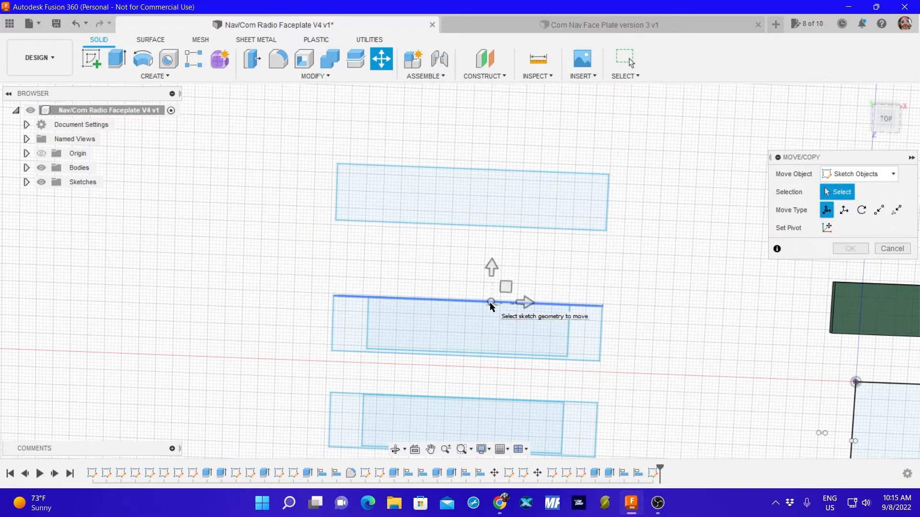
click(568, 330)
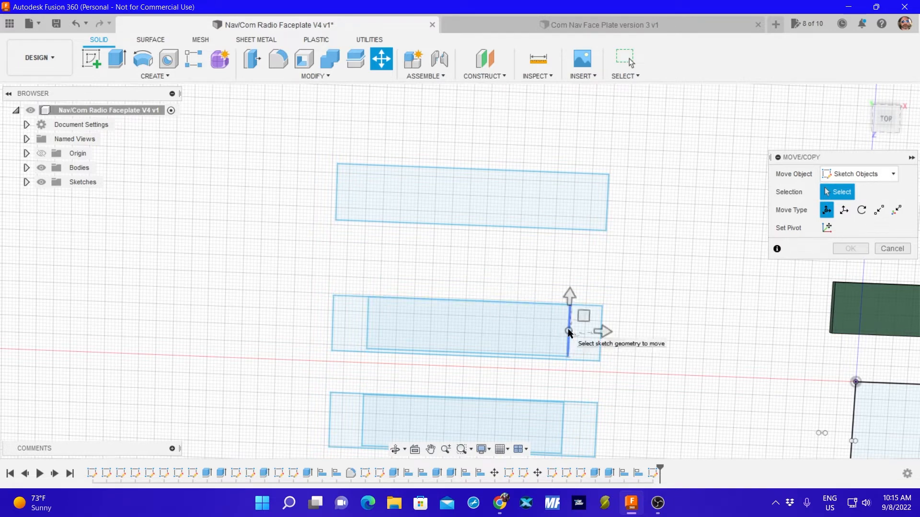
click(536, 356)
click(367, 339)
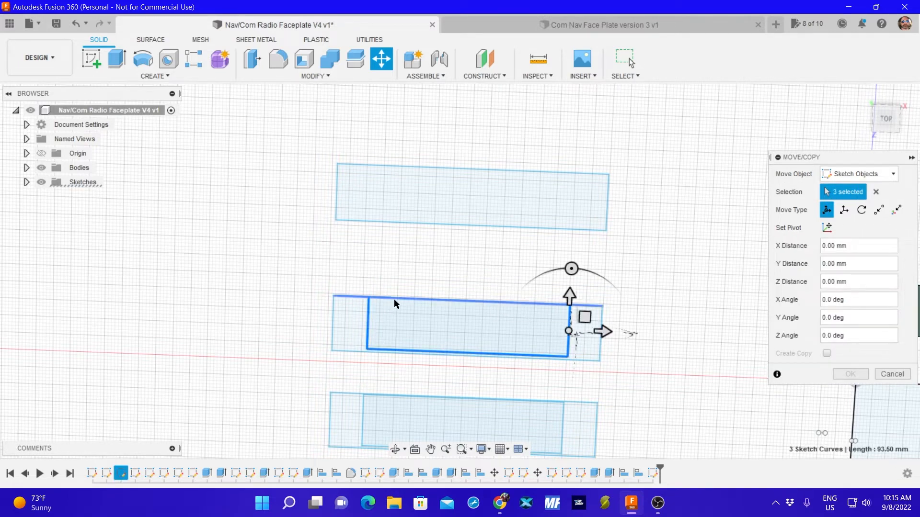
scroll(433, 301, up, 1)
scroll(432, 301, up, 6)
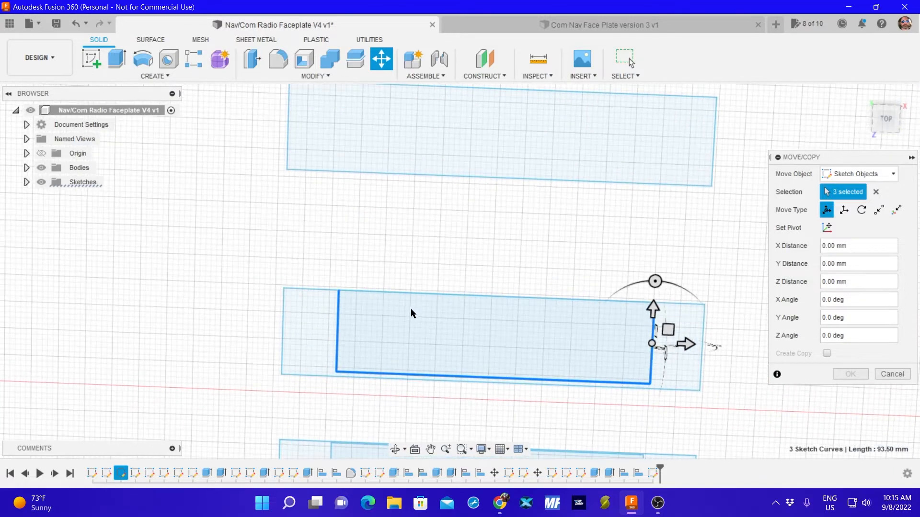
scroll(429, 305, up, 2)
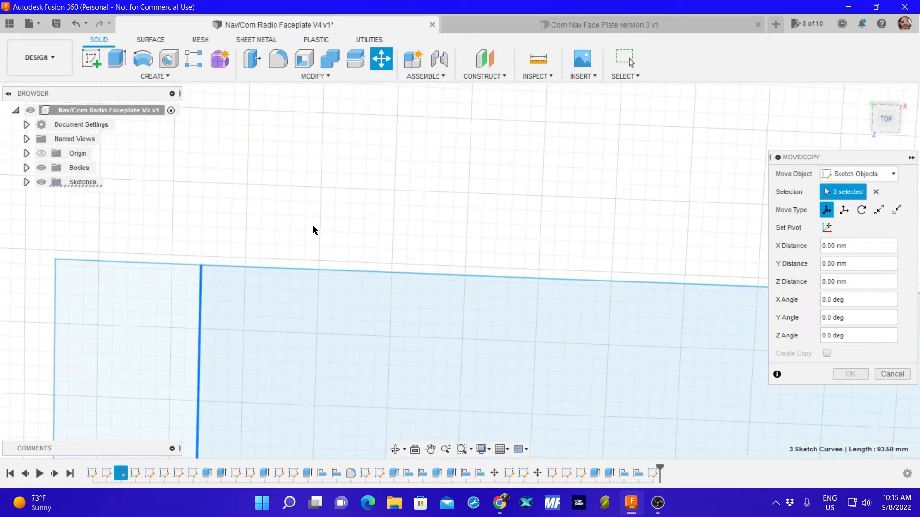
mouse_move(312, 230)
shift+middle_down()
mouse_move(308, 324)
mouse_move(326, 251)
mouse_move(345, 261)
shift+middle_up()
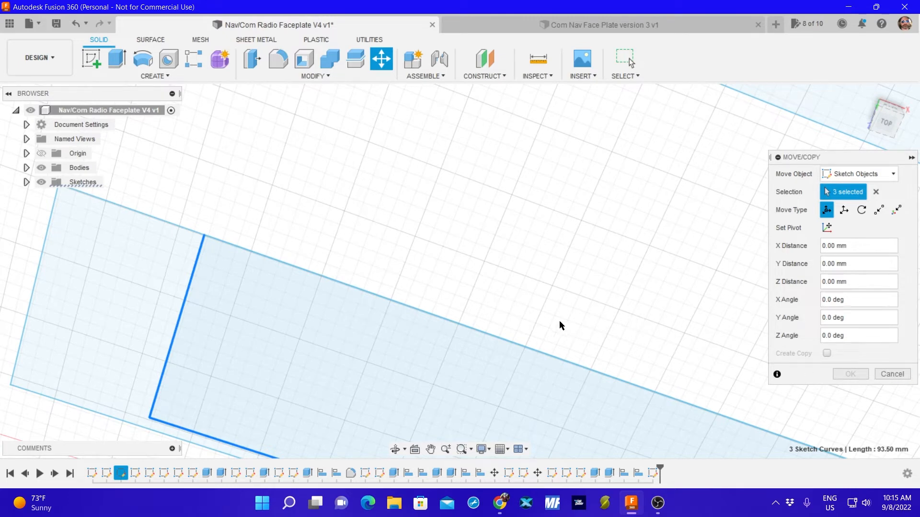
click(890, 374)
List the design's sketches and toggle the visibility of the first six, leaving Sketch2 and Sketch4 hidden.
scroll(641, 249, up, 3)
scroll(656, 246, down, 6)
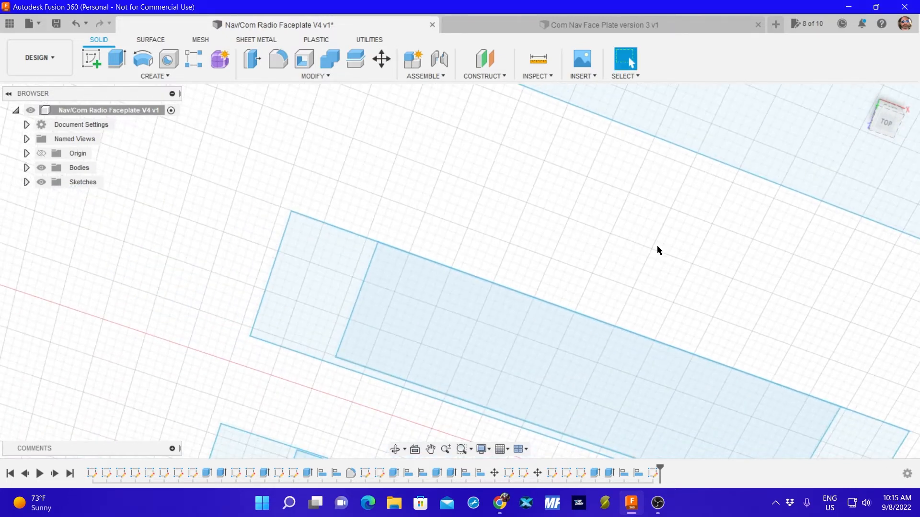
scroll(658, 287, down, 1)
middle_drag(658, 293, 683, 211)
shift+middle_drag(589, 360, 620, 293)
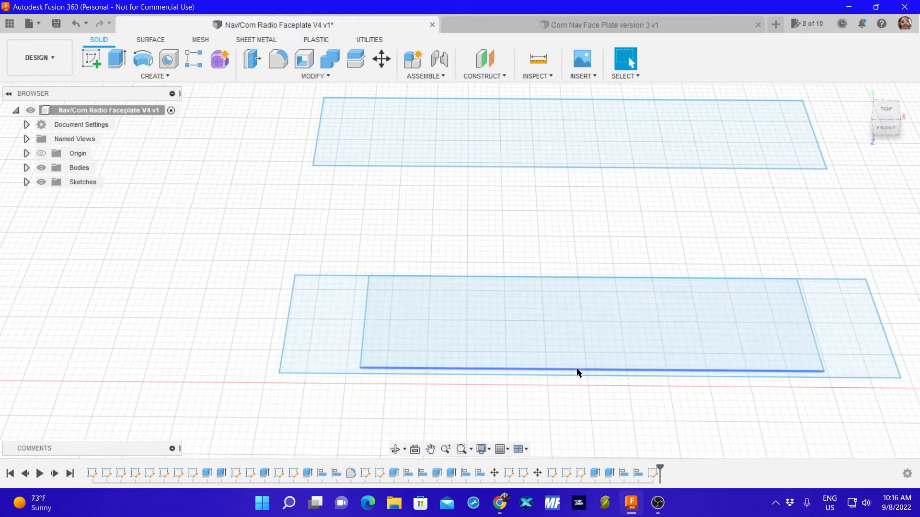
click(583, 347)
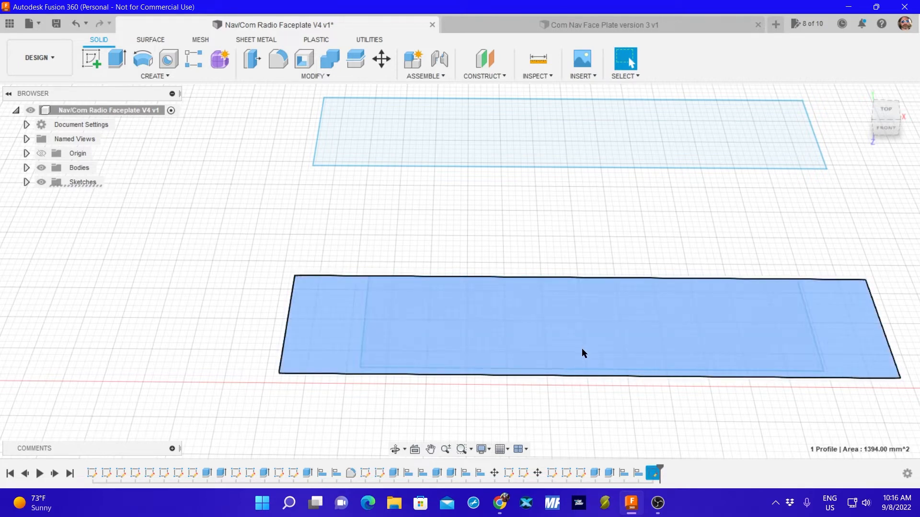
click(27, 182)
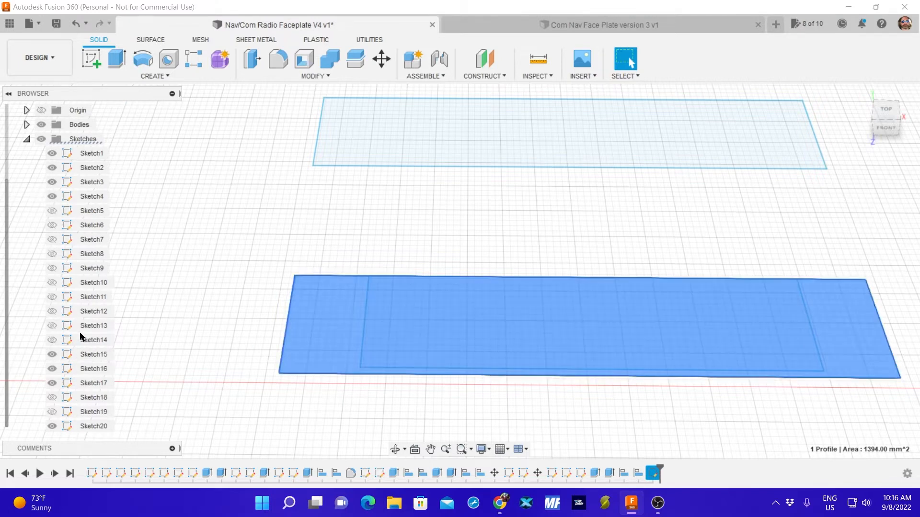
click(51, 211)
click(52, 225)
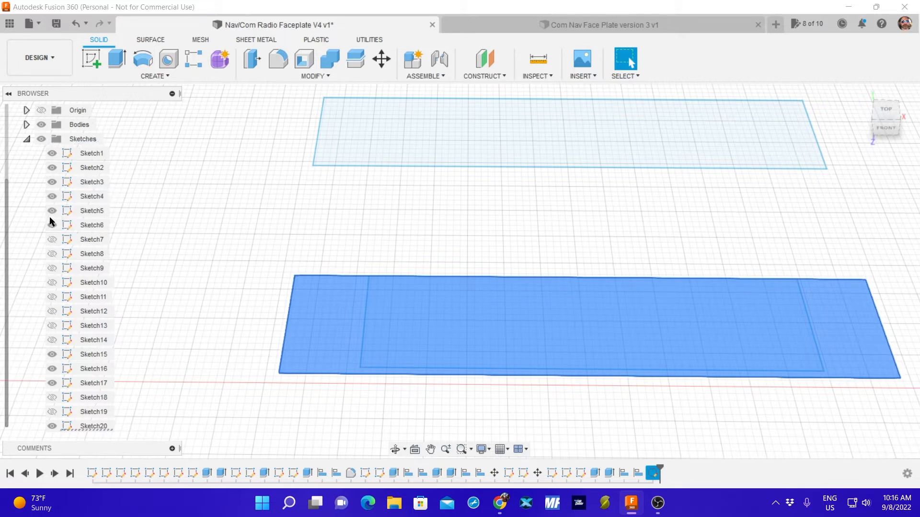
click(51, 211)
click(50, 197)
click(51, 224)
click(51, 182)
click(50, 184)
double_click(52, 169)
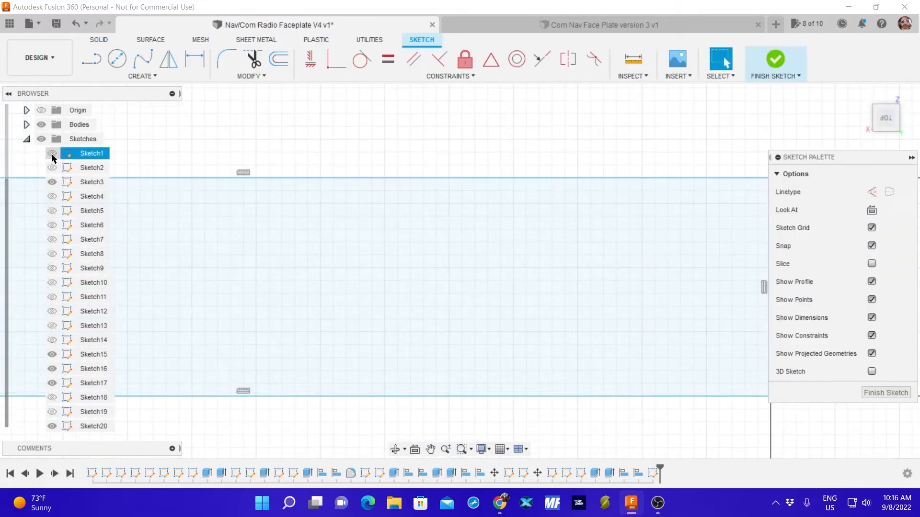
Toggle the visibility of Sketch20, Sketch19, Sketch14 and Sketch13 to identify which sketch contains the 82 by 17 mm outlines.
scroll(314, 235, down, 10)
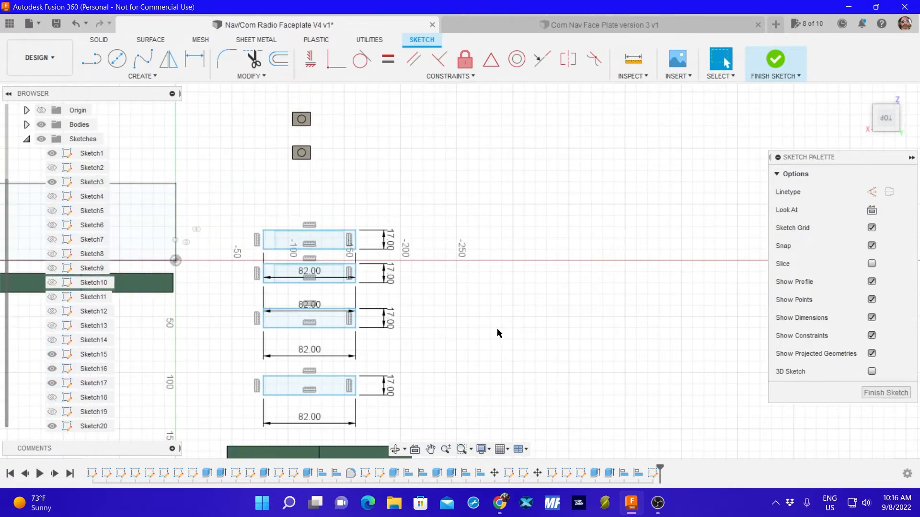
middle_drag(497, 331, 616, 265)
scroll(579, 292, up, 2)
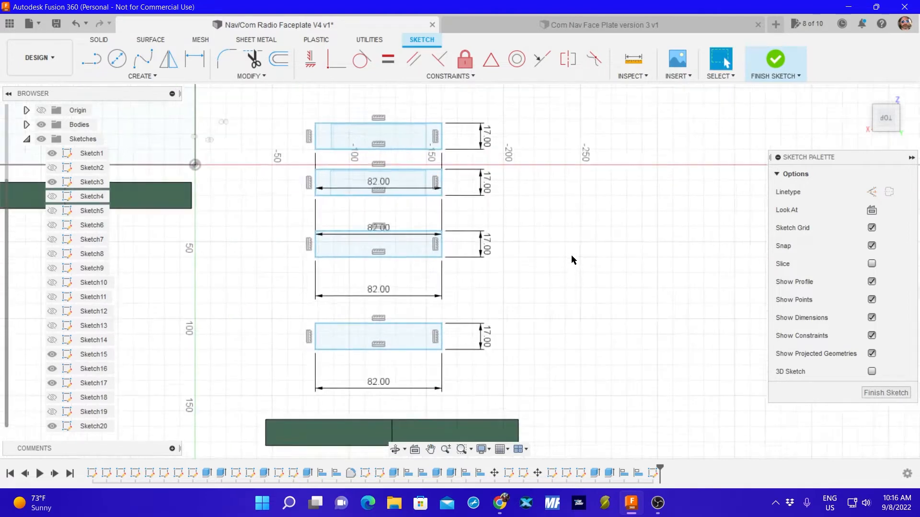
scroll(571, 256, up, 3)
scroll(554, 248, down, 3)
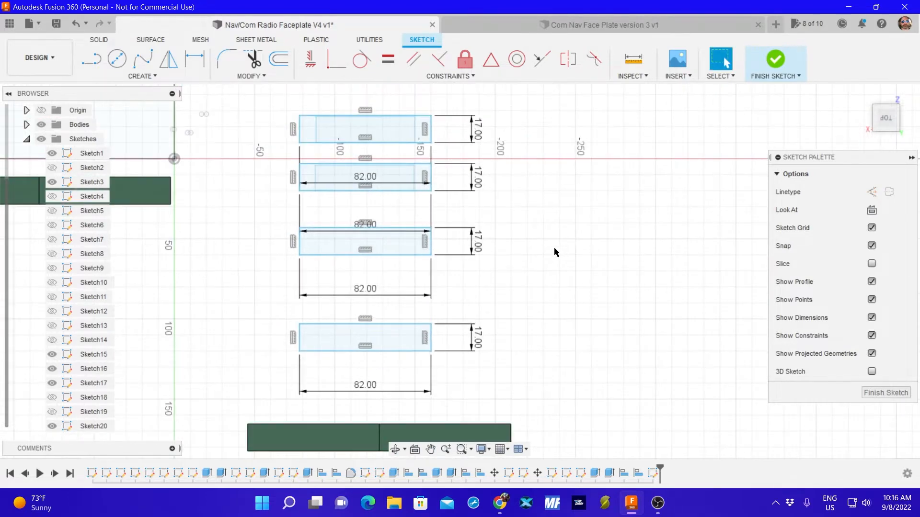
click(52, 426)
click(52, 427)
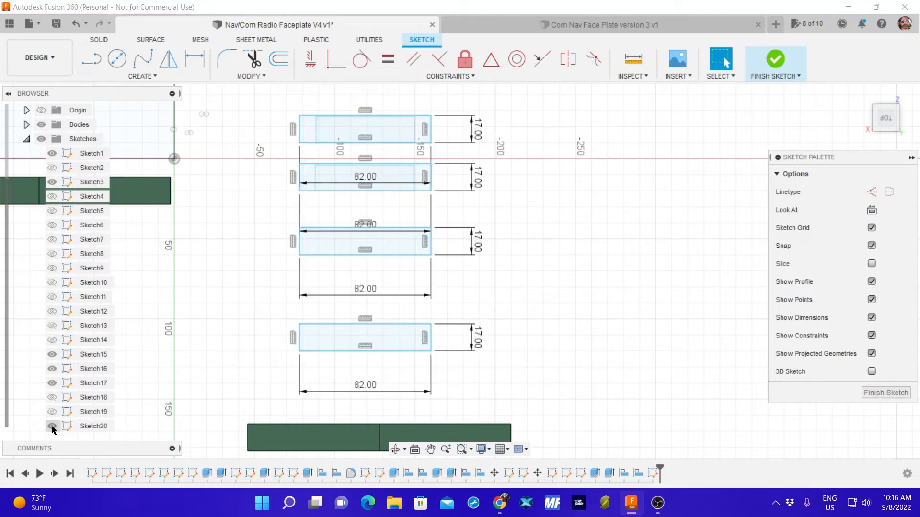
click(52, 427)
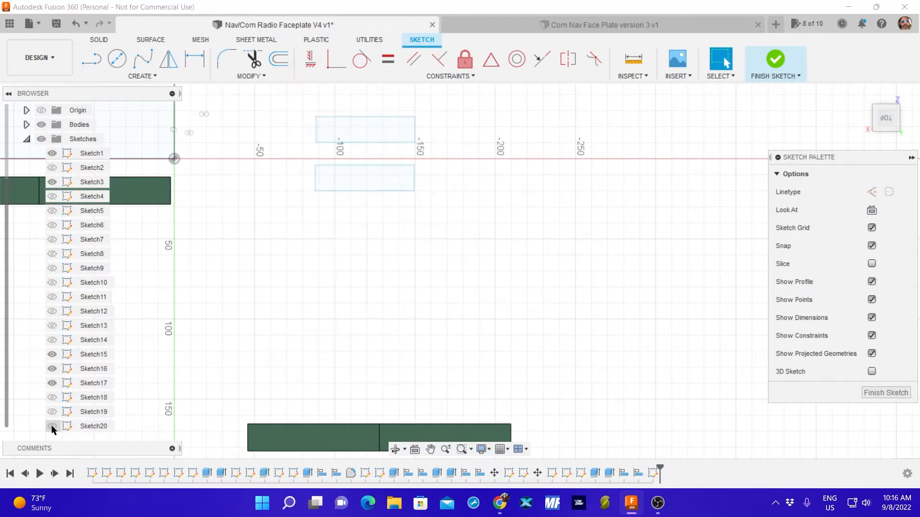
click(53, 427)
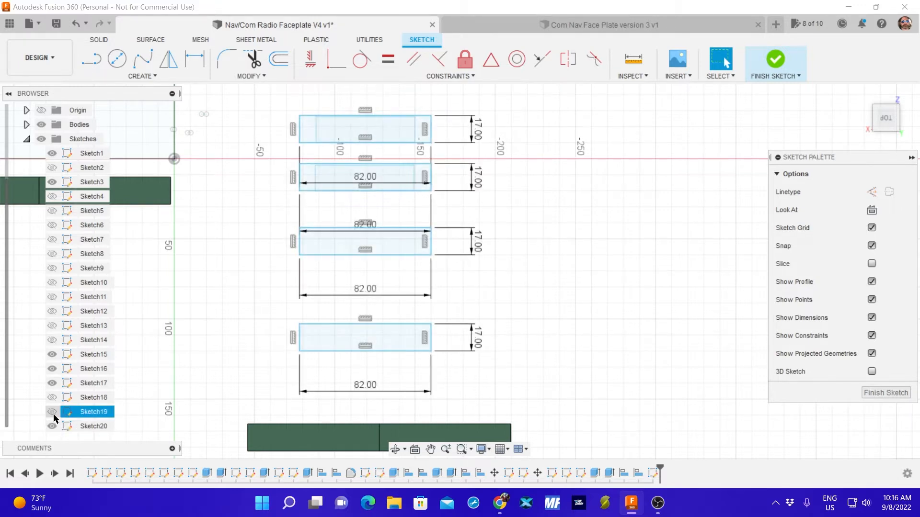
click(53, 414)
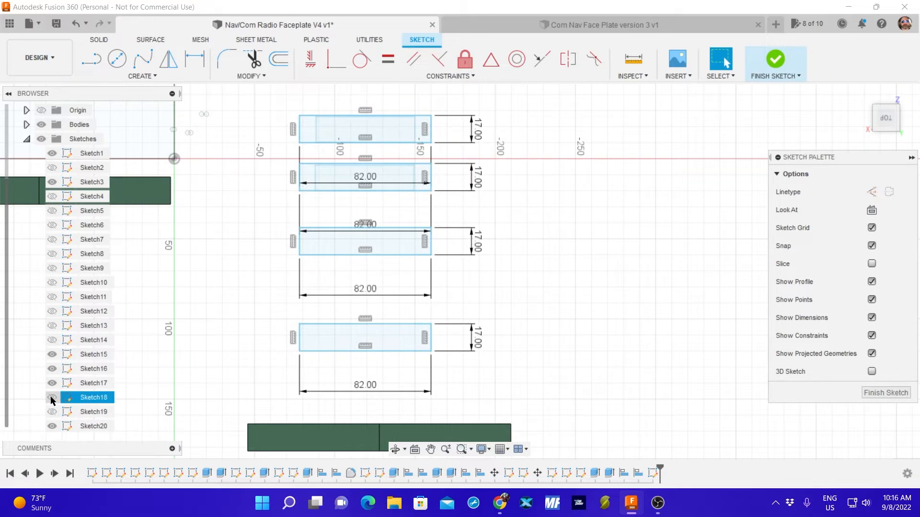
click(54, 341)
click(54, 326)
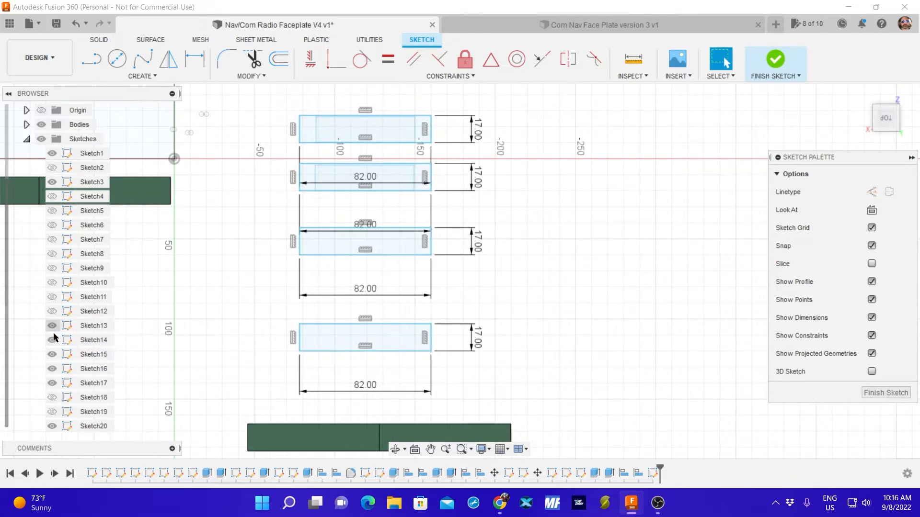
click(52, 326)
Finish editing the sketch and hide Sketch20 so the cutout rectangles can be selected without the 82 by 17 mm outlines.
scroll(451, 192, up, 3)
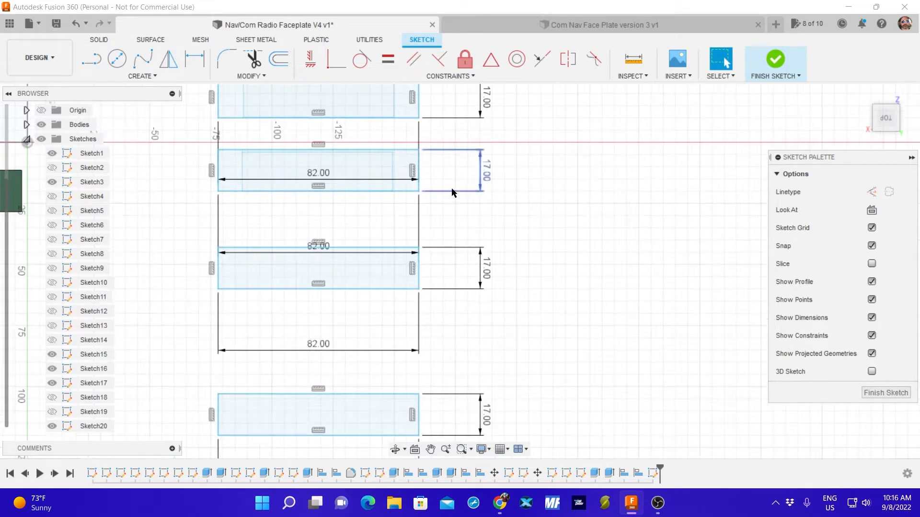
scroll(446, 203, up, 5)
middle_drag(429, 198, 765, 332)
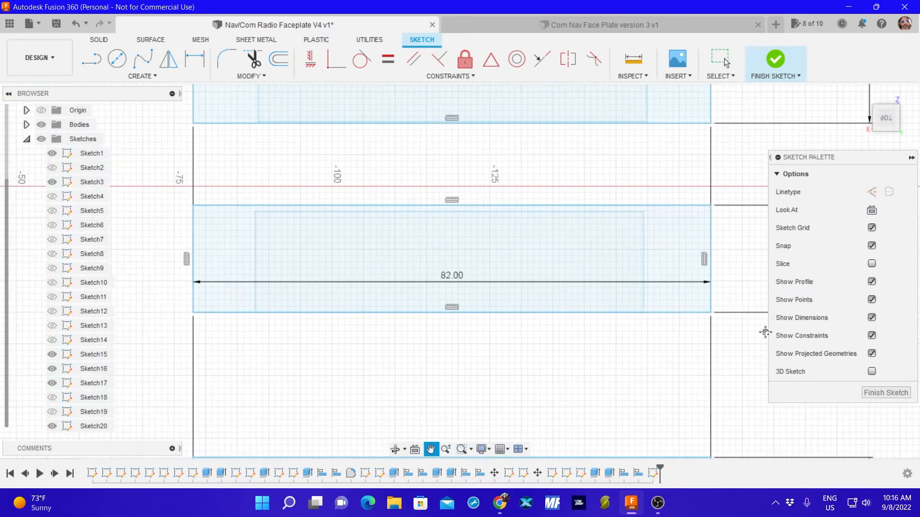
click(52, 426)
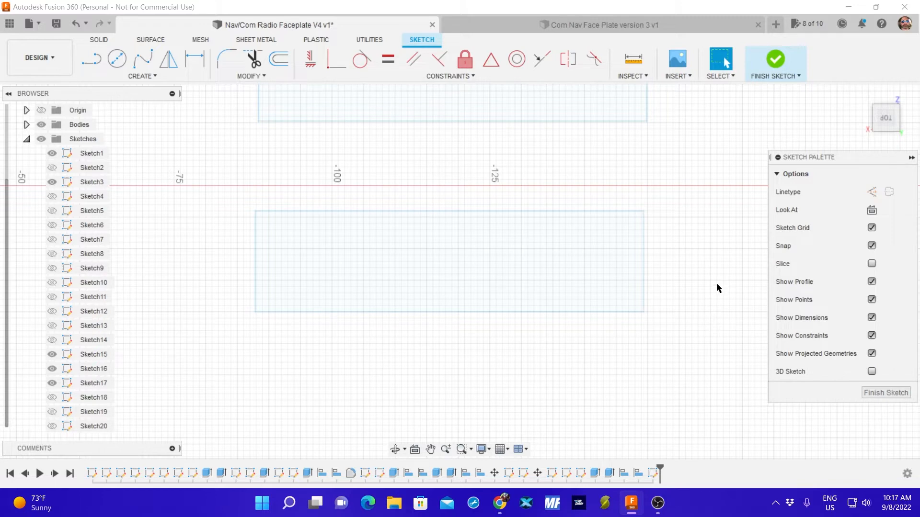
click(871, 394)
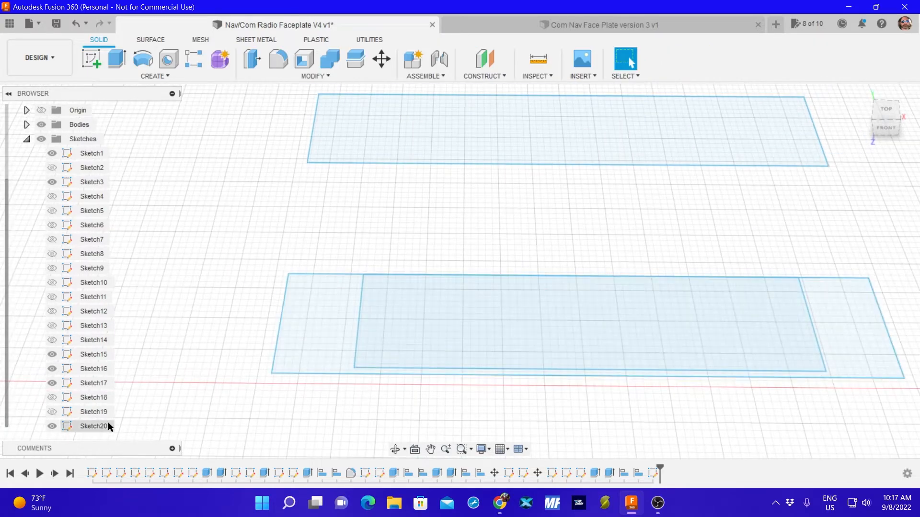
click(52, 425)
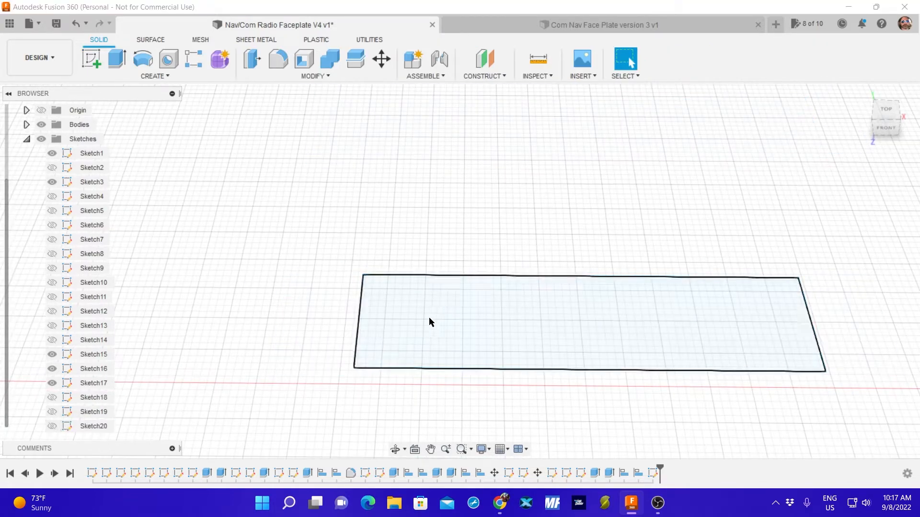
Select all four edges of the Sketch3 cutout rectangle for a move and show the Sketch20 outlines again.
key(m)
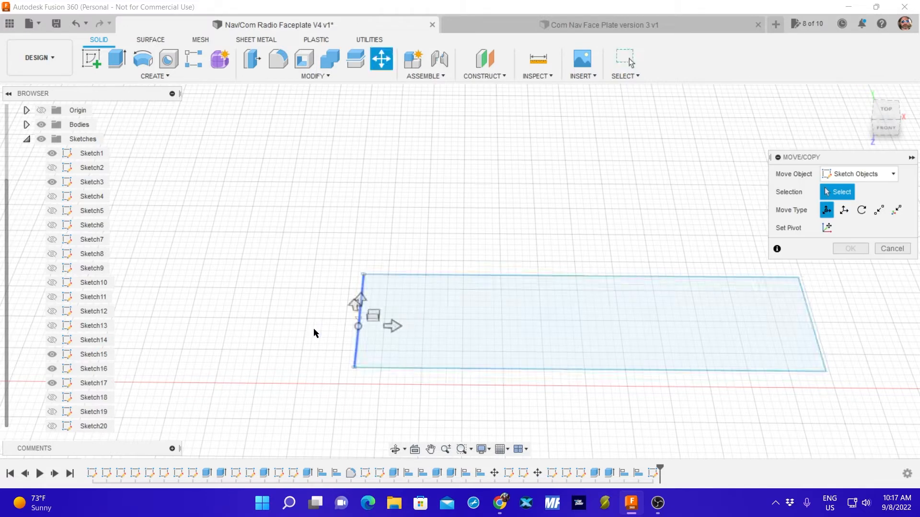
click(501, 278)
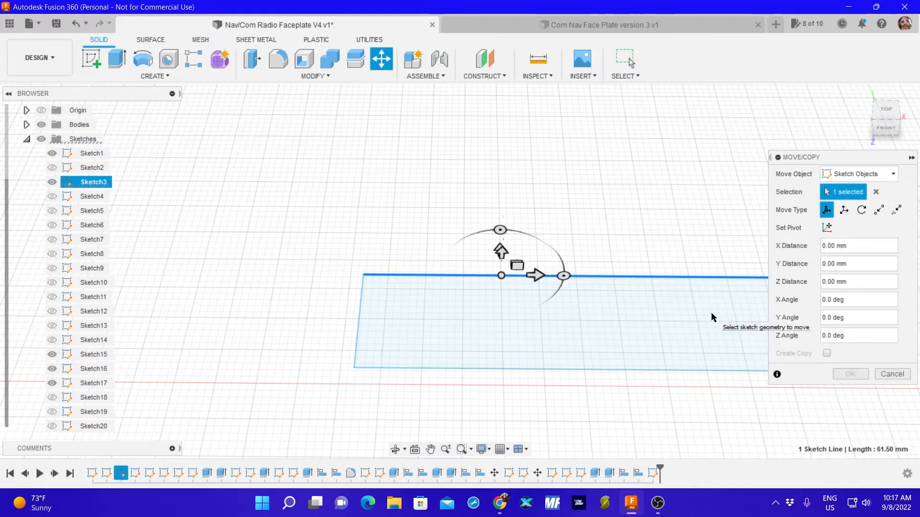
mouse_move(632, 349)
middle_down()
mouse_move(595, 330)
mouse_move(478, 326)
middle_up()
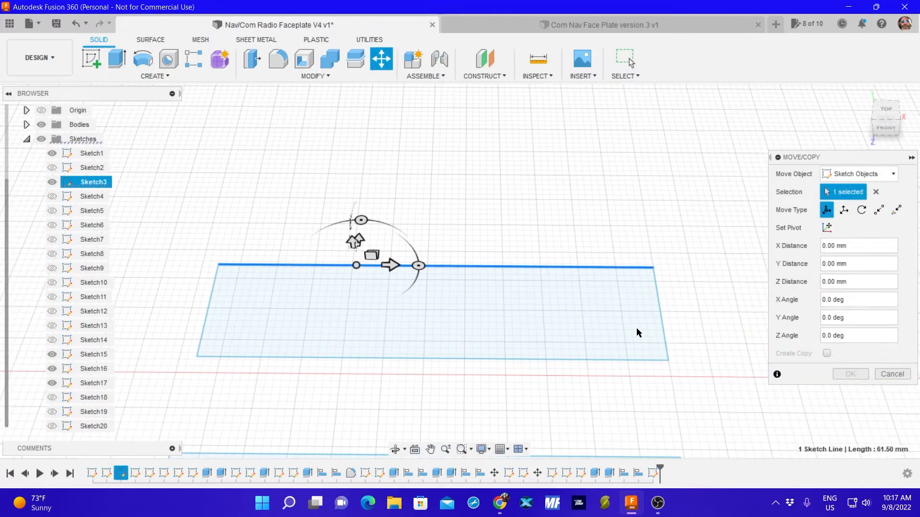
click(664, 332)
click(213, 317)
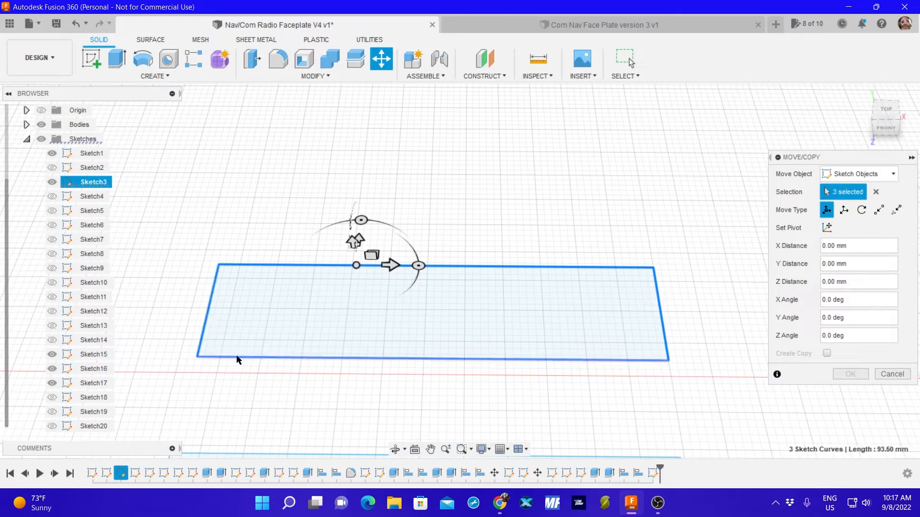
click(218, 357)
click(52, 426)
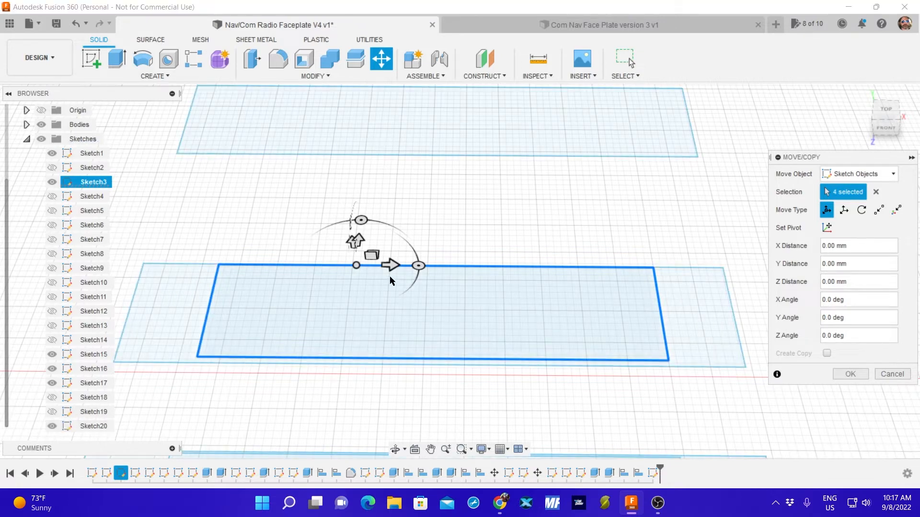
Shift the Sketch3 cutout rectangle -0.045 mm in X and about 0.5 mm downward to centre it vertically in its outline, and apply the move.
mouse_move(476, 214)
shift+middle_down()
mouse_move(476, 252)
mouse_move(540, 246)
shift+middle_up()
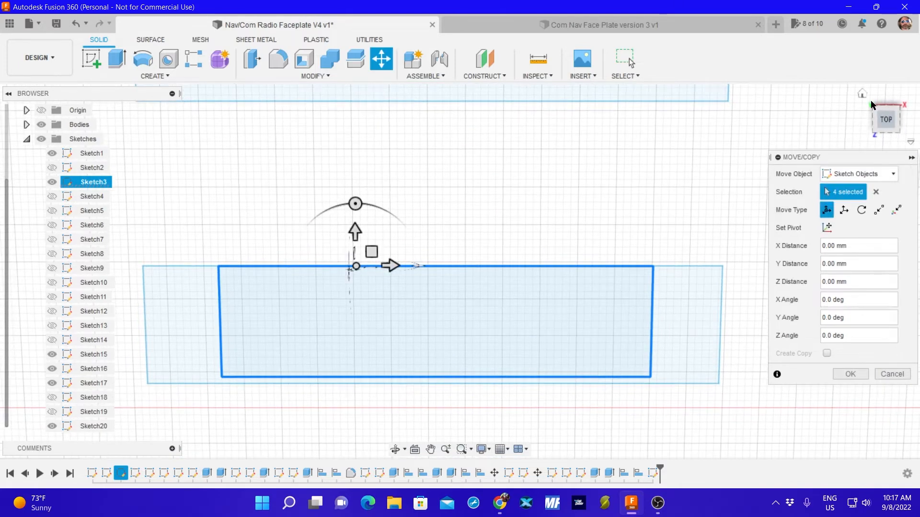
click(886, 119)
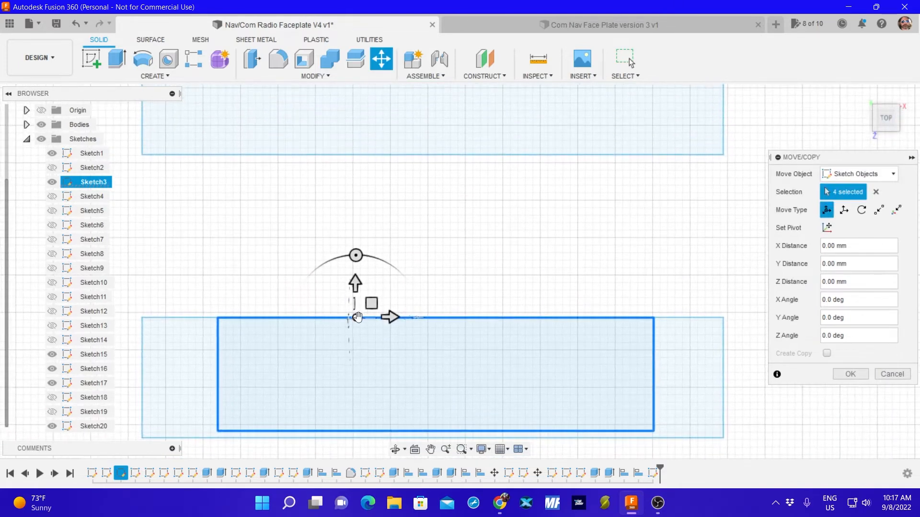
drag(355, 283, 355, 290)
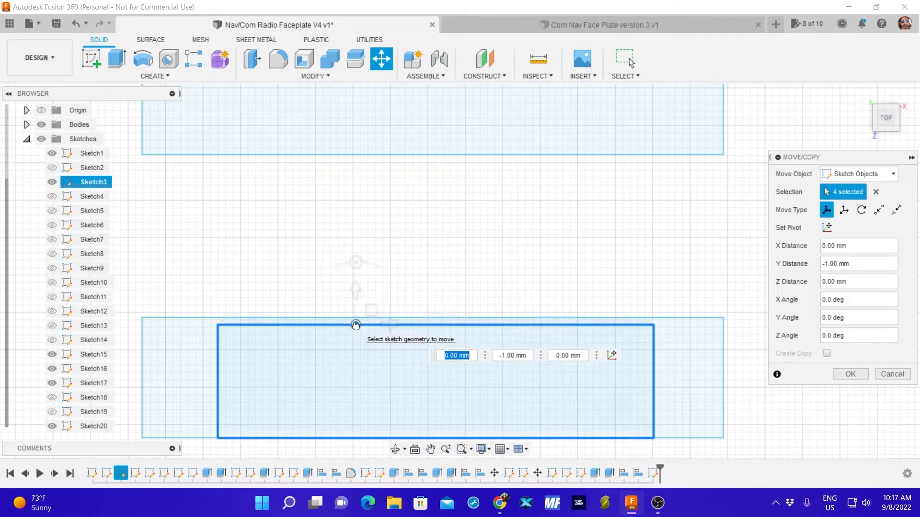
drag(353, 322, 355, 320)
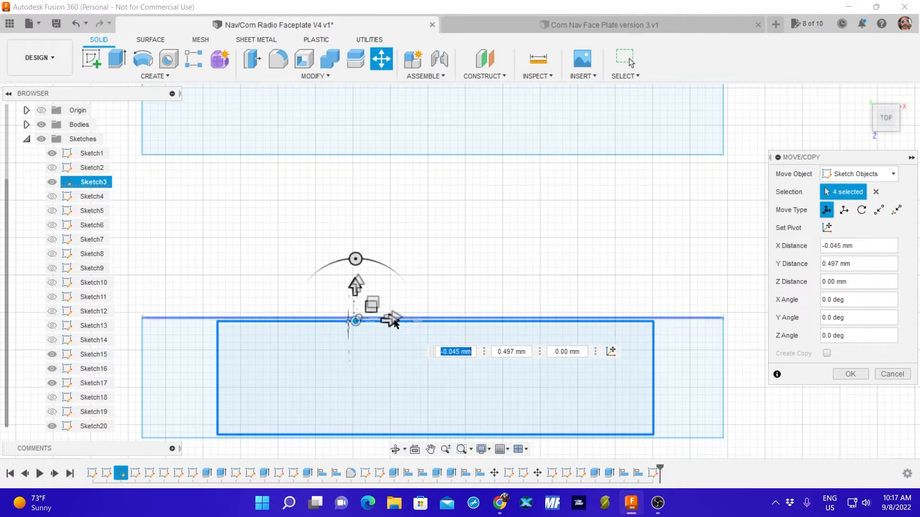
click(846, 374)
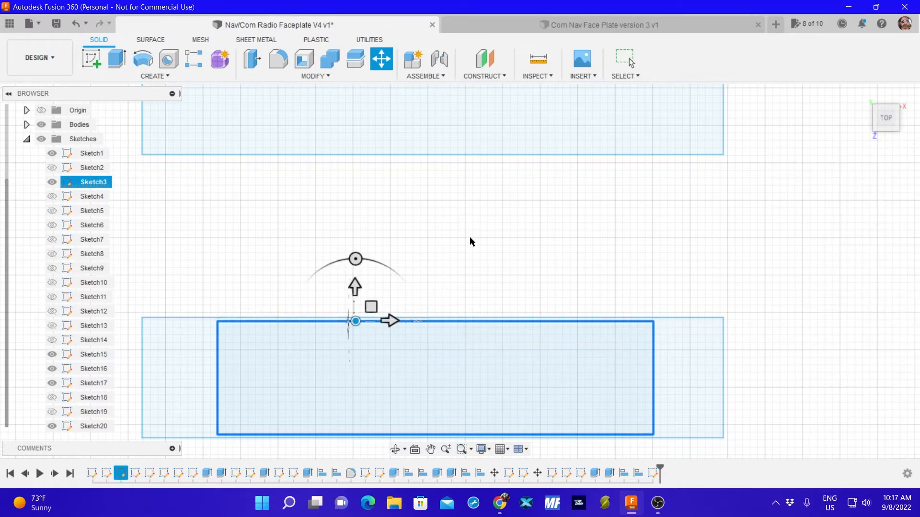
key(Escape)
Hide Sketch20, select the four edges of the Sketch1 cutout rectangle for a move, and show Sketch20 again.
scroll(467, 254, down, 6)
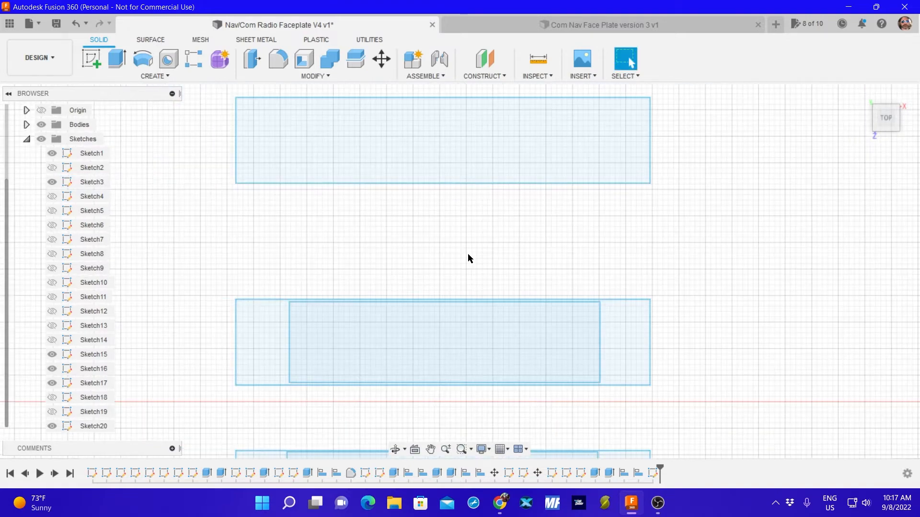
scroll(469, 244, up, 1)
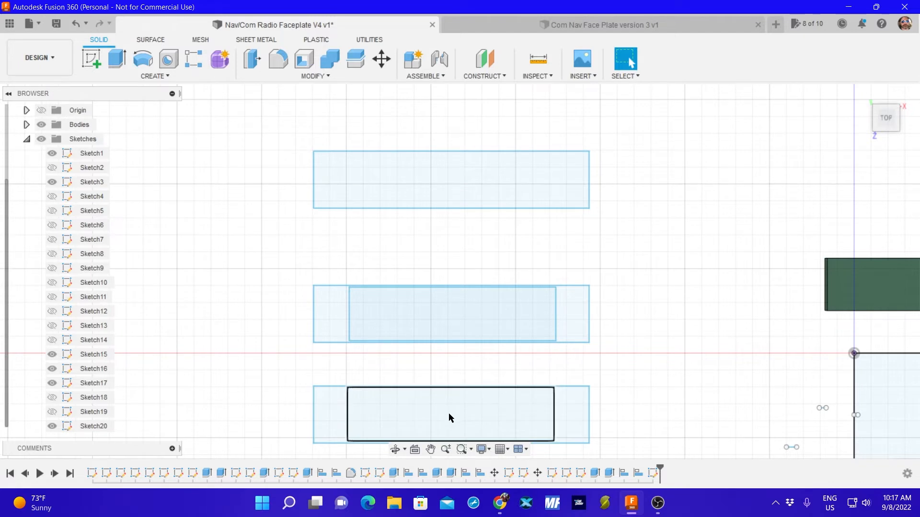
click(52, 426)
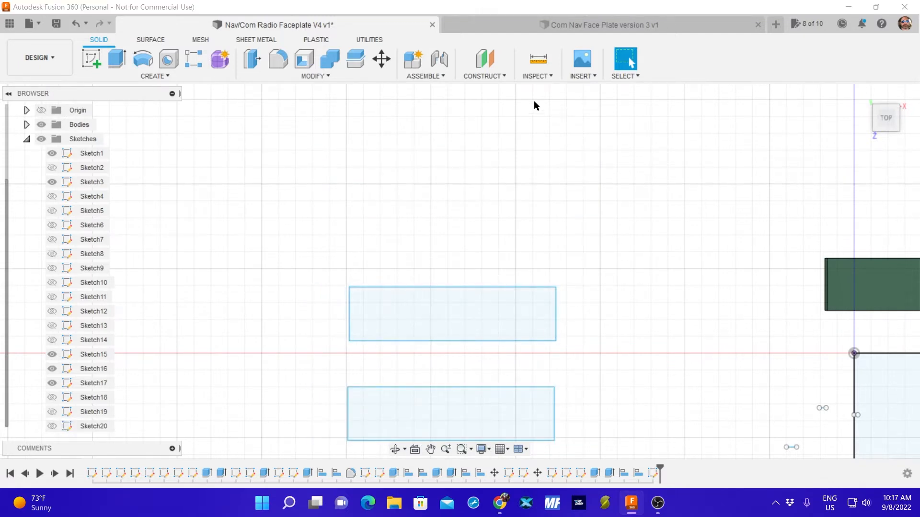
key(m)
click(486, 387)
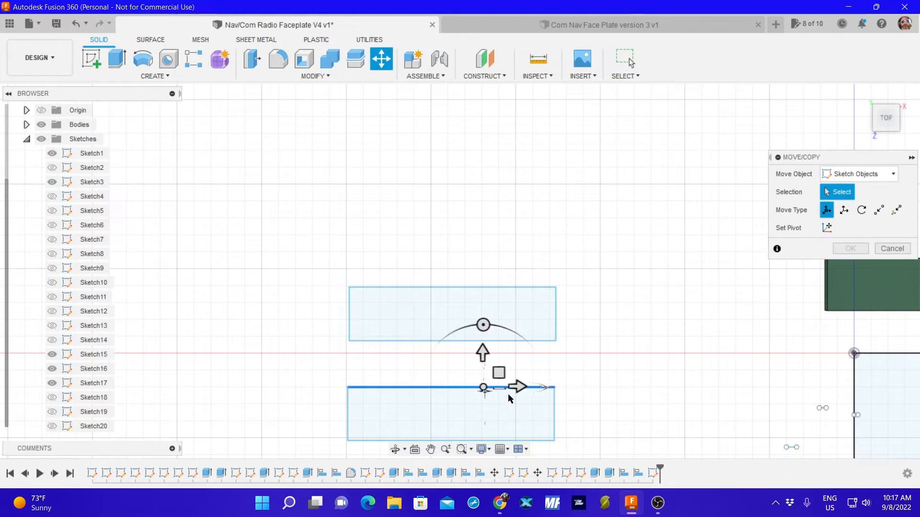
click(550, 415)
click(347, 416)
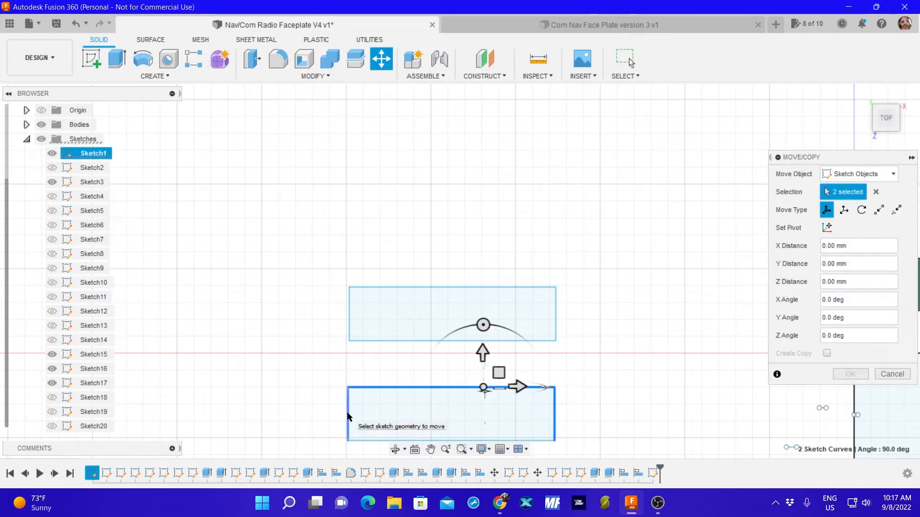
click(364, 440)
click(52, 426)
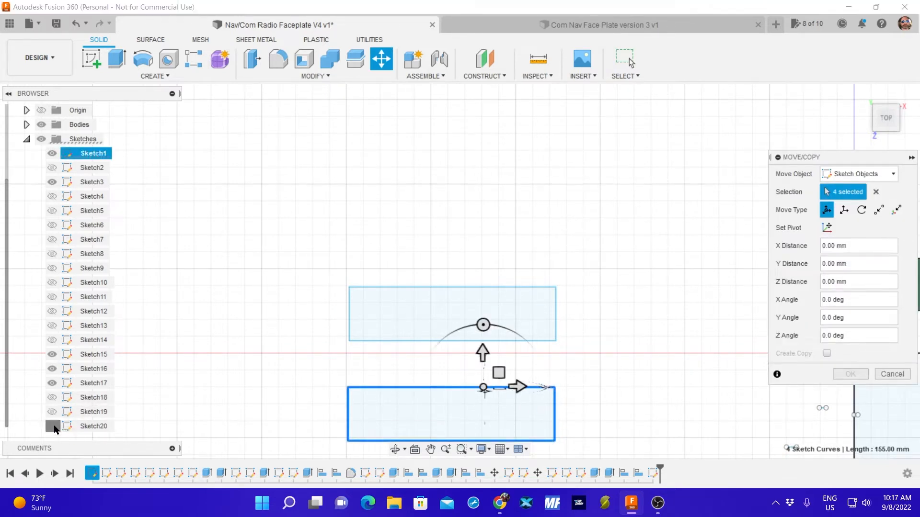
Shift the Sketch1 cutout rectangle -0.095 mm in X and -0.286 mm in Y within its outline and apply the move.
scroll(478, 406, up, 5)
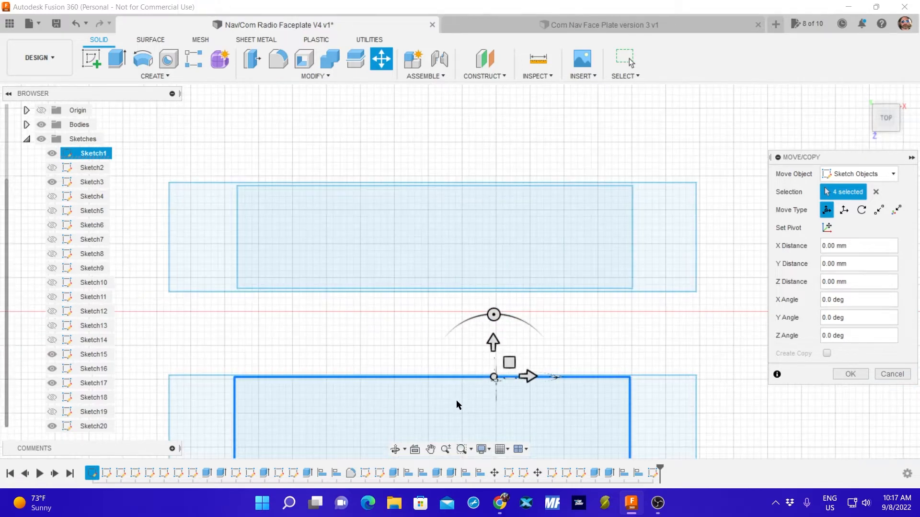
scroll(499, 281, up, 2)
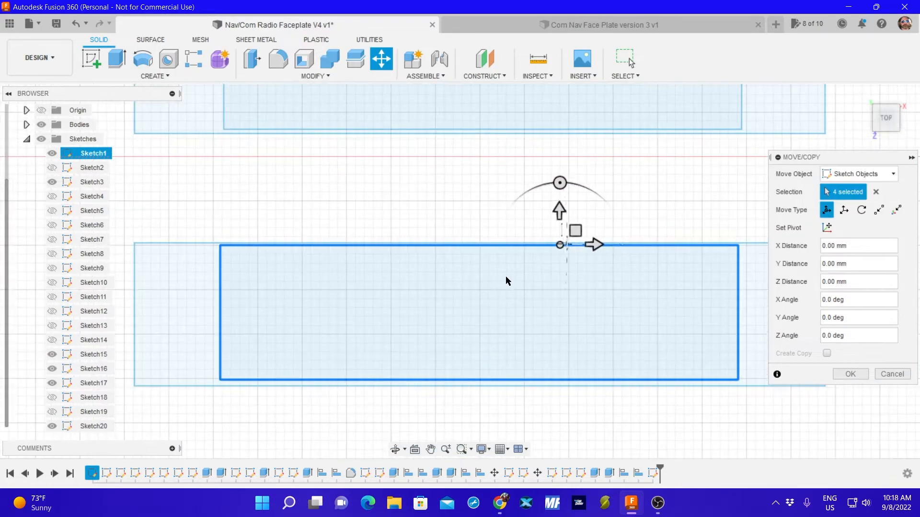
drag(559, 244, 557, 248)
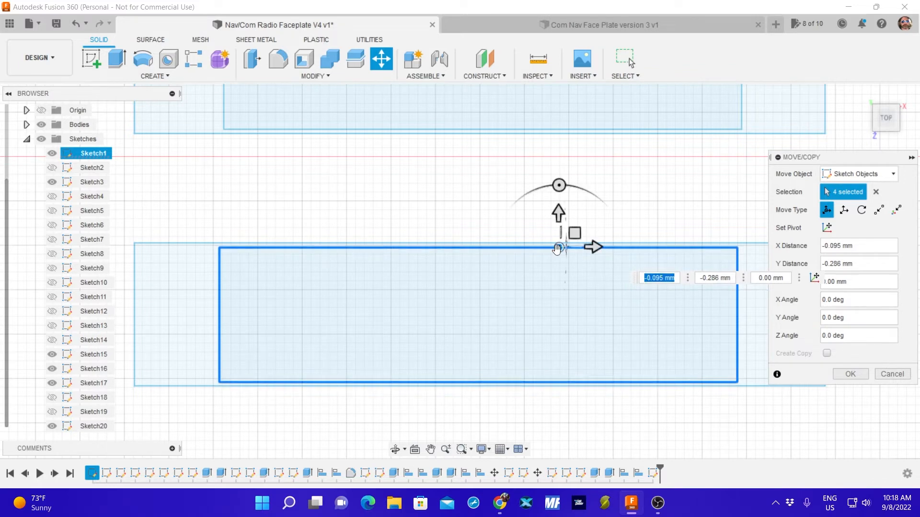
click(851, 374)
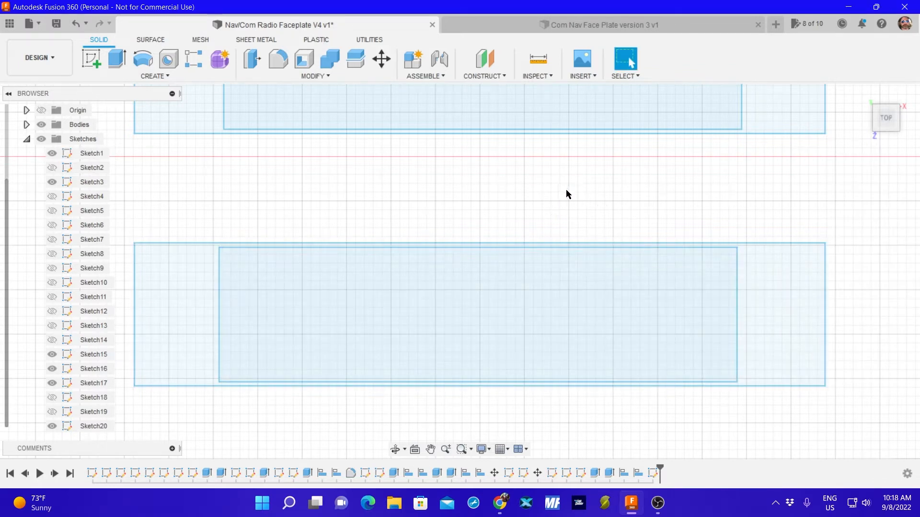
Start a move and select the edges of the middle display outline and the Sketch3 cutout rectangle inside it.
scroll(536, 185, down, 8)
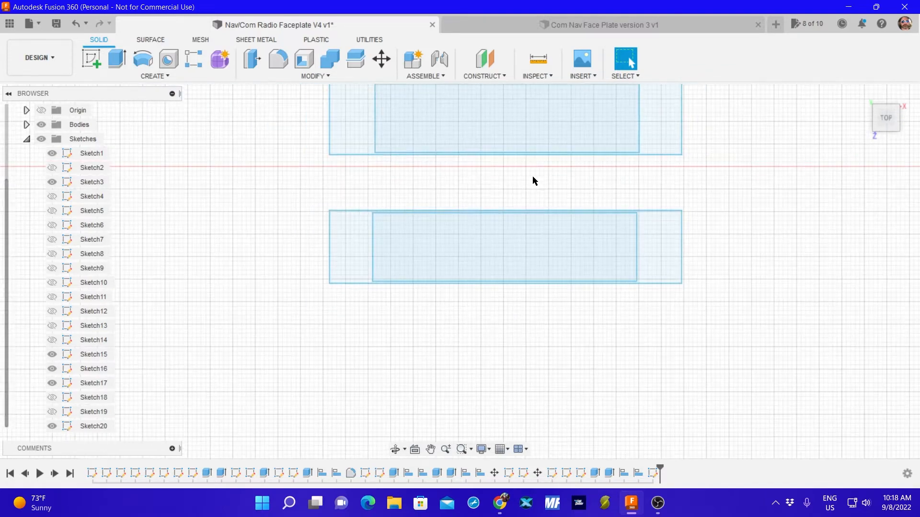
mouse_move(631, 179)
middle_down()
mouse_move(396, 182)
mouse_move(385, 194)
middle_up()
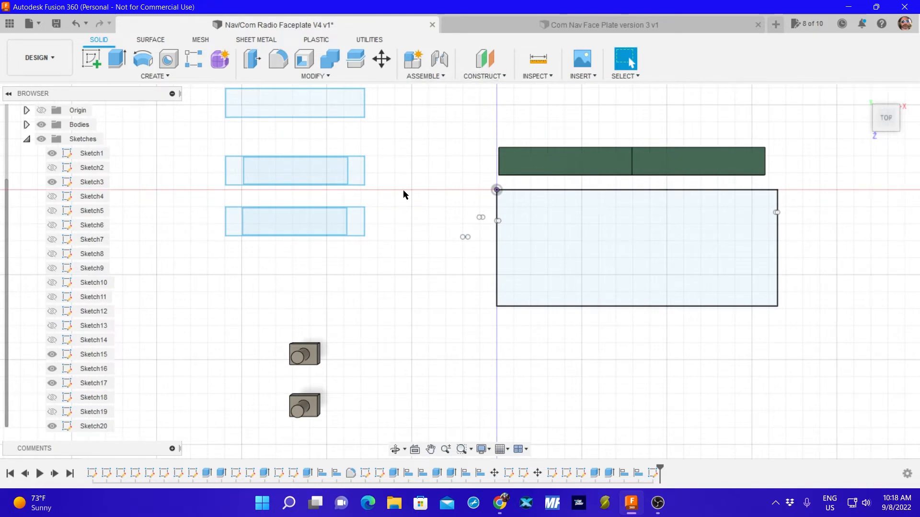
key(m)
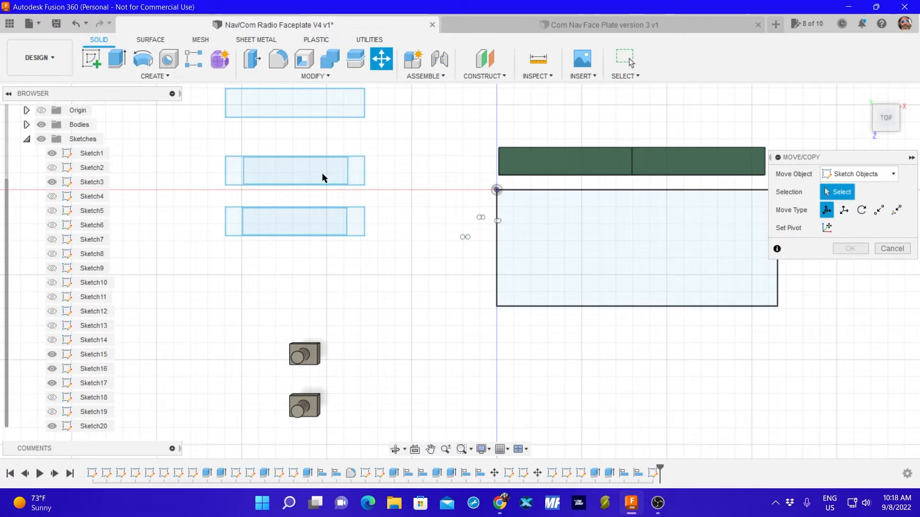
click(347, 176)
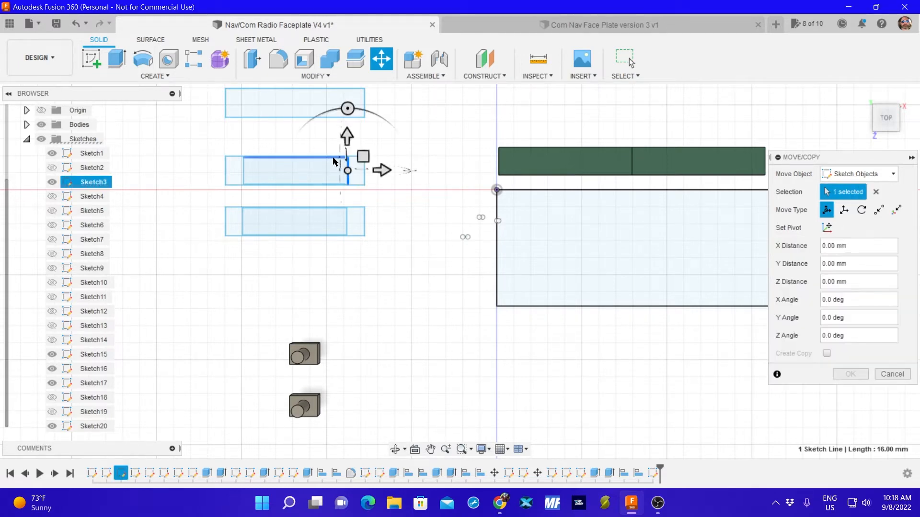
click(349, 157)
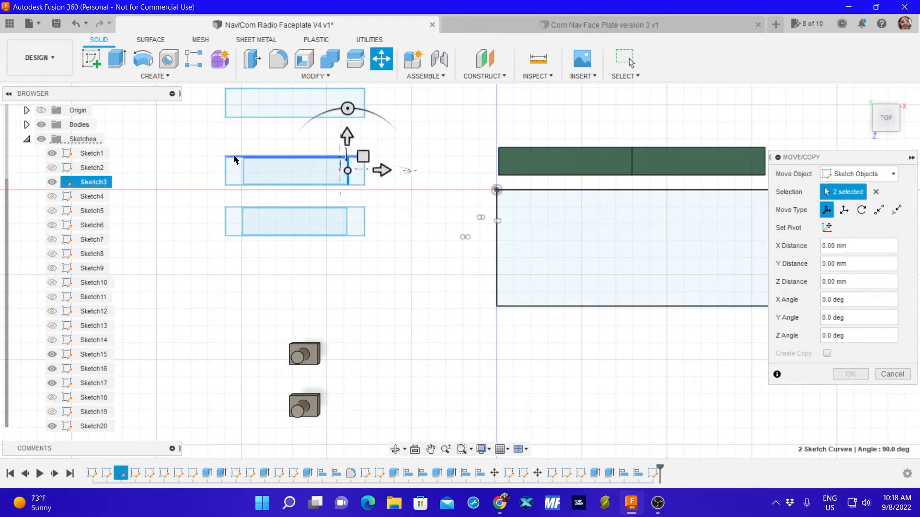
click(226, 166)
click(244, 180)
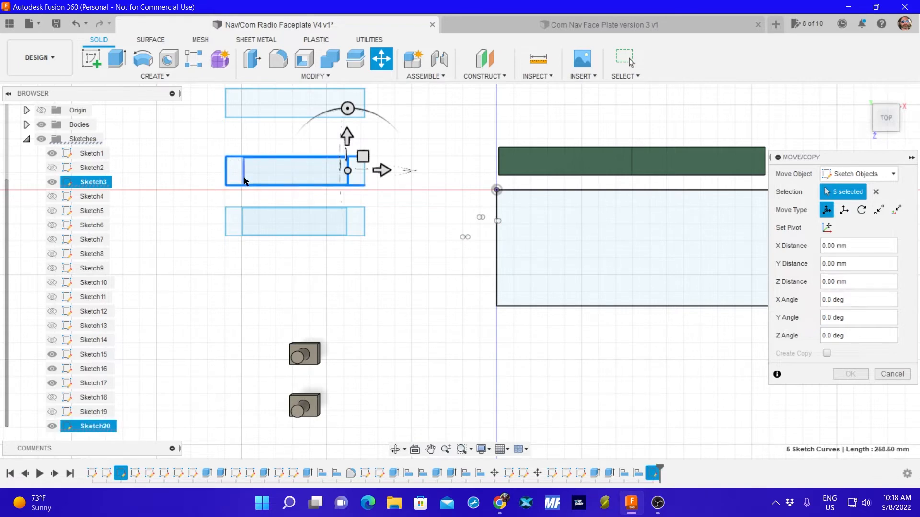
click(363, 180)
Try to add the edges of the lowest display outline and its Sketch1 cutout rectangle to the move selection.
click(240, 208)
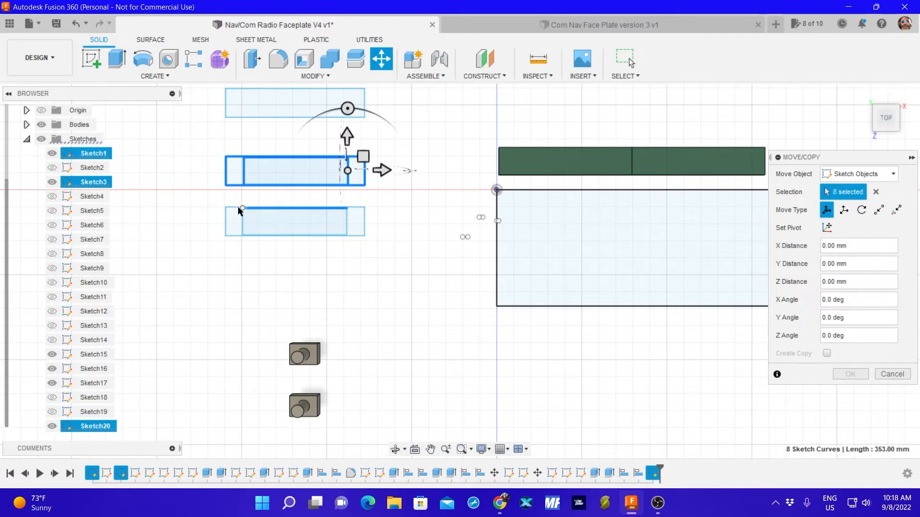
click(261, 235)
scroll(277, 239, up, 5)
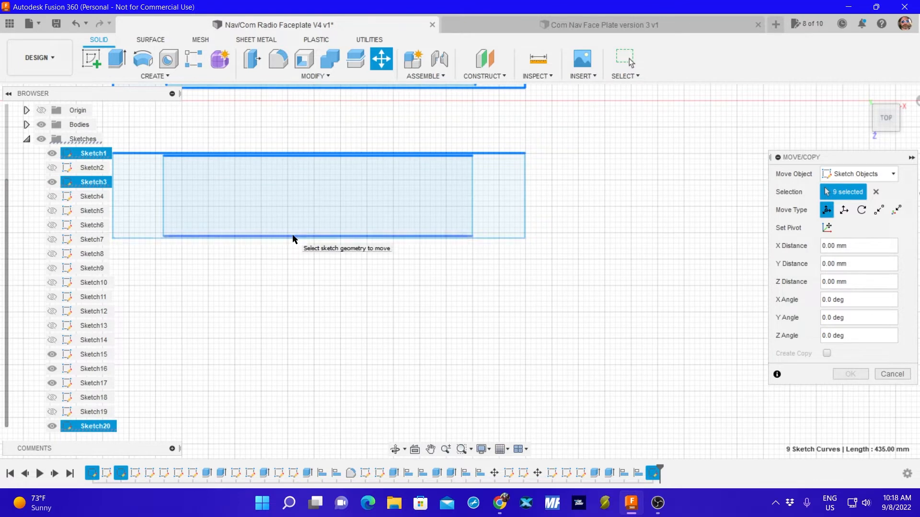
click(295, 236)
click(294, 239)
click(472, 201)
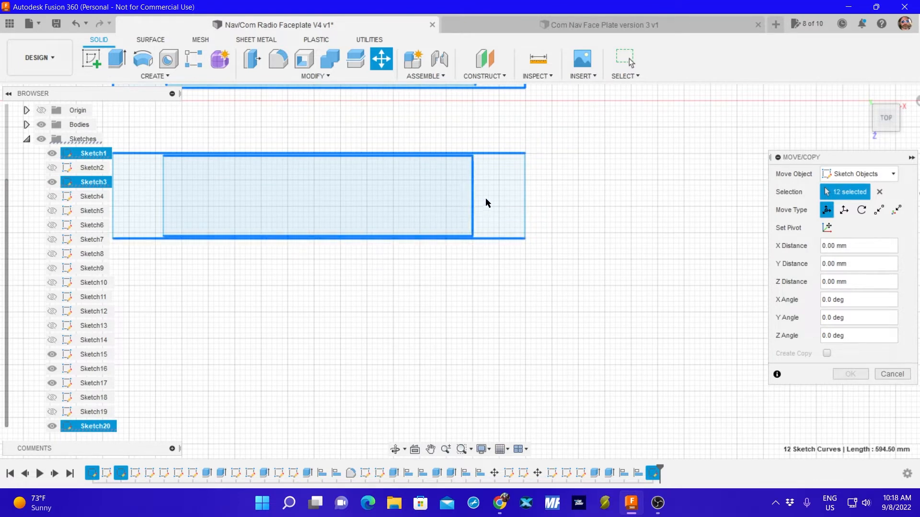
click(524, 199)
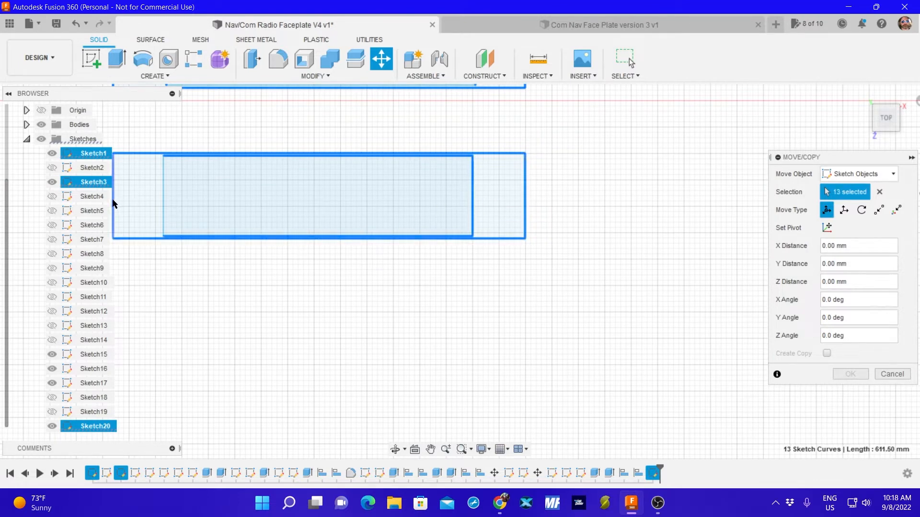
Remove the lowest outline's and its cutout rectangle's edges from the move selection, keeping only the middle pair.
click(140, 154)
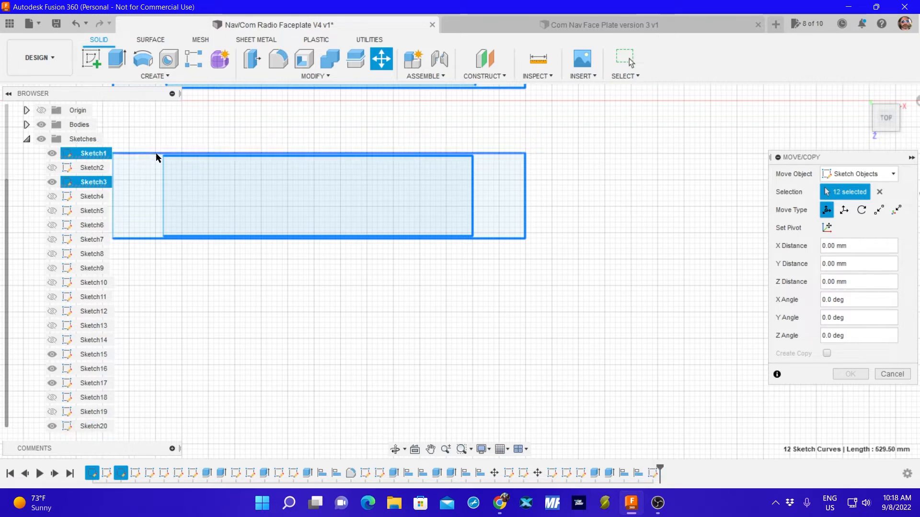
click(182, 156)
click(190, 239)
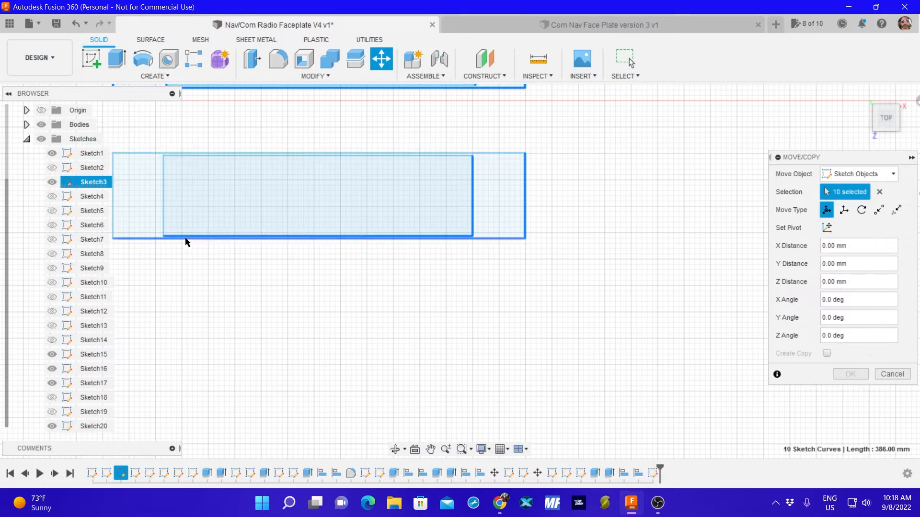
click(184, 236)
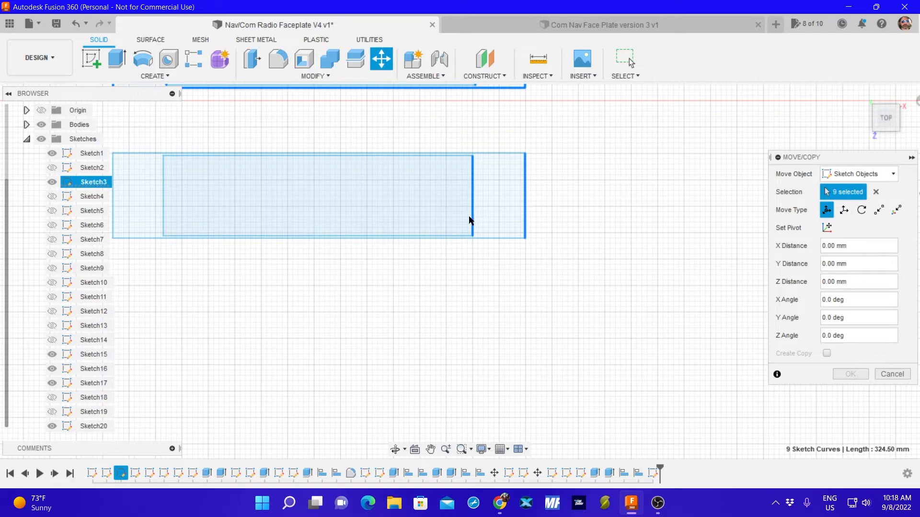
click(524, 212)
scroll(650, 195, up, 1)
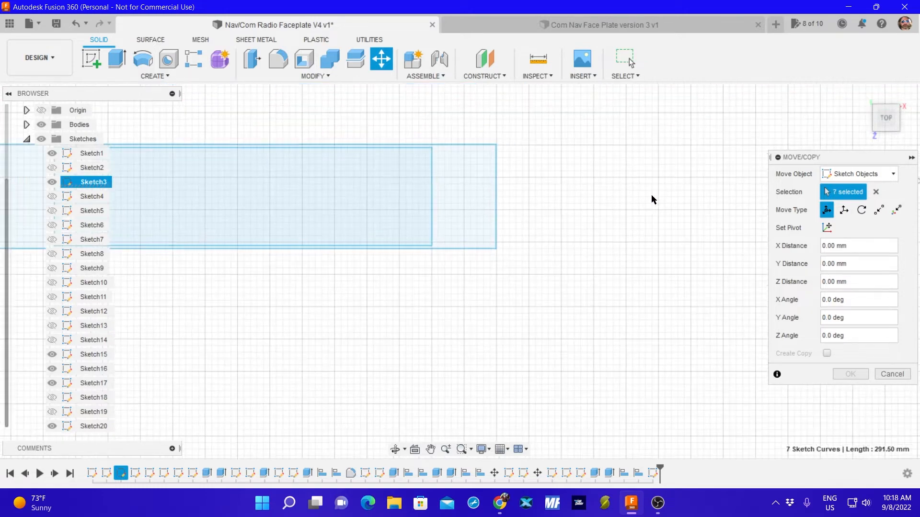
scroll(635, 194, down, 2)
middle_drag(417, 123, 438, 236)
scroll(413, 237, up, 1)
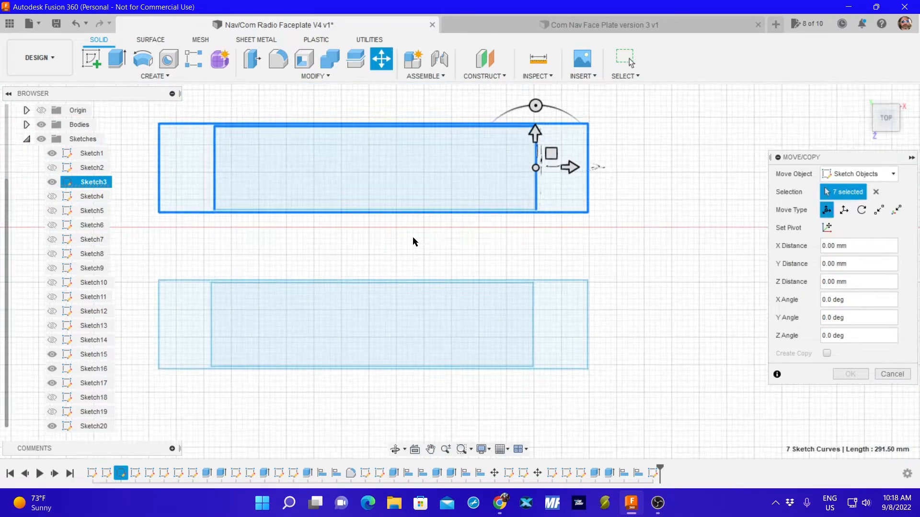
Complete the edge selection of the middle outline-and-cutout pair, move it 161.244 mm in X and -28.638 mm in Y into the large faceplate rectangle, and apply.
scroll(400, 213, up, 1)
click(402, 201)
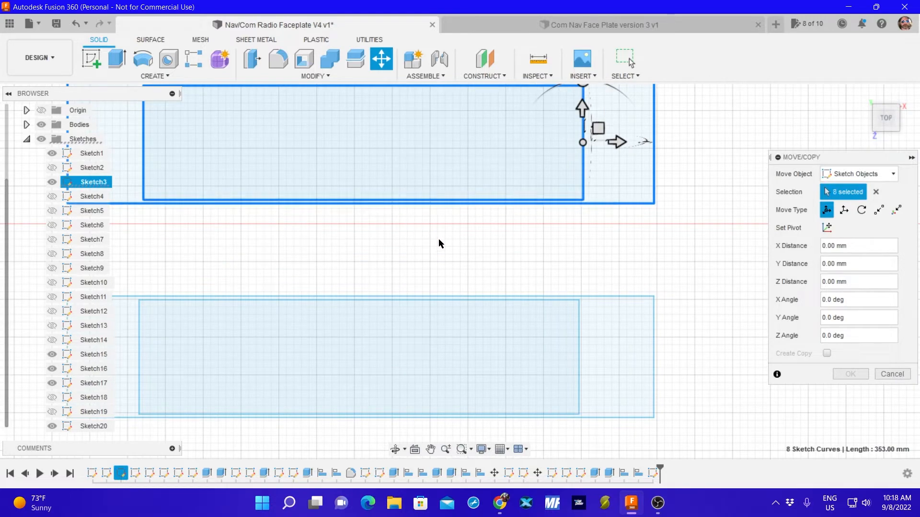
mouse_move(419, 145)
middle_down()
mouse_move(425, 203)
mouse_move(434, 202)
middle_up()
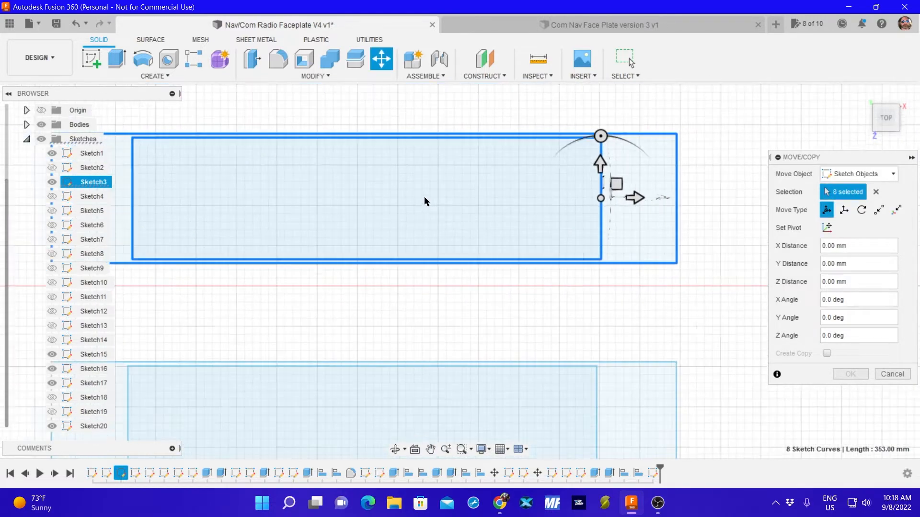
scroll(427, 201, down, 3)
scroll(421, 197, down, 3)
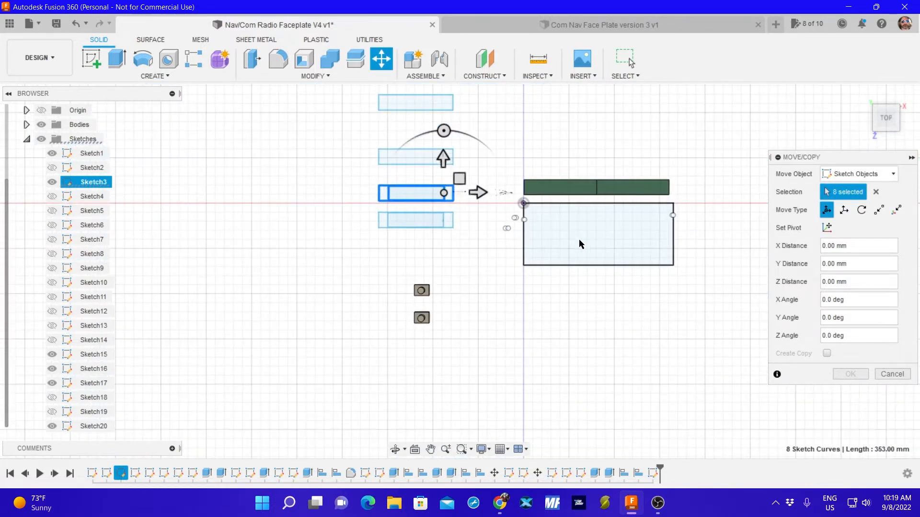
middle_drag(581, 276, 497, 266)
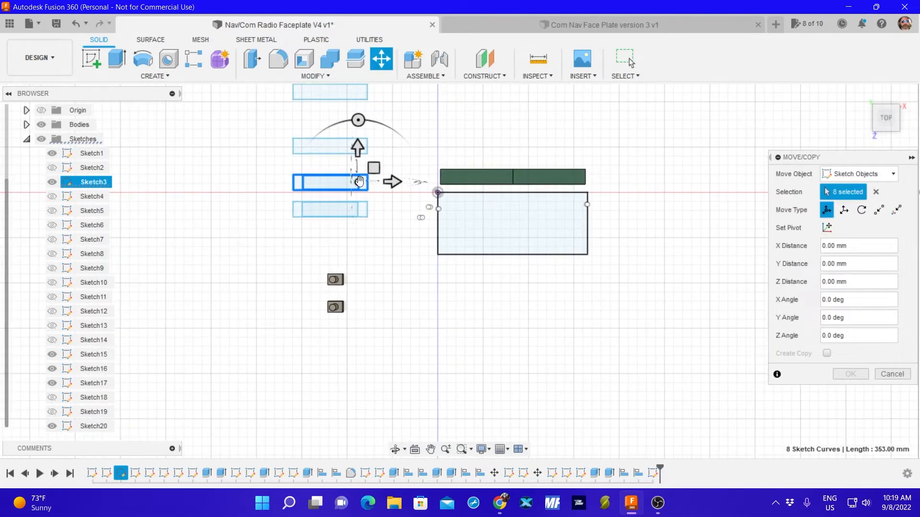
drag(359, 181, 514, 211)
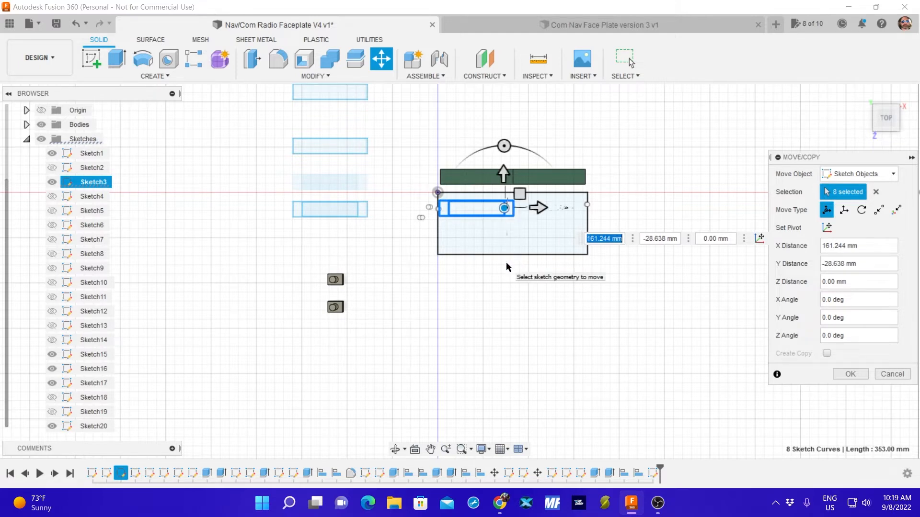
scroll(491, 276, up, 4)
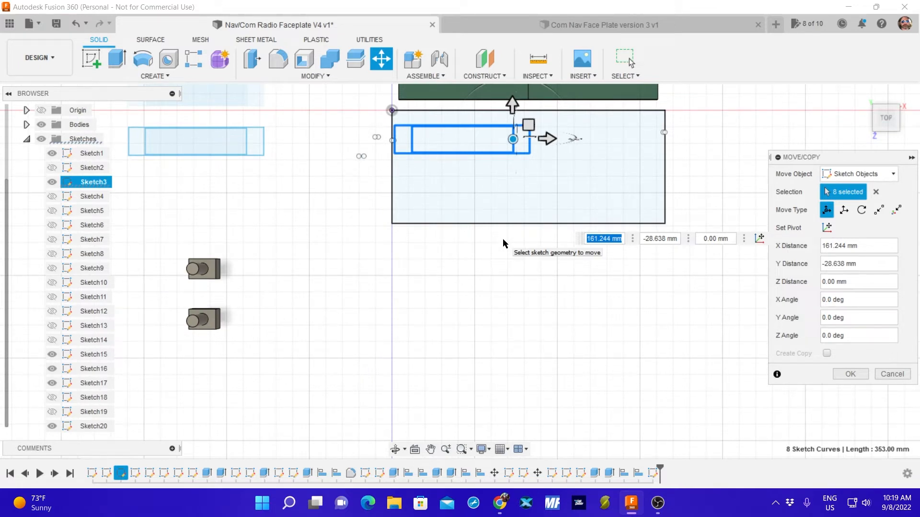
click(53, 427)
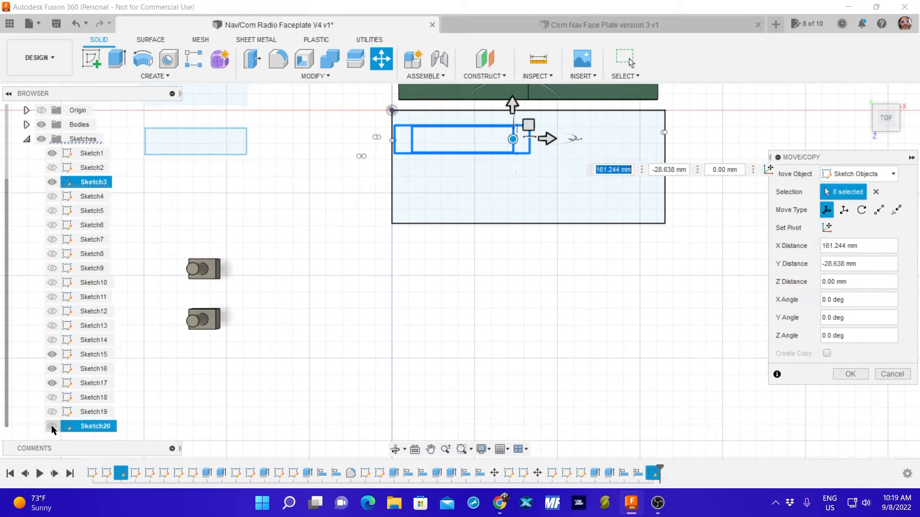
click(52, 426)
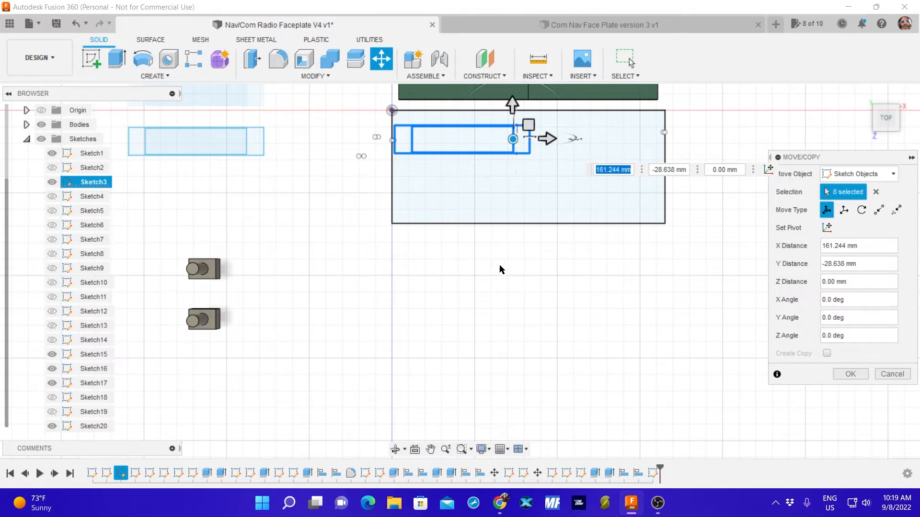
click(851, 375)
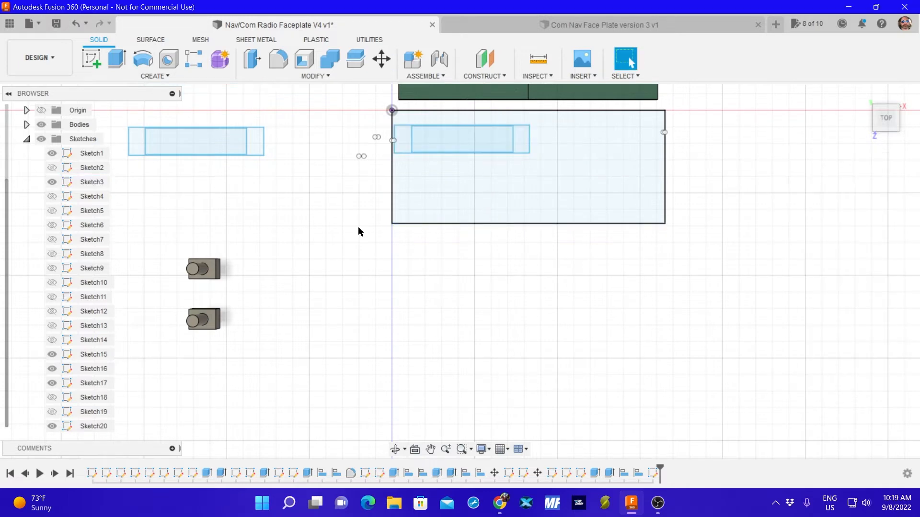
Start a new move and select all edges of the lowest display outline and the Sketch1 cutout rectangle inside it.
key(m)
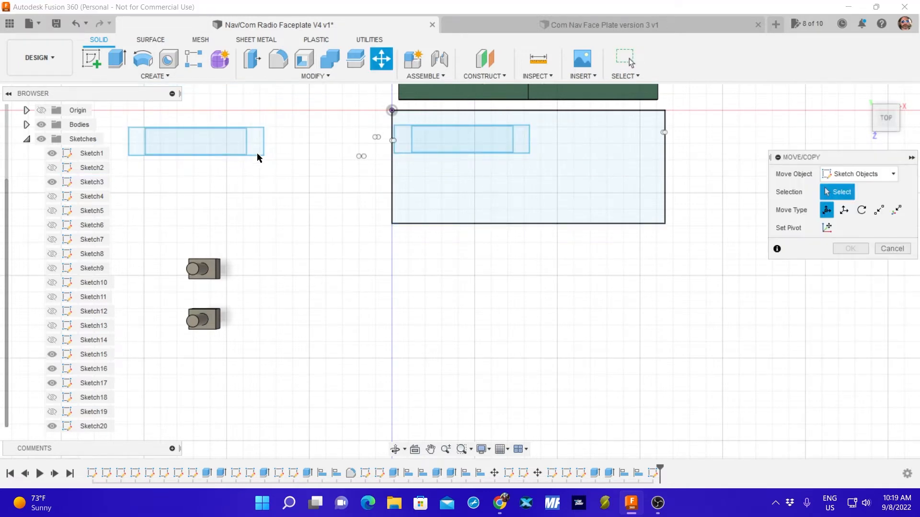
scroll(215, 136, up, 5)
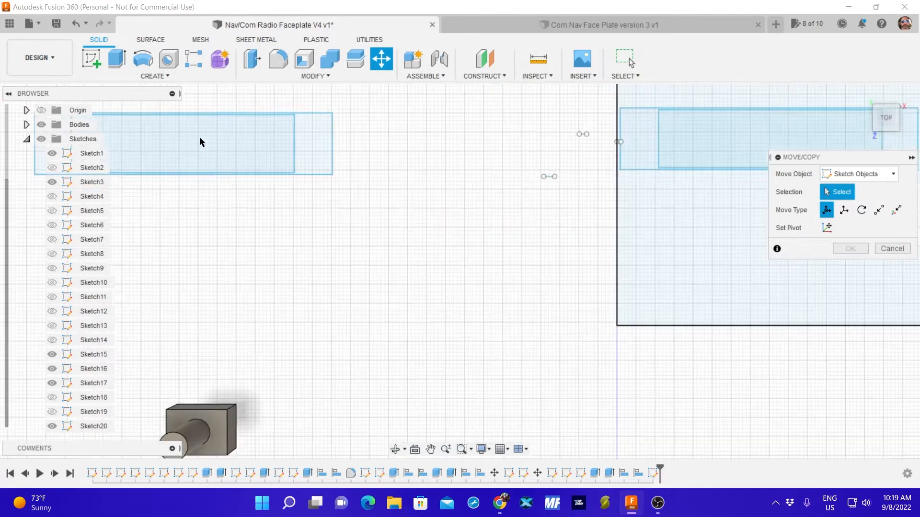
click(242, 98)
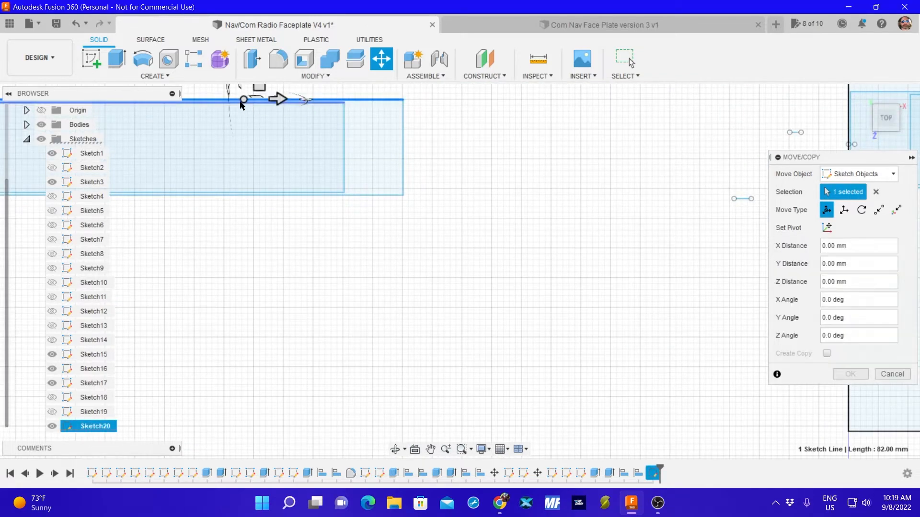
mouse_move(211, 130)
middle_down()
mouse_move(289, 150)
mouse_move(478, 170)
middle_up()
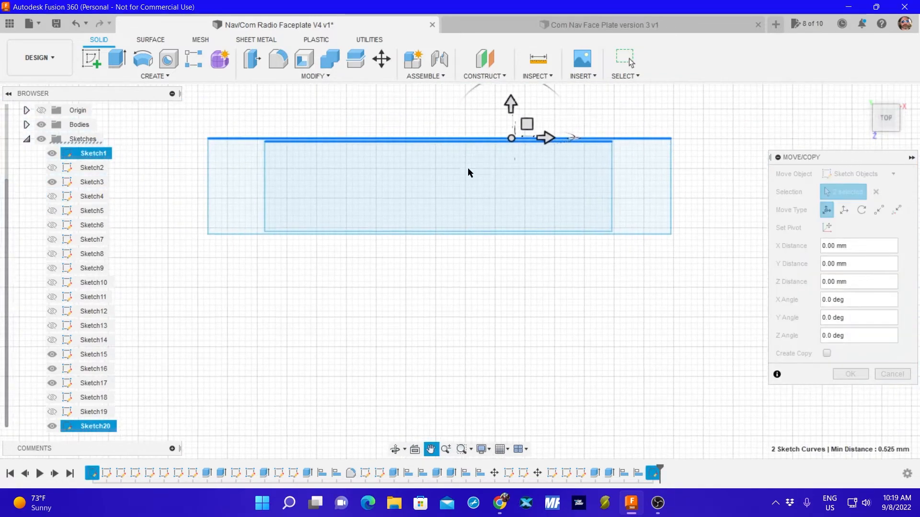
click(209, 179)
click(266, 181)
click(240, 234)
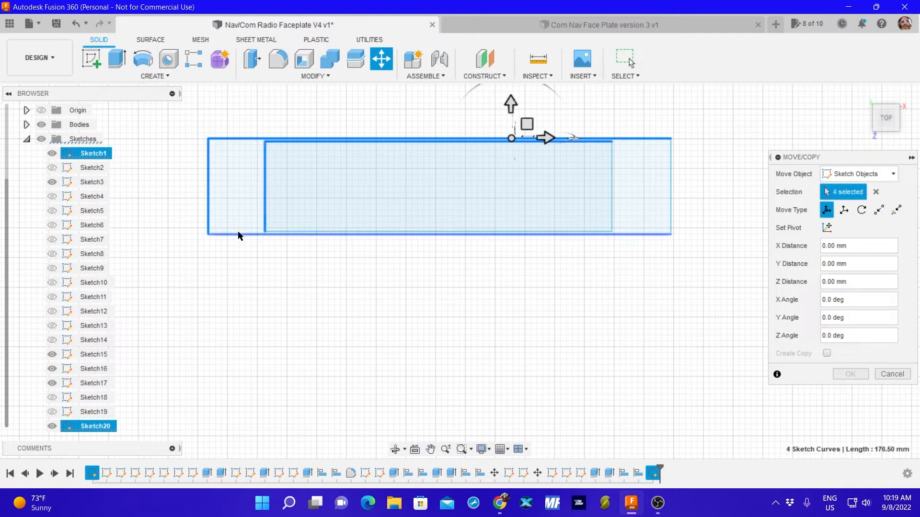
click(268, 232)
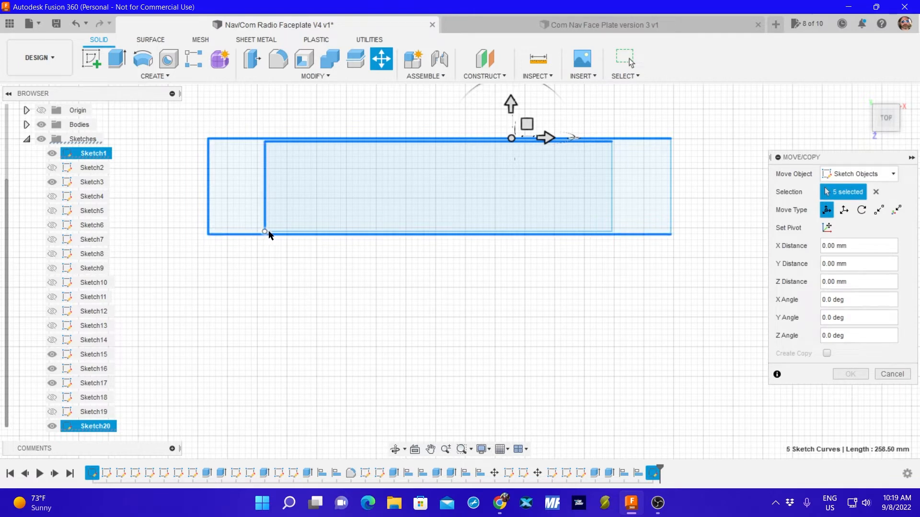
click(613, 186)
click(612, 183)
click(671, 182)
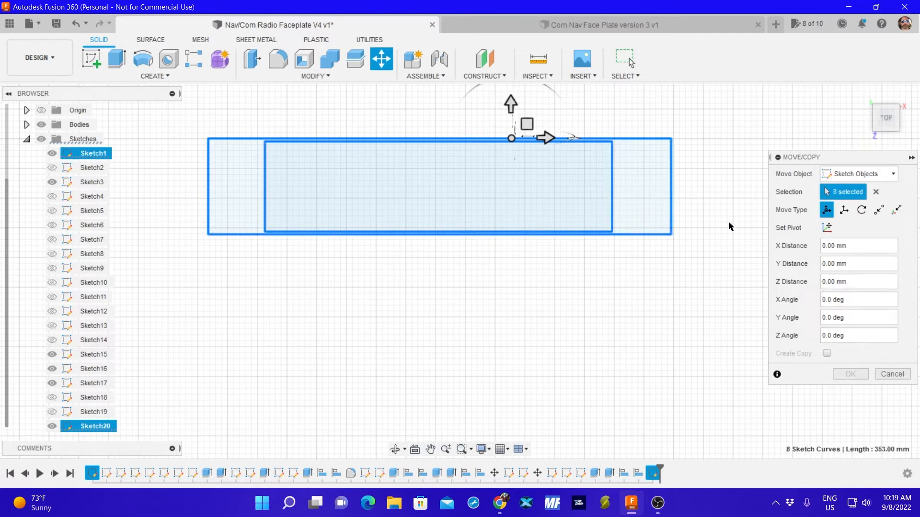
Move the Sketch1 pair 242.657 mm in X and 1.299 mm in Y, beside the Sketch3 pair inside the faceplate rectangle, and apply.
scroll(638, 250, up, 5)
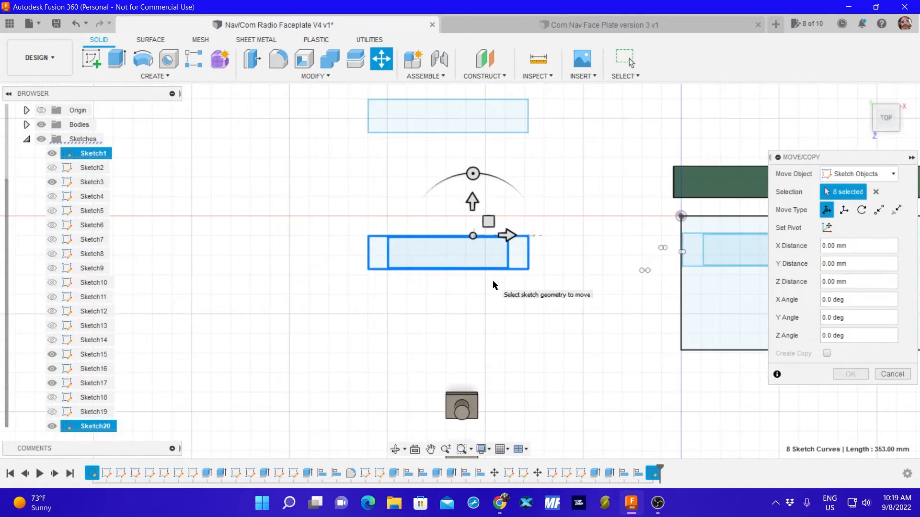
middle_drag(585, 285, 322, 291)
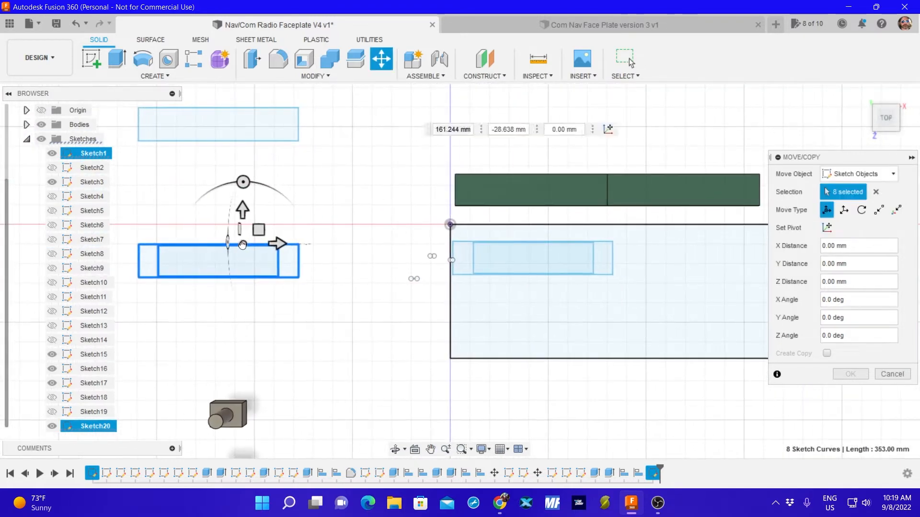
drag(243, 245, 718, 243)
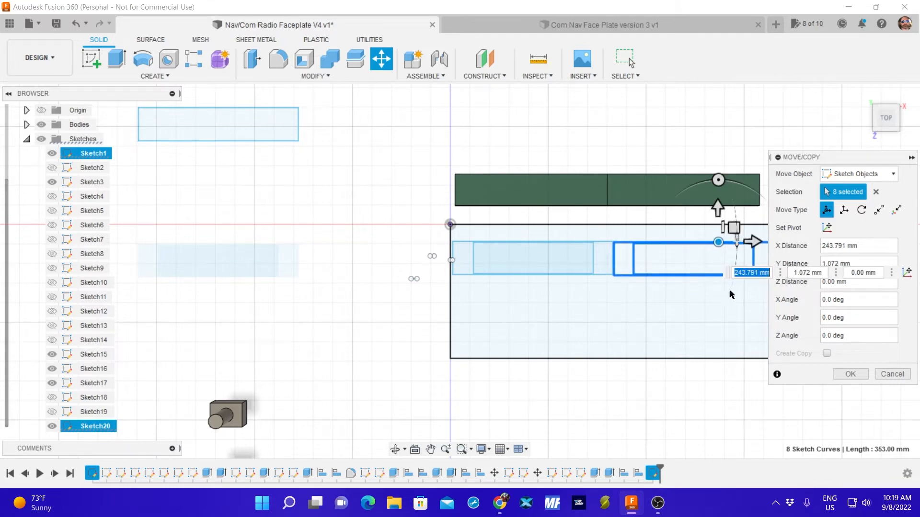
middle_drag(729, 294, 445, 328)
scroll(446, 328, up, 5)
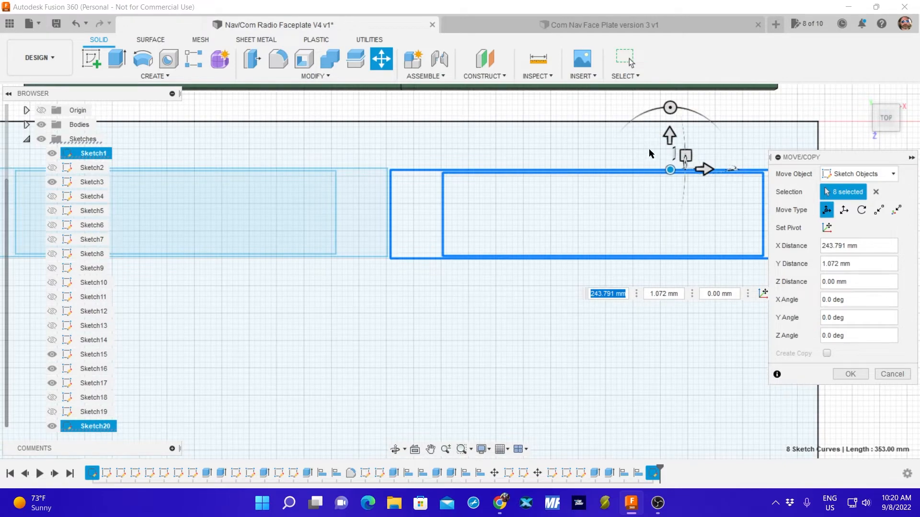
drag(671, 166, 667, 167)
middle_drag(679, 270, 680, 298)
mouse_move(335, 306)
middle_down()
mouse_move(559, 303)
mouse_move(484, 325)
mouse_move(317, 319)
middle_up()
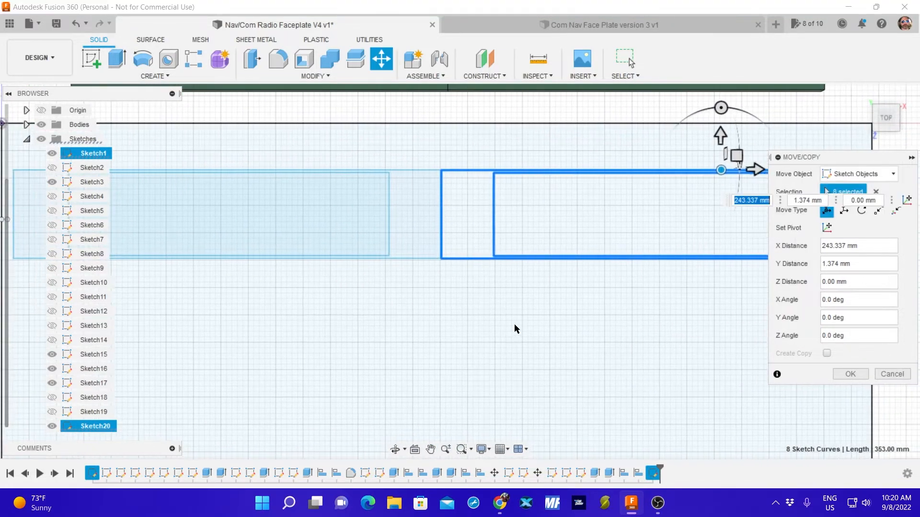
middle_drag(532, 327, 301, 338)
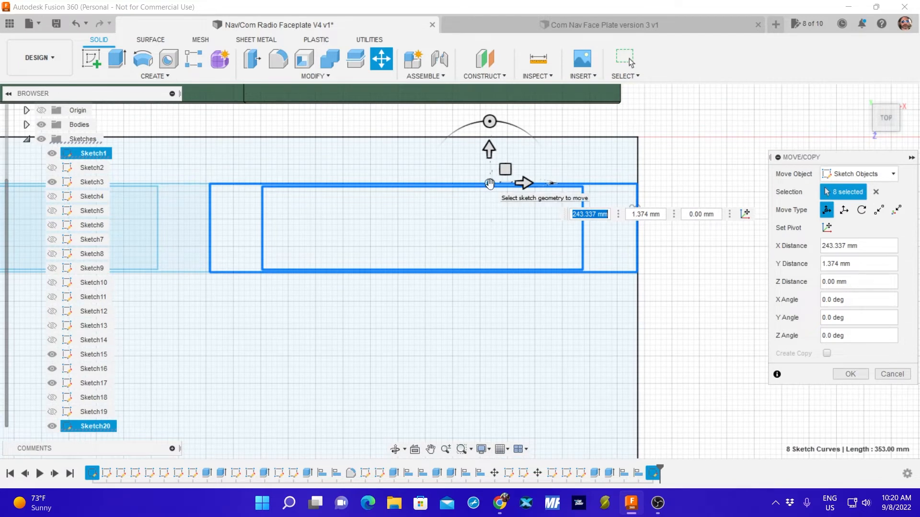
drag(489, 183, 485, 184)
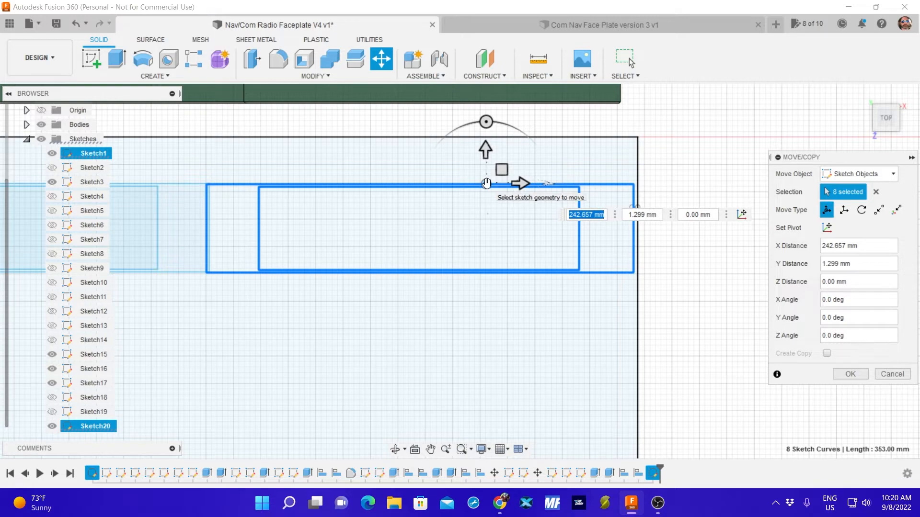
mouse_move(244, 325)
middle_down()
mouse_move(463, 327)
mouse_move(541, 338)
middle_up()
click(850, 374)
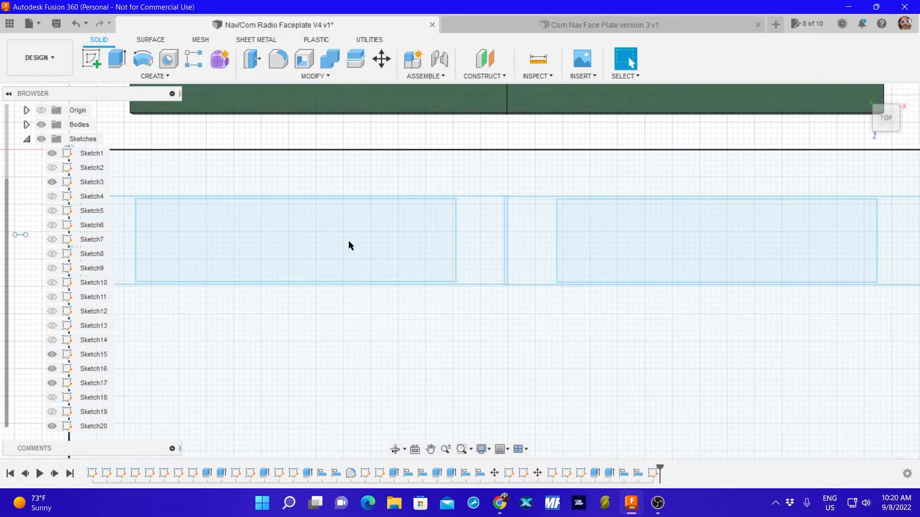
Start another move and select all edges of the faceplate's left display outline and its Sketch3 cutout rectangle.
key(m)
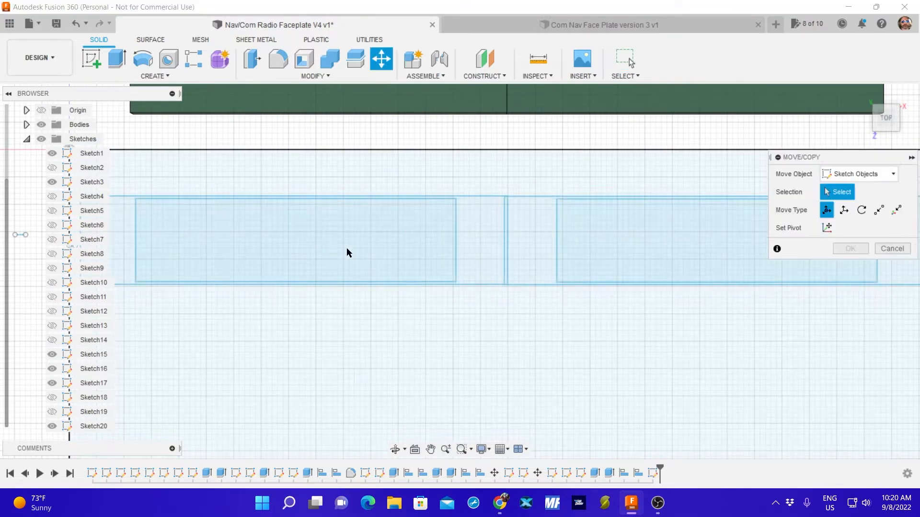
click(496, 196)
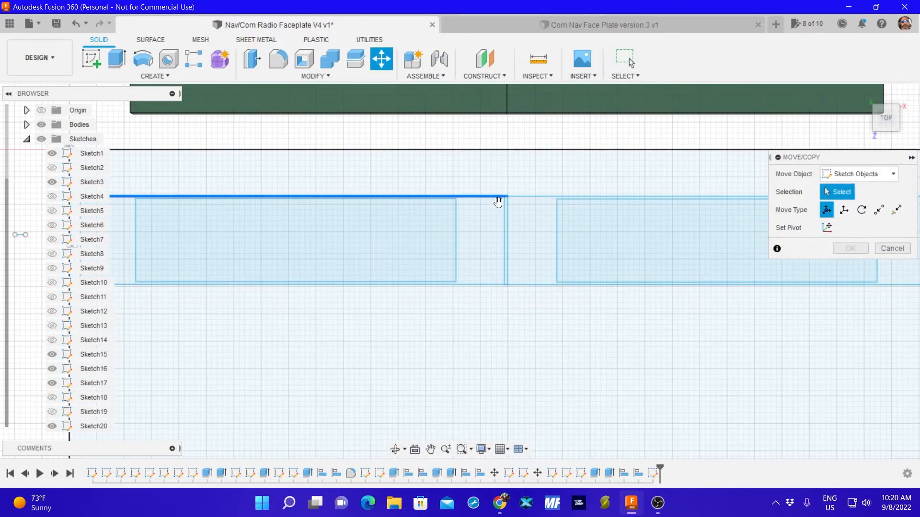
click(509, 211)
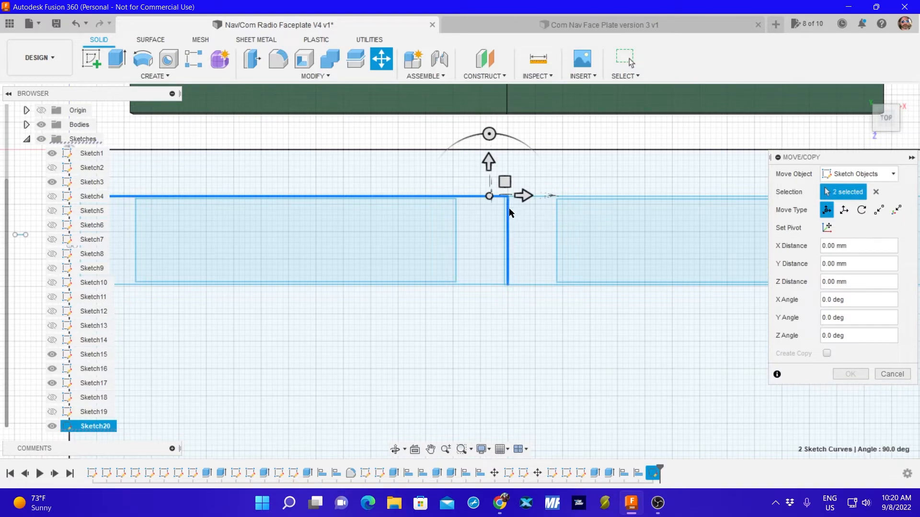
click(483, 284)
click(456, 268)
click(446, 284)
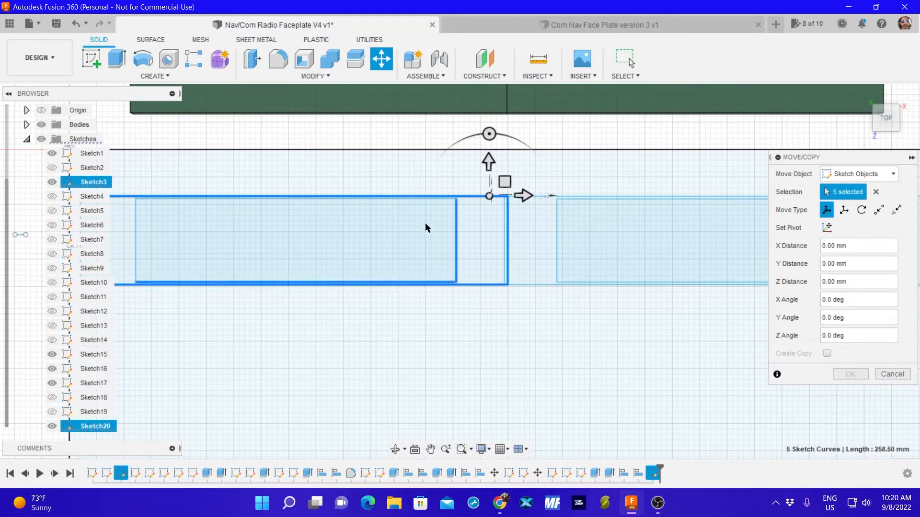
click(427, 198)
mouse_move(331, 243)
middle_down()
mouse_move(386, 245)
mouse_move(405, 259)
middle_up()
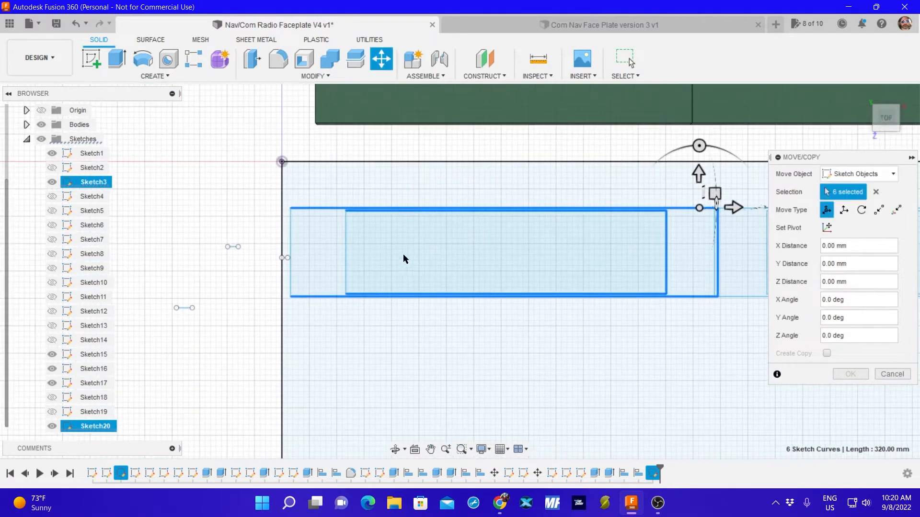
click(289, 257)
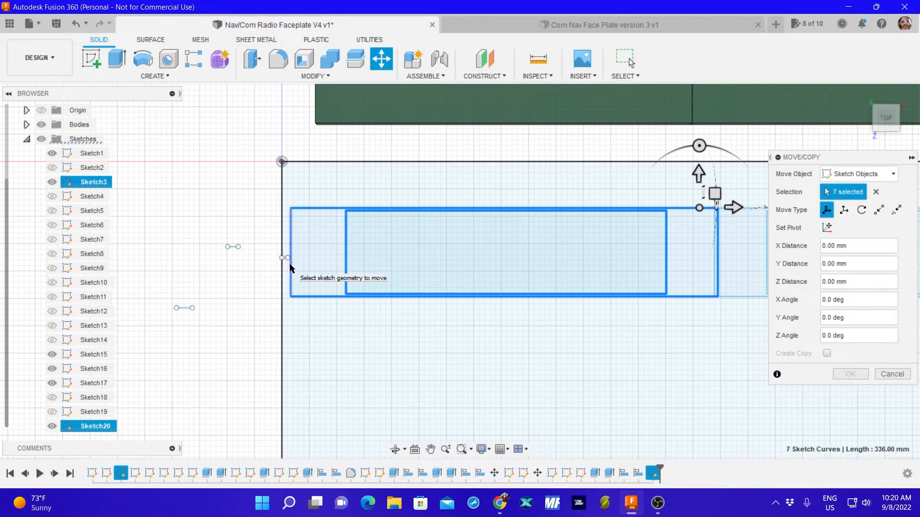
click(290, 261)
Move the faceplate's left outline-and-cutout pair -0.717 mm in X and -0.059 mm in Y, close beside the right pair, and apply.
drag(699, 208, 690, 210)
middle_drag(699, 334, 471, 335)
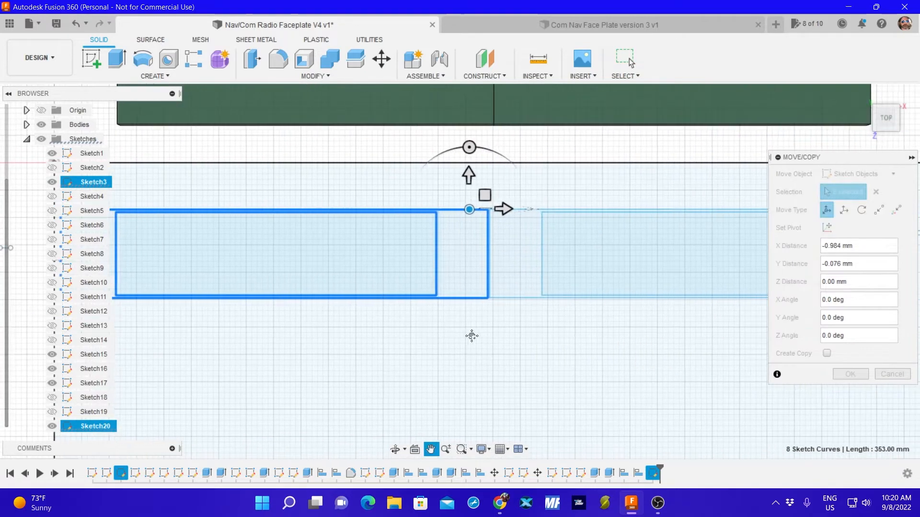
scroll(501, 334, up, 2)
scroll(490, 336, down, 6)
scroll(484, 340, up, 1)
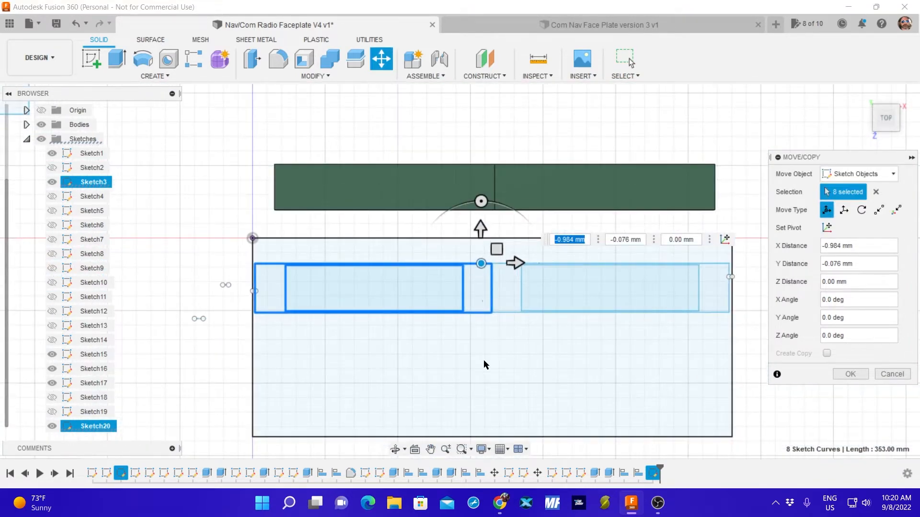
scroll(510, 331, up, 5)
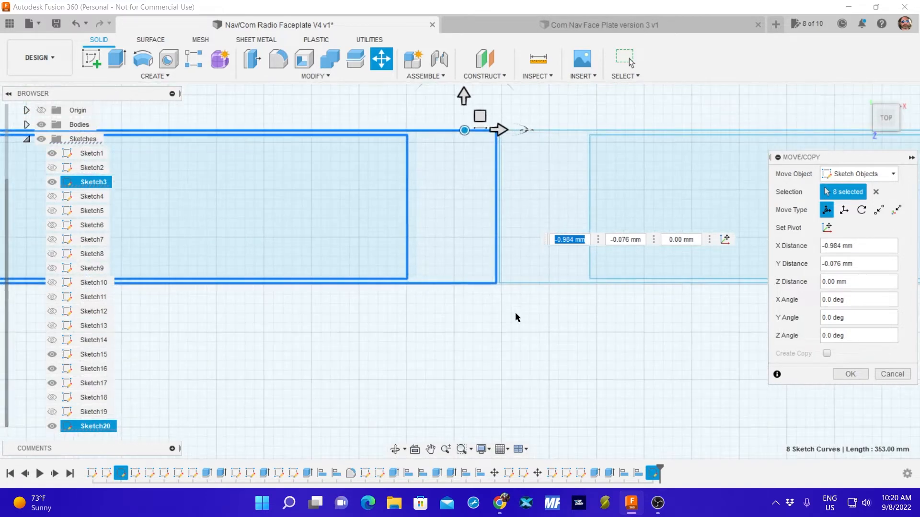
scroll(503, 302, up, 2)
mouse_move(492, 284)
middle_down()
mouse_move(480, 298)
mouse_move(464, 431)
middle_up()
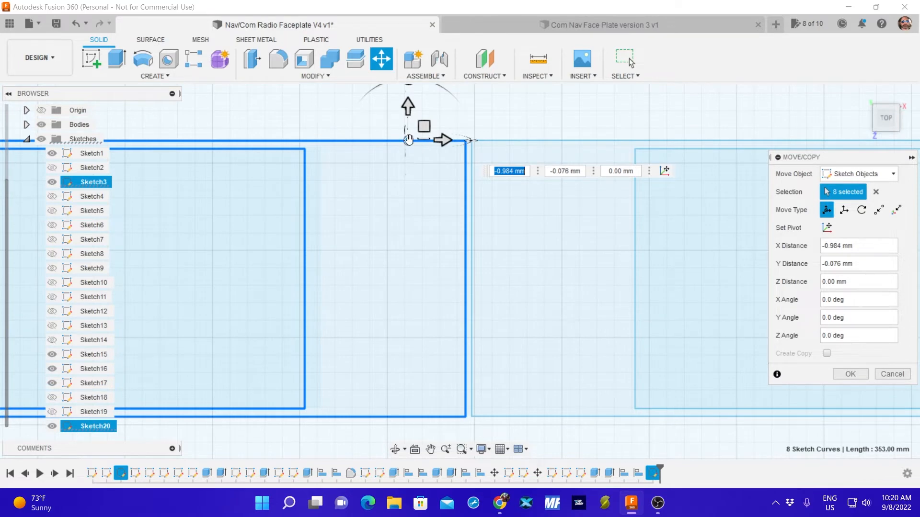
mouse_move(408, 140)
mouse_down()
mouse_move(589, 142)
mouse_move(597, 131)
mouse_up()
scroll(475, 262, up, 2)
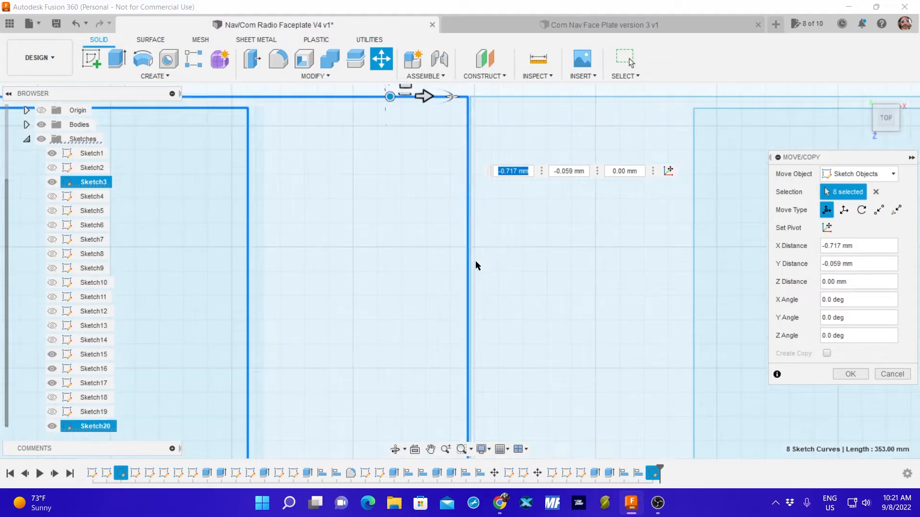
scroll(468, 265, down, 4)
scroll(453, 273, up, 3)
scroll(453, 273, up, 3)
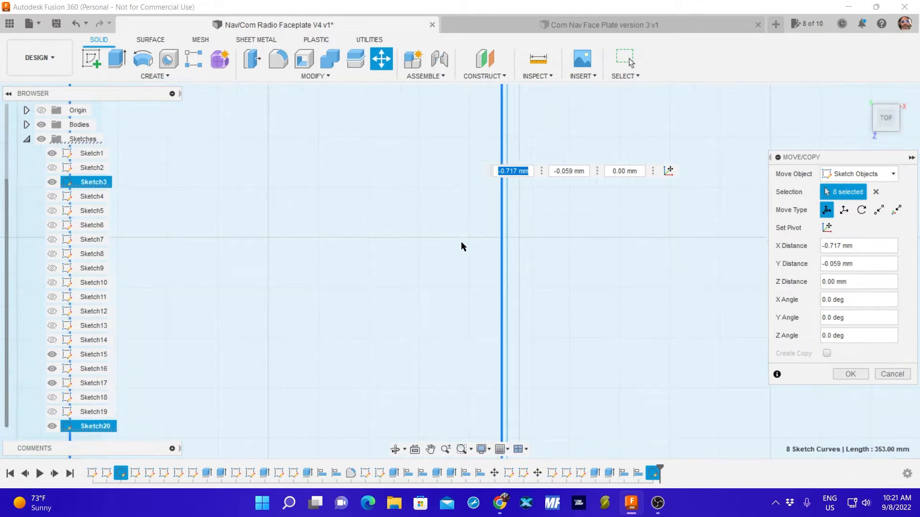
mouse_move(478, 154)
middle_down()
mouse_move(444, 195)
mouse_move(355, 432)
mouse_move(364, 400)
mouse_move(334, 391)
middle_up()
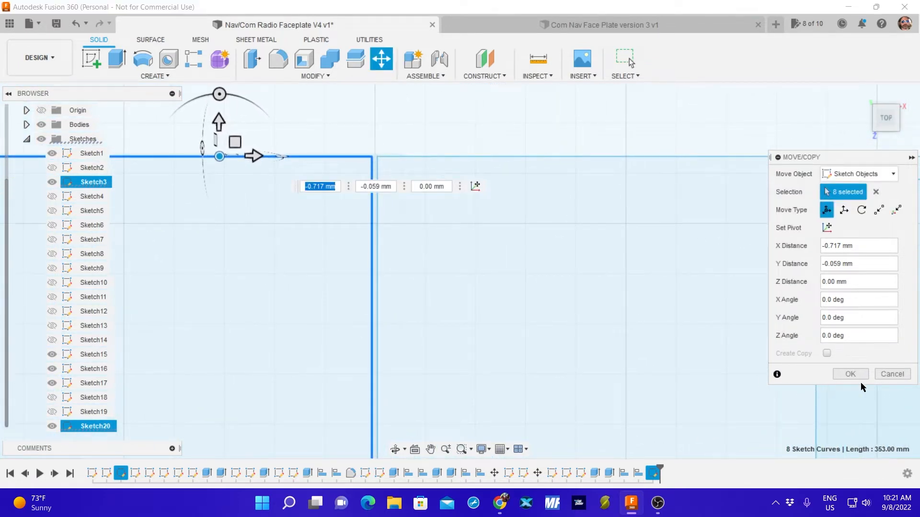
click(850, 374)
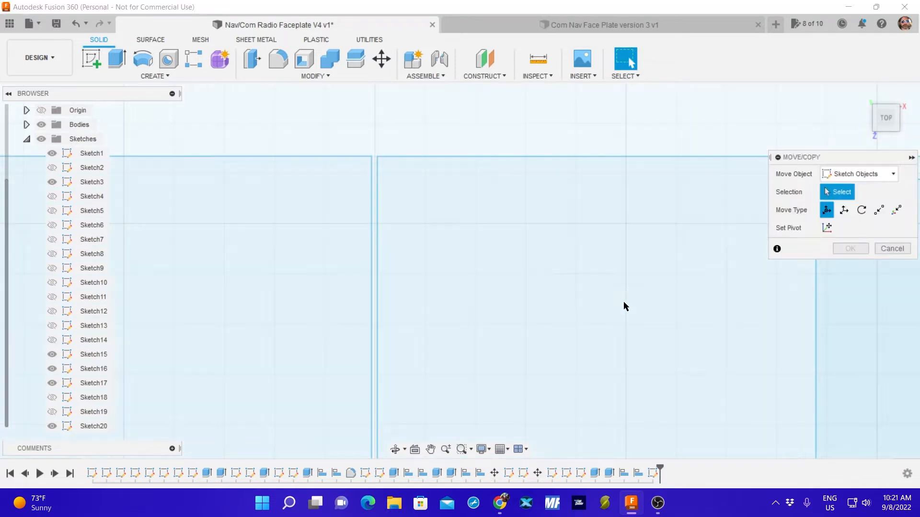
Start another move and select the right display outline's left and upper edges plus its Sketch1 cutout's left, lower and upper edges.
scroll(608, 268, down, 5)
mouse_move(616, 292)
middle_down()
mouse_move(347, 210)
mouse_move(321, 211)
middle_up()
scroll(245, 218, up, 3)
click(225, 228)
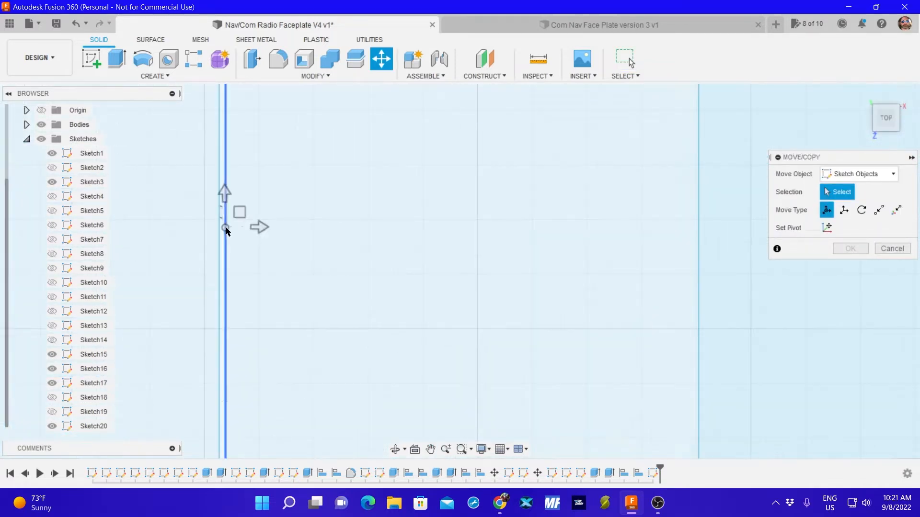
scroll(516, 187, down, 3)
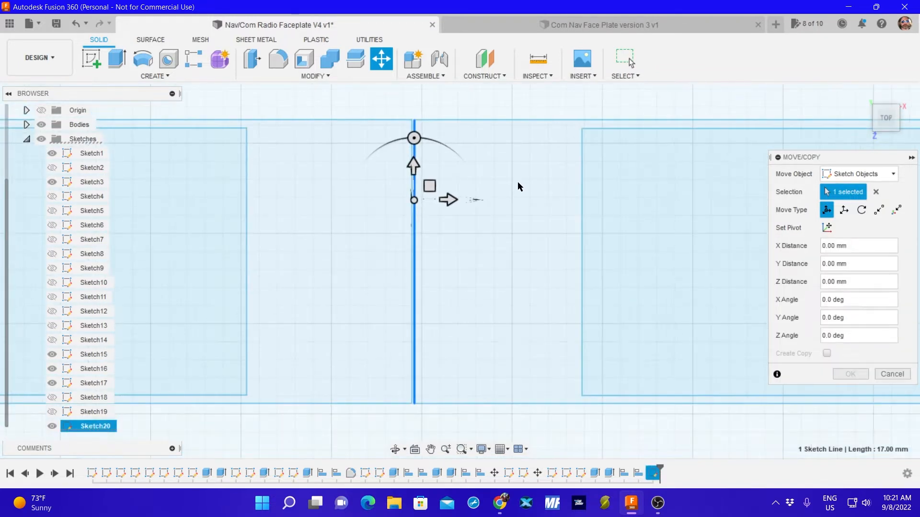
click(547, 121)
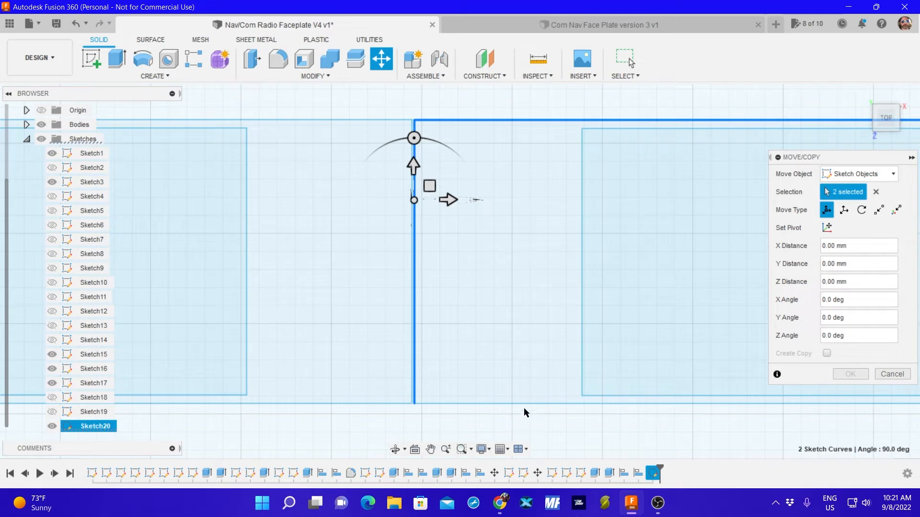
click(582, 359)
click(600, 395)
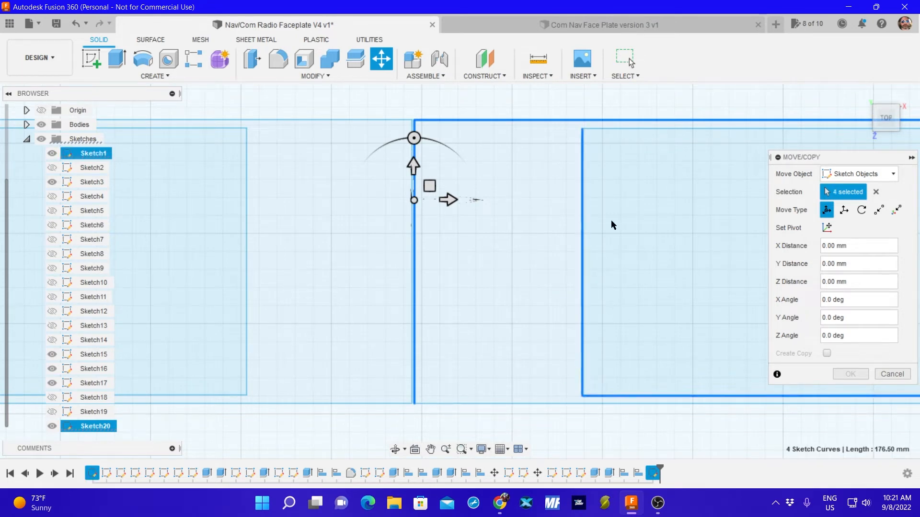
click(624, 130)
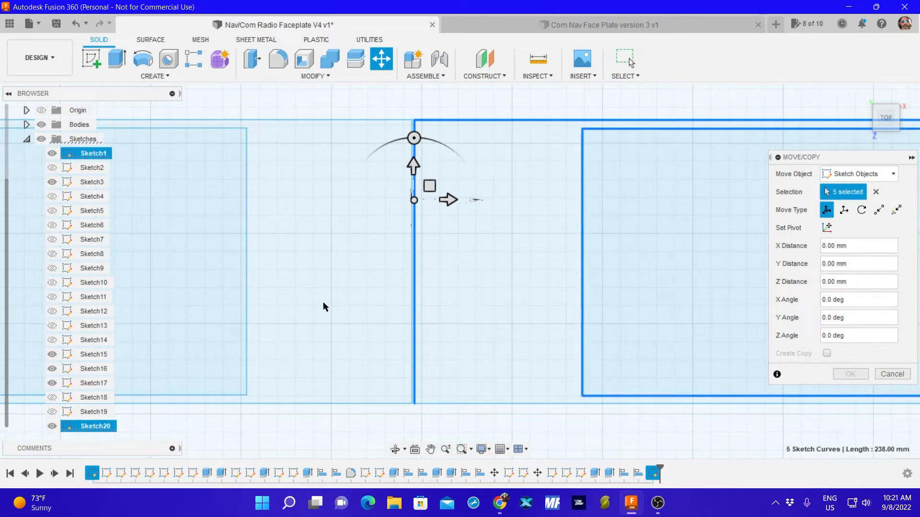
Add the cutout's right edge and the display outline's right and lower edges to complete the right pair's selection.
middle_drag(570, 294, 187, 343)
middle_drag(667, 335, 267, 297)
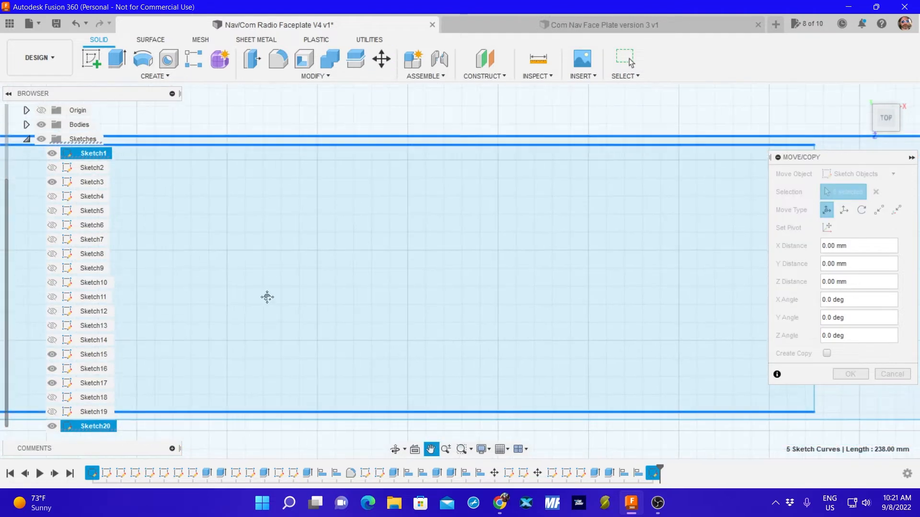
middle_drag(678, 282, 331, 295)
click(466, 288)
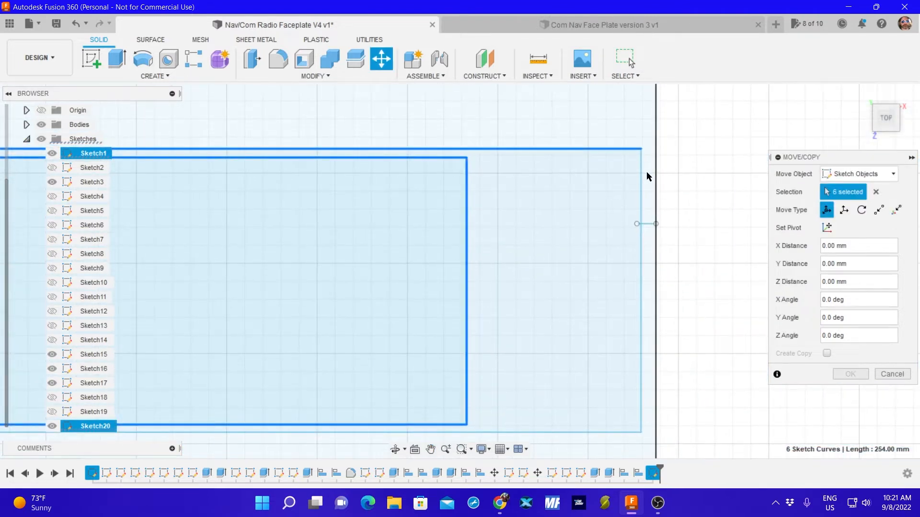
click(642, 182)
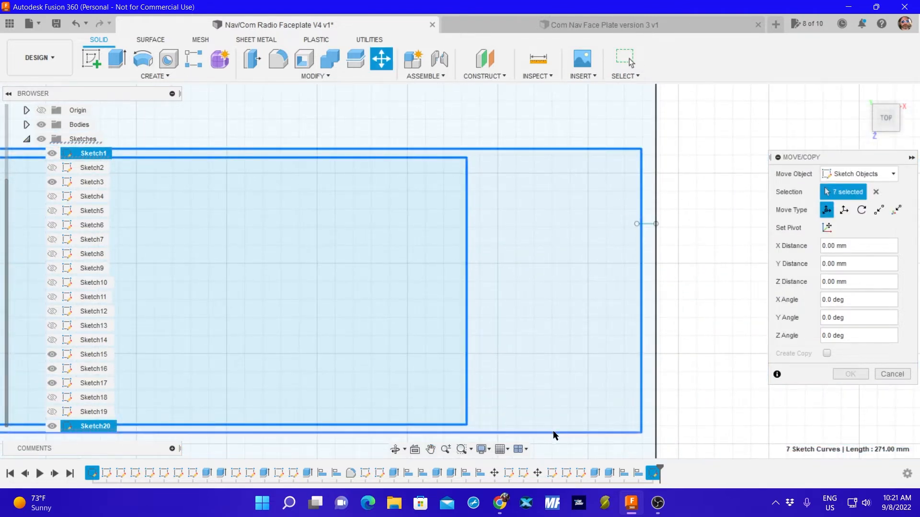
click(553, 433)
Move the right outline-and-cutout pair -0.127 mm in X so its outline meets the left pair's outline, and apply.
middle_drag(313, 307, 724, 312)
middle_drag(187, 299, 710, 359)
middle_drag(341, 307, 696, 289)
middle_drag(481, 320, 602, 312)
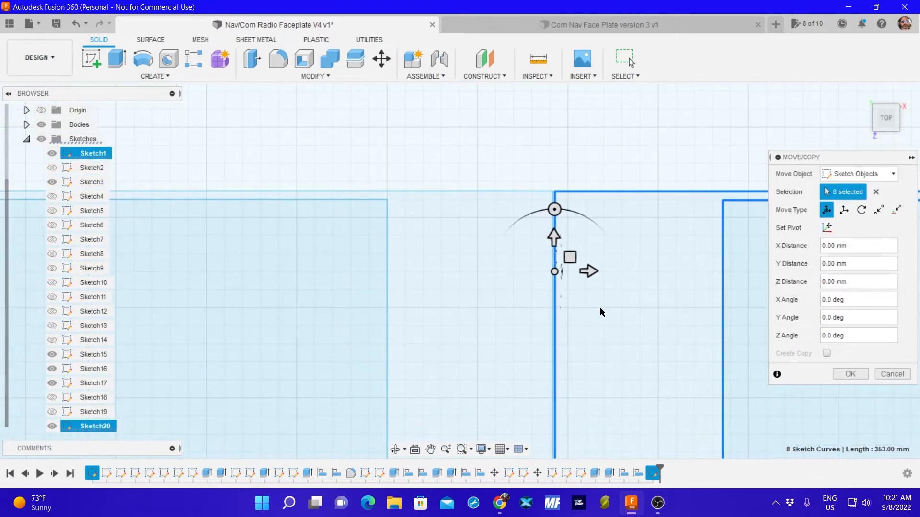
scroll(576, 300, up, 8)
scroll(533, 272, down, 4)
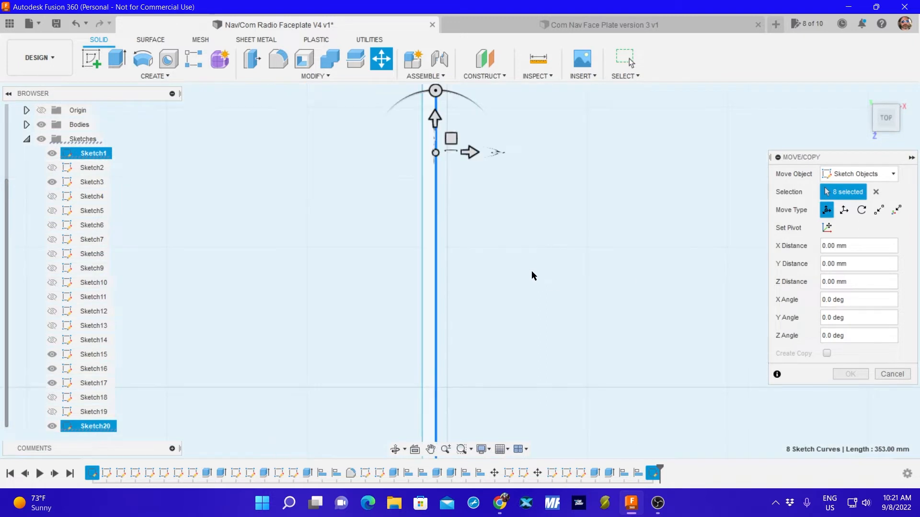
middle_drag(513, 204, 594, 389)
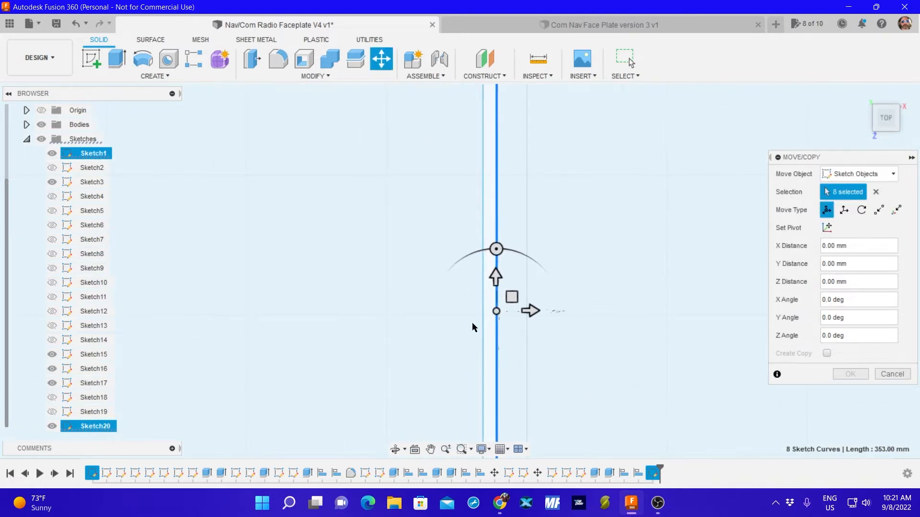
drag(497, 310, 489, 312)
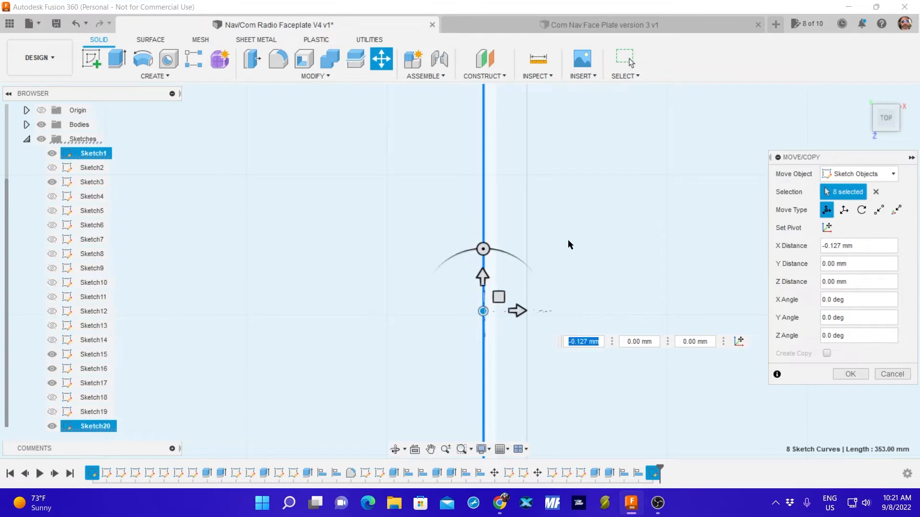
scroll(570, 243, down, 4)
scroll(608, 248, down, 2)
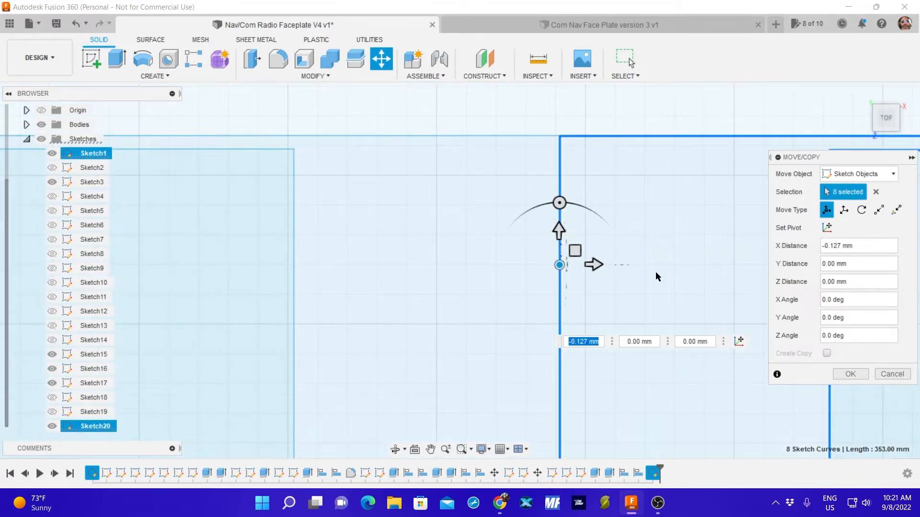
click(847, 374)
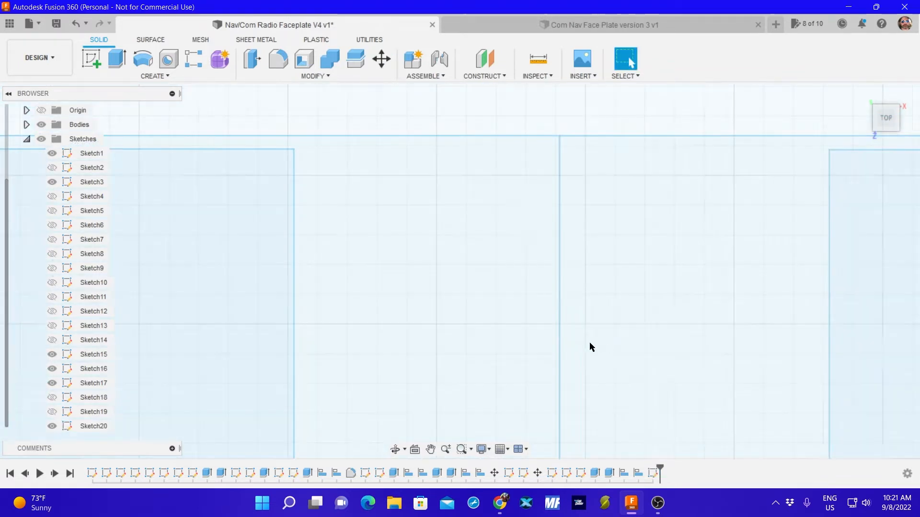
Measure the large faceplate rectangle's height between its upper and lower edges and its width between its side edges.
scroll(564, 334, up, 5)
scroll(566, 337, down, 5)
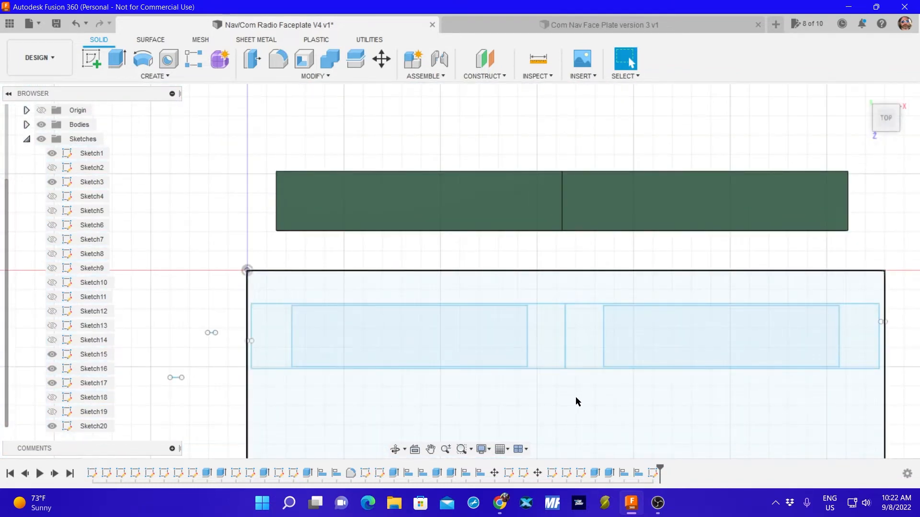
mouse_move(573, 397)
middle_down()
mouse_move(505, 294)
mouse_move(470, 275)
mouse_move(477, 281)
middle_up()
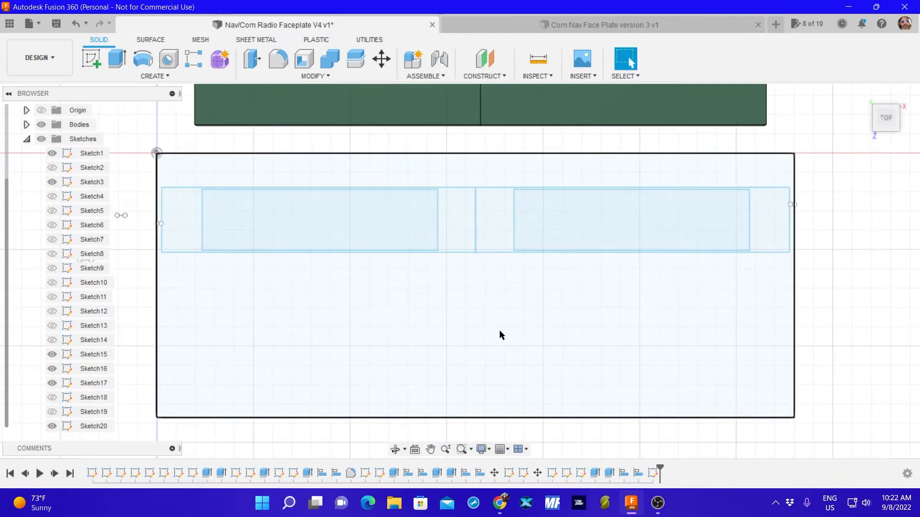
scroll(549, 302, down, 4)
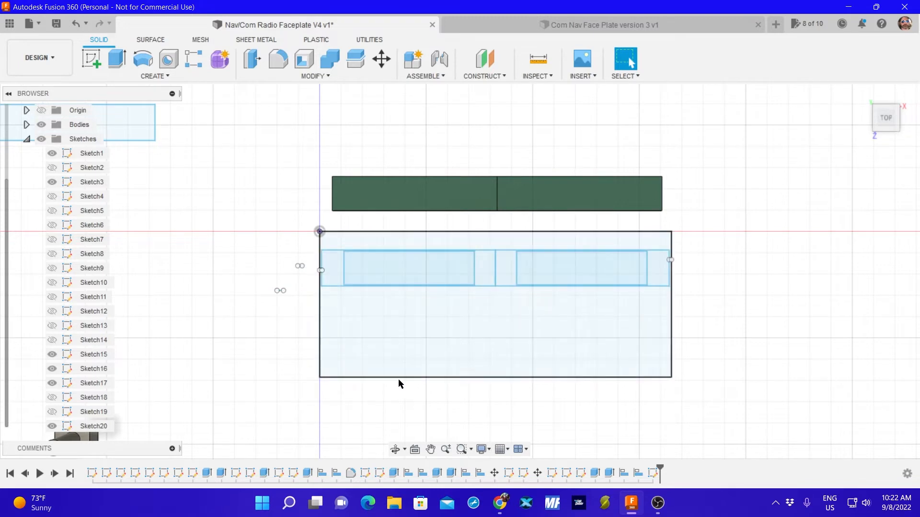
click(538, 58)
click(512, 232)
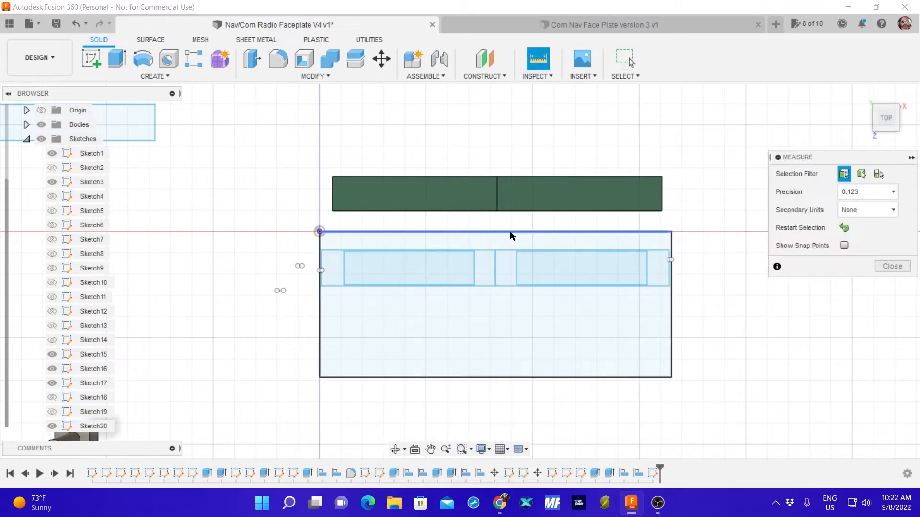
click(510, 377)
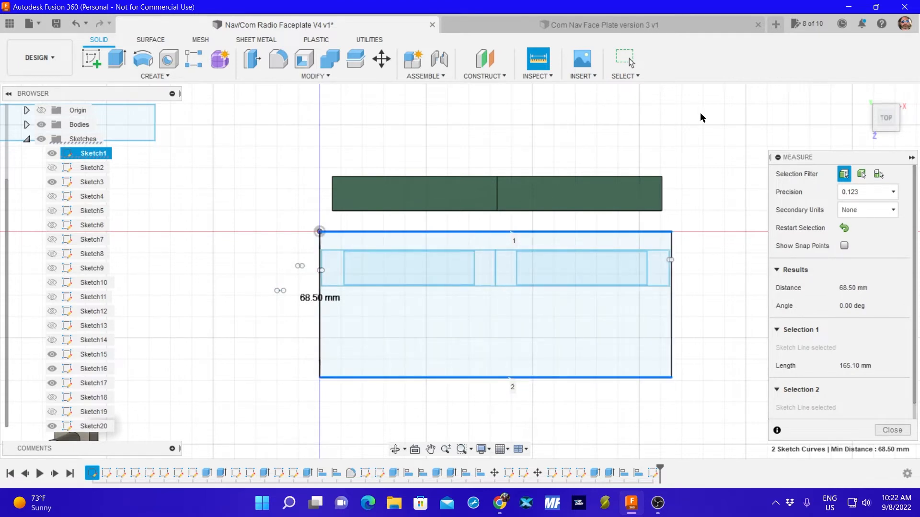
click(844, 228)
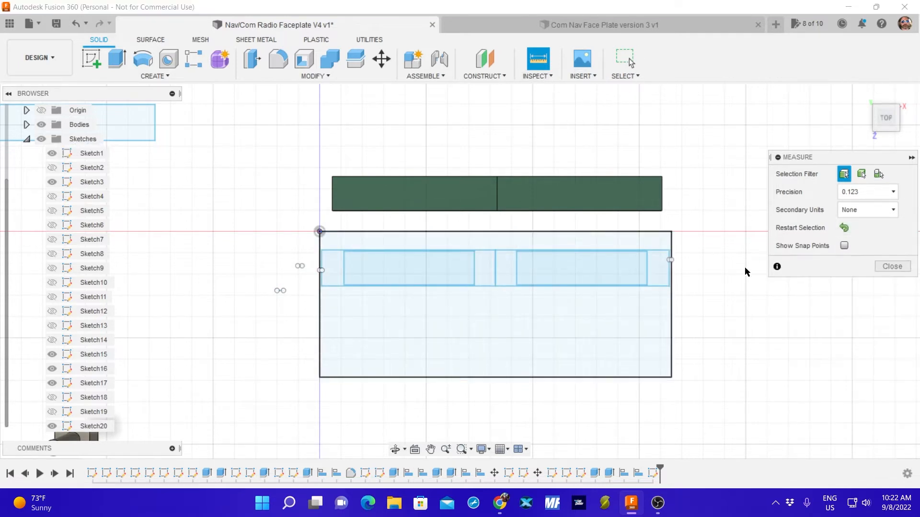
click(672, 335)
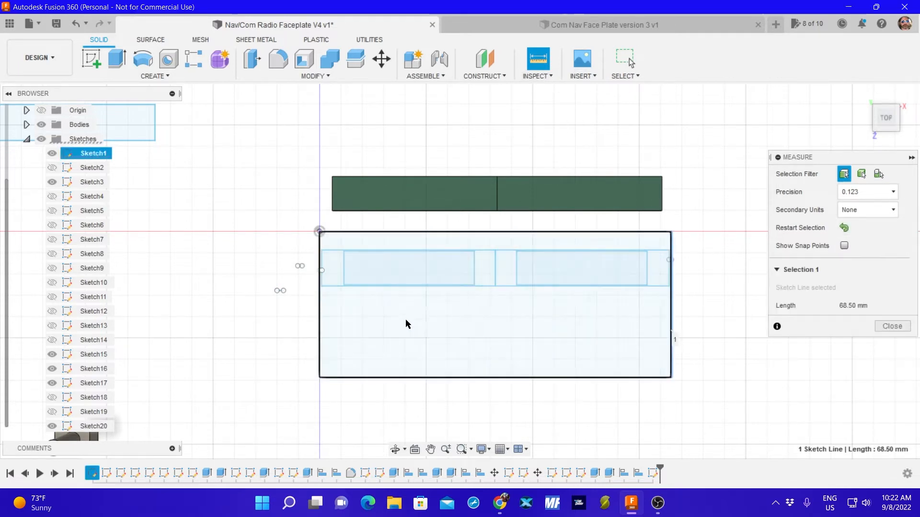
click(320, 323)
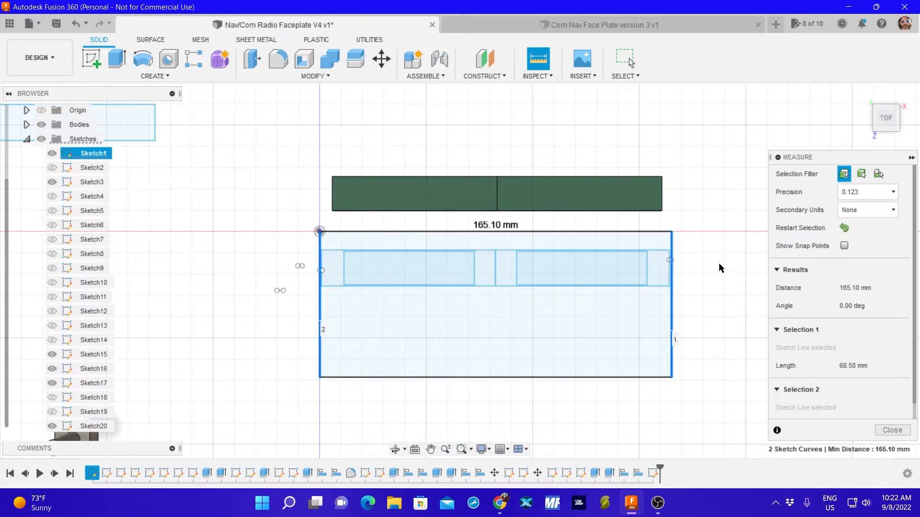
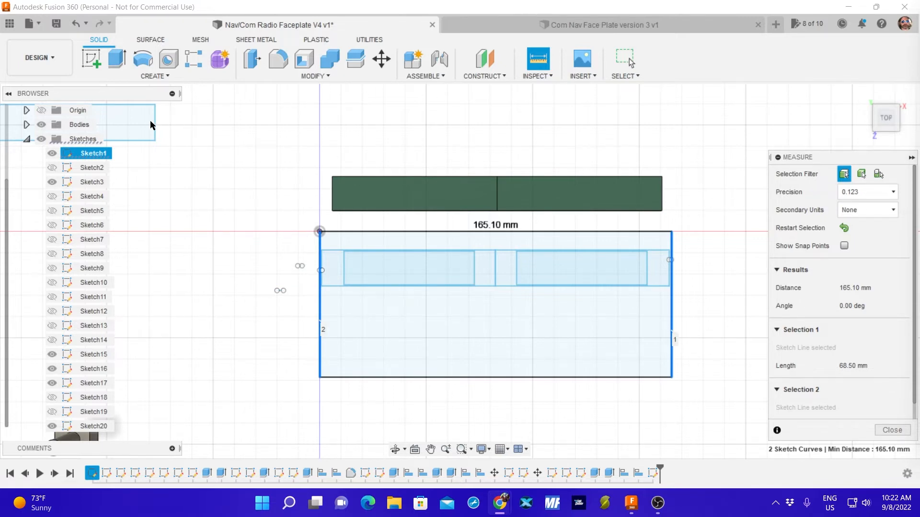
Sketch a two-point rectangle 165.1 mm wide and 68.5 mm high on the top plane, beside the faceplate outline, and finish the sketch.
click(91, 58)
click(389, 304)
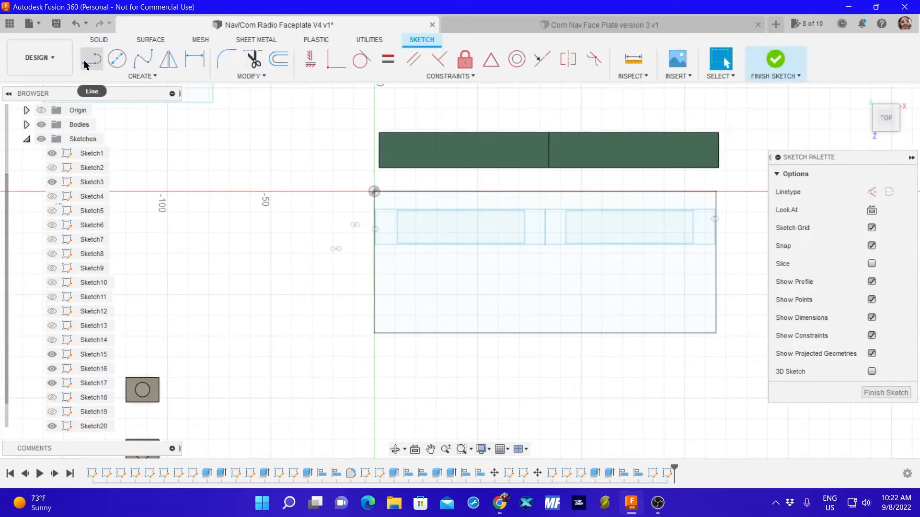
click(128, 76)
mouse_move(144, 103)
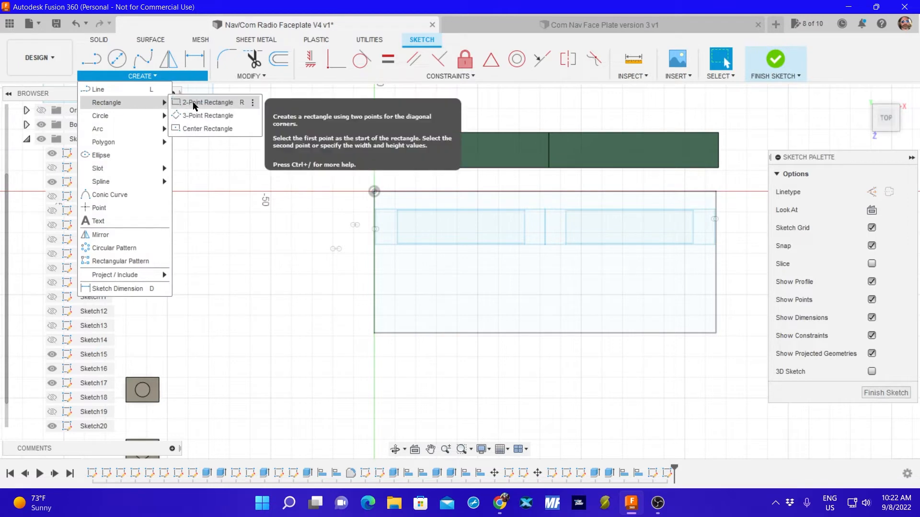
click(195, 103)
mouse_move(261, 319)
middle_down()
mouse_move(418, 343)
mouse_move(571, 346)
middle_up()
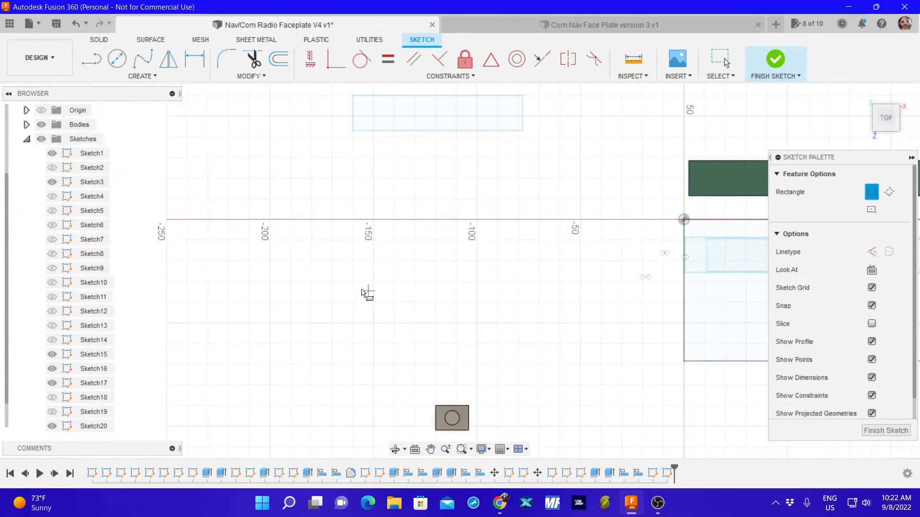
click(309, 235)
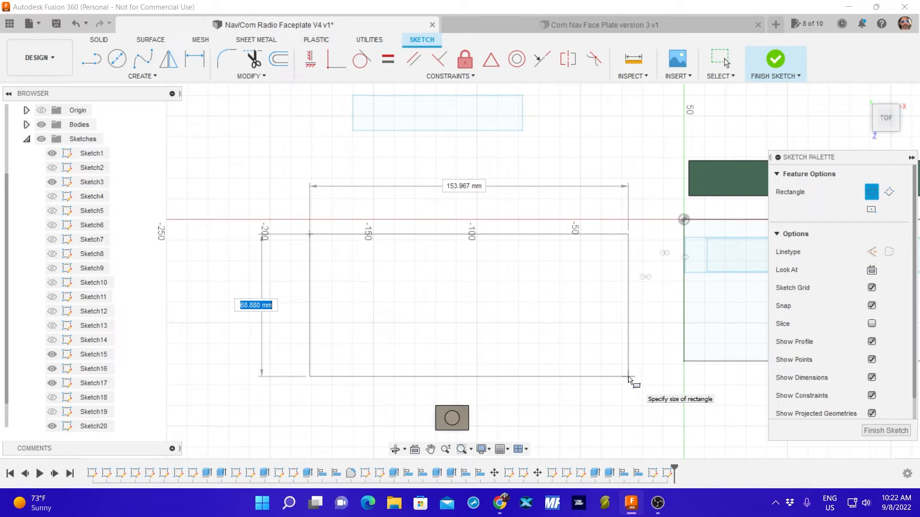
text(68.)
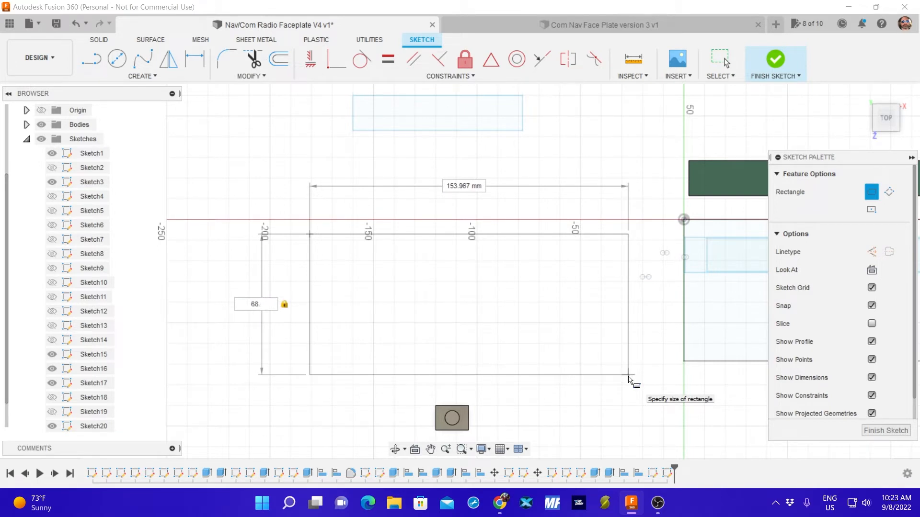
text(5)
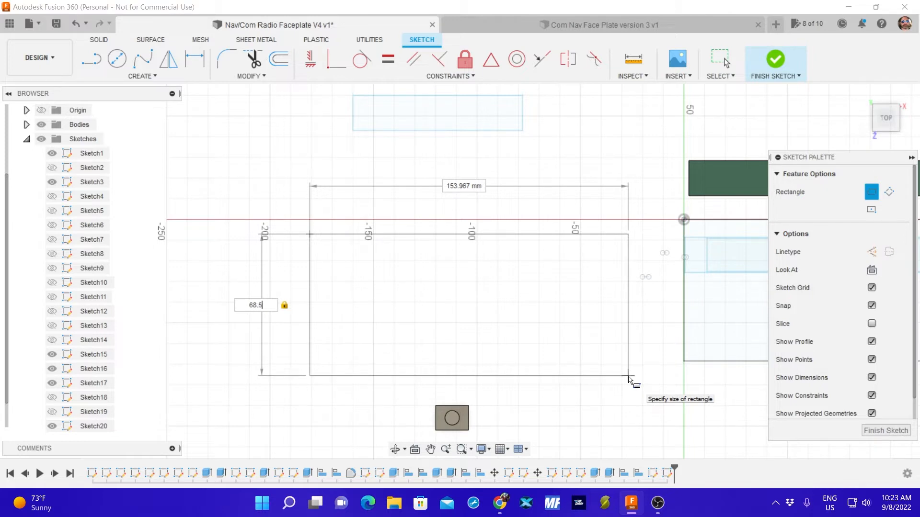
key(Tab)
text(16)
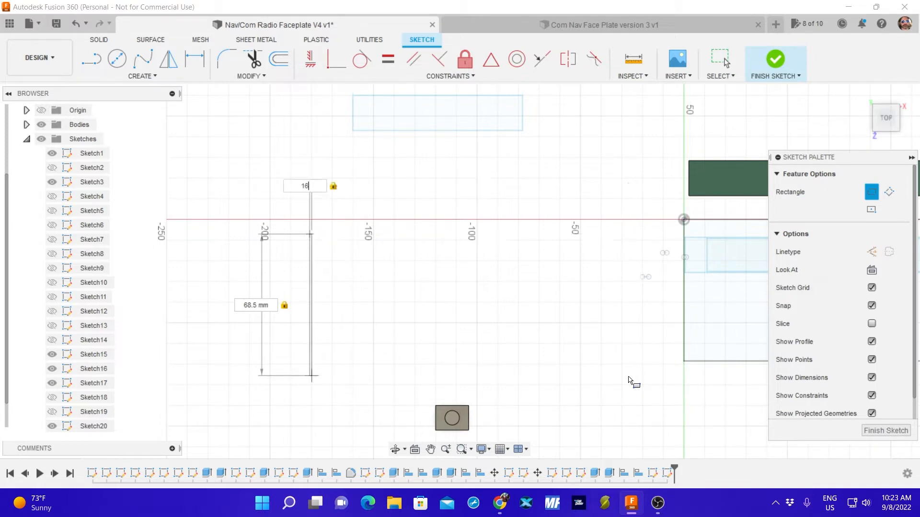
text(5.1)
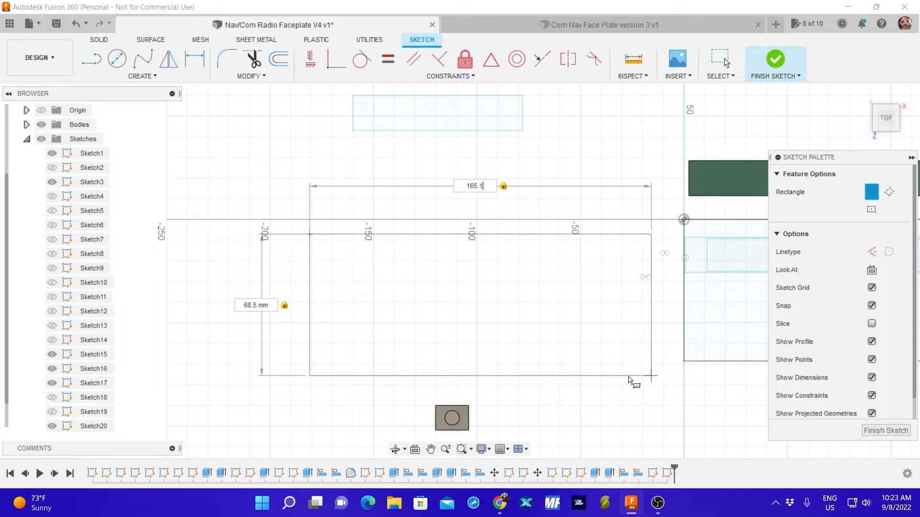
key(Return)
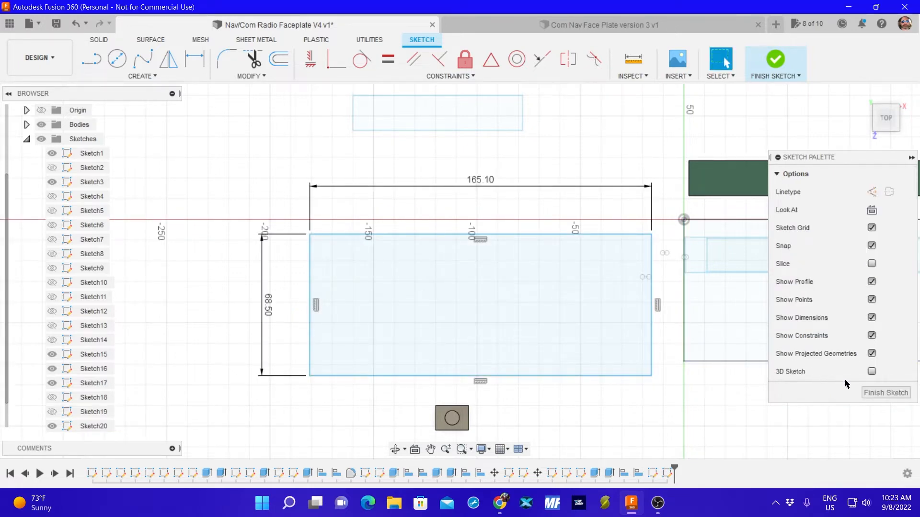
click(886, 393)
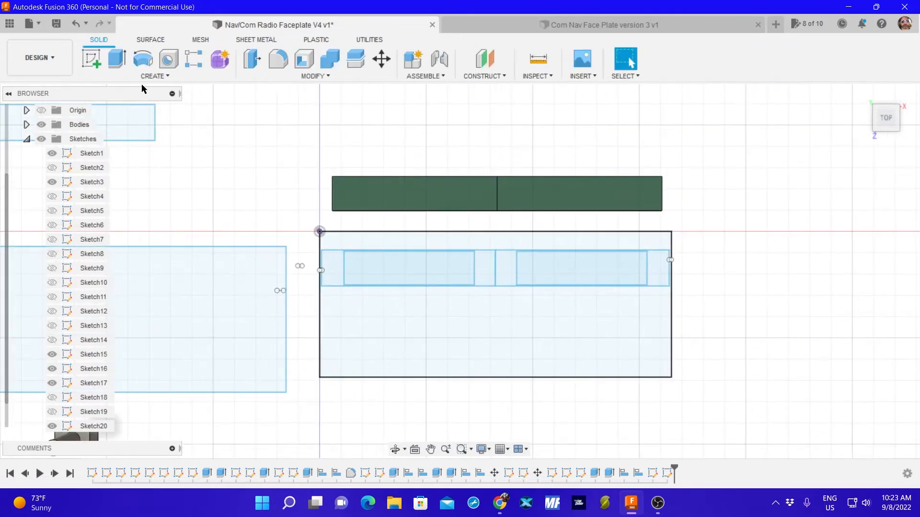
Extrude the new faceplate rectangle 6 mm as a new body.
click(117, 59)
click(183, 329)
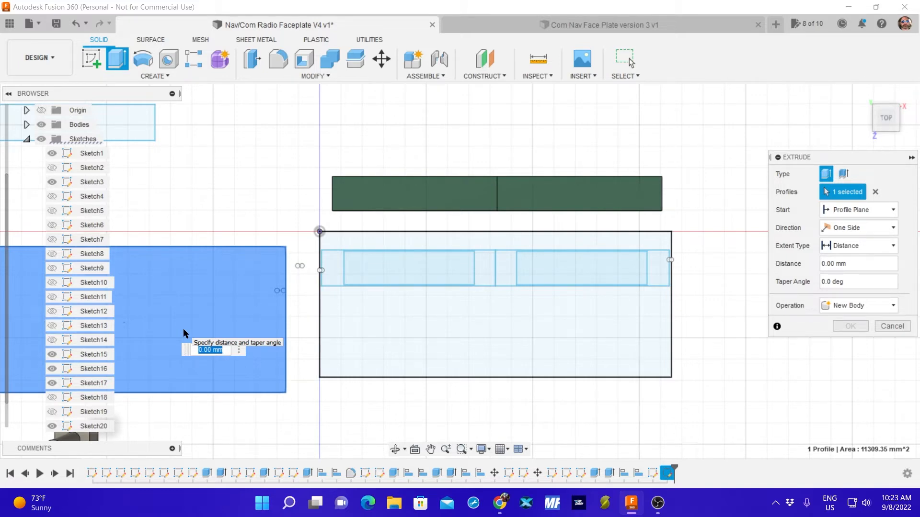
text(3)
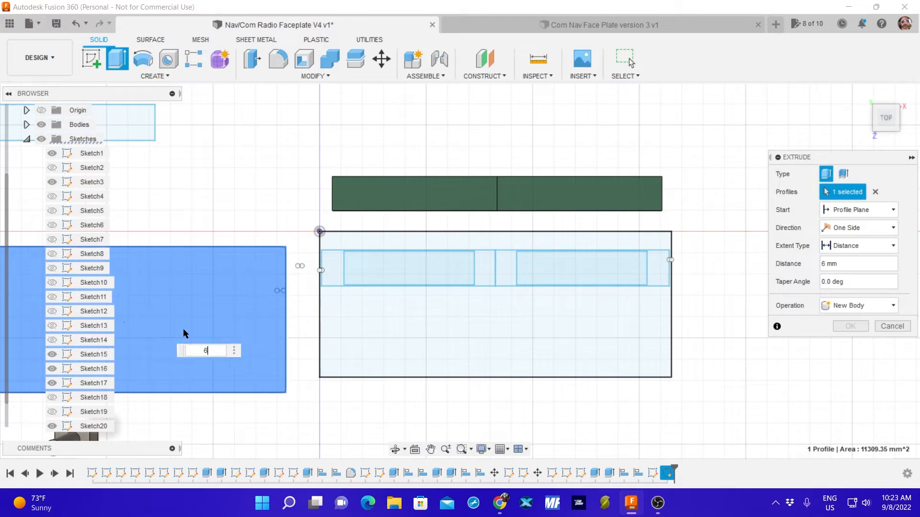
key(Return)
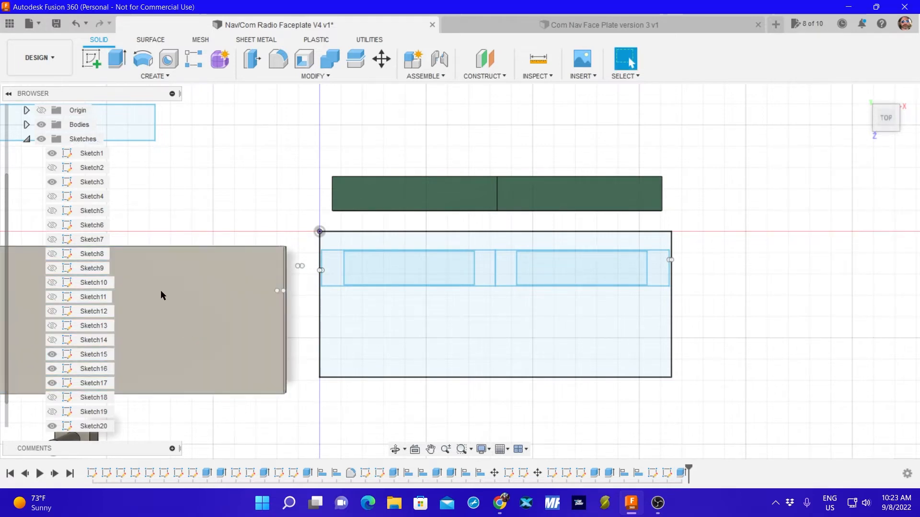
Open the appearance settings and search the library for ABS, and more specifically for ABS BLACK.
mouse_move(203, 198)
middle_down()
mouse_move(562, 158)
mouse_move(527, 207)
middle_up()
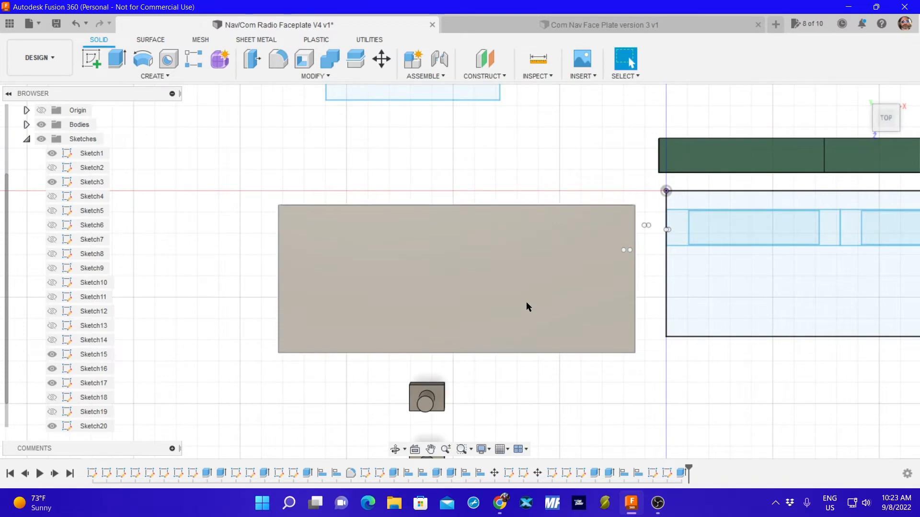
key(a)
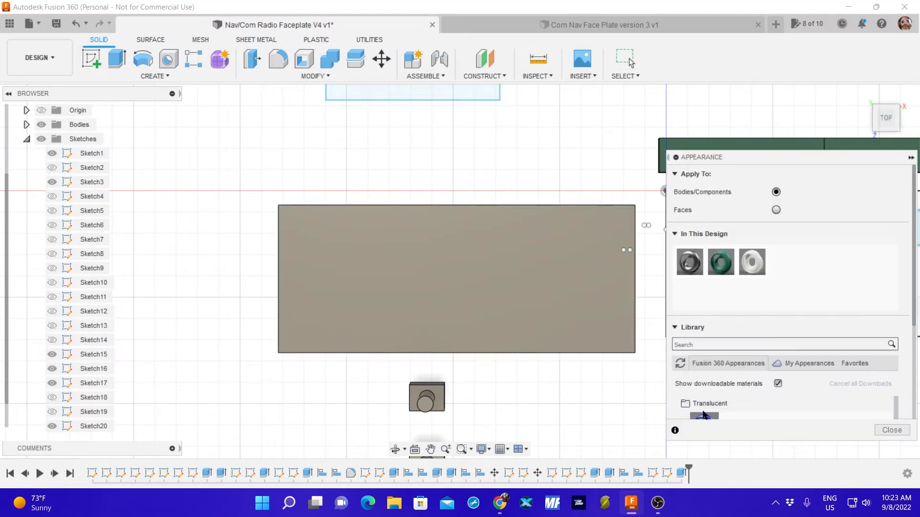
click(718, 343)
text(ABS)
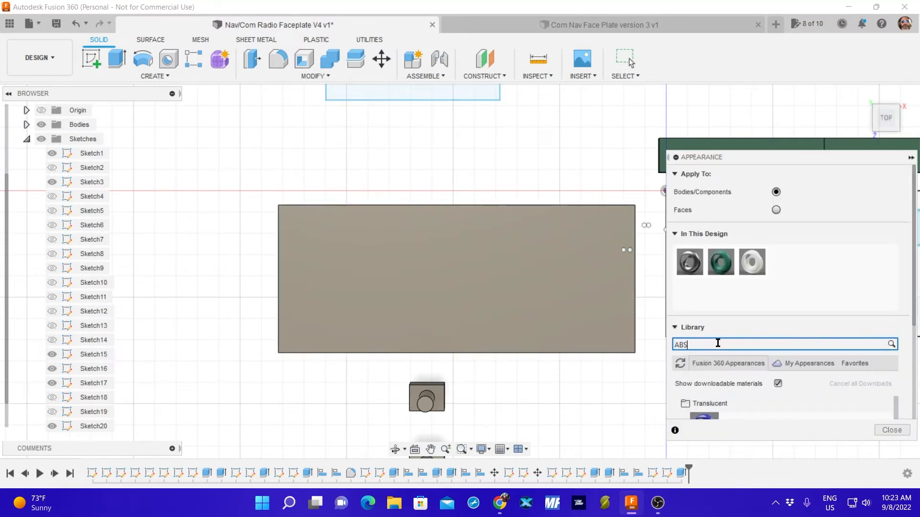
scroll(738, 404, down, 2)
scroll(738, 403, down, 3)
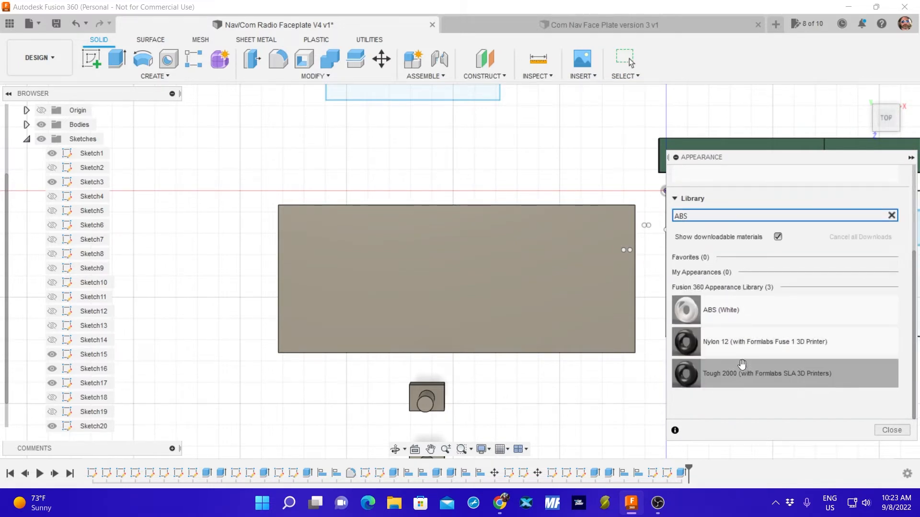
scroll(740, 347, up, 2)
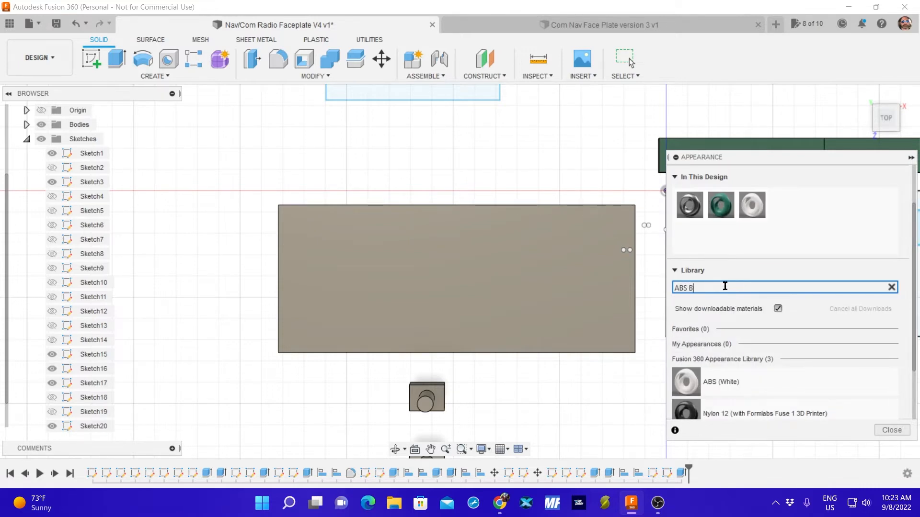
text(LACK)
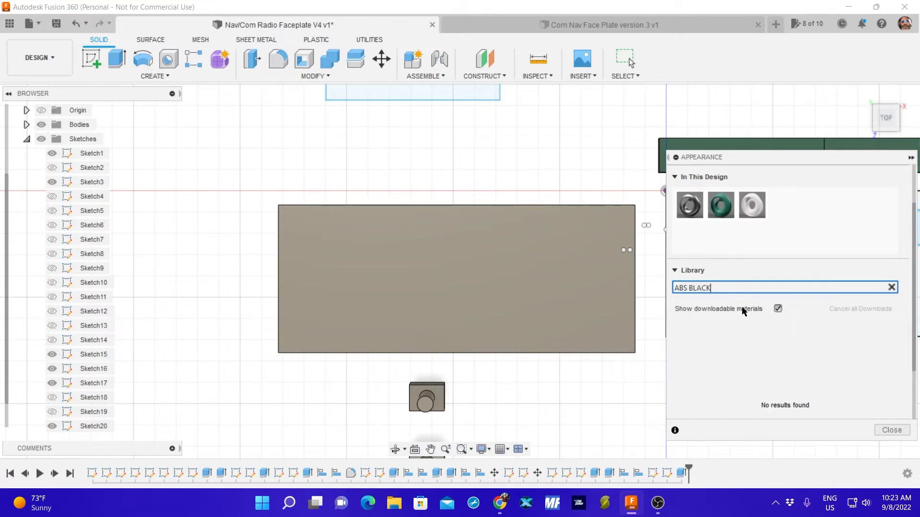
Replace the appearance library search with PLASTIC.
key(BackSpace)
key(BackSpace)
key(BackSpace)
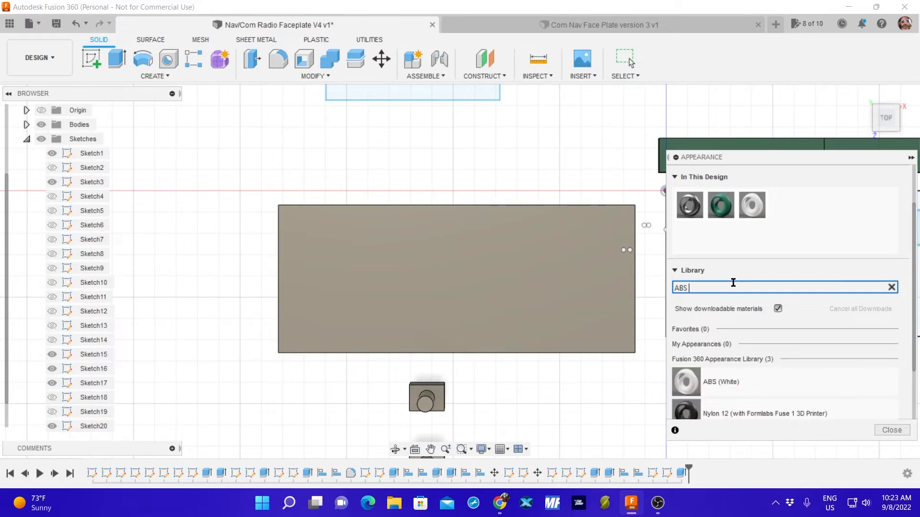
key(BackSpace)
key(BackSpace)
key(BackSpace)
key(BackSpace)
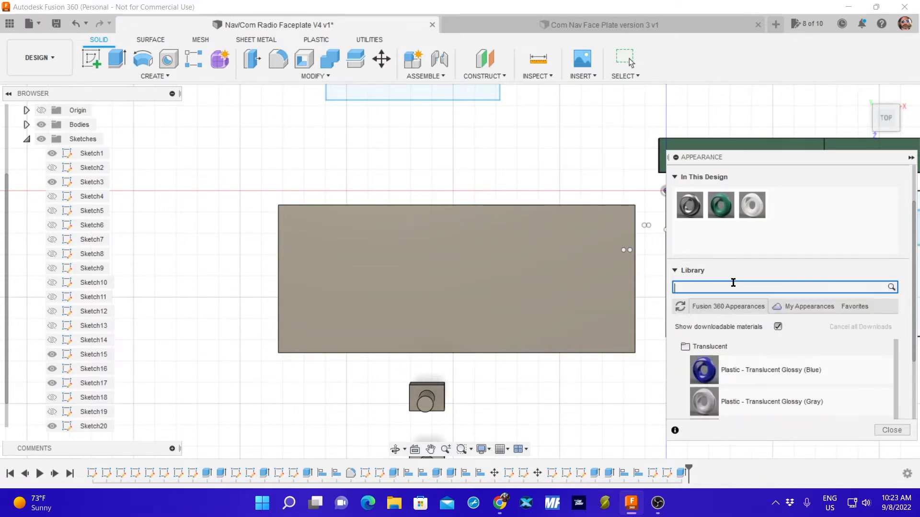
text(PALSTIC)
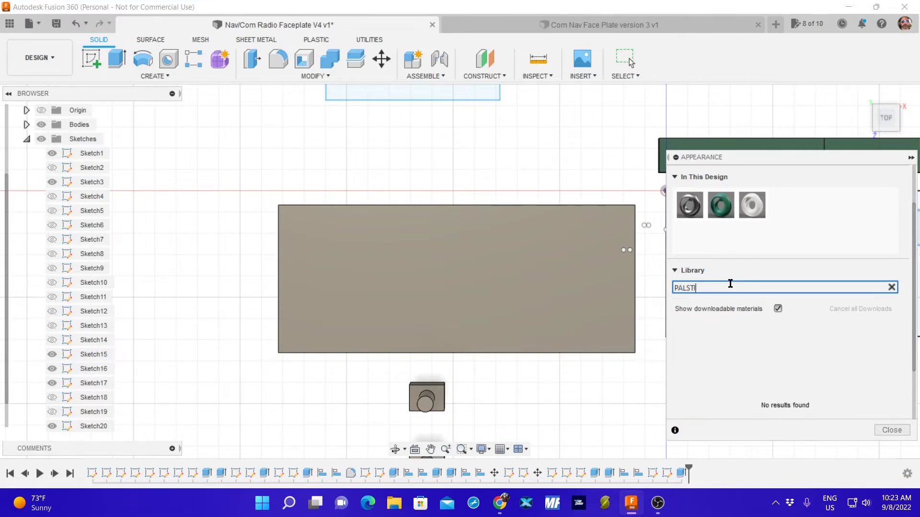
key(BackSpace)
text(LASTI)
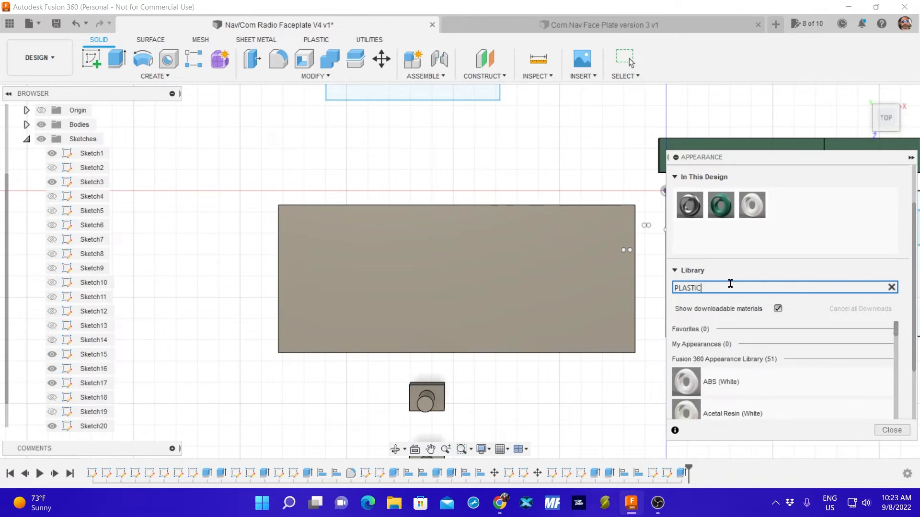
Apply the Plastic - Glossy (Black) appearance to the extruded faceplate body and close the appearance settings.
scroll(740, 367, down, 10)
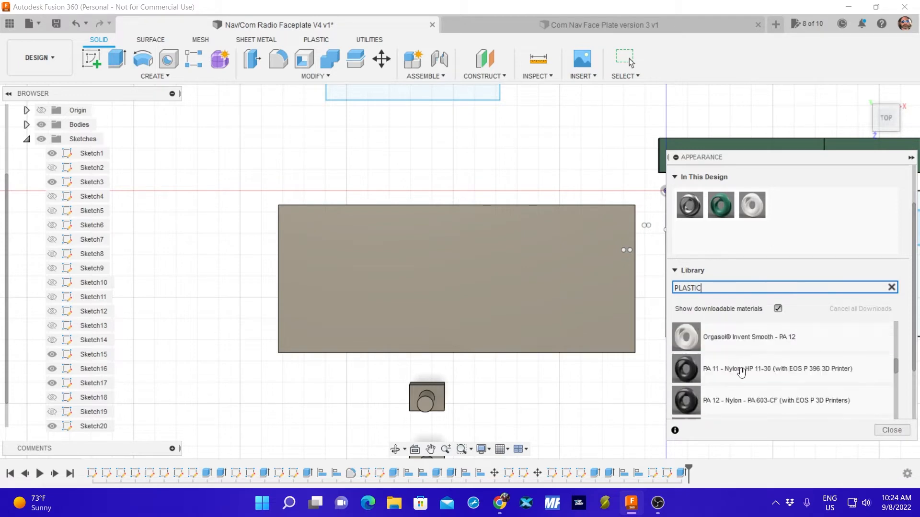
scroll(738, 373, down, 3)
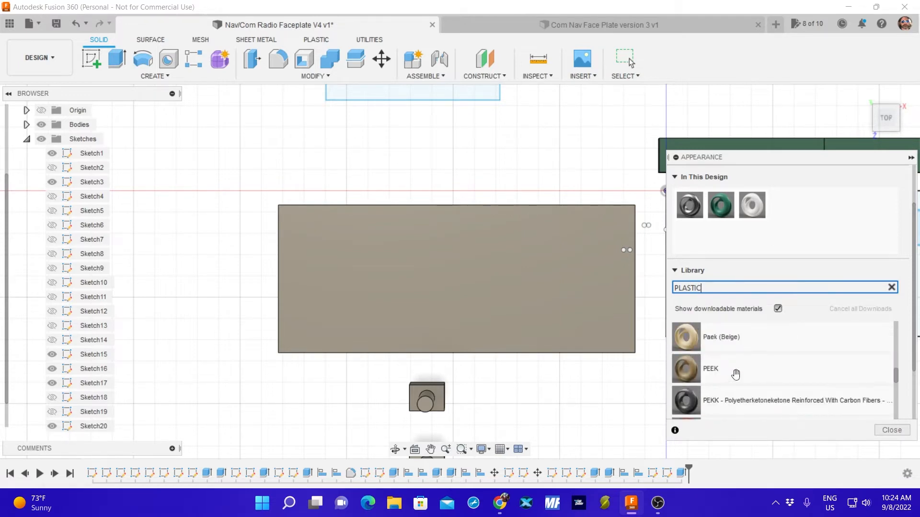
scroll(740, 383, down, 3)
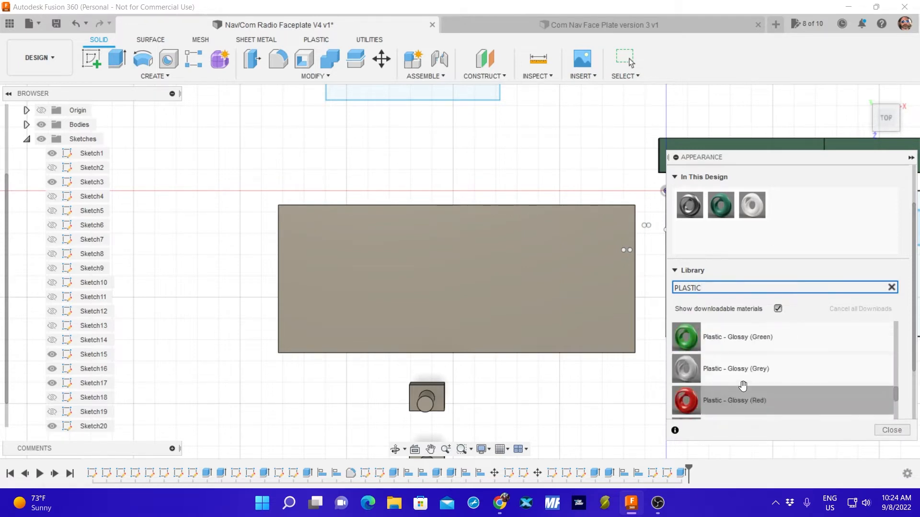
scroll(747, 371, up, 2)
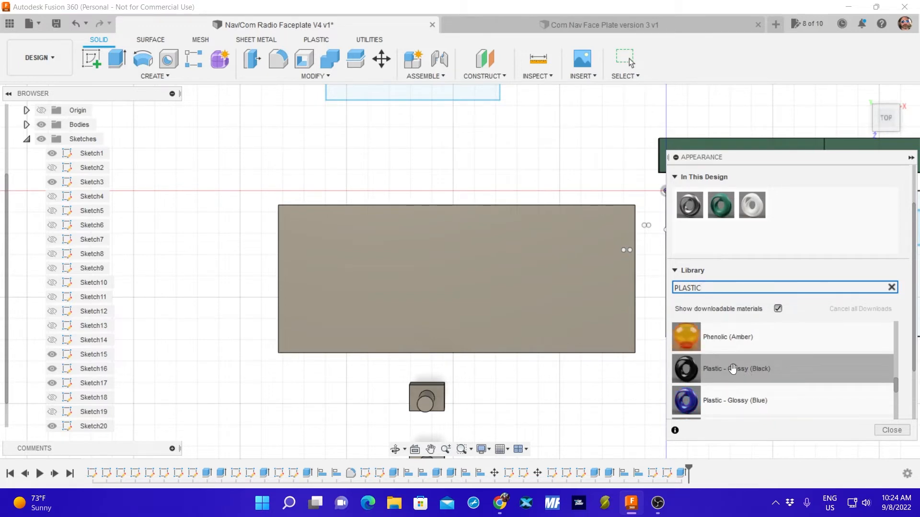
drag(733, 368, 538, 312)
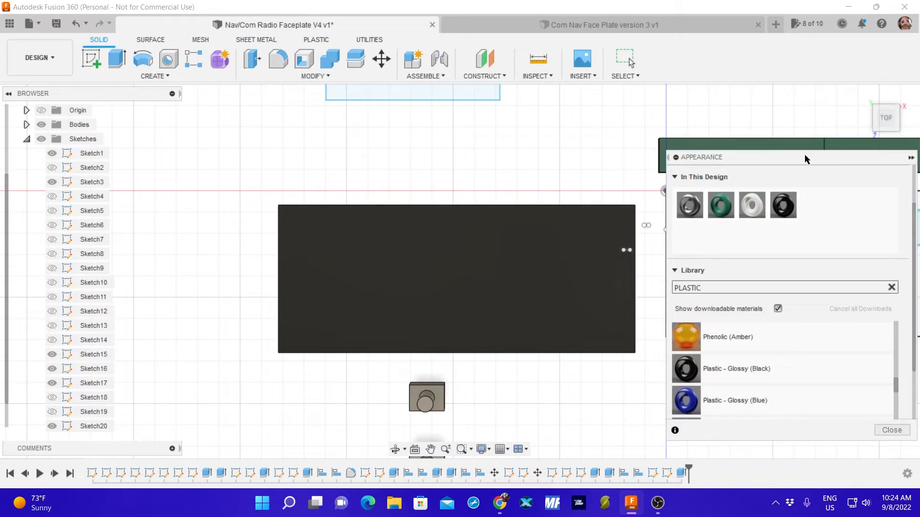
click(891, 431)
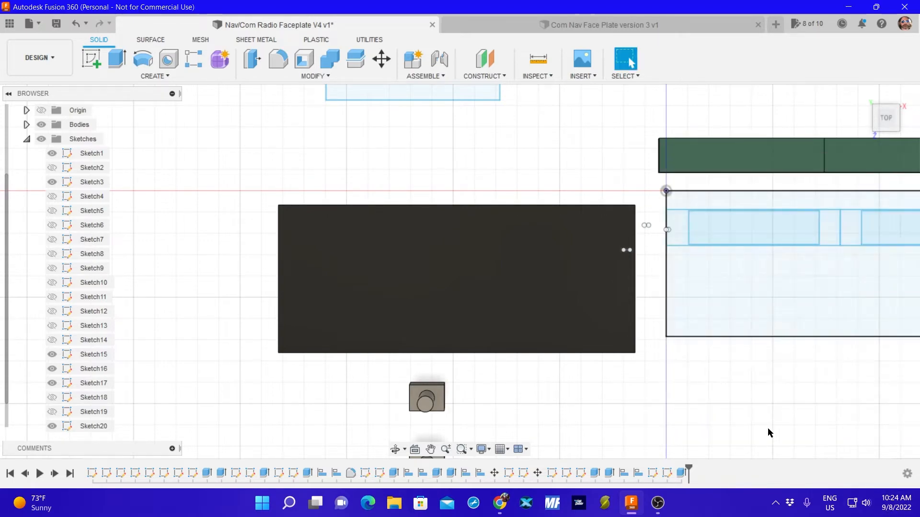
mouse_move(578, 407)
shift+middle_down()
mouse_move(581, 304)
mouse_move(559, 400)
mouse_move(577, 403)
shift+middle_up()
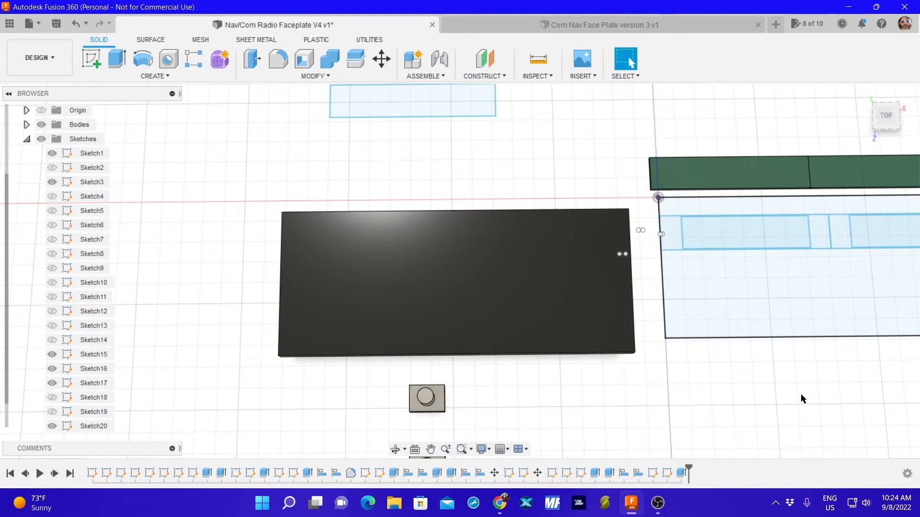
mouse_move(800, 395)
shift+middle_down()
mouse_move(706, 390)
mouse_move(786, 406)
shift+middle_up()
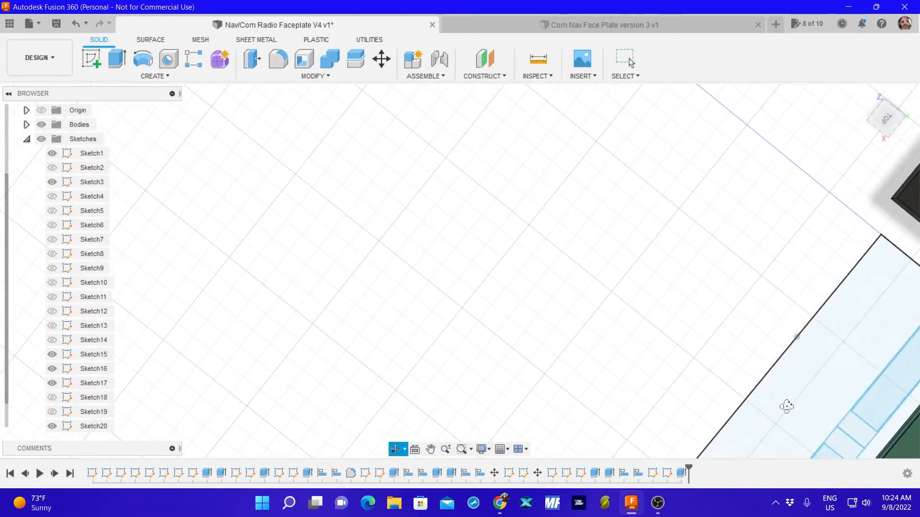
click(884, 121)
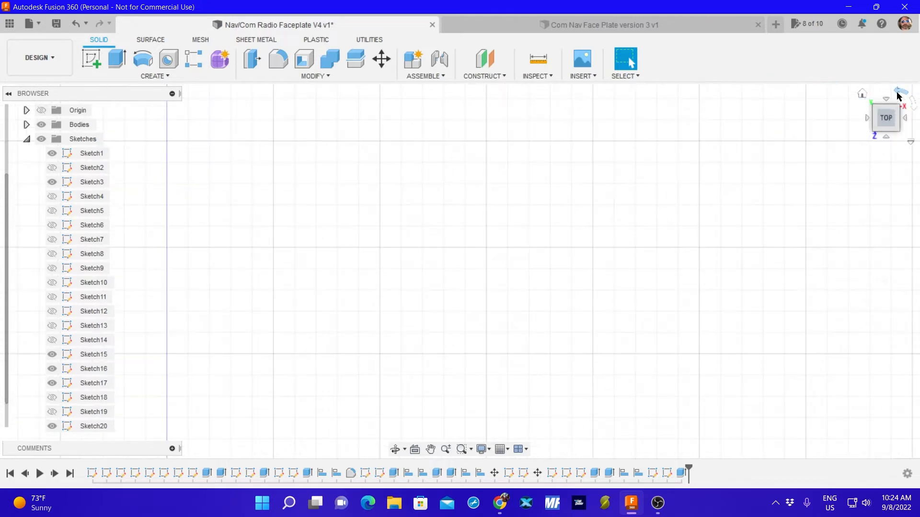
Measure the height of the right-hand display outline in the faceplate layout sketch.
scroll(708, 169, down, 6)
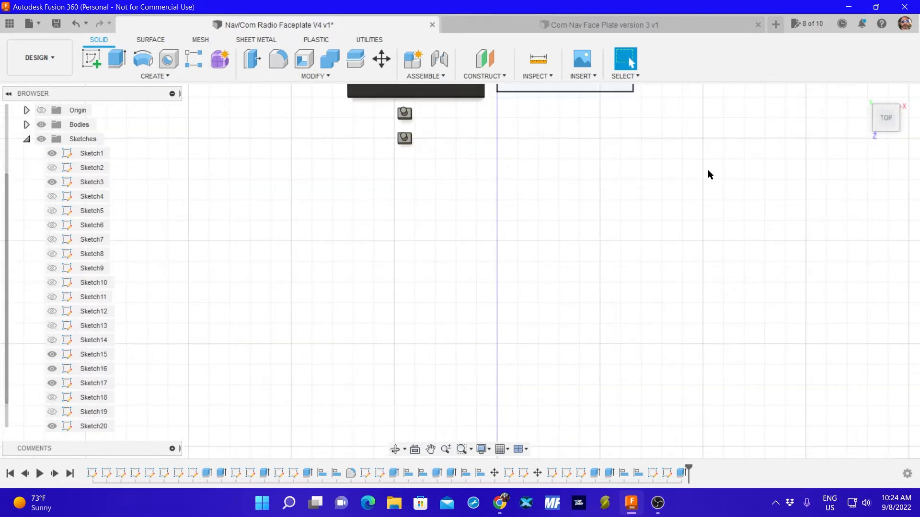
mouse_move(611, 144)
middle_down()
mouse_move(460, 331)
mouse_move(434, 389)
mouse_move(472, 373)
middle_up()
scroll(479, 386, up, 5)
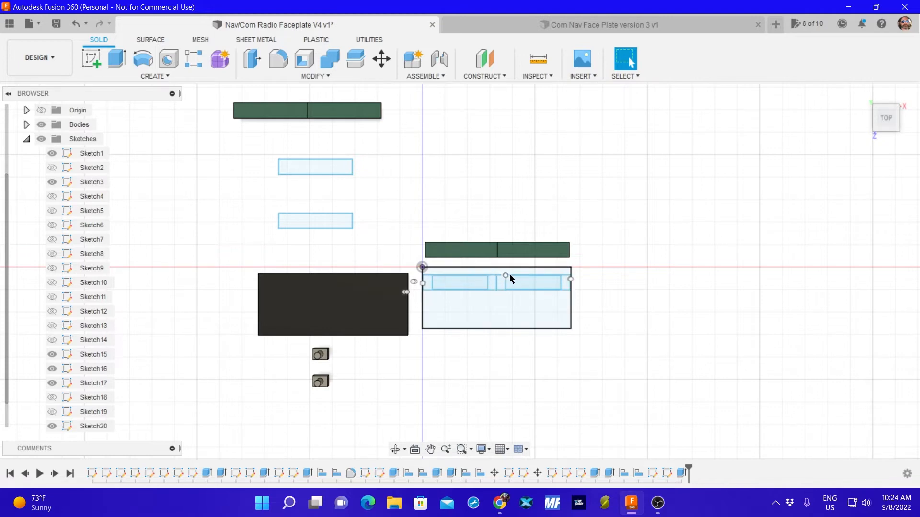
scroll(509, 283, up, 2)
scroll(509, 280, up, 2)
click(538, 59)
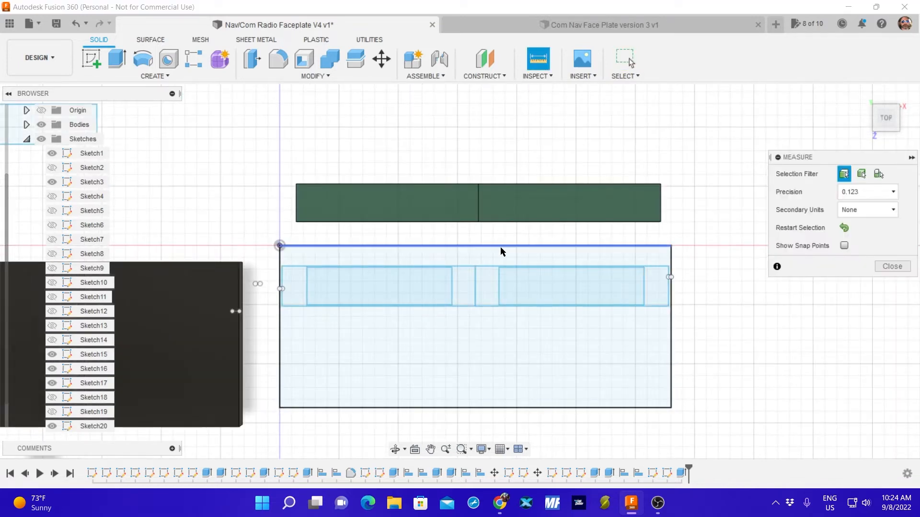
click(489, 267)
click(491, 307)
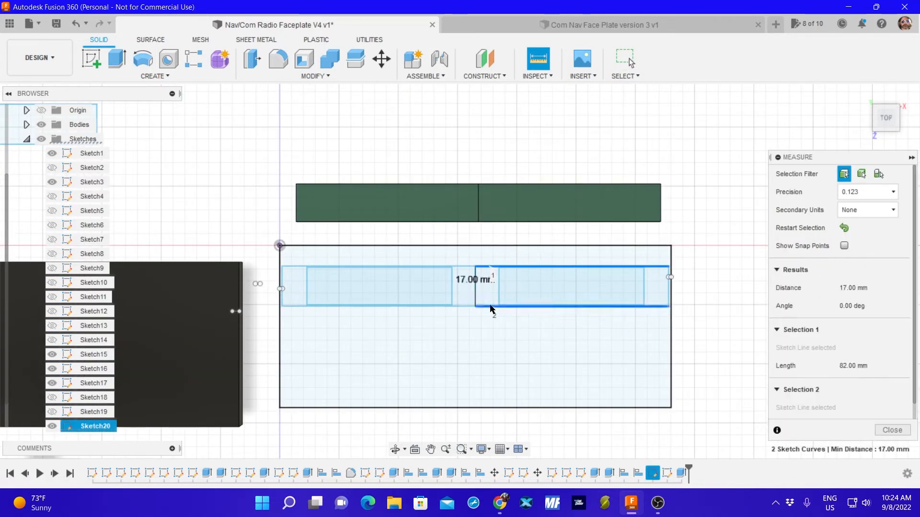
click(892, 430)
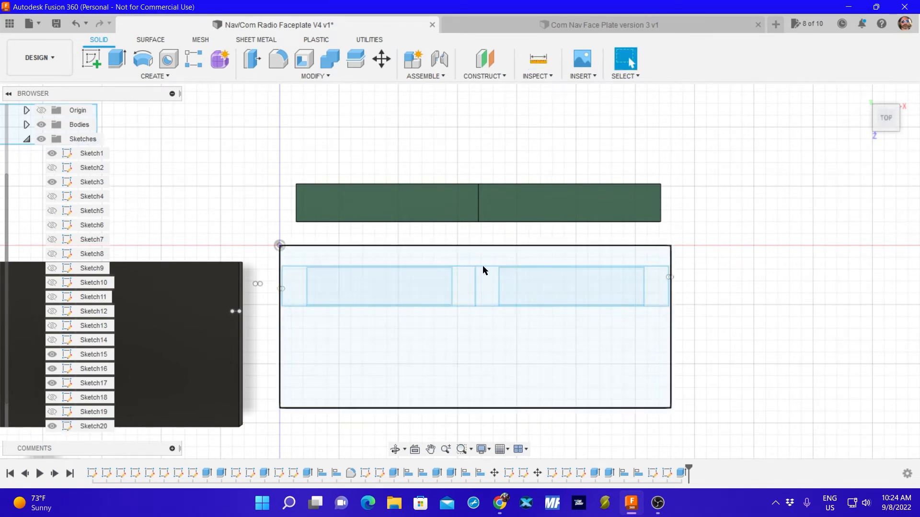
Measure the width of the right-hand display outline from the central divider to its outer edge.
click(538, 58)
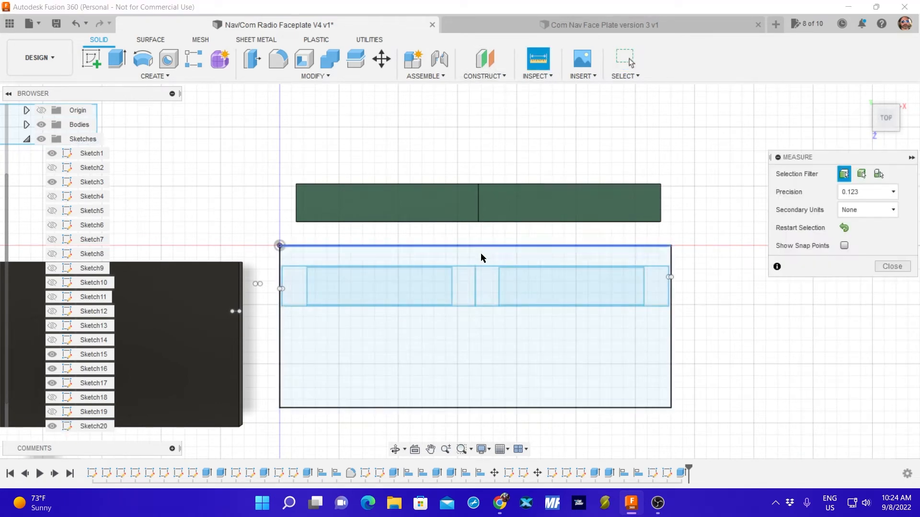
click(476, 288)
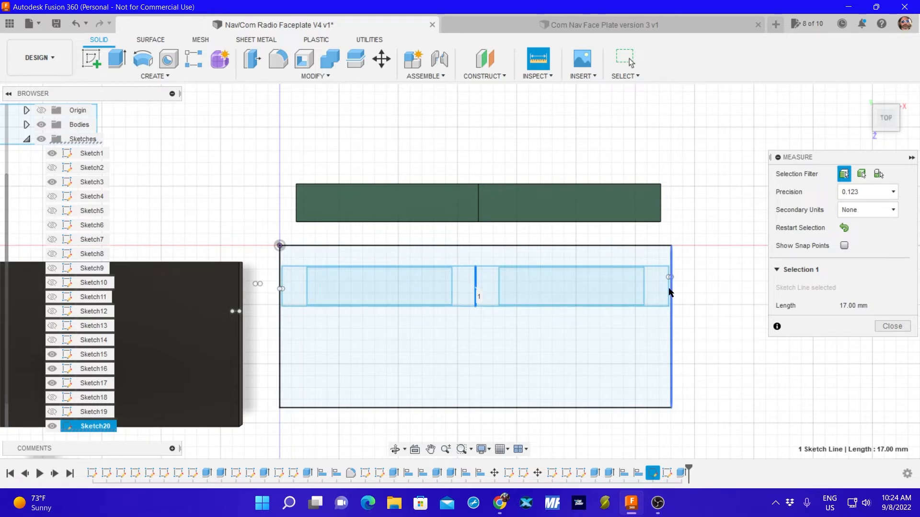
click(669, 289)
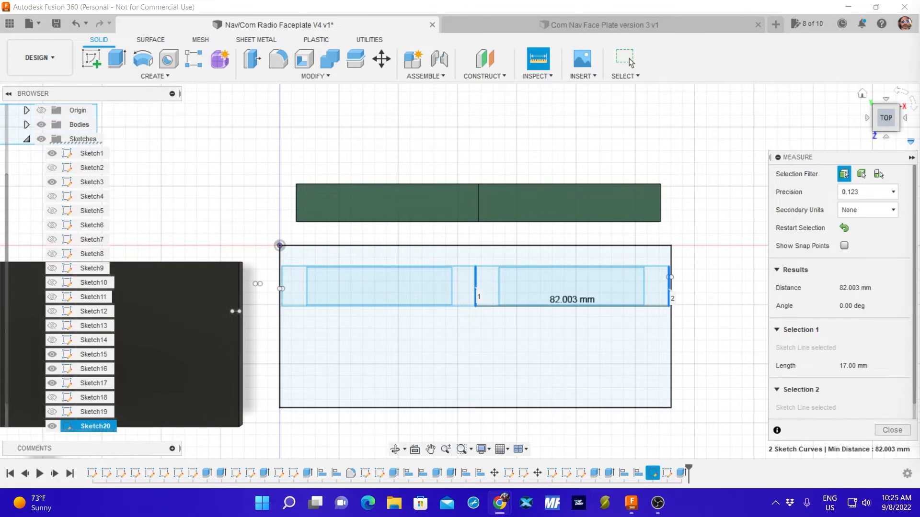
click(892, 430)
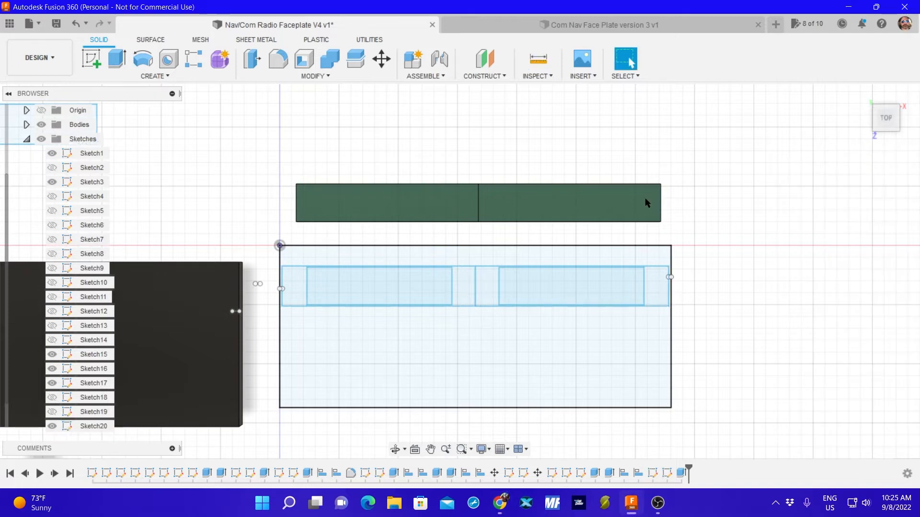
Start a sketch on the layout plane and draw an 82 by 17 mm two-point rectangle above the green display bodies.
scroll(403, 120, down, 5)
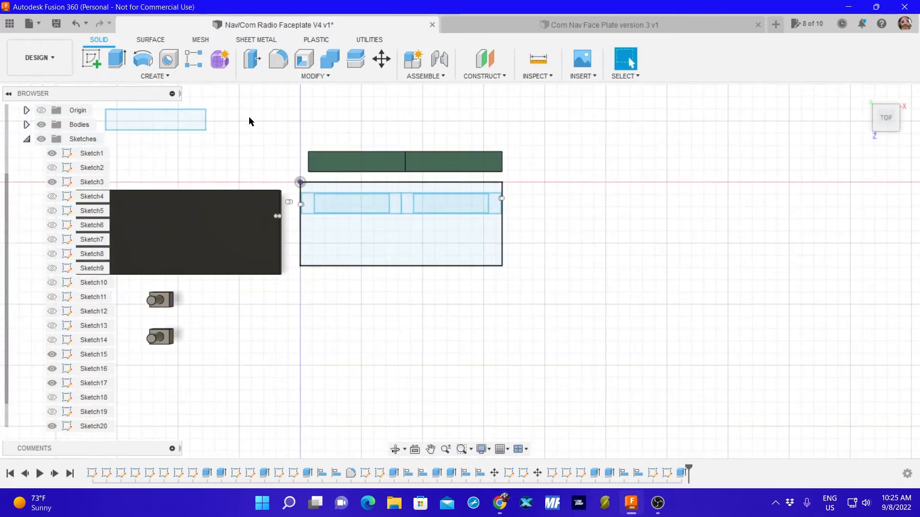
click(101, 64)
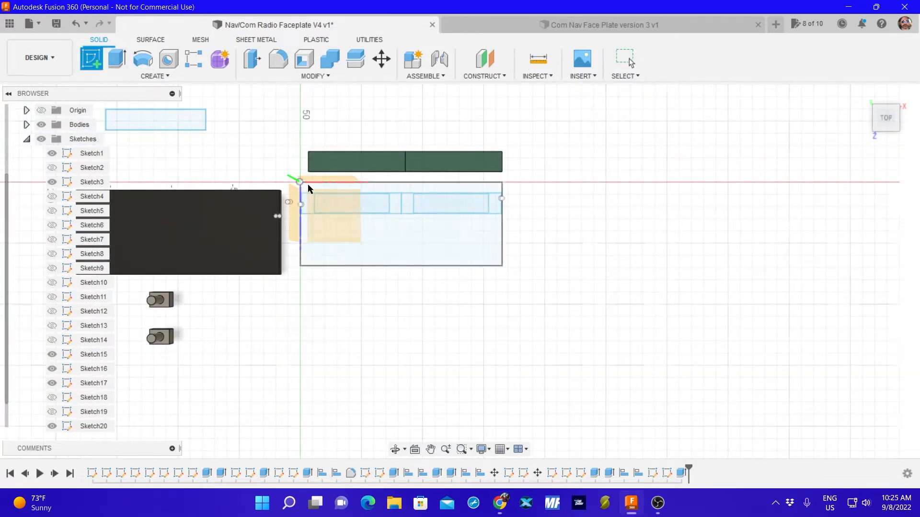
click(383, 205)
click(134, 76)
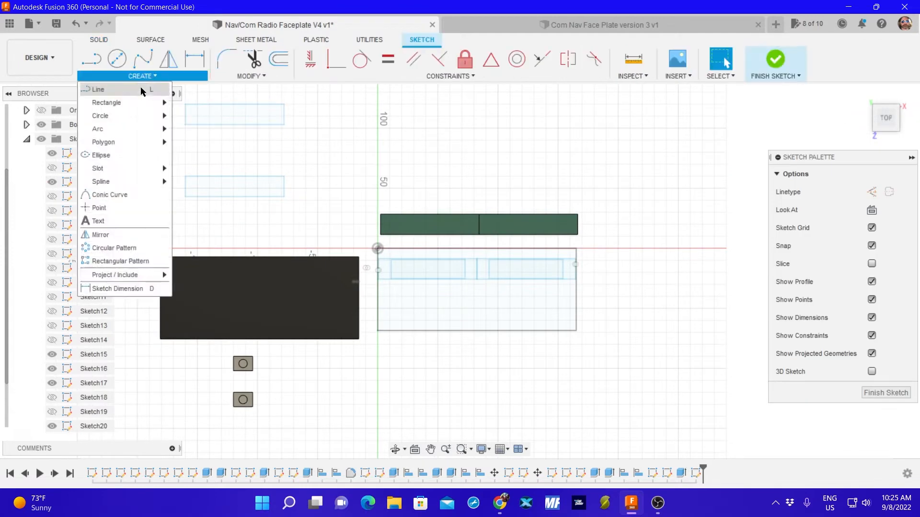
mouse_move(138, 103)
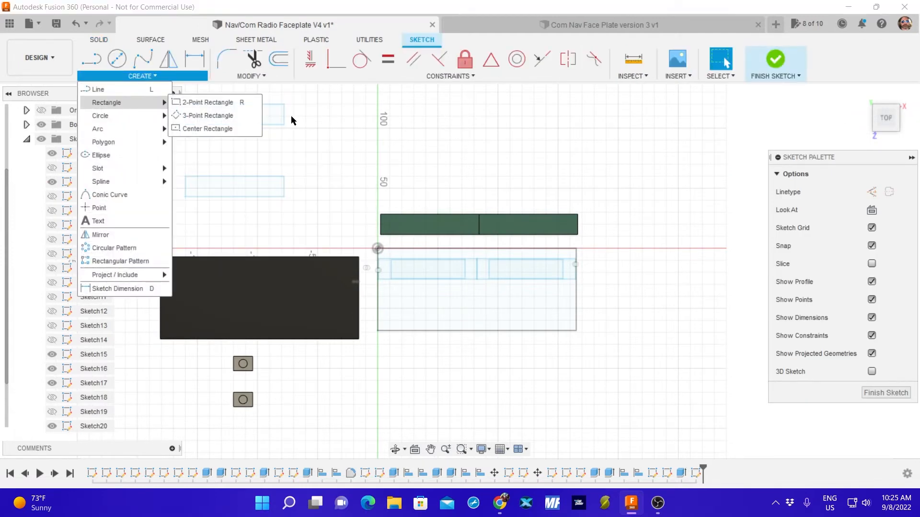
click(237, 103)
click(462, 116)
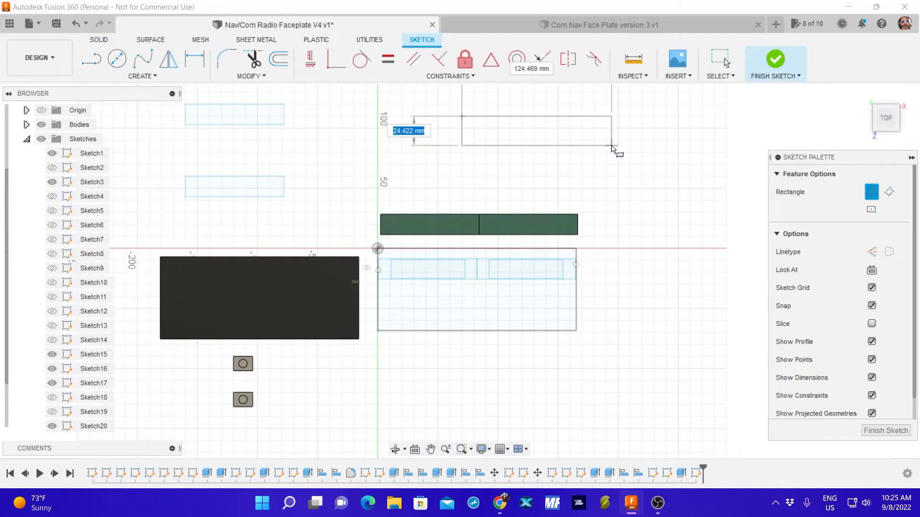
text(17)
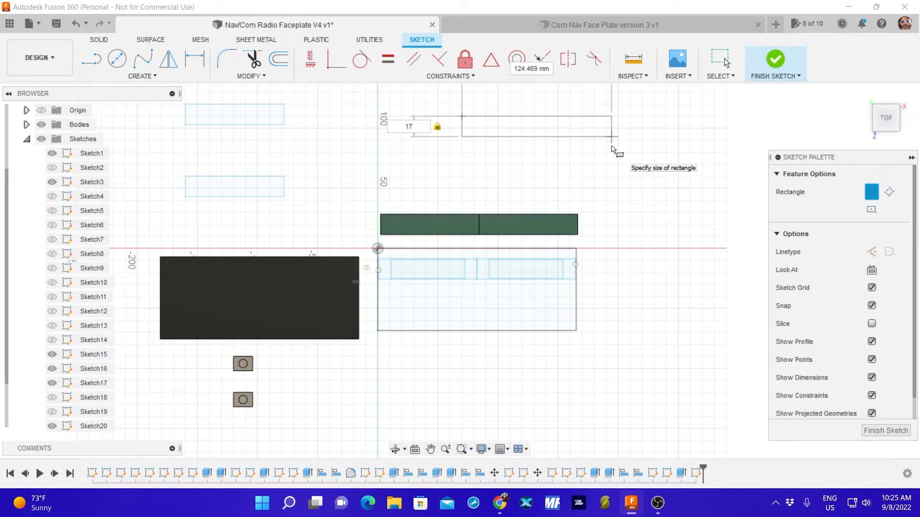
key(Tab)
text(82)
key(Tab)
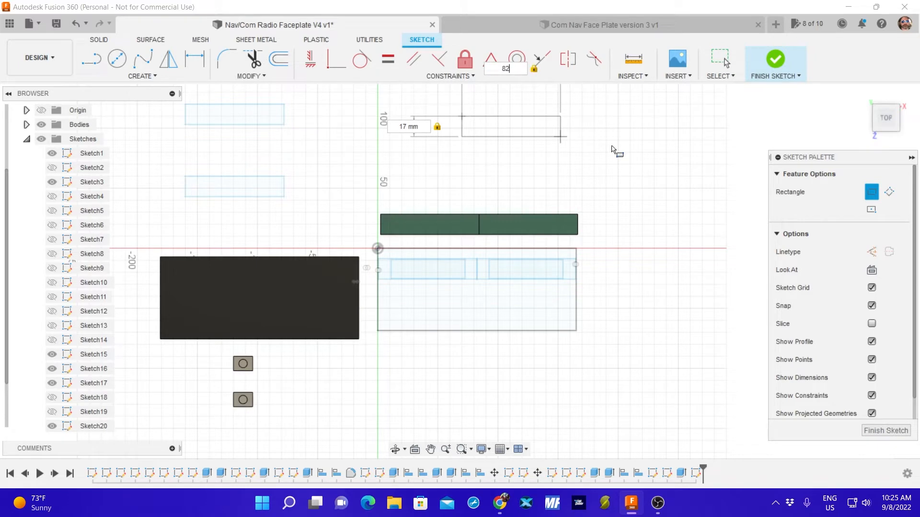
key(Return)
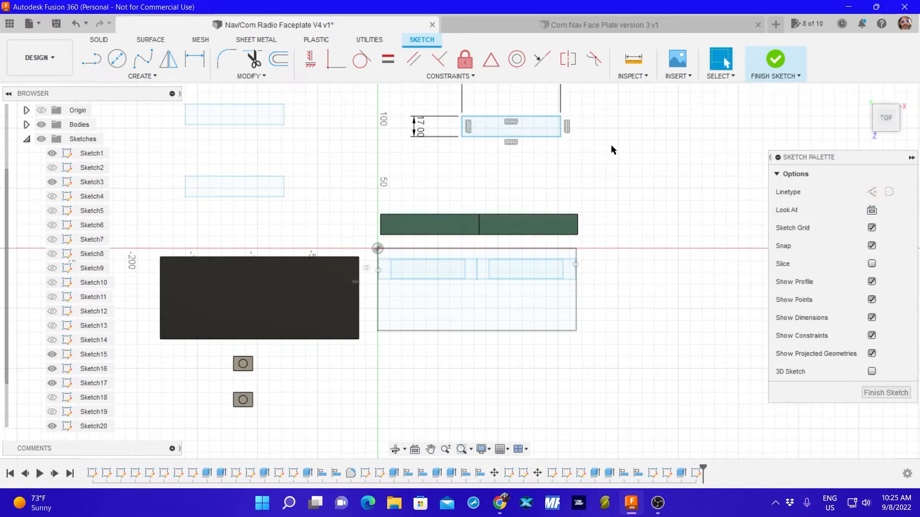
Draw a second 82 by 17 mm two-point rectangle directly below the first one and finish the sketch.
click(148, 77)
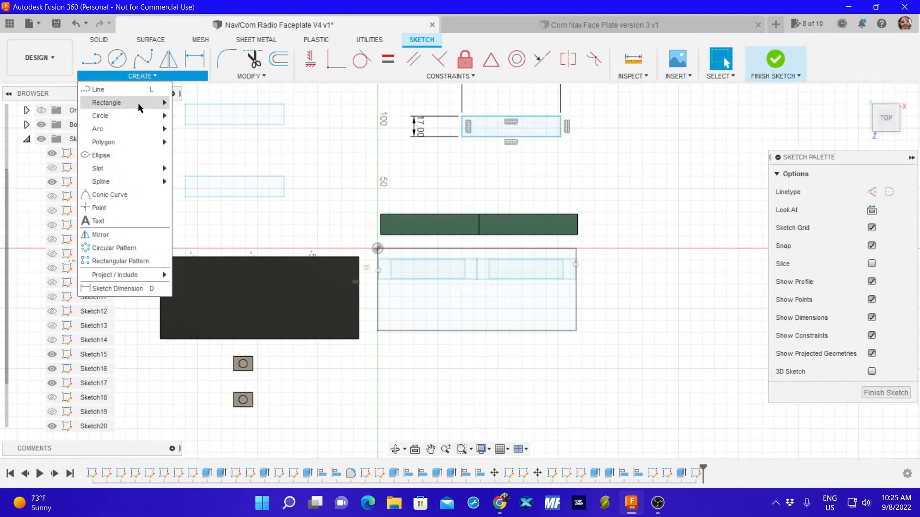
mouse_move(162, 99)
click(209, 103)
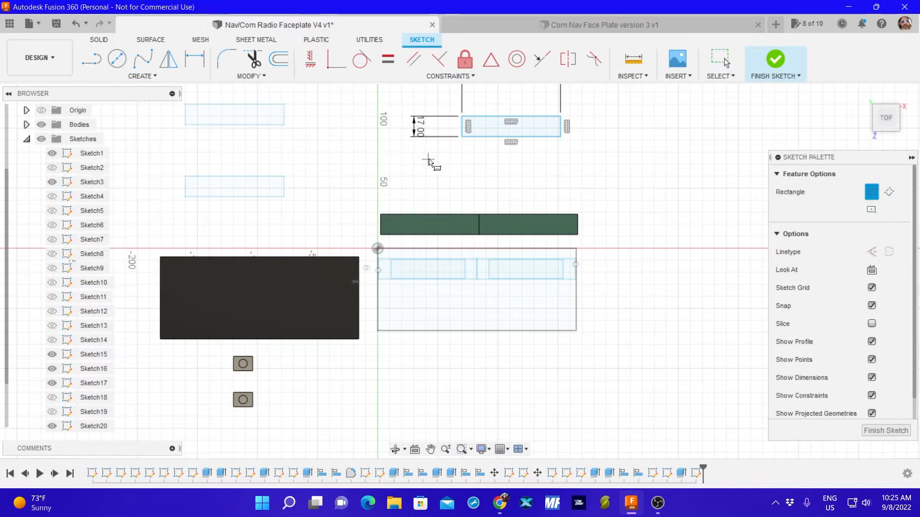
click(462, 152)
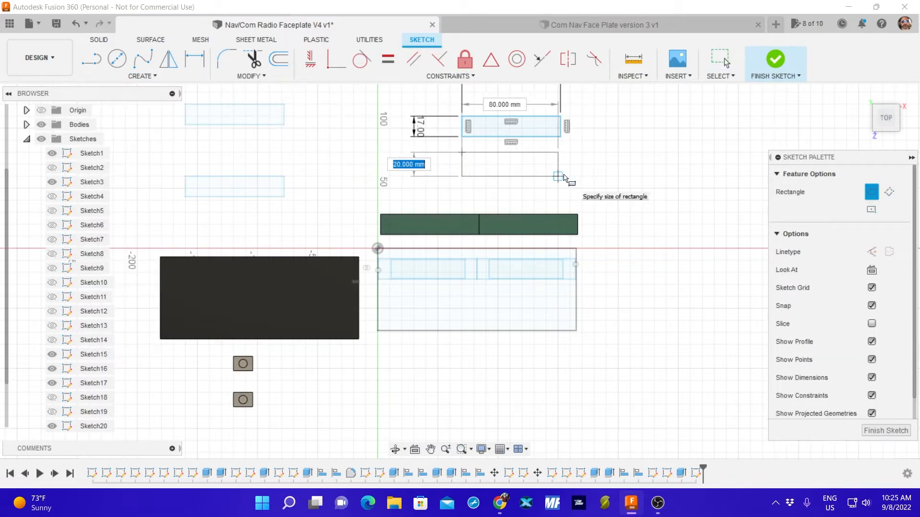
text(17)
key(Tab)
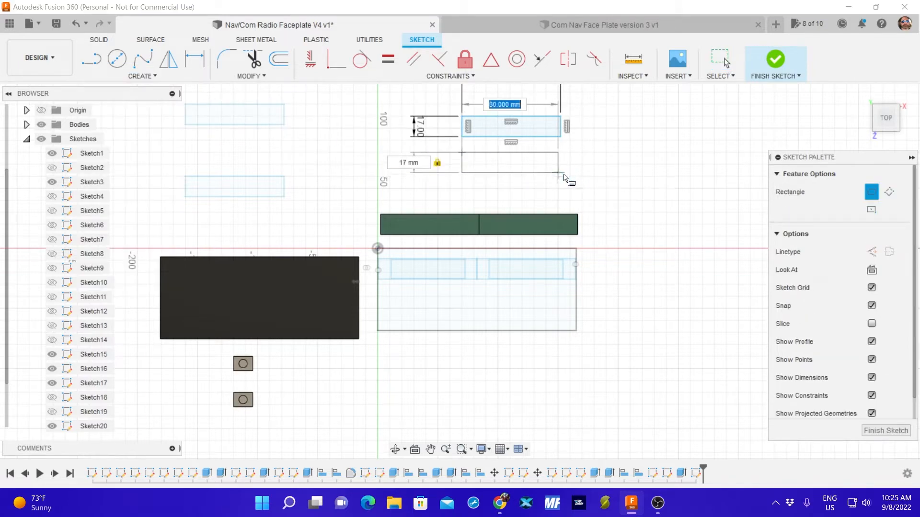
text(82)
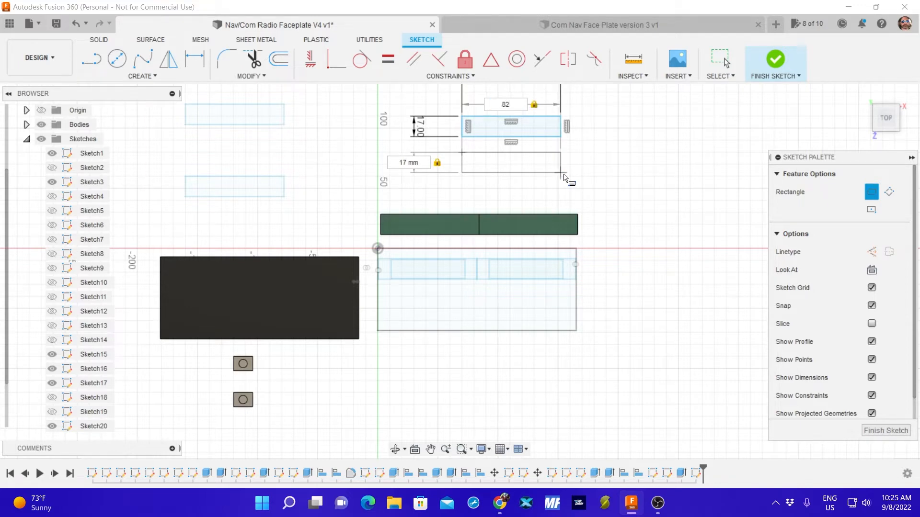
key(Return)
click(886, 393)
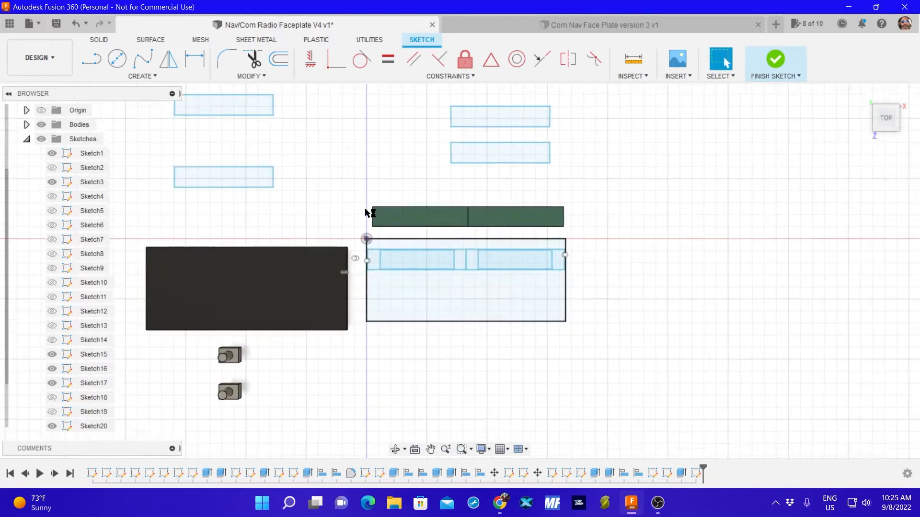
Measure the height of the upper loose rectangle above the black faceplate body.
middle_drag(233, 98, 375, 298)
scroll(390, 264, up, 3)
scroll(390, 263, down, 3)
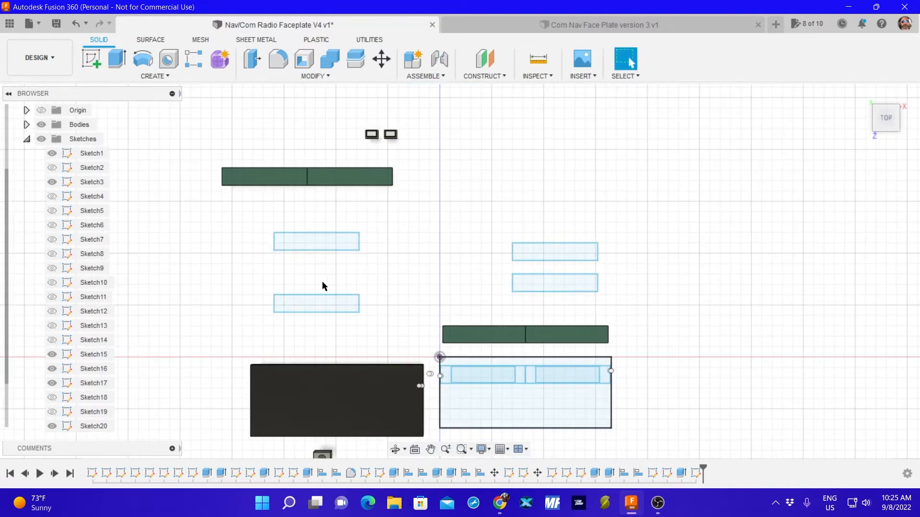
click(537, 59)
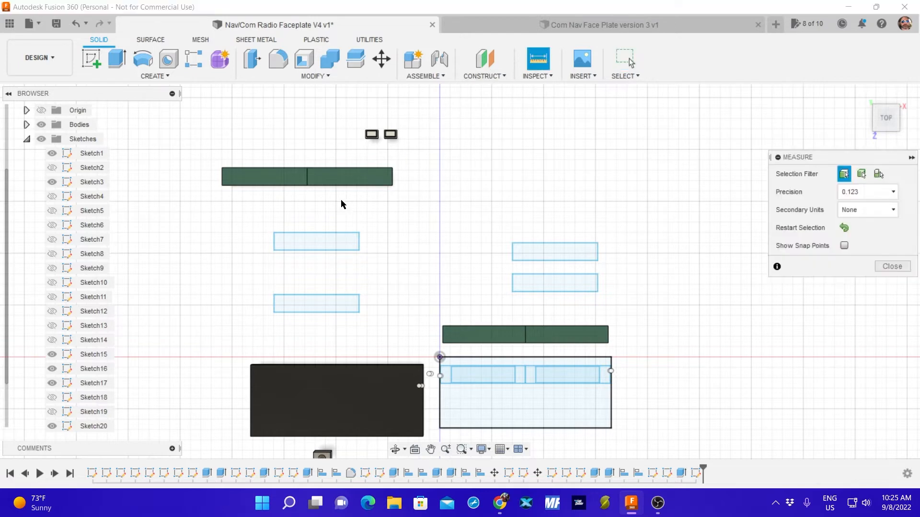
click(310, 234)
click(312, 250)
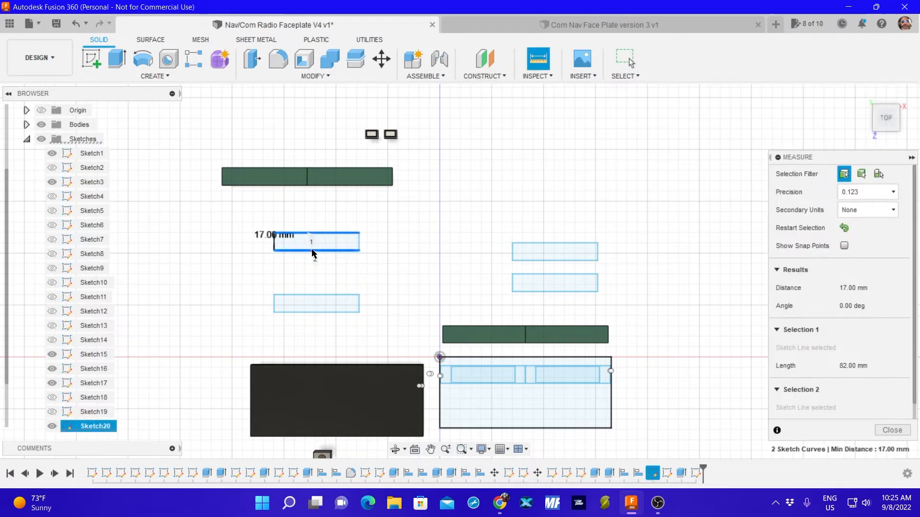
click(892, 430)
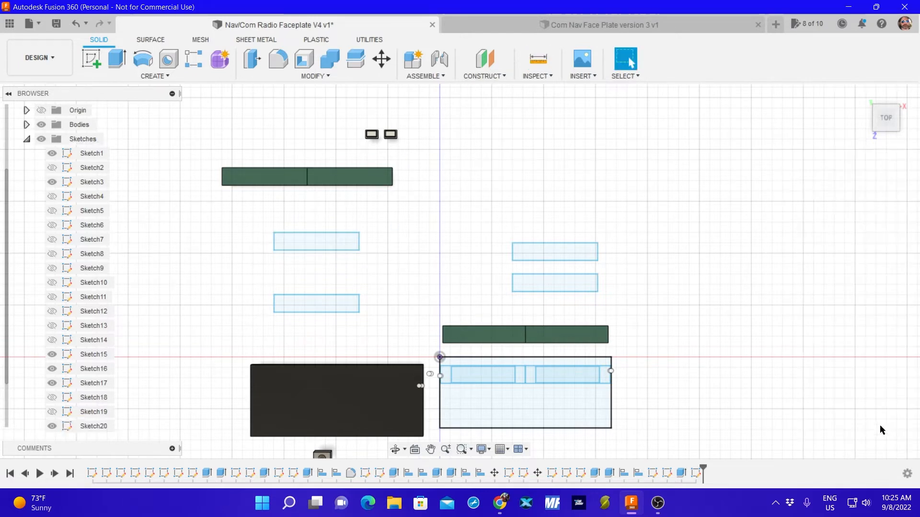
Measure the width of the inner cutout rectangle in the left display outline of the layout.
scroll(458, 203, down, 6)
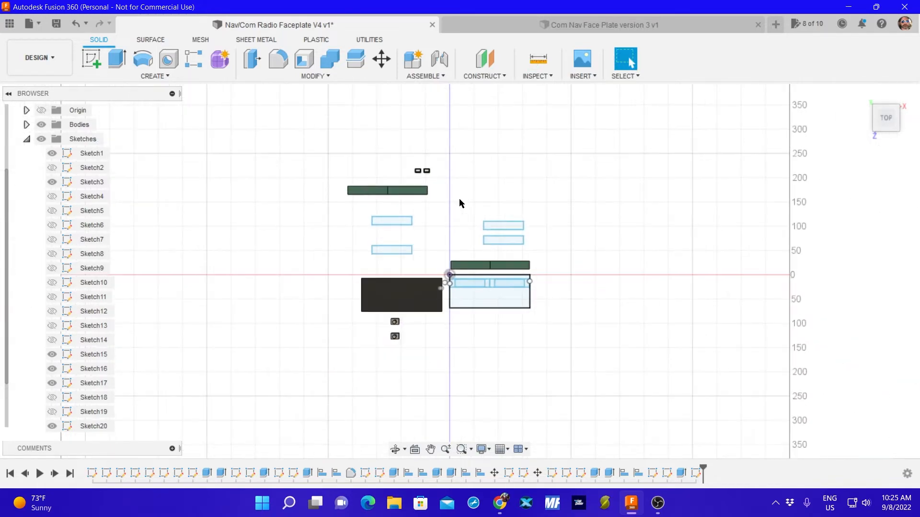
scroll(473, 177, up, 7)
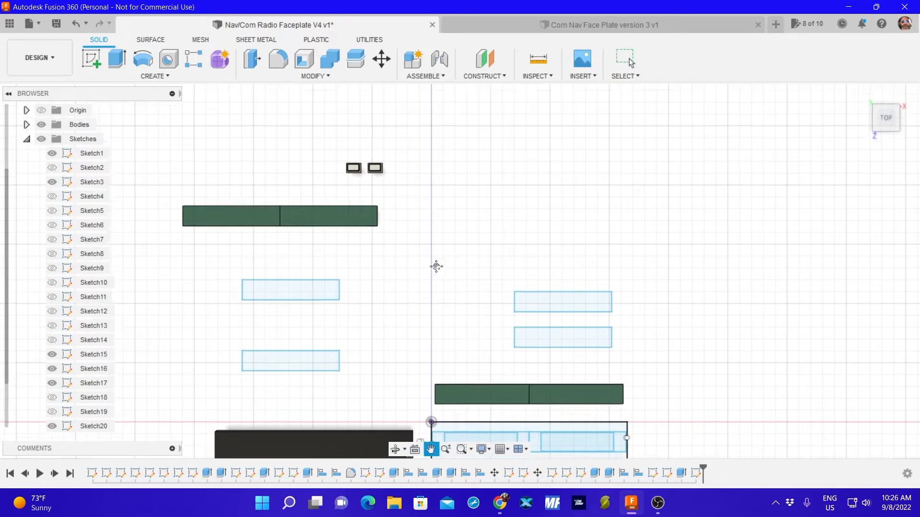
middle_drag(436, 267, 454, 160)
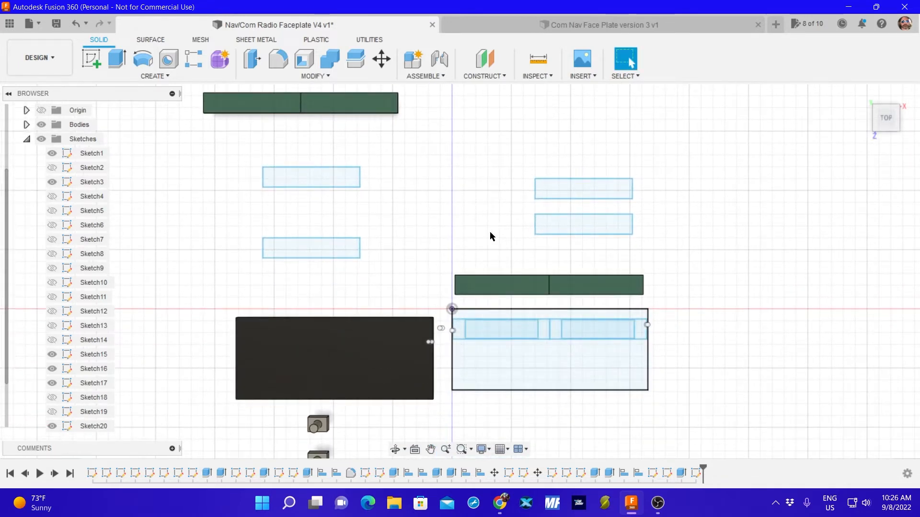
click(538, 59)
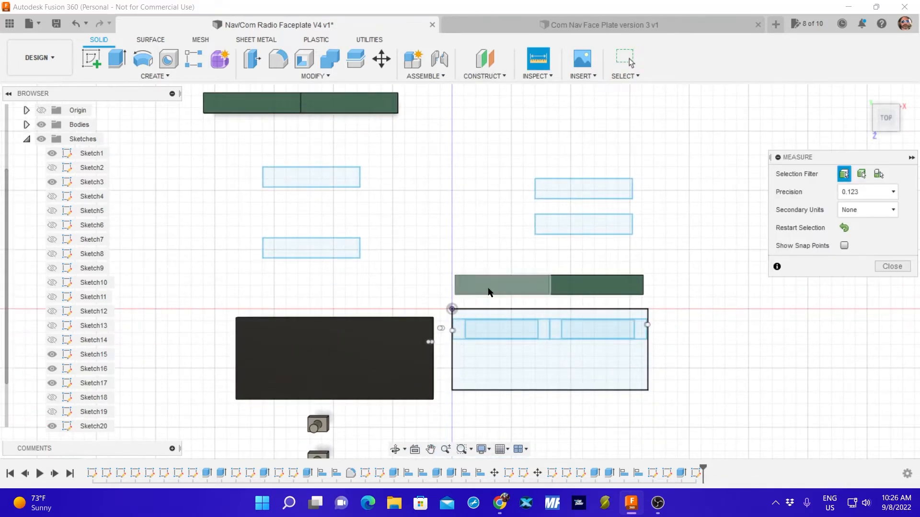
click(538, 329)
click(465, 330)
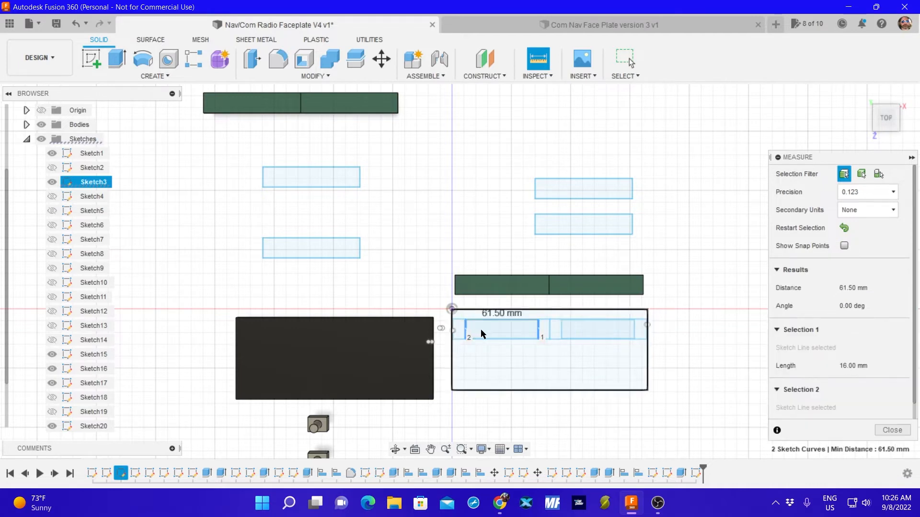
click(891, 430)
Delete the two old loose rectangles above the black faceplate body.
click(312, 180)
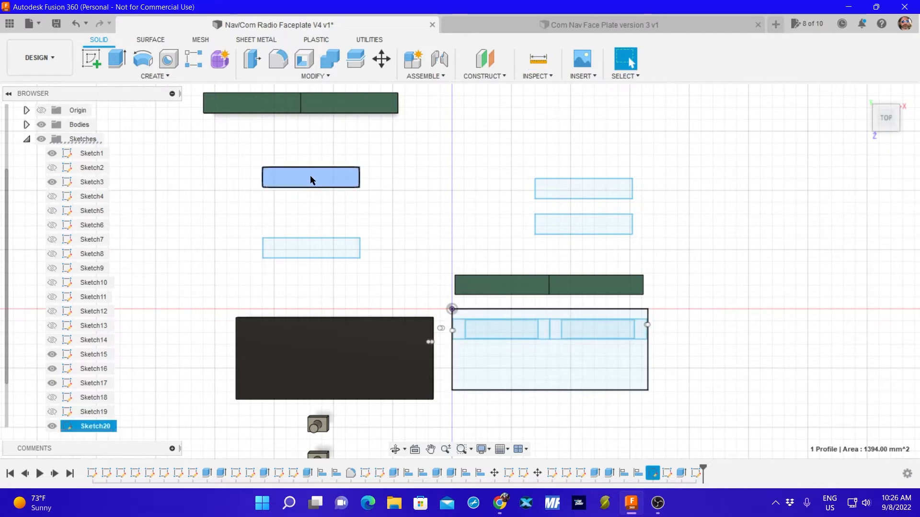
click(310, 175)
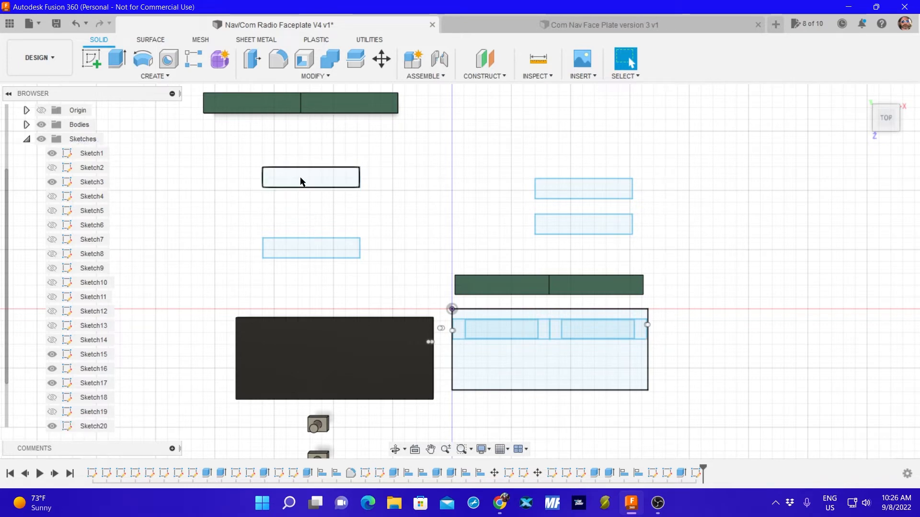
mouse_move(244, 155)
mouse_down()
mouse_move(244, 195)
mouse_move(380, 263)
mouse_up()
click(381, 262)
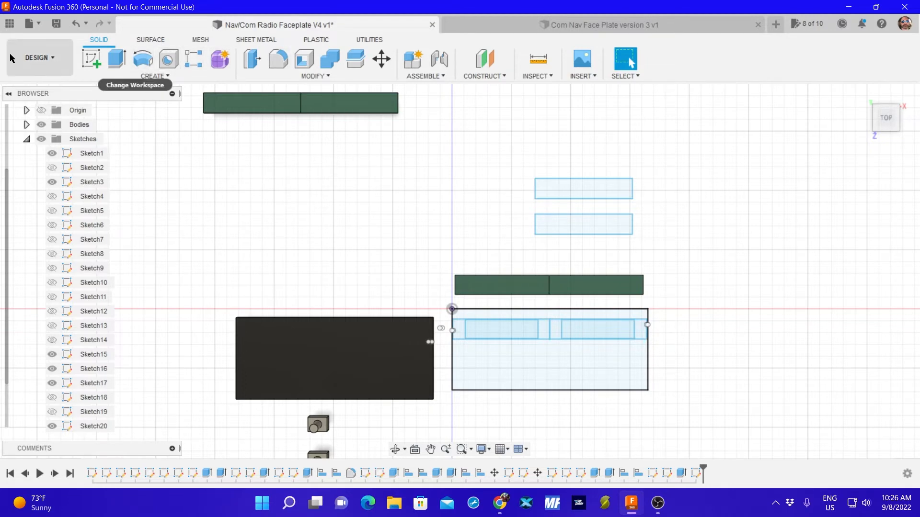
Start a sketch and draw a two-point rectangle 61.5 mm wide by 16 mm high above the two 82 by 17 mm outlines.
click(91, 57)
click(573, 194)
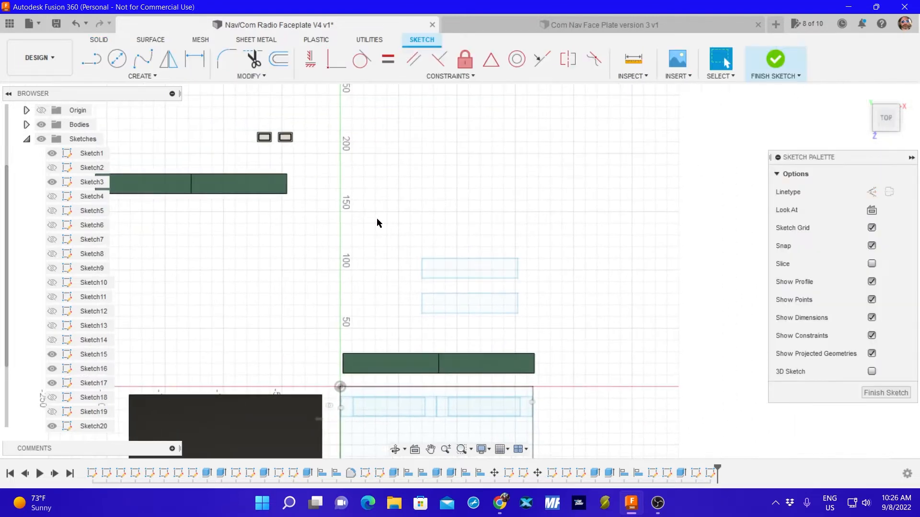
click(140, 77)
mouse_move(132, 103)
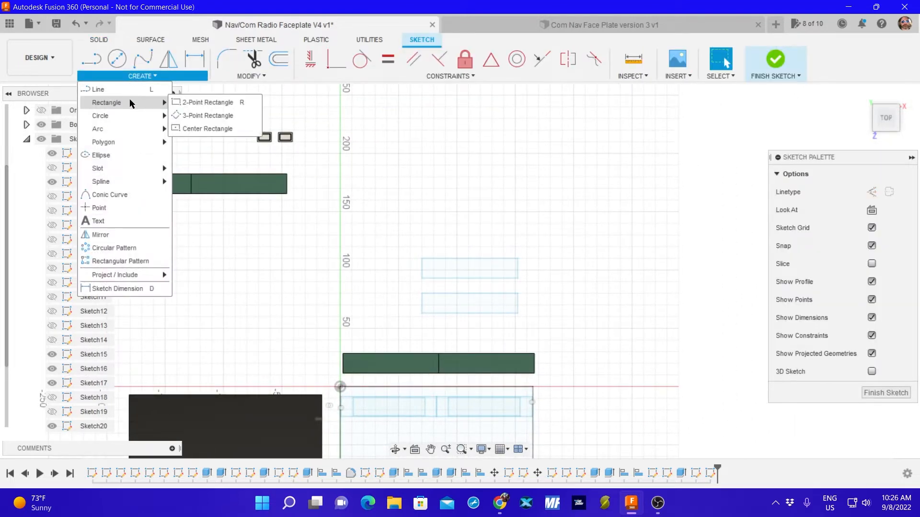
click(175, 102)
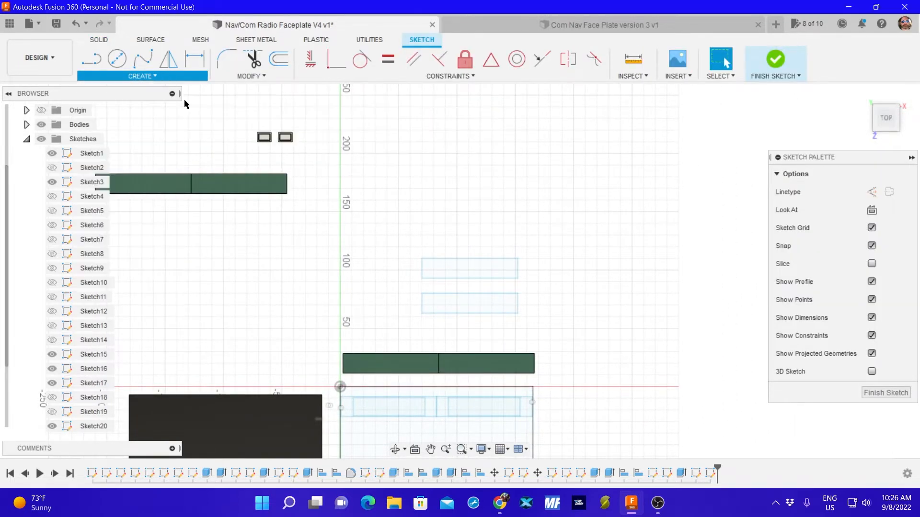
click(428, 179)
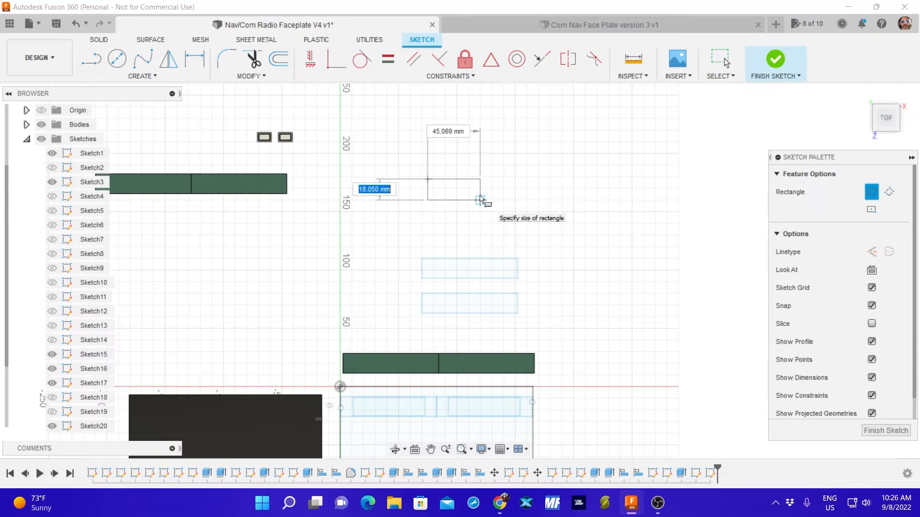
text(61.5)
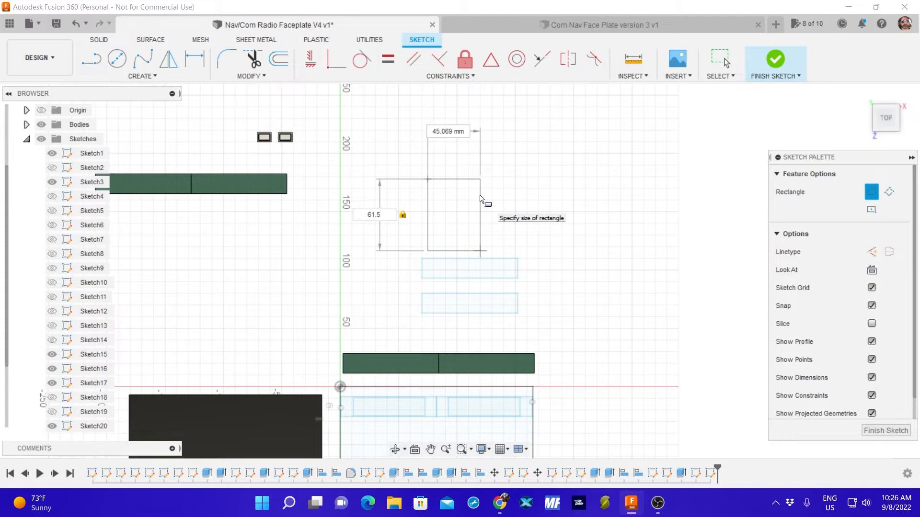
key(BackSpace)
key(BackSpace)
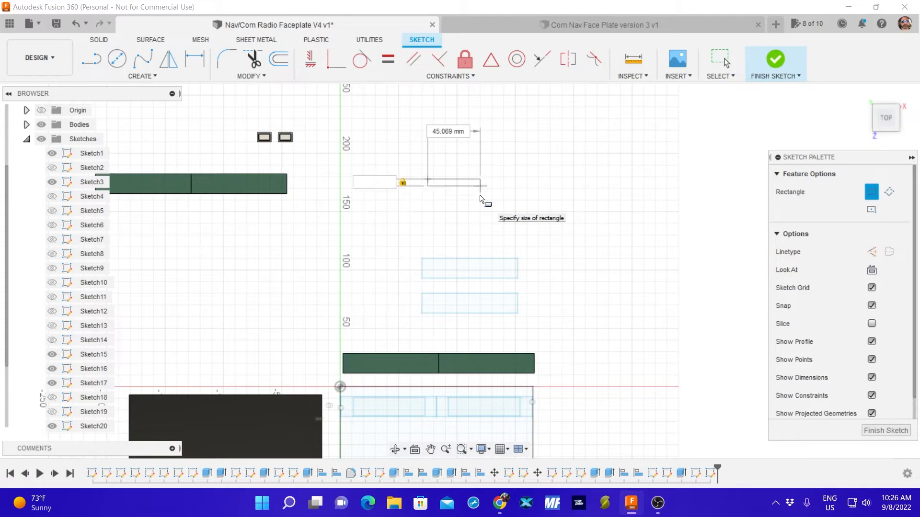
text(16)
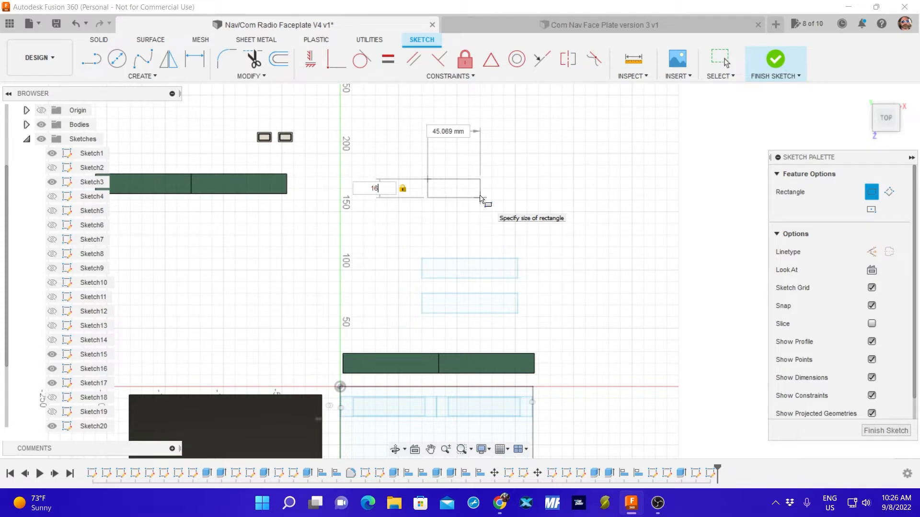
key(Tab)
text(6)
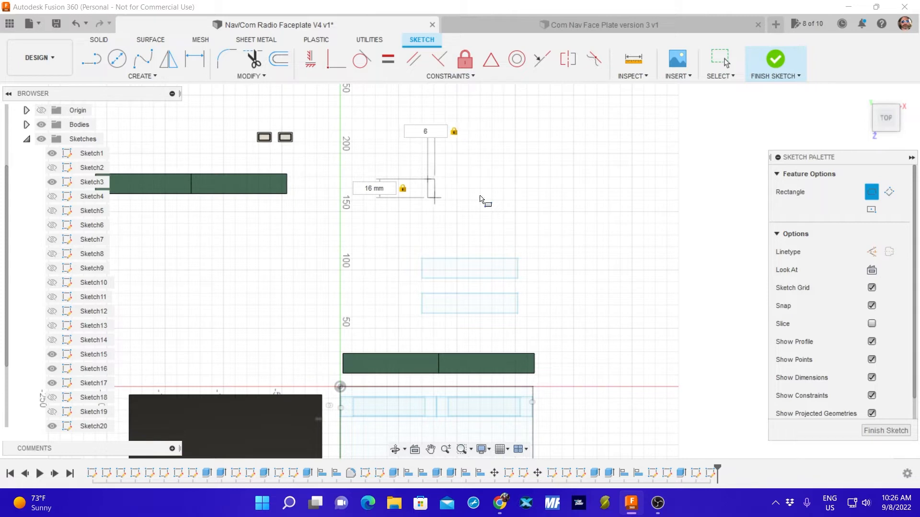
text(1.5)
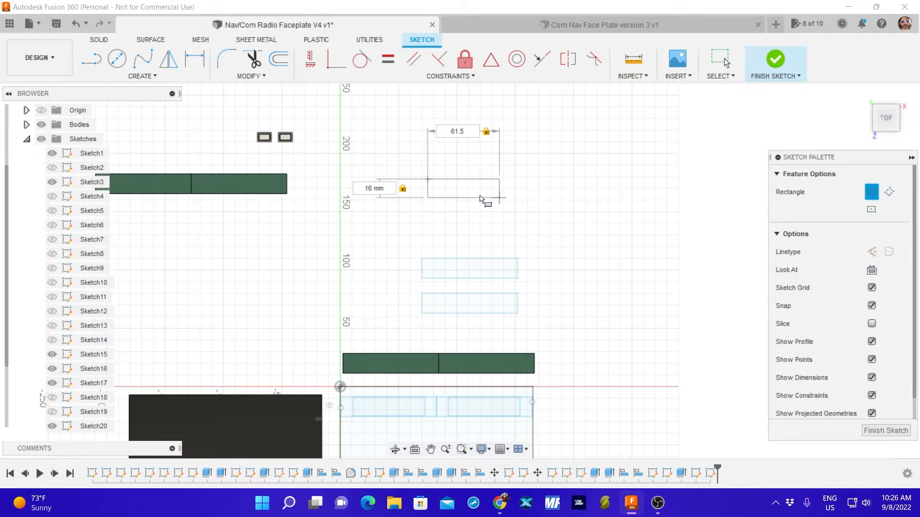
key(Return)
key(Escape)
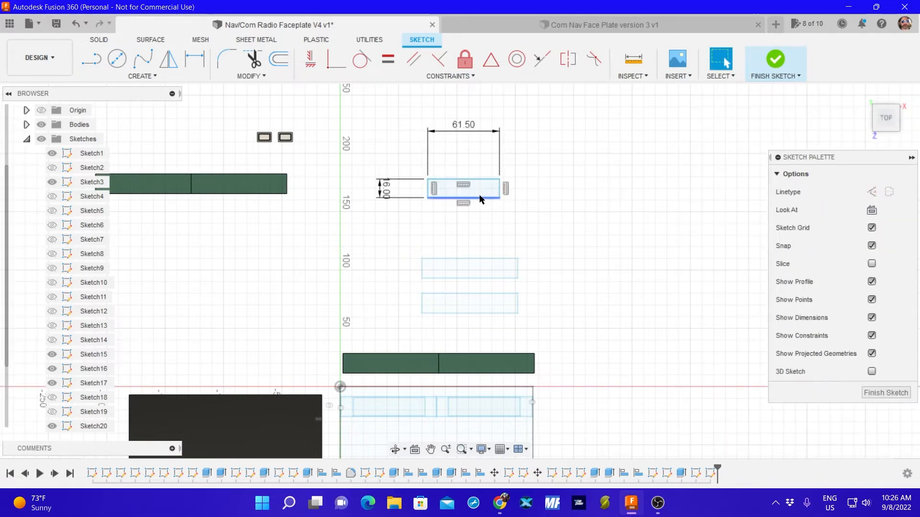
Draw a second 61.5 by 16 mm two-point rectangle directly below the first one and finish the sketch.
click(128, 76)
mouse_move(148, 103)
click(199, 102)
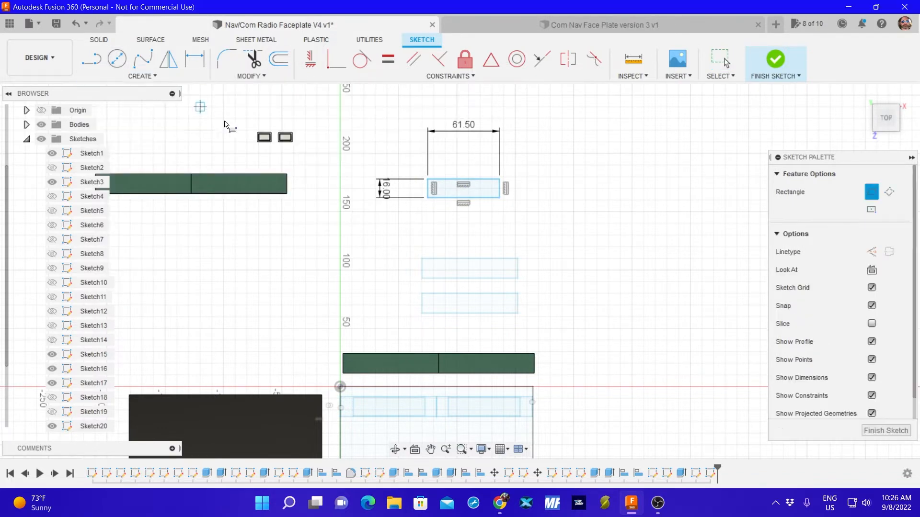
click(428, 218)
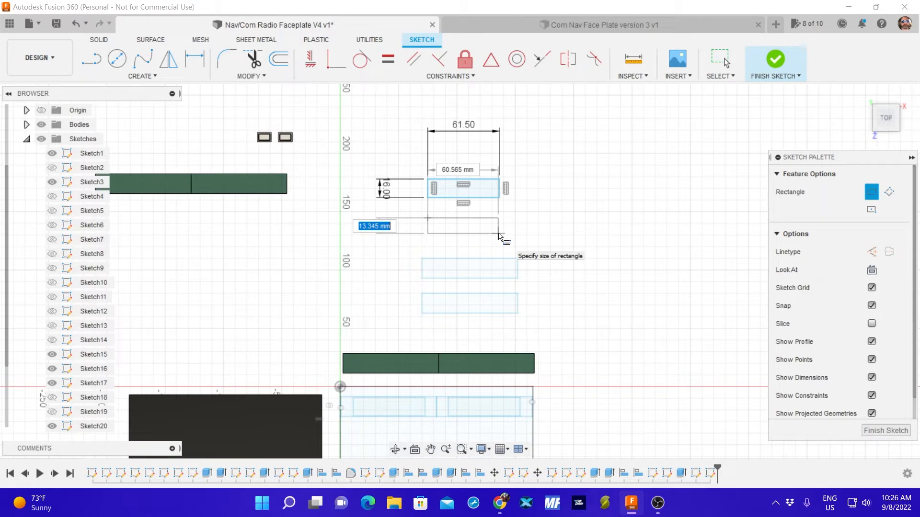
text(16)
key(Tab)
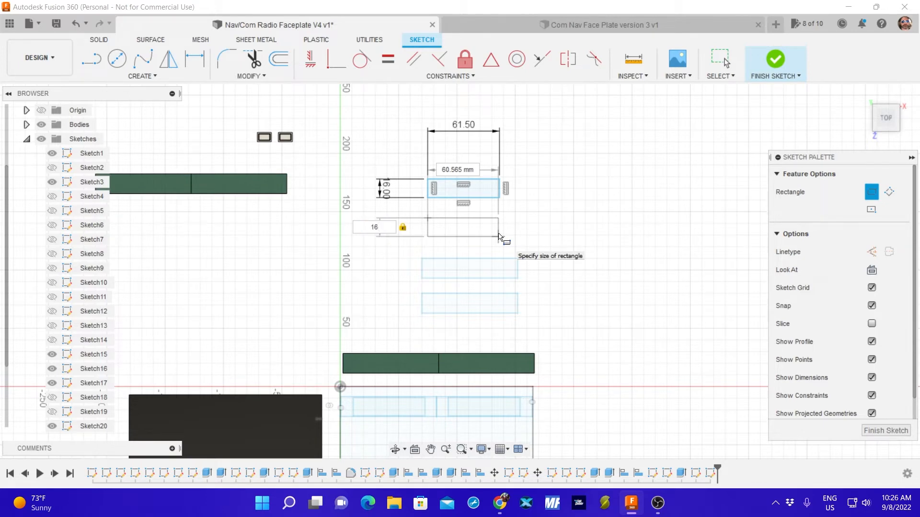
text(61)
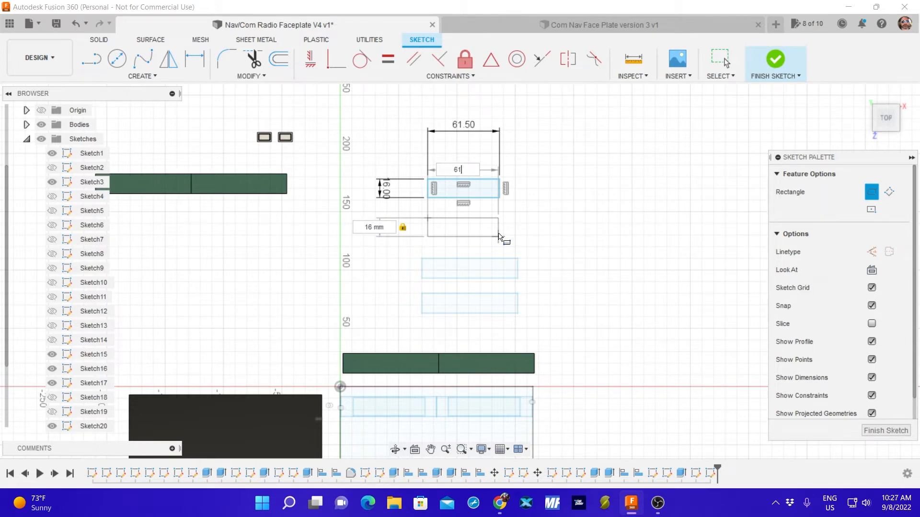
text(.5)
key(Return)
key(Escape)
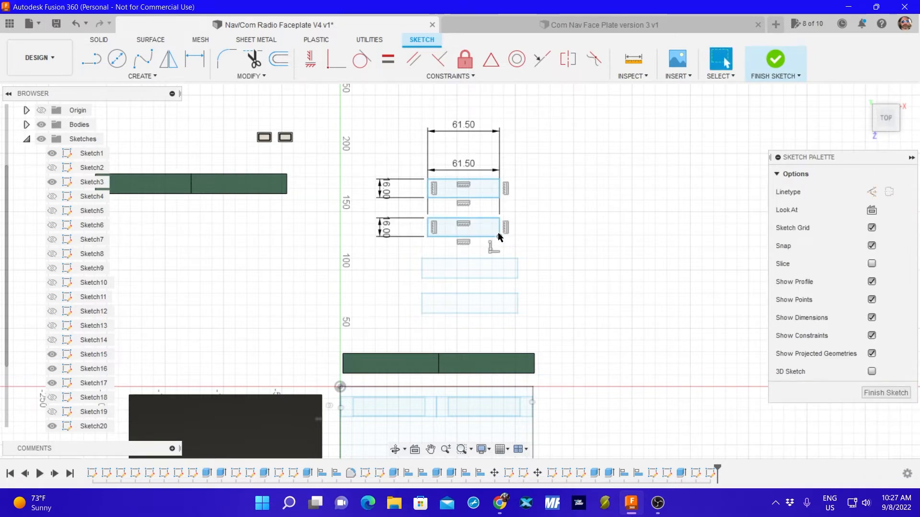
click(886, 393)
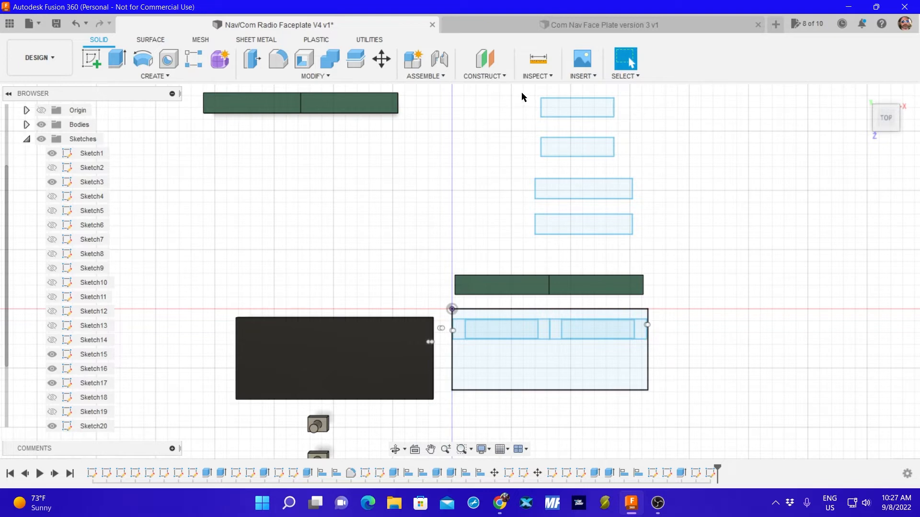
Move the uppermost 61.5 by 16 mm rectangle about 6 mm in X and -68 mm in Y, roughly centering it inside the upper 82 by 17 mm outline.
mouse_move(522, 93)
mouse_down()
mouse_move(540, 109)
mouse_move(638, 128)
mouse_up()
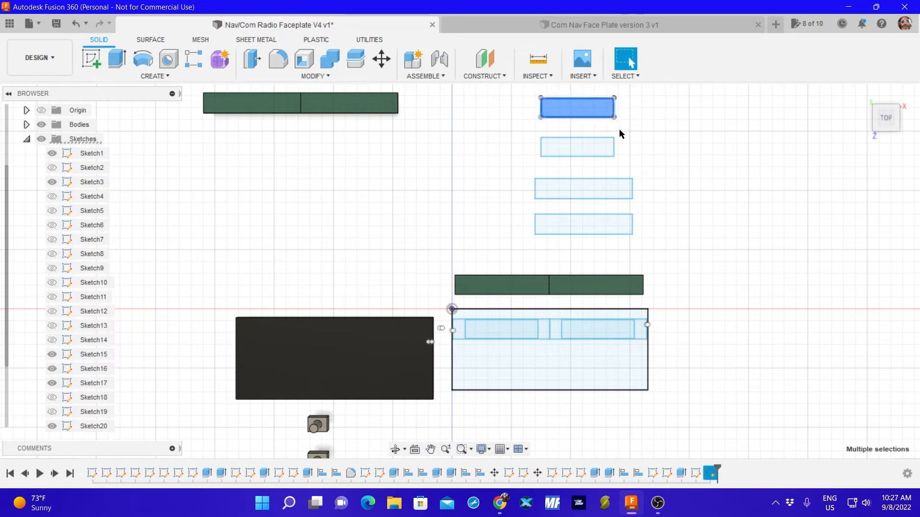
key(m)
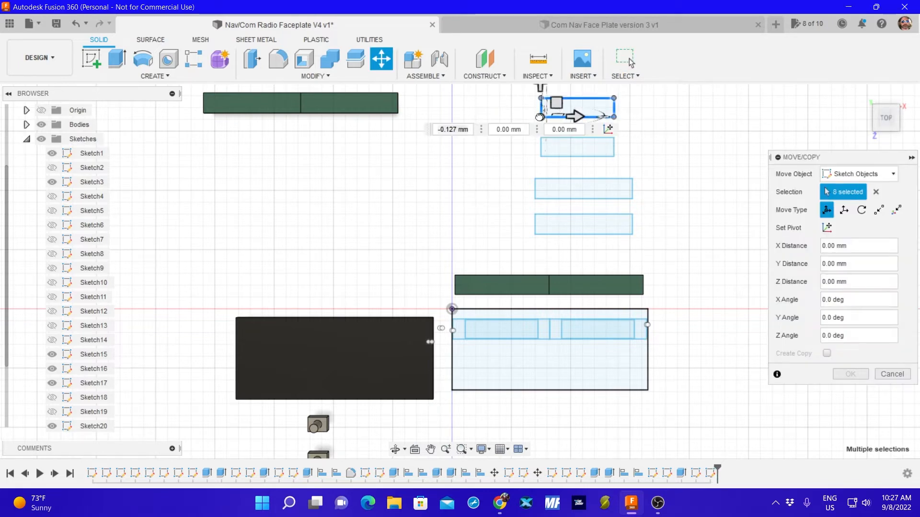
drag(539, 117, 546, 197)
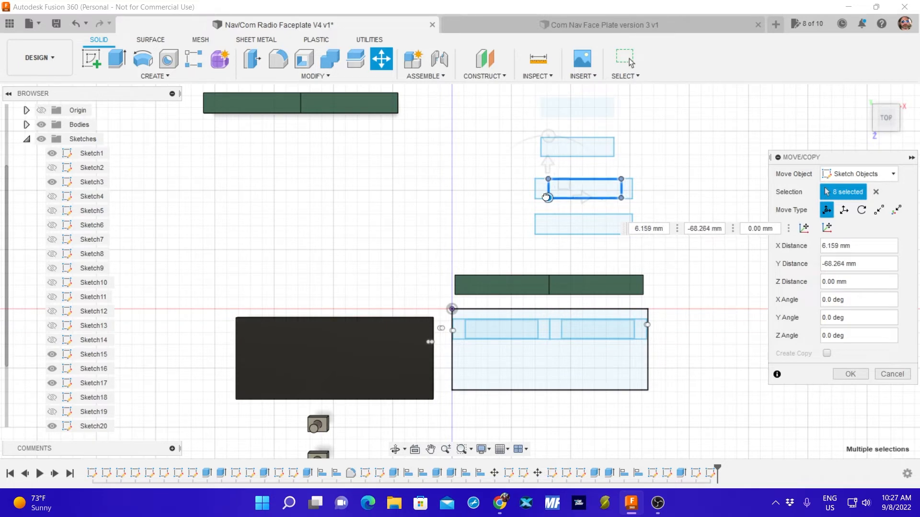
scroll(546, 197, up, 8)
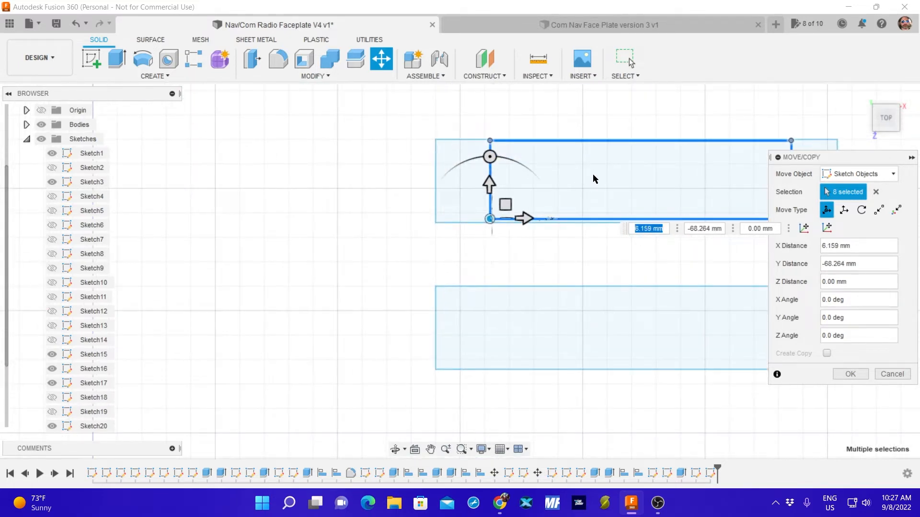
middle_drag(626, 182, 487, 171)
scroll(493, 172, up, 2)
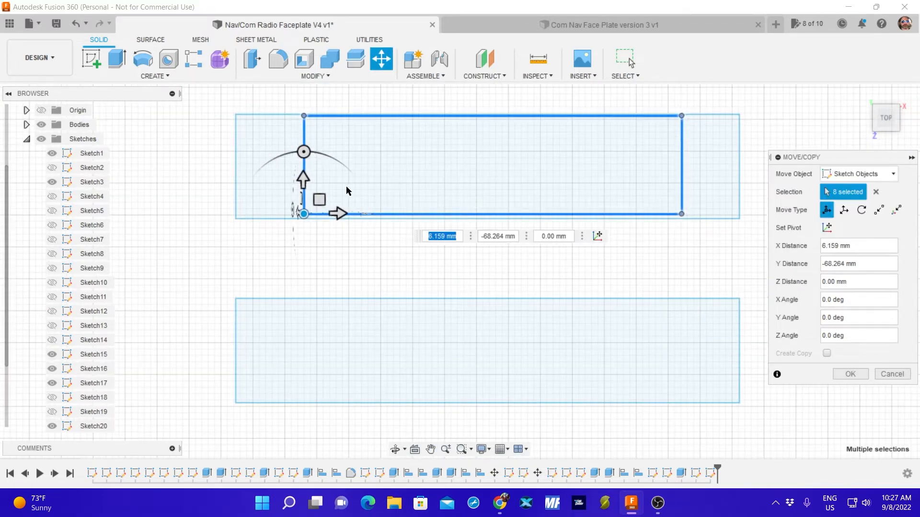
drag(302, 211, 302, 216)
click(851, 374)
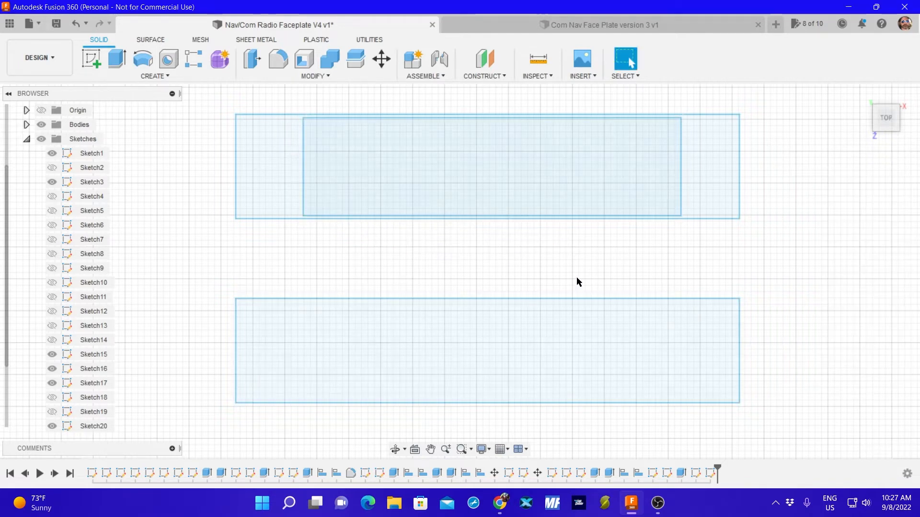
Move the remaining loose 61.5 by 16 mm rectangle about 5.6 mm in X and -65.1 mm in Y into the lower 82 by 17 mm outline.
scroll(416, 249, down, 5)
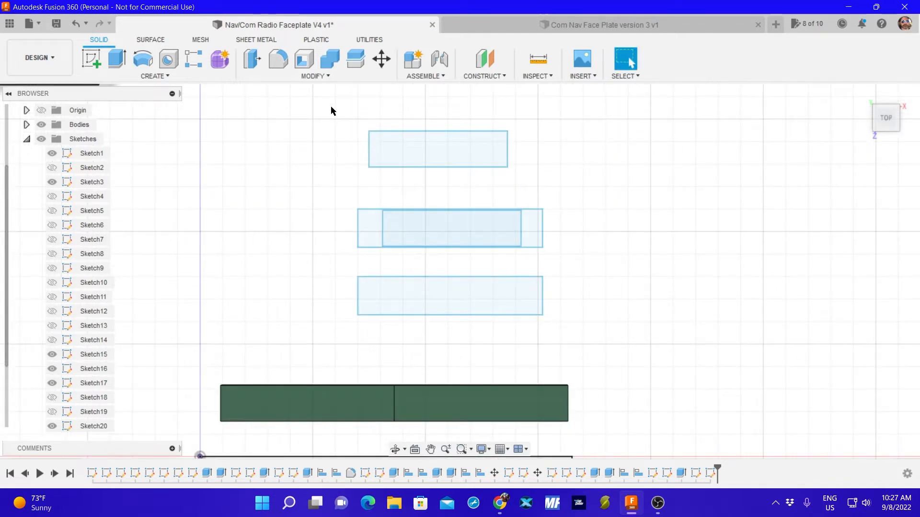
mouse_move(331, 109)
mouse_down()
mouse_move(478, 181)
mouse_move(541, 178)
mouse_up()
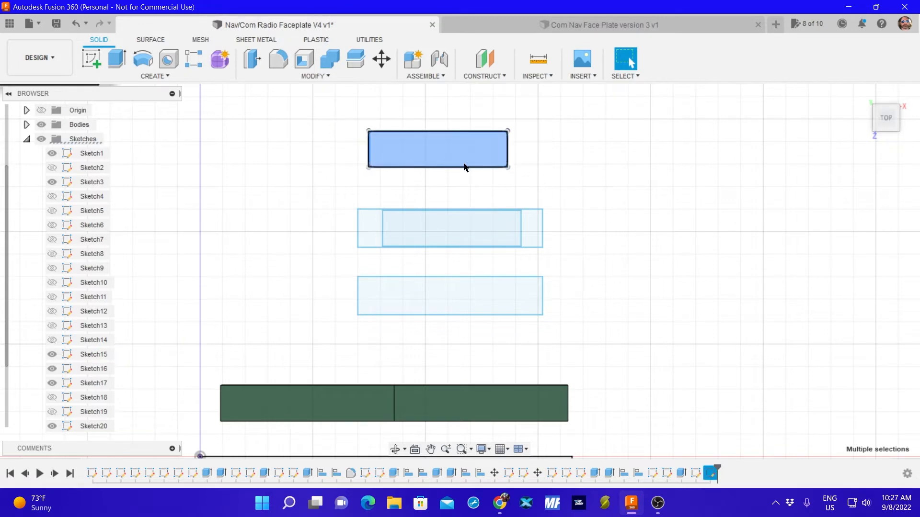
key(m)
drag(369, 132, 381, 277)
scroll(391, 275, up, 2)
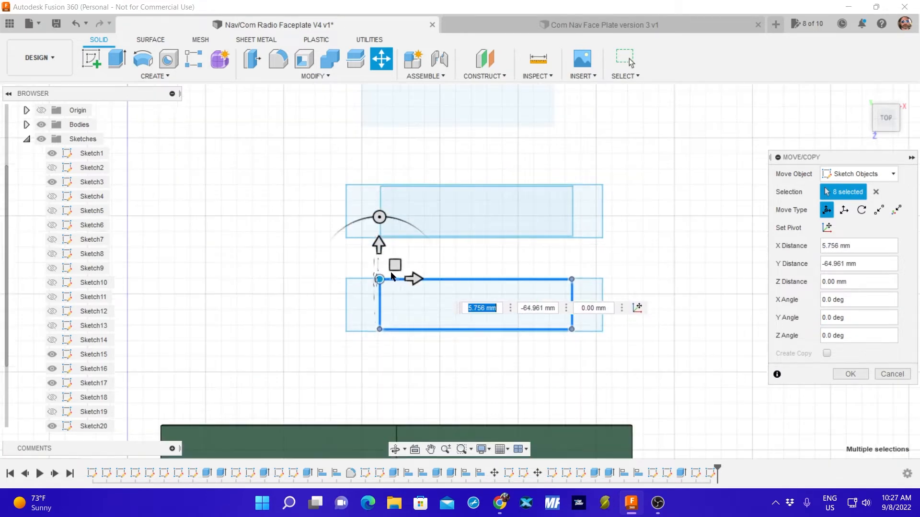
scroll(407, 297, up, 4)
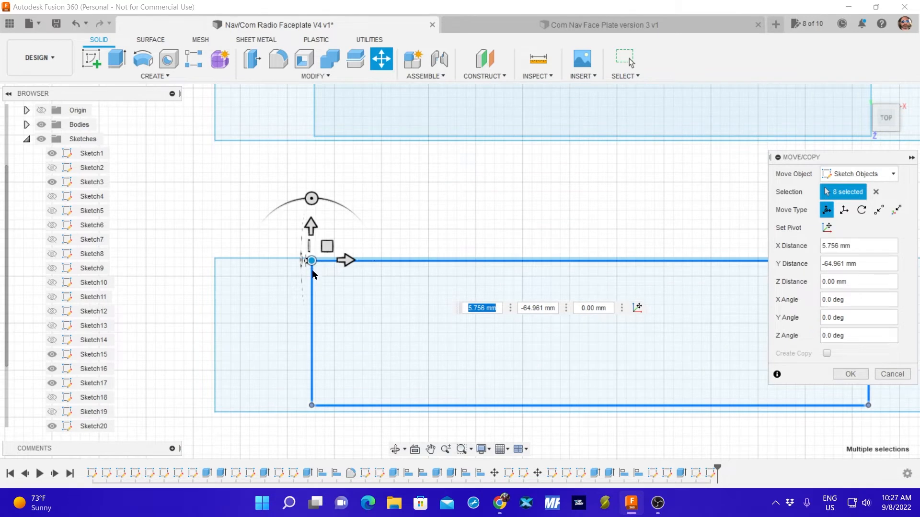
drag(311, 261, 310, 262)
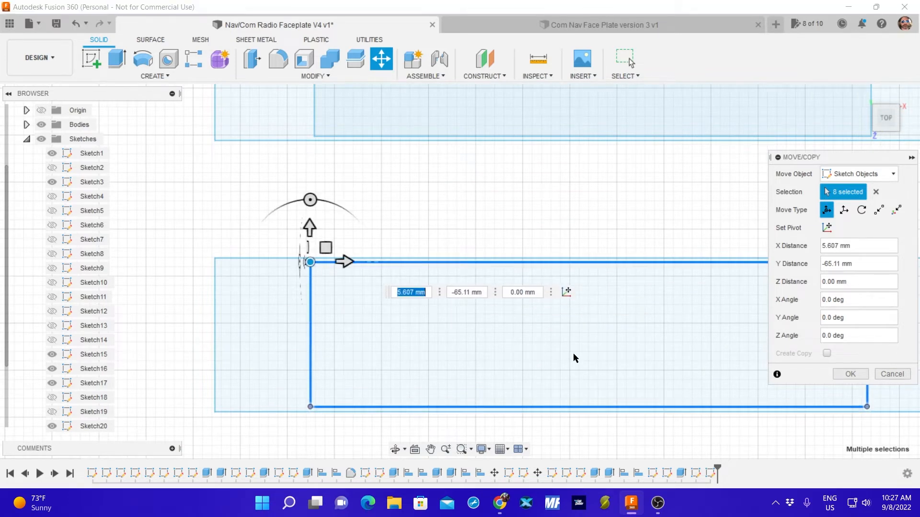
scroll(577, 351, up, 2)
scroll(578, 348, down, 3)
middle_drag(653, 350, 524, 337)
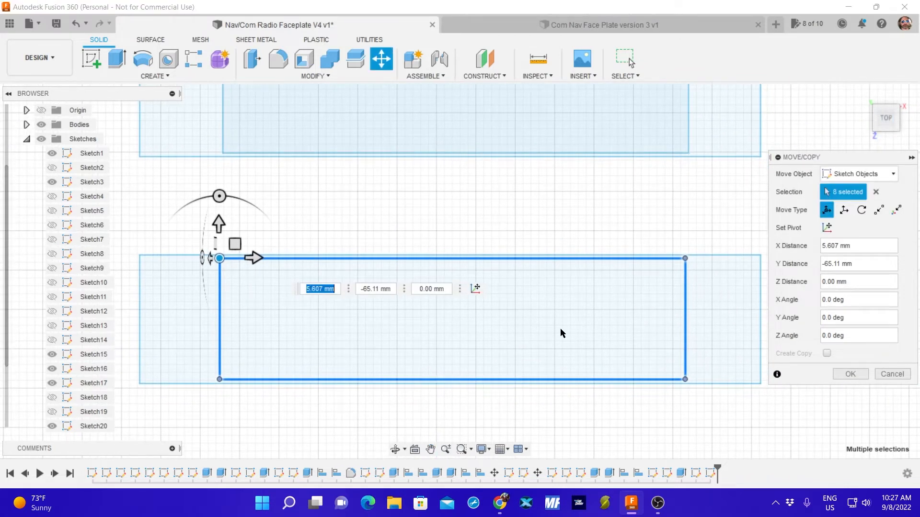
scroll(224, 276, up, 3)
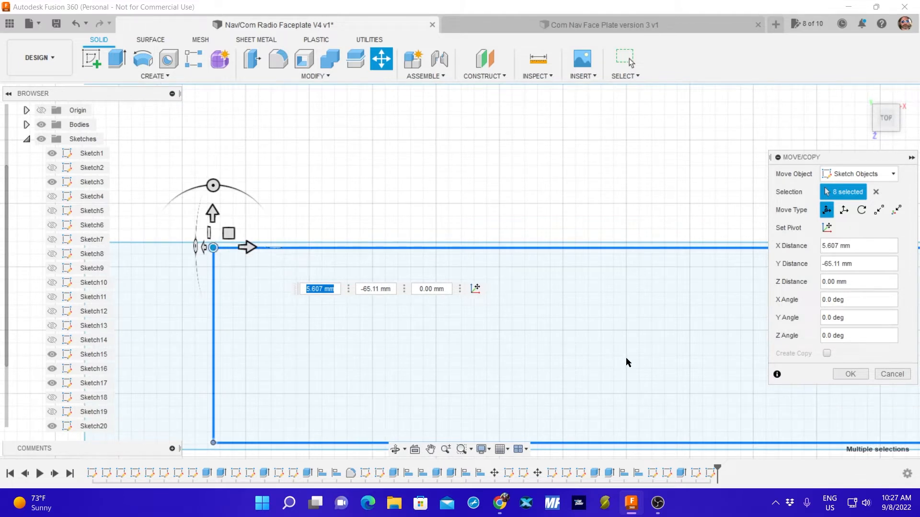
scroll(630, 364, down, 3)
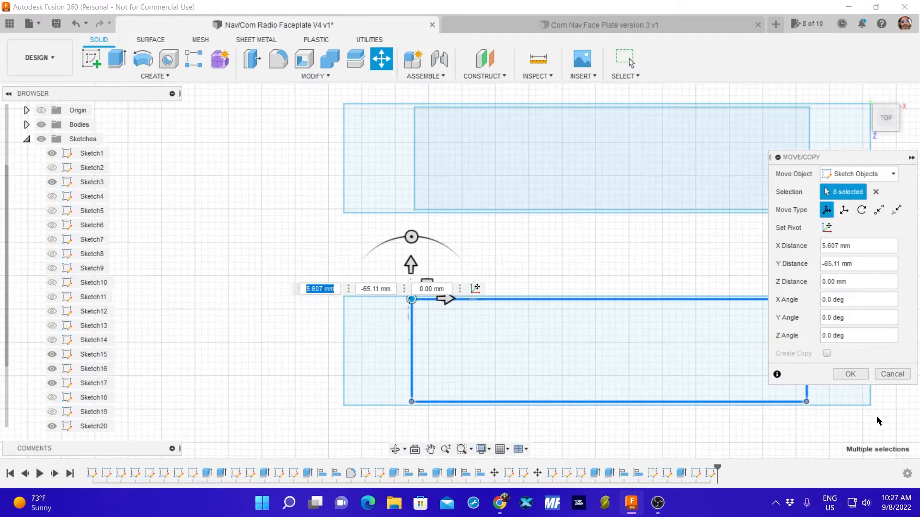
click(850, 374)
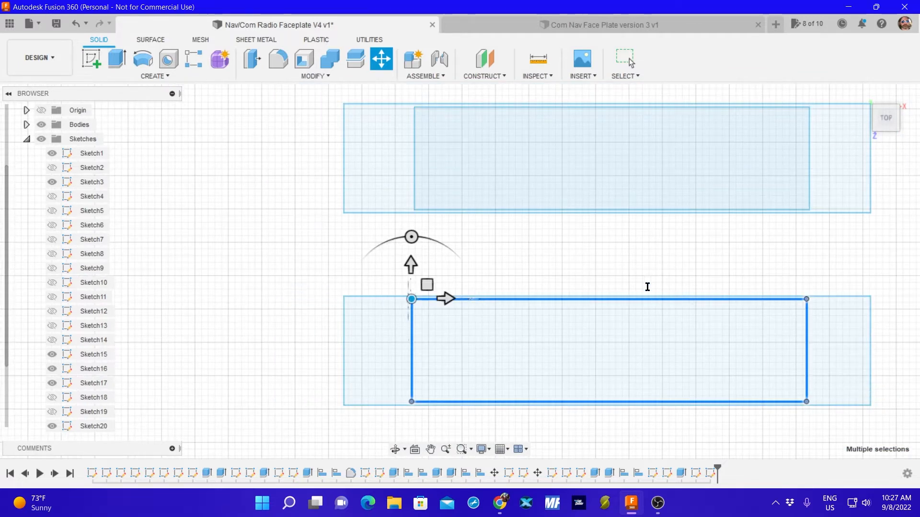
click(507, 265)
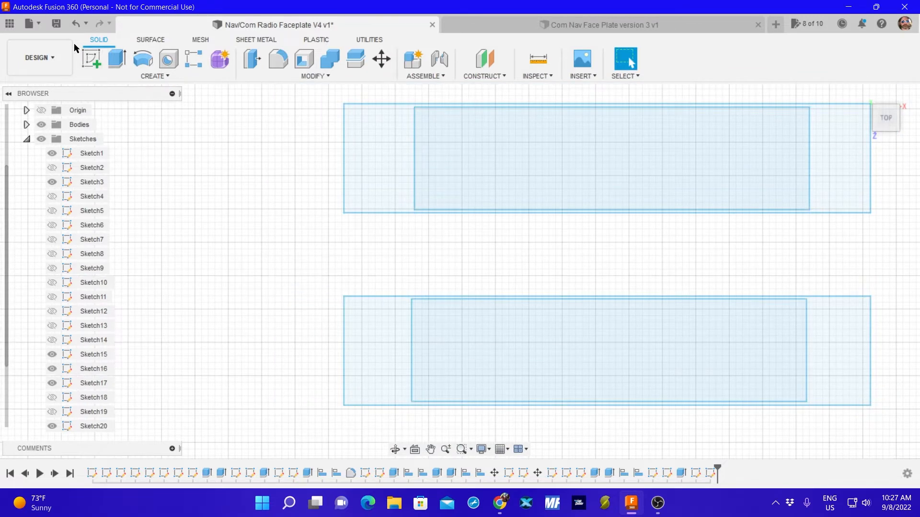
Save the Nav/Com Radio Faceplate V4 design.
click(56, 24)
click(455, 268)
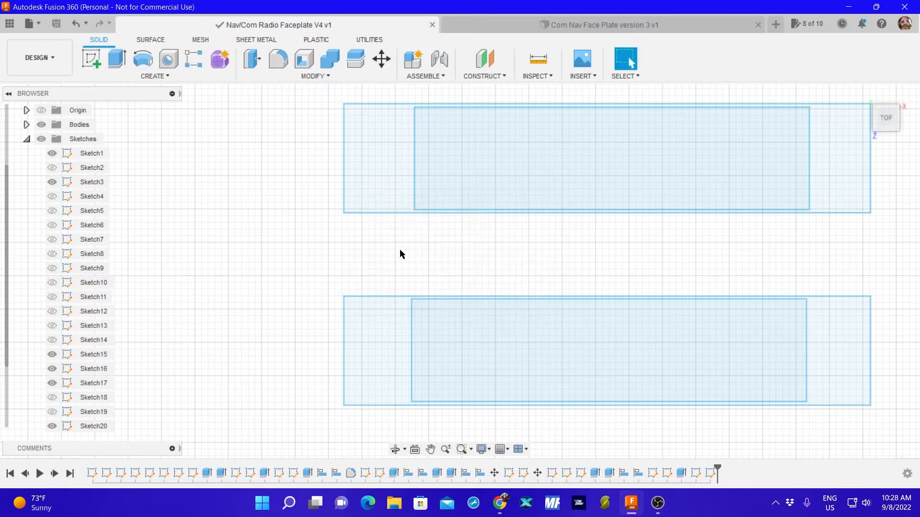
scroll(321, 239, up, 2)
scroll(320, 238, down, 3)
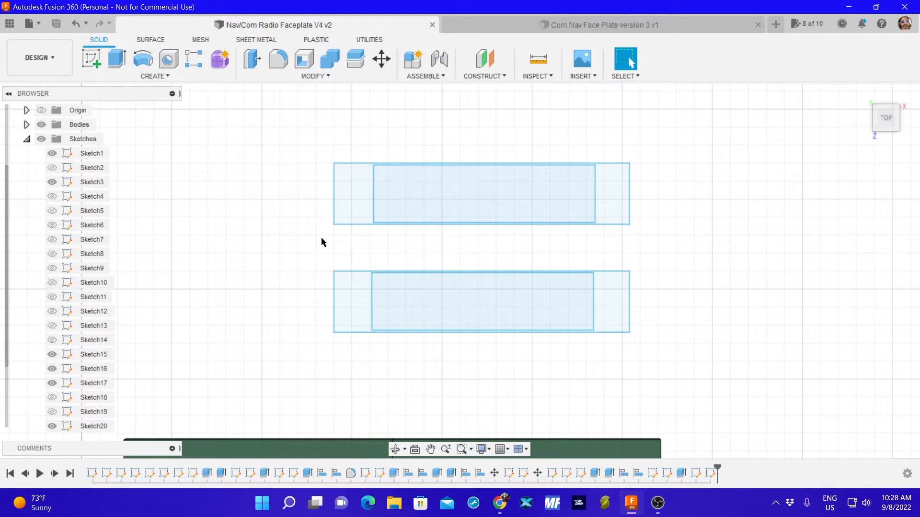
scroll(463, 263, up, 1)
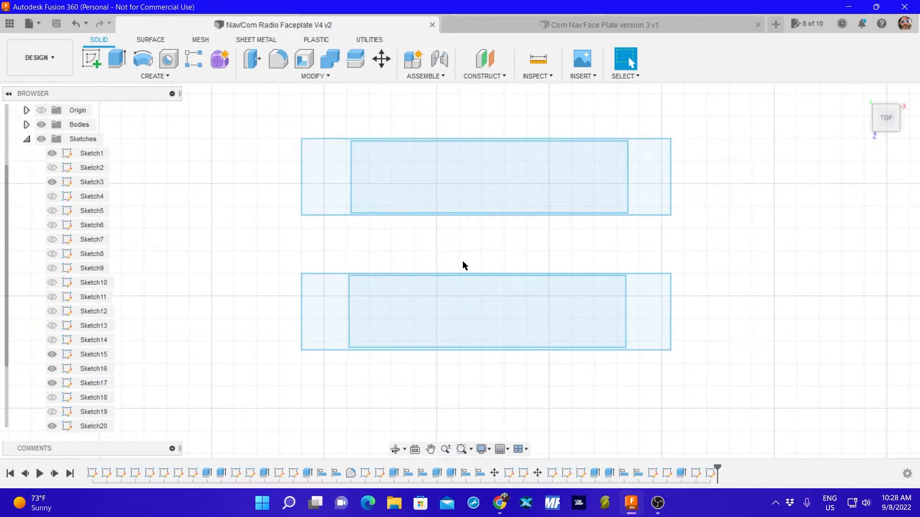
Move the lower 82 by 17 mm outline with its cutout about -69.2 mm in X and -115 mm in Y, beneath the faceplate's upper-left display.
scroll(463, 265, down, 1)
mouse_move(329, 255)
mouse_down()
mouse_move(372, 340)
mouse_move(640, 366)
mouse_up()
key(m)
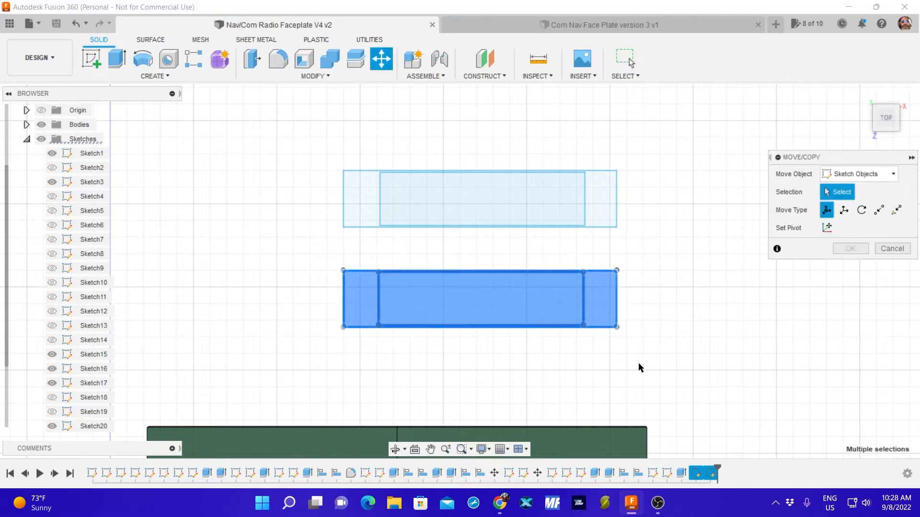
scroll(449, 367, up, 1)
scroll(449, 365, down, 2)
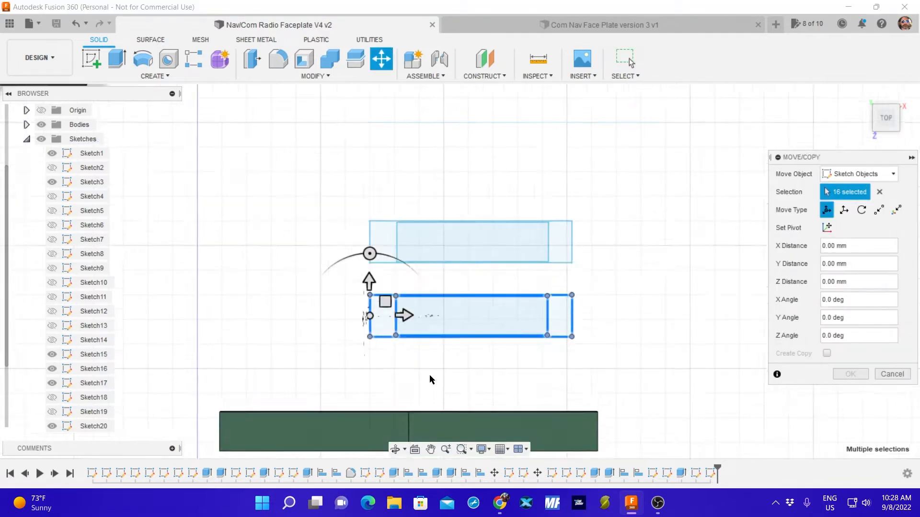
mouse_move(433, 373)
middle_down()
mouse_move(549, 224)
mouse_move(548, 197)
middle_up()
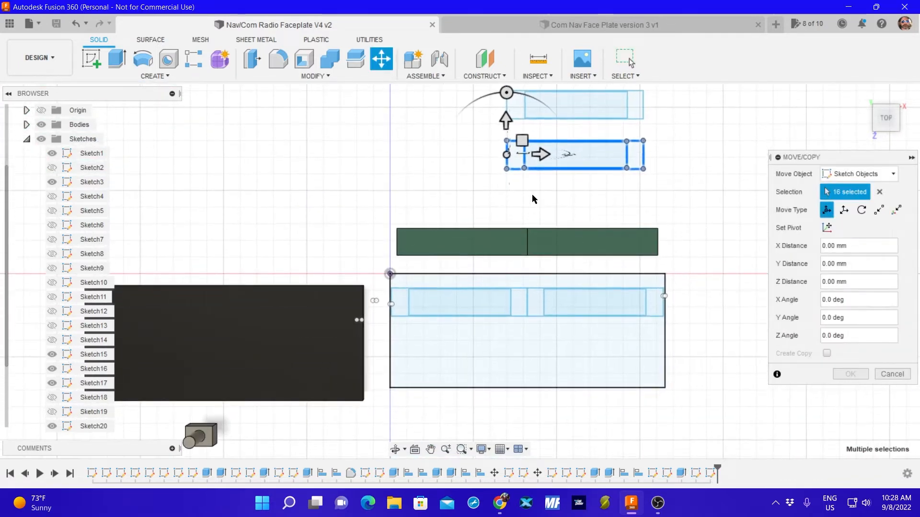
mouse_move(507, 155)
mouse_down()
mouse_move(438, 318)
mouse_move(395, 342)
mouse_up()
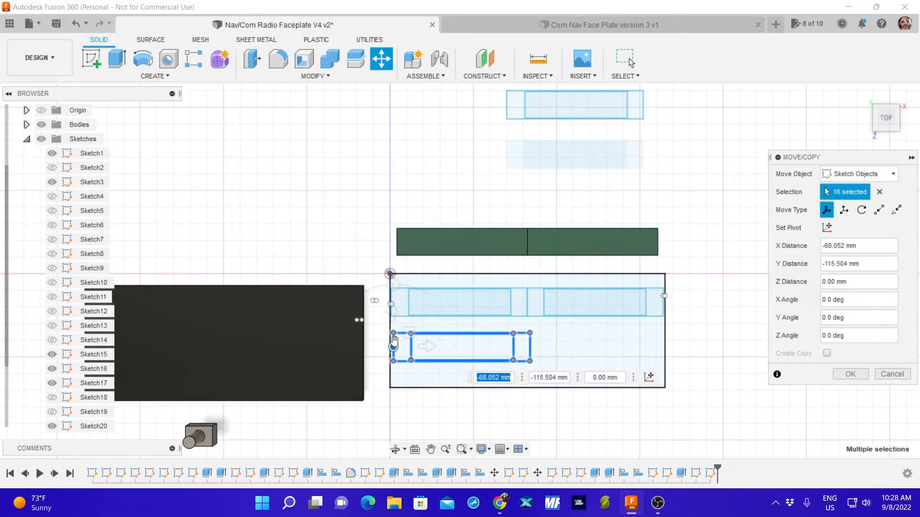
scroll(403, 329, up, 3)
scroll(418, 315, up, 3)
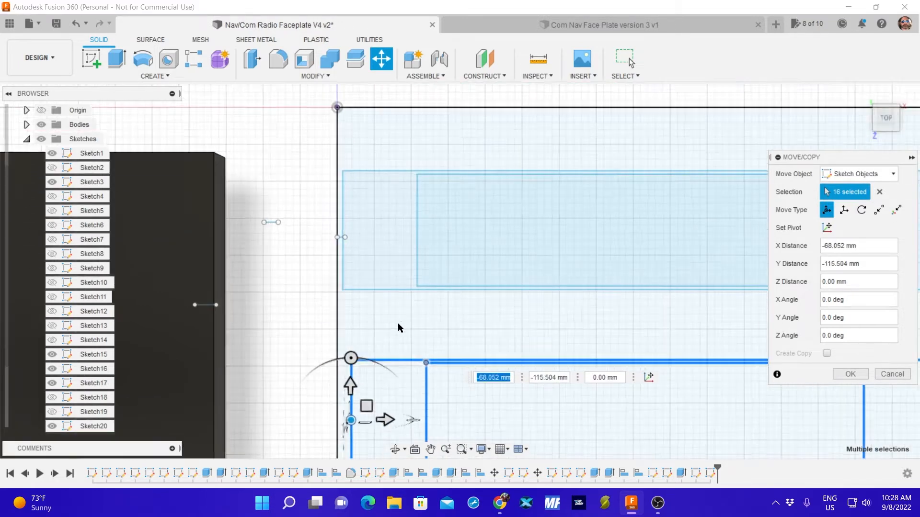
drag(344, 431, 337, 428)
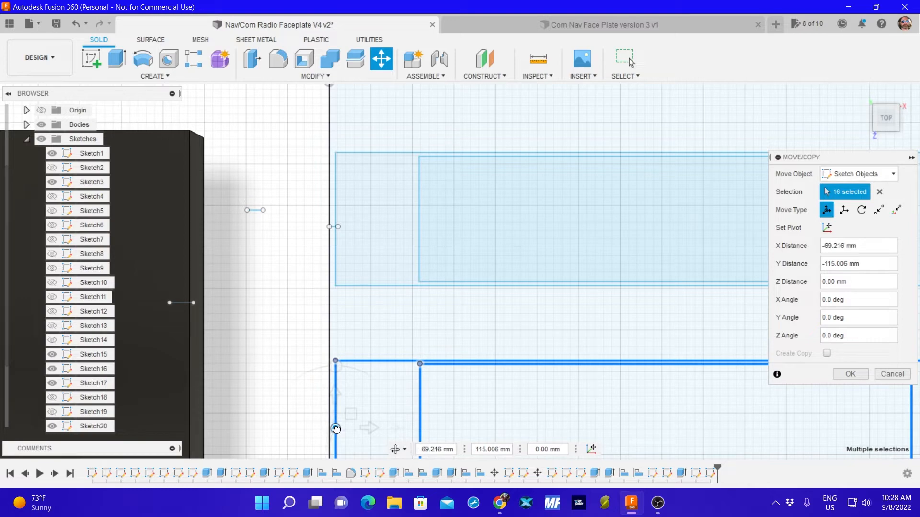
scroll(498, 316, down, 5)
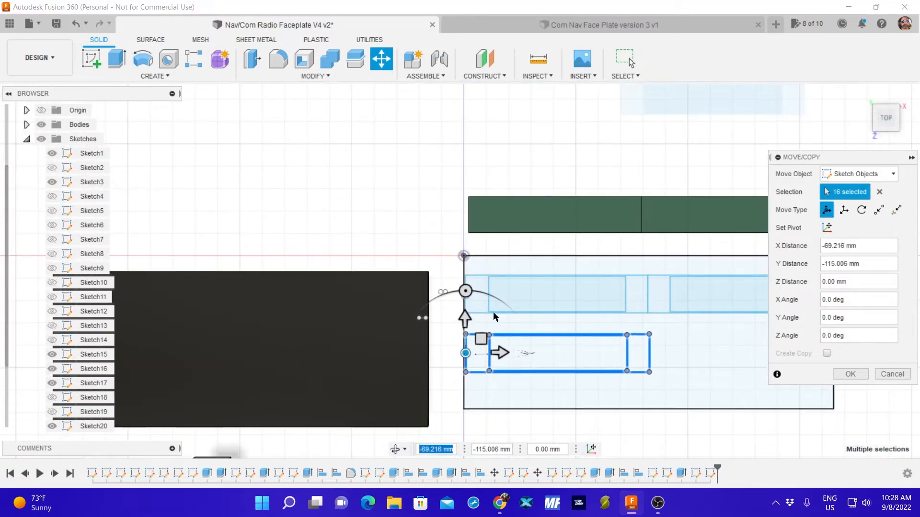
Shift the placed outline and cutout -10 mm in Y, bring them back up about 8.3 mm, and finish the move.
drag(465, 322, 464, 340)
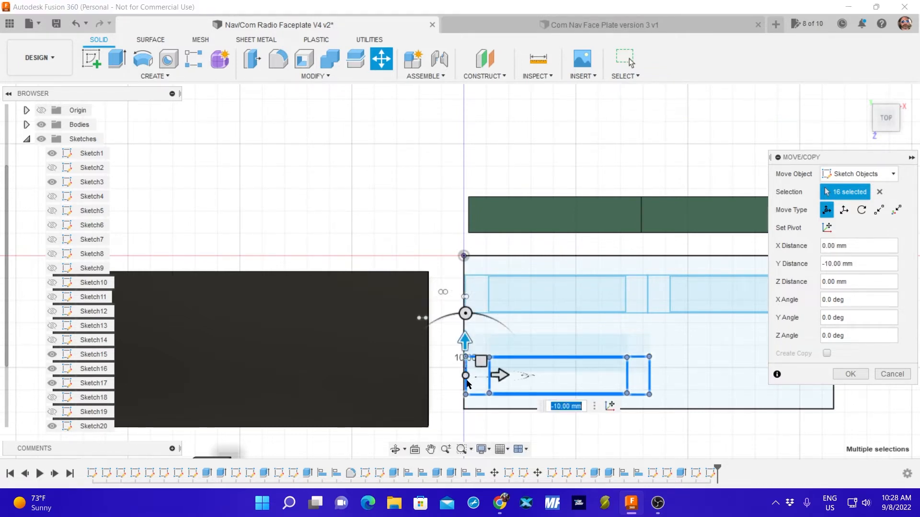
drag(465, 376, 465, 361)
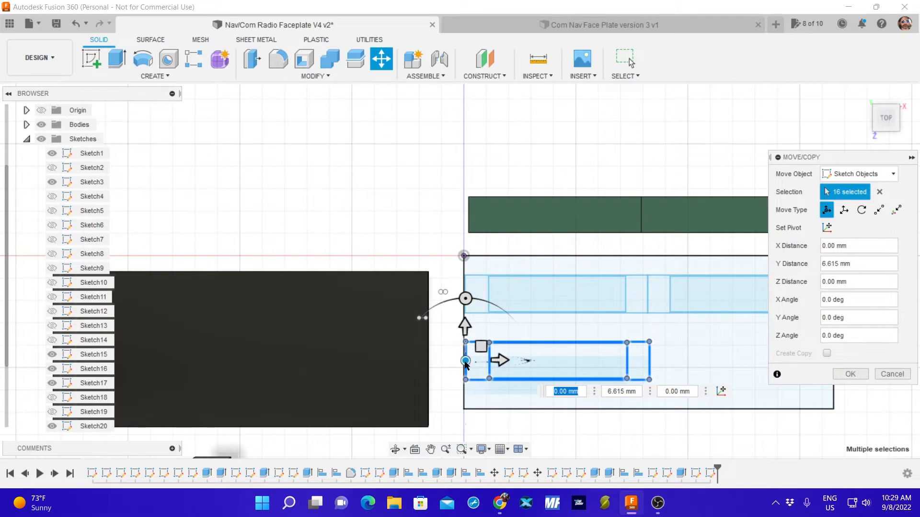
drag(465, 361, 465, 357)
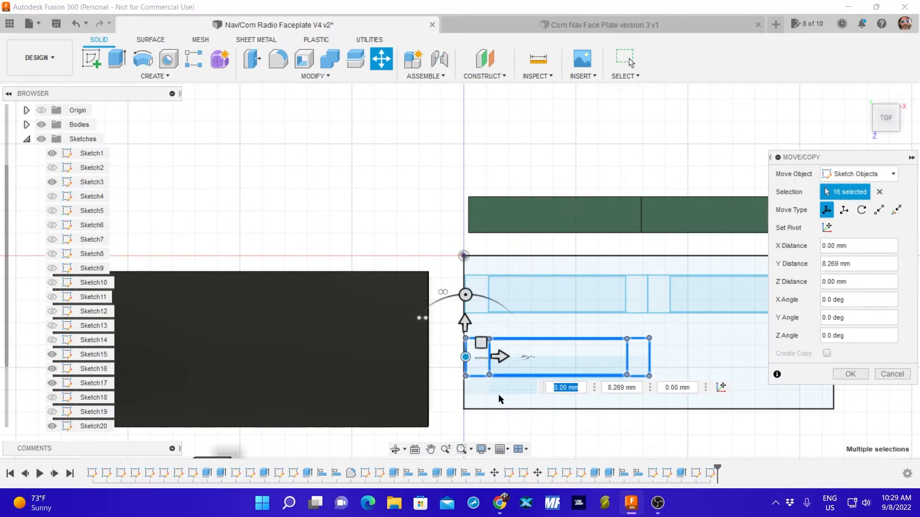
click(850, 374)
Move the remaining loose outline and cutout about 12.8 mm in X and -146.7 mm in Y, flush against the lower-left display's right edge.
scroll(714, 403, up, 2)
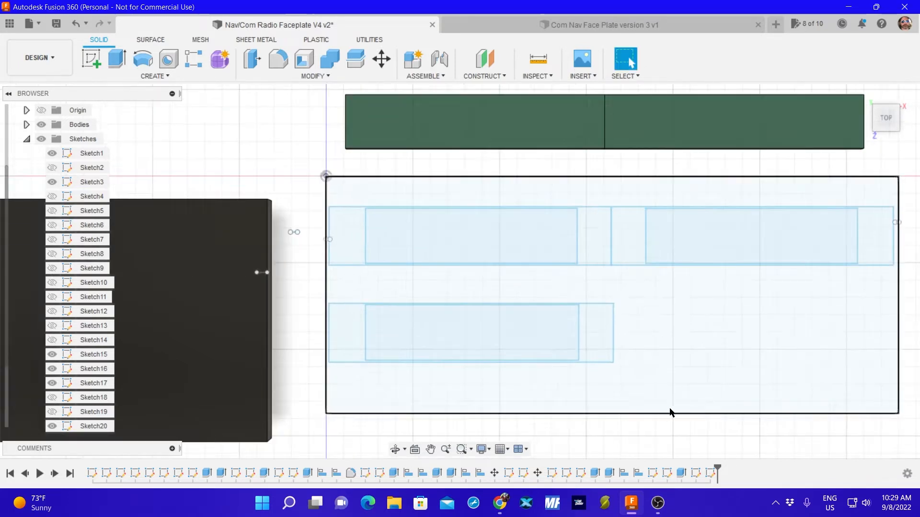
scroll(658, 396, down, 4)
drag(586, 128, 767, 180)
key(m)
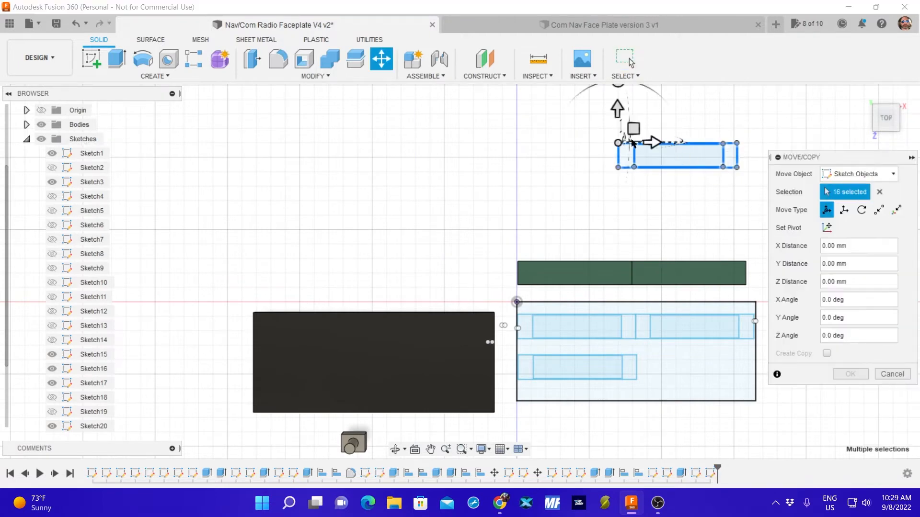
drag(617, 142, 638, 355)
scroll(638, 353, up, 6)
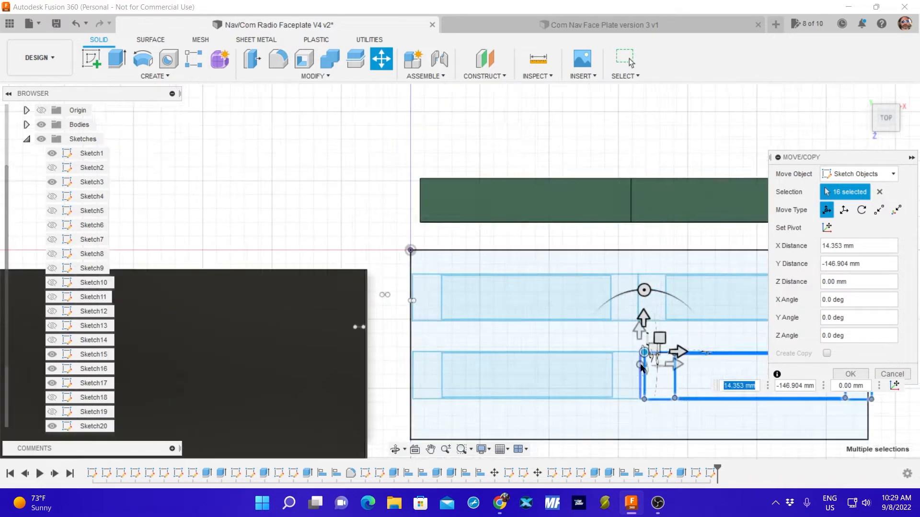
scroll(628, 353, up, 3)
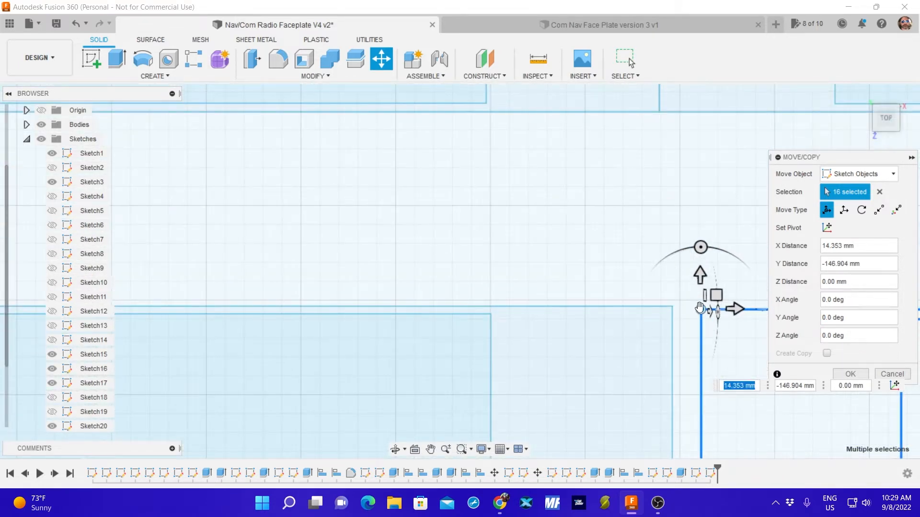
drag(699, 307, 672, 306)
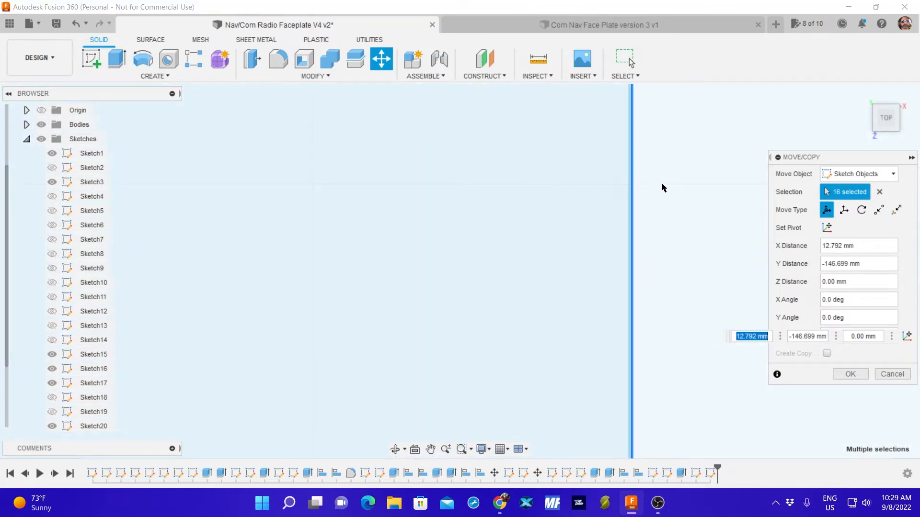
middle_drag(661, 183, 659, 394)
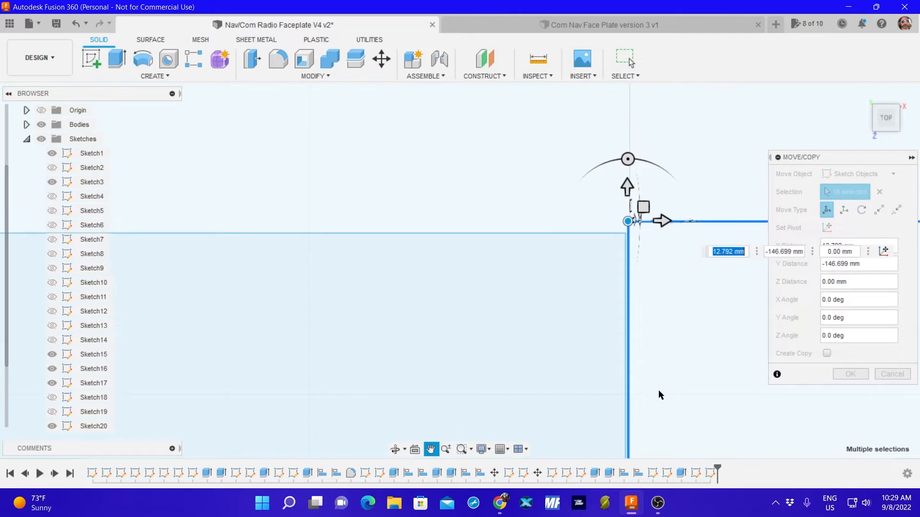
mouse_move(627, 221)
mouse_down()
mouse_move(617, 246)
mouse_move(626, 223)
mouse_up()
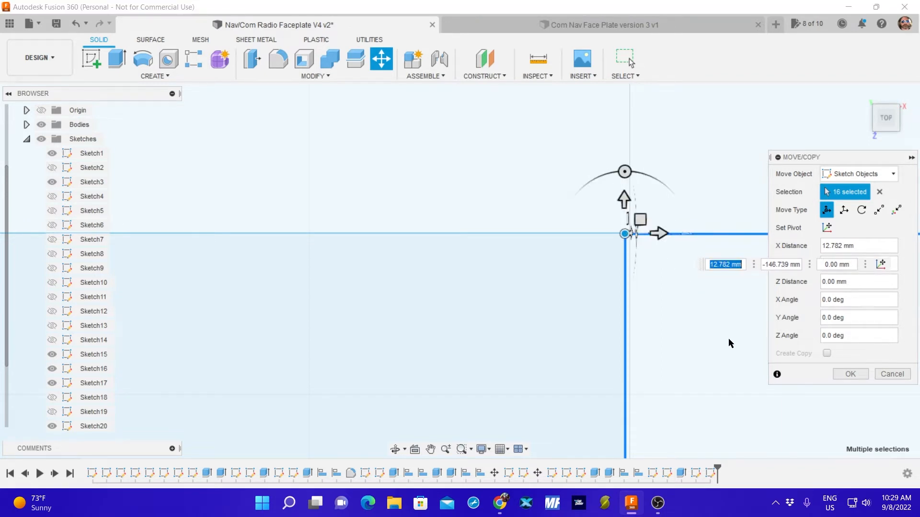
click(850, 374)
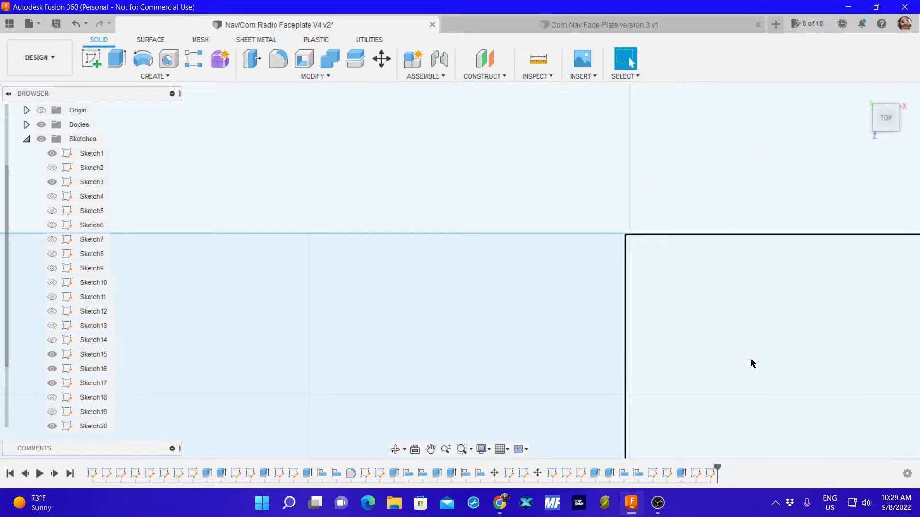
scroll(715, 355, down, 5)
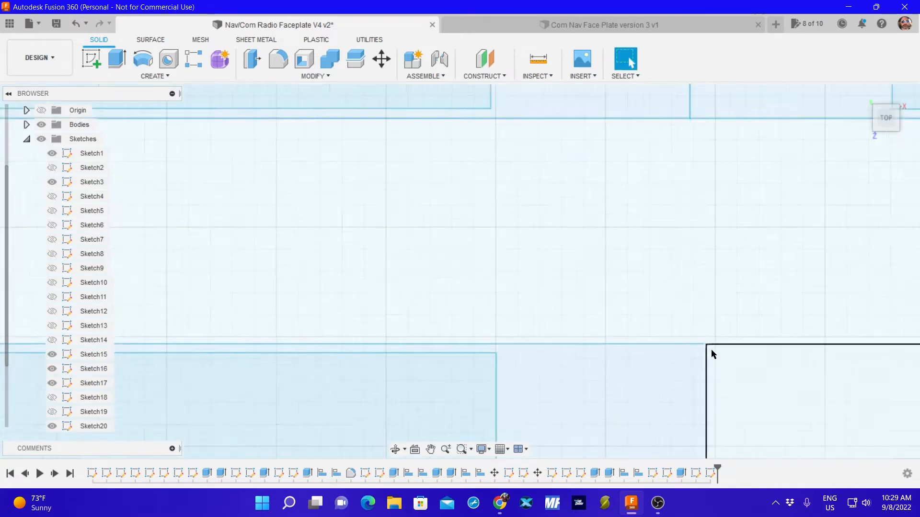
scroll(707, 349, down, 6)
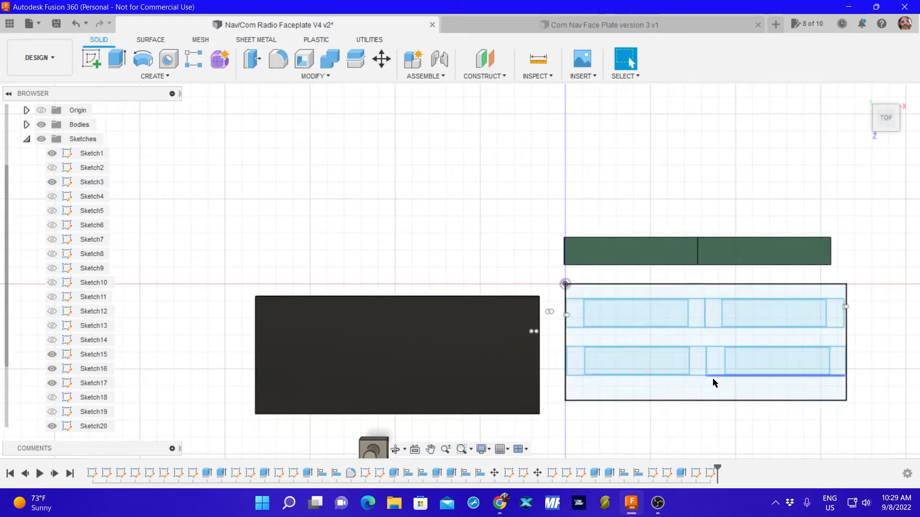
Hide Sketch1, which contains the faceplate outline, to isolate the display outlines.
middle_drag(713, 381, 522, 298)
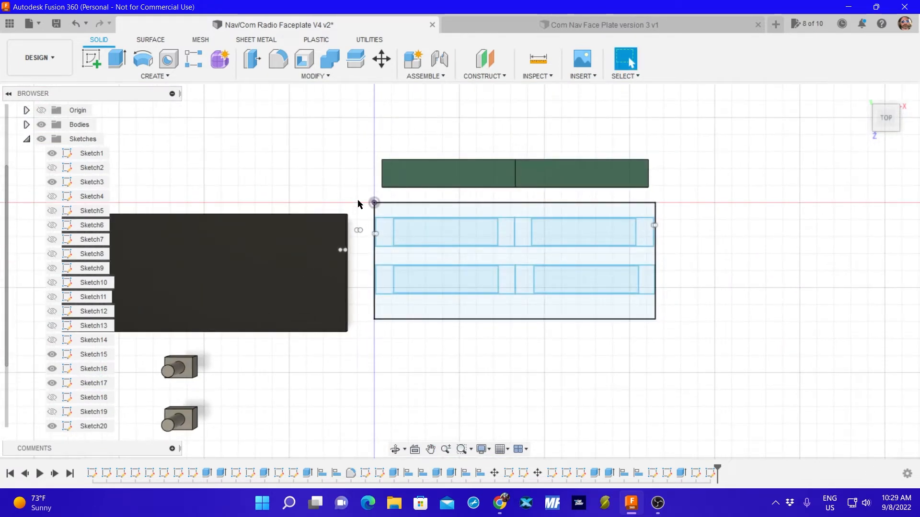
mouse_move(381, 212)
mouse_down()
mouse_move(455, 251)
mouse_move(601, 251)
mouse_up()
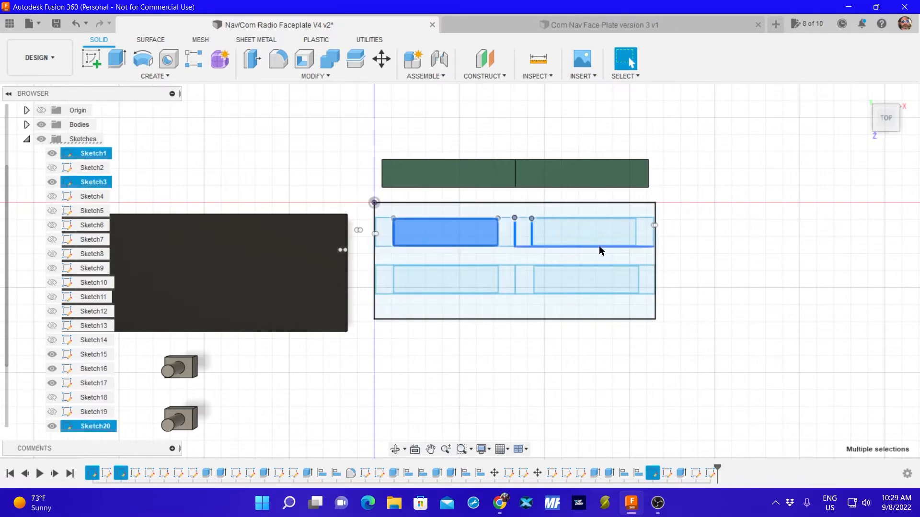
click(356, 206)
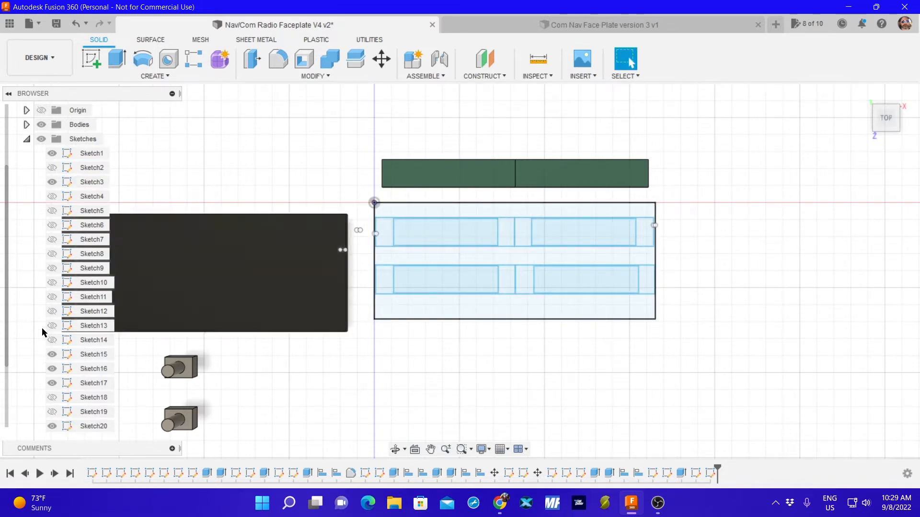
click(412, 211)
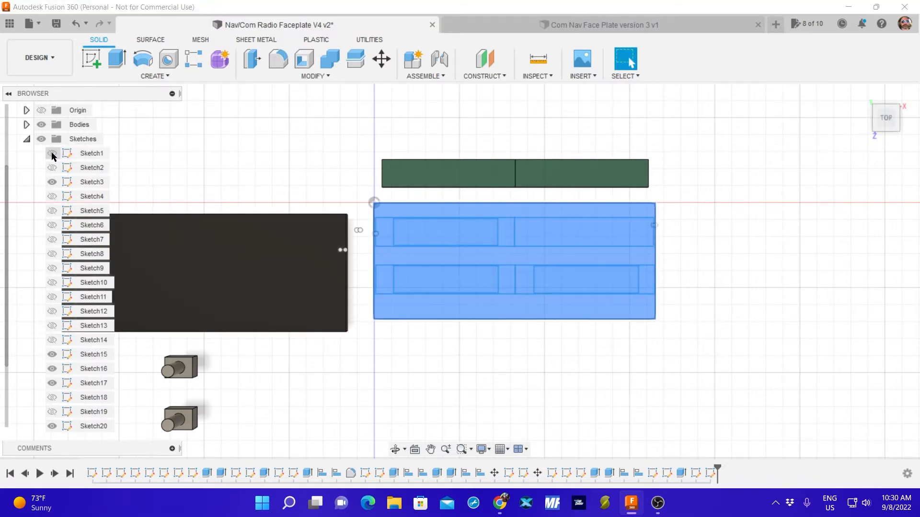
click(245, 179)
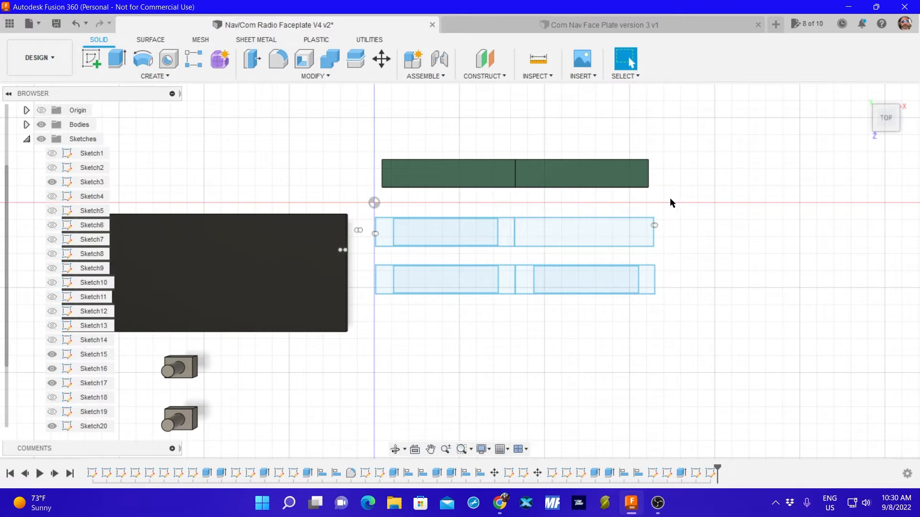
Try to shift the upper row of display outlines about -0.28 mm in X.
mouse_move(669, 200)
mouse_down()
mouse_move(622, 244)
mouse_move(363, 253)
mouse_up()
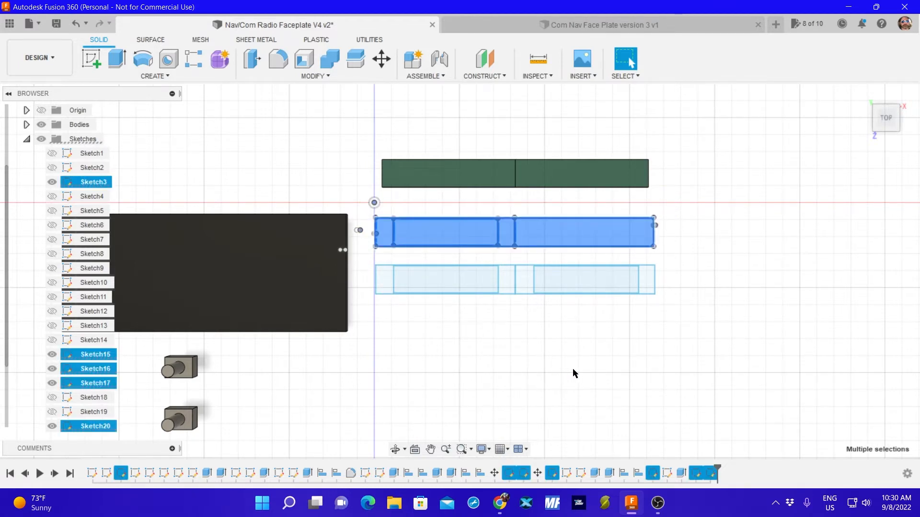
key(m)
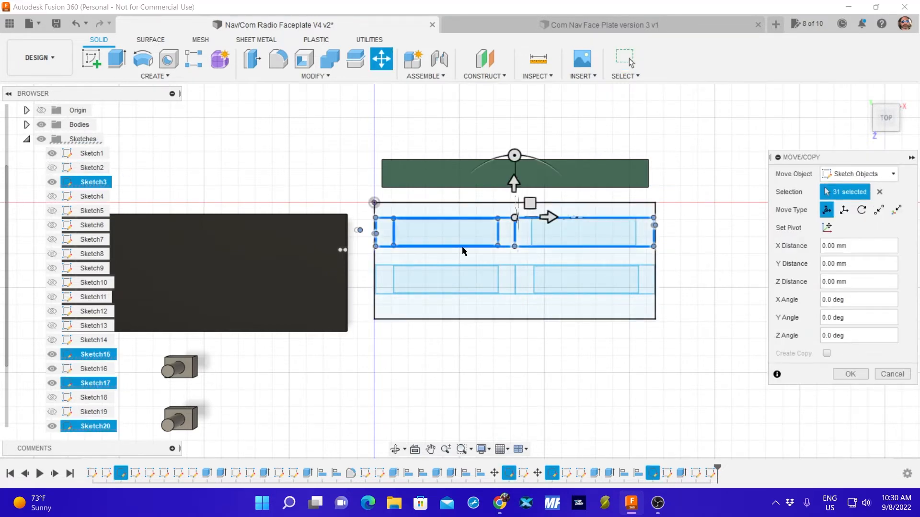
scroll(516, 247, up, 3)
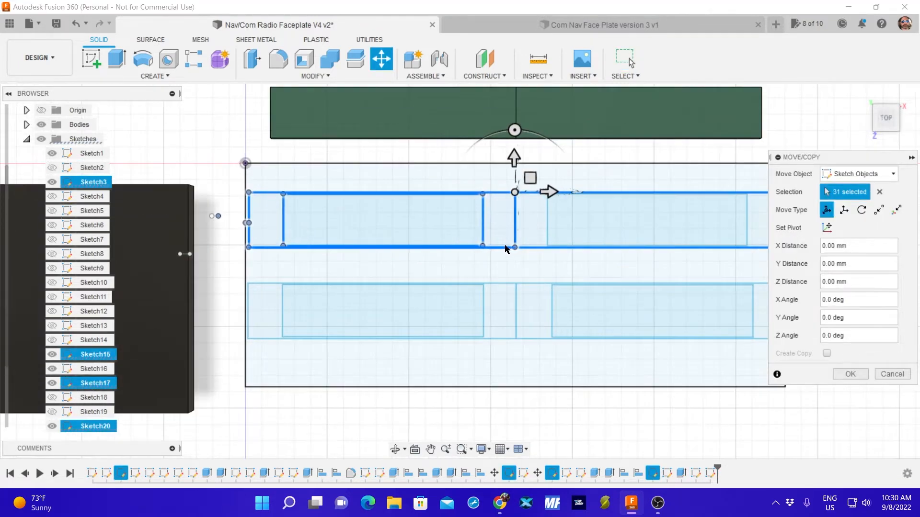
mouse_move(520, 171)
mouse_down()
mouse_move(519, 158)
mouse_move(518, 172)
mouse_up()
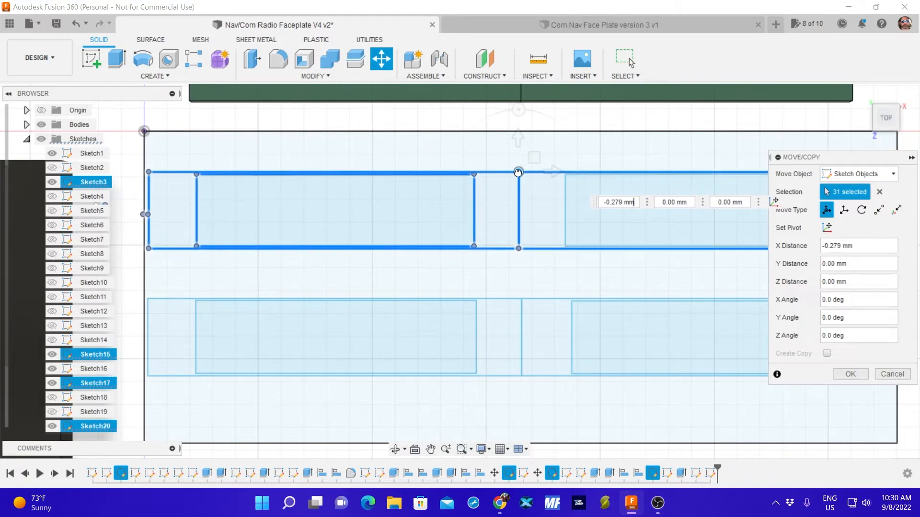
click(892, 374)
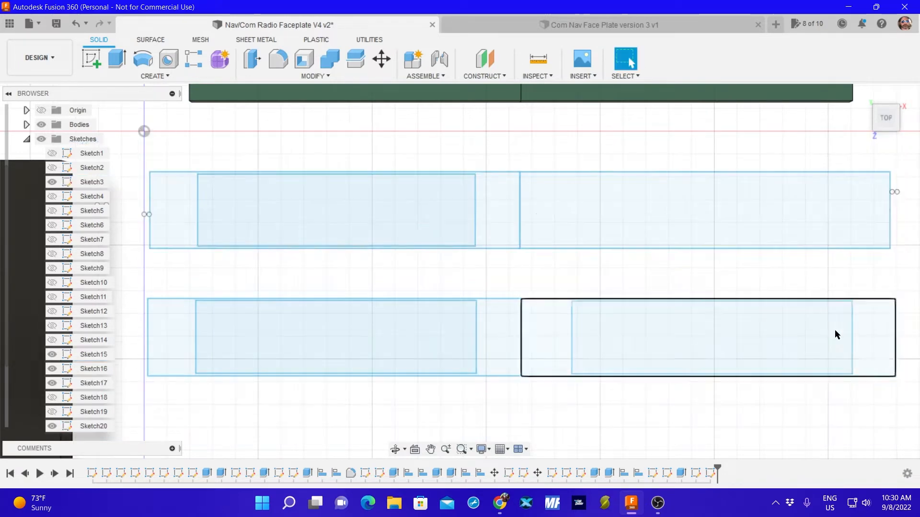
Toggle Sketch1's visibility to check which display shapes belong to it, leave it shown, and select the upper-right cutout's top edge.
click(51, 153)
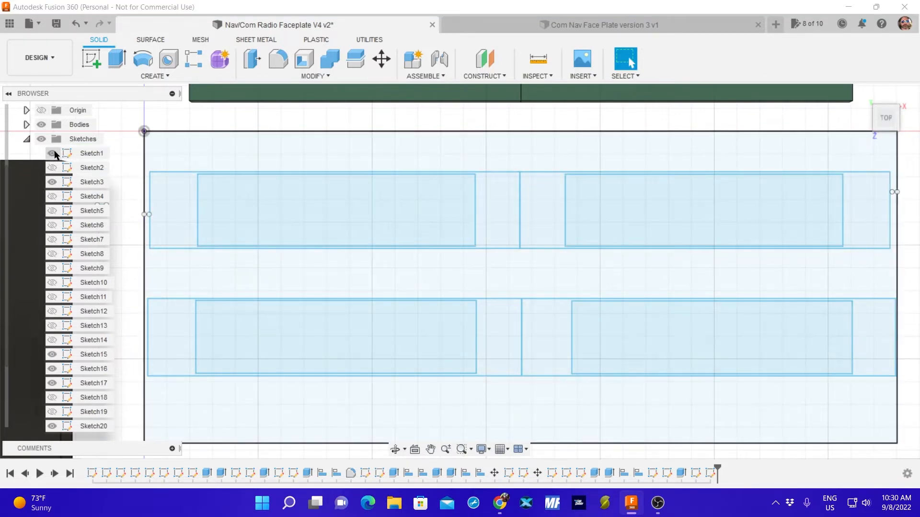
click(52, 155)
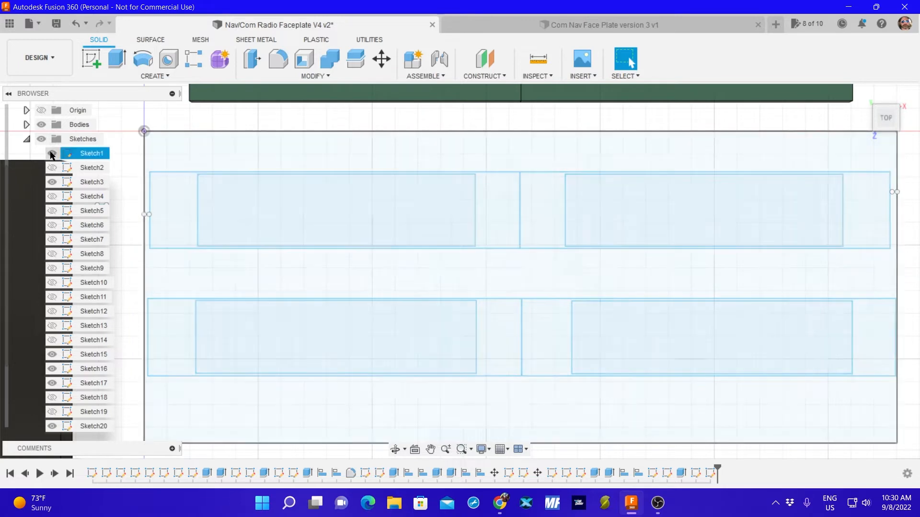
click(52, 154)
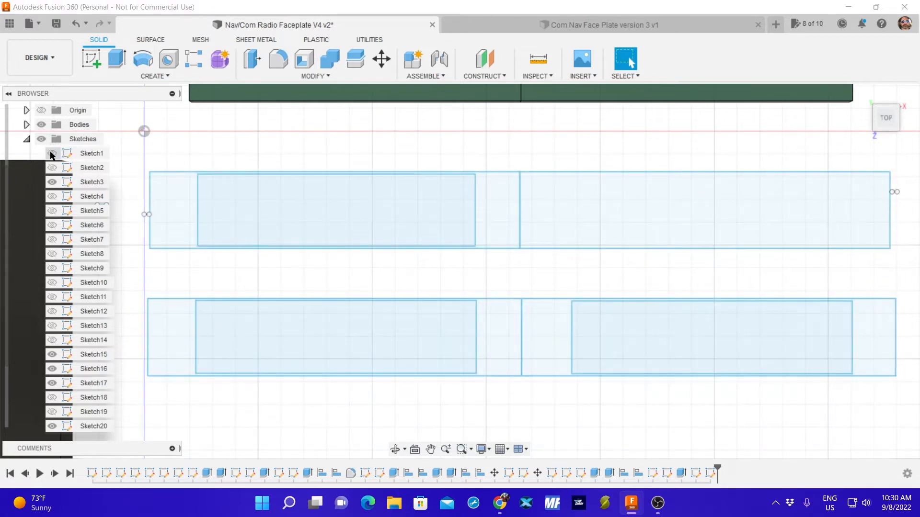
click(52, 154)
click(52, 155)
click(52, 154)
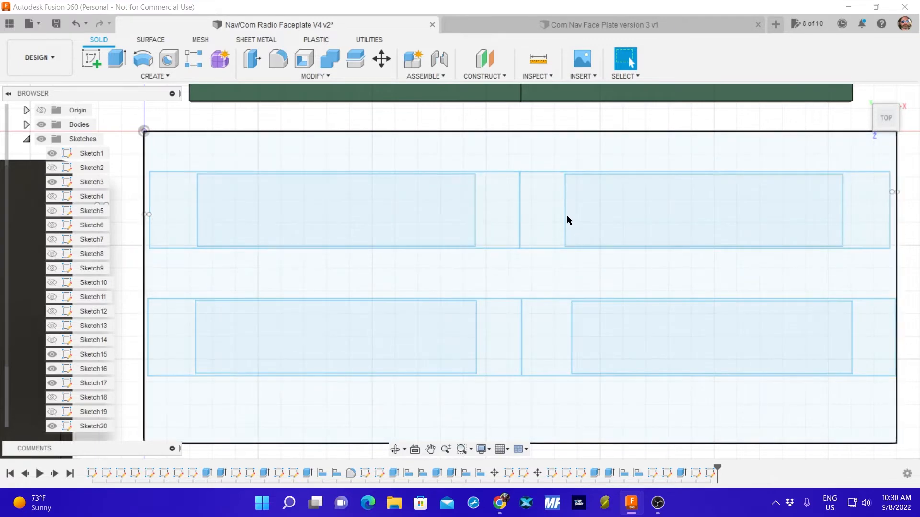
click(568, 216)
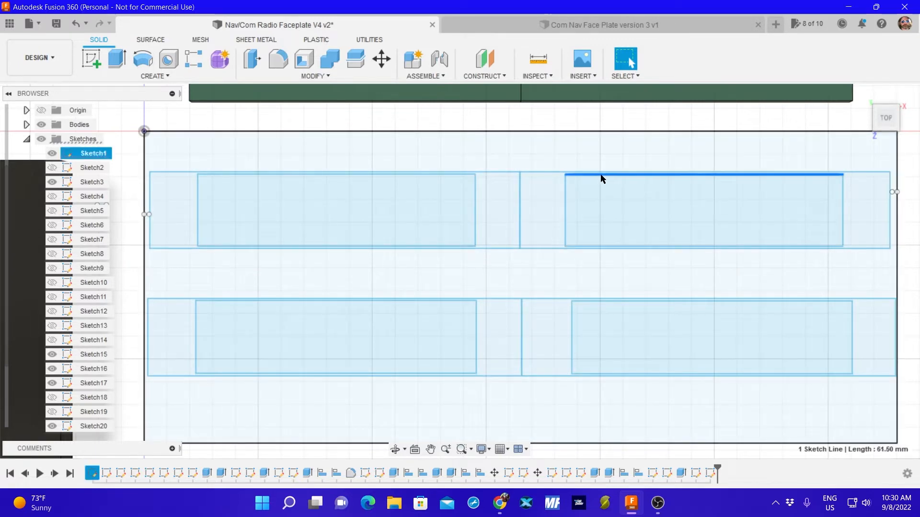
Start moving sketch objects and select all four edges of the upper-right display cutout.
click(500, 114)
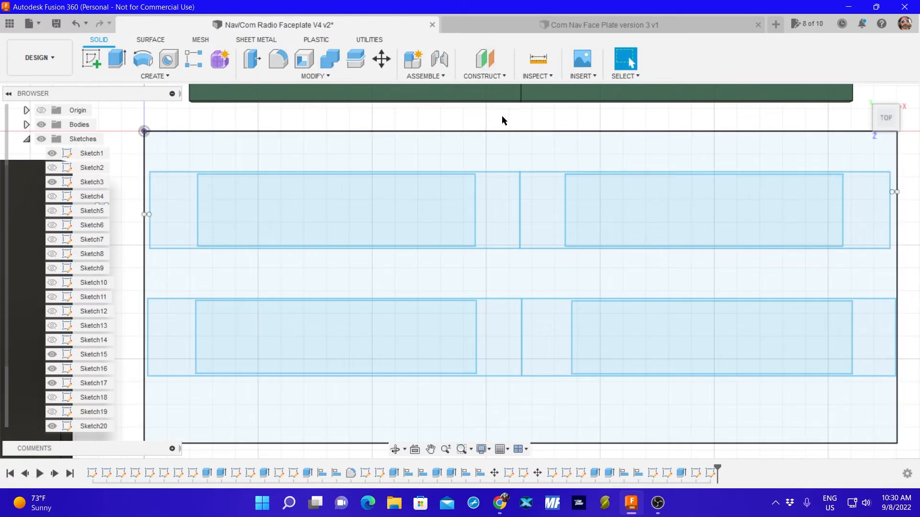
key(m)
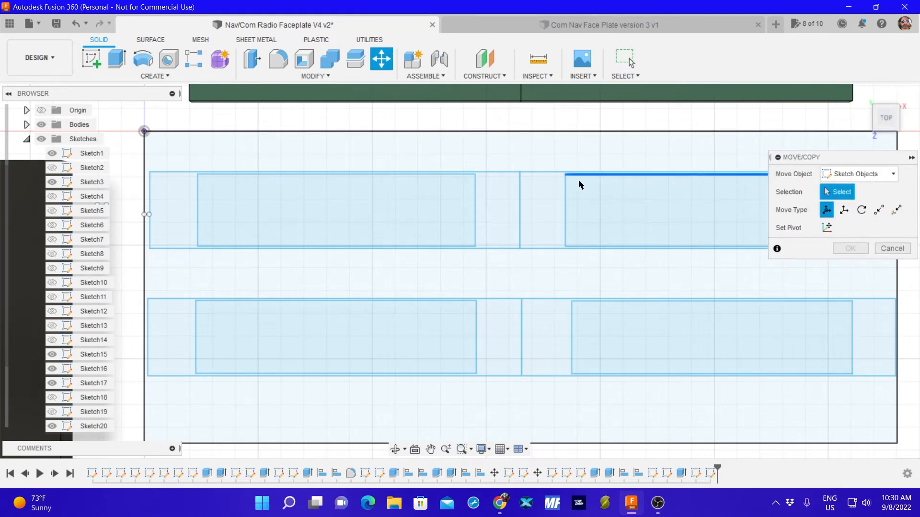
click(579, 183)
click(565, 191)
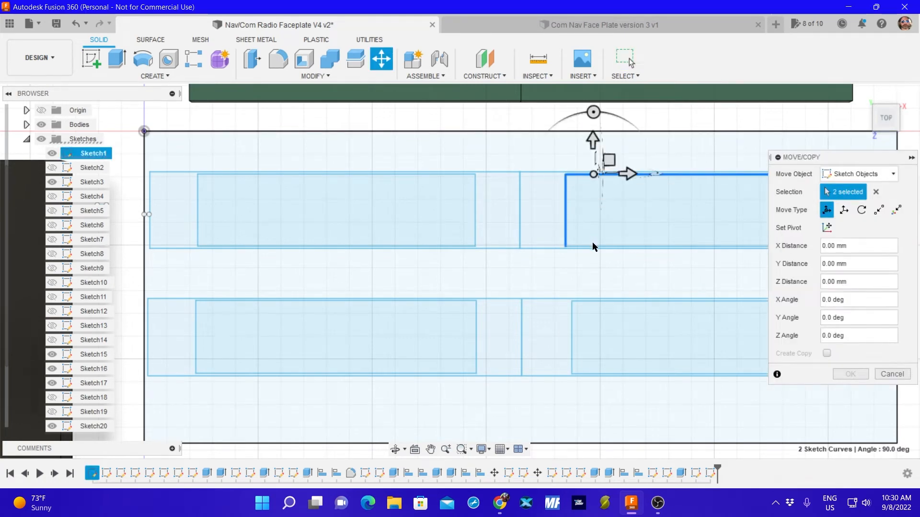
click(594, 246)
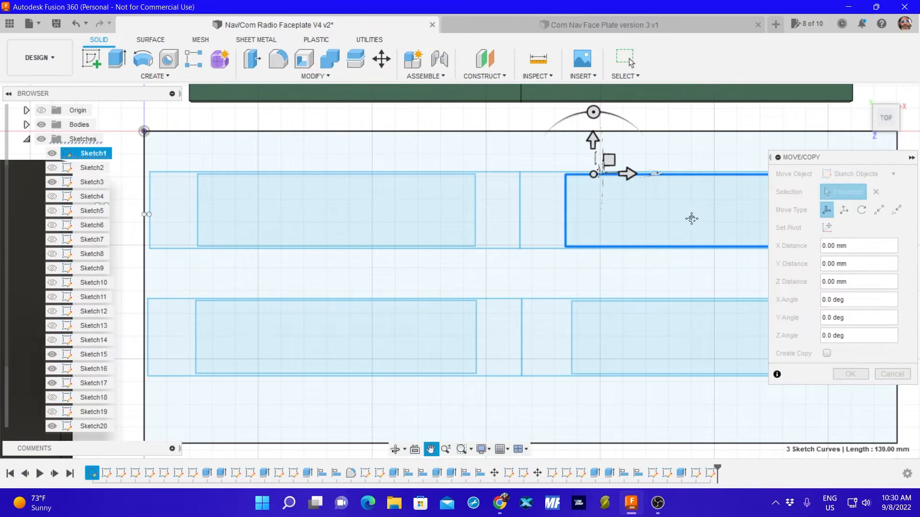
mouse_move(690, 217)
middle_down()
mouse_move(505, 211)
mouse_move(663, 197)
middle_up()
click(650, 207)
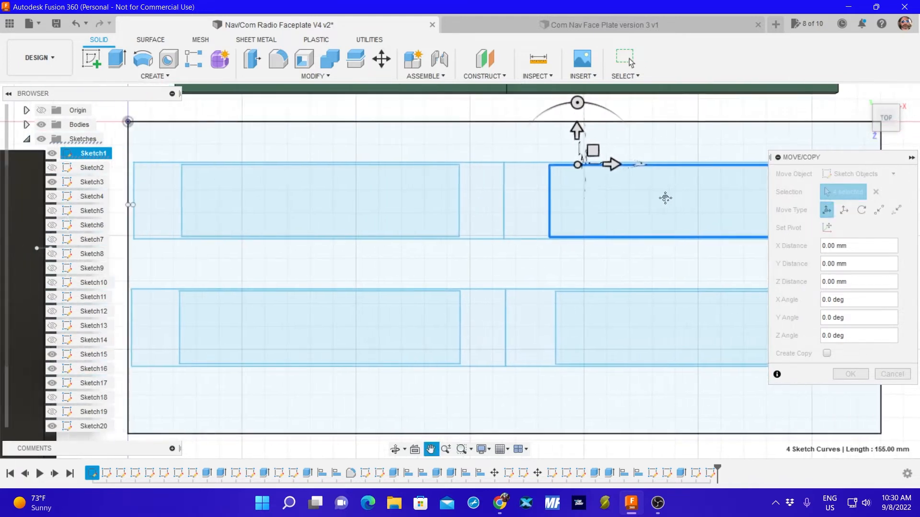
Hide Sketch1, add the rest of the upper display row to the move selection, and show Sketch1 again.
click(51, 154)
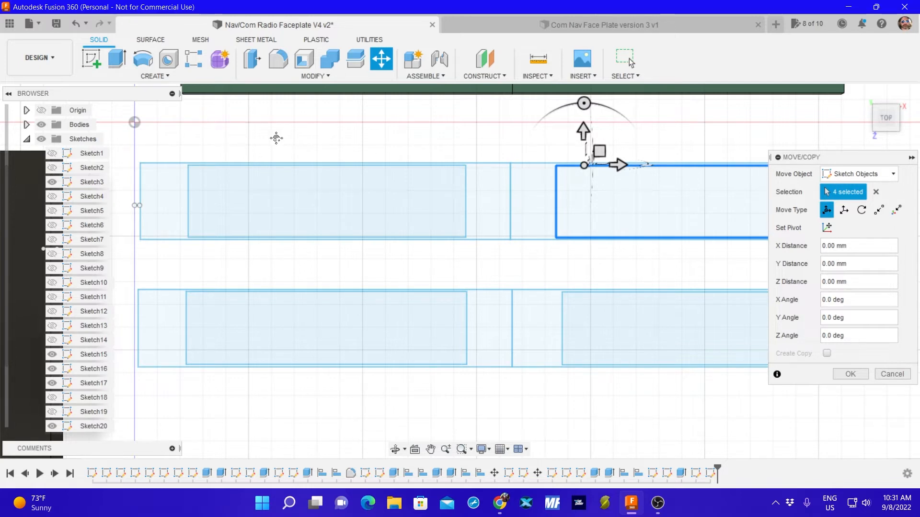
scroll(287, 134, down, 3)
scroll(304, 130, down, 3)
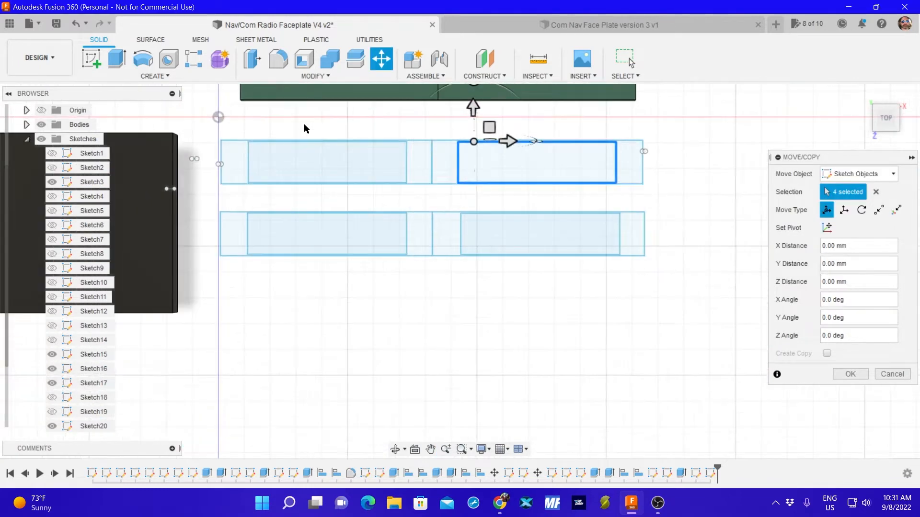
mouse_move(646, 119)
mouse_down()
mouse_move(577, 189)
mouse_move(273, 171)
mouse_move(206, 185)
mouse_move(209, 192)
mouse_up()
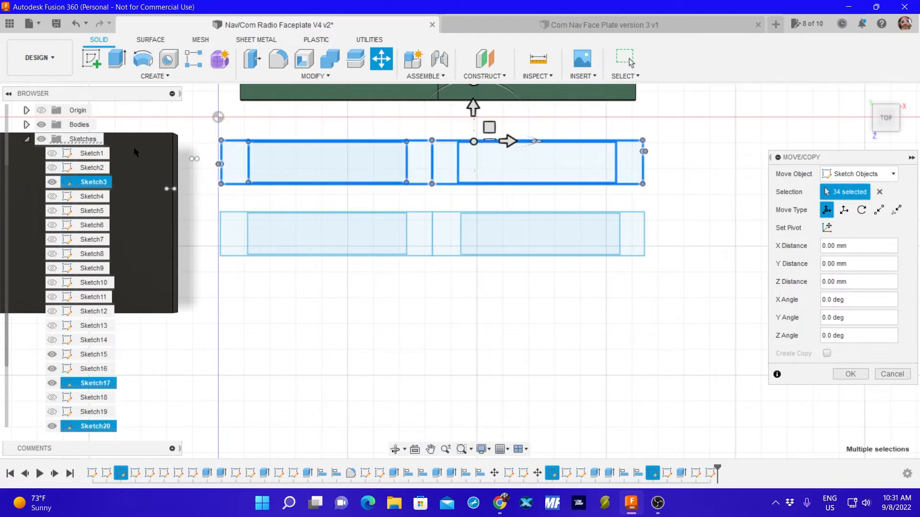
click(51, 153)
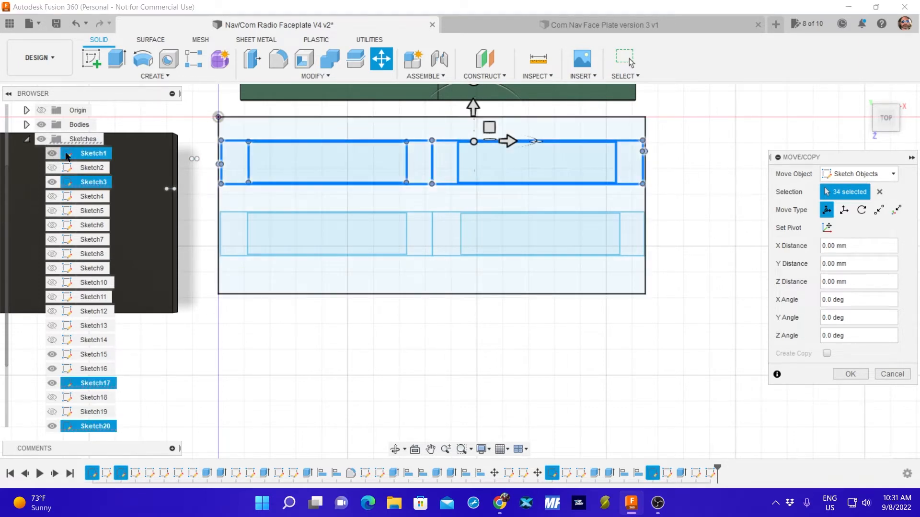
Move the upper row of display outlines and cutouts -0.336 mm in X and 4.366 mm in Y.
scroll(406, 152, down, 2)
scroll(404, 158, up, 2)
scroll(403, 157, up, 3)
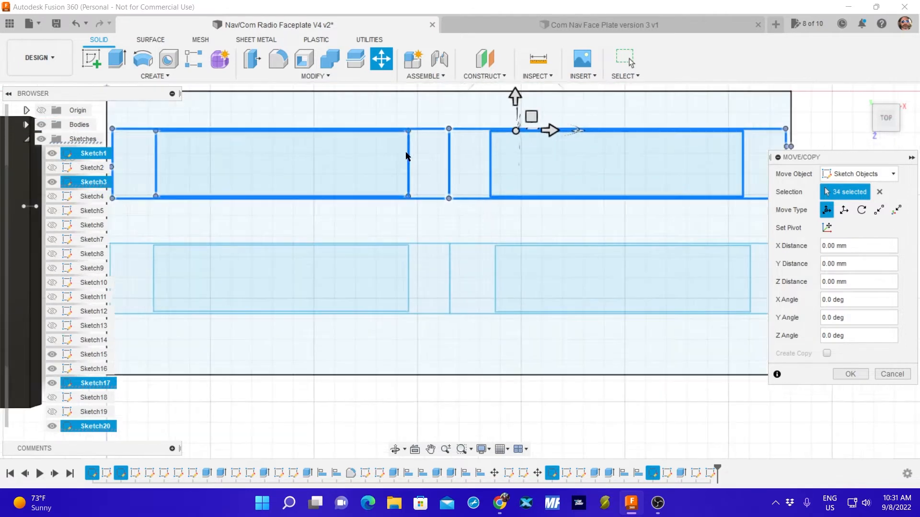
middle_drag(399, 119, 402, 162)
scroll(407, 163, down, 1)
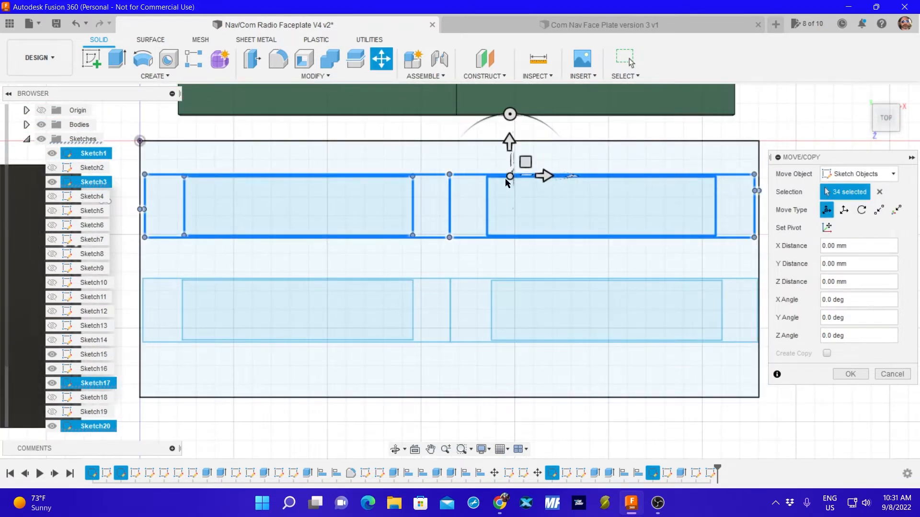
drag(510, 177, 508, 161)
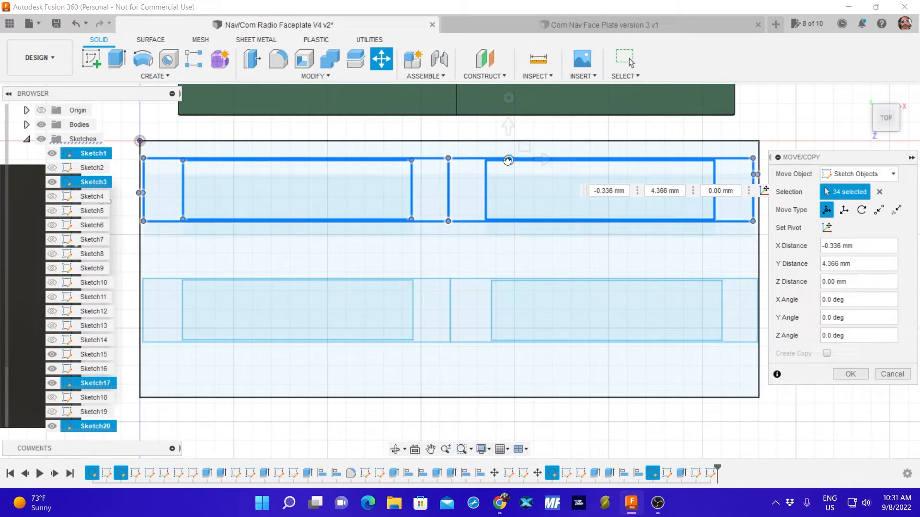
drag(508, 161, 508, 161)
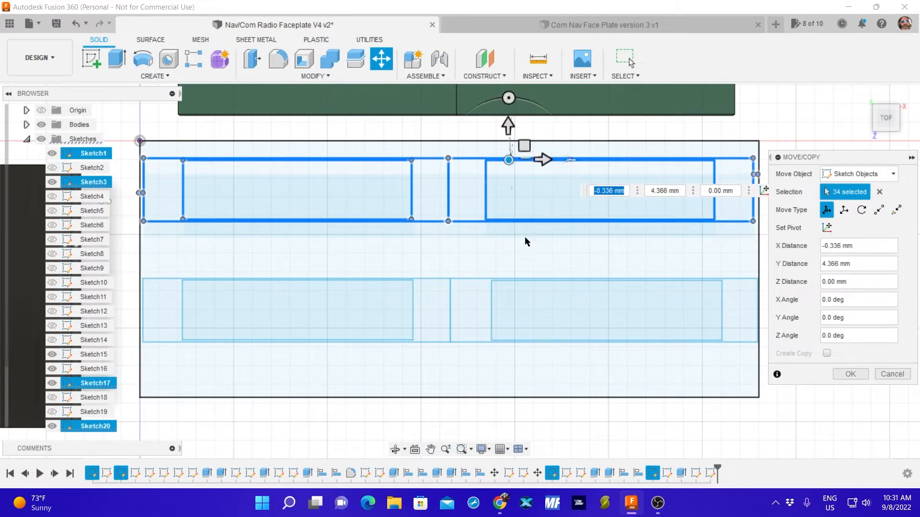
click(850, 374)
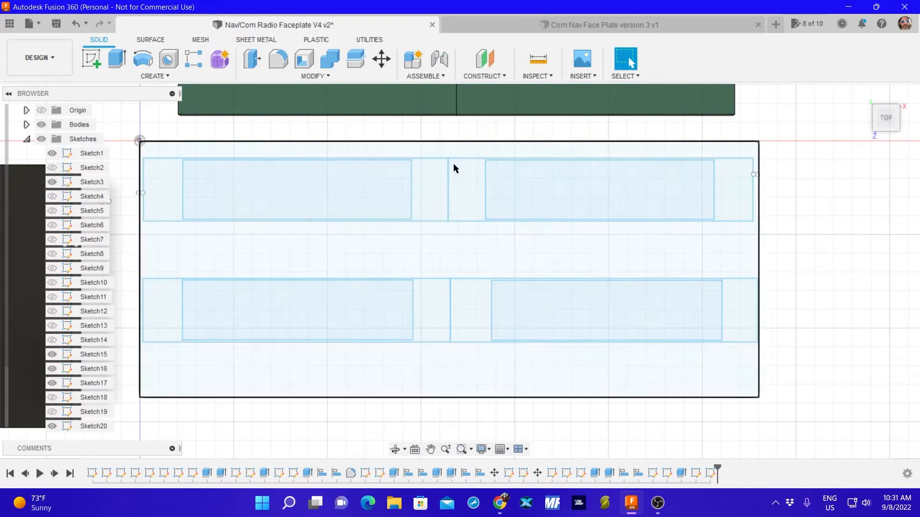
Examine the divider between the upper displays and the faceplate layout relative to the surrounding bodies.
scroll(440, 166, up, 5)
scroll(443, 167, up, 10)
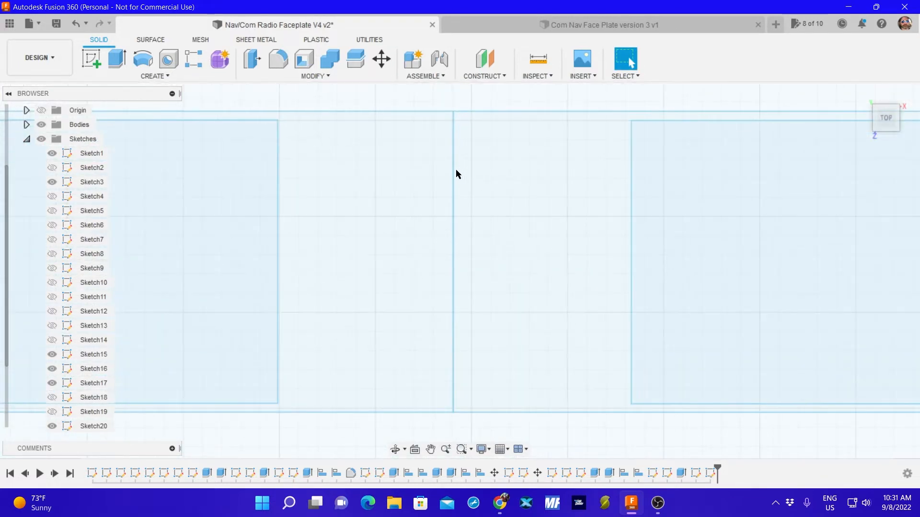
scroll(454, 175, down, 10)
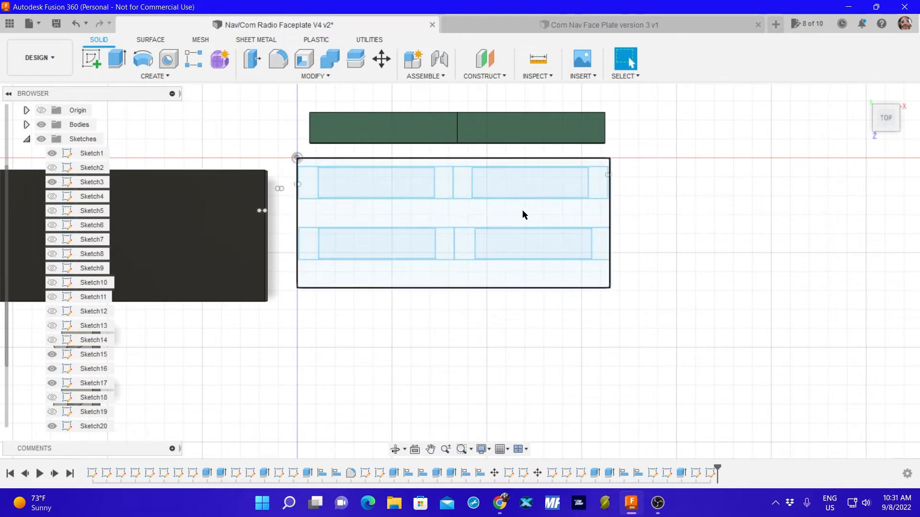
scroll(445, 360, down, 2)
scroll(412, 363, down, 2)
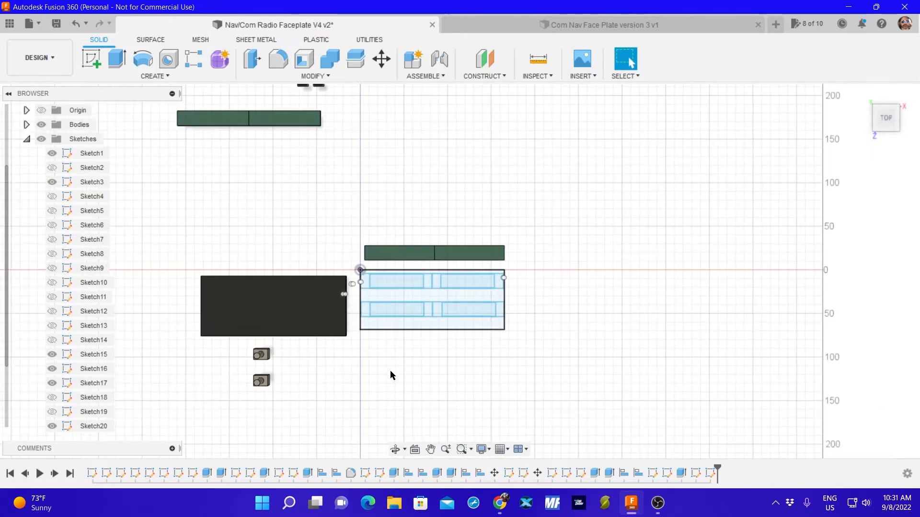
scroll(379, 372, up, 2)
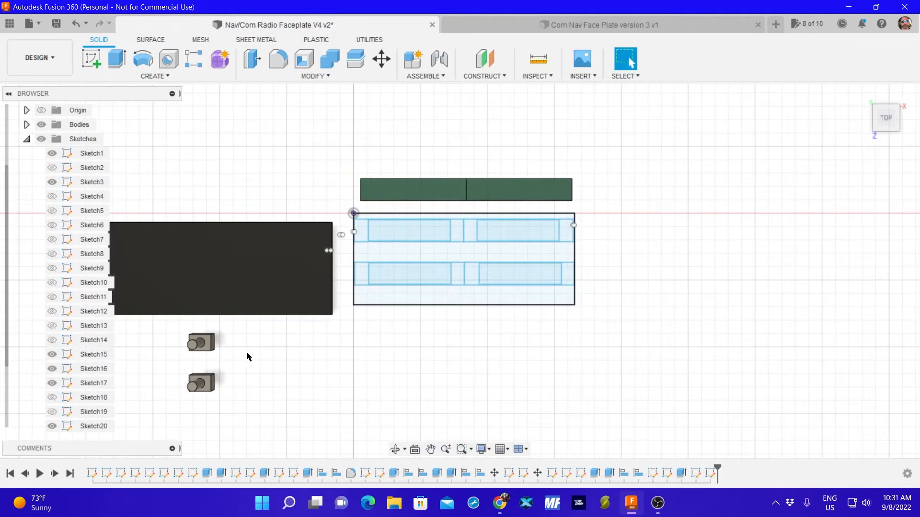
middle_drag(250, 349, 267, 318)
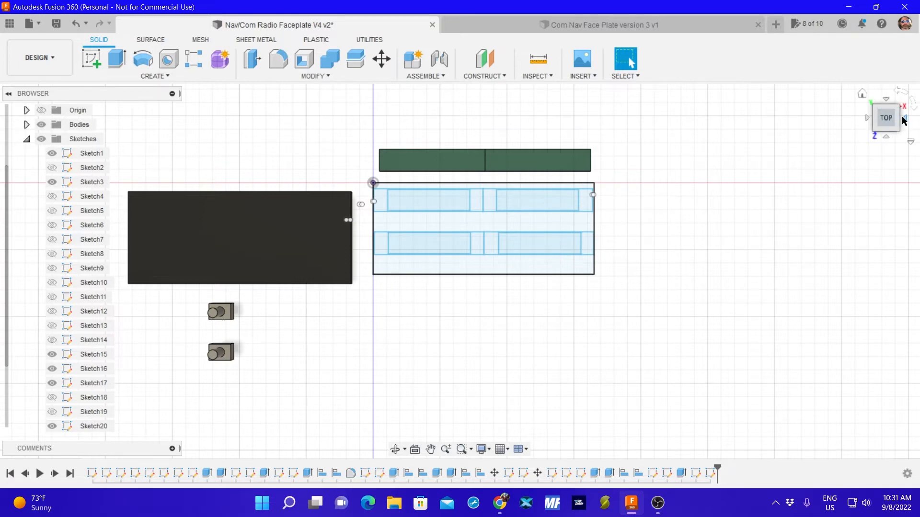
From the underside, measure the height and width of the upper small block's rectangular face.
click(903, 120)
click(902, 120)
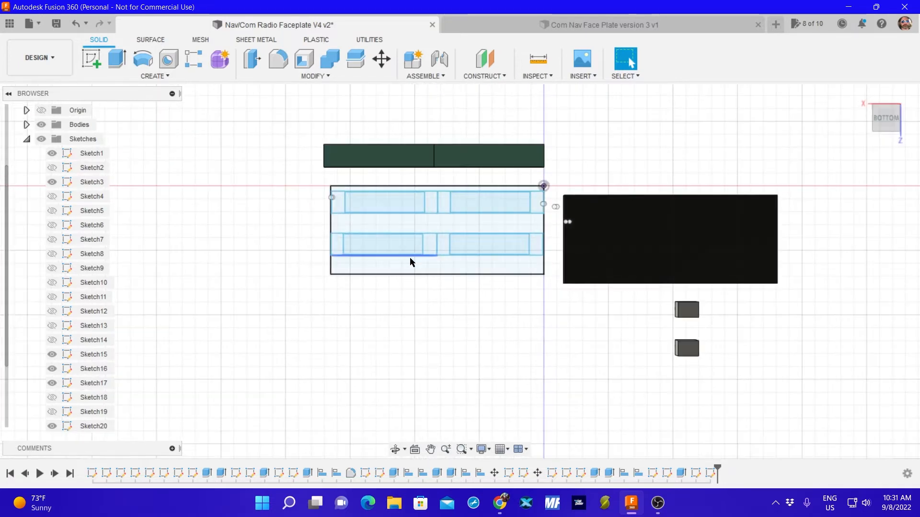
scroll(688, 312, up, 3)
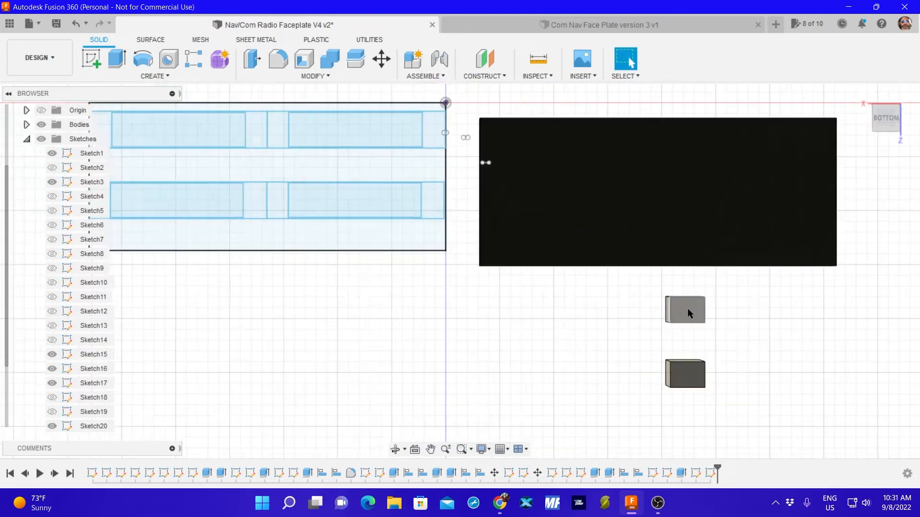
scroll(688, 311, up, 3)
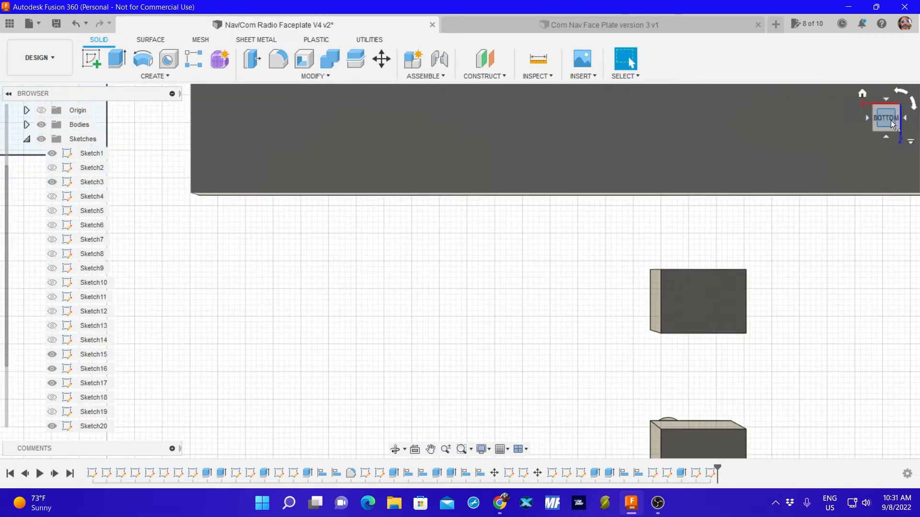
click(538, 59)
click(707, 270)
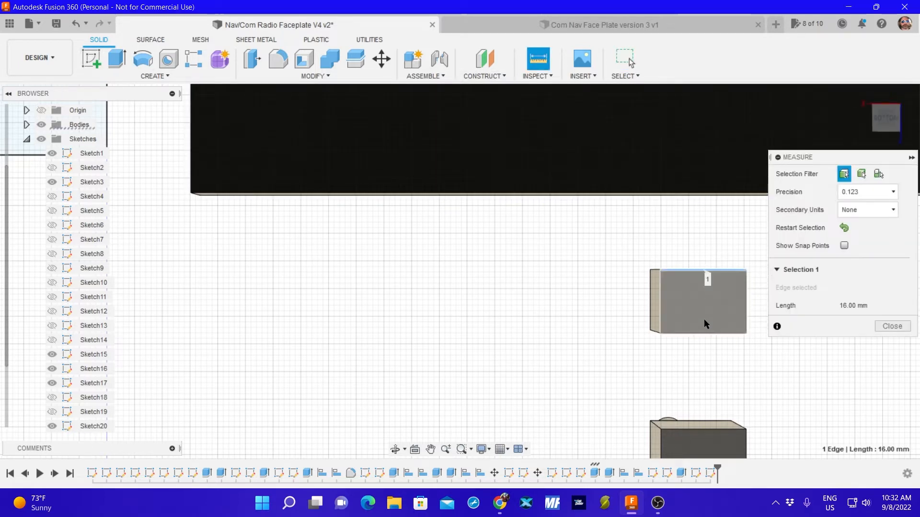
click(704, 334)
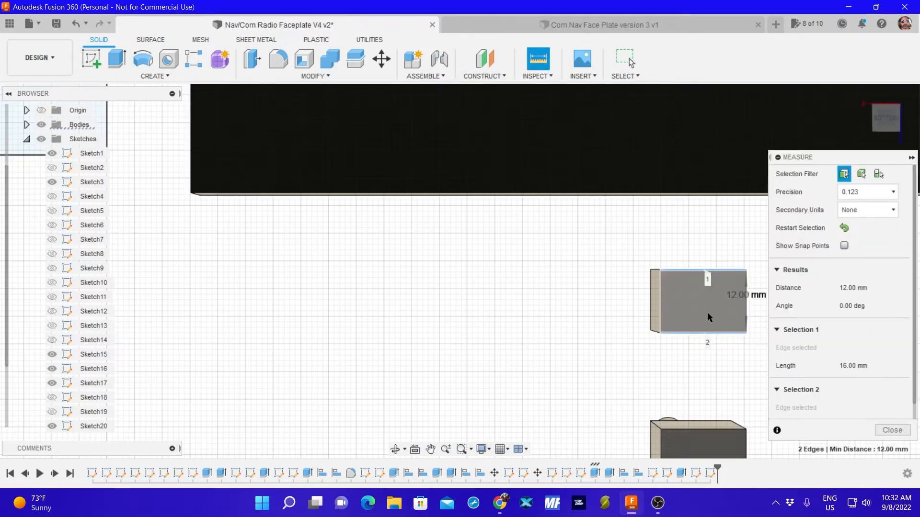
click(844, 228)
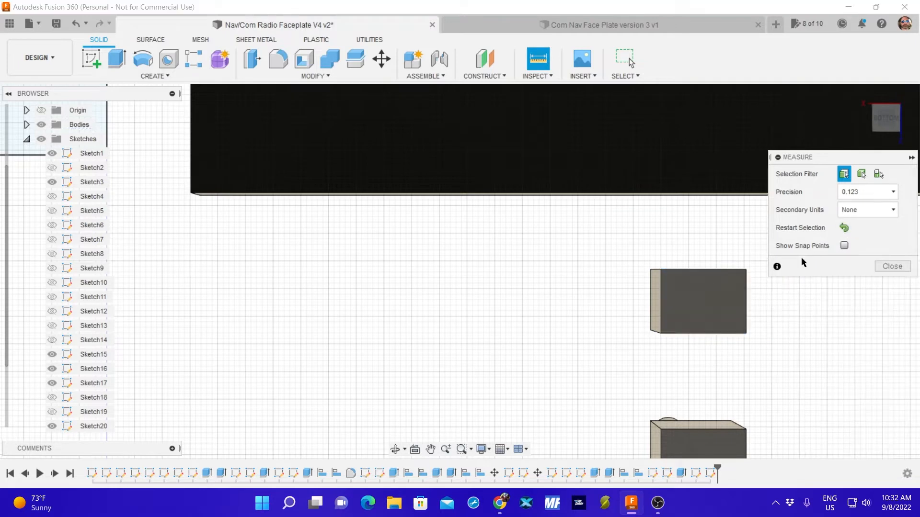
click(745, 301)
click(661, 310)
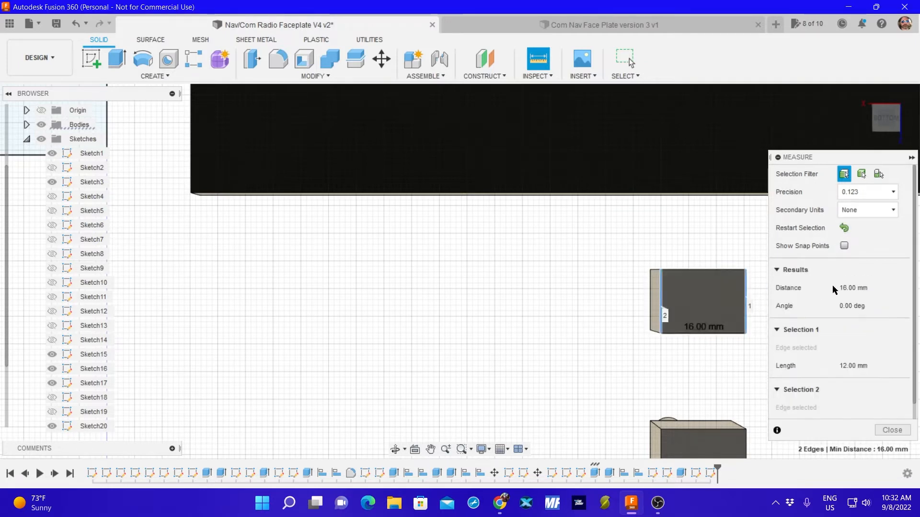
click(892, 430)
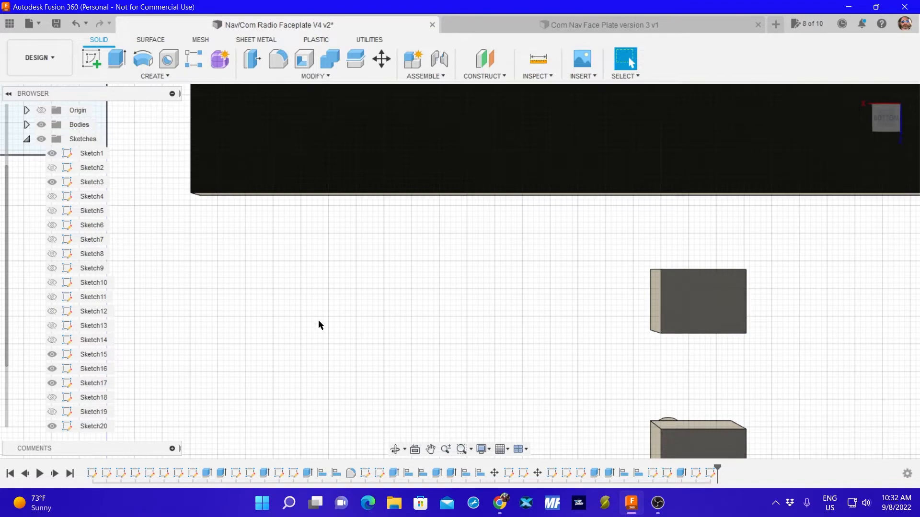
Create a new sketch on the faceplate outline's plane and rotate the bottom view 180 degrees.
mouse_move(278, 314)
middle_down()
mouse_move(376, 329)
mouse_move(543, 329)
middle_up()
scroll(349, 287, down, 5)
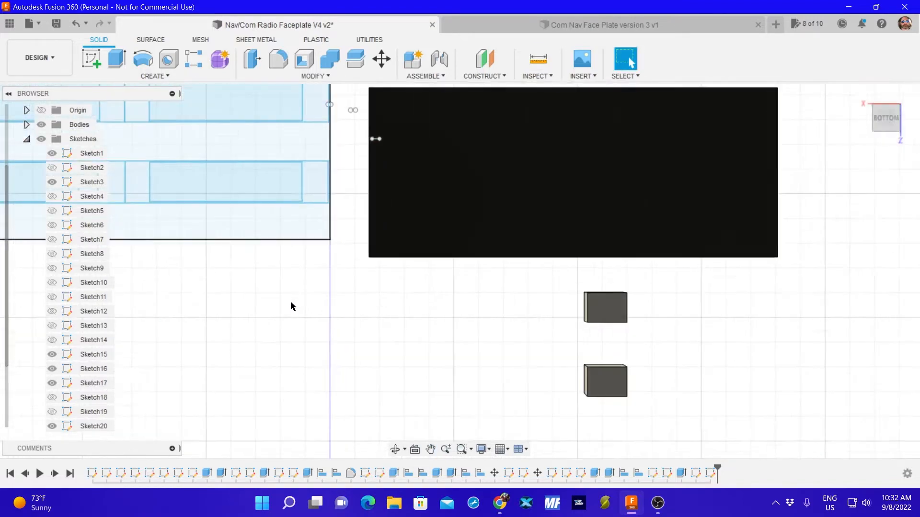
scroll(290, 307, down, 2)
mouse_move(230, 312)
middle_down()
mouse_move(396, 311)
mouse_move(417, 323)
mouse_move(388, 328)
middle_up()
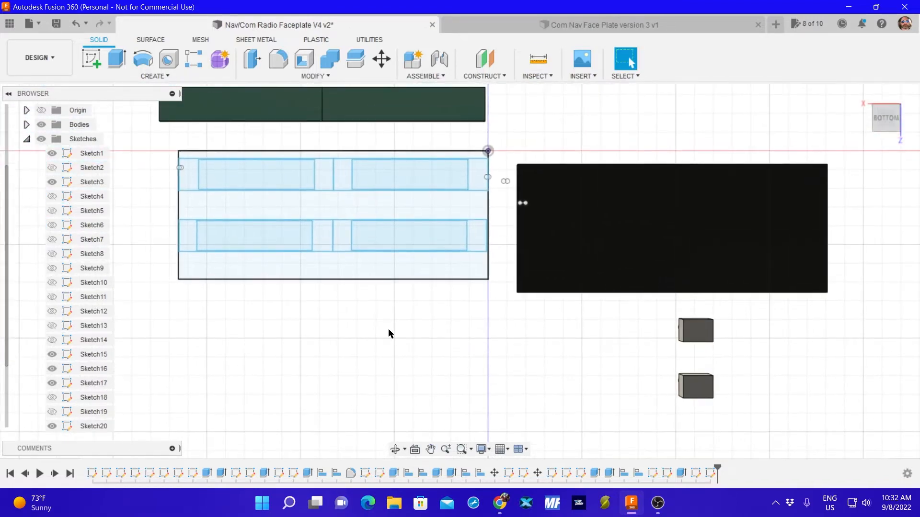
click(91, 58)
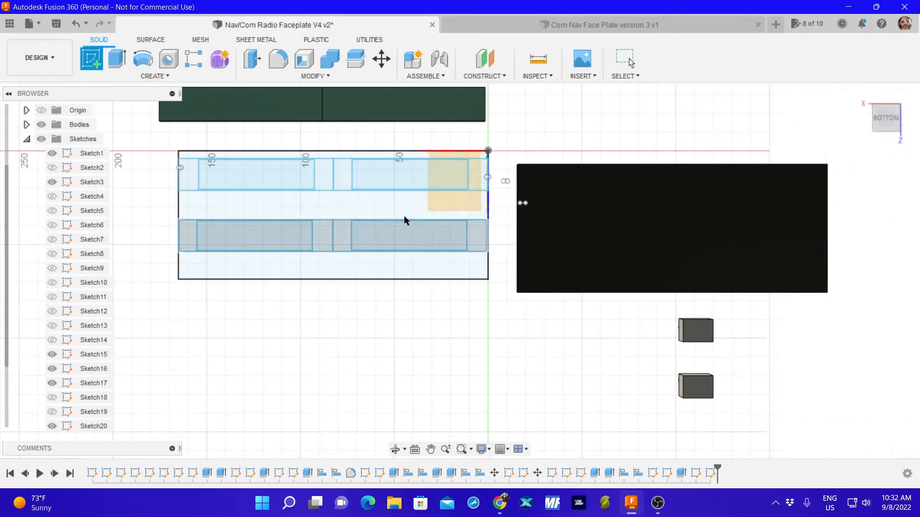
click(393, 206)
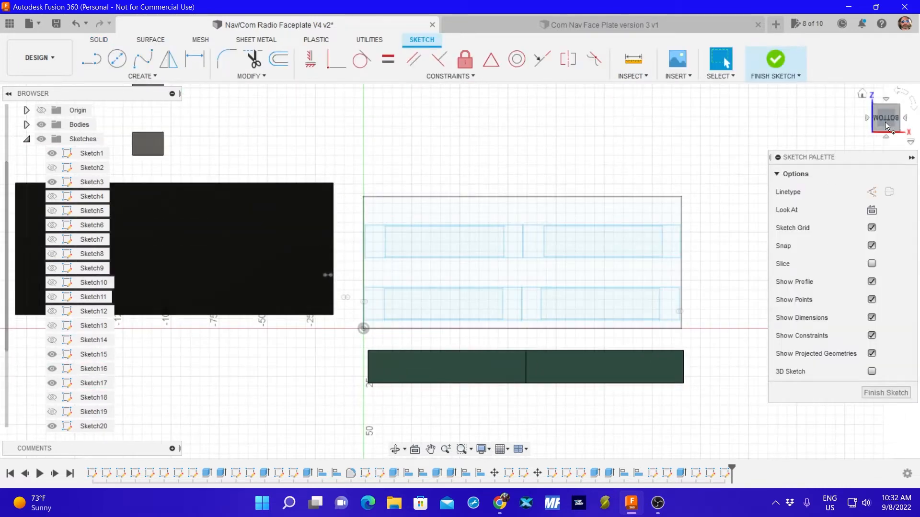
click(898, 94)
click(899, 94)
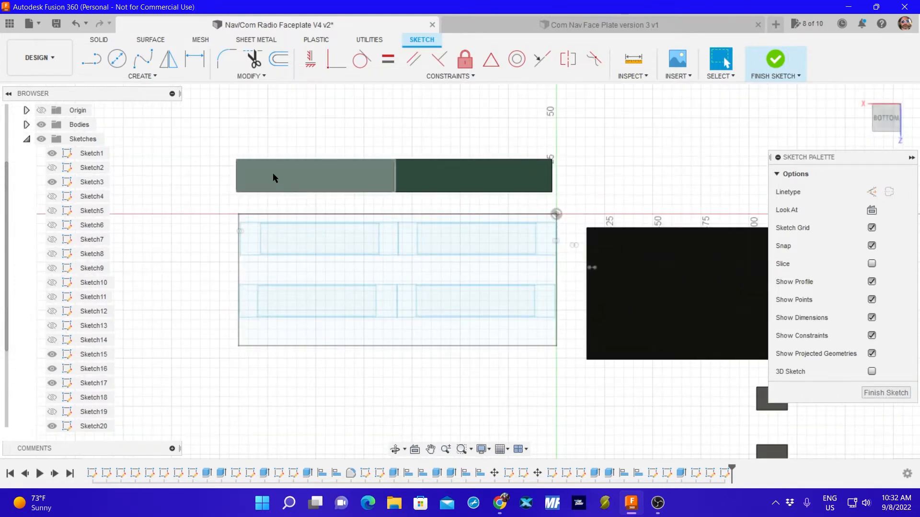
Sketch a two-point rectangle 16 mm wide and 12 mm high just below the faceplate outline, near its left end.
click(141, 75)
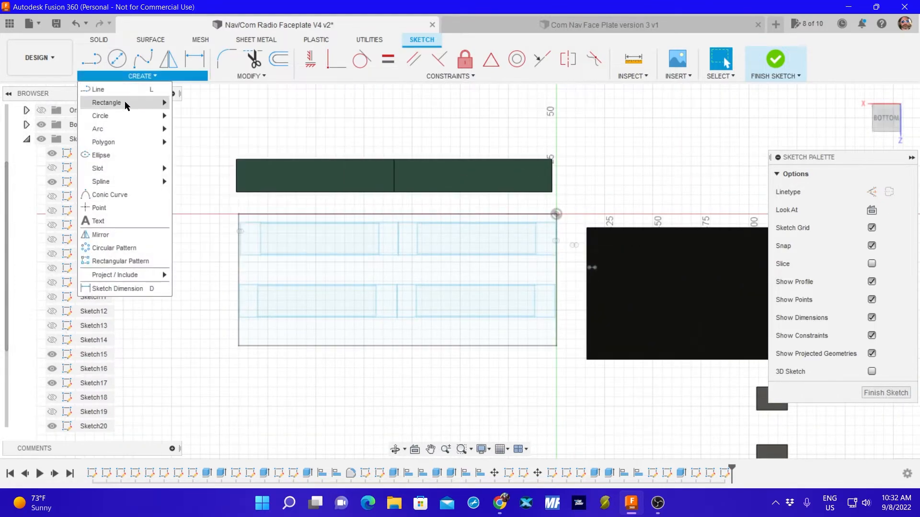
mouse_move(125, 103)
click(180, 102)
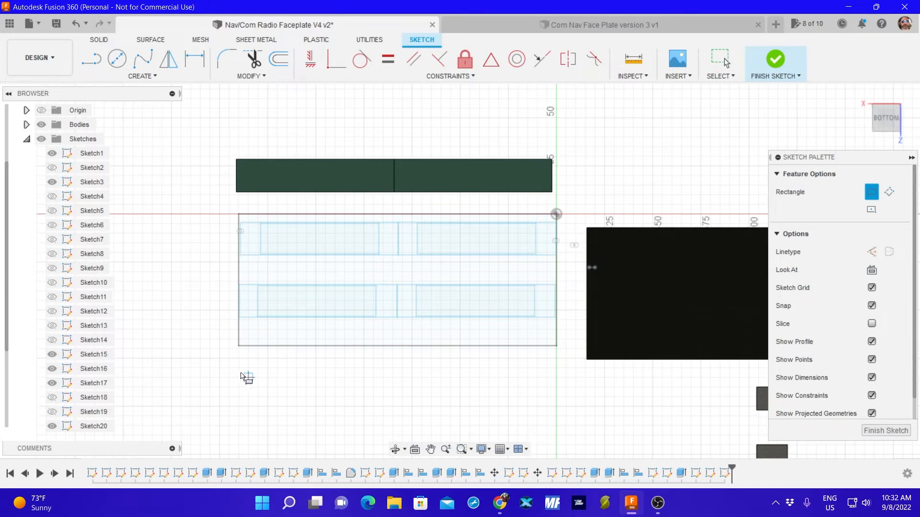
click(268, 367)
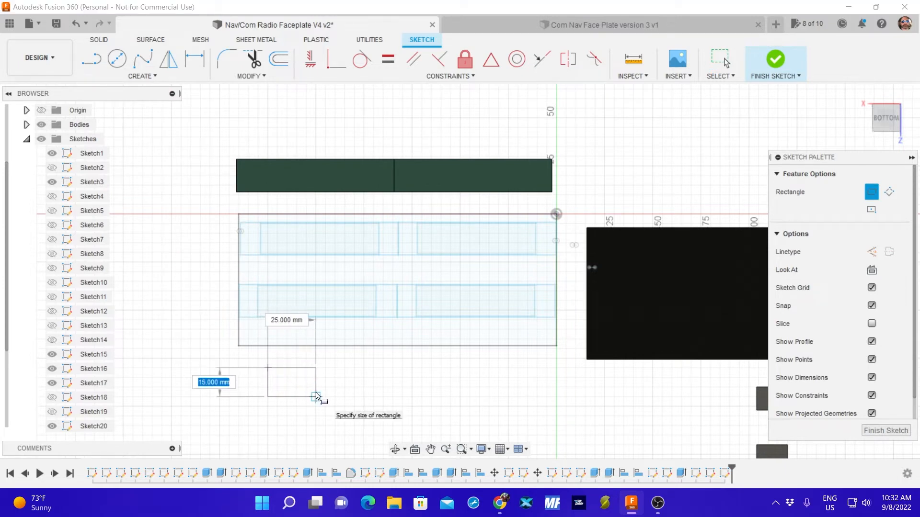
text(12)
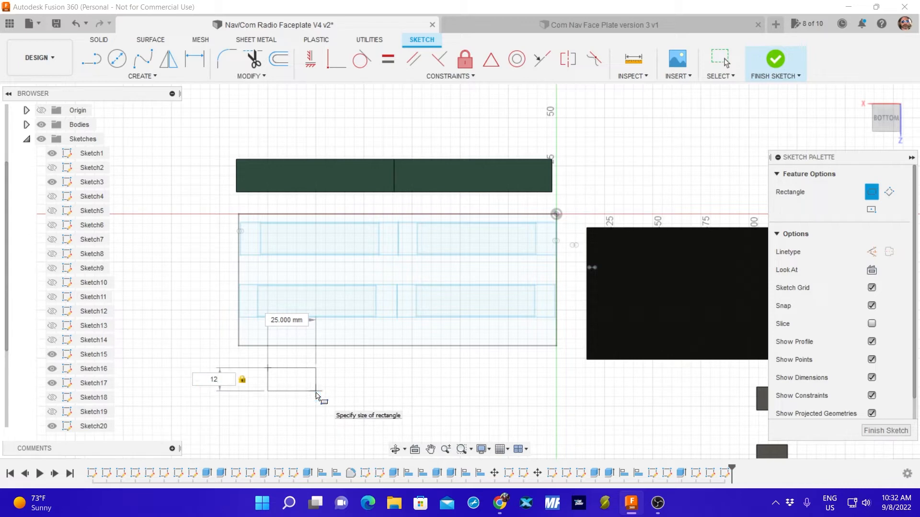
key(Tab)
text(16)
key(Return)
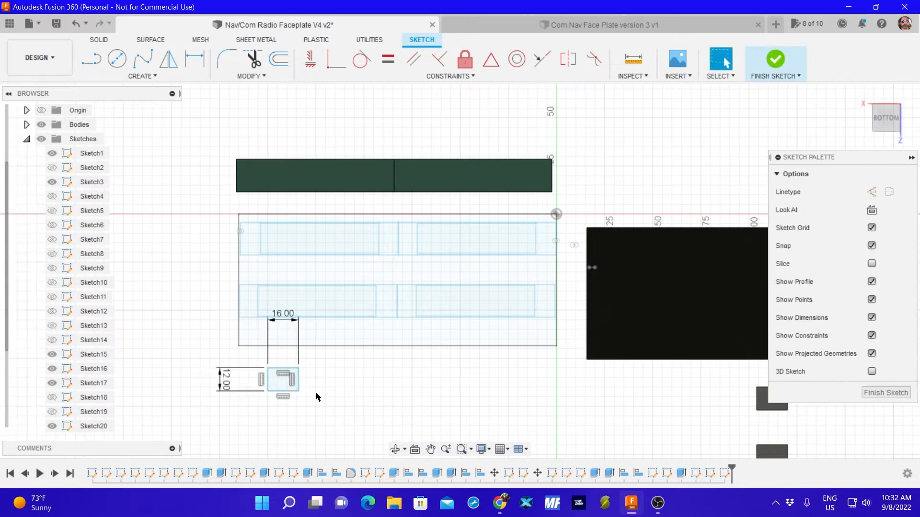
Sketch a second rectangle 16 mm wide and 12 mm high directly beneath the first one and finish the sketch.
click(143, 76)
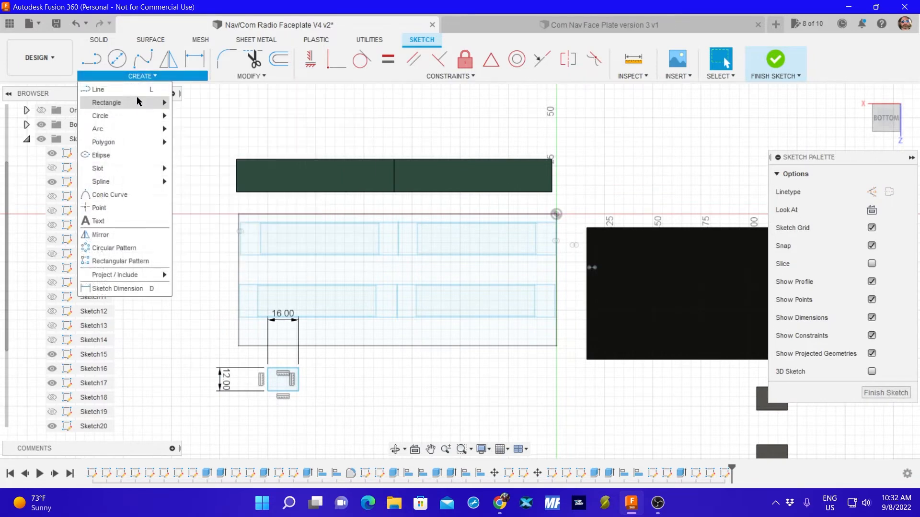
mouse_move(158, 103)
click(191, 103)
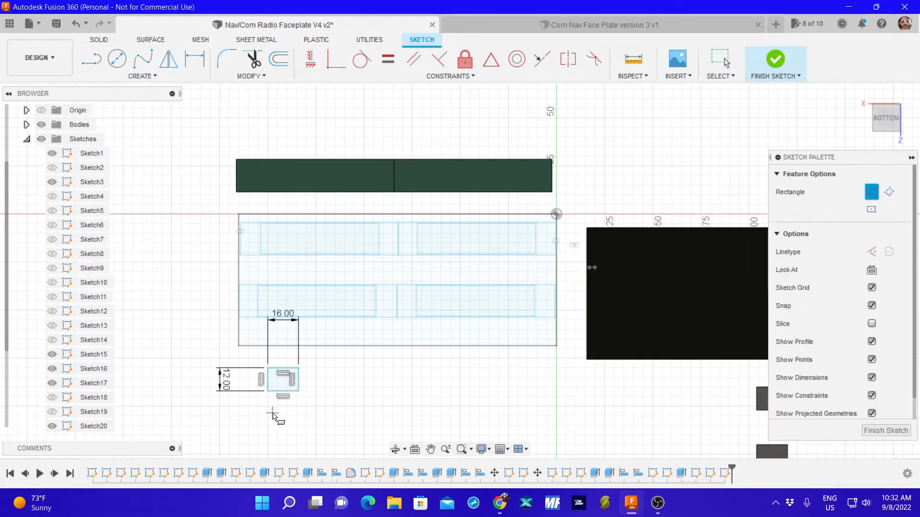
click(267, 407)
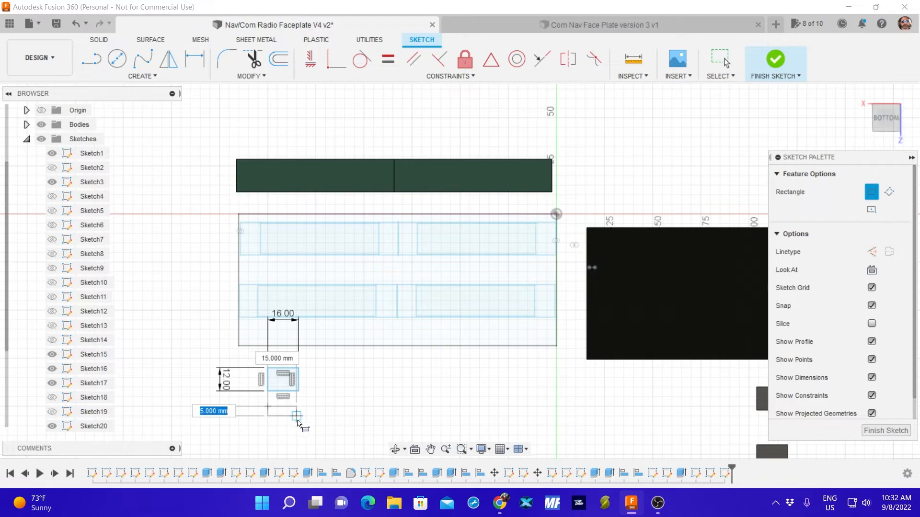
text(12)
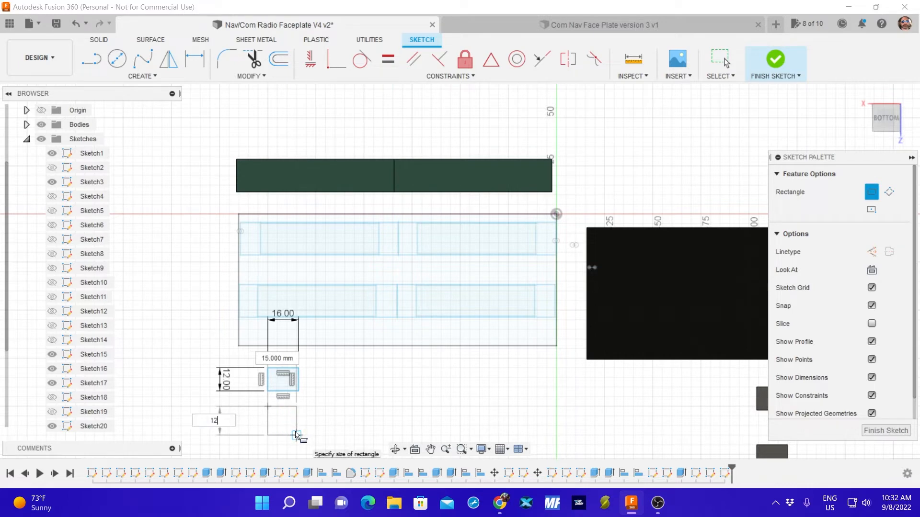
key(Tab)
text(16)
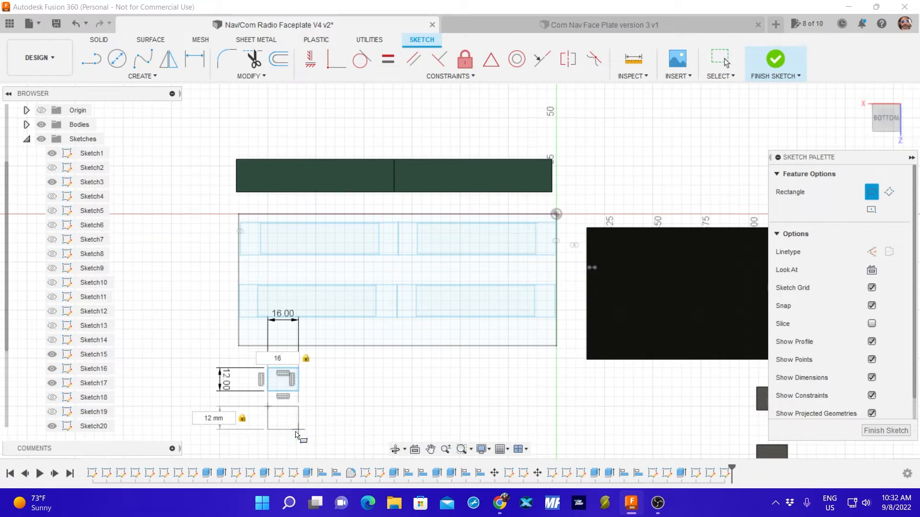
key(Return)
key(Escape)
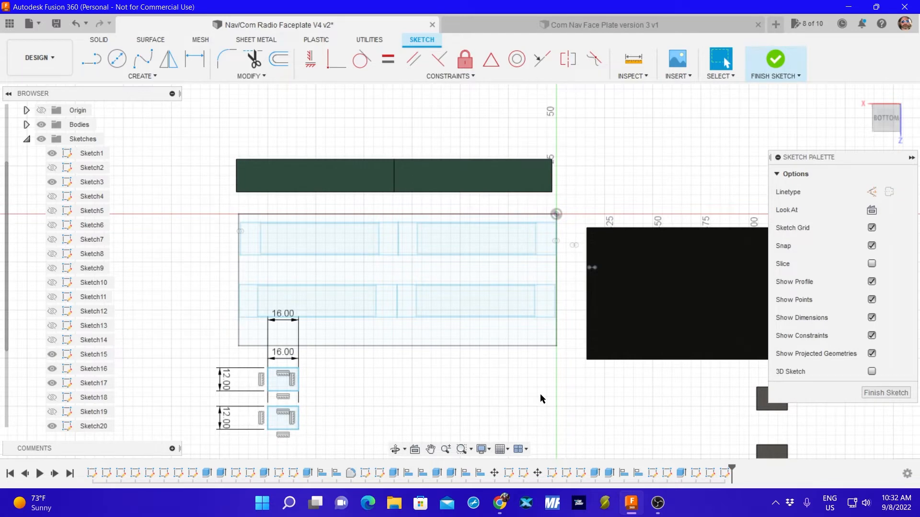
click(885, 396)
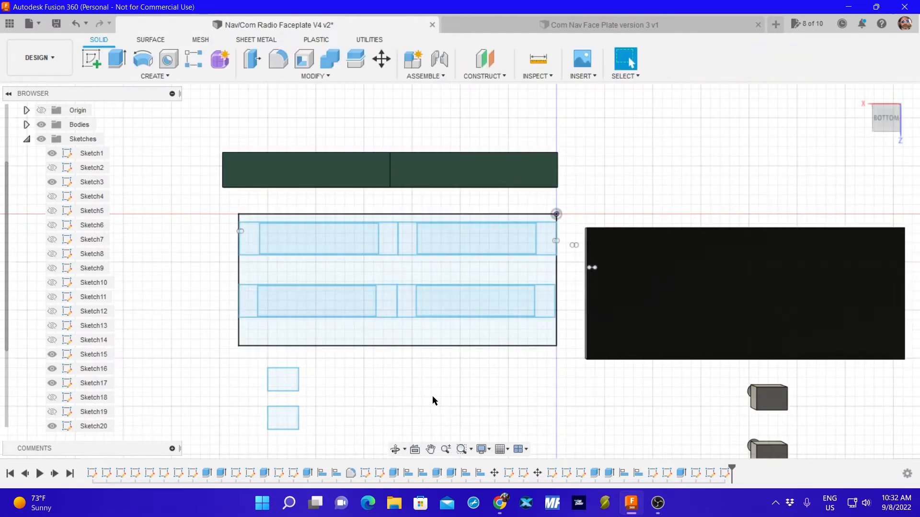
click(282, 385)
key(m)
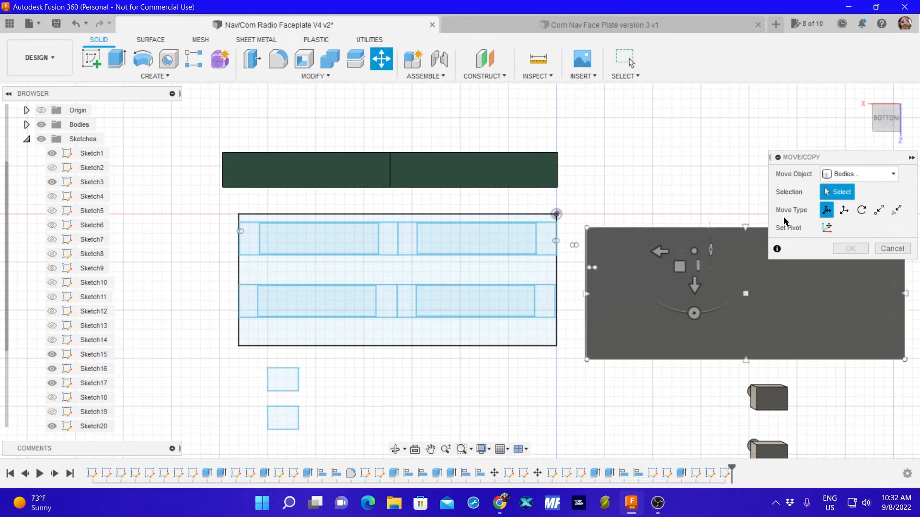
click(844, 174)
click(843, 229)
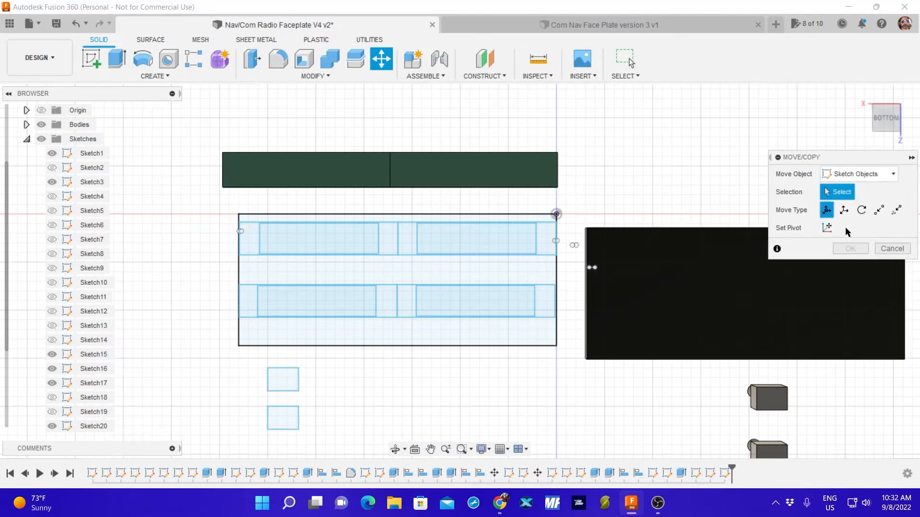
click(892, 248)
Move the upper 16 x 12 mm rectangle 8.712 mm in X and 57.249 mm in Y, into the gap between the display rows.
mouse_move(246, 361)
mouse_down()
mouse_move(293, 389)
mouse_move(334, 396)
mouse_up()
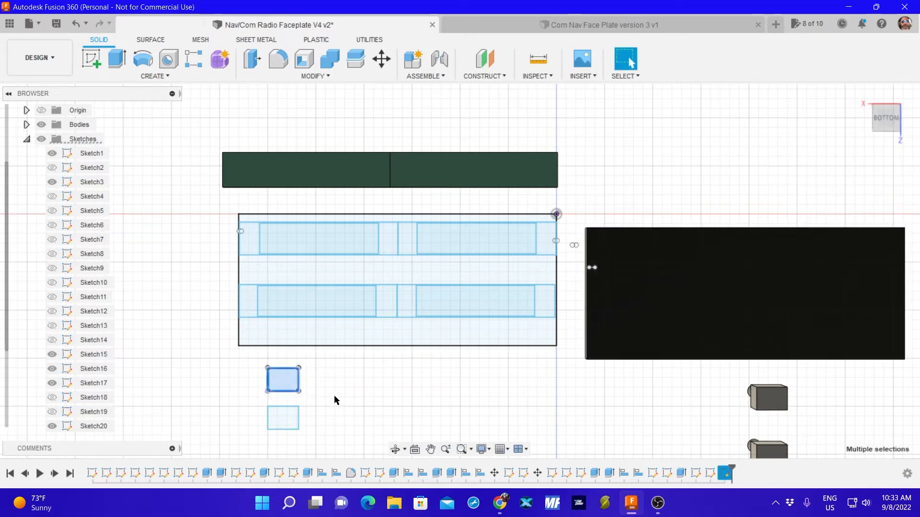
key(m)
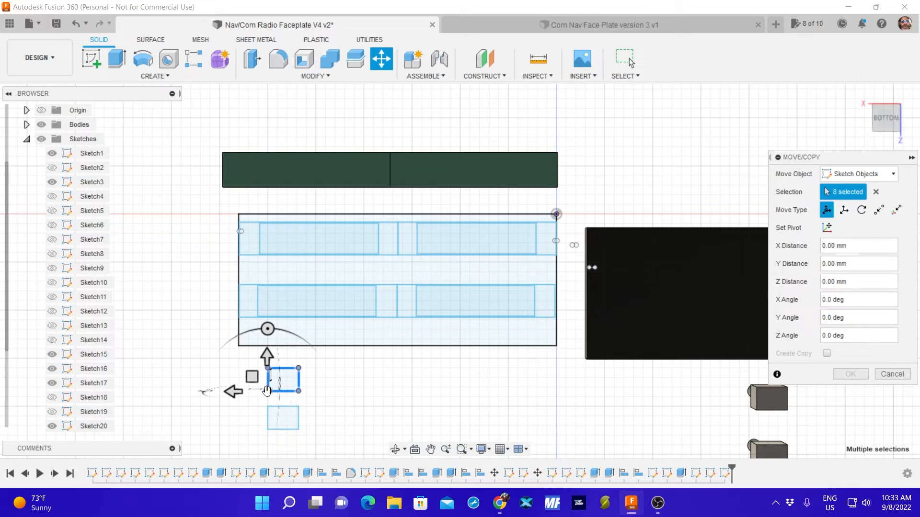
mouse_move(266, 390)
mouse_down()
mouse_move(271, 378)
mouse_move(252, 344)
mouse_move(262, 276)
mouse_move(254, 282)
mouse_up()
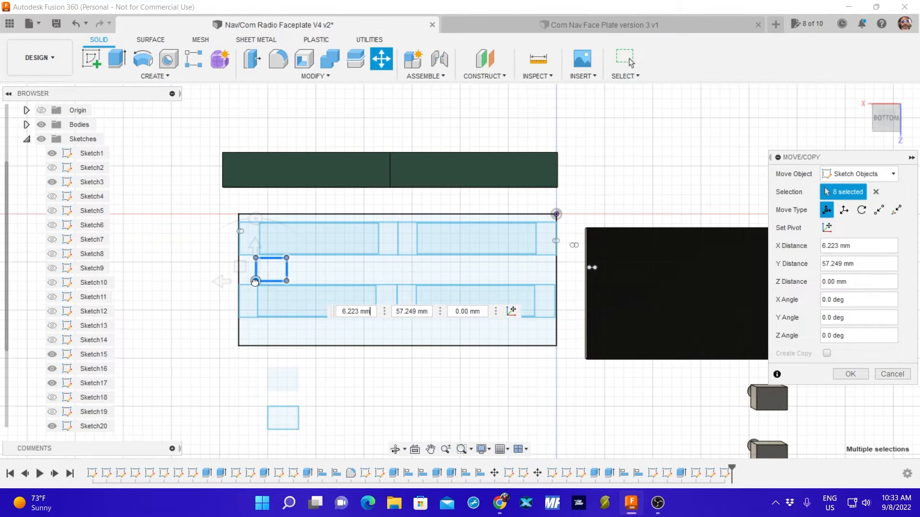
drag(255, 282, 250, 282)
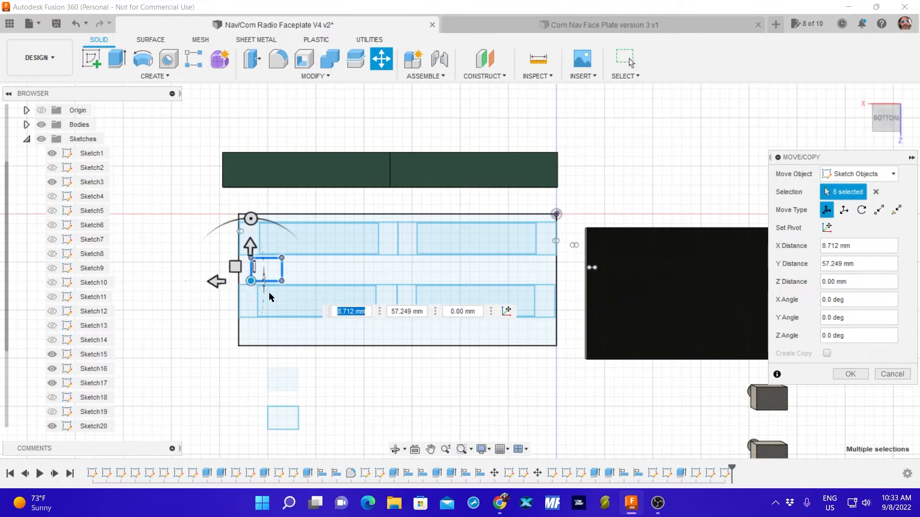
scroll(263, 300, up, 6)
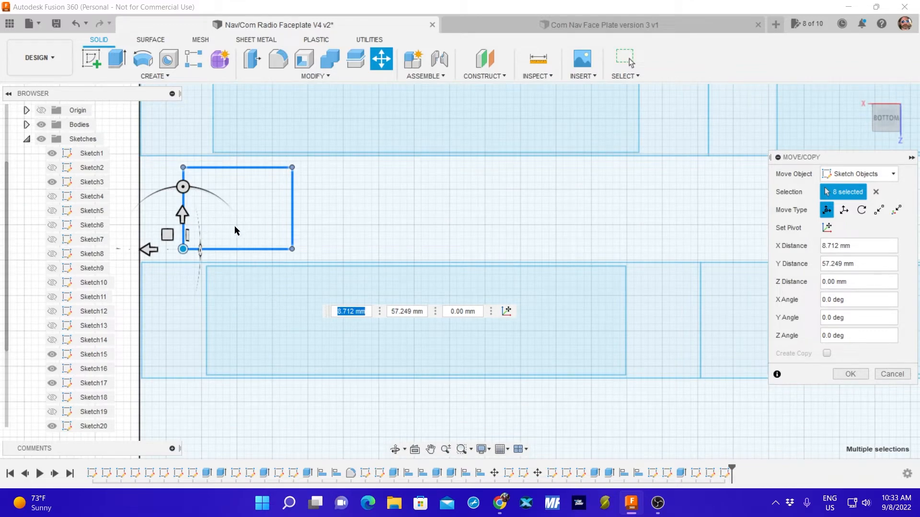
scroll(257, 322, down, 3)
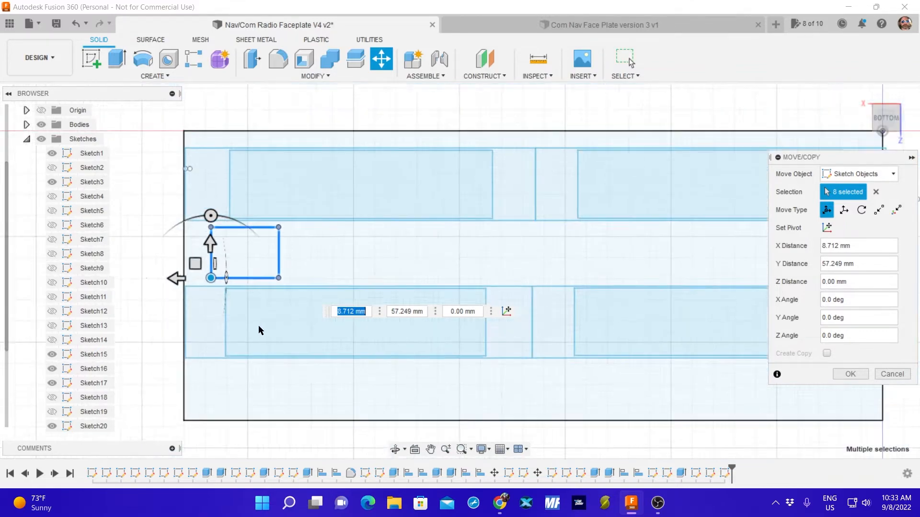
scroll(259, 330, down, 3)
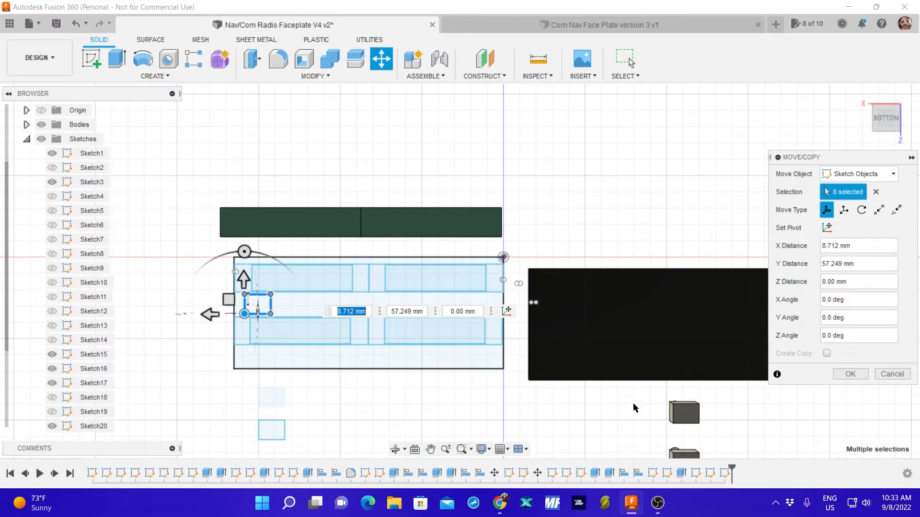
click(849, 375)
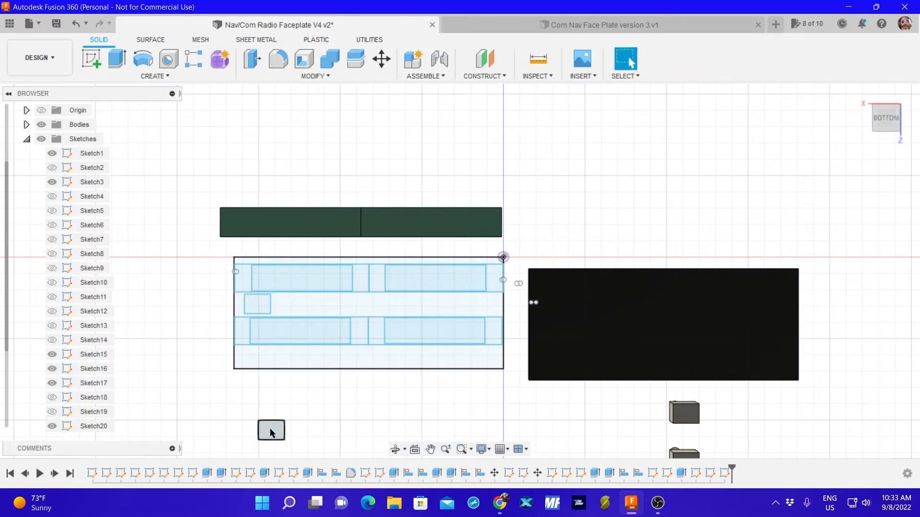
Hide the faceplate outline sketch and show it again.
double_click(341, 370)
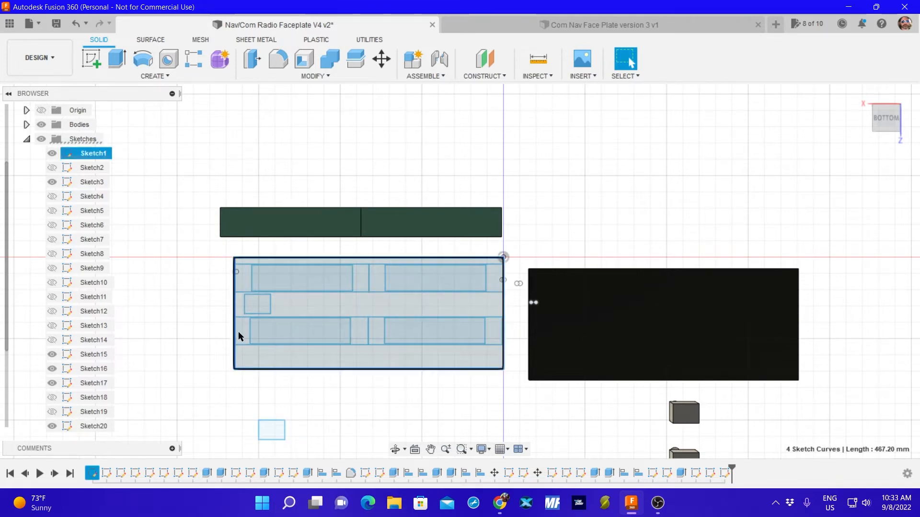
click(235, 307)
double_click(235, 309)
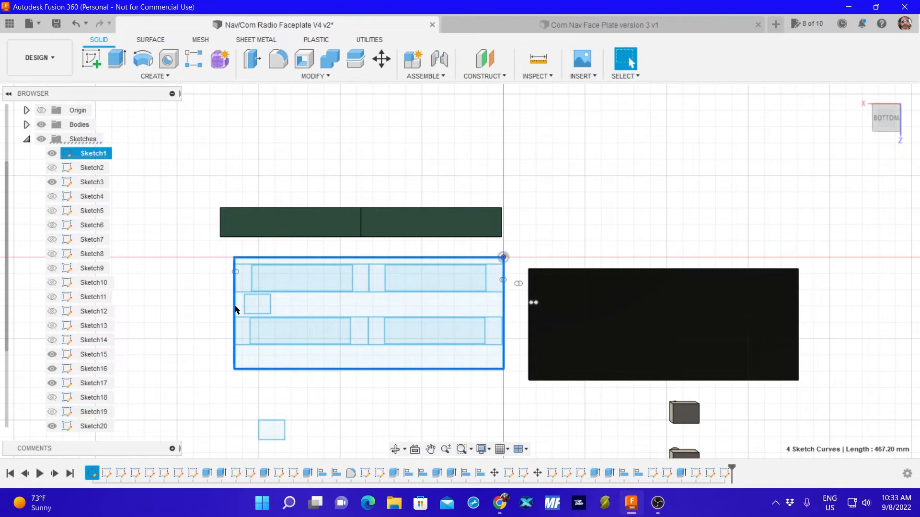
right_click(236, 309)
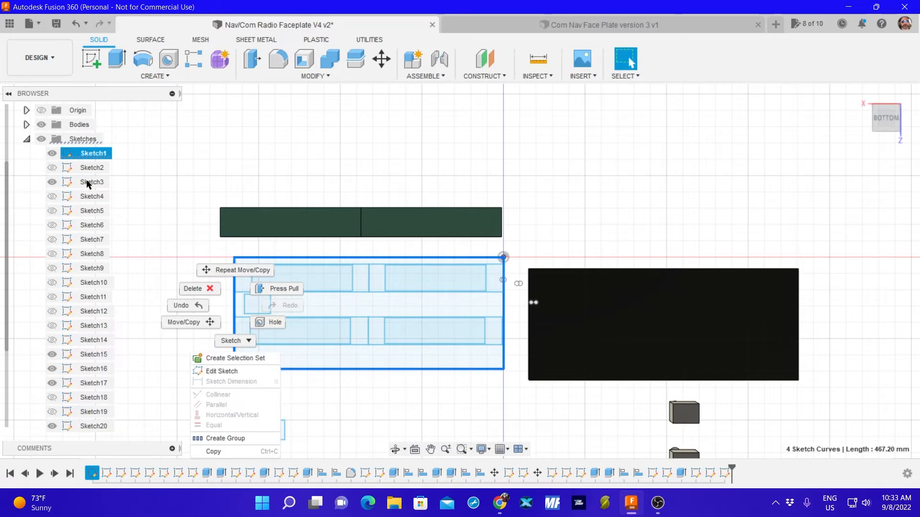
click(56, 156)
click(51, 153)
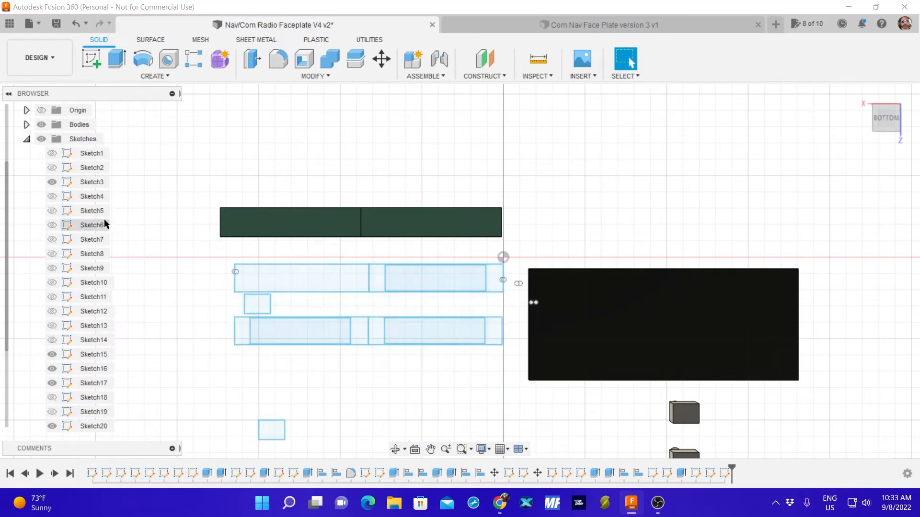
click(51, 153)
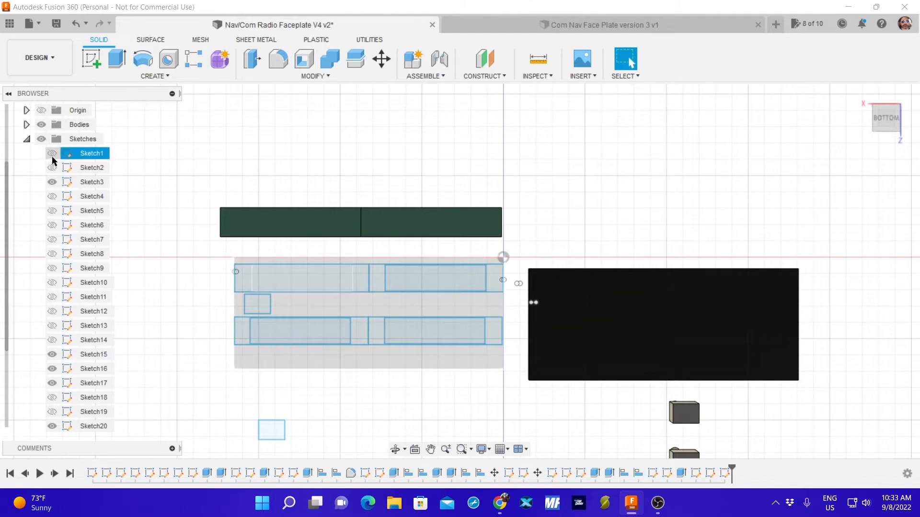
click(234, 308)
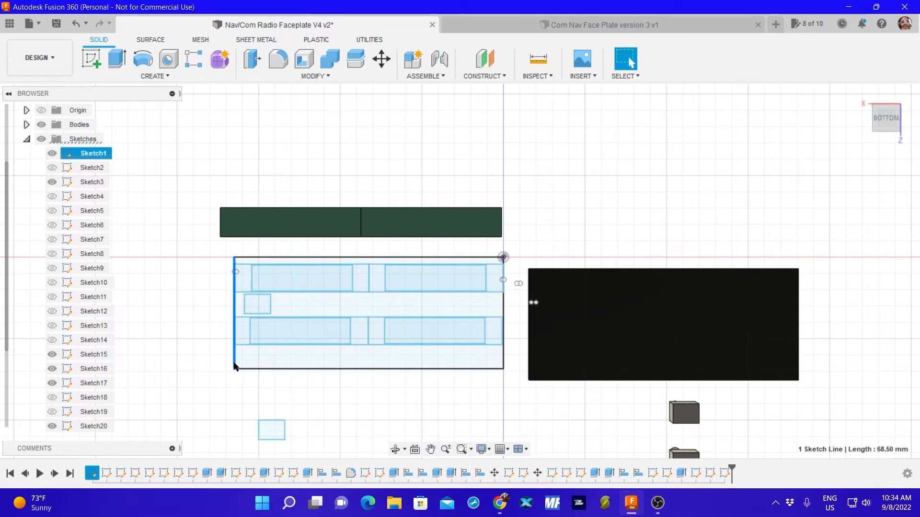
click(503, 309)
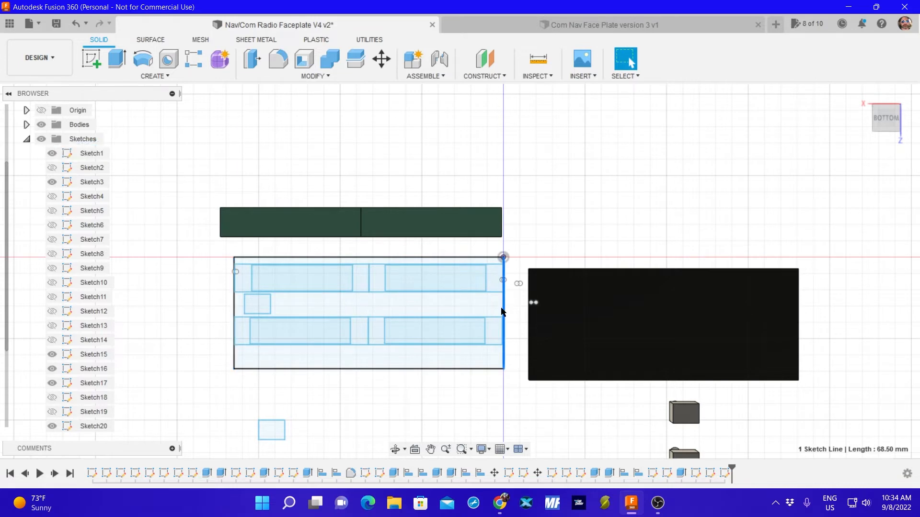
click(381, 62)
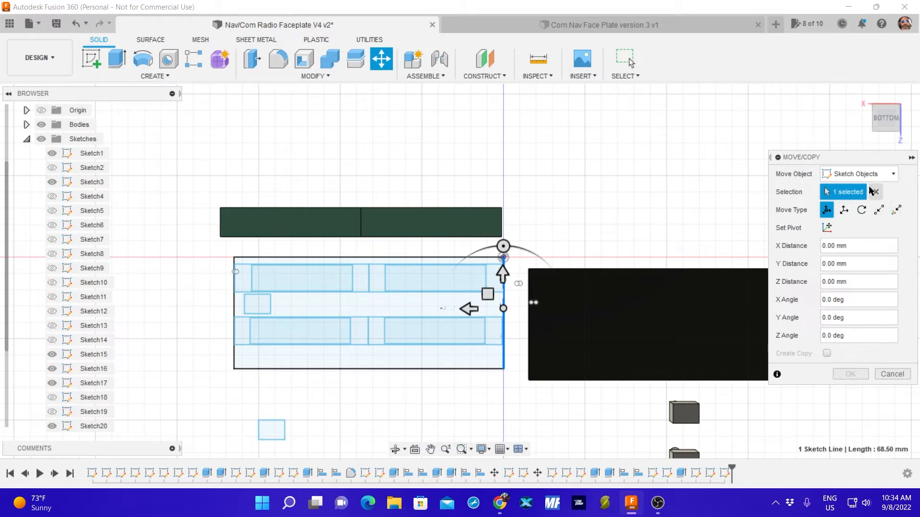
click(891, 375)
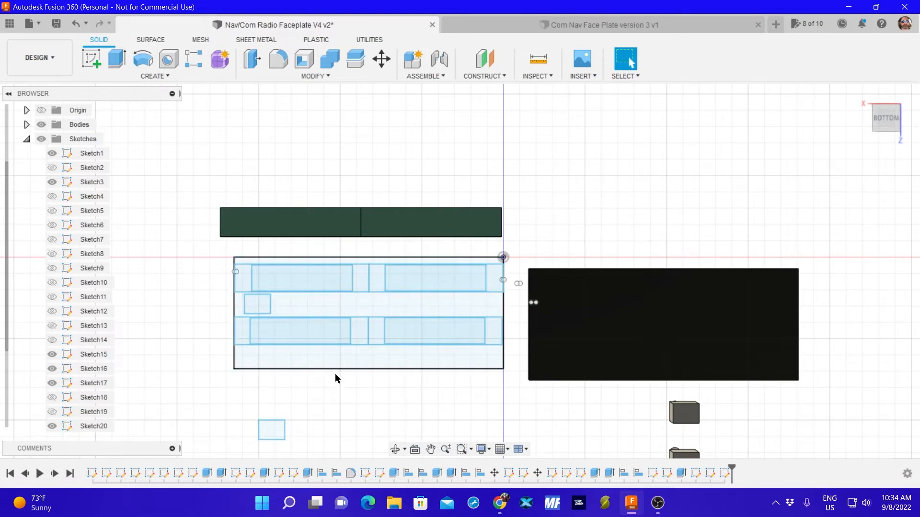
Move the remaining 16 x 12 mm rectangle about 8.81 mm in X and 44.783 mm in Y, into the strip below the lower display row.
click(272, 432)
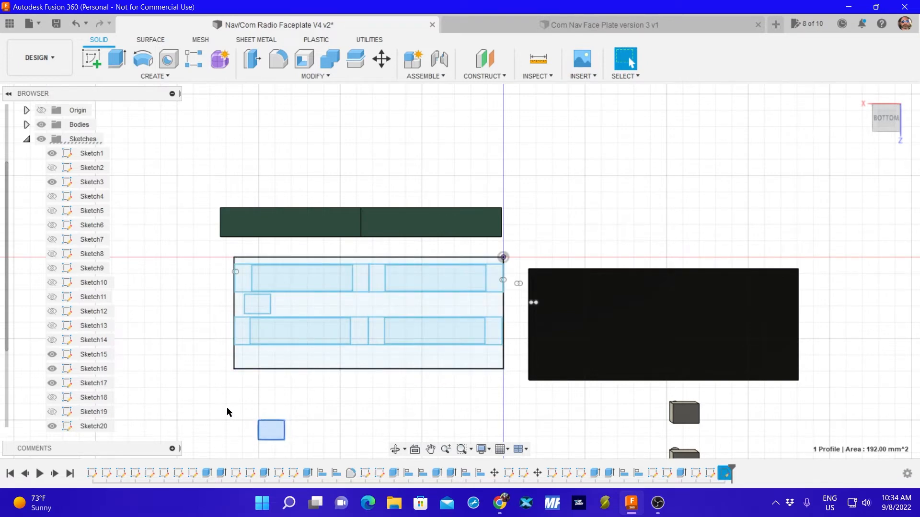
drag(228, 411, 317, 452)
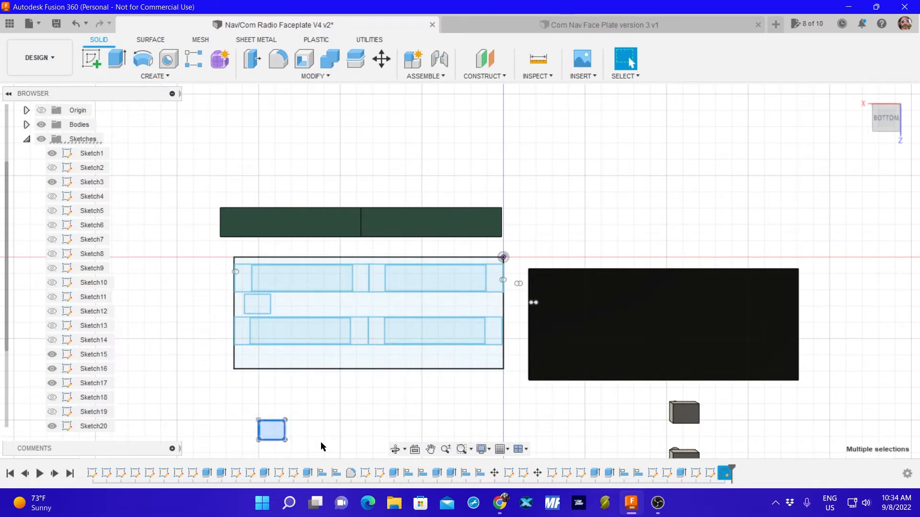
key(m)
mouse_move(258, 437)
mouse_down()
mouse_move(249, 426)
mouse_move(261, 250)
mouse_move(244, 381)
mouse_move(245, 370)
mouse_up()
Adjust the rectangle's move to 8.749 mm in X and 44.946 mm in Y, aligned beneath the upper small rectangle, and apply it.
scroll(259, 367, up, 3)
scroll(261, 367, up, 5)
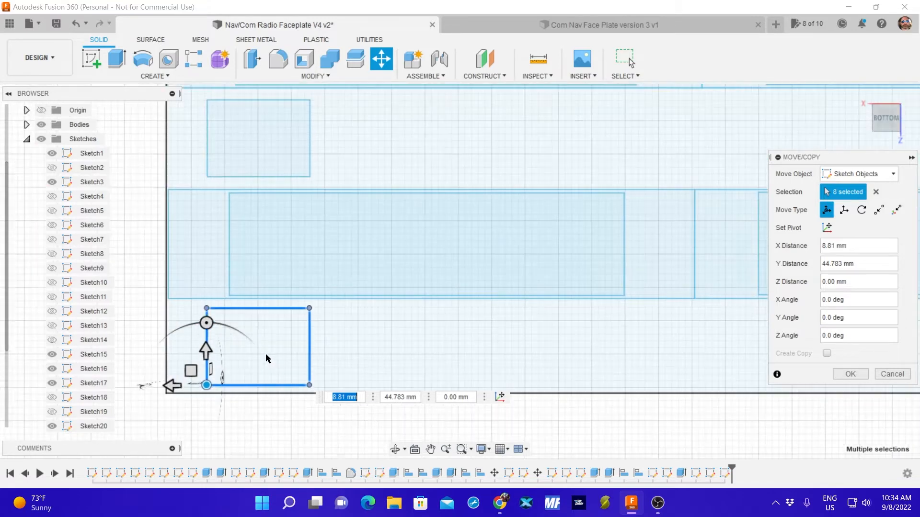
scroll(234, 360, up, 2)
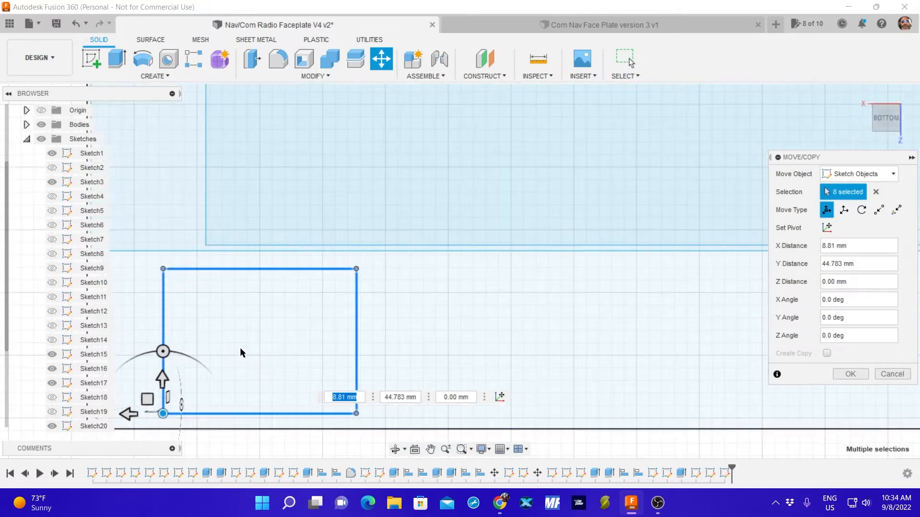
middle_drag(418, 324, 538, 293)
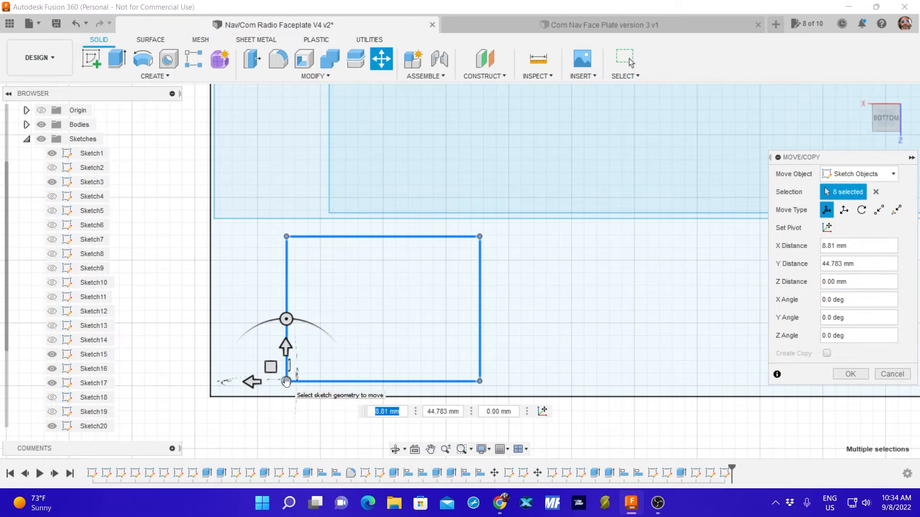
drag(286, 382, 269, 378)
scroll(540, 268, down, 1)
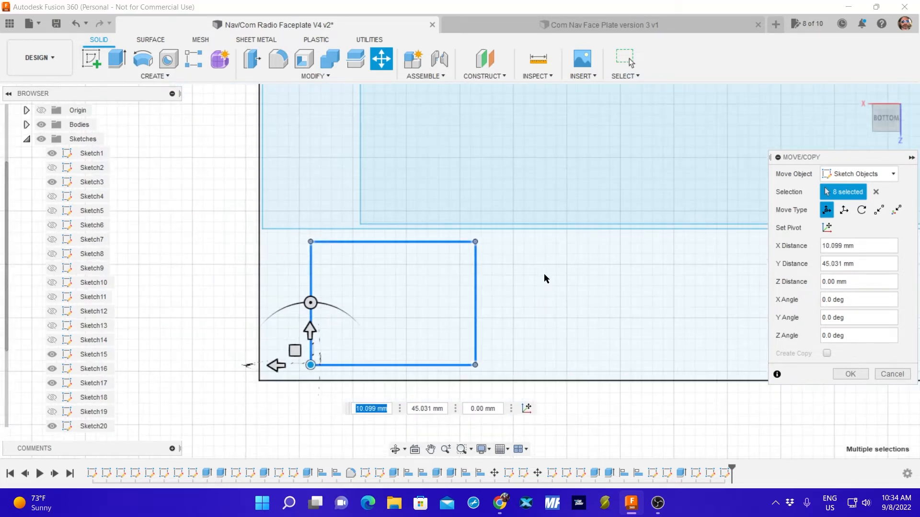
scroll(544, 274, down, 2)
scroll(577, 274, up, 1)
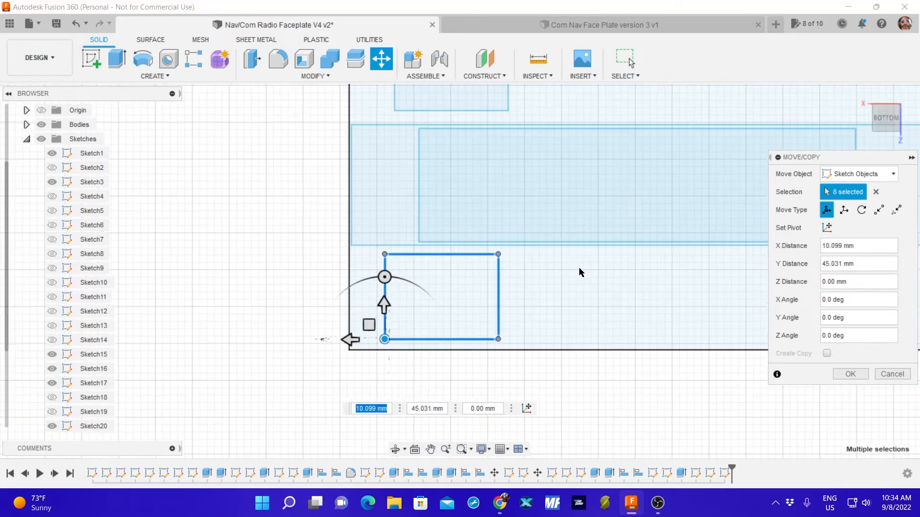
middle_drag(578, 271, 537, 289)
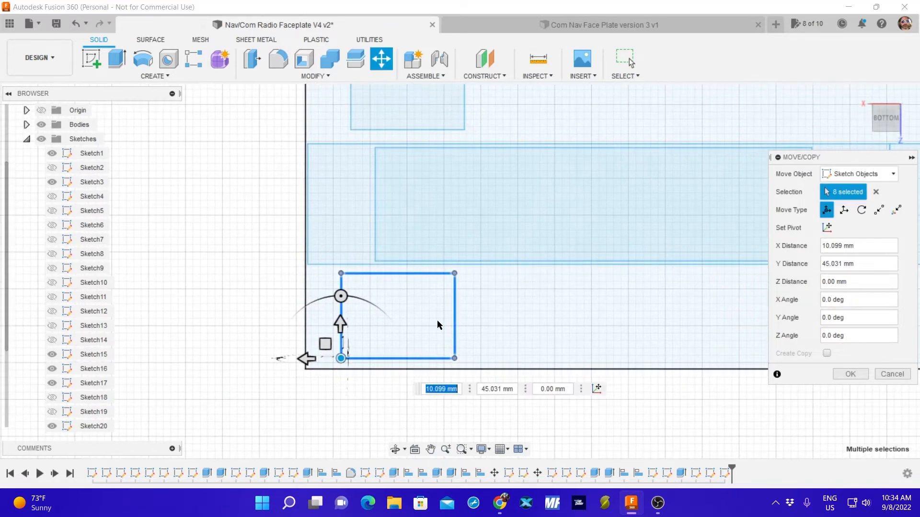
mouse_move(341, 358)
mouse_down()
mouse_move(372, 207)
mouse_move(352, 126)
mouse_move(364, 146)
mouse_move(349, 360)
mouse_up()
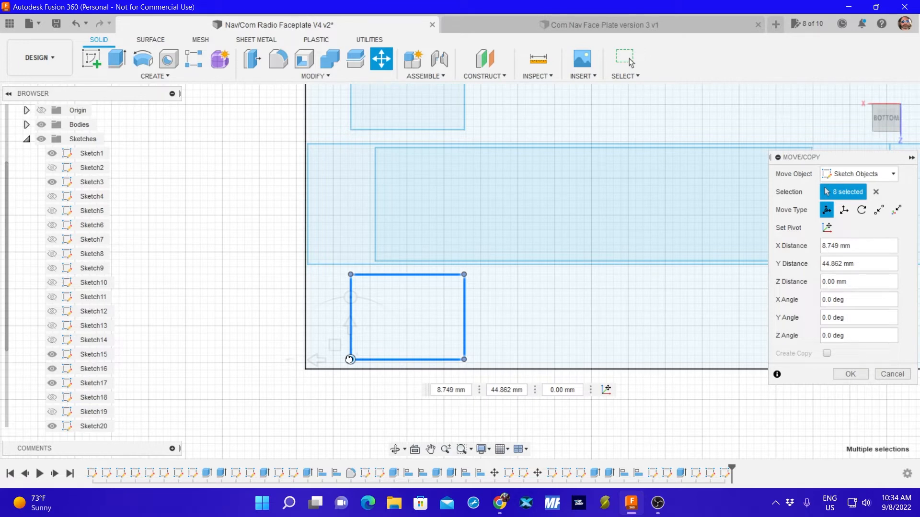
drag(349, 359, 349, 359)
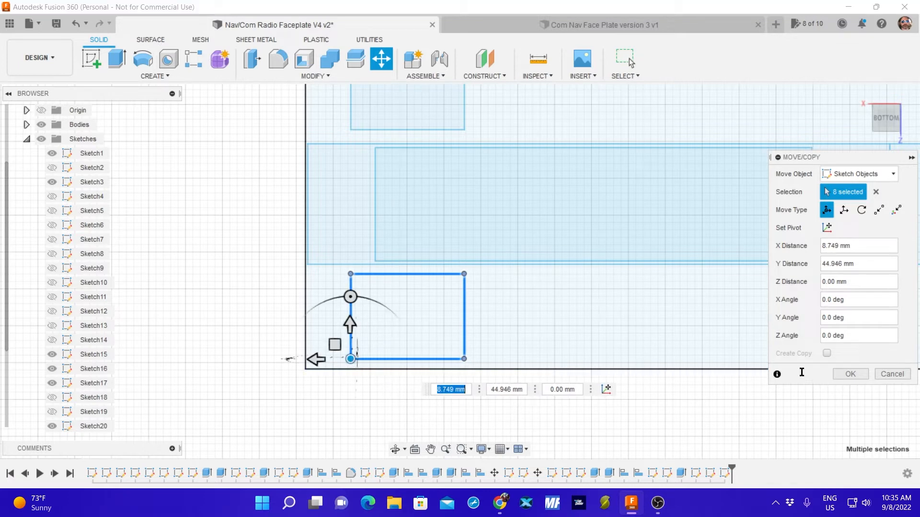
click(846, 374)
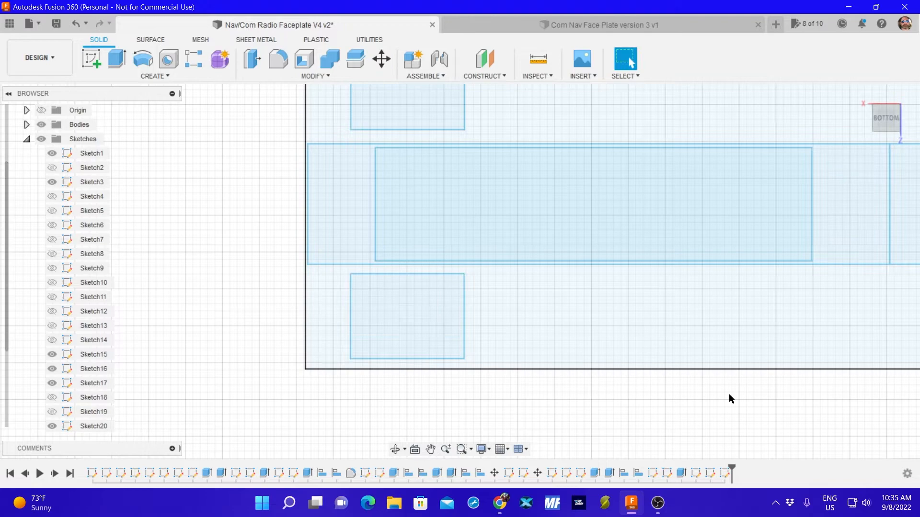
Examine the placement of both small rectangles relative to the display rows and the faceplate outline.
click(408, 320)
click(406, 402)
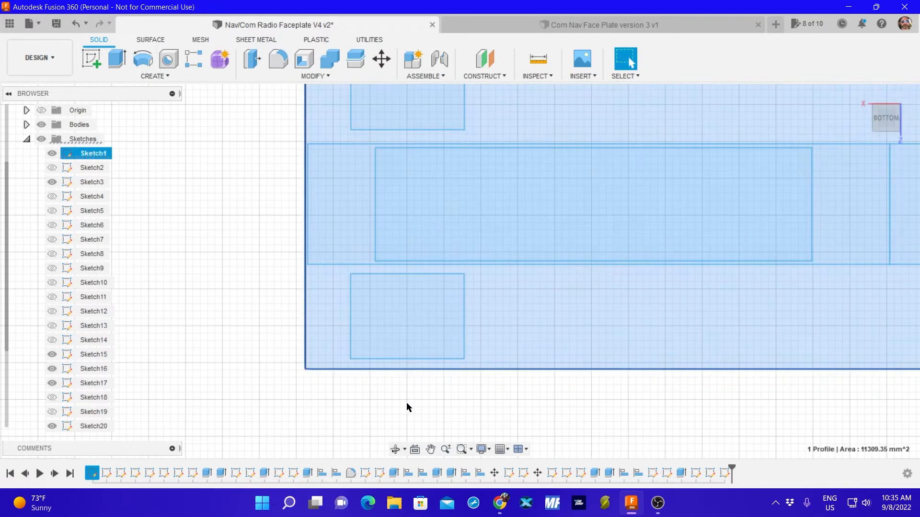
scroll(522, 394, up, 1)
scroll(539, 407, down, 5)
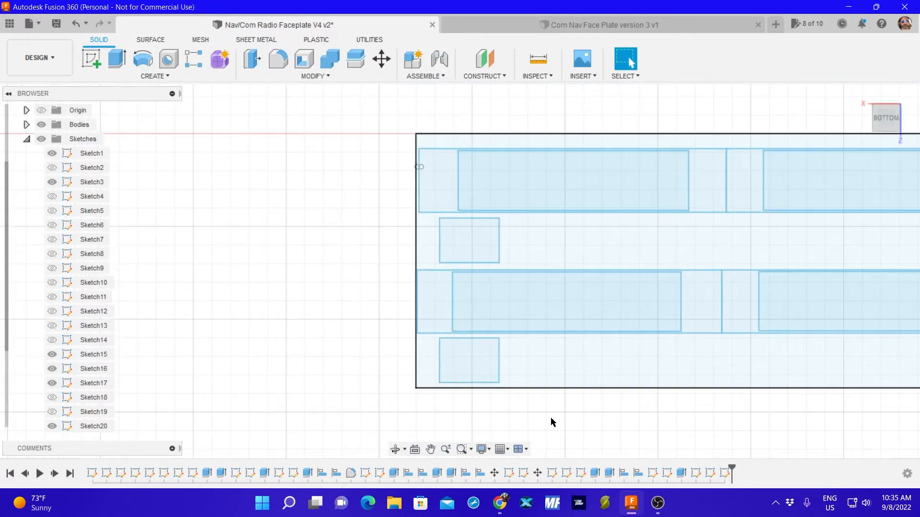
middle_drag(627, 434, 426, 384)
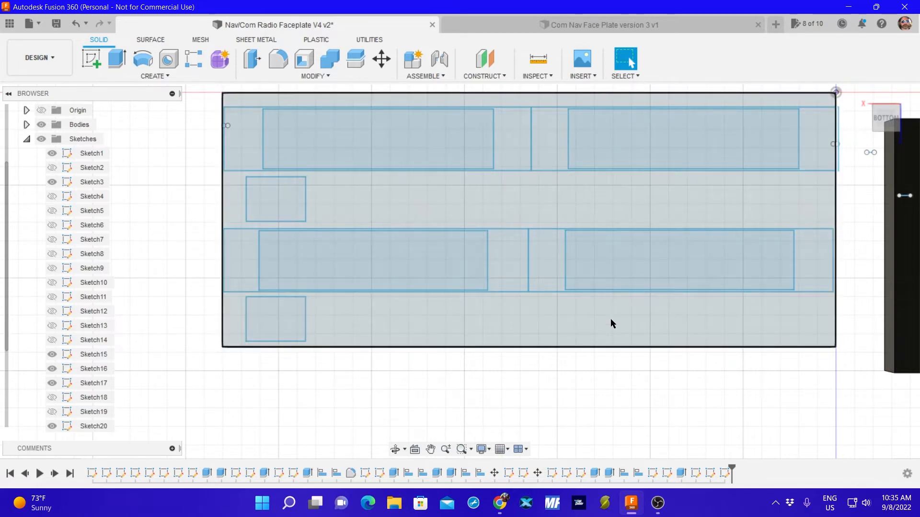
click(322, 316)
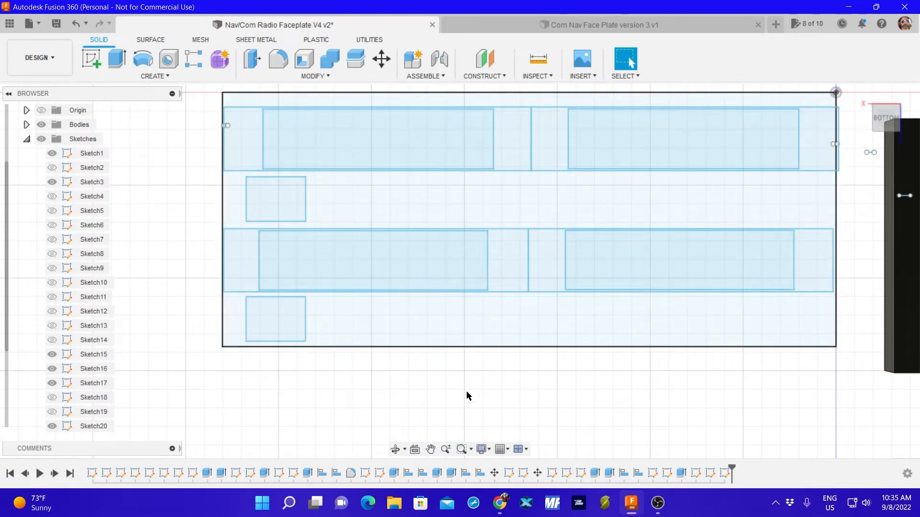
scroll(455, 394, up, 1)
scroll(450, 394, down, 4)
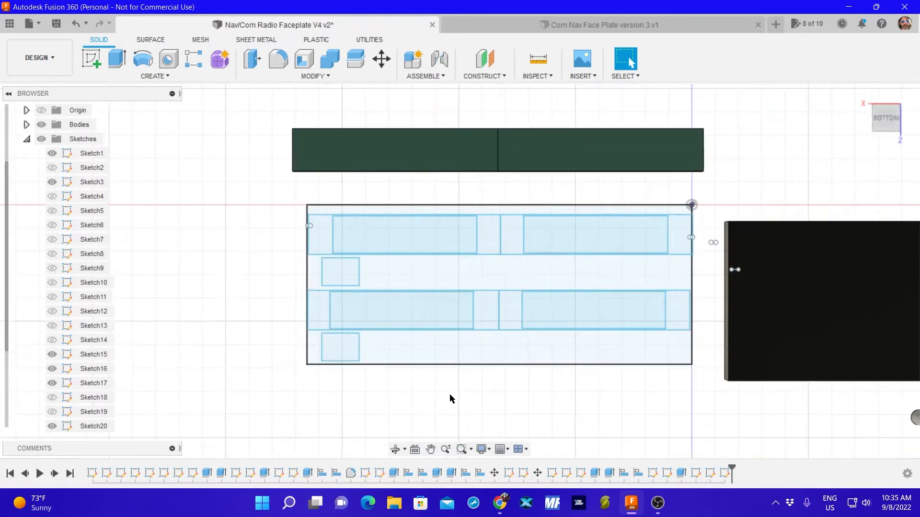
Inspect the two small button blocks beyond the display bodies from below and from their top side.
scroll(467, 383, down, 2)
scroll(577, 158, up, 5)
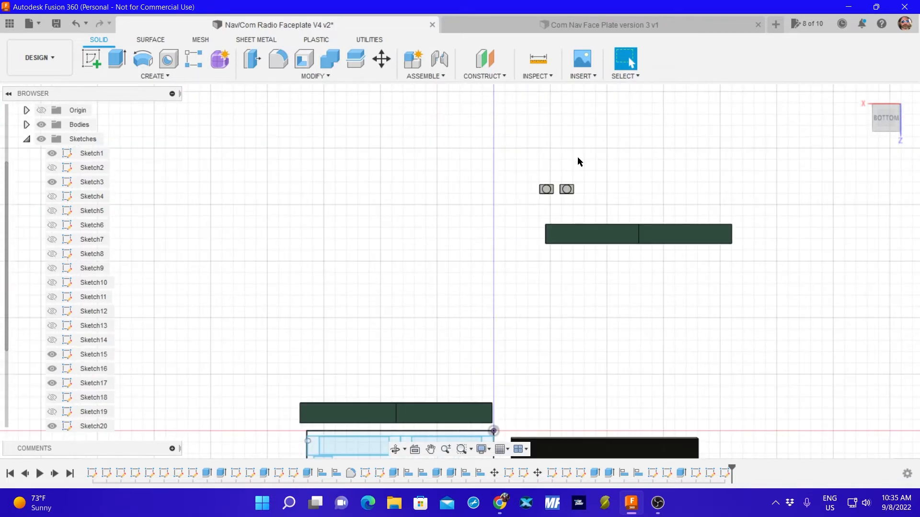
scroll(536, 209, up, 3)
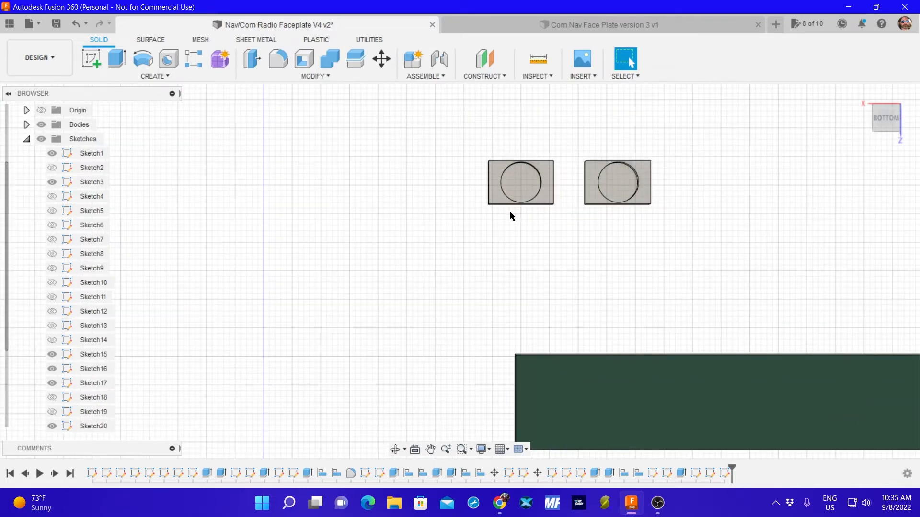
scroll(448, 248, down, 5)
scroll(416, 360, down, 2)
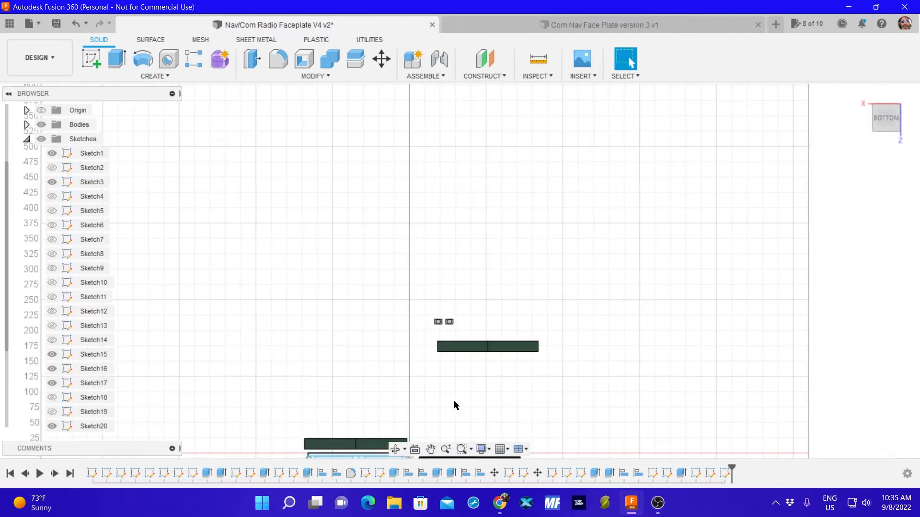
mouse_move(453, 400)
middle_down()
mouse_move(505, 302)
mouse_move(497, 294)
middle_up()
scroll(476, 195, up, 5)
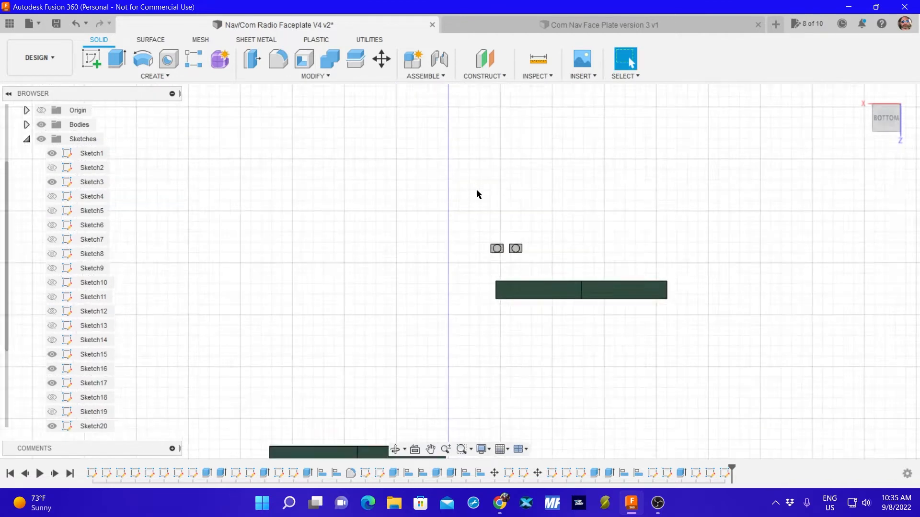
middle_drag(493, 338, 444, 234)
scroll(443, 234, up, 2)
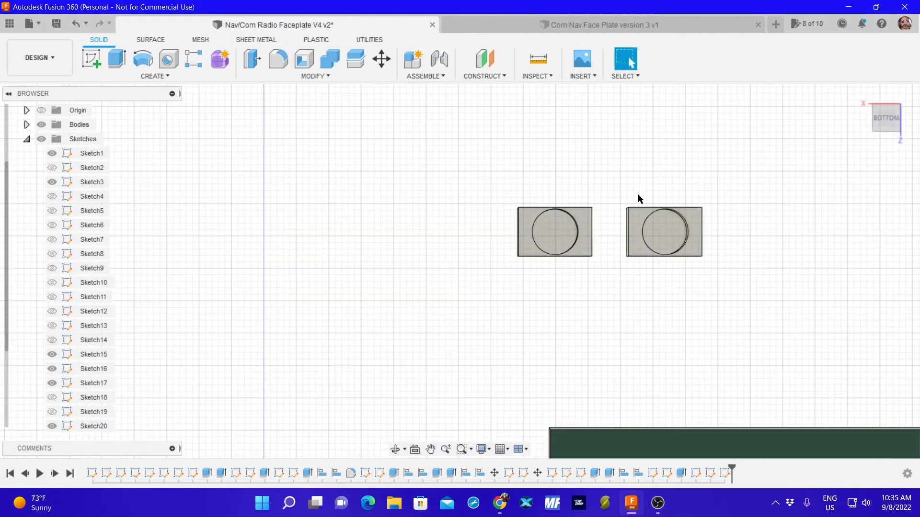
click(886, 96)
click(886, 98)
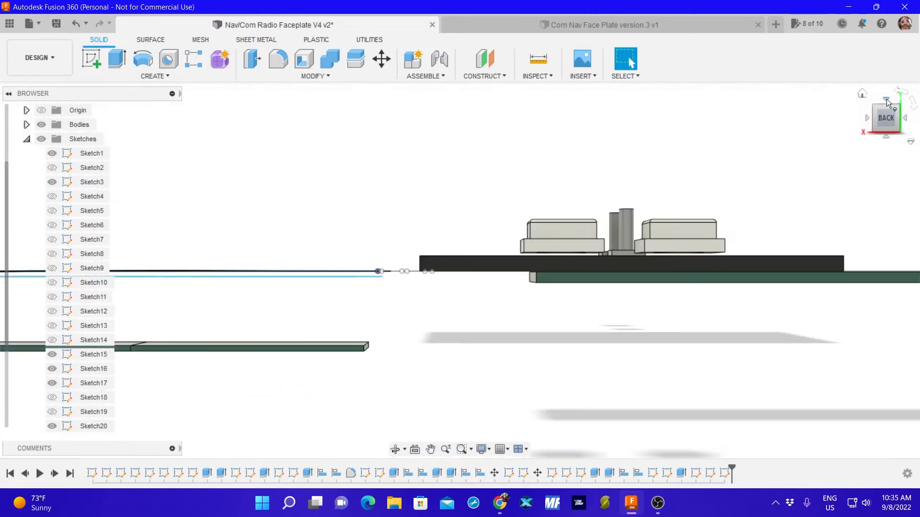
click(886, 100)
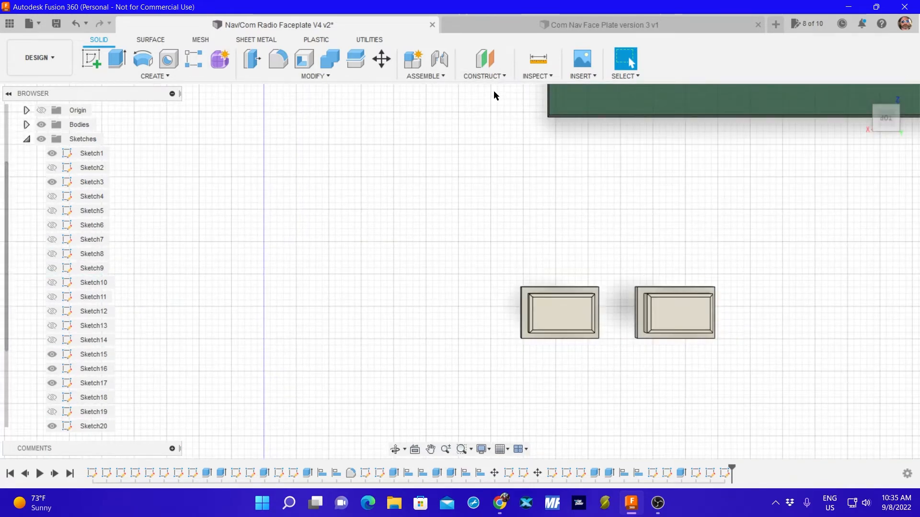
Measure the distance between the two long outer edges of the raised button on the first small block.
click(538, 59)
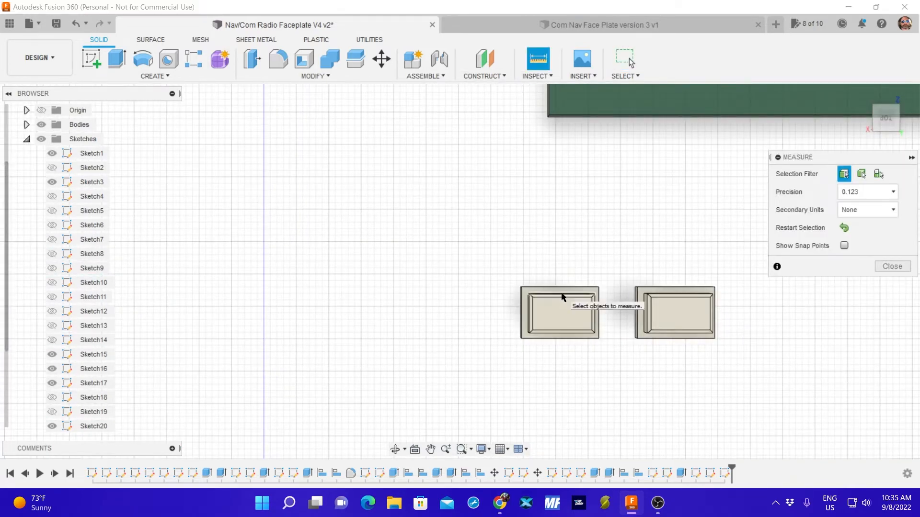
scroll(558, 304, up, 5)
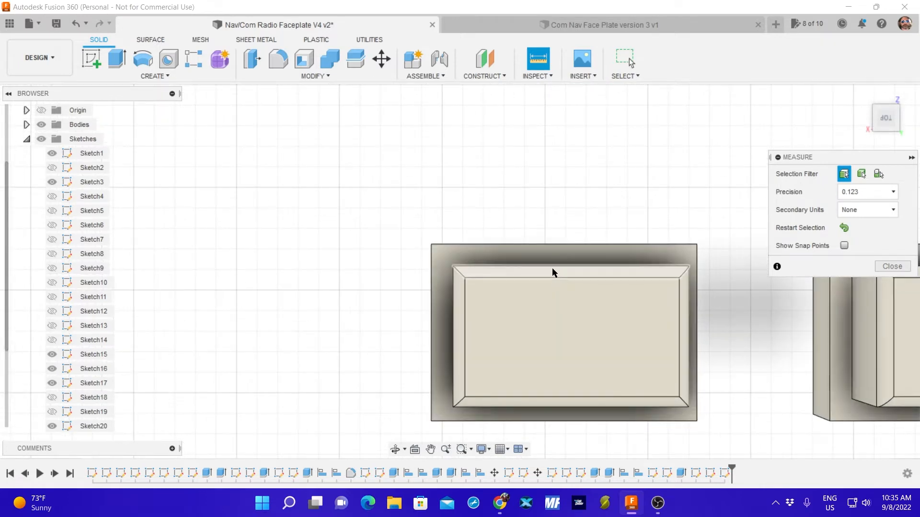
click(553, 270)
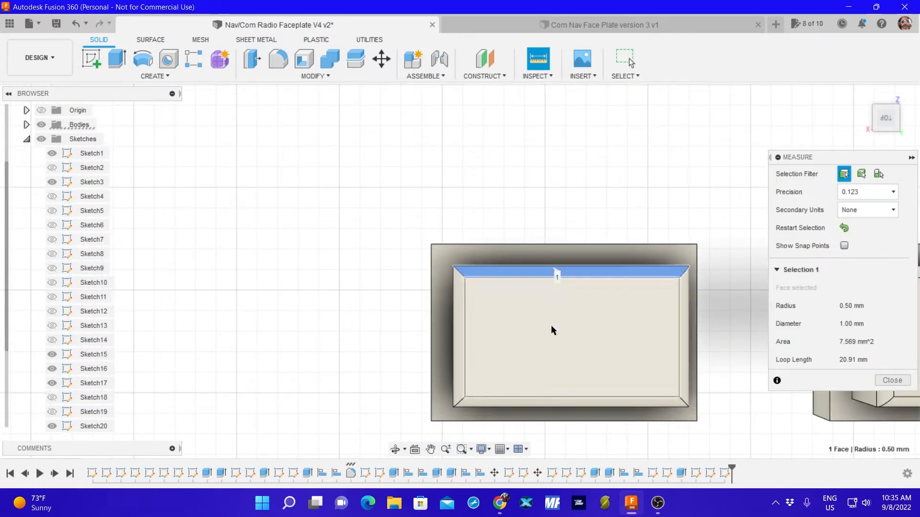
click(549, 408)
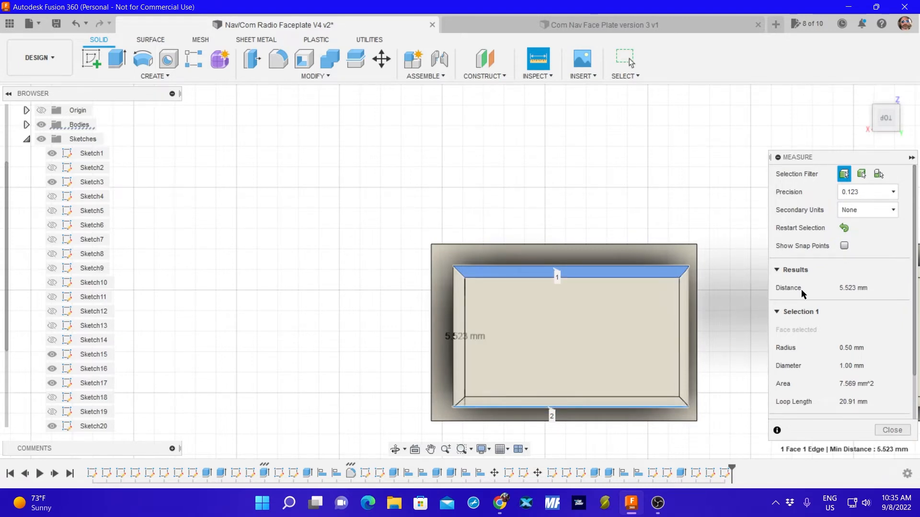
click(844, 228)
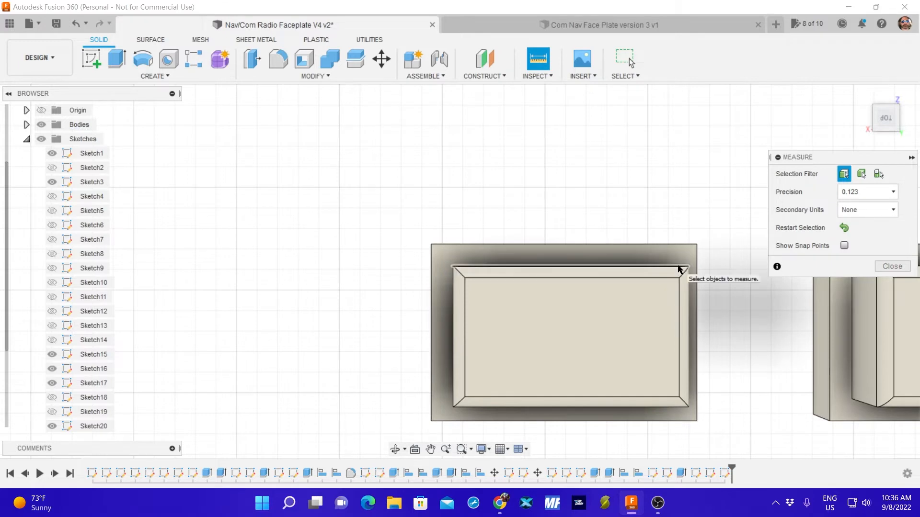
click(680, 267)
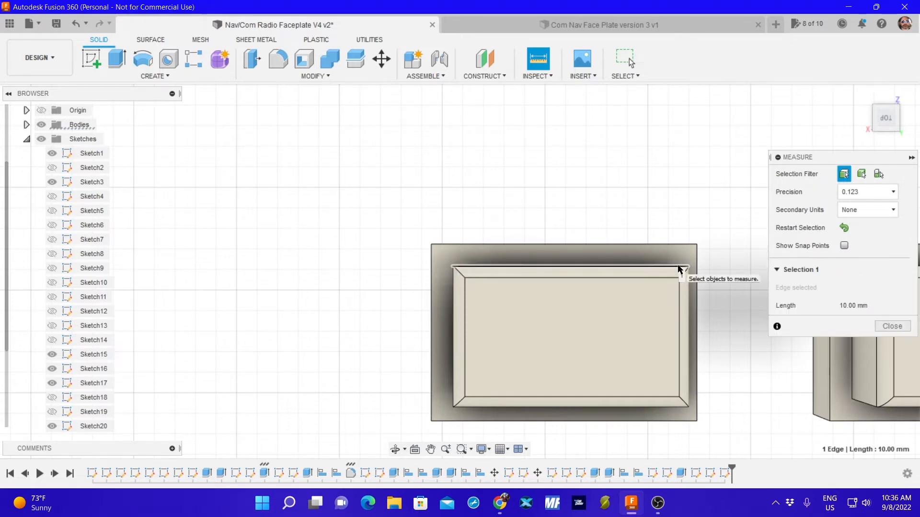
click(680, 405)
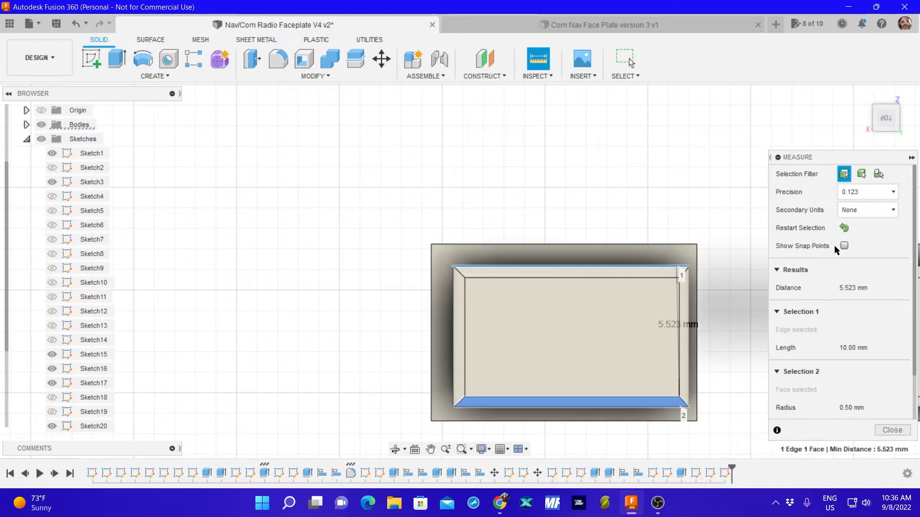
click(844, 228)
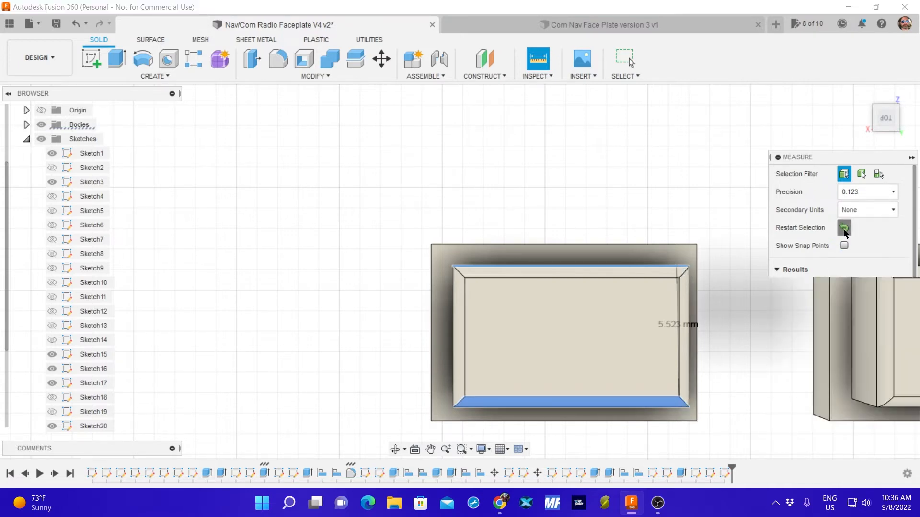
click(655, 407)
click(659, 267)
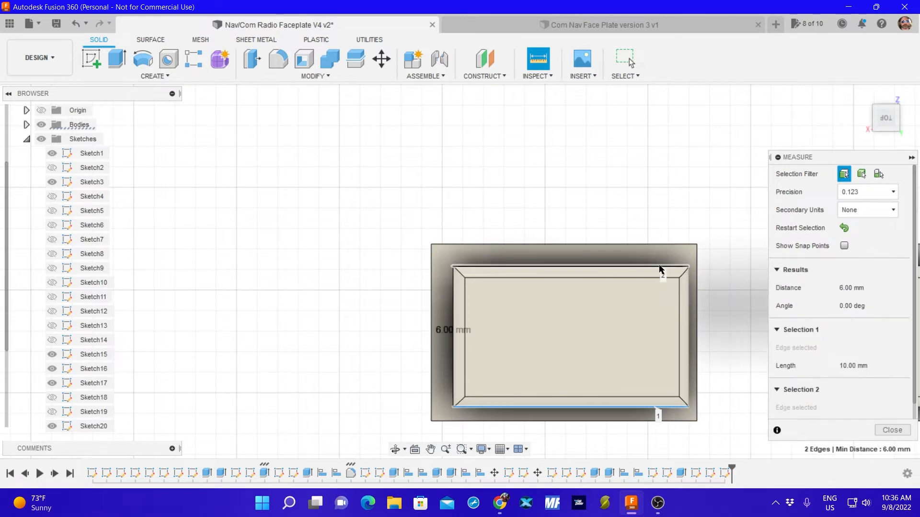
click(882, 430)
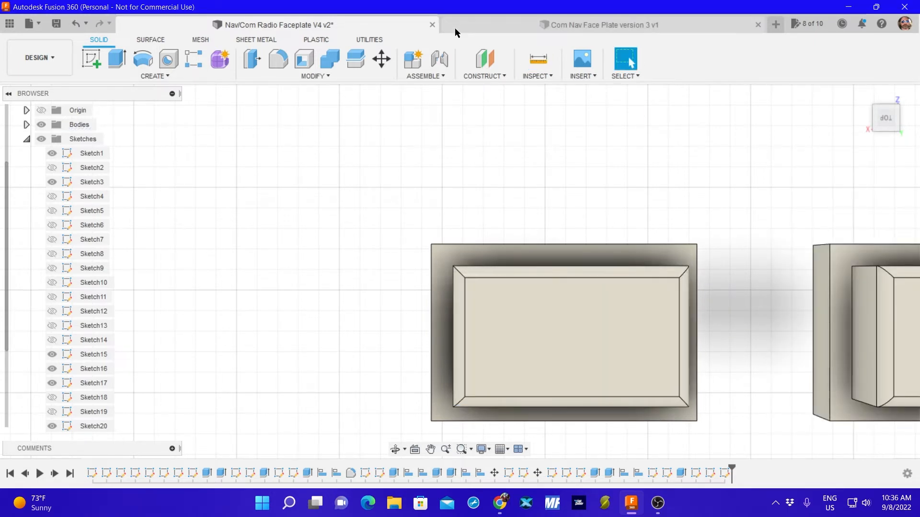
Measure the distance between the two short outer edges of the raised button on the first small block.
click(536, 59)
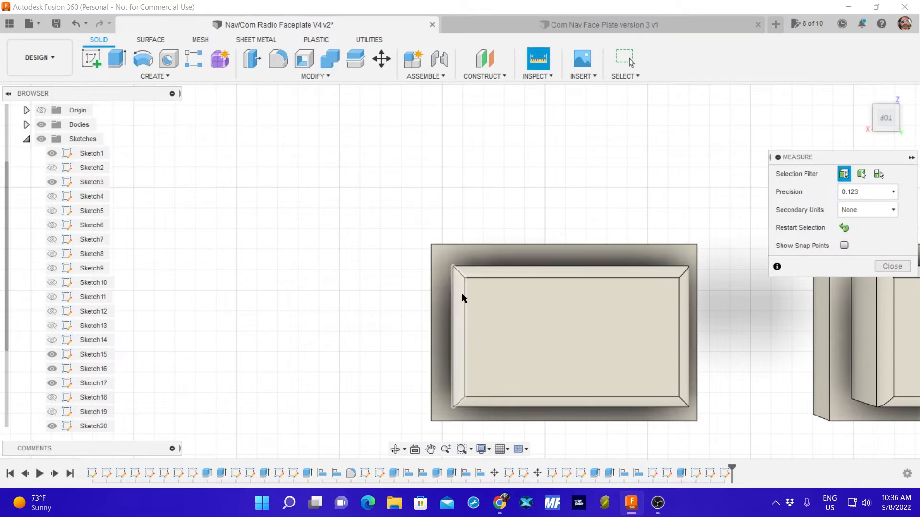
click(453, 326)
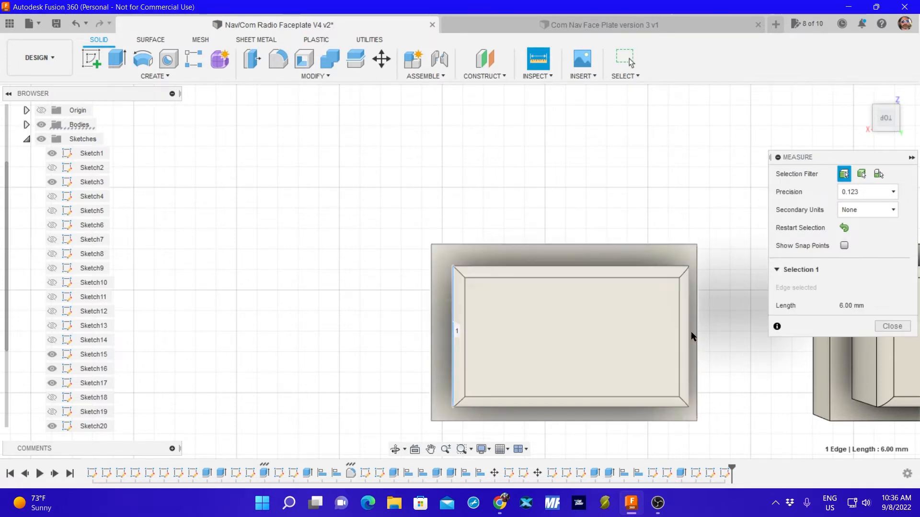
click(688, 338)
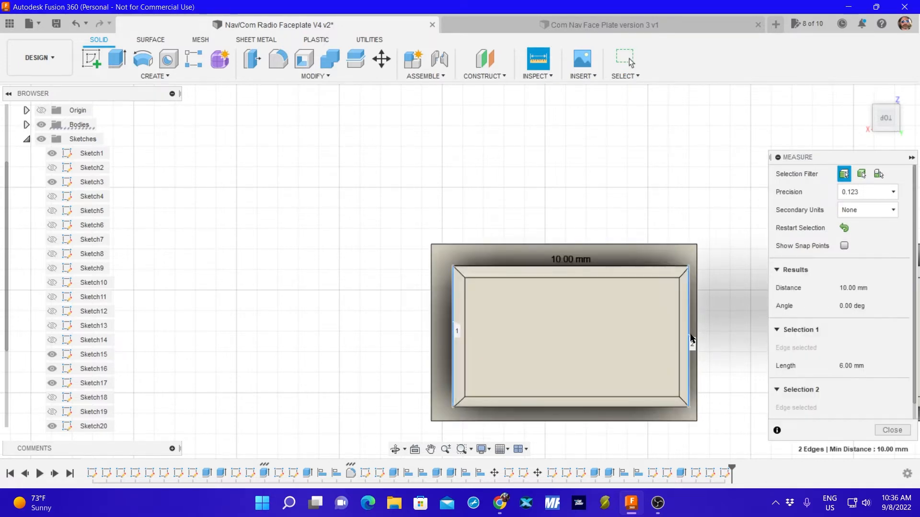
click(891, 430)
Start a new sketch on the faceplate profile, in the area beside the upper small rectangle.
scroll(476, 158, down, 2)
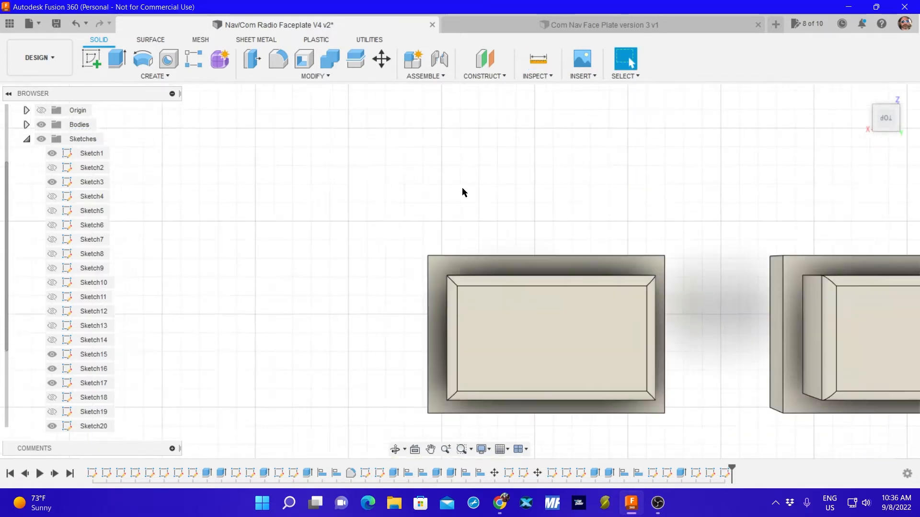
scroll(460, 190, down, 10)
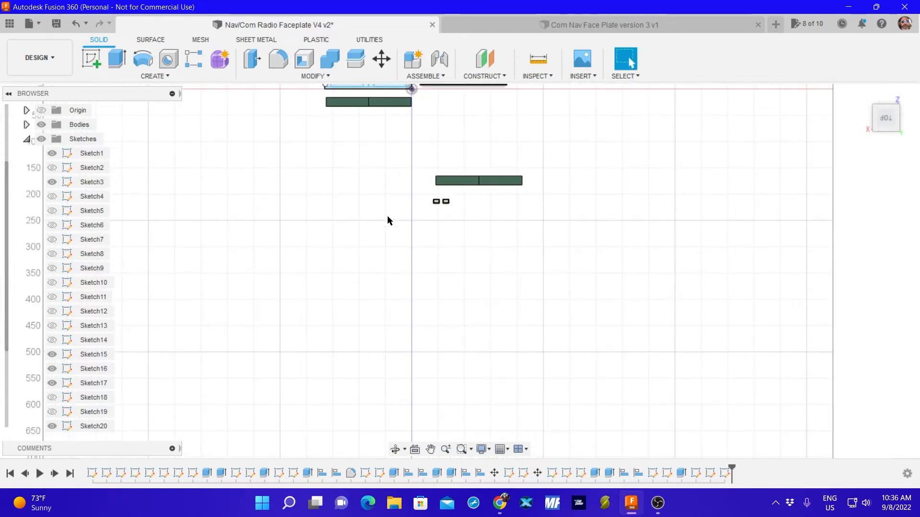
scroll(389, 175, down, 2)
middle_drag(399, 134, 411, 272)
scroll(374, 230, up, 5)
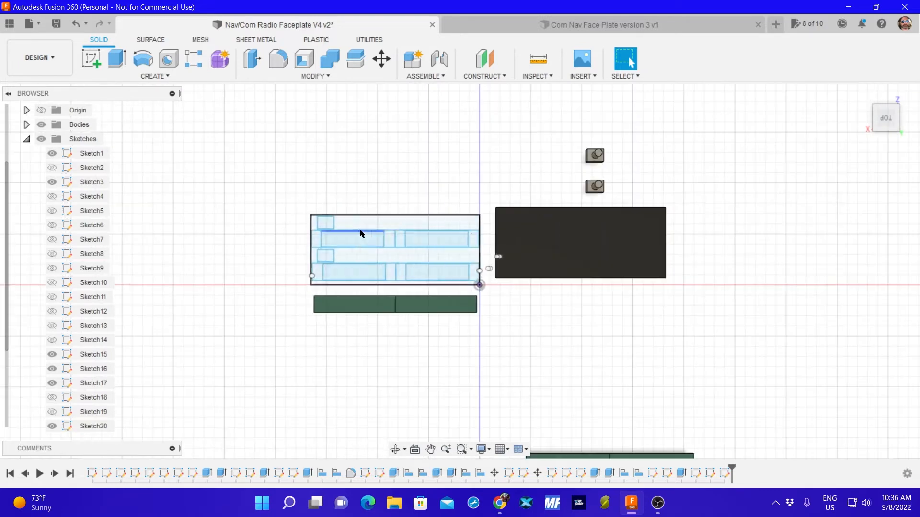
scroll(364, 220, up, 6)
middle_drag(376, 191, 430, 138)
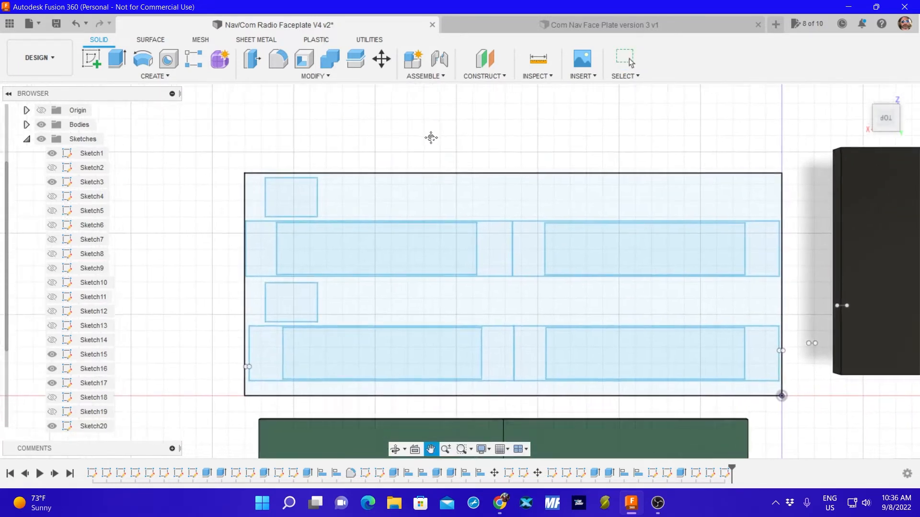
click(91, 58)
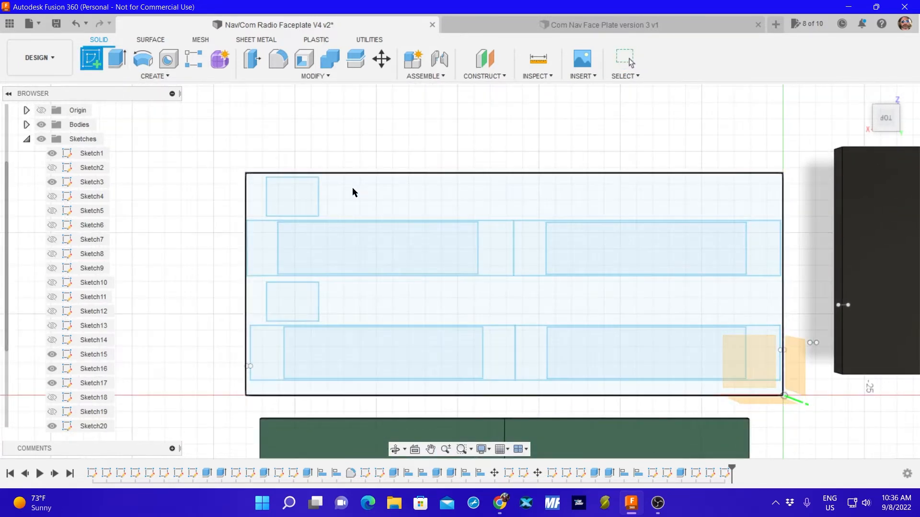
click(352, 188)
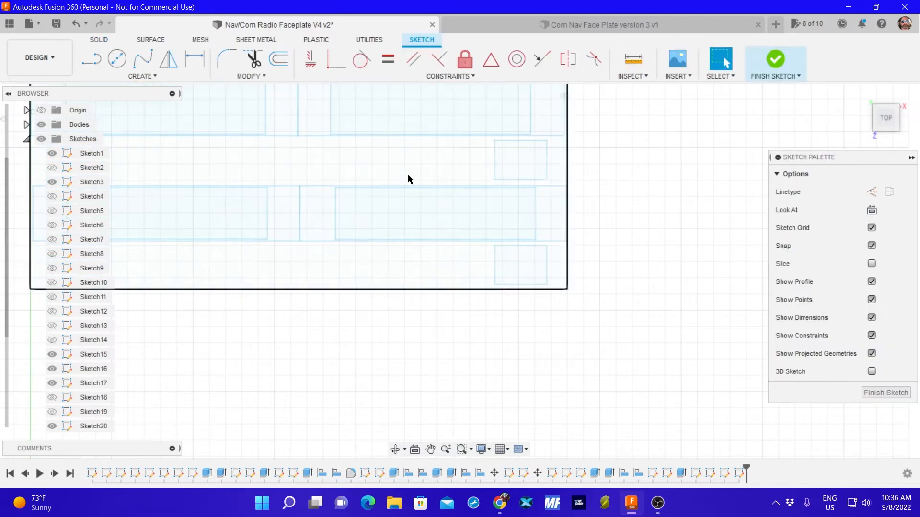
Draw a two-point rectangle 10 mm wide and 6 mm high just outside the faceplate's long edge, near the small rectangles.
click(140, 75)
mouse_move(134, 105)
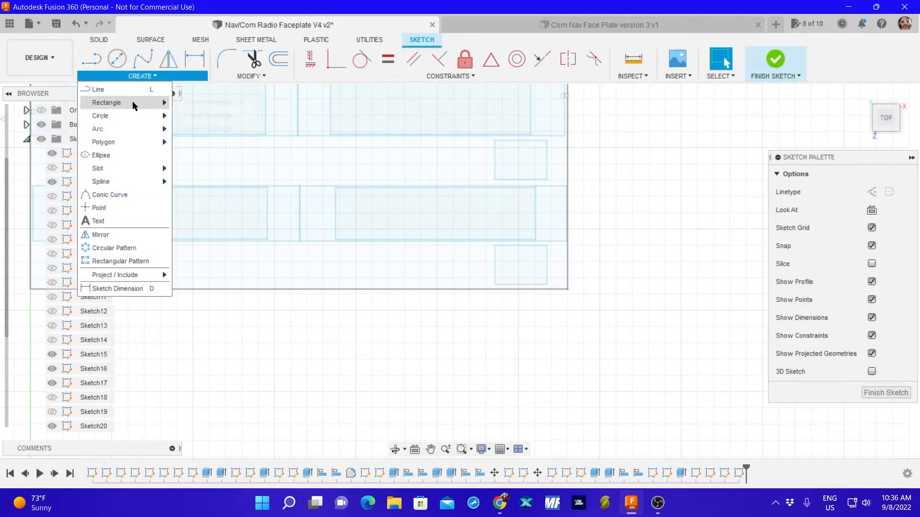
click(175, 102)
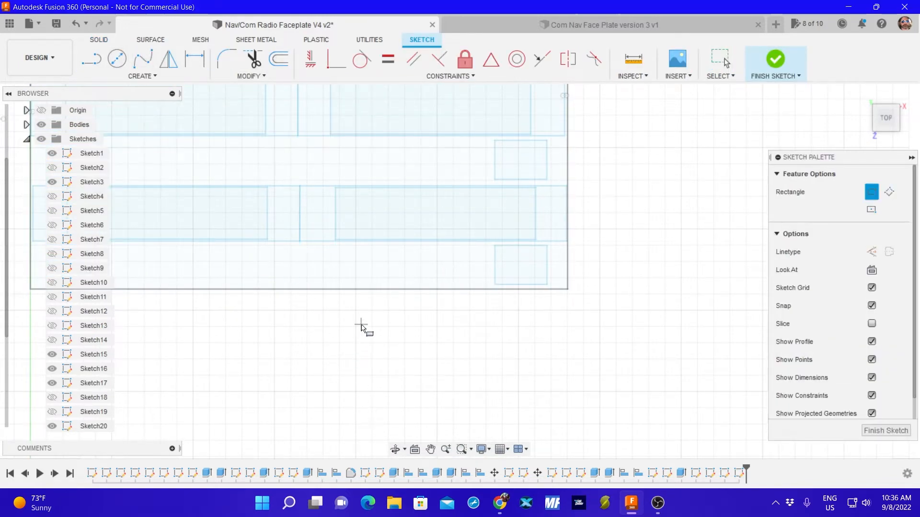
click(362, 325)
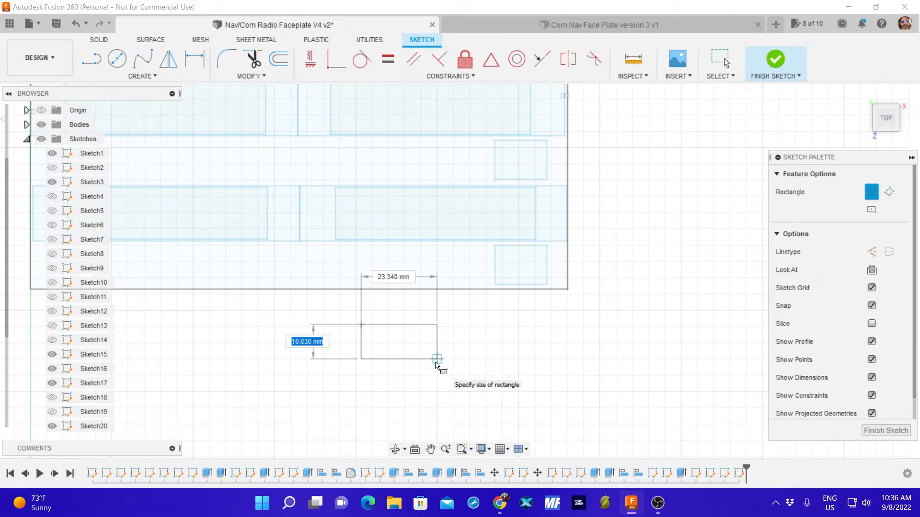
text(10)
key(Tab)
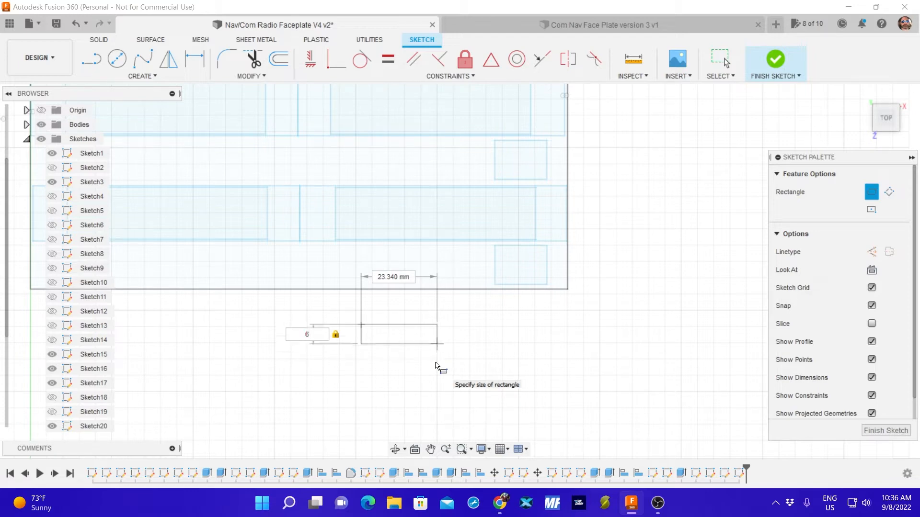
key(Tab)
text(10)
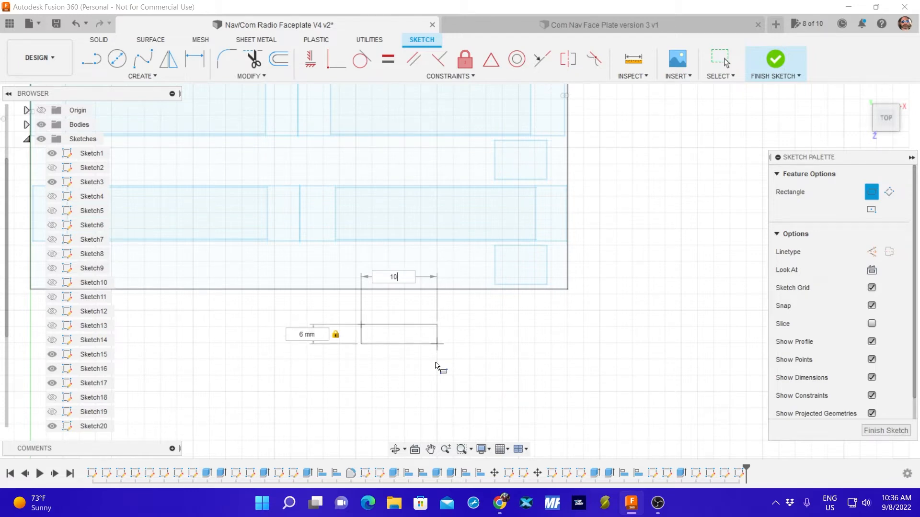
key(Tab)
key(Return)
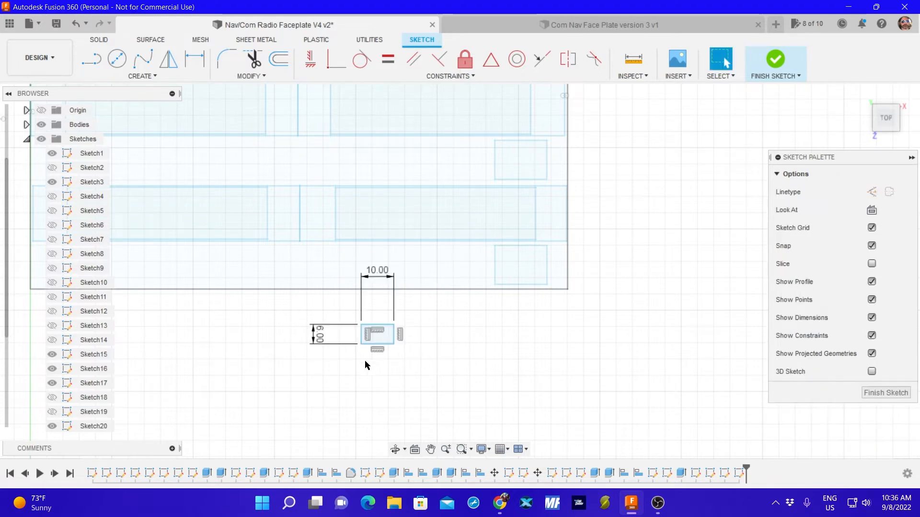
Draw a second two-point rectangle 12 mm wide and 6 mm high directly below the 10 mm one.
click(111, 79)
mouse_move(134, 102)
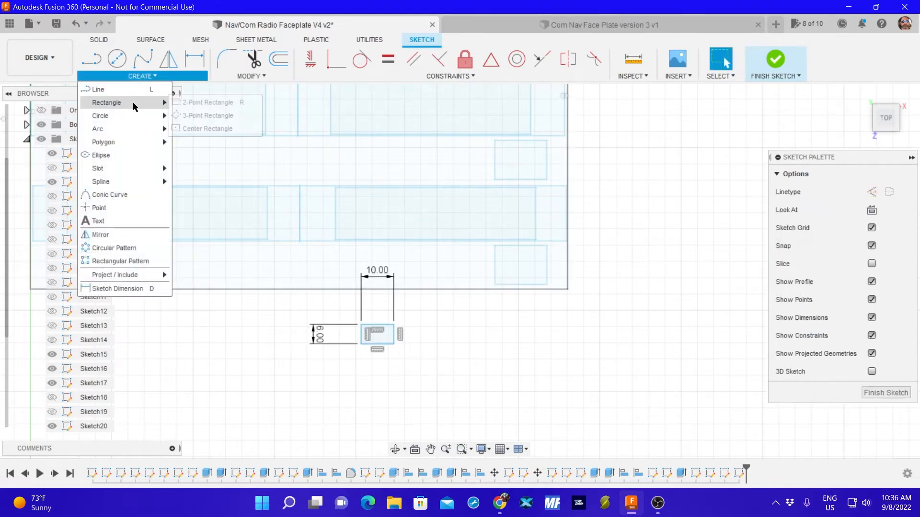
click(214, 102)
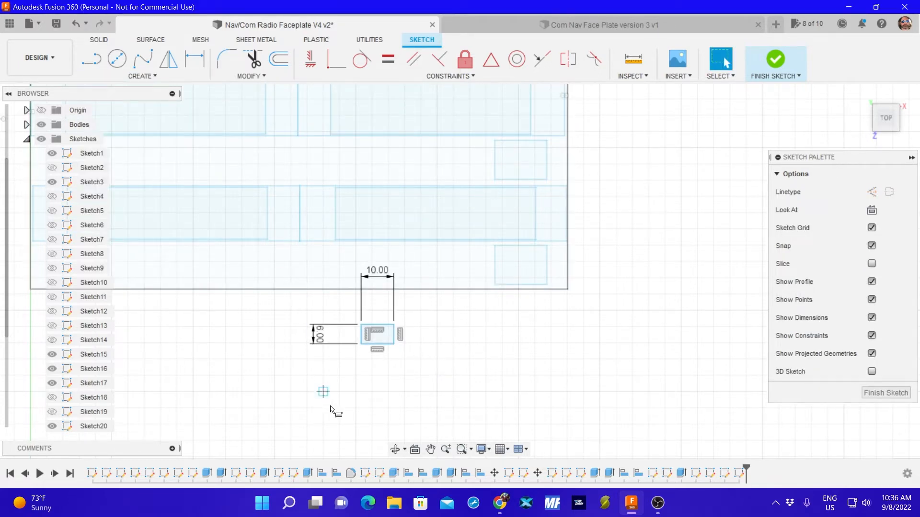
click(362, 362)
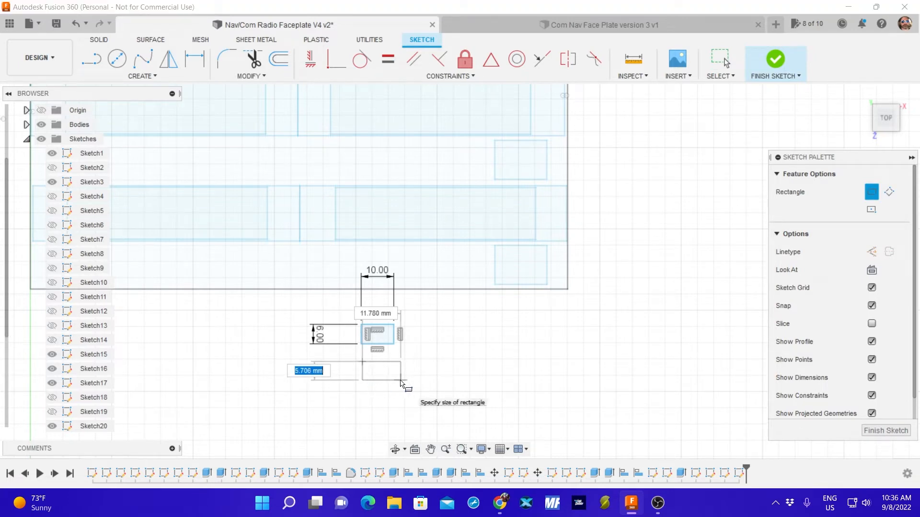
text(6)
key(Tab)
text(12)
key(Tab)
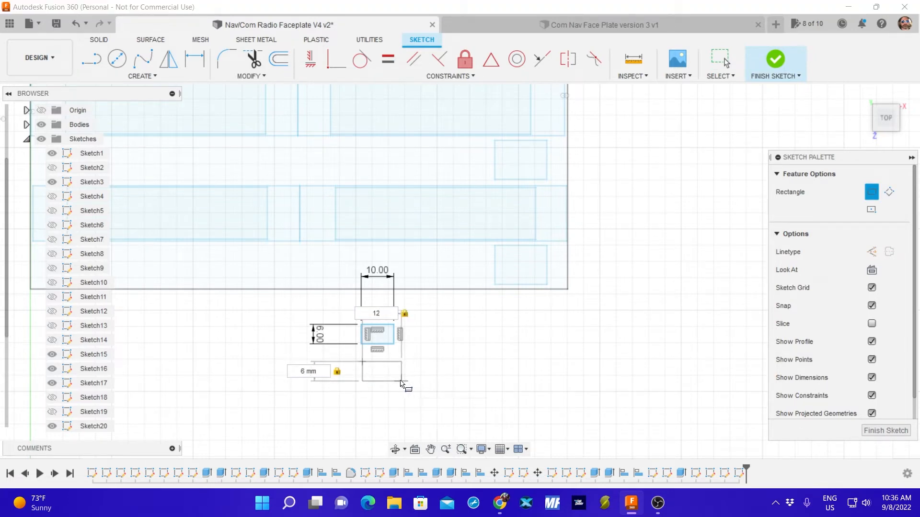
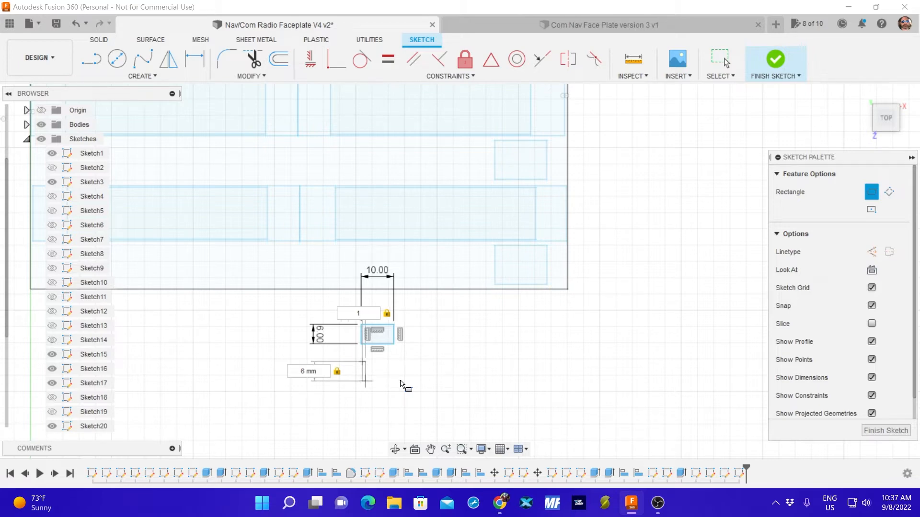
Size the rectangle being drawn beneath the 10 × 6 mm rectangle to 11 mm wide and 7 mm high.
text(1)
key(Tab)
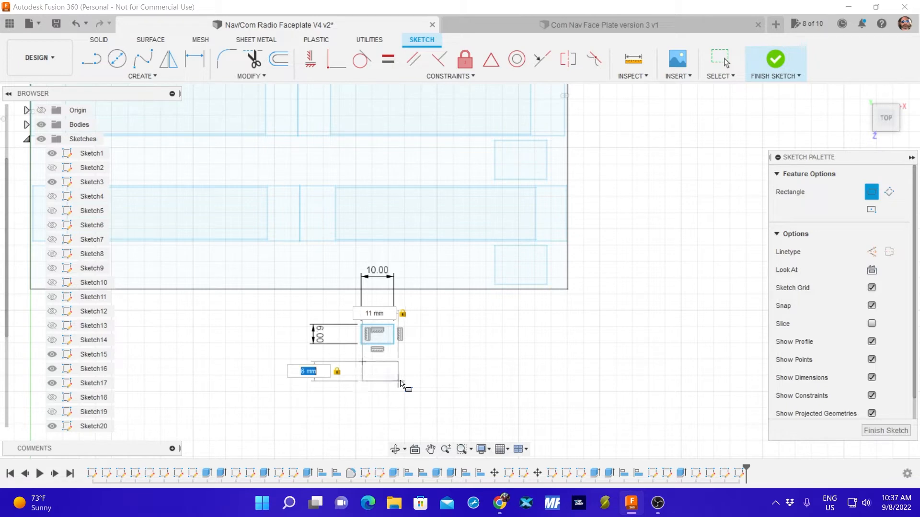
text(7)
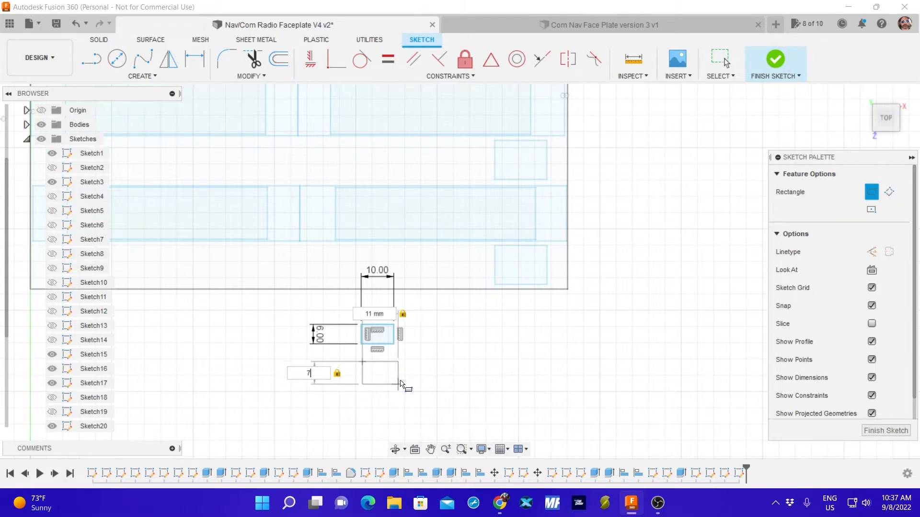
key(Return)
key(Escape)
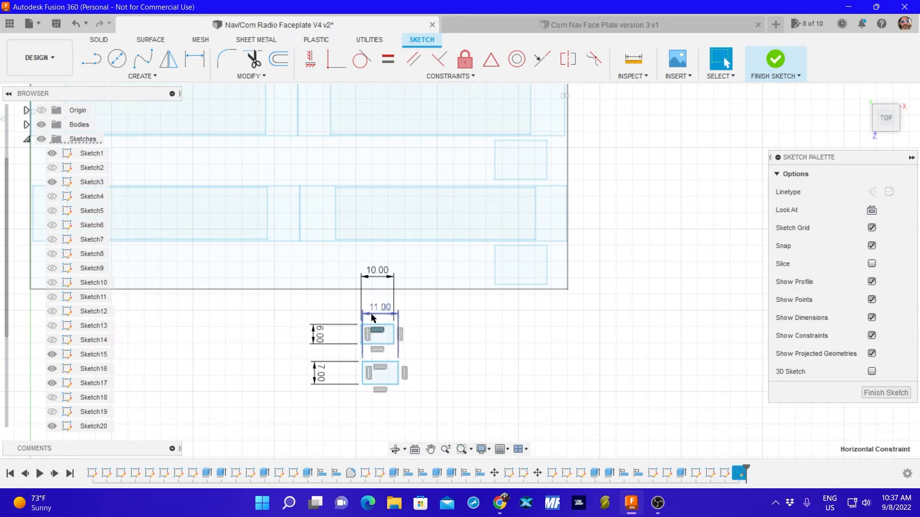
Delete the 10 × 6 mm rectangle along with its dimensions from the sketch.
click(379, 276)
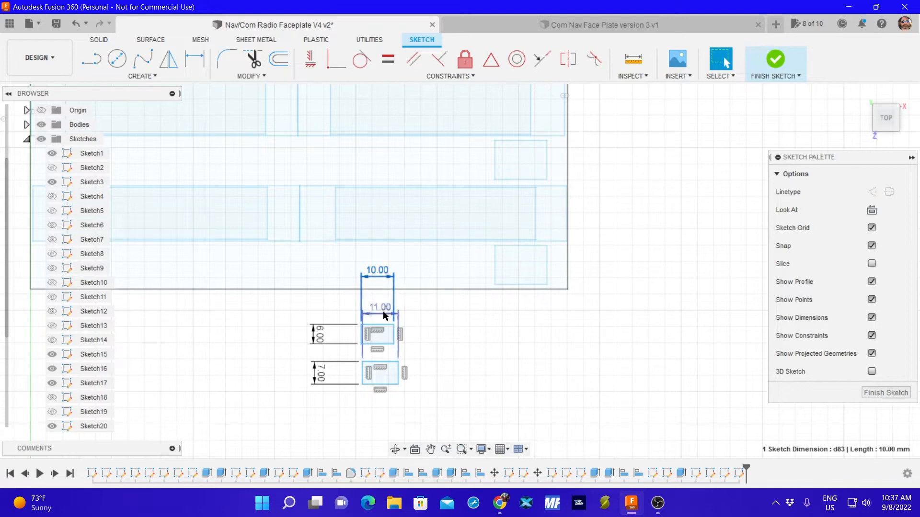
click(378, 331)
click(388, 338)
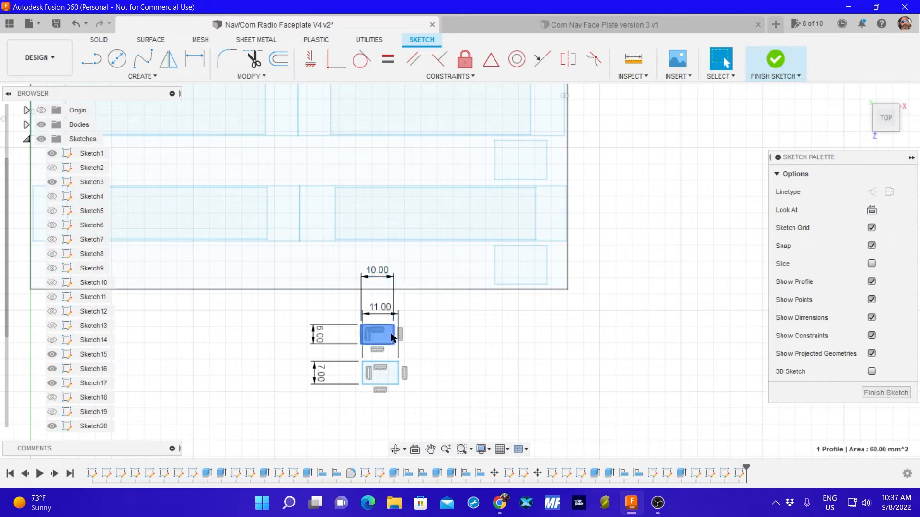
double_click(393, 335)
click(318, 334)
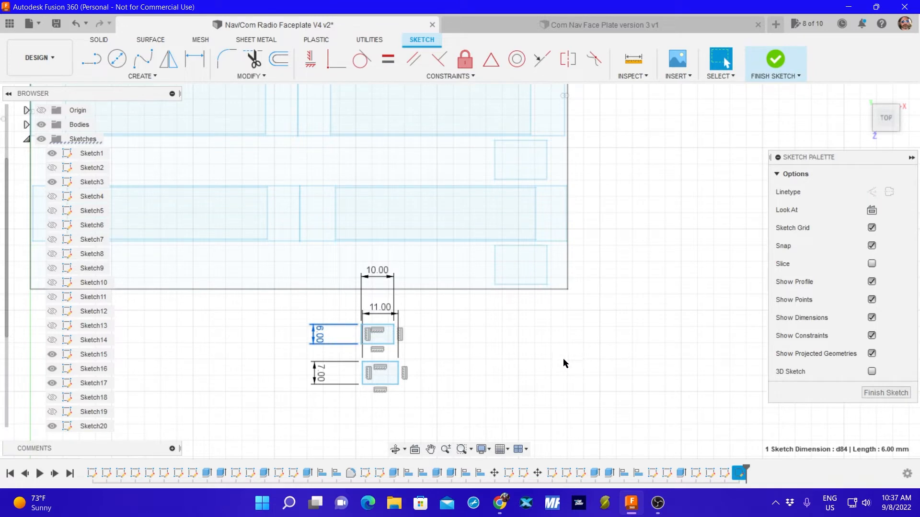
click(384, 336)
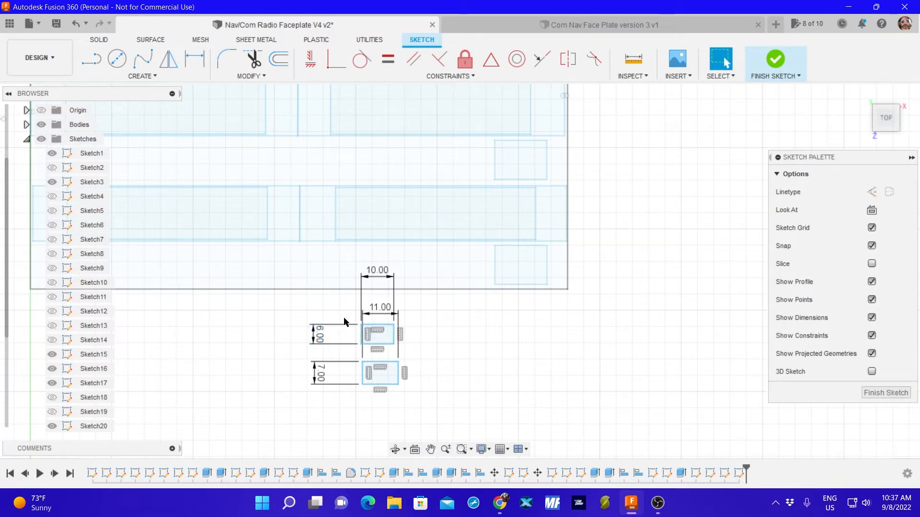
drag(342, 314, 413, 350)
key(Delete)
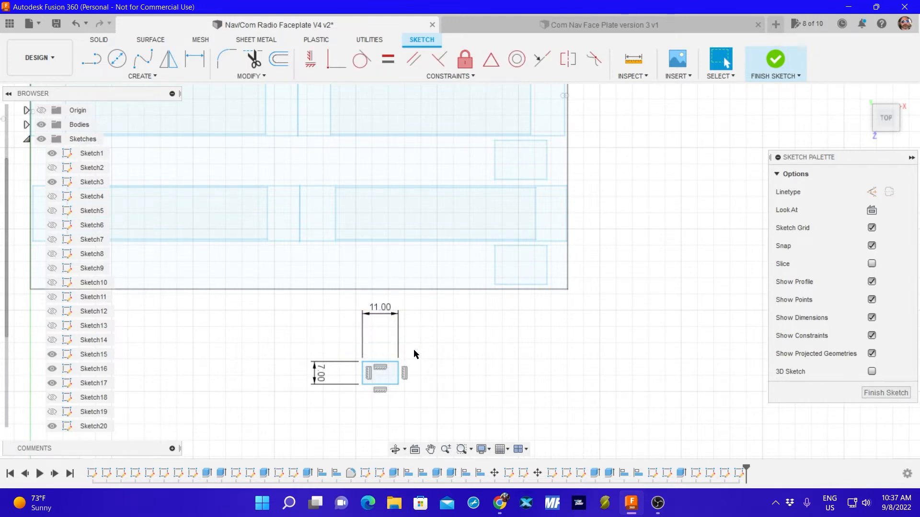
Draw a second two-point rectangle, 11 mm wide and 7 mm high, beside the remaining small one and finish the sketch.
click(141, 76)
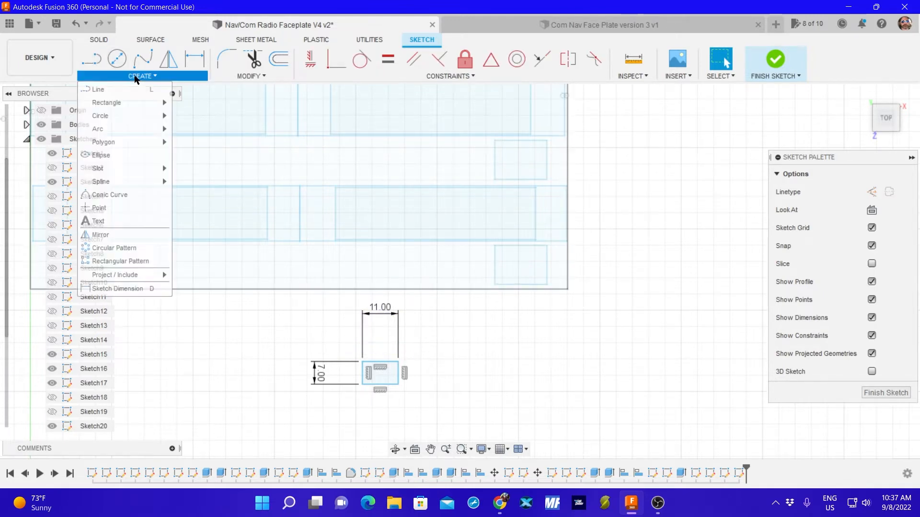
mouse_move(157, 102)
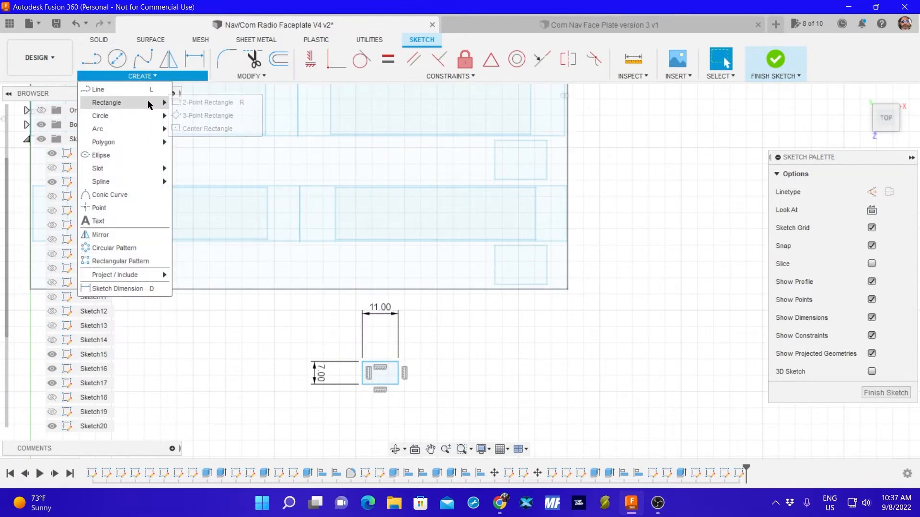
click(194, 103)
click(454, 359)
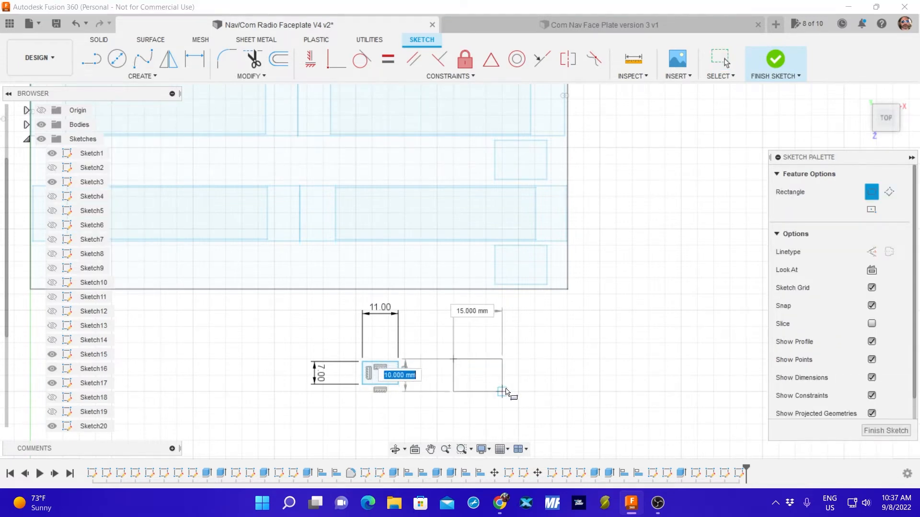
text(7)
key(Tab)
text(1)
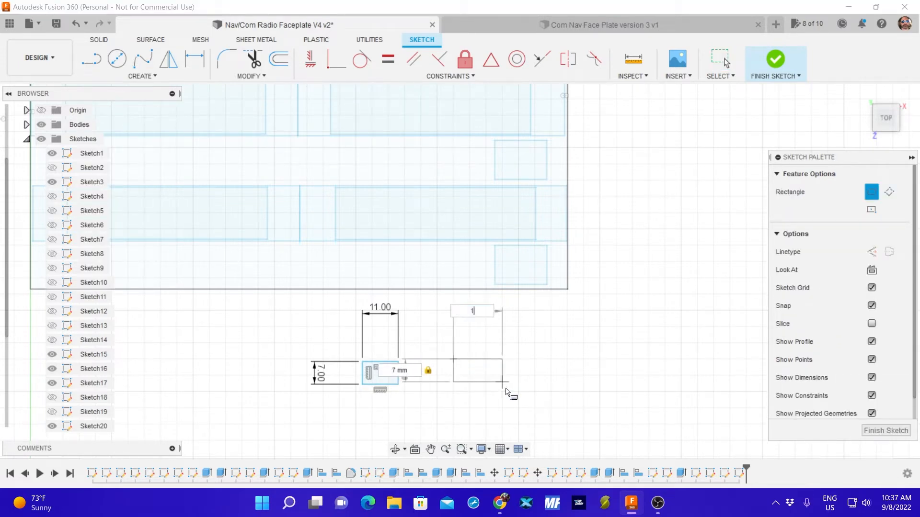
text(1)
key(Return)
key(Escape)
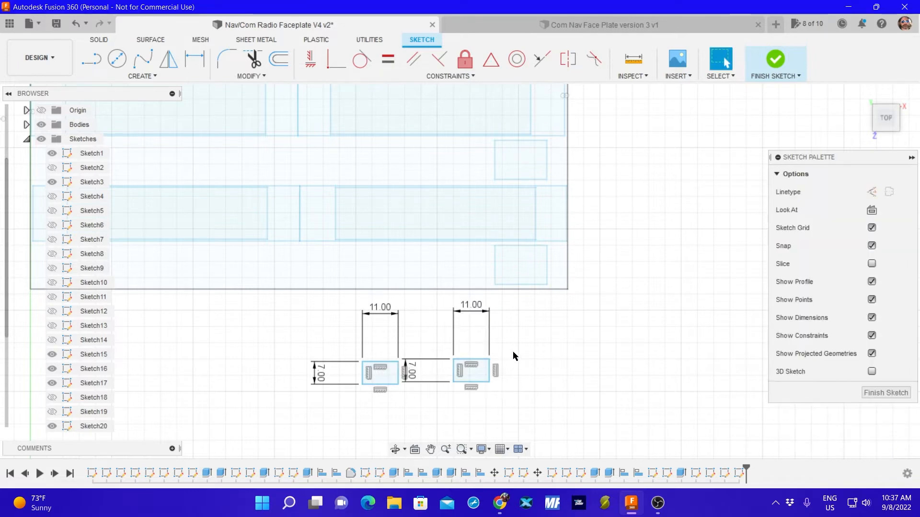
click(867, 397)
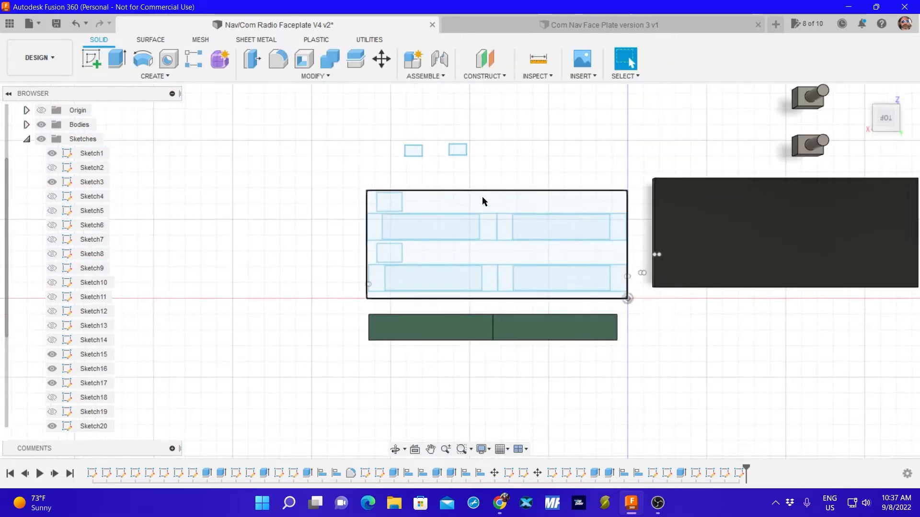
Measure the height and width of the rectangular base on the underside of one of the two button bodies.
scroll(498, 184, down, 2)
scroll(560, 146, down, 2)
scroll(601, 383, up, 5)
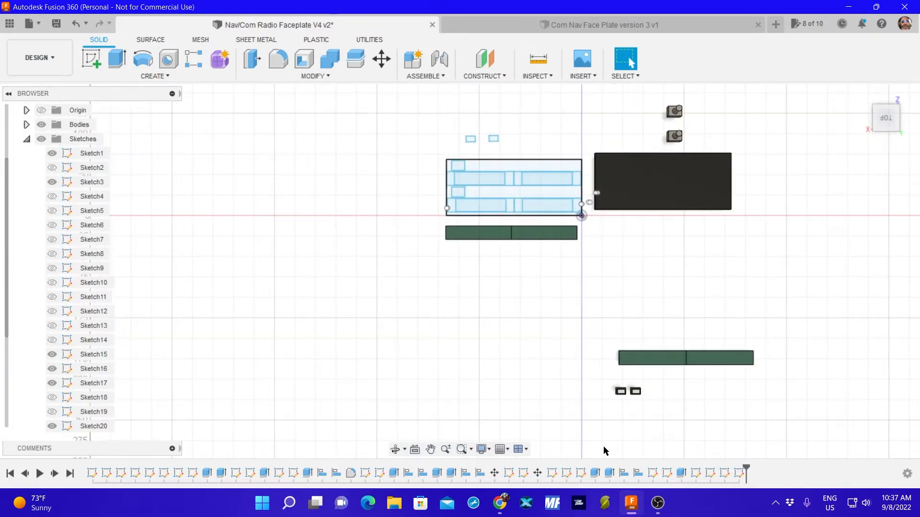
scroll(604, 384, up, 4)
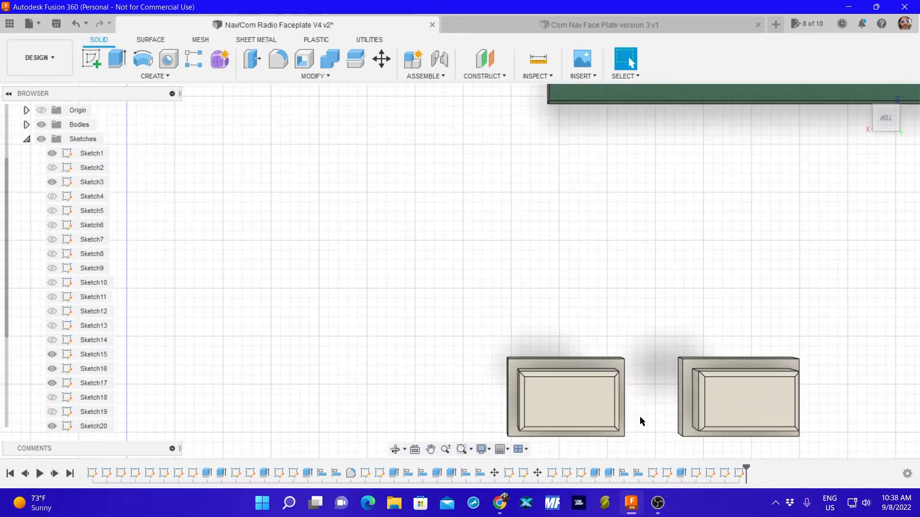
middle_drag(640, 416, 621, 289)
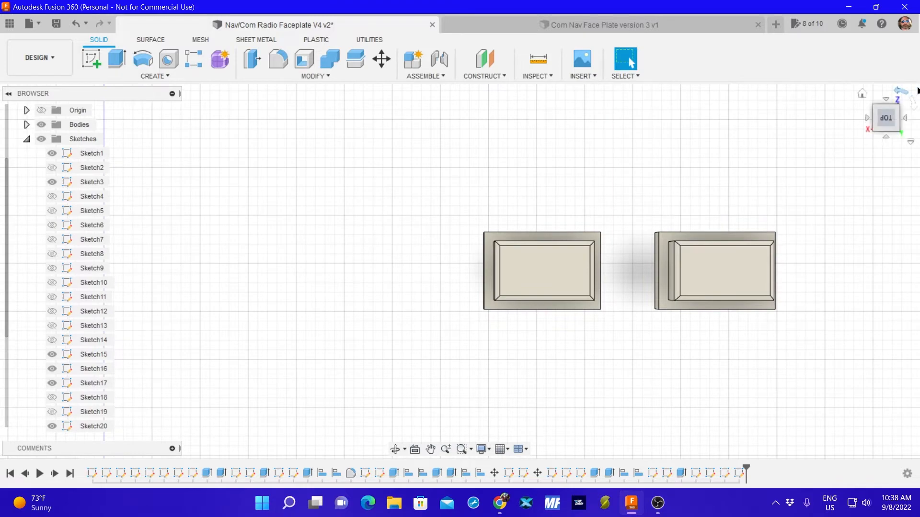
click(885, 100)
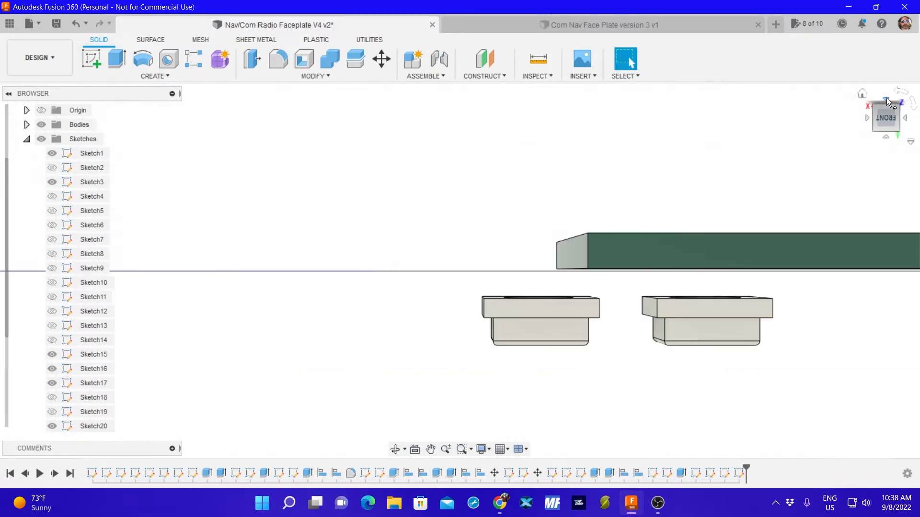
click(886, 98)
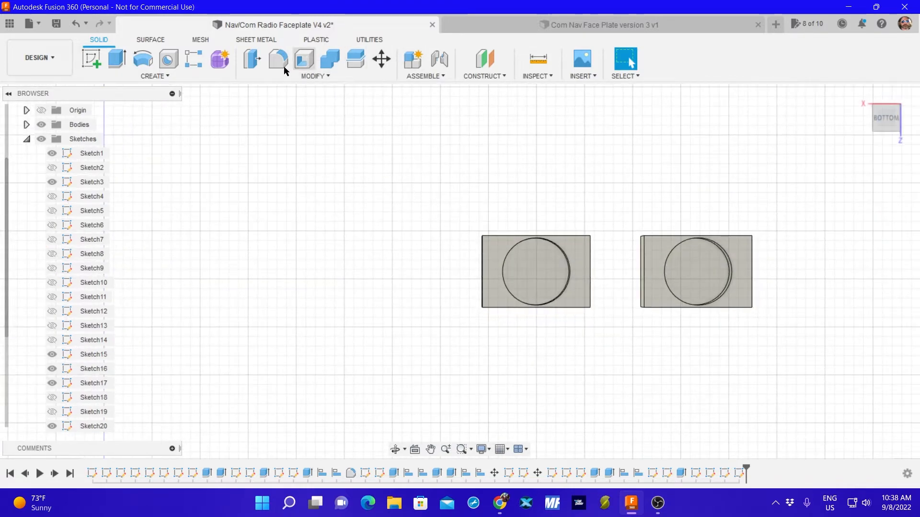
click(539, 59)
click(515, 236)
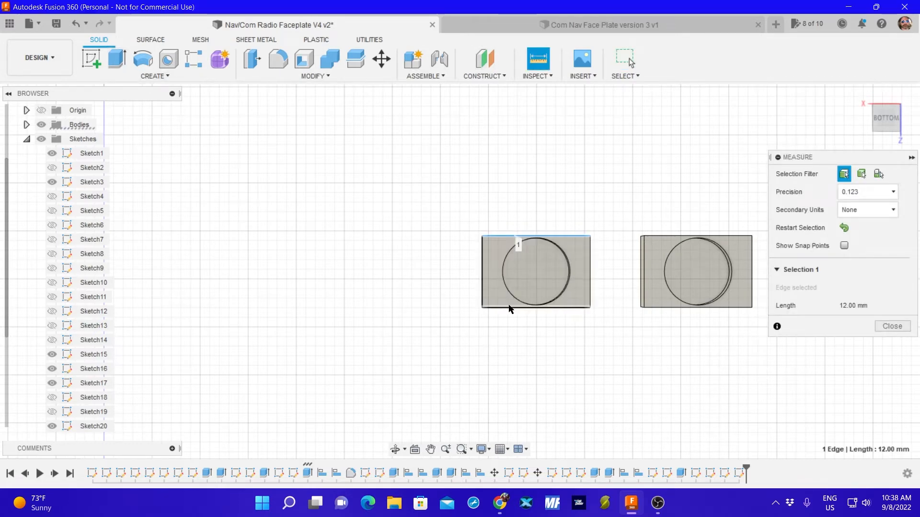
click(510, 307)
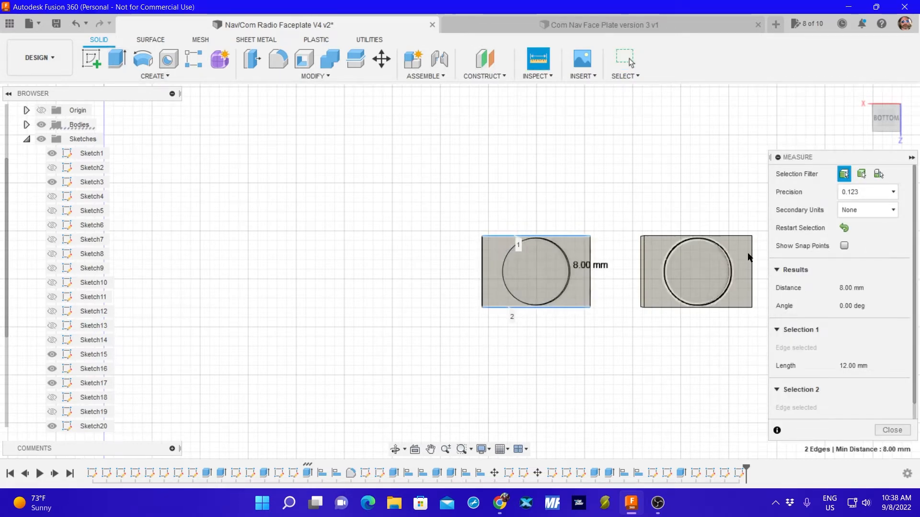
click(845, 229)
click(590, 288)
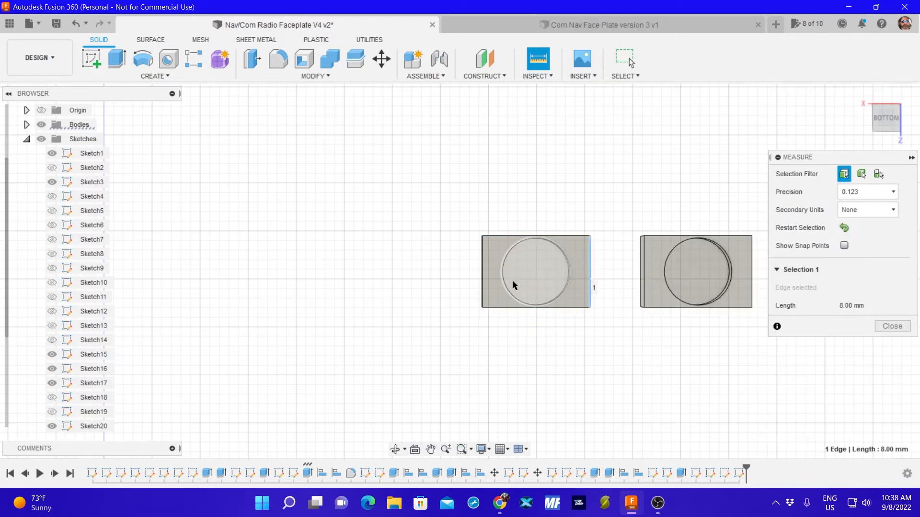
click(482, 280)
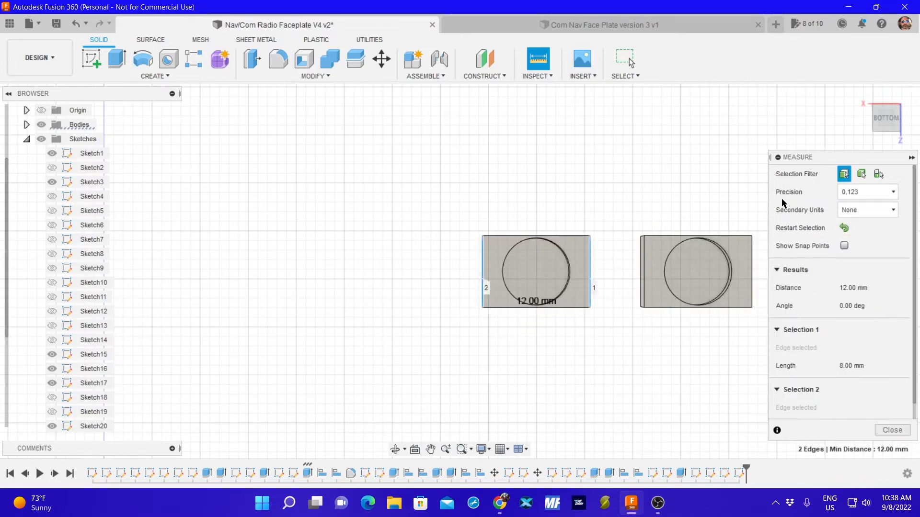
click(890, 430)
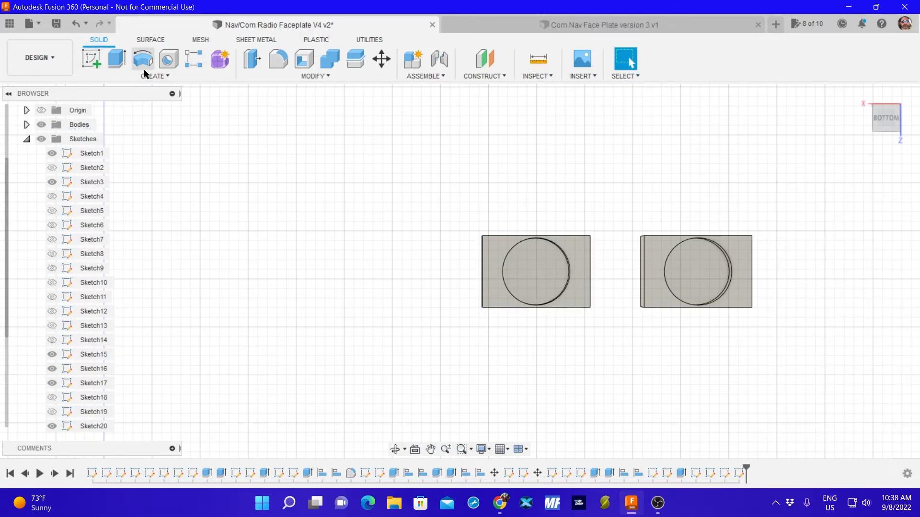
Start a new sketch on the plane of the two small 11 × 7 mm rectangles.
click(92, 59)
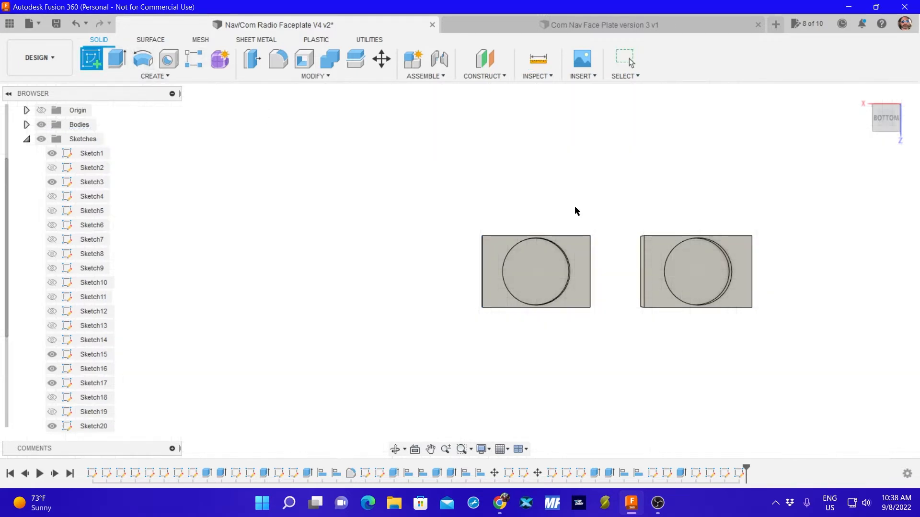
click(580, 255)
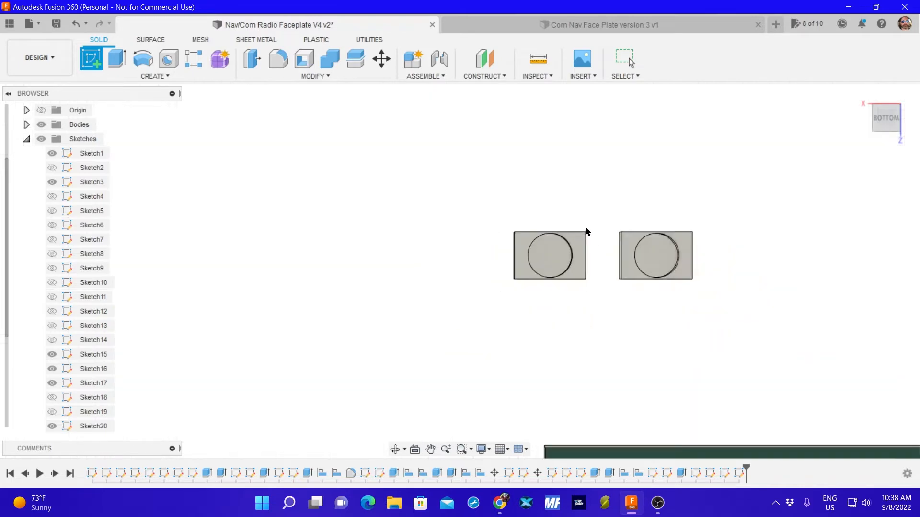
scroll(587, 214, down, 10)
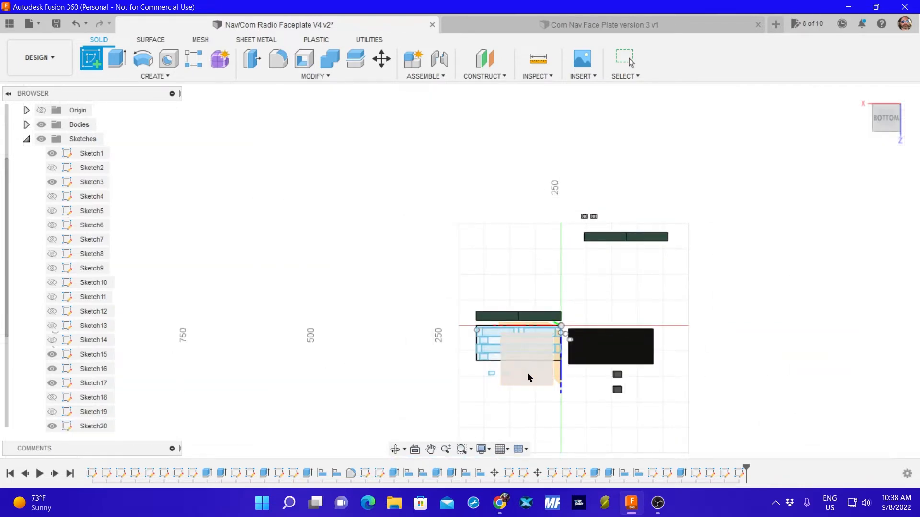
click(492, 374)
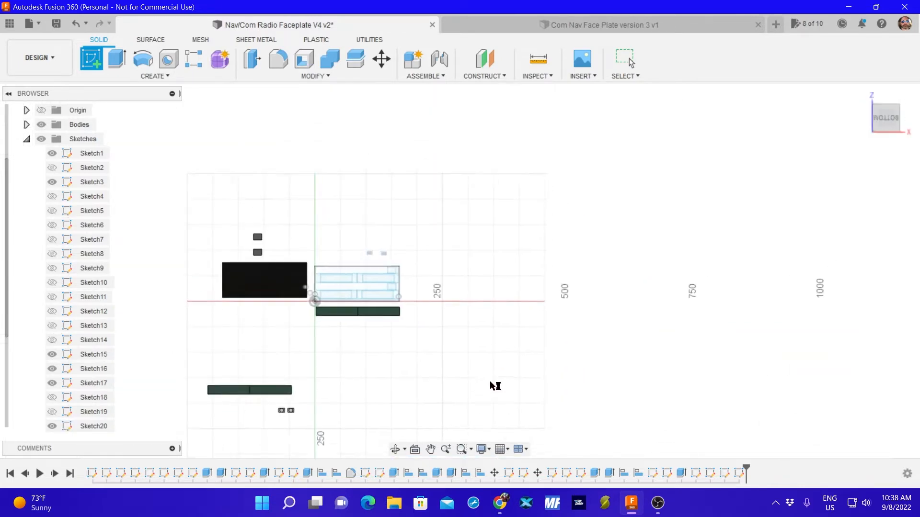
scroll(380, 256, up, 6)
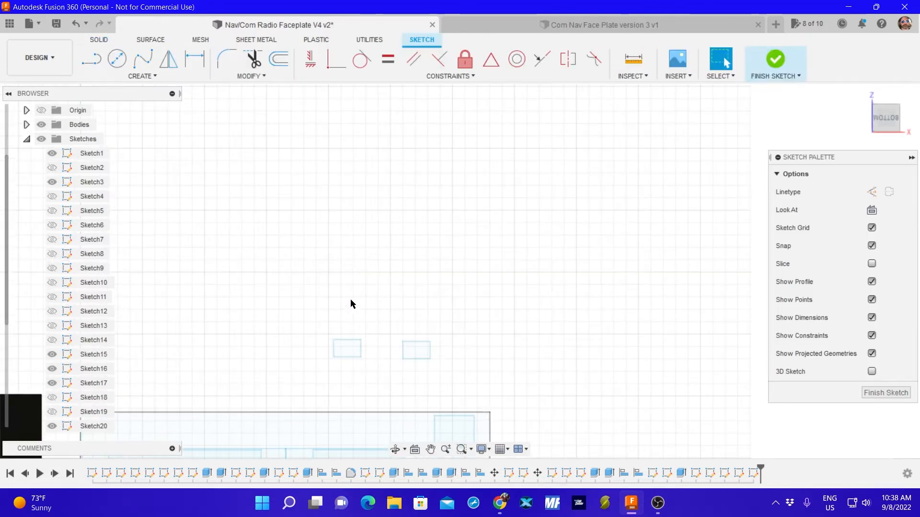
Draw a two-point rectangle 13 mm wide and 9 mm high just outside one of the small rectangles, away from the faceplate.
click(149, 80)
mouse_move(139, 102)
click(201, 103)
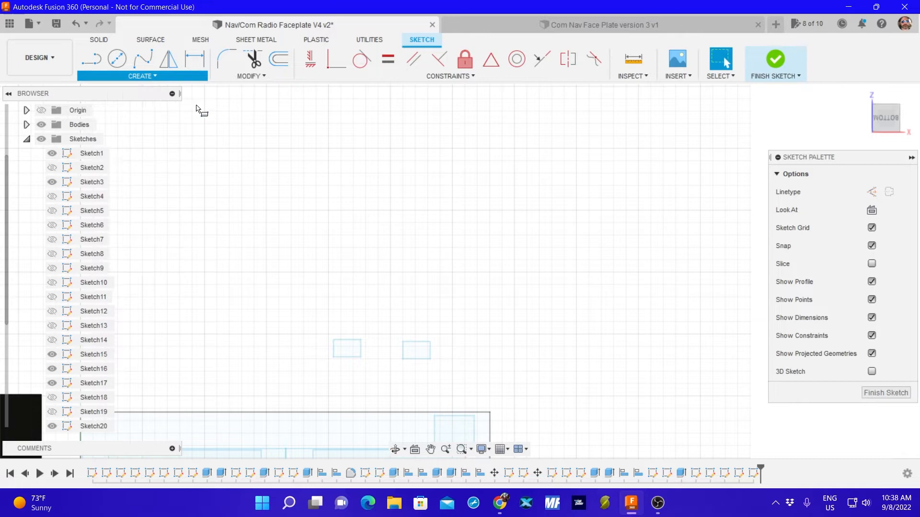
click(329, 309)
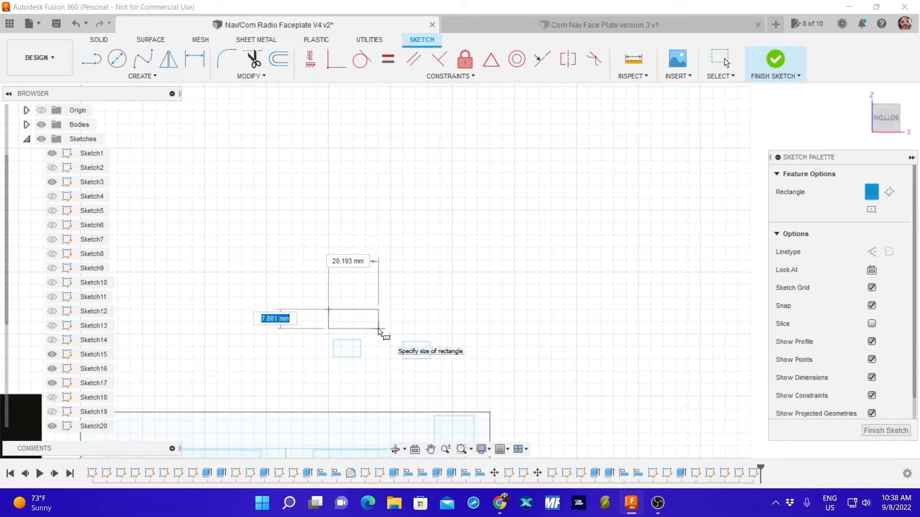
text(9)
key(Tab)
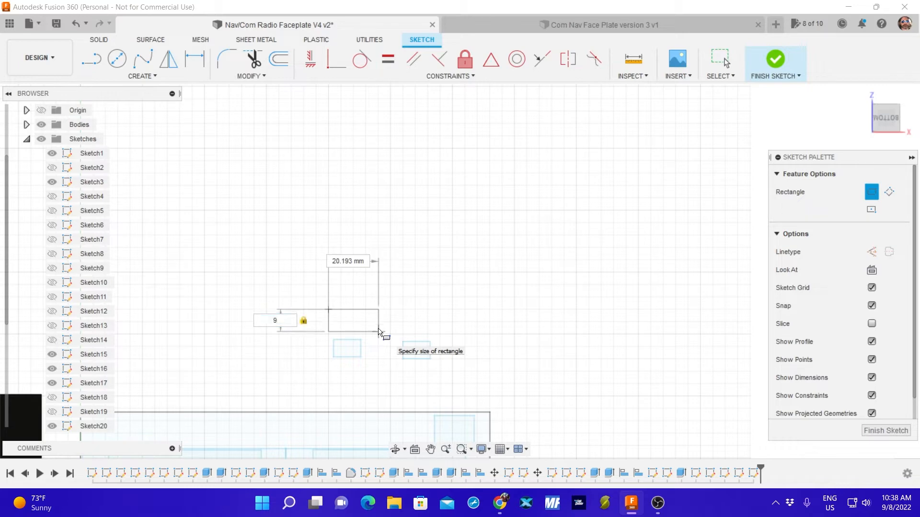
key(Tab)
text(12)
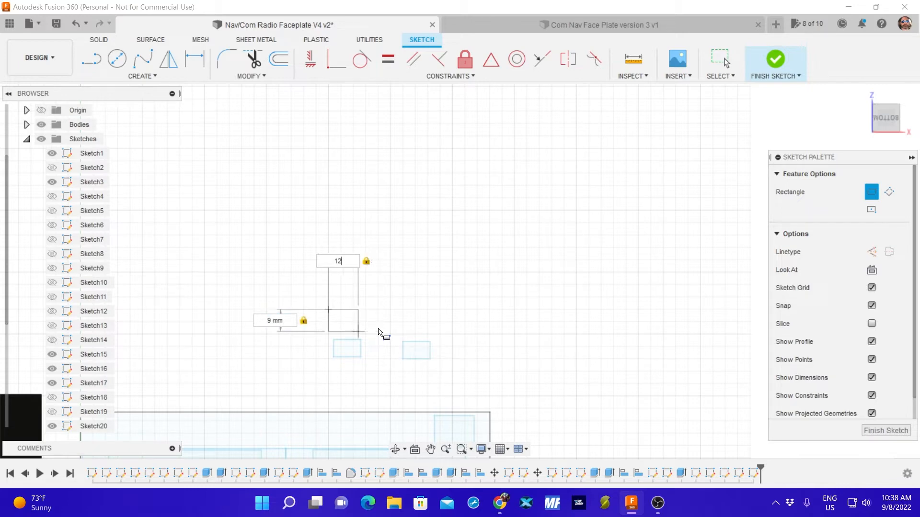
text(3)
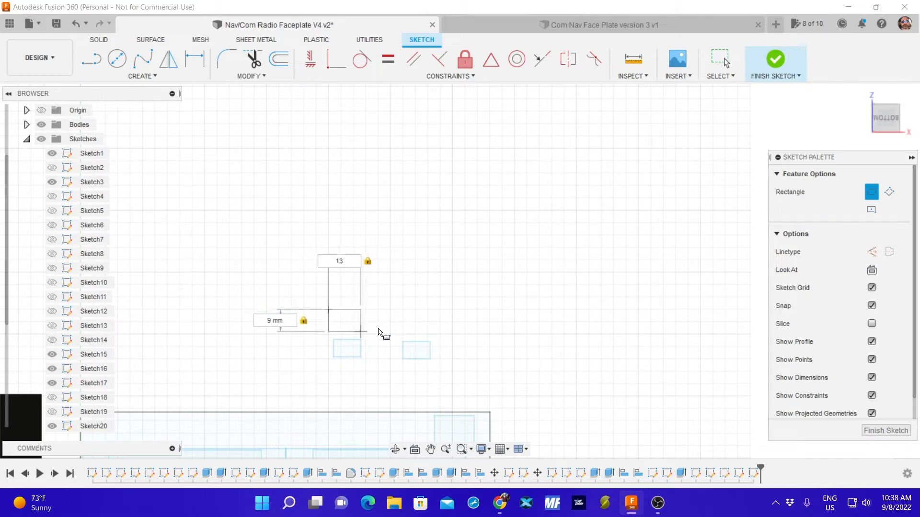
key(Return)
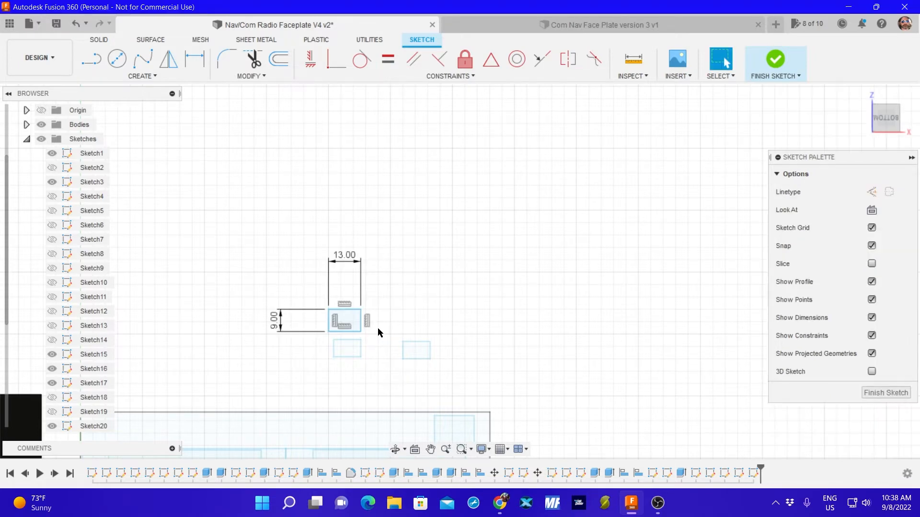
Draw a second two-point rectangle 13 mm wide and 9 mm high beside the first, just outside the other small rectangle, and finish the sketch.
click(164, 78)
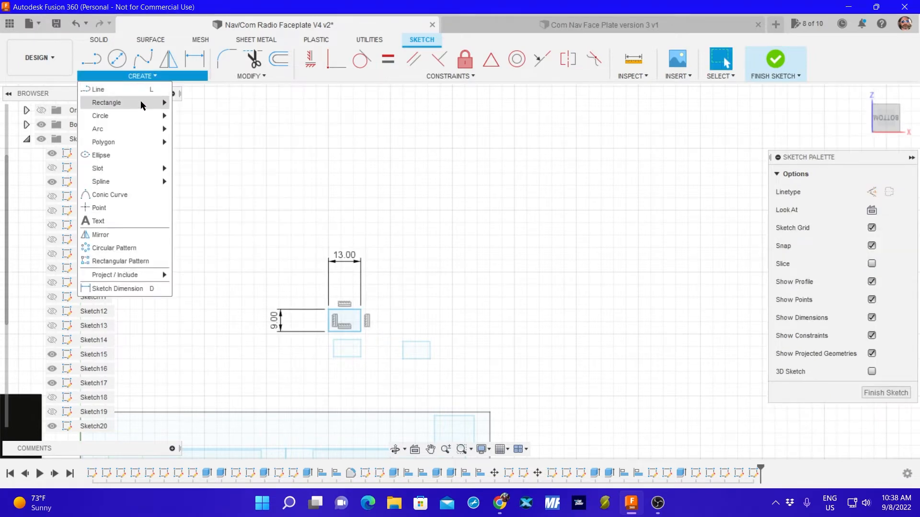
mouse_move(158, 102)
click(193, 103)
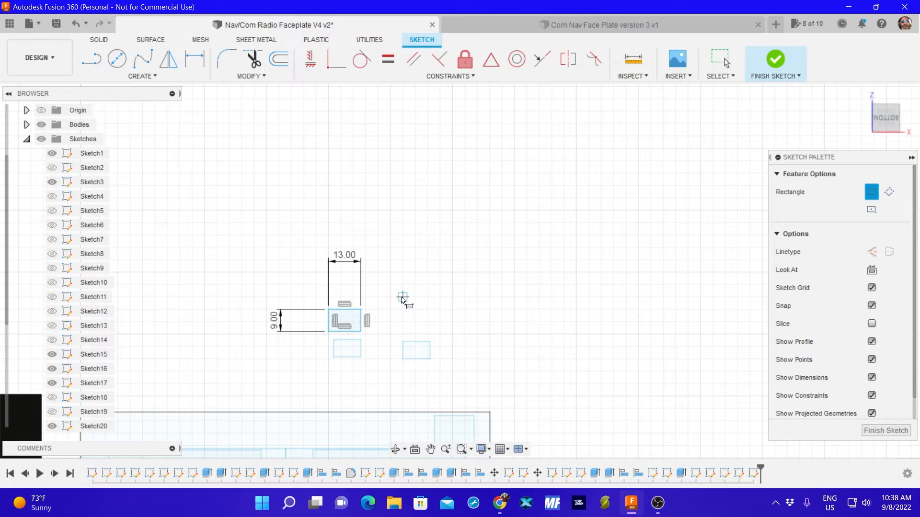
click(403, 310)
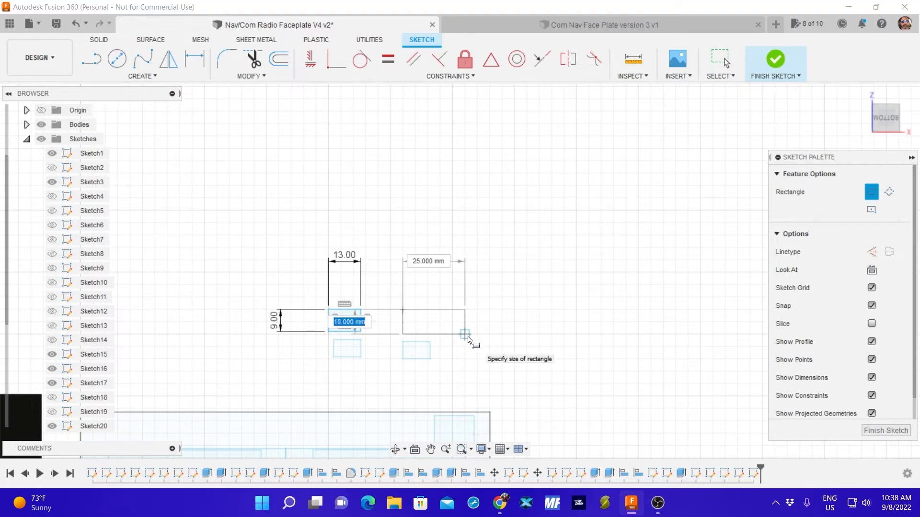
text(9)
key(Tab)
text(13)
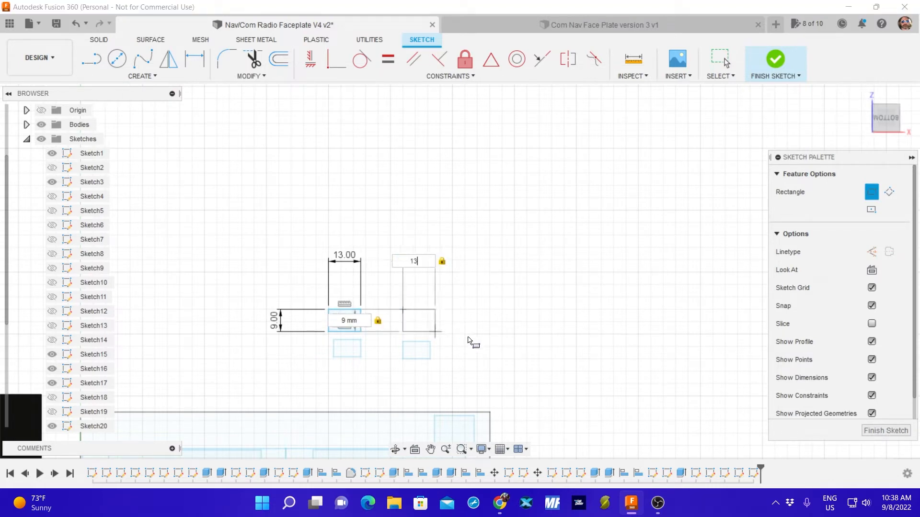
key(Return)
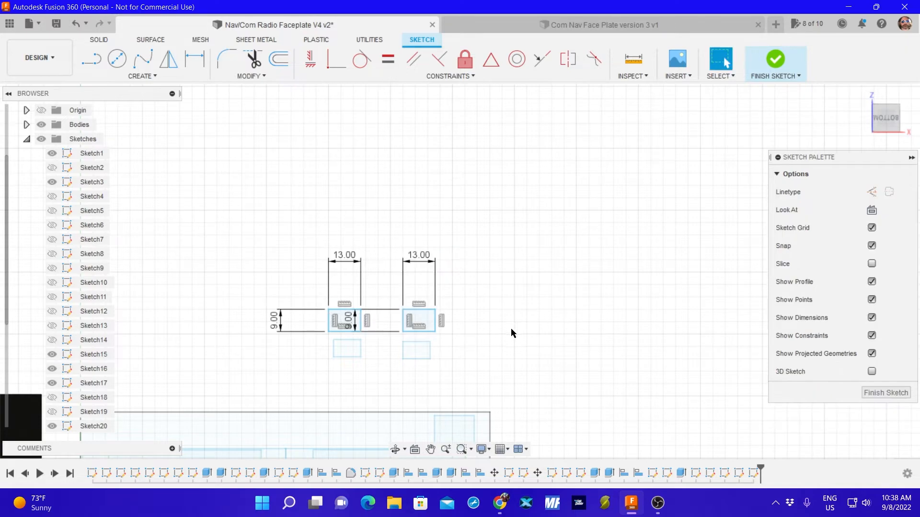
click(885, 393)
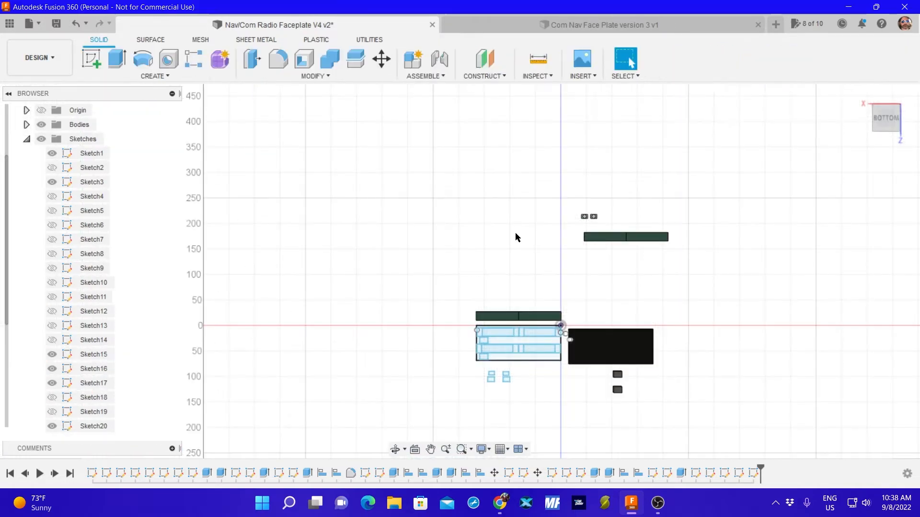
Move the 11 × 7 mm rectangle nearer the faceplate's middle by about -1.14 mm in X and -11.22 mm in Y, centring it inside its 13 × 9 mm rectangle.
scroll(543, 350, up, 5)
middle_drag(470, 427, 615, 269)
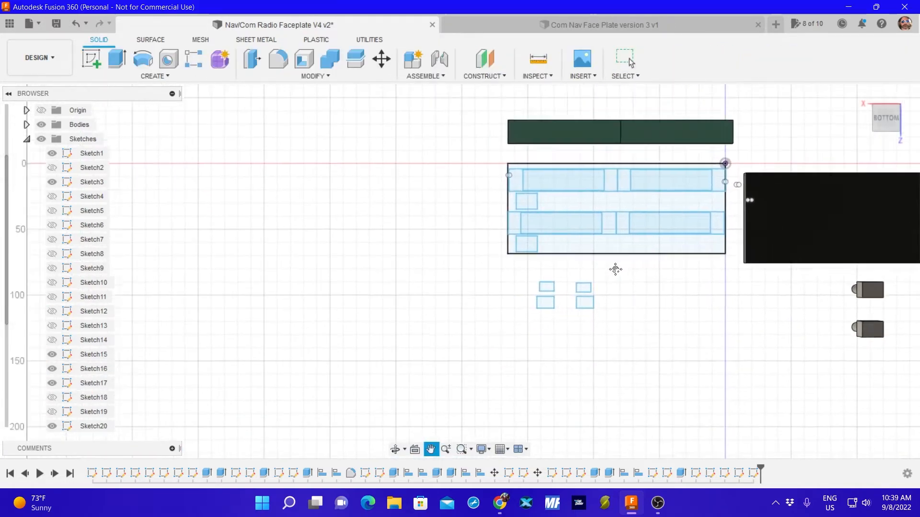
scroll(616, 269, up, 10)
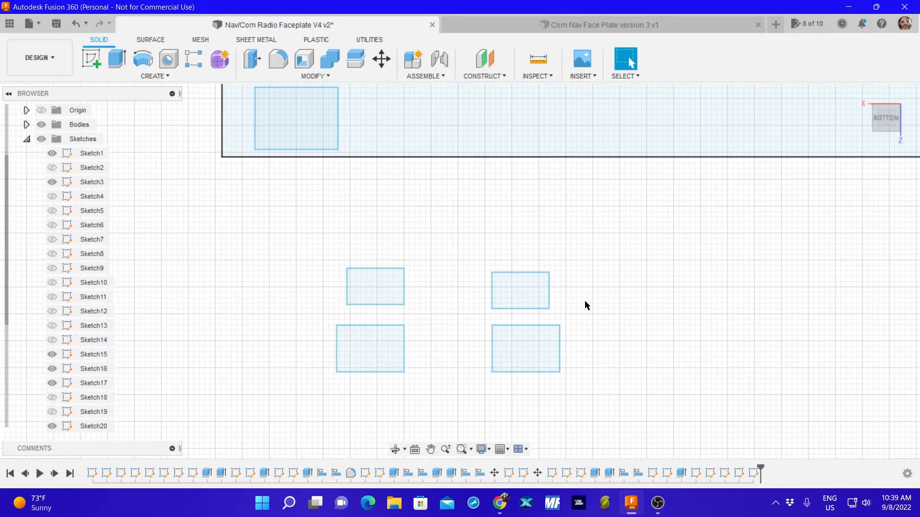
middle_drag(584, 300, 597, 224)
scroll(606, 214, up, 3)
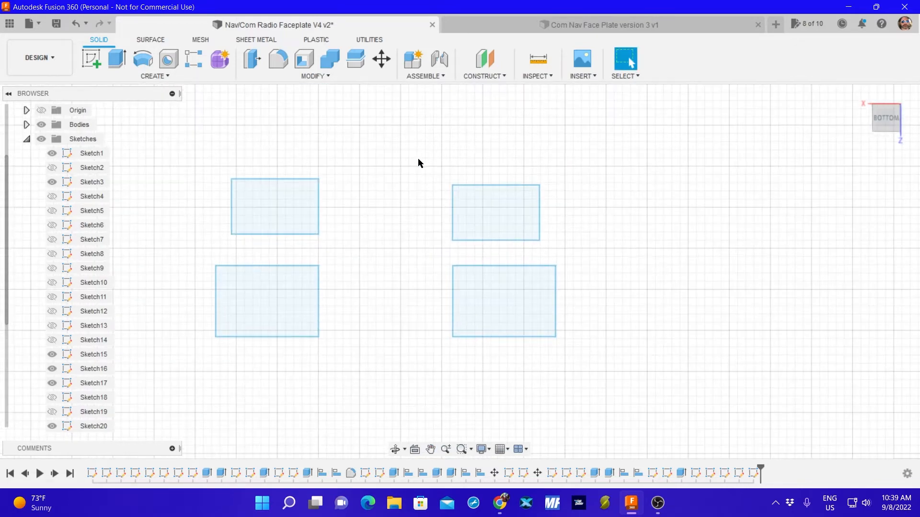
drag(419, 160, 570, 248)
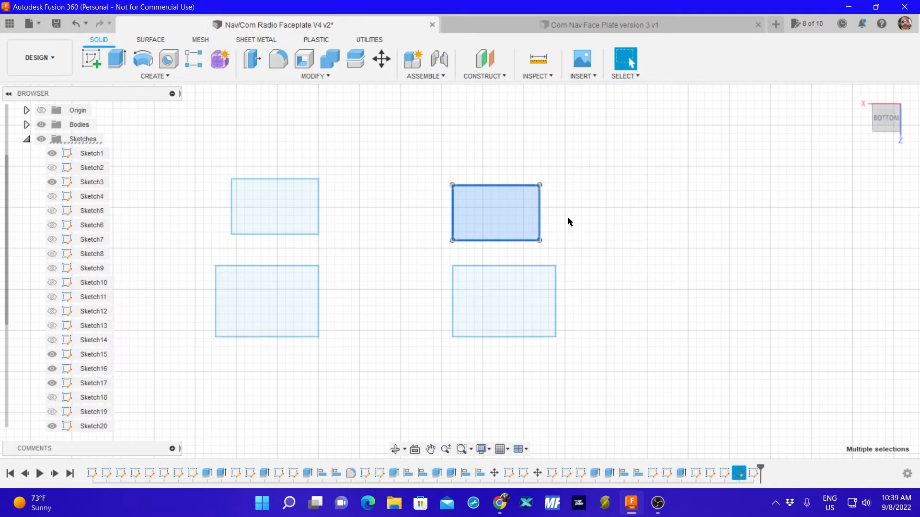
key(m)
drag(452, 213, 461, 301)
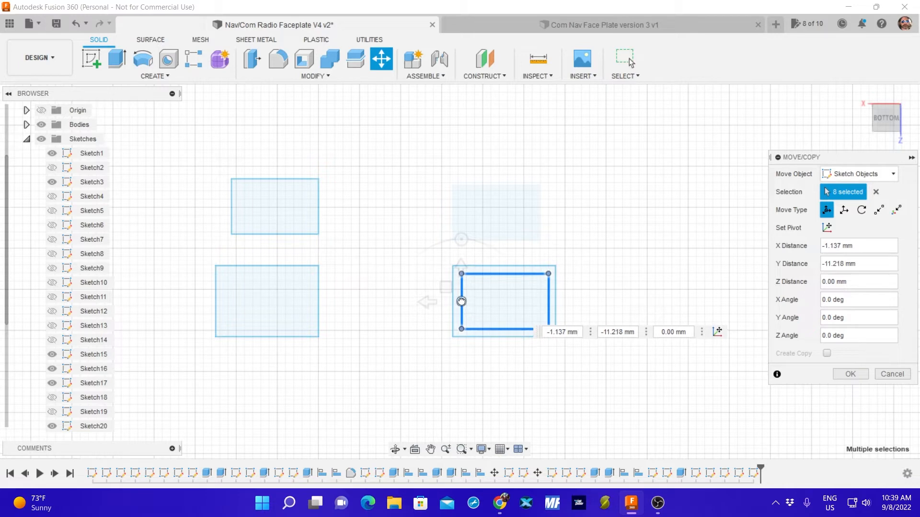
click(850, 374)
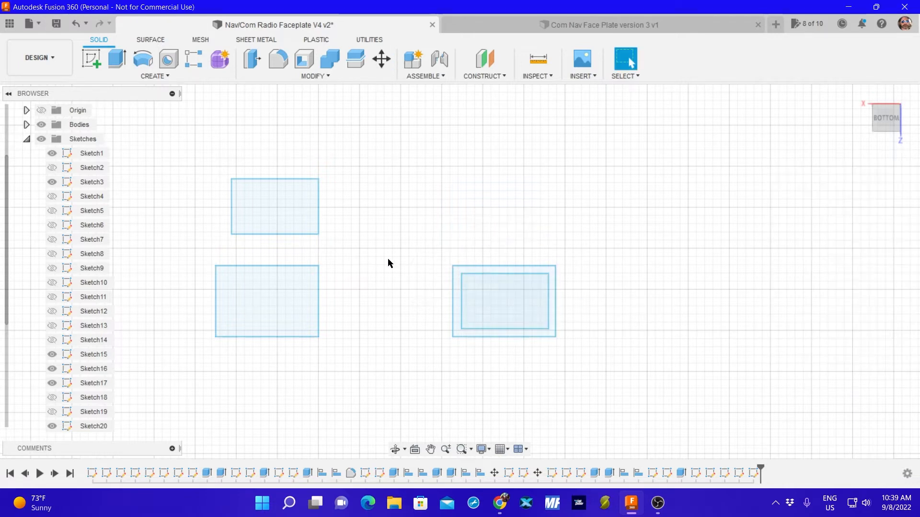
Move the other 11 × 7 mm rectangle about 1.06 mm in X and -11.9 mm in Y, centring it inside its 13 × 9 mm rectangle.
drag(203, 163, 347, 248)
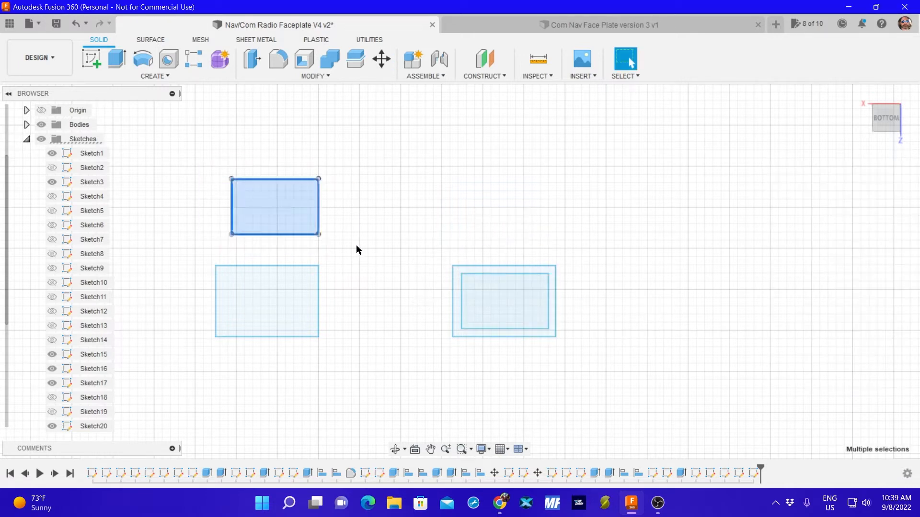
key(m)
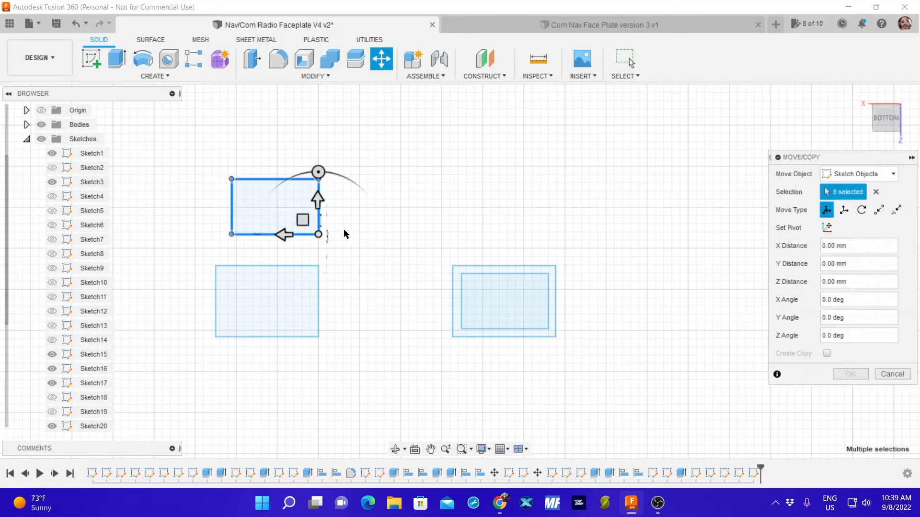
mouse_move(319, 235)
mouse_down()
mouse_move(301, 322)
mouse_move(310, 328)
mouse_up()
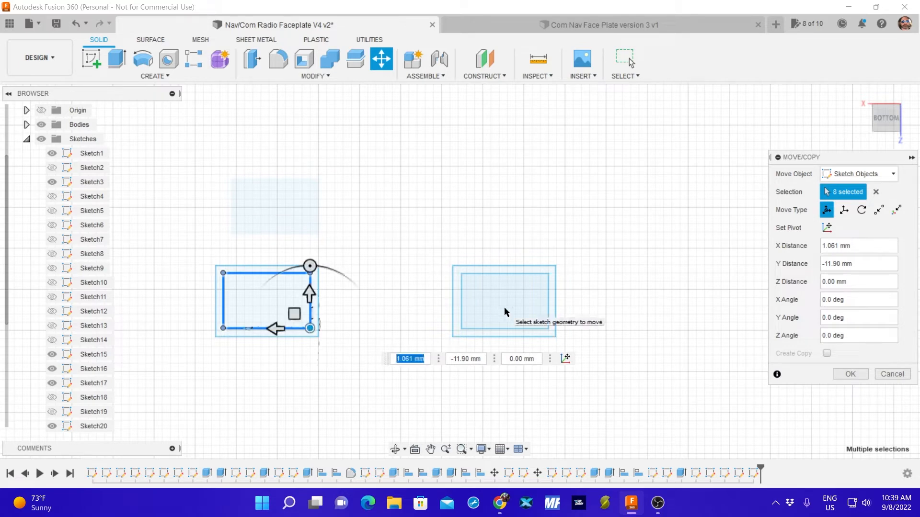
key(Return)
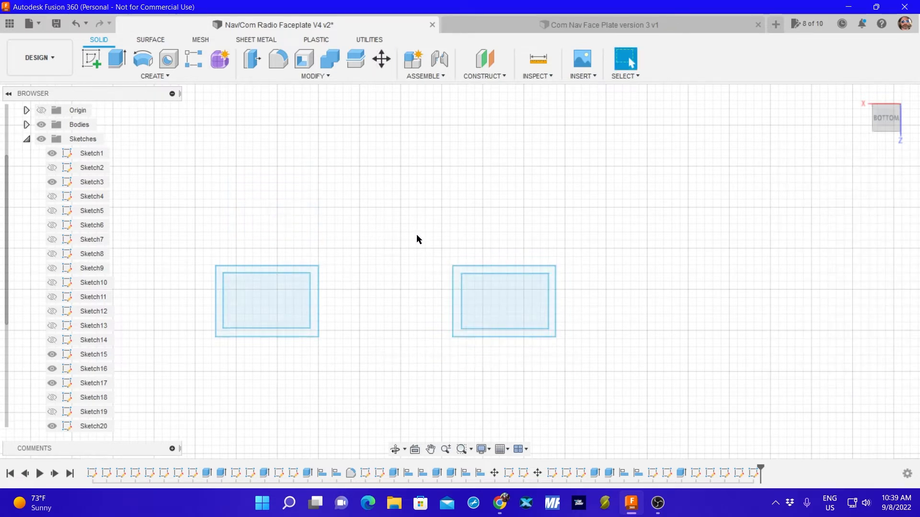
Move the nested pair nearer the faceplate's middle beside the lower large button rectangle, about 19.92 mm in X and 44.16 mm in Y.
mouse_move(421, 248)
mouse_down()
mouse_move(558, 353)
mouse_move(579, 338)
mouse_up()
key(m)
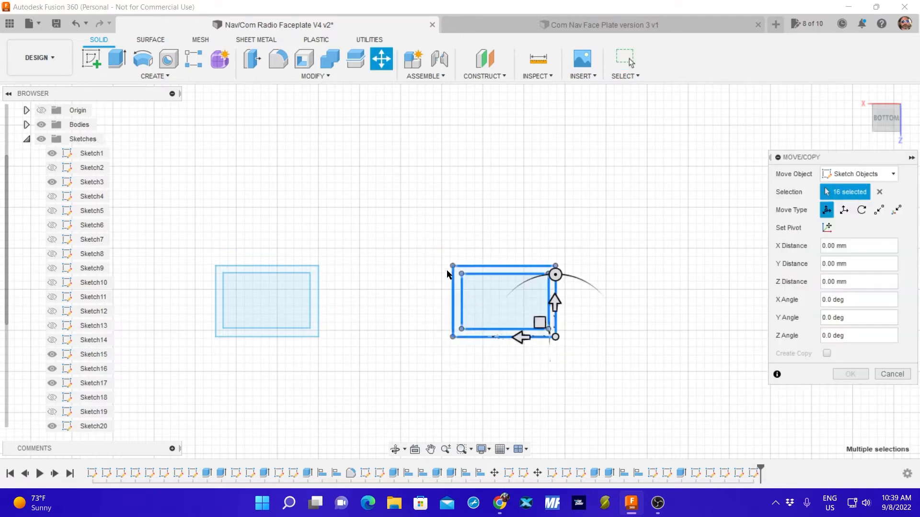
middle_drag(380, 186, 465, 226)
scroll(466, 228, down, 5)
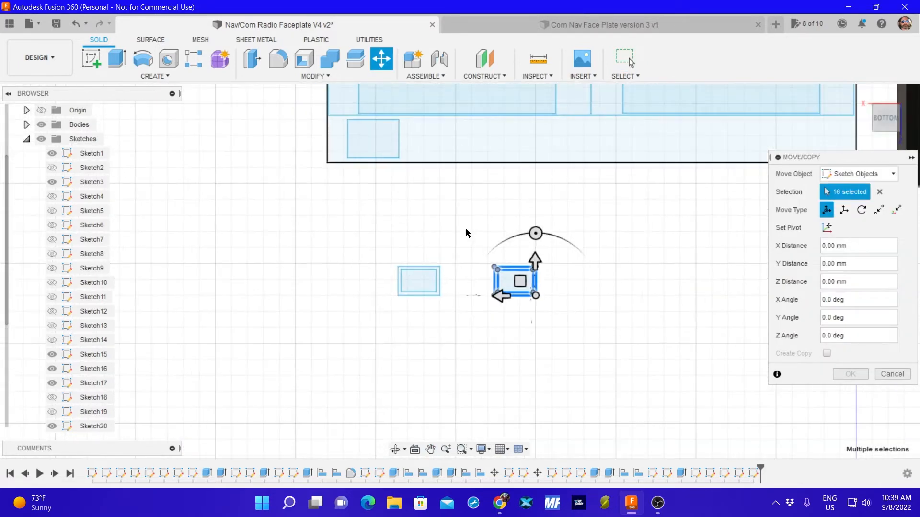
mouse_move(523, 283)
mouse_down()
mouse_move(502, 190)
mouse_move(460, 152)
mouse_up()
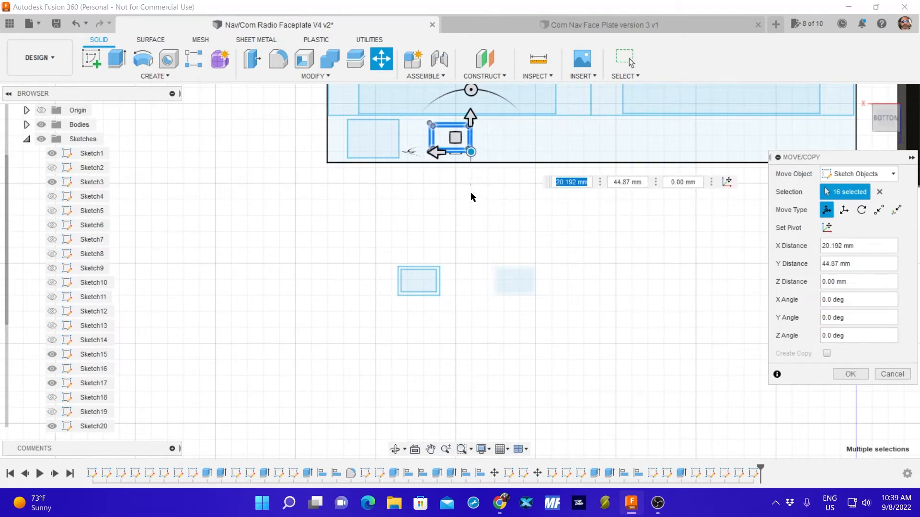
scroll(470, 189, up, 3)
scroll(468, 163, up, 1)
middle_drag(468, 156, 490, 382)
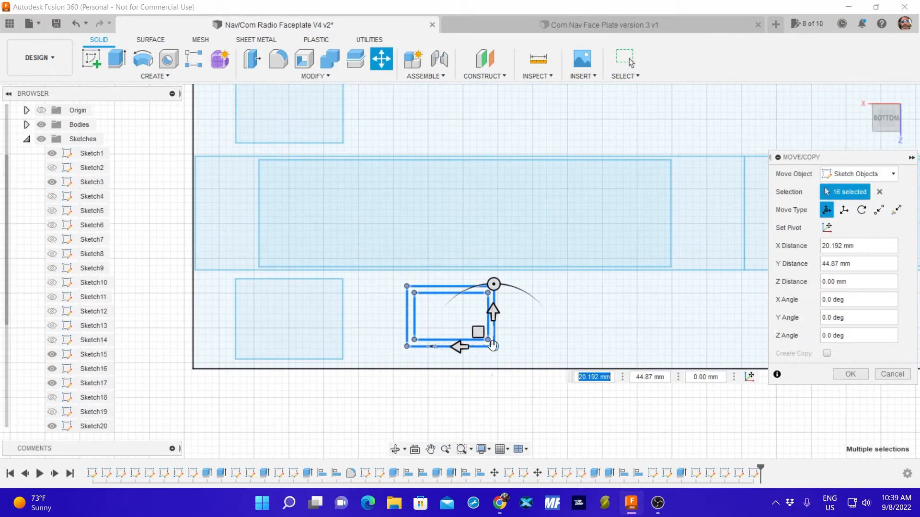
mouse_move(493, 346)
mouse_down()
mouse_move(505, 349)
mouse_move(430, 349)
mouse_move(496, 352)
mouse_up()
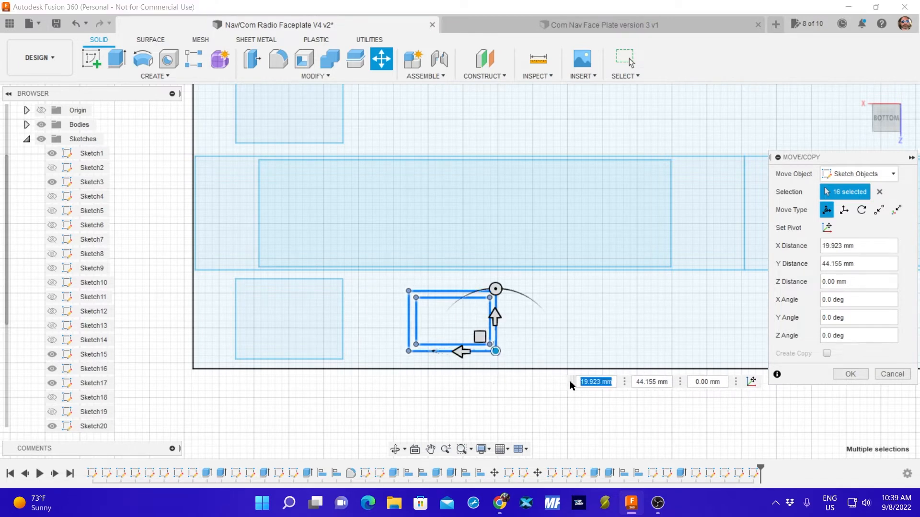
click(850, 374)
Move the remaining nested pair between the two display strips, beside the upper large button rectangle, about -9.77 mm in X and 77.03 mm in Y.
scroll(551, 407, up, 2)
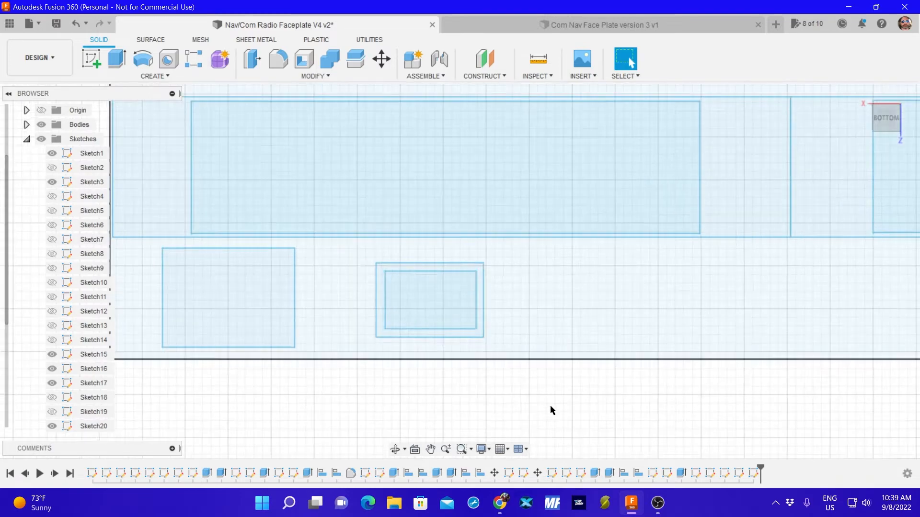
scroll(546, 410, down, 5)
middle_drag(549, 422, 514, 308)
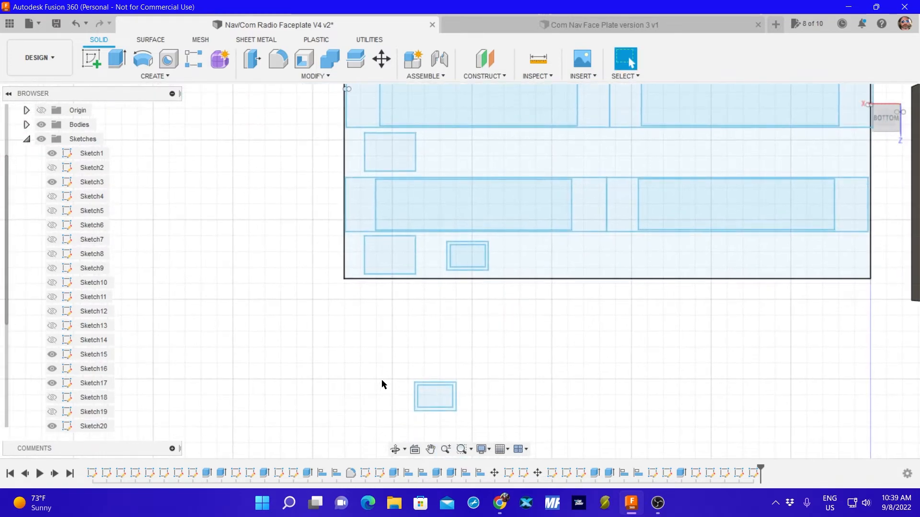
drag(383, 362, 484, 415)
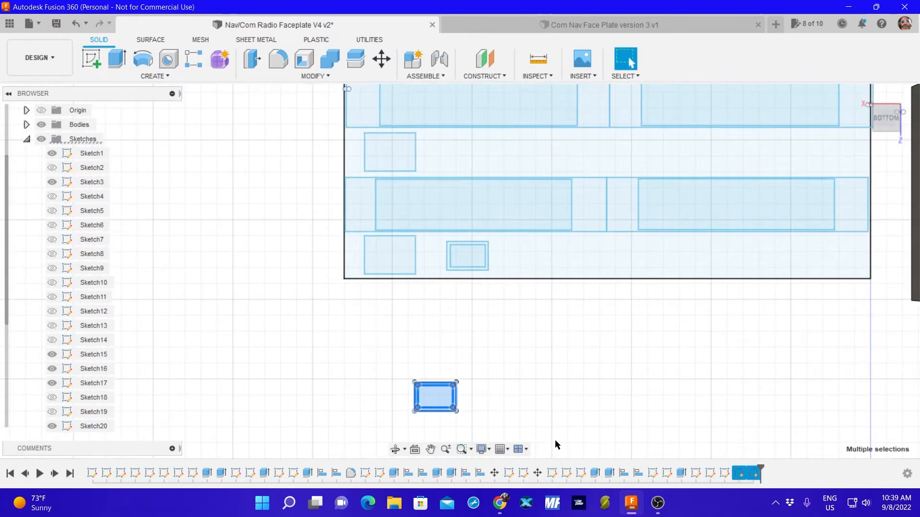
key(m)
mouse_move(444, 393)
mouse_down()
mouse_move(479, 319)
mouse_move(471, 247)
mouse_move(479, 204)
mouse_move(466, 163)
mouse_up()
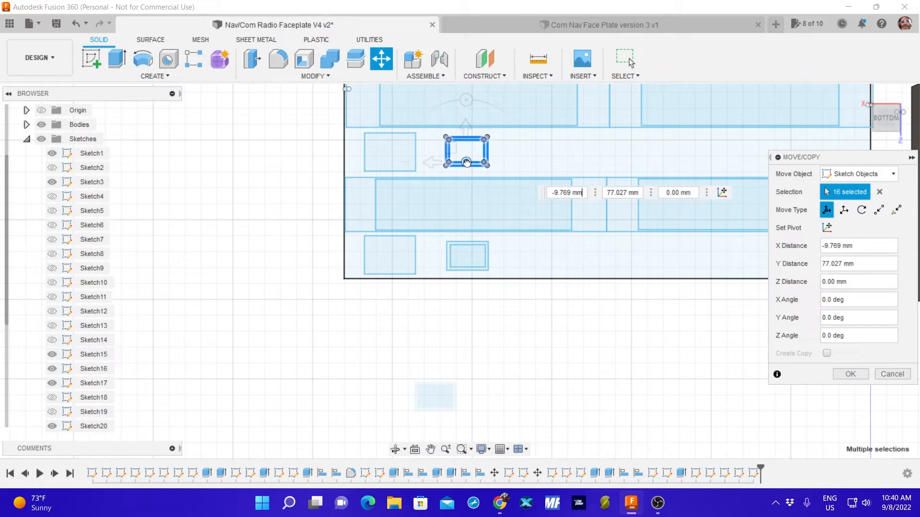
drag(466, 162, 466, 163)
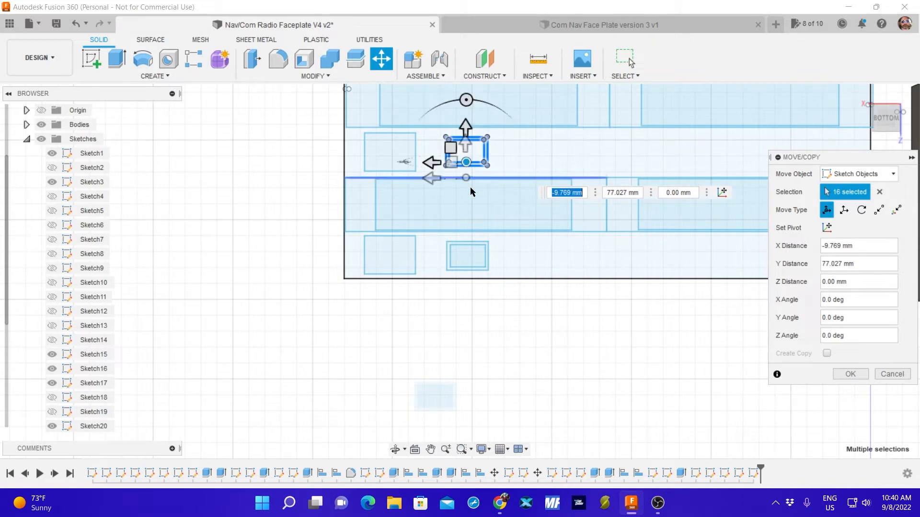
Fine-adjust the upper pair's X distance to about -10.02 mm so it lines up with the lower pair, and accept the move.
scroll(494, 200, up, 5)
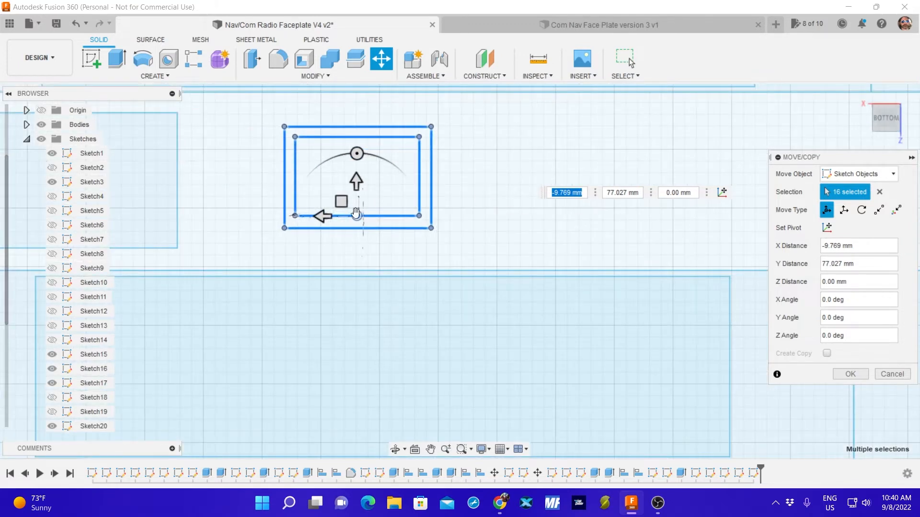
scroll(474, 229, down, 3)
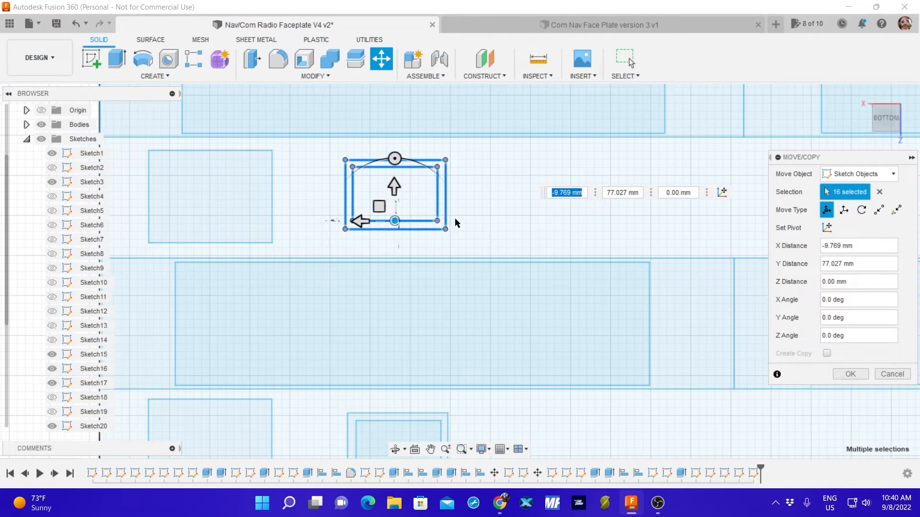
scroll(426, 222, up, 2)
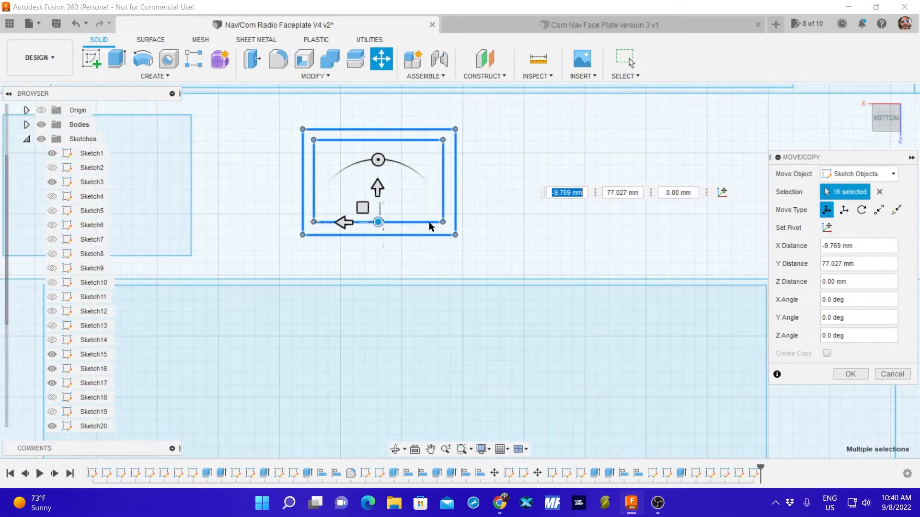
middle_drag(450, 256, 456, 161)
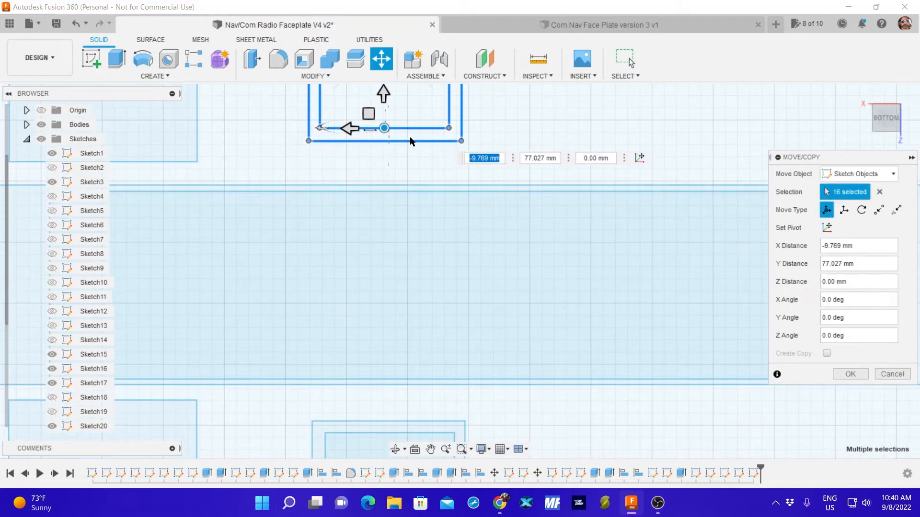
drag(384, 128, 387, 128)
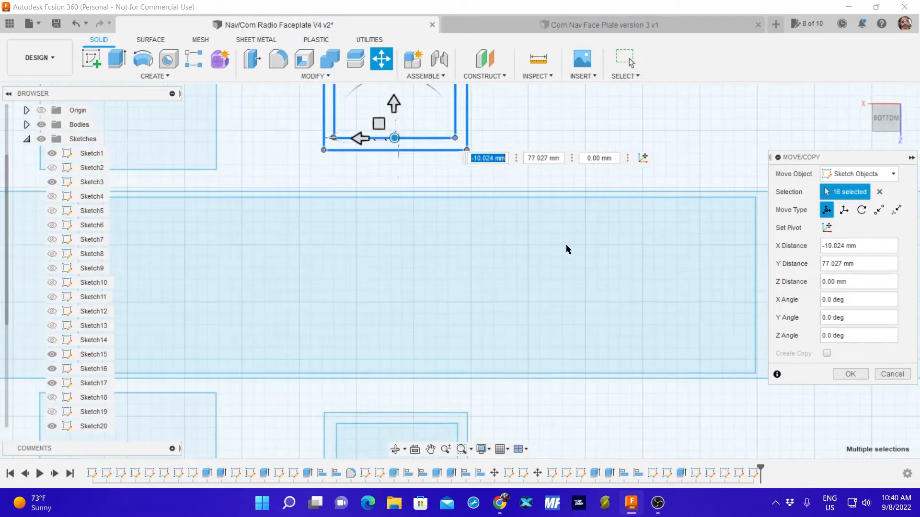
scroll(565, 245, down, 3)
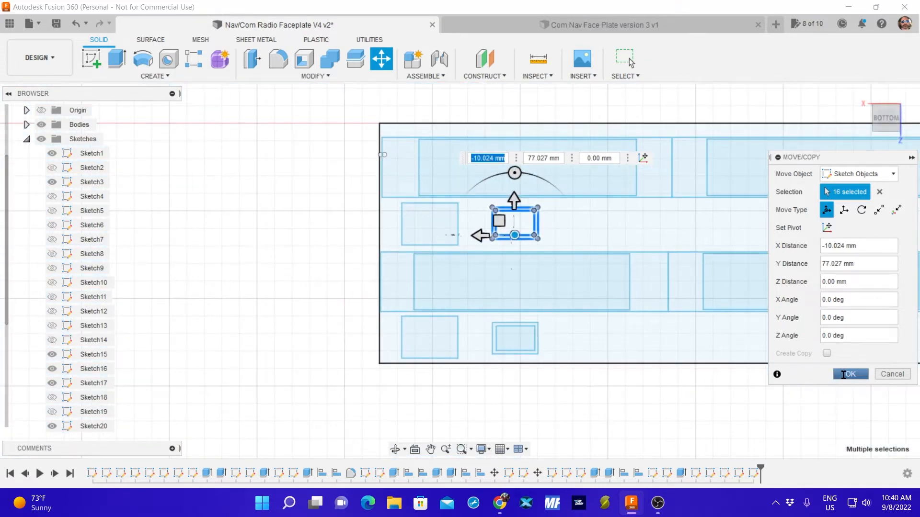
click(851, 374)
Flip to the top view and check the arrangement of cutout rectangles across the whole faceplate.
middle_drag(683, 382, 559, 383)
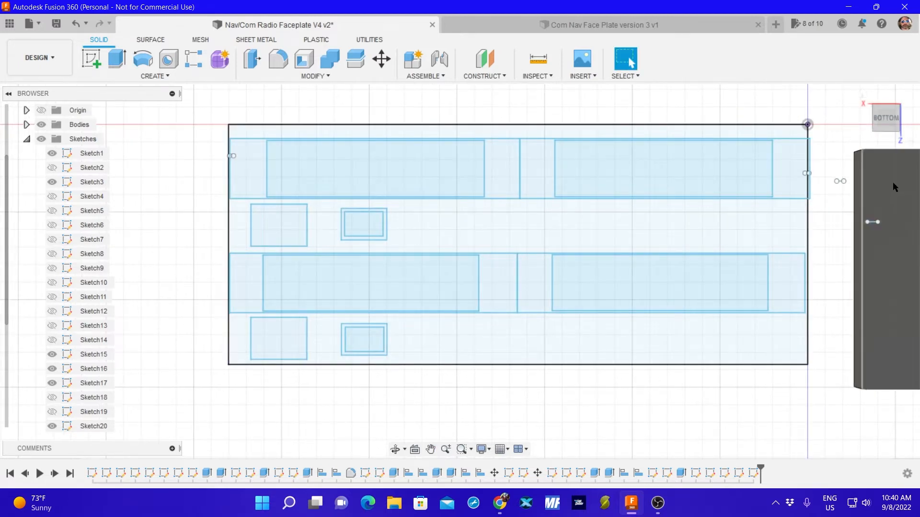
click(865, 117)
click(865, 116)
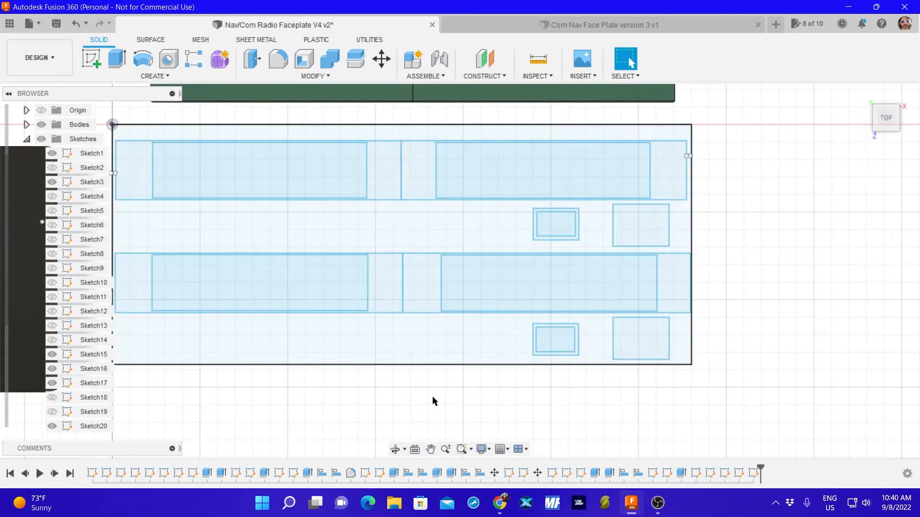
scroll(429, 408, down, 3)
mouse_move(430, 413)
middle_down()
mouse_move(423, 417)
mouse_move(483, 376)
middle_up()
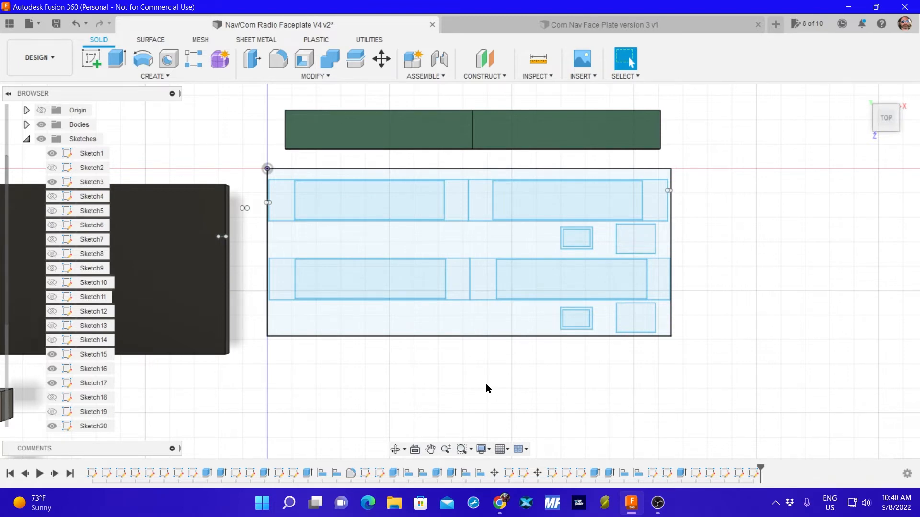
Start a sketch on the faceplate profile and draw a 7 mm diameter circle just below the lower large button rectangle.
click(469, 317)
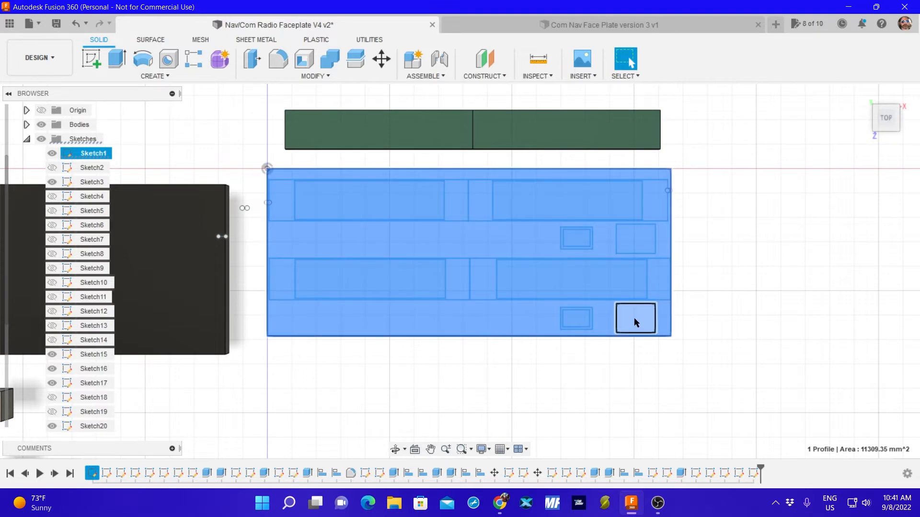
click(91, 59)
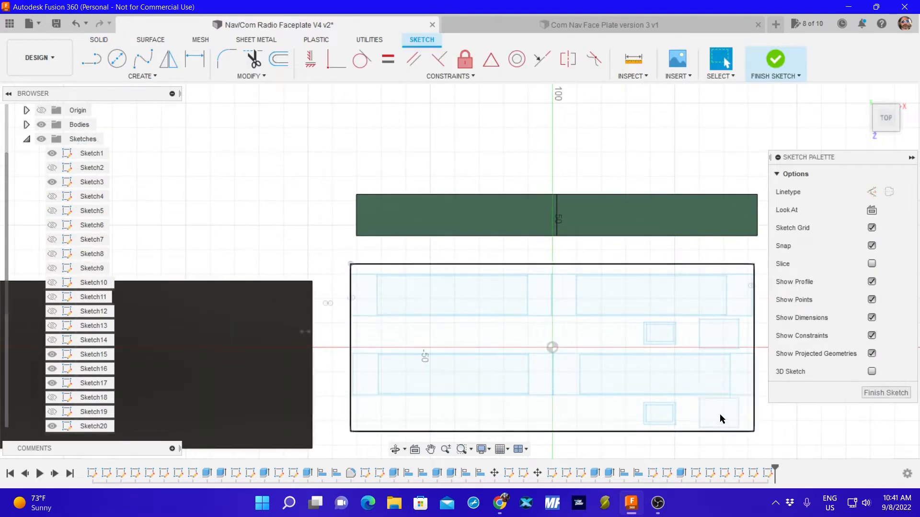
middle_drag(694, 386, 536, 264)
click(117, 60)
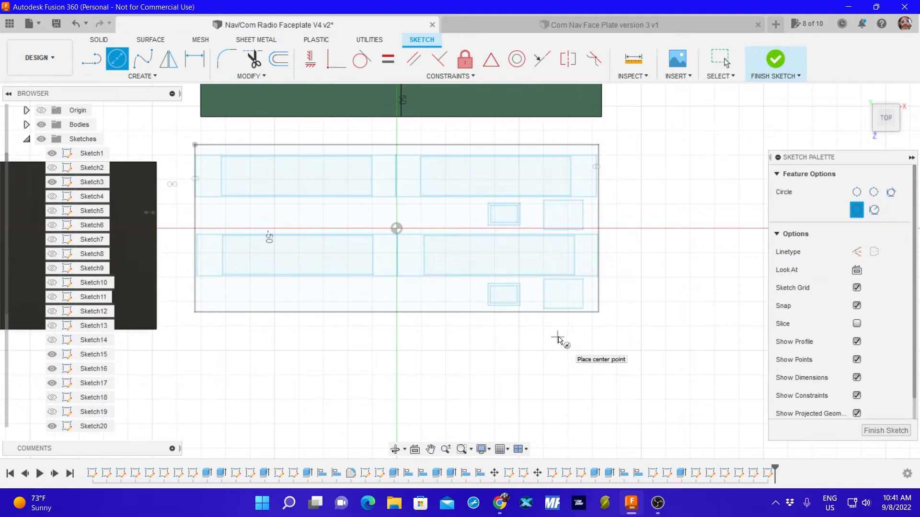
click(556, 333)
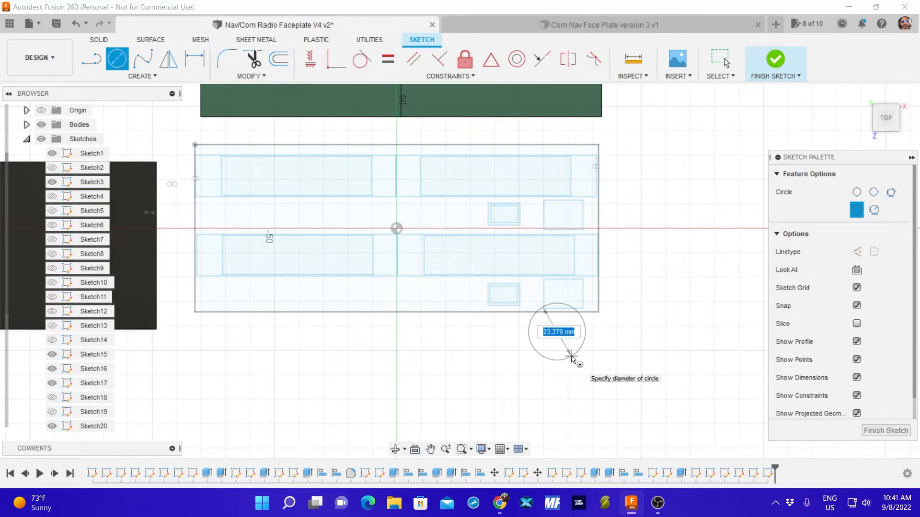
text(7)
key(Return)
key(Escape)
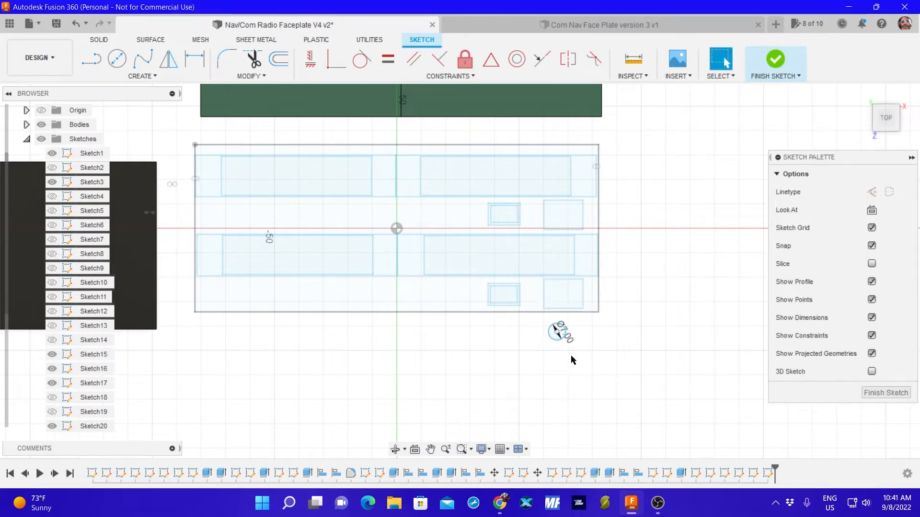
Draw a second 7 mm diameter circle below the first one and finish the sketch.
click(117, 59)
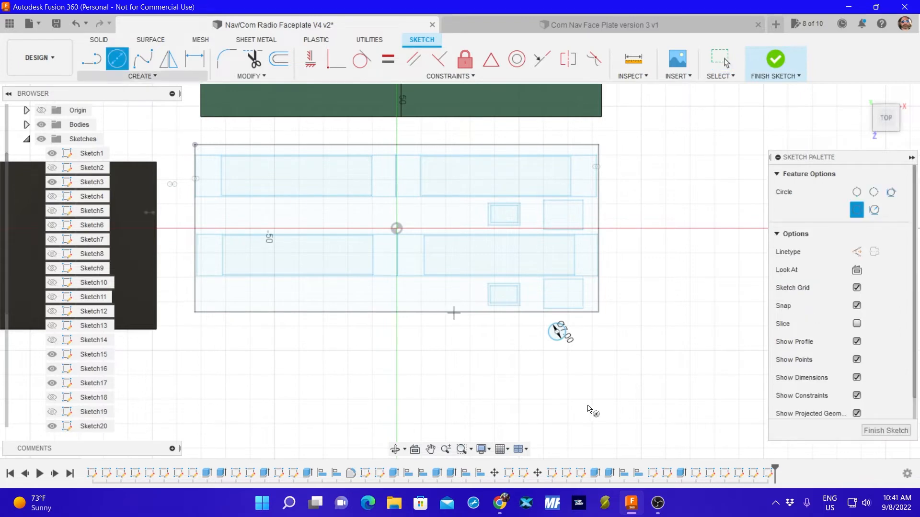
click(559, 370)
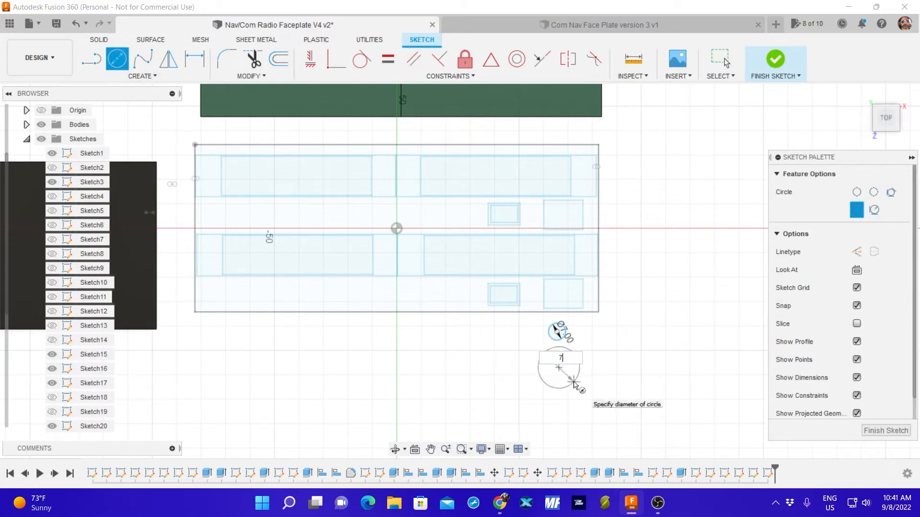
text(7)
key(Return)
key(Escape)
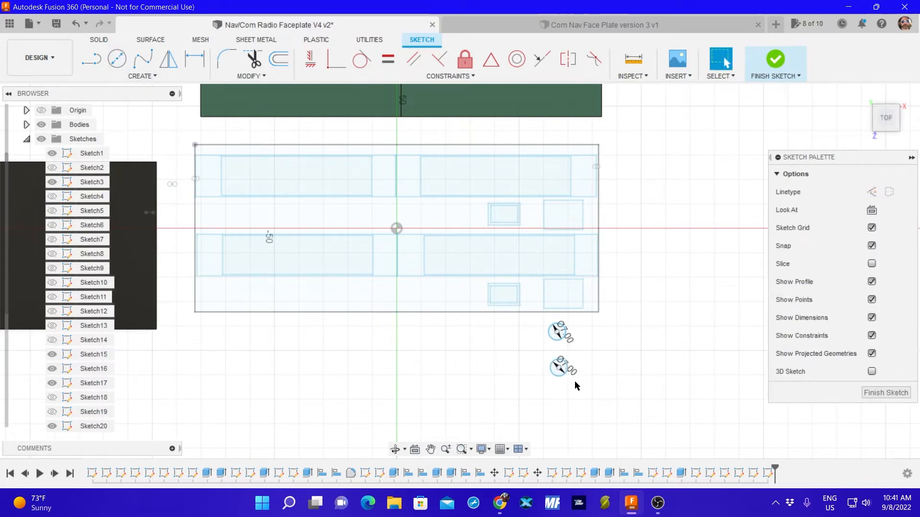
click(867, 393)
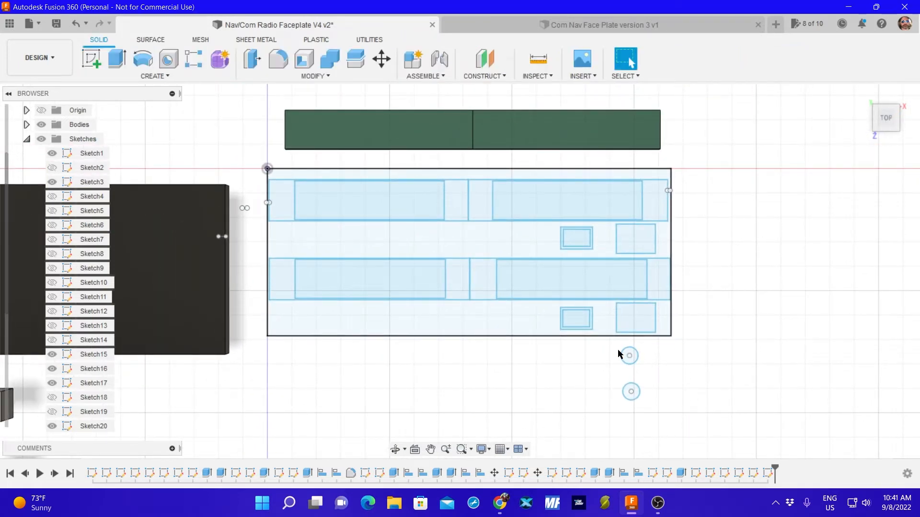
Move the upper circle to the middle of the lower large button rectangle, about 2.94 mm in X and 15.63 mm in Y.
drag(606, 346, 654, 367)
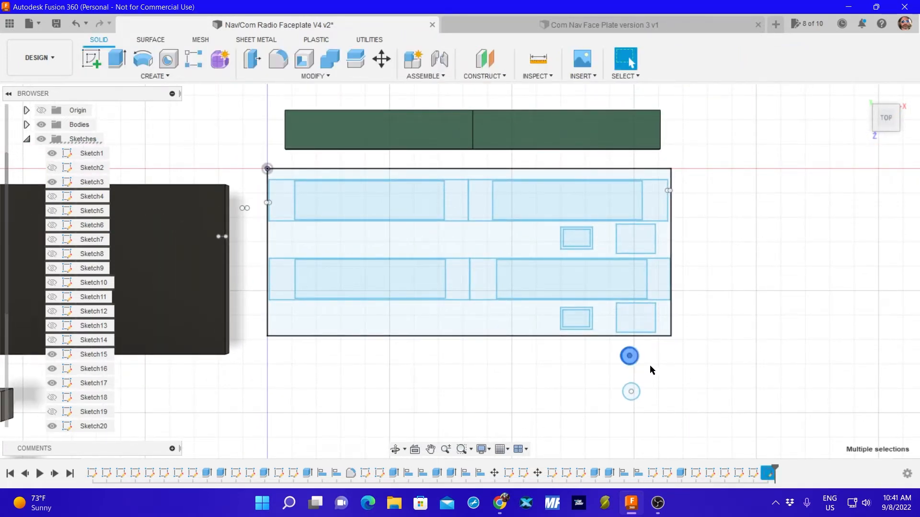
key(m)
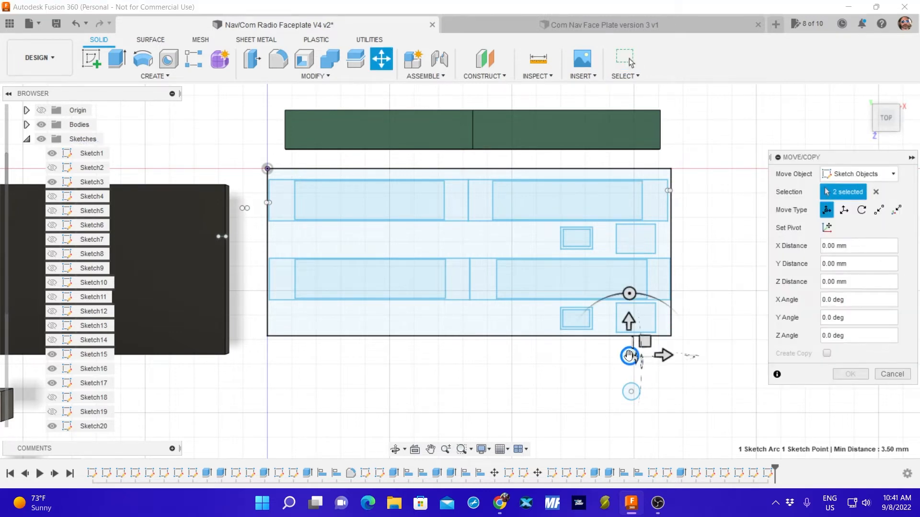
drag(628, 355, 635, 318)
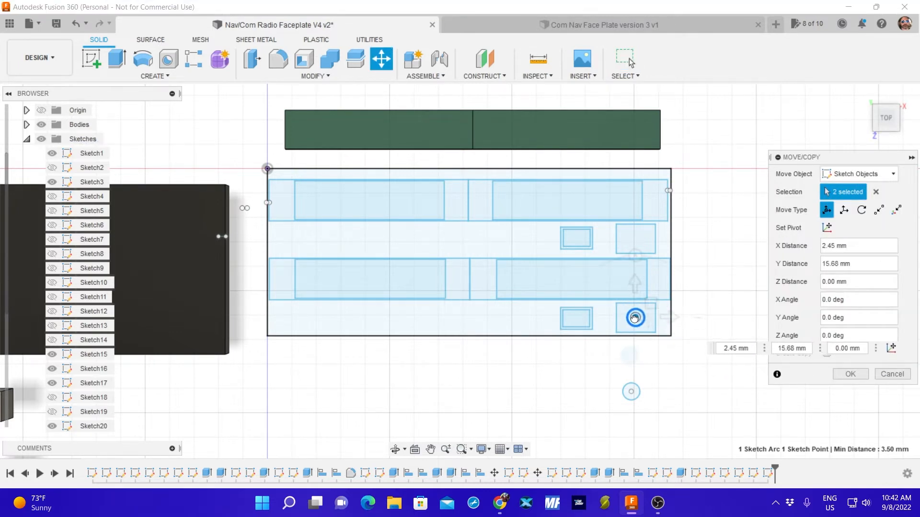
scroll(634, 318, up, 10)
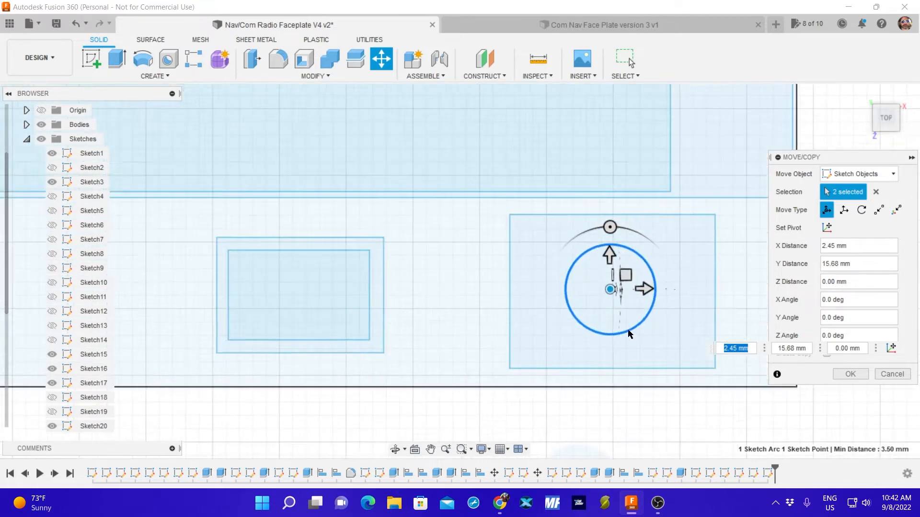
middle_drag(663, 283, 592, 279)
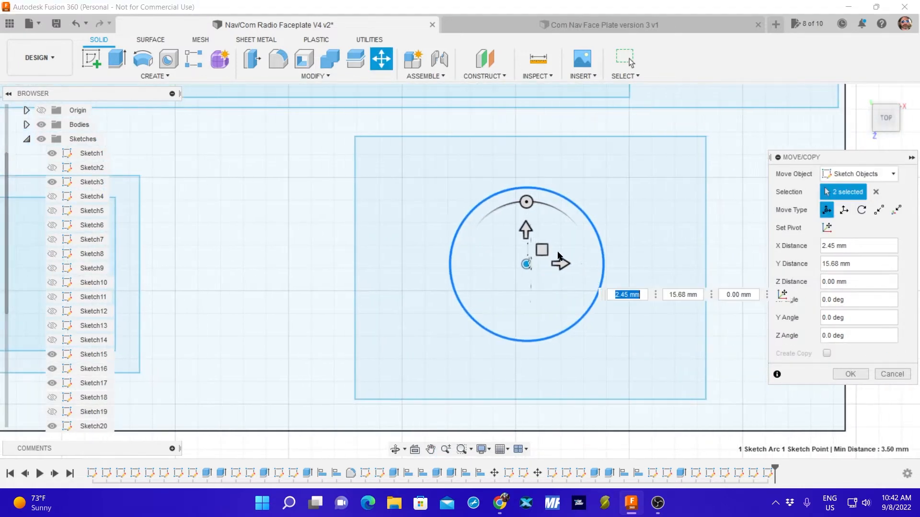
drag(525, 263, 536, 265)
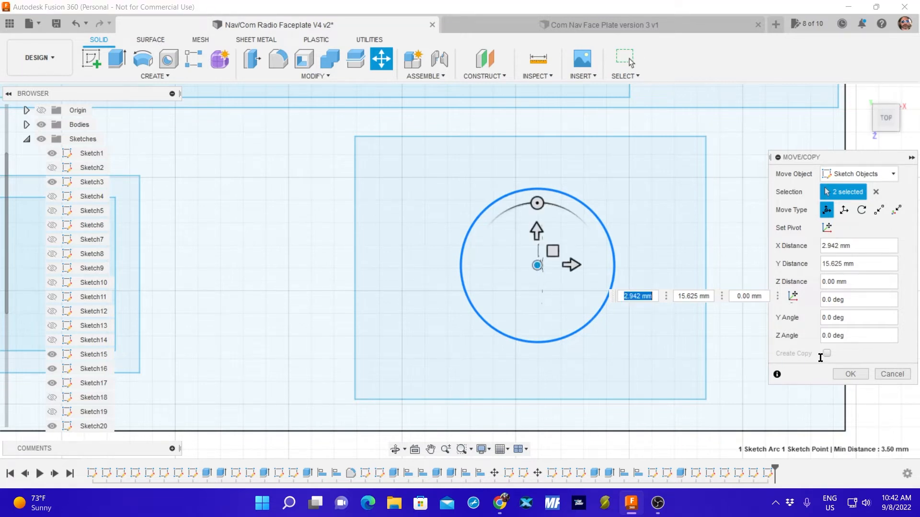
click(845, 374)
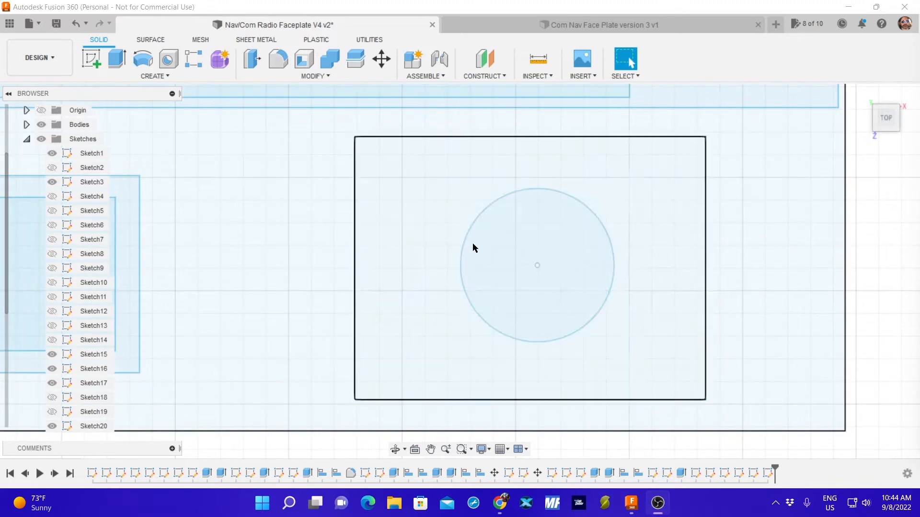
Check the diameter of the placed circle and the side length of the rectangle around it.
scroll(476, 248, up, 2)
scroll(471, 250, down, 6)
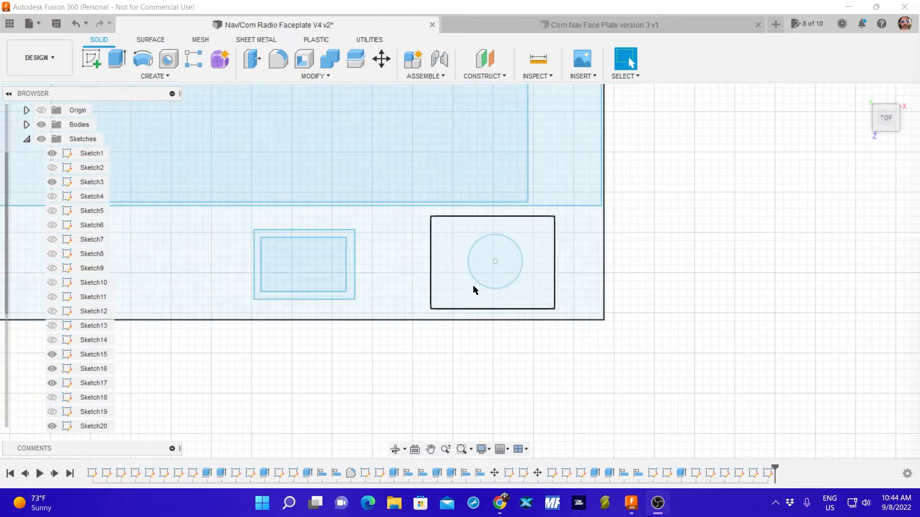
click(523, 265)
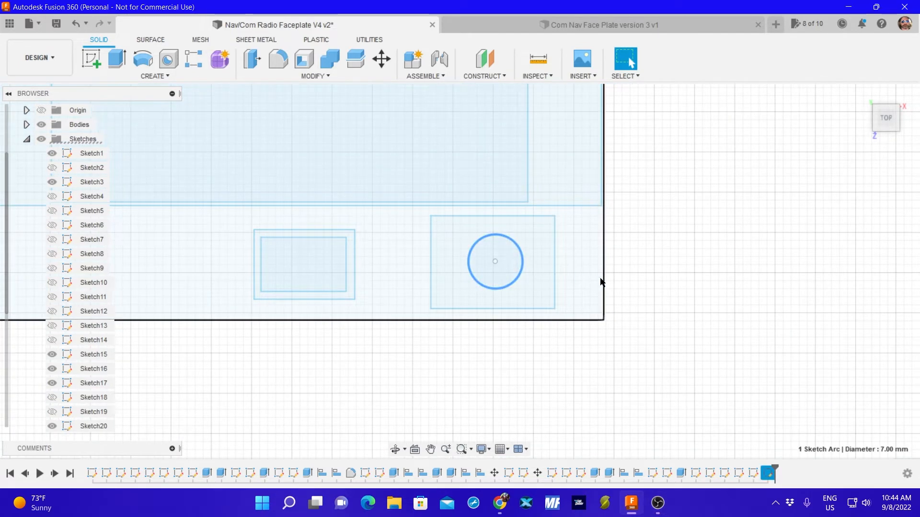
click(555, 267)
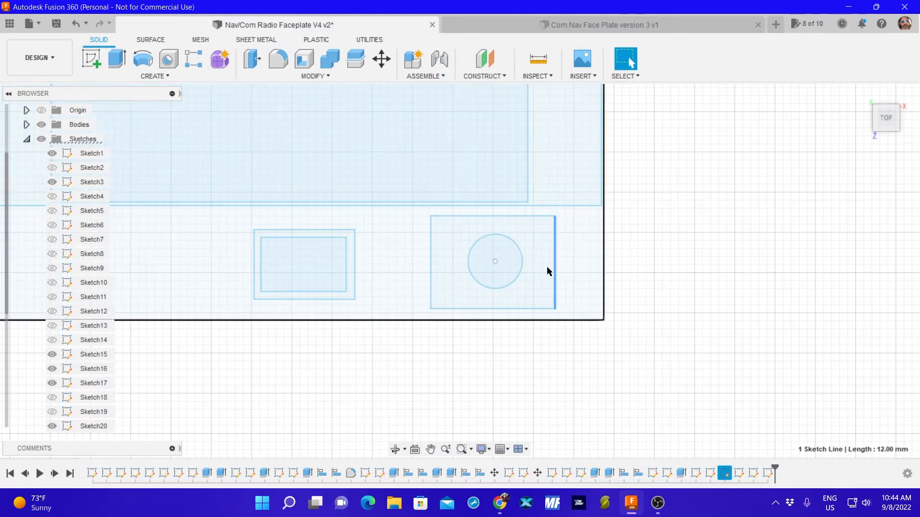
click(521, 266)
click(656, 260)
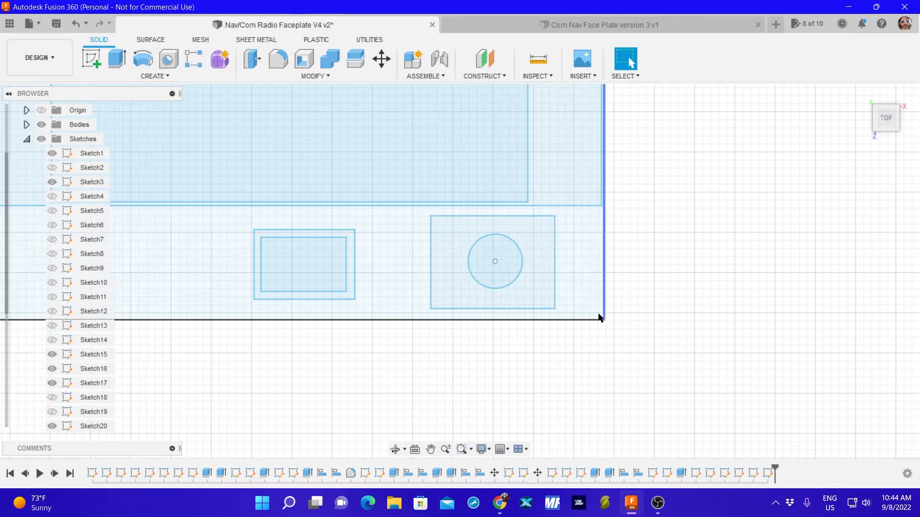
Move the remaining circle into the upper large button rectangle, about 1.93 mm in X and 62.57 mm in Y.
scroll(501, 353, down, 6)
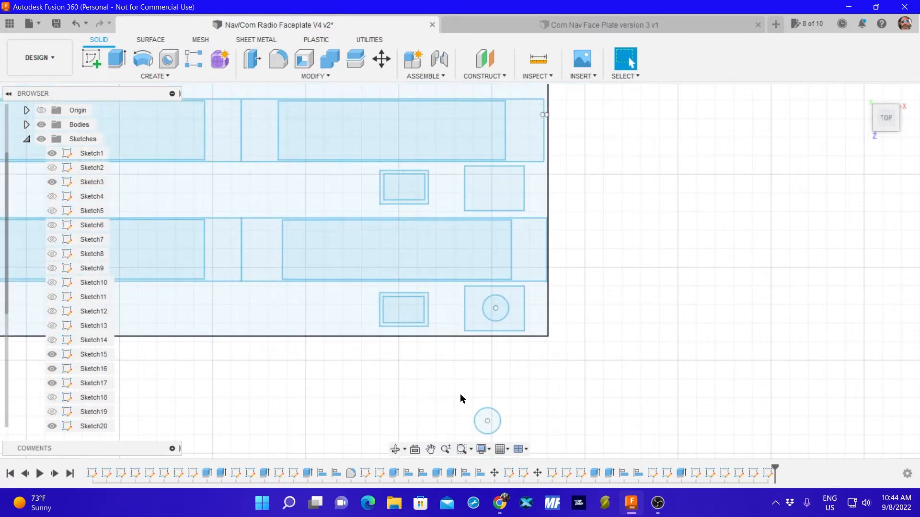
drag(461, 399, 531, 448)
key(m)
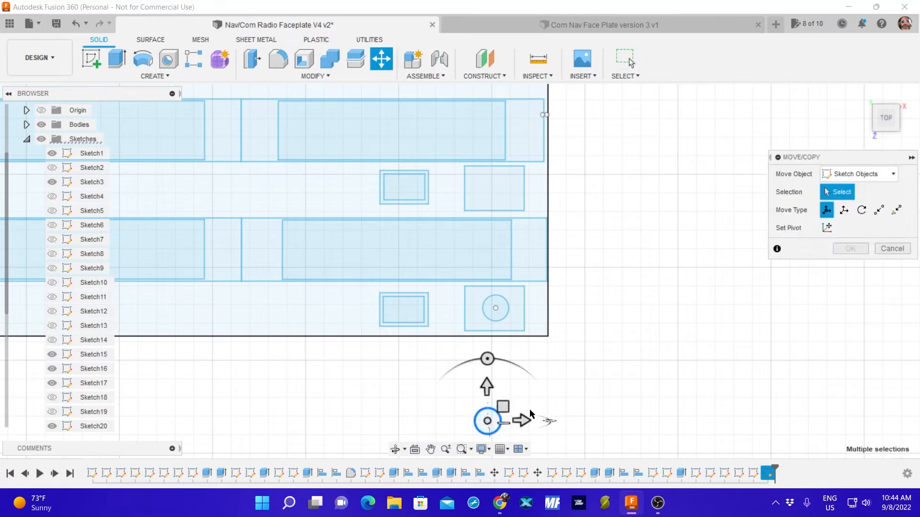
drag(487, 421, 513, 204)
drag(509, 242, 495, 191)
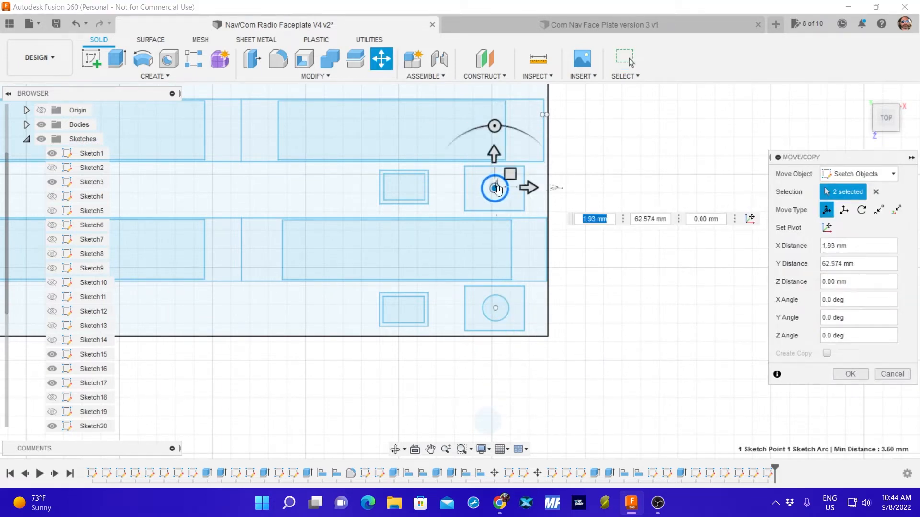
Fine-adjust the circle's centering in the upper rectangle to about 1.927 mm in X and 62.556 mm in Y, and accept the move.
scroll(493, 191, up, 8)
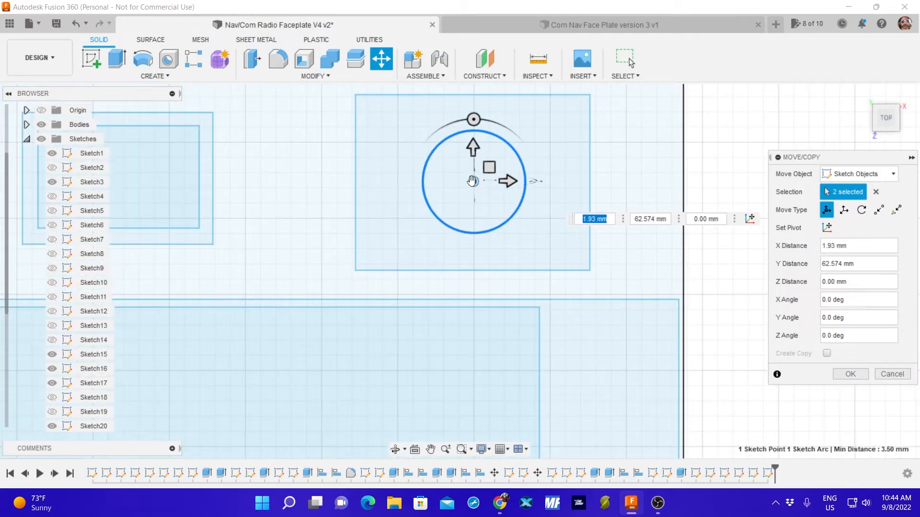
drag(472, 181, 473, 182)
scroll(473, 183, up, 4)
middle_drag(472, 197, 479, 268)
scroll(479, 269, up, 3)
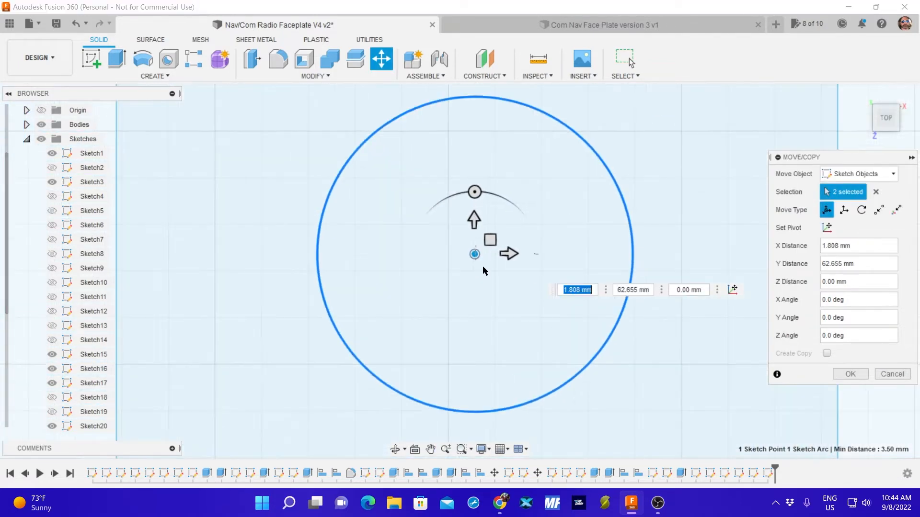
scroll(495, 283, down, 1)
scroll(495, 283, down, 1)
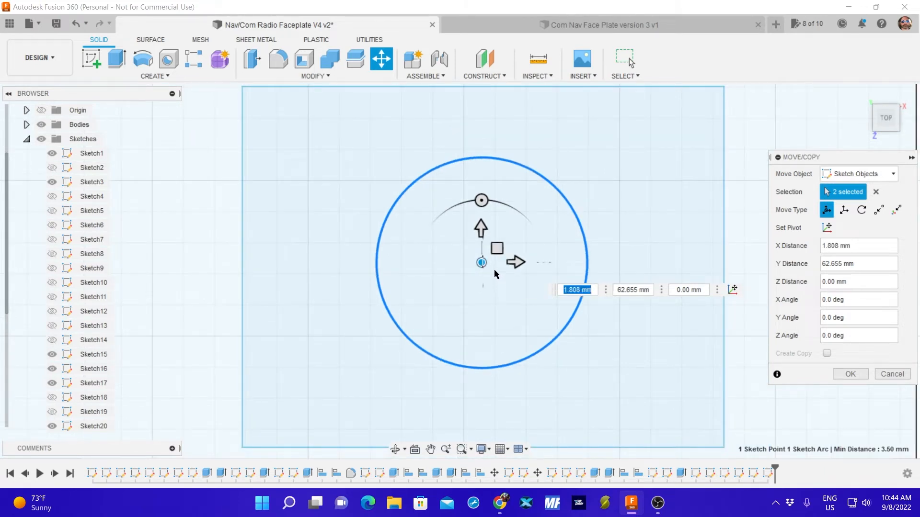
drag(482, 263, 484, 266)
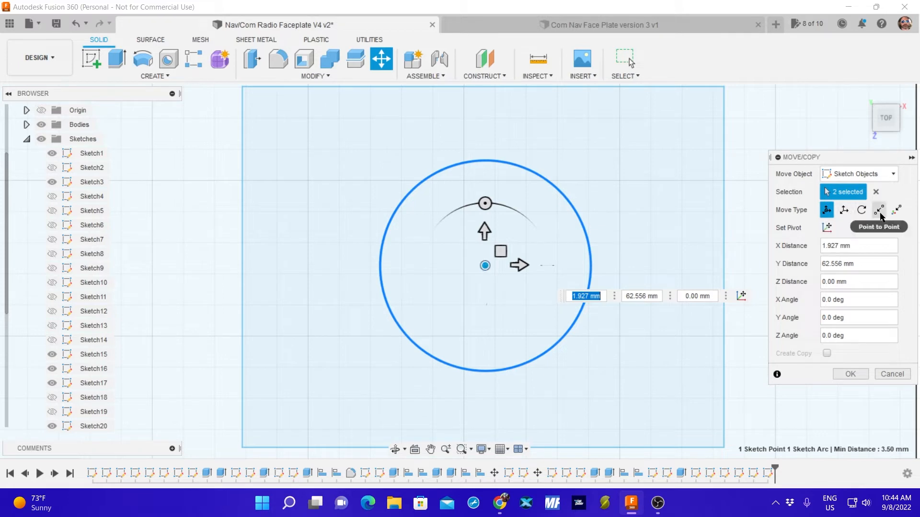
click(851, 374)
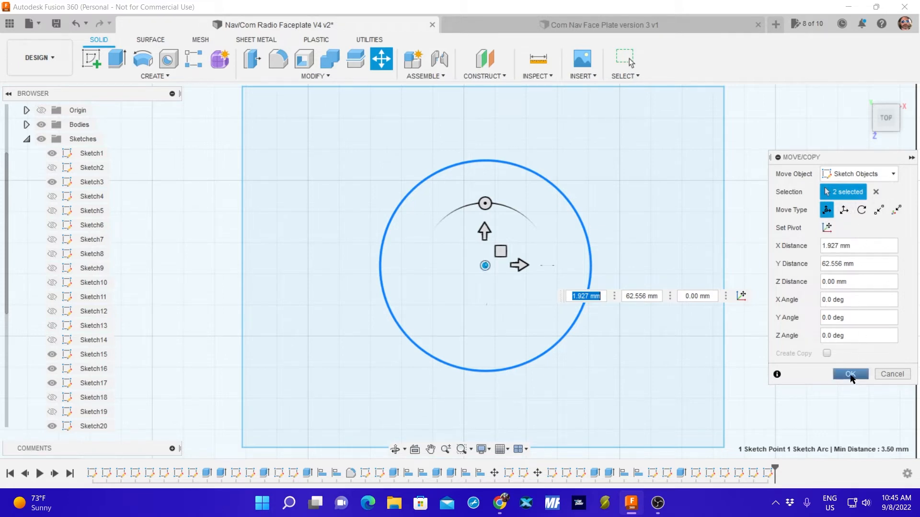
Start a new sketch on the faceplate plane and draw a 5 mm diameter circle just below the small lower button cutout.
scroll(594, 274, up, 2)
scroll(596, 277, down, 5)
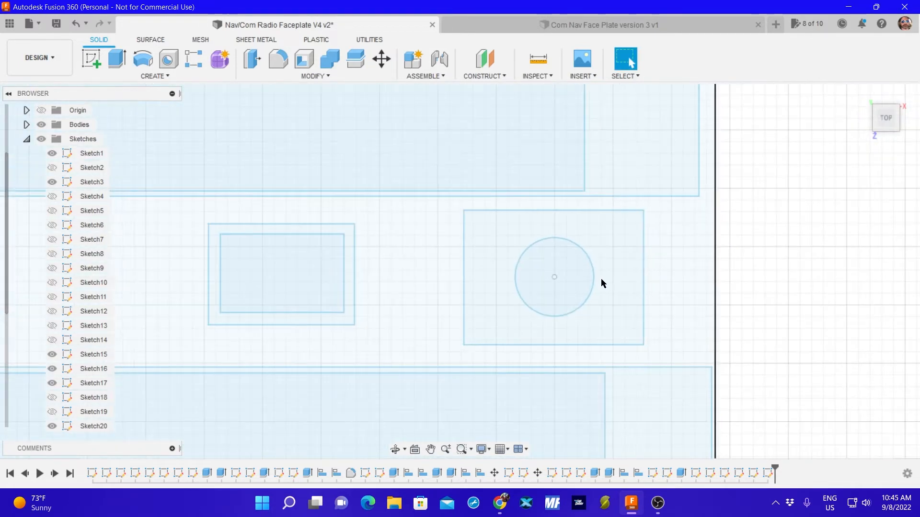
scroll(706, 310, down, 3)
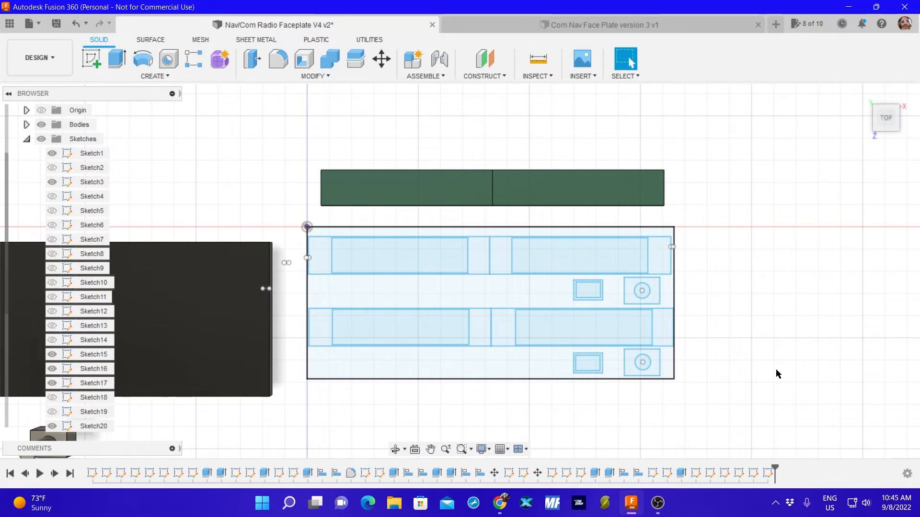
click(156, 76)
click(91, 59)
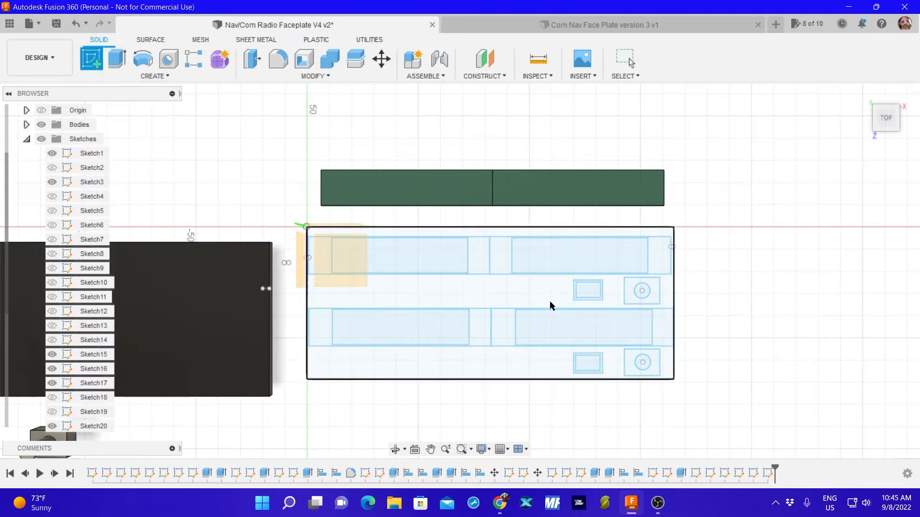
click(531, 293)
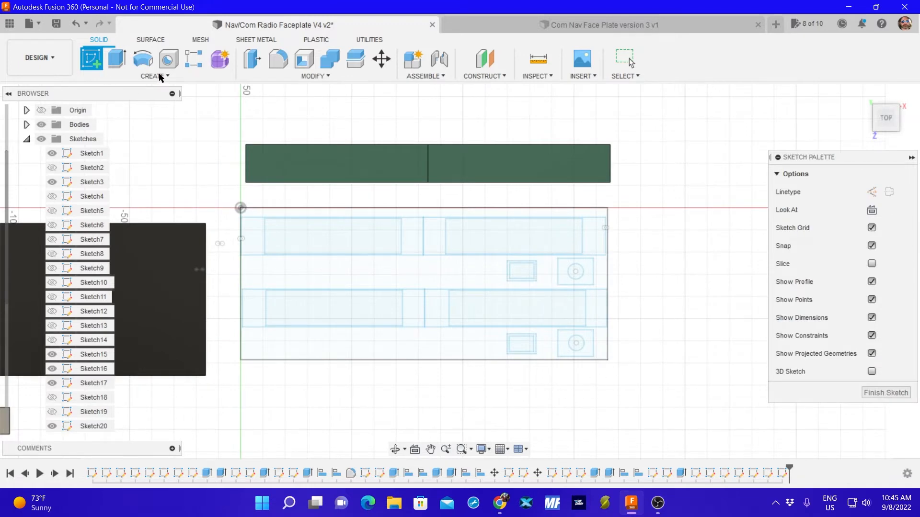
click(117, 59)
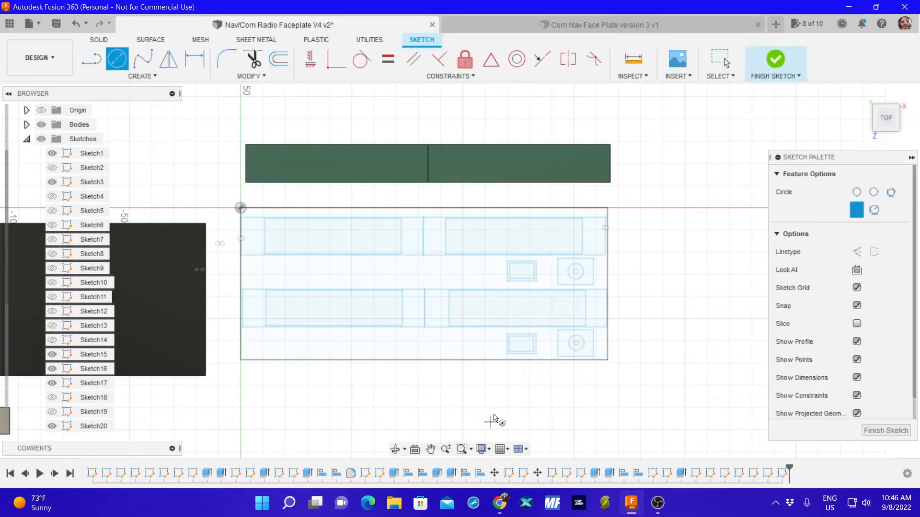
click(506, 376)
text(5)
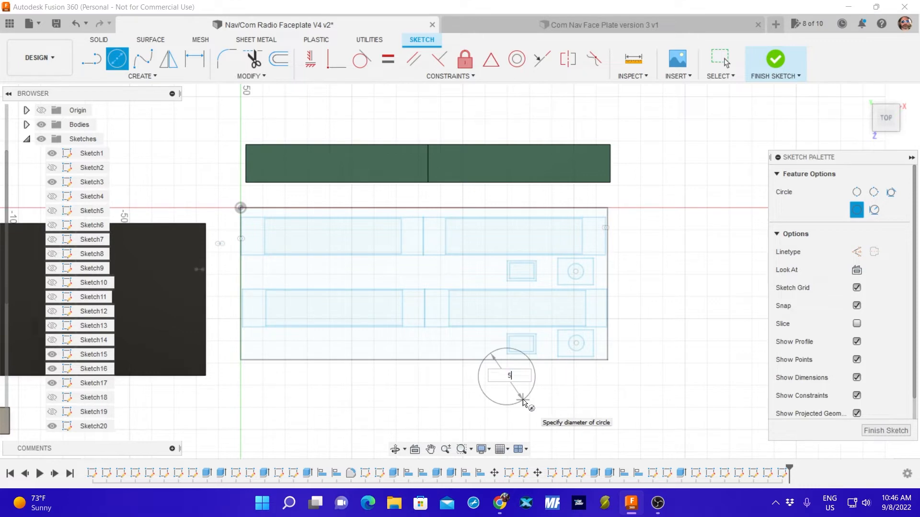
key(Tab)
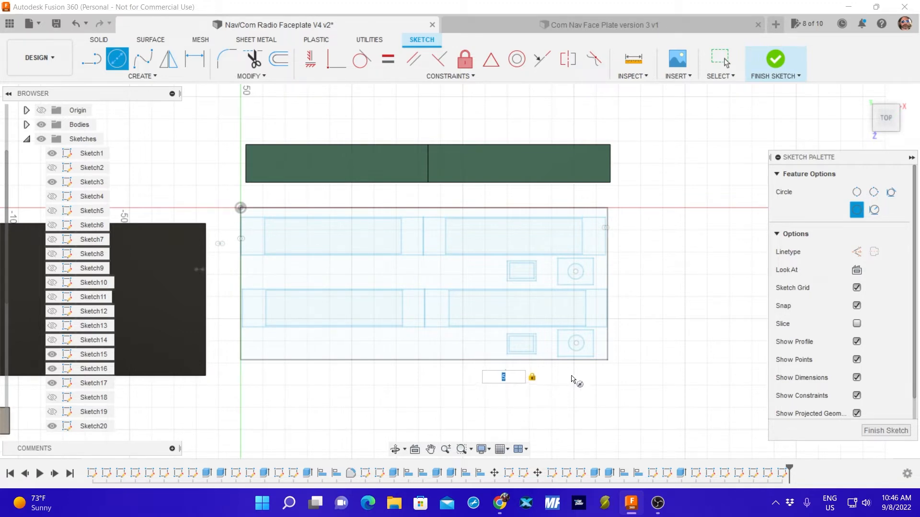
click(516, 385)
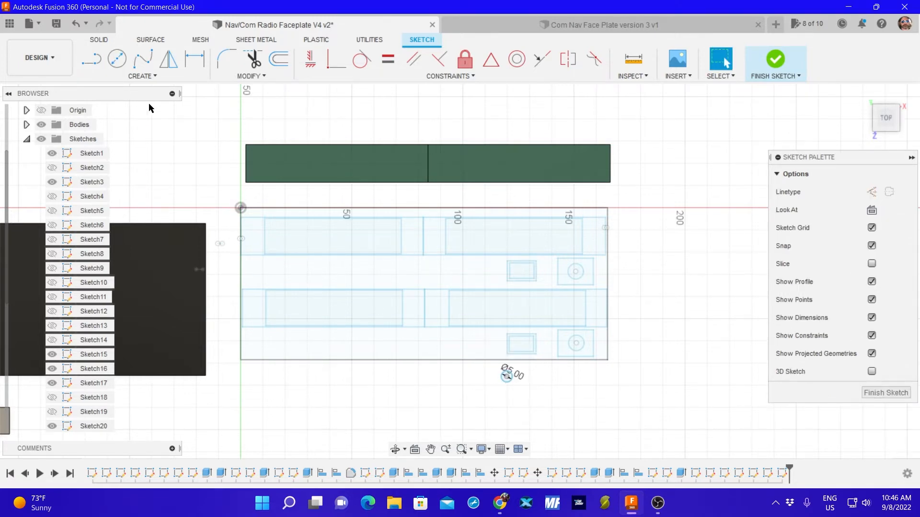
Add two more 5 mm diameter circles below the faceplate, one near the first circle and one toward the faceplate's left end.
click(116, 59)
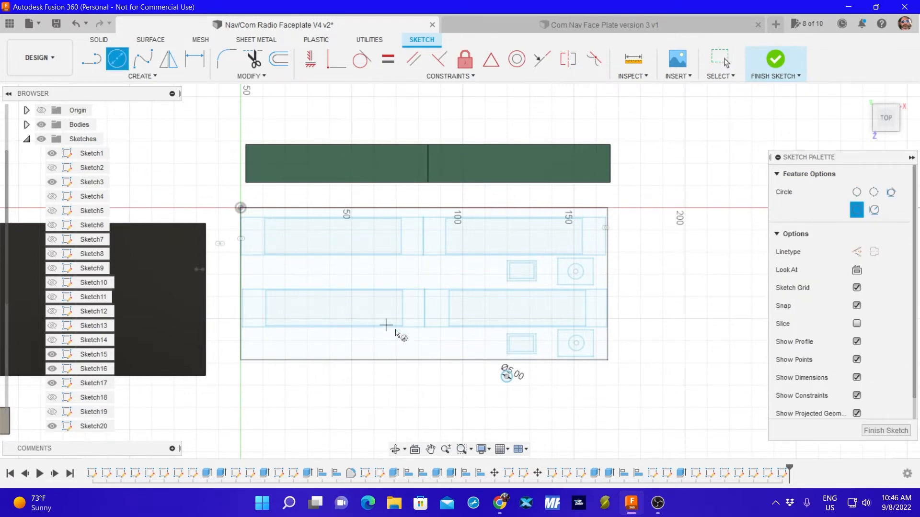
click(449, 401)
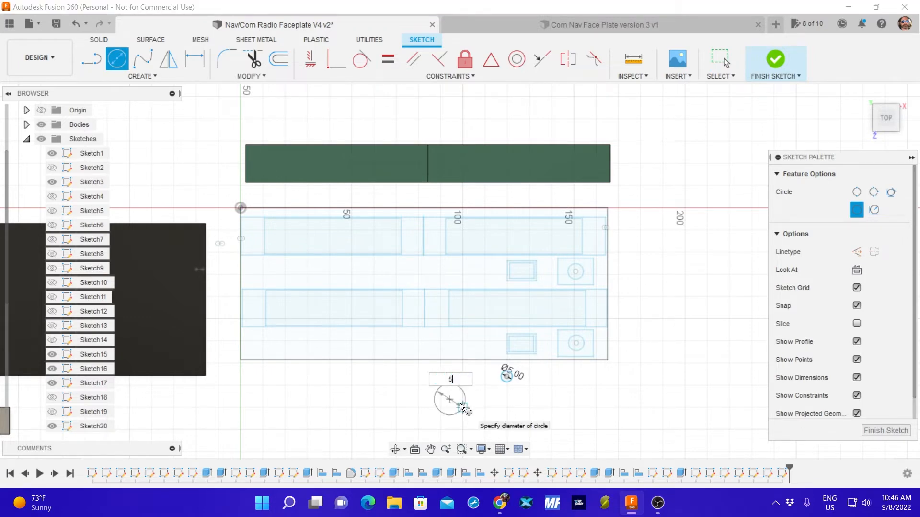
key(Return)
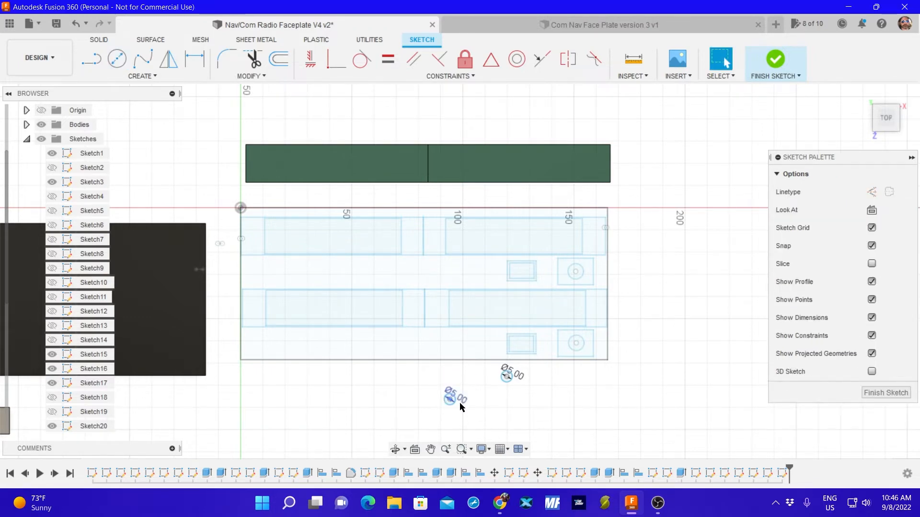
click(115, 59)
click(294, 391)
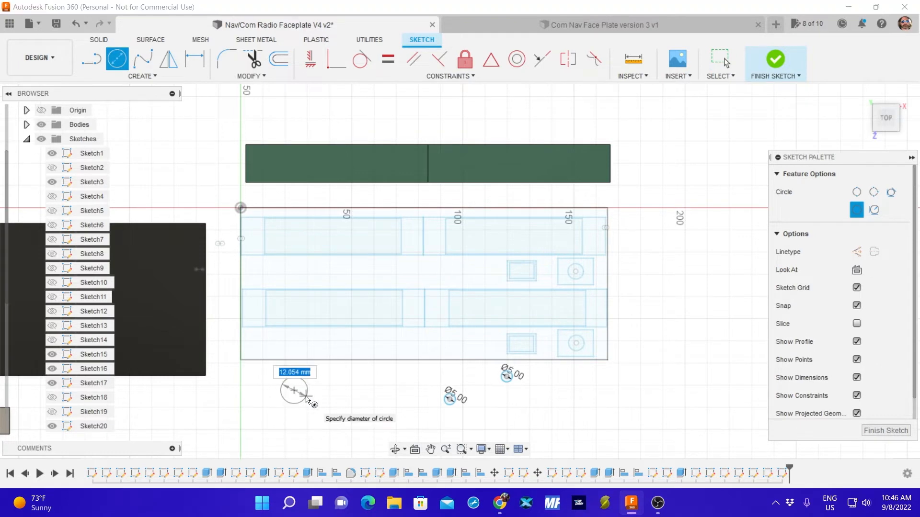
text(5)
key(Return)
key(Escape)
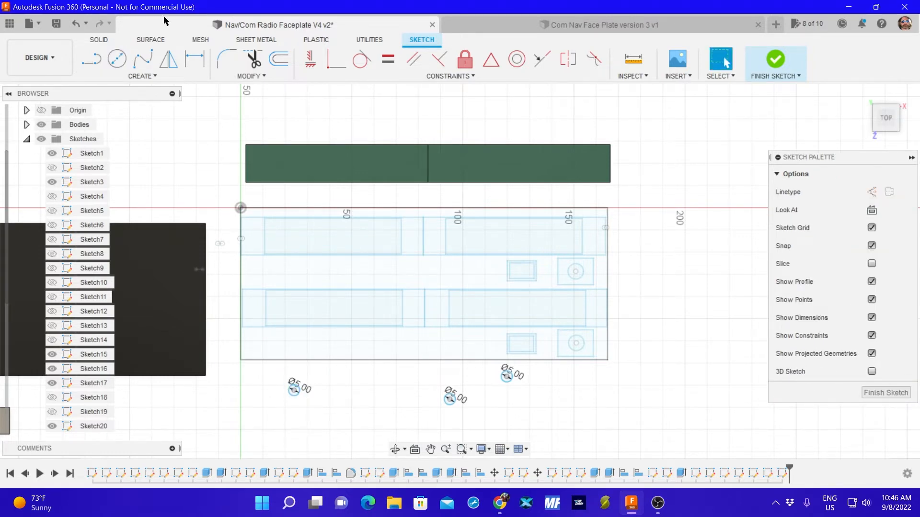
Draw a fourth 5 mm diameter circle beside the leftmost one below the faceplate, and finish the sketch.
click(116, 59)
click(336, 396)
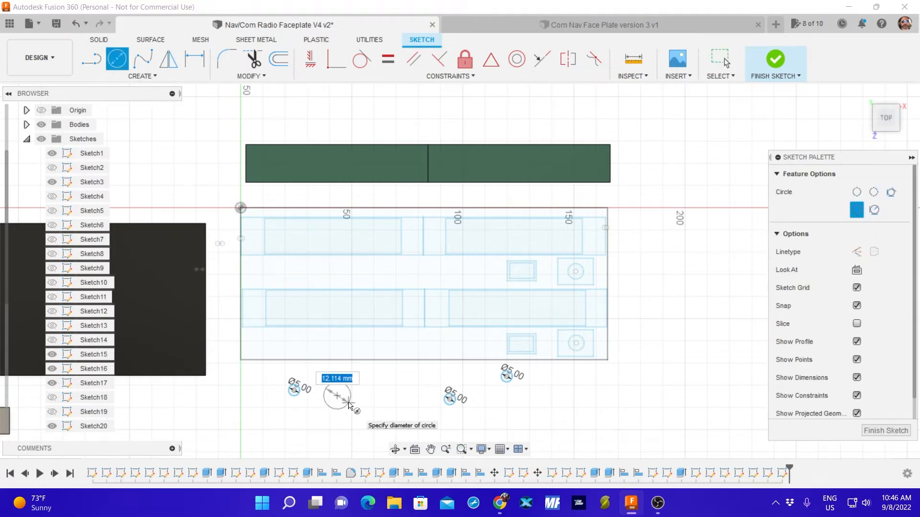
text(5)
key(Return)
key(Escape)
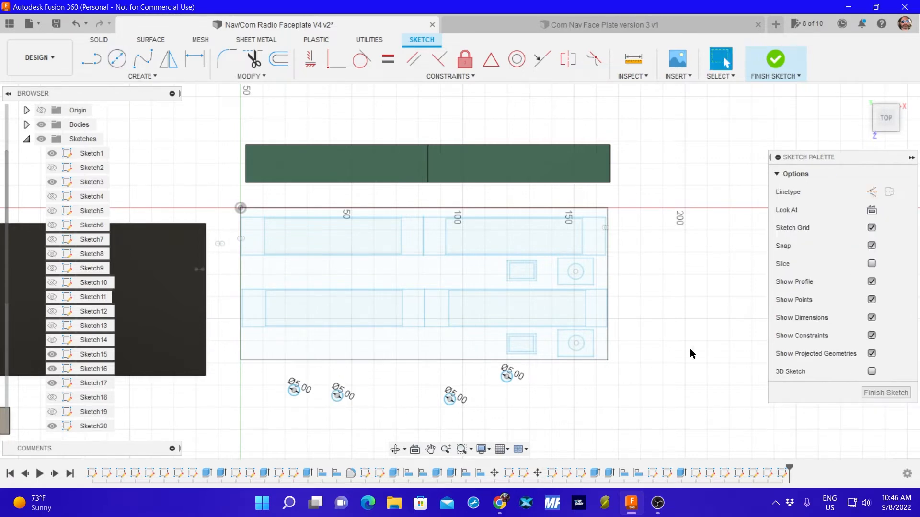
click(886, 393)
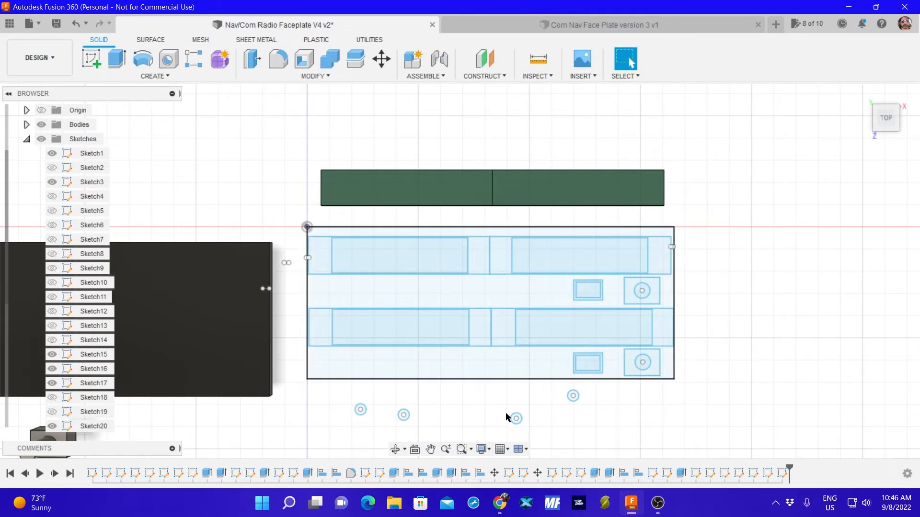
click(522, 423)
key(m)
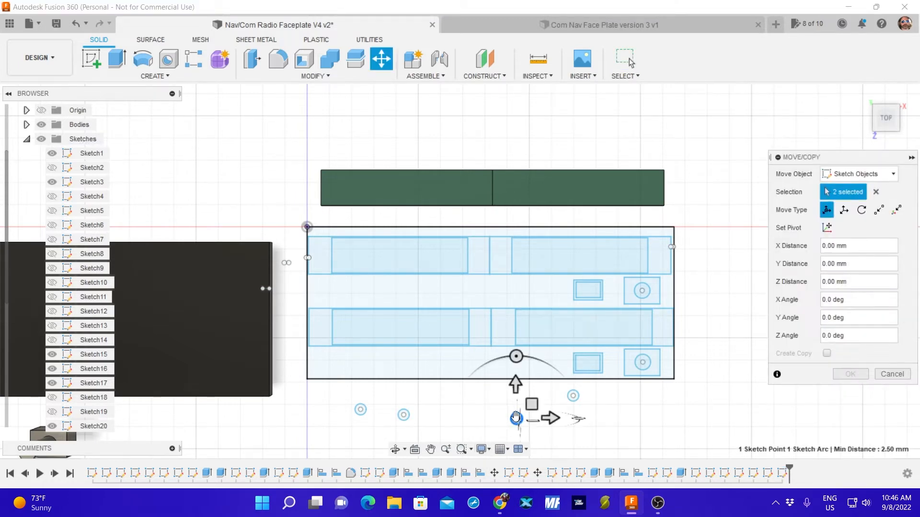
drag(516, 419, 666, 234)
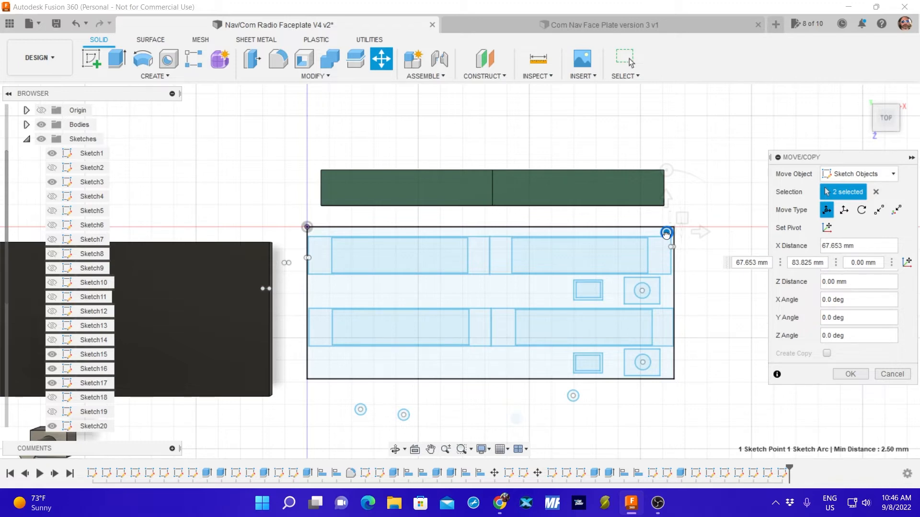
drag(666, 234, 666, 233)
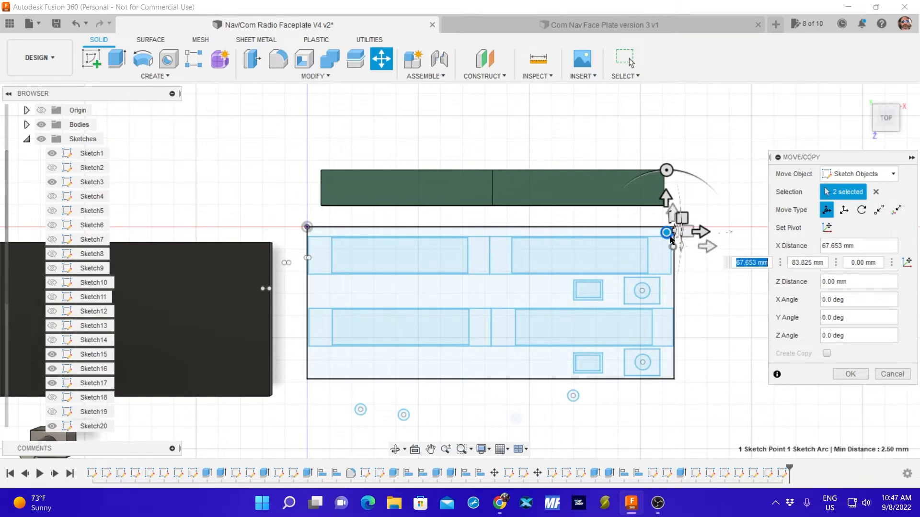
drag(666, 234, 704, 421)
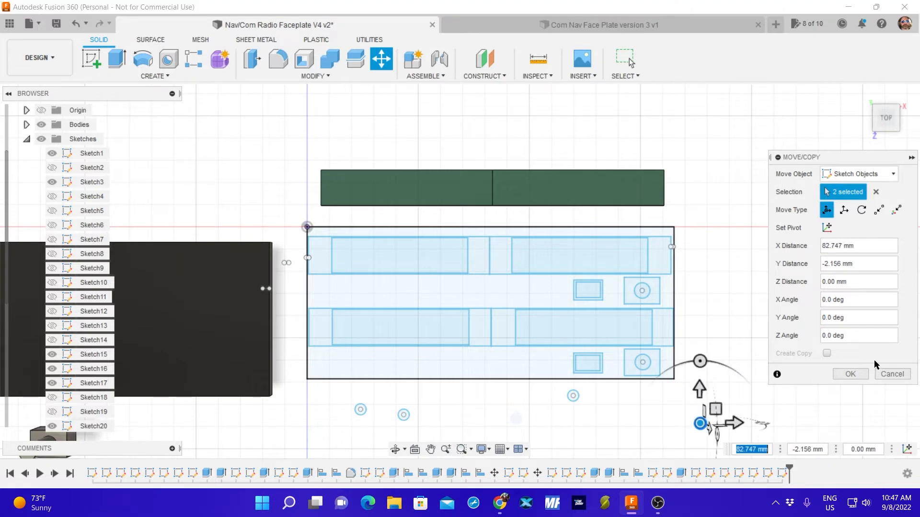
click(892, 374)
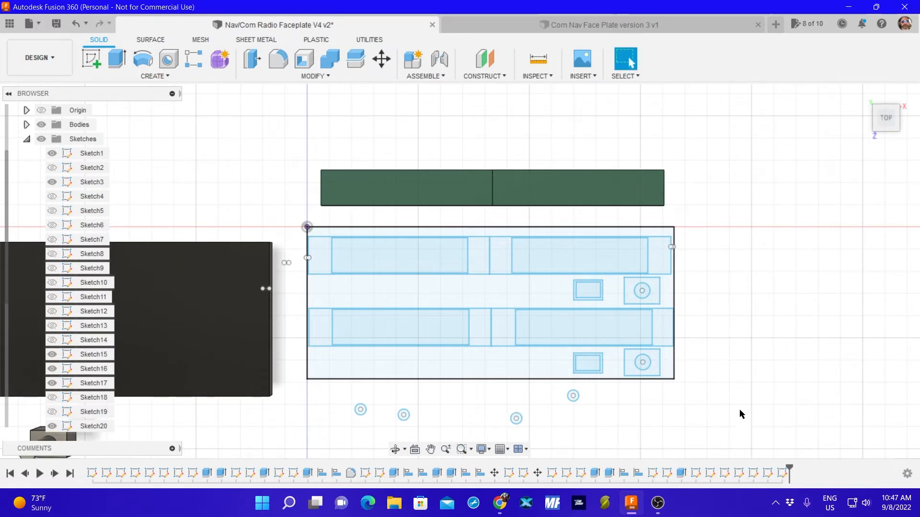
Measure the faceplate outline's height between its upper and lower edges.
middle_drag(729, 393, 708, 279)
scroll(685, 309, up, 1)
scroll(686, 314, down, 3)
scroll(687, 318, down, 1)
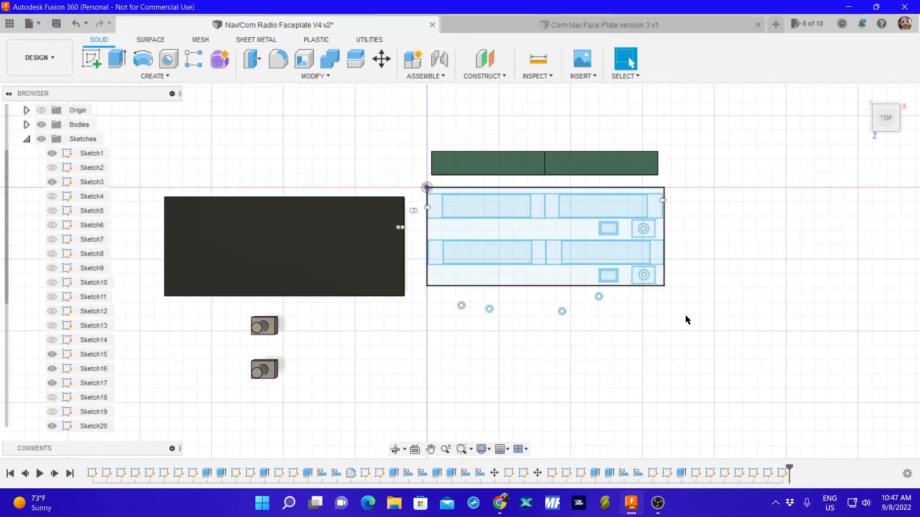
click(538, 58)
click(560, 187)
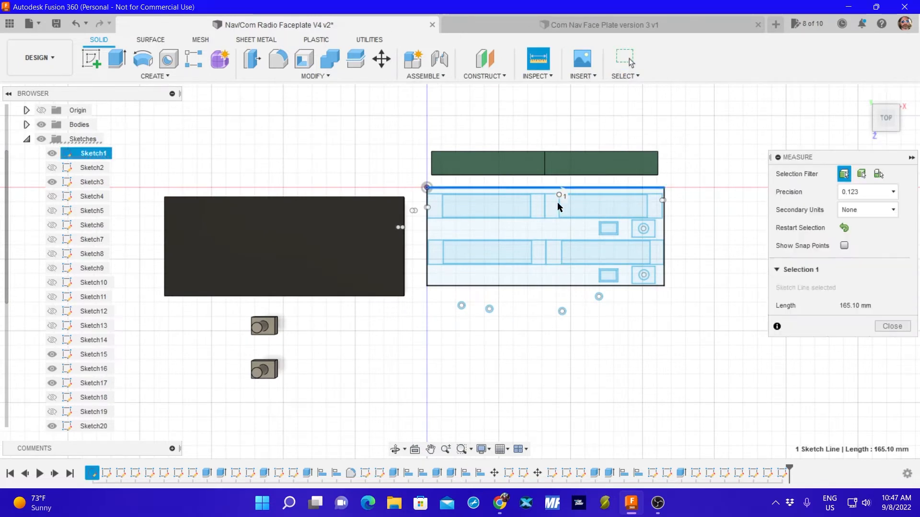
click(558, 286)
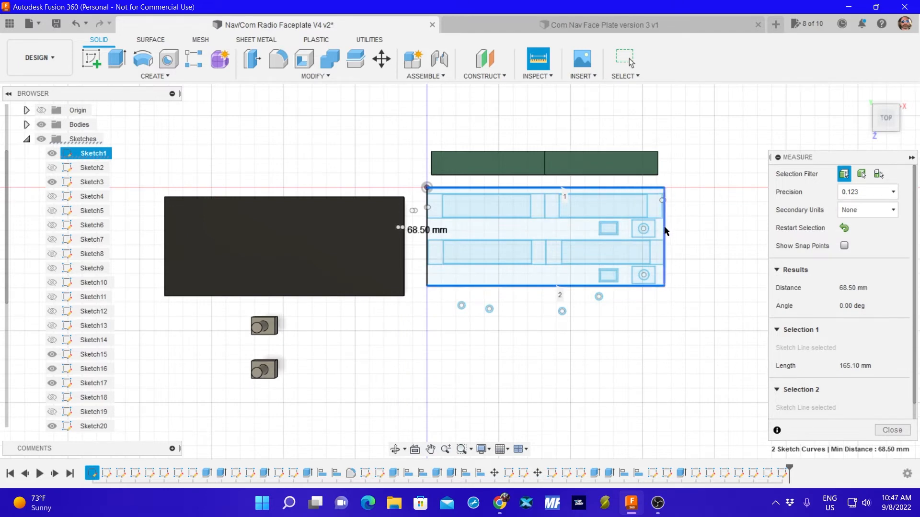
click(890, 431)
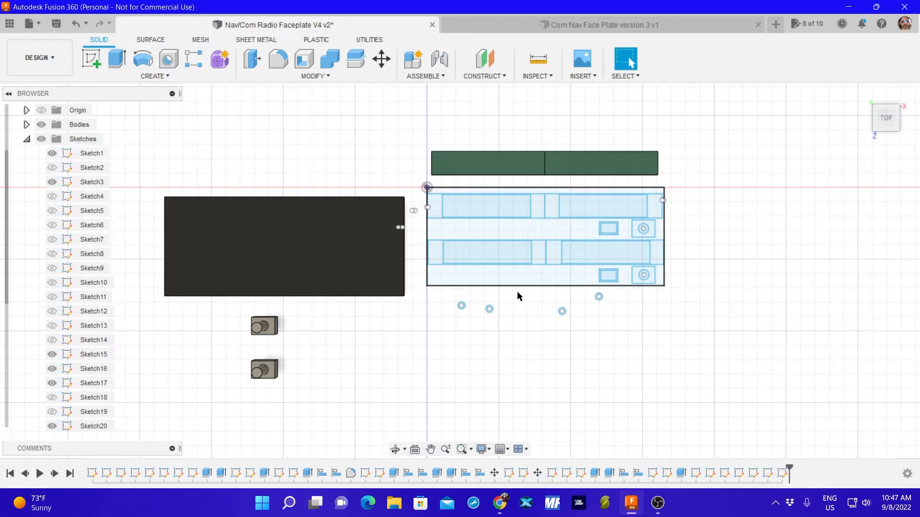
Measure the faceplate outline's width between its two side edges.
click(537, 61)
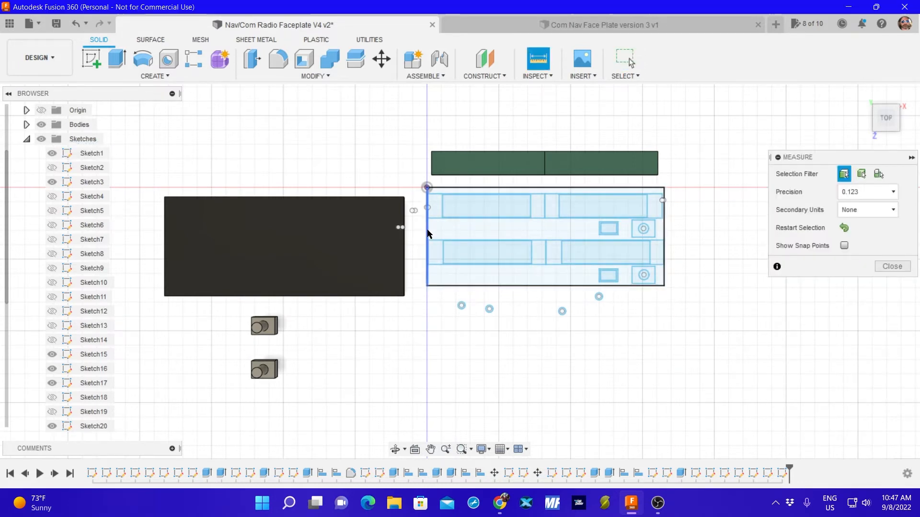
click(664, 235)
click(664, 234)
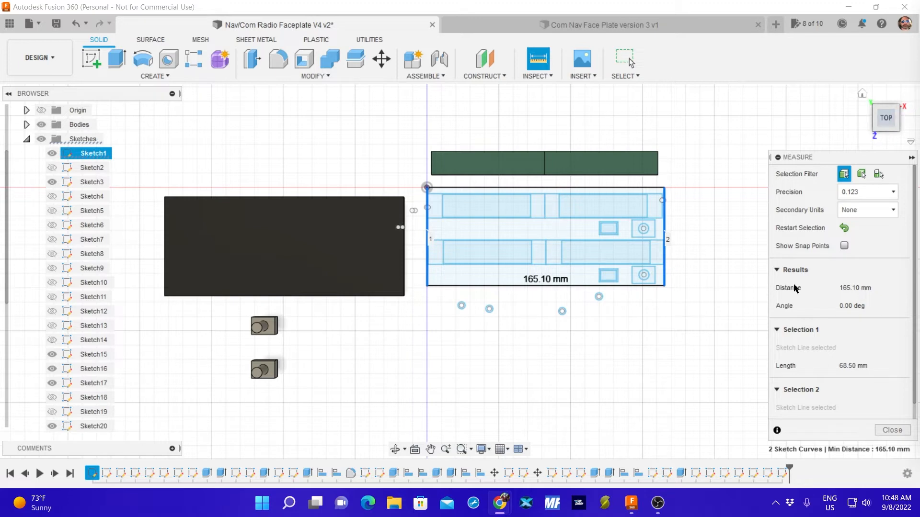
click(892, 430)
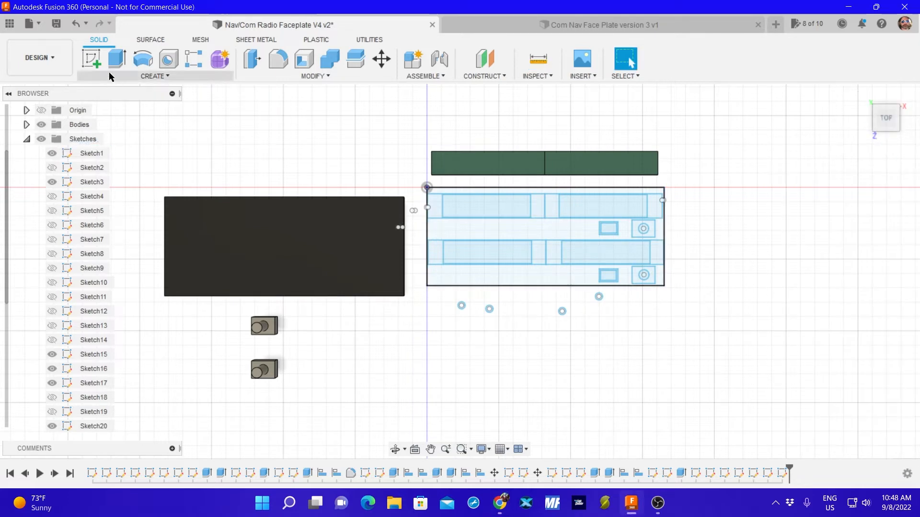
Sketch a rectangle 167 mm wide and 72 mm high below the faceplate and the small circles, and finish the sketch.
click(91, 58)
click(515, 274)
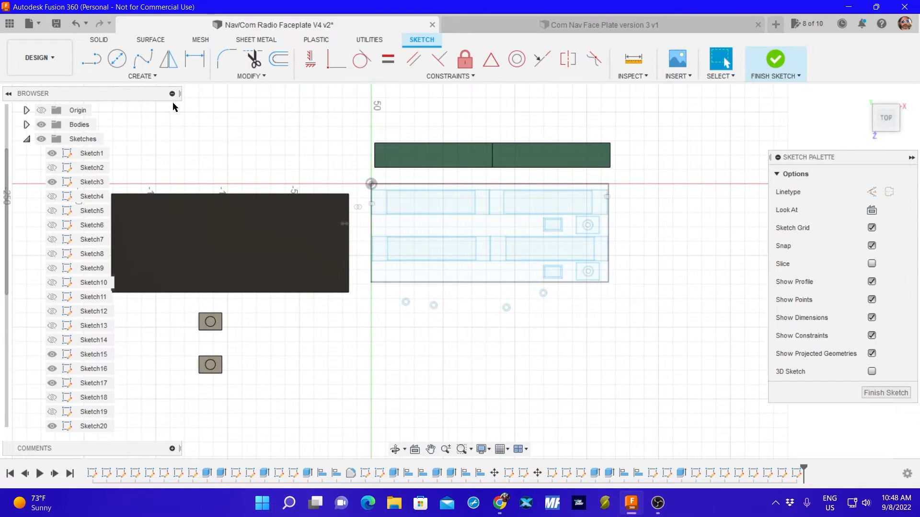
click(143, 75)
mouse_move(144, 103)
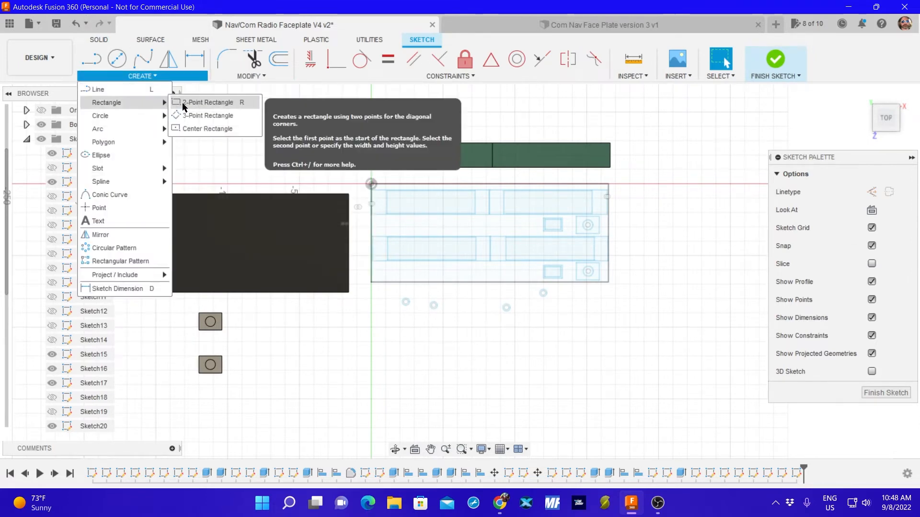
click(190, 102)
click(414, 342)
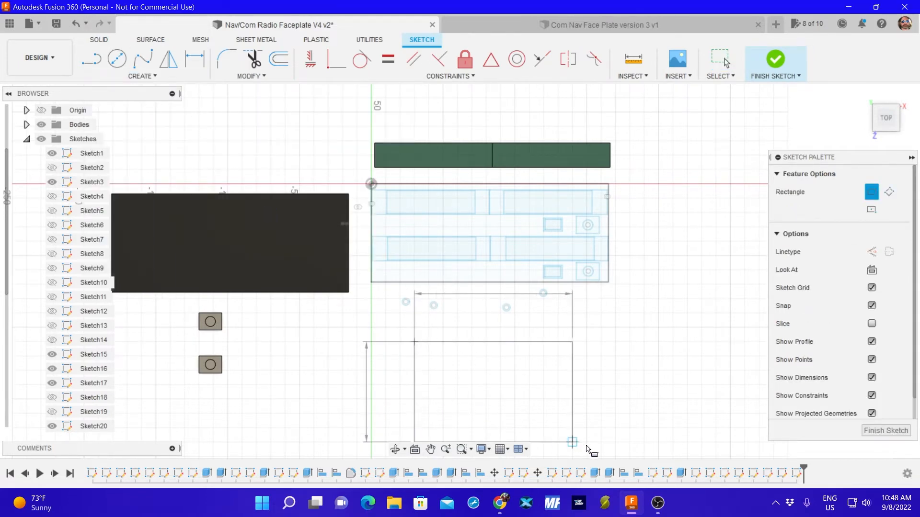
text(72)
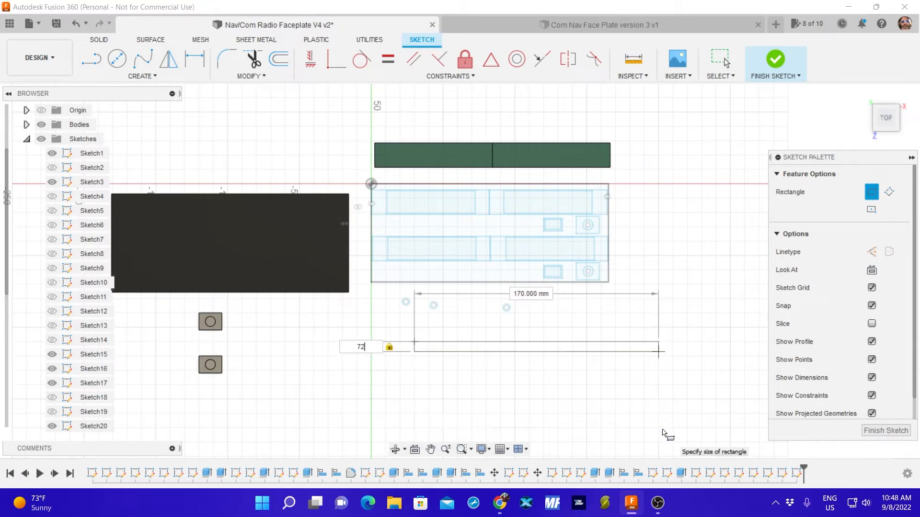
key(Tab)
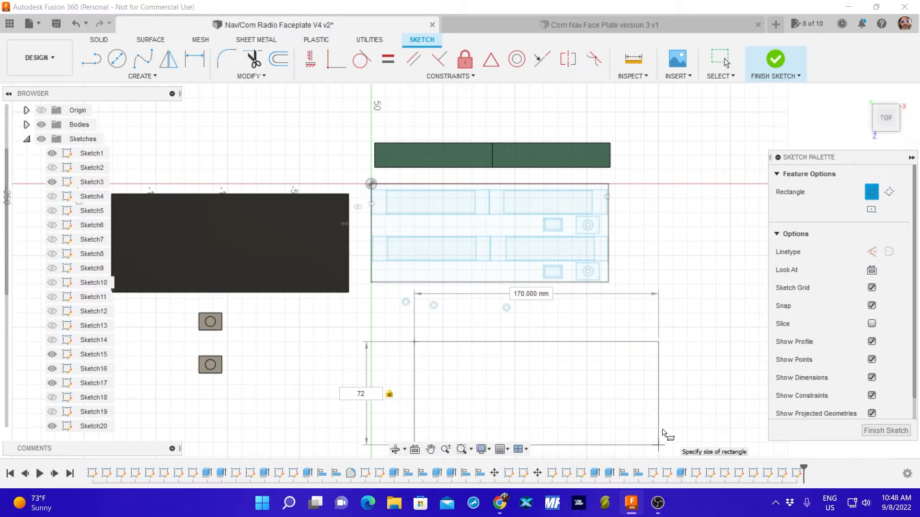
key(Tab)
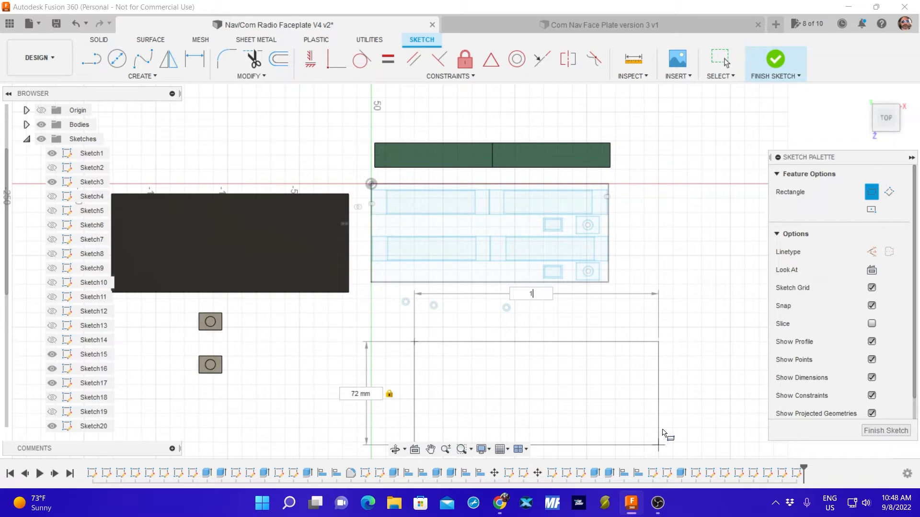
key(Tab)
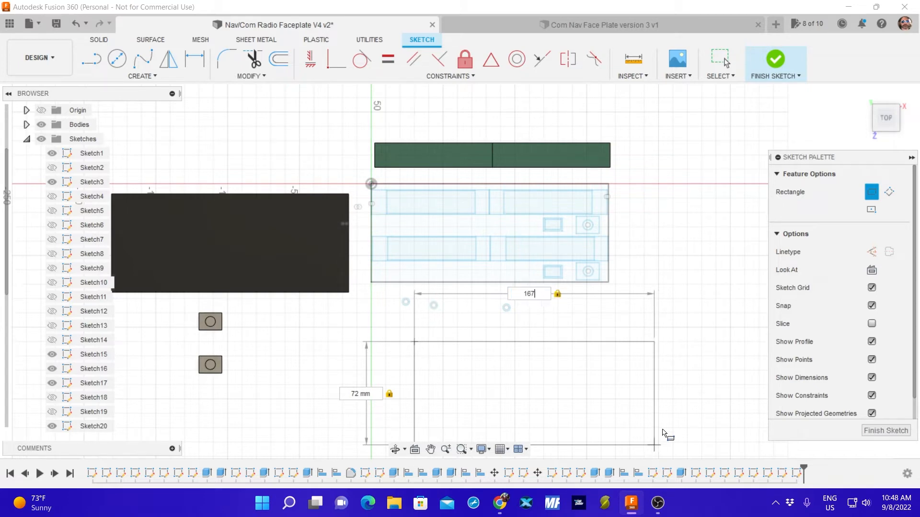
key(Return)
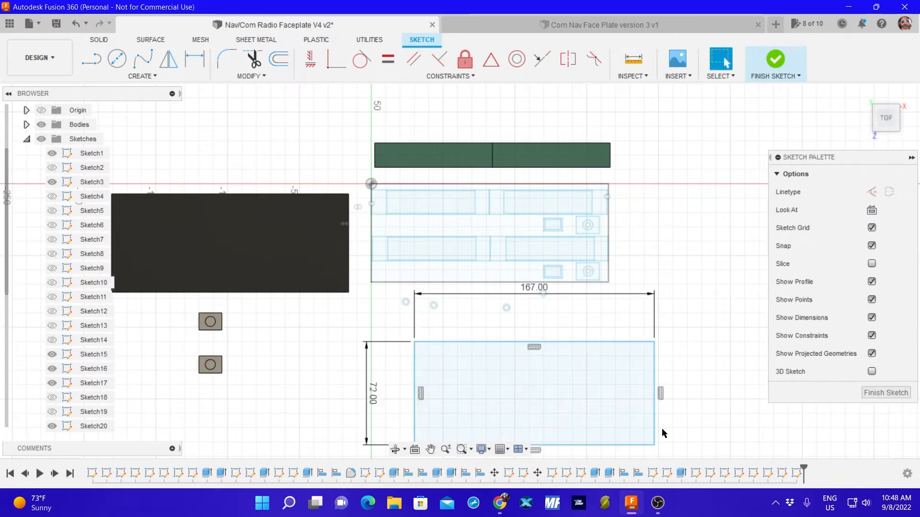
click(885, 393)
Hide Sketch3, Sketch15, Sketch16, Sketch17 and Sketch20.
mouse_move(709, 372)
middle_down()
mouse_move(757, 371)
mouse_move(757, 301)
mouse_move(753, 311)
middle_up()
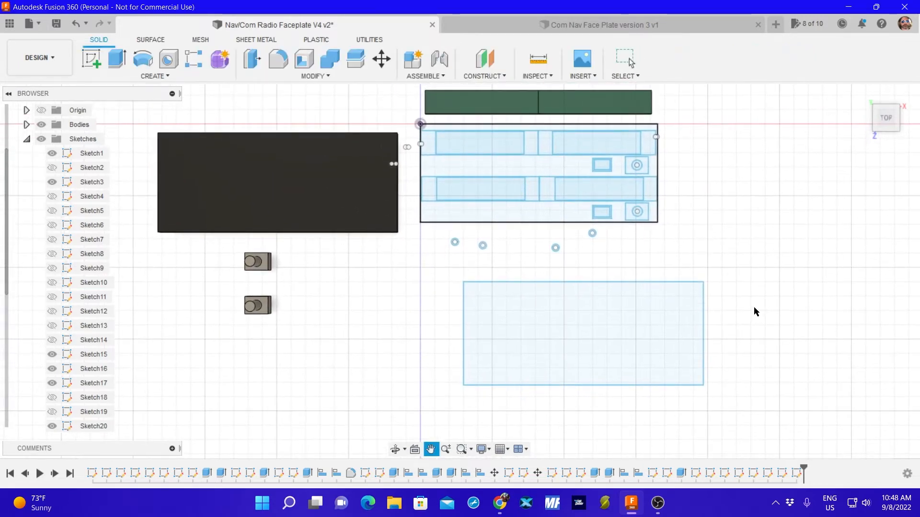
click(54, 168)
click(53, 182)
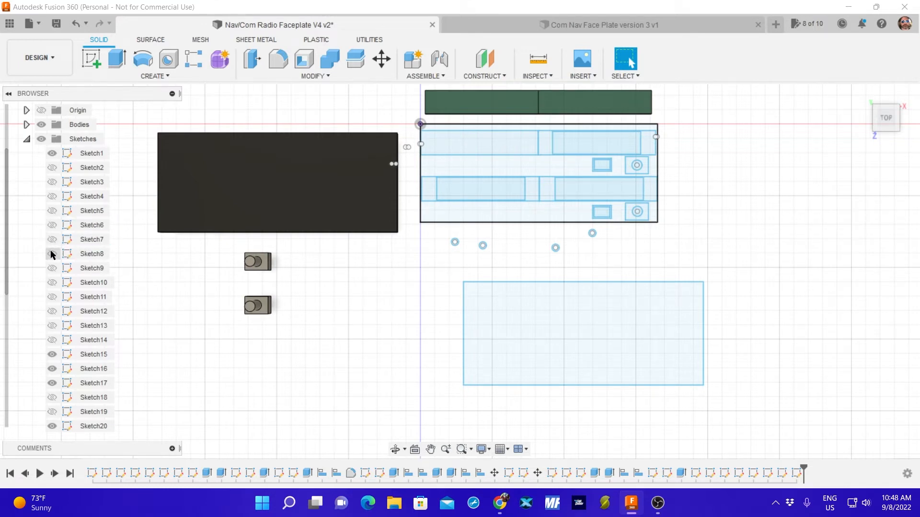
click(53, 354)
click(52, 369)
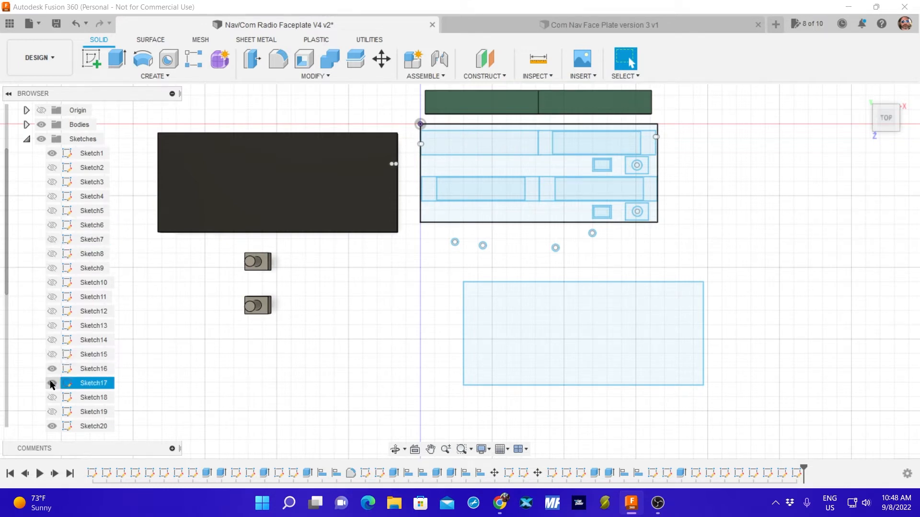
click(52, 383)
click(52, 426)
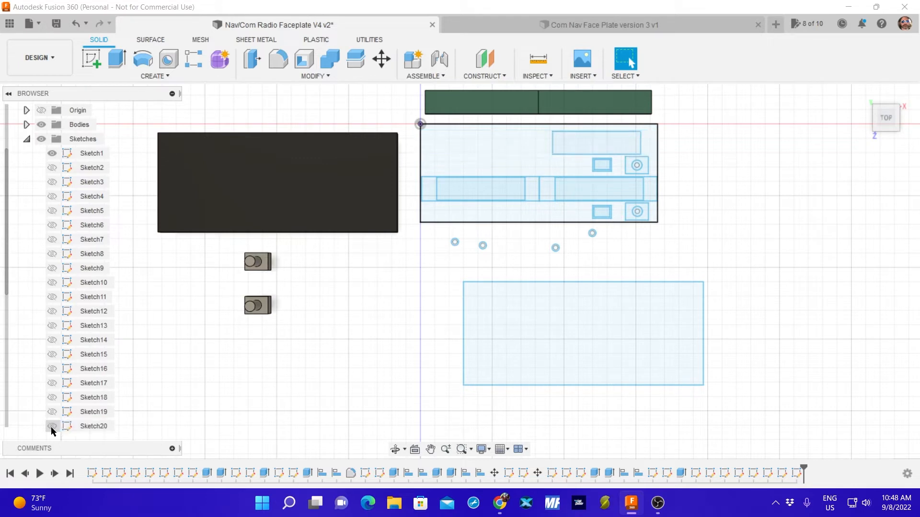
Check which sketch holds the faceplate outline by toggling Sketch1 and Sketch2 visibility and selecting the outline's upper edge.
click(52, 153)
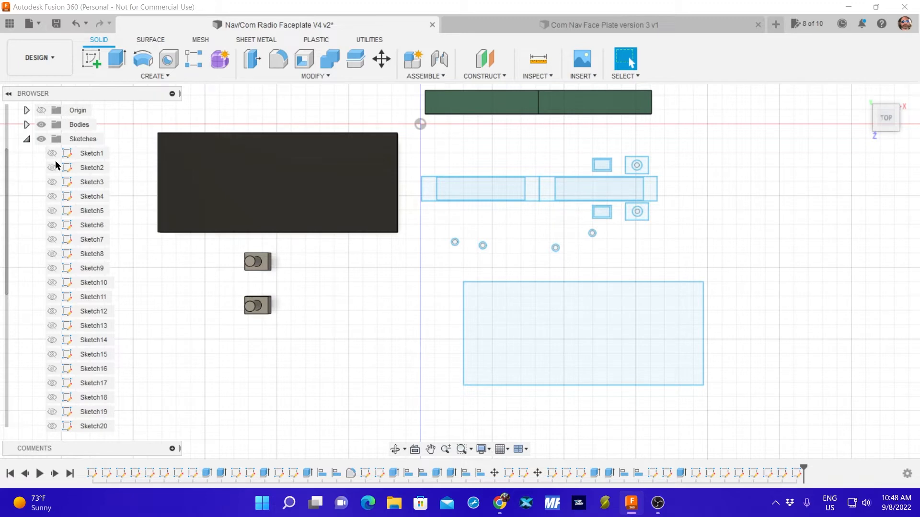
click(51, 154)
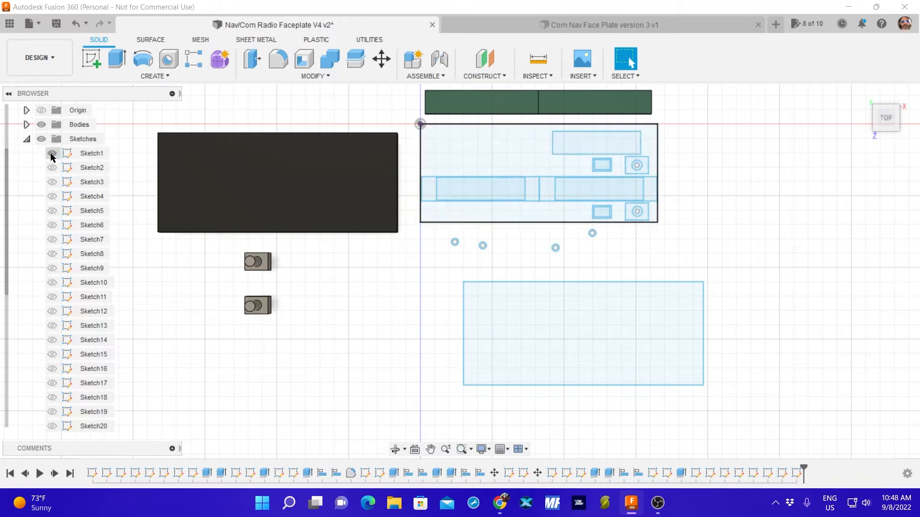
click(53, 169)
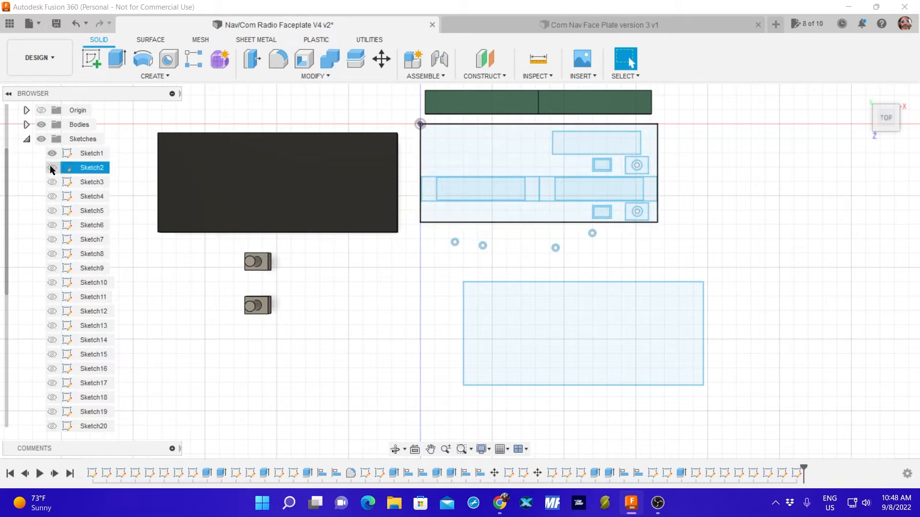
click(52, 169)
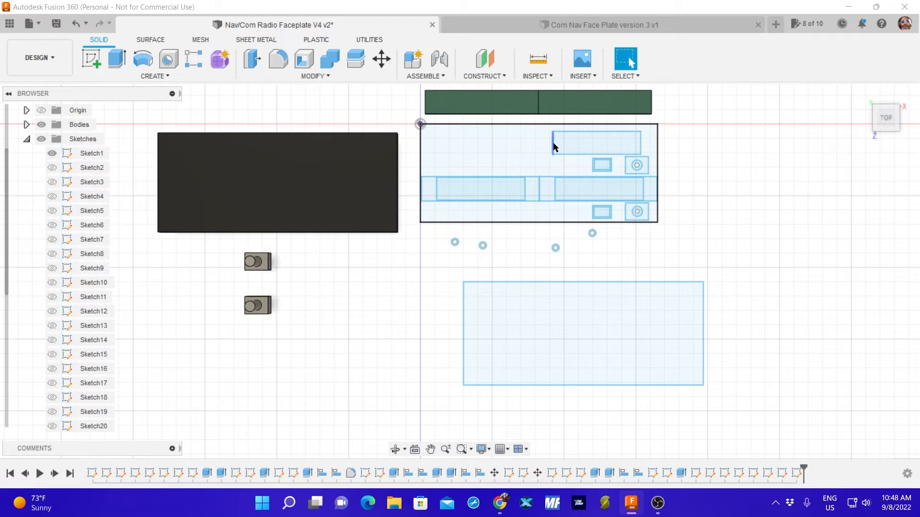
click(542, 126)
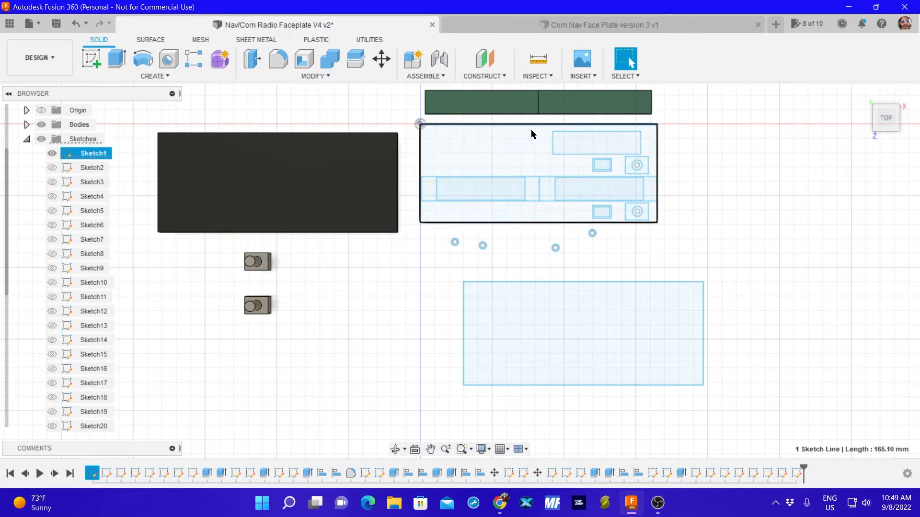
click(745, 157)
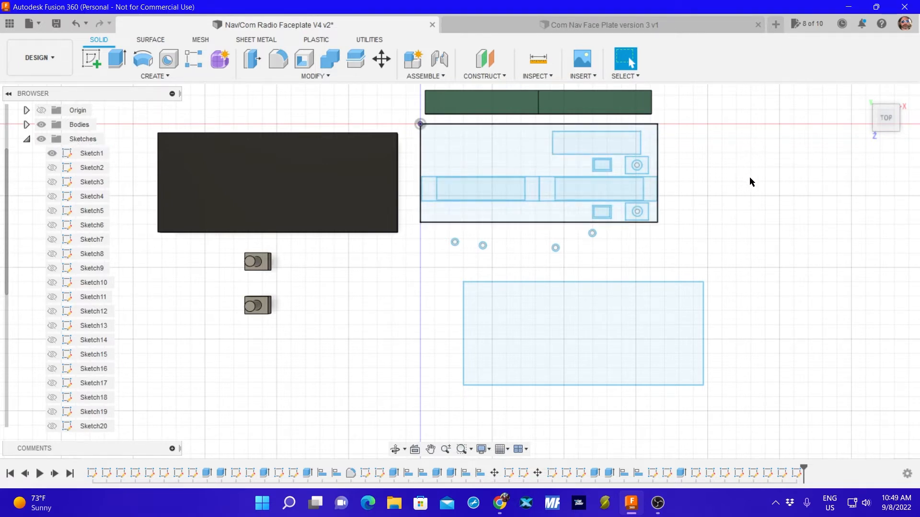
key(m)
click(658, 158)
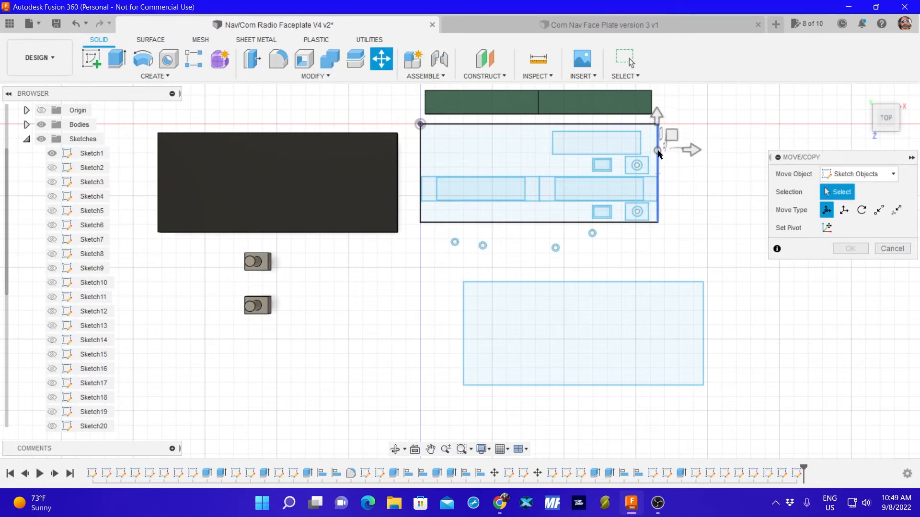
click(479, 125)
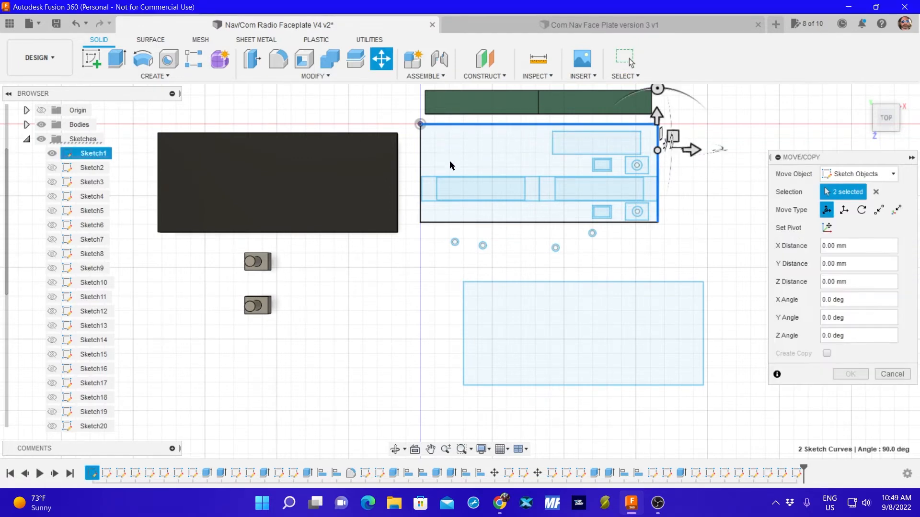
click(420, 159)
click(507, 222)
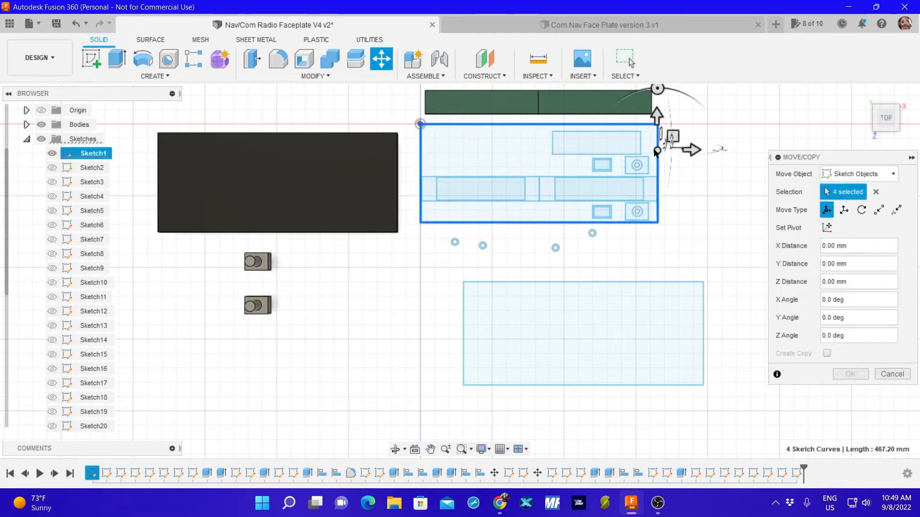
mouse_move(656, 152)
mouse_down()
mouse_move(695, 137)
mouse_move(673, 154)
mouse_up()
scroll(670, 165, down, 6)
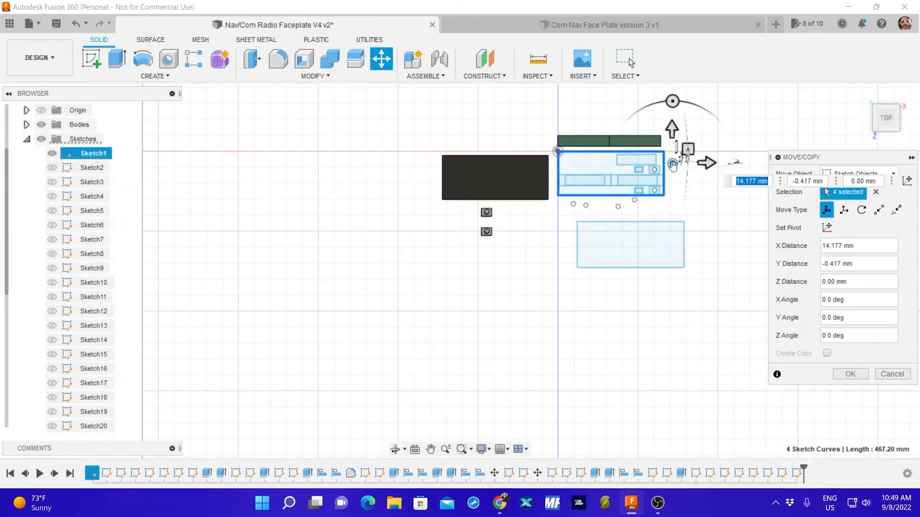
drag(670, 161, 718, 184)
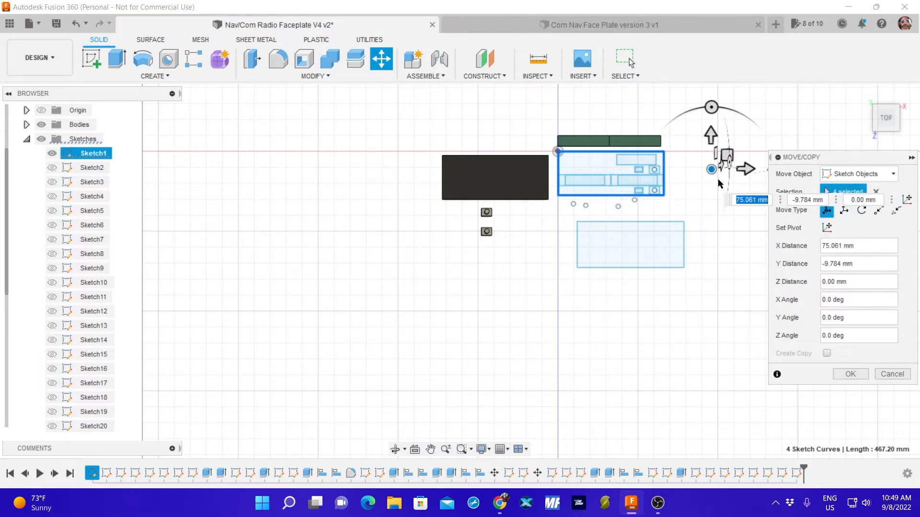
click(894, 376)
Hide Sketch22 through Sketch29, leaving the faceplate outline sketch visible.
scroll(607, 285, up, 4)
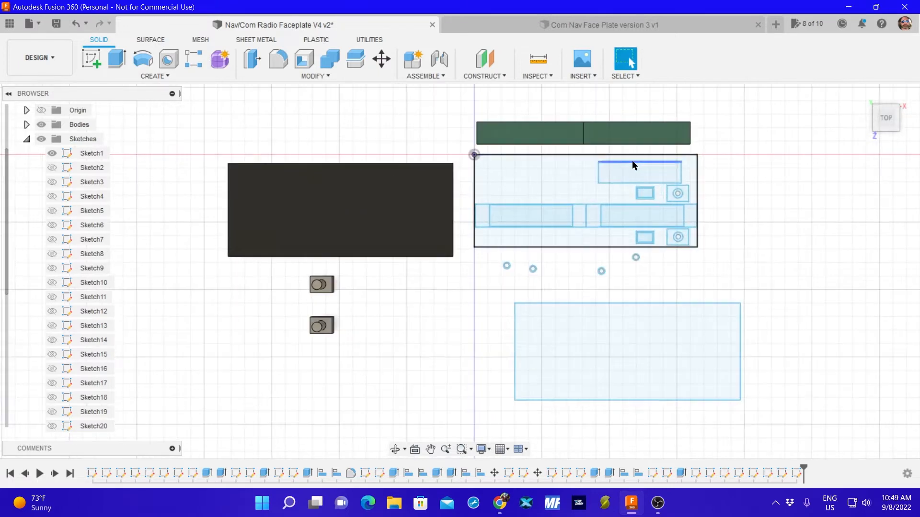
scroll(605, 160, up, 2)
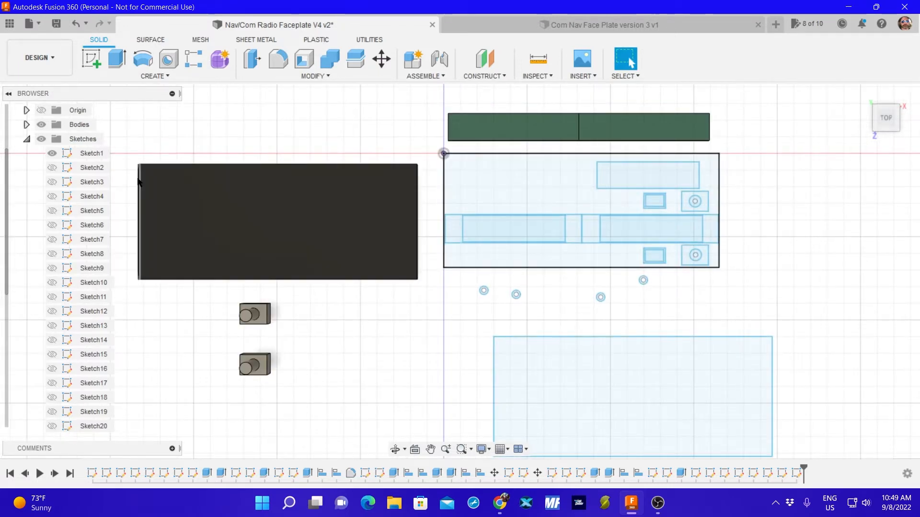
scroll(42, 266, down, 3)
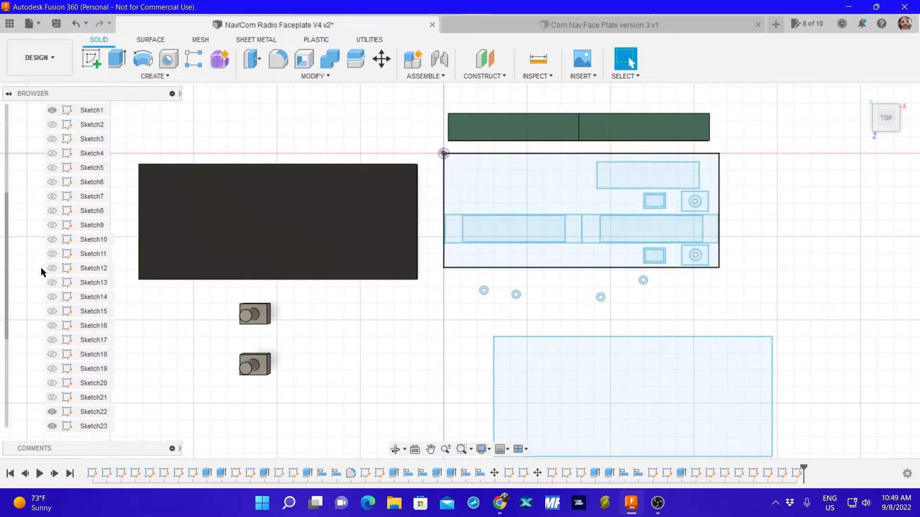
scroll(44, 267, up, 4)
scroll(68, 268, down, 2)
scroll(72, 292, down, 2)
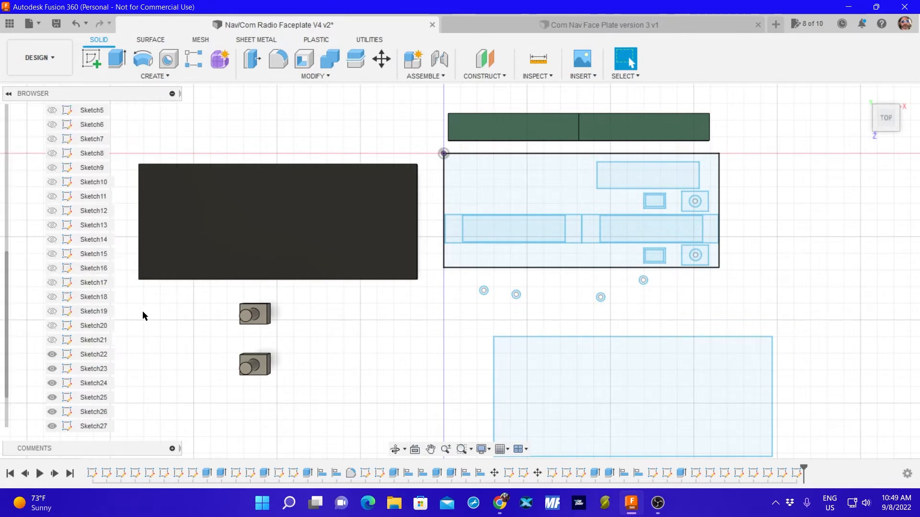
scroll(145, 312, up, 3)
scroll(154, 310, down, 3)
scroll(52, 309, down, 1)
click(58, 310)
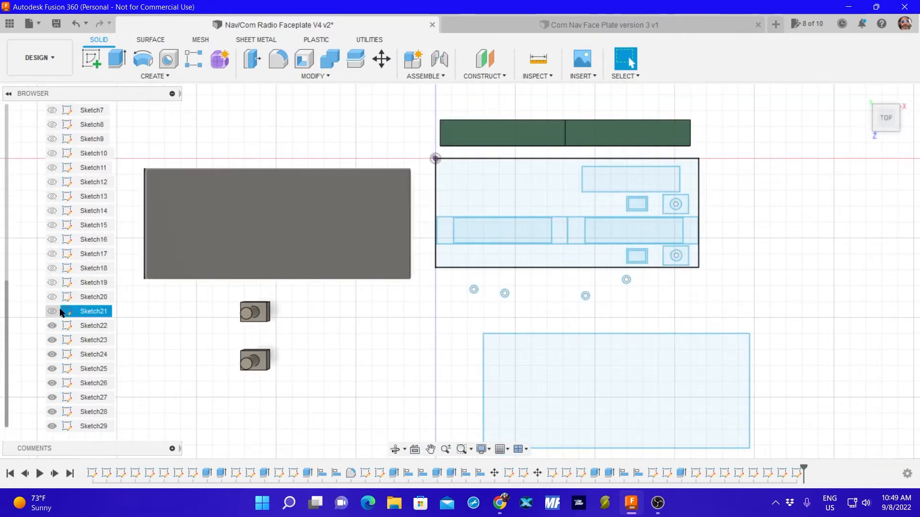
click(51, 326)
click(52, 340)
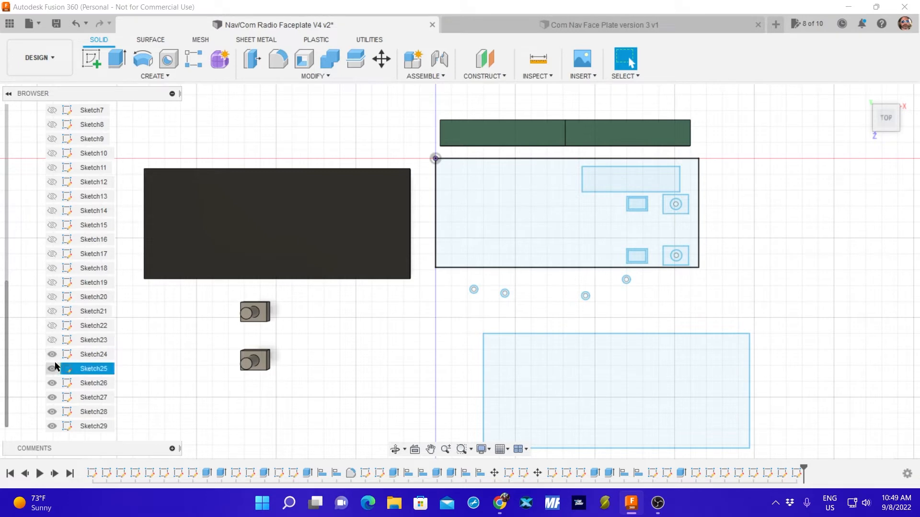
click(52, 354)
click(52, 383)
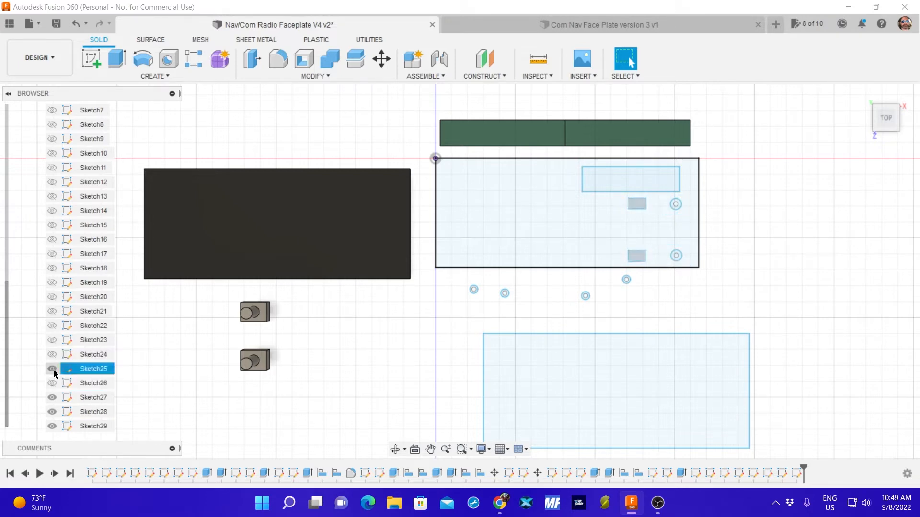
click(53, 369)
click(52, 397)
click(51, 412)
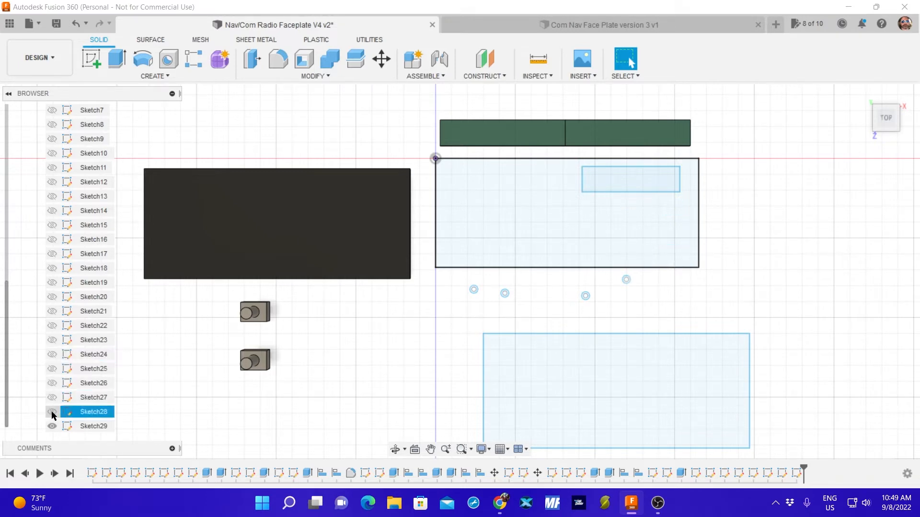
click(51, 426)
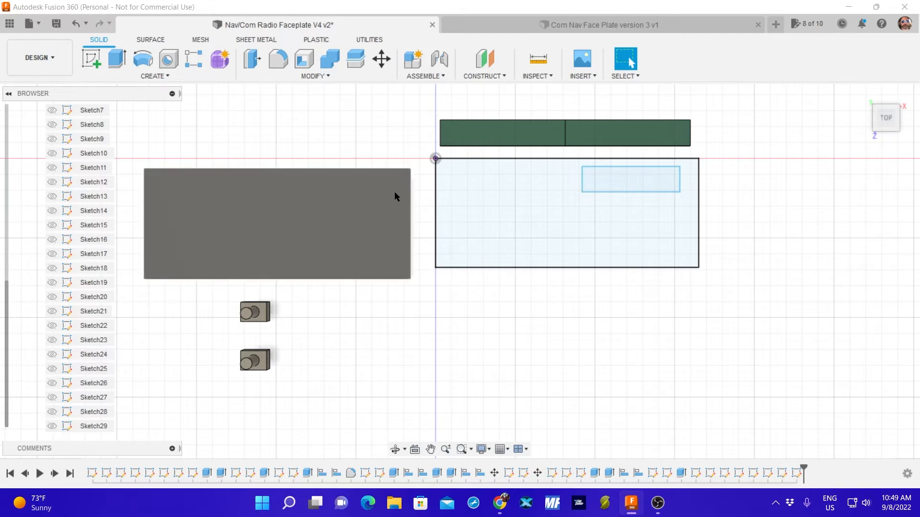
mouse_move(419, 153)
mouse_down()
mouse_move(603, 286)
mouse_move(725, 288)
mouse_up()
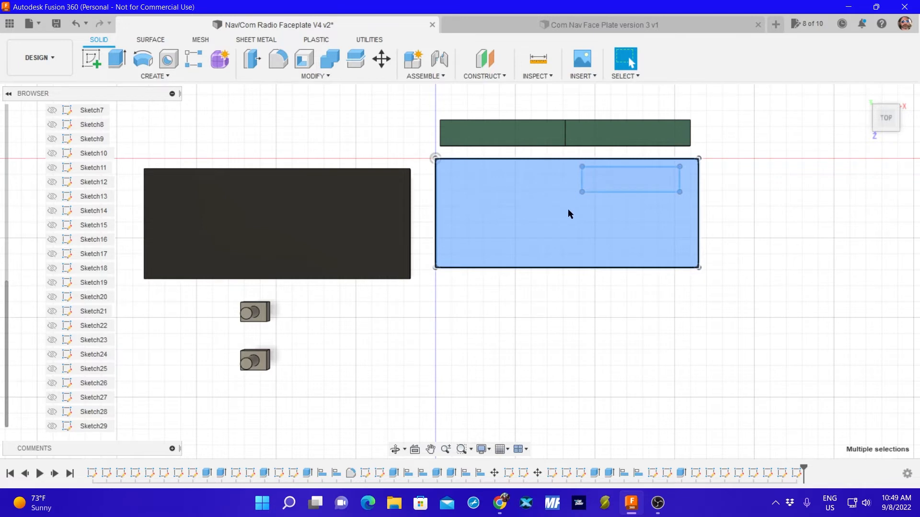
key(m)
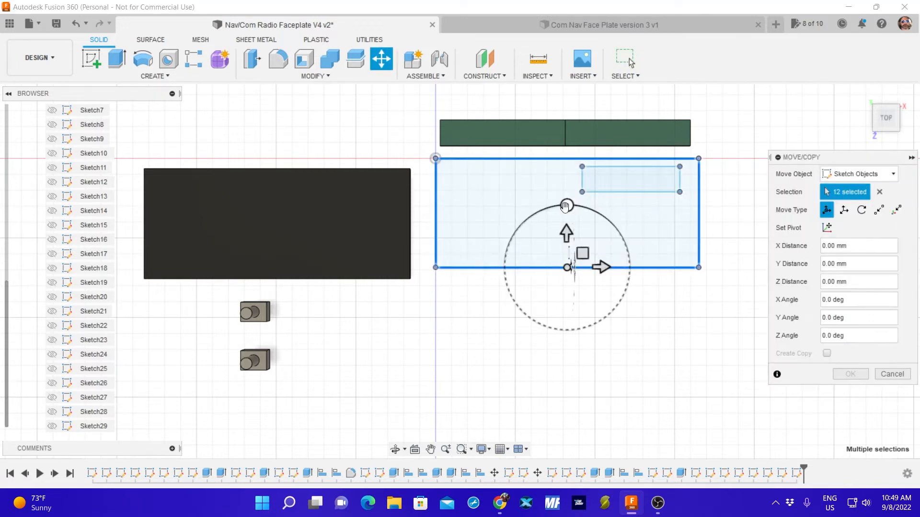
click(561, 271)
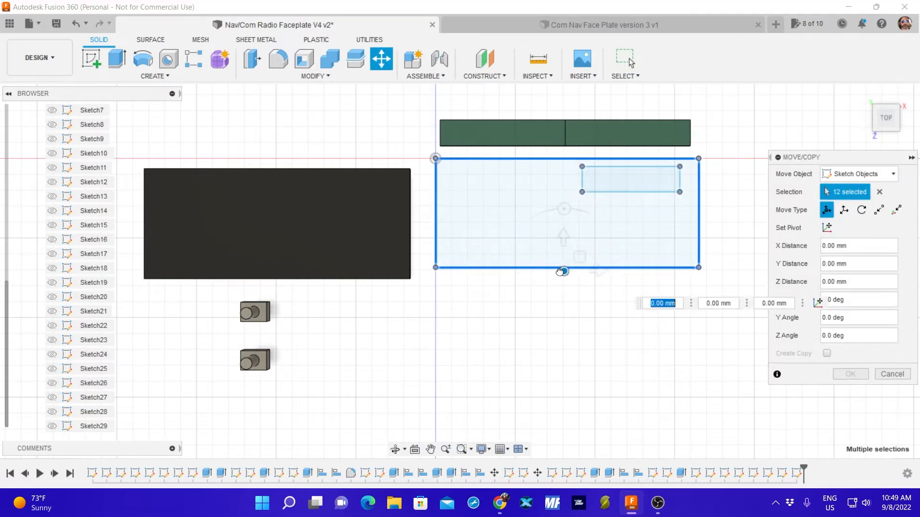
mouse_move(560, 272)
mouse_down()
mouse_move(536, 286)
mouse_move(571, 258)
mouse_up()
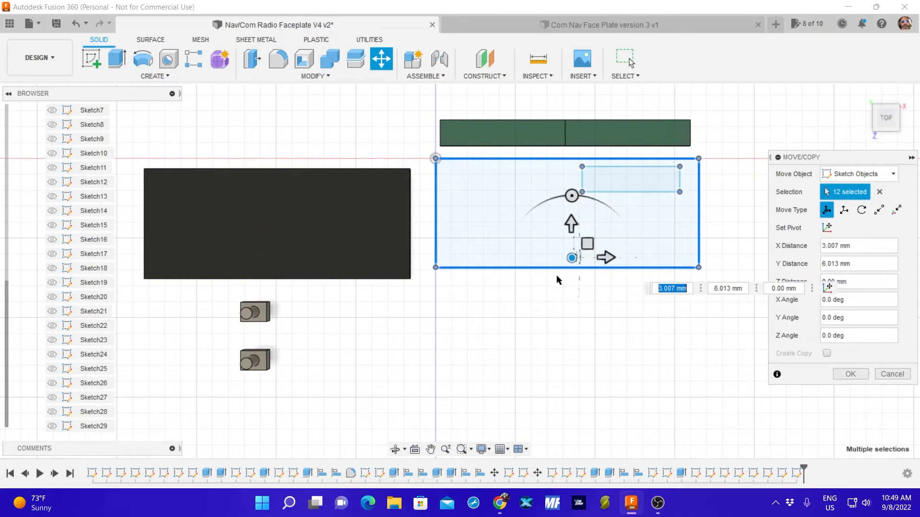
key(BackSpace)
click(891, 376)
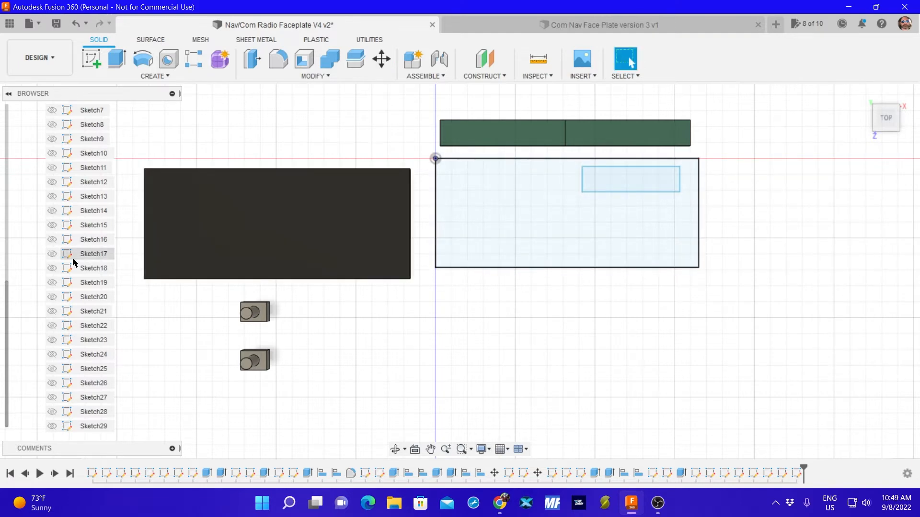
Delete Sketch1, the faceplate outline sketch, even though other timeline features reference it.
scroll(78, 258, up, 5)
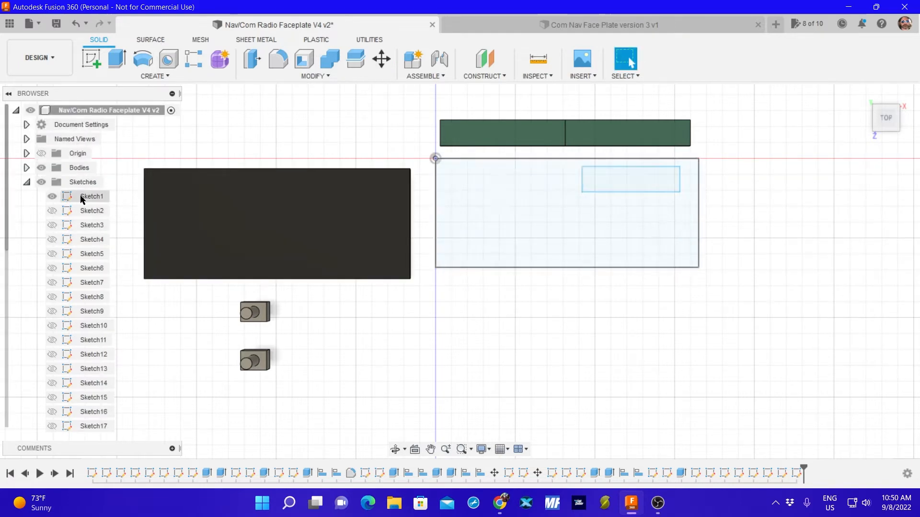
click(88, 198)
key(Delete)
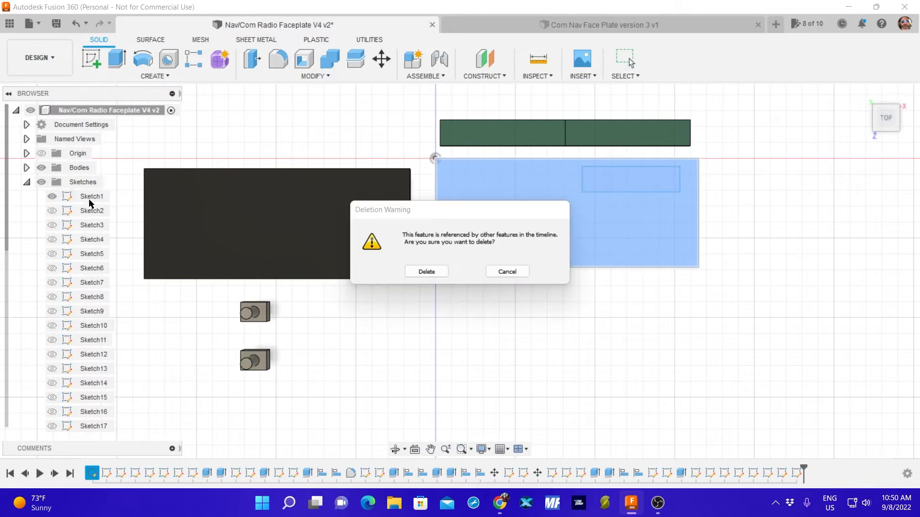
click(427, 272)
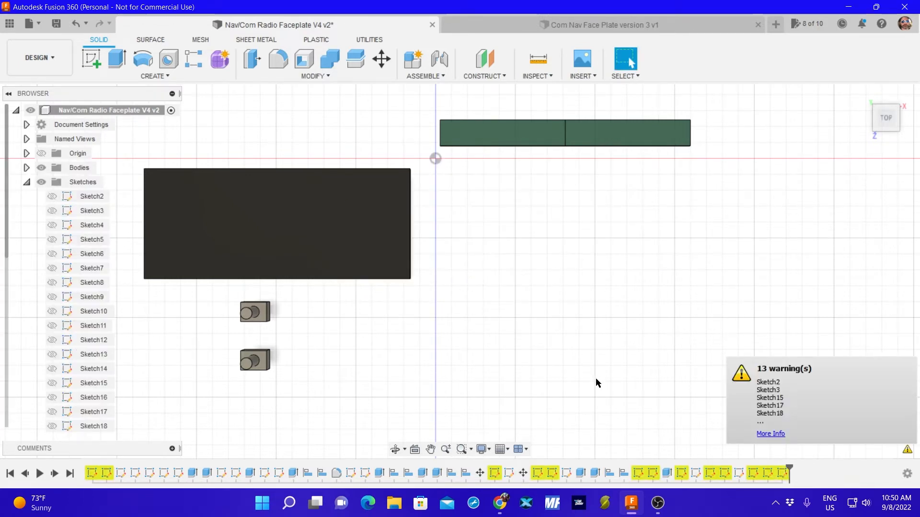
Show Sketch2 through Sketch13.
click(51, 197)
click(51, 211)
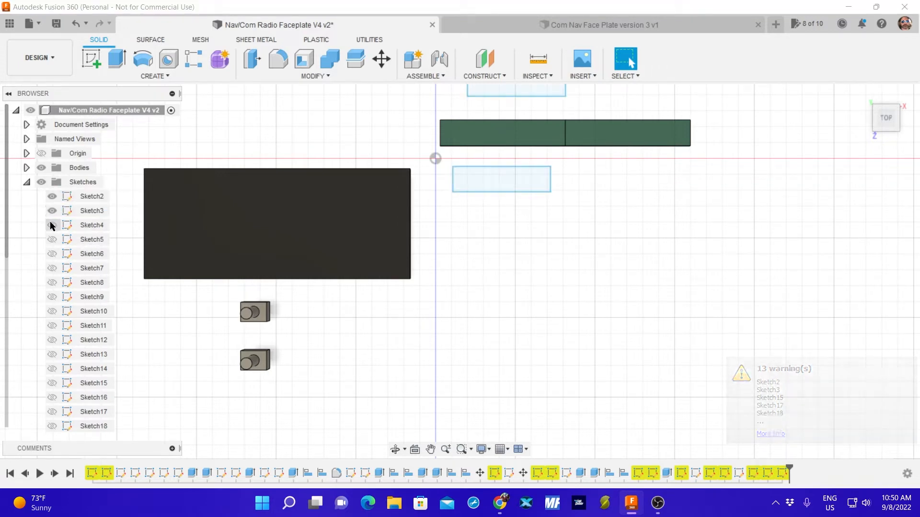
click(51, 225)
click(51, 240)
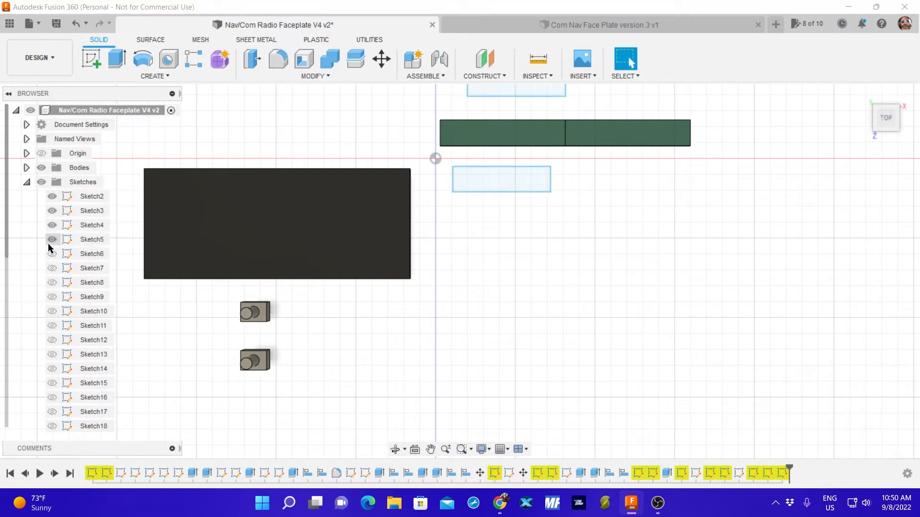
click(52, 269)
click(41, 183)
click(41, 182)
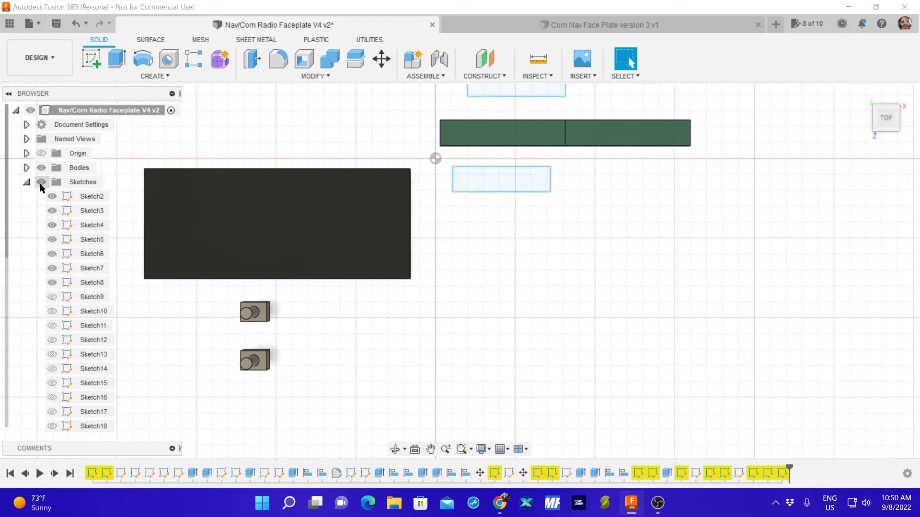
click(52, 297)
click(52, 312)
click(52, 325)
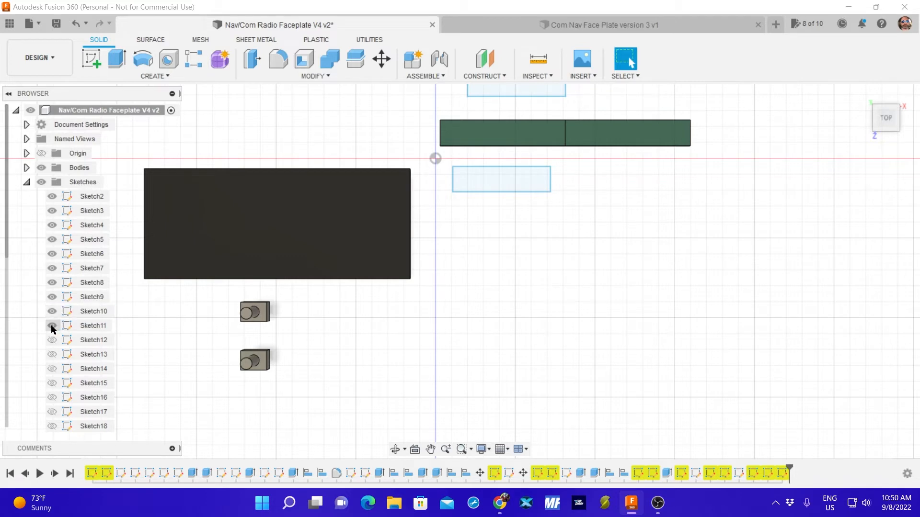
click(52, 340)
click(52, 354)
Show Sketch20 through Sketch29, bringing back the outer rectangle, the hole circles and the cutout rectangles.
scroll(53, 360, down, 3)
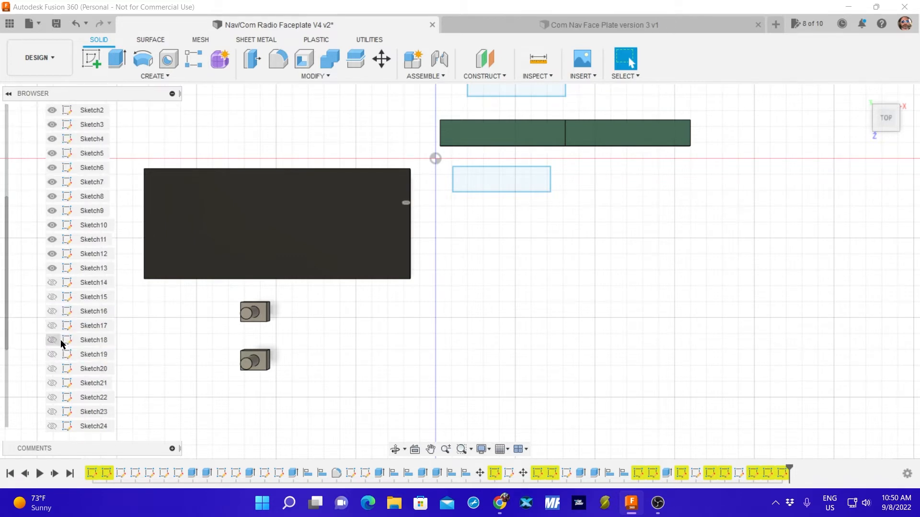
click(52, 426)
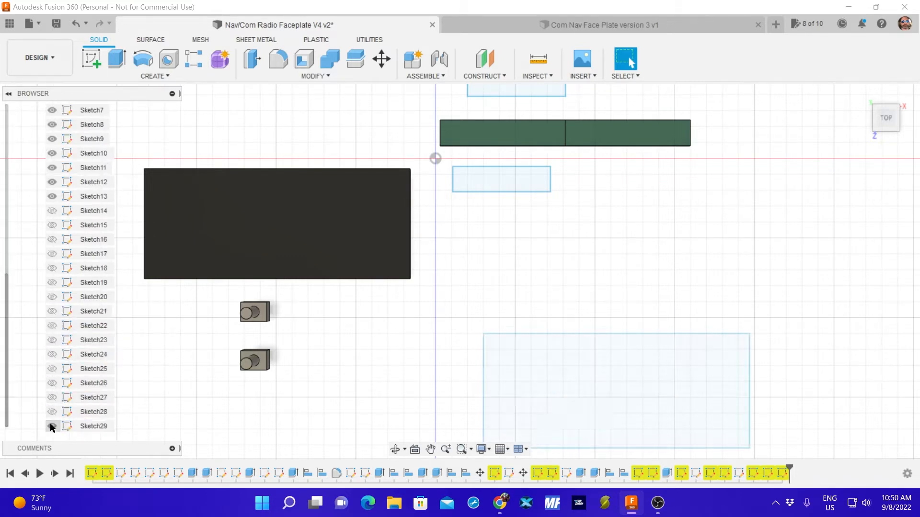
click(52, 412)
click(51, 412)
click(51, 398)
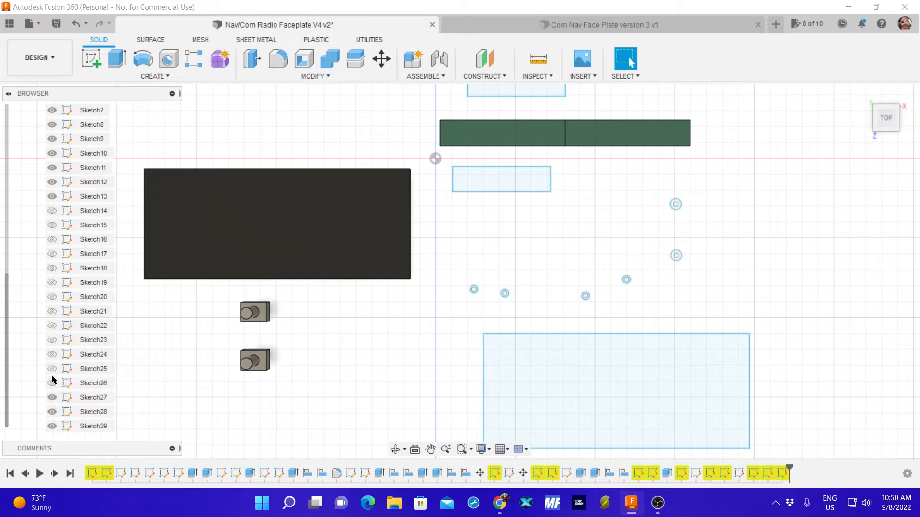
click(52, 372)
click(52, 382)
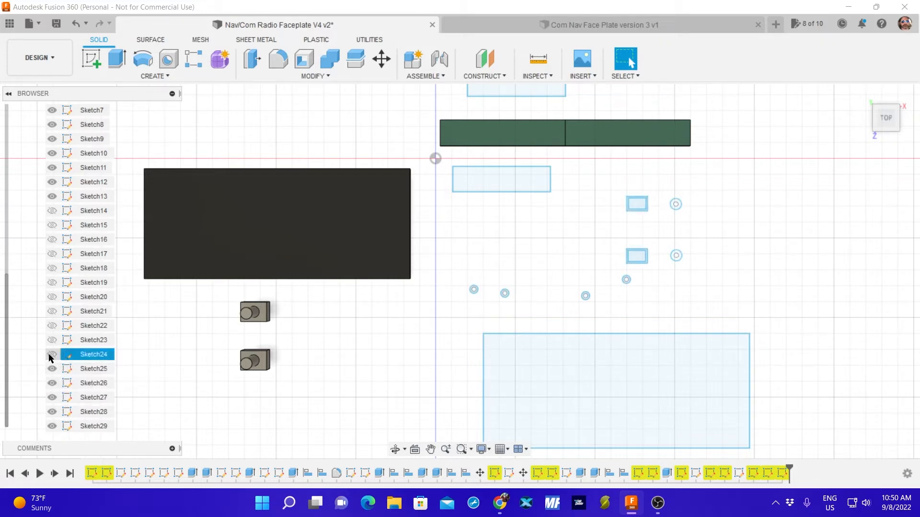
click(51, 353)
click(52, 340)
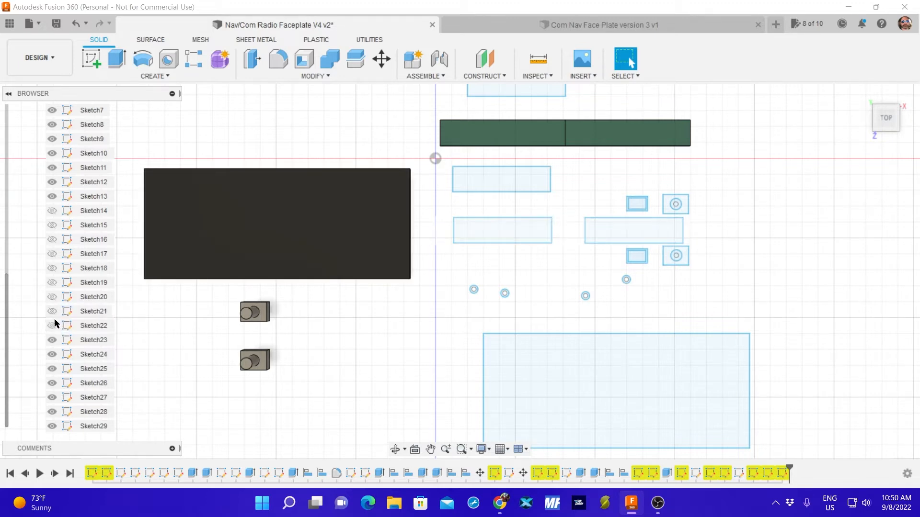
click(53, 326)
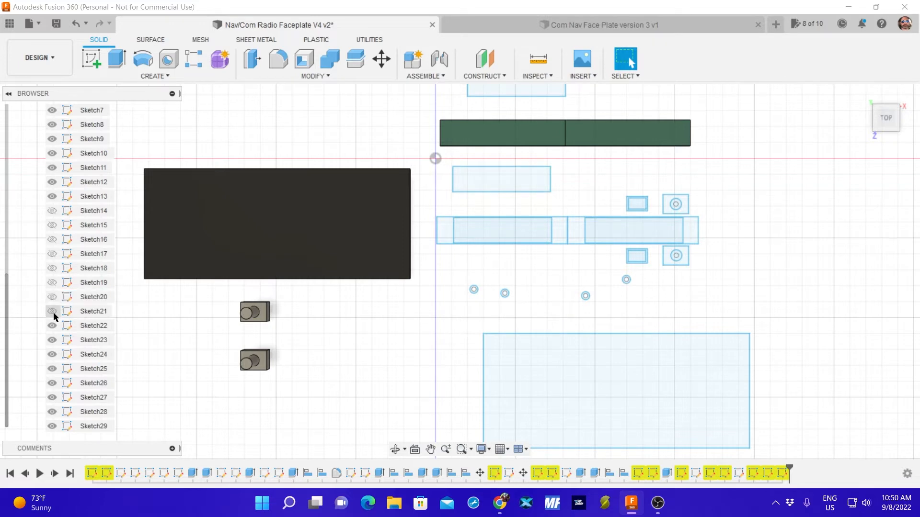
click(53, 297)
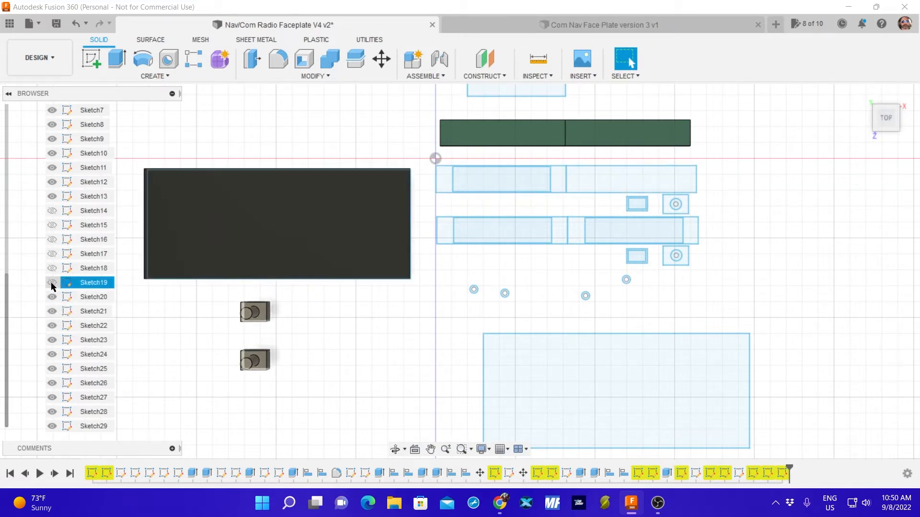
Check what Sketch14 through Sketch19 contain by showing each one briefly and hiding it again.
click(53, 283)
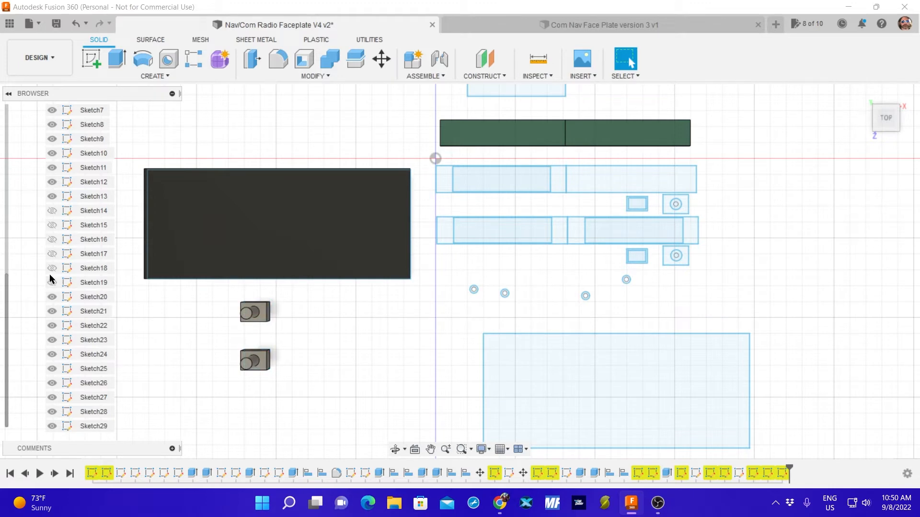
click(52, 283)
click(53, 268)
click(53, 268)
click(52, 254)
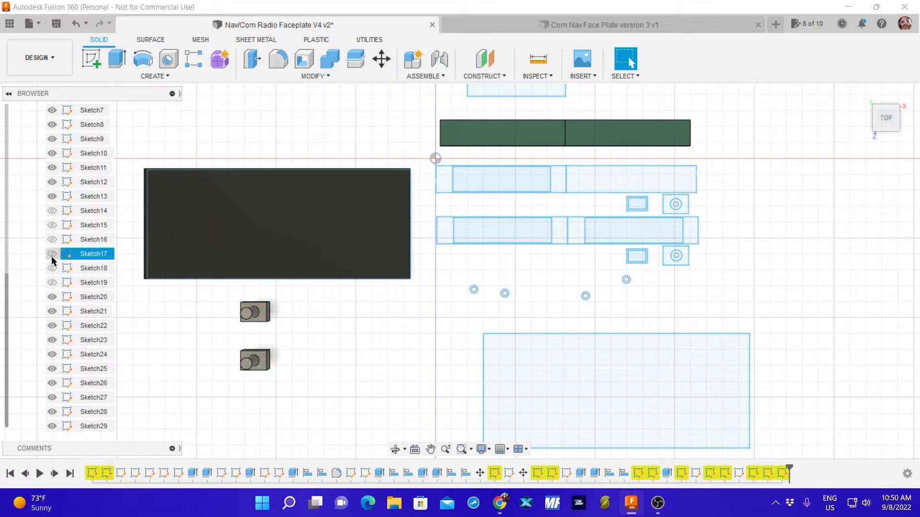
click(51, 253)
click(52, 240)
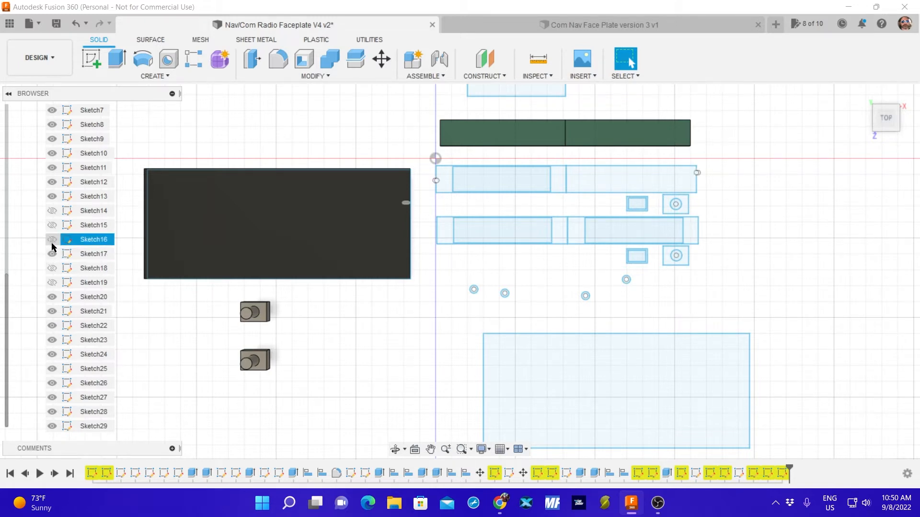
click(53, 254)
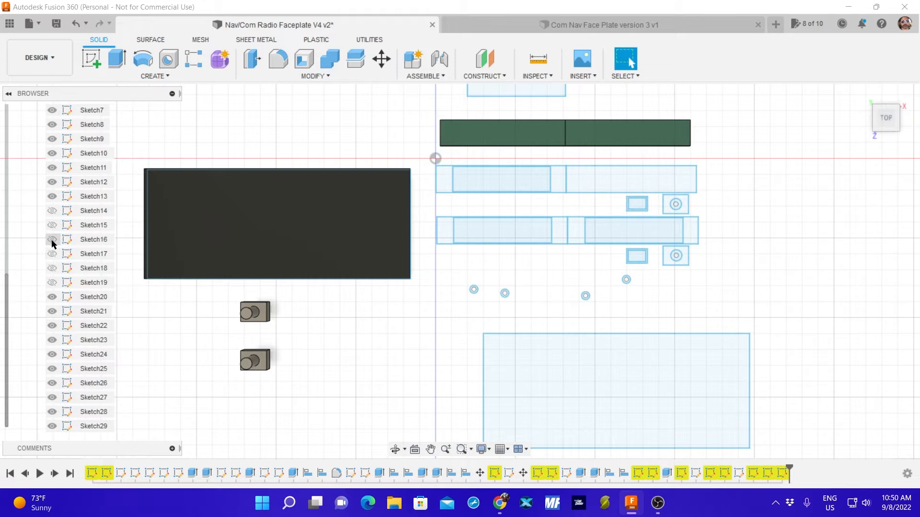
click(53, 241)
click(53, 230)
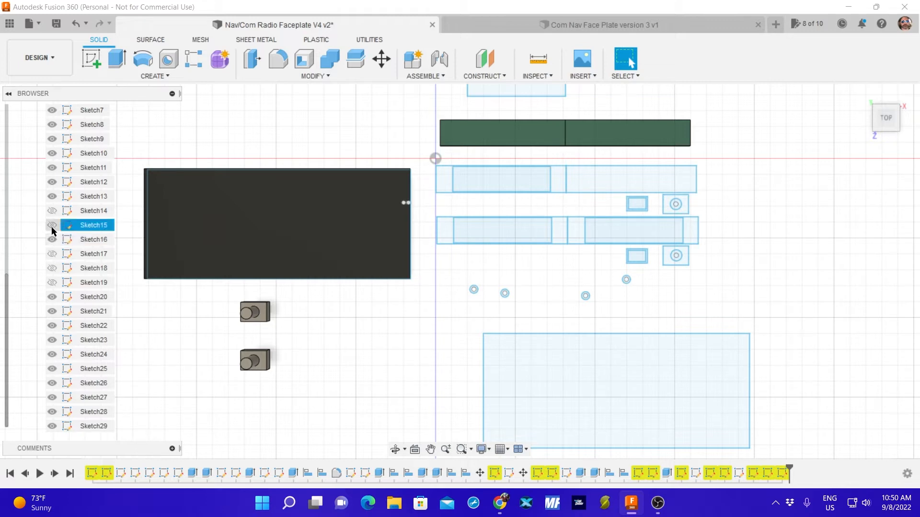
click(52, 240)
click(52, 226)
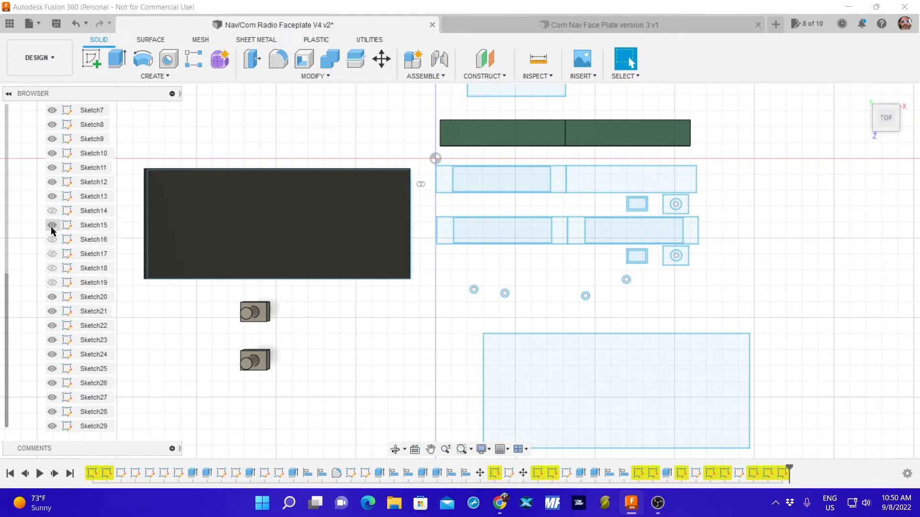
click(52, 211)
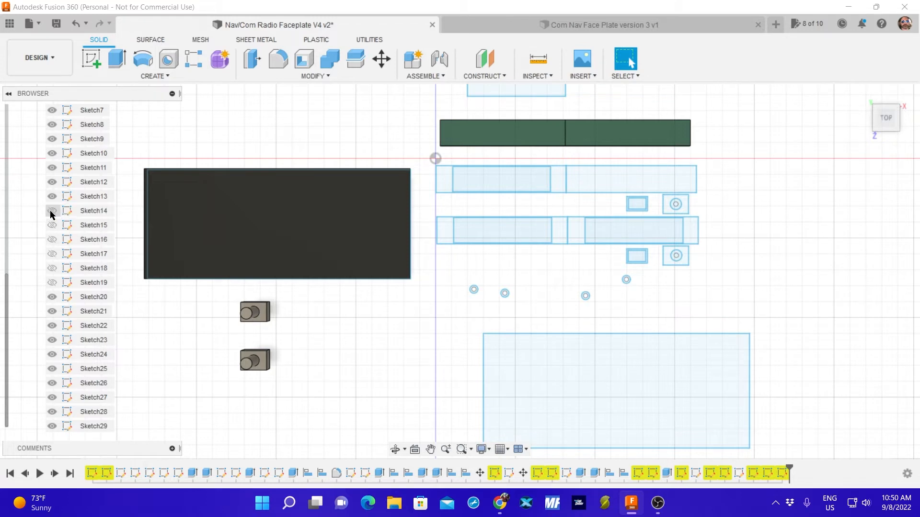
click(53, 196)
Measure the height and width of the inner display rectangle in the lower-left cutout of Sketch23.
click(538, 59)
click(527, 219)
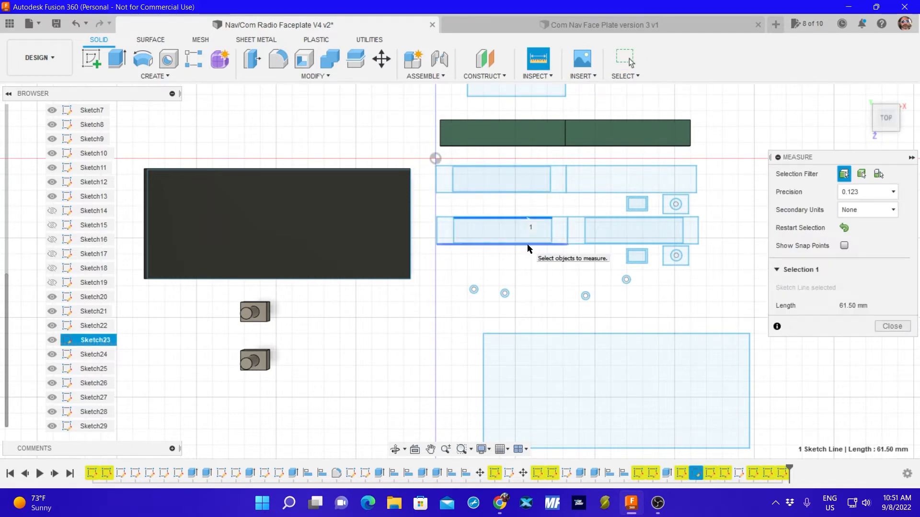
click(529, 243)
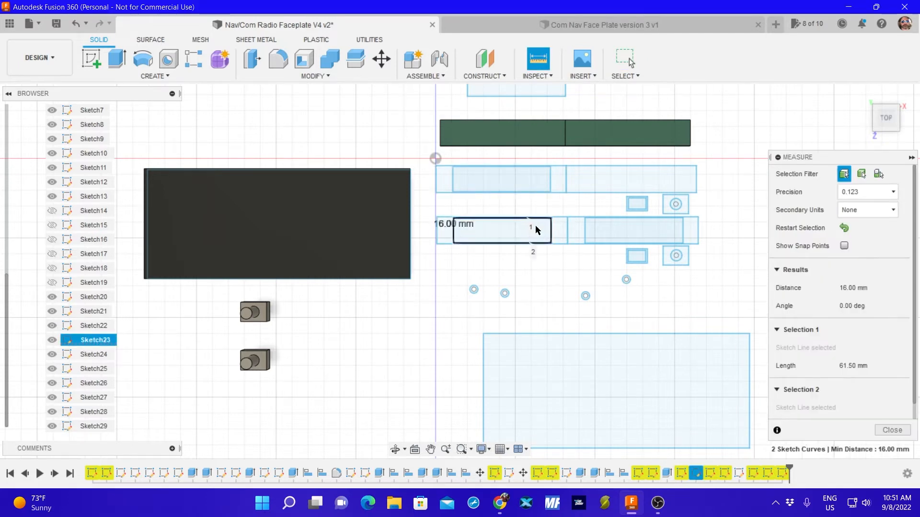
click(844, 229)
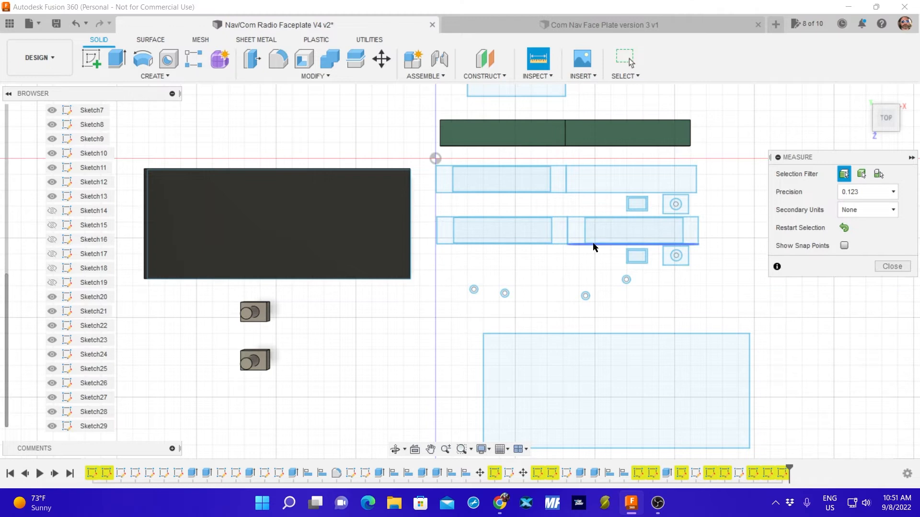
click(551, 230)
click(453, 230)
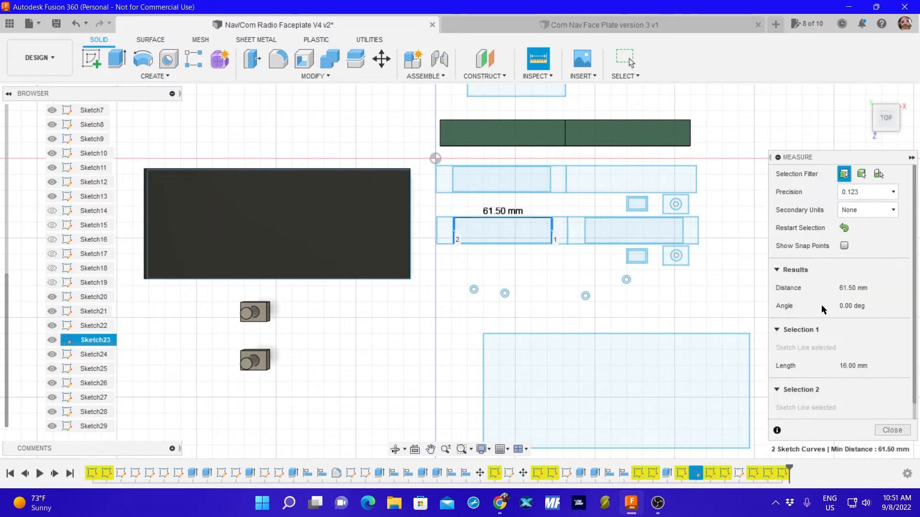
click(892, 430)
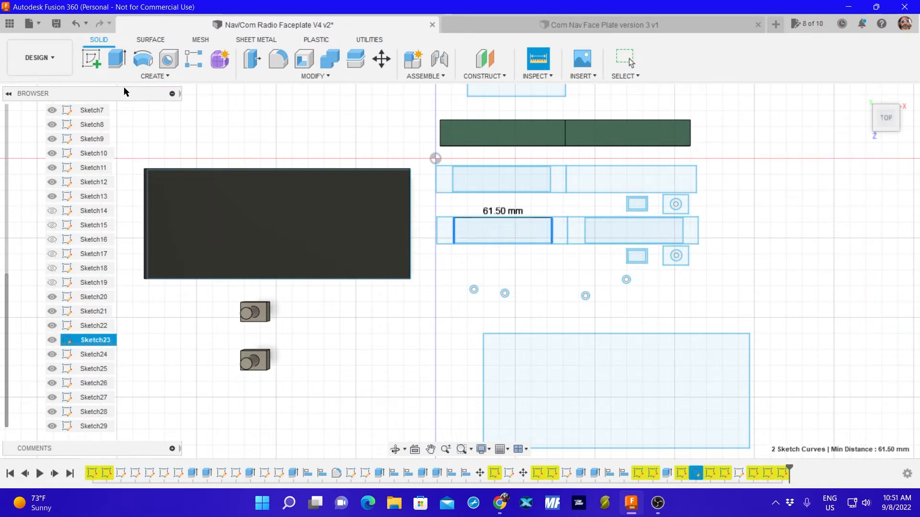
Sketch a 61.5 x 16 mm rectangle to the right of the green bodies, on the plane of the upper-right cutout.
click(90, 59)
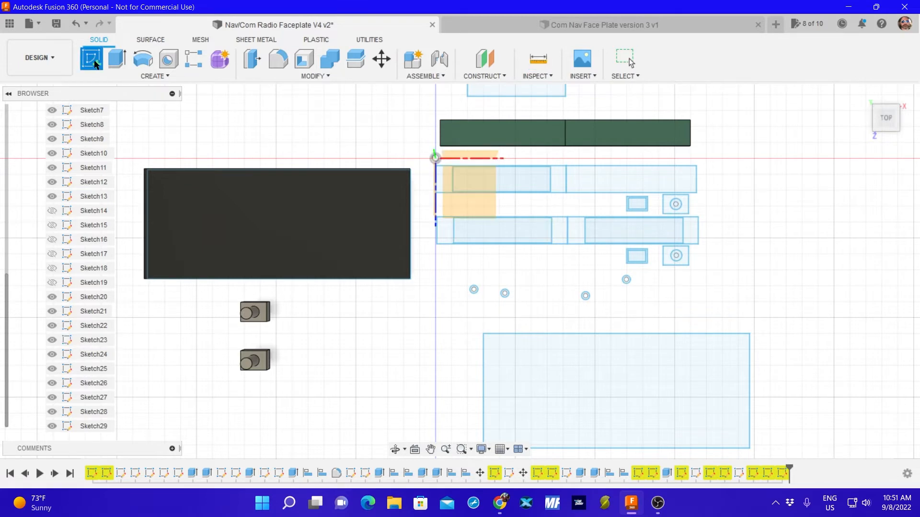
click(627, 183)
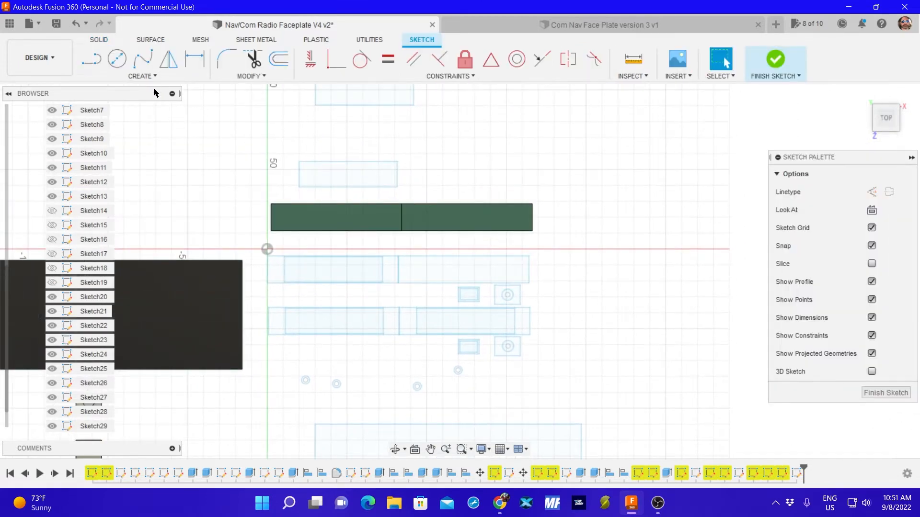
click(142, 75)
mouse_move(133, 102)
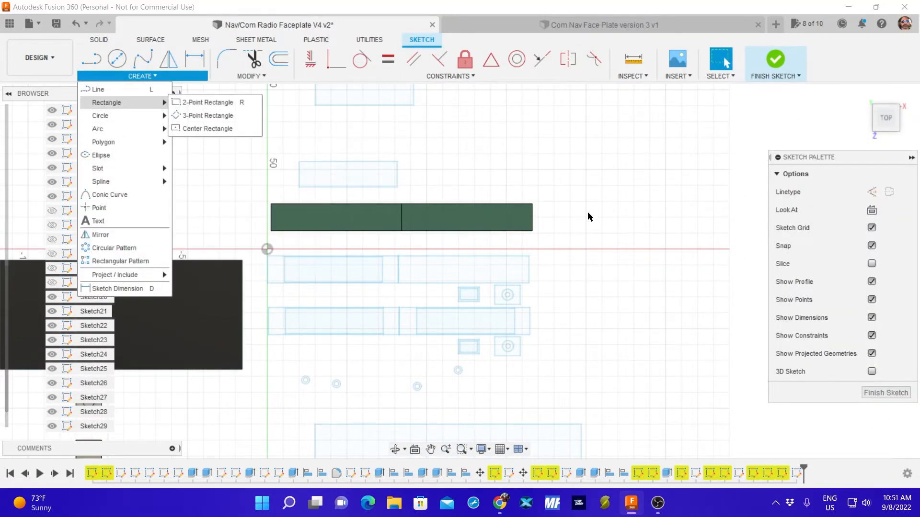
click(207, 102)
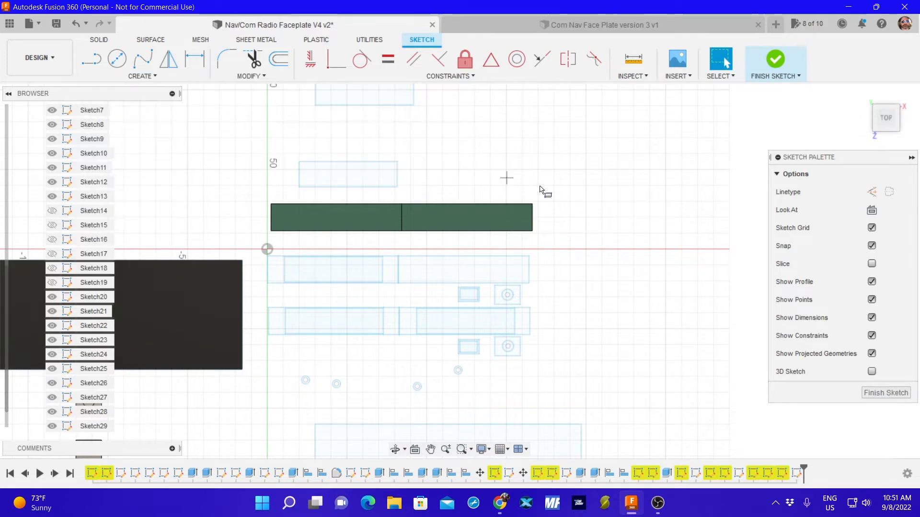
click(587, 217)
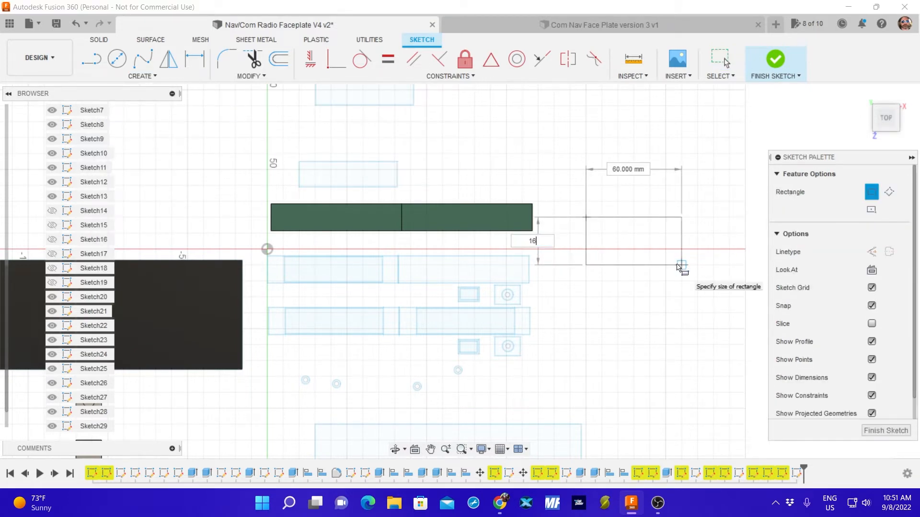
text(16)
key(Tab)
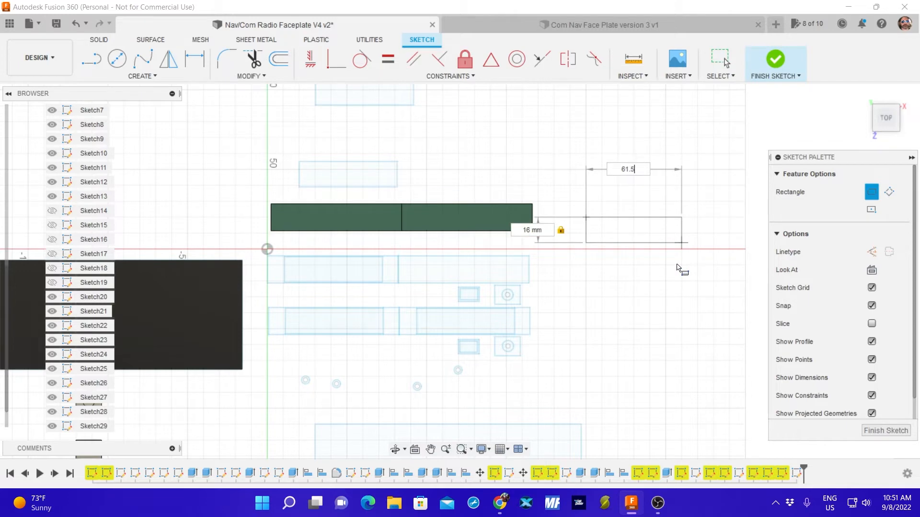
key(Return)
click(886, 392)
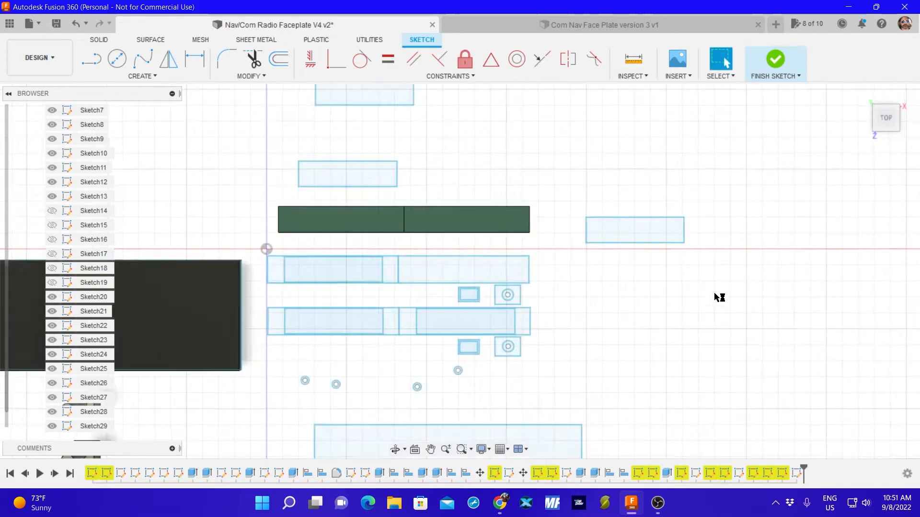
Move the new 61.5 x 16 mm rectangle inside the empty upper-right cutout, by X -105.698 mm and Y -24.757 mm.
drag(791, 159, 857, 171)
key(m)
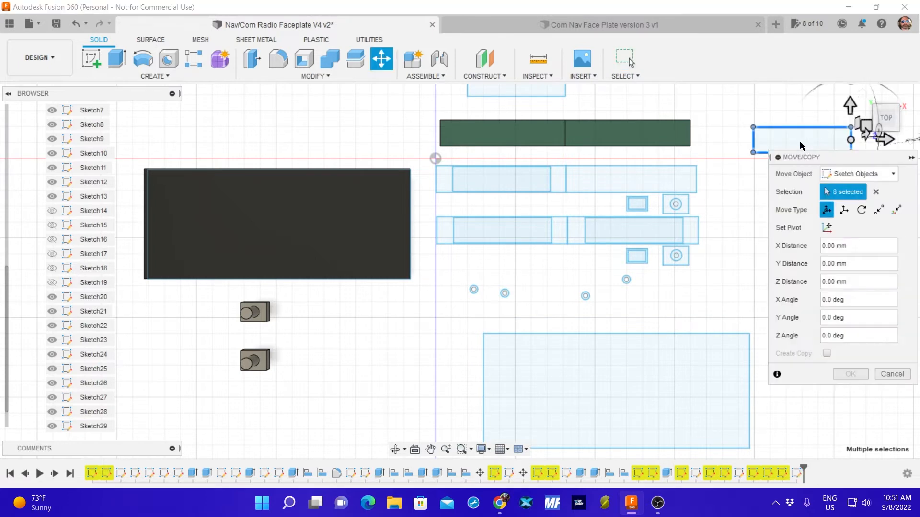
drag(850, 139, 681, 179)
scroll(674, 202, up, 5)
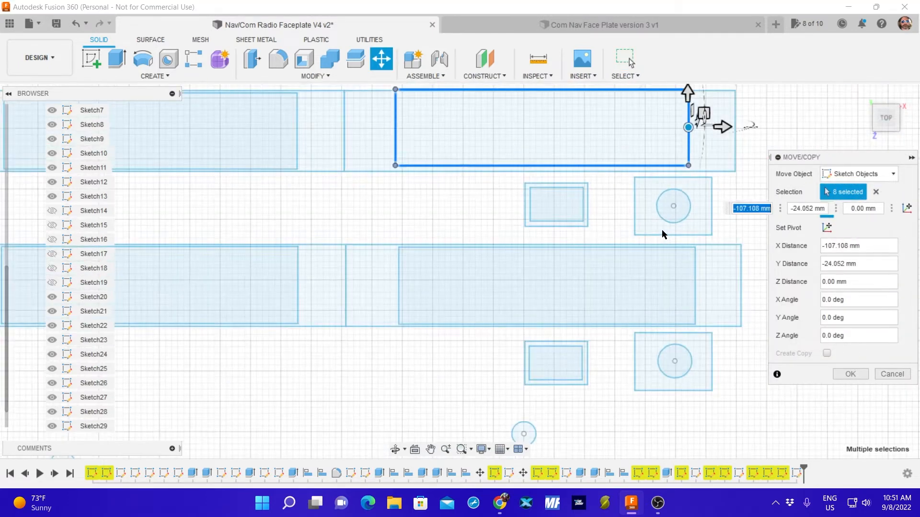
middle_drag(610, 181, 594, 258)
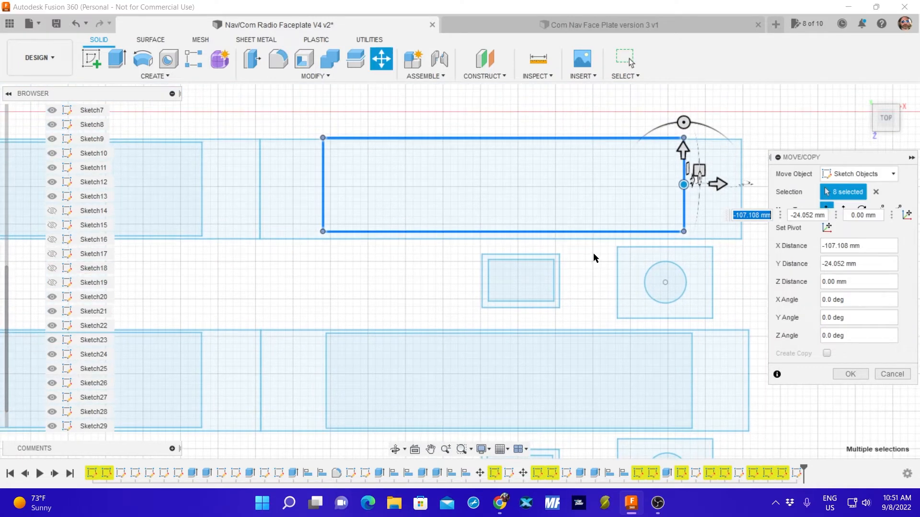
drag(682, 182, 685, 189)
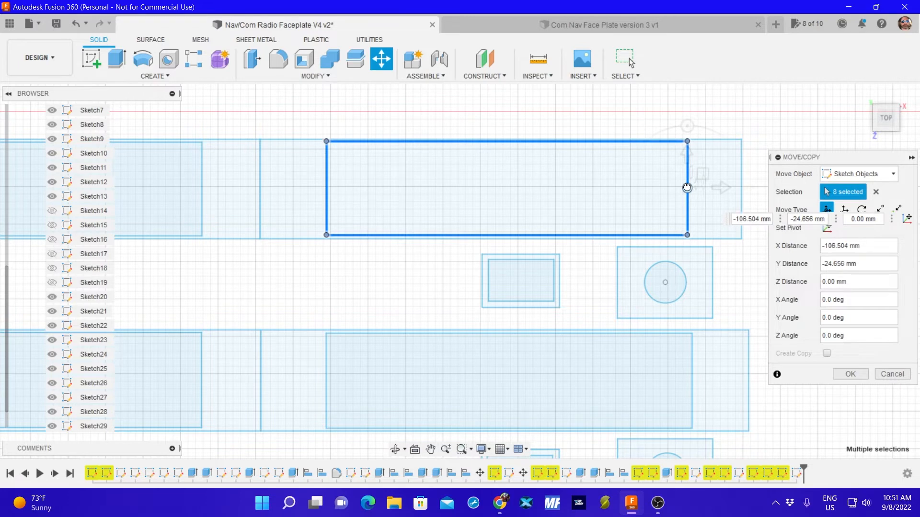
drag(686, 187, 692, 187)
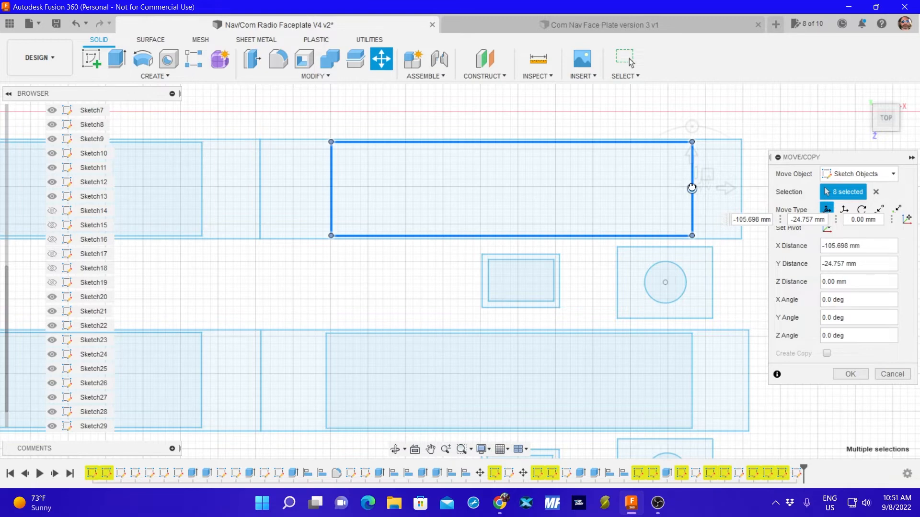
click(850, 374)
scroll(781, 331, down, 5)
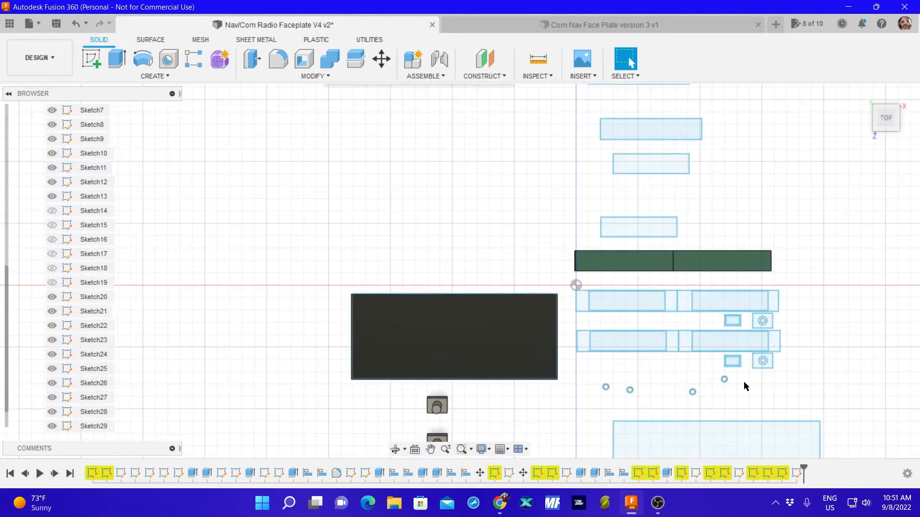
Move the two green bodies away from the faceplate sketches, by Y -47.901 mm and Z -290.312 mm.
middle_drag(743, 386, 686, 343)
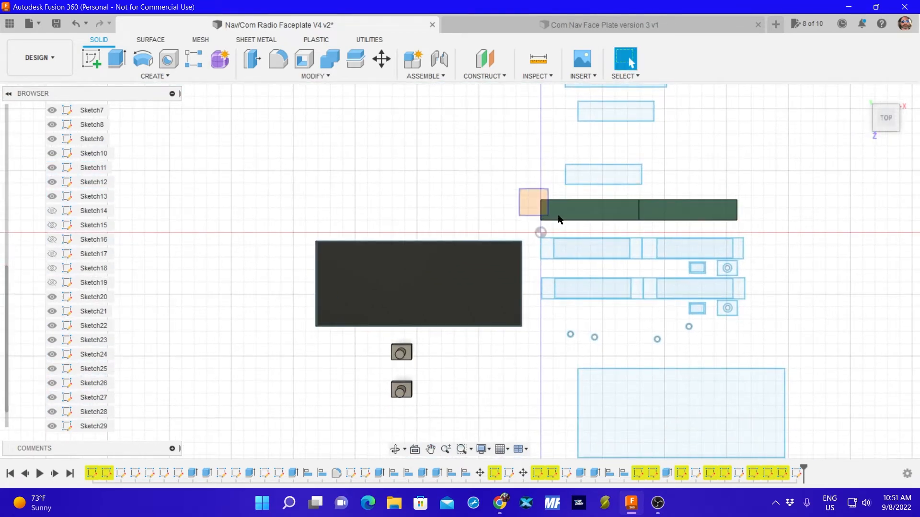
drag(559, 219, 762, 226)
key(m)
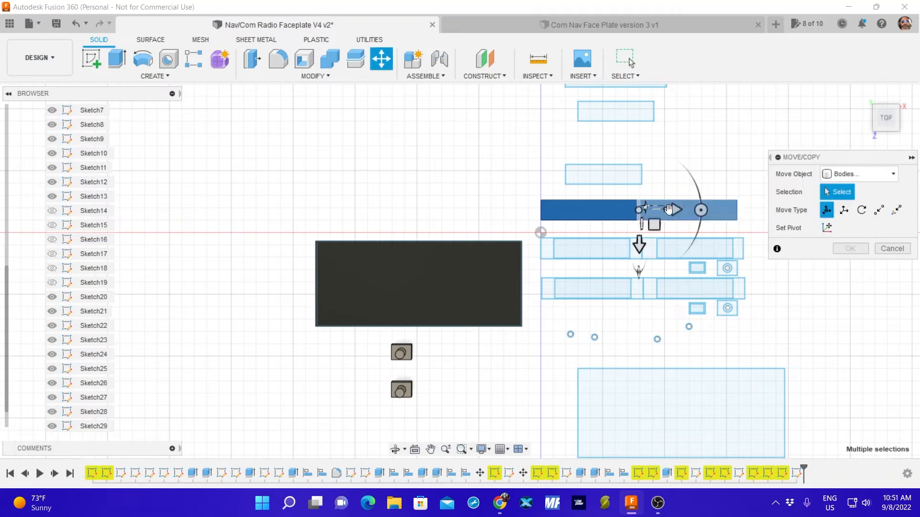
drag(639, 211, 279, 151)
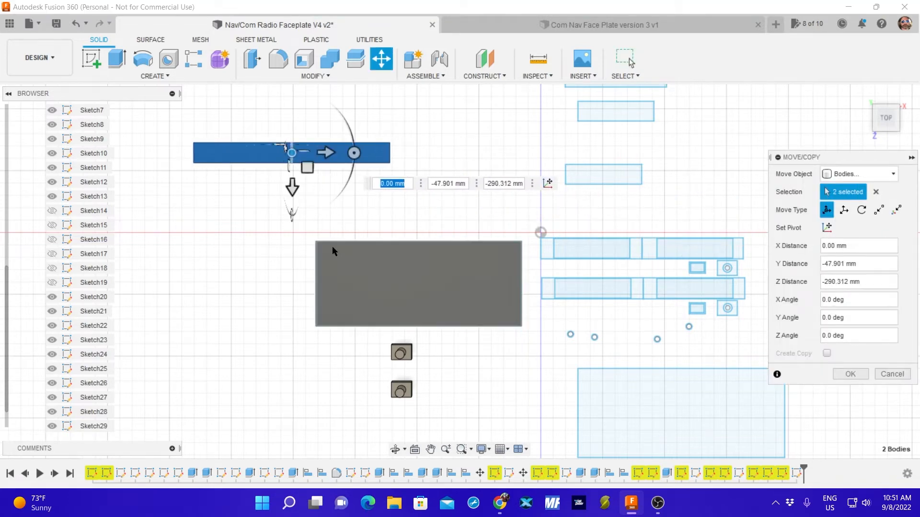
click(850, 373)
drag(251, 219, 527, 412)
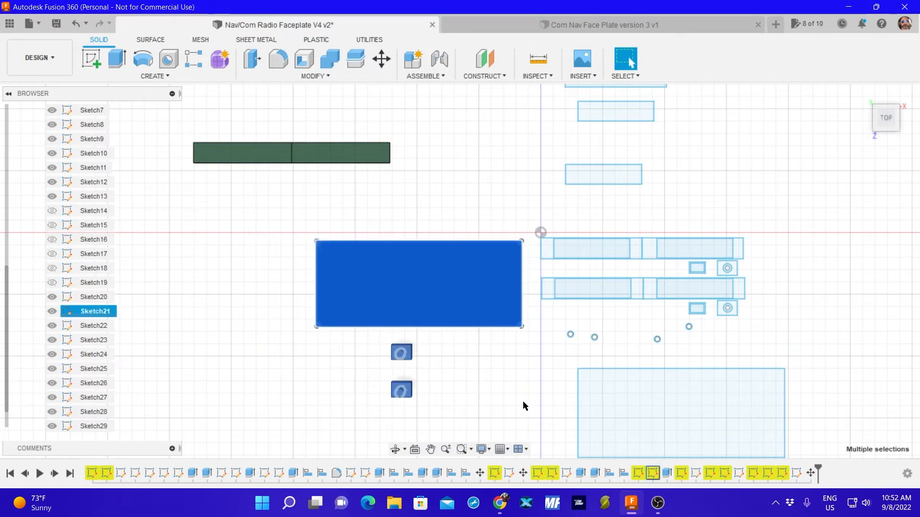
key(m)
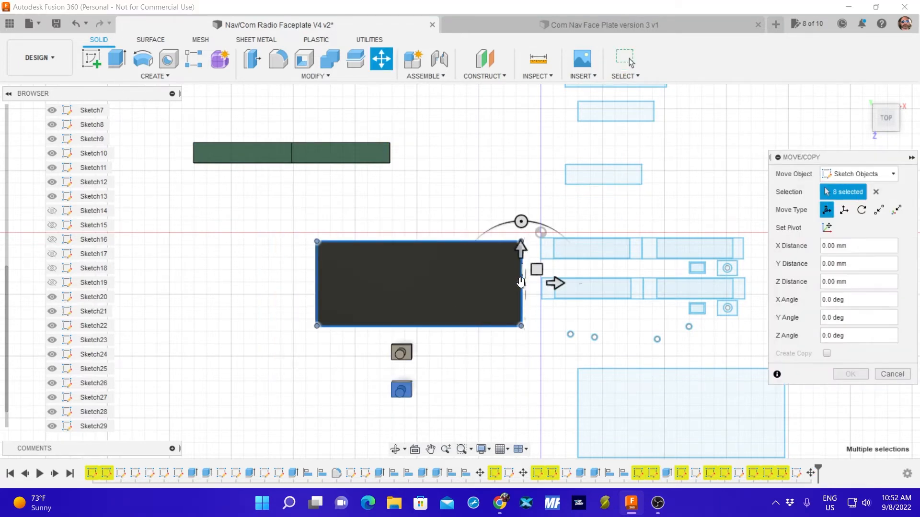
mouse_move(519, 284)
mouse_down()
mouse_move(417, 281)
mouse_move(527, 283)
mouse_move(382, 261)
mouse_move(523, 283)
mouse_up()
Move the five bodies of the dark plate and two knobs, as bodies only, by X -154.349 mm and Z -34.837 mm.
click(855, 175)
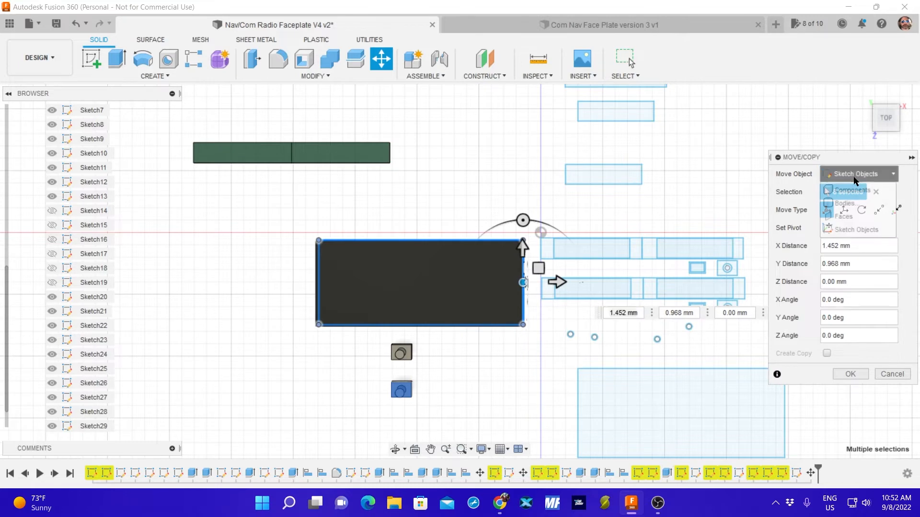
click(848, 203)
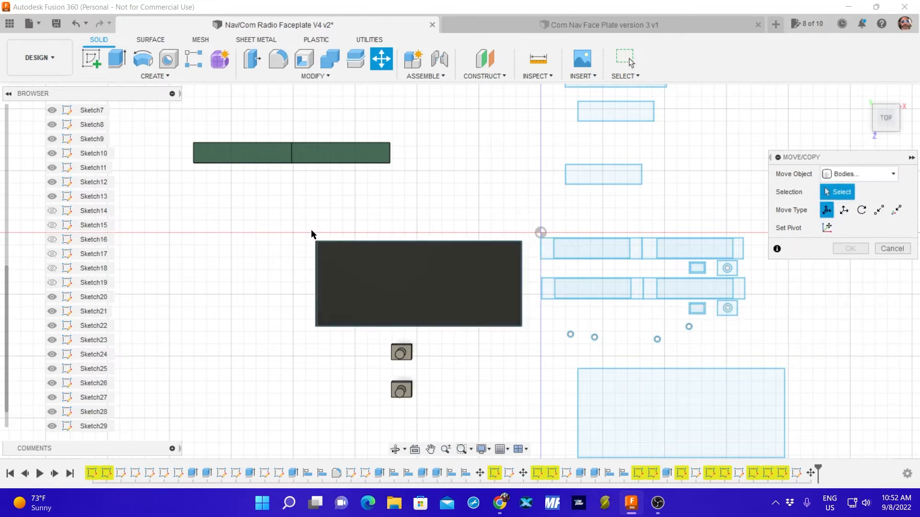
drag(493, 421, 530, 411)
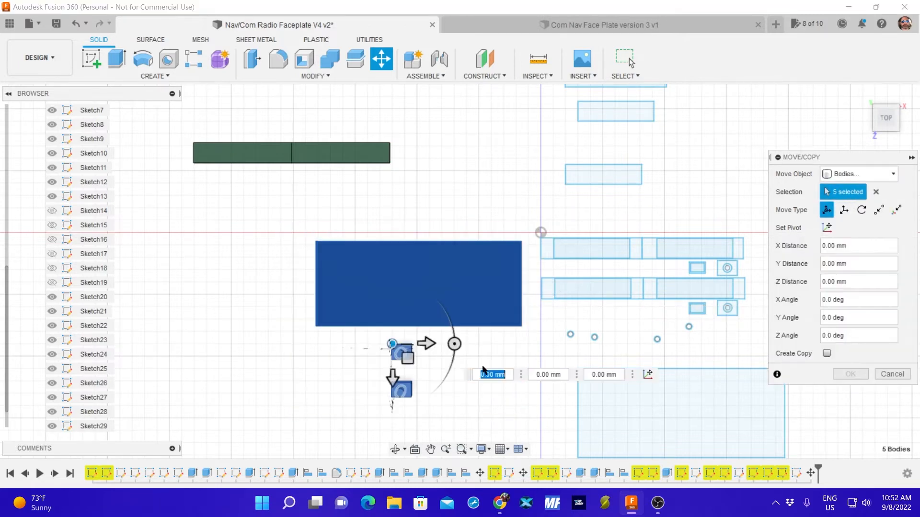
drag(391, 344, 200, 300)
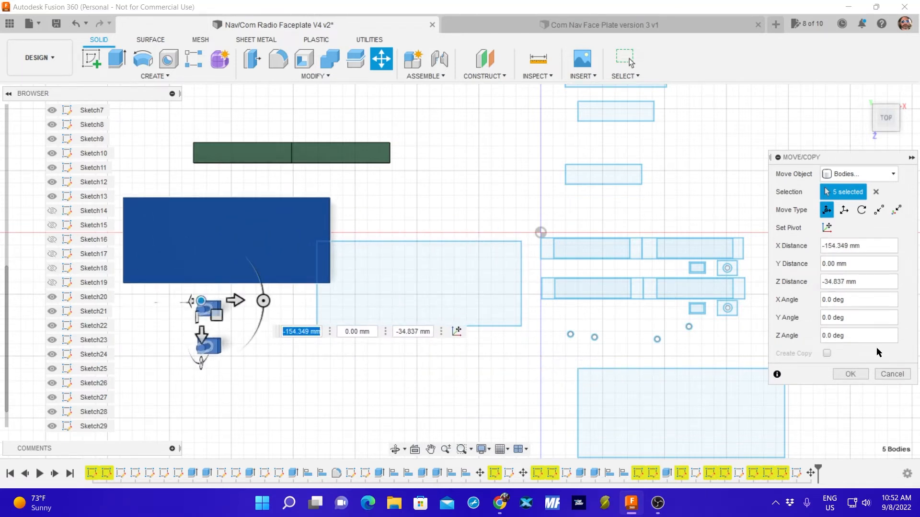
click(850, 373)
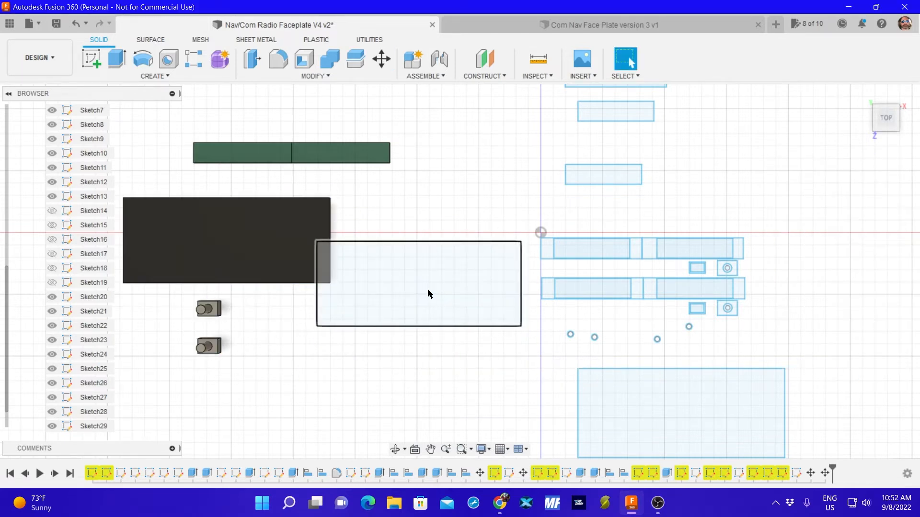
Move the Sketch21 rectangle, as sketch objects, to below the two knobs by X -148.059 mm and Y -93.384 mm.
click(428, 290)
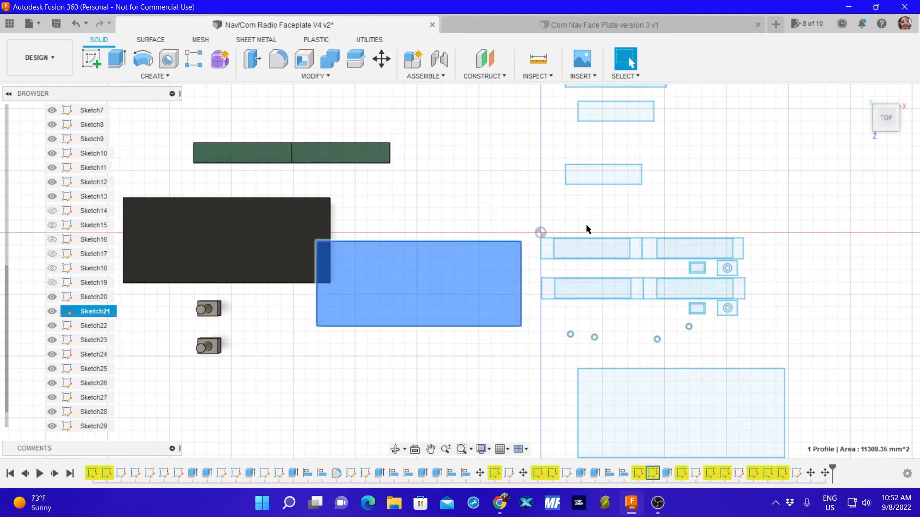
key(m)
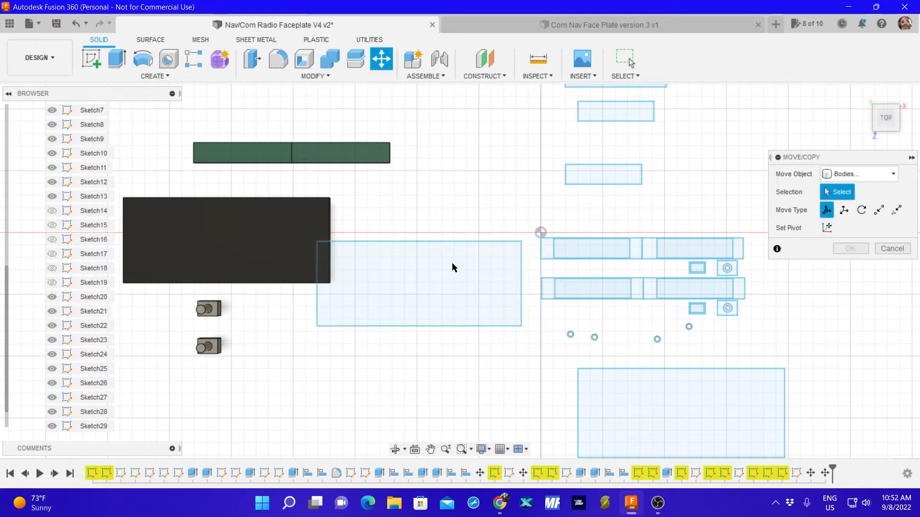
click(857, 174)
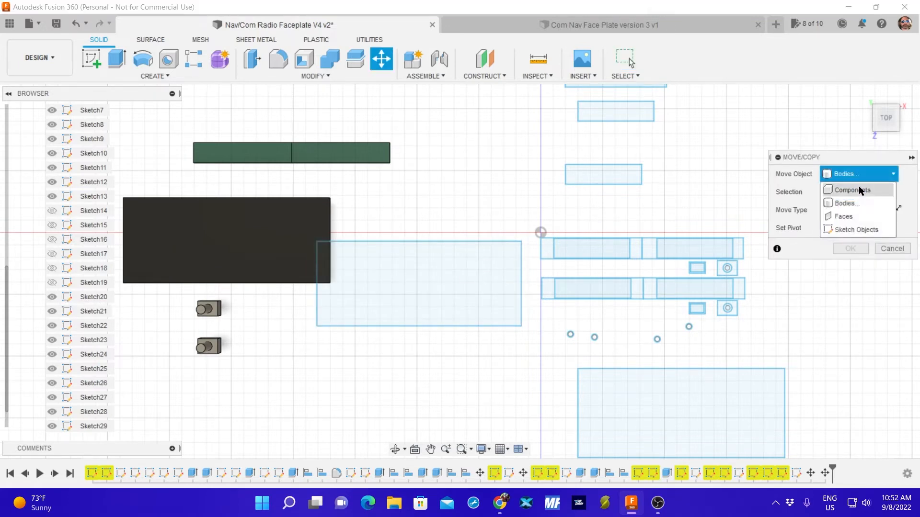
click(856, 229)
click(426, 242)
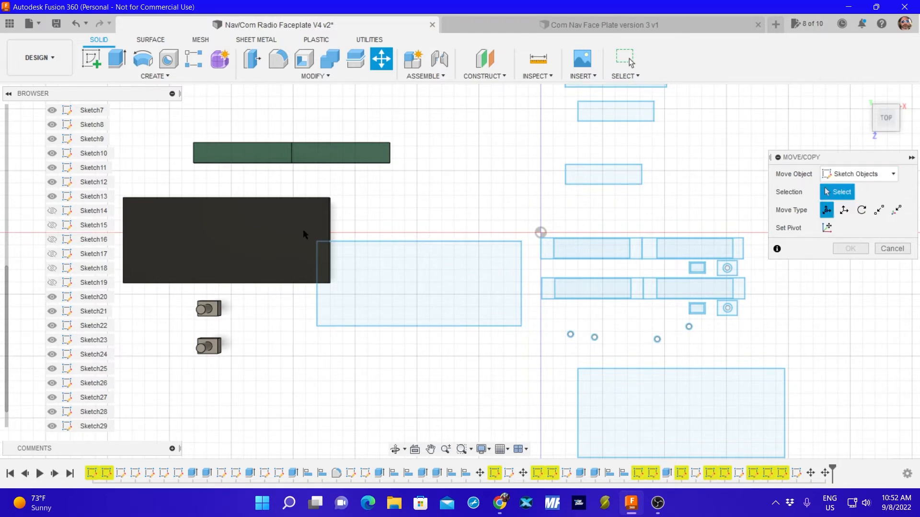
drag(297, 230, 530, 344)
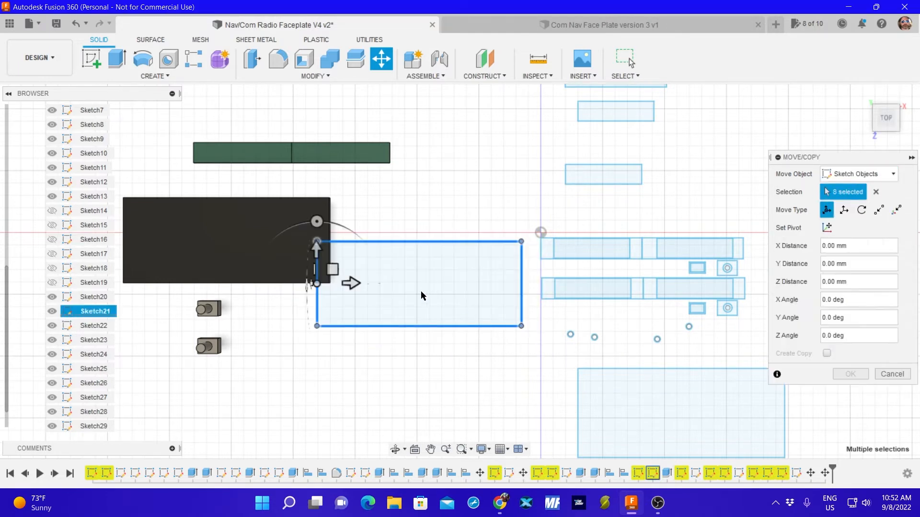
mouse_move(317, 284)
mouse_down()
mouse_move(173, 397)
mouse_move(123, 397)
mouse_move(133, 399)
mouse_up()
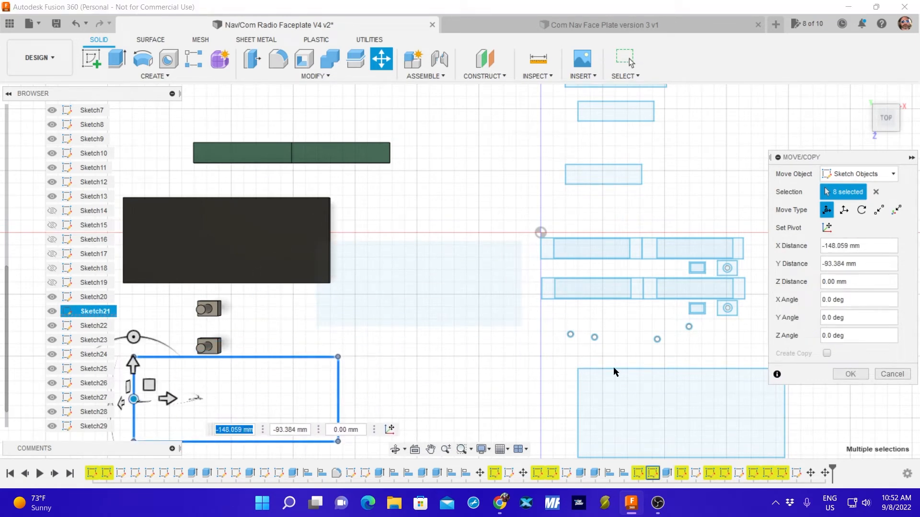
click(861, 374)
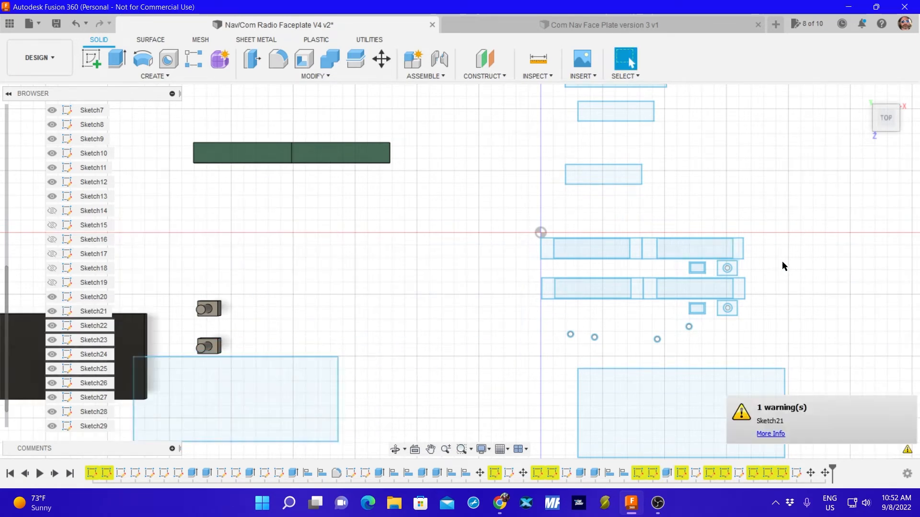
Move the Sketch29 outer rectangle, as sketch objects, up around the display and knob cutouts by X -31.249 mm and Y 111.494 mm.
mouse_move(835, 316)
middle_down()
mouse_move(815, 269)
mouse_move(791, 276)
middle_up()
click(584, 366)
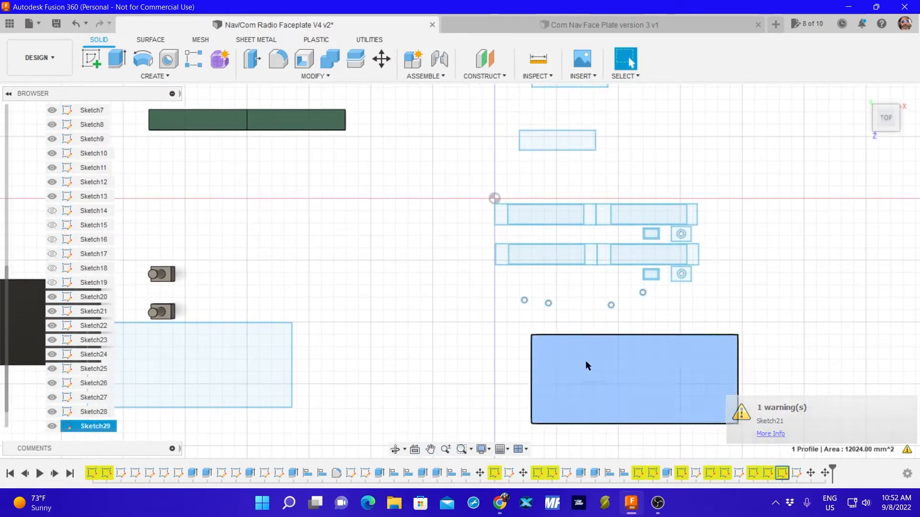
key(m)
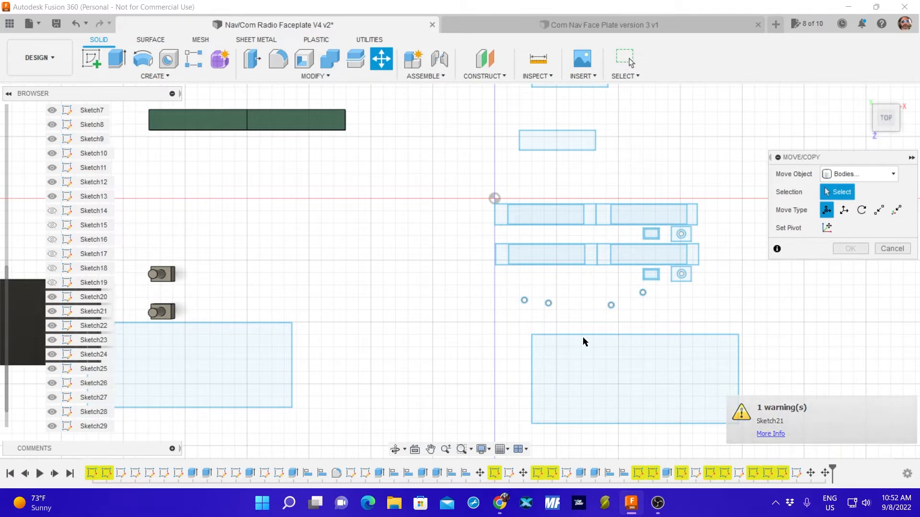
click(861, 176)
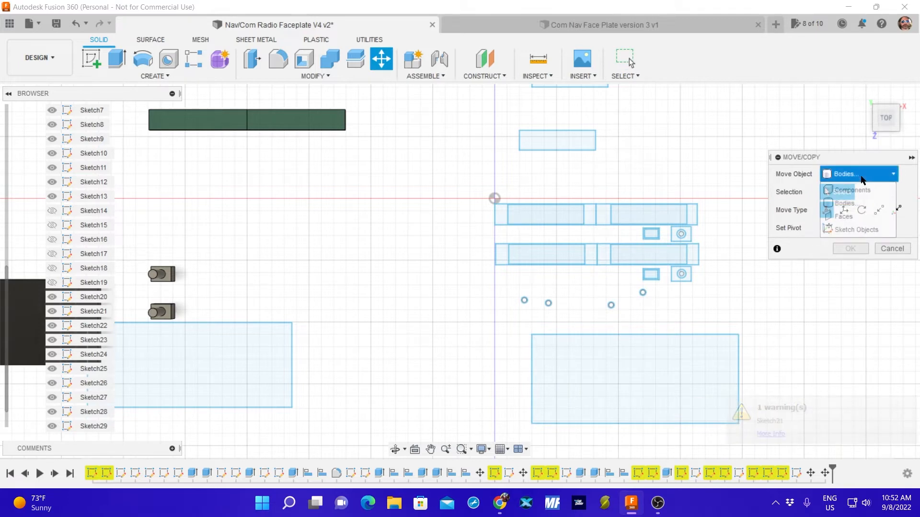
click(861, 228)
mouse_move(494, 325)
mouse_down()
mouse_move(527, 360)
mouse_move(765, 439)
mouse_up()
mouse_move(531, 335)
mouse_down()
mouse_move(490, 213)
mouse_move(494, 197)
mouse_up()
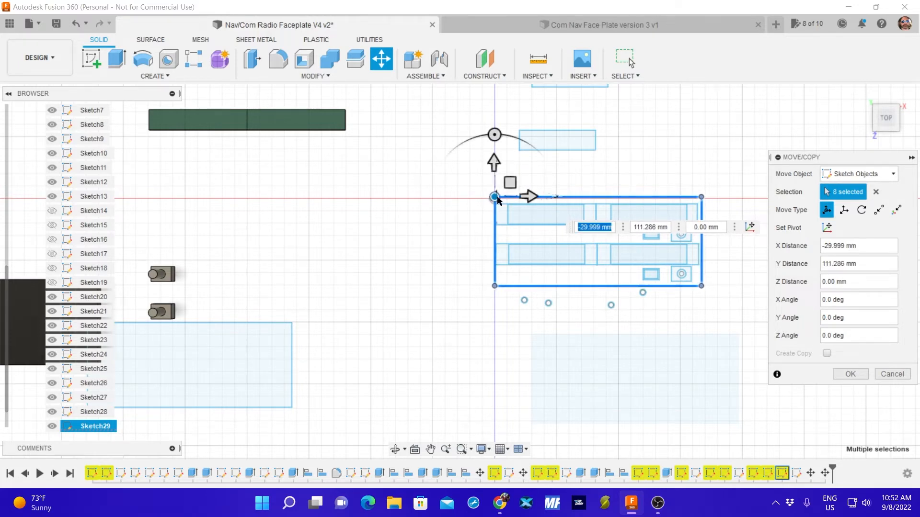
scroll(548, 228, up, 4)
scroll(503, 220, down, 3)
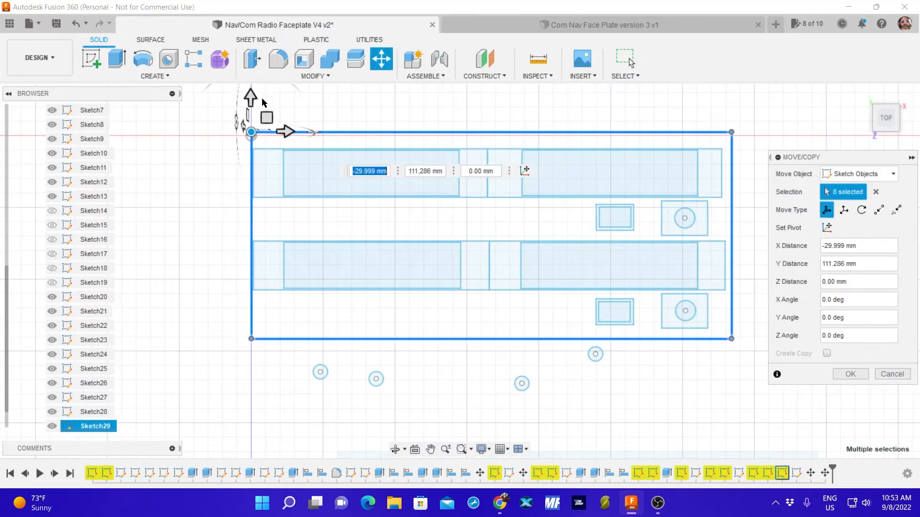
drag(250, 132, 246, 131)
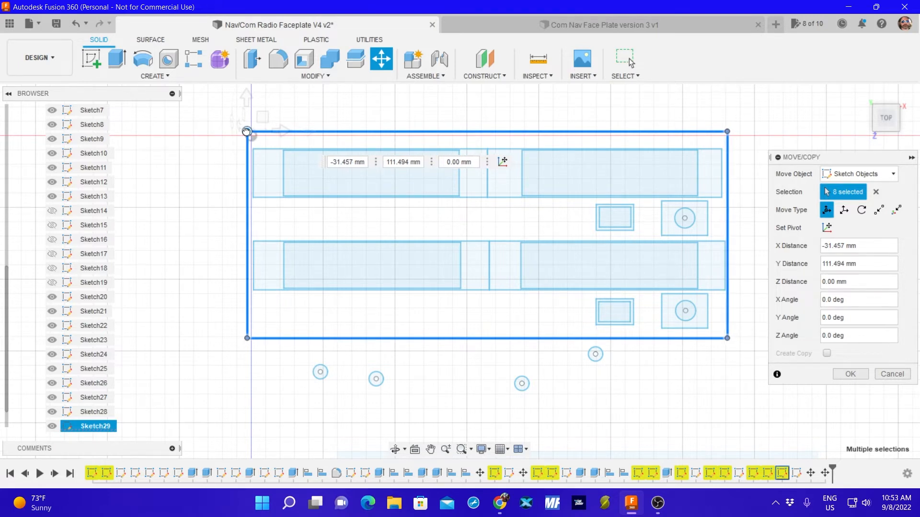
drag(246, 131, 247, 131)
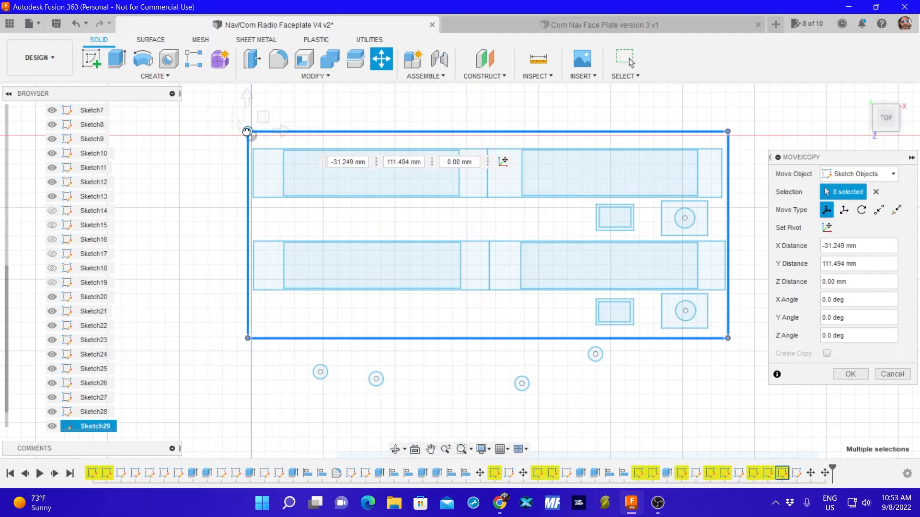
drag(246, 131, 246, 131)
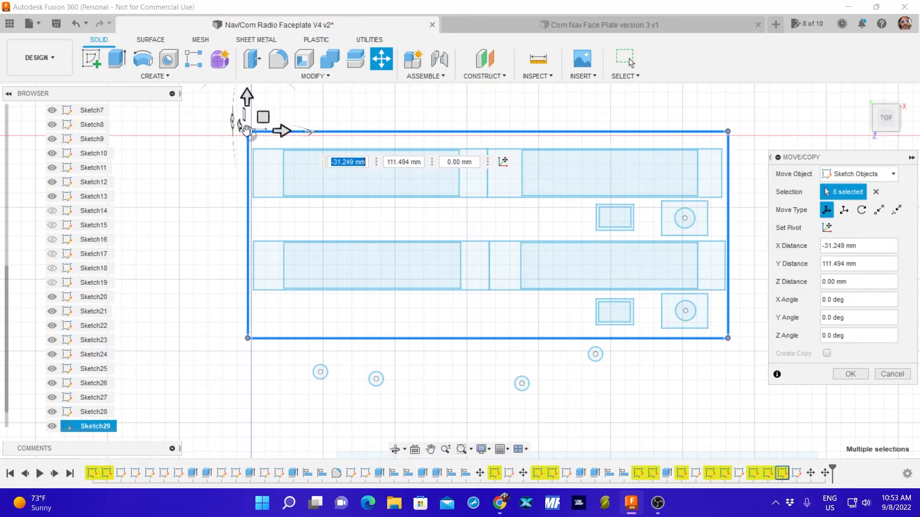
click(864, 378)
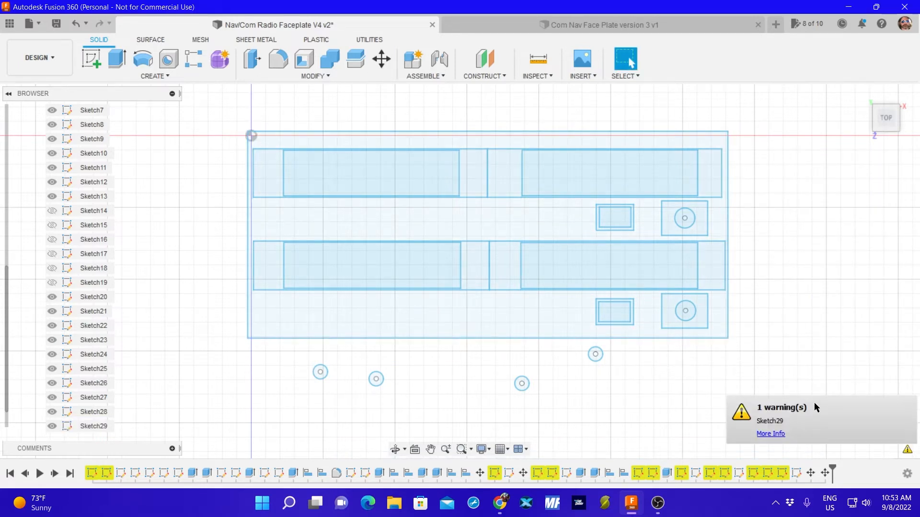
Move the four edges of the Sketch29 rectangle, as sketch objects, by X 1.041 mm and Y -1.666 mm to bring its upper-left corner to the origin.
click(645, 323)
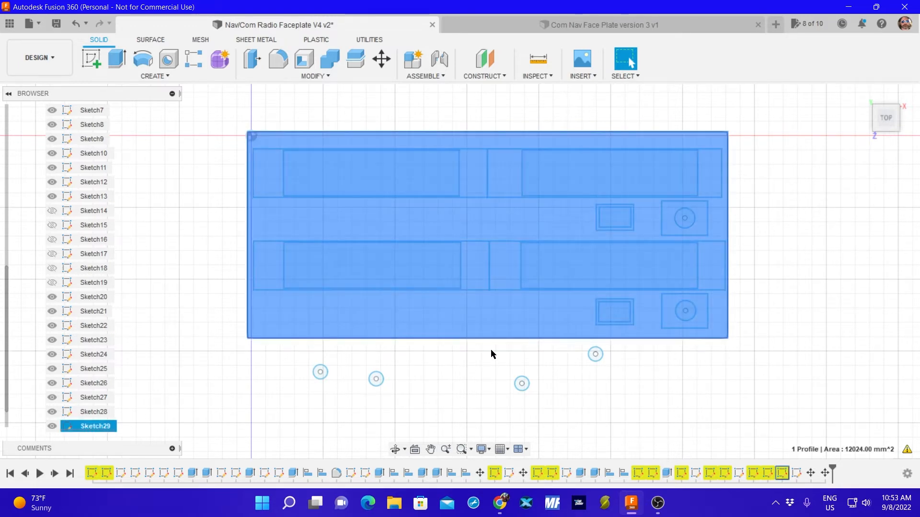
key(m)
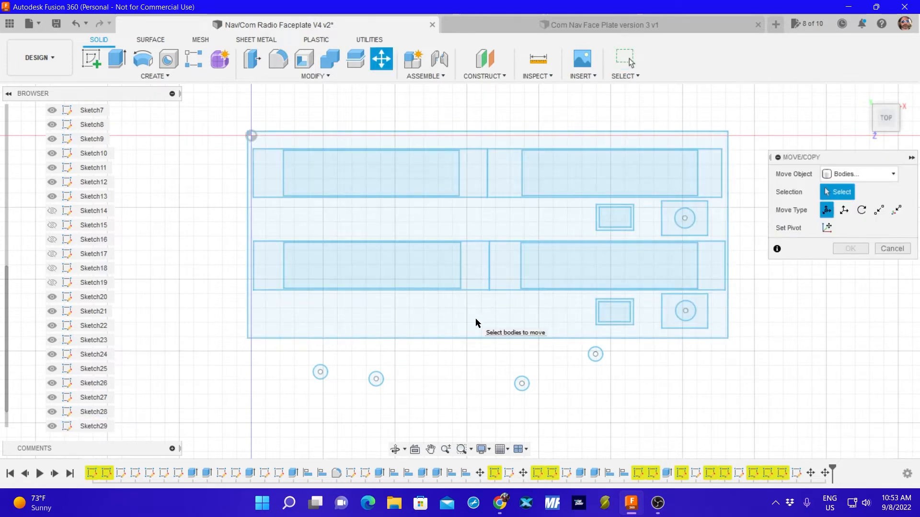
click(857, 174)
click(856, 230)
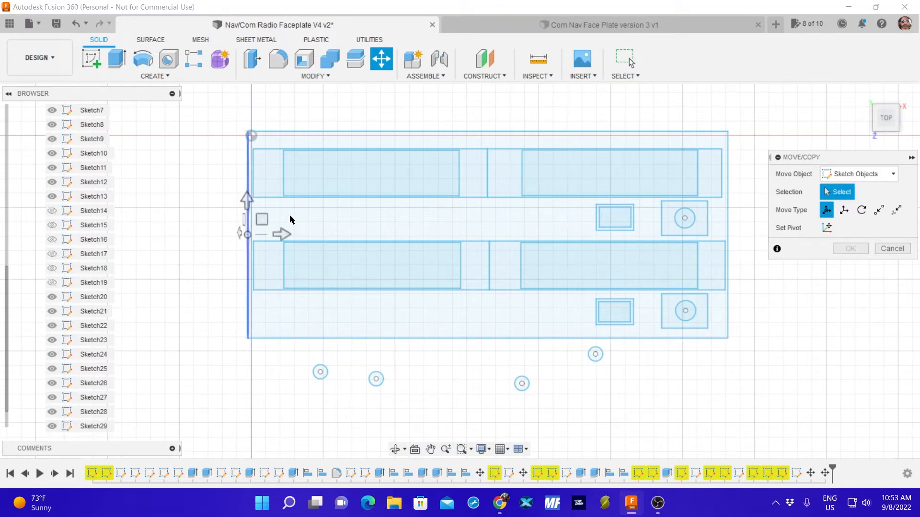
click(250, 137)
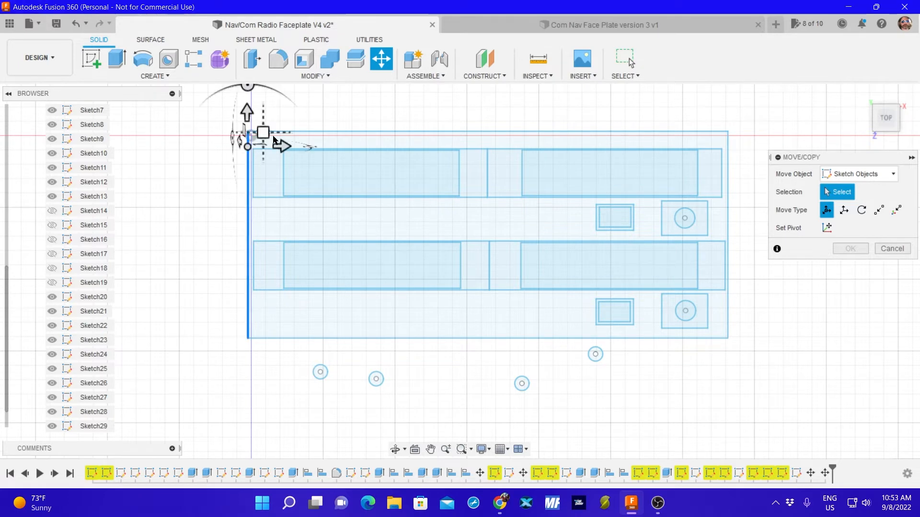
click(263, 135)
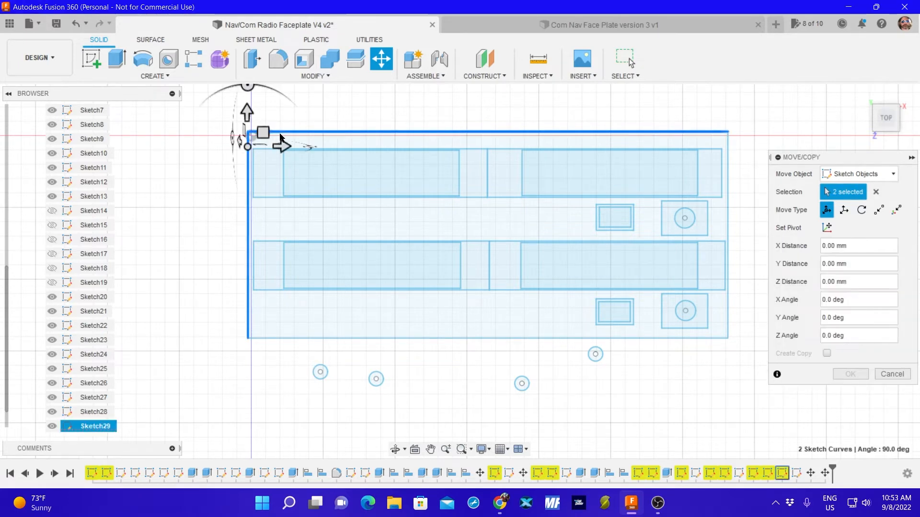
click(363, 338)
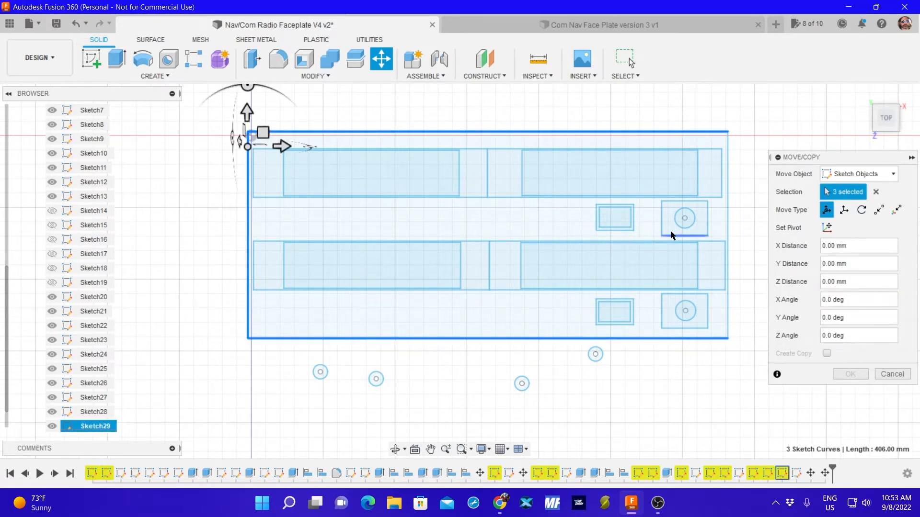
click(728, 222)
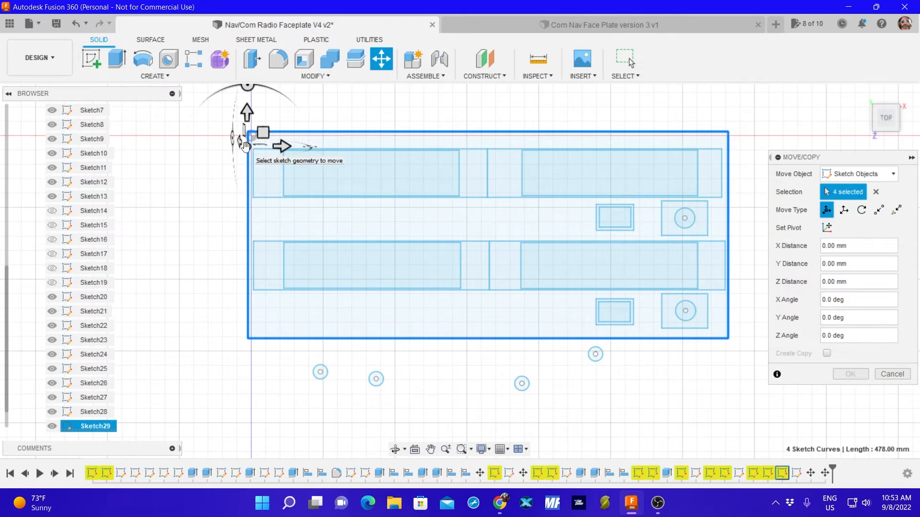
drag(245, 146, 249, 152)
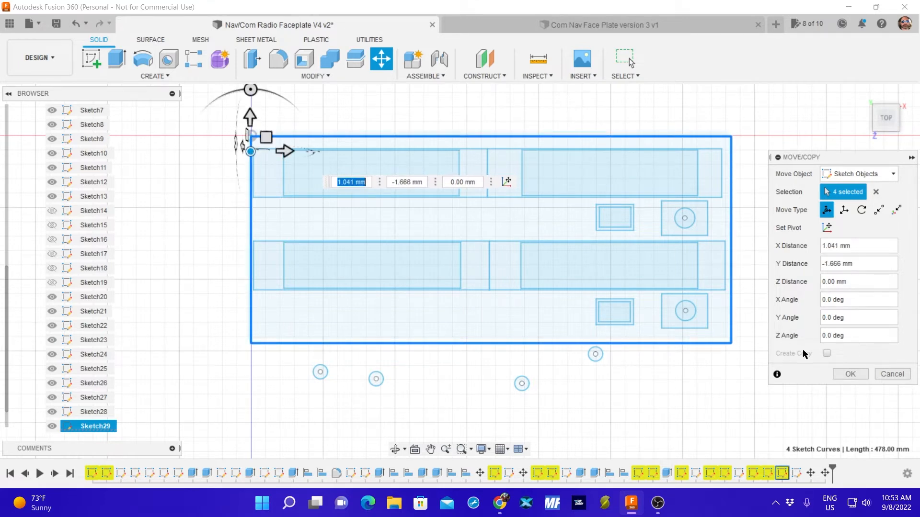
click(851, 375)
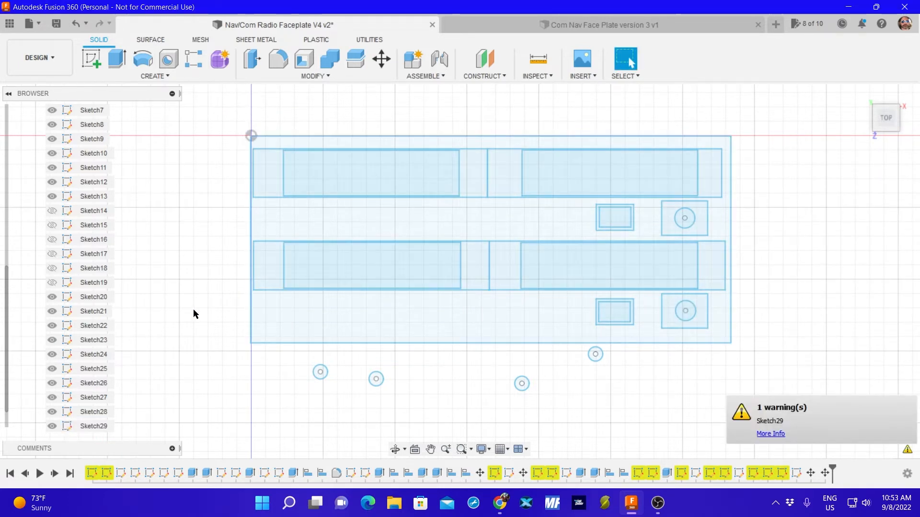
Review the details of the Sketch29 warning and hide the Sketch29 outer rectangle.
click(777, 433)
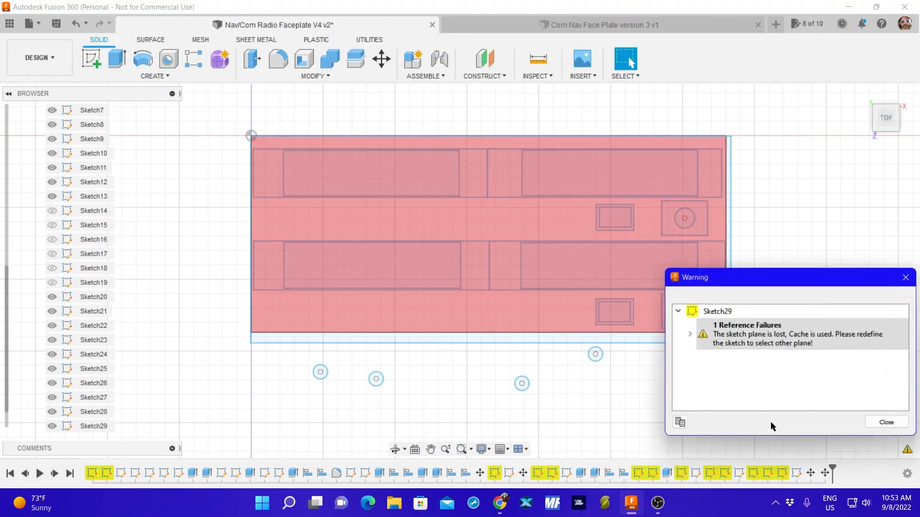
click(880, 424)
click(727, 320)
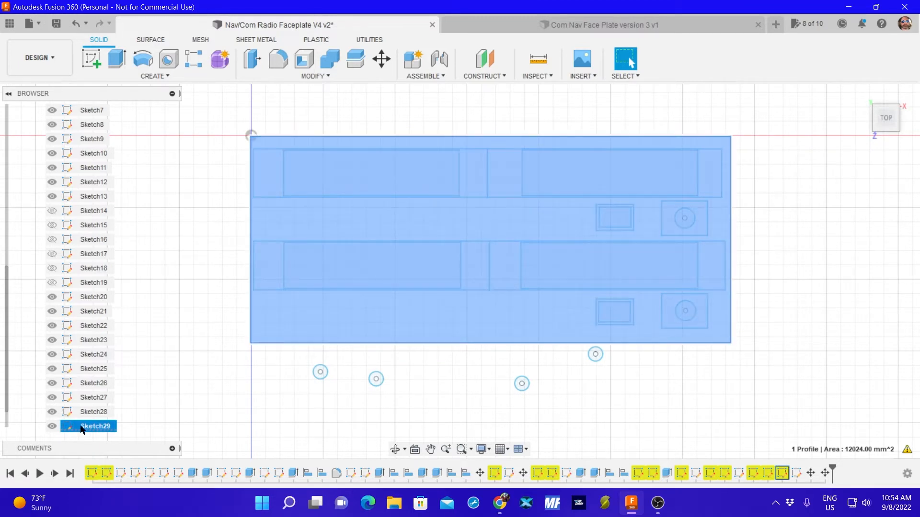
click(91, 426)
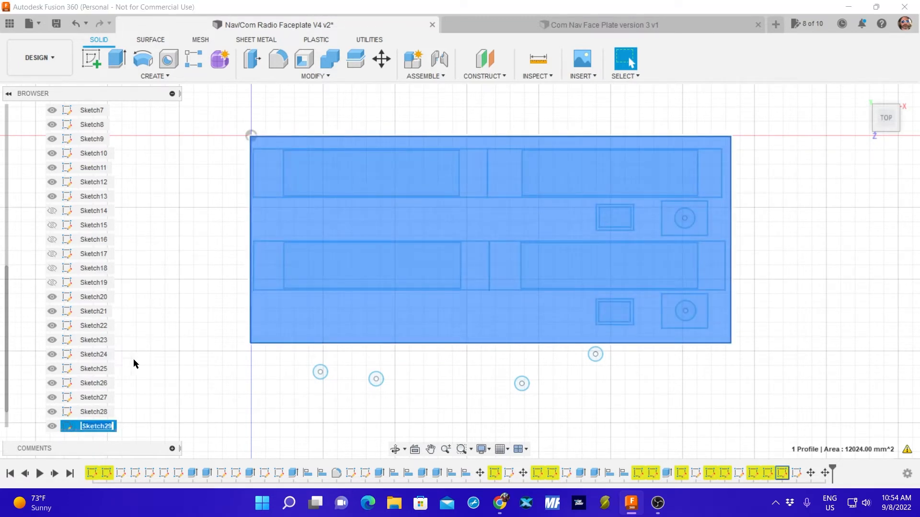
click(51, 426)
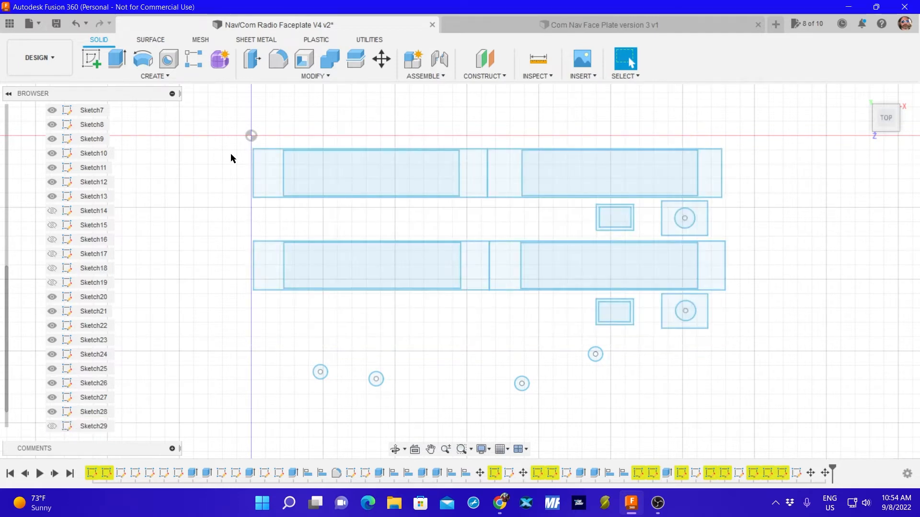
Shift all display, button and knob cutout sketches together inside the outer rectangle by X 0.937 mm and Y -0.75 mm, leaving out the four loose holes.
mouse_move(226, 135)
mouse_down()
mouse_move(383, 235)
mouse_move(749, 320)
mouse_move(760, 339)
mouse_up()
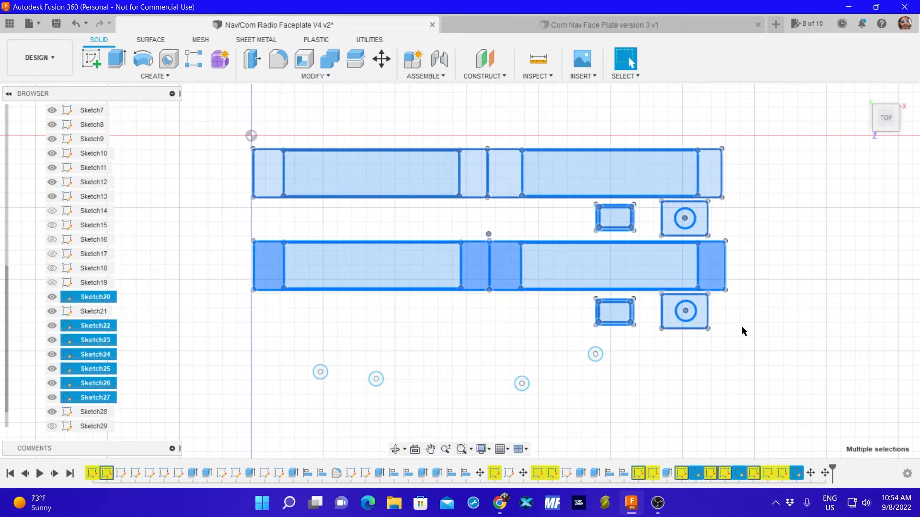
key(m)
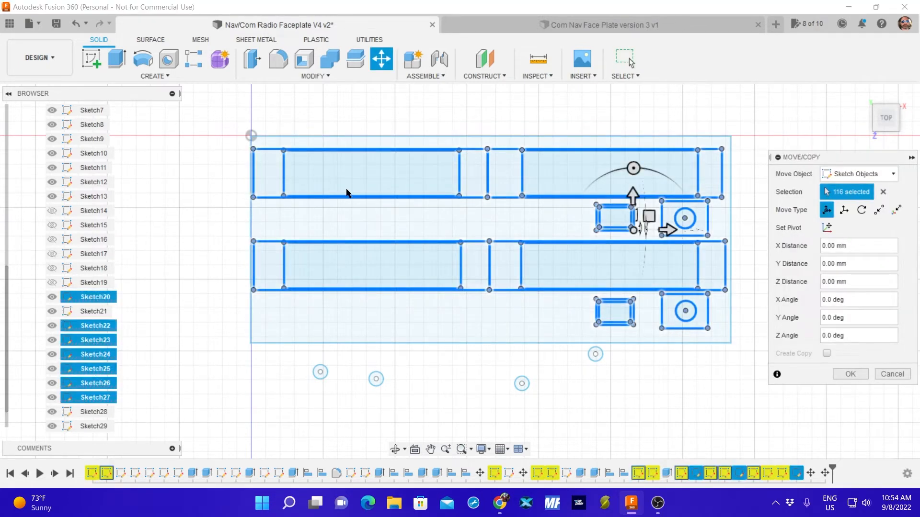
scroll(349, 182, up, 1)
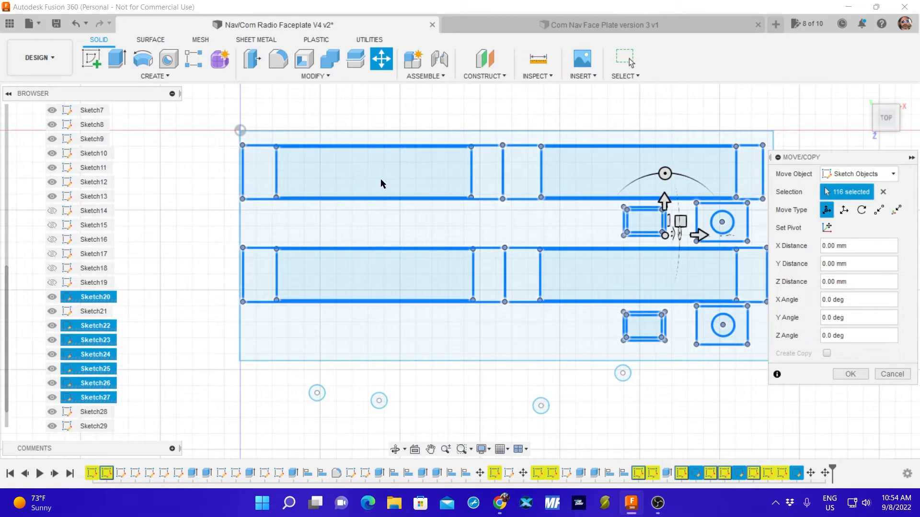
drag(664, 235, 668, 236)
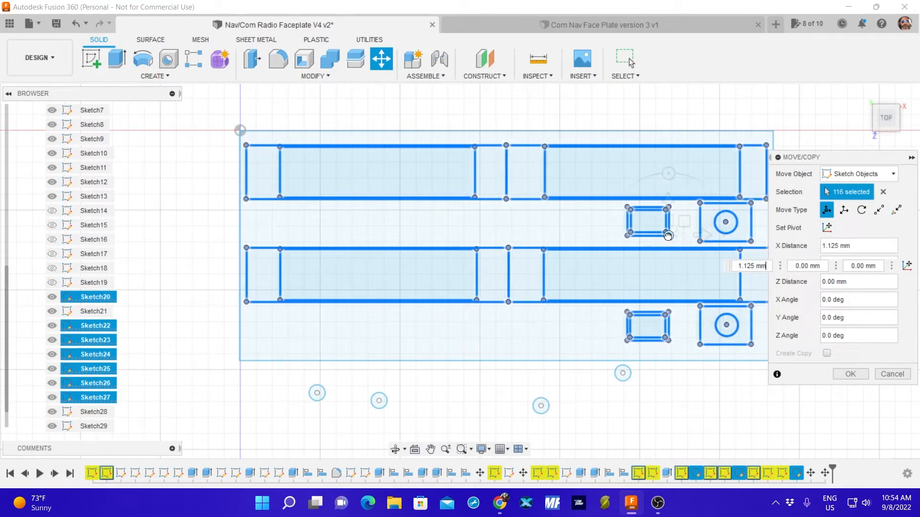
drag(668, 235, 668, 238)
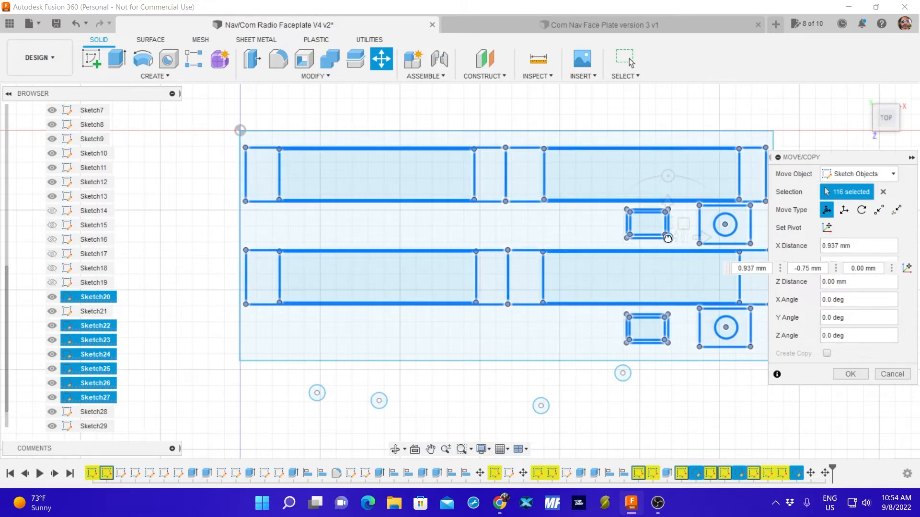
Fine-tune the cutout sketches' offset within the outer rectangle to X 0.77 mm and Y -1.418 mm and apply the move.
middle_drag(570, 232, 528, 232)
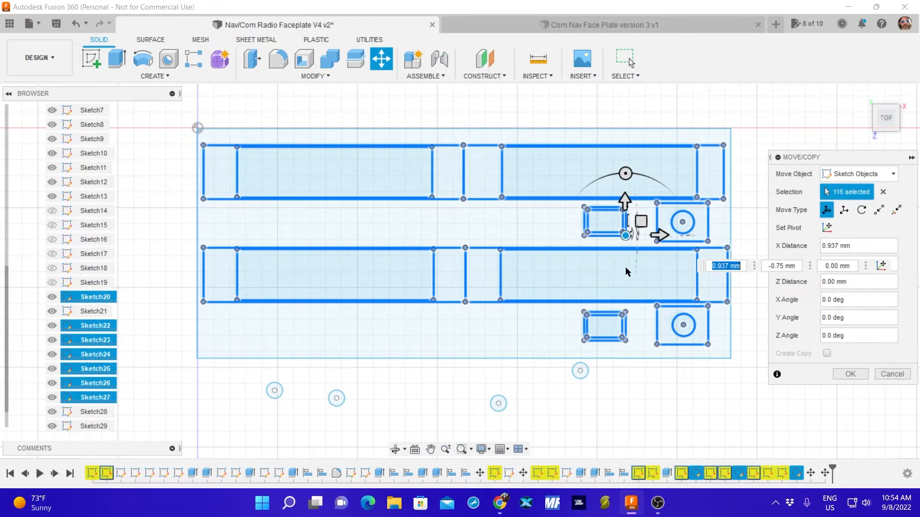
scroll(656, 296, up, 1)
scroll(624, 277, up, 1)
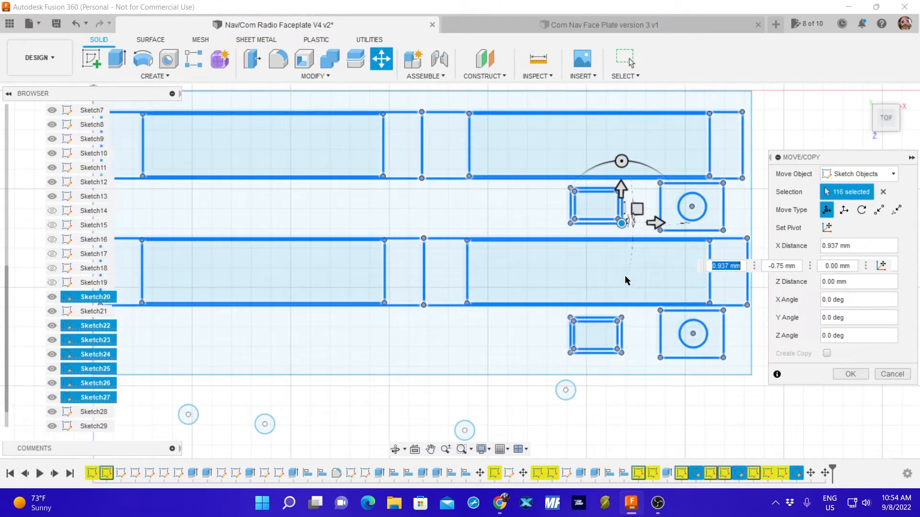
scroll(625, 275, down, 1)
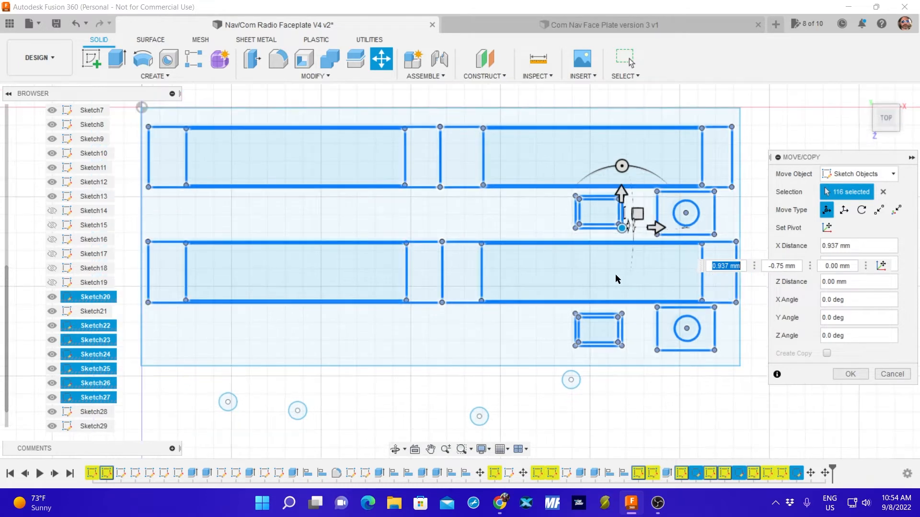
middle_drag(509, 225, 513, 221)
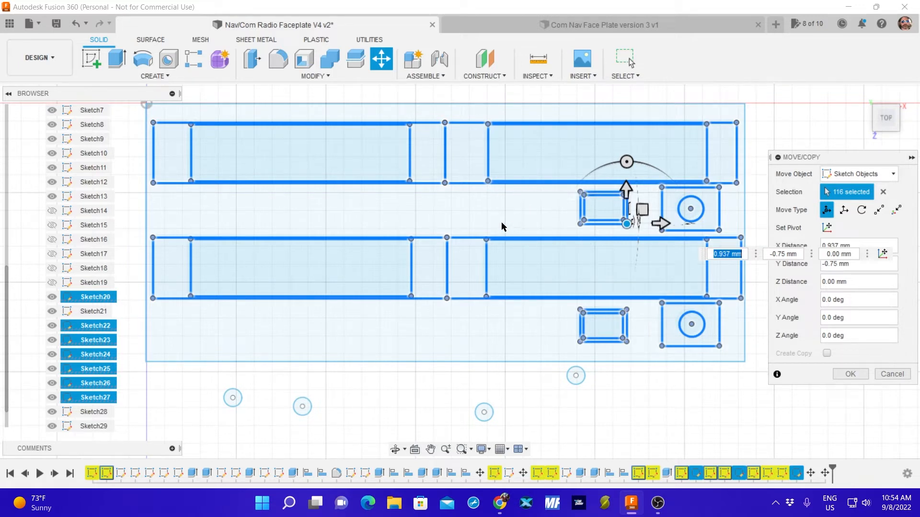
click(626, 224)
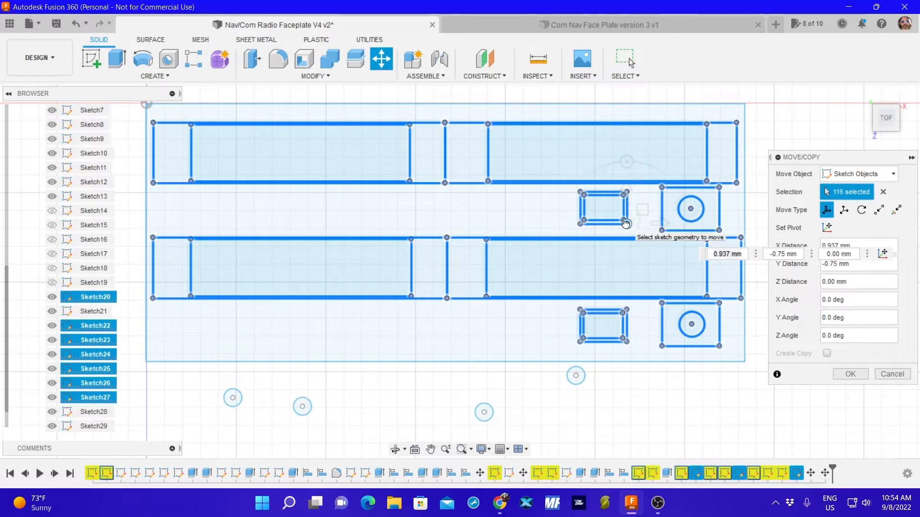
drag(626, 224, 625, 224)
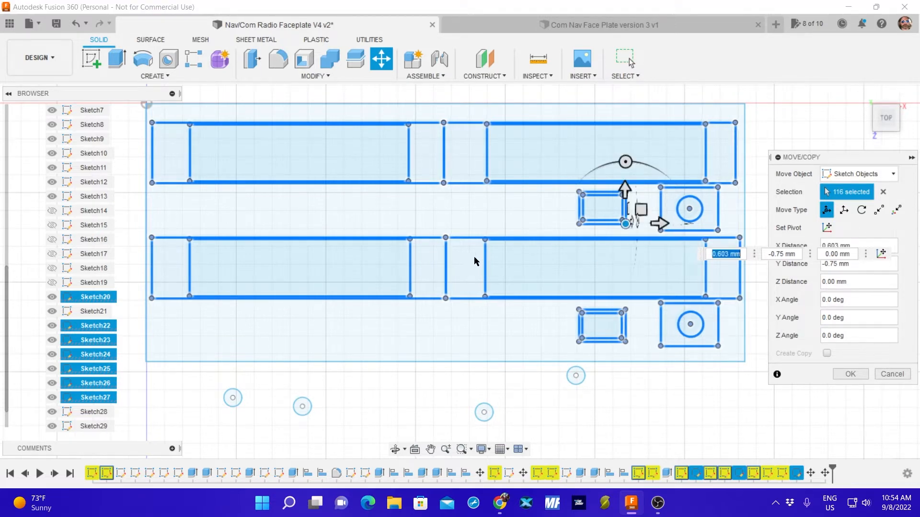
click(844, 374)
click(624, 224)
drag(623, 224, 624, 226)
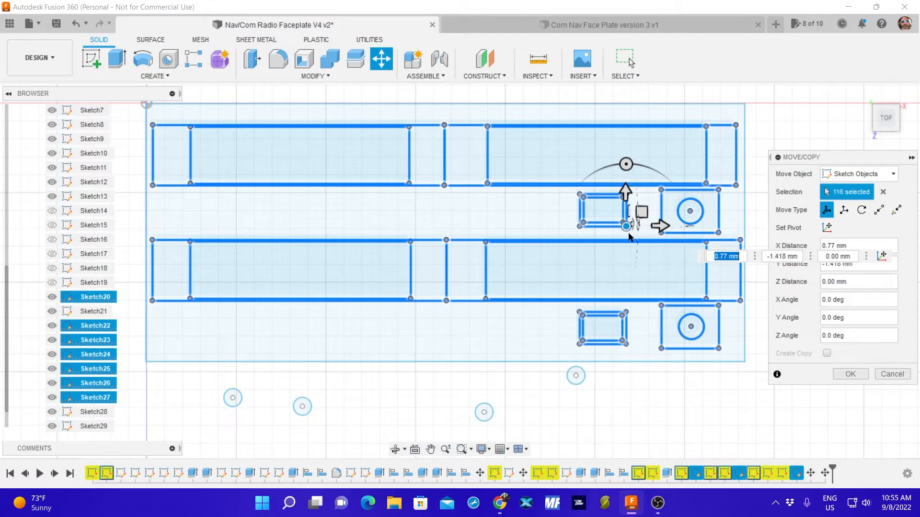
click(850, 374)
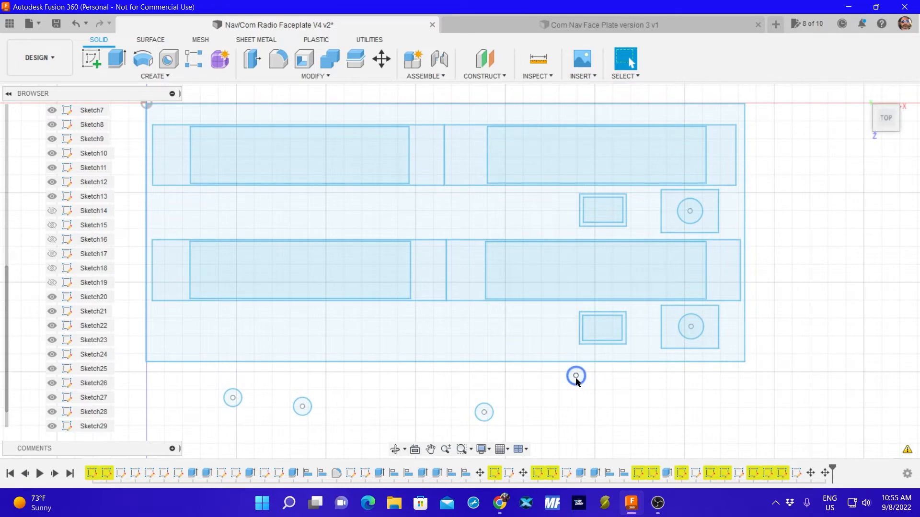
drag(556, 367, 595, 391)
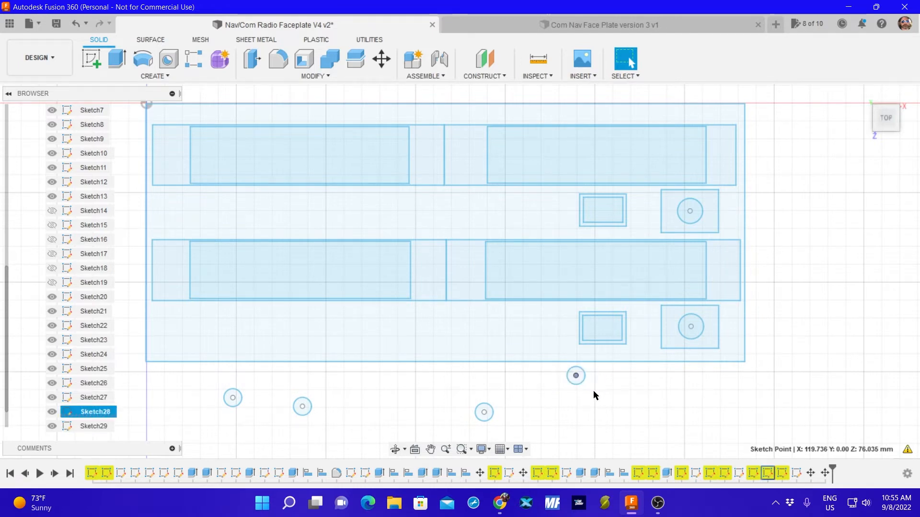
click(557, 363)
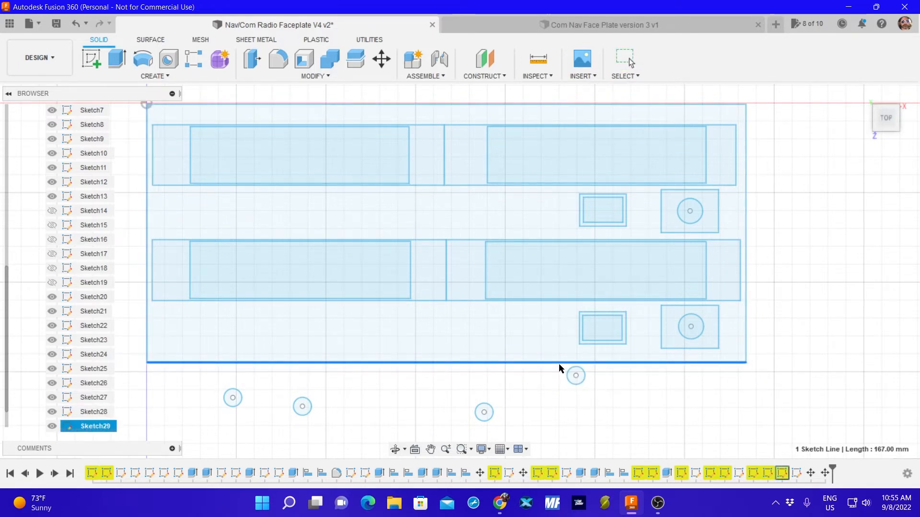
drag(563, 367, 561, 369)
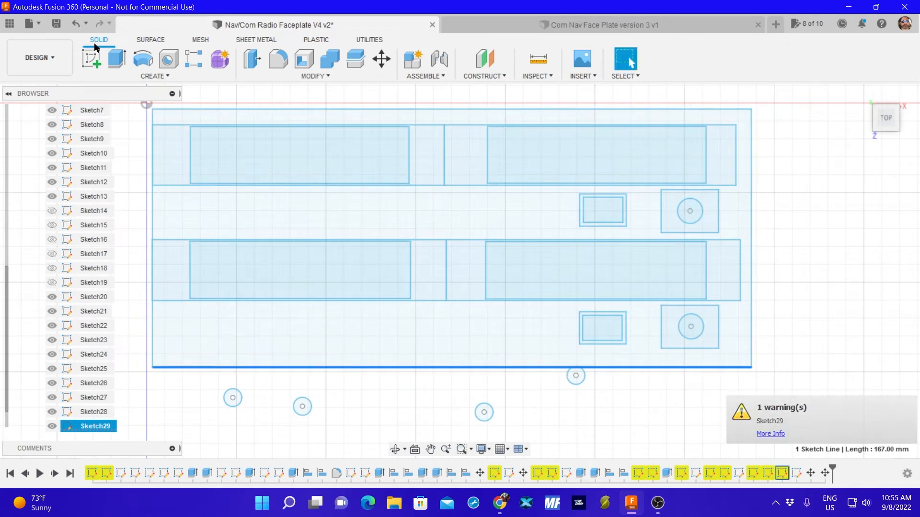
click(80, 30)
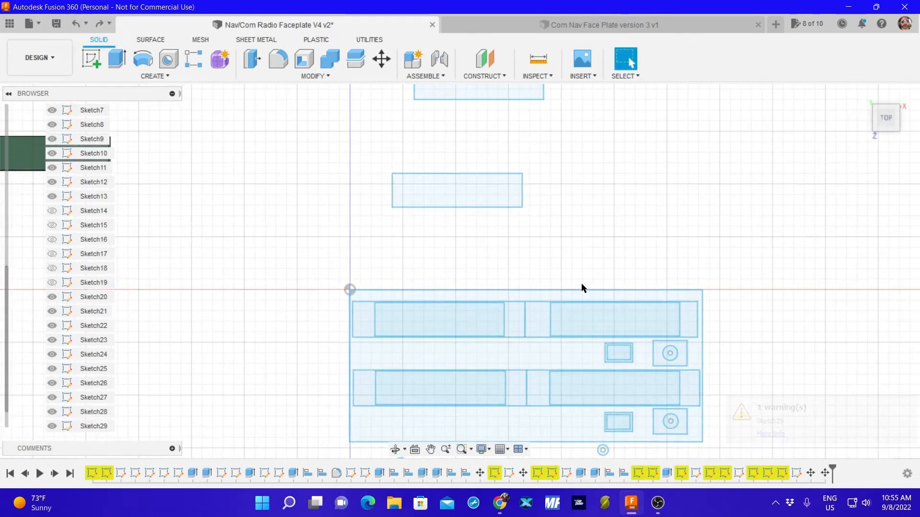
Try moving the rightmost loose hole and its centre point to the outer rectangle's upper-right corner, and shift it below the rectangle to X -12.07 mm, Y -16.366 mm.
scroll(599, 297, up, 3)
middle_drag(628, 382, 556, 220)
scroll(570, 220, down, 1)
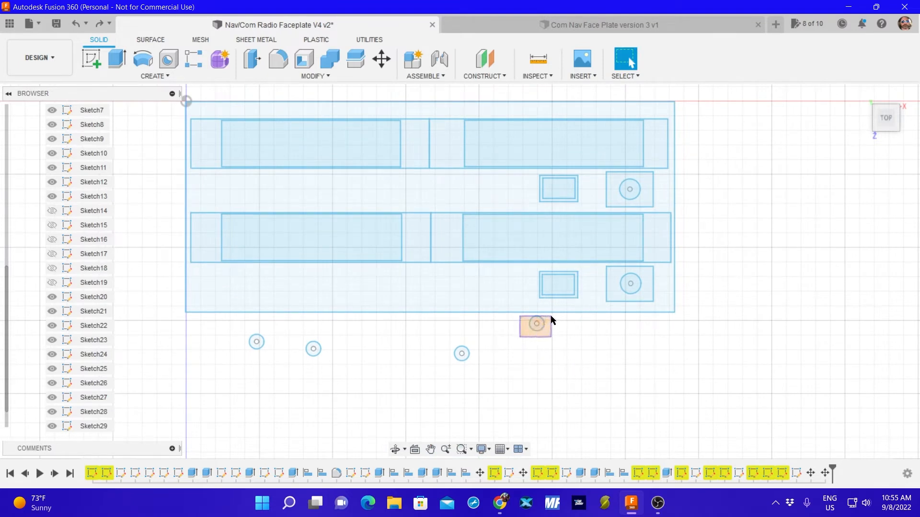
click(549, 318)
key(m)
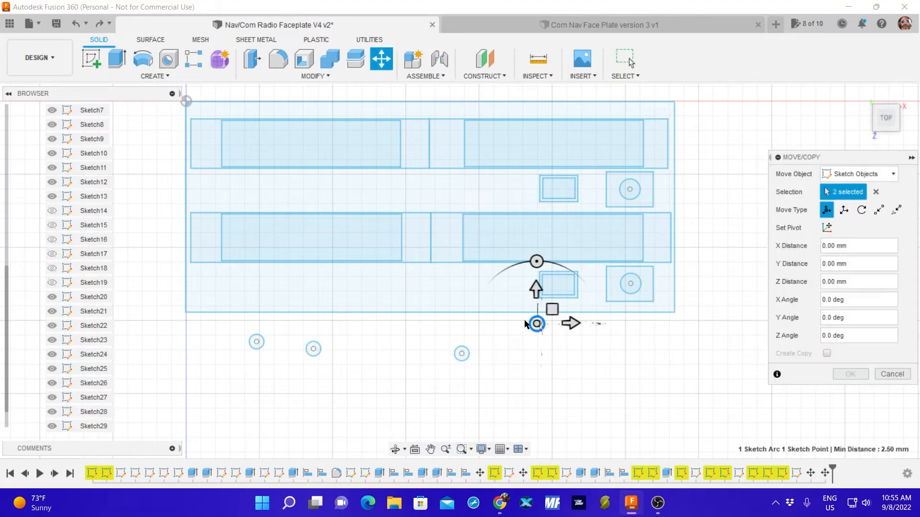
drag(539, 324, 666, 111)
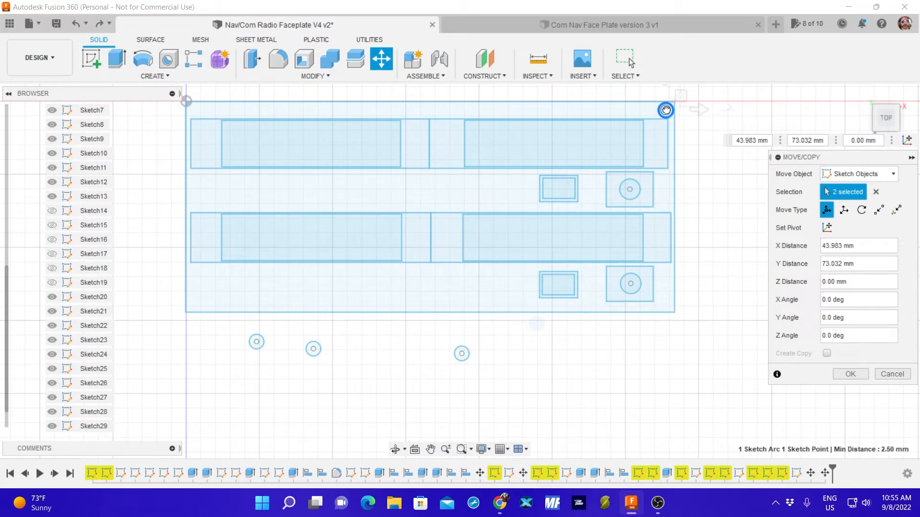
mouse_move(666, 110)
mouse_down()
mouse_move(599, 388)
mouse_move(528, 393)
mouse_move(583, 292)
mouse_move(654, 113)
mouse_move(665, 109)
mouse_up()
drag(664, 109, 501, 370)
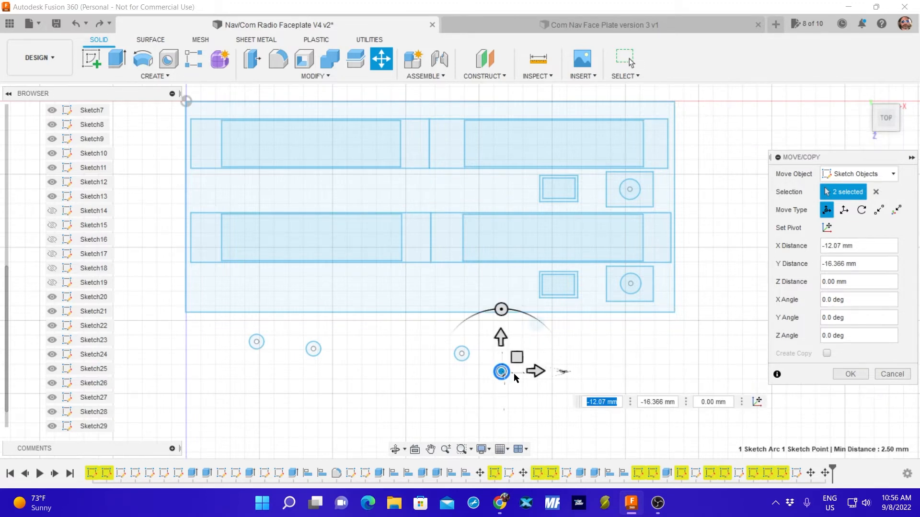
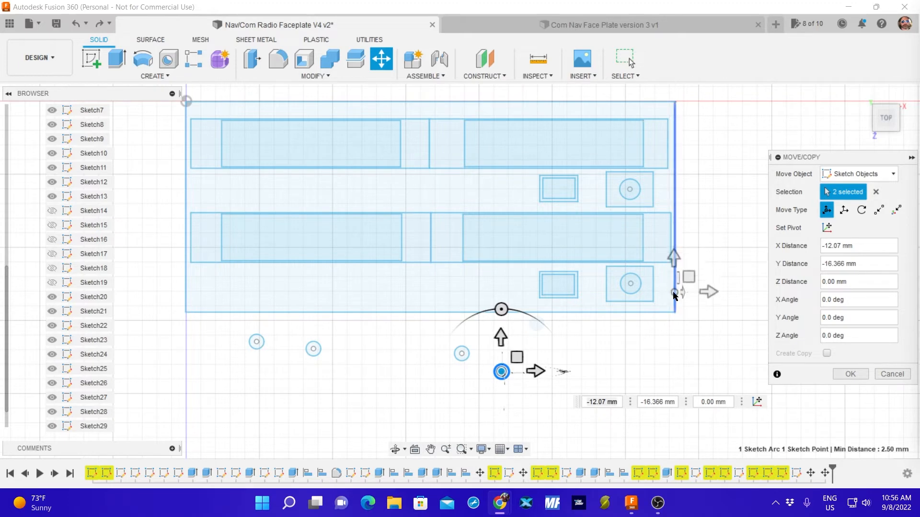
Discard the pending move of the rightmost loose hole and save the design with the version description "User Saved".
scroll(594, 345, up, 2)
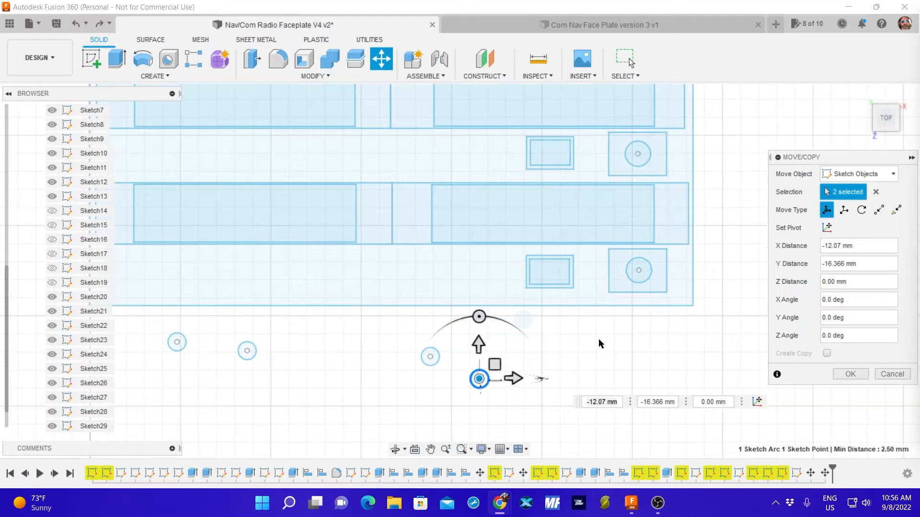
scroll(599, 344, down, 2)
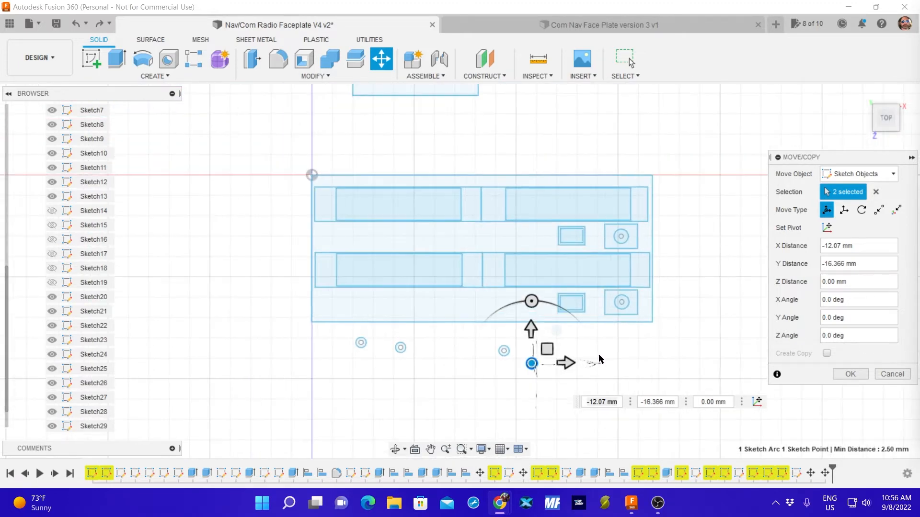
click(884, 374)
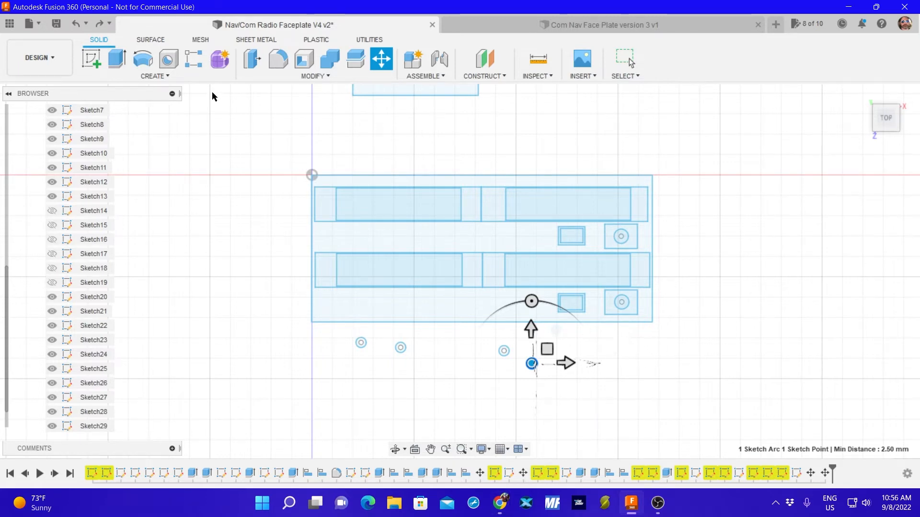
click(56, 23)
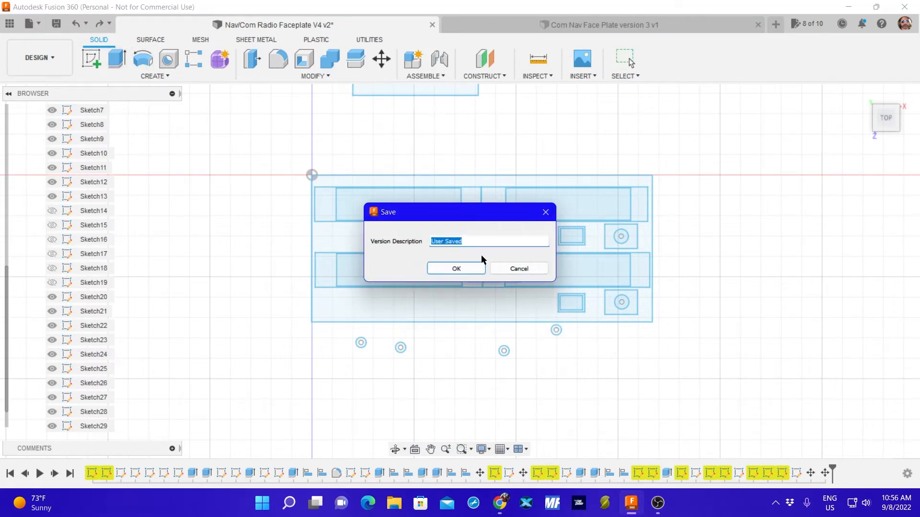
click(471, 267)
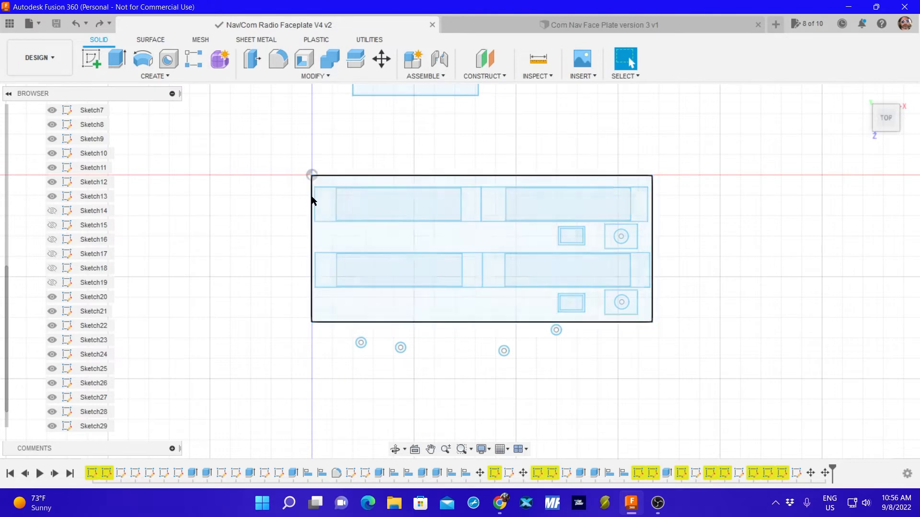
Delete Sketch29, which holds the old outer rectangle.
click(96, 426)
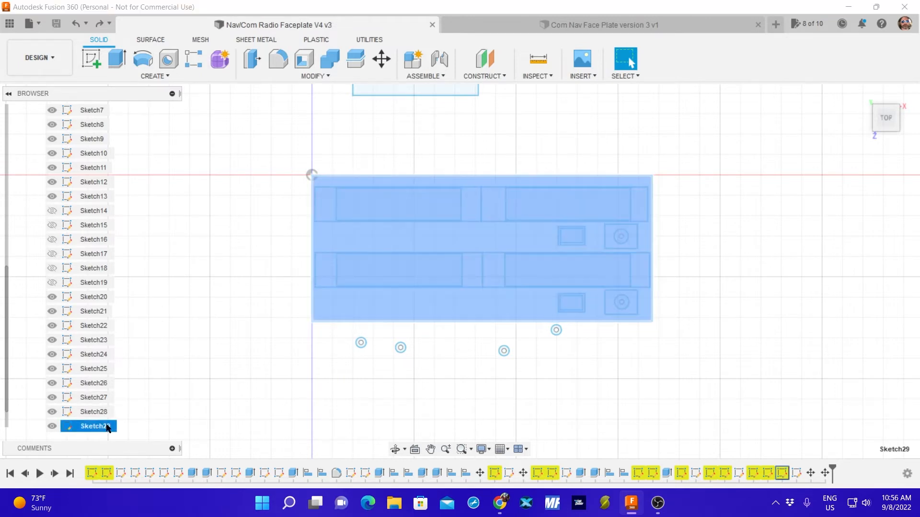
key(Delete)
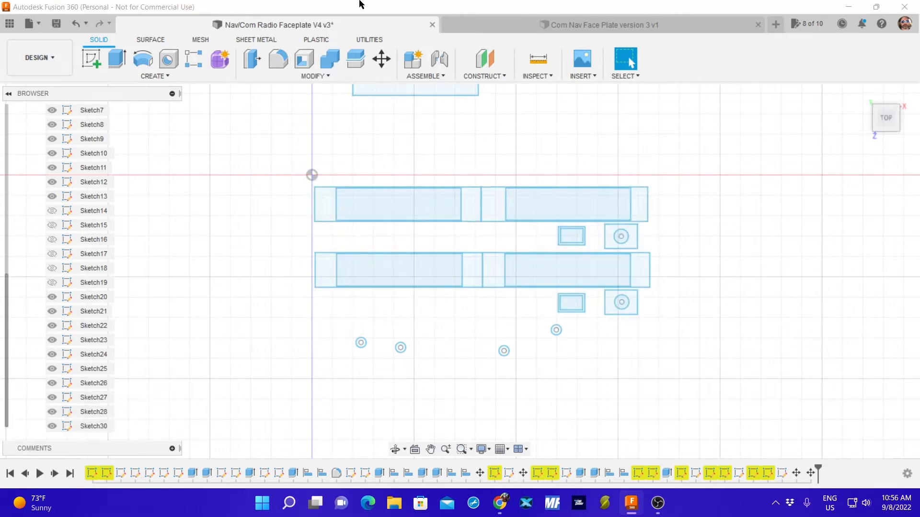
Create a new sketch with a two-point outer rectangle 167 mm wide and 76 mm high, cornered at the origin and enclosing the cutouts.
click(91, 59)
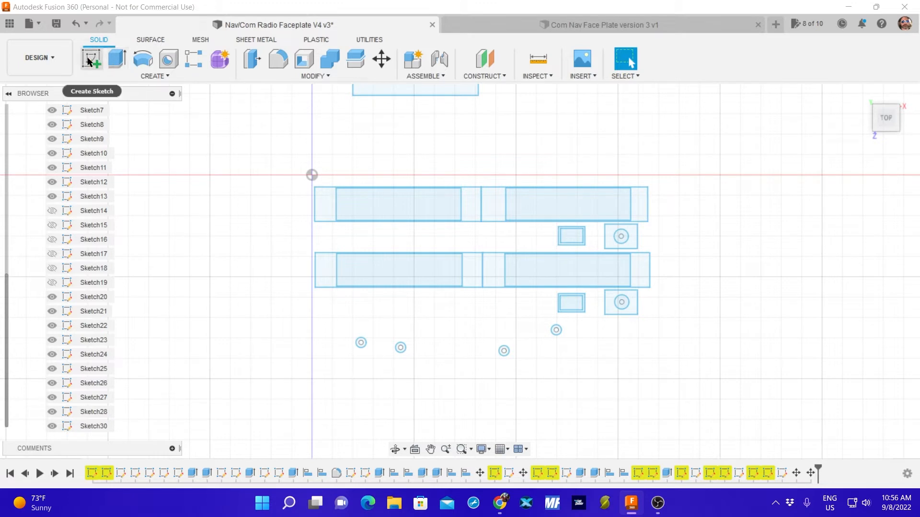
click(407, 201)
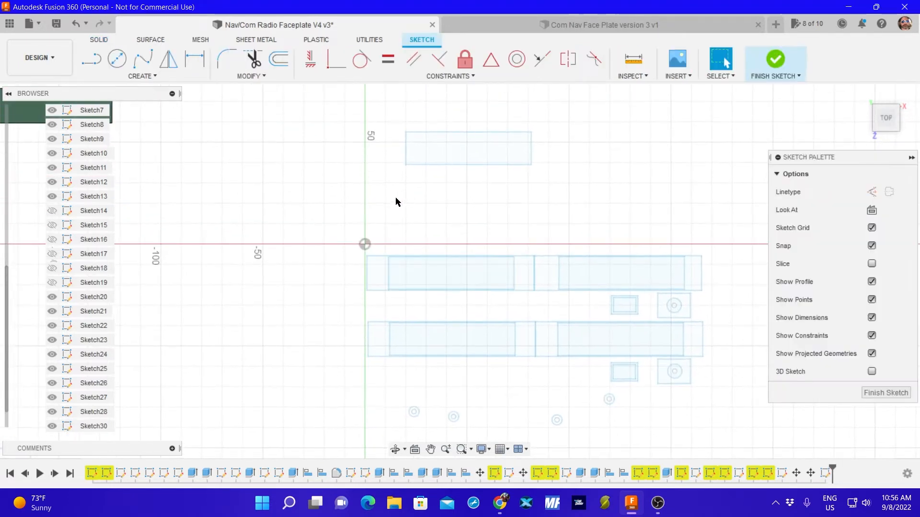
click(130, 75)
mouse_move(133, 102)
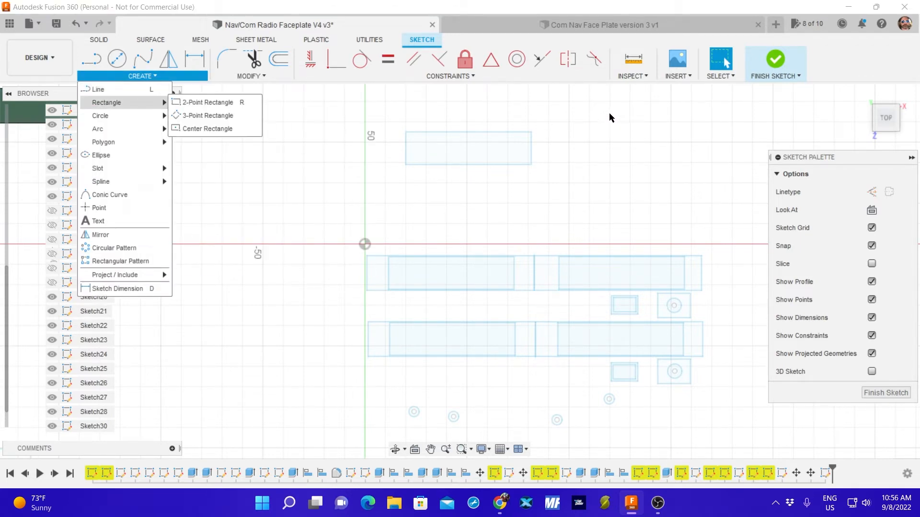
click(220, 103)
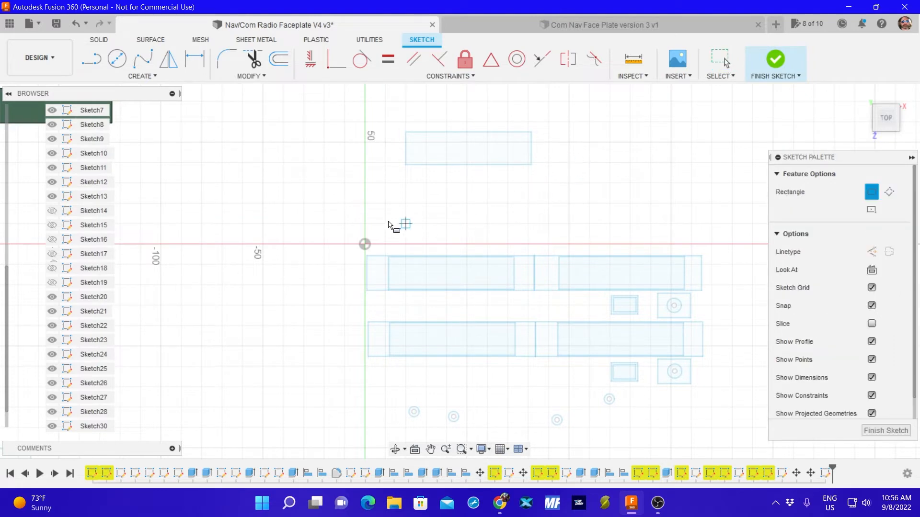
click(365, 245)
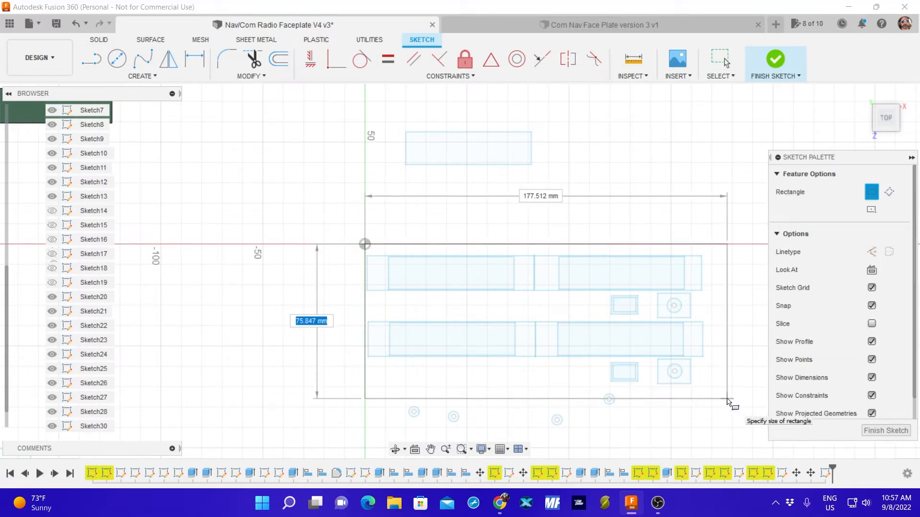
text(76)
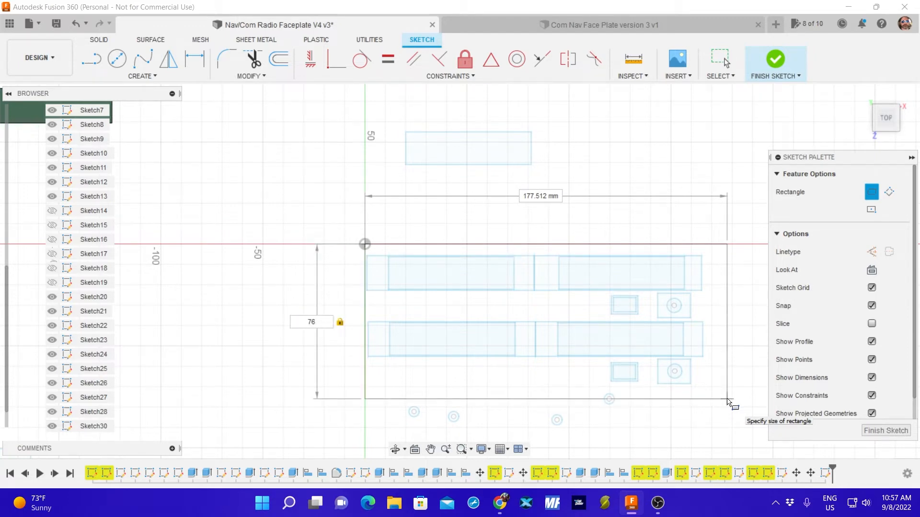
key(Tab)
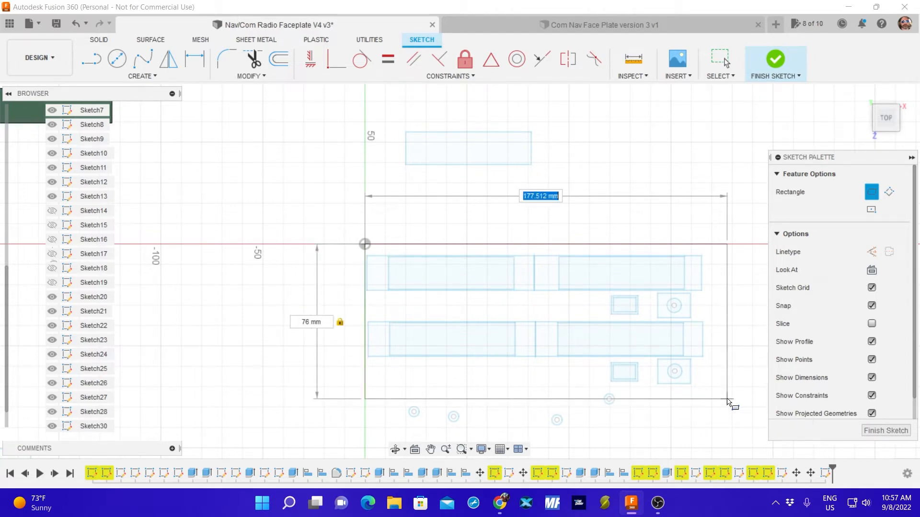
text(167)
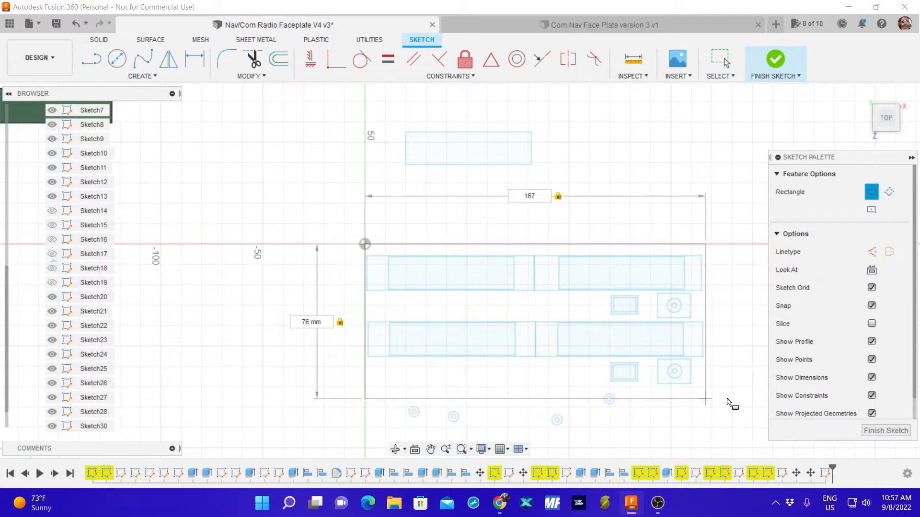
key(Return)
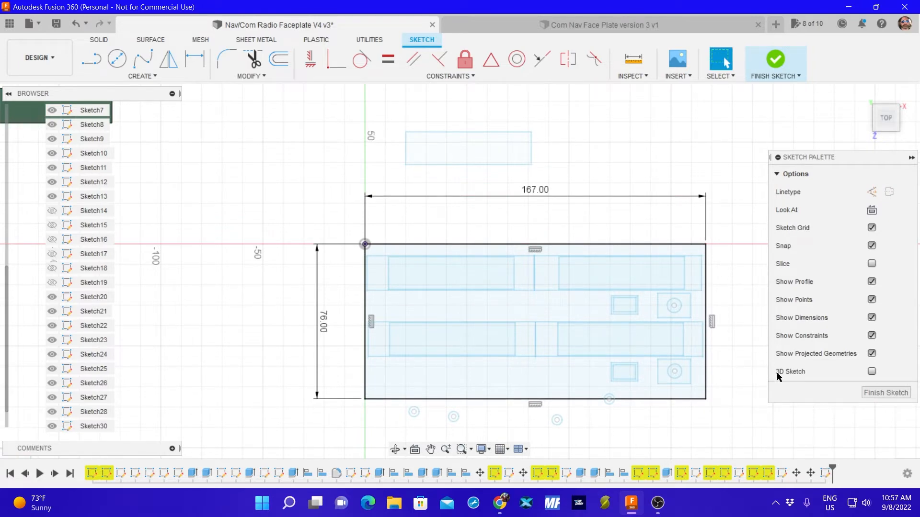
click(876, 393)
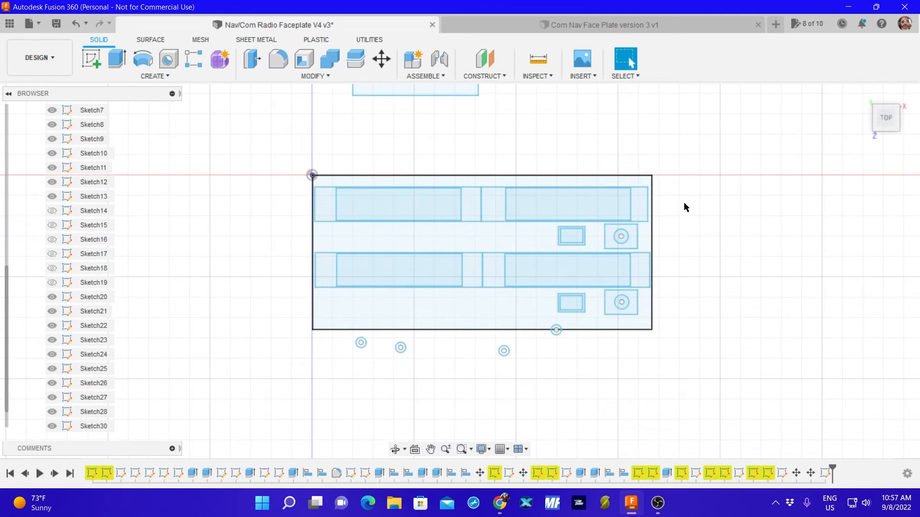
Hide the new outer rectangle sketch, Sketch31, while keeping Sketch30 and the cutout sketches visible.
click(52, 426)
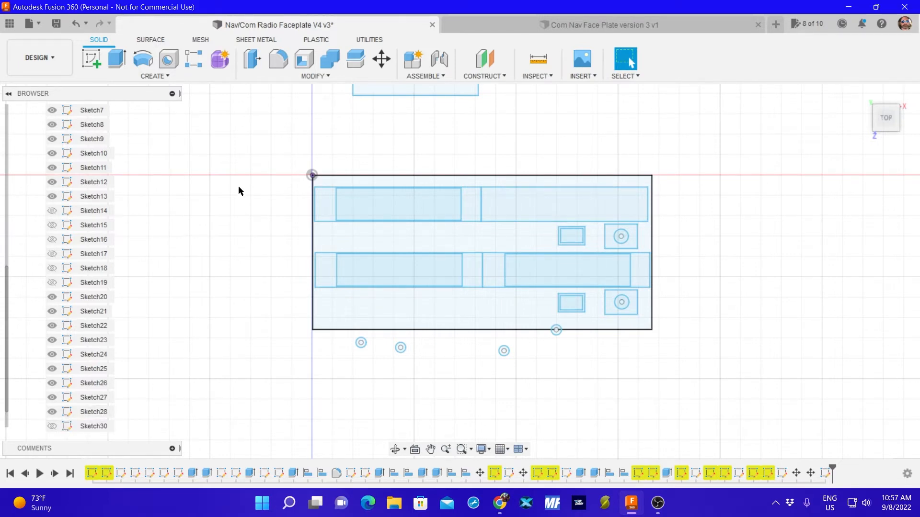
click(337, 177)
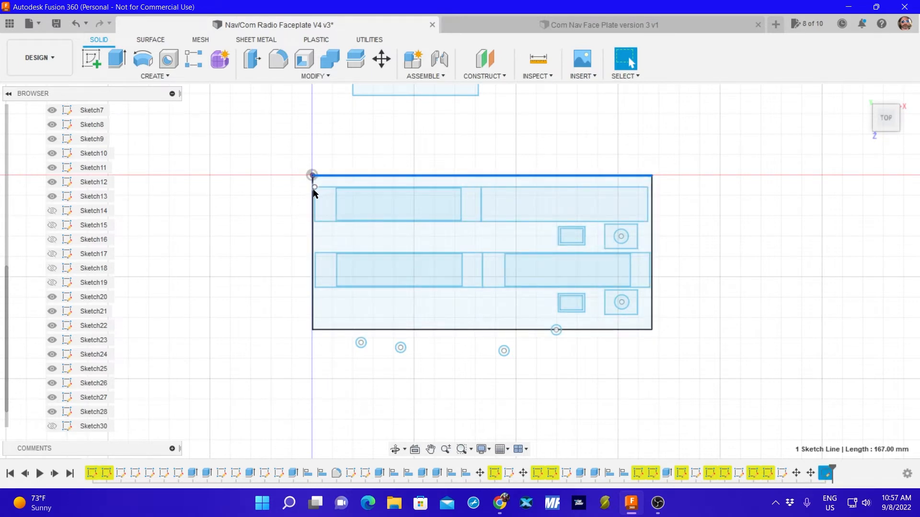
click(327, 182)
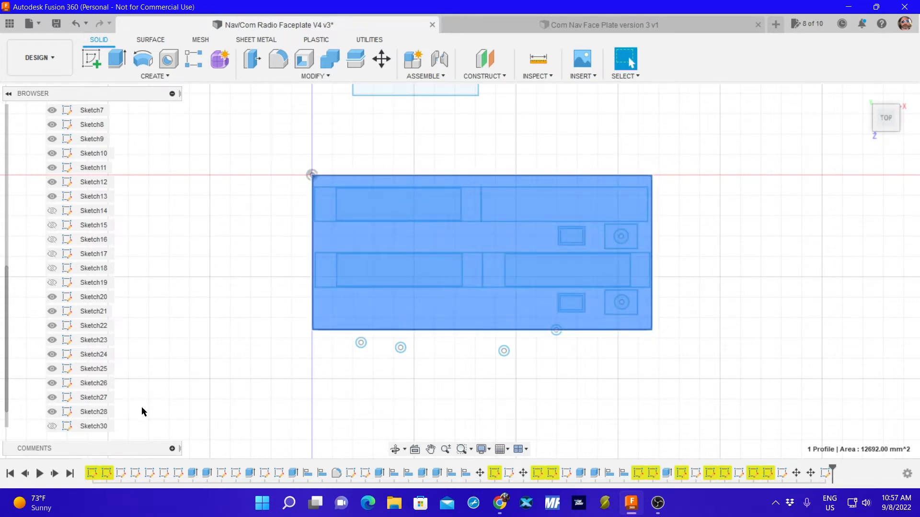
scroll(200, 301, up, 2)
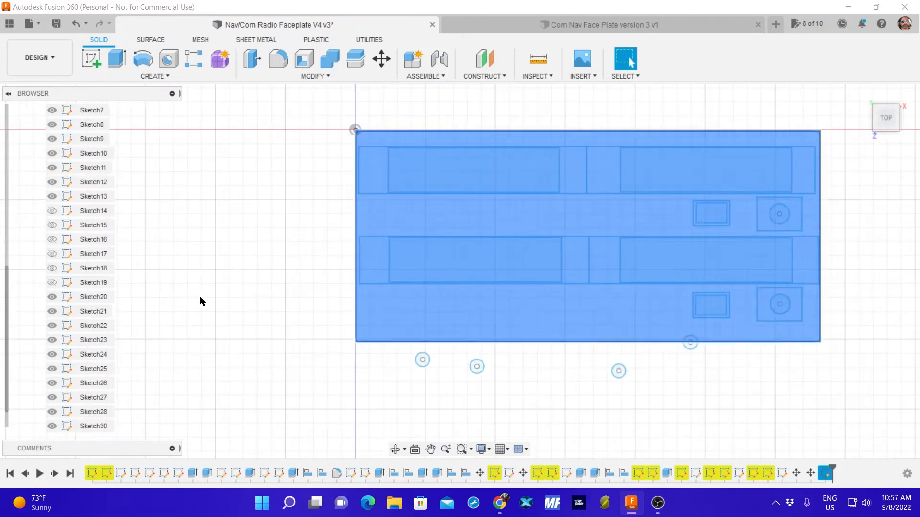
scroll(200, 301, down, 1)
scroll(103, 317, down, 1)
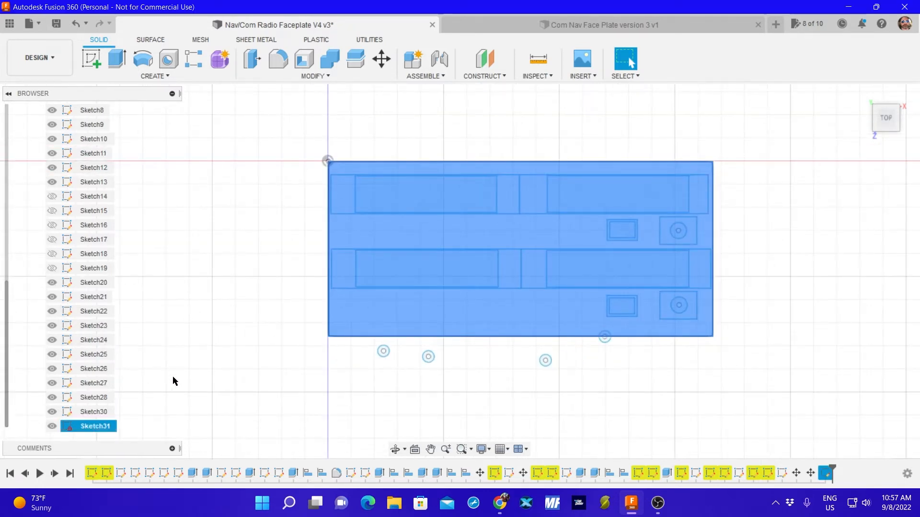
click(173, 376)
click(52, 426)
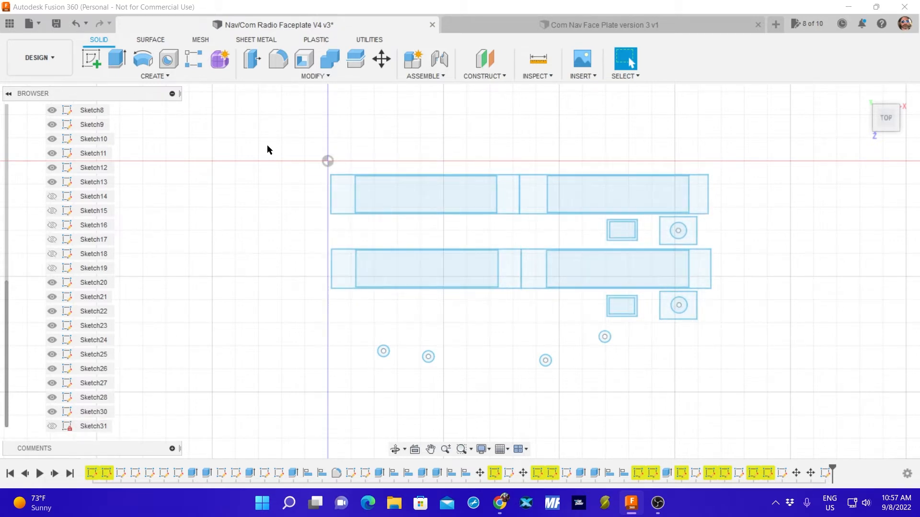
Move all display, button and knob cutout sketches together by Y -3.366 mm, using the redisplayed outer rectangle as reference and leaving out the loose holes.
mouse_move(305, 158)
mouse_down()
mouse_move(435, 234)
mouse_move(712, 304)
mouse_move(752, 322)
mouse_up()
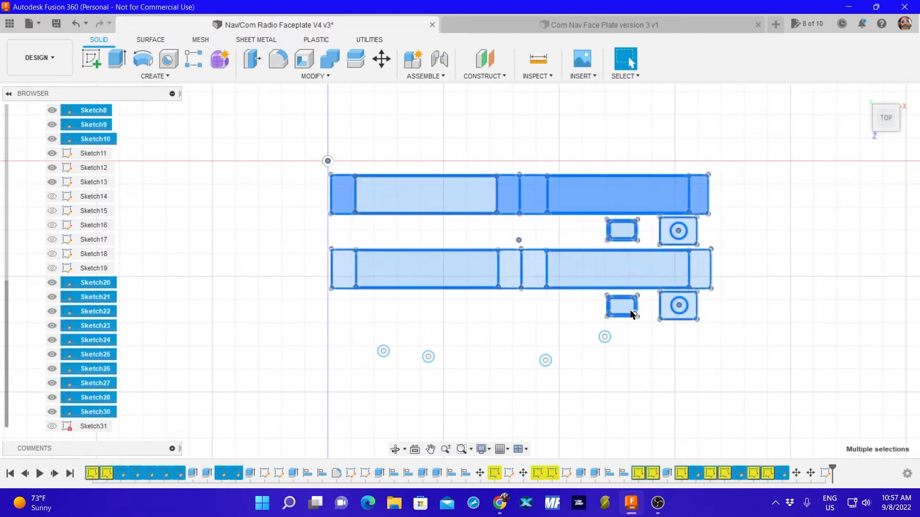
key(m)
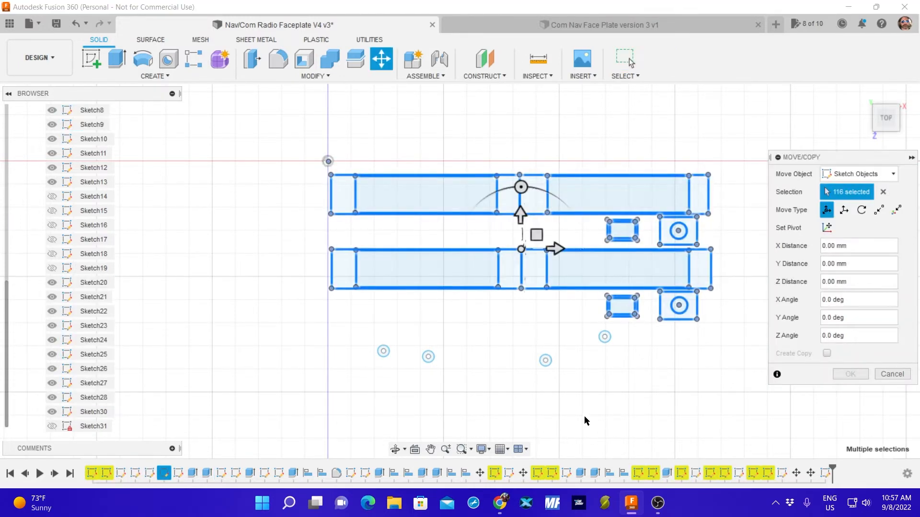
click(52, 426)
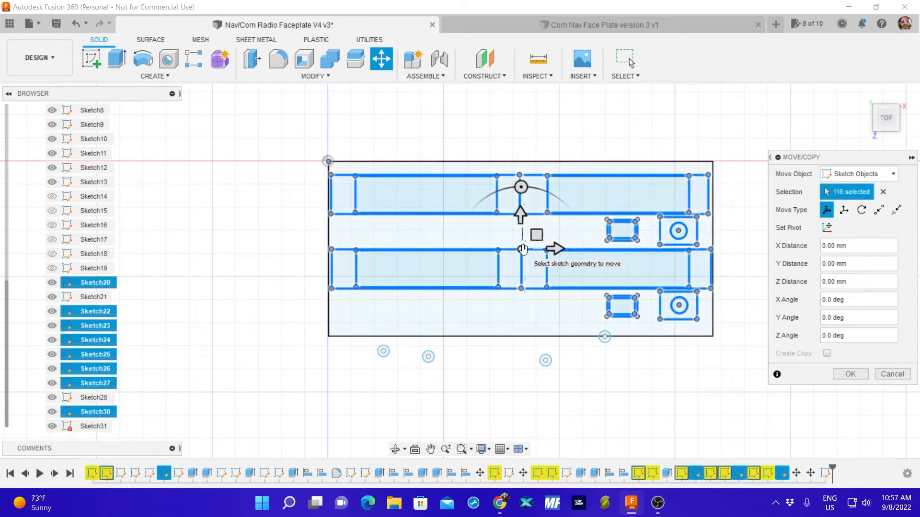
drag(520, 250, 521, 260)
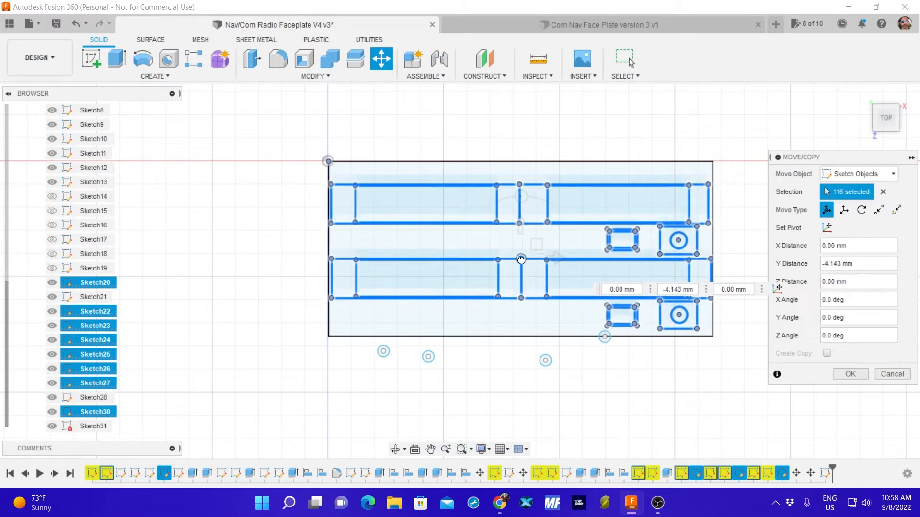
drag(520, 260, 521, 257)
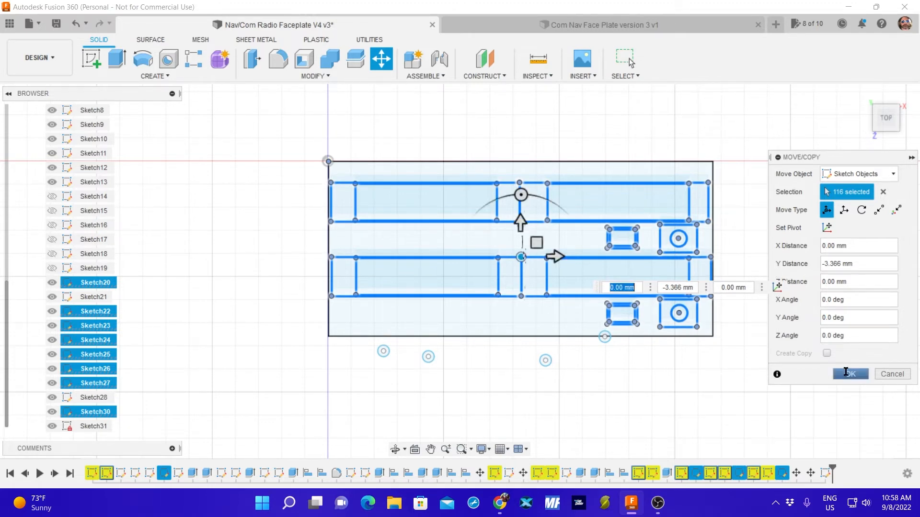
click(847, 375)
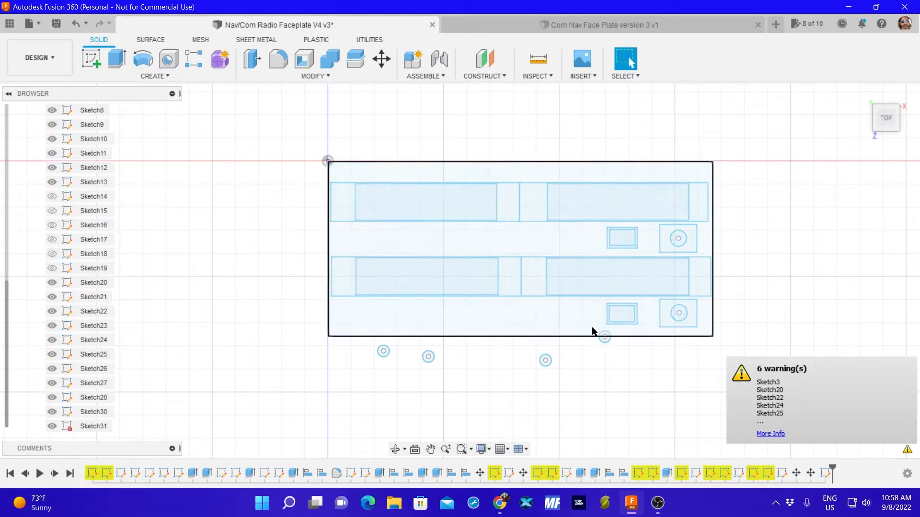
Move the loose hole nearest the outer rectangle's bottom edge into its upper-right corner, by X 43.693 mm and Y 72.504 mm.
mouse_move(591, 329)
mouse_down()
mouse_move(618, 351)
mouse_move(612, 335)
mouse_move(702, 329)
mouse_move(702, 170)
mouse_up()
key(m)
drag(704, 171, 703, 170)
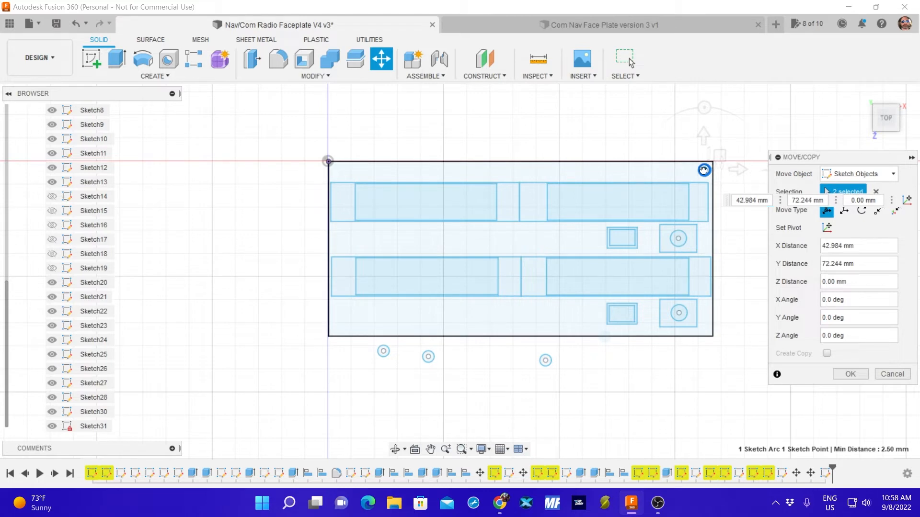
scroll(690, 172, up, 6)
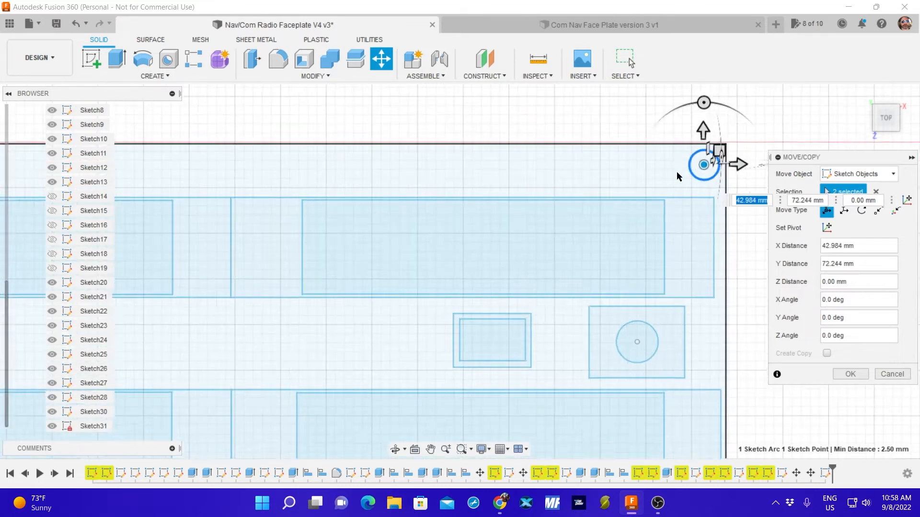
middle_drag(661, 161, 518, 191)
scroll(521, 191, up, 2)
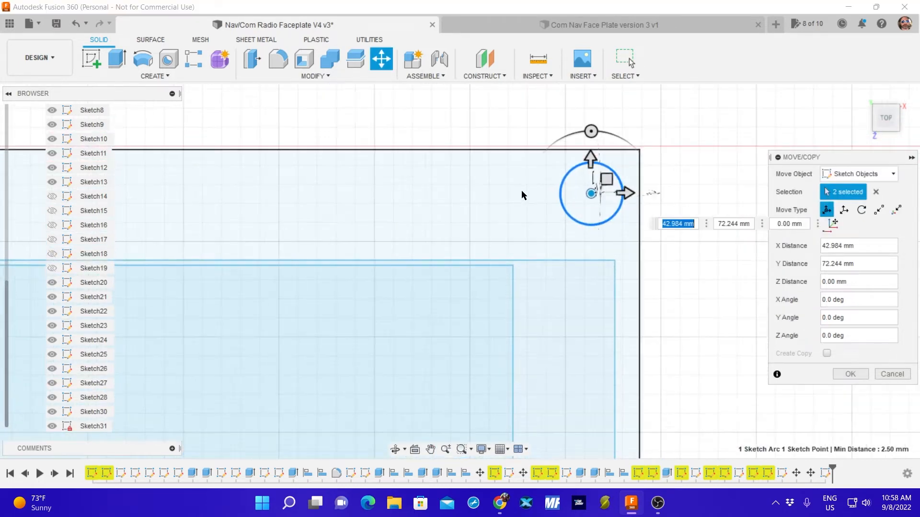
scroll(551, 191, up, 2)
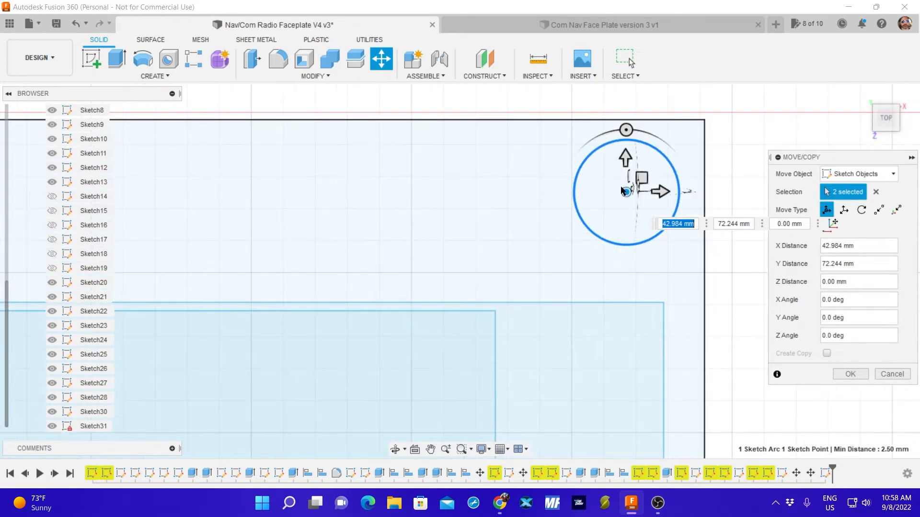
scroll(535, 210, up, 1)
middle_drag(540, 201, 420, 205)
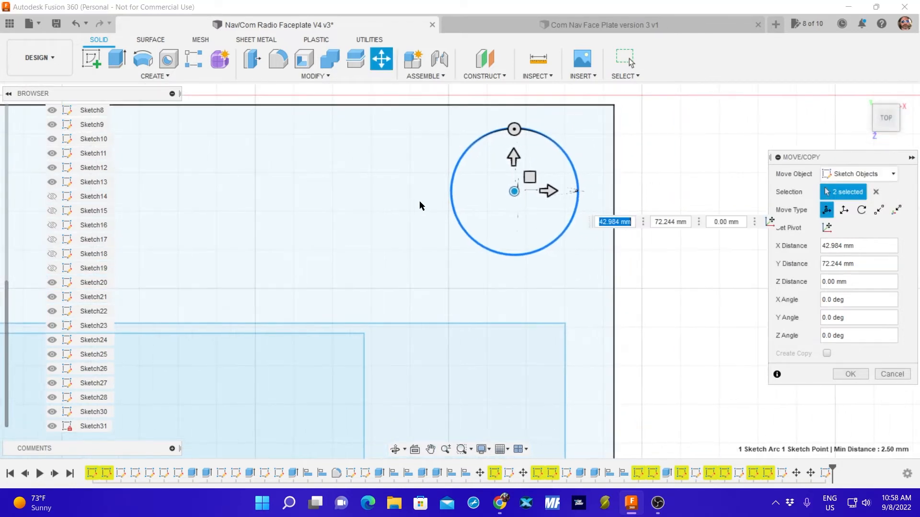
drag(514, 190, 532, 185)
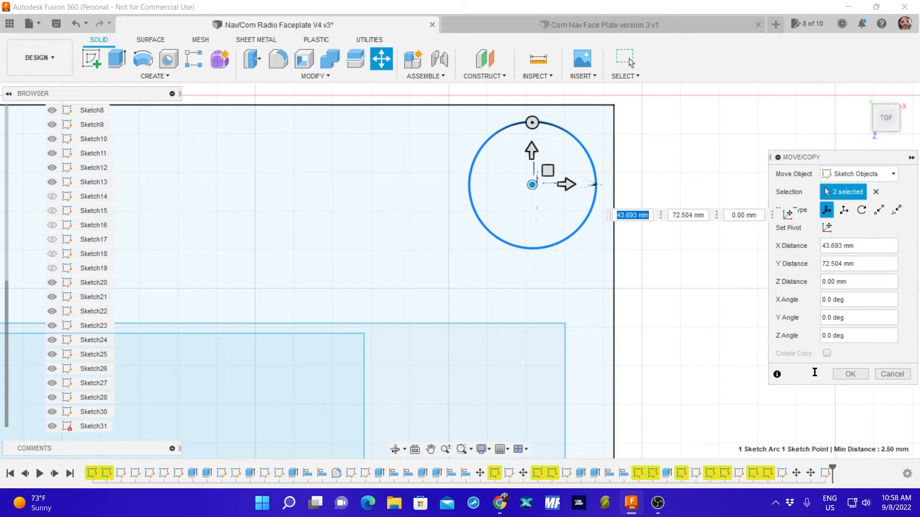
click(849, 374)
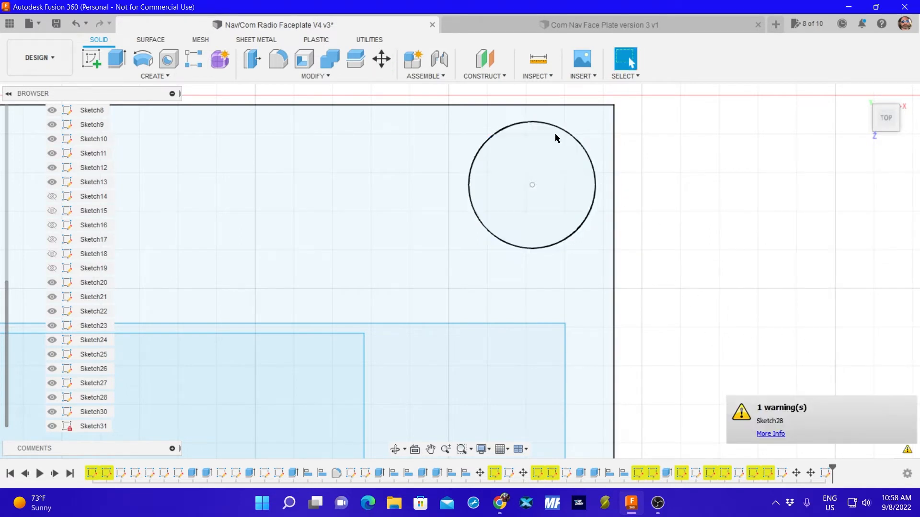
Measure the gaps from the upper-right corner hole to the outer rectangle's top edge and right edge.
click(537, 64)
click(531, 122)
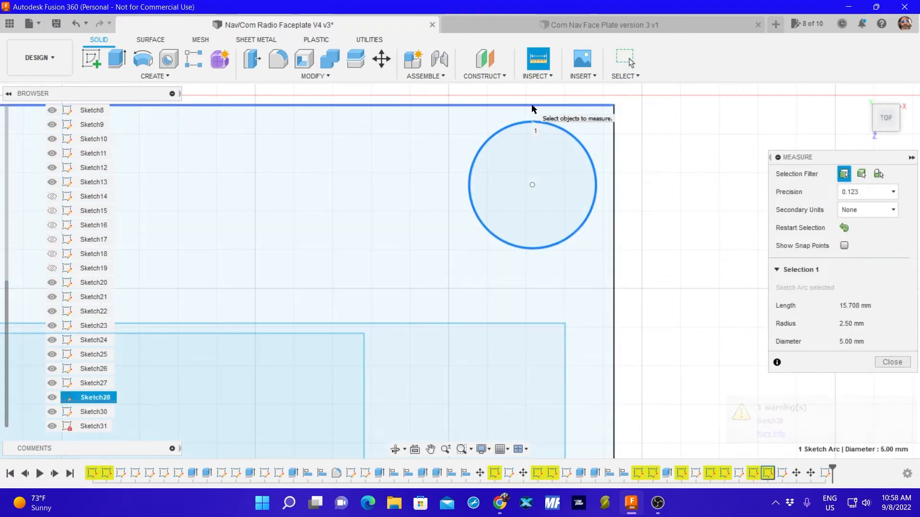
click(533, 104)
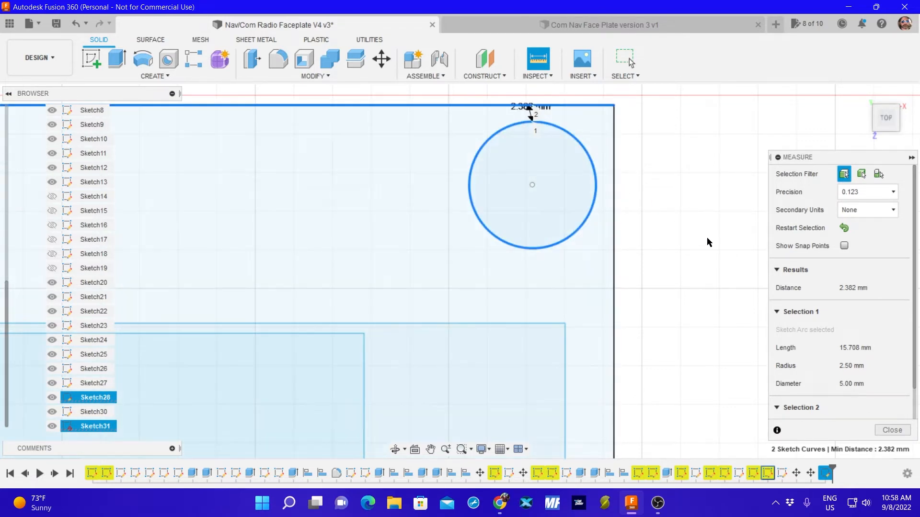
click(843, 228)
click(596, 190)
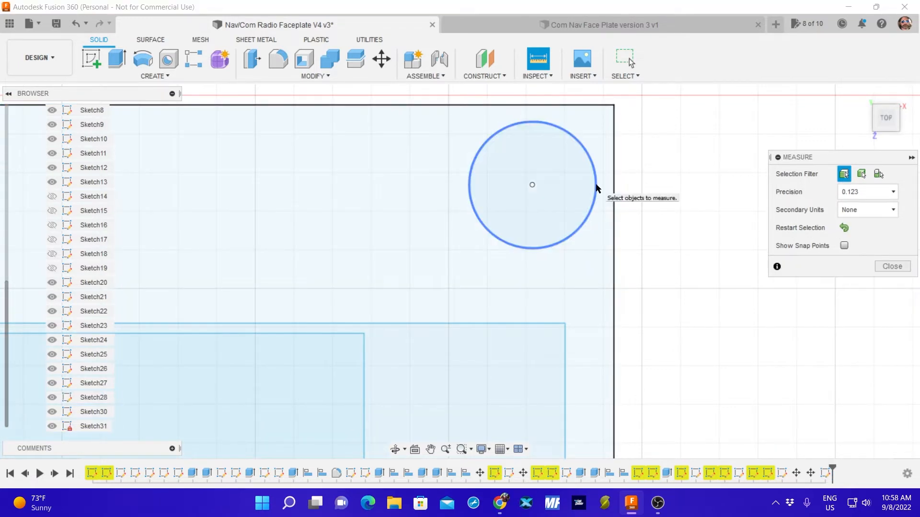
click(613, 188)
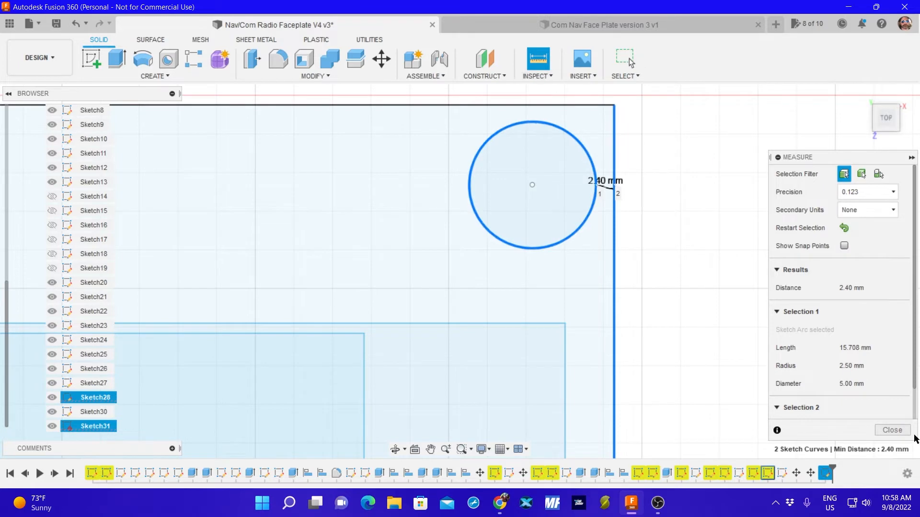
click(884, 431)
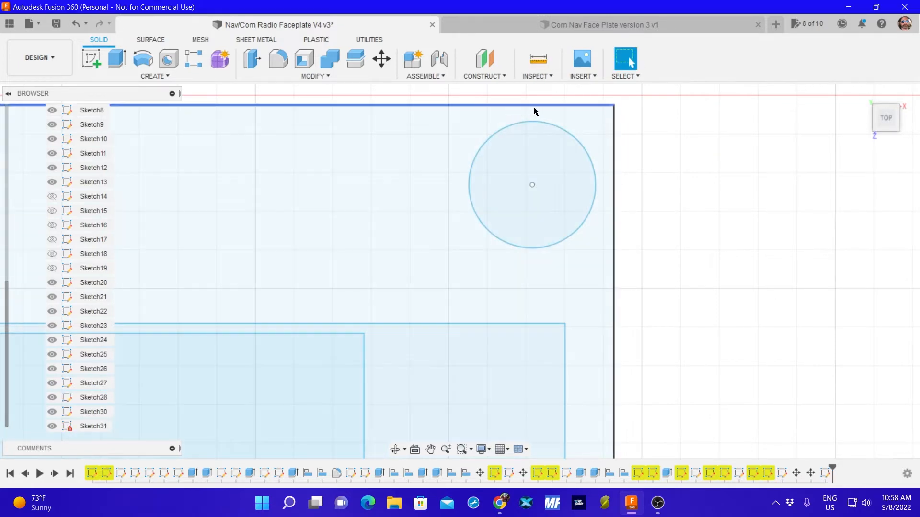
Recheck the distance between the corner hole and the outer rectangle's top edge, then clear the measurement selection.
click(536, 71)
click(538, 122)
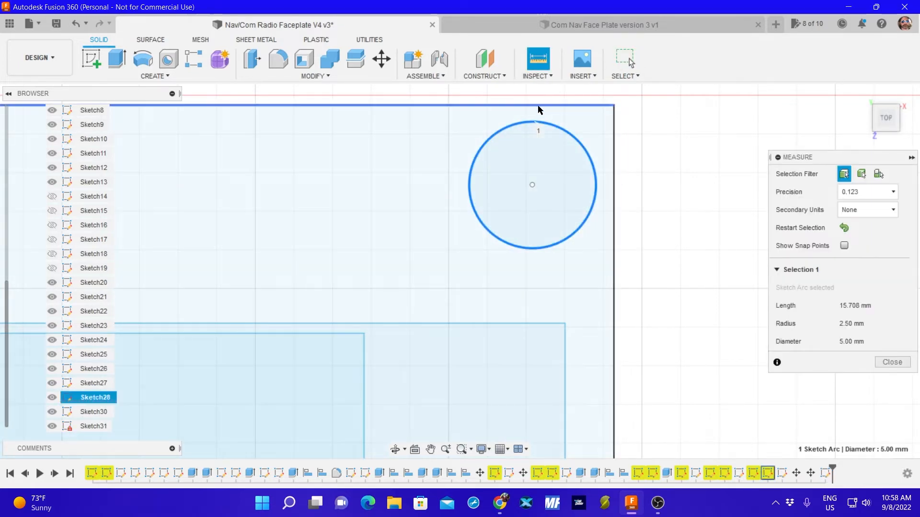
click(539, 105)
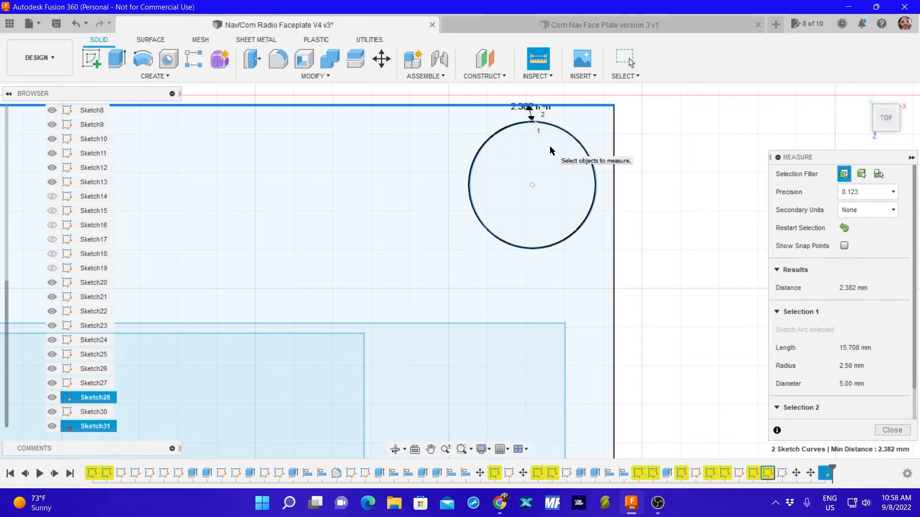
key(2)
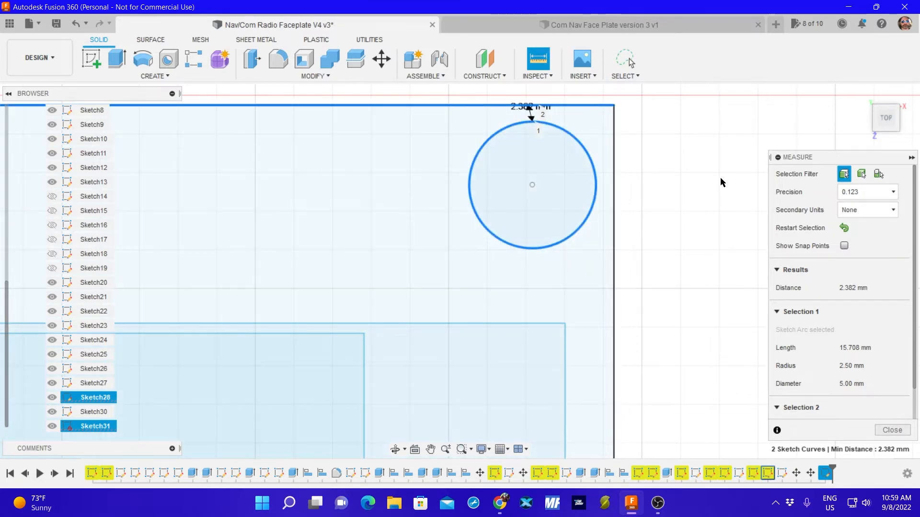
click(708, 186)
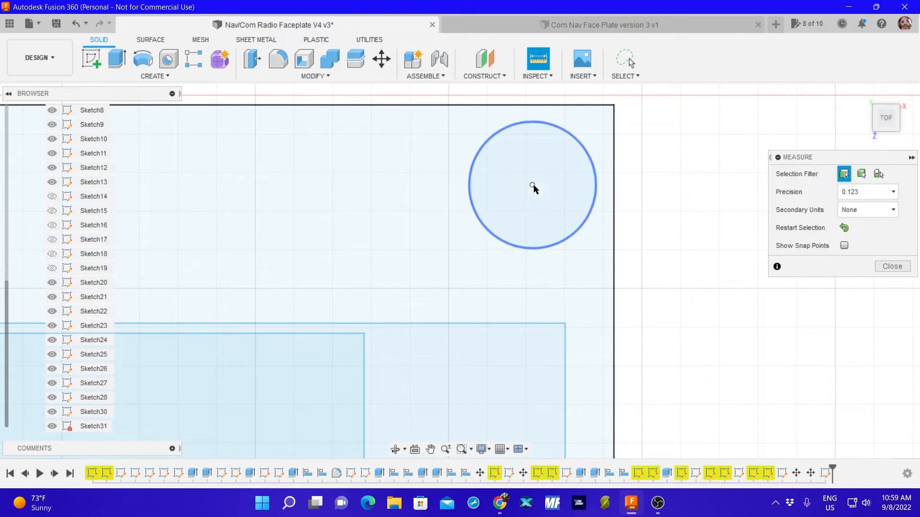
Start a new sketch and draw a 2.4 mm vertical guide line down from the top-edge level, just outside the upper-right corner.
click(91, 58)
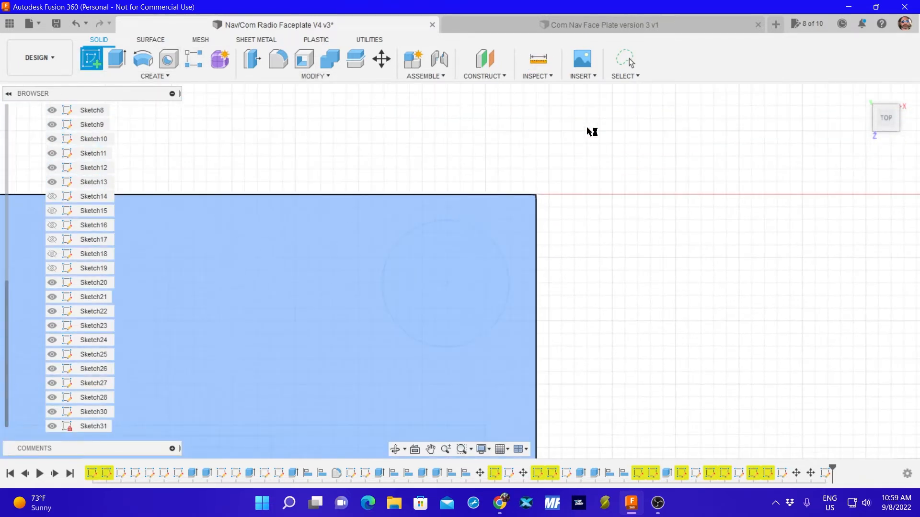
click(589, 131)
click(81, 56)
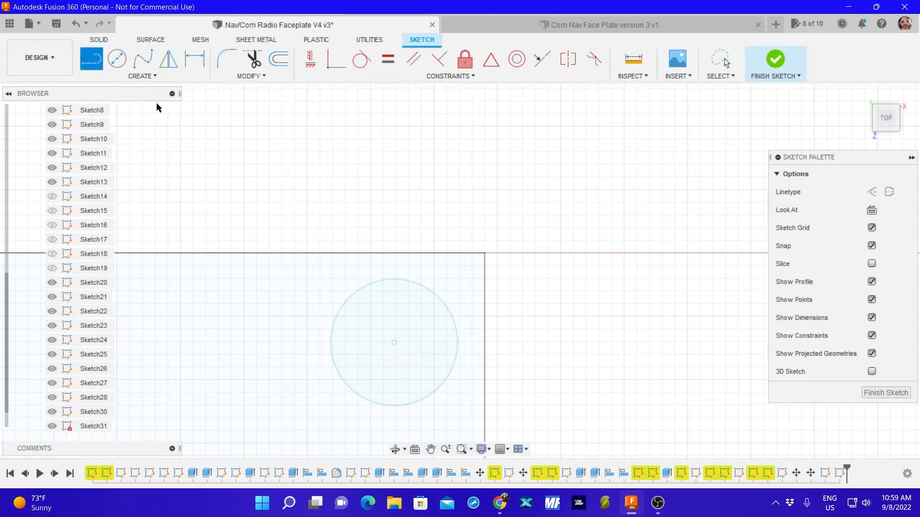
click(524, 254)
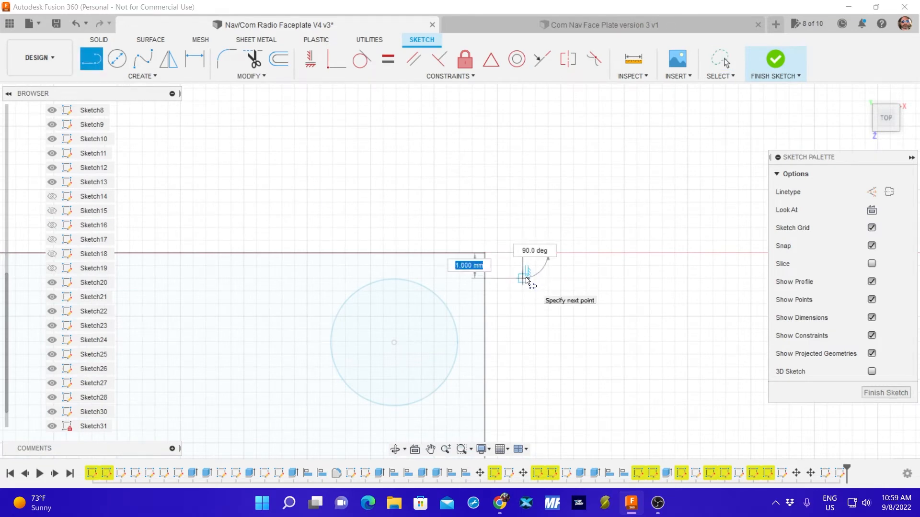
text(2.4)
key(Tab)
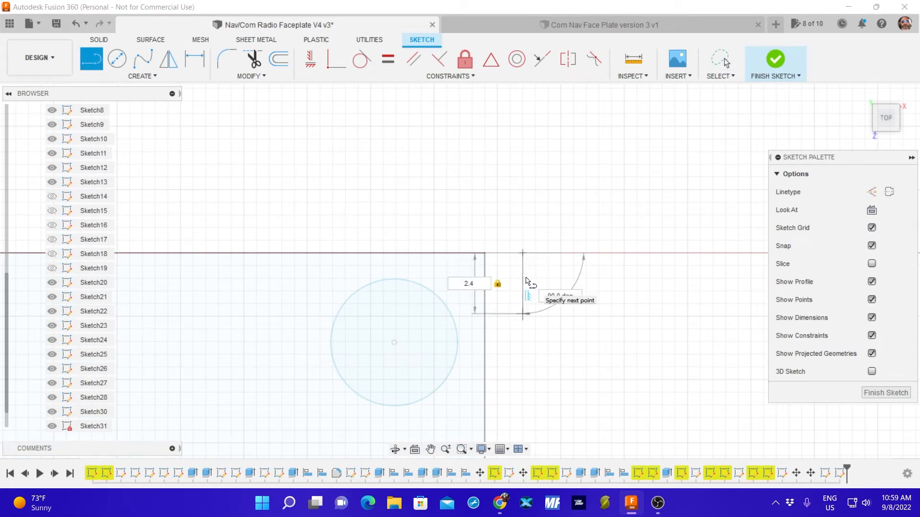
key(Return)
key(Escape)
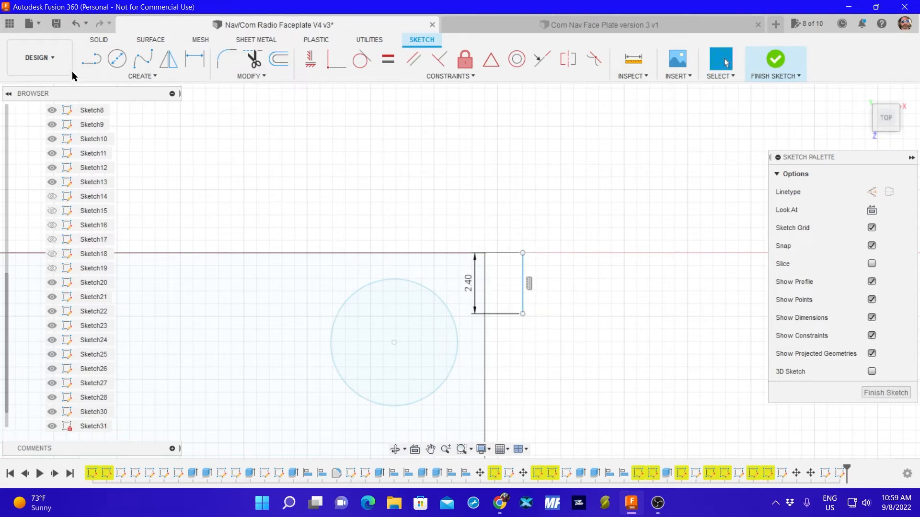
Draw a 2.4 mm horizontal guide line beside the vertical one and finish the sketch.
click(93, 62)
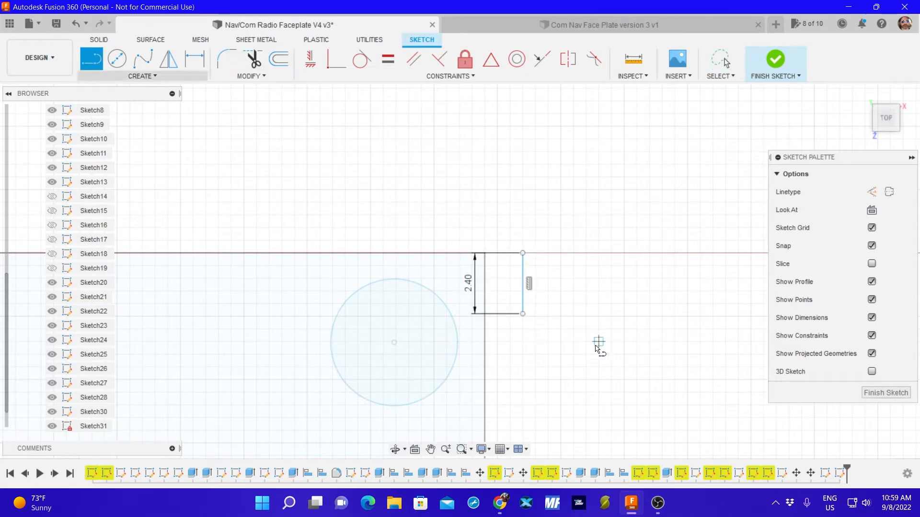
click(561, 316)
text(2)
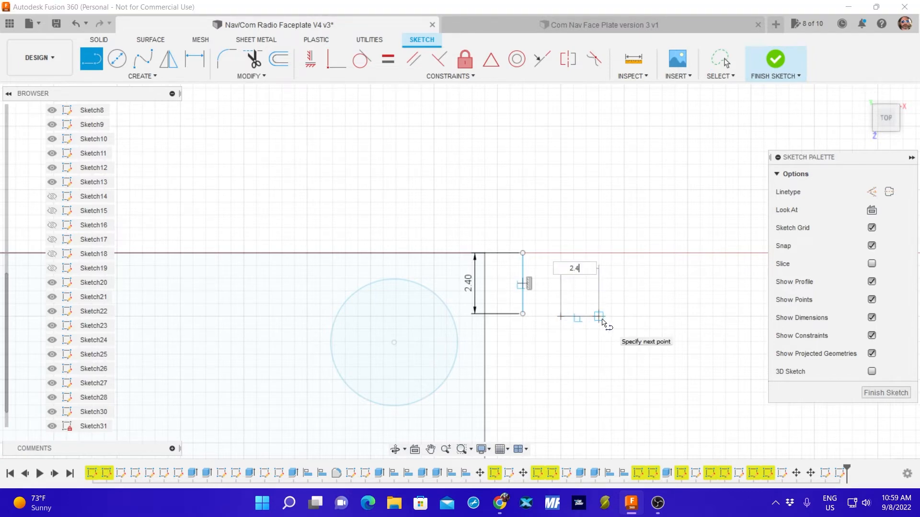
text(.4)
key(Return)
key(Escape)
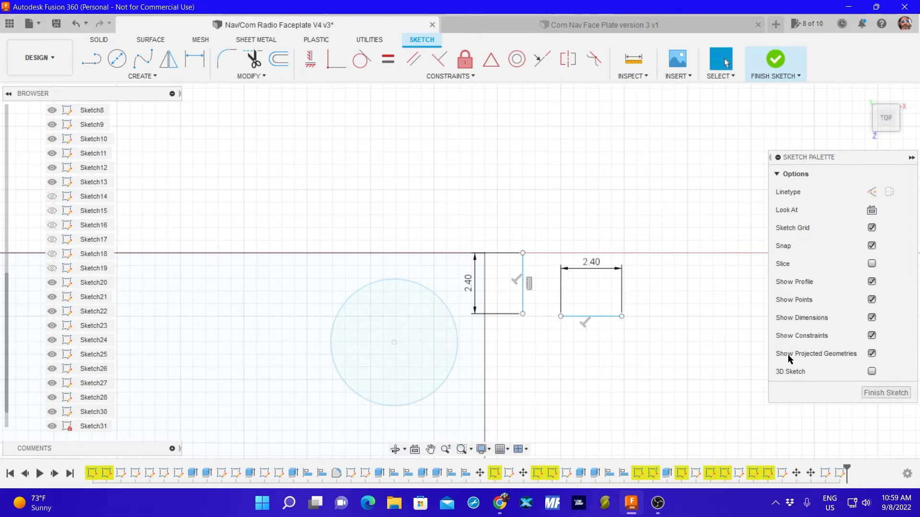
click(885, 393)
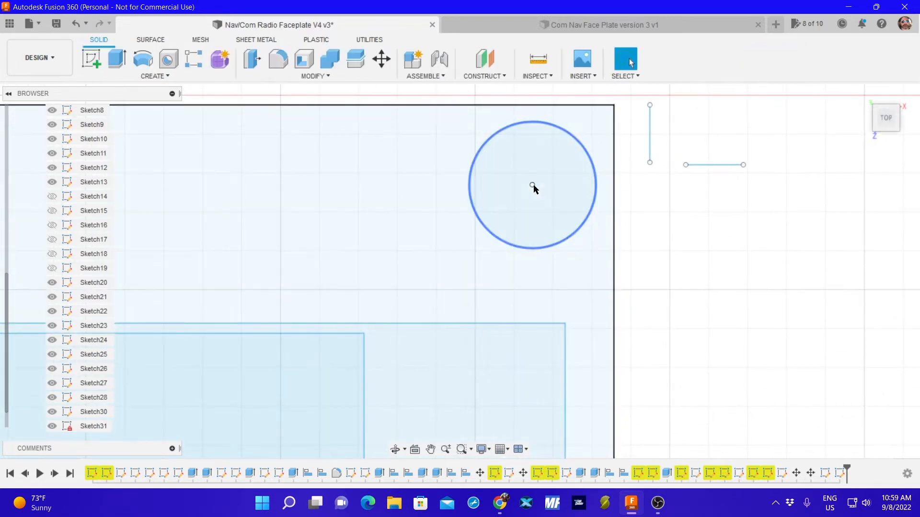
Move the corner hole by X -6.094 mm and Y -1.441 mm with the outer rectangle sketch, Sketch31, hidden, and redisplay that sketch.
click(532, 185)
mouse_move(449, 124)
mouse_down()
mouse_move(573, 138)
mouse_move(576, 166)
mouse_move(489, 119)
mouse_up()
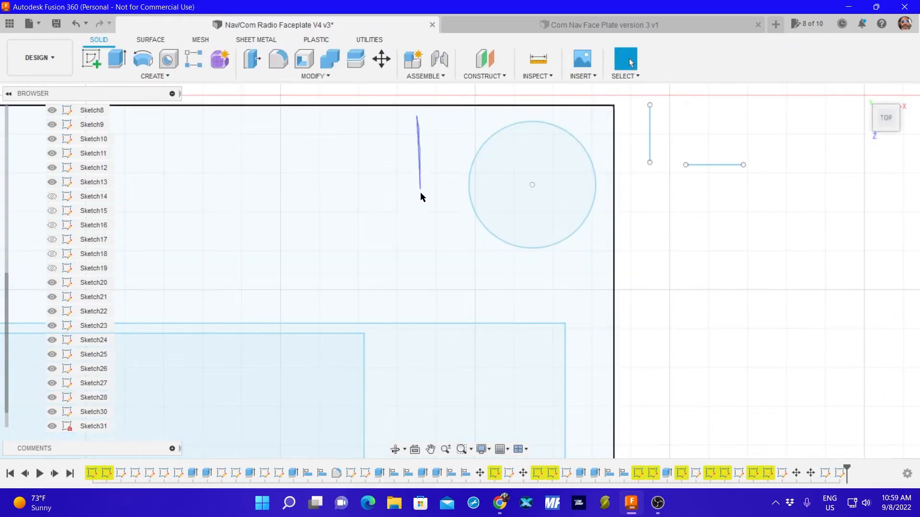
mouse_move(421, 191)
mouse_down()
mouse_move(576, 260)
mouse_move(606, 149)
mouse_move(596, 125)
mouse_up()
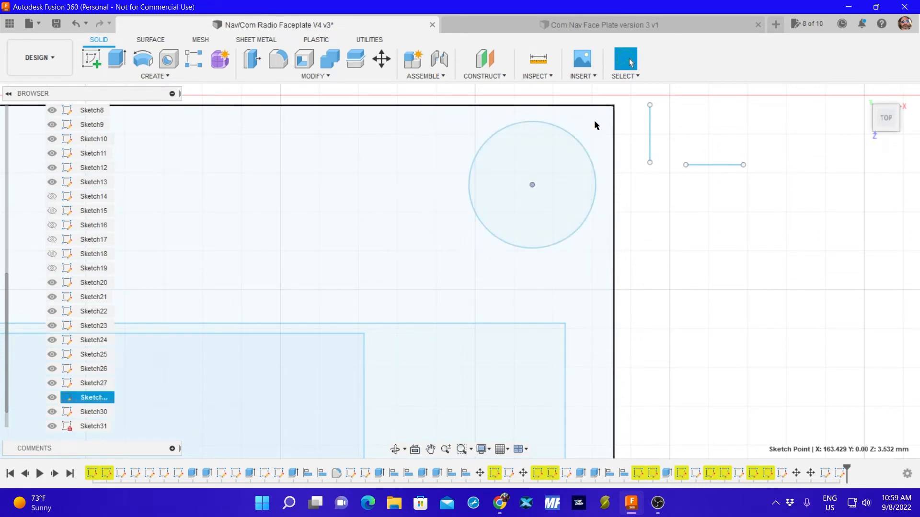
click(52, 426)
mouse_move(398, 116)
mouse_down()
mouse_move(591, 109)
mouse_move(620, 264)
mouse_move(517, 298)
mouse_move(481, 286)
mouse_up()
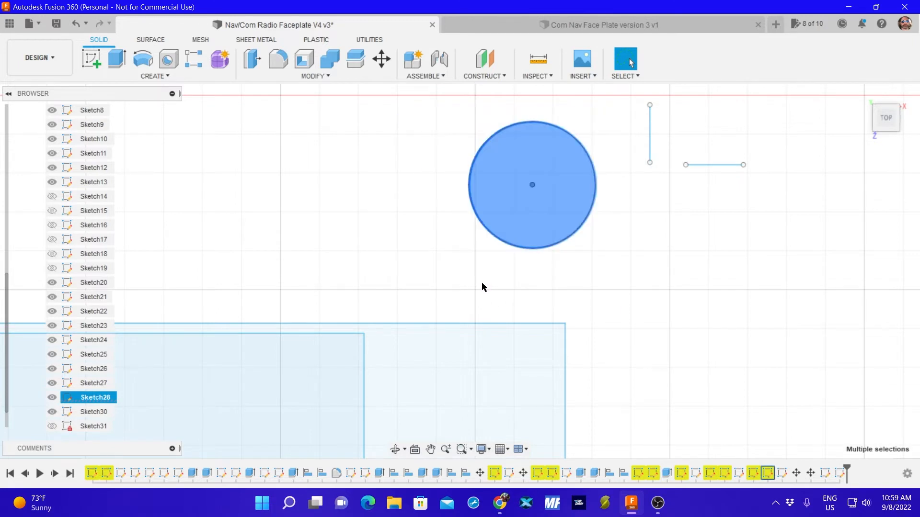
key(m)
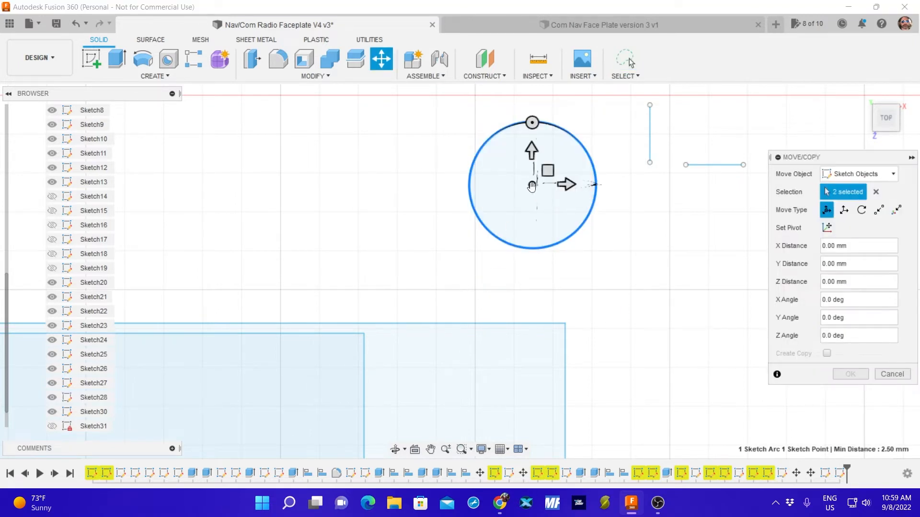
drag(532, 186, 377, 221)
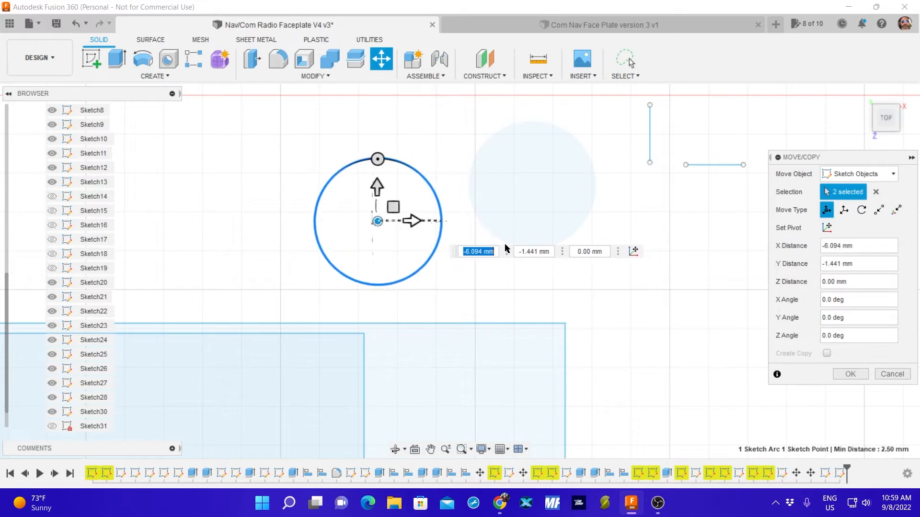
click(850, 374)
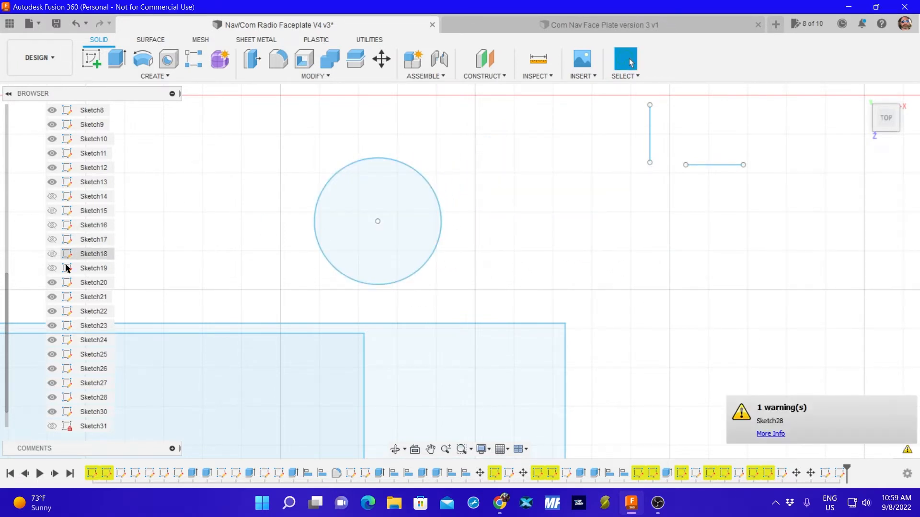
click(52, 426)
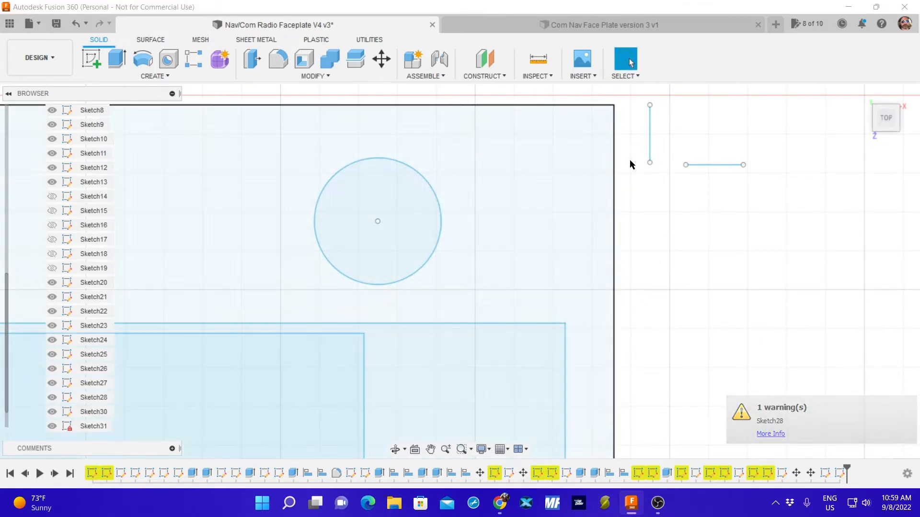
Reposition the 2.4 mm guide lines into the upper-right corner so the vertical one starts at the outer rectangle's top edge.
mouse_move(649, 141)
mouse_down()
mouse_move(520, 139)
mouse_move(509, 178)
mouse_move(502, 173)
mouse_up()
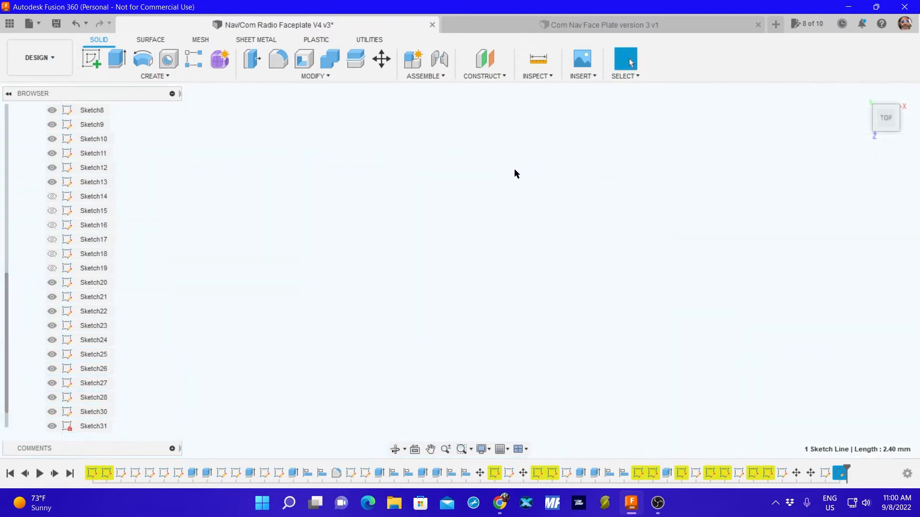
scroll(520, 176, down, 2)
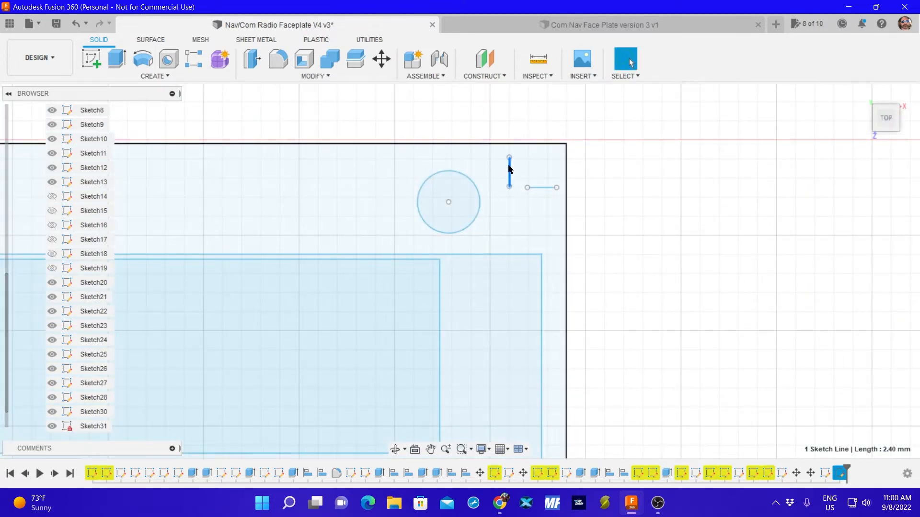
drag(509, 169, 528, 158)
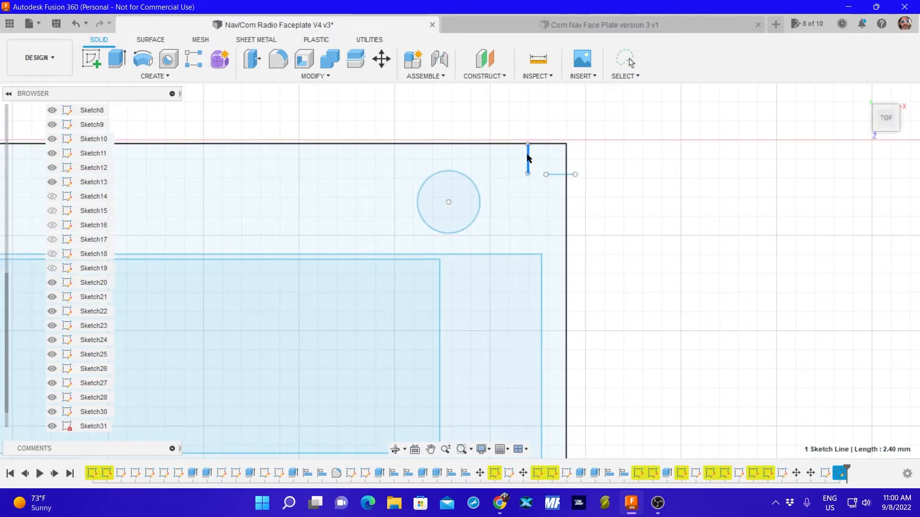
Move the horizontal 2.4 mm guide line down and inward so its outer end meets the outer rectangle's right edge.
click(593, 191)
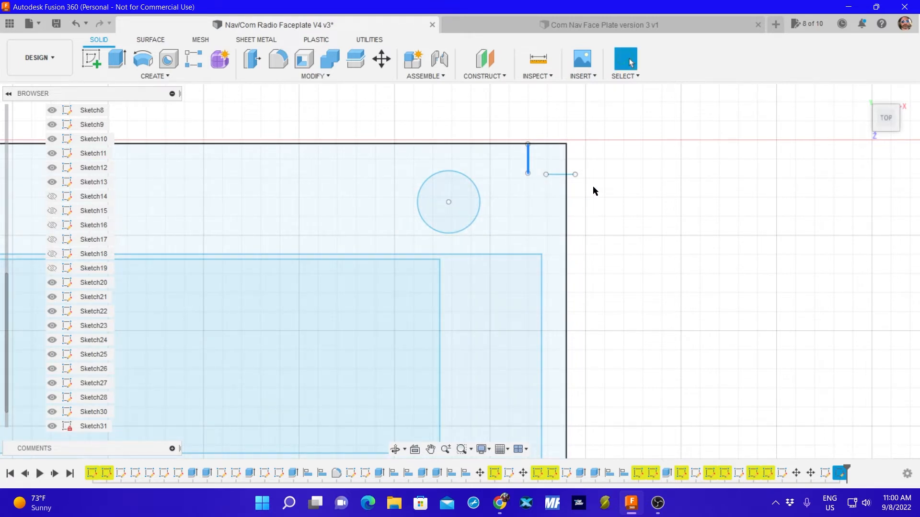
click(561, 175)
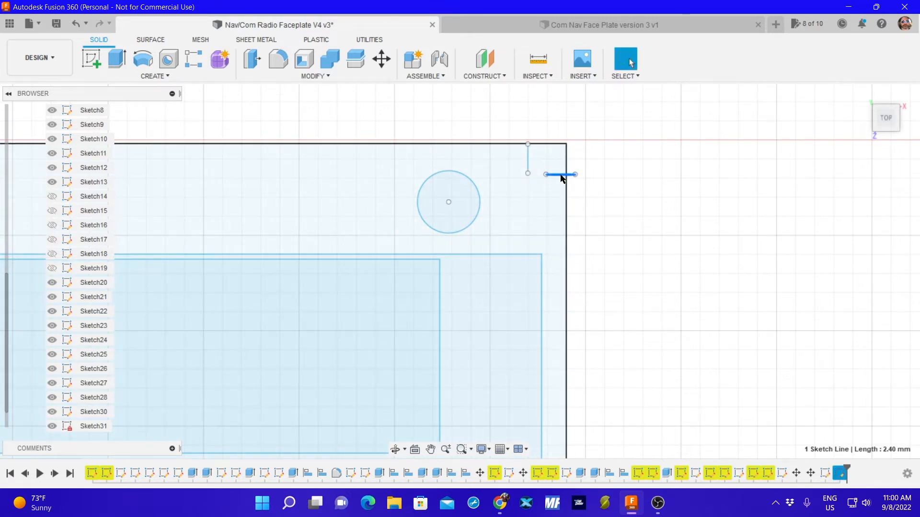
drag(561, 177, 552, 200)
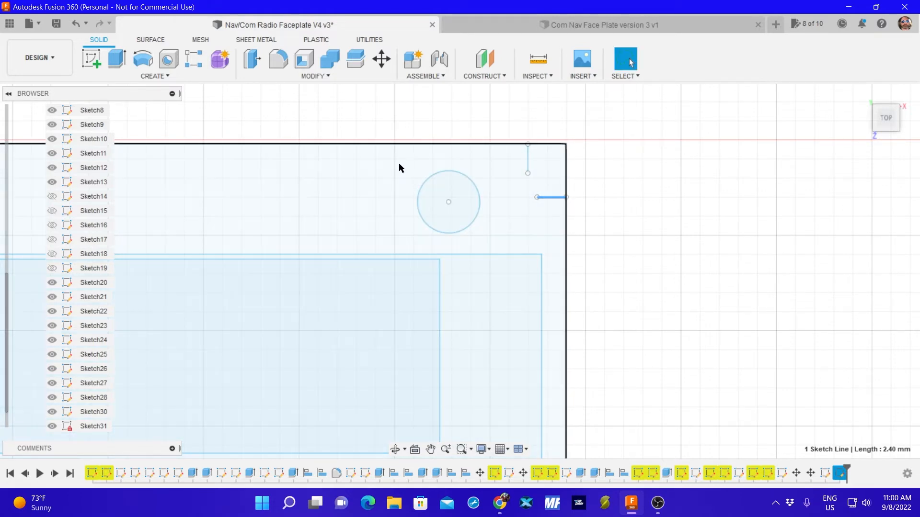
Move the upper-right corner hole by X 6.237 mm and Y 1.533 mm, hiding Sketch31 while selecting the hole and redisplaying it for alignment.
mouse_move(463, 179)
mouse_down()
mouse_move(491, 192)
mouse_move(391, 168)
mouse_up()
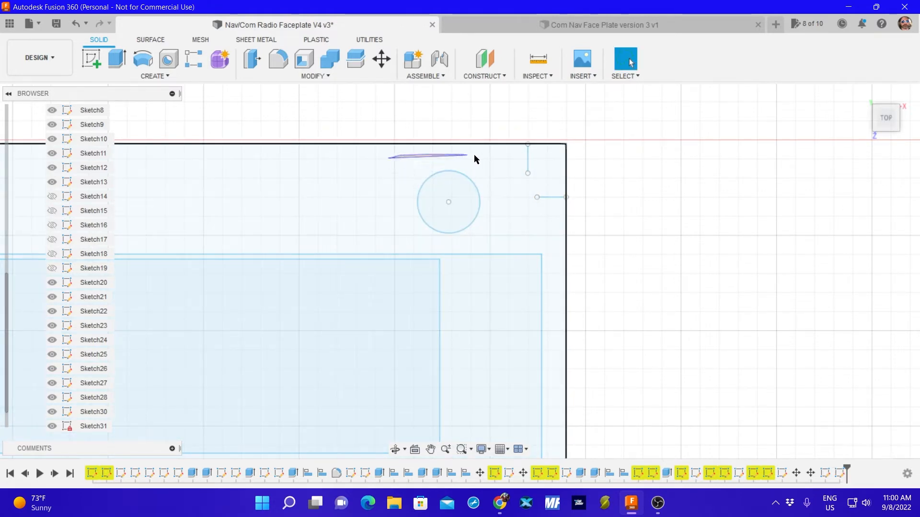
mouse_move(474, 155)
mouse_down()
mouse_move(487, 228)
mouse_move(432, 235)
mouse_move(481, 240)
mouse_move(445, 238)
mouse_up()
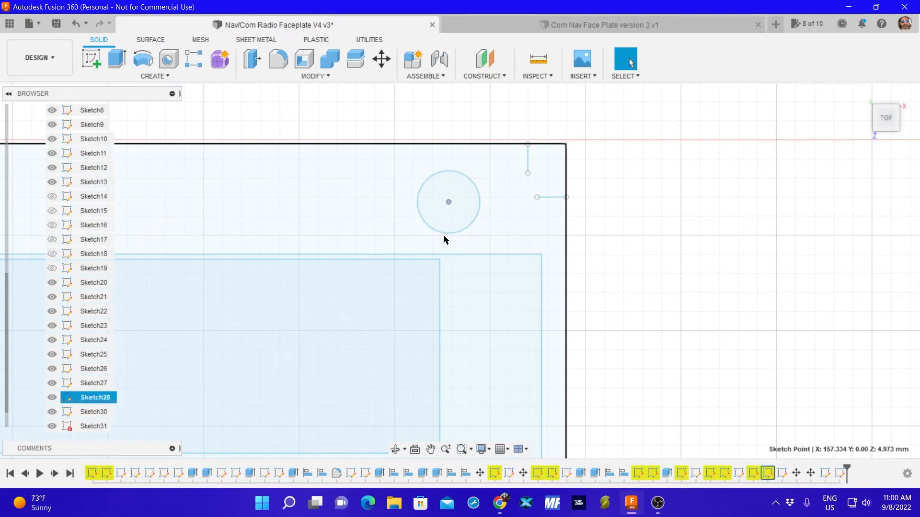
ctrl+click(54, 428)
click(52, 426)
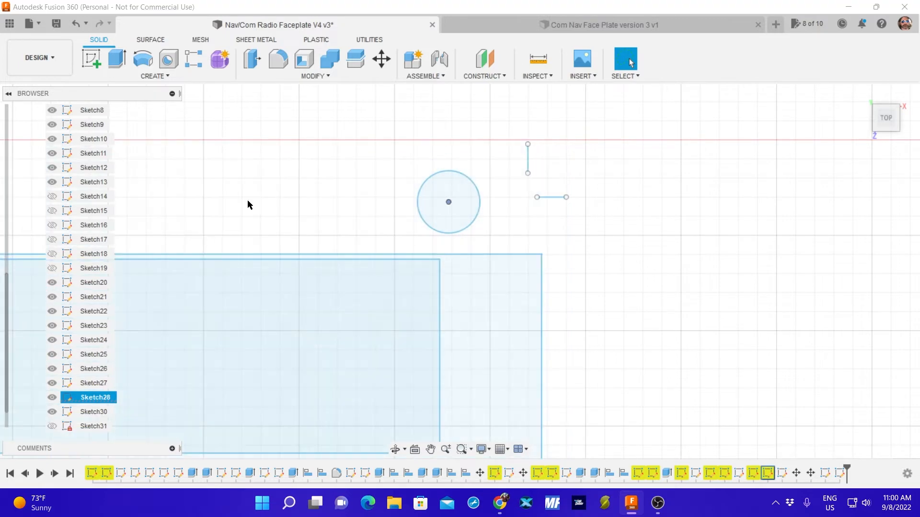
mouse_move(372, 149)
mouse_down()
mouse_move(401, 242)
mouse_move(501, 214)
mouse_move(495, 159)
mouse_up()
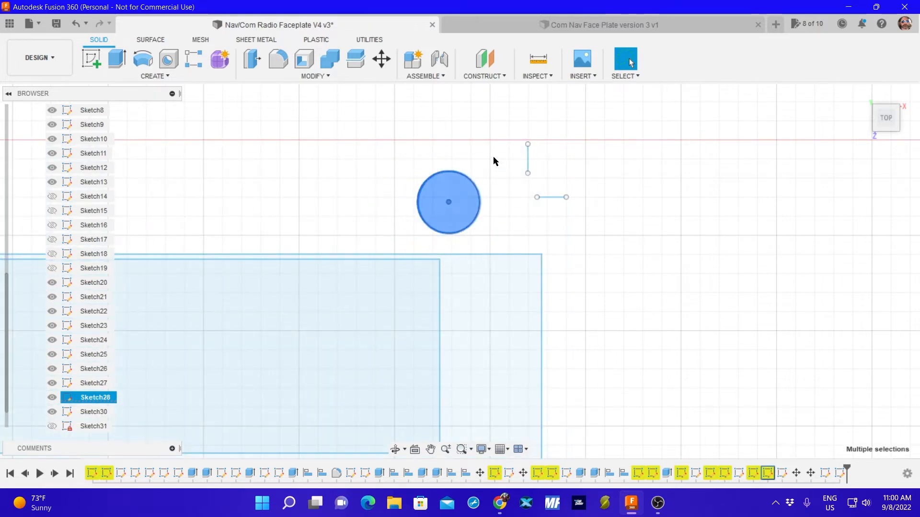
key(m)
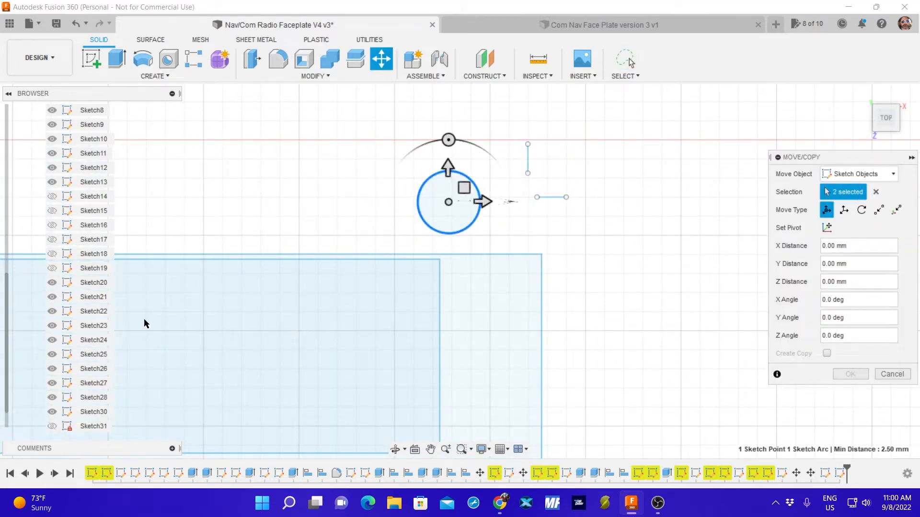
click(52, 426)
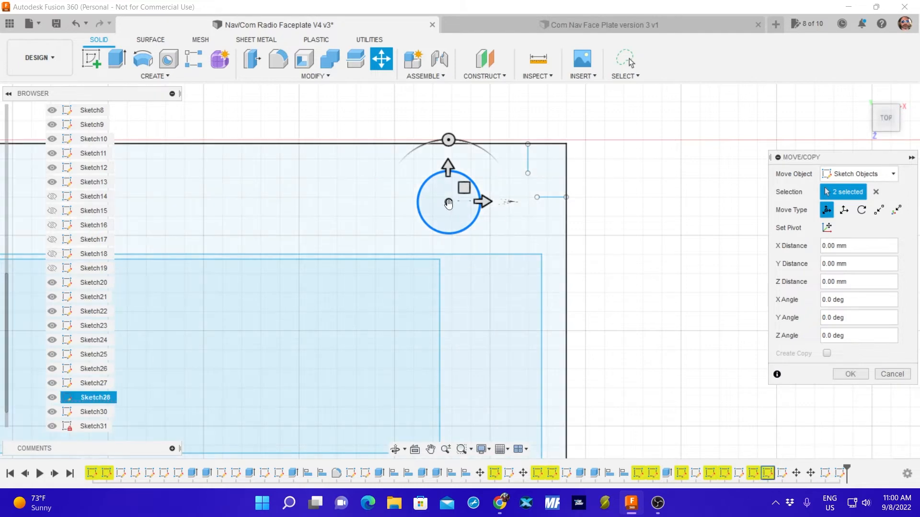
drag(446, 202, 518, 186)
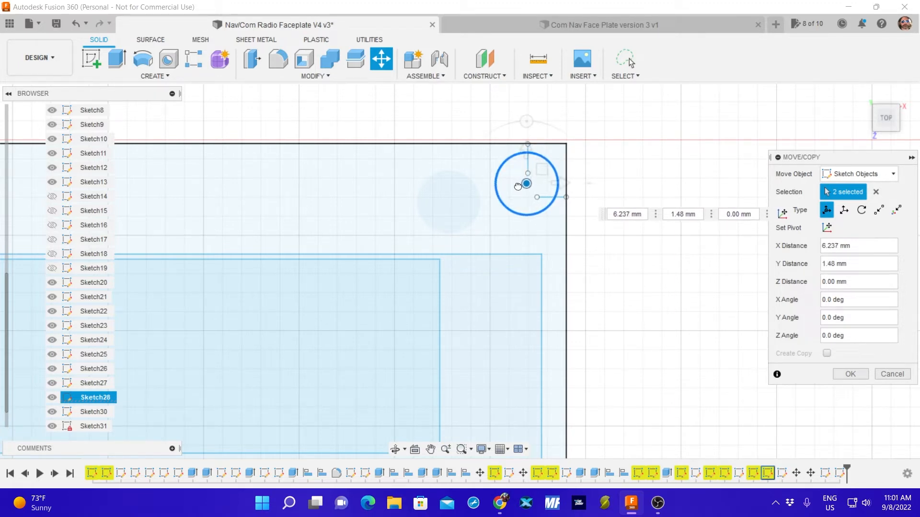
drag(518, 185, 518, 186)
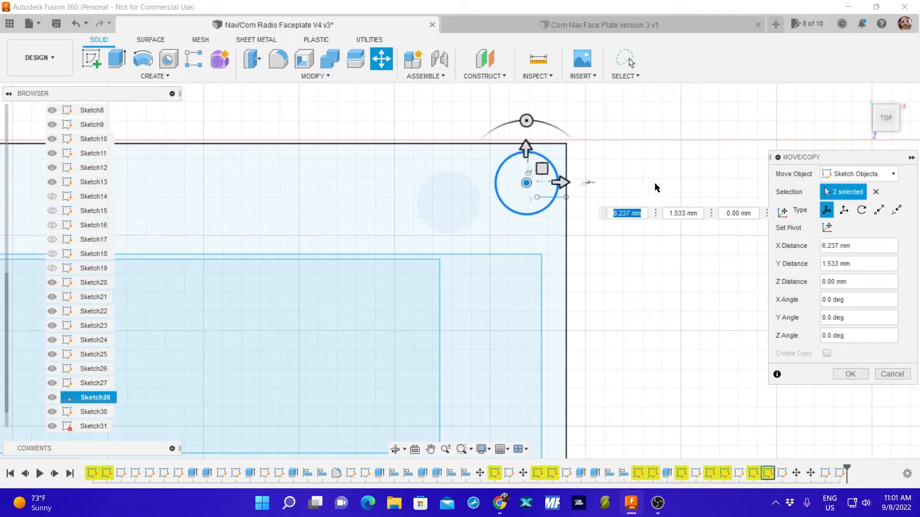
click(850, 374)
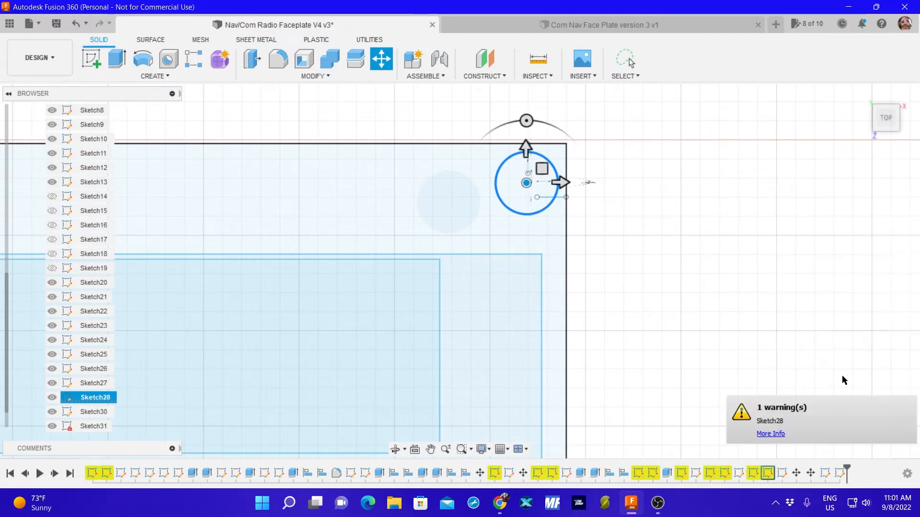
Delete the horizontal and vertical 2.4 mm guide lines at the upper-right corner hole.
click(559, 201)
click(561, 202)
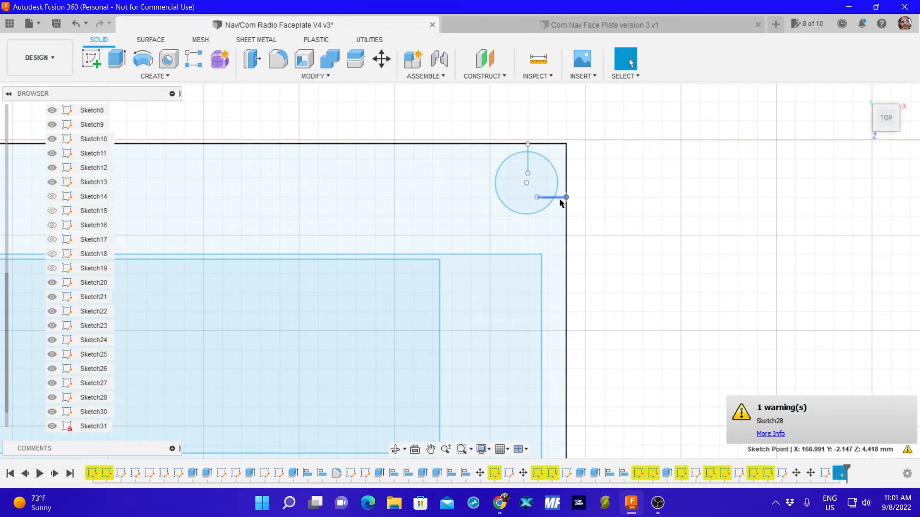
click(562, 201)
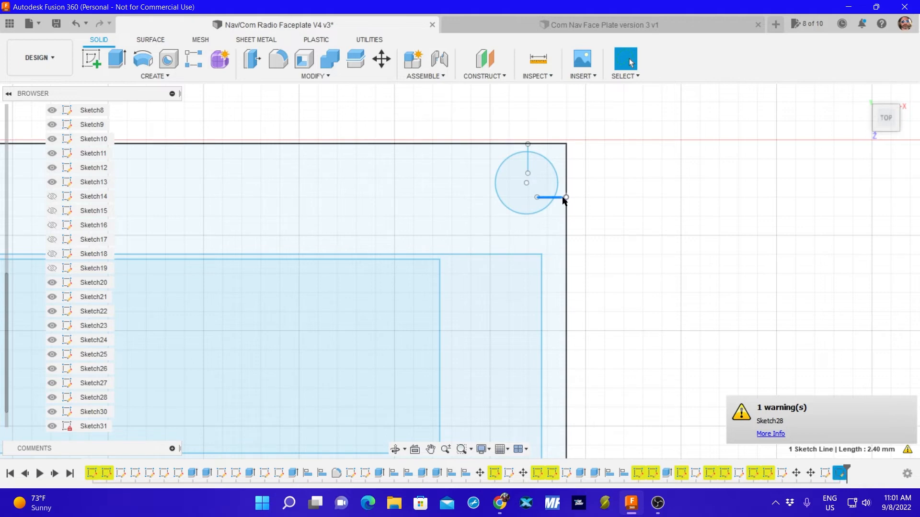
key(Delete)
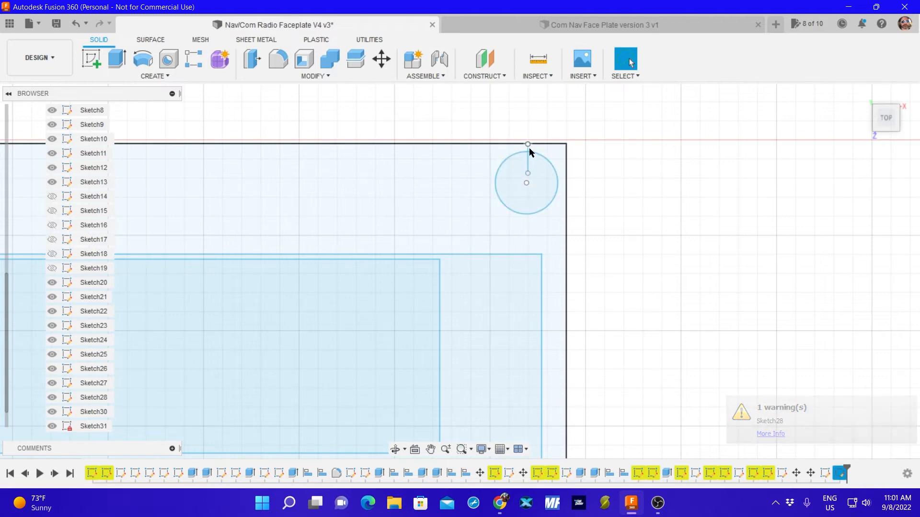
click(528, 155)
key(Delete)
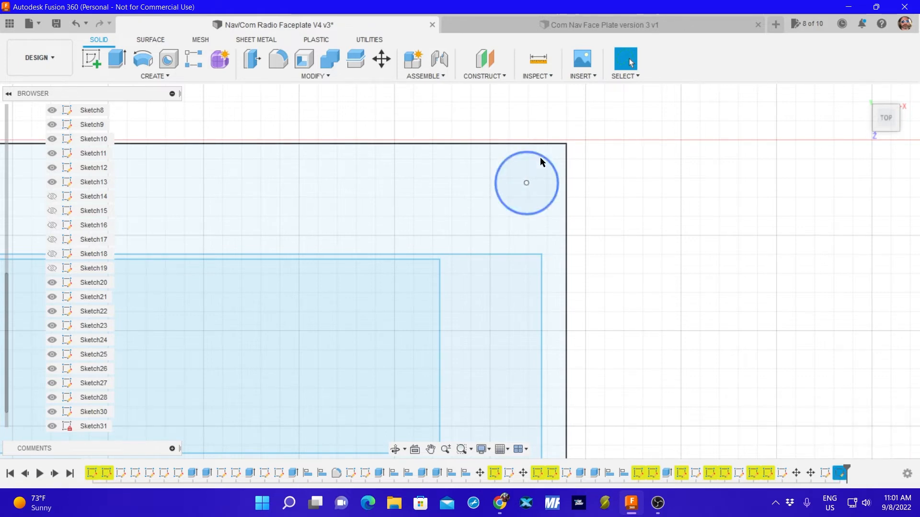
Measure the distances from the upper-right corner hole to the outer rectangle's top and right edges.
click(538, 64)
click(525, 144)
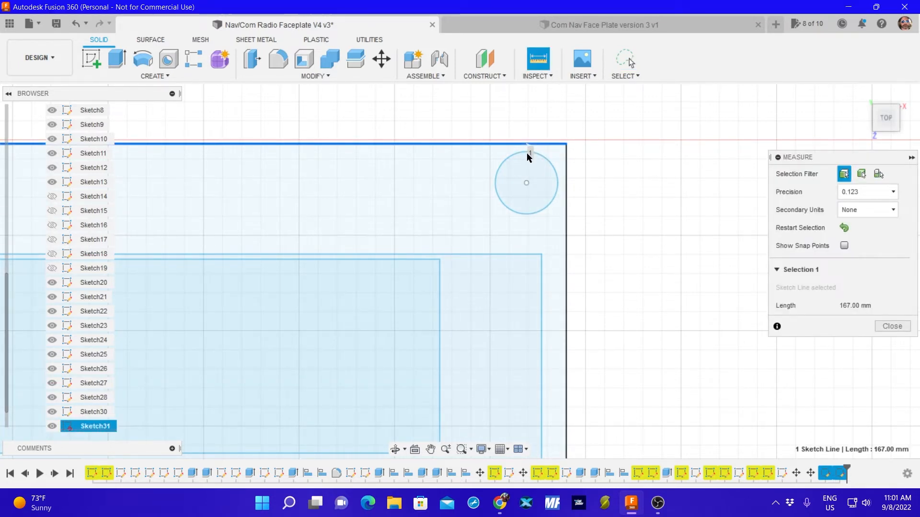
click(527, 154)
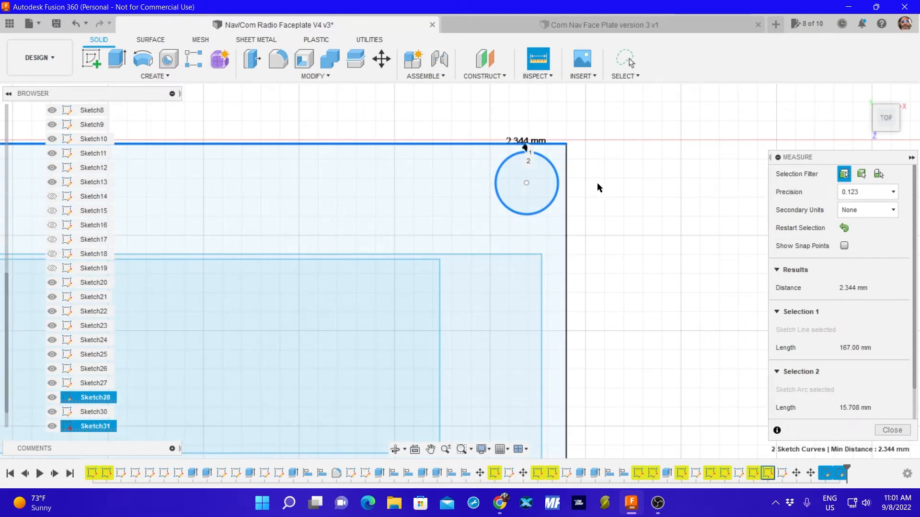
click(844, 228)
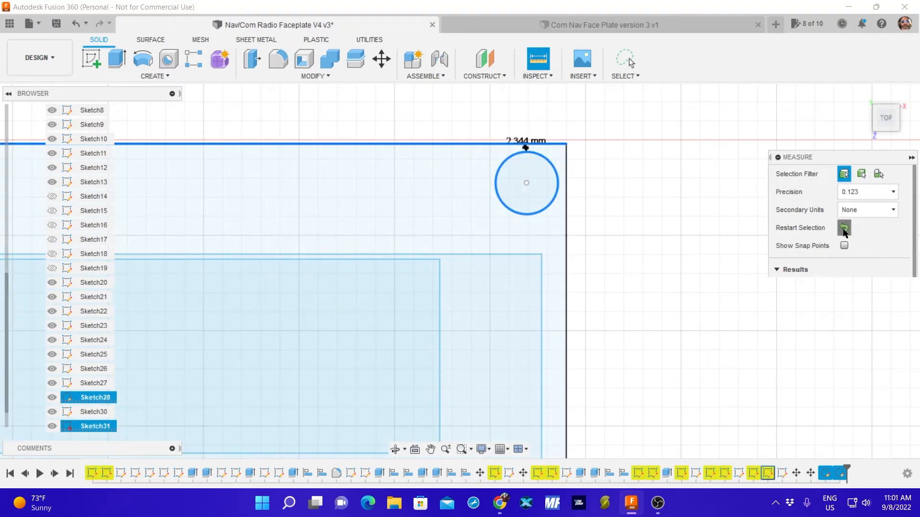
click(567, 185)
click(557, 184)
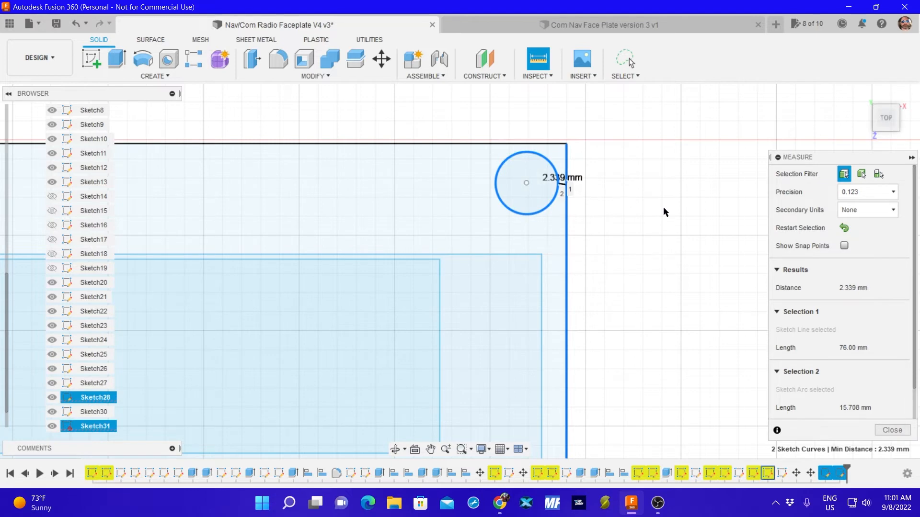
click(893, 429)
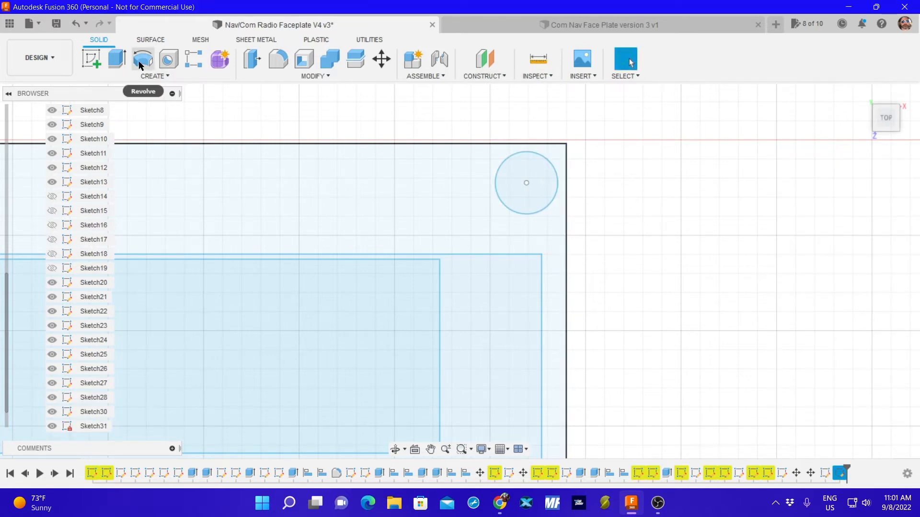
Start a new sketch, draw a 2.3 mm horizontal guide line just outside the upper-right corner, and finish the sketch.
click(89, 59)
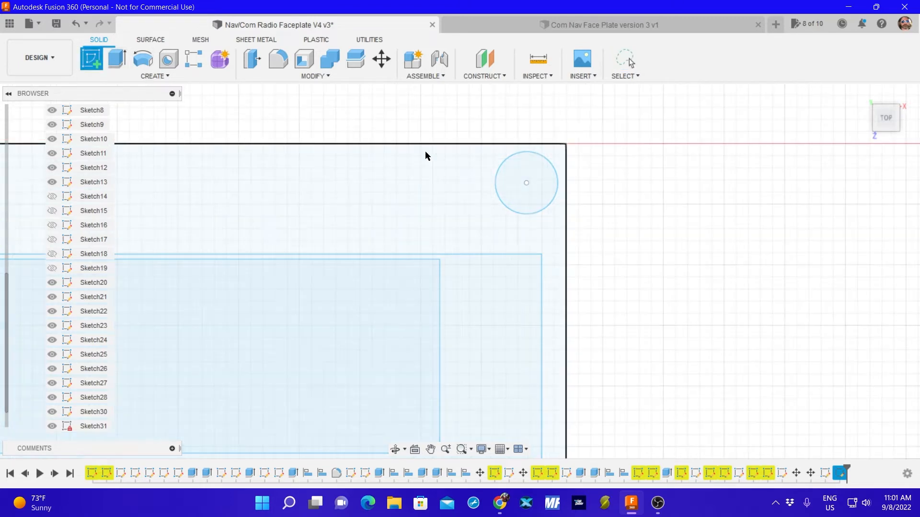
click(515, 181)
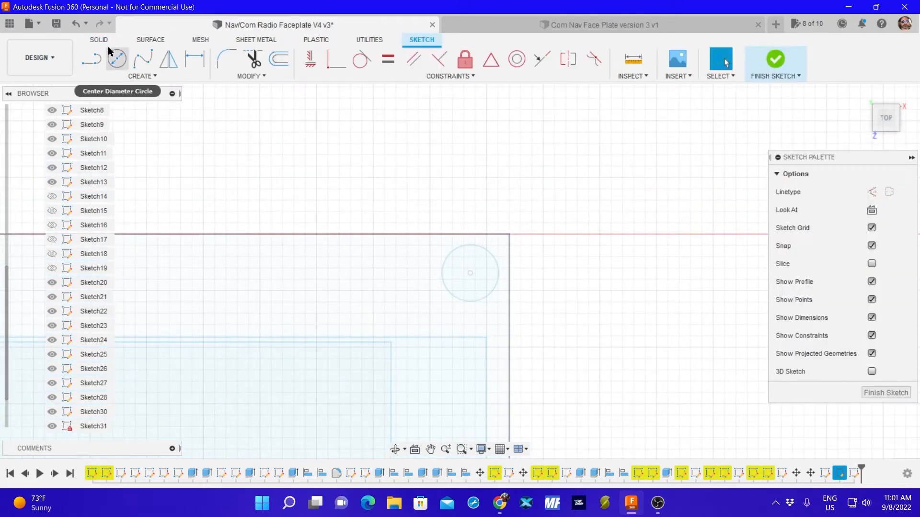
click(91, 59)
click(554, 268)
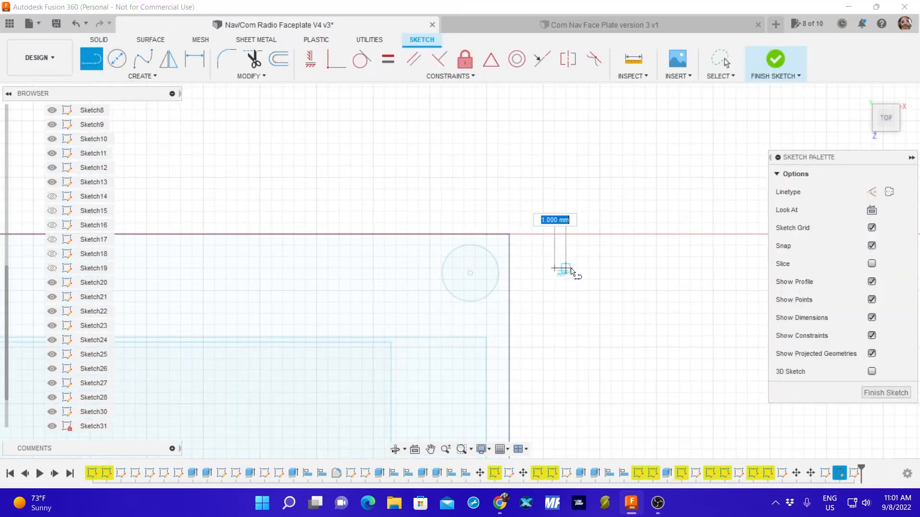
text(2.3)
key(Tab)
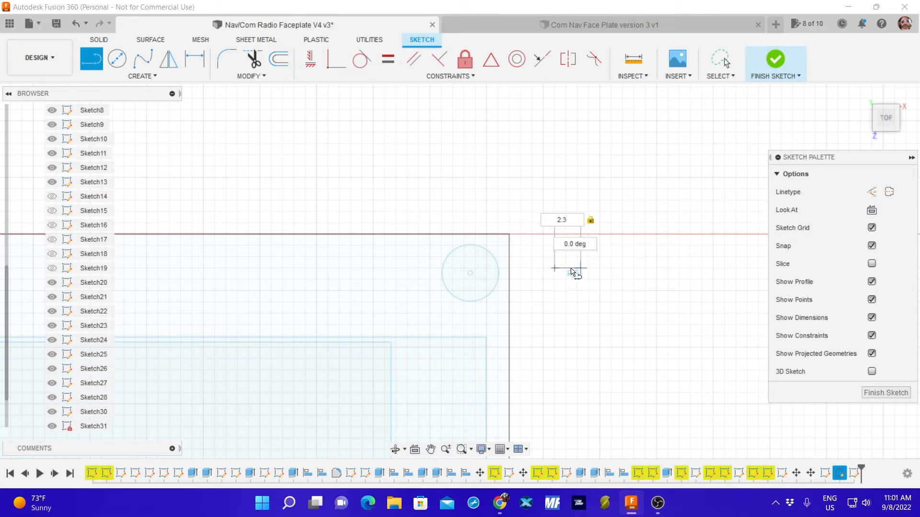
key(Return)
key(Escape)
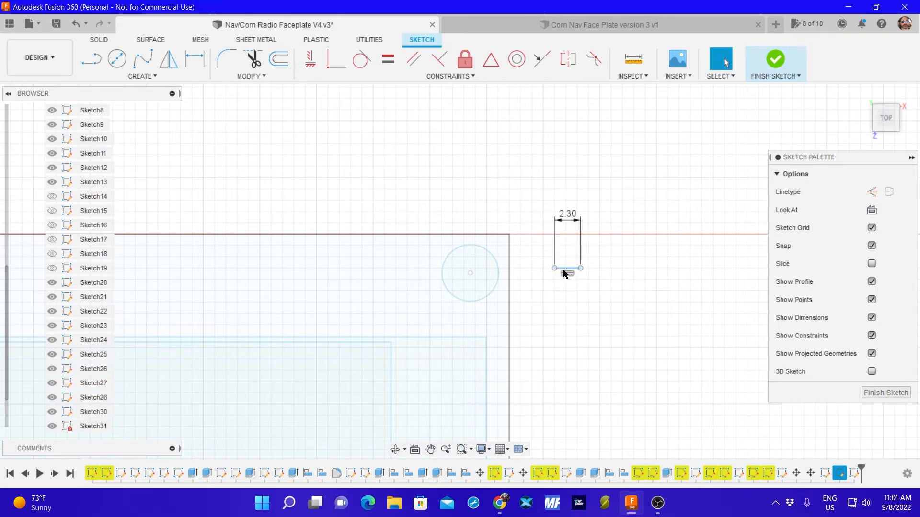
click(885, 393)
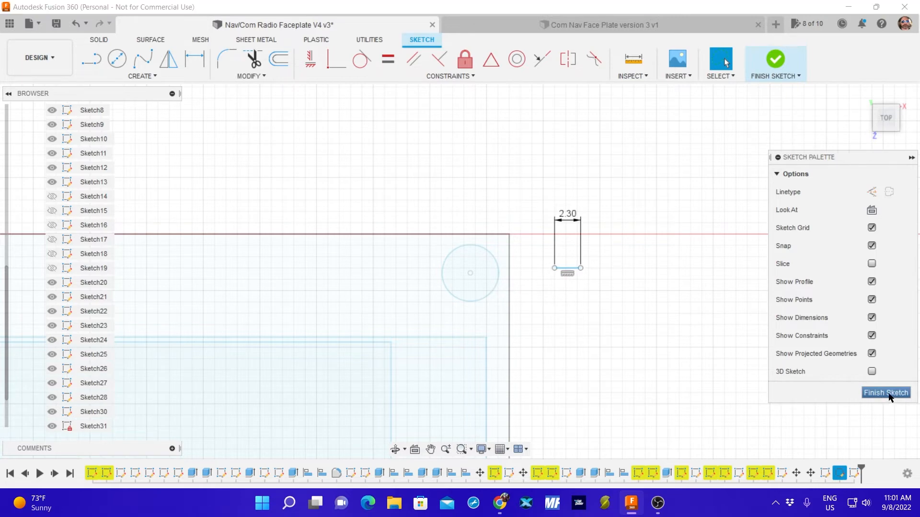
Shift the 2.3 mm guide line farther outside the outer rectangle and delete it.
mouse_move(634, 180)
mouse_down()
mouse_move(544, 188)
mouse_move(687, 206)
mouse_up()
key(Delete)
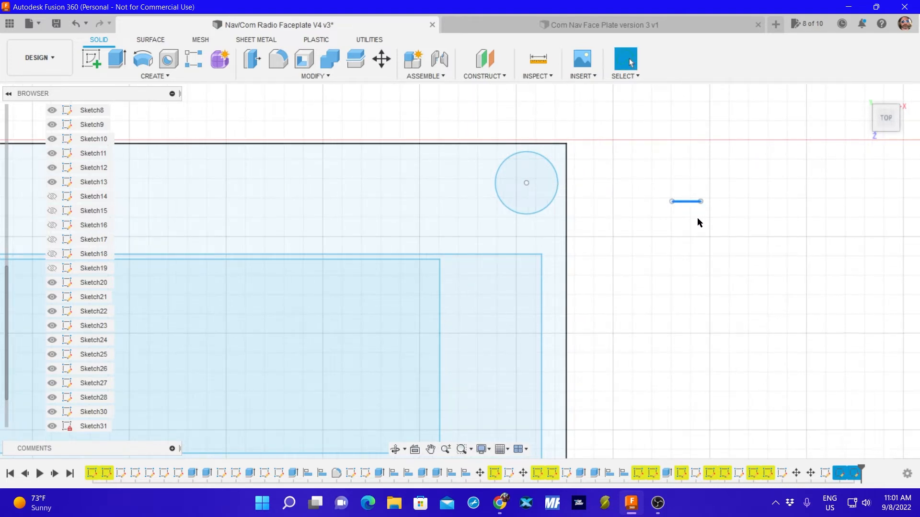
Move the rightmost spare 5 mm circle below the faceplate into its lower-right corner, offset 69.222 mm in X and 13.433 mm in Y.
scroll(637, 206, down, 8)
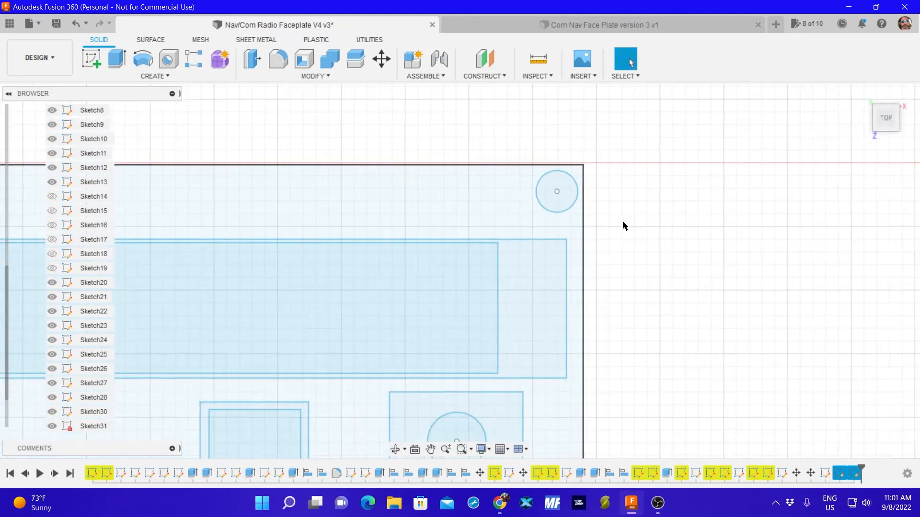
scroll(628, 234, down, 4)
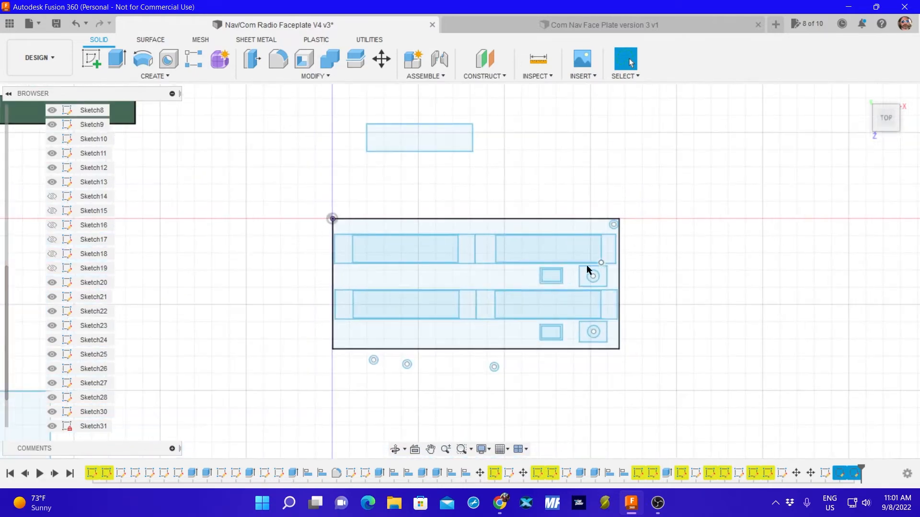
right_click(478, 366)
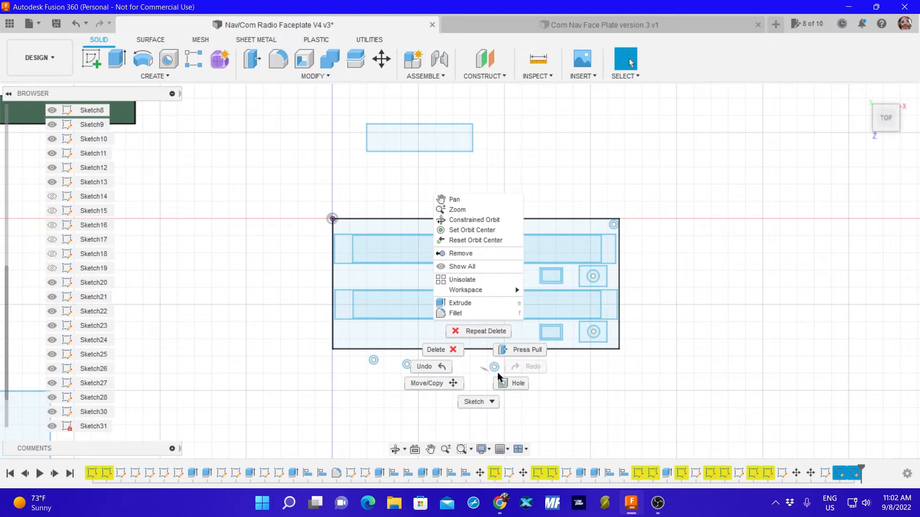
click(542, 386)
mouse_move(488, 357)
mouse_down()
mouse_move(505, 382)
mouse_move(495, 386)
mouse_up()
key(m)
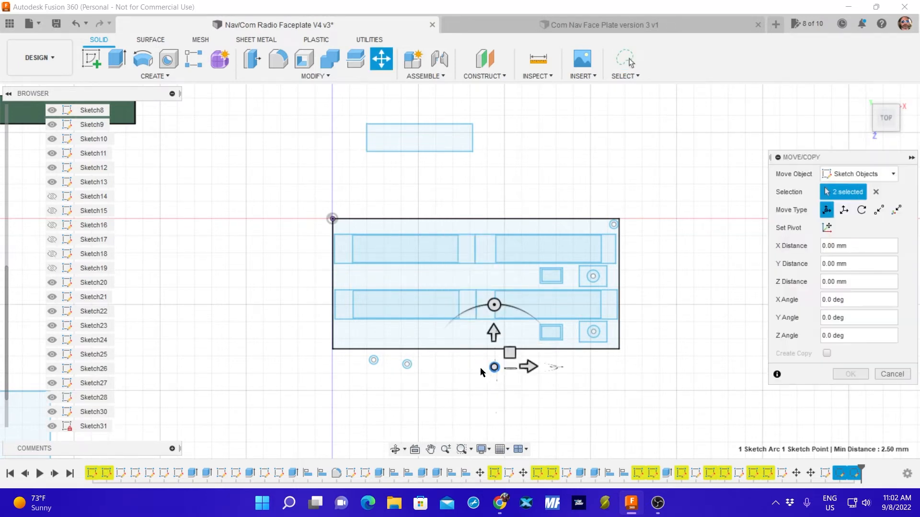
drag(492, 366, 611, 343)
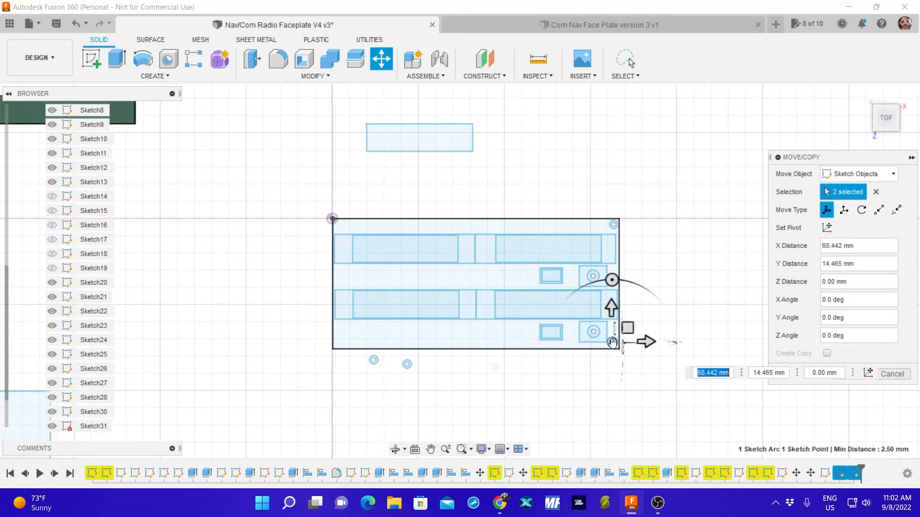
scroll(604, 361, up, 5)
scroll(609, 347, up, 4)
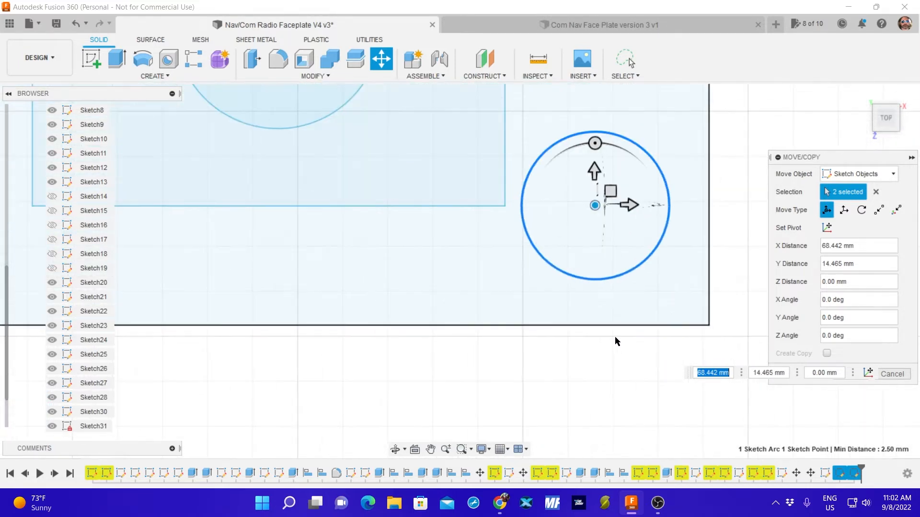
drag(590, 198, 613, 229)
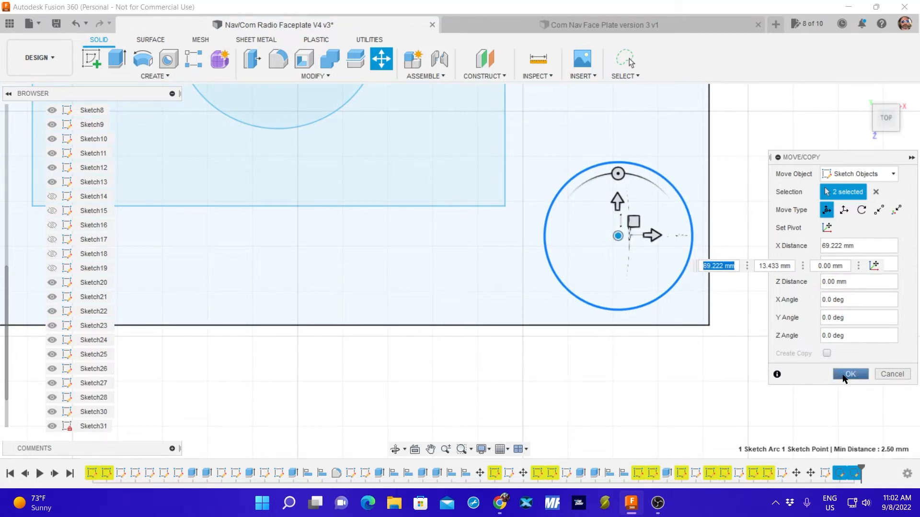
Measure the distances from the lower-right corner hole to the outer rectangle's right and bottom edges.
key(i)
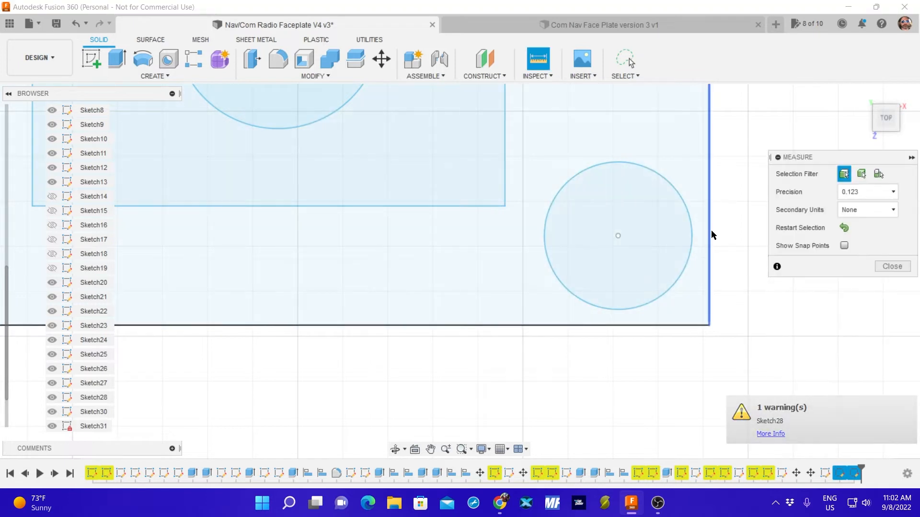
click(709, 236)
click(692, 239)
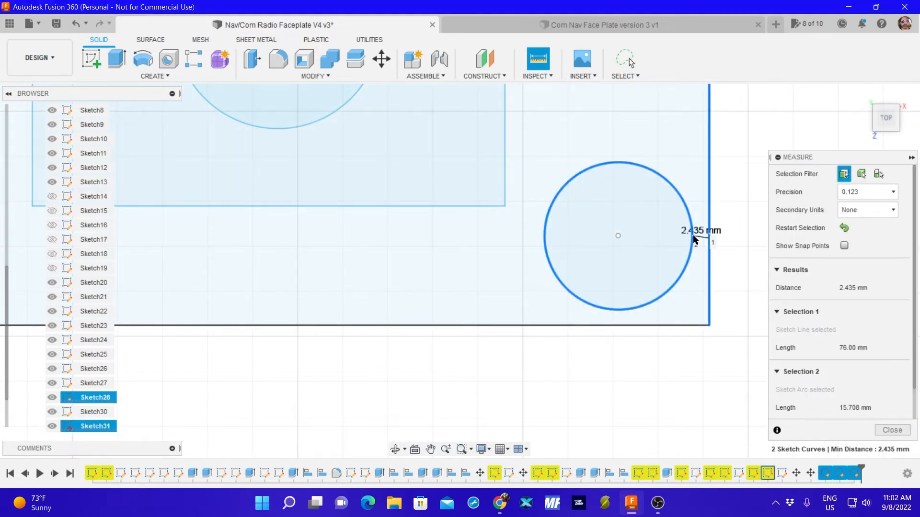
click(624, 311)
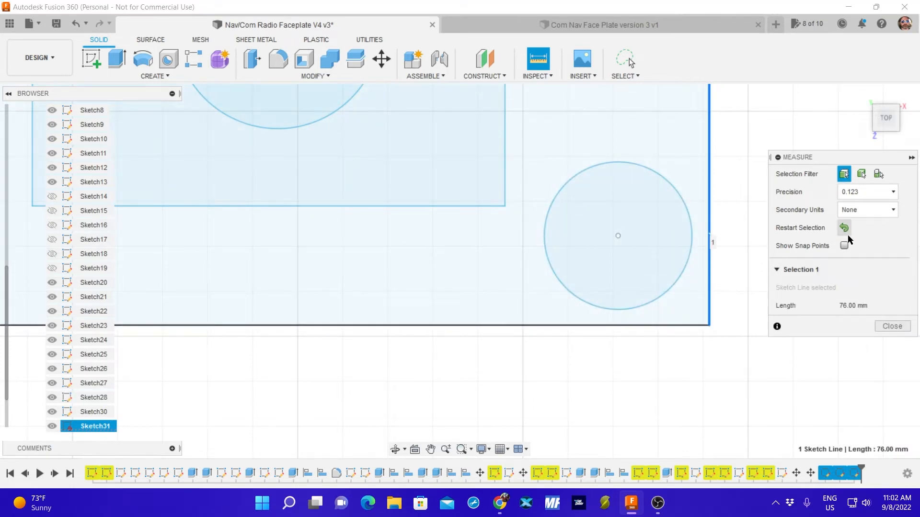
click(844, 228)
click(620, 310)
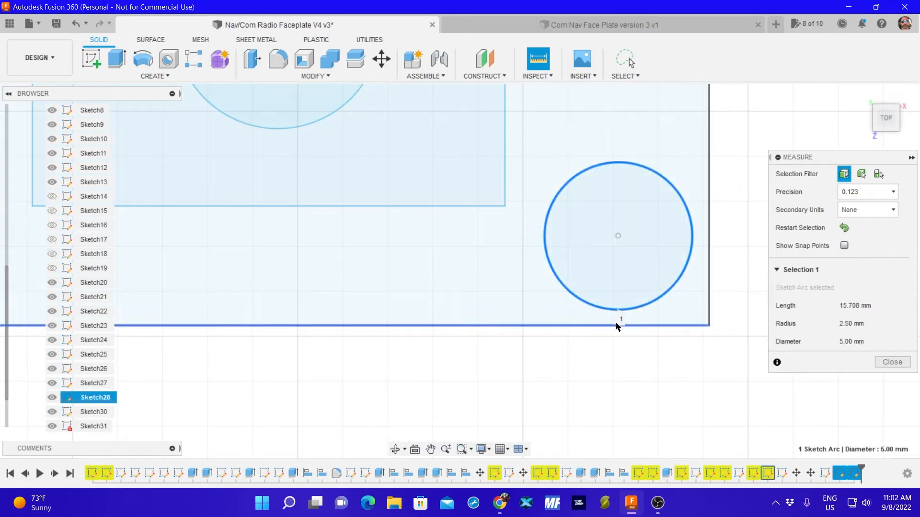
click(619, 326)
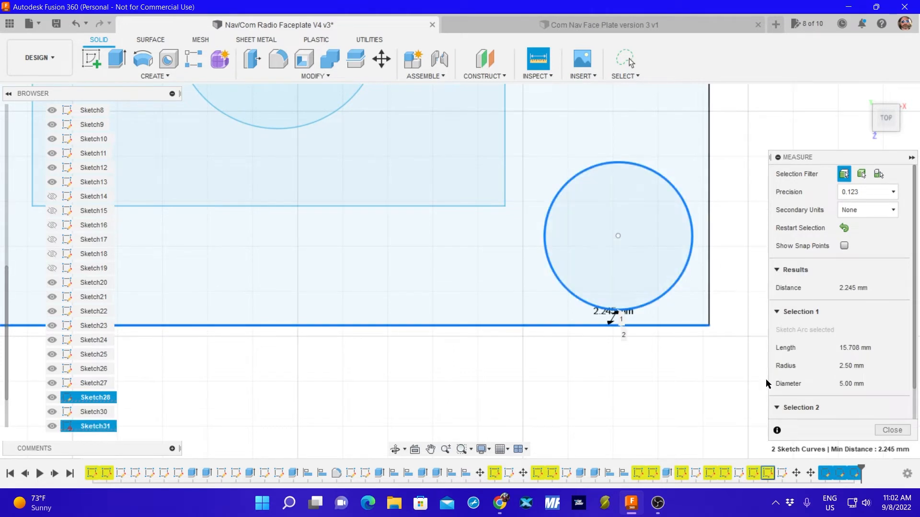
click(891, 430)
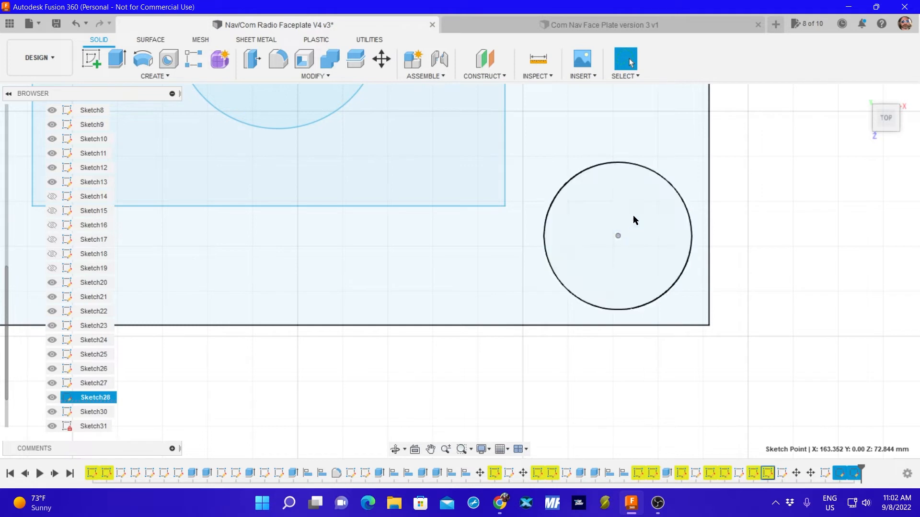
click(654, 173)
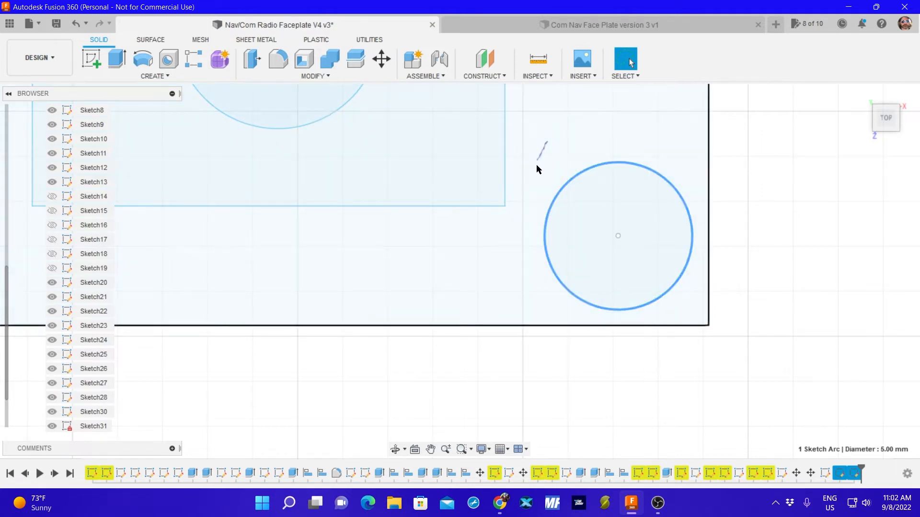
mouse_move(533, 279)
mouse_down()
mouse_move(661, 320)
mouse_move(698, 228)
mouse_move(663, 152)
mouse_up()
drag(553, 239, 542, 220)
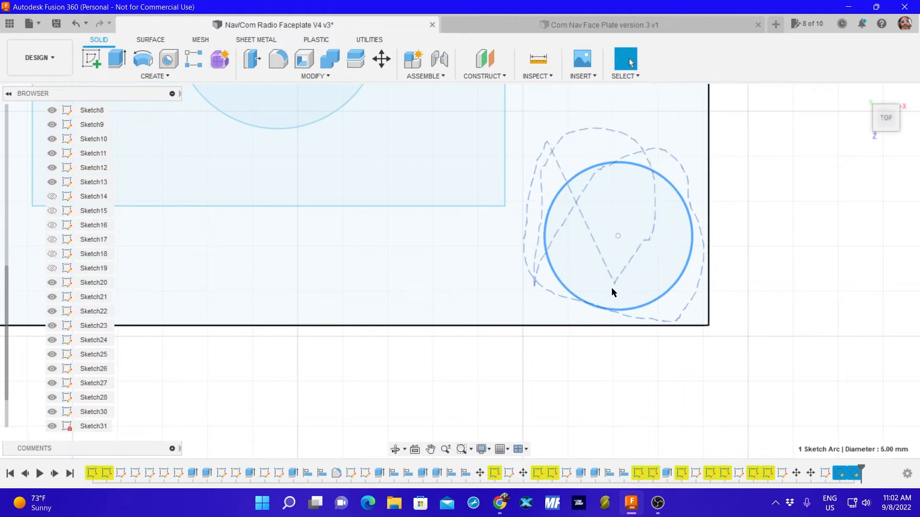
mouse_move(612, 290)
mouse_down()
mouse_move(575, 308)
mouse_move(628, 314)
mouse_up()
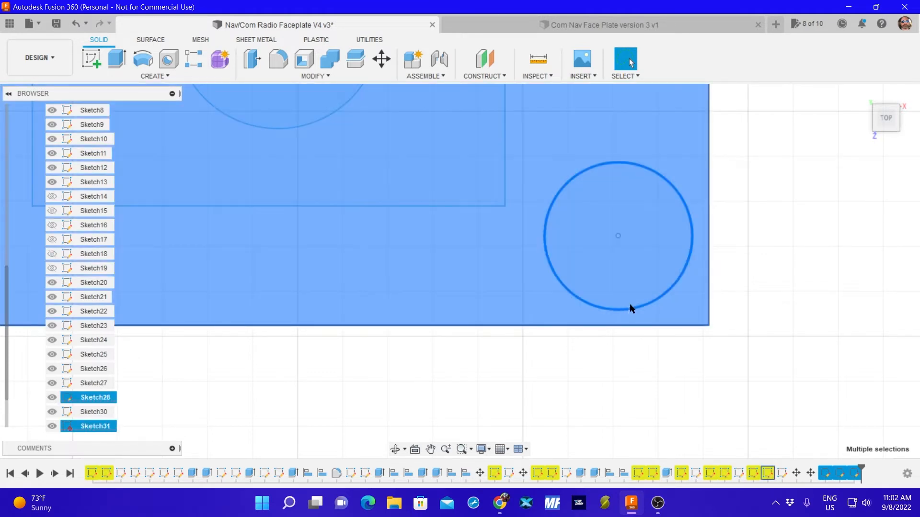
click(815, 258)
click(53, 426)
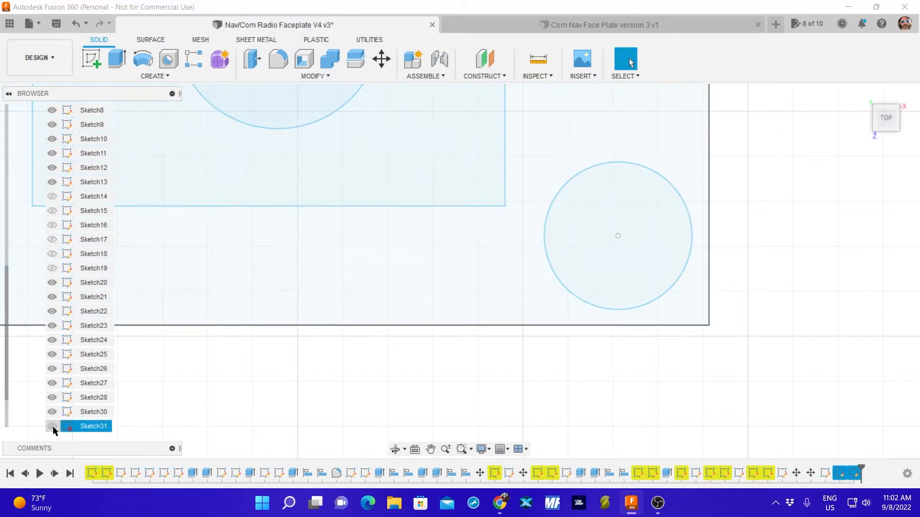
Nudge the lower-right corner hole and its center point by 0.075 mm in X and 0.025 mm in Y.
click(574, 152)
mouse_move(533, 152)
mouse_down()
mouse_move(554, 304)
mouse_move(778, 236)
mouse_move(751, 165)
mouse_up()
key(m)
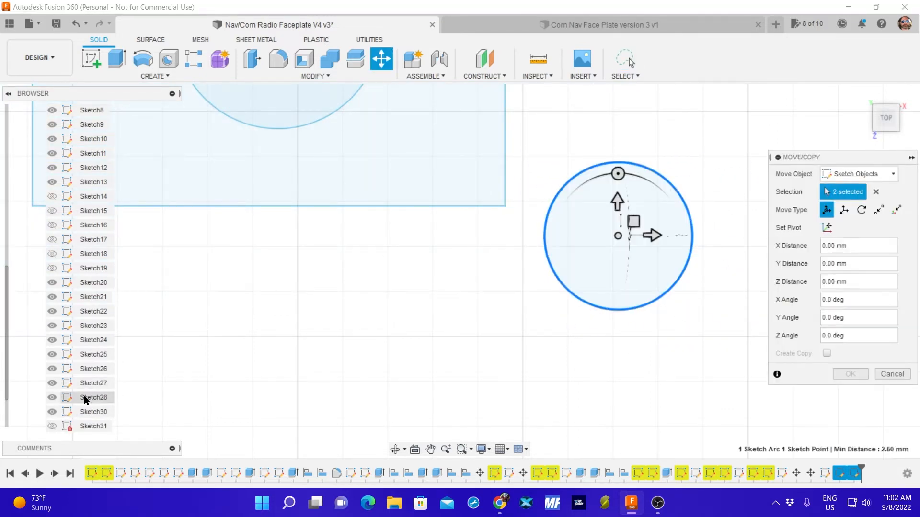
click(617, 236)
drag(619, 237, 622, 237)
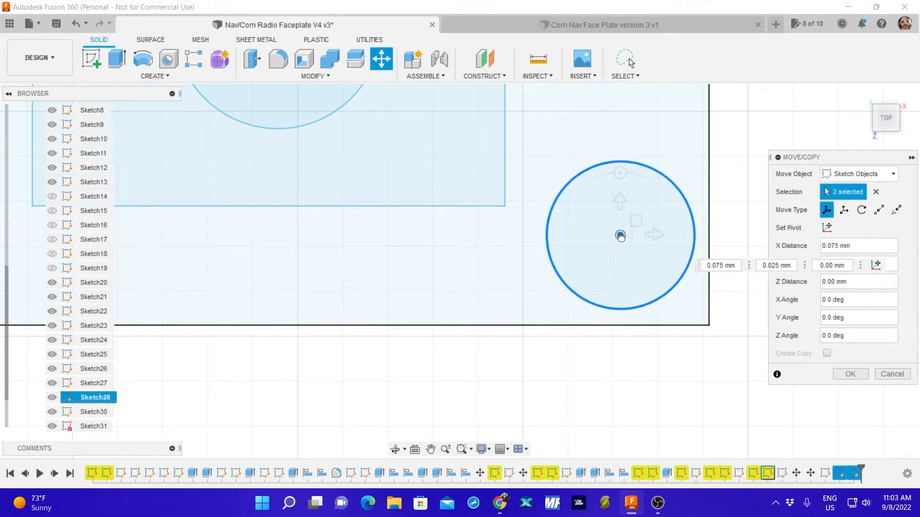
click(621, 237)
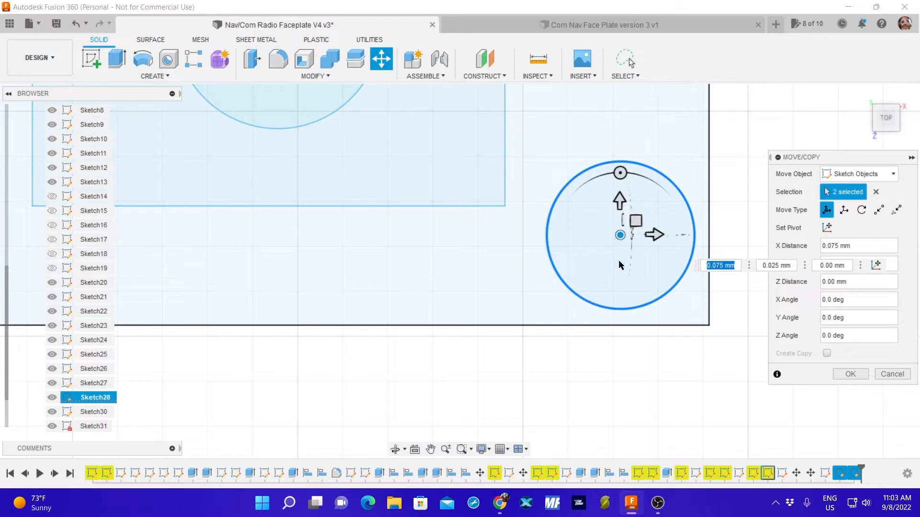
click(849, 374)
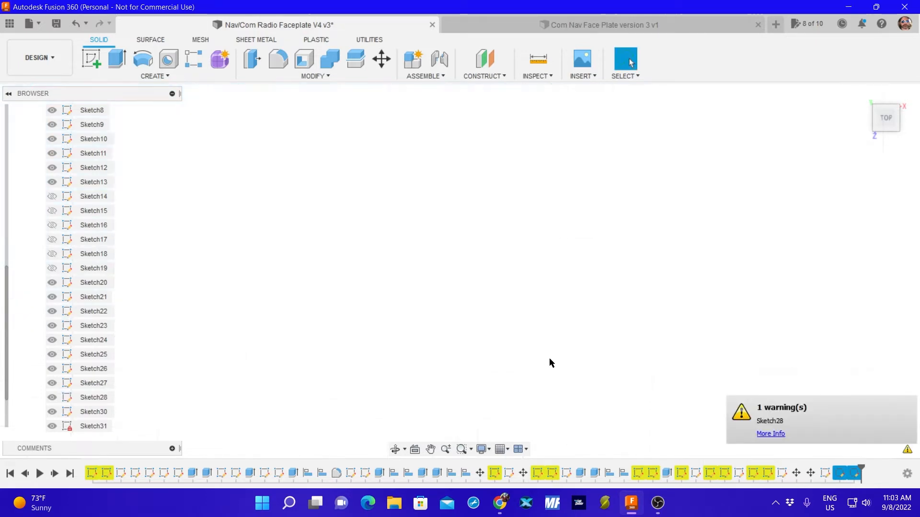
Move the right one of the two remaining spare circles into the faceplate's lower-left corner, offset -40.022 mm in X and 12.051 mm in Y.
mouse_move(427, 302)
middle_down()
mouse_move(632, 290)
mouse_move(636, 314)
middle_up()
scroll(623, 386, down, 5)
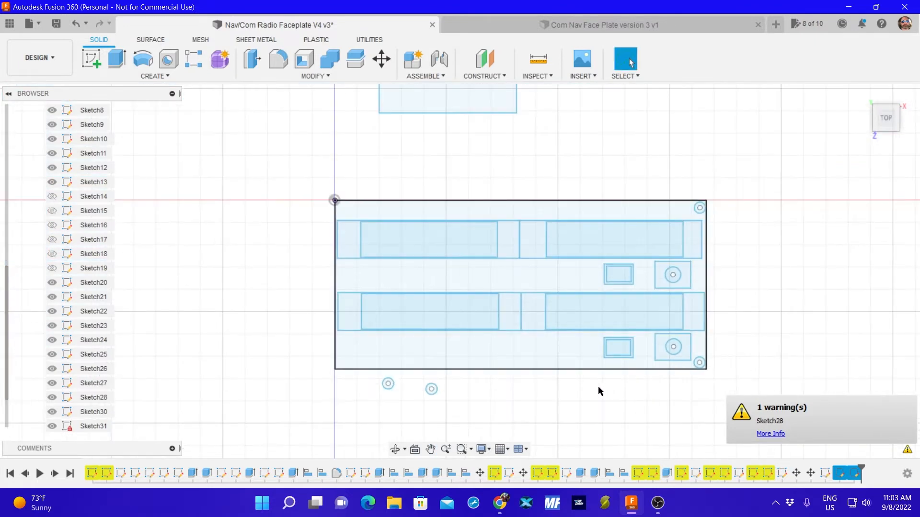
scroll(691, 377, down, 2)
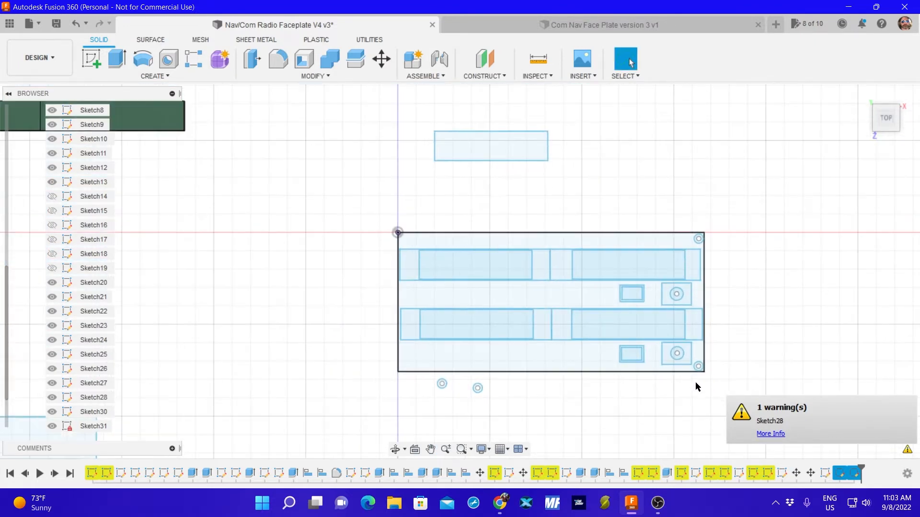
scroll(690, 376, up, 3)
scroll(690, 378, up, 3)
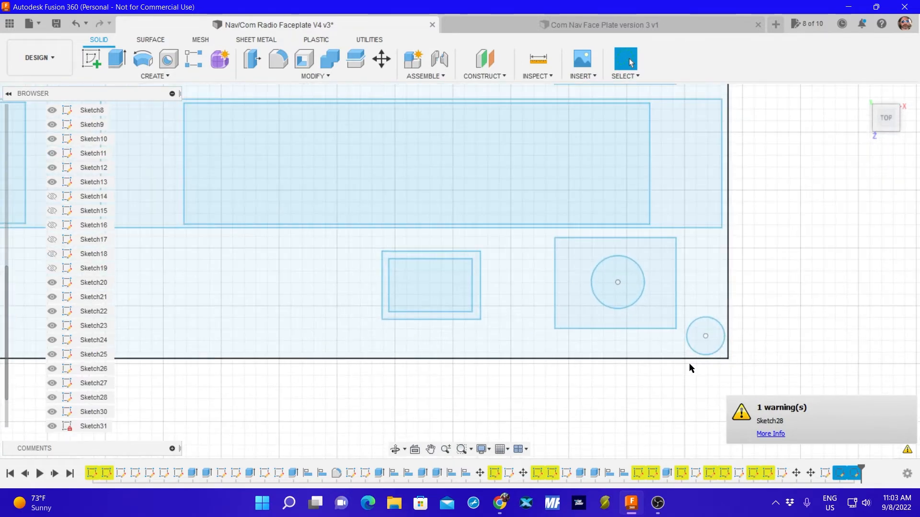
scroll(689, 363, down, 5)
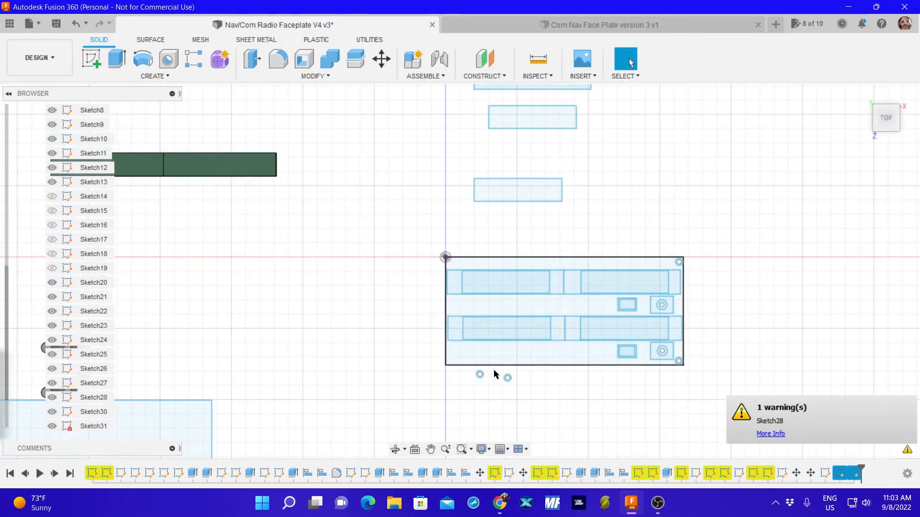
click(512, 392)
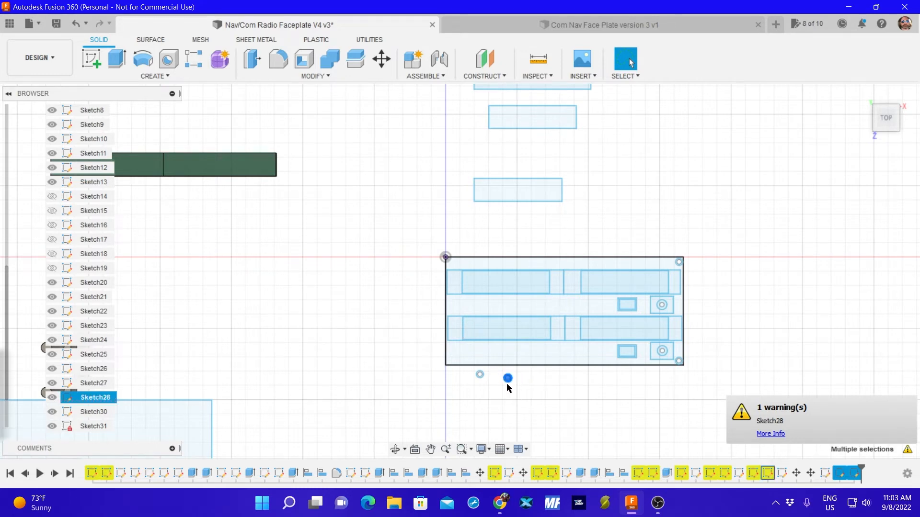
key(m)
drag(507, 376, 446, 359)
scroll(455, 371, up, 5)
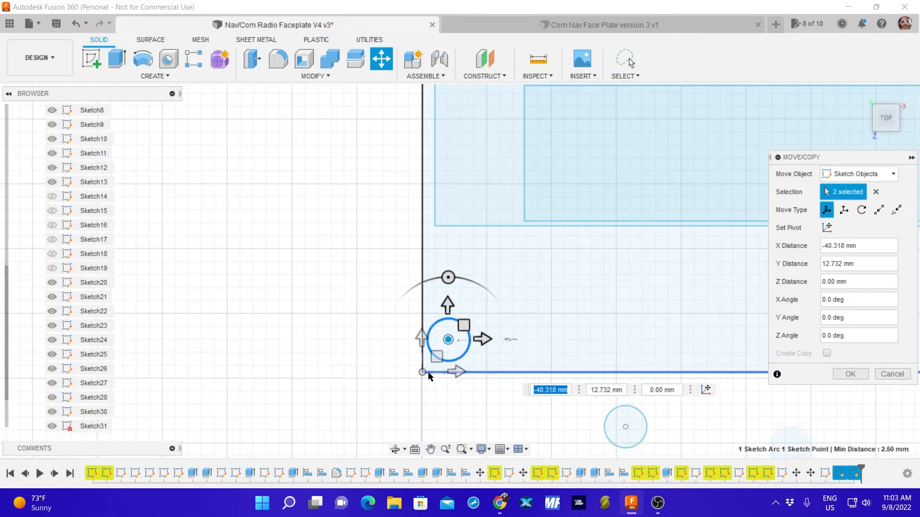
scroll(458, 375, up, 5)
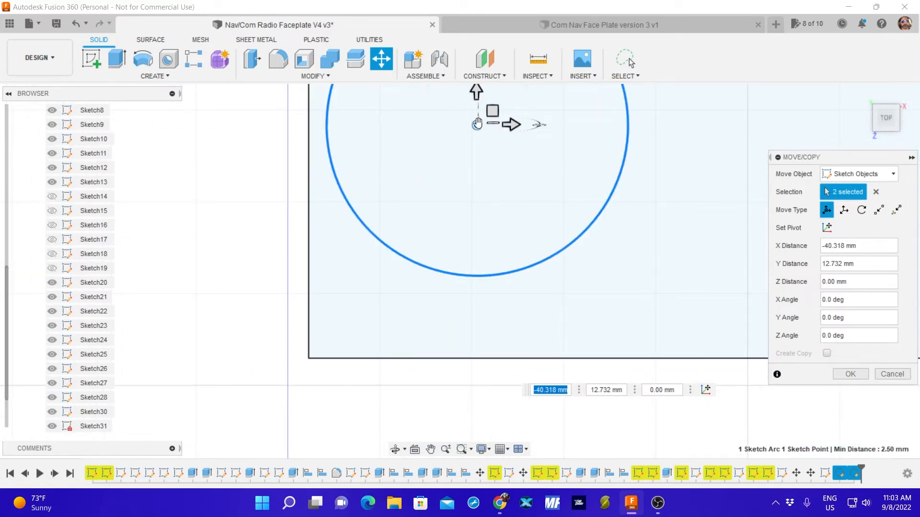
drag(477, 124, 489, 154)
scroll(493, 205, down, 10)
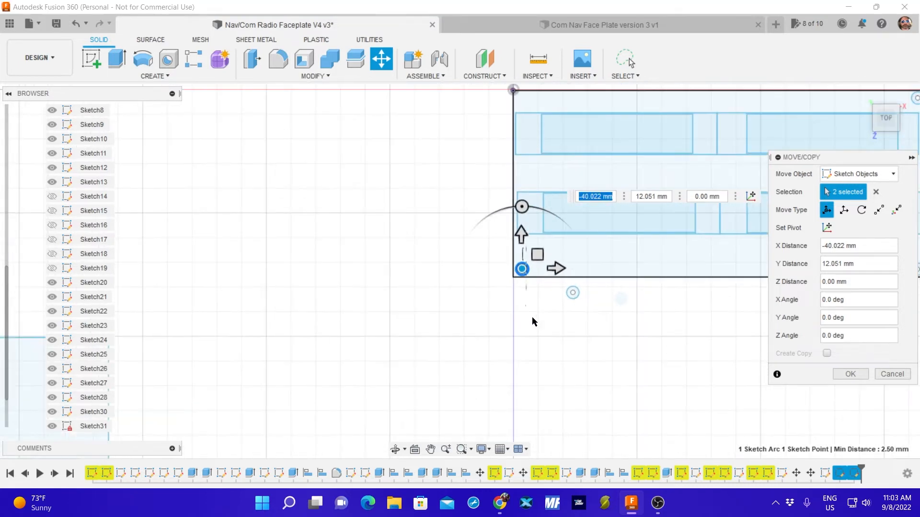
scroll(565, 334, down, 5)
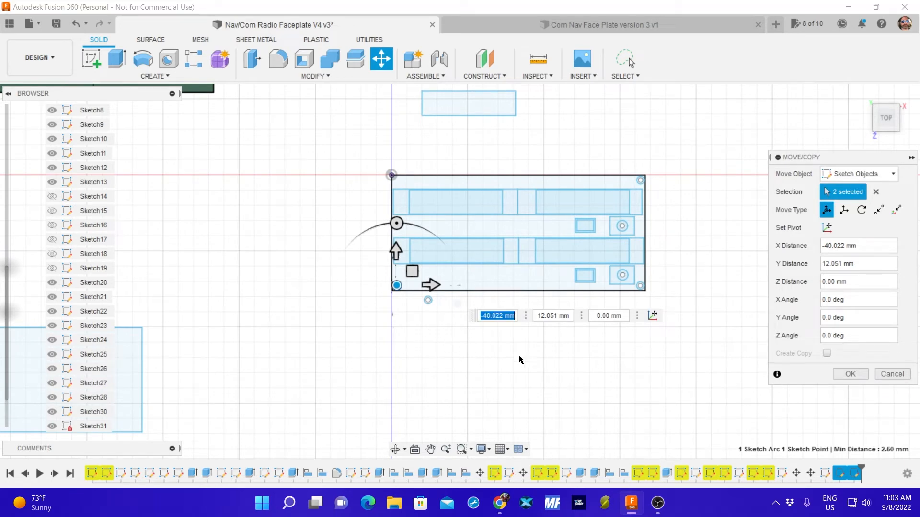
click(848, 373)
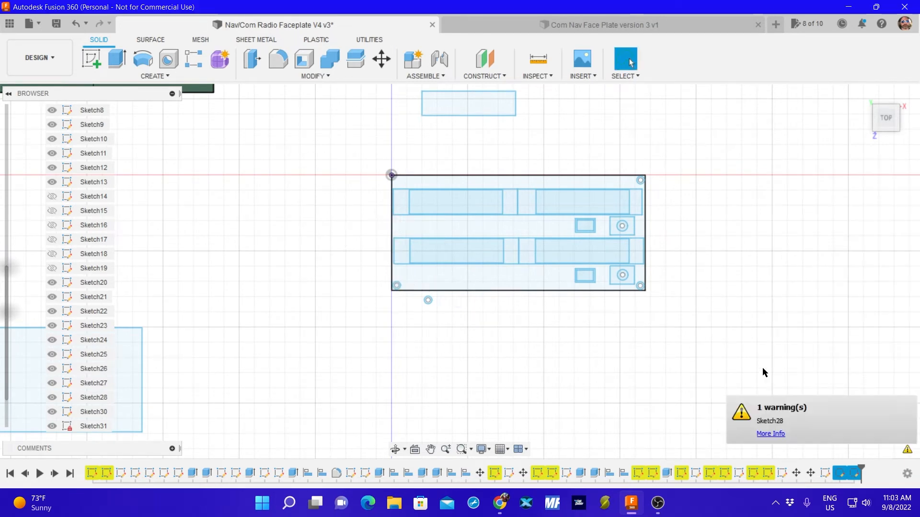
Move the last spare 5 mm circle into the faceplate's upper-left corner, offset -20.704 mm in X and 79.021 mm in Y.
click(433, 312)
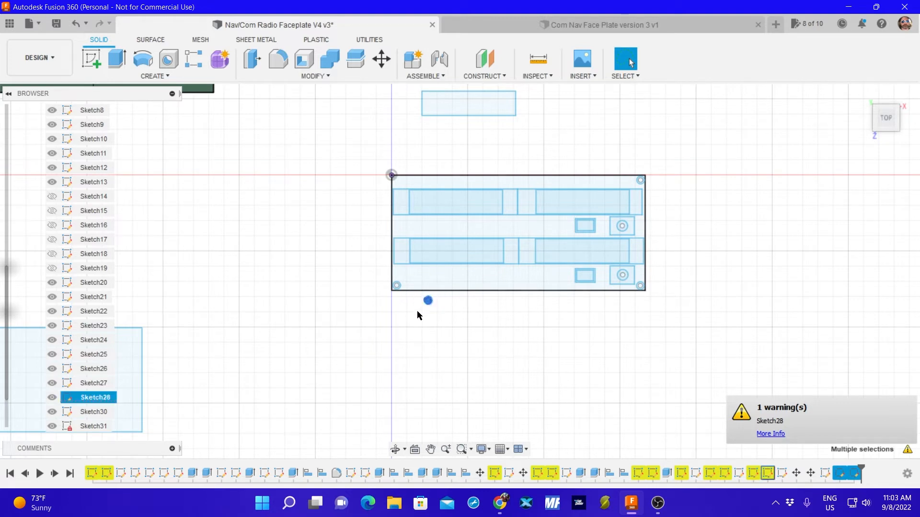
key(m)
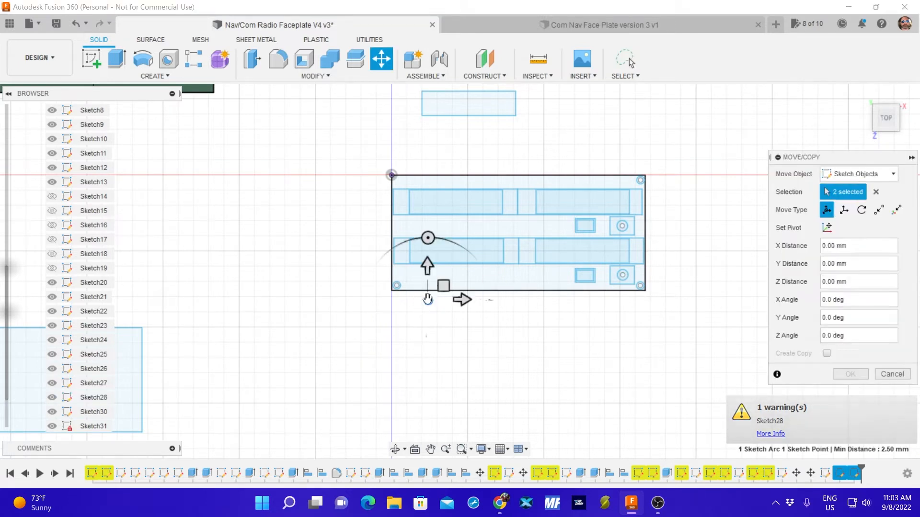
drag(428, 300, 388, 172)
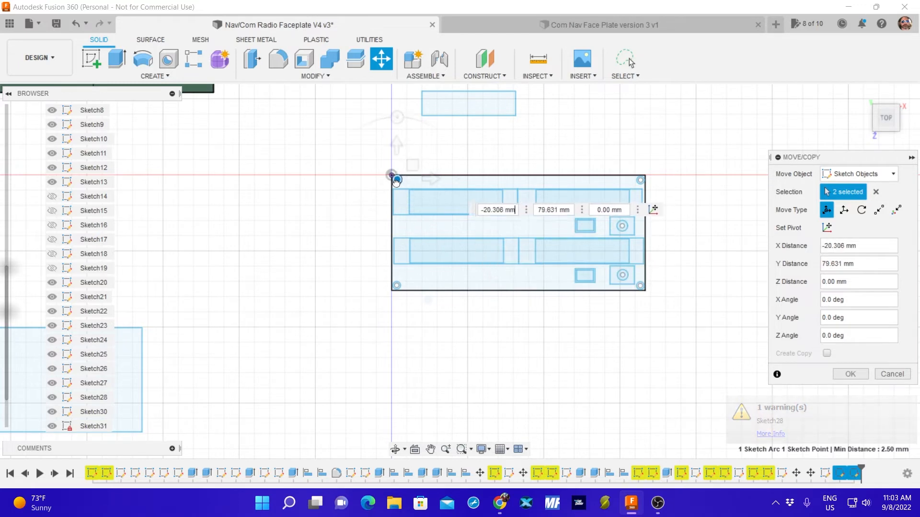
scroll(392, 188, up, 3)
scroll(383, 192, up, 8)
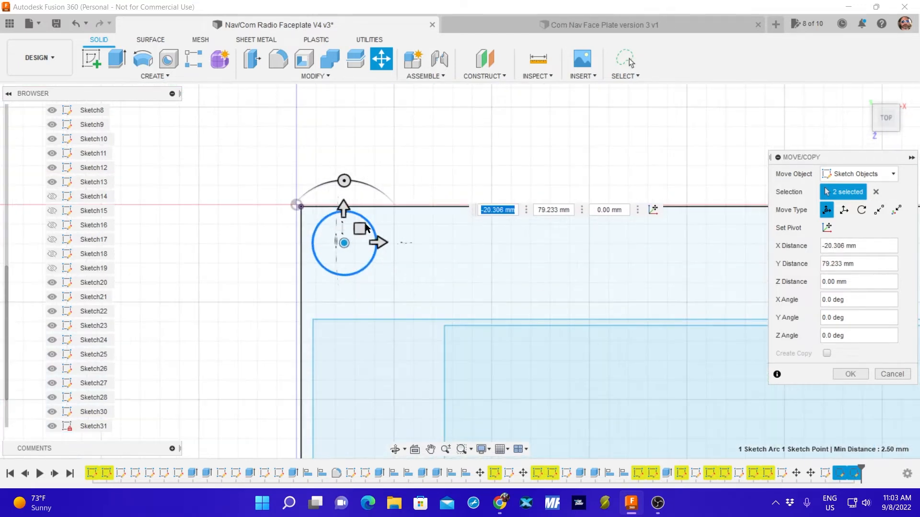
scroll(351, 212, down, 5)
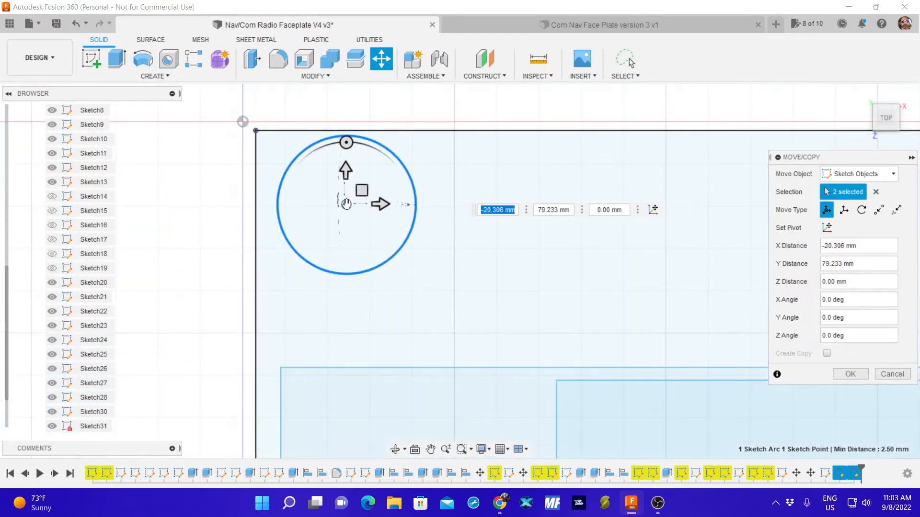
drag(343, 205, 337, 209)
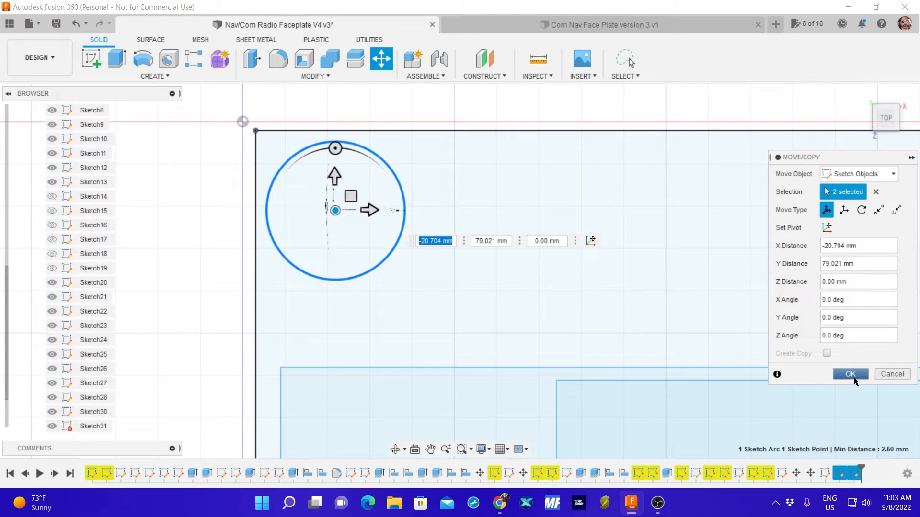
scroll(516, 381, up, 3)
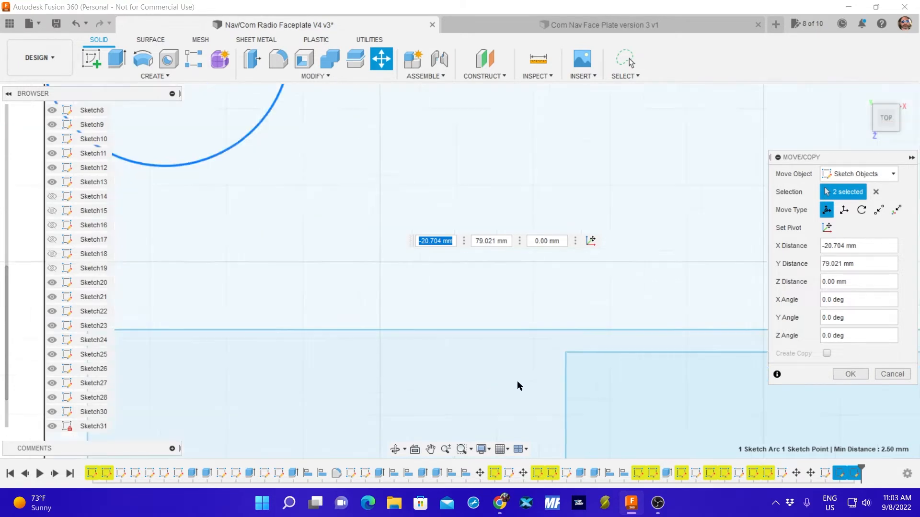
scroll(456, 346, down, 5)
middle_drag(488, 365, 509, 236)
scroll(482, 294, down, 3)
scroll(556, 369, down, 2)
middle_drag(556, 370, 487, 291)
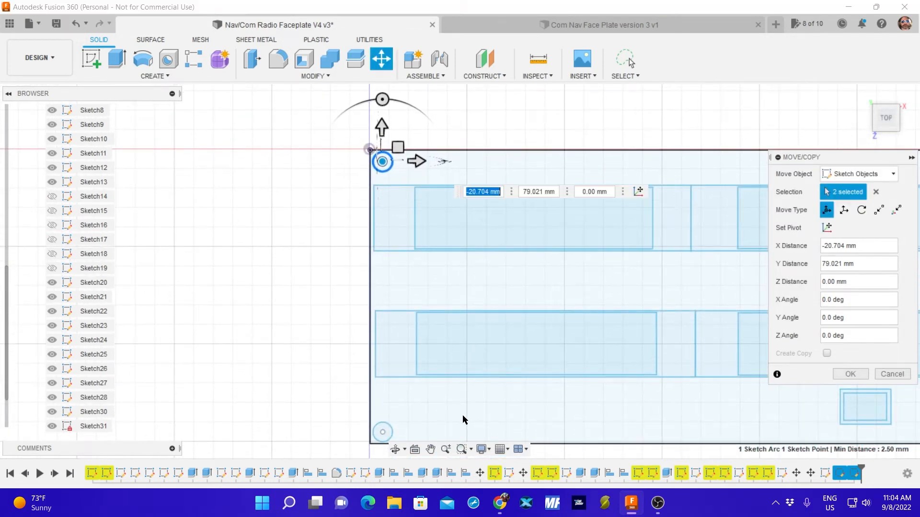
scroll(475, 422, down, 1)
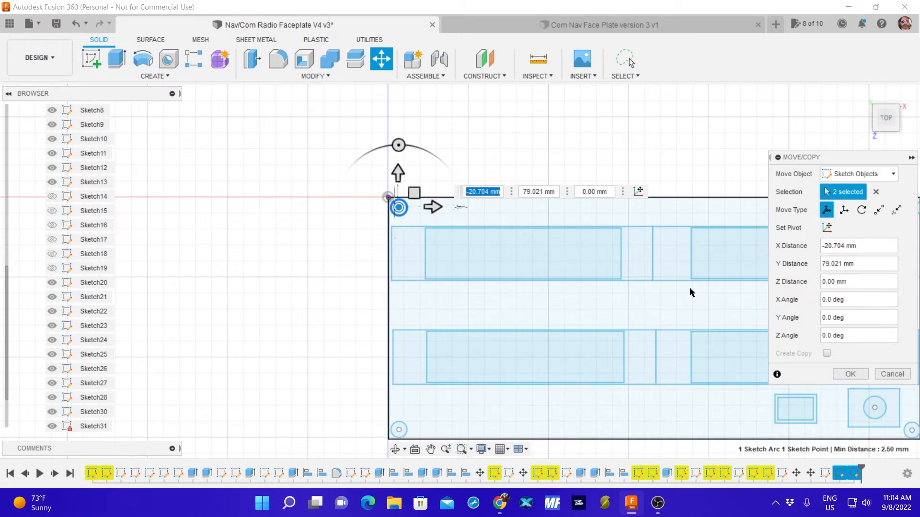
click(850, 374)
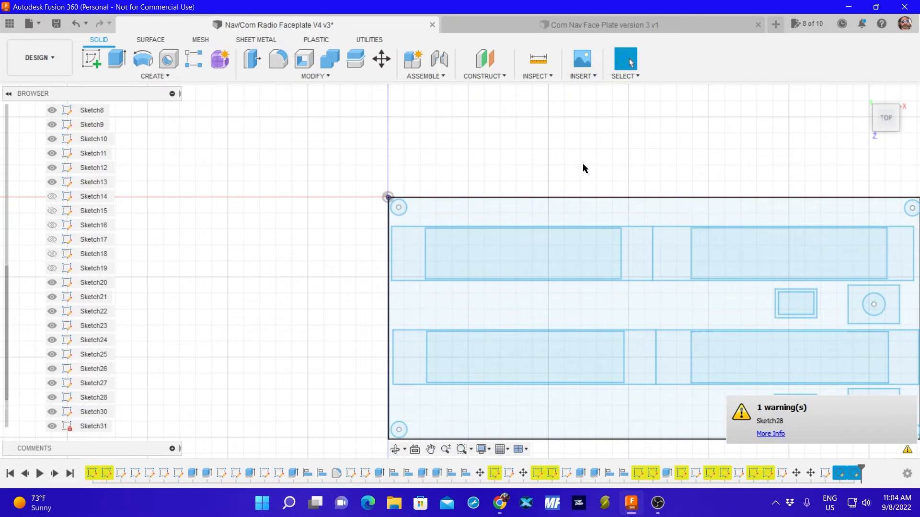
Hide the corner-hole sketch, Sketch28, and the faceplate outline sketch, Sketch31.
scroll(577, 161, down, 3)
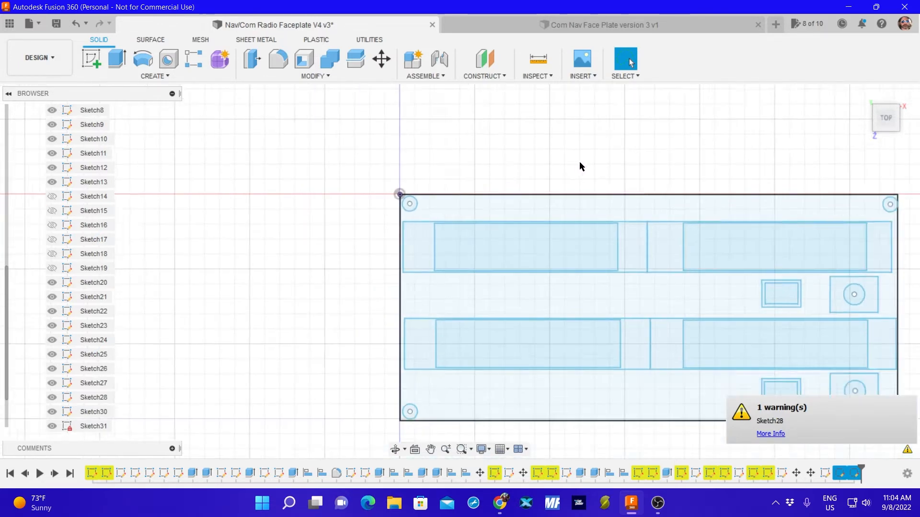
middle_drag(641, 240, 509, 222)
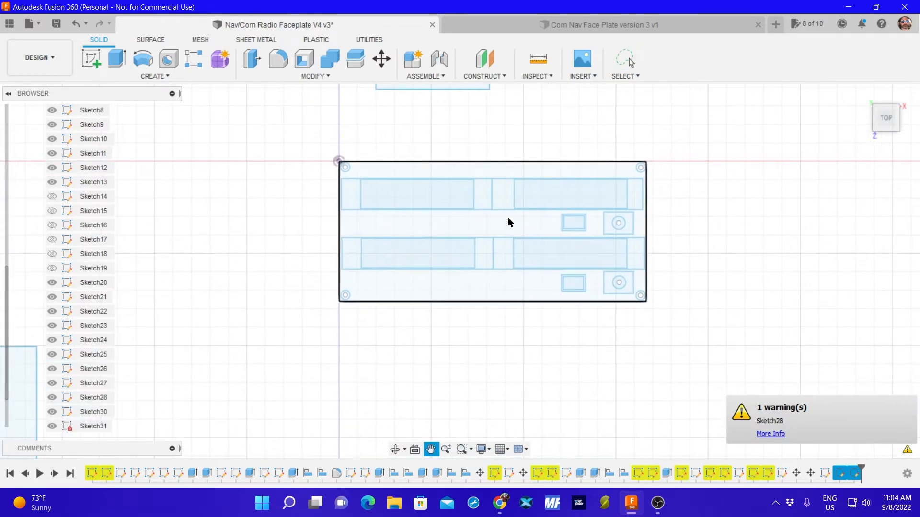
scroll(629, 324, down, 3)
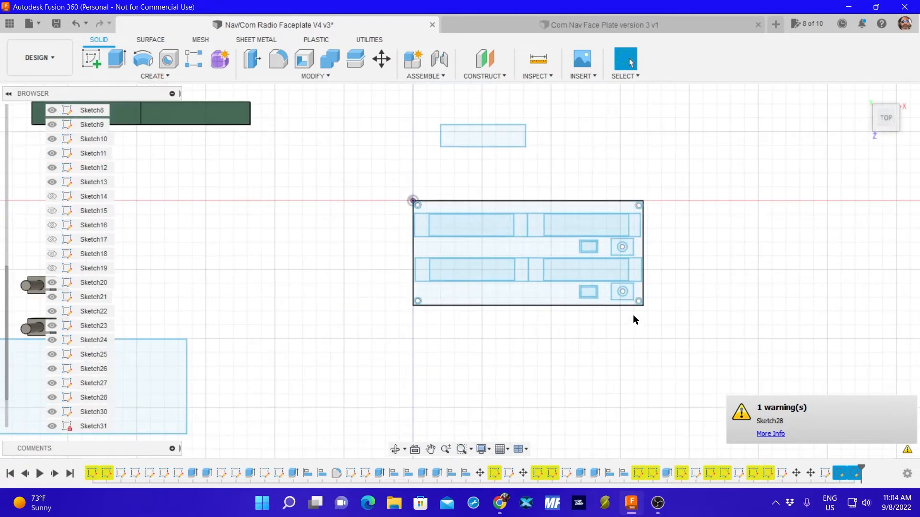
scroll(632, 319, up, 5)
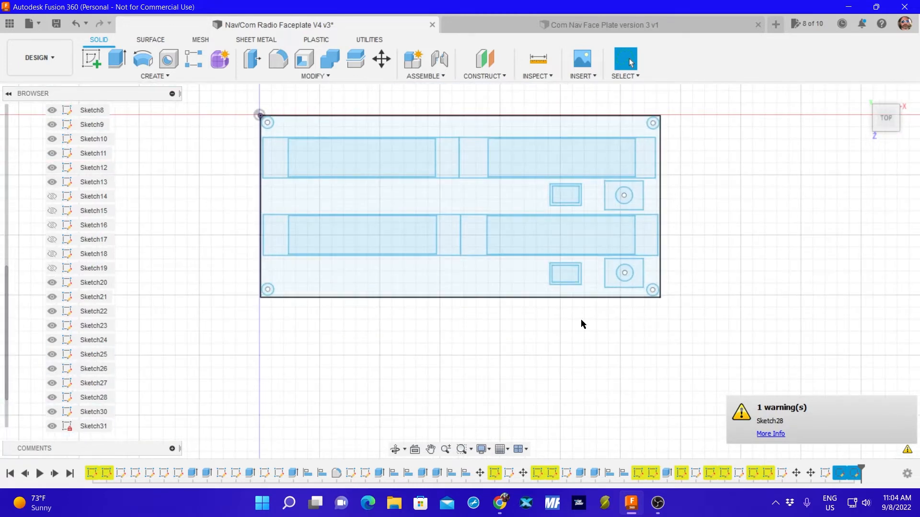
middle_drag(581, 322, 576, 342)
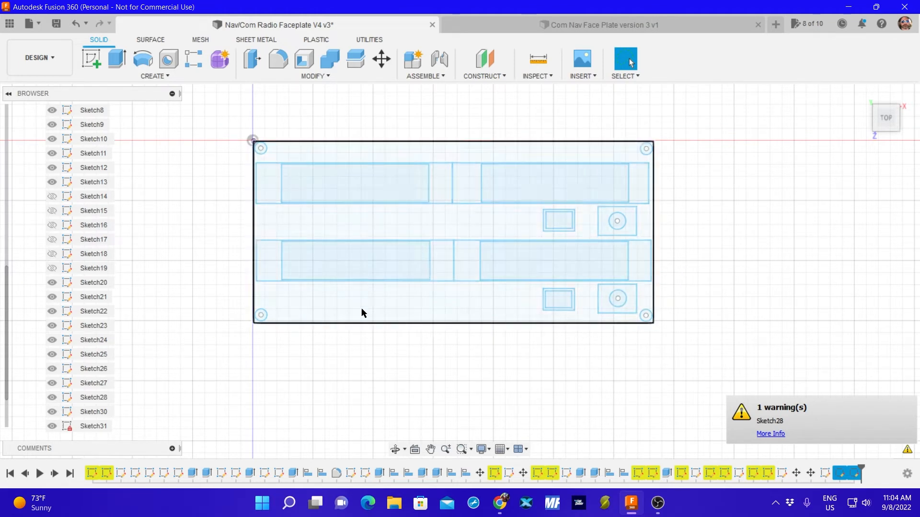
click(646, 316)
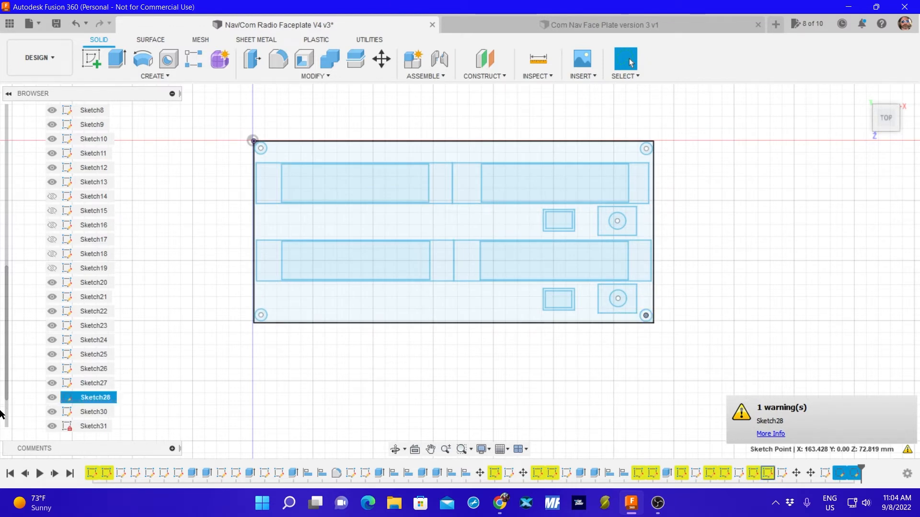
click(52, 398)
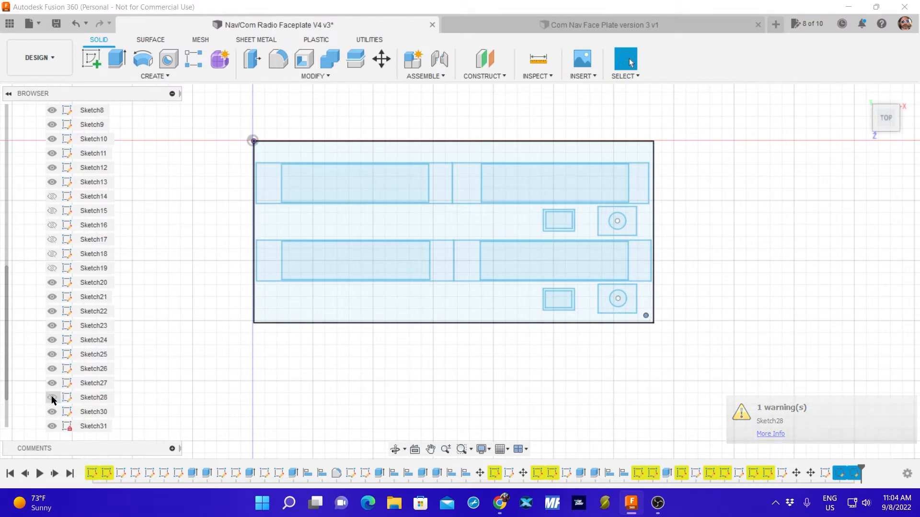
click(52, 426)
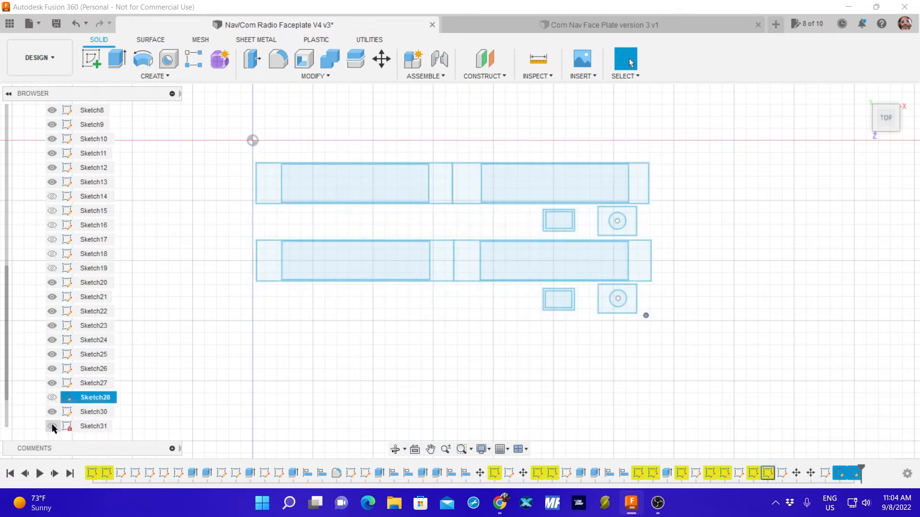
click(486, 364)
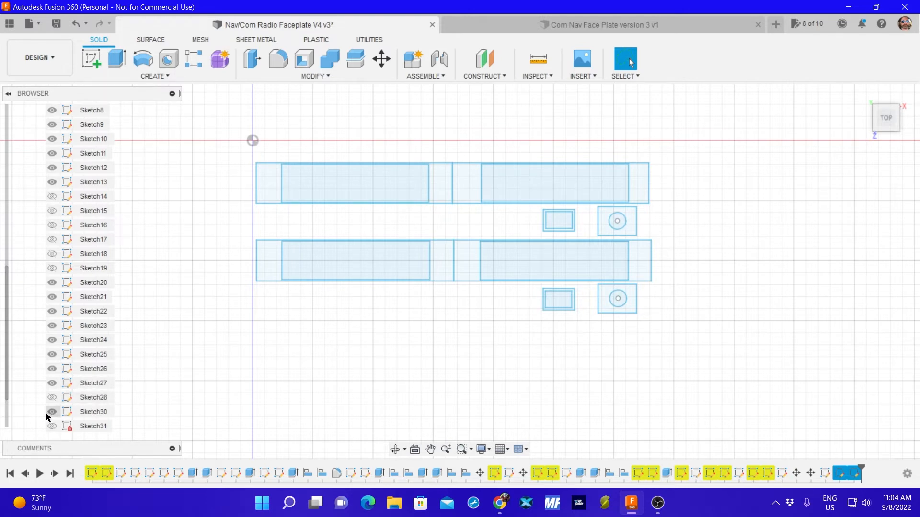
click(52, 398)
click(52, 398)
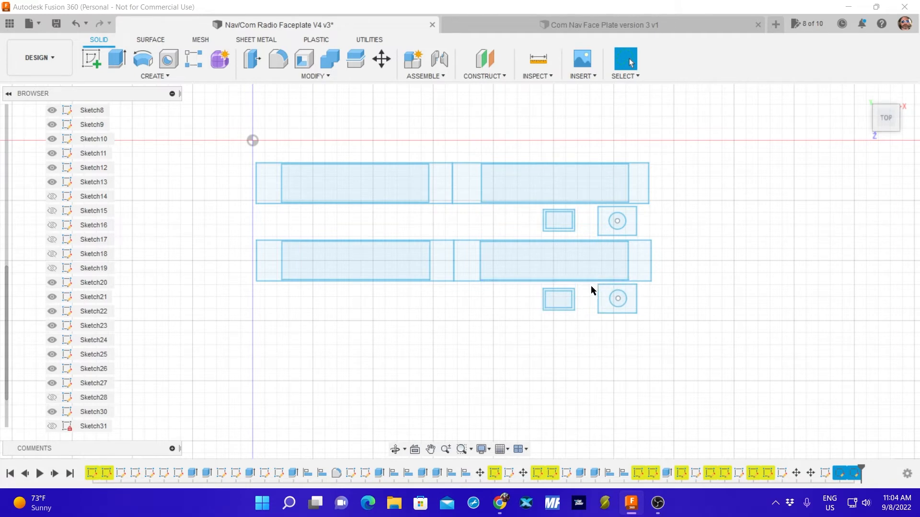
Identify the sketch holding the lower knob rectangle, Sketch24, and rename it "encoder".
mouse_move(590, 290)
mouse_down()
mouse_move(591, 310)
mouse_move(651, 314)
mouse_move(640, 288)
mouse_move(590, 293)
mouse_up()
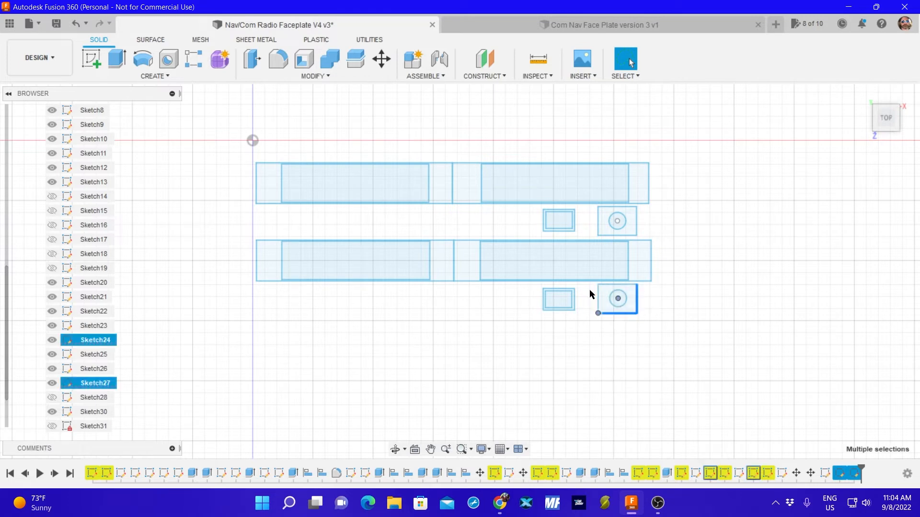
click(541, 359)
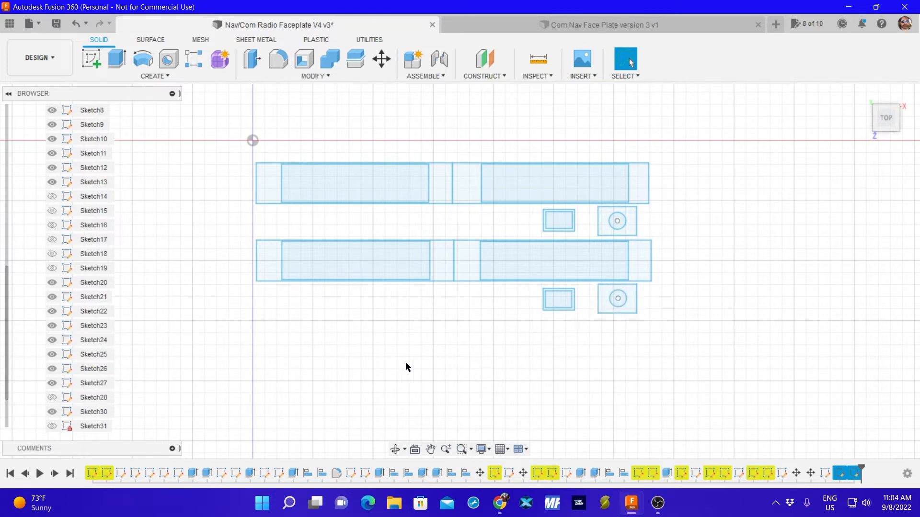
click(632, 299)
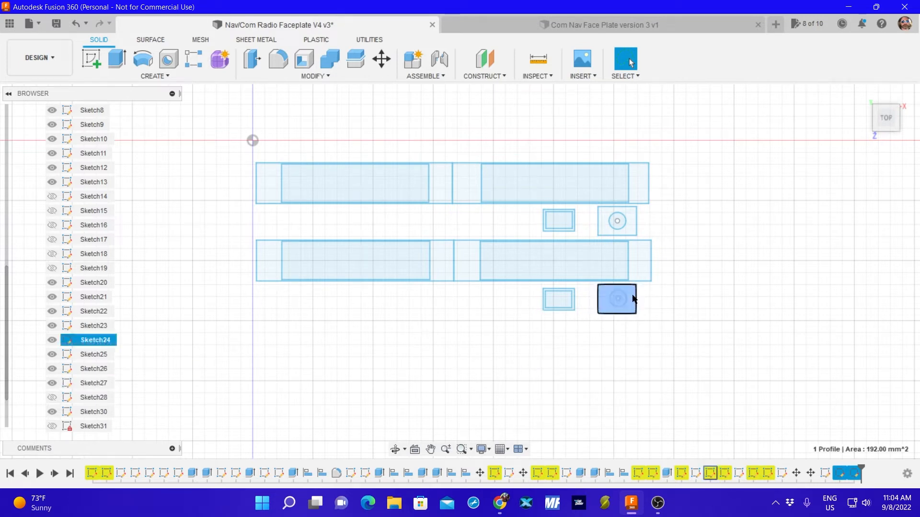
double_click(93, 340)
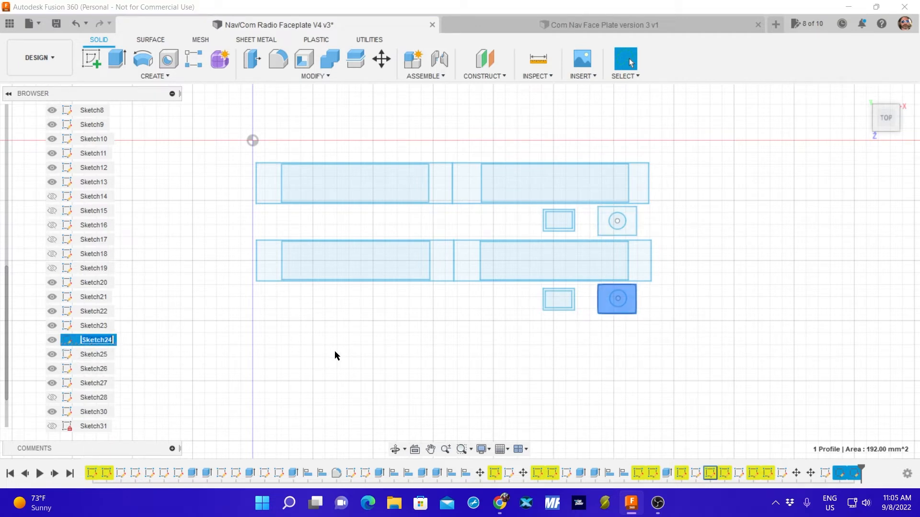
text(m)
key(BackSpace)
text(encoder)
key(Return)
click(138, 336)
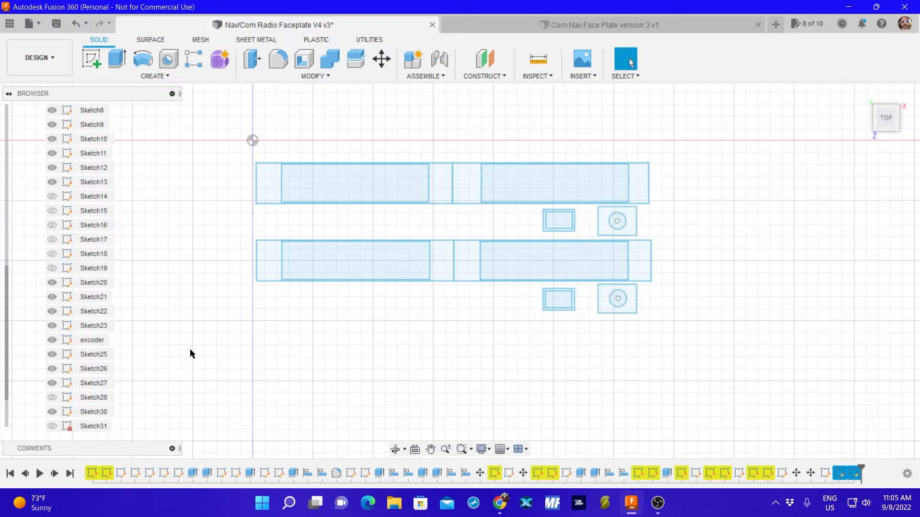
key(m)
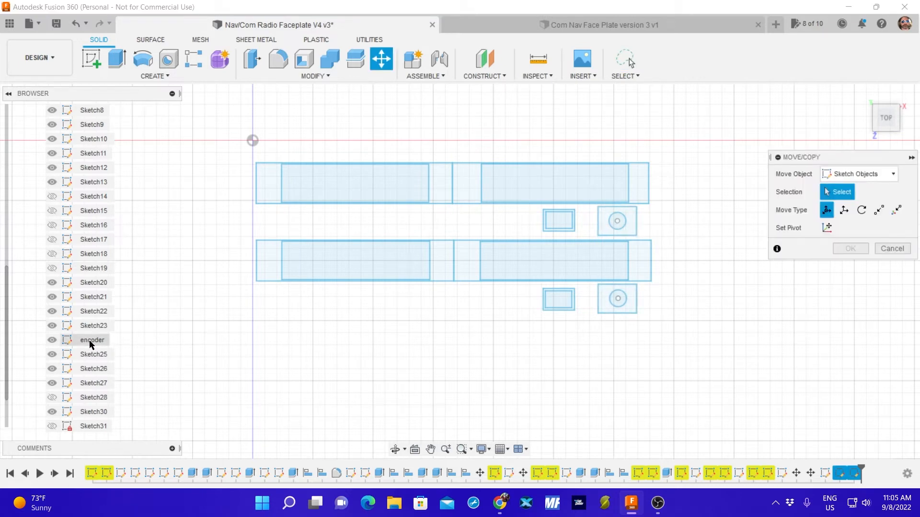
click(610, 306)
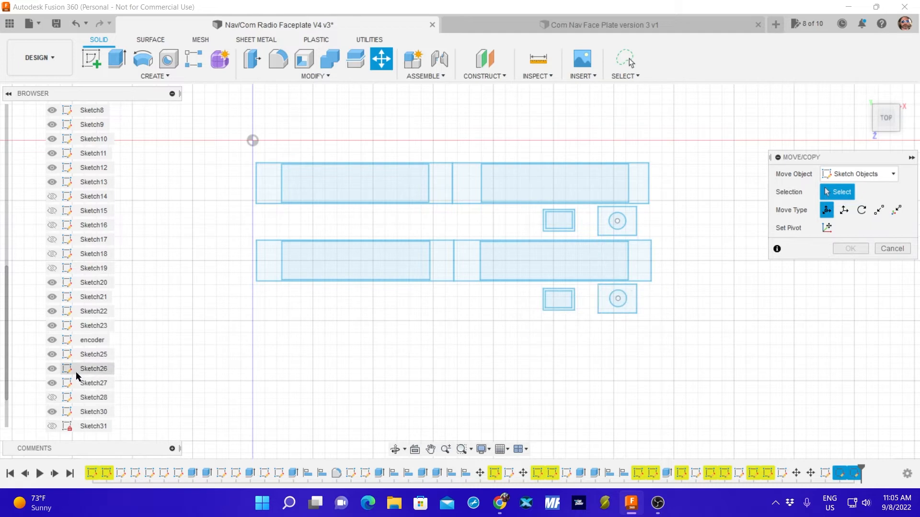
click(891, 248)
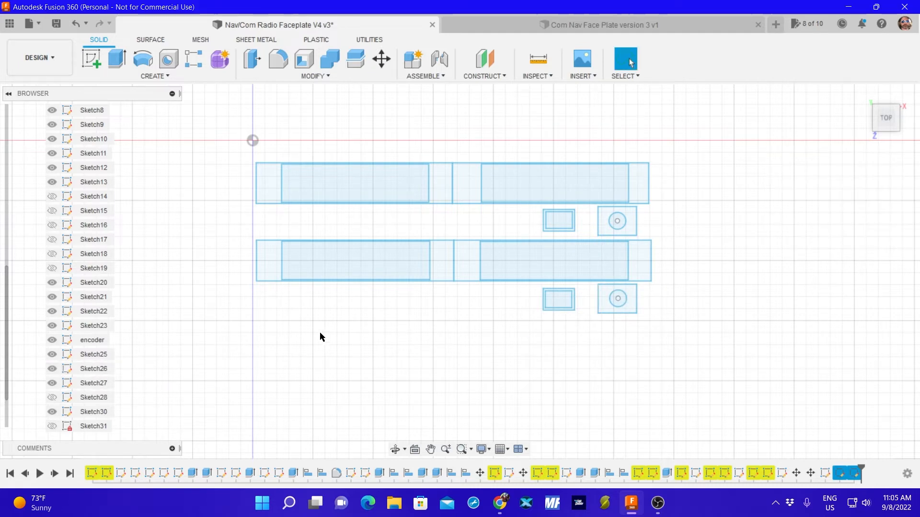
Hide the display-rectangle sketches Sketch20, Sketch21, Sketch22 and Sketch23.
click(323, 189)
click(52, 282)
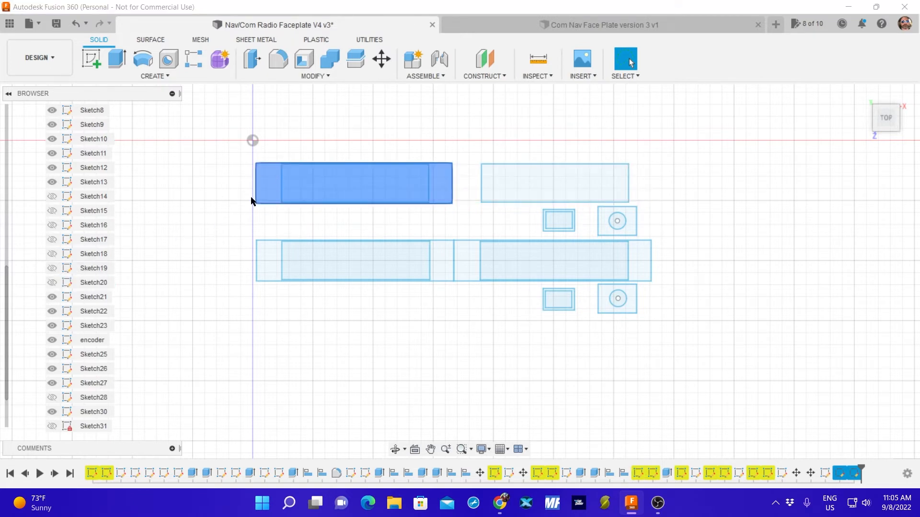
click(52, 297)
click(52, 311)
click(52, 326)
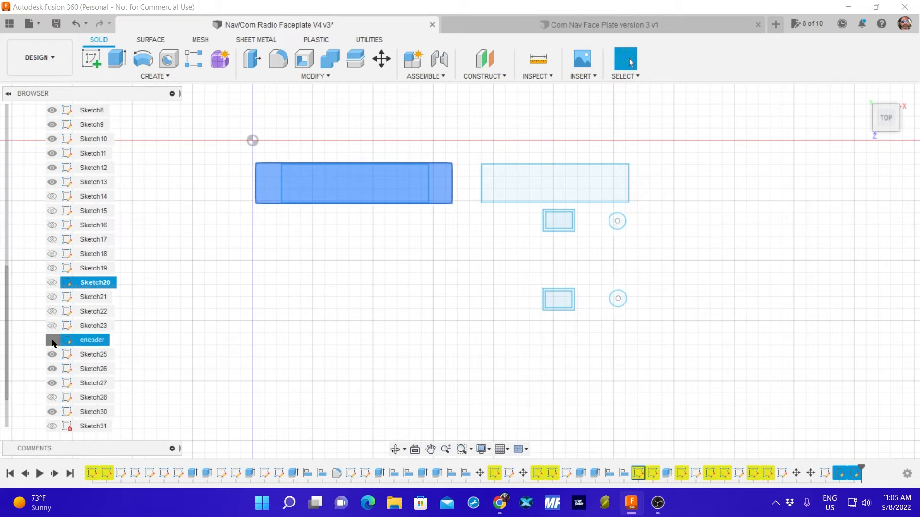
Check what Sketch25 and Sketch26 contain by switching their visibility off and on.
click(52, 355)
click(51, 355)
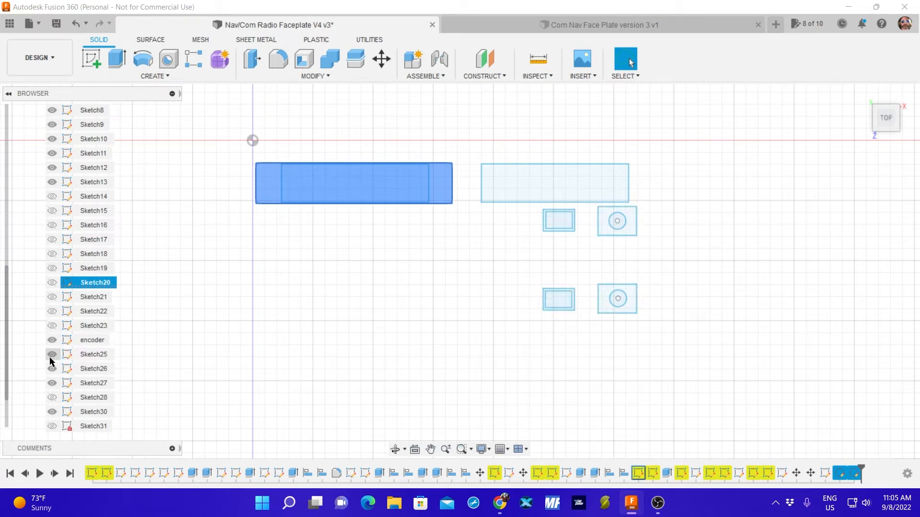
click(51, 368)
click(51, 368)
Hide Sketch11, Sketch12 and Sketch13, and open Sketch20 for editing.
click(52, 182)
click(52, 168)
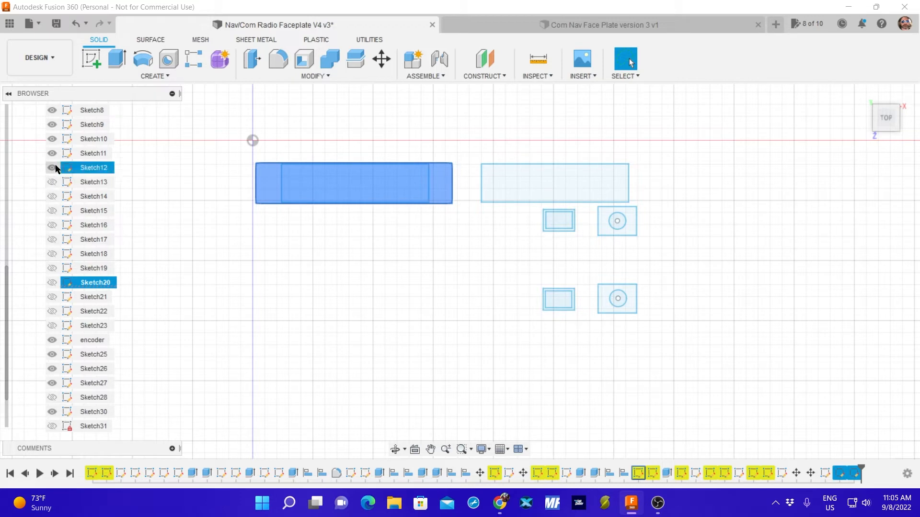
click(51, 153)
double_click(55, 139)
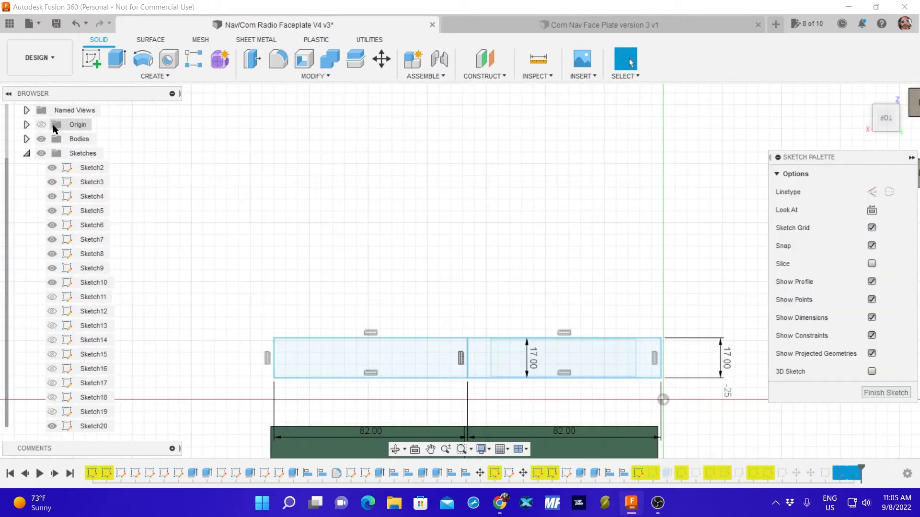
click(47, 171)
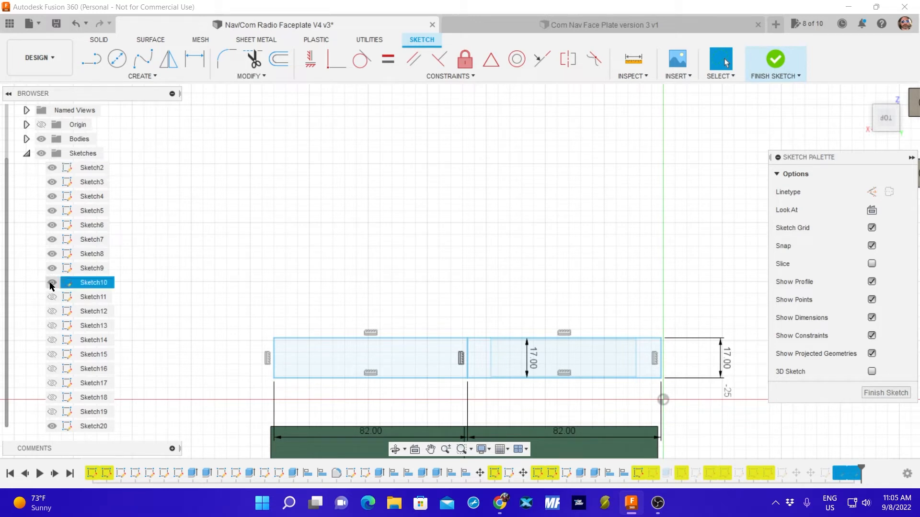
scroll(321, 197, down, 5)
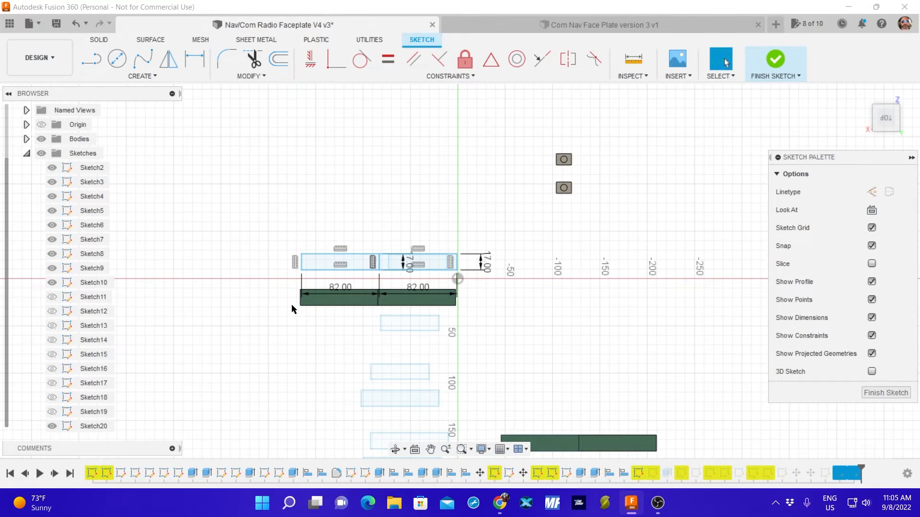
Show Sketch11 through Sketch16 while Sketch20 is open for editing.
mouse_move(309, 355)
middle_down()
mouse_move(332, 225)
mouse_move(330, 254)
middle_up()
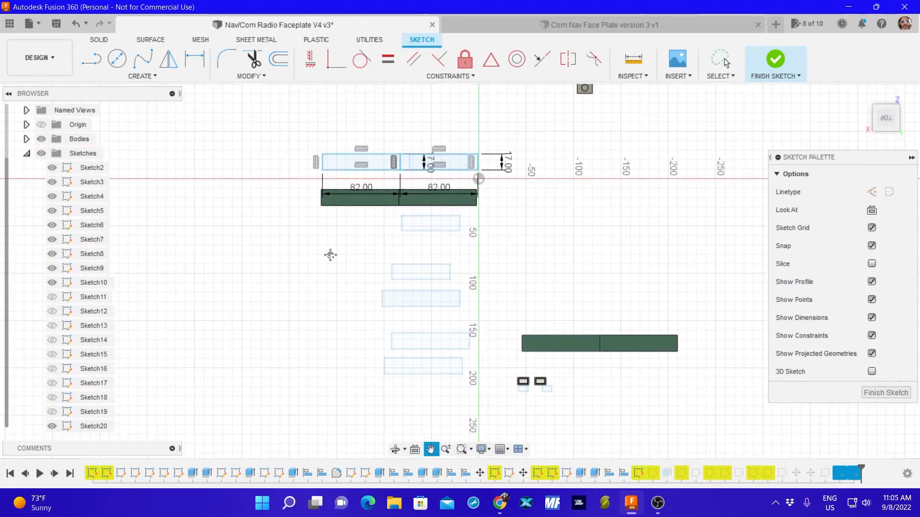
scroll(328, 250, up, 2)
scroll(326, 257, down, 5)
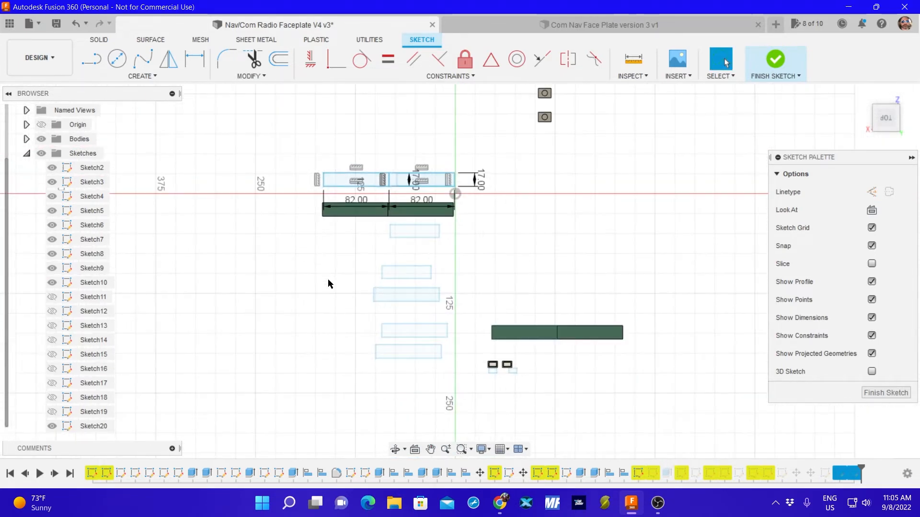
scroll(282, 280, up, 1)
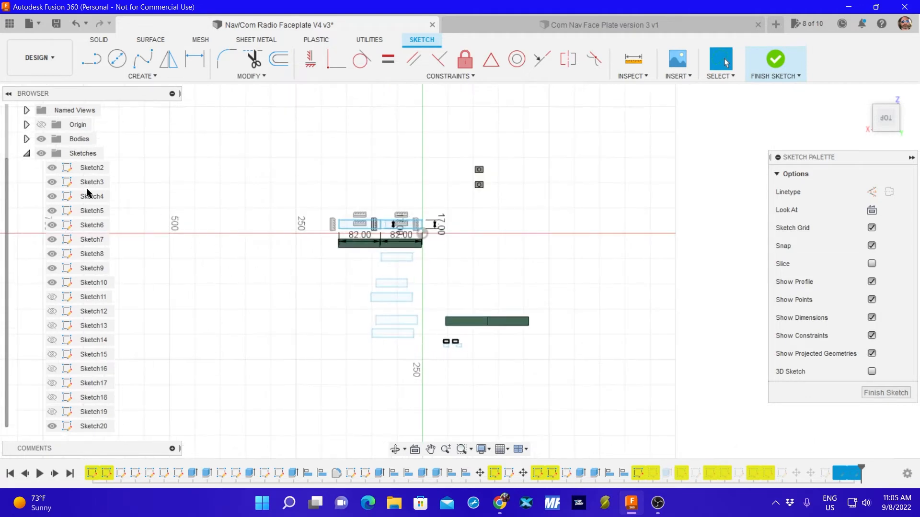
click(51, 312)
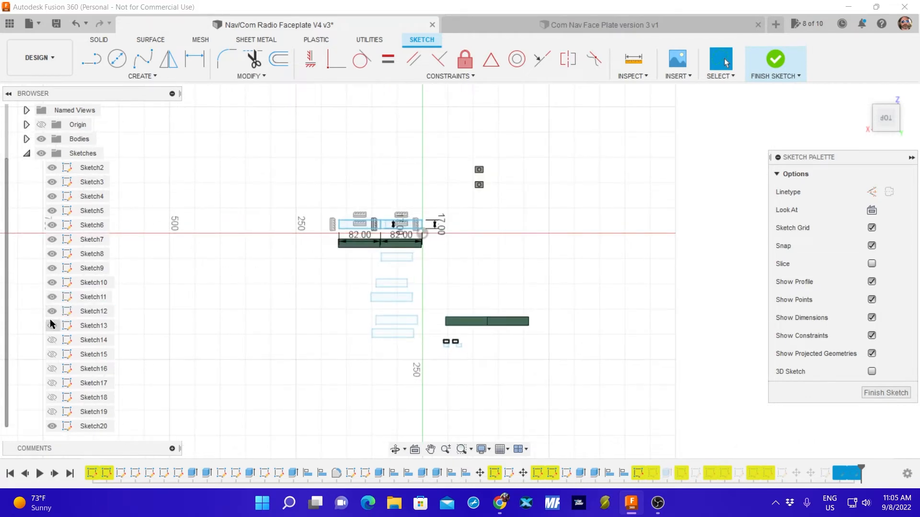
click(52, 325)
click(52, 340)
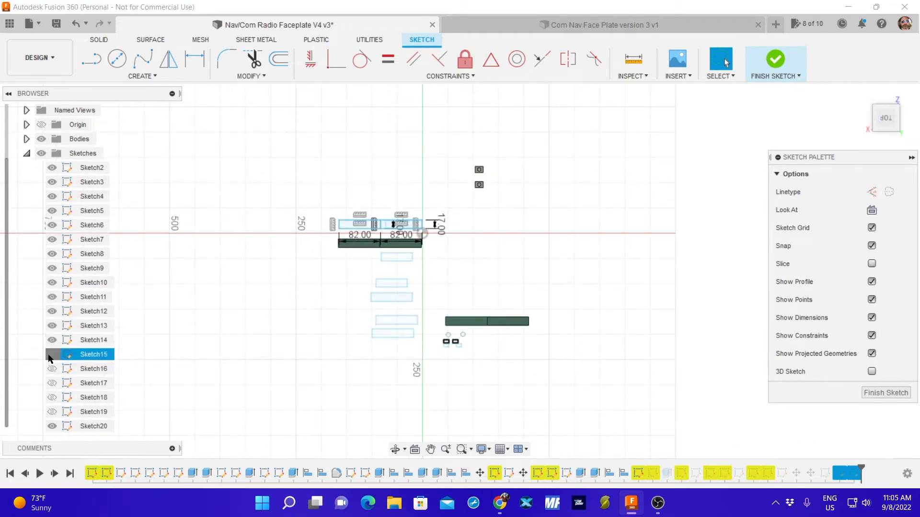
click(52, 355)
click(52, 370)
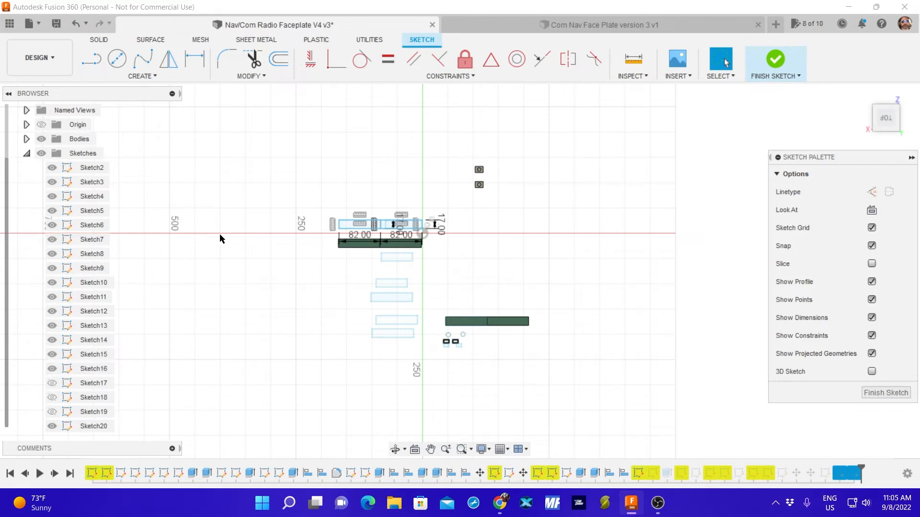
Examine the displayed sketch layout around the display rectangles, the lower green body and the small rectangles and circles beneath it.
scroll(300, 228, up, 4)
scroll(404, 233, up, 3)
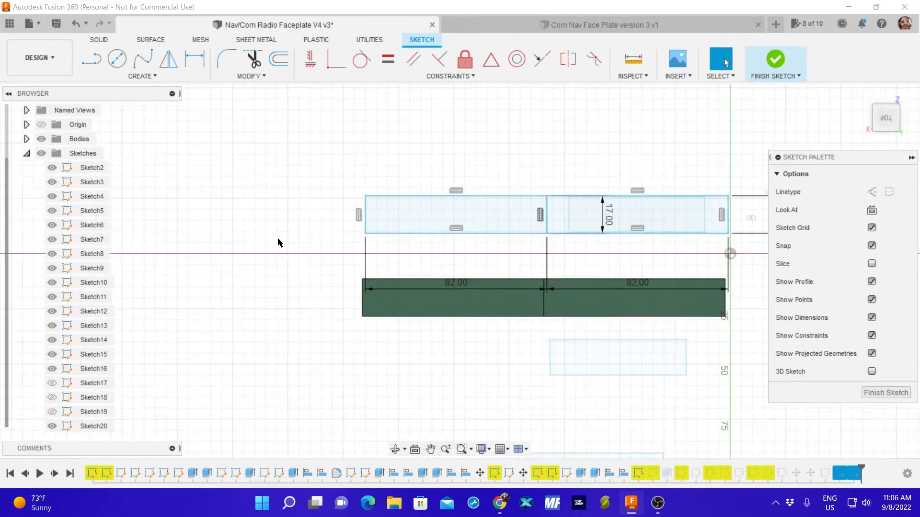
scroll(277, 242, down, 5)
scroll(185, 311, down, 6)
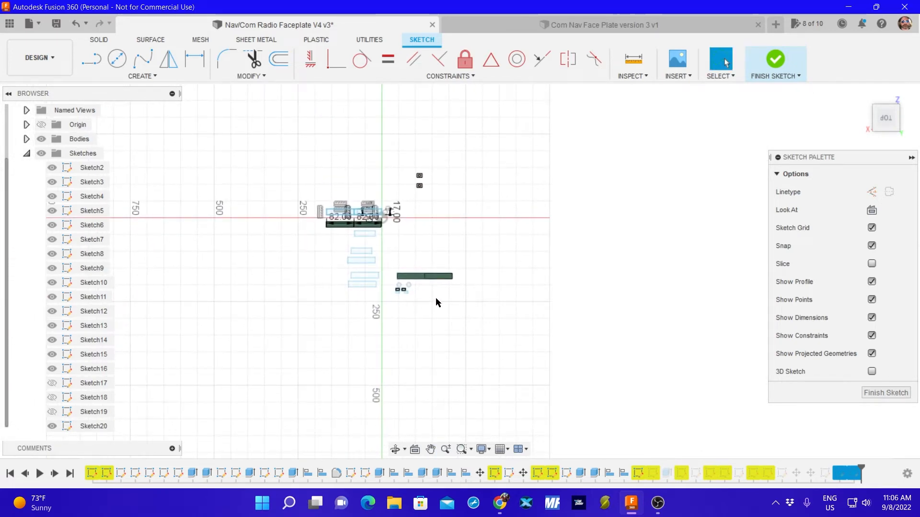
scroll(392, 294, up, 5)
scroll(378, 297, up, 4)
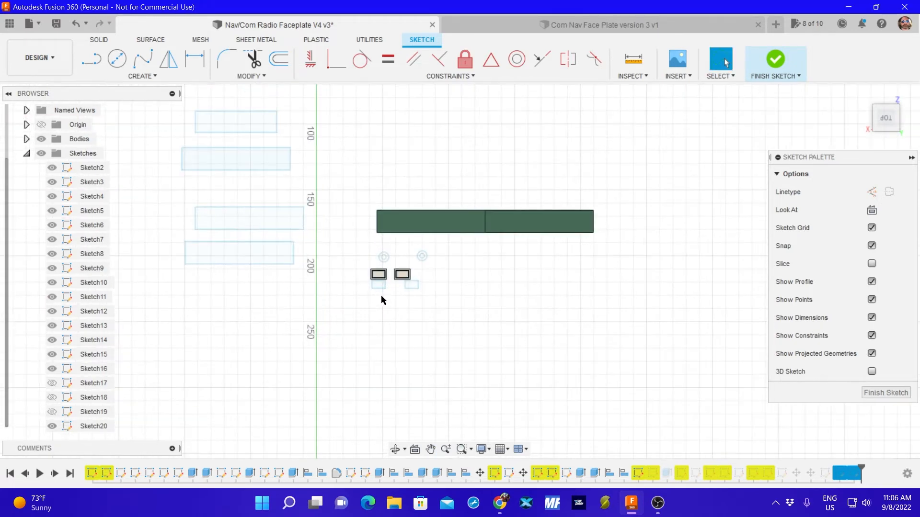
scroll(371, 298, down, 6)
scroll(375, 250, down, 2)
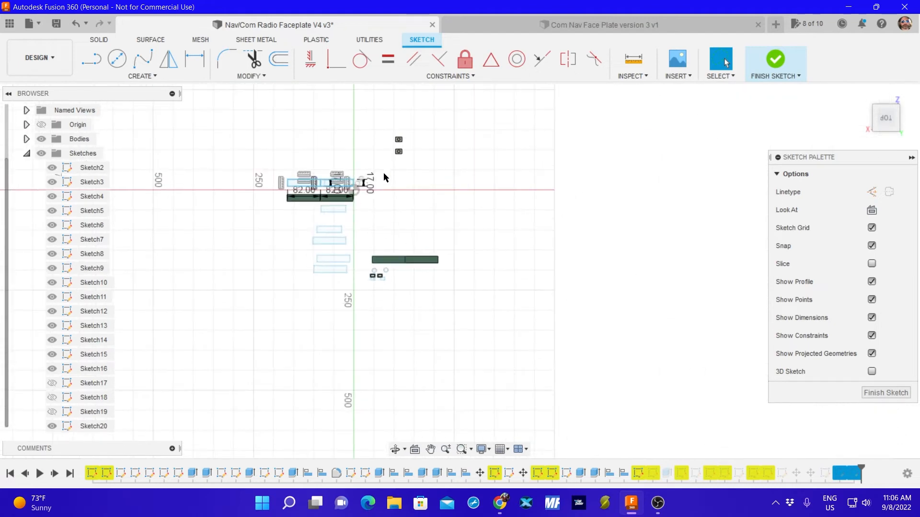
middle_drag(393, 189, 479, 236)
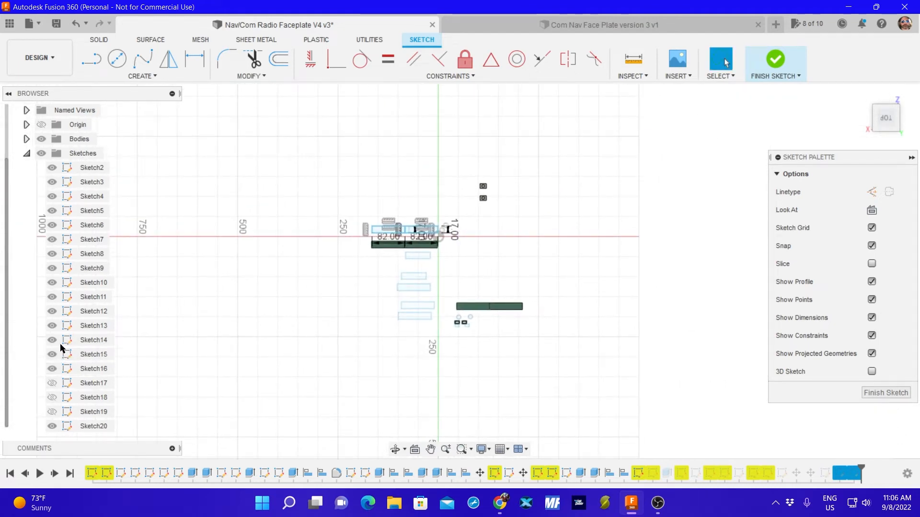
Show Sketch17, Sketch18 and Sketch19, and finish editing Sketch20.
click(52, 384)
click(52, 397)
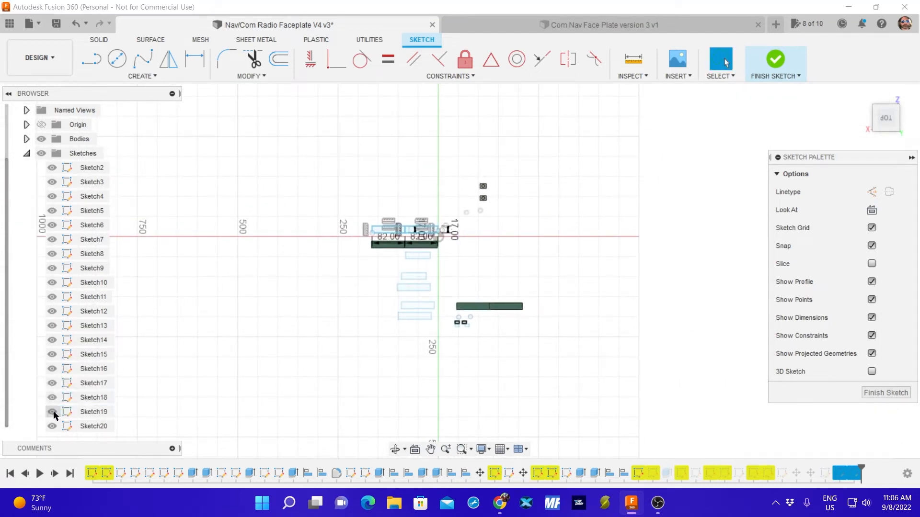
scroll(98, 364, up, 1)
scroll(98, 361, down, 1)
click(866, 393)
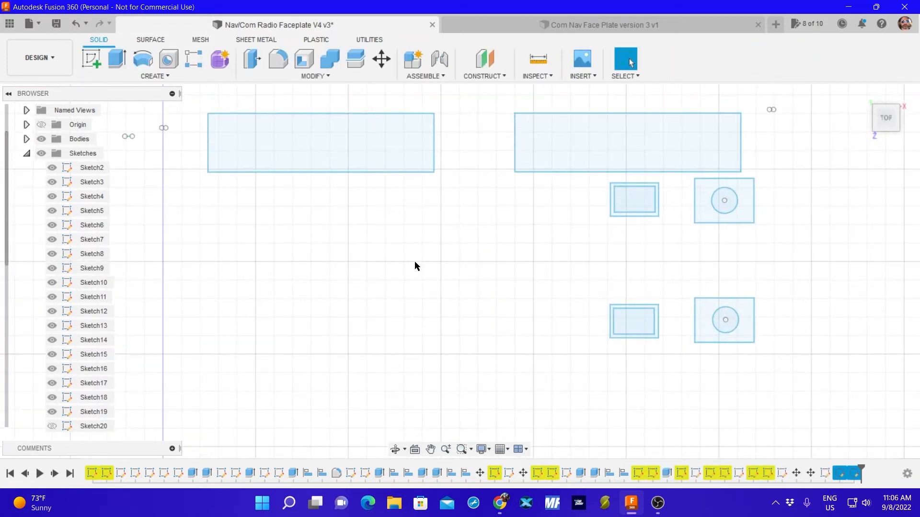
Hide Sketch2, Sketch3, Sketch4 and Sketch5.
scroll(406, 268, down, 6)
click(57, 426)
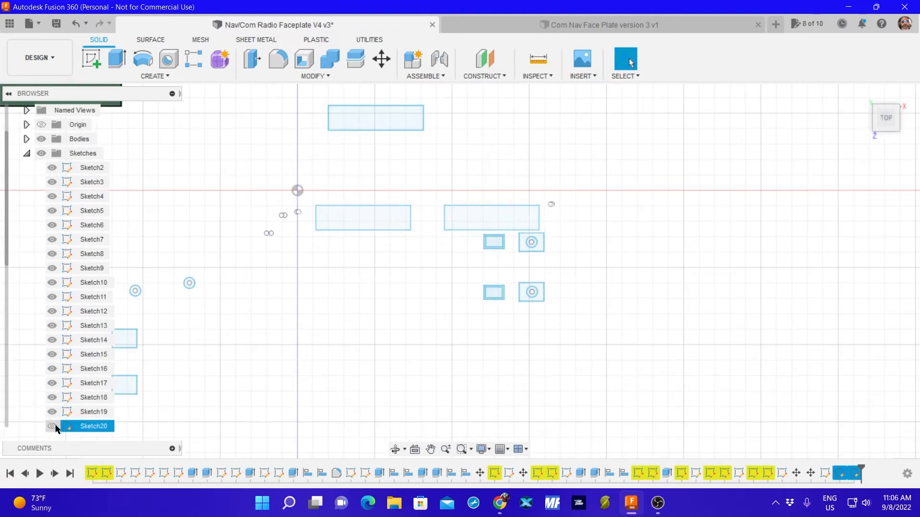
click(54, 169)
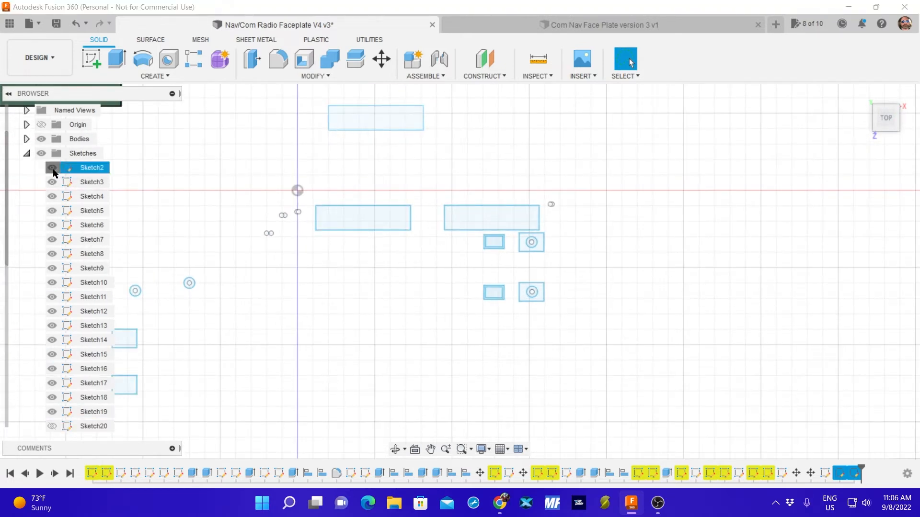
click(52, 169)
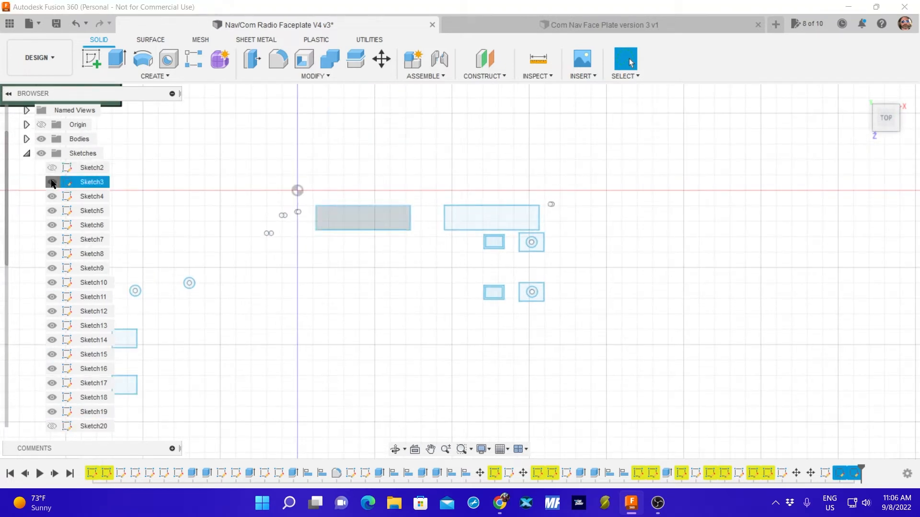
click(52, 182)
click(52, 197)
click(52, 211)
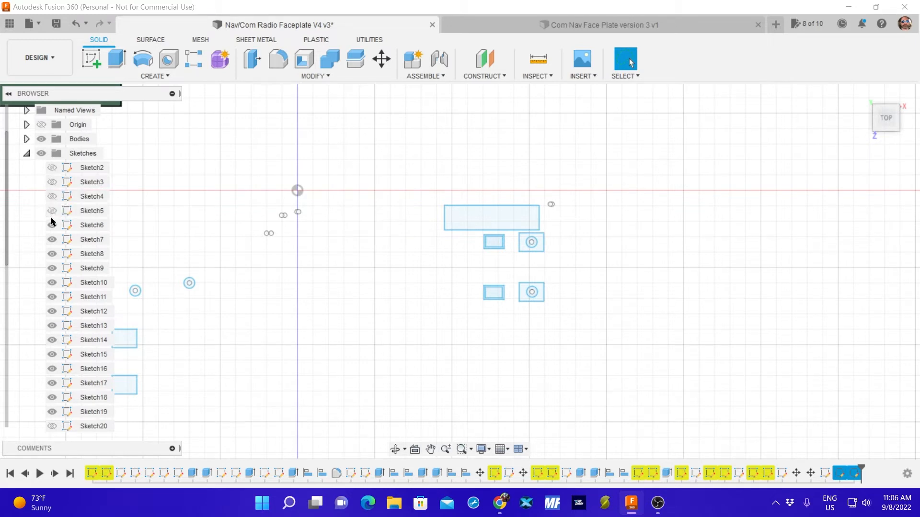
Hide Sketch6 through Sketch19, leaving the encoder sketch and the newer sketches after it shown.
click(52, 226)
click(52, 240)
click(51, 254)
click(52, 269)
click(51, 282)
click(52, 297)
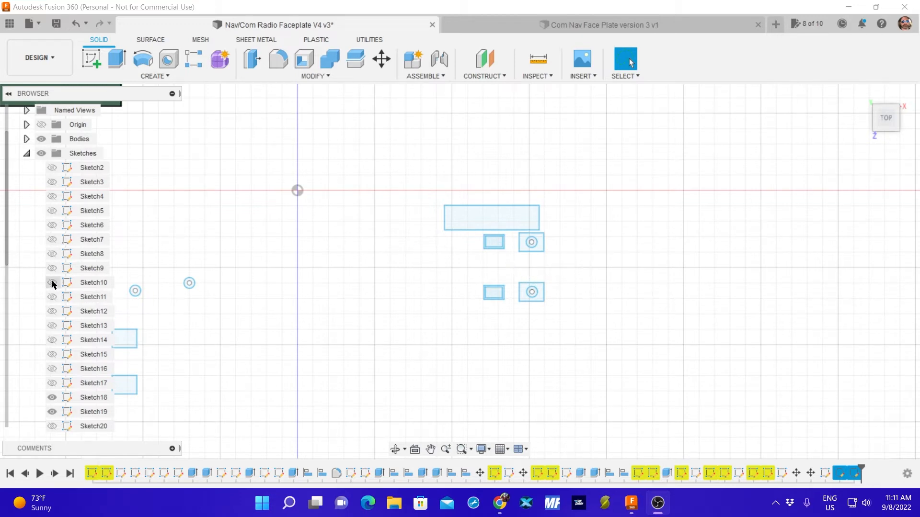
scroll(53, 326, down, 1)
click(56, 370)
click(51, 383)
click(51, 397)
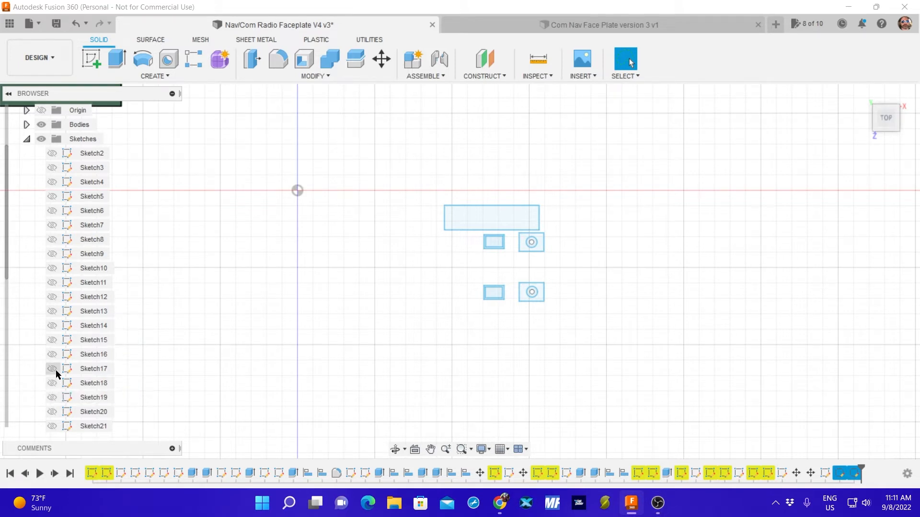
Check what the encoder sketch and Sketch26 contain by switching their visibility off and on.
scroll(49, 367, down, 1)
click(52, 385)
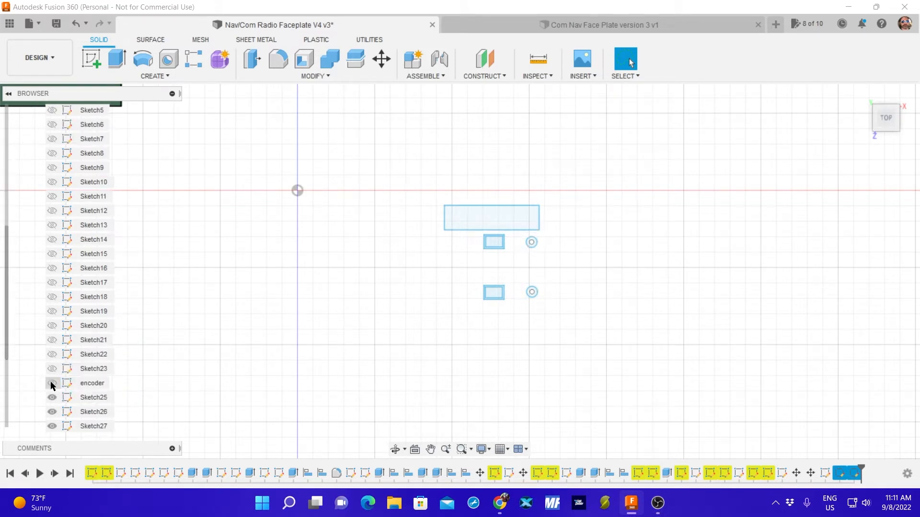
click(52, 384)
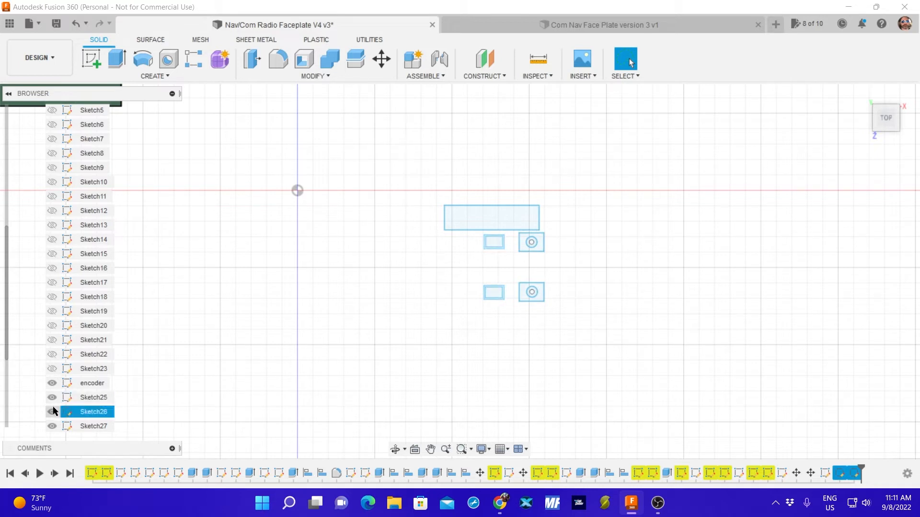
scroll(54, 412, down, 3)
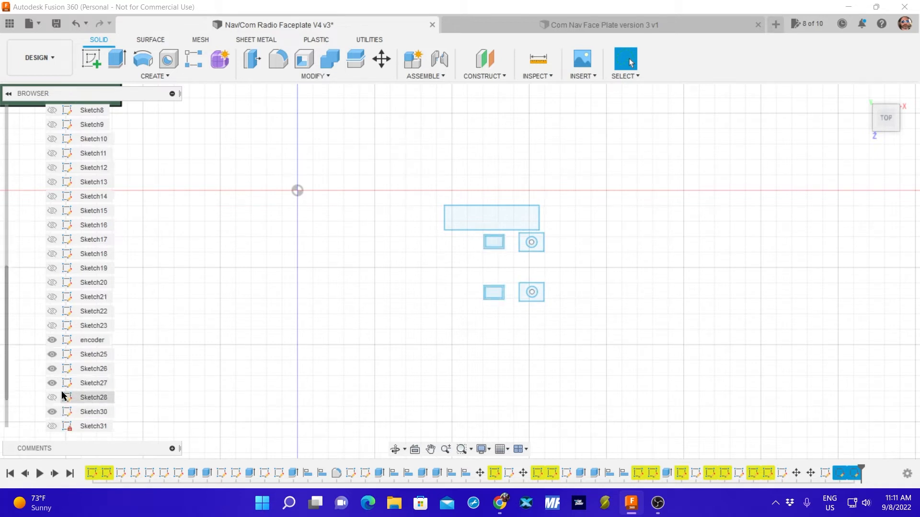
click(53, 340)
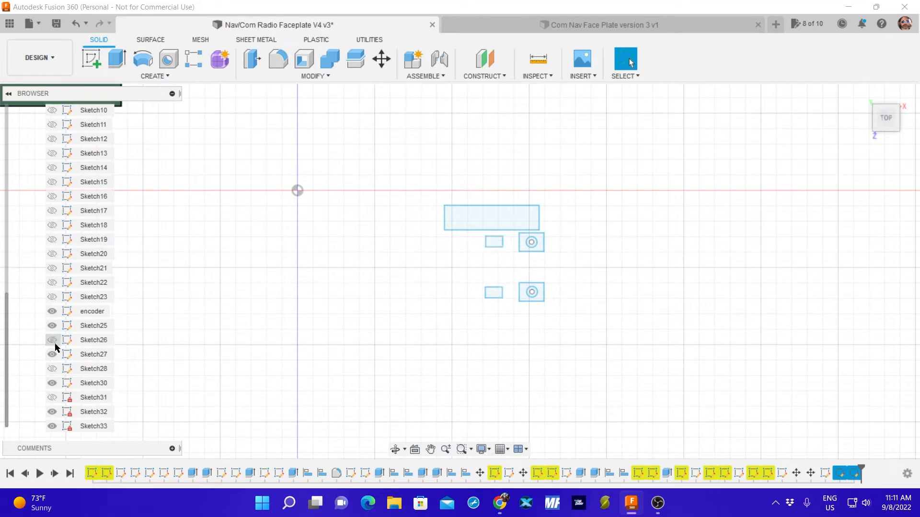
click(52, 340)
Hide Sketch30 and start a Move on both knob rectangles with their circles from the encoder sketch and Sketch27.
click(51, 383)
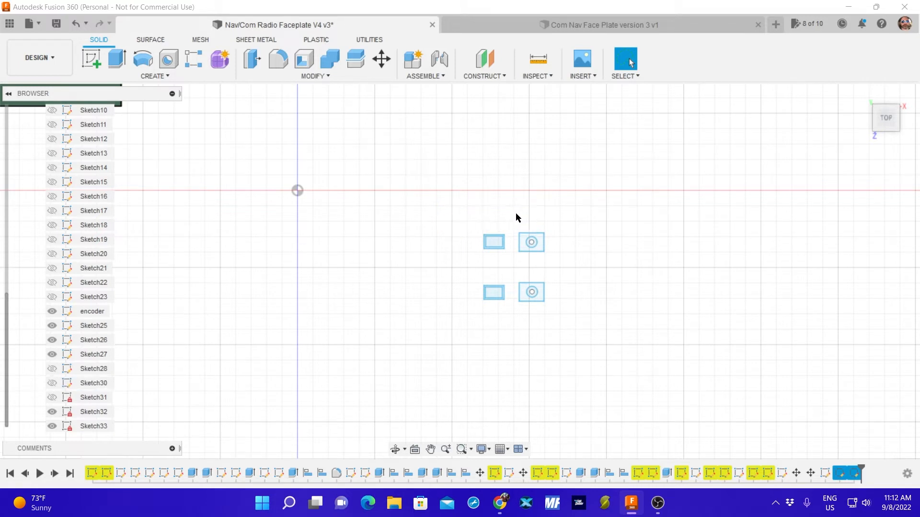
mouse_move(515, 214)
mouse_down()
mouse_move(518, 313)
mouse_move(552, 302)
mouse_move(579, 222)
mouse_up()
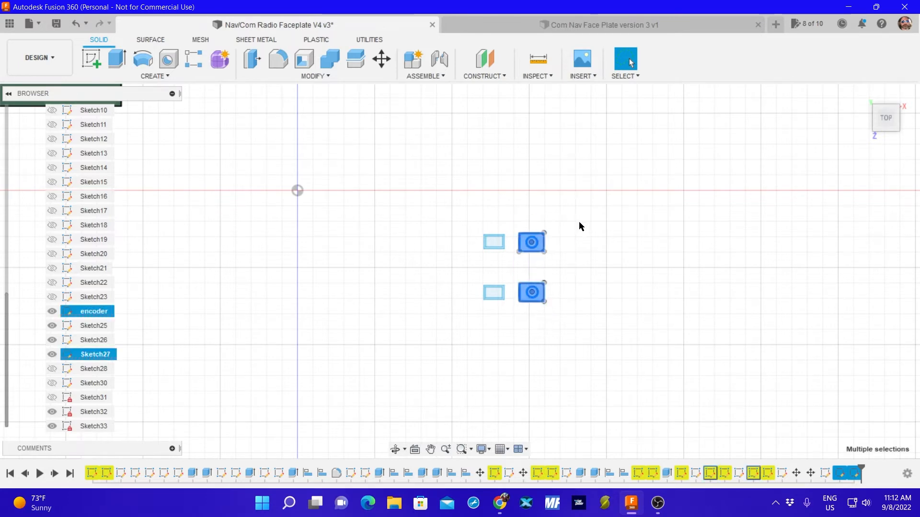
key(m)
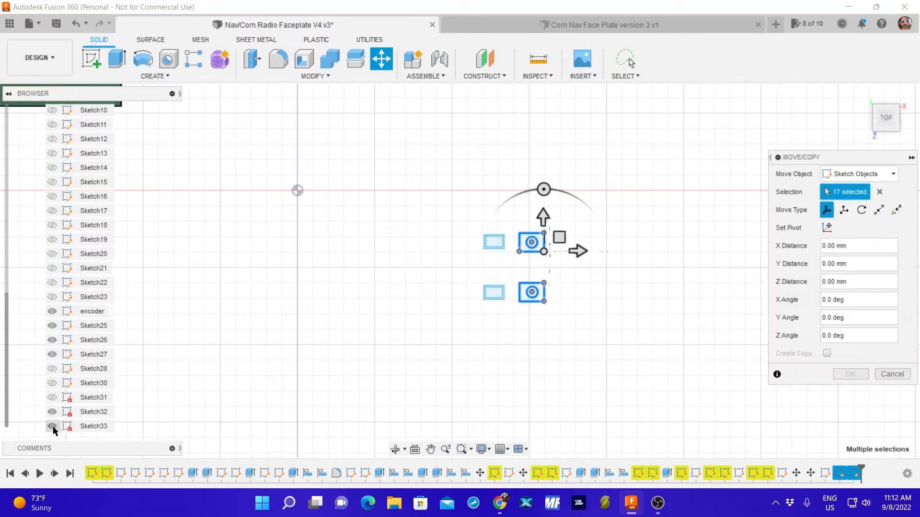
Show the faceplate outline Sketch31, the display rectangle Sketch30 and the corner holes Sketch28 as references for the move.
click(53, 426)
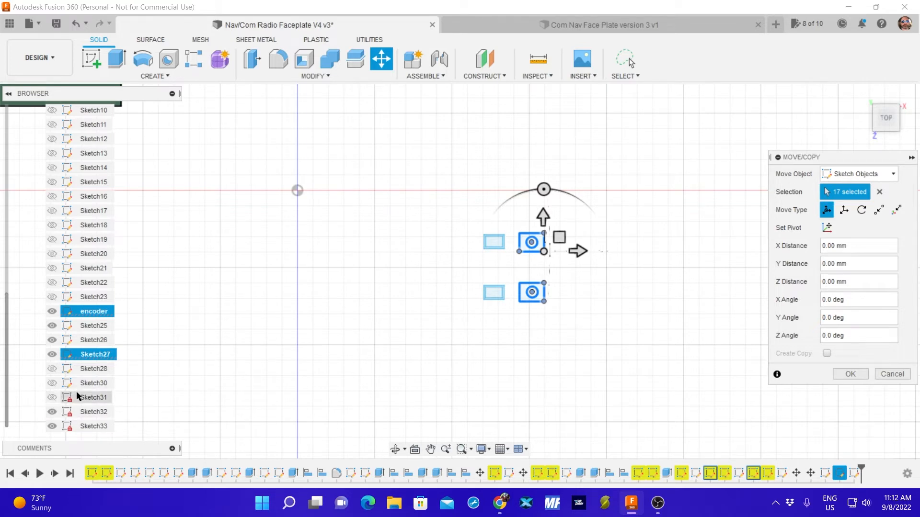
click(52, 398)
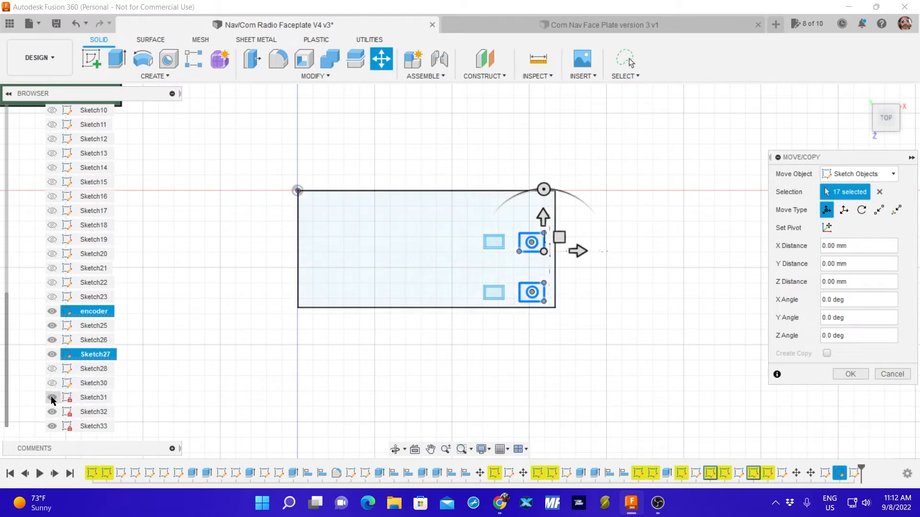
click(52, 383)
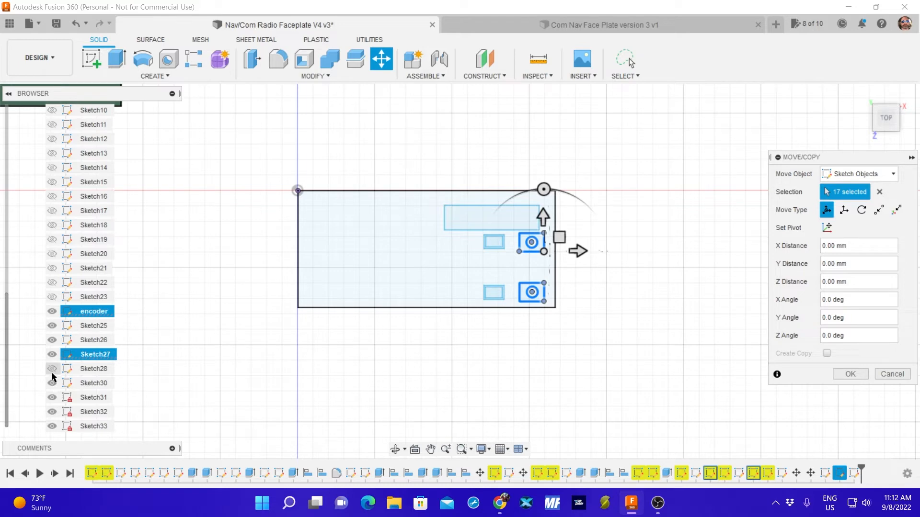
click(53, 371)
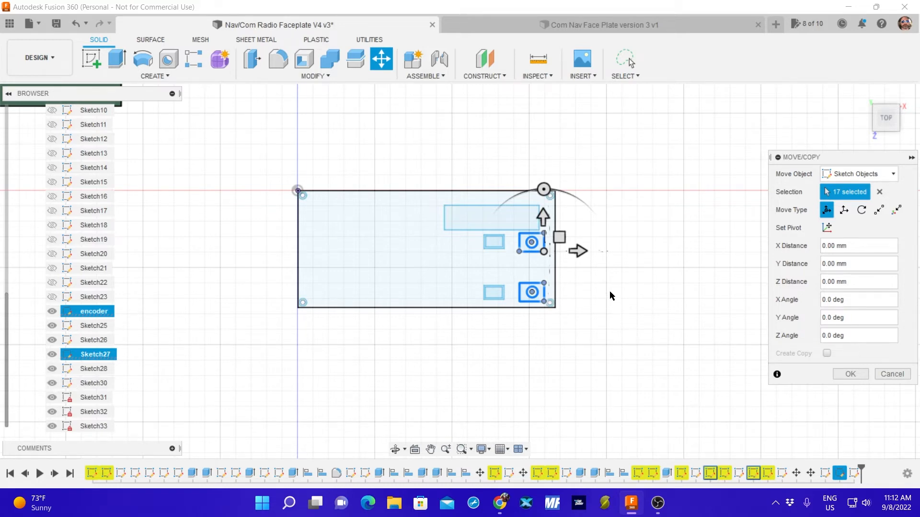
Move both knob rectangles with their circles -2.974 mm in X and 0.27 mm in Y, lining up their right edges with the display rectangle's.
scroll(566, 251, up, 5)
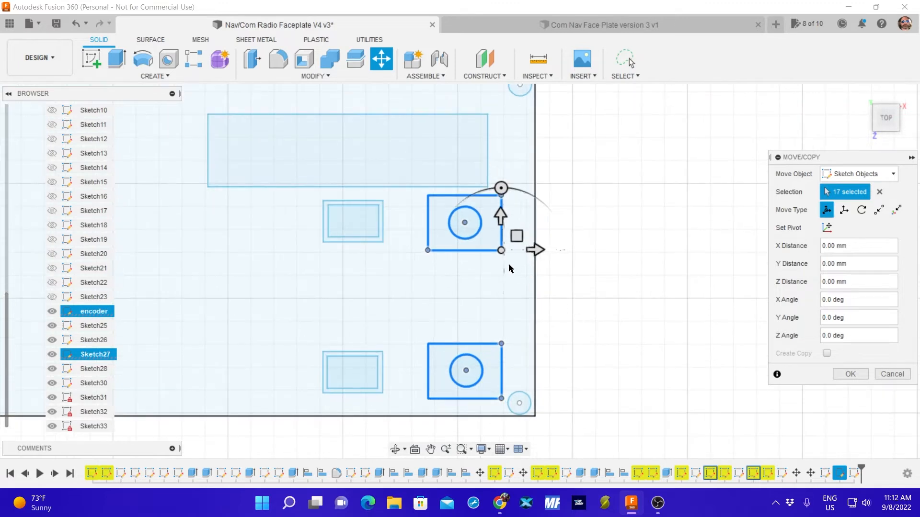
click(501, 250)
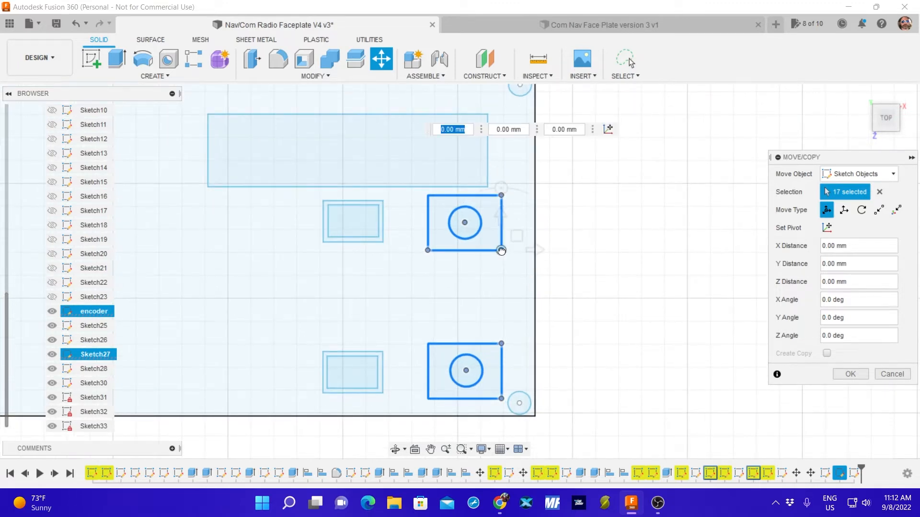
drag(501, 250, 488, 249)
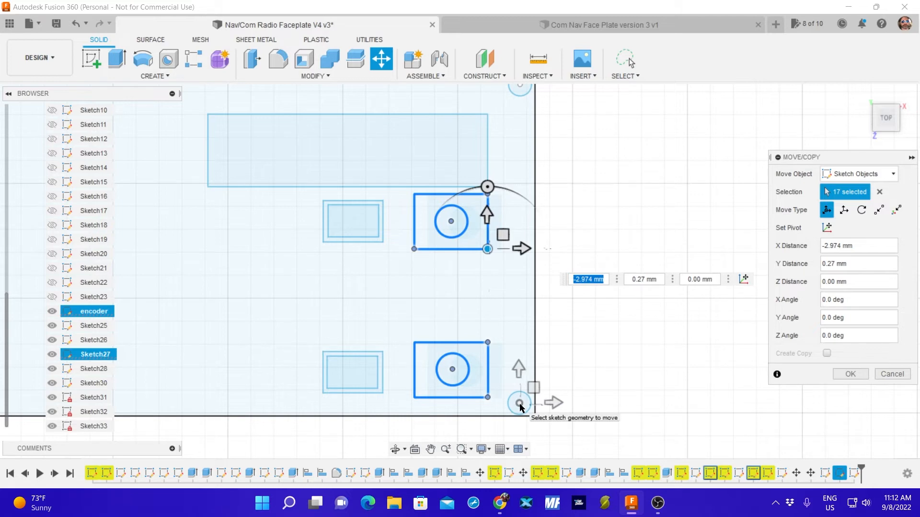
click(850, 374)
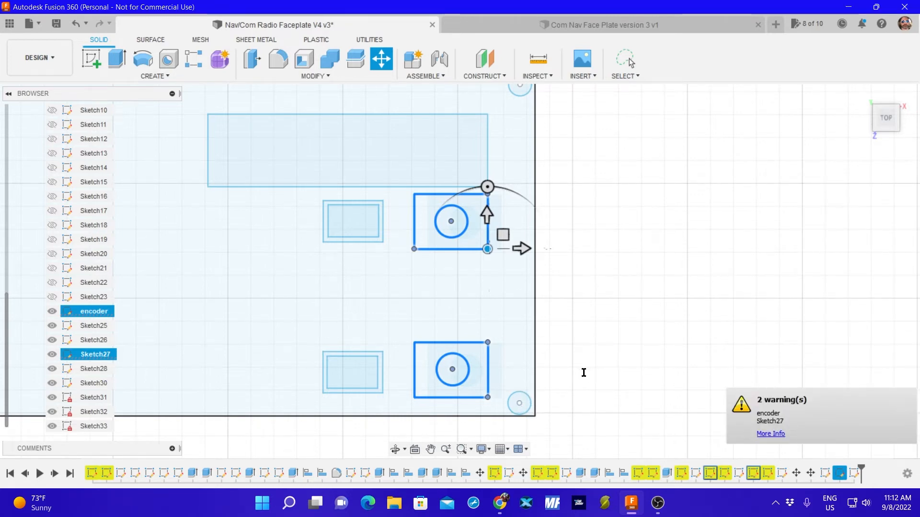
key(Escape)
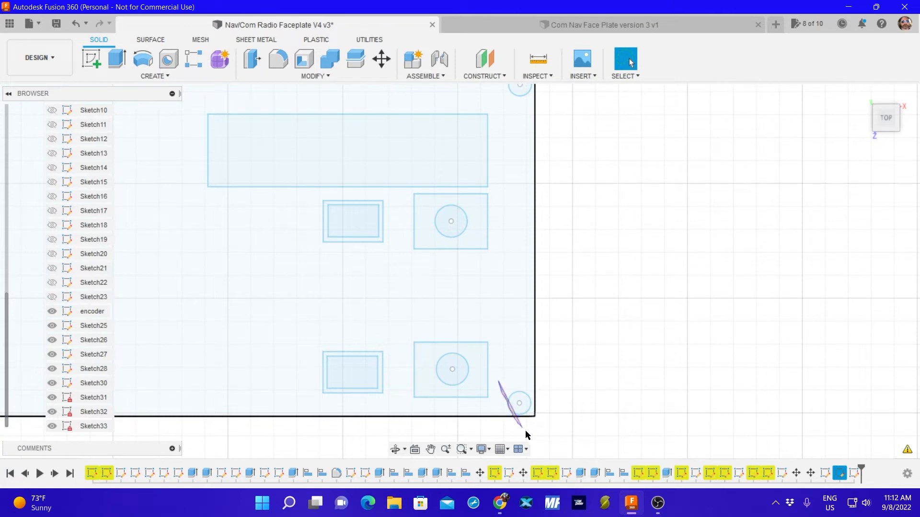
Try to rename the faceplate outline Sketch31 as Faceplate.
drag(525, 434, 559, 383)
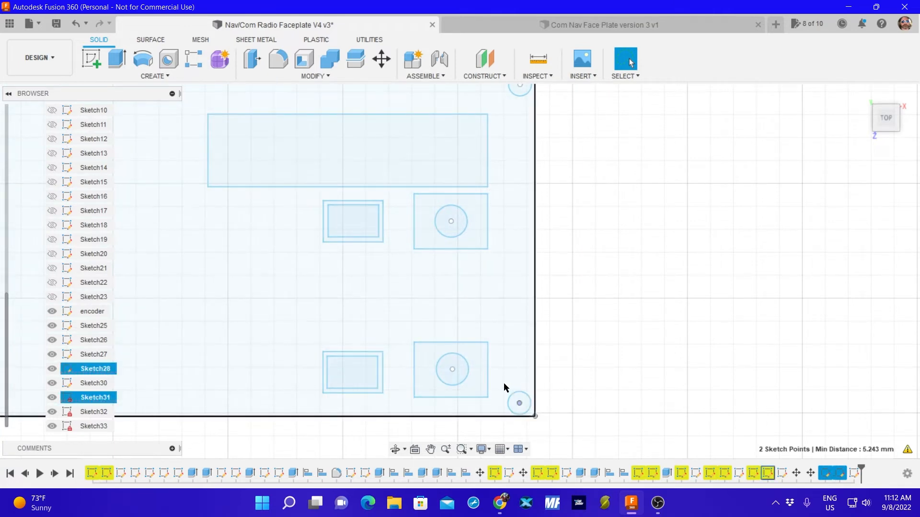
click(51, 398)
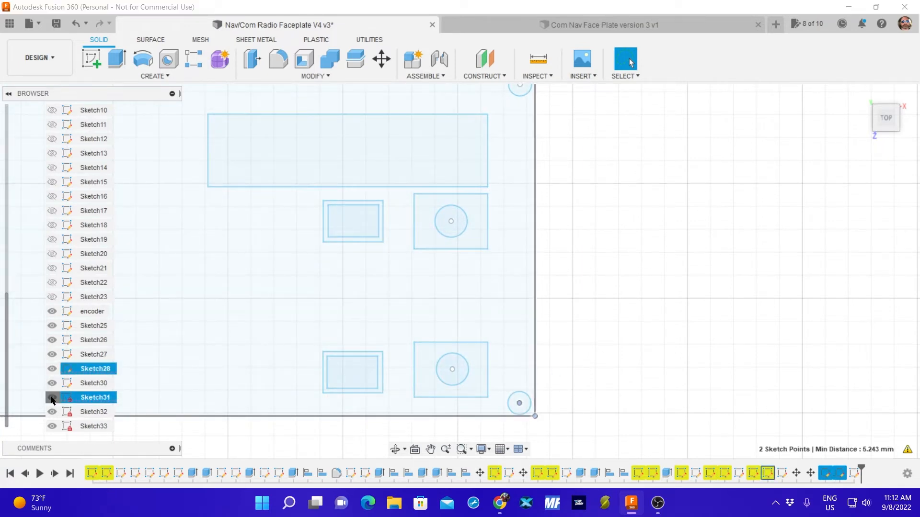
double_click(91, 398)
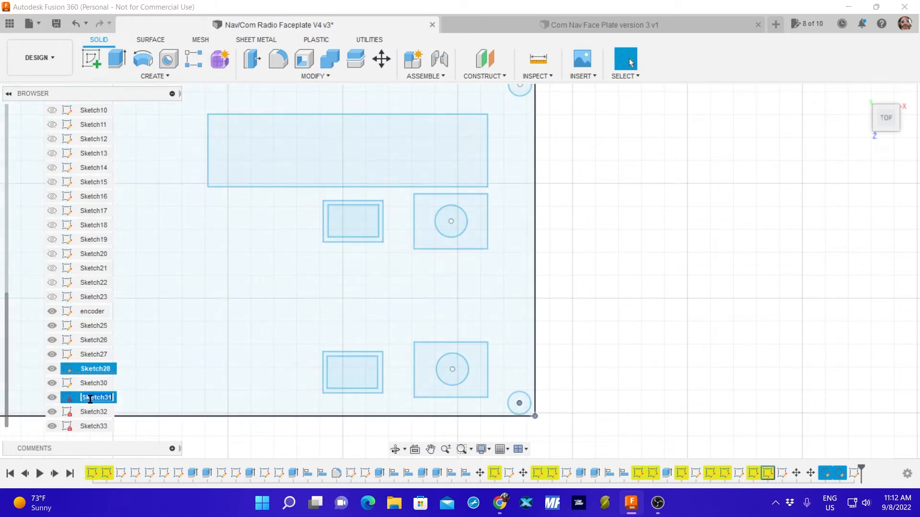
text(Faceplate)
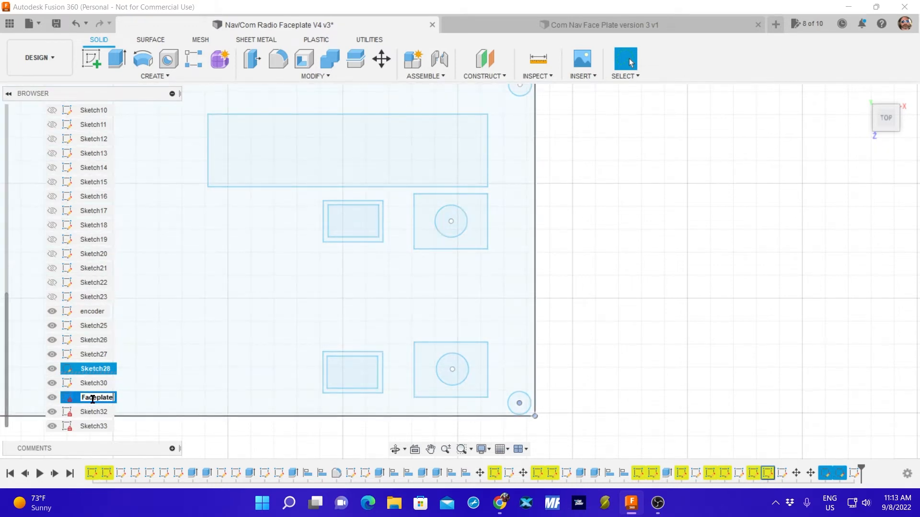
key(Escape)
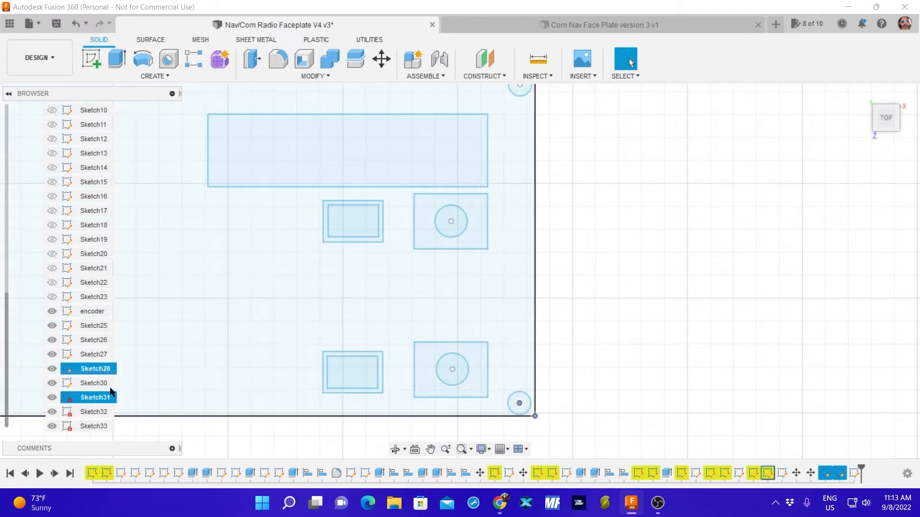
scroll(94, 364, up, 5)
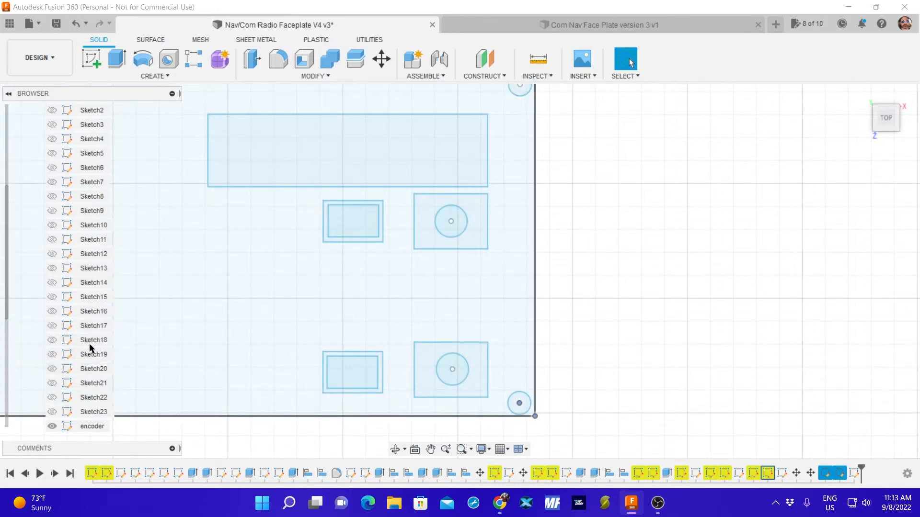
scroll(90, 346, down, 5)
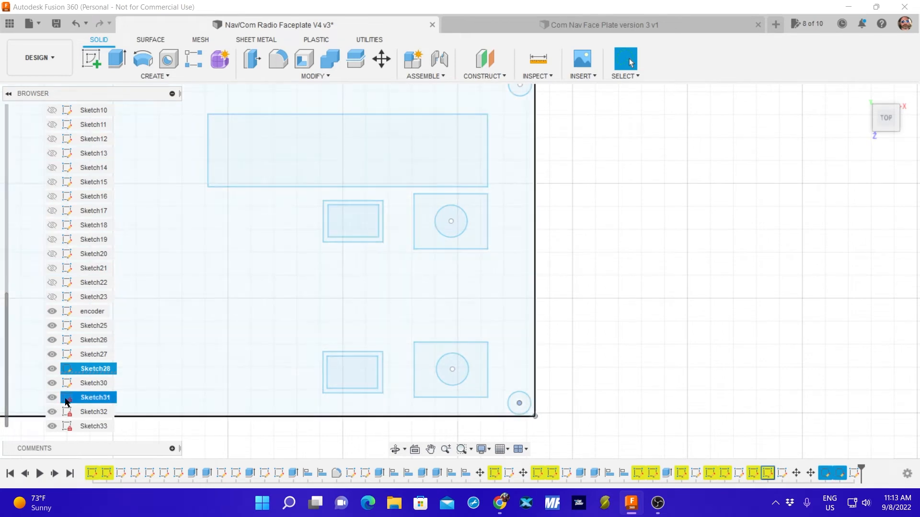
double_click(92, 398)
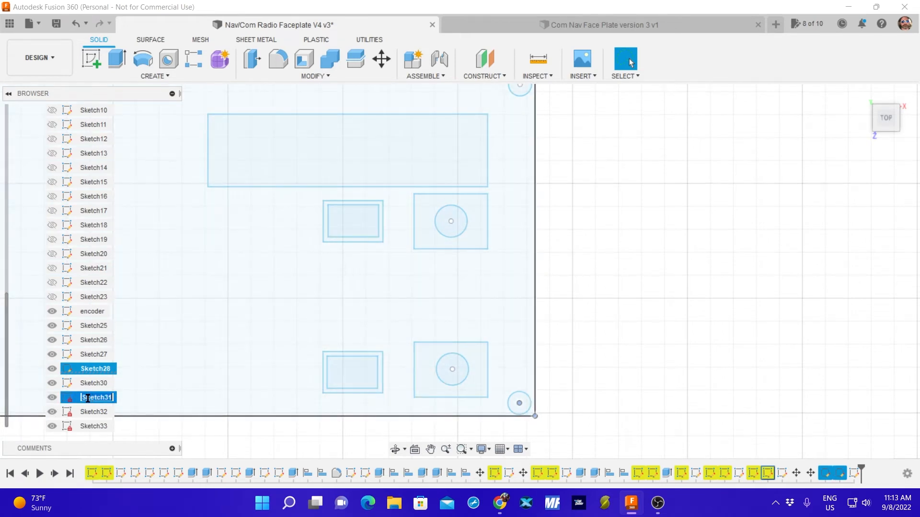
text(Faceplate)
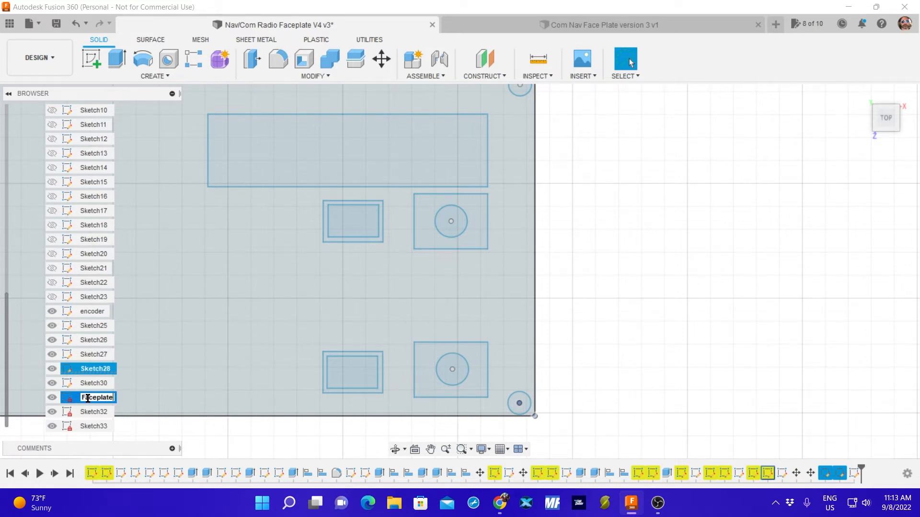
key(Escape)
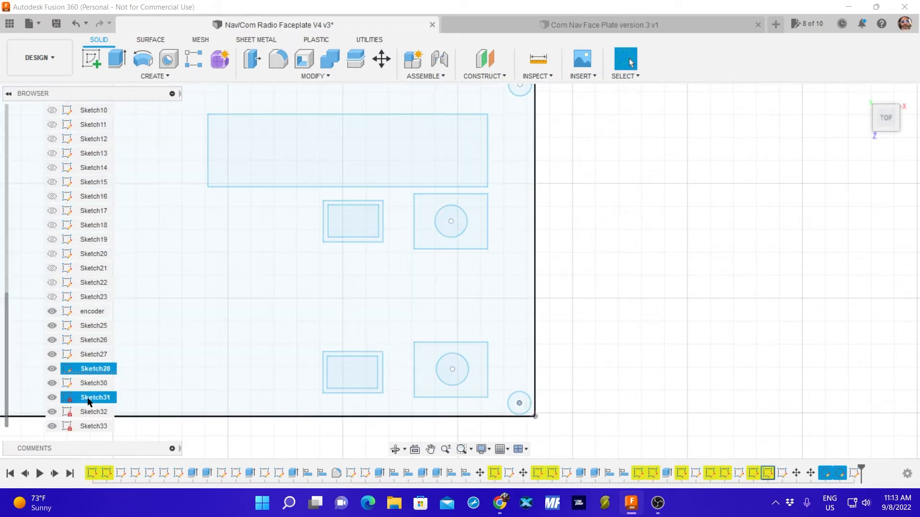
click(70, 402)
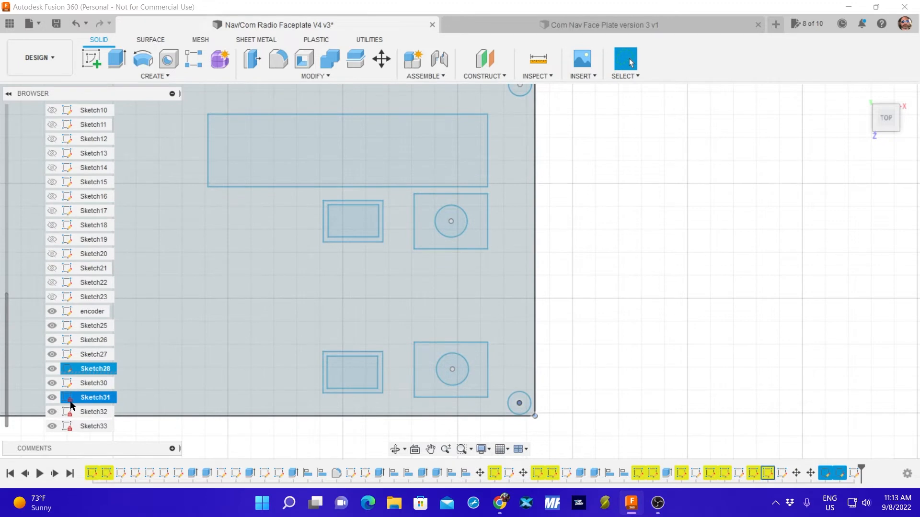
key(Escape)
click(69, 402)
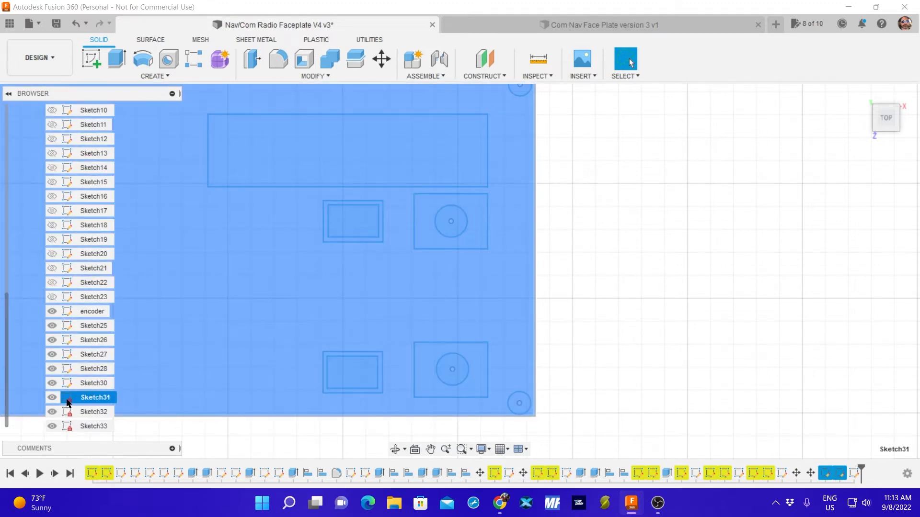
key(Escape)
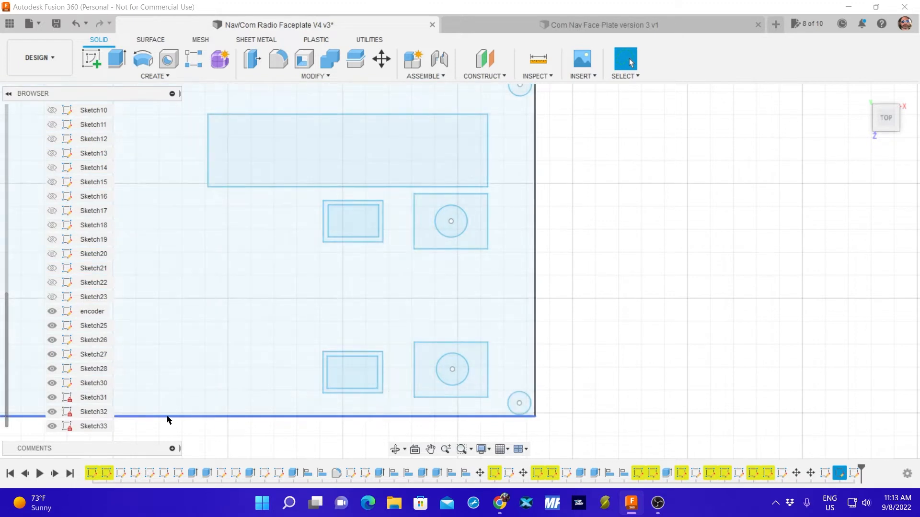
Move the faceplate's lower-right corner hole -0.27 mm in X and 0.946 mm in Y, hiding Sketch31 only while selecting the hole.
click(53, 399)
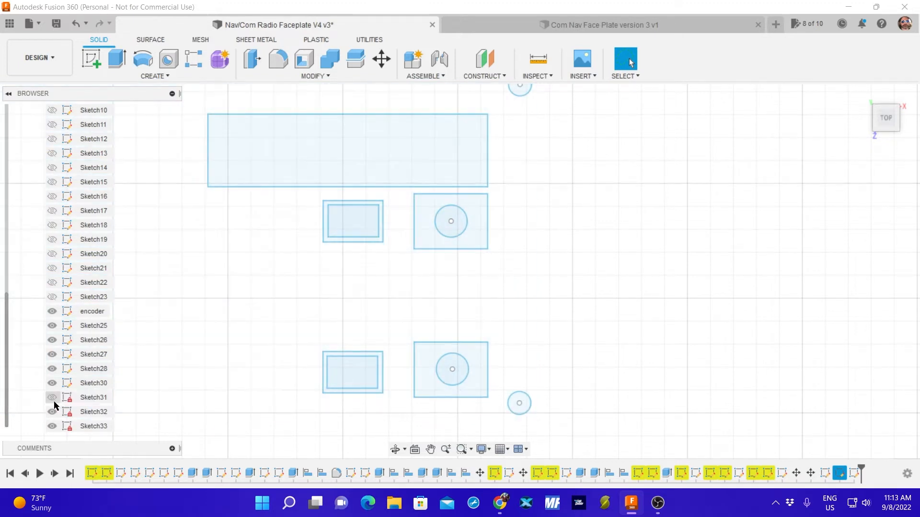
drag(498, 377, 558, 428)
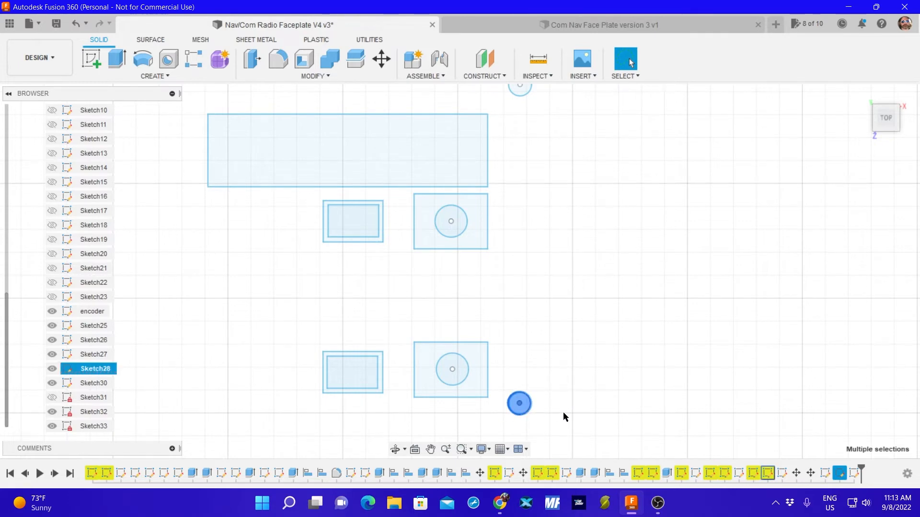
key(m)
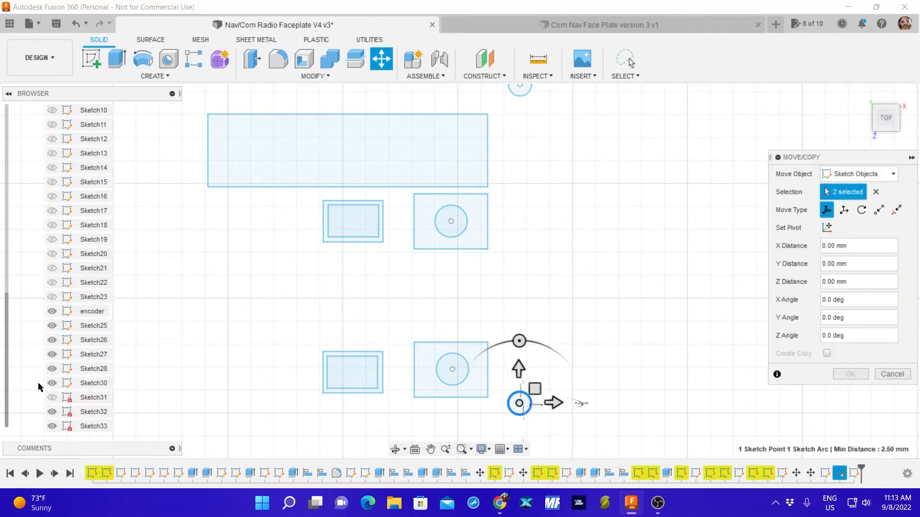
click(52, 399)
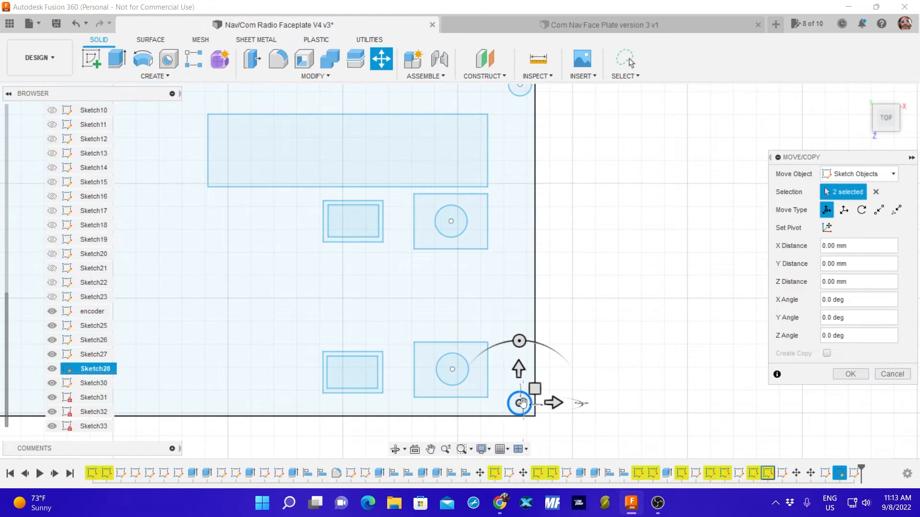
drag(522, 402, 518, 399)
scroll(573, 294, down, 3)
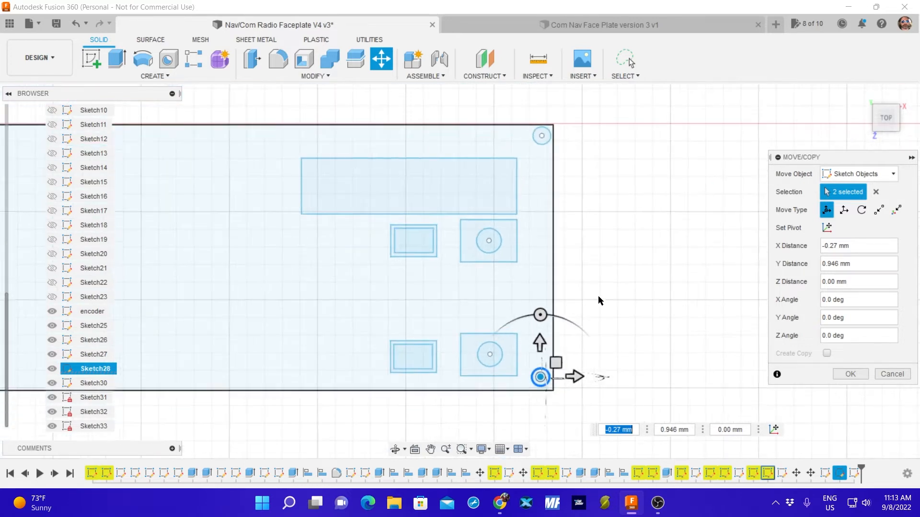
scroll(600, 300, up, 2)
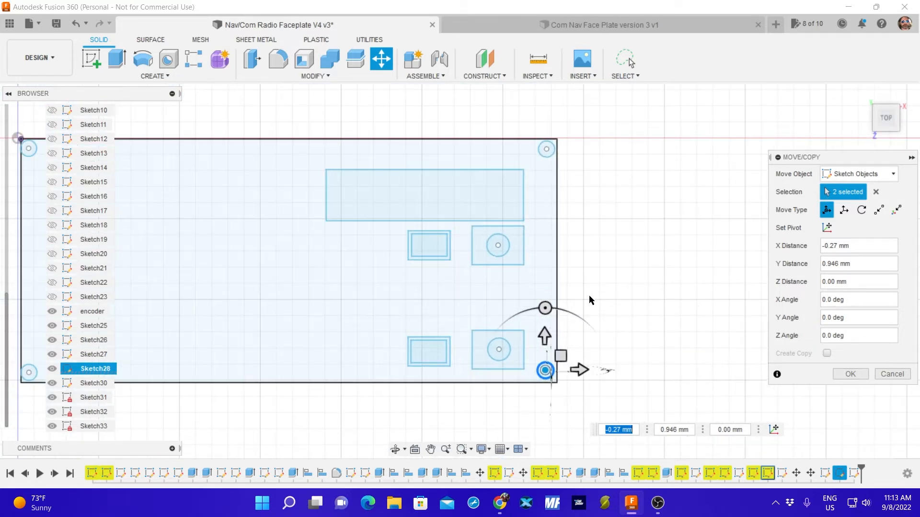
middle_drag(602, 303, 688, 284)
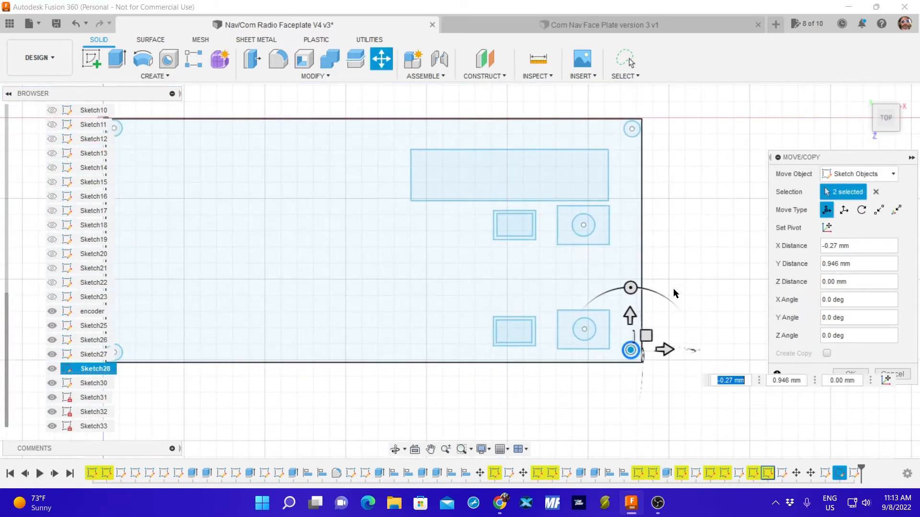
middle_drag(268, 407, 337, 389)
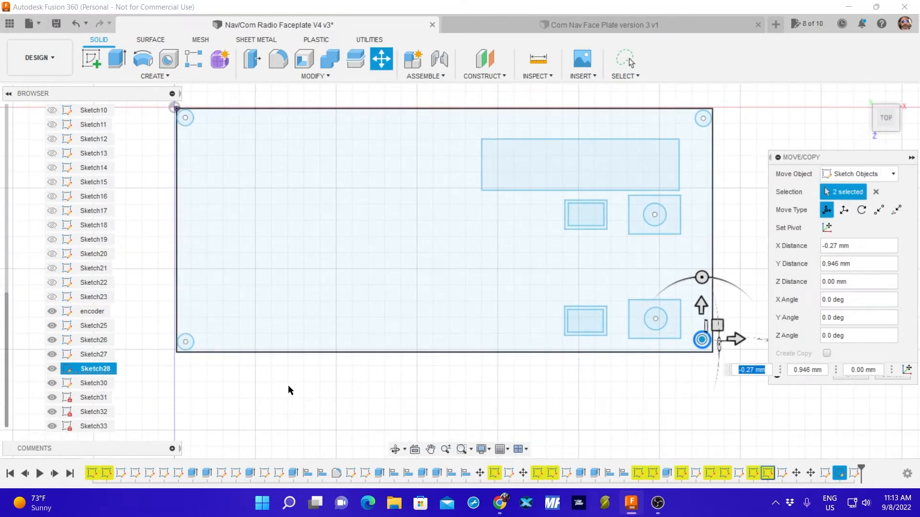
click(848, 378)
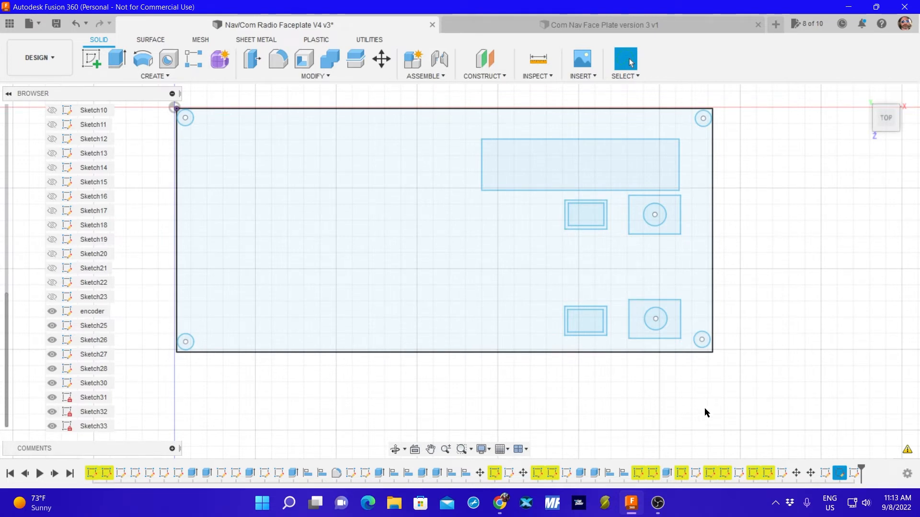
Shift the lower-right corner hole a further -0.314 mm in X, with Sketch31 hidden for the selection and shown again for the move.
middle_drag(704, 411, 527, 386)
scroll(556, 398, up, 5)
key(Escape)
scroll(527, 386, down, 3)
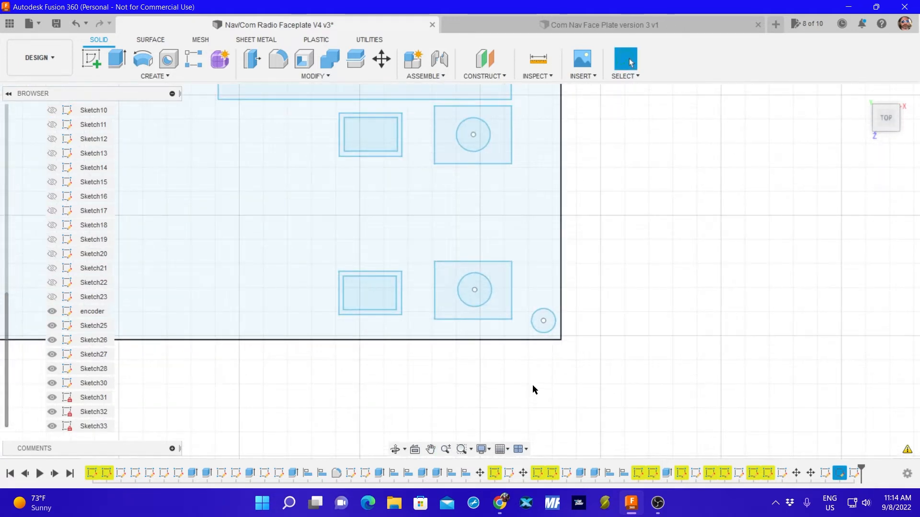
scroll(534, 389, up, 1)
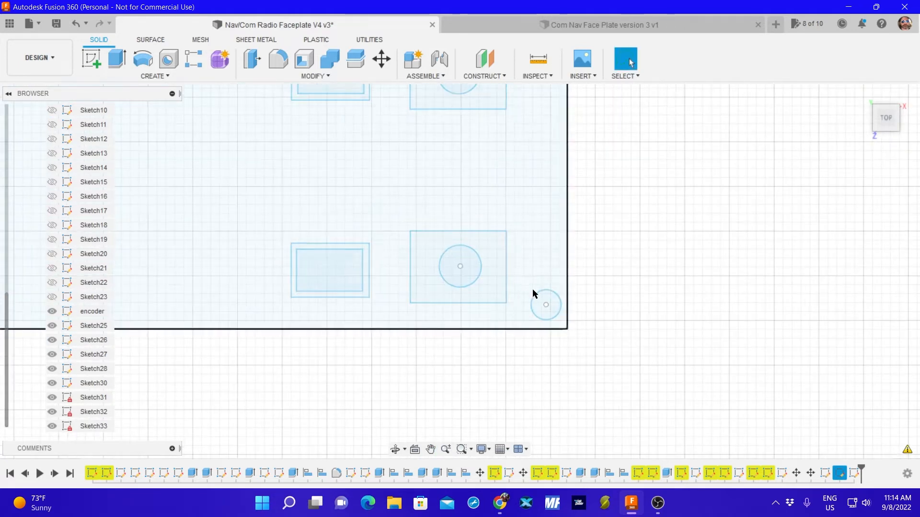
click(52, 397)
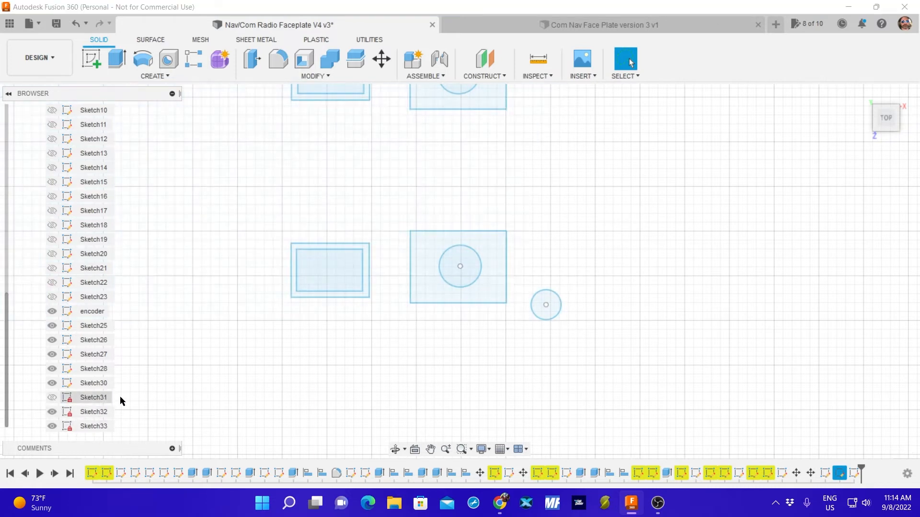
drag(608, 317, 604, 322)
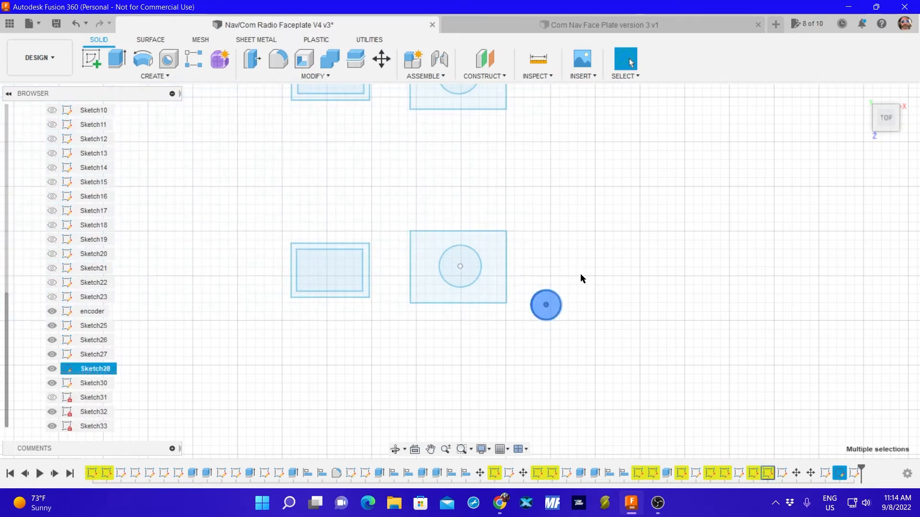
key(m)
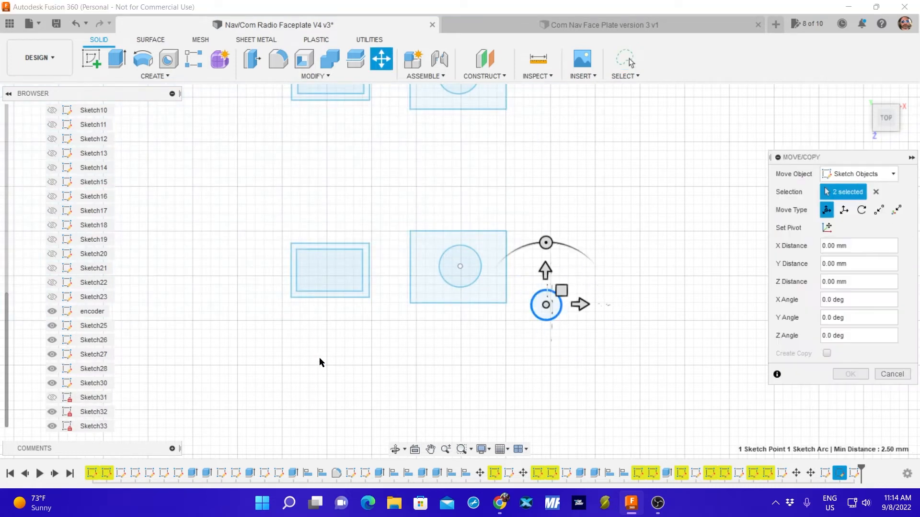
click(52, 397)
click(545, 305)
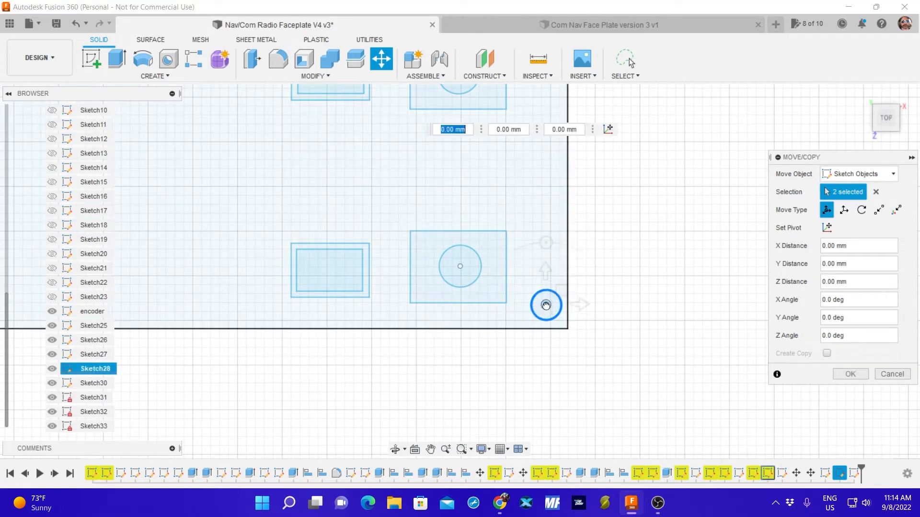
drag(545, 305, 544, 305)
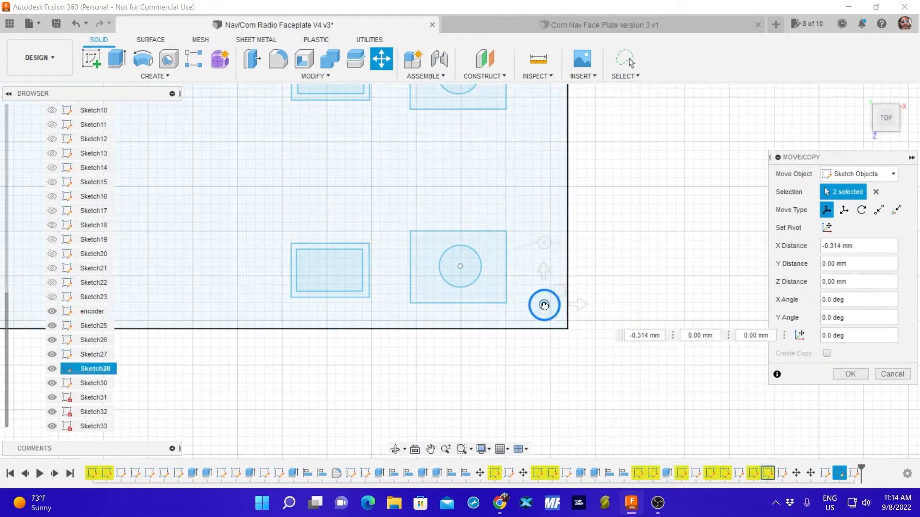
click(846, 377)
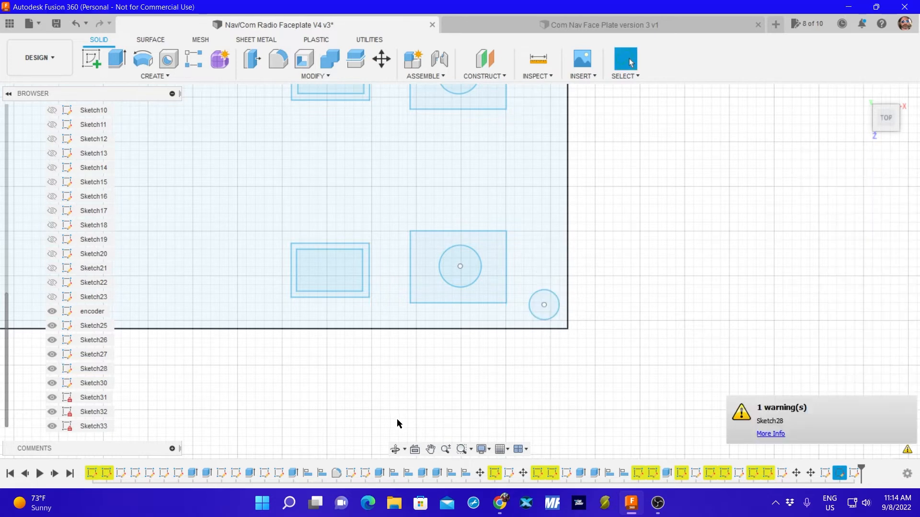
Move the faceplate's lower-left corner hole 0.419 mm in X and 0.209 mm in Y, hiding Sketch31 only while selecting the hole.
middle_drag(288, 424, 601, 409)
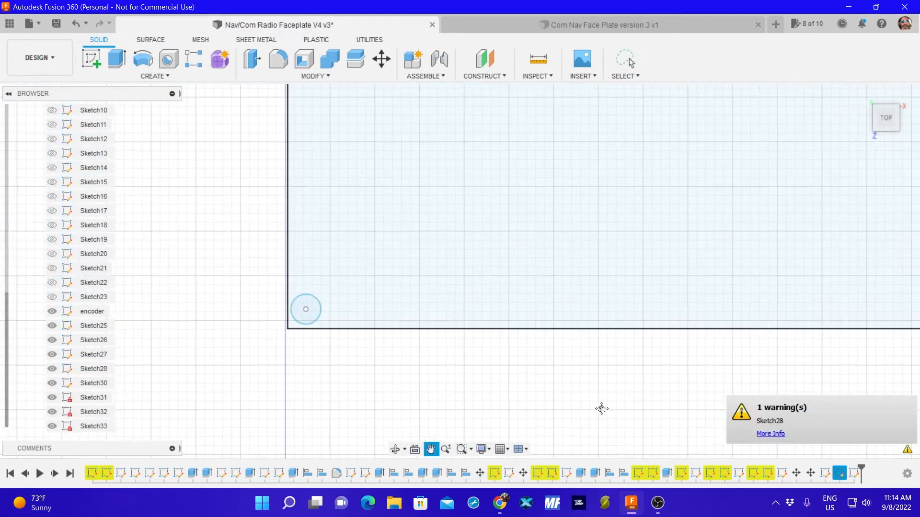
click(52, 397)
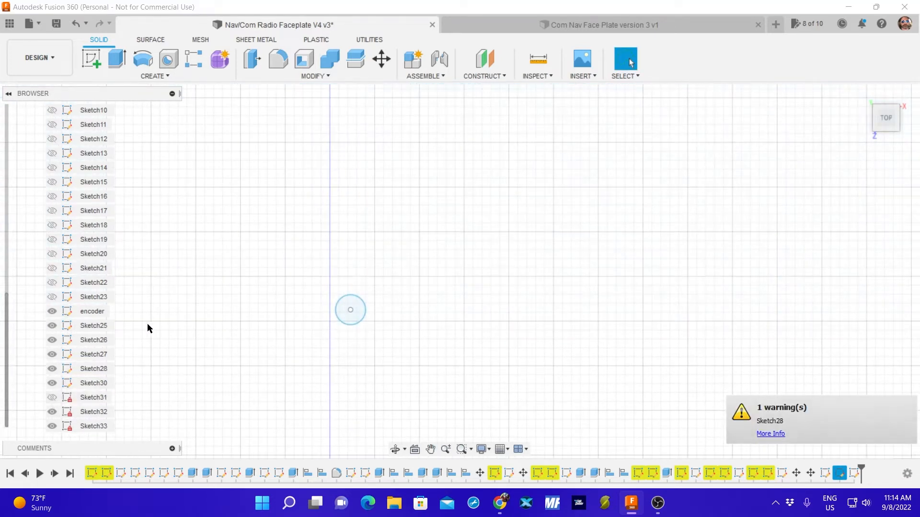
mouse_move(310, 265)
mouse_down()
mouse_move(429, 304)
mouse_move(414, 306)
mouse_up()
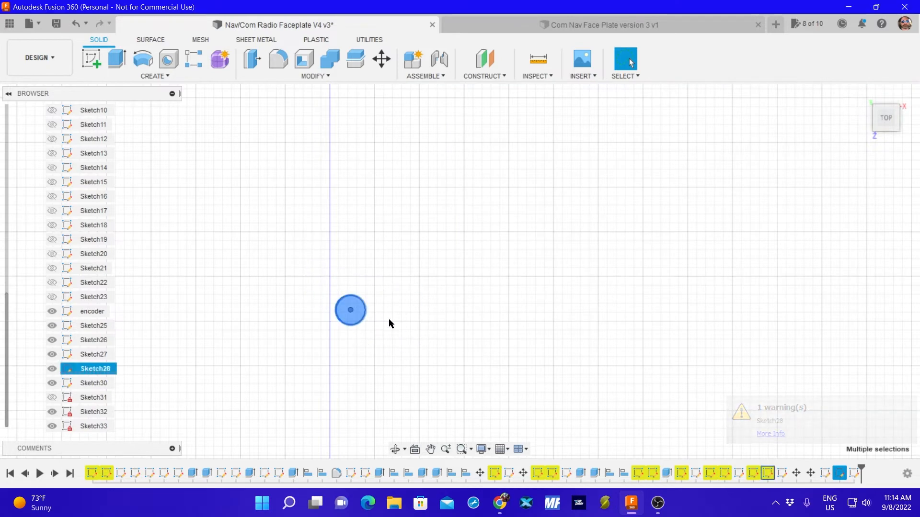
key(m)
click(51, 397)
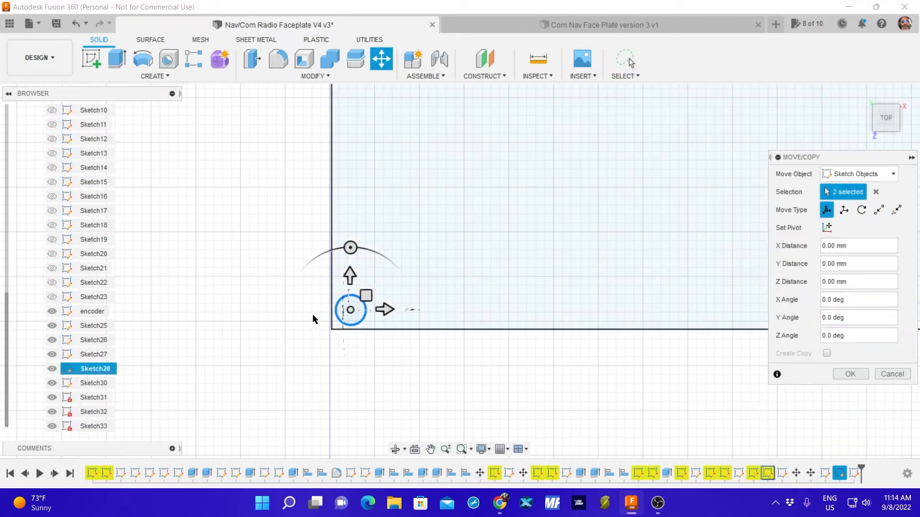
drag(349, 308, 351, 309)
click(848, 374)
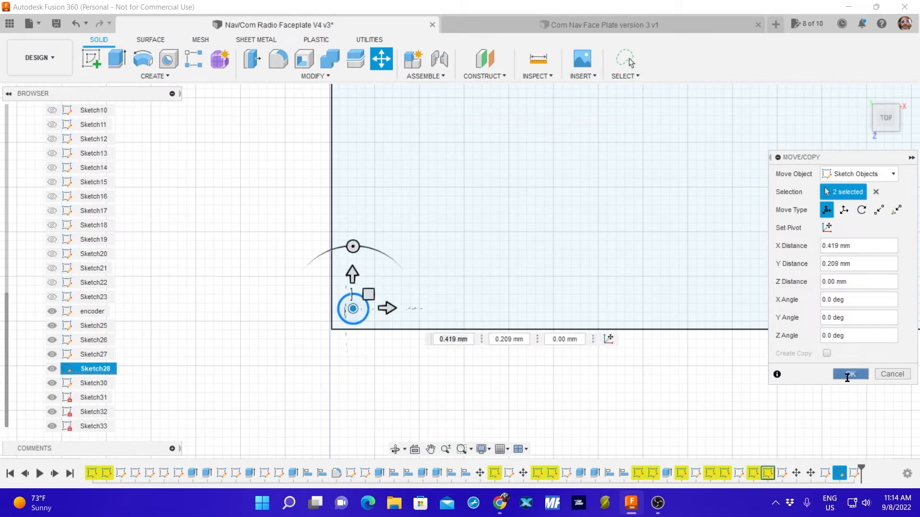
Move the faceplate's upper-left corner hole 0.557 mm in X and -0.278 mm in Y, with Sketch31 hidden only for the selection.
middle_drag(227, 196, 271, 368)
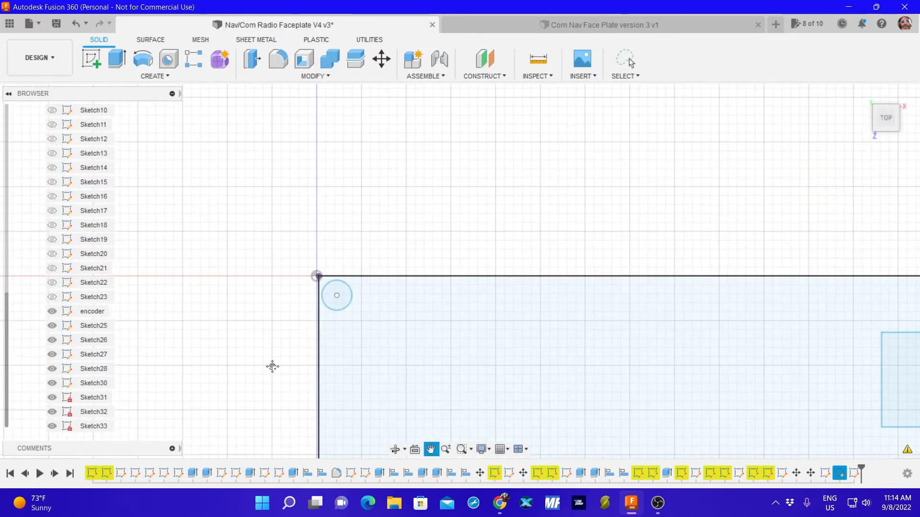
click(52, 397)
mouse_move(279, 254)
mouse_down()
mouse_move(297, 302)
mouse_move(378, 259)
mouse_up()
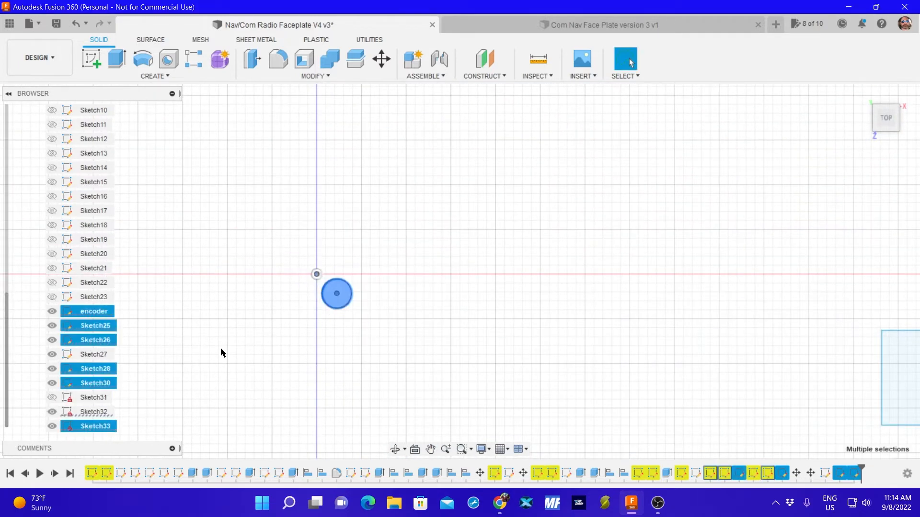
key(m)
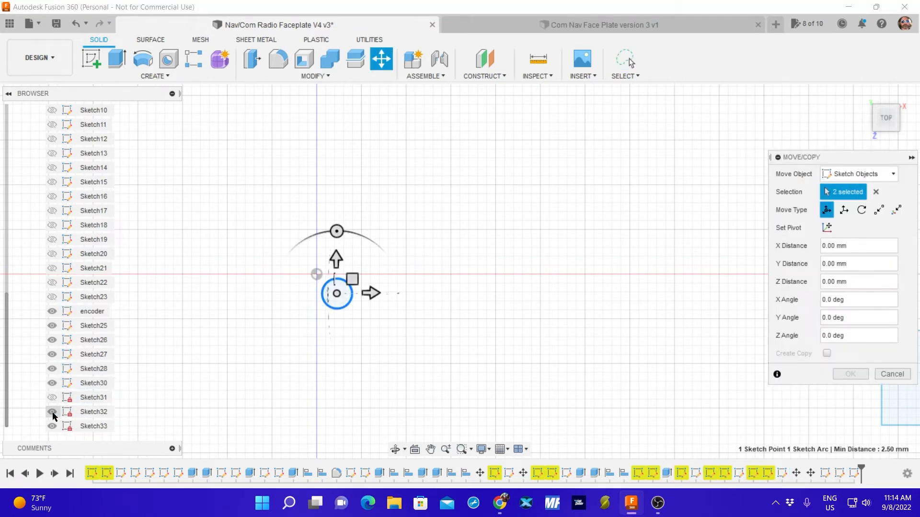
click(95, 369)
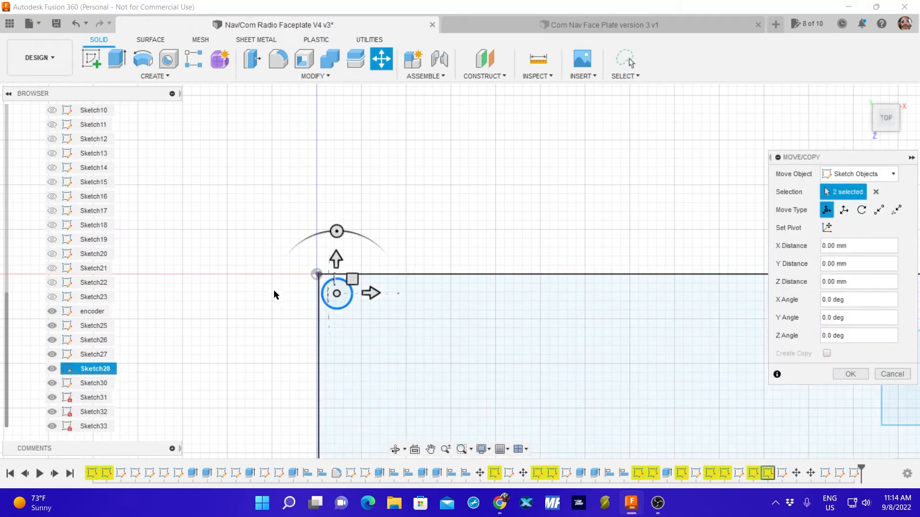
scroll(271, 290, down, 5)
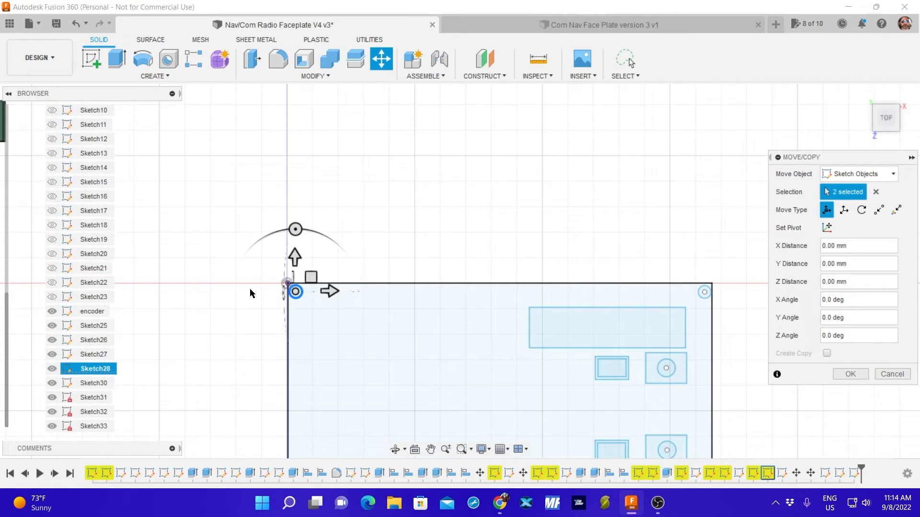
scroll(249, 290, up, 4)
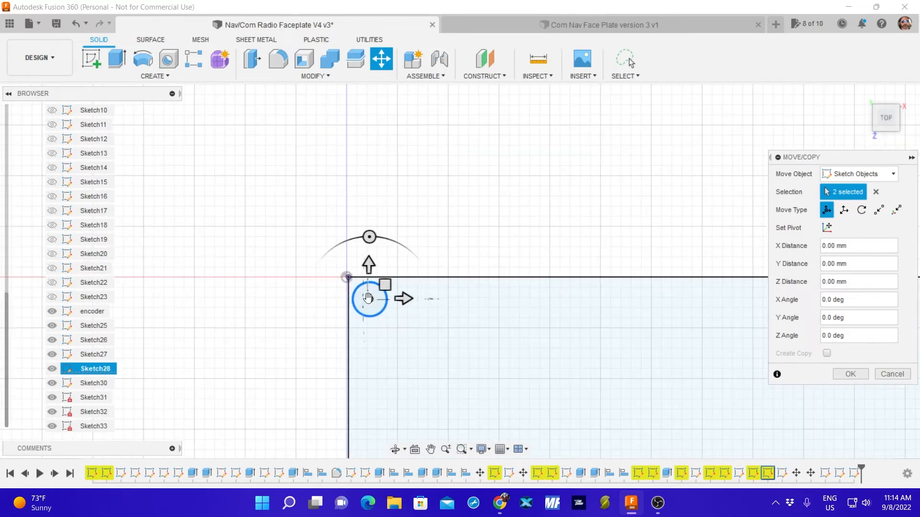
drag(369, 299, 373, 301)
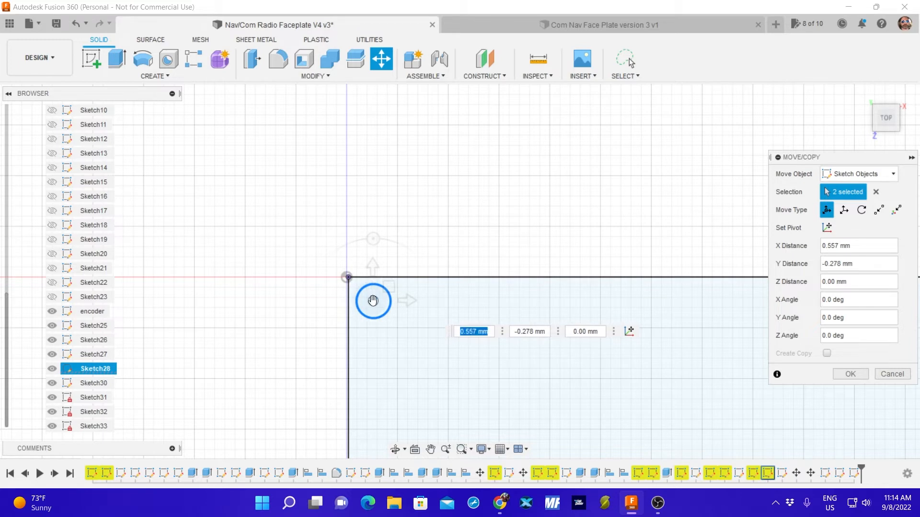
click(851, 373)
scroll(325, 301, up, 2)
scroll(503, 311, down, 3)
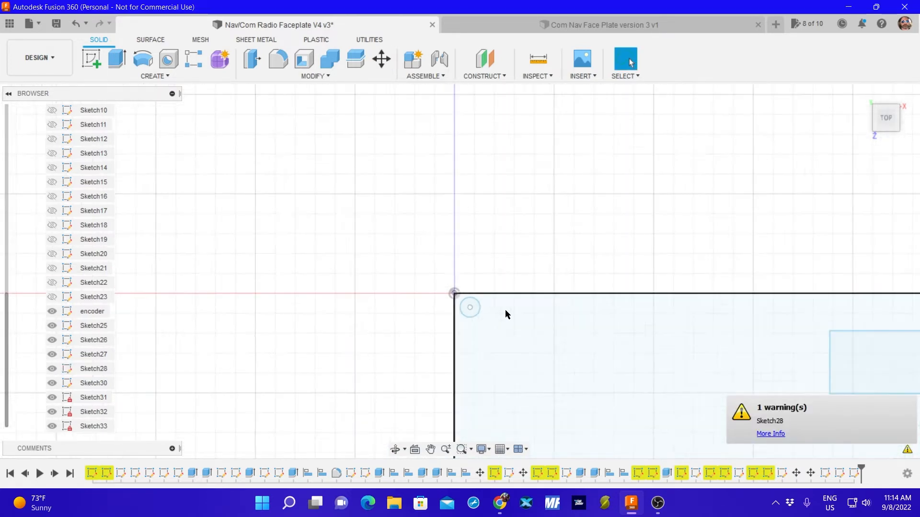
Move the faceplate's upper-right corner hole -0.705 mm in X and -0.44 mm in Y, hiding Sketch31 only while selecting the hole.
middle_drag(714, 322, 285, 228)
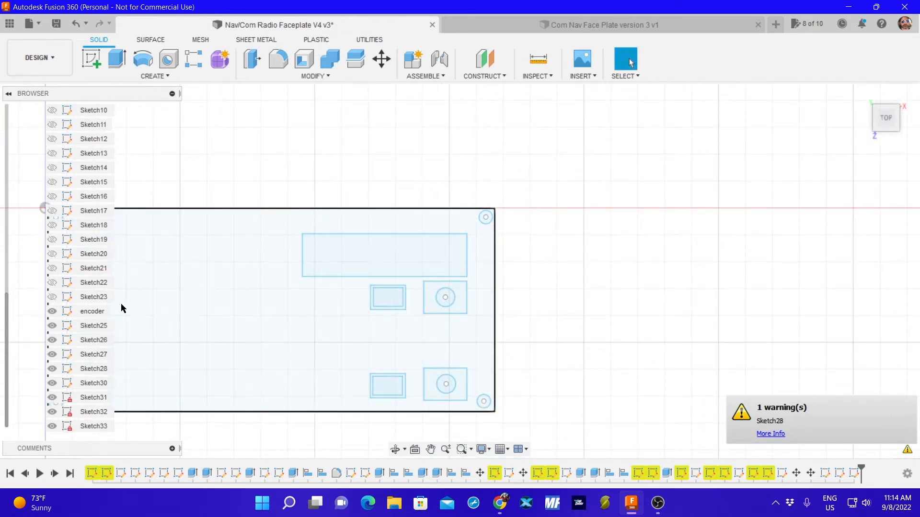
click(52, 397)
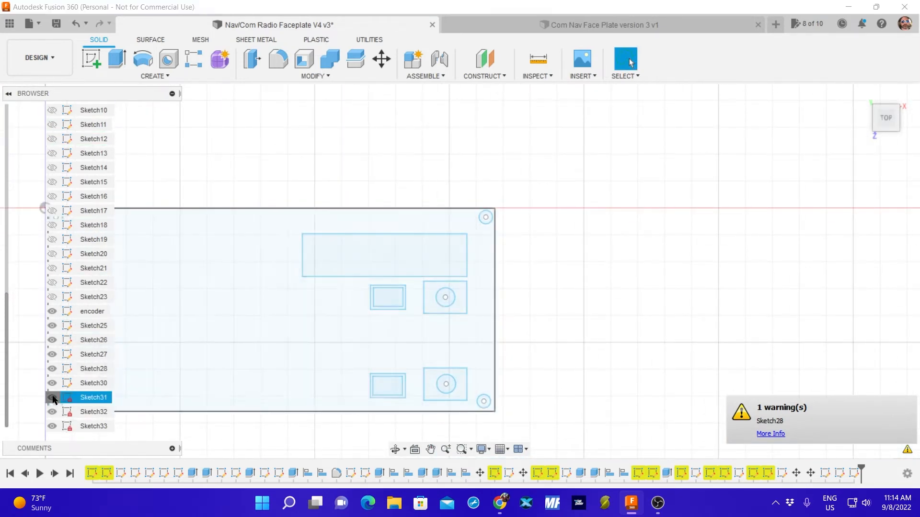
drag(457, 194, 503, 232)
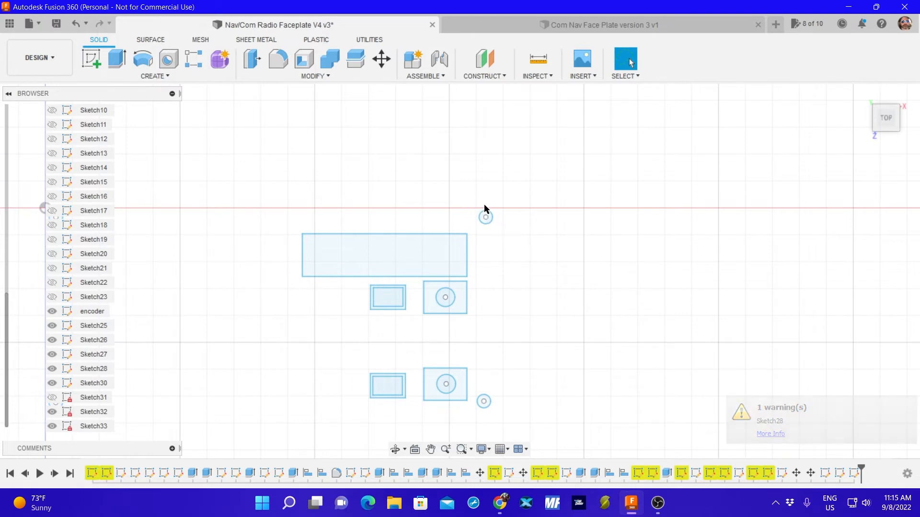
mouse_move(473, 201)
mouse_down()
mouse_move(474, 231)
mouse_move(522, 197)
mouse_move(523, 208)
mouse_up()
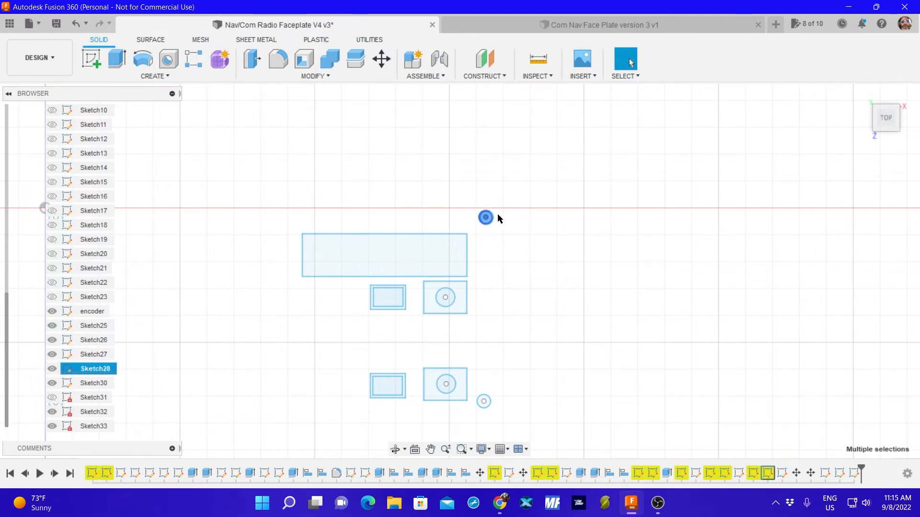
click(52, 398)
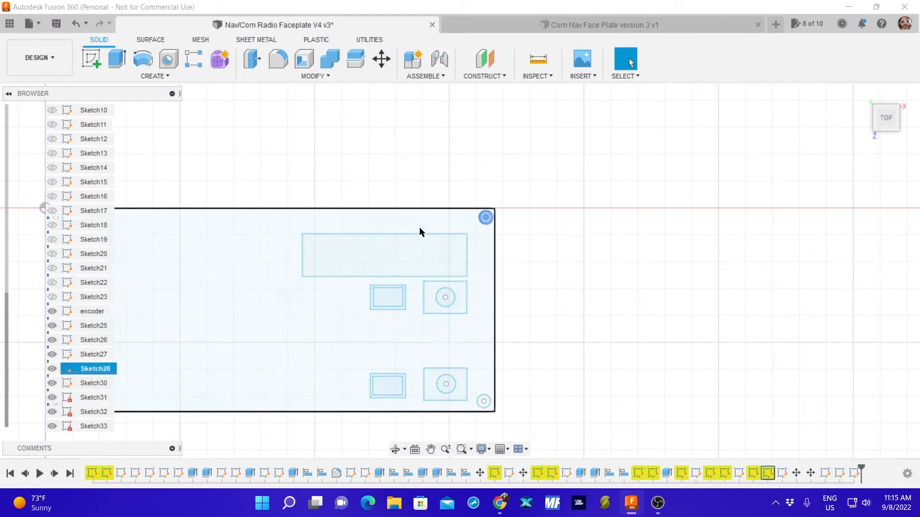
scroll(487, 213, up, 5)
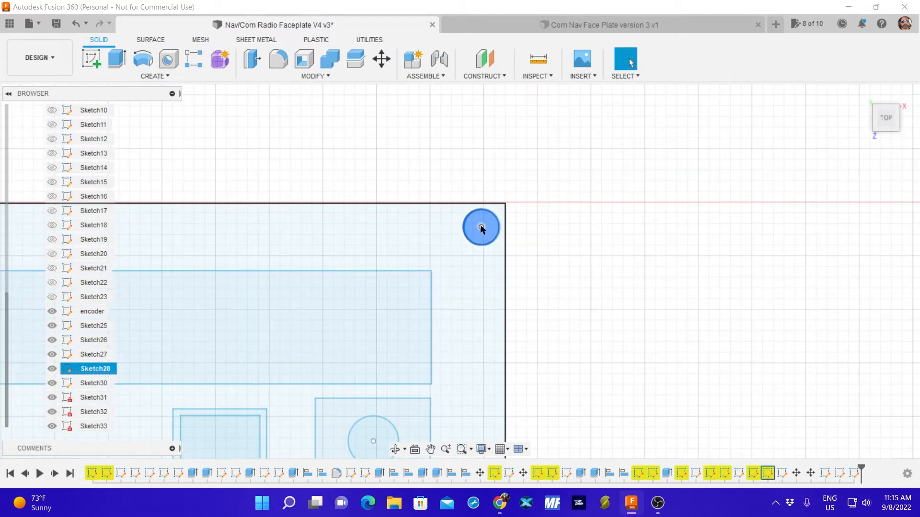
key(m)
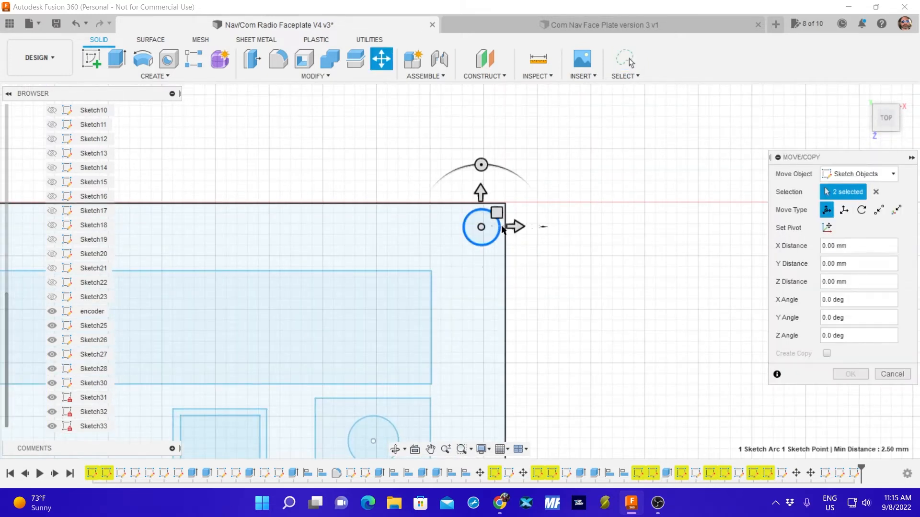
drag(481, 226, 476, 230)
click(835, 373)
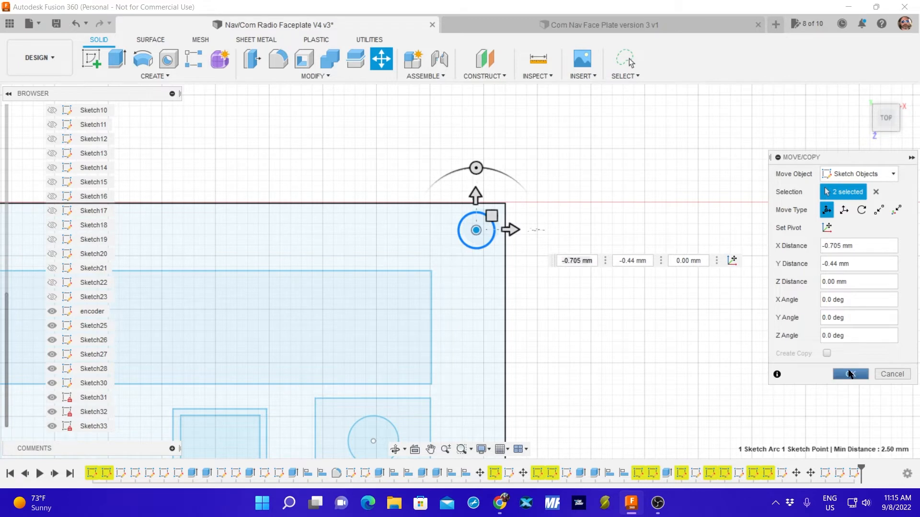
scroll(613, 335, down, 5)
scroll(618, 330, down, 4)
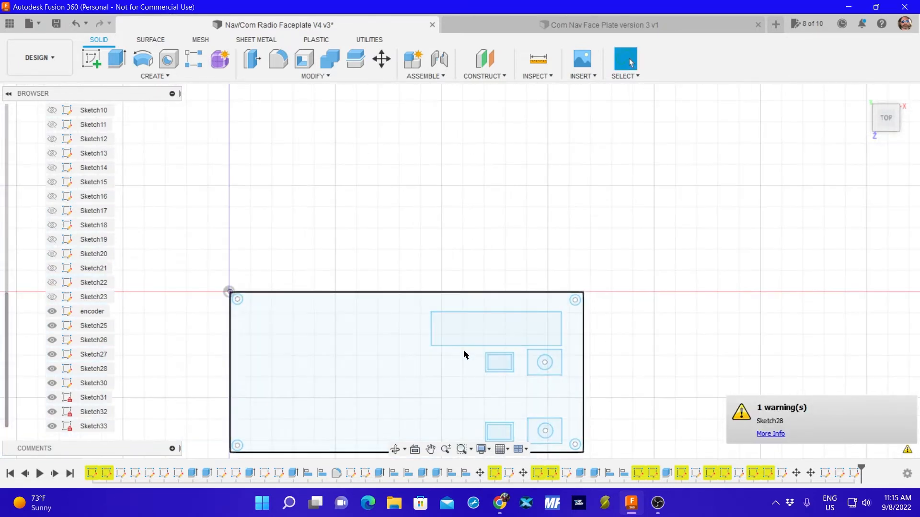
Start a sketch on the faceplate plane and draw two parallel horizontal lines about 250 mm long below the outline.
middle_drag(430, 371, 462, 295)
scroll(441, 312, down, 2)
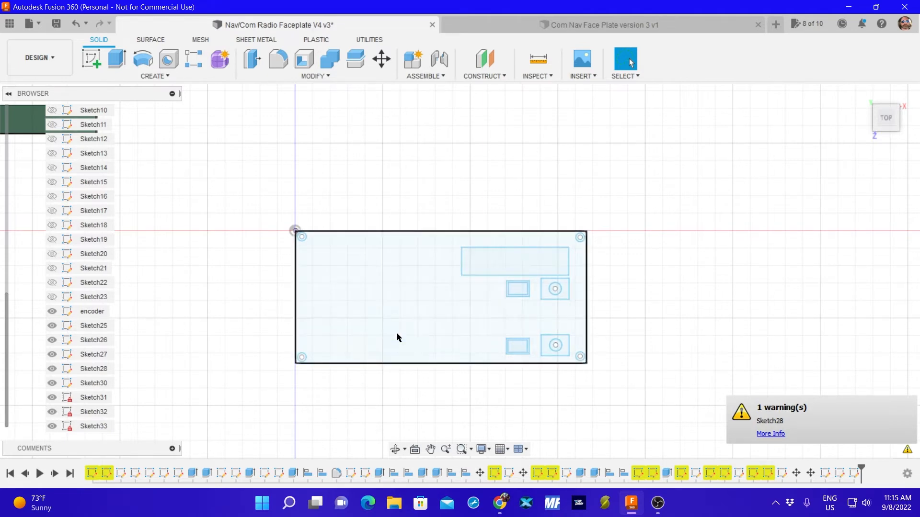
click(95, 59)
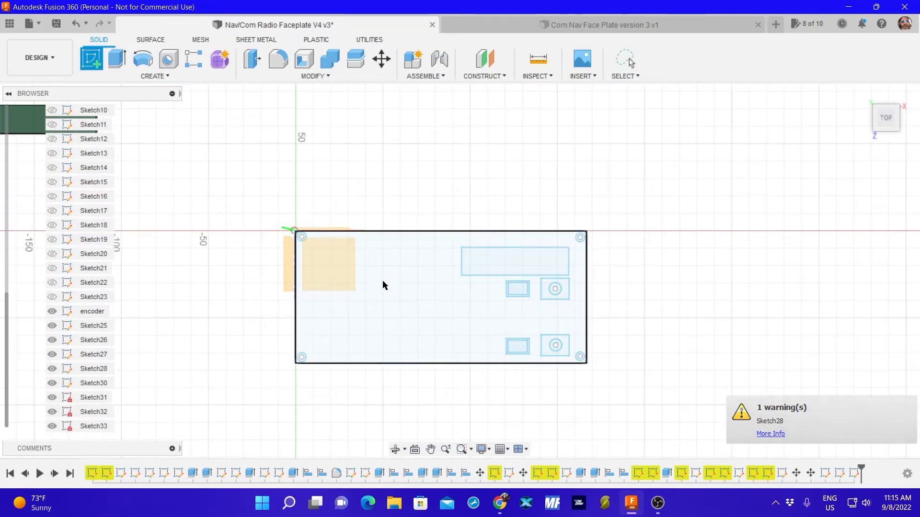
click(382, 282)
key(l)
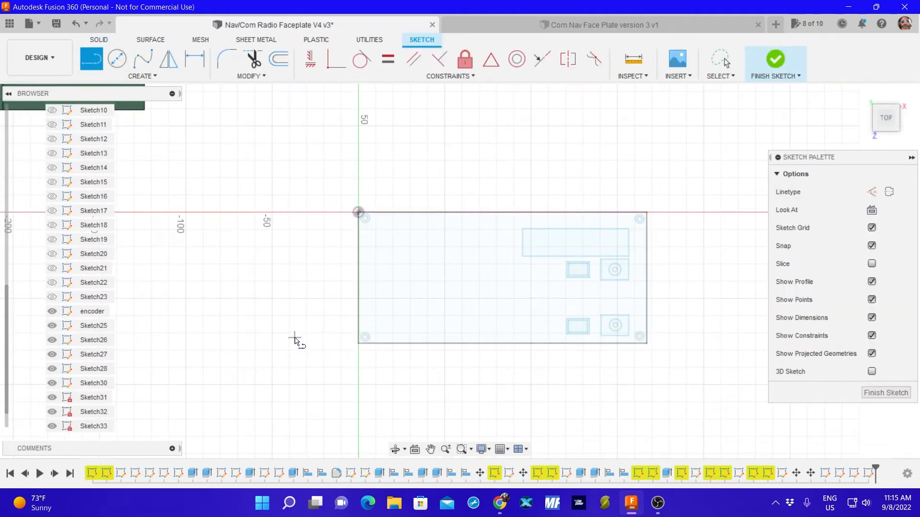
click(277, 368)
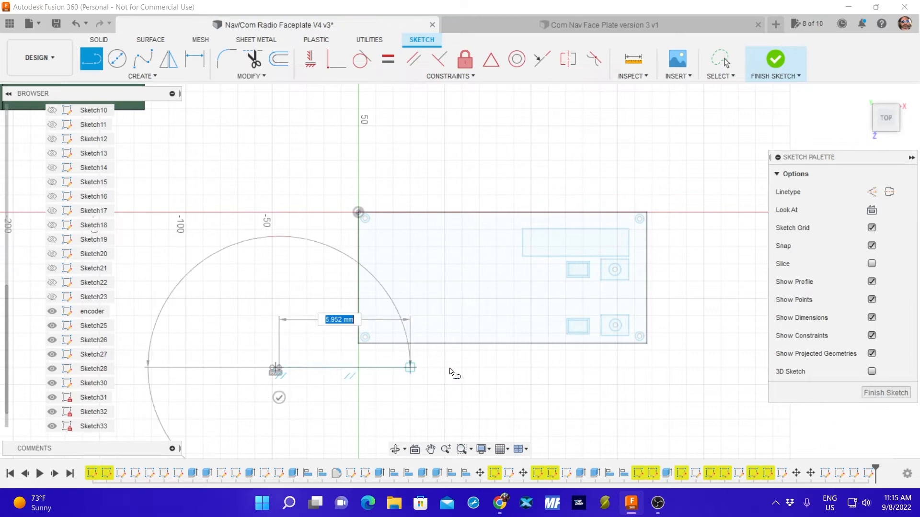
click(702, 368)
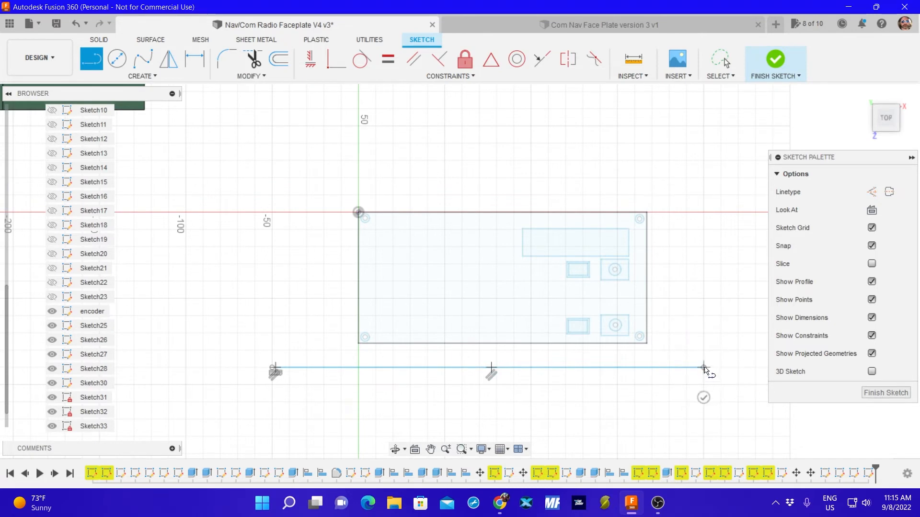
key(Escape)
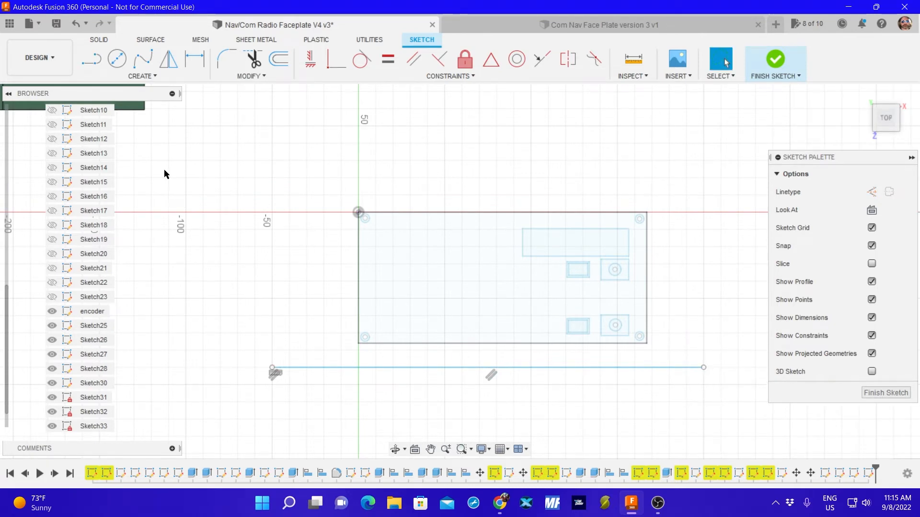
click(91, 58)
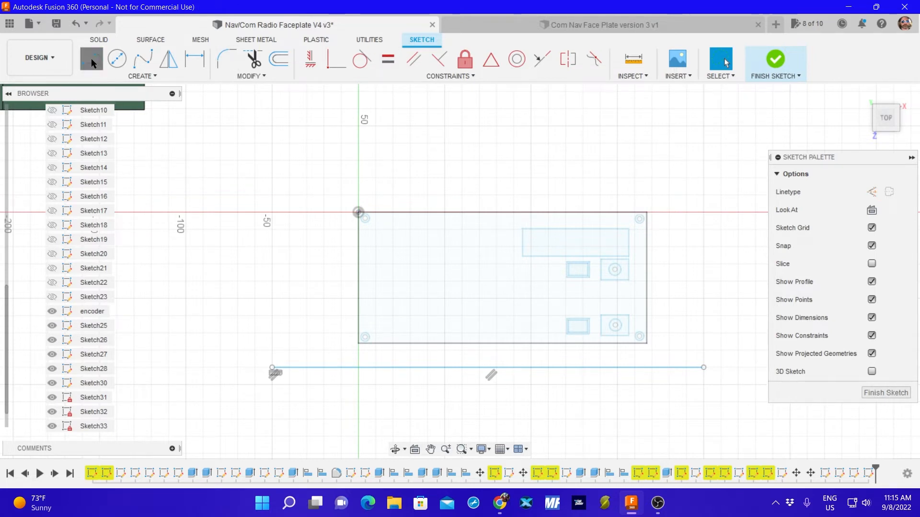
click(272, 403)
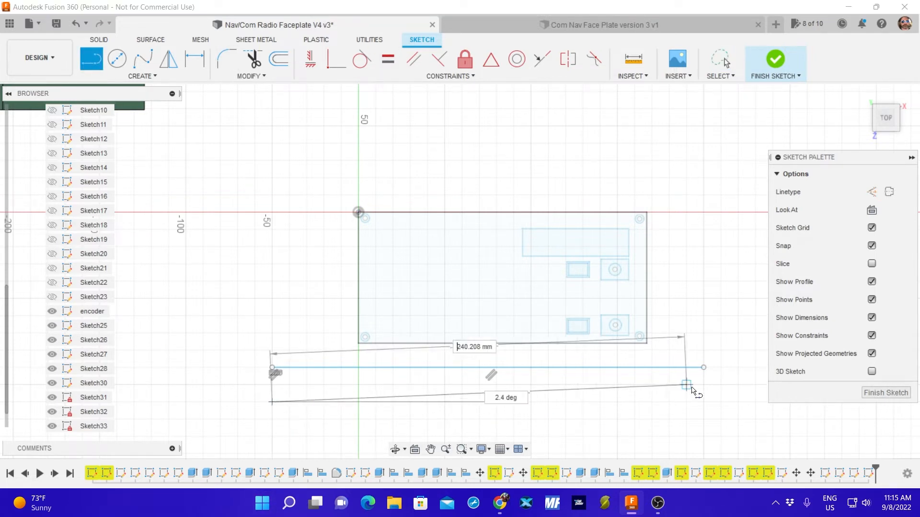
click(703, 402)
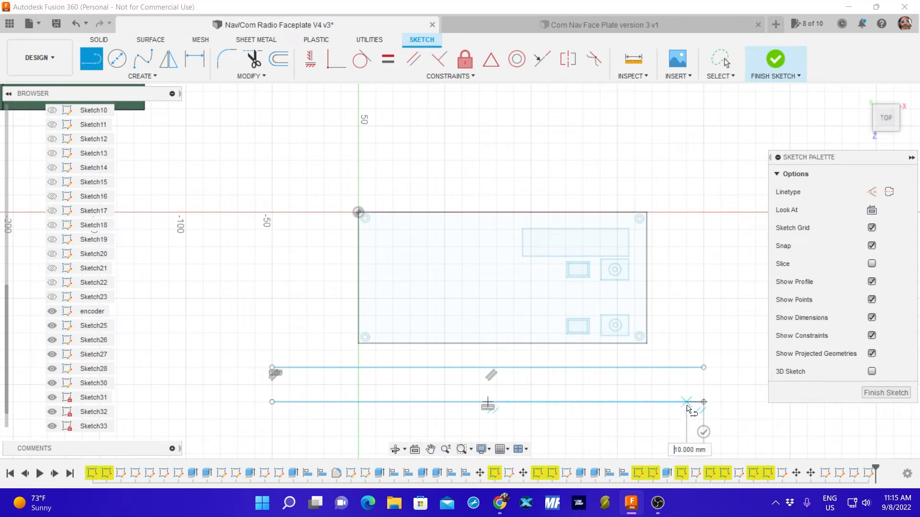
key(Escape)
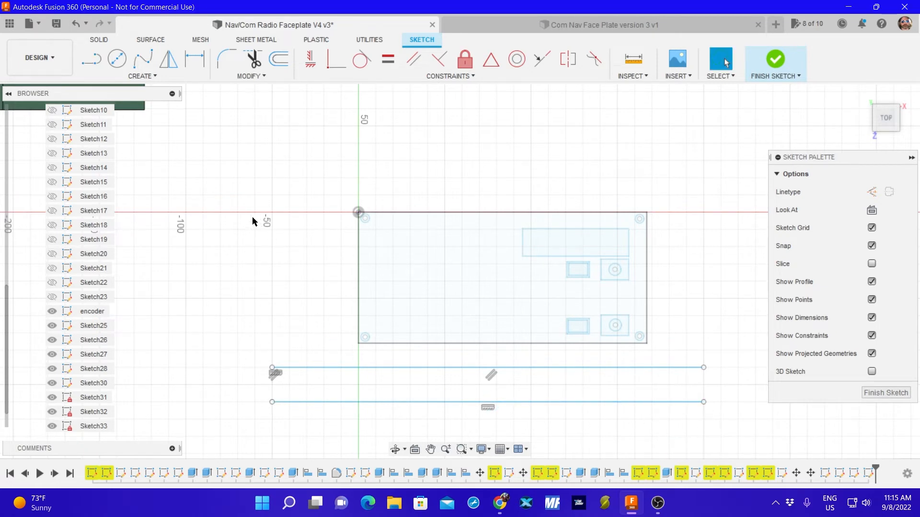
Draw a vertical line 140 mm long on each side of the faceplate outline and finish the sketch.
click(91, 58)
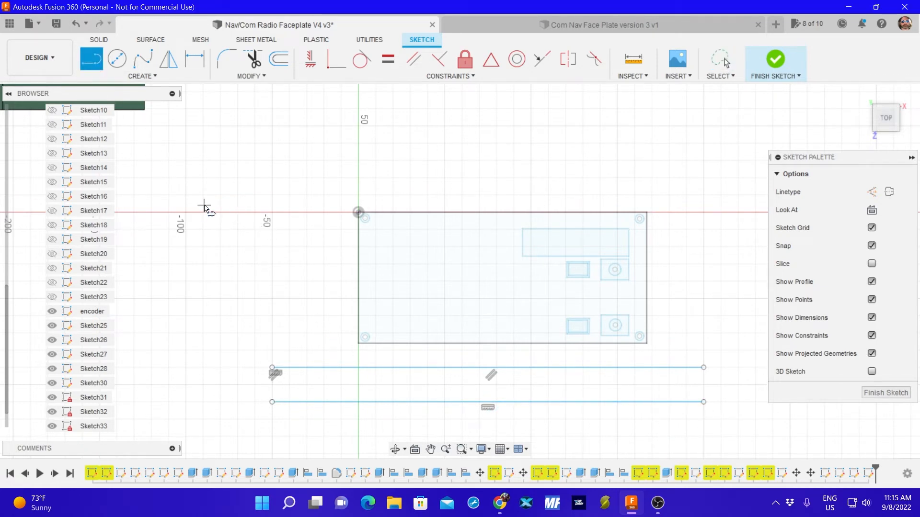
click(203, 178)
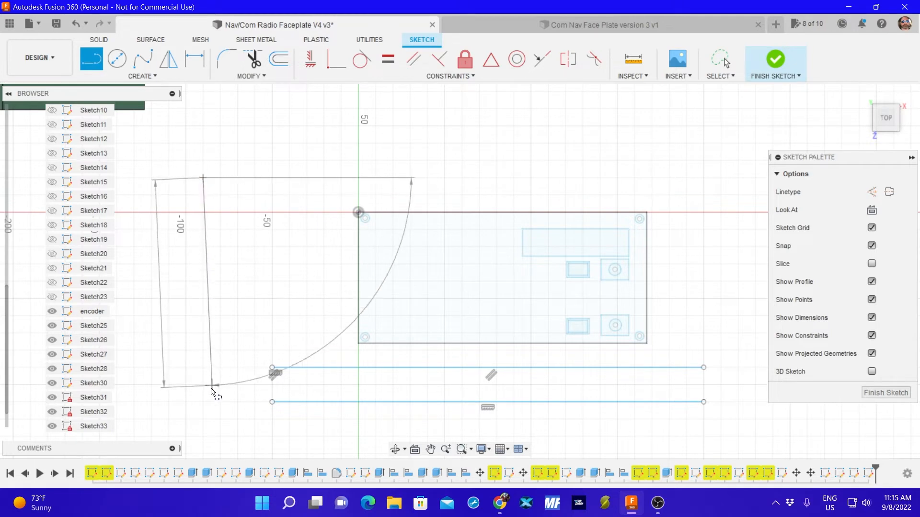
click(203, 419)
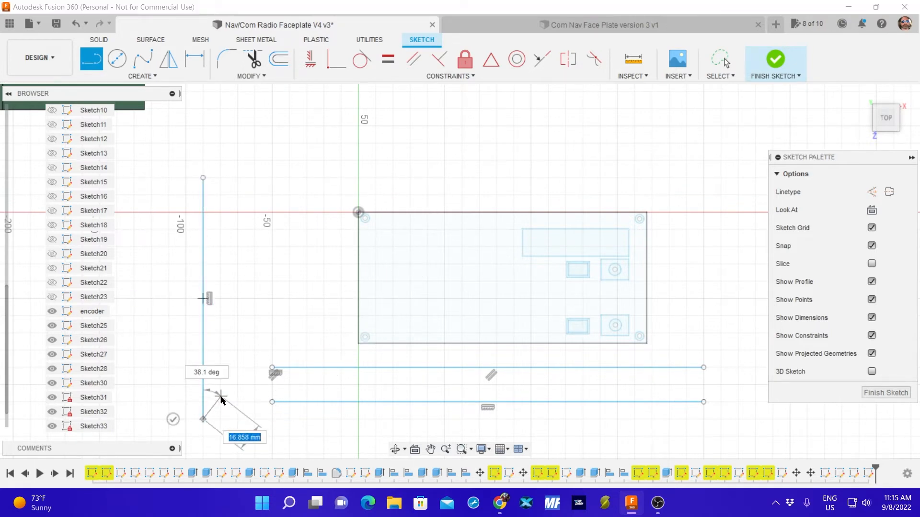
key(Escape)
click(104, 61)
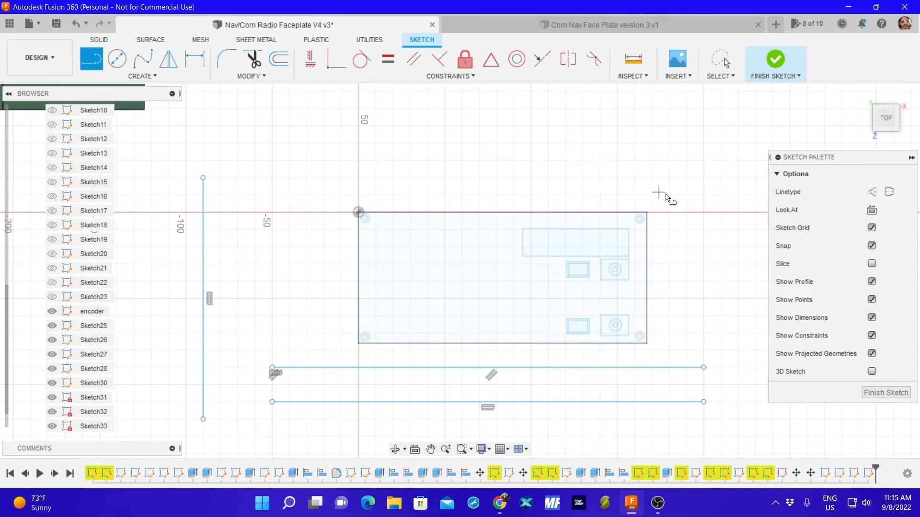
click(738, 178)
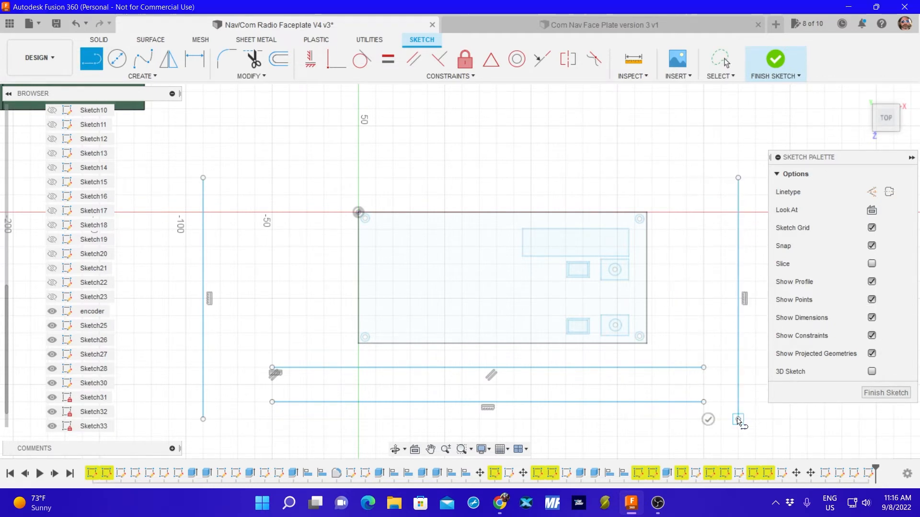
click(738, 419)
key(Escape)
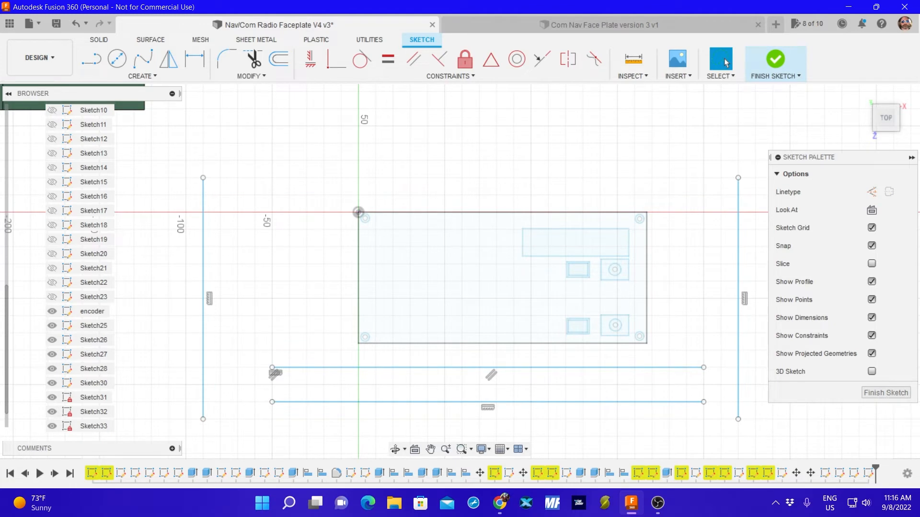
click(885, 393)
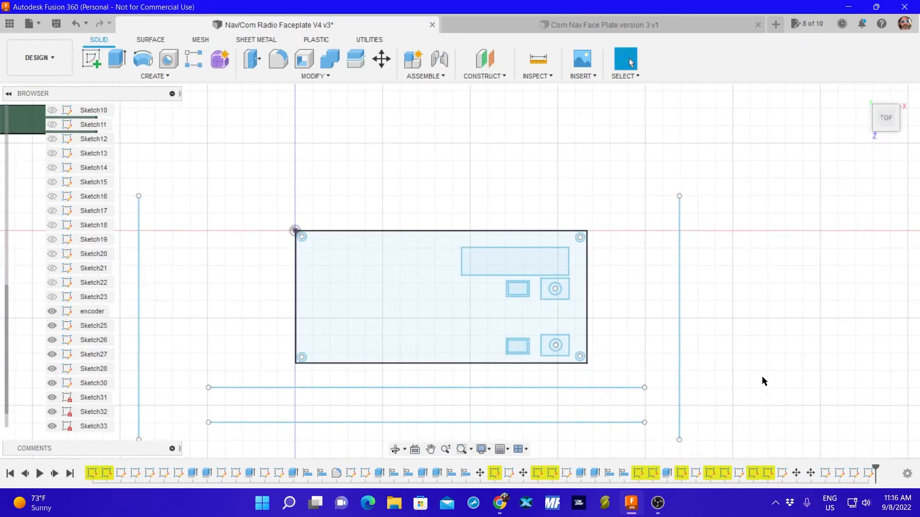
Move the vertical line right of the faceplate onto the centres of the two right-hand corner holes.
click(680, 310)
drag(680, 313, 581, 295)
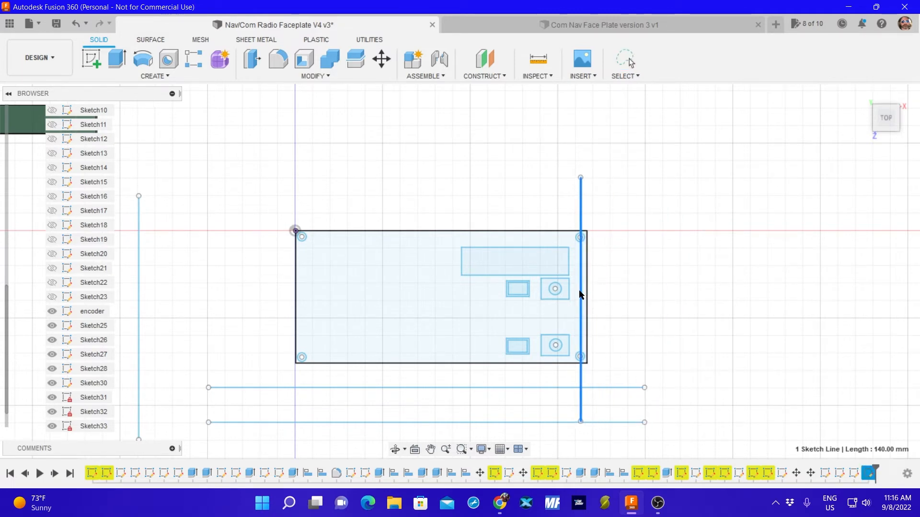
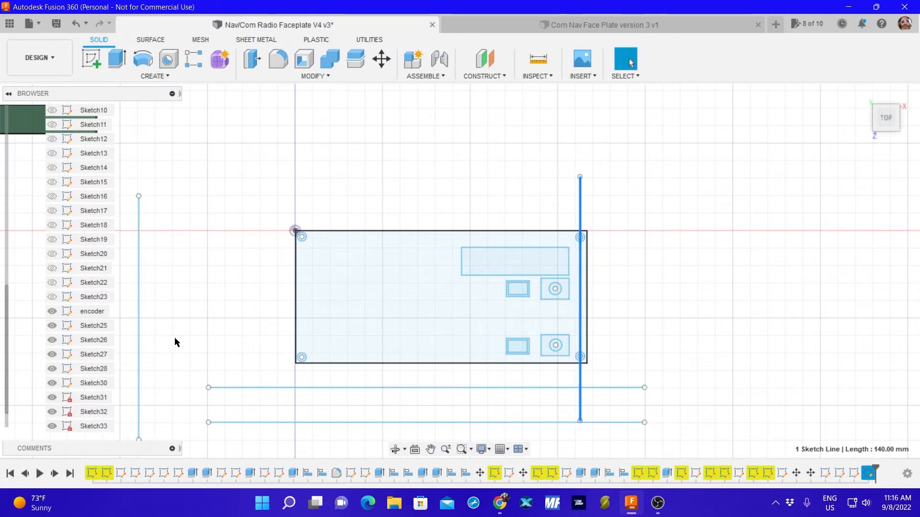
Move the vertical line left of the faceplate onto the centres of the two left-hand corner holes.
drag(139, 341, 300, 298)
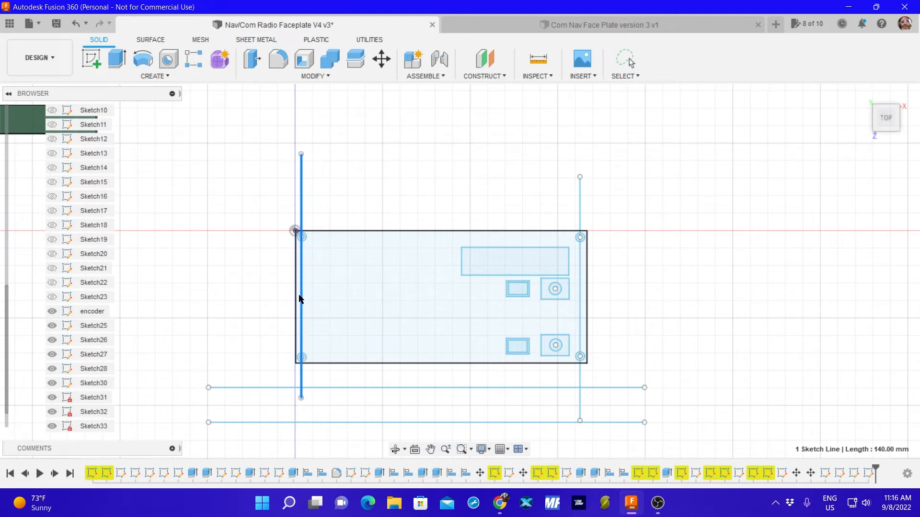
scroll(299, 298, up, 6)
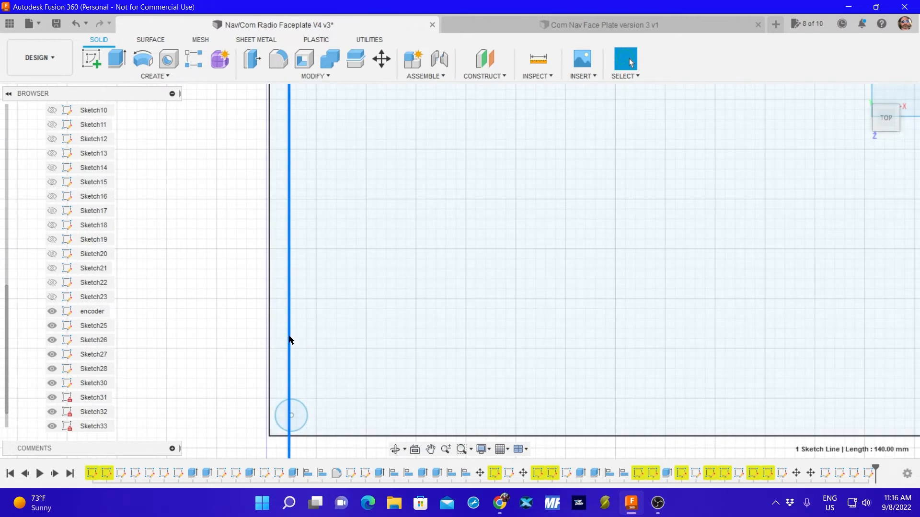
drag(289, 340, 292, 340)
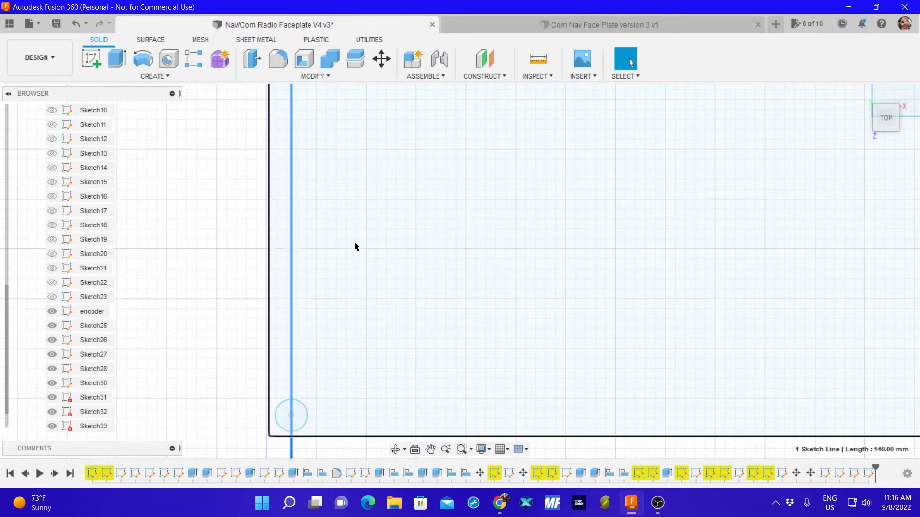
scroll(355, 241, down, 2)
mouse_move(377, 166)
middle_down()
mouse_move(378, 288)
mouse_move(363, 358)
middle_up()
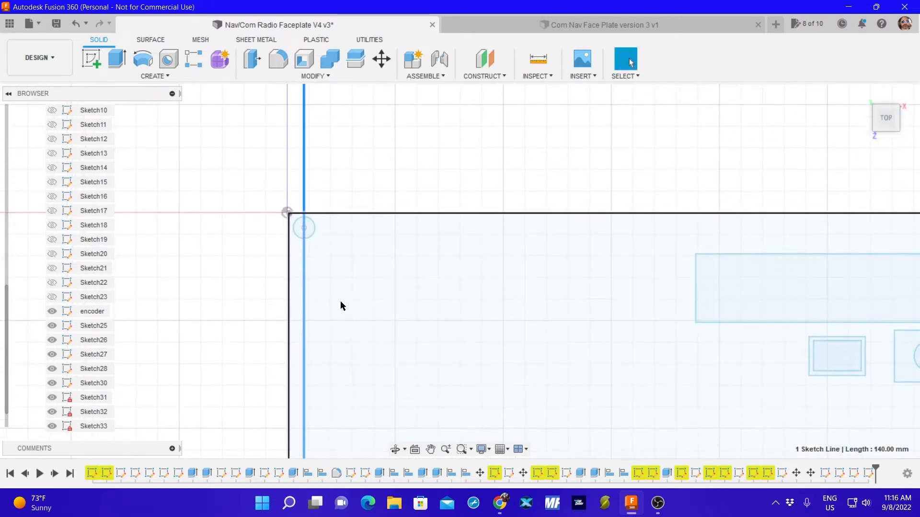
scroll(332, 254, down, 2)
scroll(335, 240, up, 8)
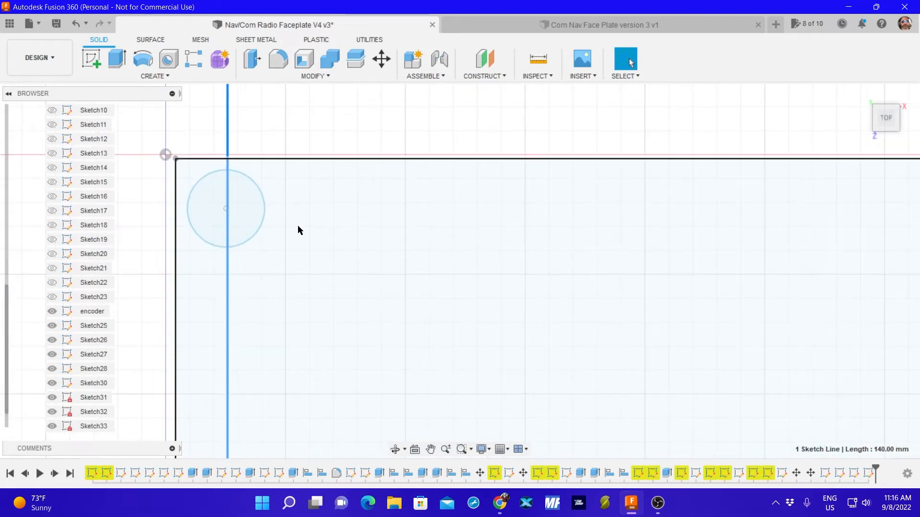
scroll(296, 225, up, 3)
scroll(354, 273, down, 5)
scroll(471, 329, down, 5)
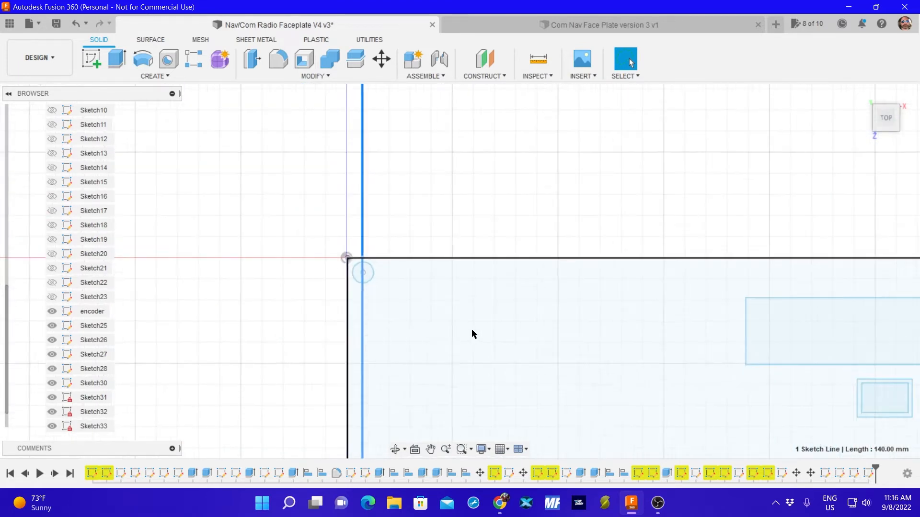
Move the upper of the two horizontal lines from below the outline onto the centres of the faceplate's upper corner holes.
middle_drag(583, 356, 393, 219)
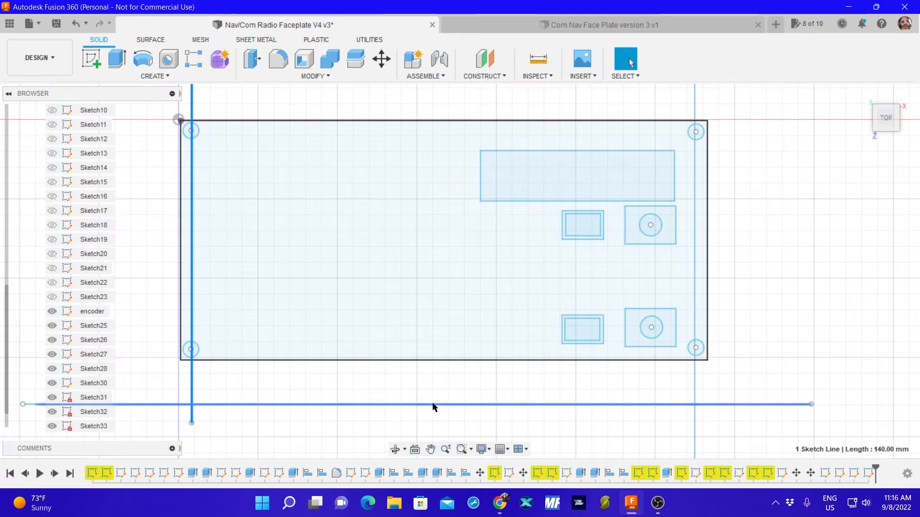
mouse_move(433, 405)
mouse_down()
mouse_move(459, 283)
mouse_move(450, 88)
mouse_move(464, 133)
mouse_up()
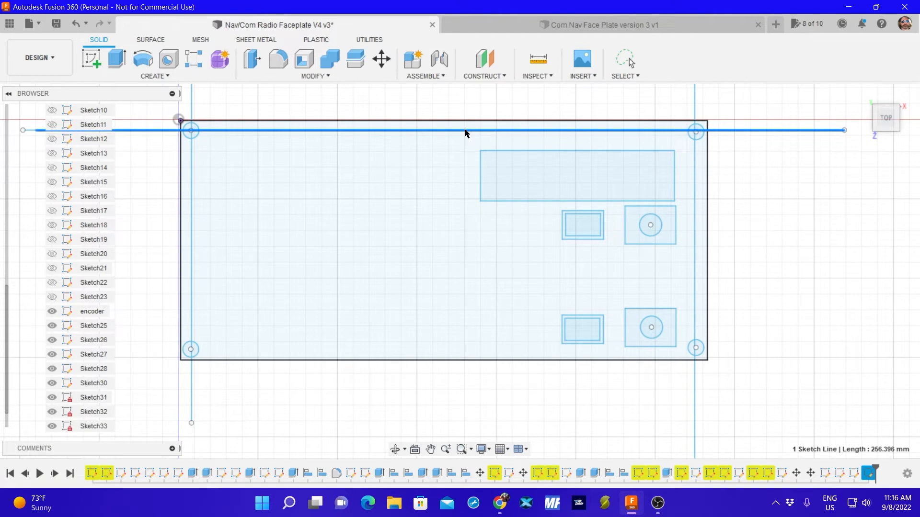
drag(465, 133, 465, 134)
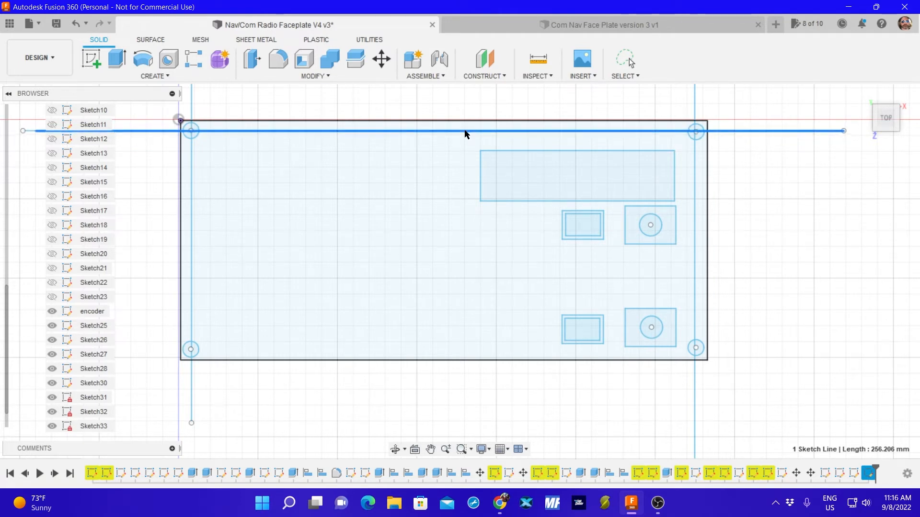
scroll(687, 132, up, 8)
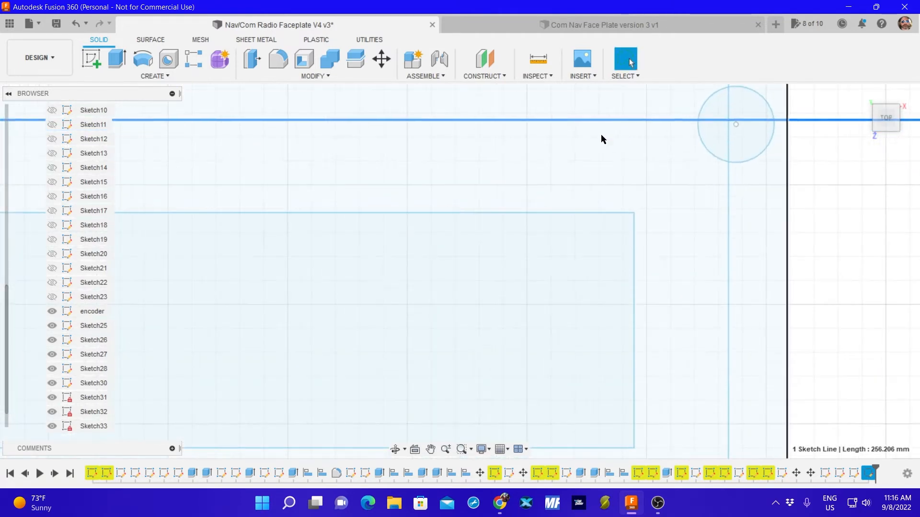
drag(637, 123, 635, 127)
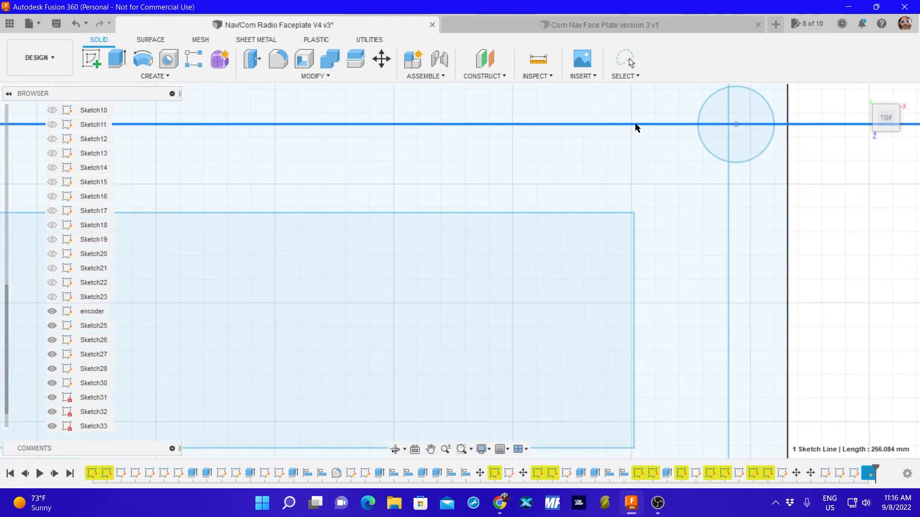
scroll(629, 182, down, 1)
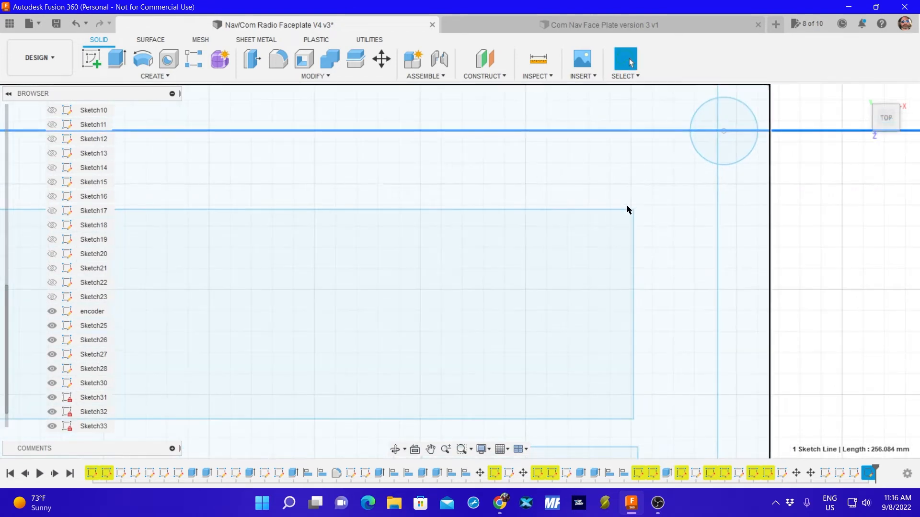
Move the remaining horizontal line up onto the centres of the faceplate's two lower corner holes.
scroll(653, 345, down, 5)
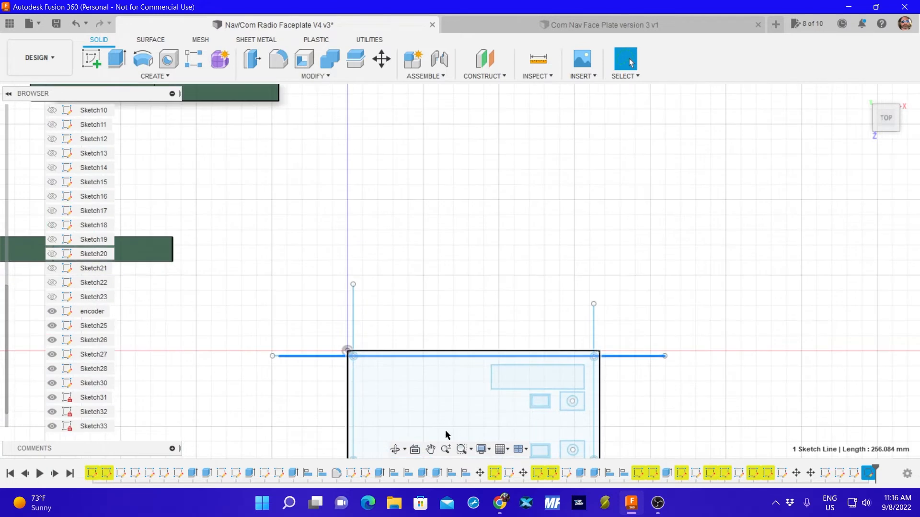
middle_drag(445, 435, 523, 215)
drag(540, 306, 540, 249)
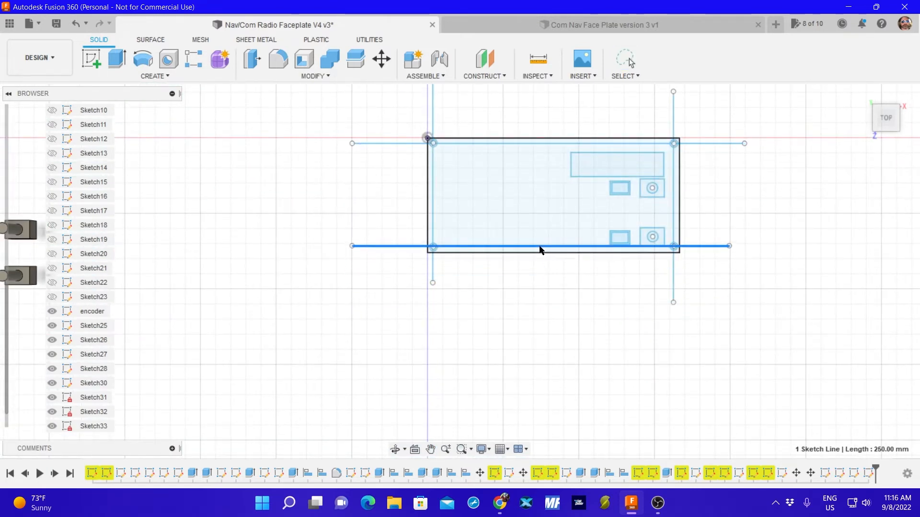
scroll(551, 251, up, 4)
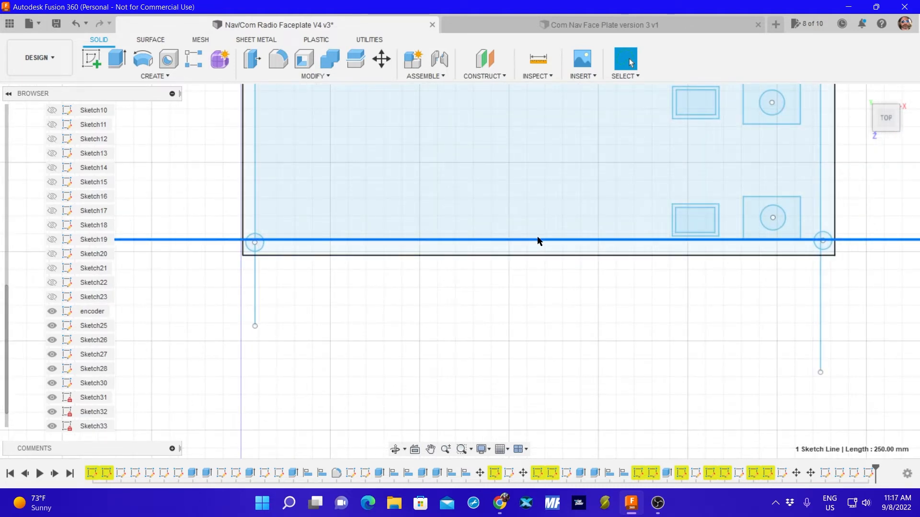
drag(535, 243, 536, 245)
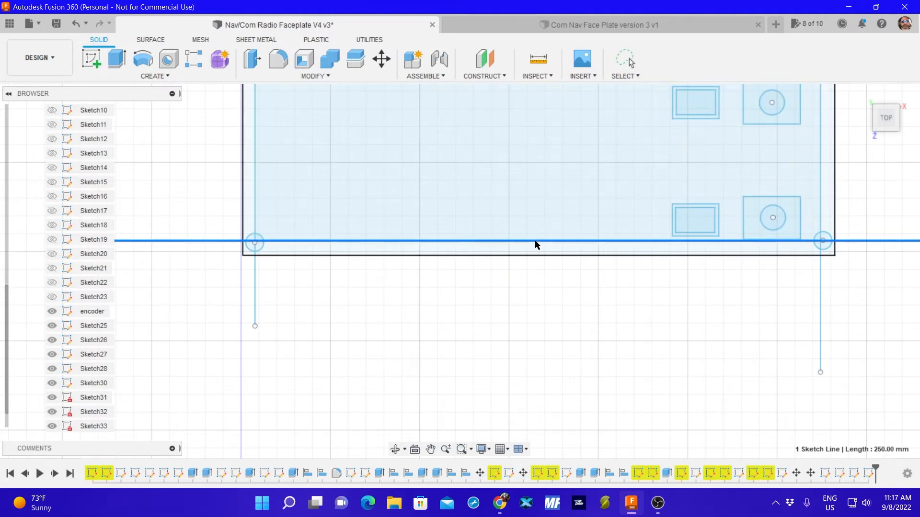
scroll(822, 242, up, 8)
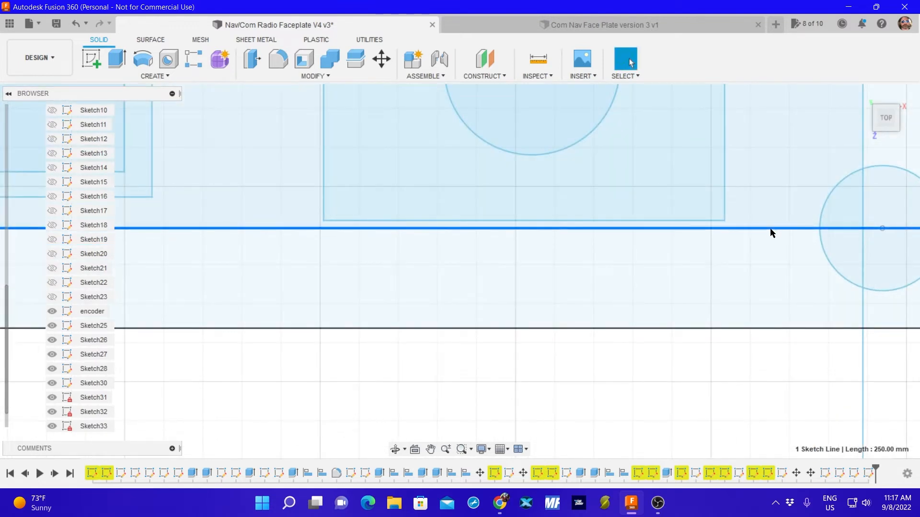
scroll(771, 233, down, 5)
scroll(553, 295, down, 5)
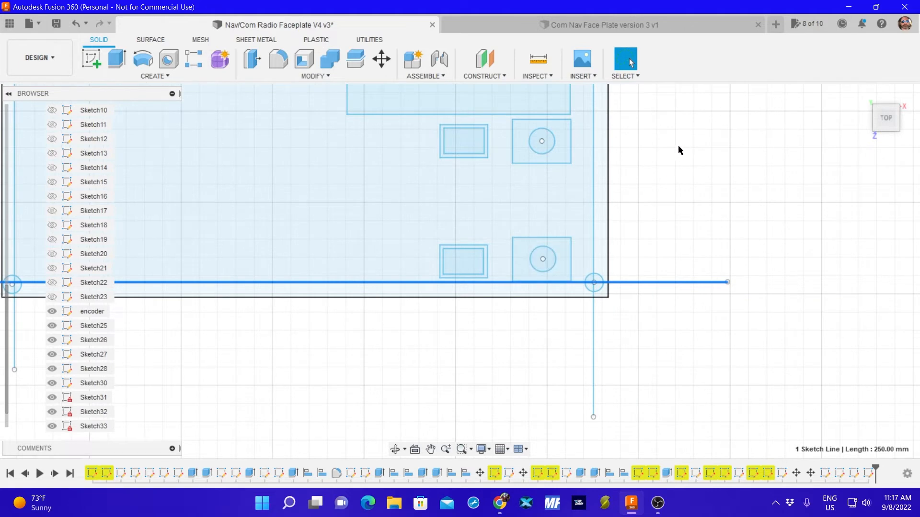
Fine-adjust the right-hand vertical line so it passes through the centre of the lower-right corner hole.
mouse_move(664, 147)
middle_down()
mouse_move(659, 271)
mouse_move(680, 200)
middle_up()
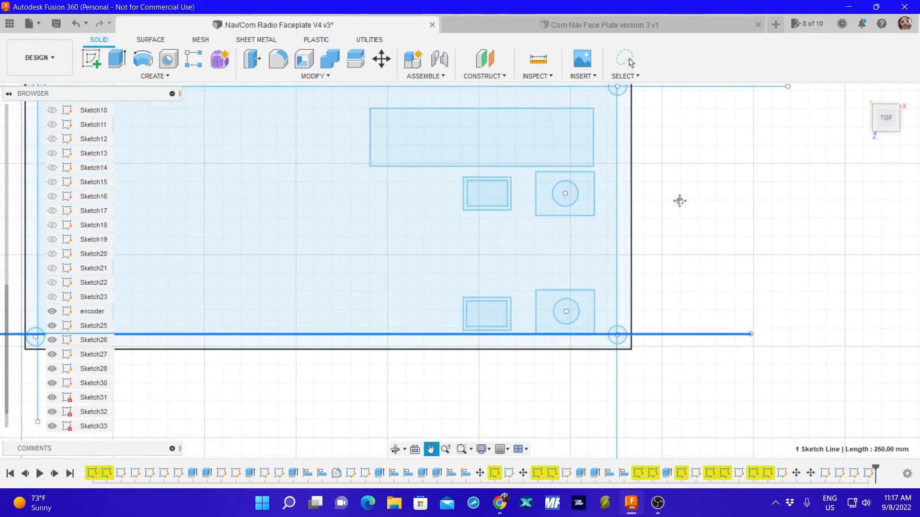
scroll(653, 390, up, 5)
scroll(608, 325, up, 2)
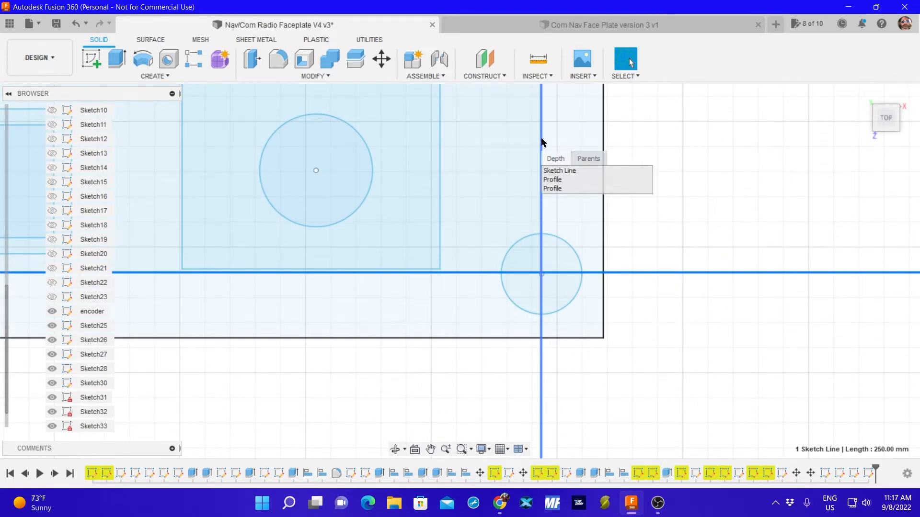
scroll(559, 240, up, 6)
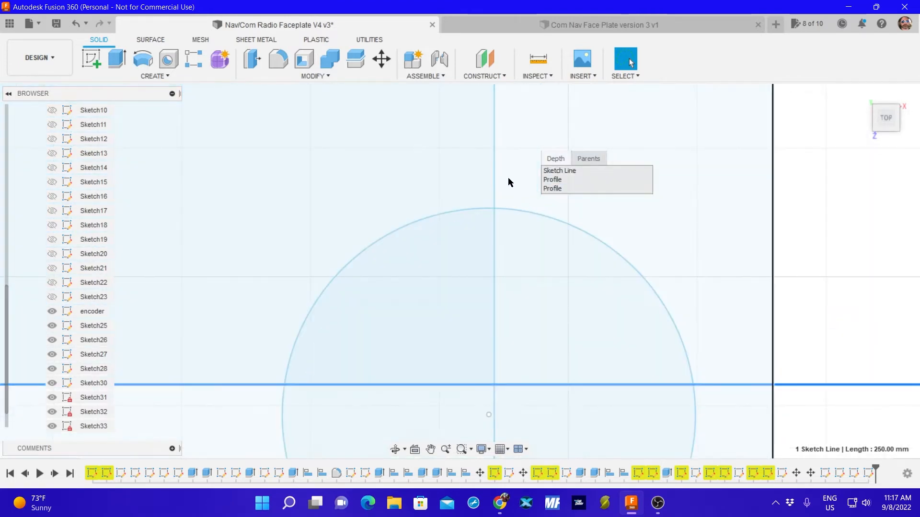
click(492, 177)
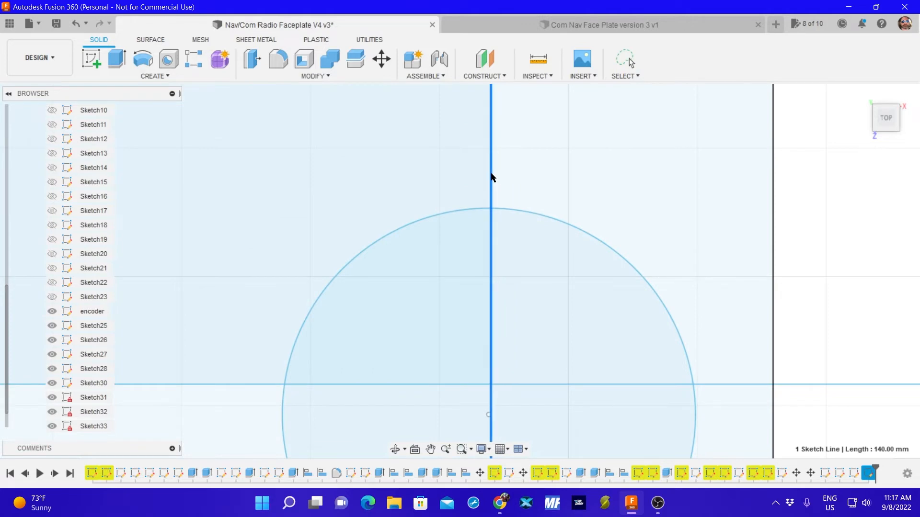
drag(491, 174, 488, 173)
middle_drag(490, 172, 545, 207)
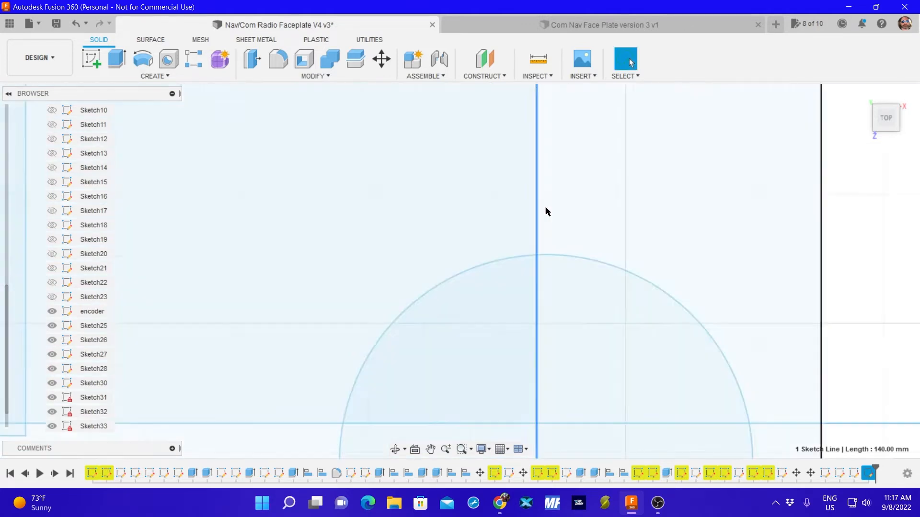
scroll(557, 237, down, 8)
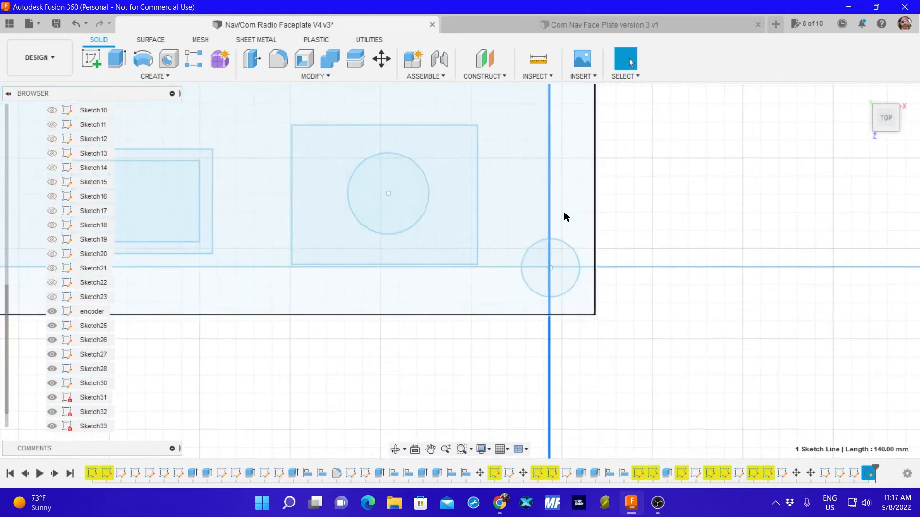
scroll(564, 217, up, 5)
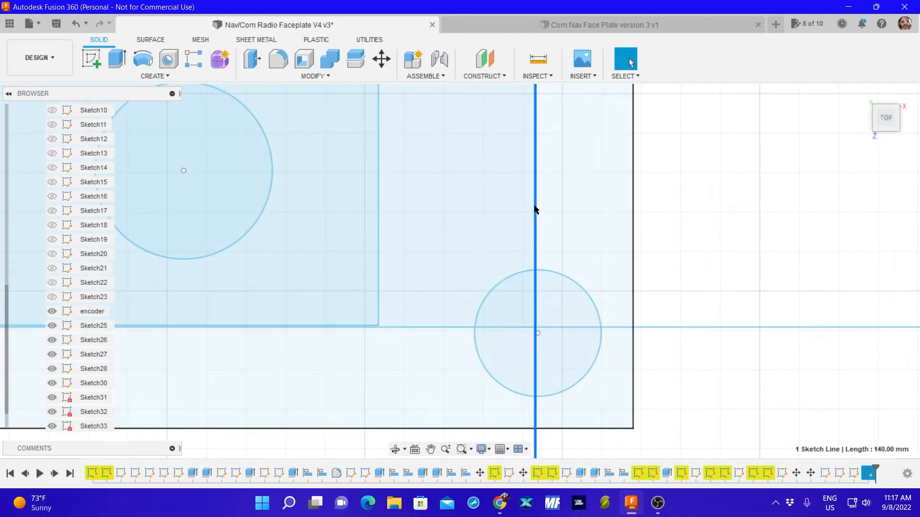
drag(535, 209, 541, 215)
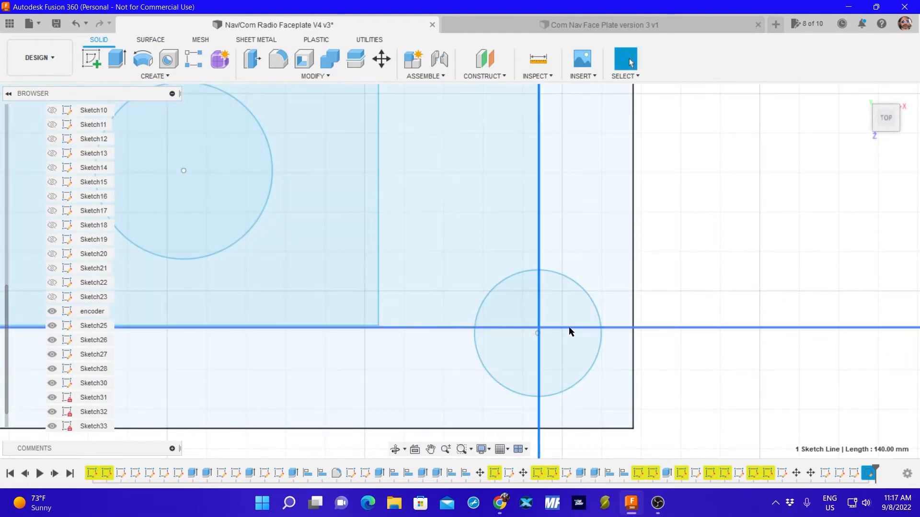
Nudge the lower horizontal line down so it runs exactly through the lower-right corner hole's centre.
drag(569, 328, 570, 334)
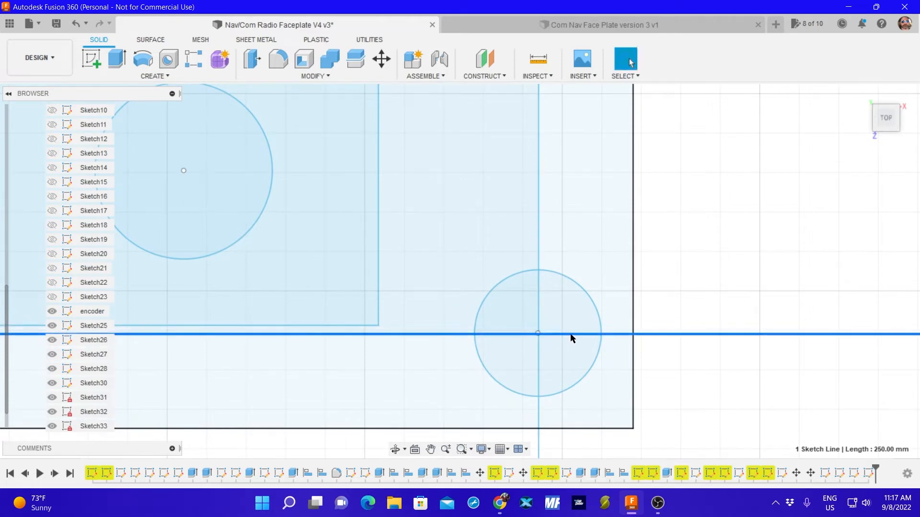
scroll(570, 306, up, 5)
scroll(559, 301, down, 10)
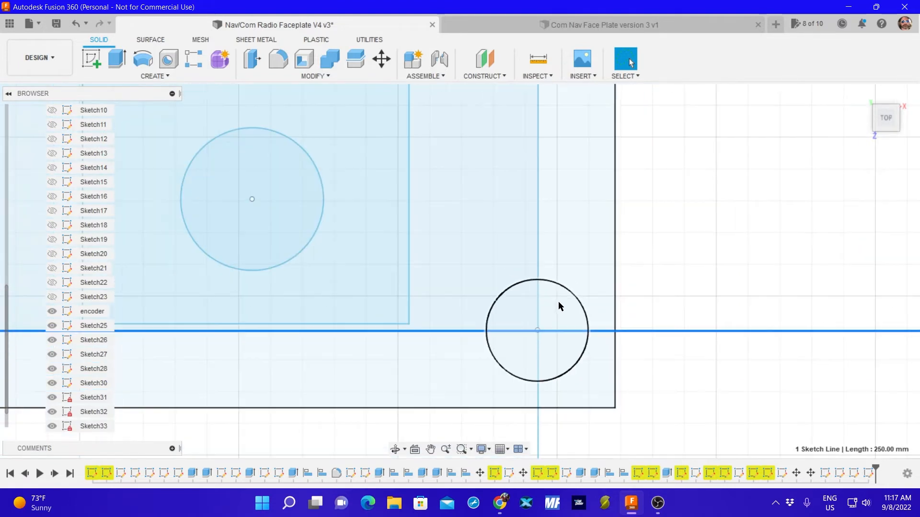
scroll(556, 303, down, 5)
scroll(339, 279, down, 2)
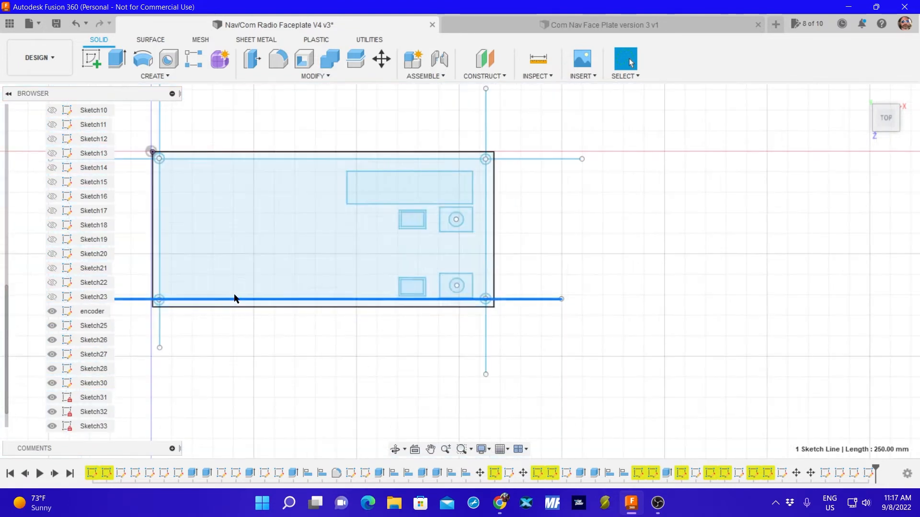
Hide the outline sketch Sketch31, the reference-line sketch Sketch34, and Sketch33.
middle_drag(250, 352, 393, 340)
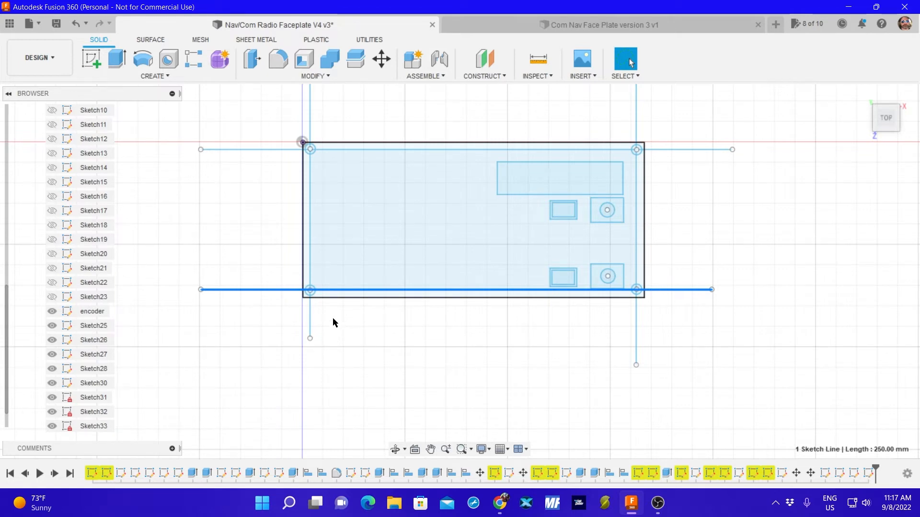
click(52, 397)
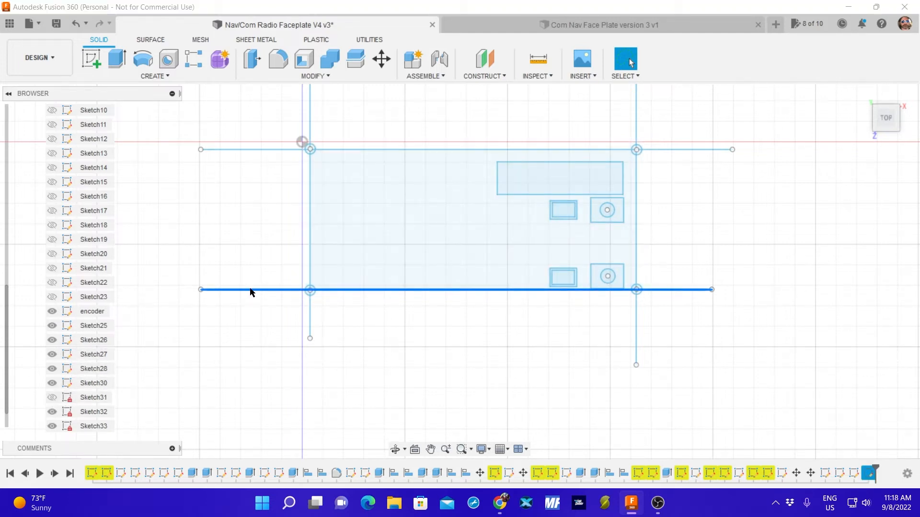
click(227, 290)
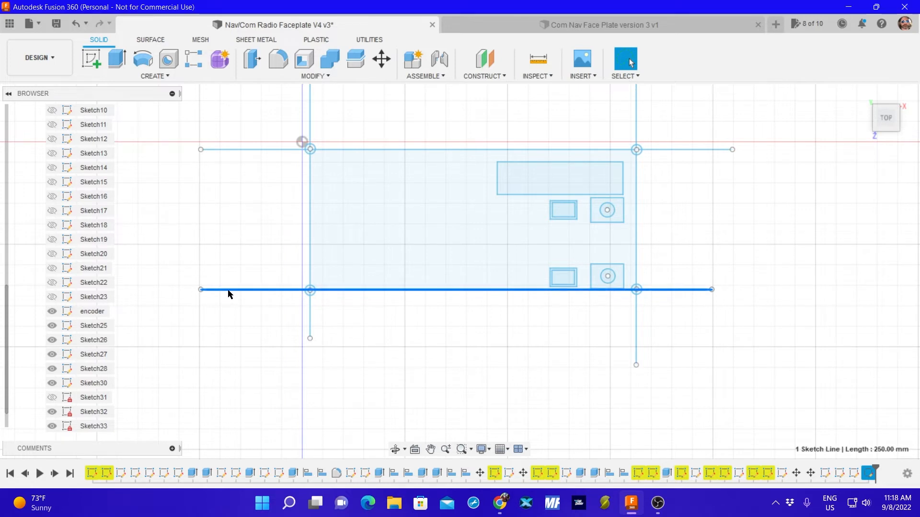
click(232, 268)
click(232, 290)
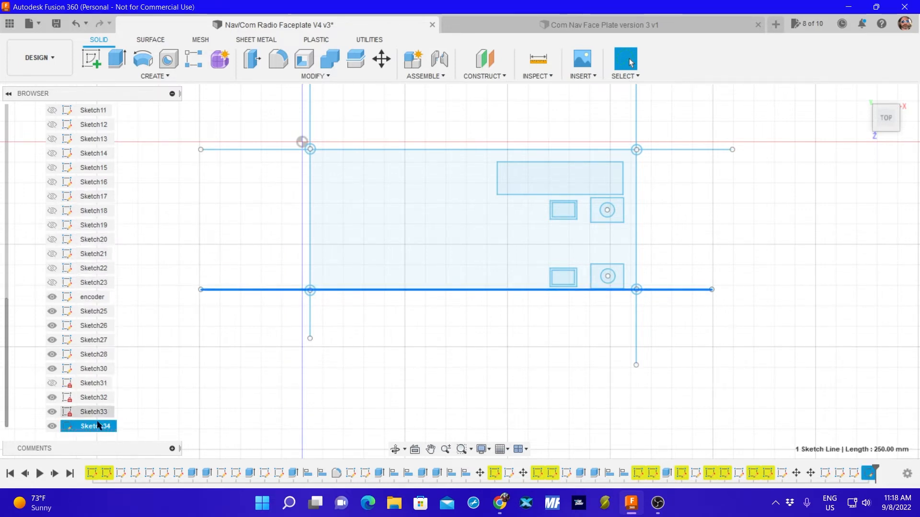
click(53, 426)
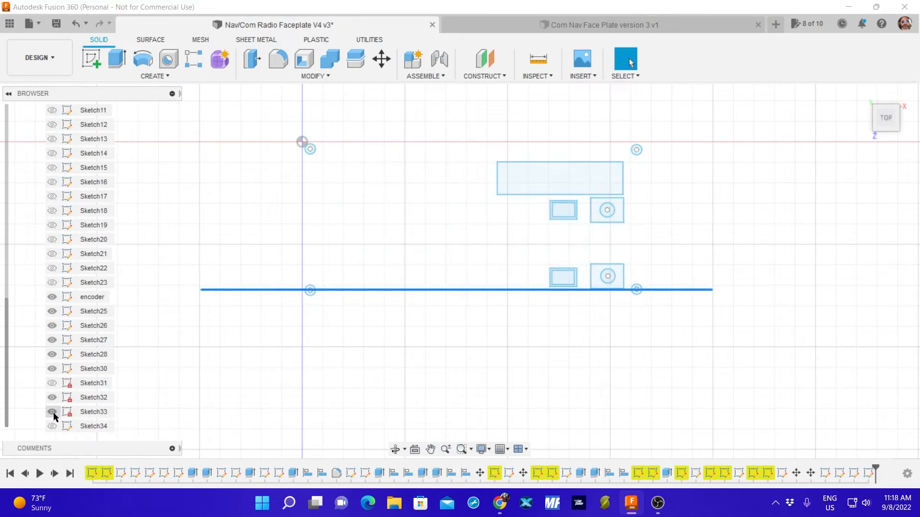
click(52, 412)
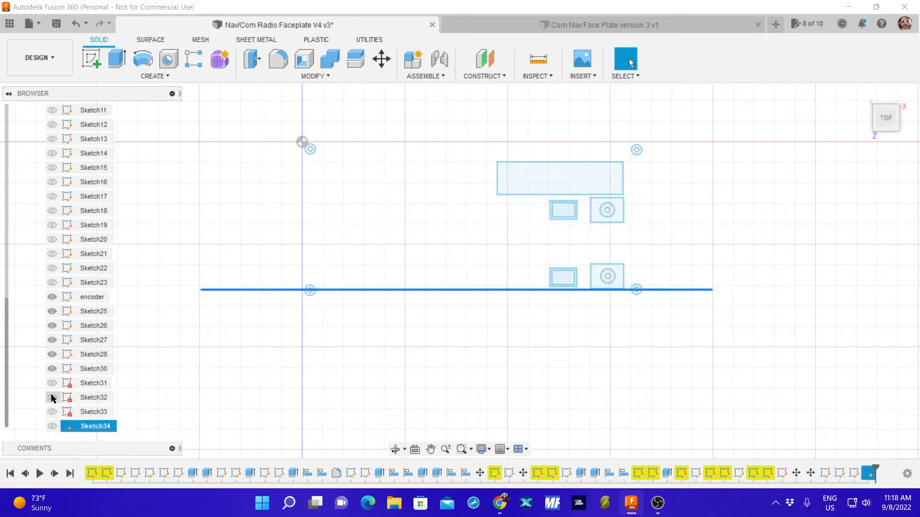
Hide Sketch30 and move the lower-left corner hole clear of its position, by X -28.20 mm and Y -33.411 mm.
click(53, 369)
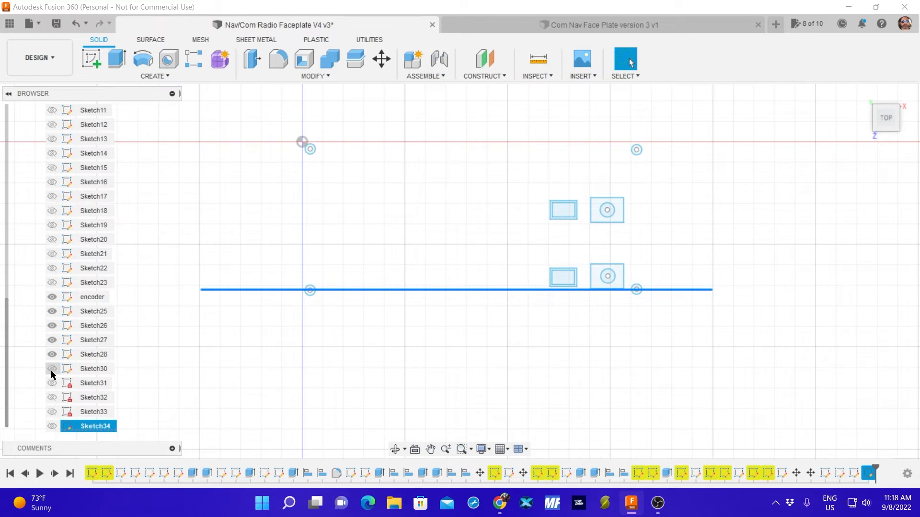
click(168, 385)
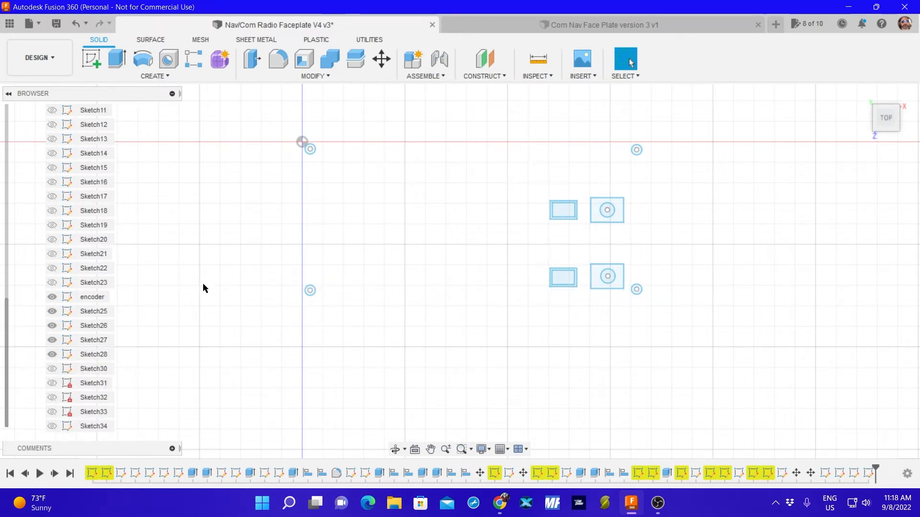
mouse_move(279, 244)
mouse_down()
mouse_move(319, 324)
mouse_move(348, 314)
mouse_up()
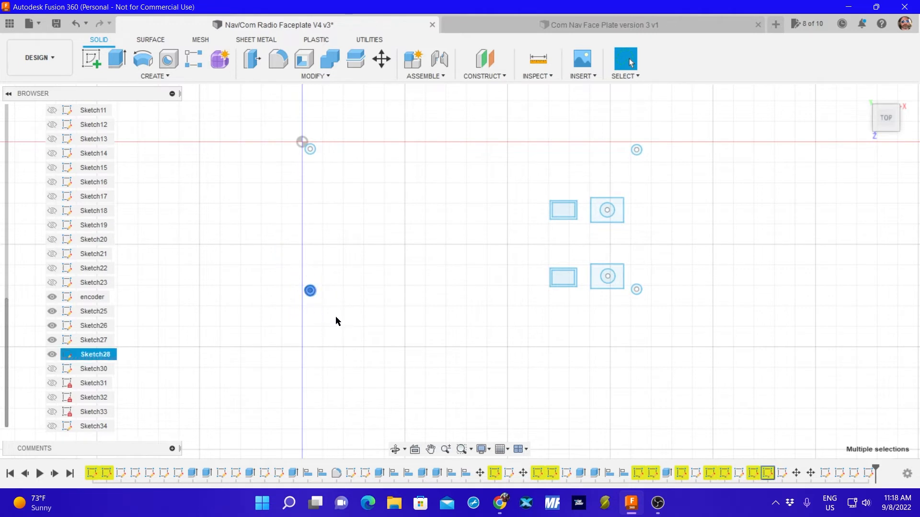
key(m)
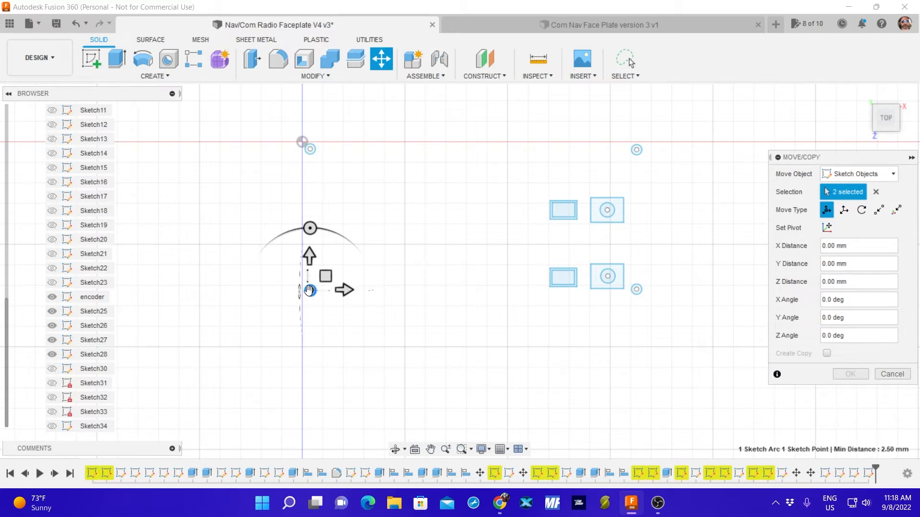
drag(309, 290, 252, 359)
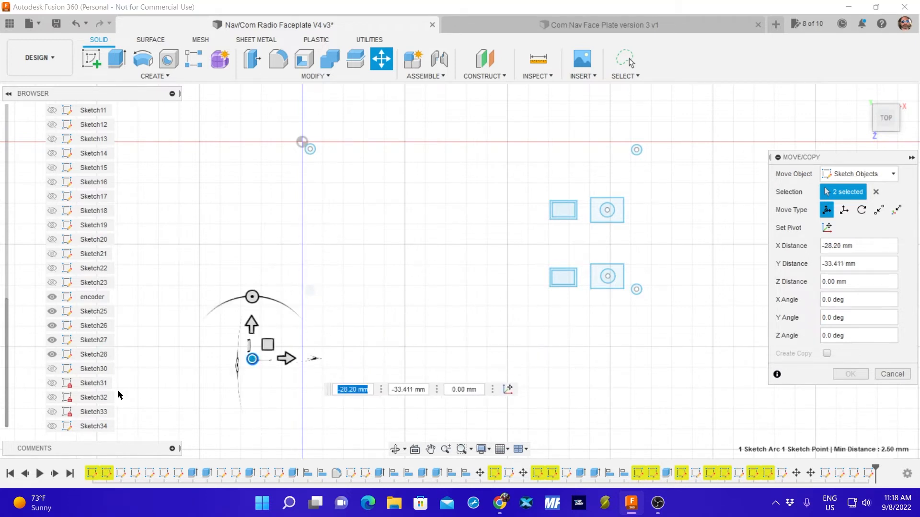
Show the reference-line sketch Sketch34 and bring the lower-left corner hole back near the line intersection, offset 0.613 mm in X and Y.
click(51, 426)
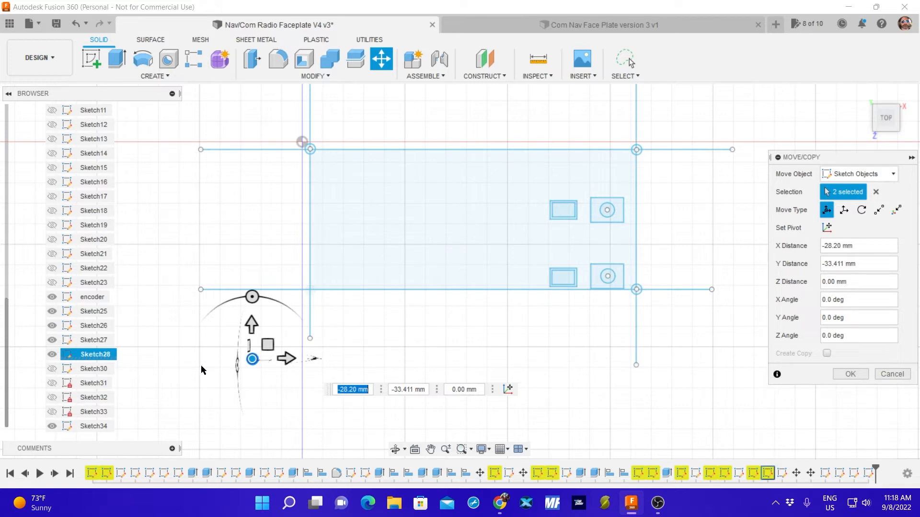
click(52, 426)
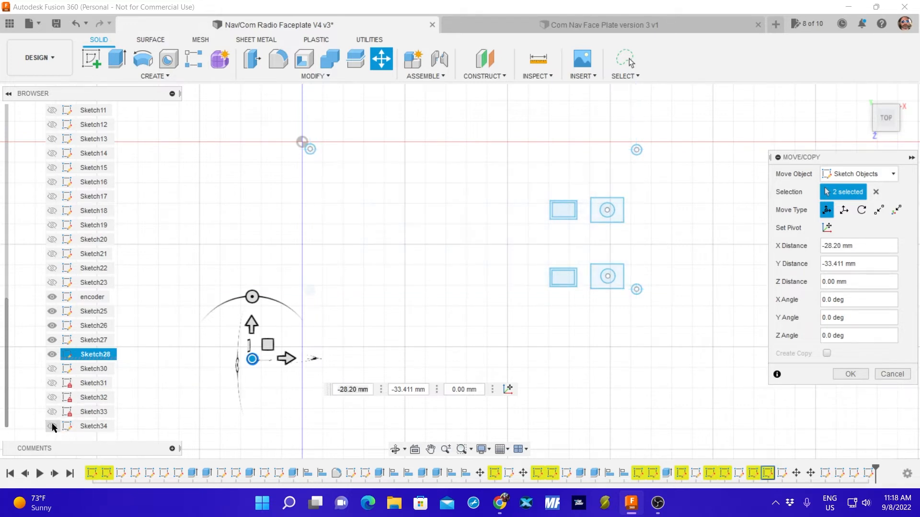
click(53, 426)
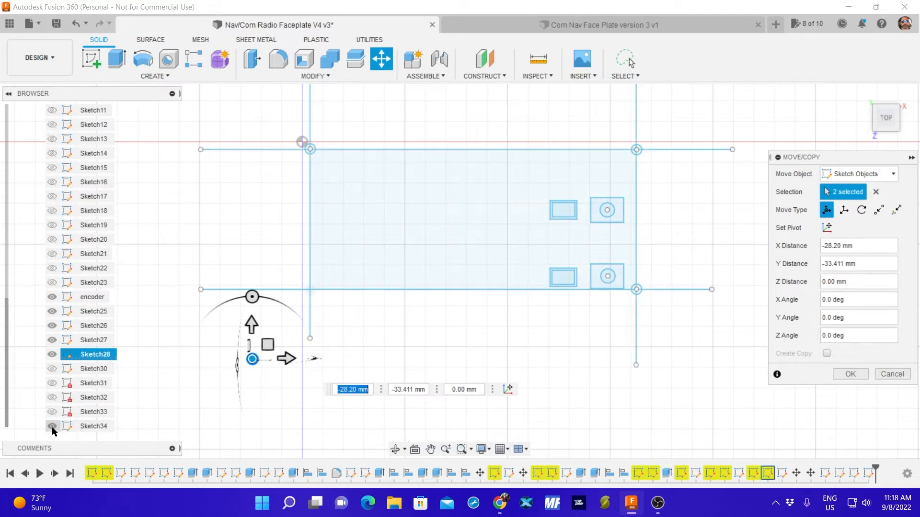
drag(252, 358, 307, 291)
scroll(312, 294, up, 10)
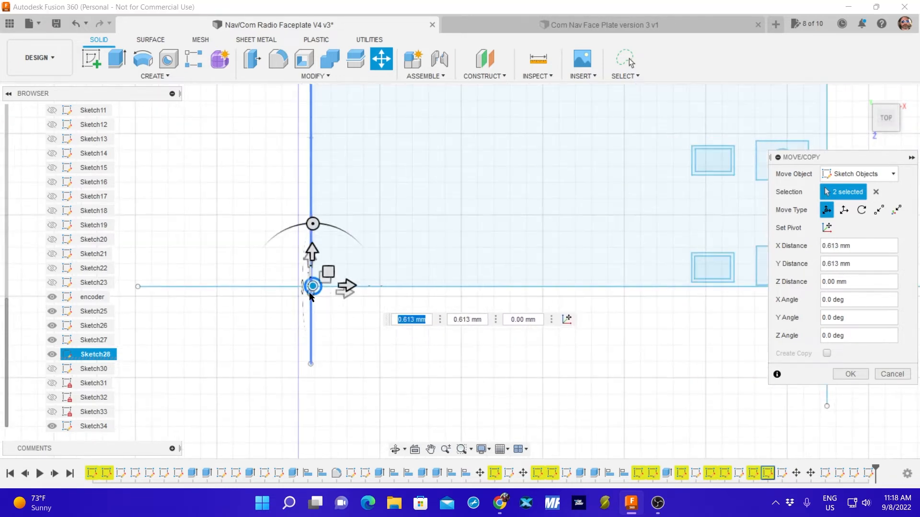
Fine-adjust the lower-left corner hole's centre onto the reference-line intersection, with a move of X -0.385 mm and Y 0.387 mm.
scroll(318, 296, up, 5)
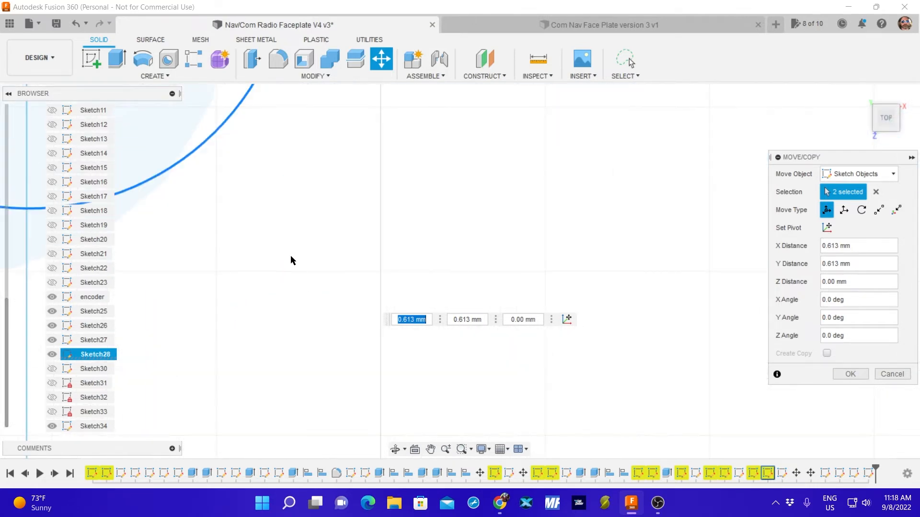
middle_drag(292, 261, 438, 294)
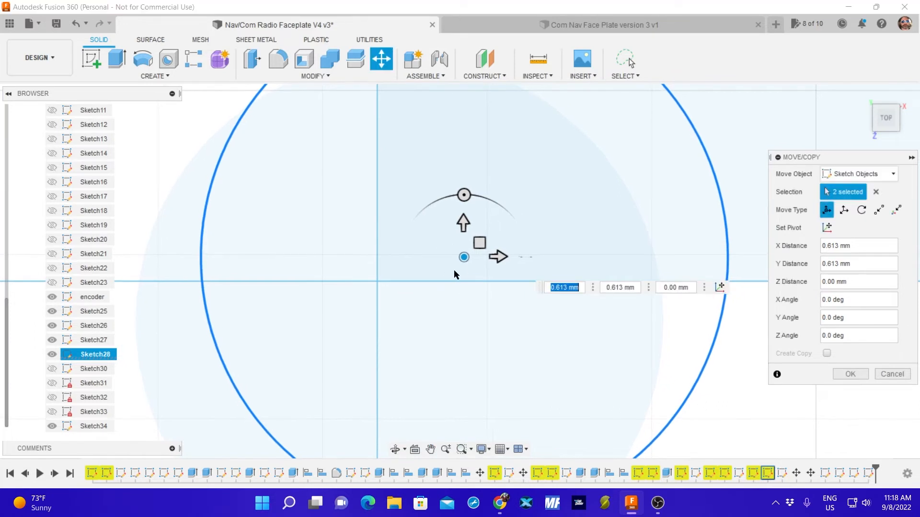
drag(463, 257, 443, 263)
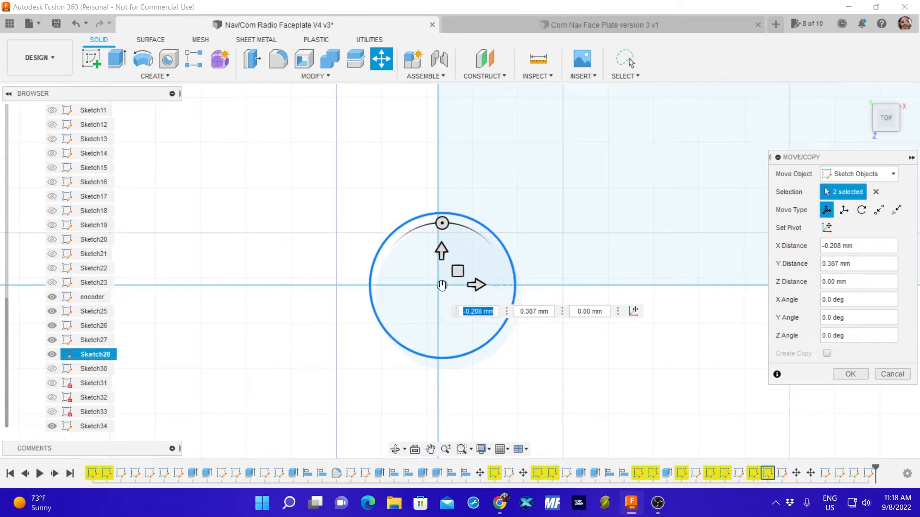
drag(442, 286, 438, 285)
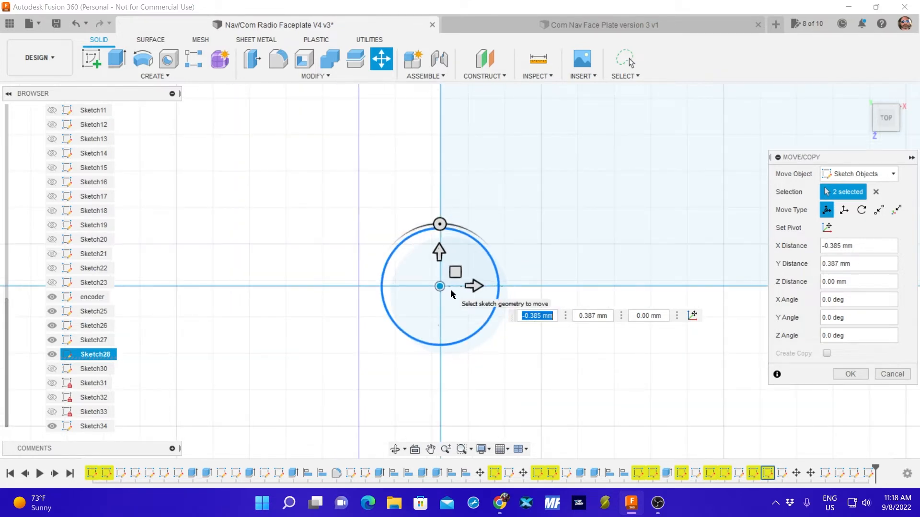
scroll(447, 307, down, 3)
scroll(459, 333, down, 3)
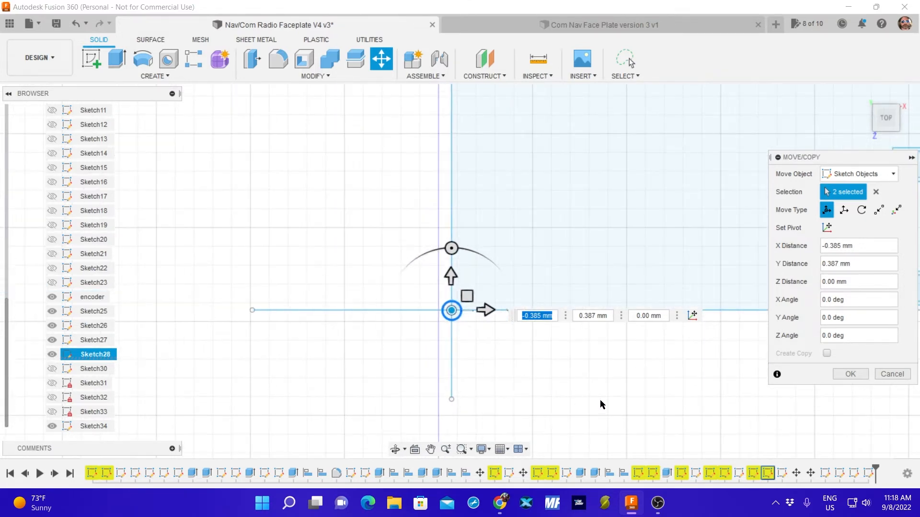
middle_drag(599, 403, 448, 374)
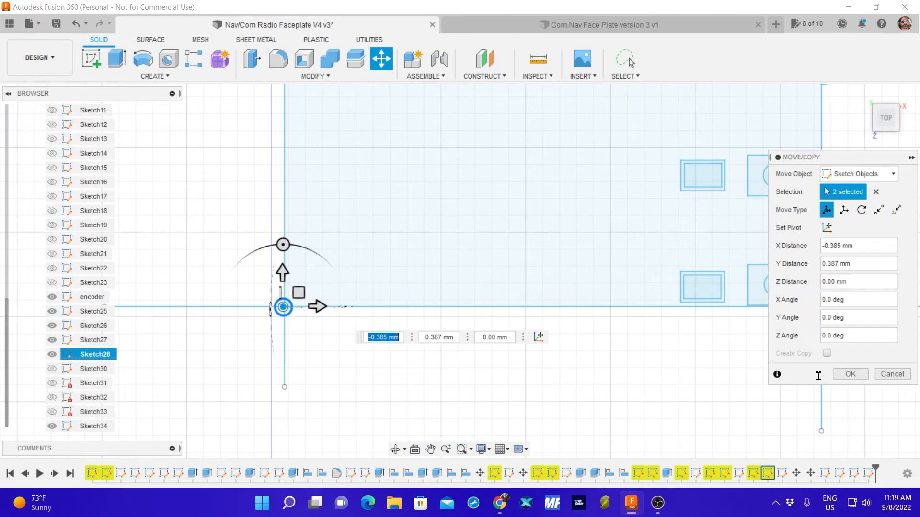
click(850, 374)
With Sketch34 hidden for selecting and shown for aligning, move the lower-right corner hole X 0.125 mm and Y -0.031 mm onto the line intersection.
click(52, 426)
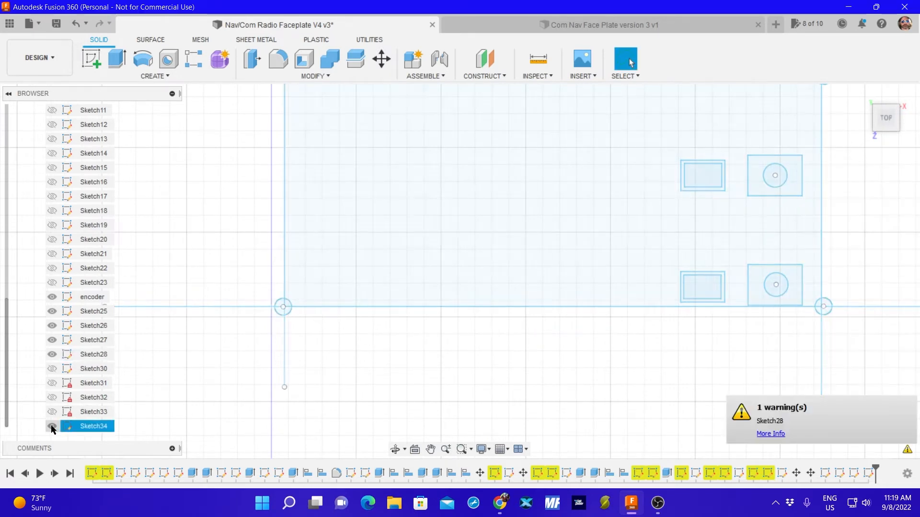
middle_drag(631, 355, 463, 352)
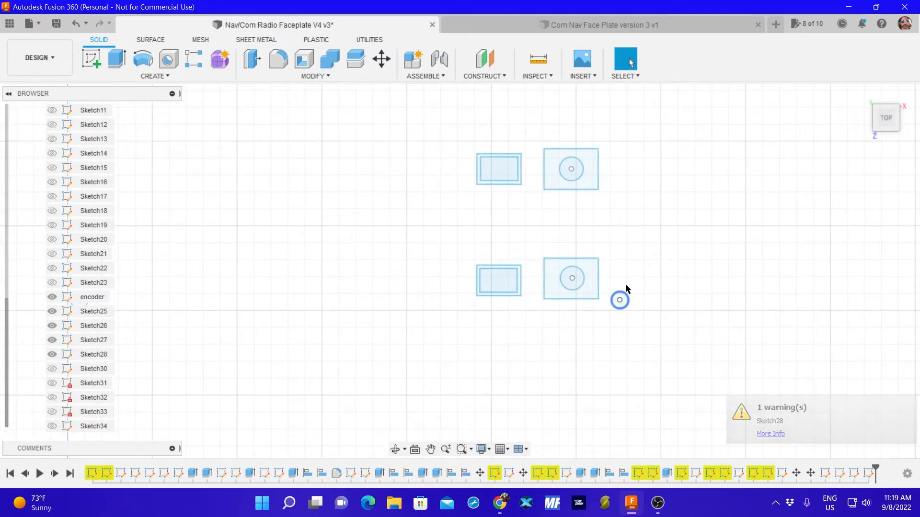
drag(676, 300, 675, 303)
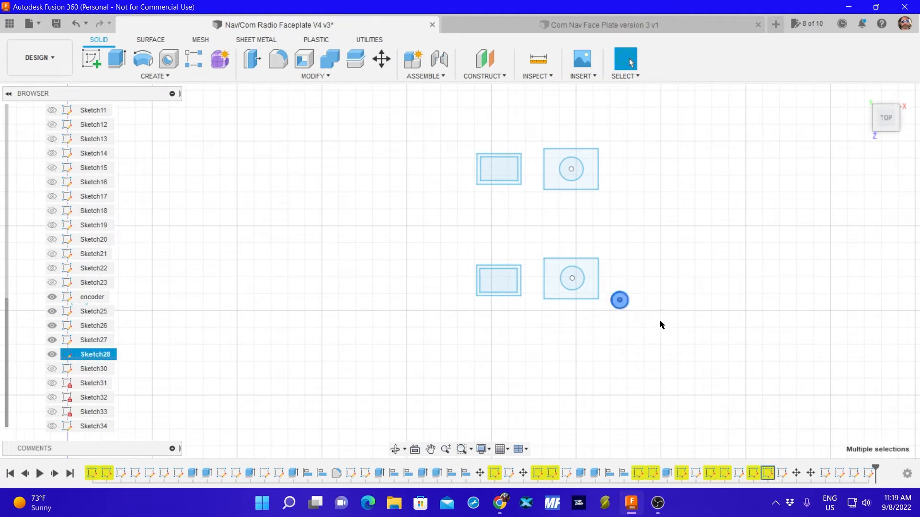
key(m)
click(51, 426)
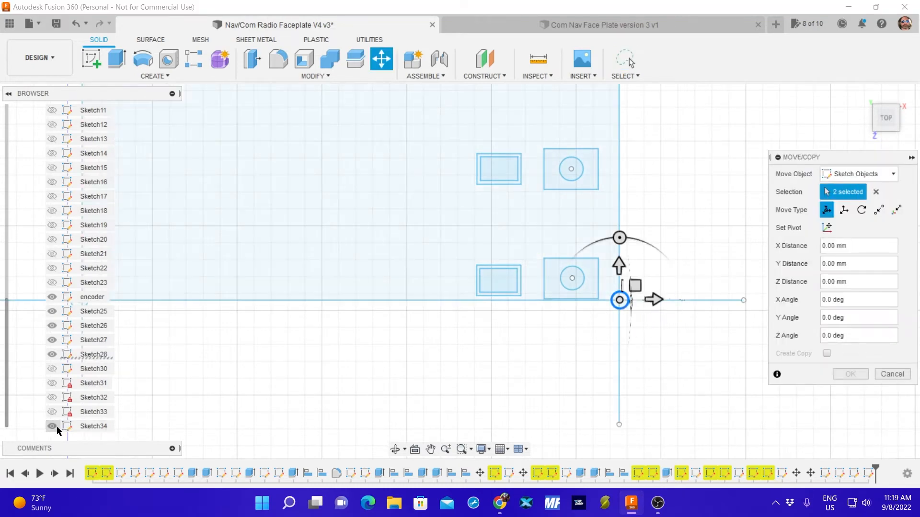
scroll(637, 302, up, 10)
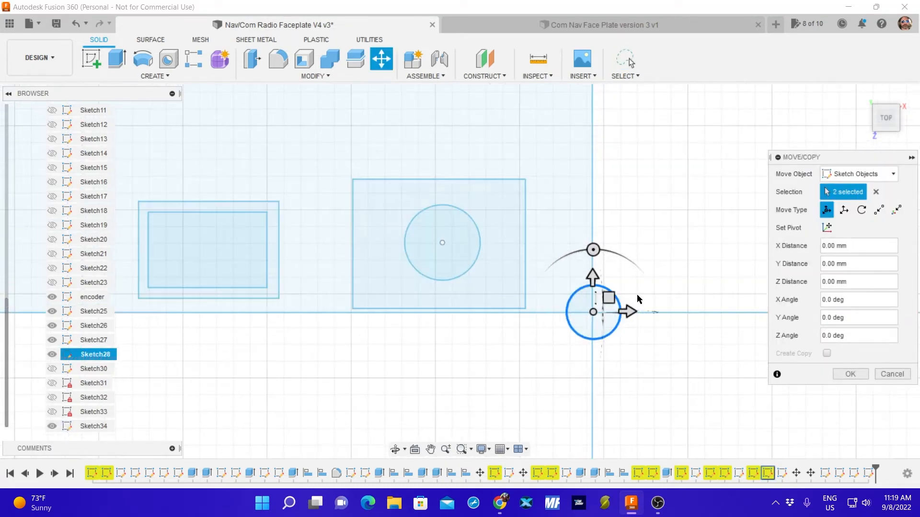
scroll(636, 307, up, 3)
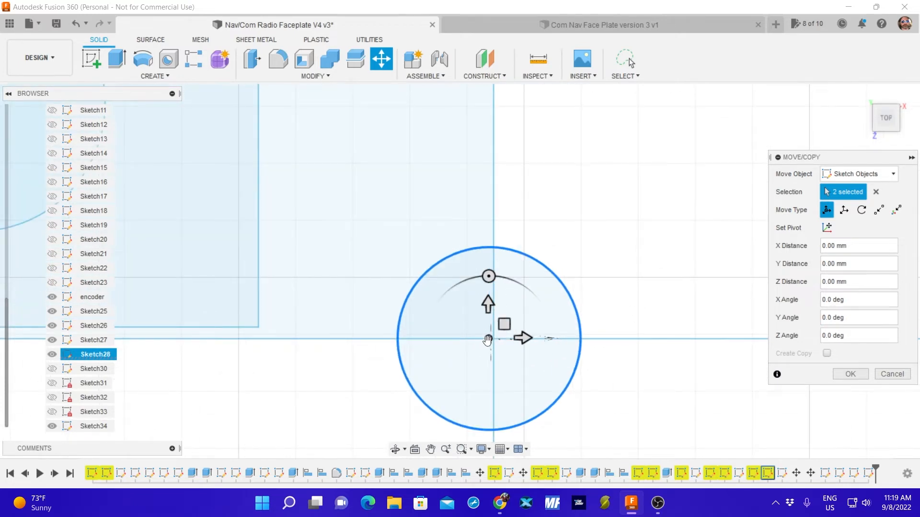
drag(488, 339, 492, 340)
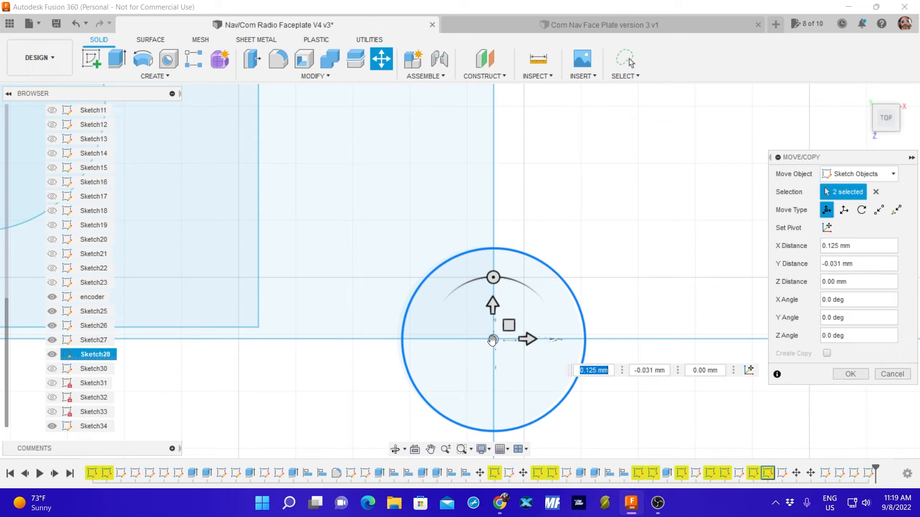
click(850, 373)
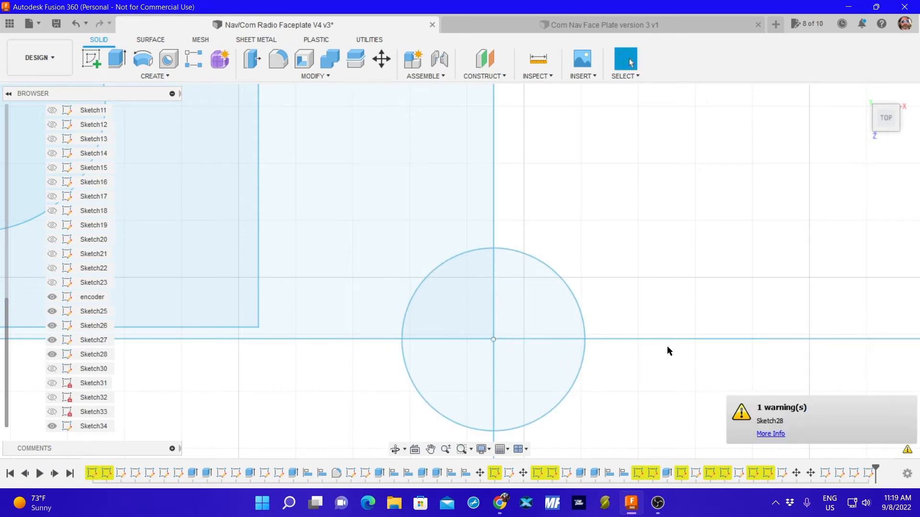
Hide Sketch34 to select the upper-right corner hole, show it again, and move the hole X 0.184 mm and Y 0.414 mm toward the line intersection.
click(51, 427)
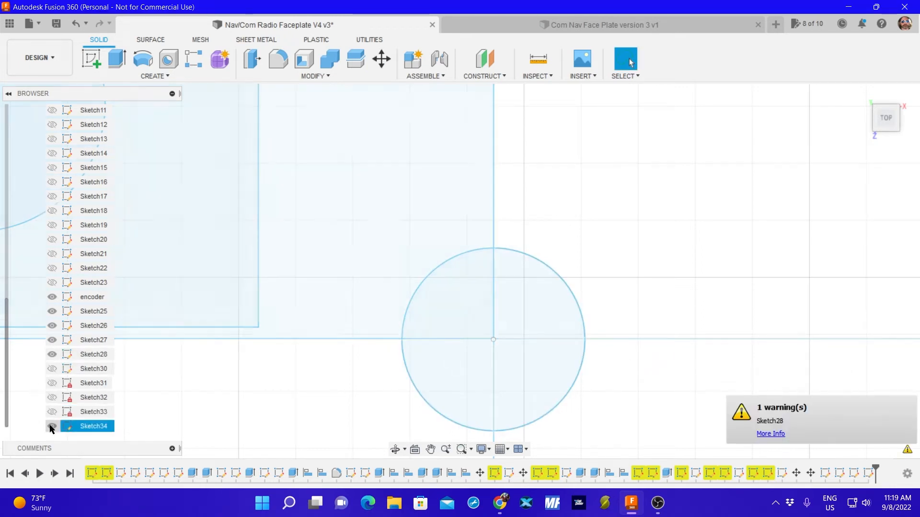
middle_drag(369, 172, 385, 343)
scroll(420, 297, down, 10)
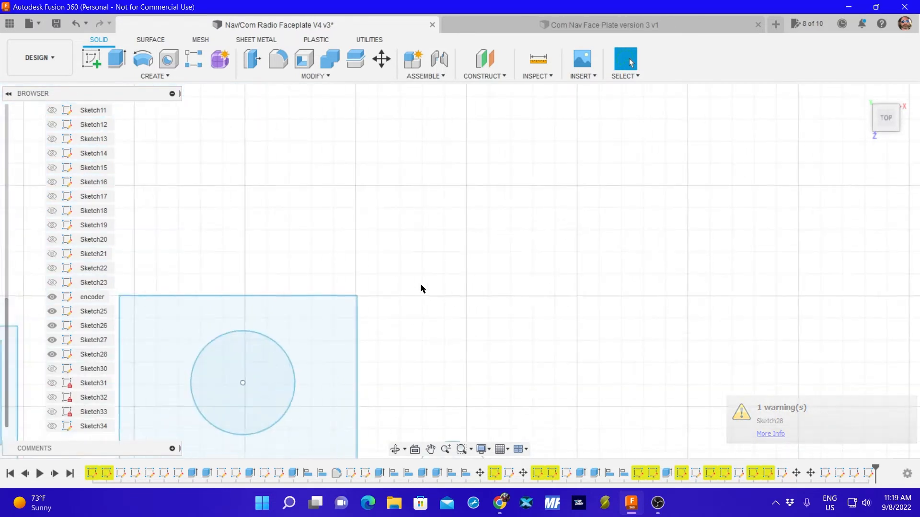
middle_drag(483, 162, 481, 373)
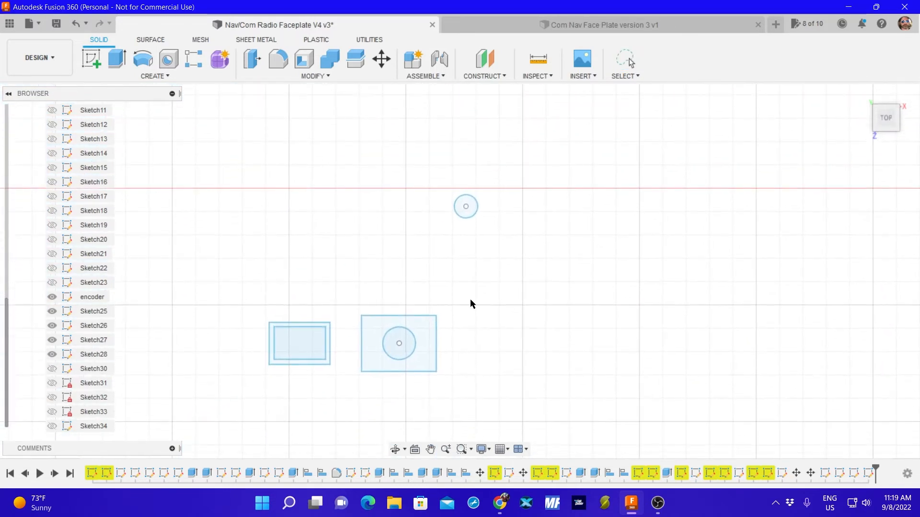
mouse_move(425, 167)
mouse_down()
mouse_move(524, 240)
mouse_move(559, 193)
mouse_up()
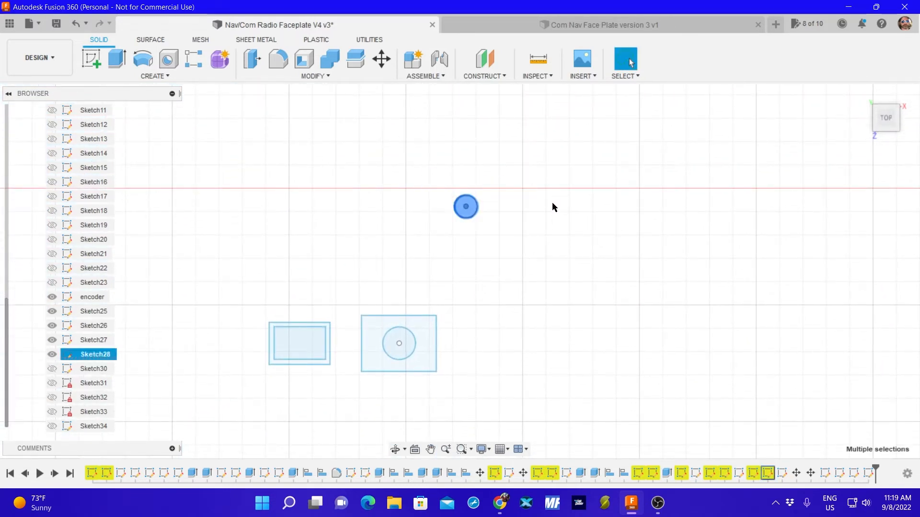
key(m)
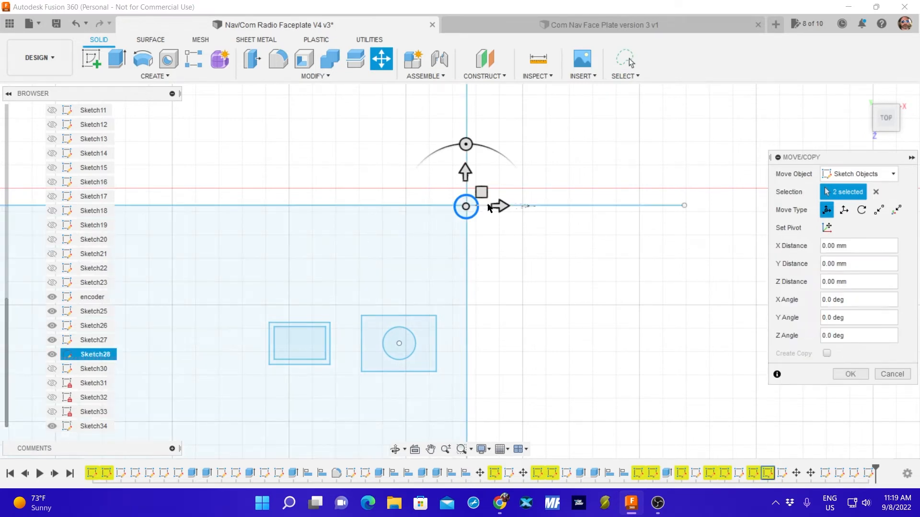
scroll(483, 206, up, 10)
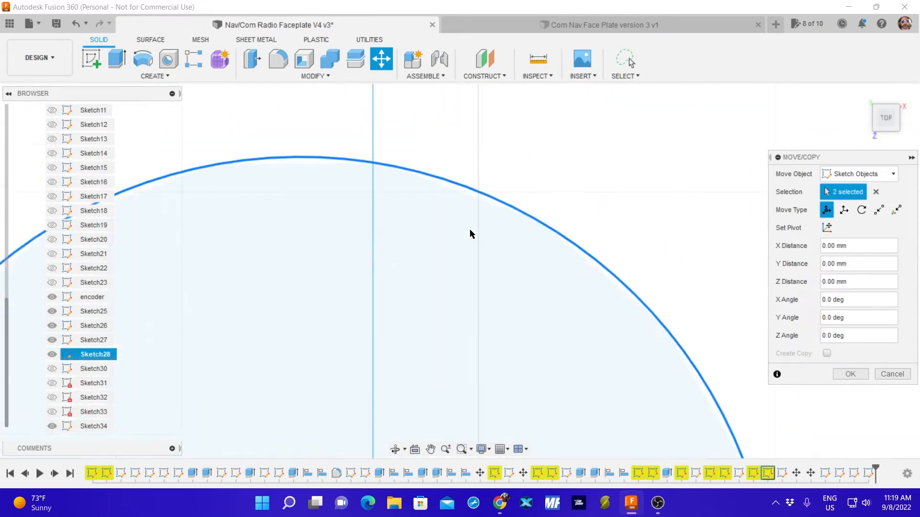
scroll(467, 240, down, 5)
scroll(464, 248, up, 2)
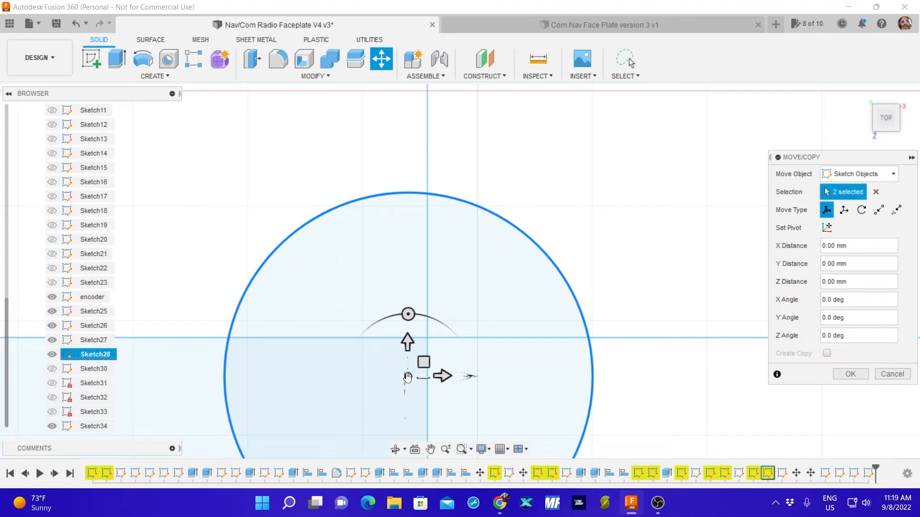
mouse_move(407, 377)
mouse_down()
mouse_move(421, 350)
mouse_move(413, 370)
mouse_up()
scroll(415, 371, up, 3)
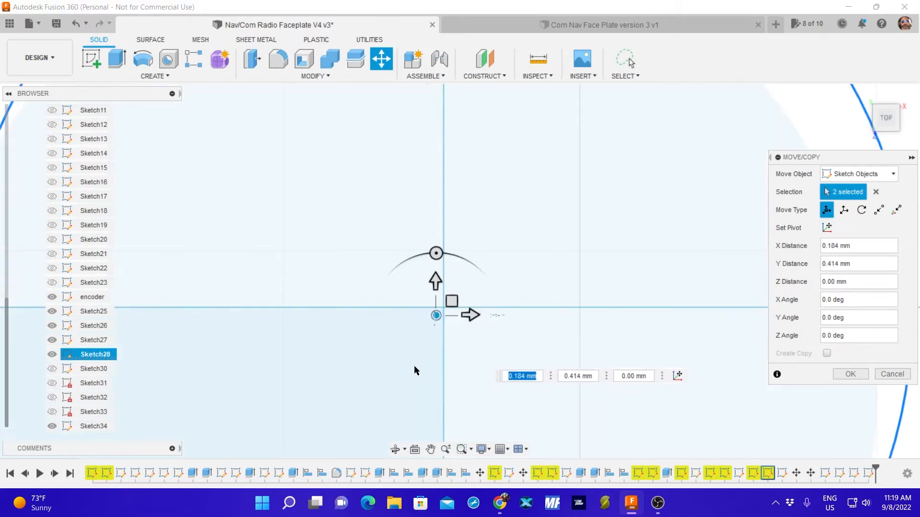
Fine-adjust the upper-right corner hole's centre toward the reference-line intersection, with a total move of X 0.212 mm and Y 0.386 mm.
middle_drag(419, 359, 423, 311)
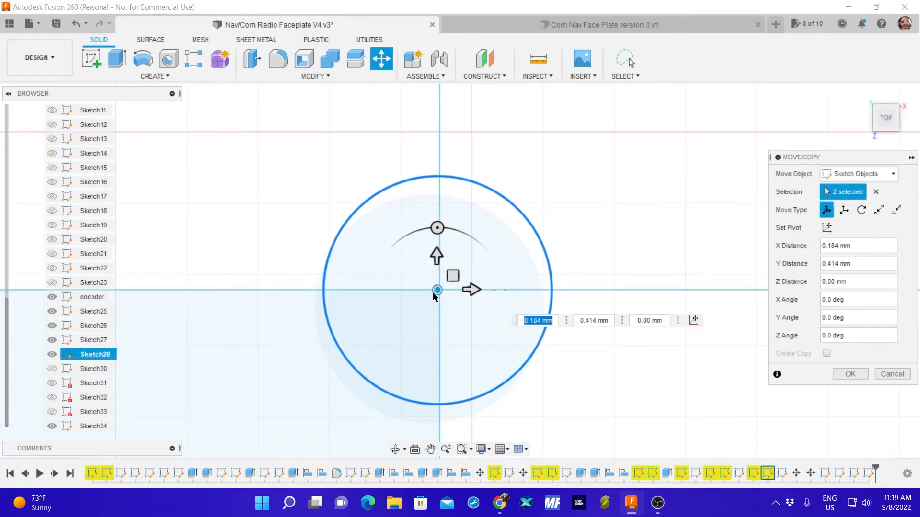
drag(436, 290, 438, 291)
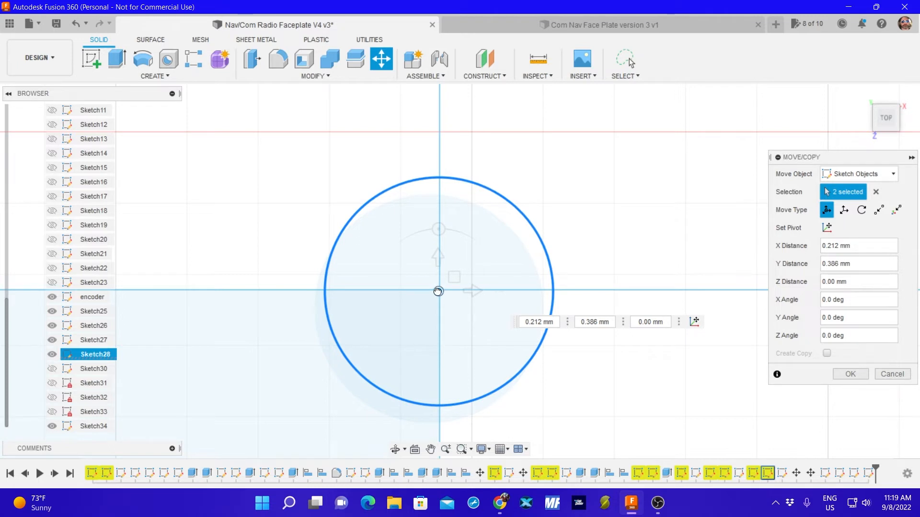
drag(438, 292, 437, 291)
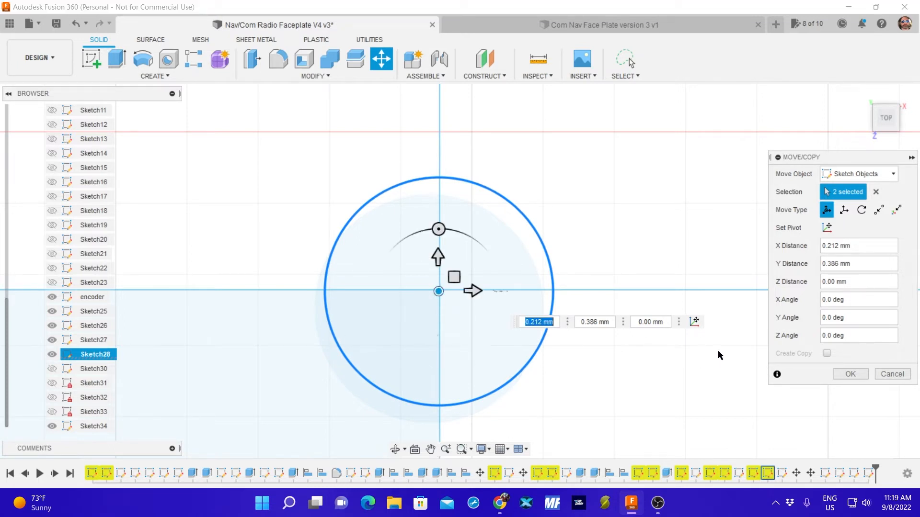
click(847, 373)
scroll(304, 380, up, 3)
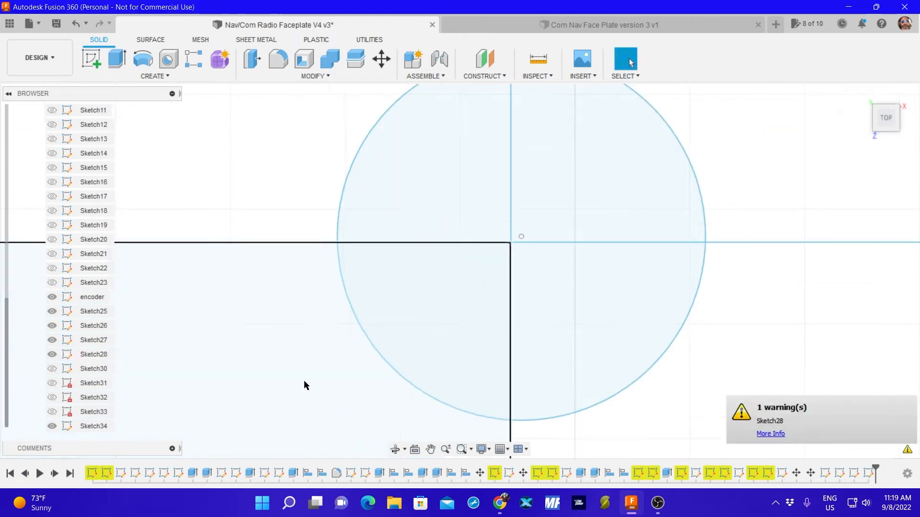
With Sketch34 hidden for selecting and shown for aligning, move the upper-left corner hole X -0.337 mm and Y -0.078 mm onto the line intersection.
scroll(297, 383, down, 8)
middle_drag(537, 294, 784, 224)
scroll(662, 260, down, 7)
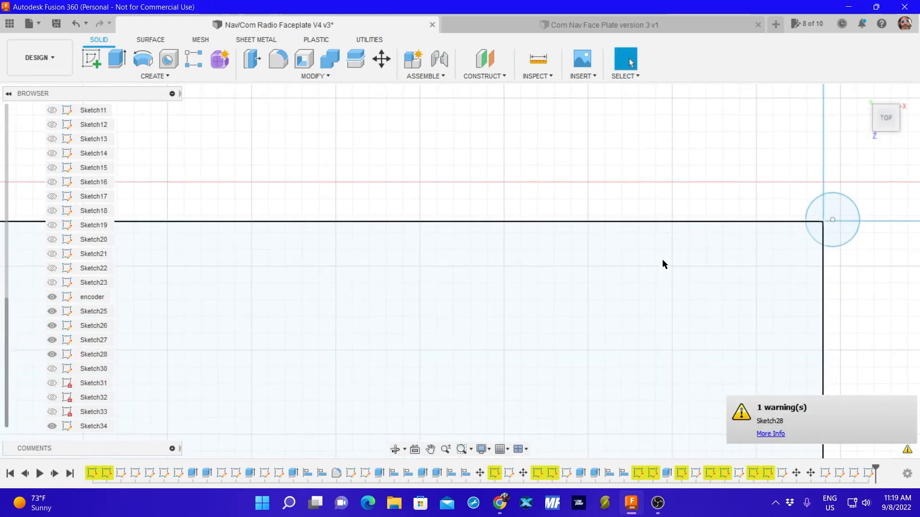
middle_drag(313, 292, 706, 229)
scroll(458, 274, down, 2)
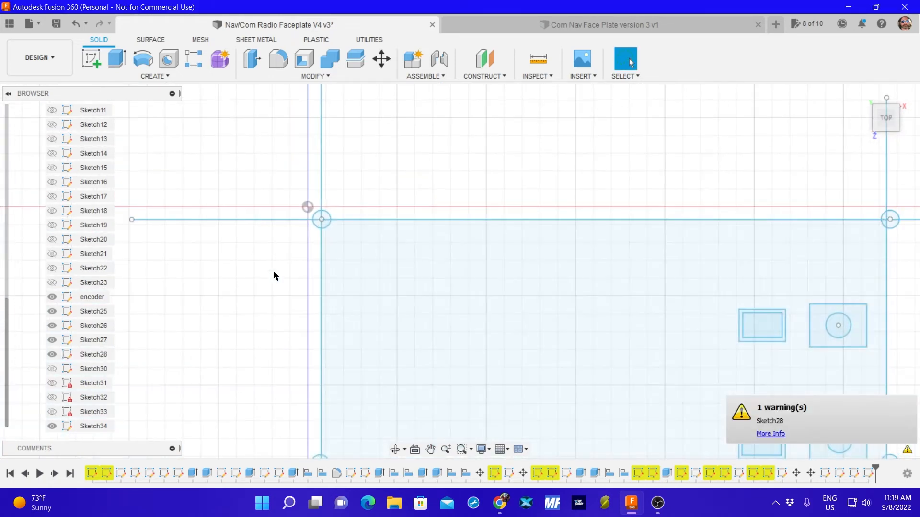
click(52, 426)
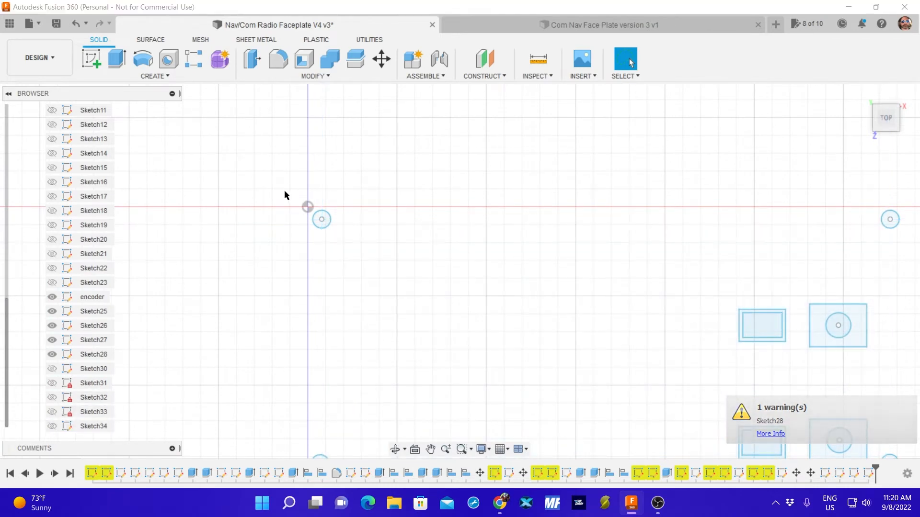
mouse_move(284, 191)
mouse_down()
mouse_move(389, 204)
mouse_move(381, 219)
mouse_up()
key(m)
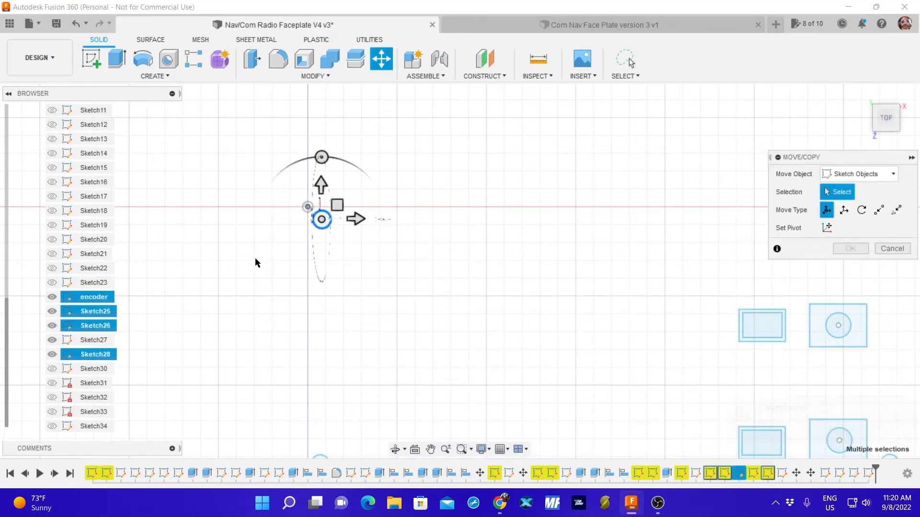
click(52, 426)
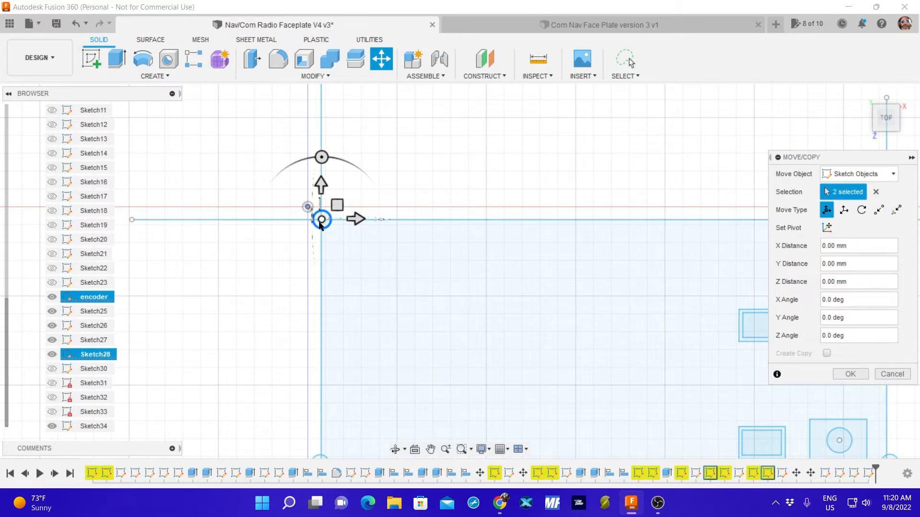
scroll(326, 218, up, 6)
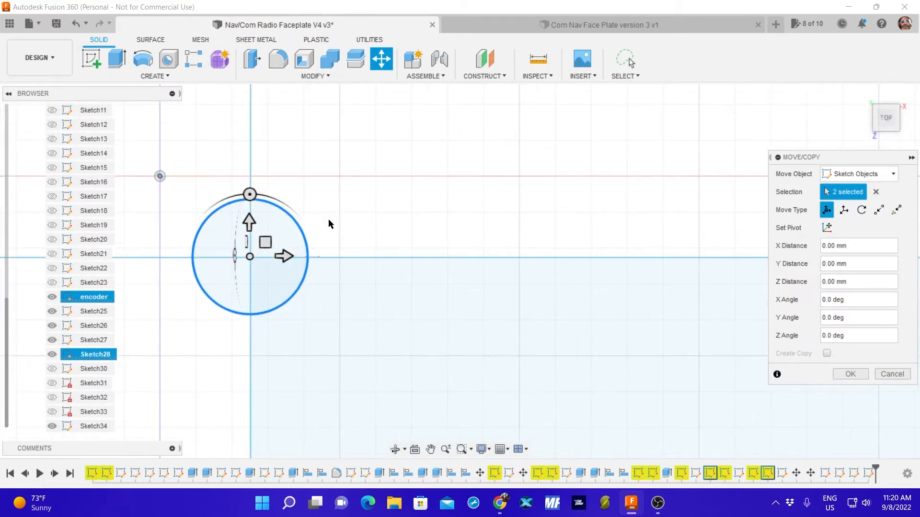
scroll(328, 219, up, 8)
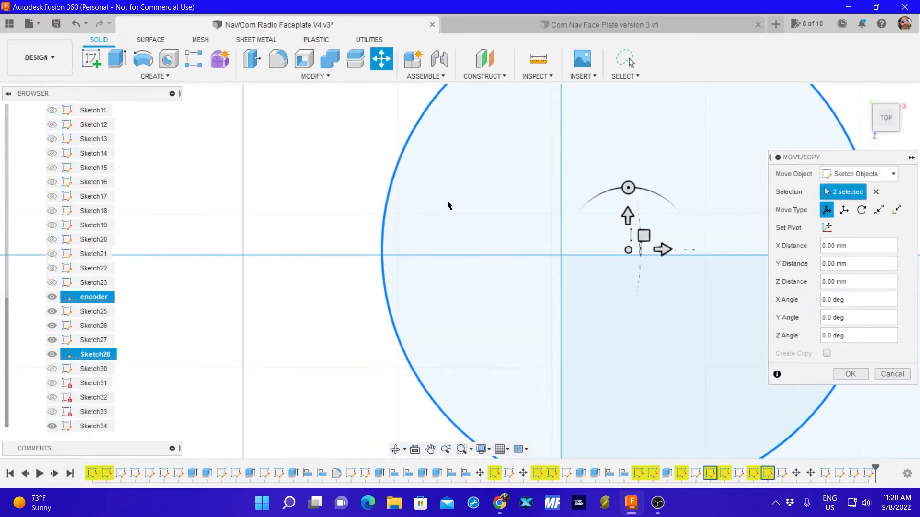
scroll(448, 205, down, 5)
middle_drag(485, 198, 373, 240)
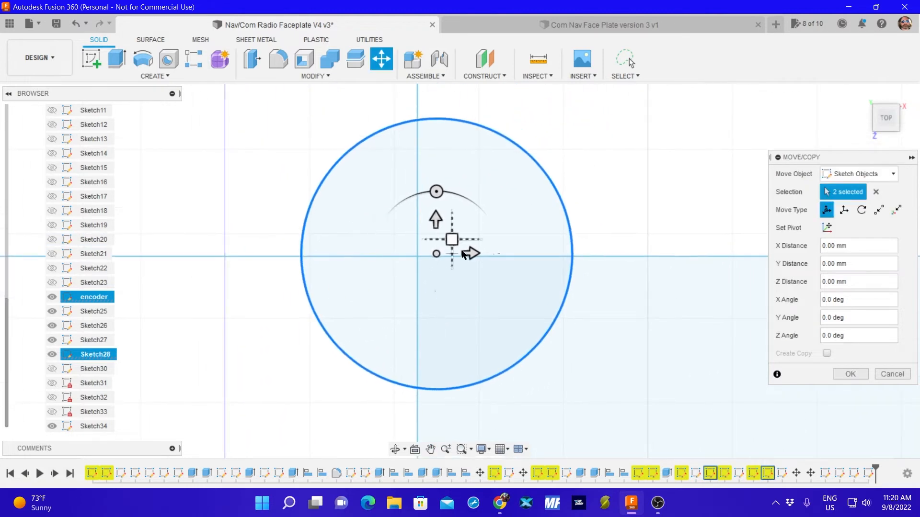
mouse_move(437, 253)
mouse_down()
mouse_move(427, 281)
mouse_move(409, 263)
mouse_move(429, 258)
mouse_up()
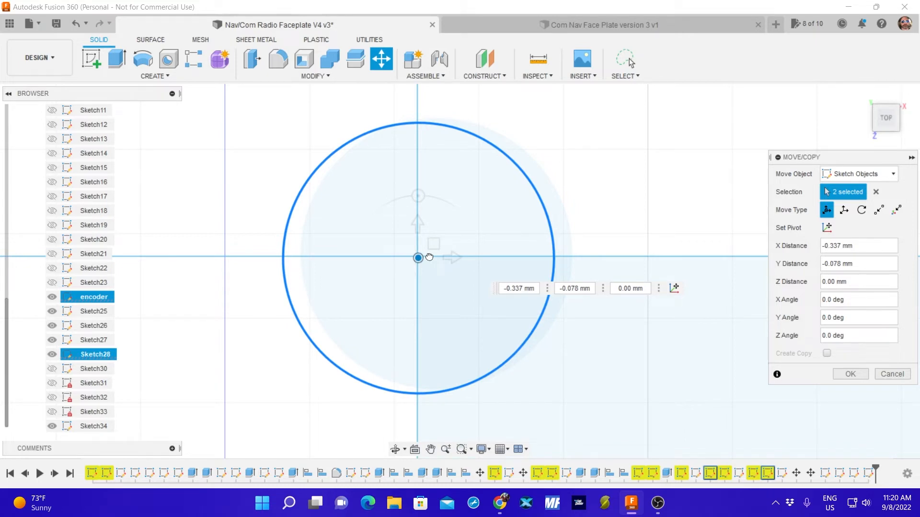
click(526, 287)
click(849, 374)
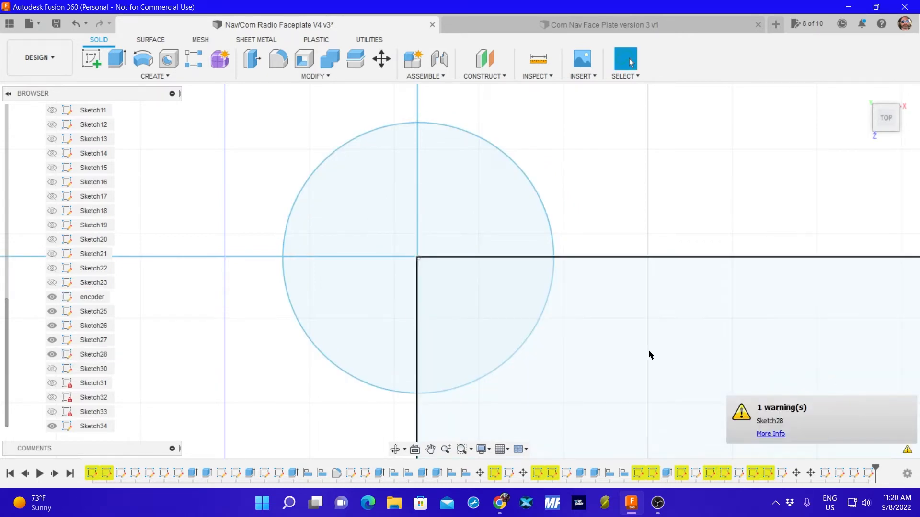
Show Sketch21, Sketch22, Sketch23 and Sketch30 through Sketch34 together with the hole and encoder sketches.
scroll(630, 347, down, 5)
scroll(498, 325, down, 8)
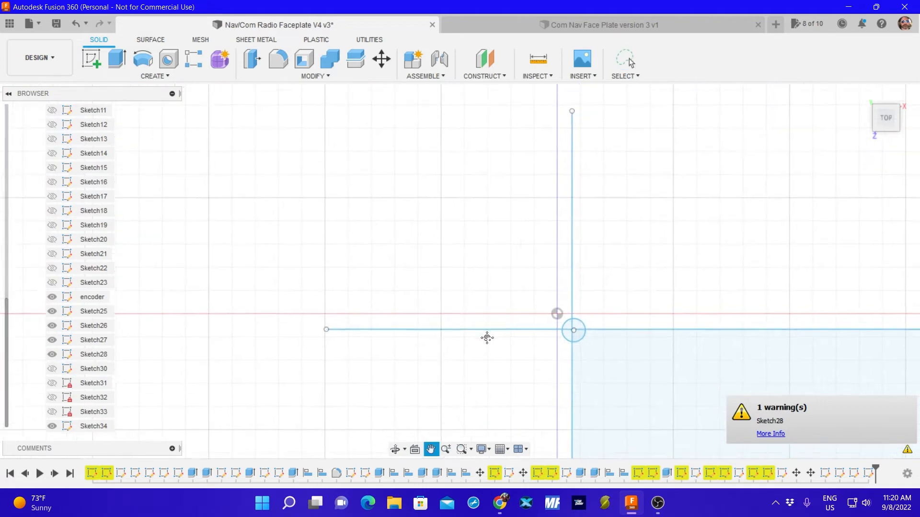
scroll(332, 287, down, 2)
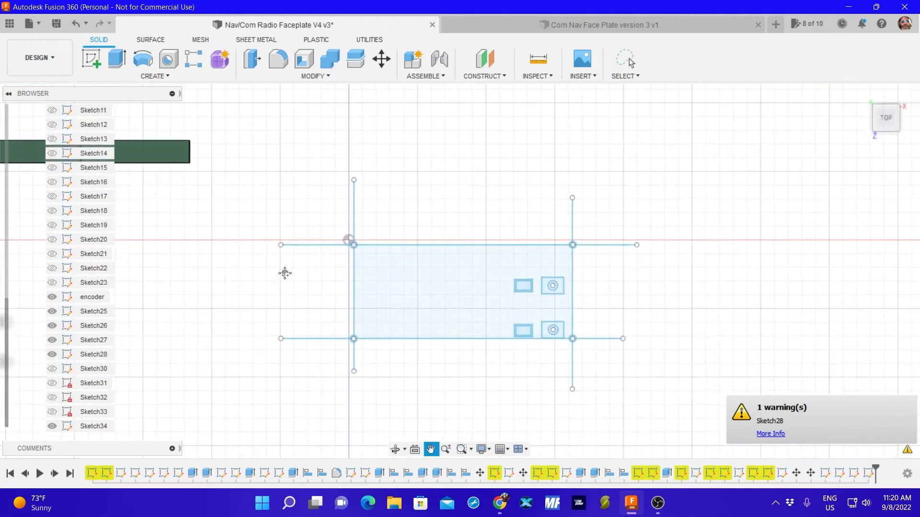
click(54, 427)
click(51, 426)
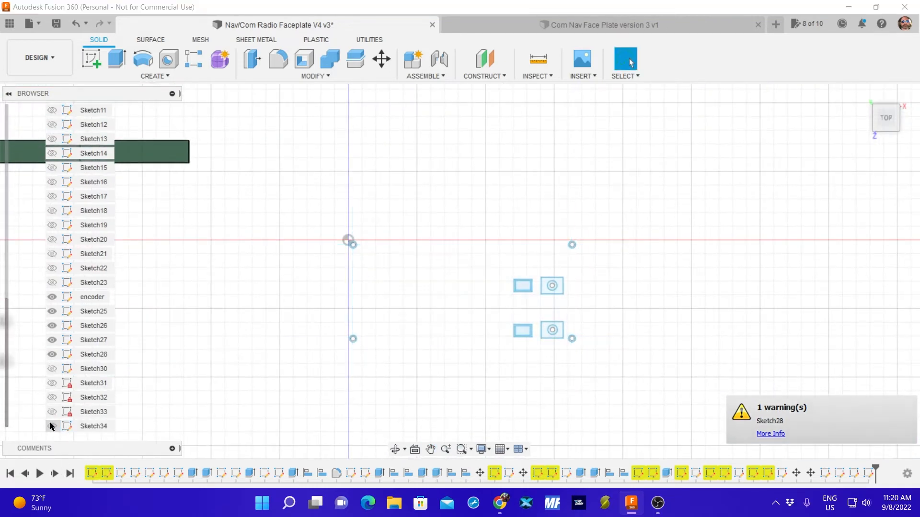
click(51, 412)
click(52, 398)
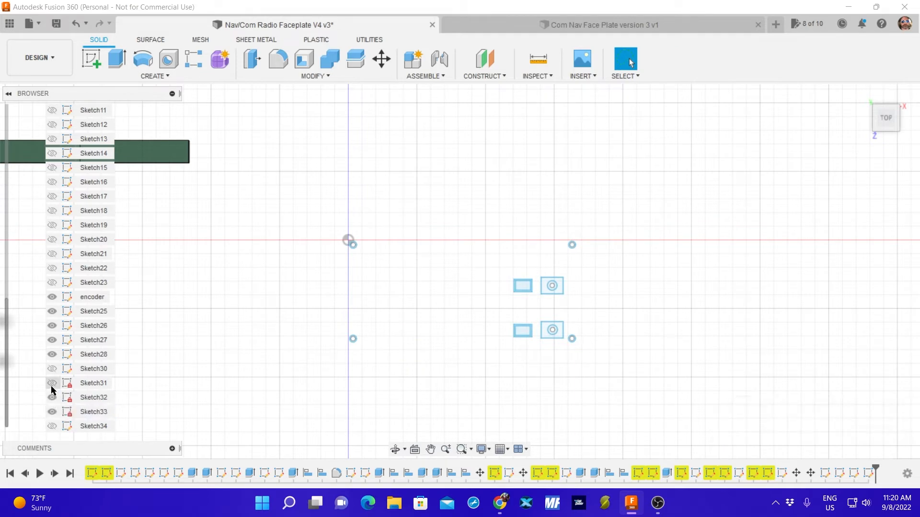
click(52, 384)
click(52, 370)
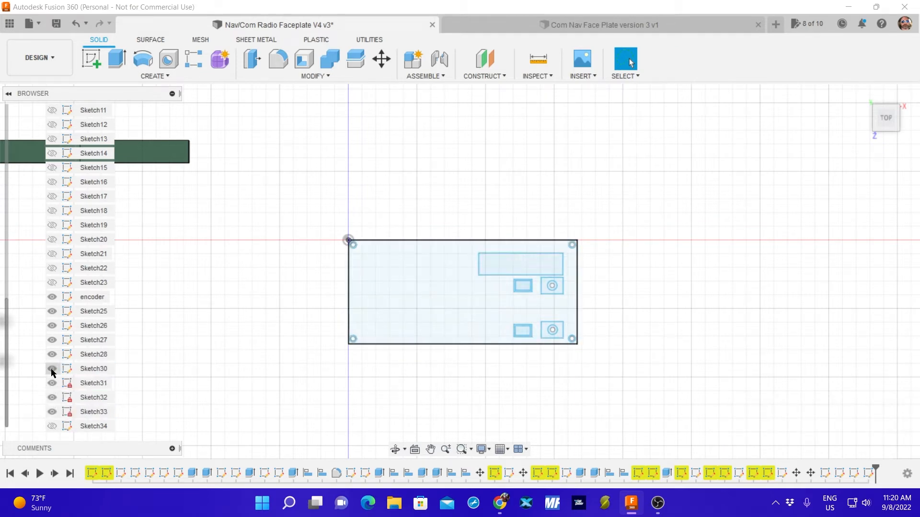
click(52, 283)
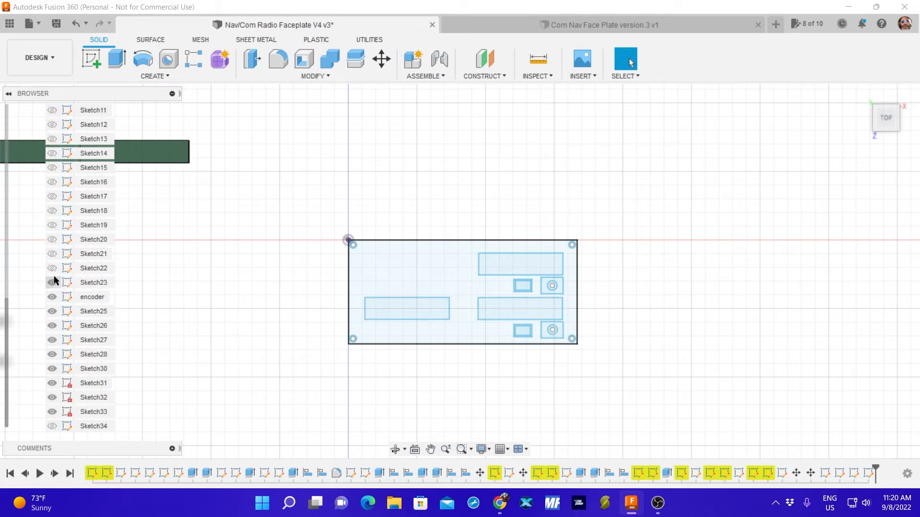
click(52, 268)
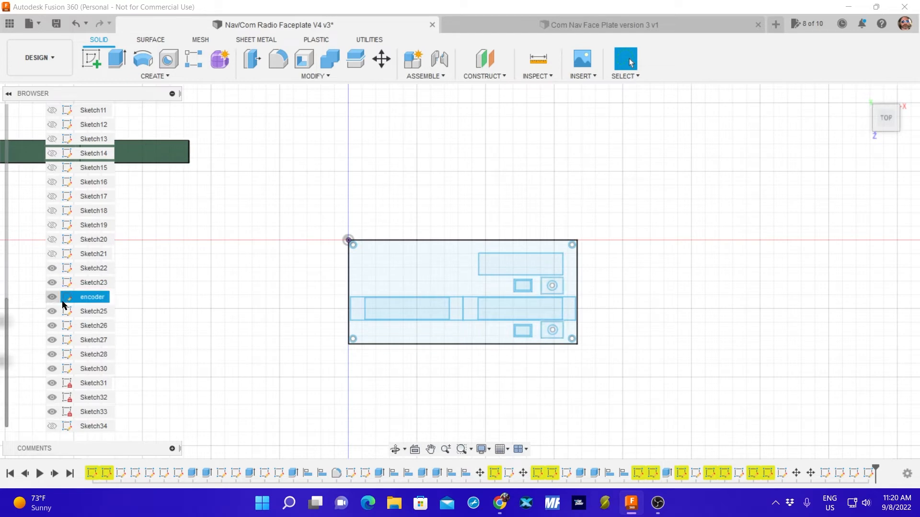
click(52, 254)
click(51, 427)
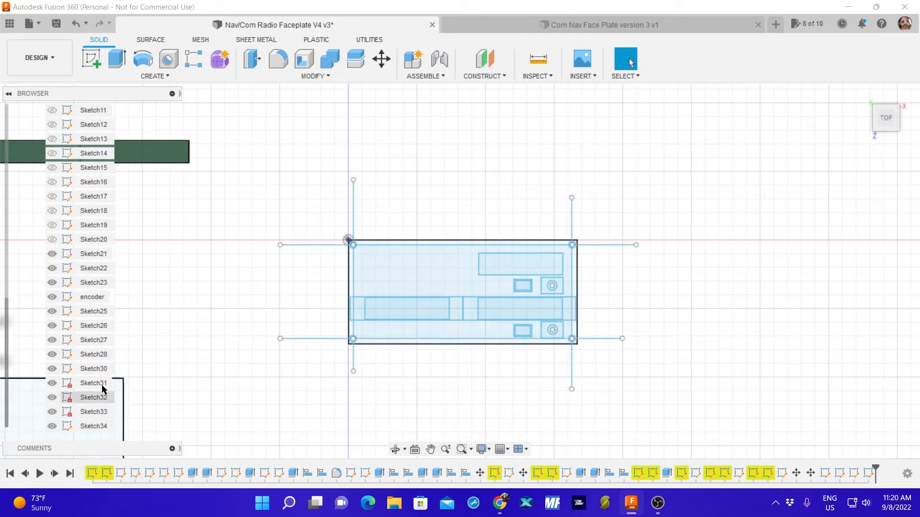
Move all four Sketch34 reference lines outward so they lie clear of the faceplate outline on each side.
drag(351, 283, 245, 283)
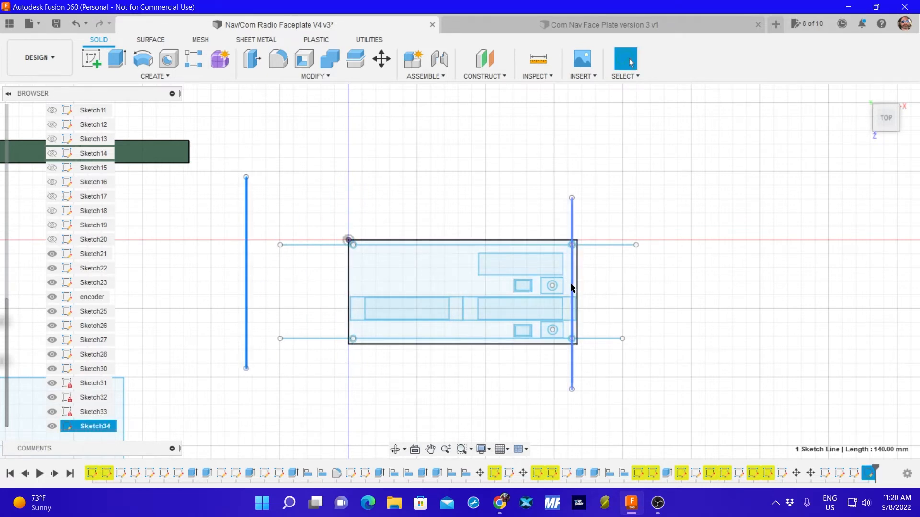
drag(570, 288, 636, 287)
drag(464, 341, 462, 379)
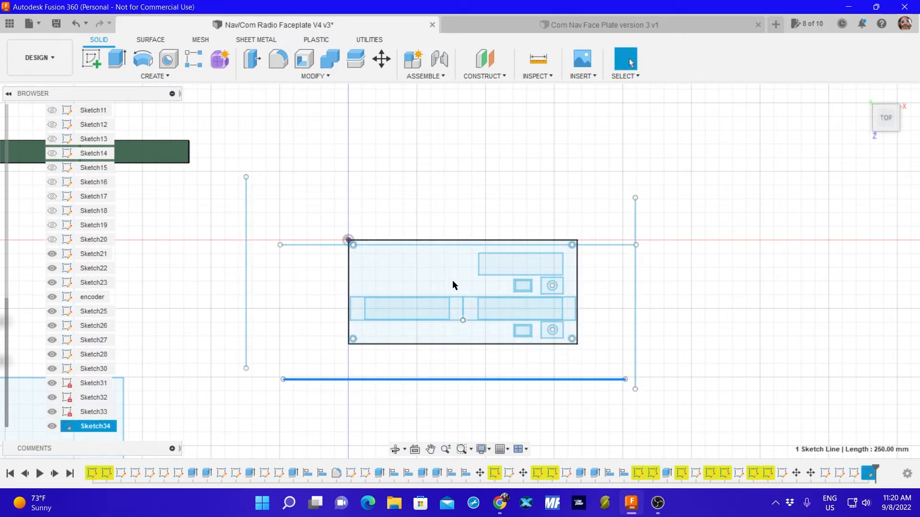
drag(452, 246, 442, 206)
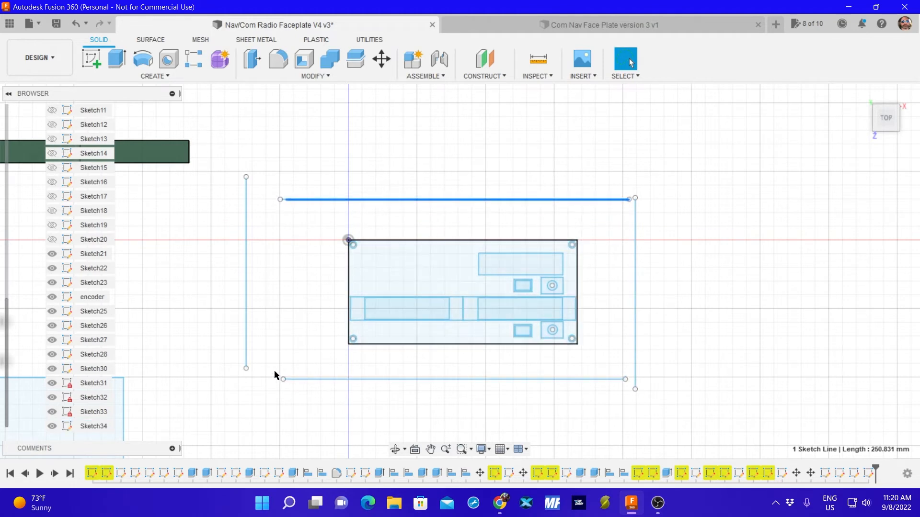
Show Sketch20 with the upper pair of wide display rectangles and hide Sketch21.
click(52, 240)
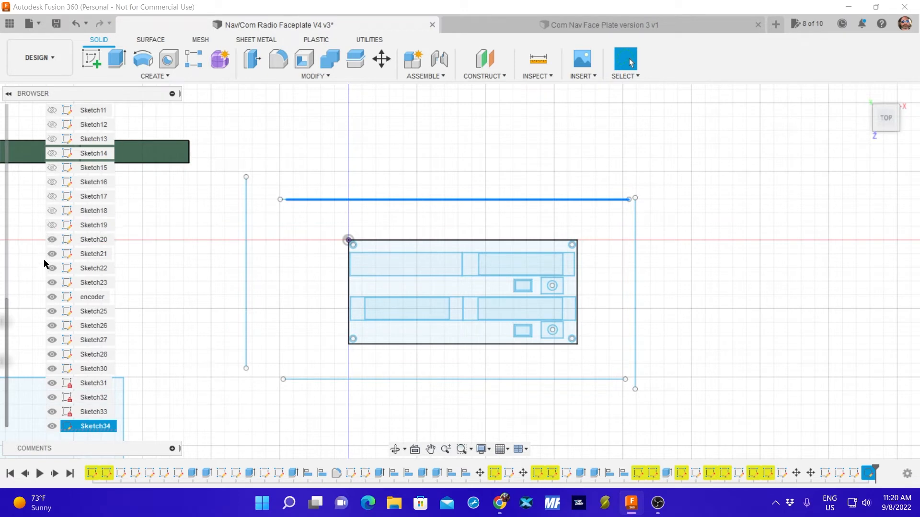
click(52, 254)
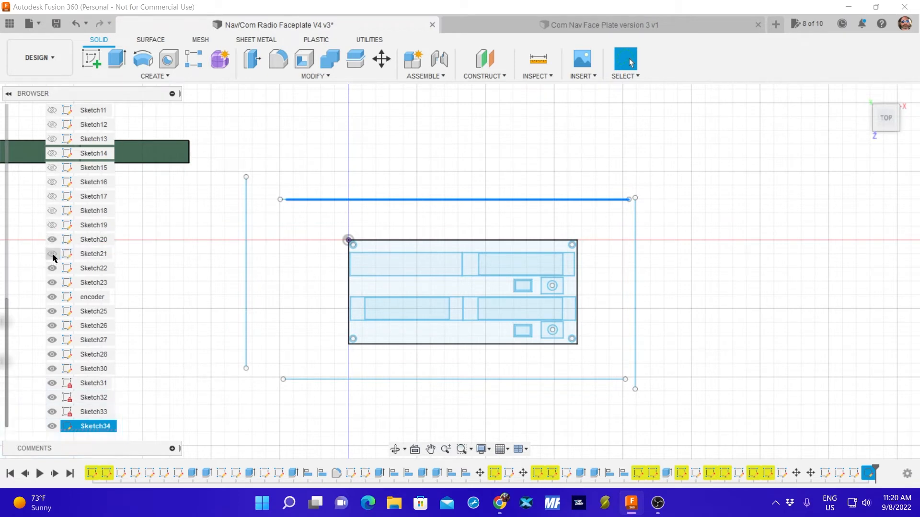
click(52, 239)
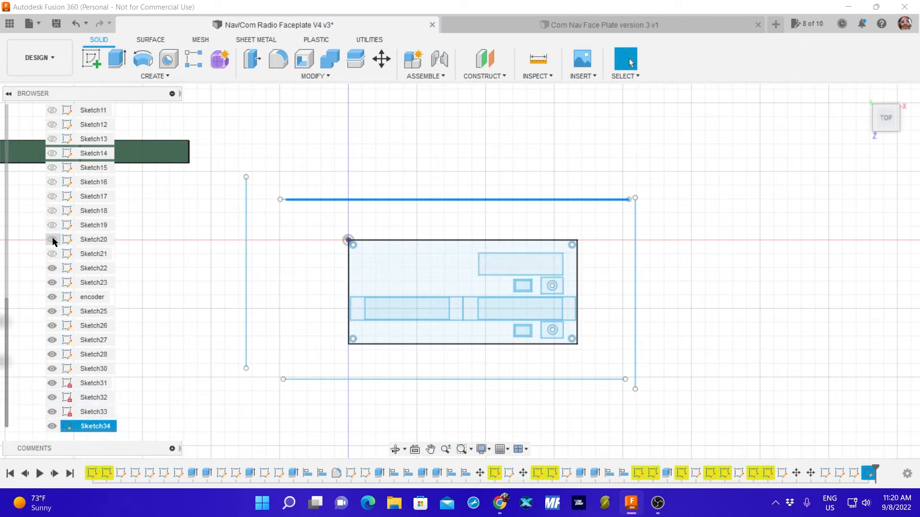
click(53, 241)
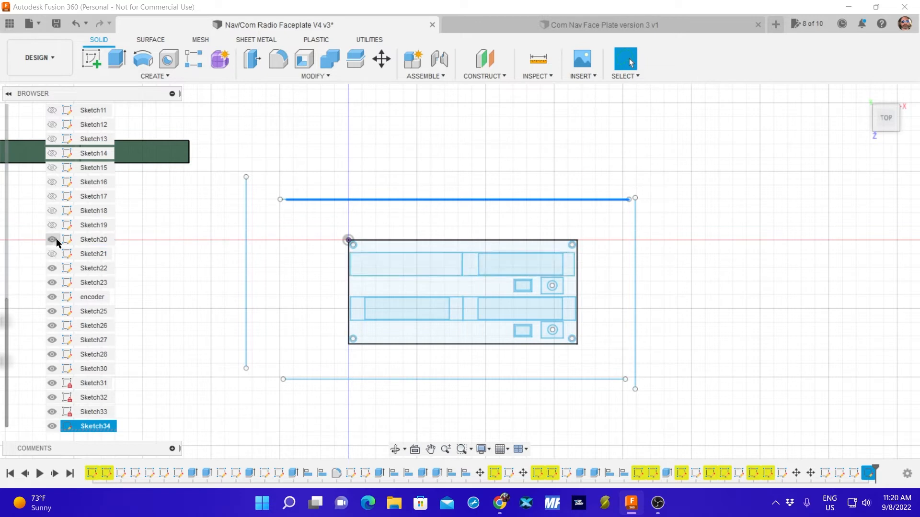
click(52, 239)
click(52, 239)
Toggle individual sketches to check their contents, keeping Sketch22, encoder and Sketch28 shown while hiding Sketch23 and Sketch30.
click(53, 268)
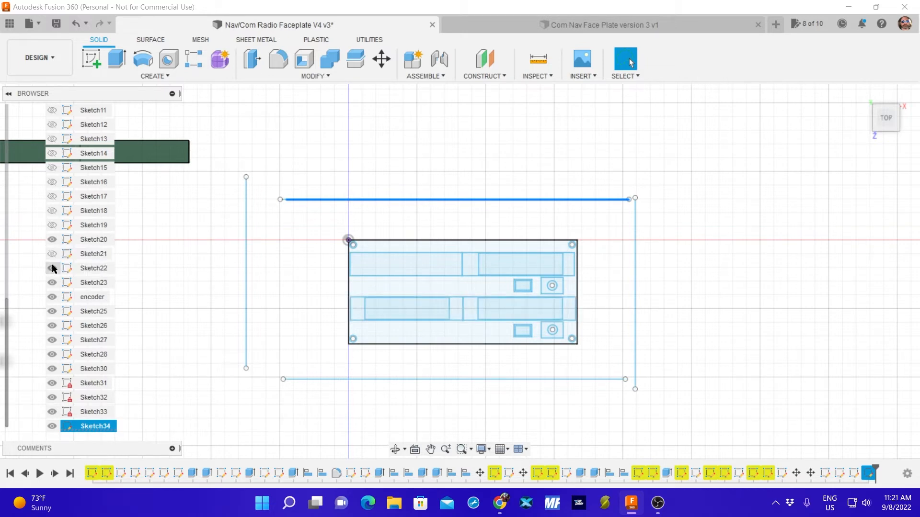
click(52, 267)
click(52, 269)
click(52, 283)
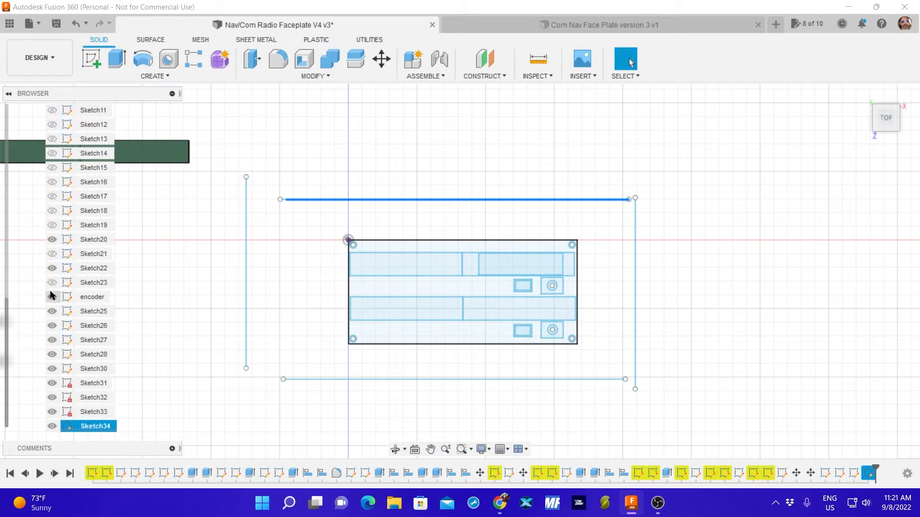
click(53, 297)
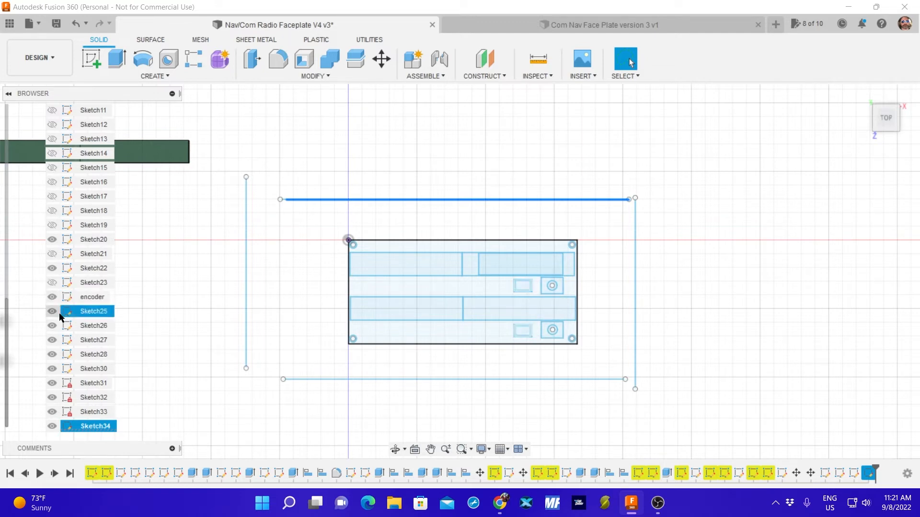
click(52, 355)
click(53, 369)
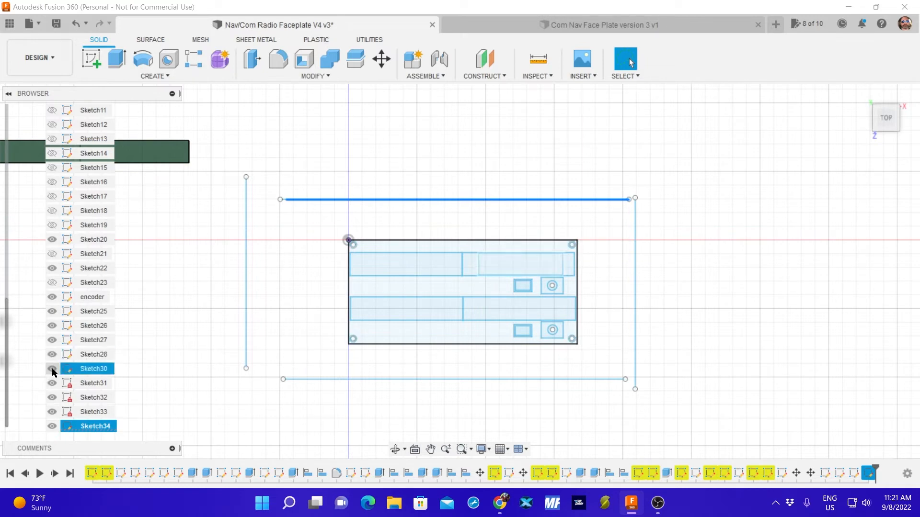
Move Sketch34's right vertical reference line onto the right edge of the upper display rectangle to compare it with the lower rectangle.
scroll(607, 267, up, 8)
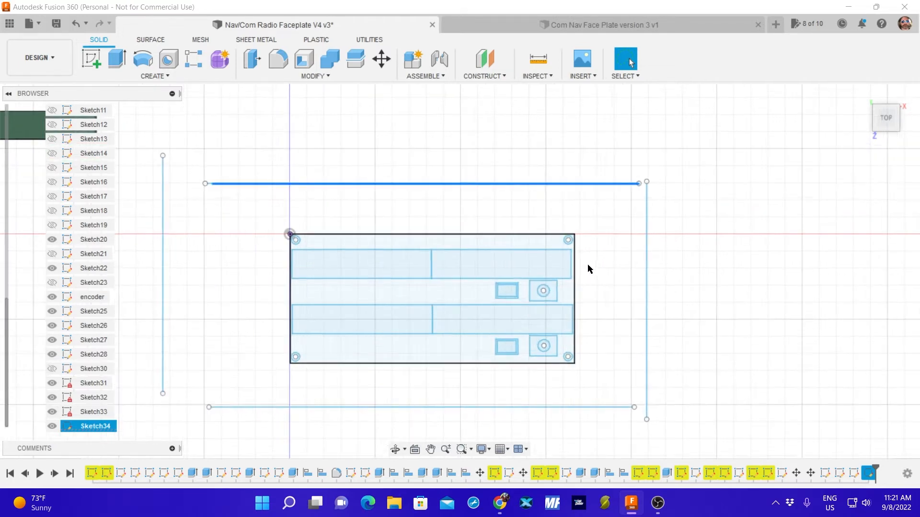
middle_drag(580, 301, 626, 273)
mouse_move(413, 268)
mouse_down()
mouse_move(221, 214)
mouse_move(591, 232)
mouse_up()
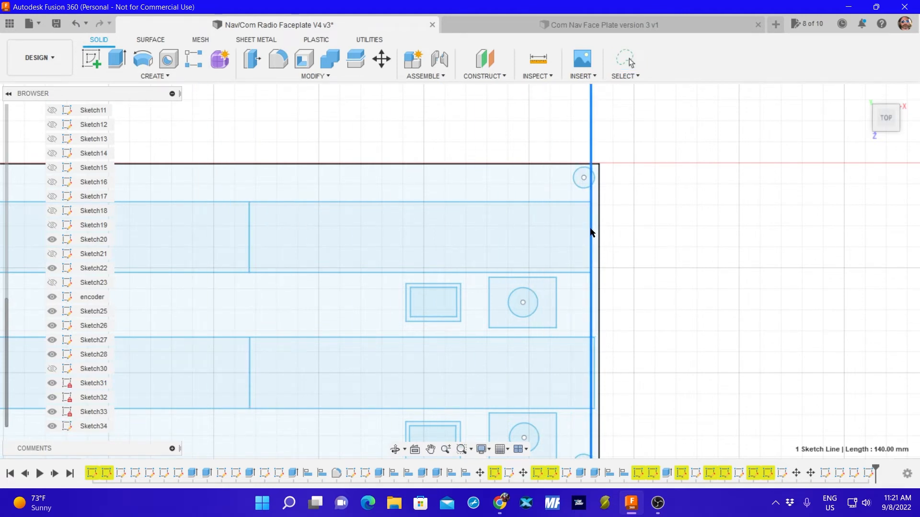
scroll(588, 231, up, 5)
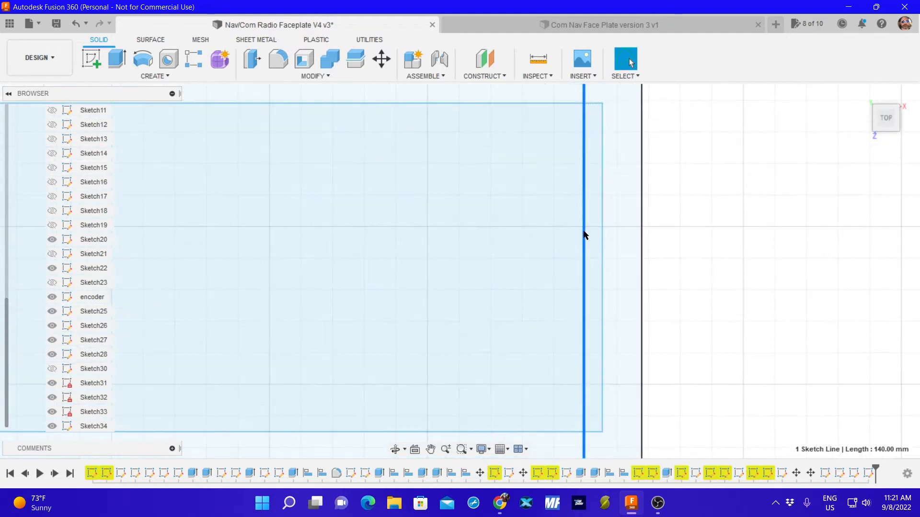
drag(583, 238, 599, 234)
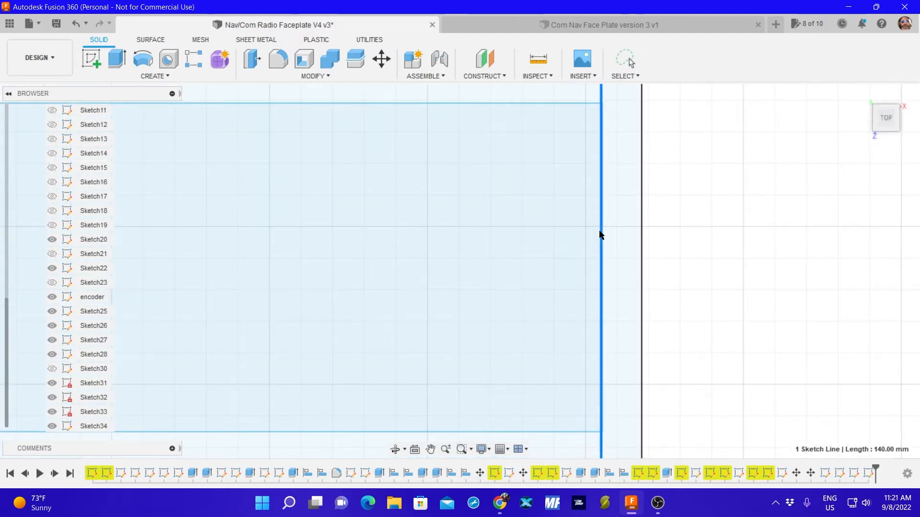
scroll(599, 234, down, 2)
scroll(569, 287, down, 3)
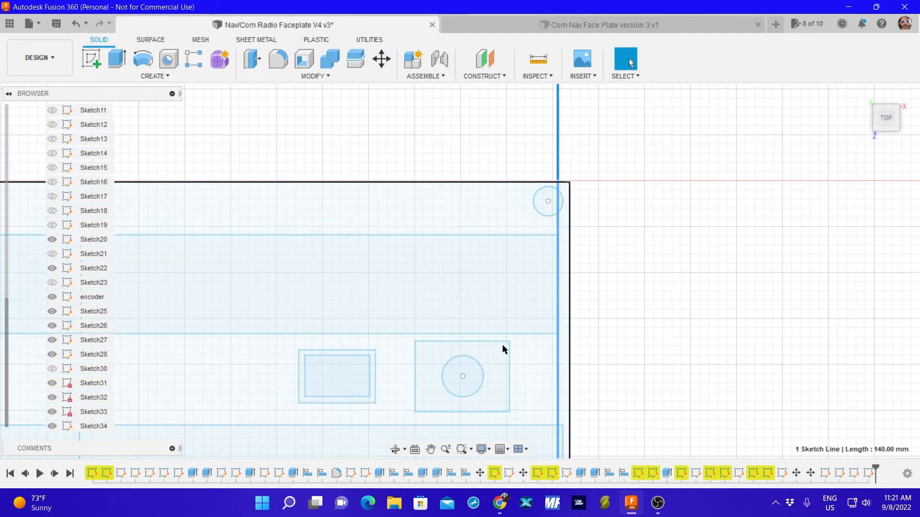
middle_drag(657, 345, 769, 175)
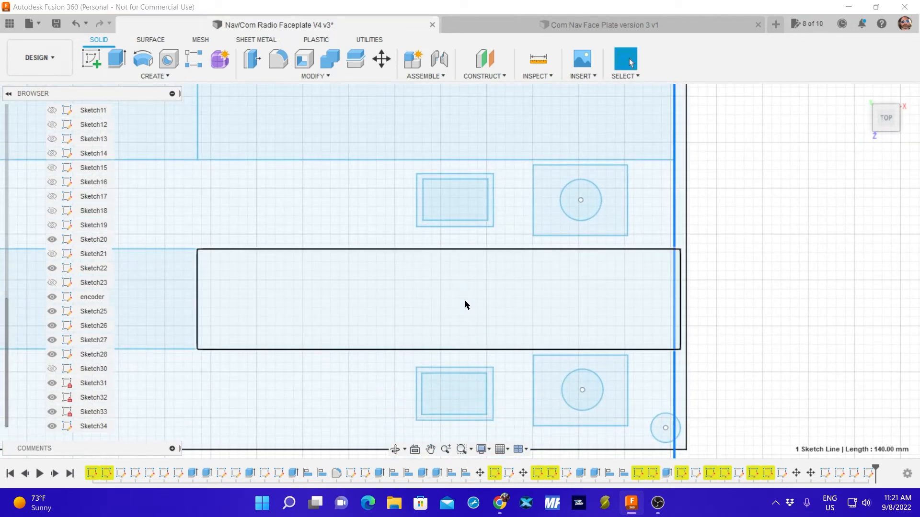
key(m)
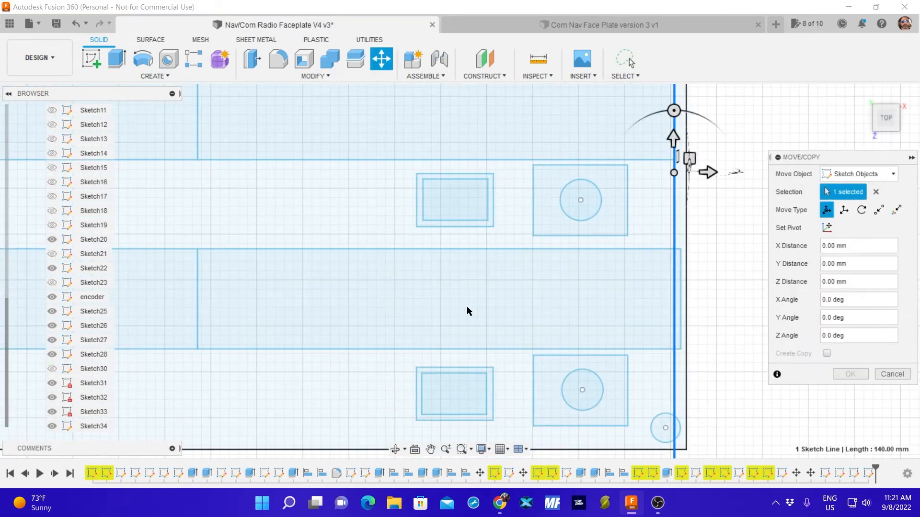
click(358, 350)
click(345, 249)
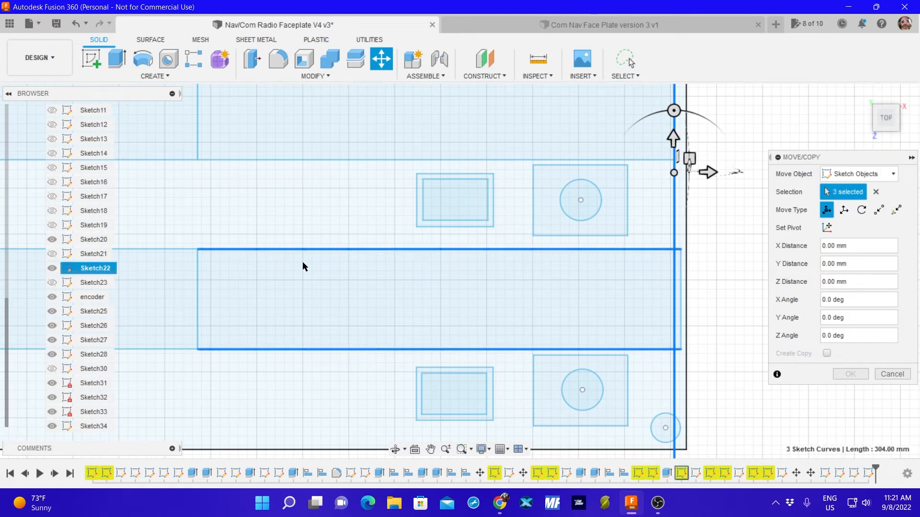
click(681, 301)
scroll(218, 272, up, 5)
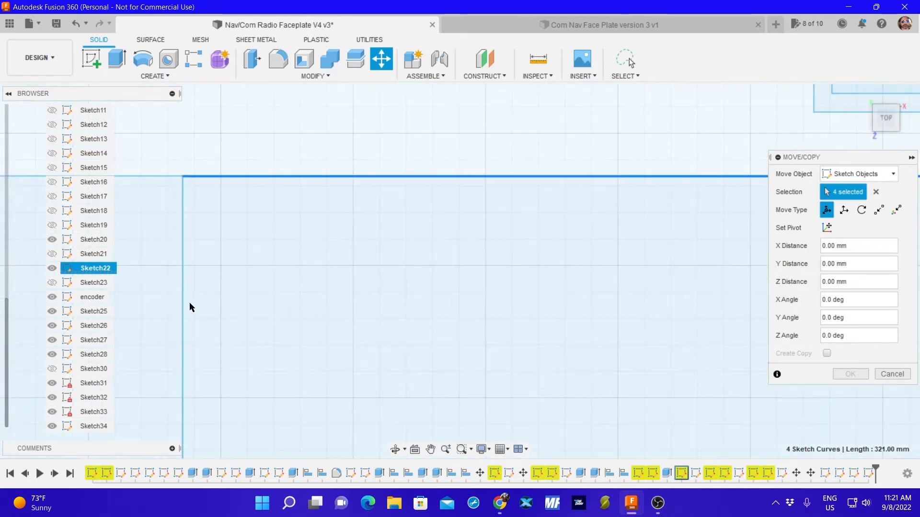
click(182, 307)
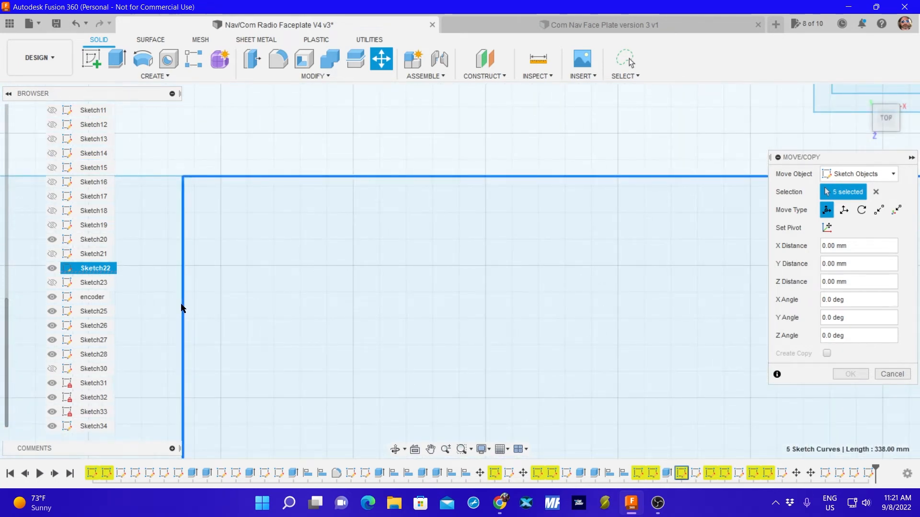
scroll(502, 290, down, 5)
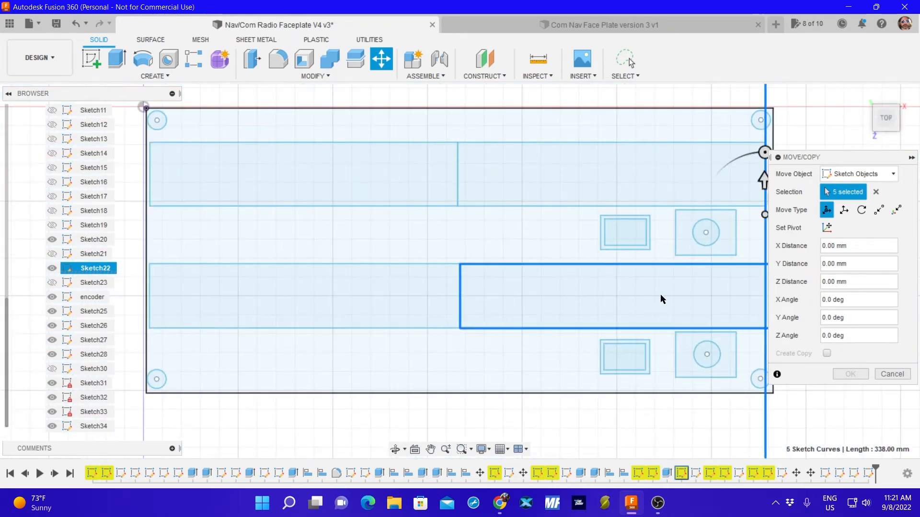
middle_drag(660, 296, 560, 293)
scroll(562, 293, down, 1)
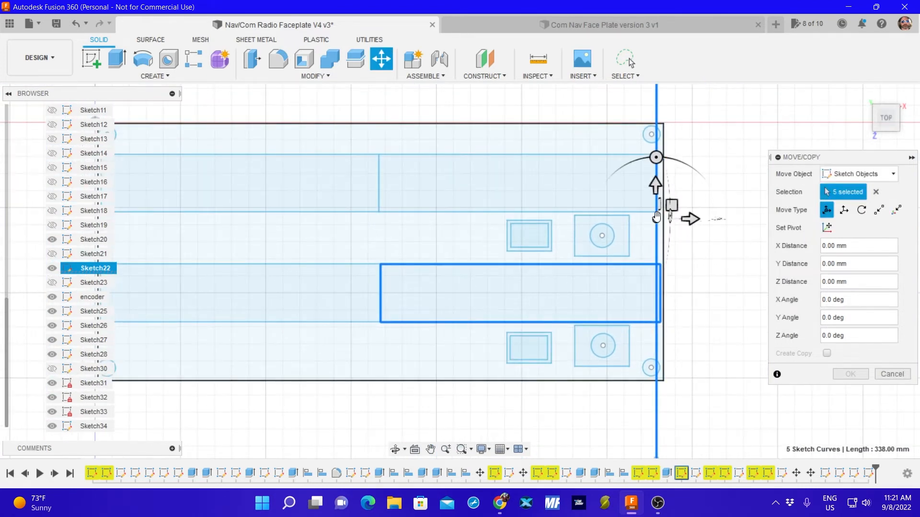
drag(656, 220, 657, 218)
scroll(656, 229, down, 2)
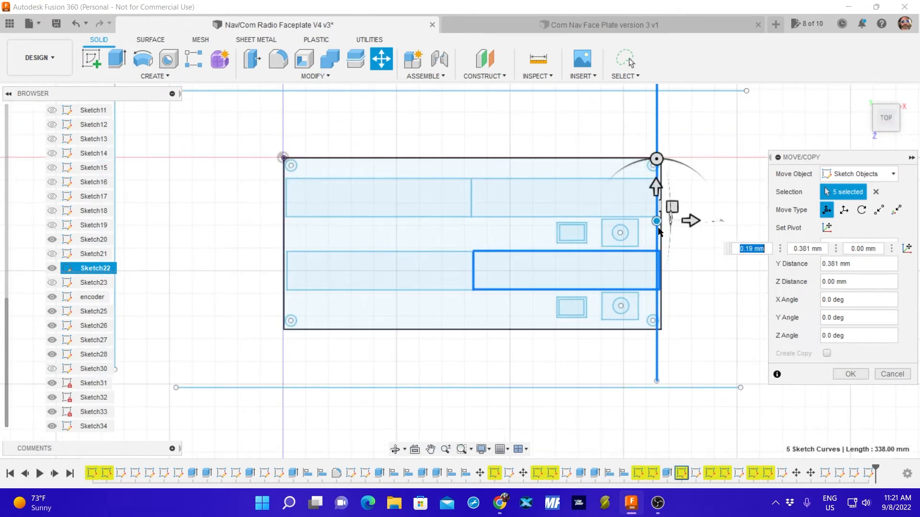
scroll(656, 229, up, 5)
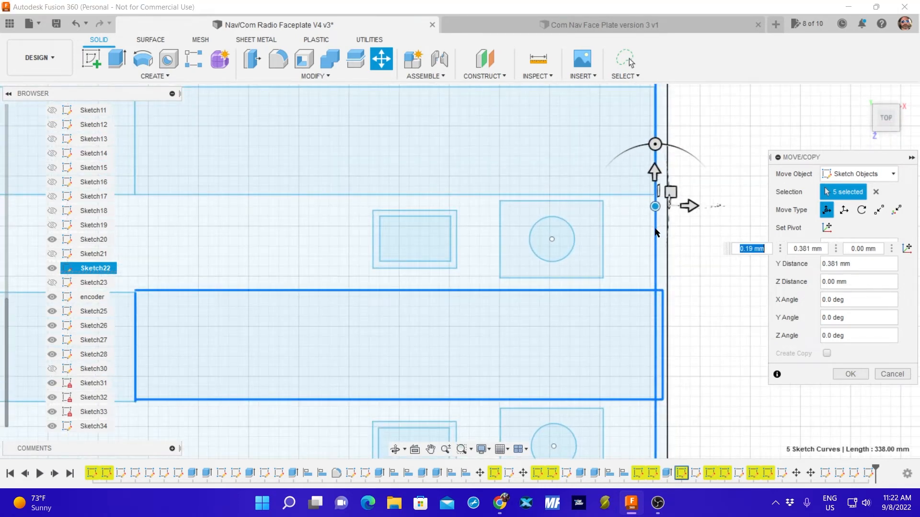
click(892, 374)
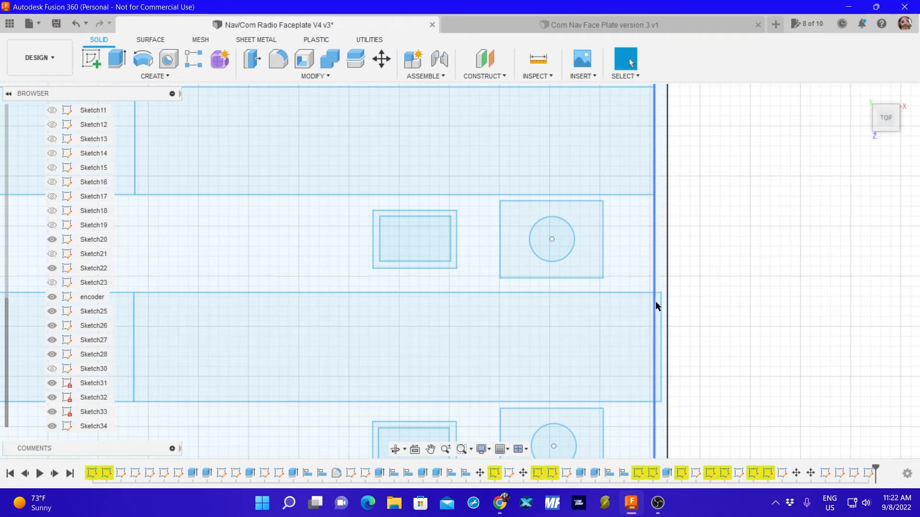
click(661, 326)
key(m)
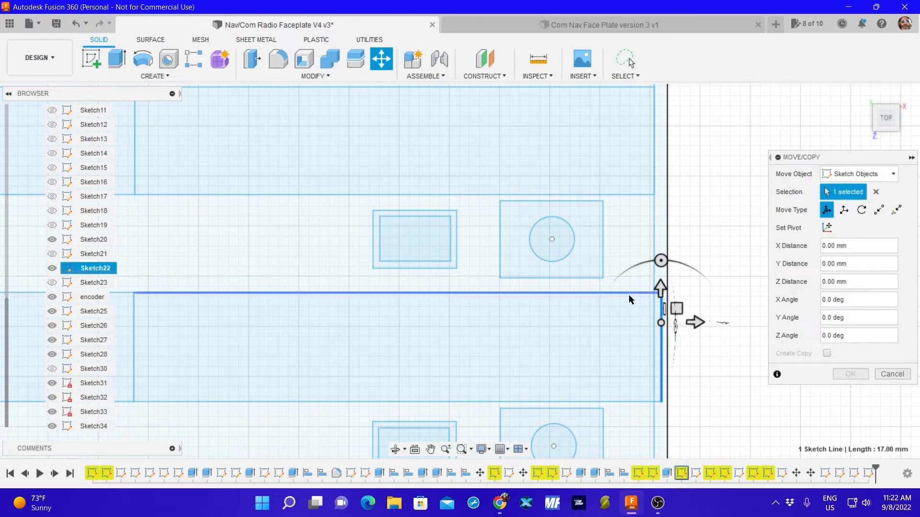
scroll(656, 217, down, 3)
scroll(650, 211, up, 5)
scroll(650, 211, up, 3)
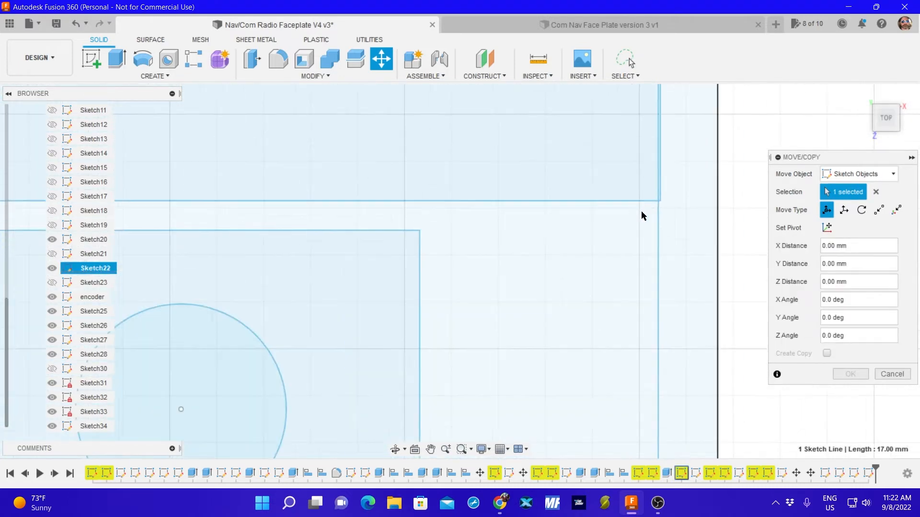
click(890, 374)
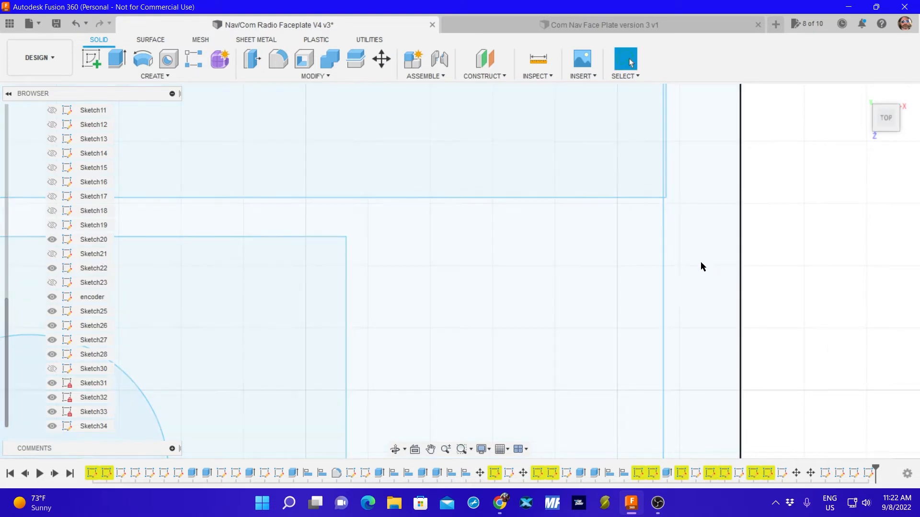
Nudge Sketch34's right vertical reference line exactly onto the right edge of the upper display rectangle.
click(664, 279)
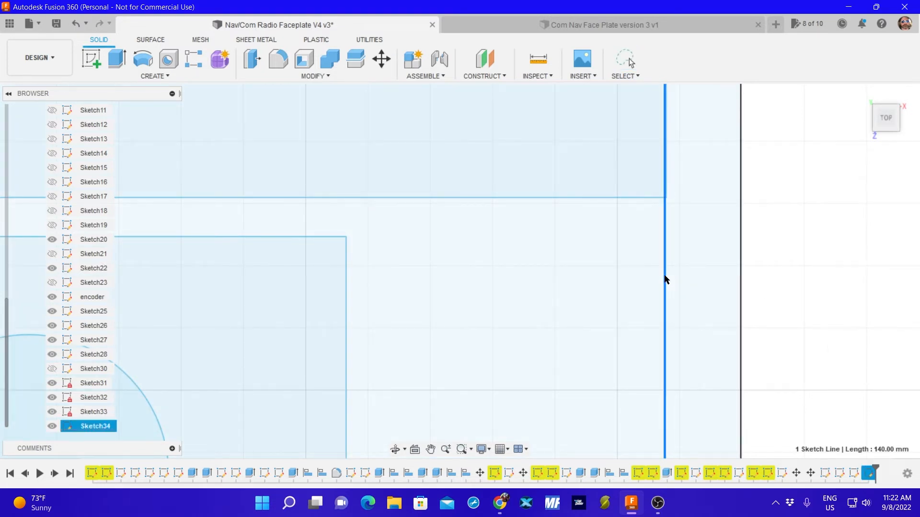
scroll(659, 207, up, 3)
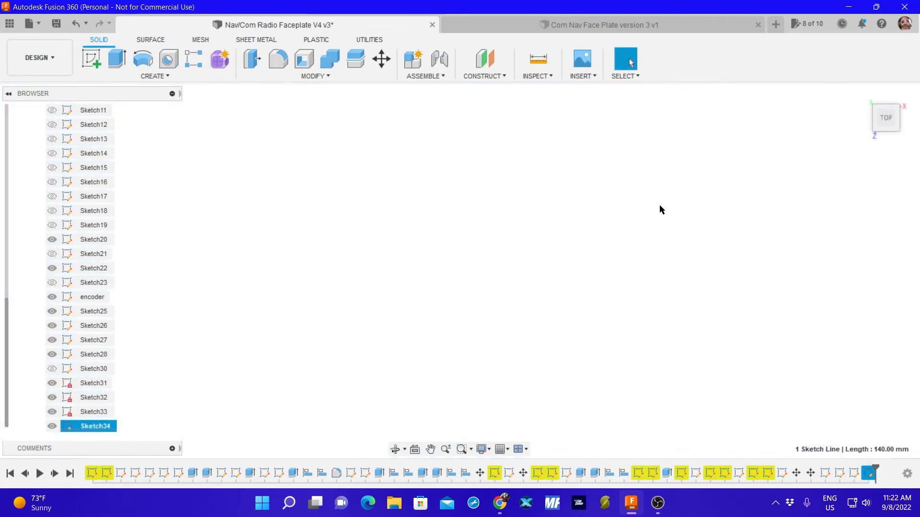
scroll(645, 200, up, 3)
scroll(622, 211, down, 5)
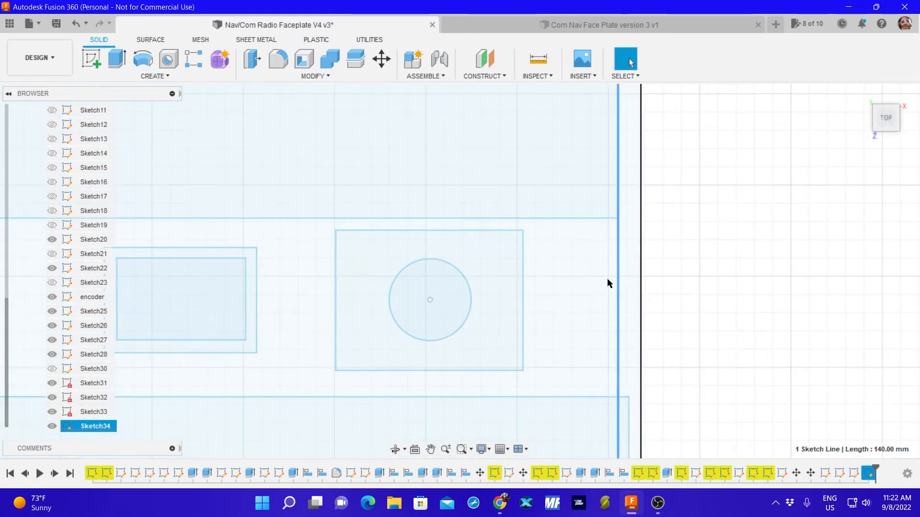
scroll(690, 330, down, 2)
click(694, 328)
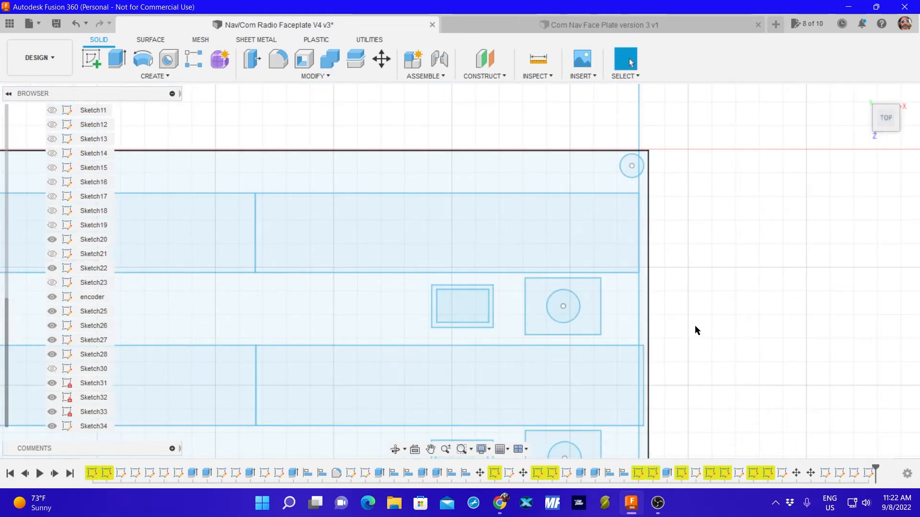
Move all four lines of Sketch22's lower right display rectangle by -0.892 mm in X and 0.025 mm in Y, onto the vertical reference line.
key(m)
click(644, 357)
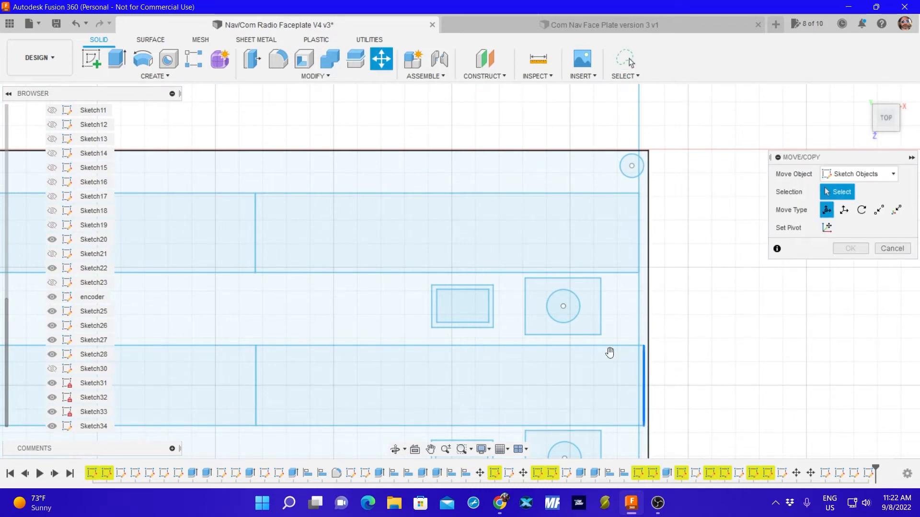
click(598, 345)
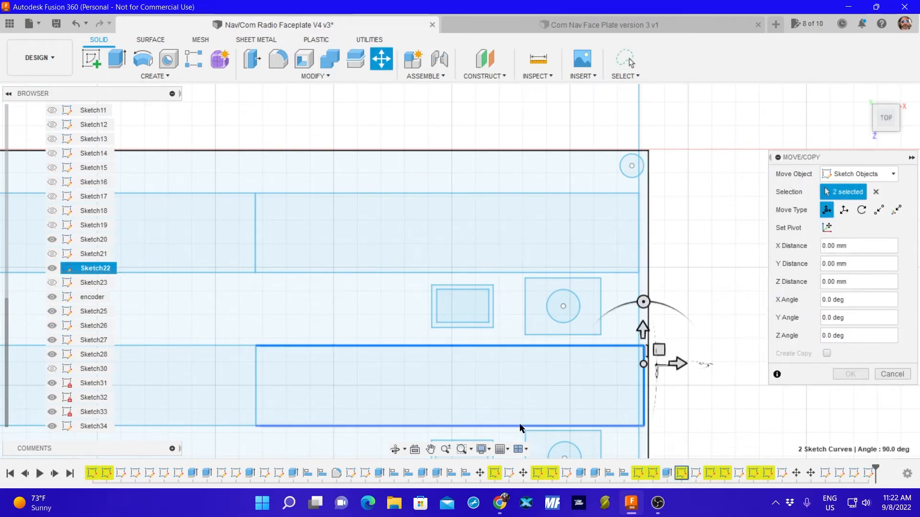
click(522, 426)
click(257, 391)
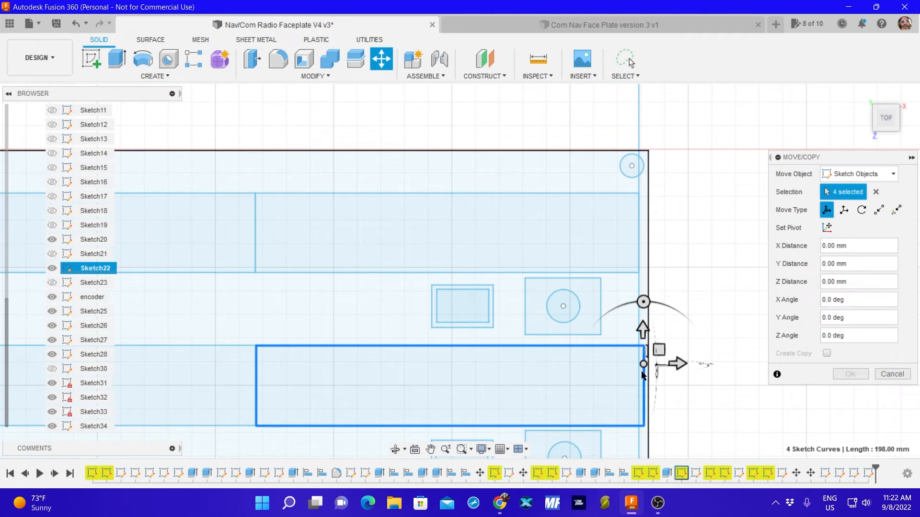
drag(644, 364, 639, 365)
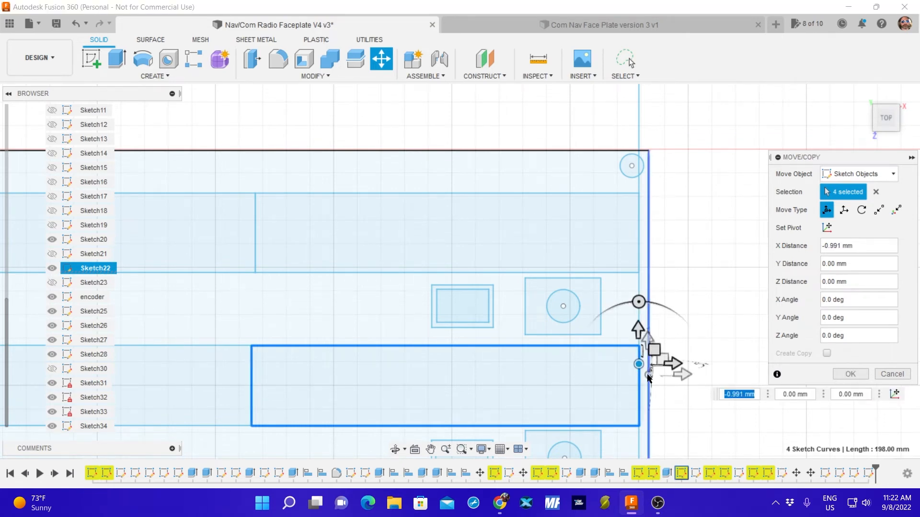
scroll(642, 366, up, 5)
scroll(643, 349, up, 3)
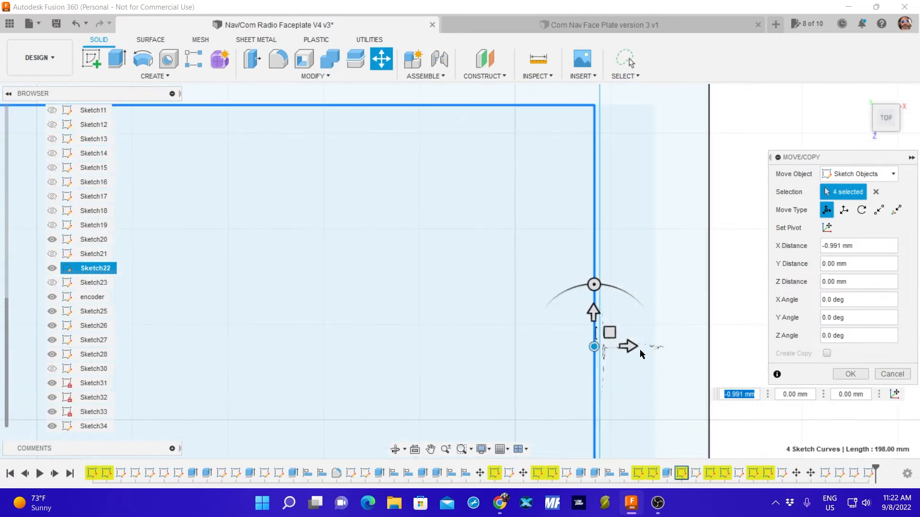
drag(594, 346, 598, 346)
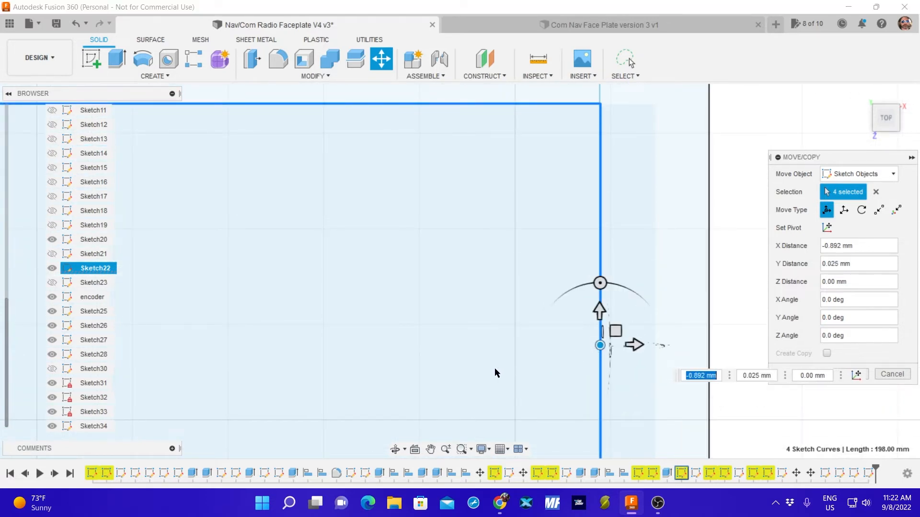
scroll(494, 373, down, 4)
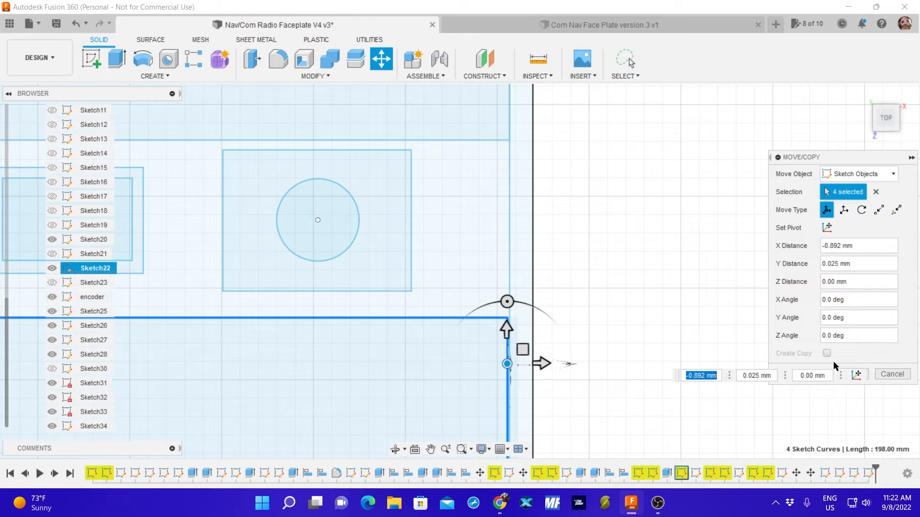
drag(838, 158, 815, 116)
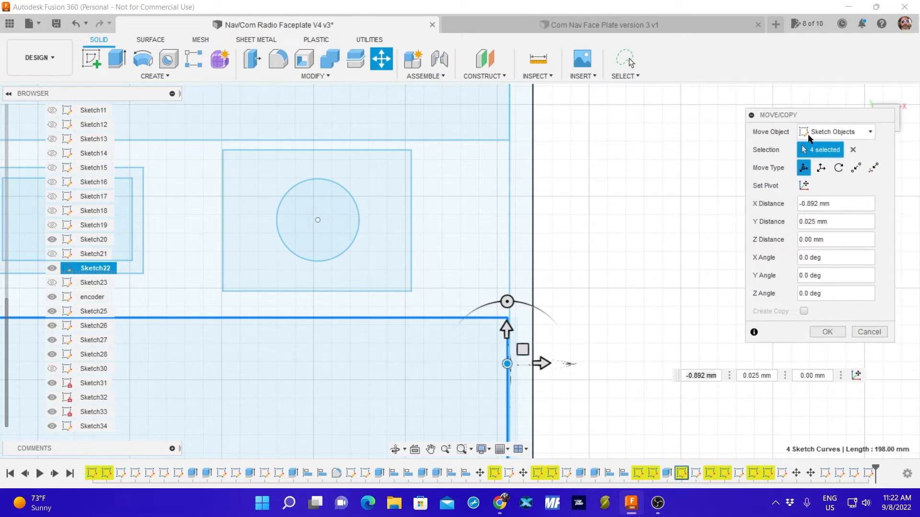
click(826, 330)
Examine how the right edges of the upper and lower display rectangles line up with the vertical reference line.
middle_drag(594, 387, 667, 292)
scroll(666, 341, down, 1)
middle_drag(670, 336, 703, 299)
scroll(703, 302, up, 4)
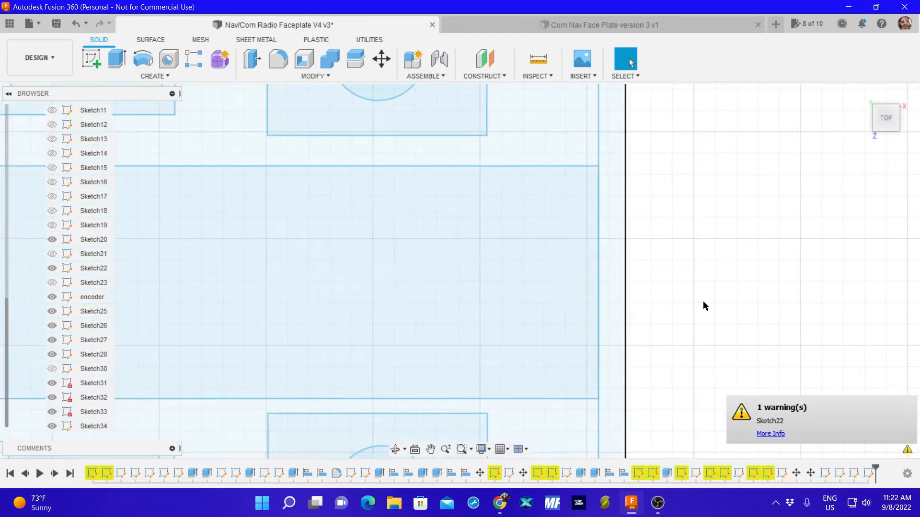
scroll(687, 304, down, 4)
scroll(671, 304, up, 3)
scroll(651, 312, up, 3)
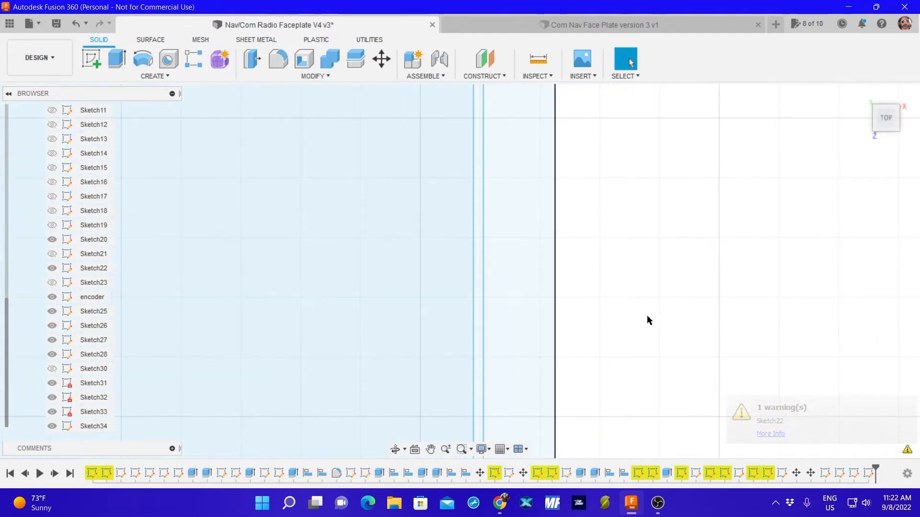
scroll(632, 315, down, 6)
scroll(654, 314, down, 2)
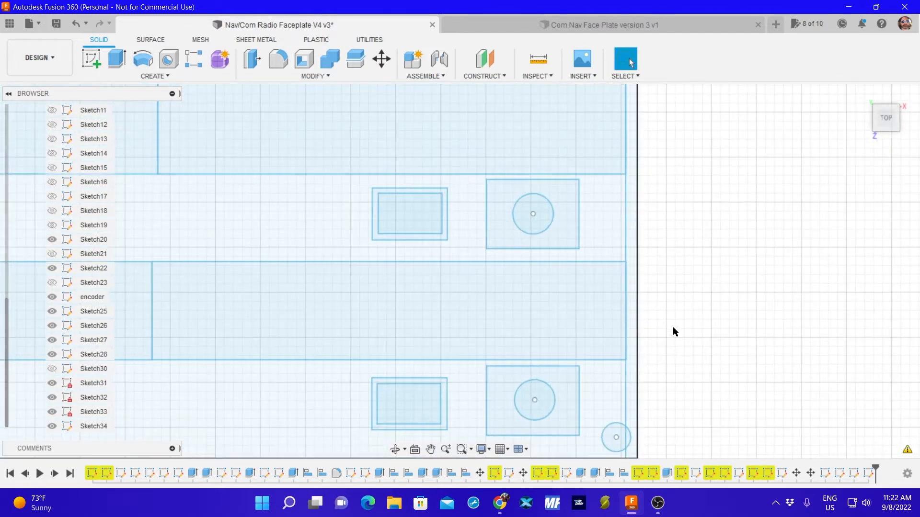
Move Sketch34's lower horizontal reference line up onto the lower edge of the lower display rectangle, and hide Sketch34.
middle_drag(676, 353, 704, 254)
scroll(705, 285, down, 2)
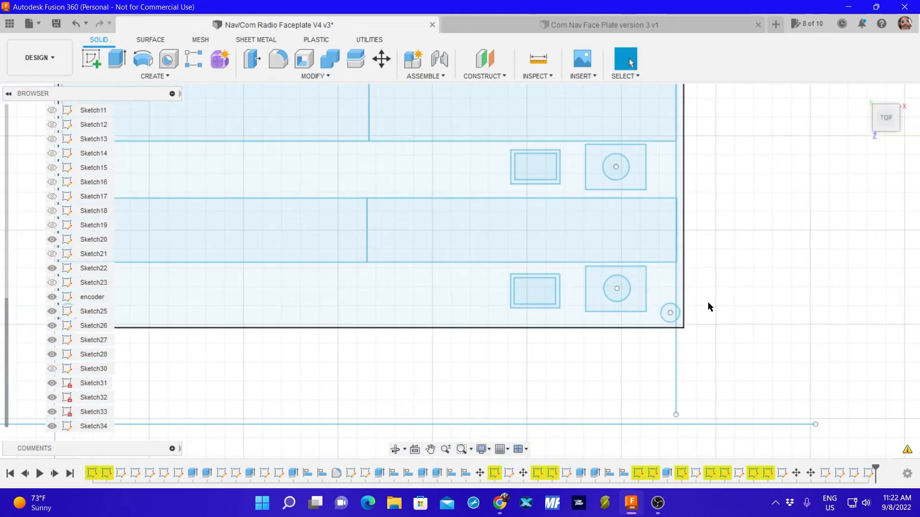
mouse_move(601, 425)
mouse_down()
mouse_move(623, 245)
mouse_move(629, 264)
mouse_up()
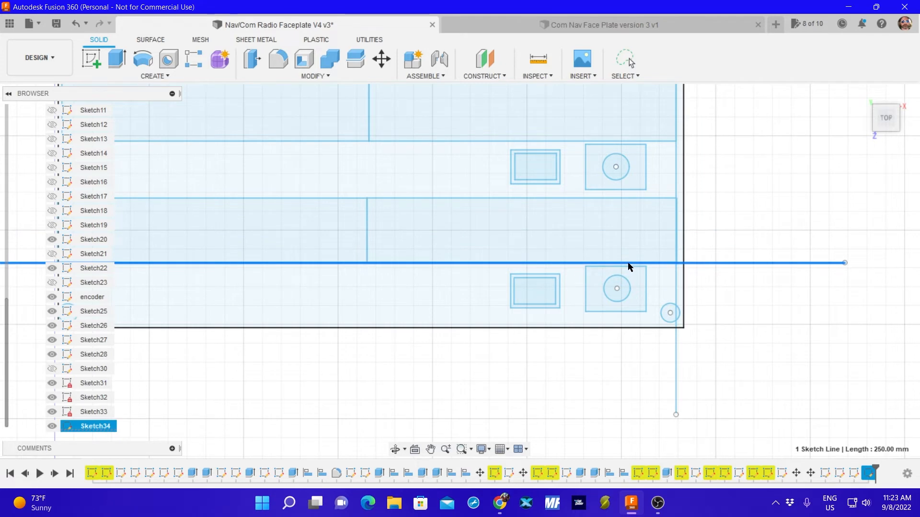
scroll(695, 242, up, 5)
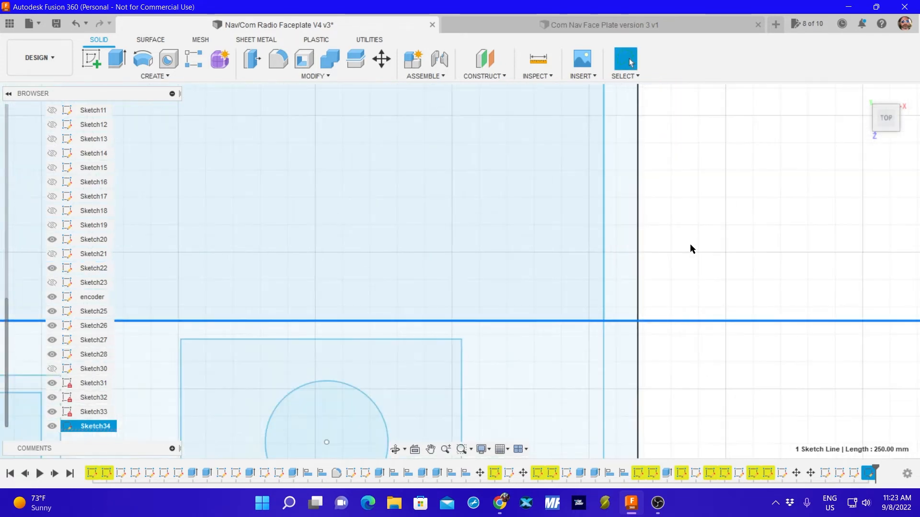
click(689, 243)
scroll(622, 250, up, 3)
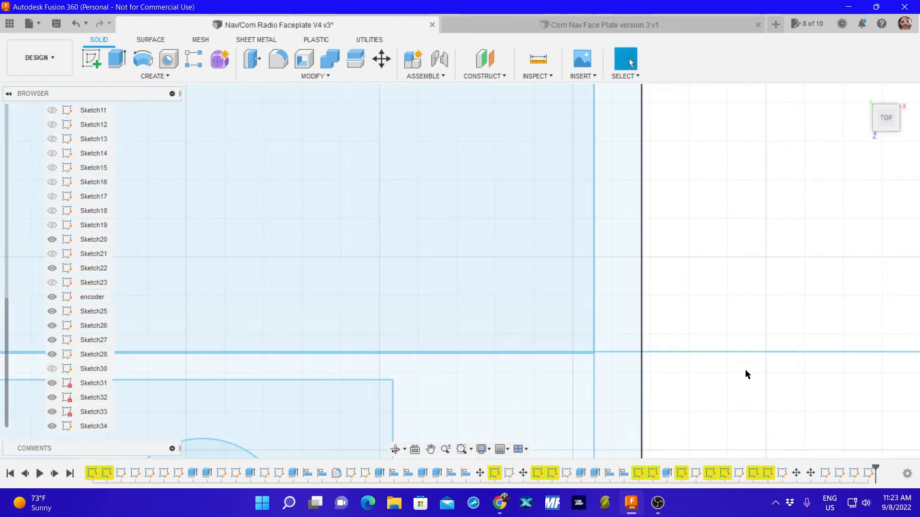
scroll(714, 292, down, 1)
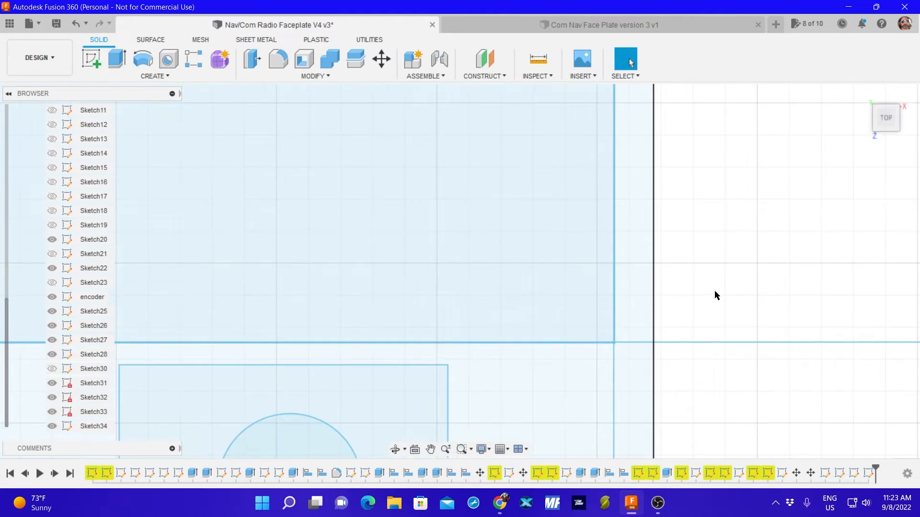
click(52, 427)
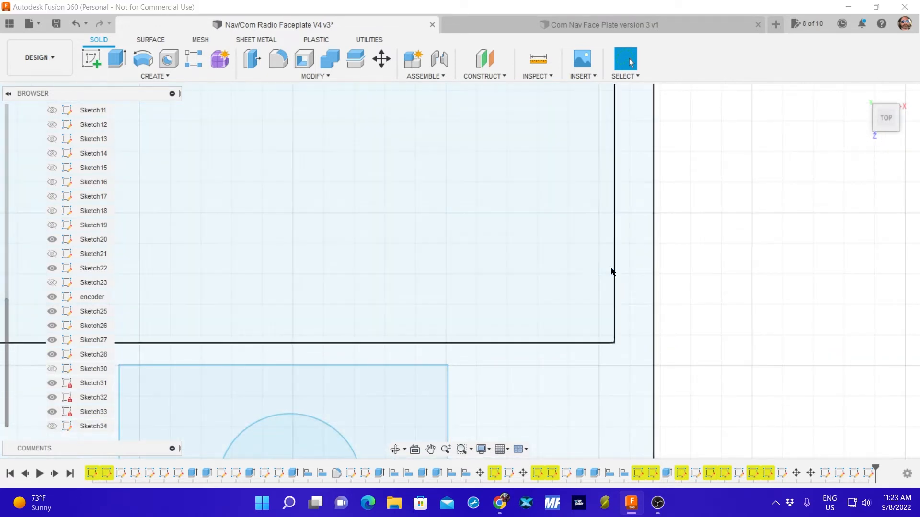
Show Sketch34 and move all four lines of Sketch22's lower right display rectangle by -0.113 mm in X and 0.149 mm in Y.
scroll(573, 267, down, 4)
click(579, 278)
key(m)
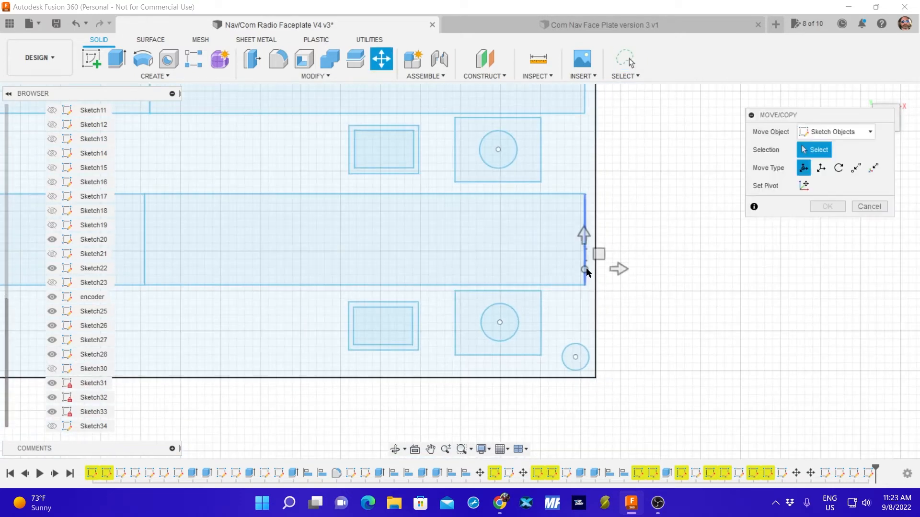
click(458, 193)
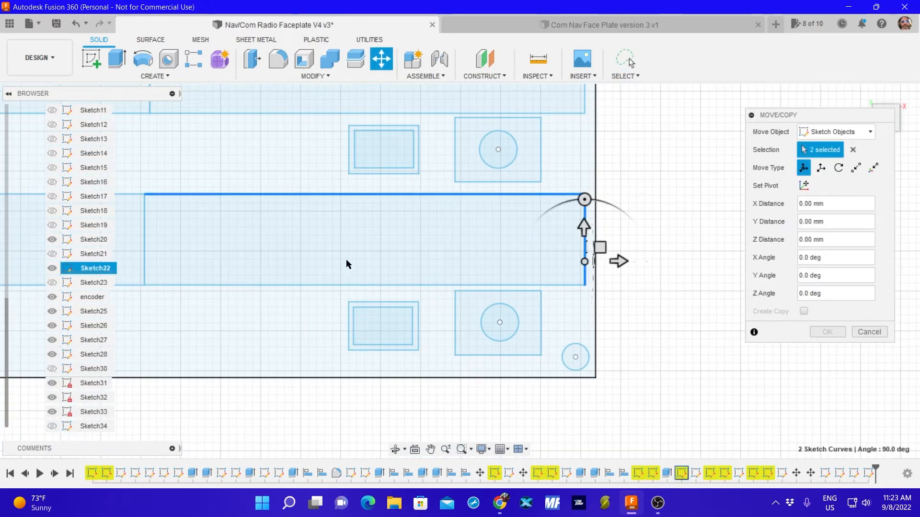
click(325, 285)
click(146, 238)
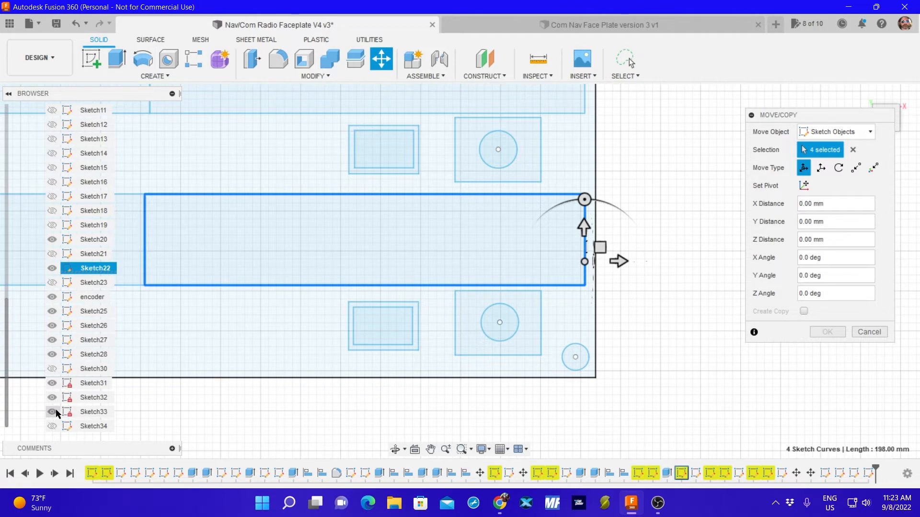
scroll(551, 261, up, 3)
scroll(605, 245, up, 5)
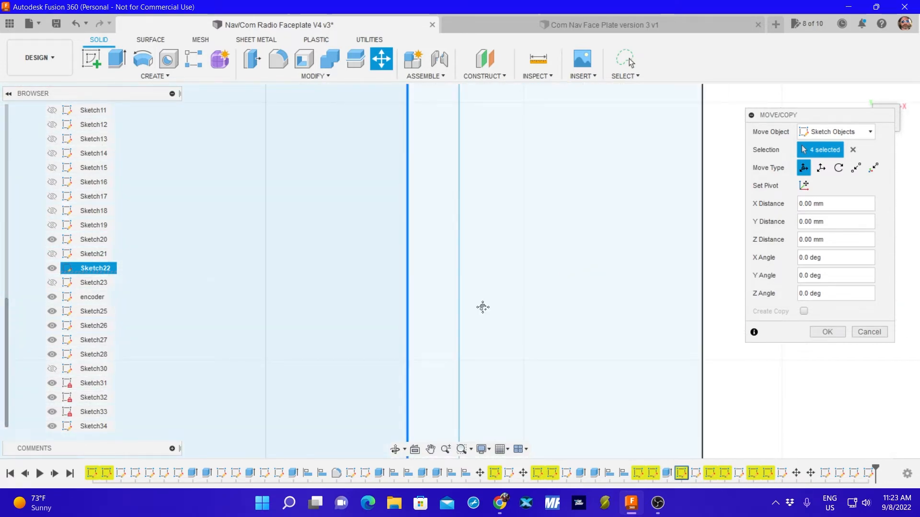
scroll(482, 308, down, 3)
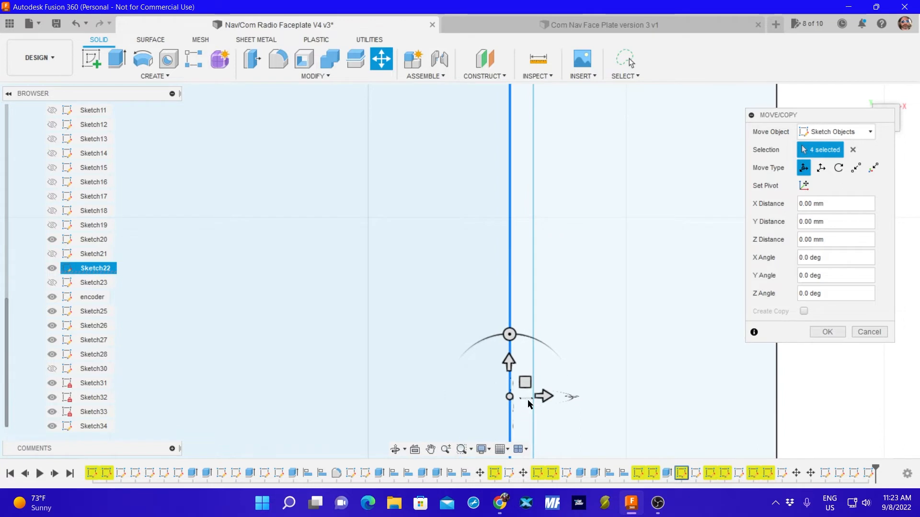
mouse_move(510, 396)
mouse_down()
mouse_move(540, 393)
mouse_move(518, 397)
mouse_up()
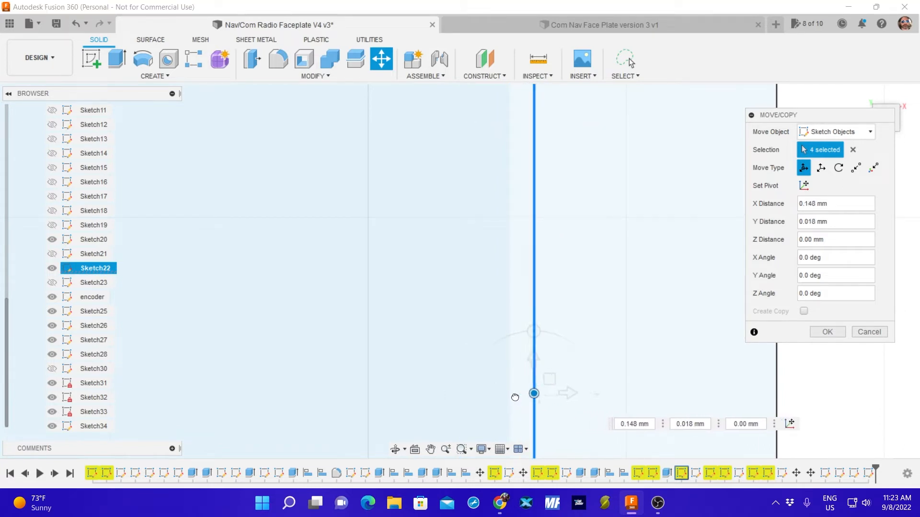
middle_drag(634, 403, 681, 254)
scroll(674, 260, down, 3)
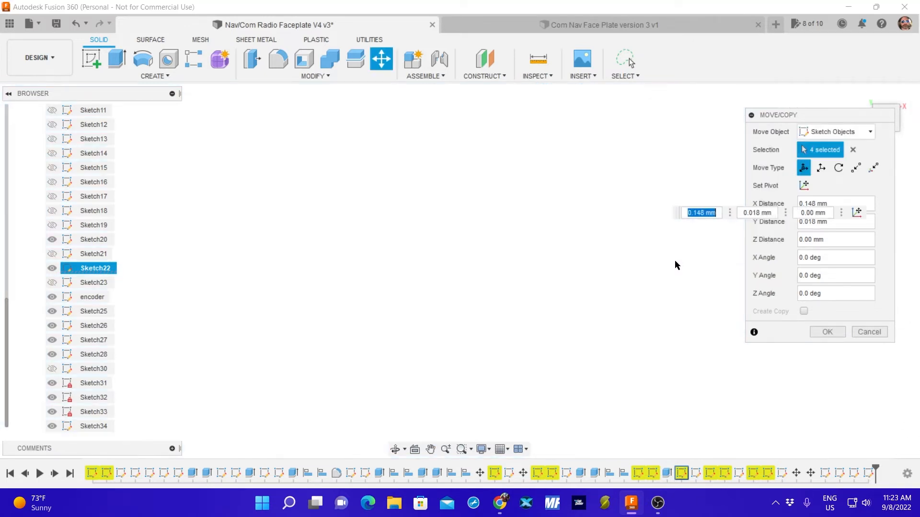
scroll(675, 265, up, 5)
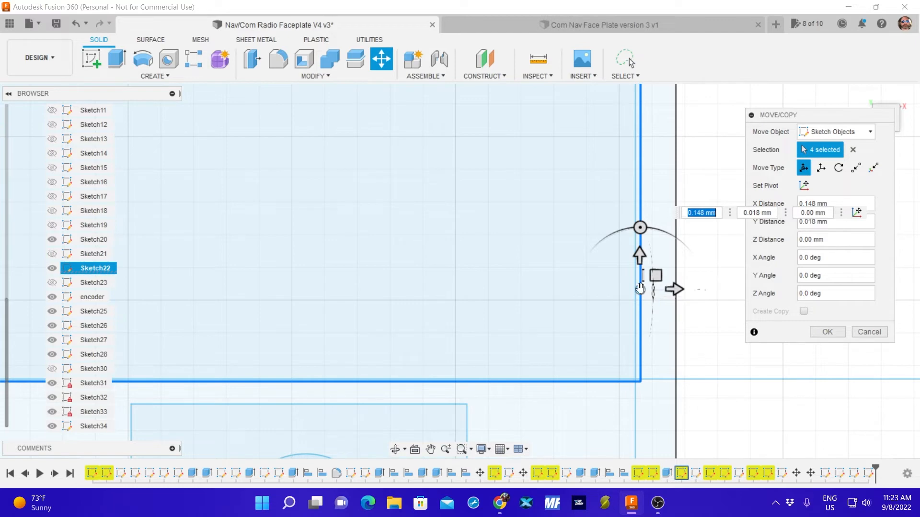
mouse_move(640, 288)
mouse_down()
mouse_move(649, 288)
mouse_move(635, 288)
mouse_up()
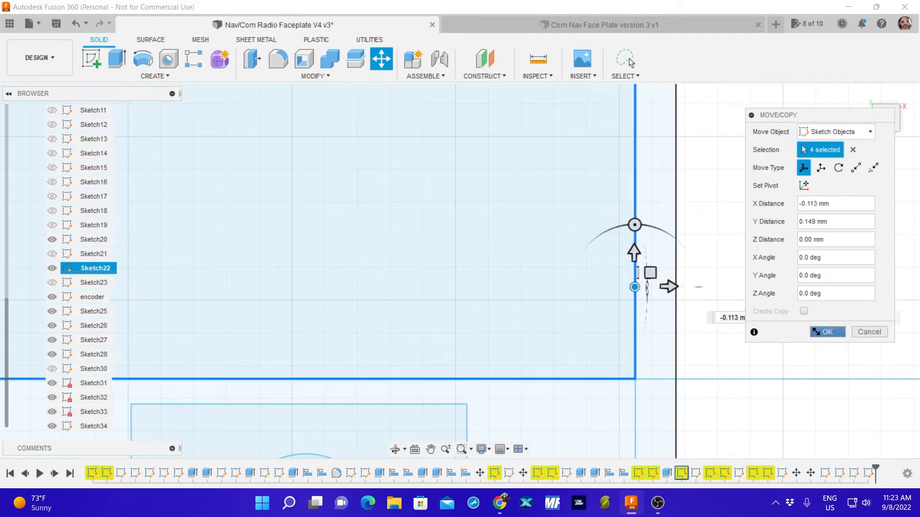
click(828, 332)
Move all four lines of Sketch22's lower right display rectangle slightly right, toward Sketch34's vertical reference line.
scroll(493, 327, up, 5)
scroll(449, 321, up, 8)
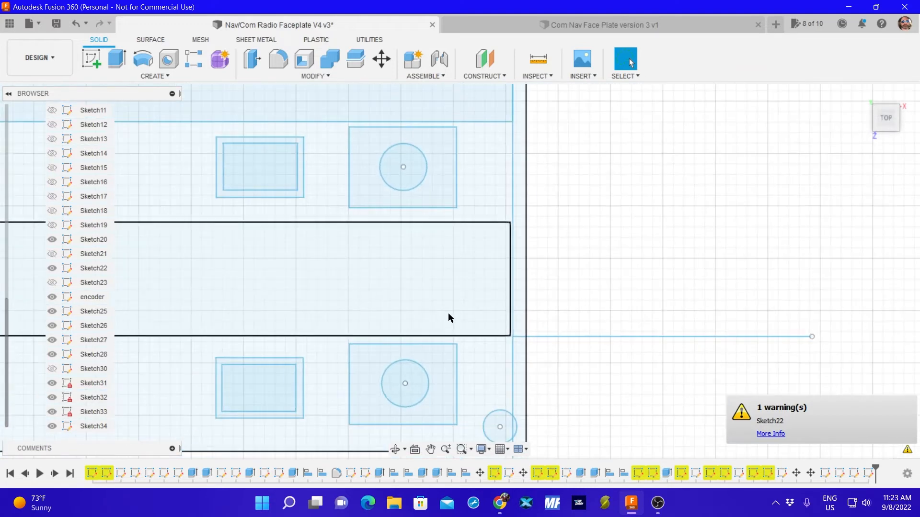
scroll(437, 303, down, 8)
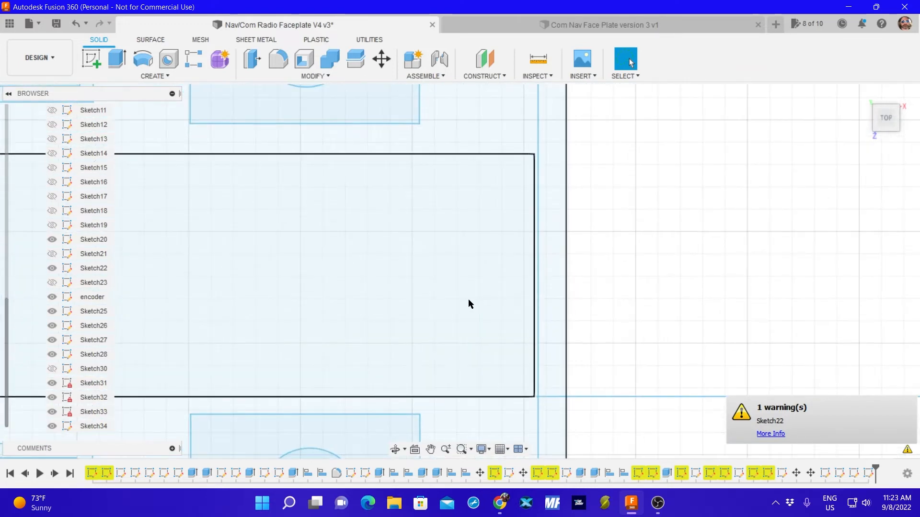
scroll(472, 304, up, 5)
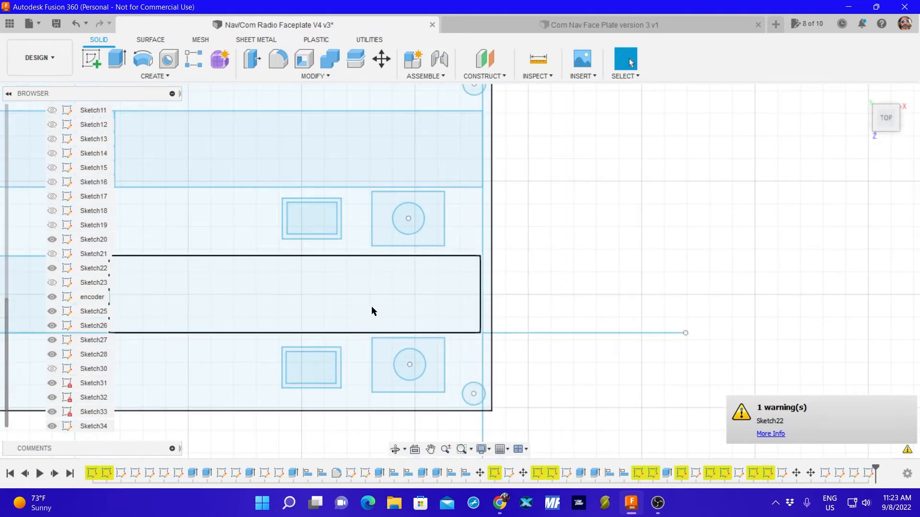
scroll(371, 301, down, 1)
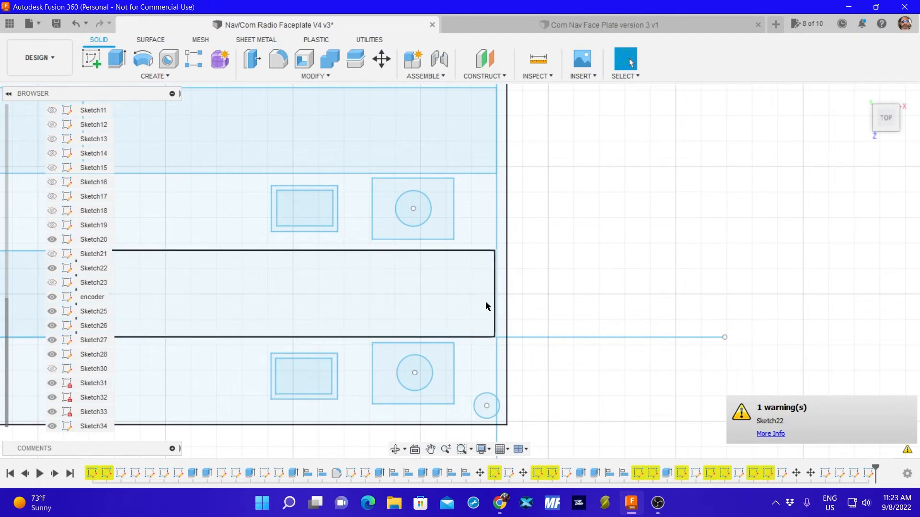
key(m)
click(461, 250)
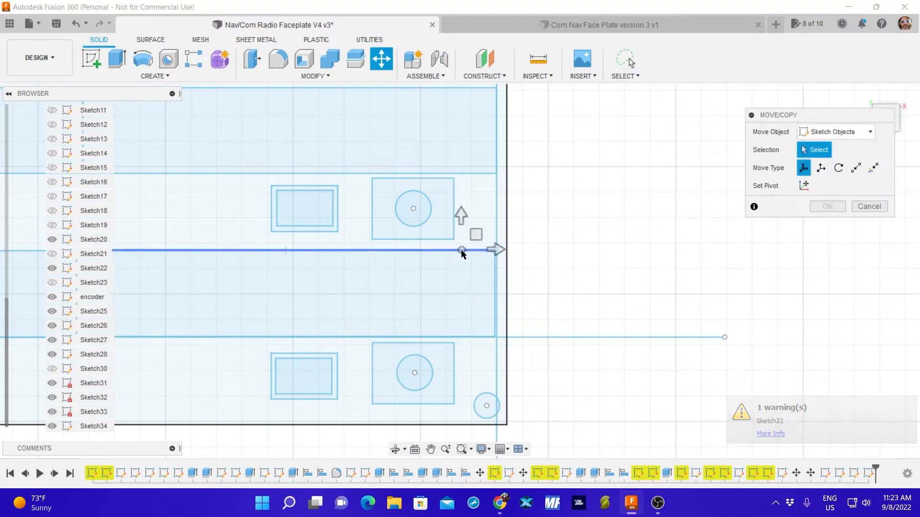
click(494, 287)
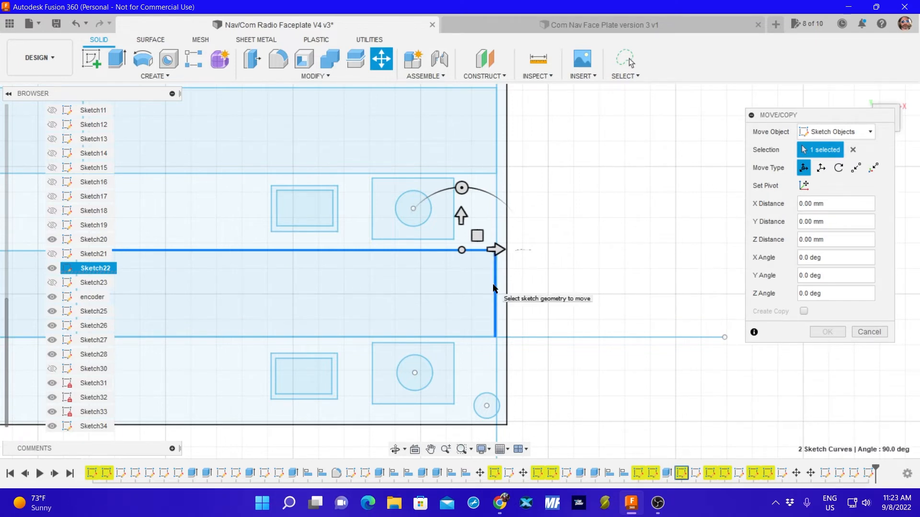
click(413, 337)
middle_drag(188, 309, 308, 293)
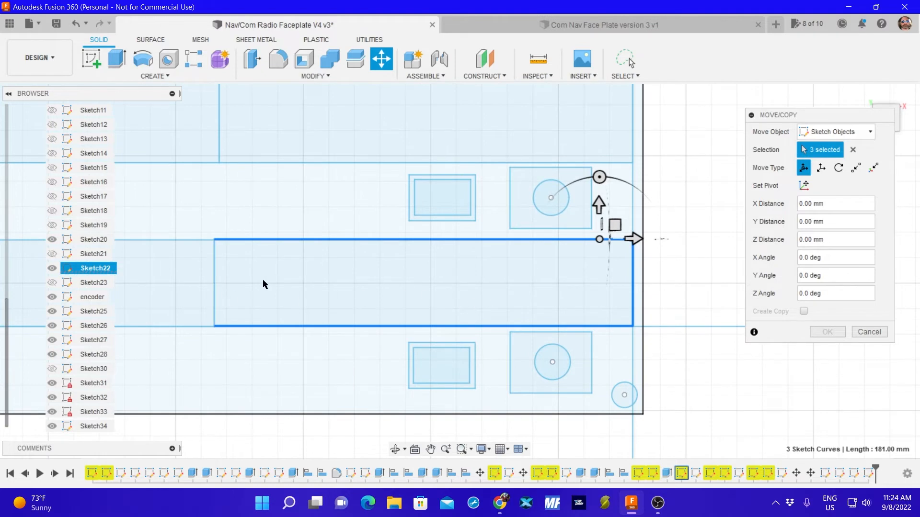
click(214, 290)
mouse_move(525, 289)
middle_down()
mouse_move(411, 281)
mouse_move(347, 294)
middle_up()
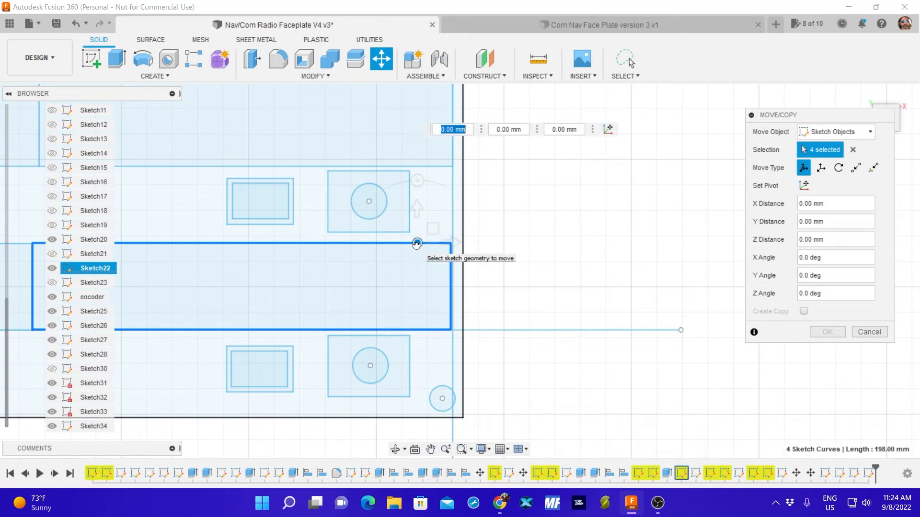
drag(417, 243, 419, 245)
click(825, 332)
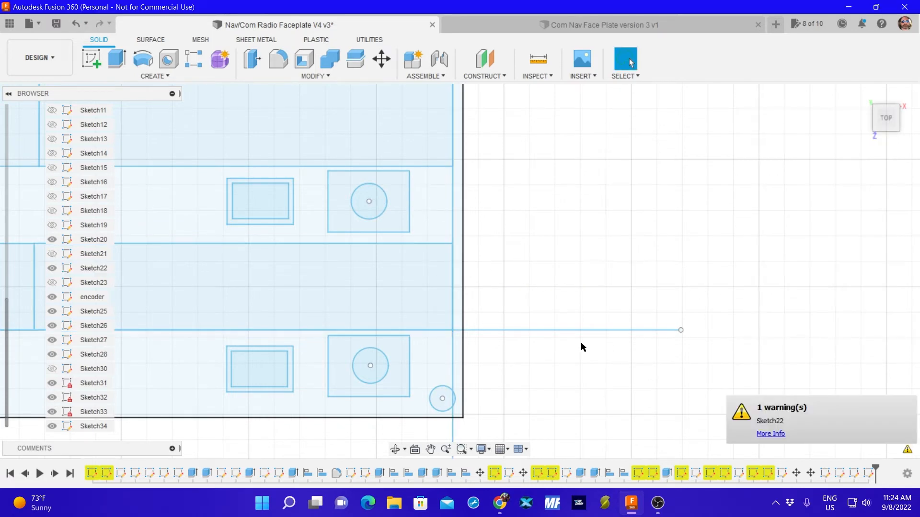
Shift all four lines of Sketch22's lower right display rectangle by -0.529 mm in X, back to the vertical reference line.
middle_drag(513, 370, 805, 322)
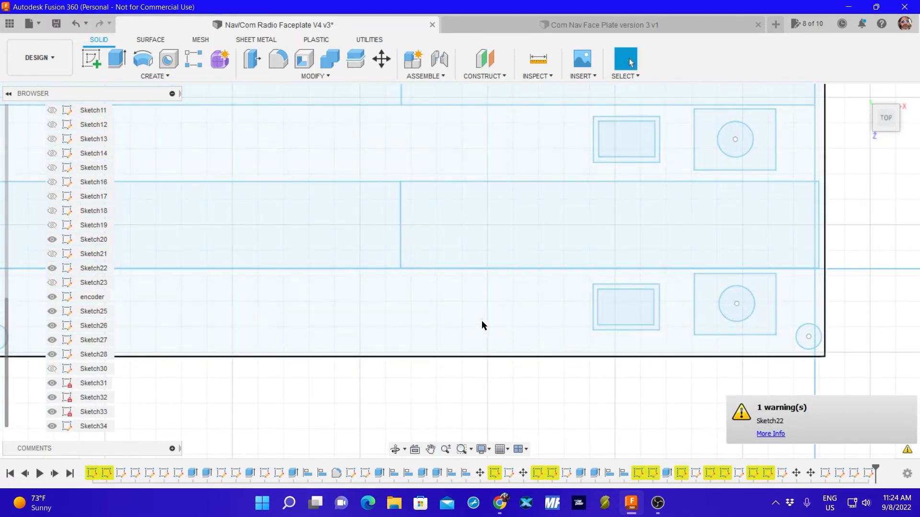
mouse_move(727, 251)
middle_down()
mouse_move(598, 253)
mouse_move(499, 271)
middle_up()
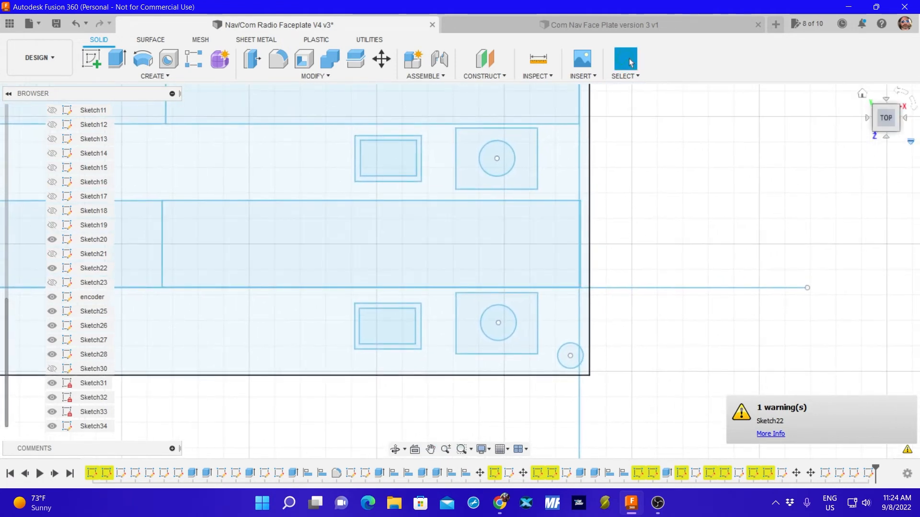
click(580, 242)
key(m)
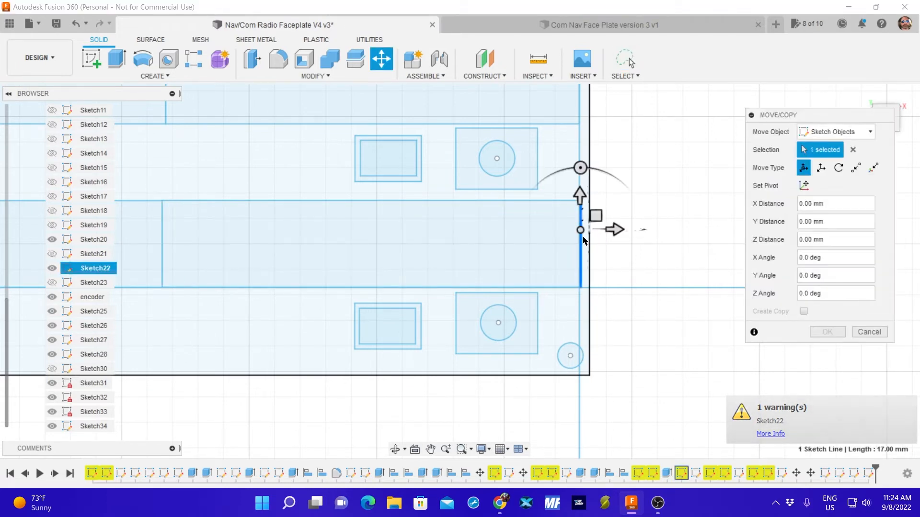
click(503, 201)
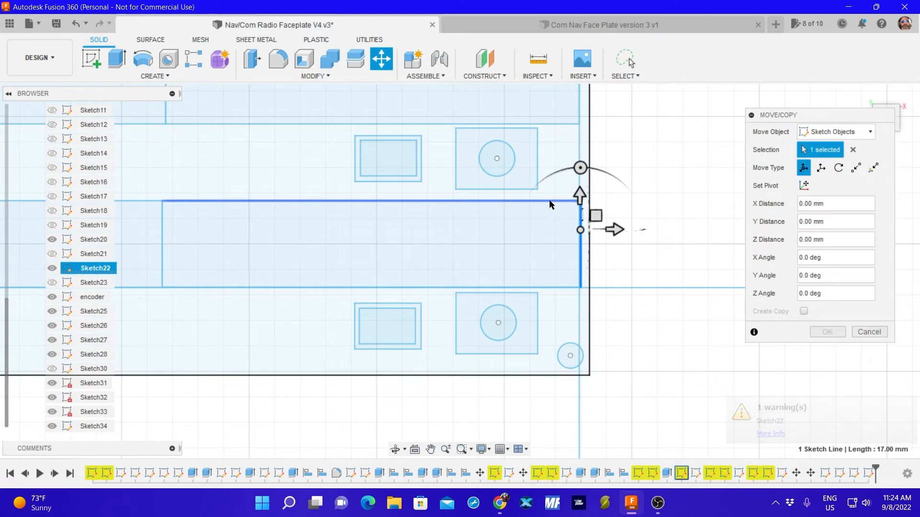
click(163, 263)
click(205, 287)
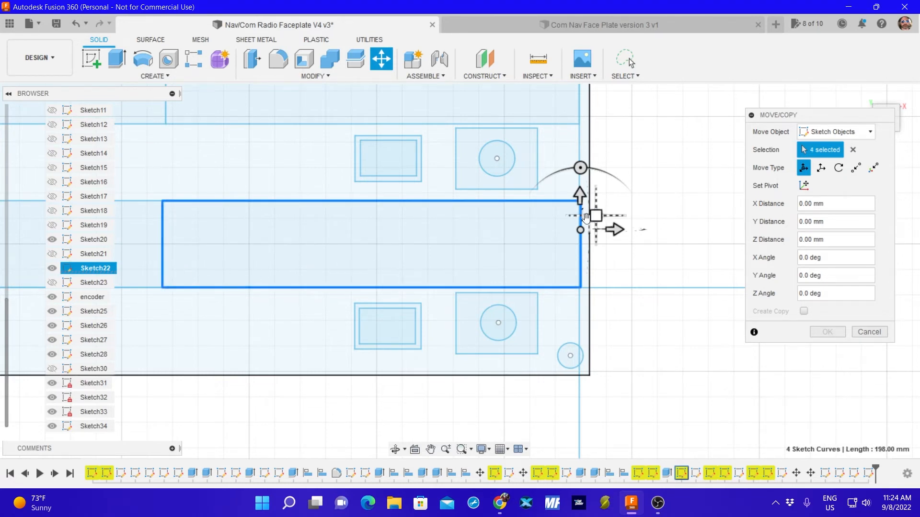
drag(586, 219, 578, 231)
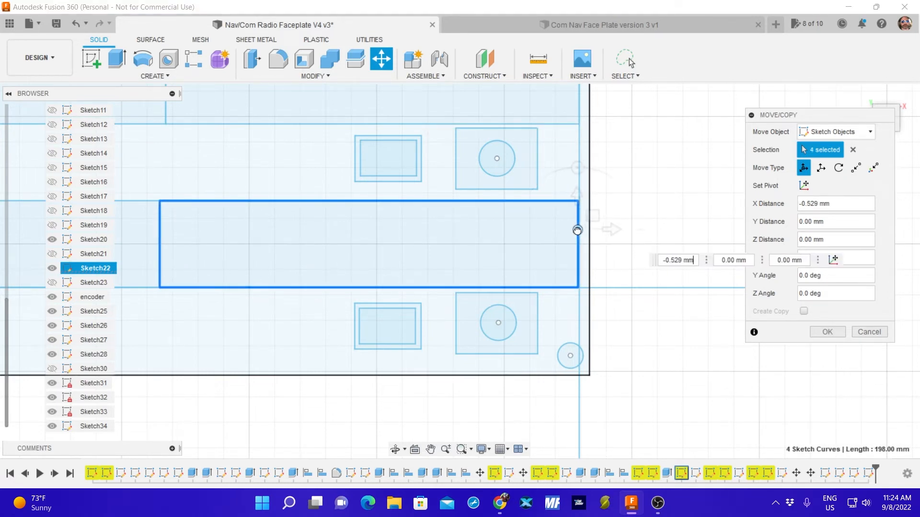
click(826, 331)
Examine how the left ends of the upper and lower display rectangles line up with each other and the faceplate's left edge.
scroll(662, 311, up, 1)
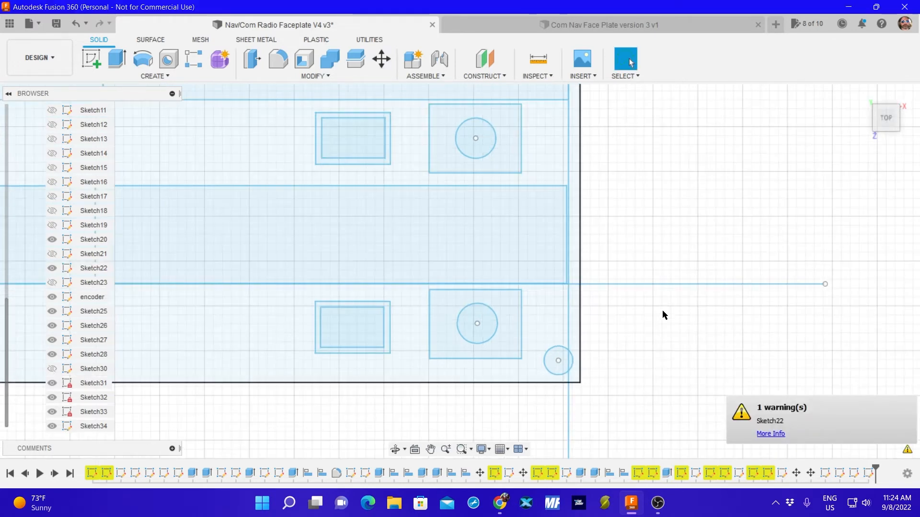
scroll(666, 311, down, 5)
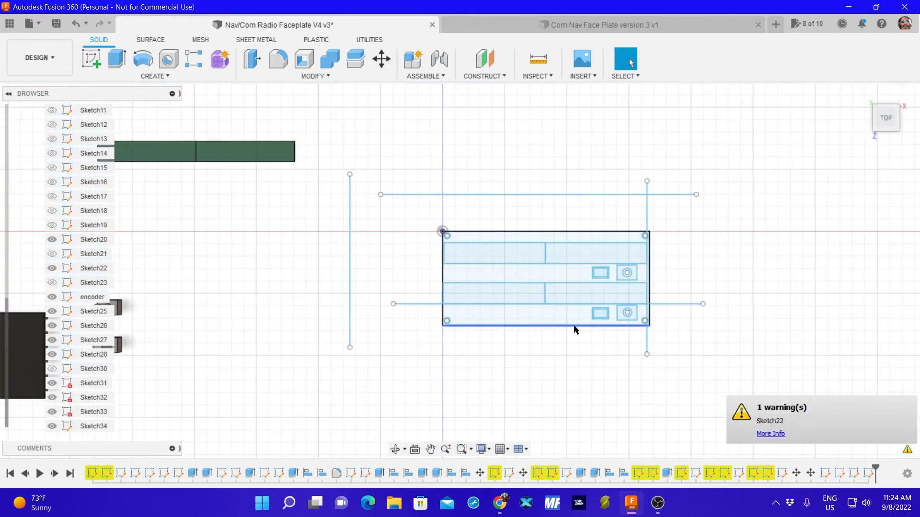
scroll(471, 275, up, 4)
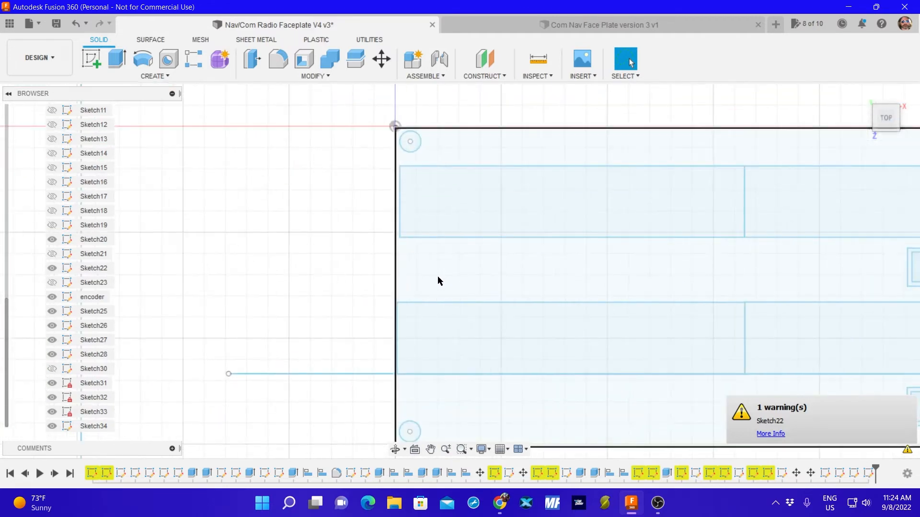
scroll(438, 277, up, 1)
scroll(450, 269, up, 1)
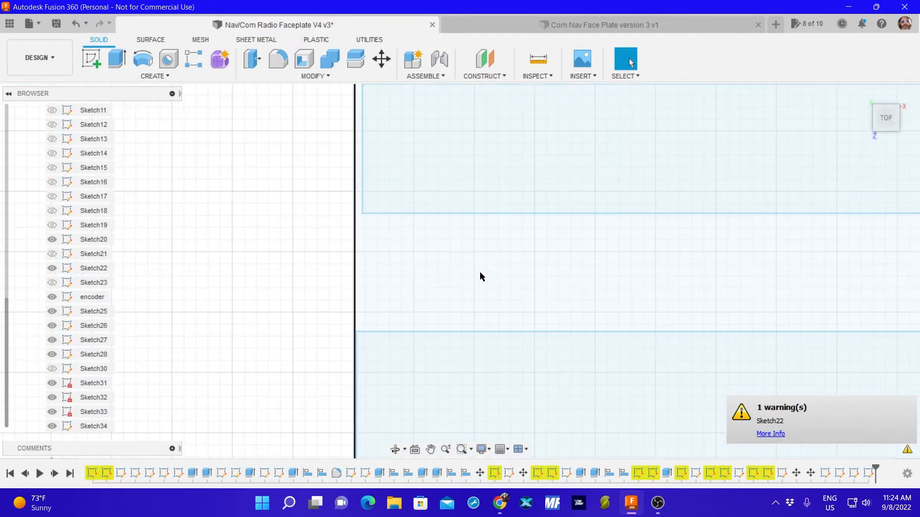
scroll(555, 283, down, 3)
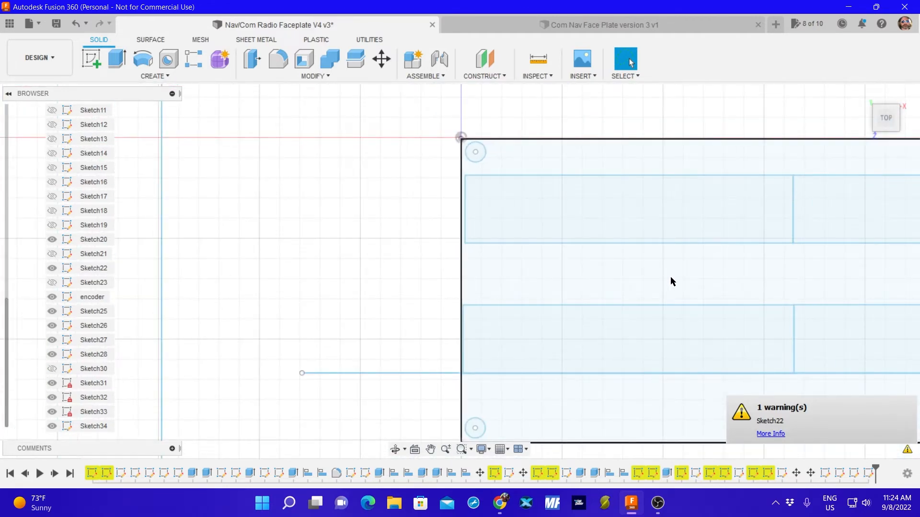
middle_drag(670, 278, 474, 270)
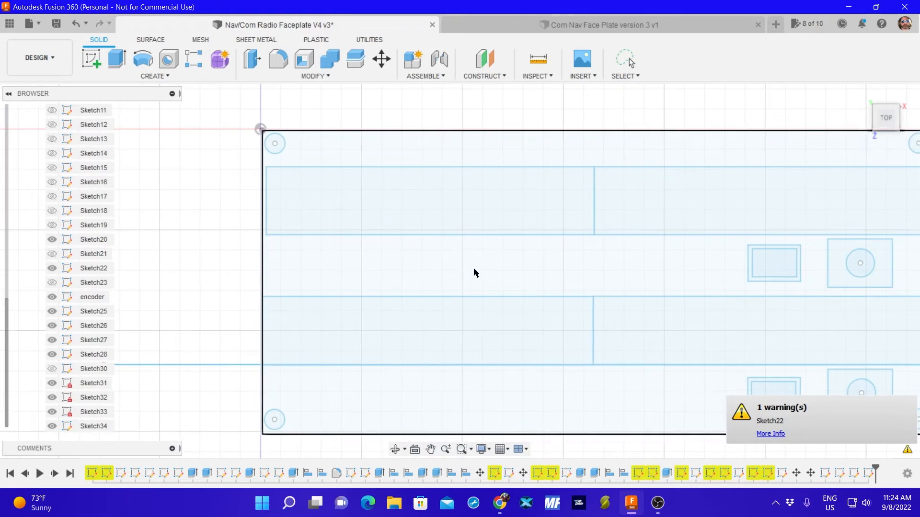
click(593, 329)
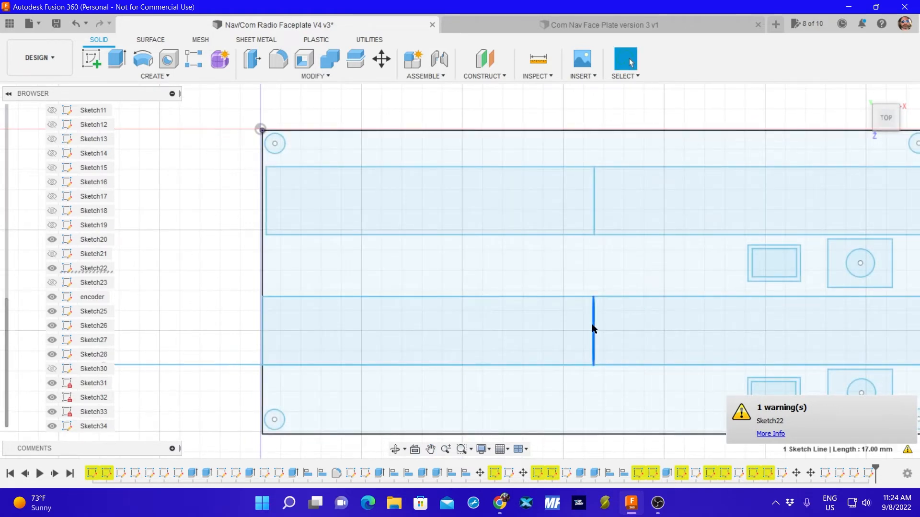
key(m)
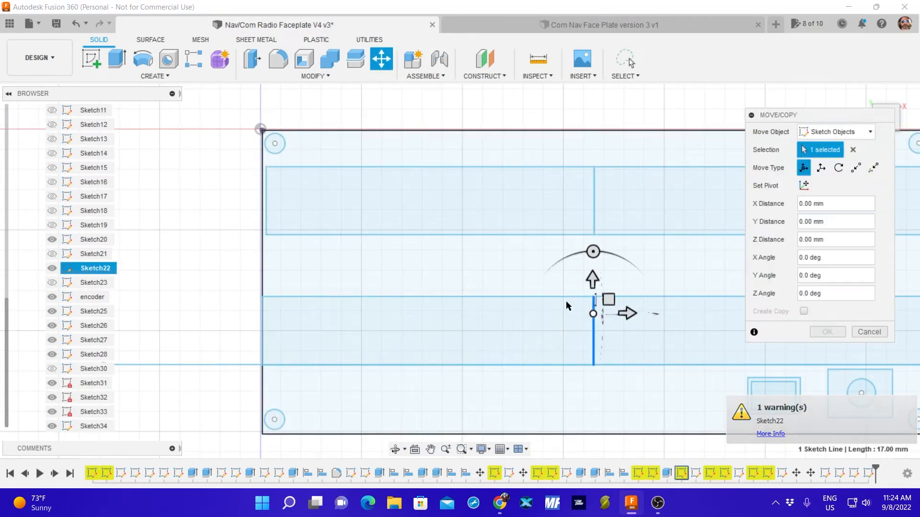
click(546, 297)
click(502, 365)
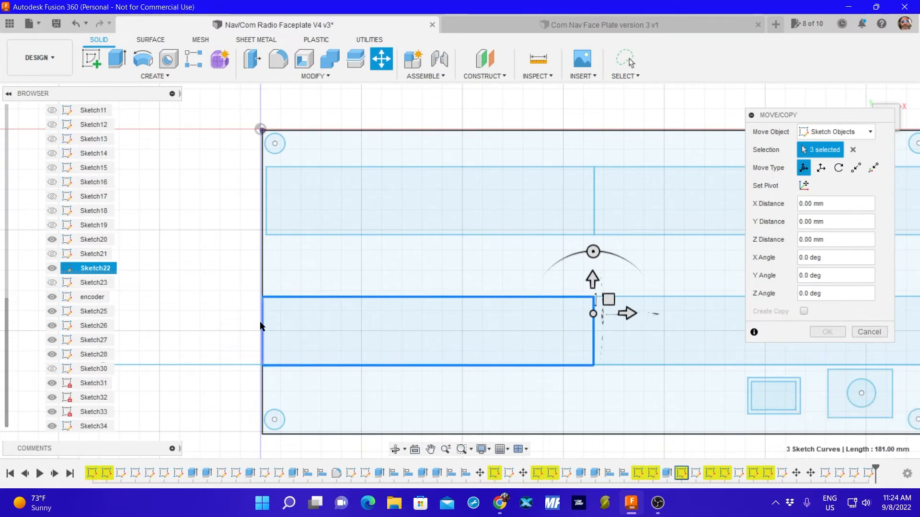
click(594, 314)
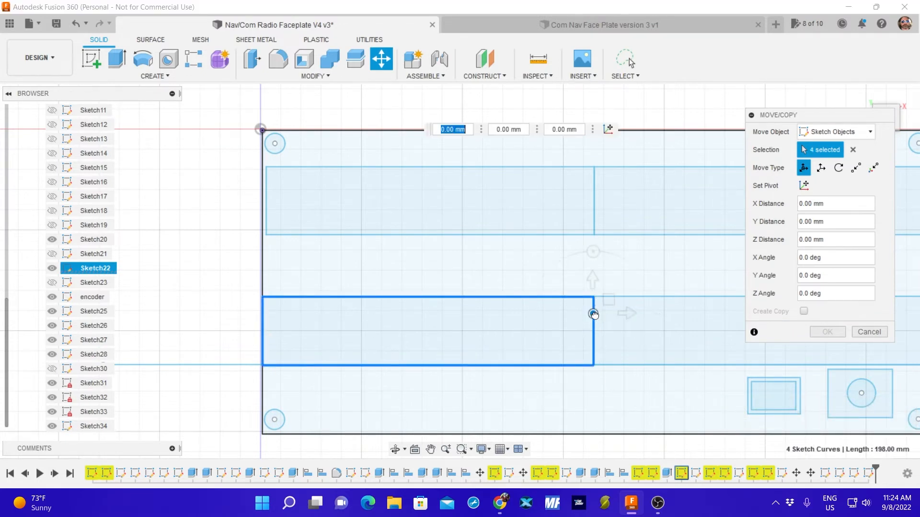
drag(594, 315, 595, 314)
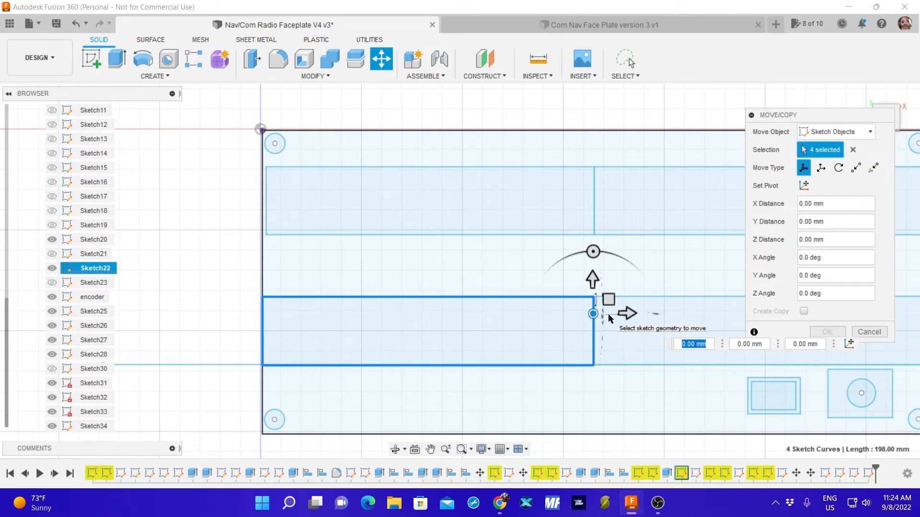
click(868, 332)
click(593, 395)
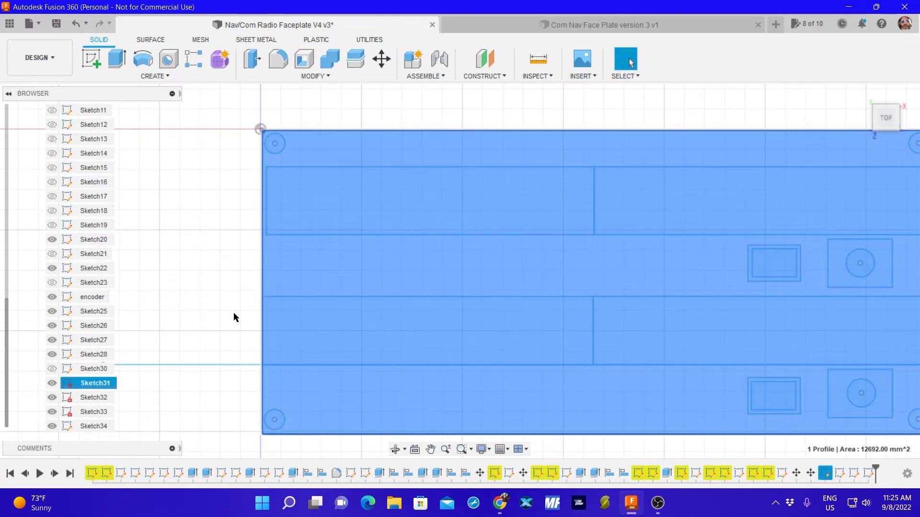
click(231, 307)
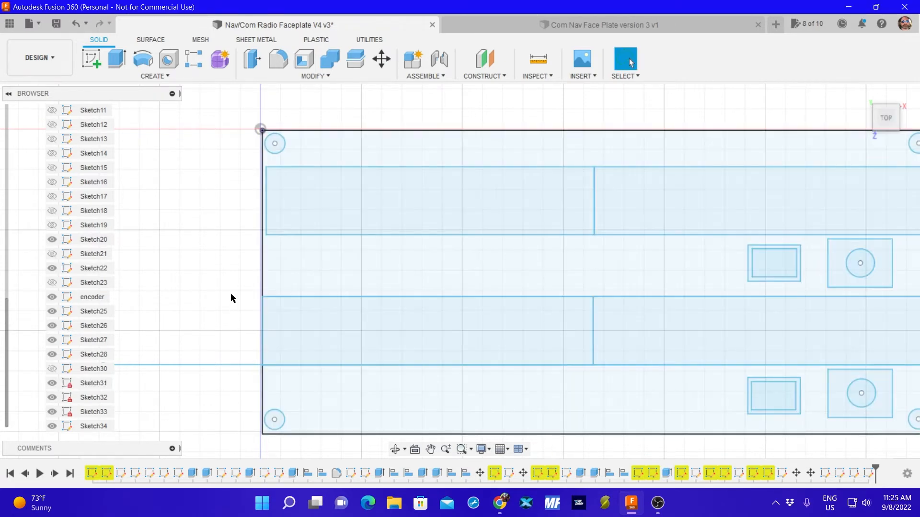
Show Sketch30 and move Sketch34's horizontal reference line up to the lower edge of the upper display rectangles.
scroll(513, 243, up, 2)
scroll(625, 265, down, 5)
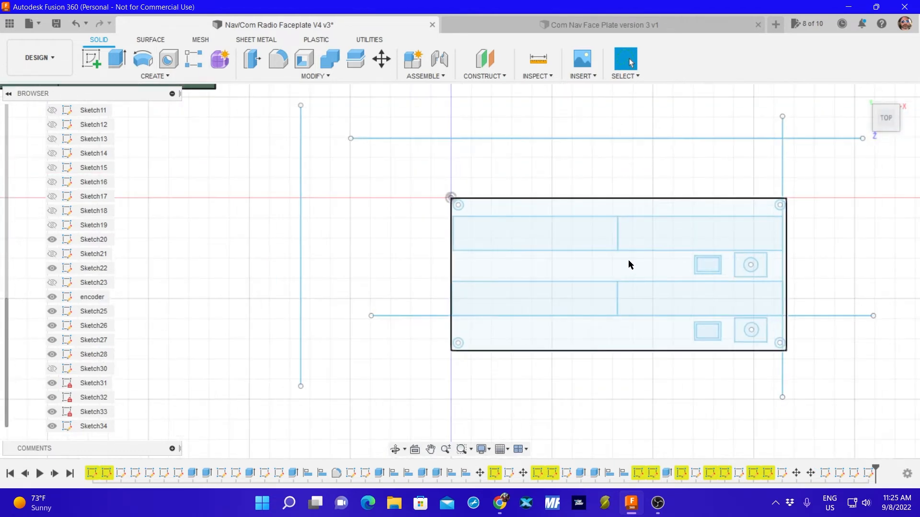
mouse_move(628, 260)
middle_down()
mouse_move(601, 250)
mouse_move(454, 250)
middle_up()
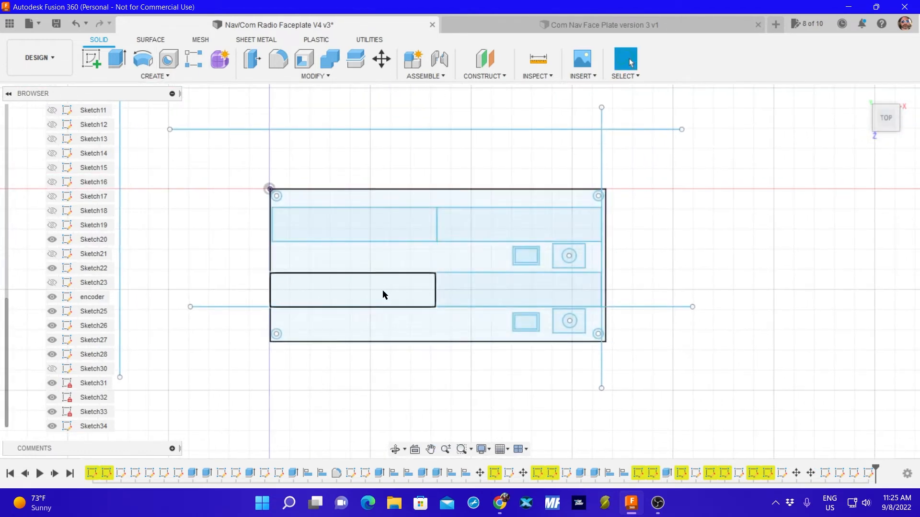
click(52, 368)
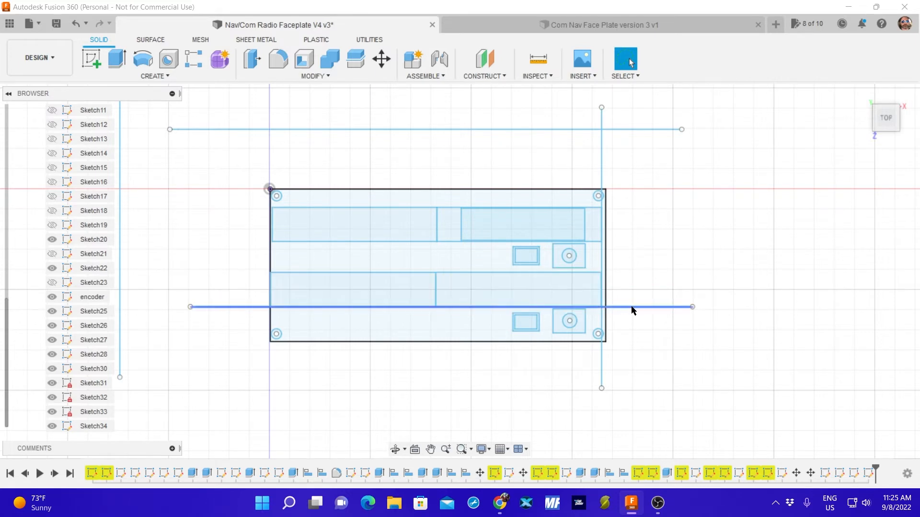
drag(632, 308, 634, 245)
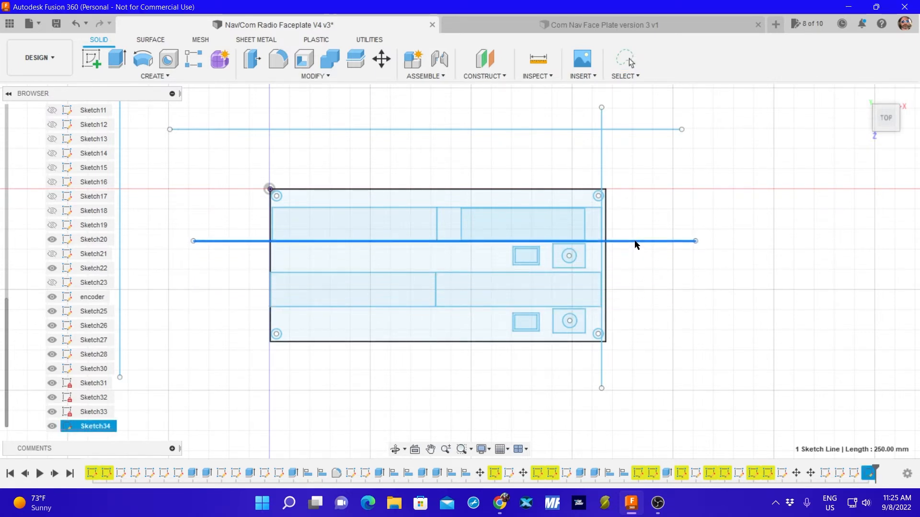
Show Sketch23, Sketch21 and Sketch19.
click(51, 282)
click(52, 257)
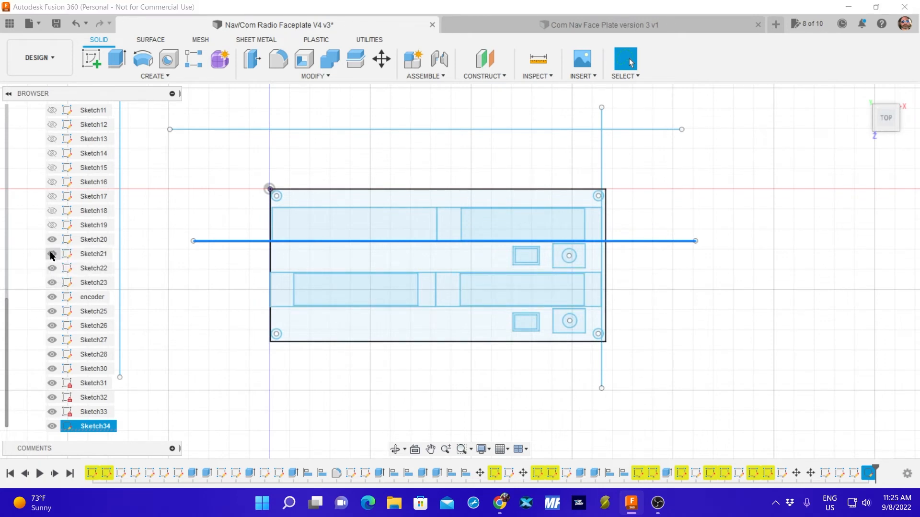
click(52, 225)
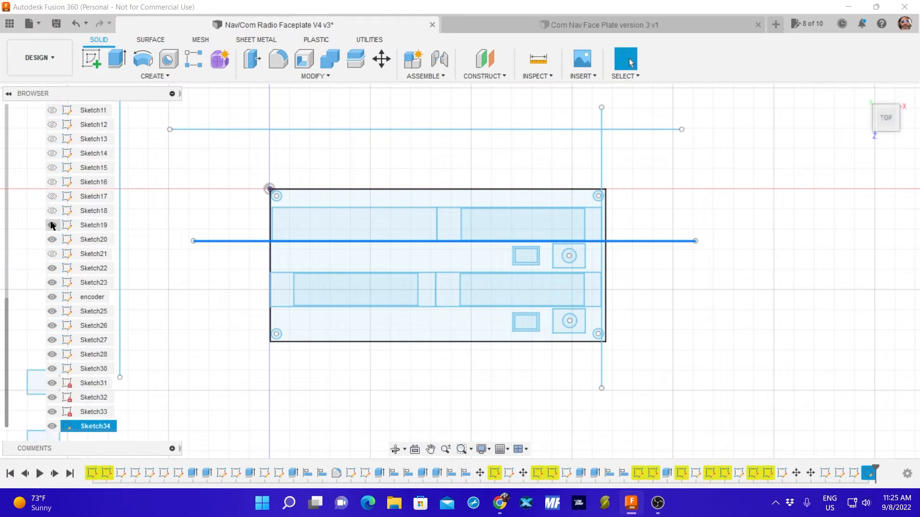
click(53, 225)
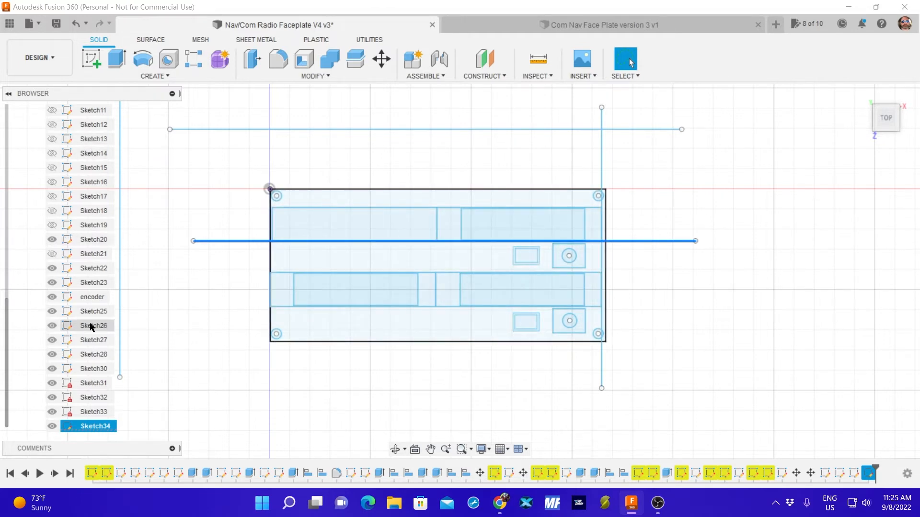
scroll(71, 315, up, 1)
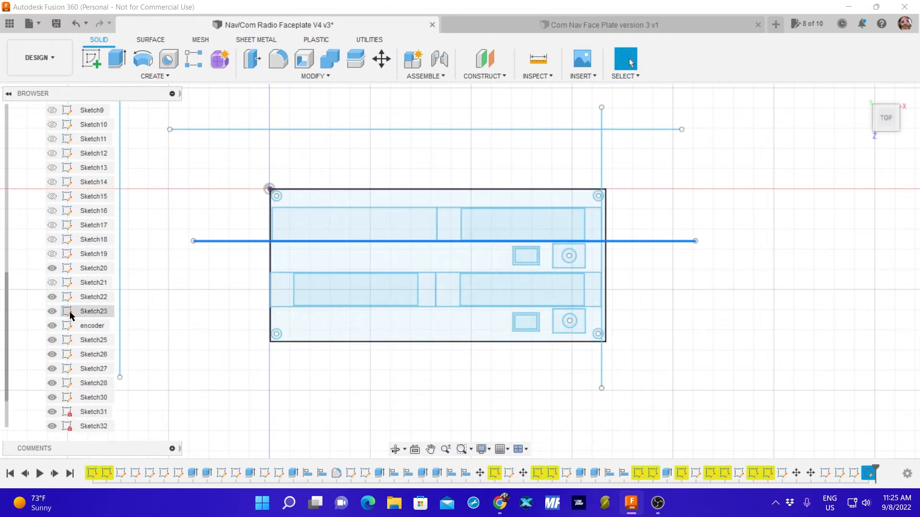
click(50, 255)
click(52, 283)
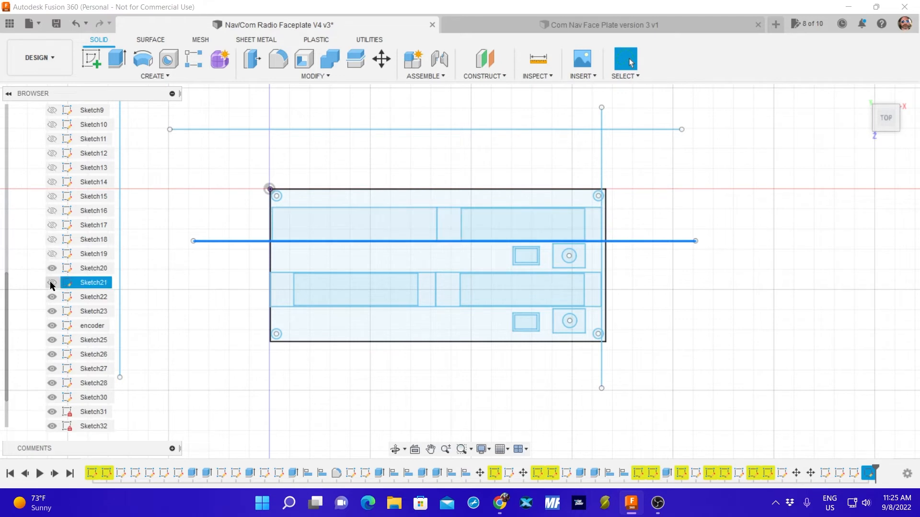
click(51, 254)
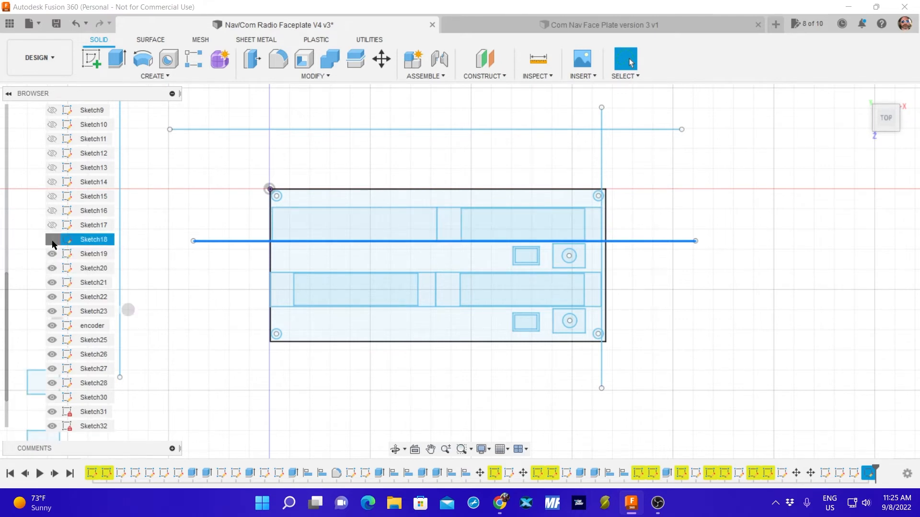
Show Sketch18, and check what Sketch17, Sketch16 and Sketch15 contain, leaving those three hidden.
click(53, 240)
click(52, 225)
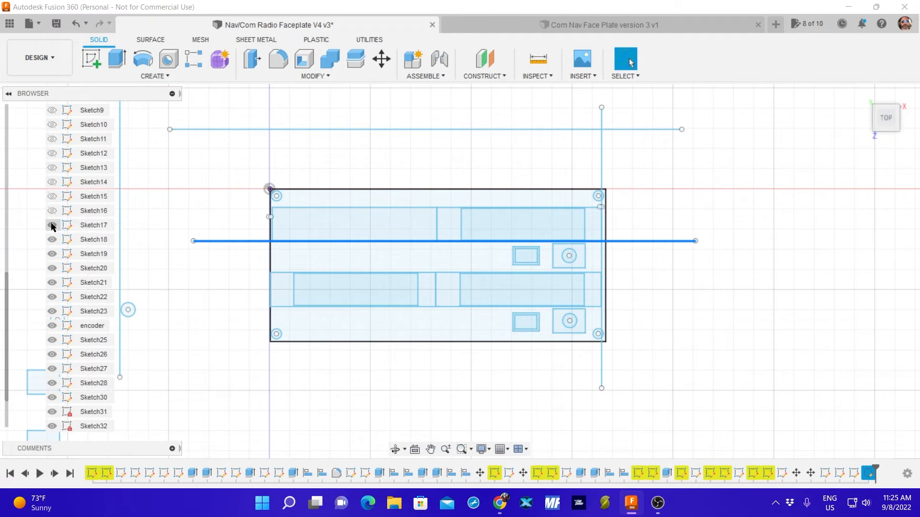
click(51, 210)
click(51, 197)
click(51, 196)
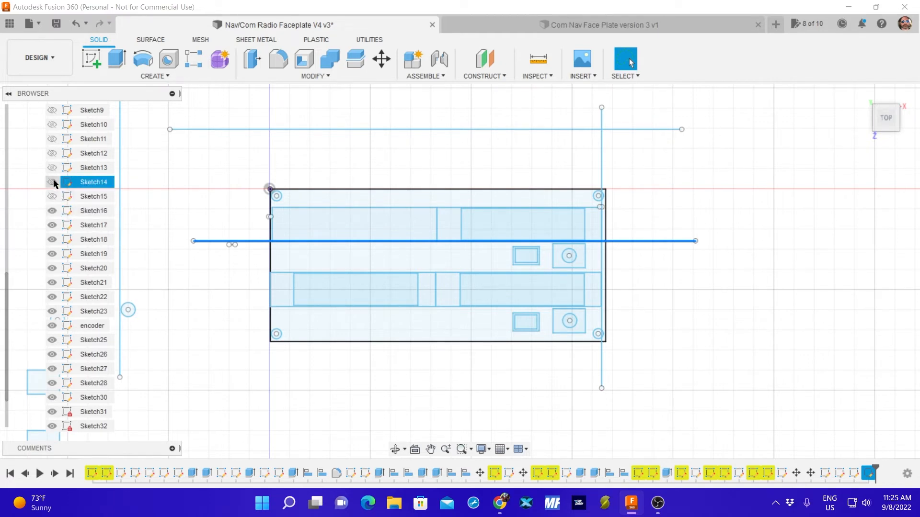
click(52, 211)
click(51, 225)
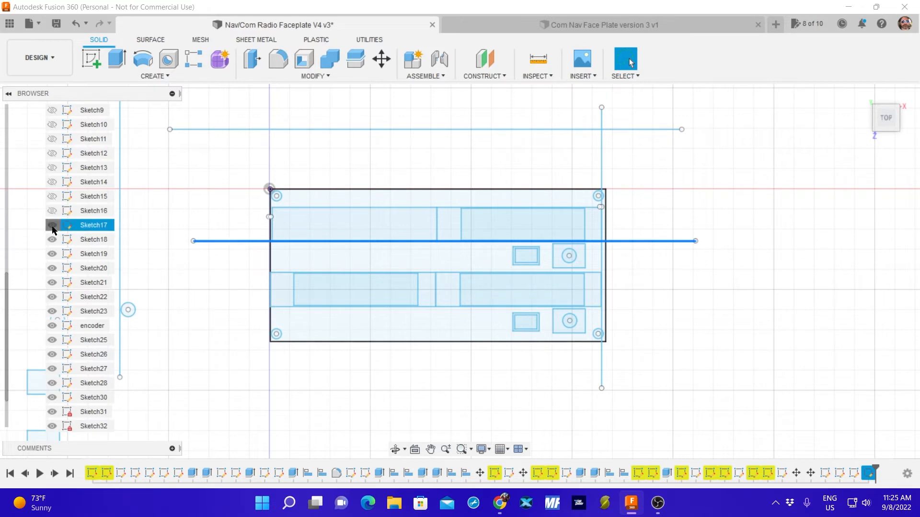
Show every sketch from Sketch14 back to Sketch9.
click(51, 182)
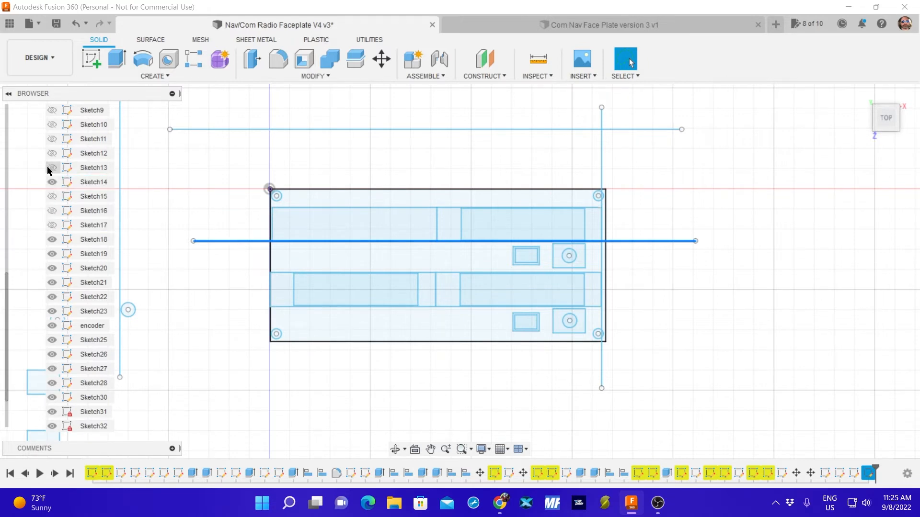
click(51, 168)
click(52, 153)
click(51, 139)
click(51, 126)
click(52, 111)
Show Sketch8, Sketch7 and Sketch6, plus Sketch2 and Sketch3.
scroll(89, 258, down, 2)
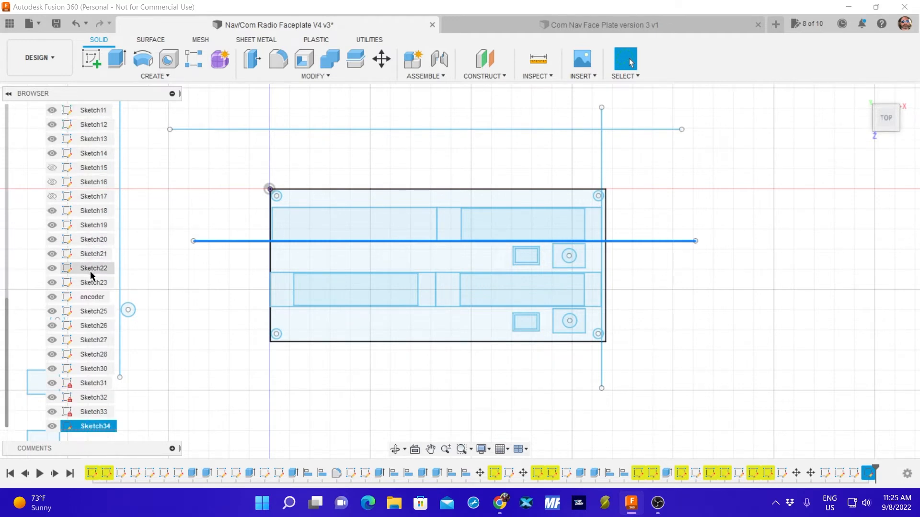
scroll(90, 271, up, 5)
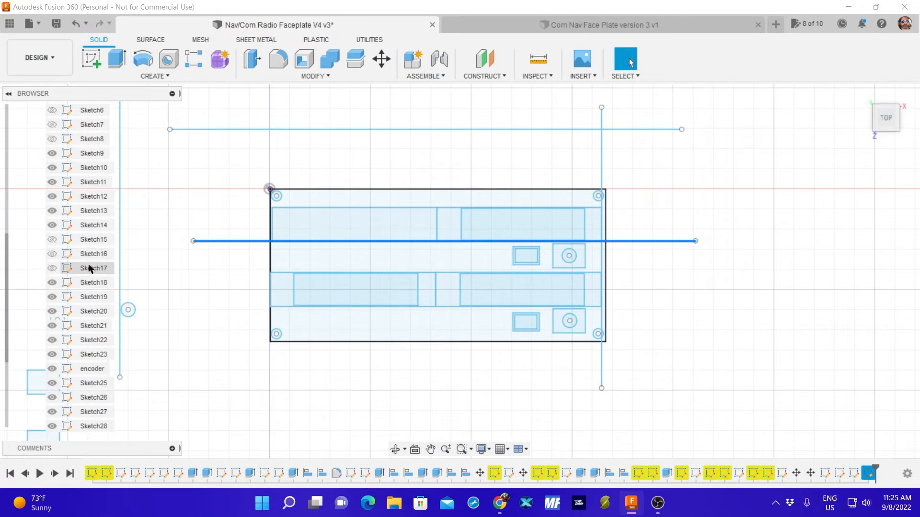
click(58, 140)
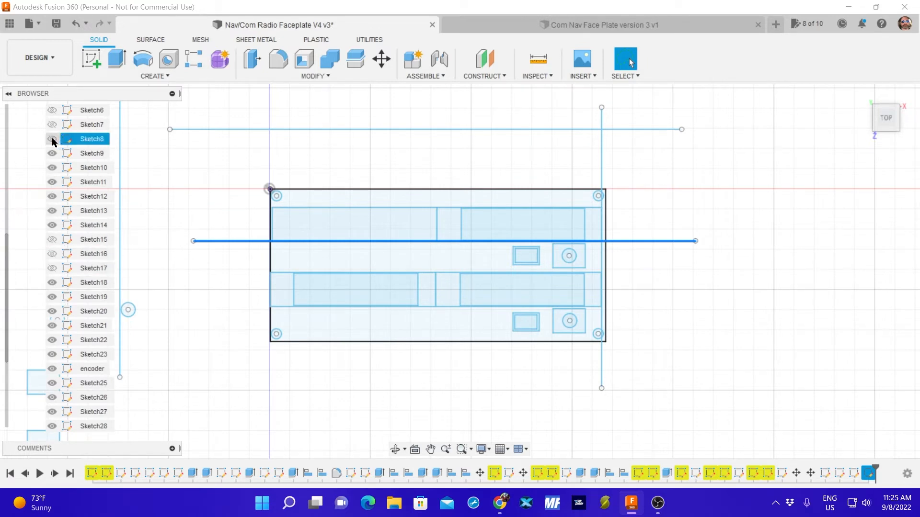
click(52, 140)
click(53, 125)
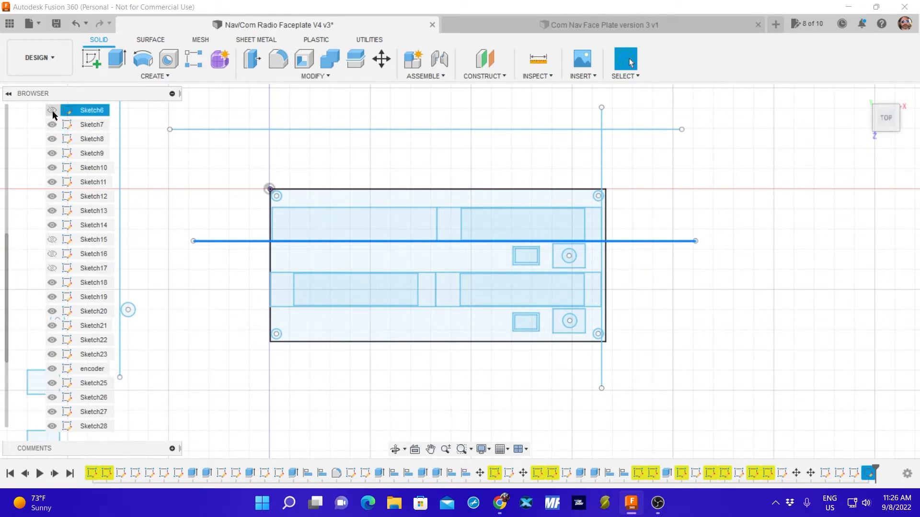
click(53, 110)
scroll(74, 172, up, 4)
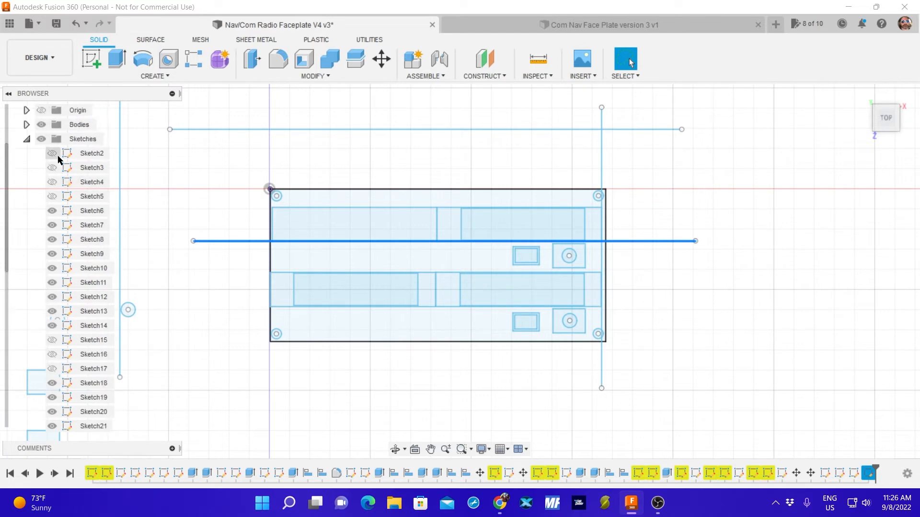
click(52, 154)
click(52, 168)
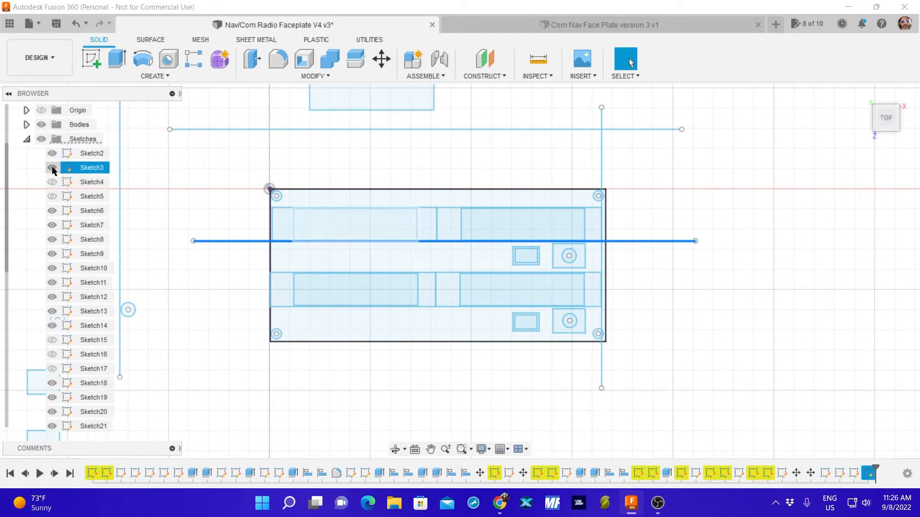
Rename Sketch3 as "Left upper led" and check which rectangle it holds by hiding and reshowing it.
click(88, 171)
click(87, 171)
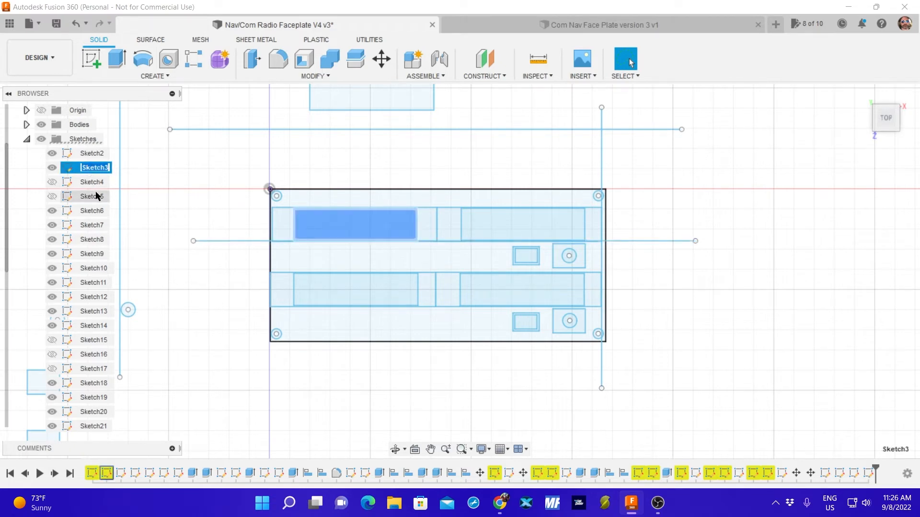
text(Left upper led)
key(Return)
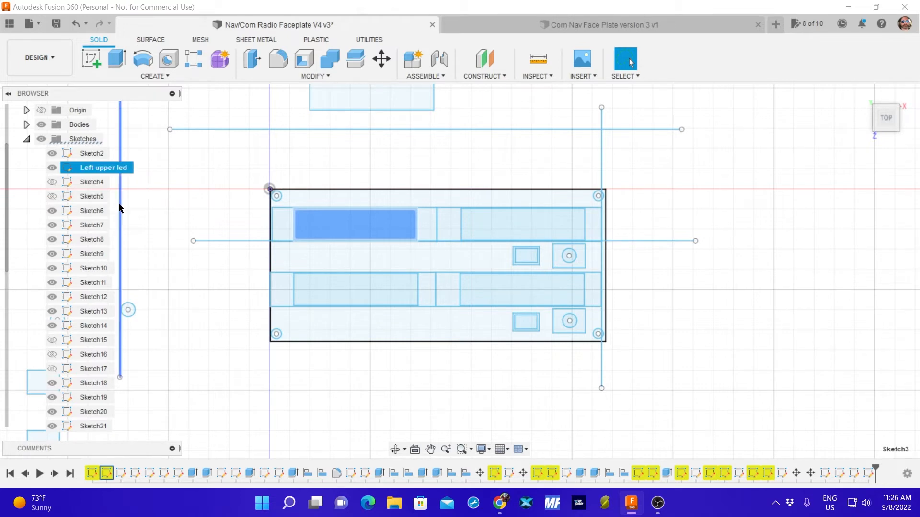
click(52, 169)
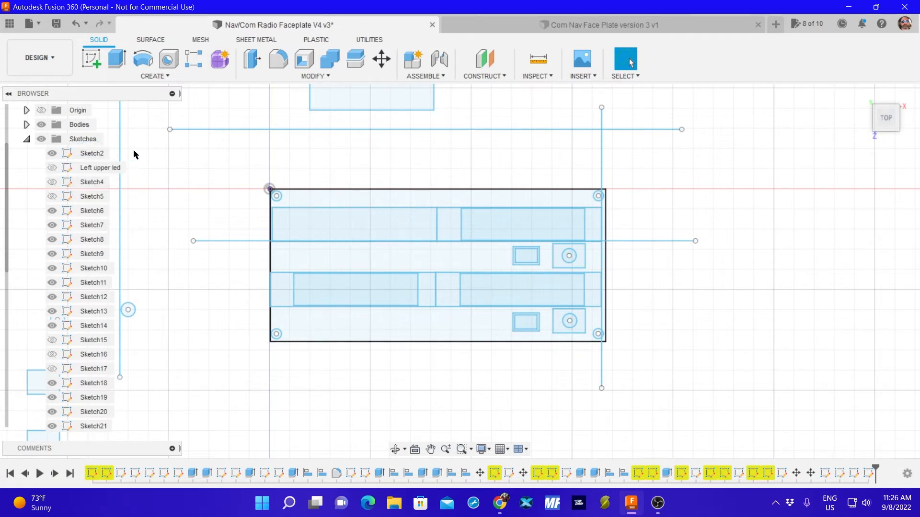
click(51, 168)
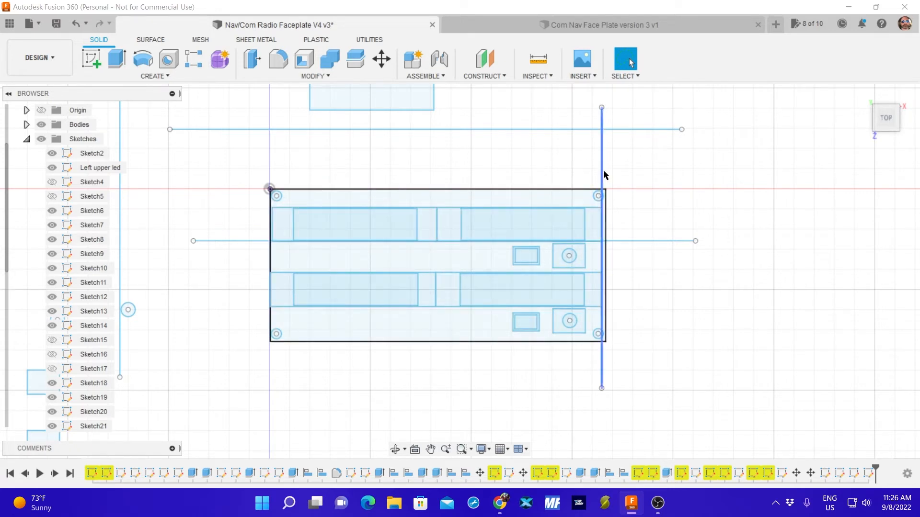
Move Sketch34's vertical reference line well to the right of the faceplate and its horizontal line above the faceplate.
mouse_move(603, 172)
mouse_down()
mouse_move(295, 142)
mouse_move(841, 275)
mouse_move(801, 267)
mouse_move(800, 241)
mouse_up()
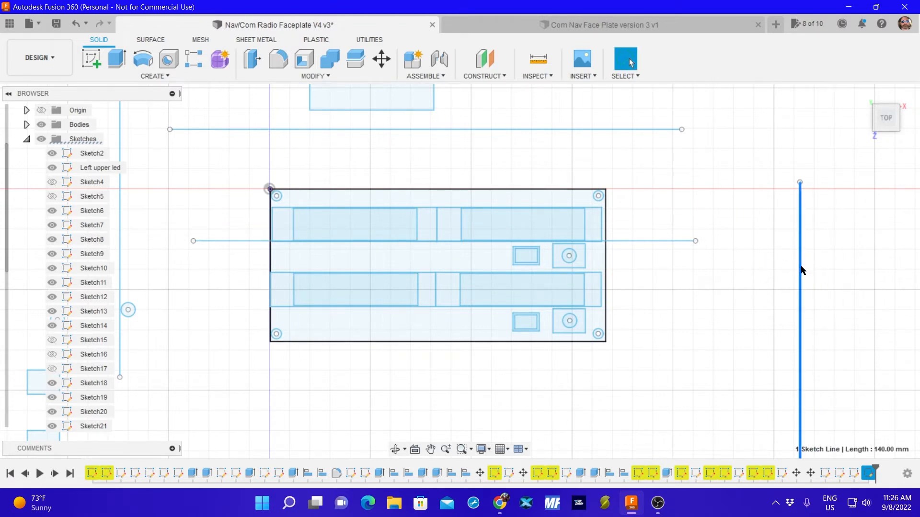
drag(665, 241, 678, 154)
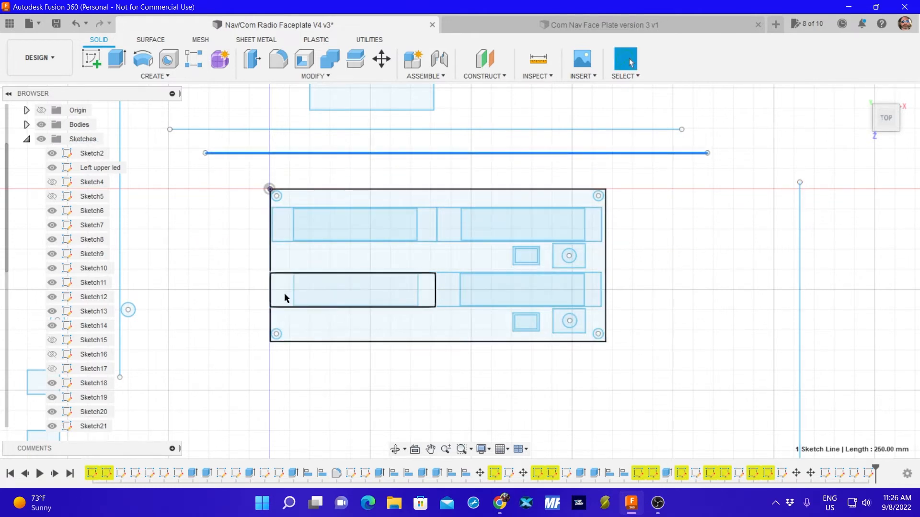
Identify the sketch holding the outer rectangle around the lower left display and hide that sketch, Sketch22.
scroll(585, 267, up, 5)
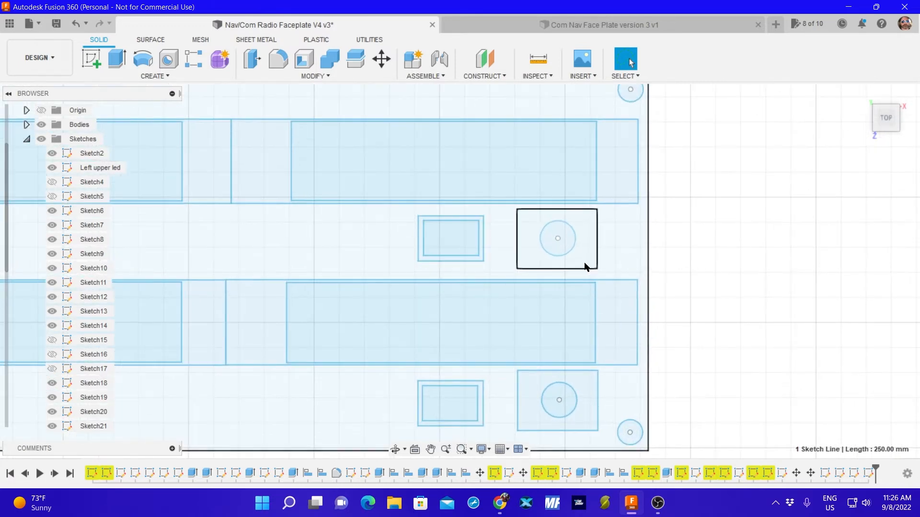
mouse_move(308, 259)
middle_down()
mouse_move(347, 238)
mouse_move(623, 214)
middle_up()
key(Escape)
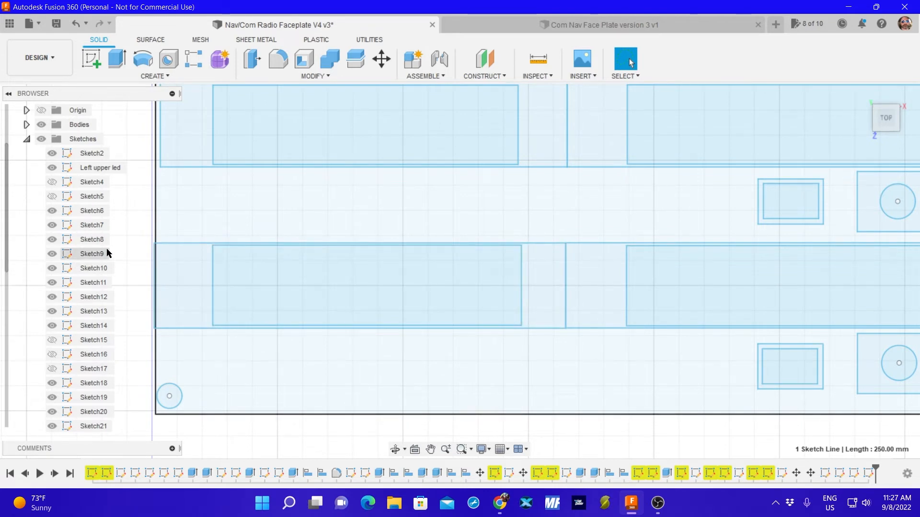
click(182, 258)
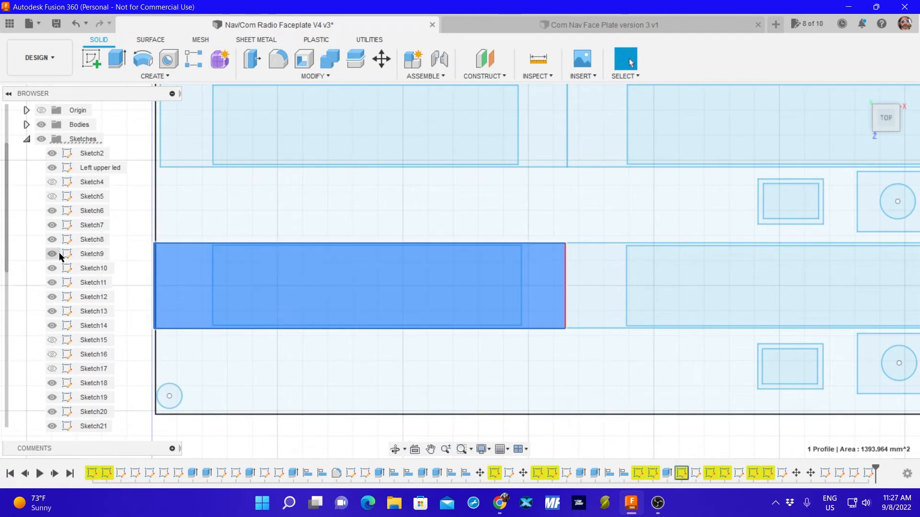
scroll(96, 268, down, 3)
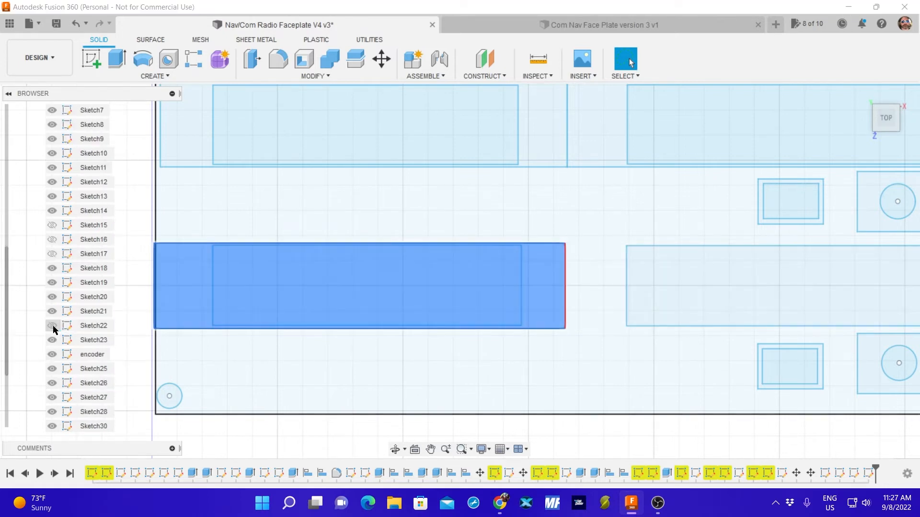
click(52, 326)
mouse_move(588, 390)
middle_down()
mouse_move(510, 302)
mouse_move(472, 326)
middle_up()
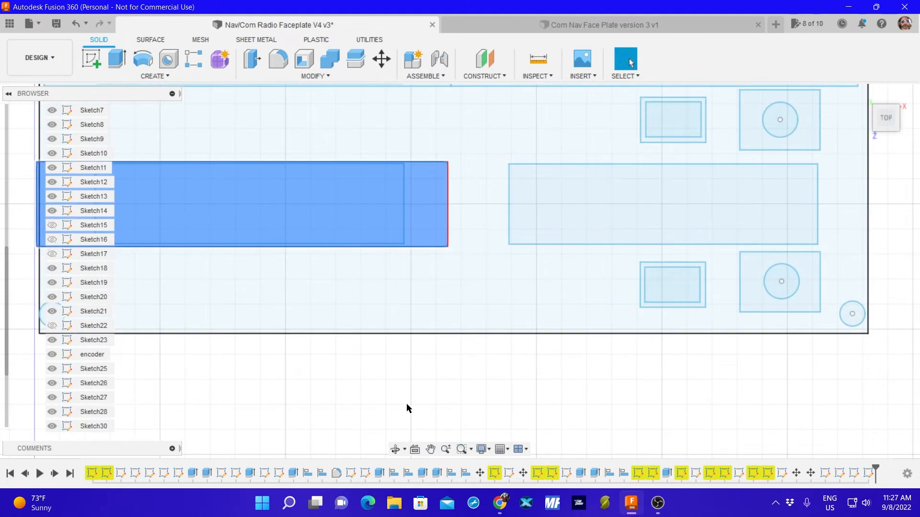
click(398, 393)
middle_drag(384, 402, 445, 385)
scroll(448, 387, down, 8)
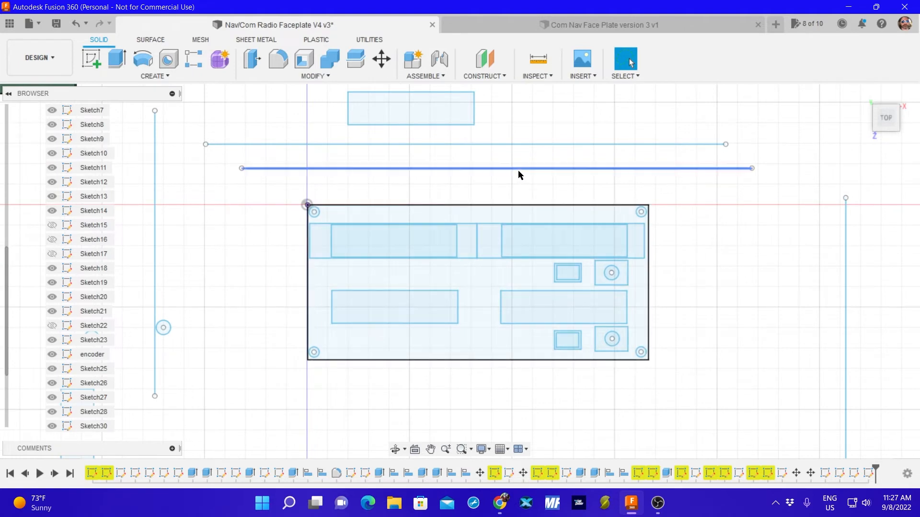
Check the lower display rectangles' alignment by moving the horizontal reference line to their upper edges and back above the faceplate.
drag(521, 169, 539, 291)
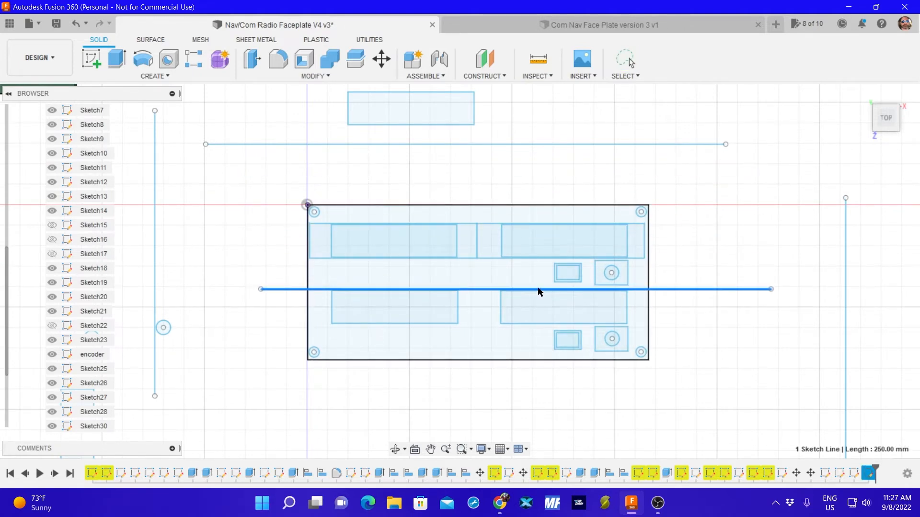
scroll(539, 291, up, 6)
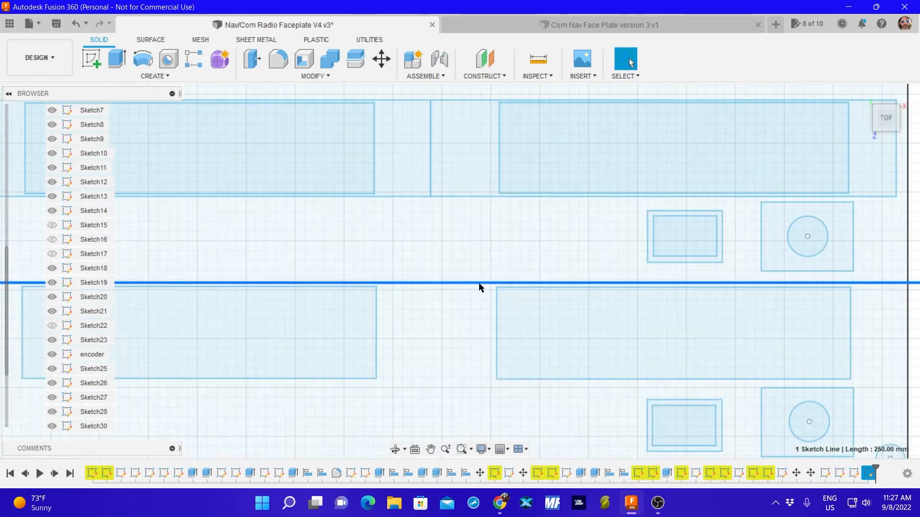
mouse_move(471, 283)
mouse_down()
mouse_move(468, 380)
mouse_move(495, 202)
mouse_move(484, 195)
mouse_move(488, 158)
mouse_move(507, 94)
mouse_move(478, 244)
mouse_up()
scroll(536, 244, down, 5)
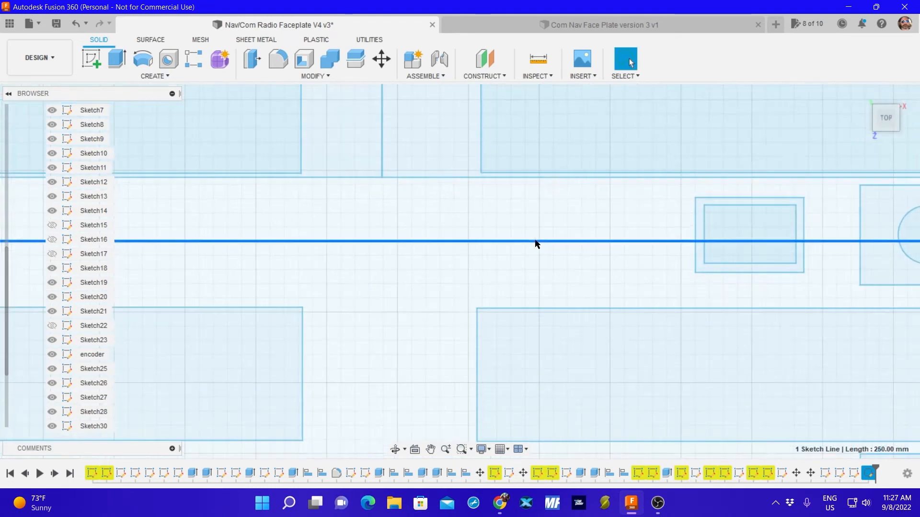
drag(472, 257, 479, 134)
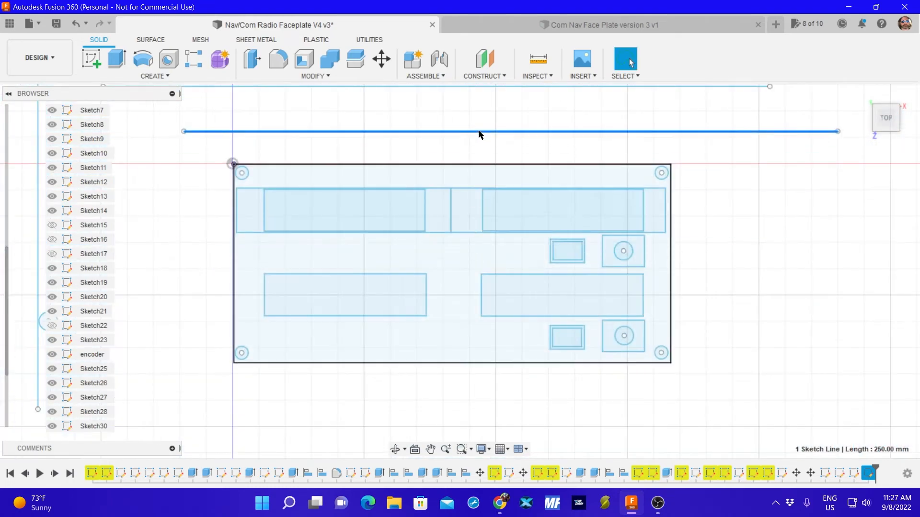
Rename Sketch20, which holds the outer rectangle around the upper left display, as "Left Circuit board" and hide it.
click(439, 217)
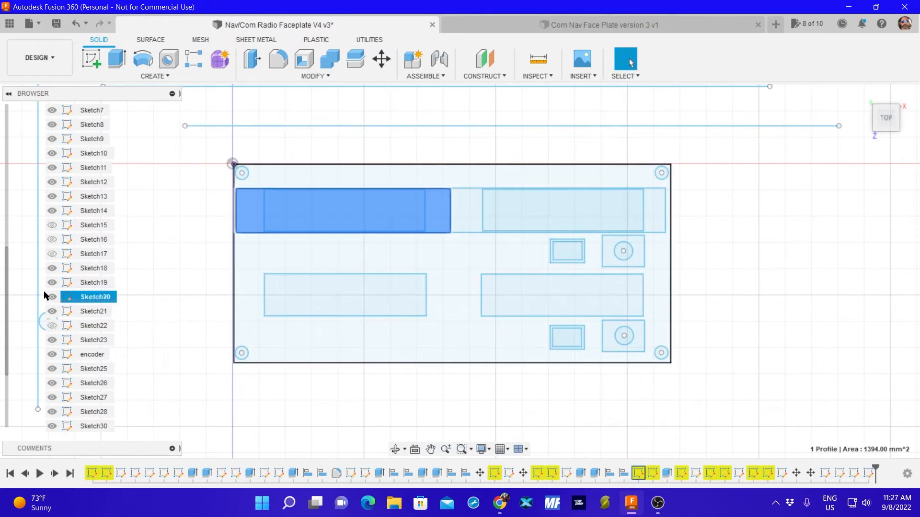
double_click(94, 297)
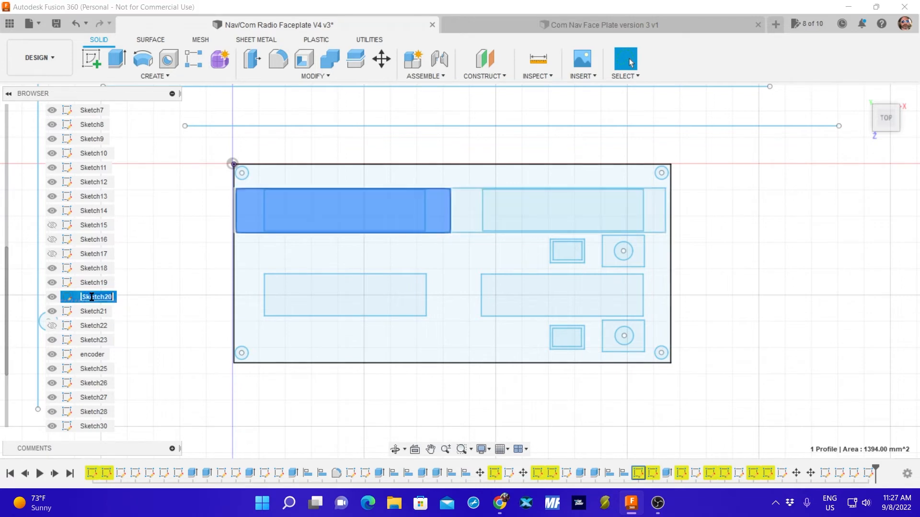
text(Lef)
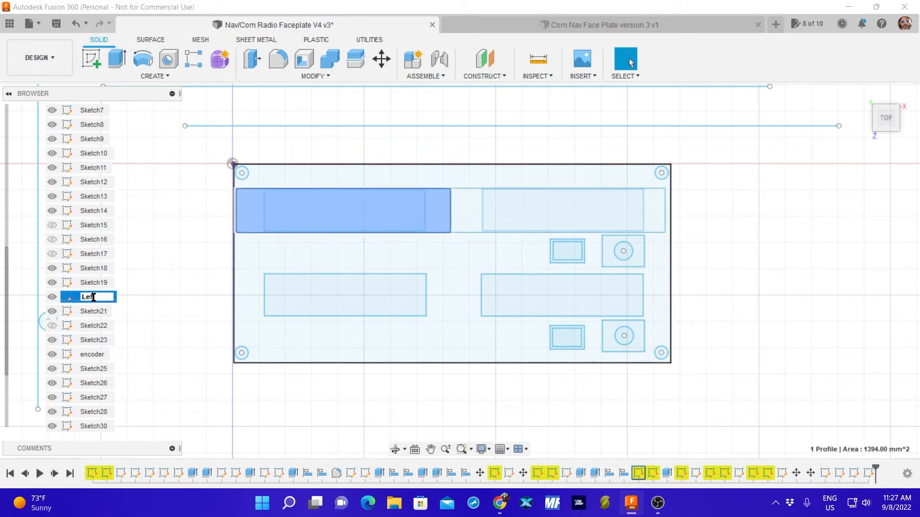
text(t Circuit)
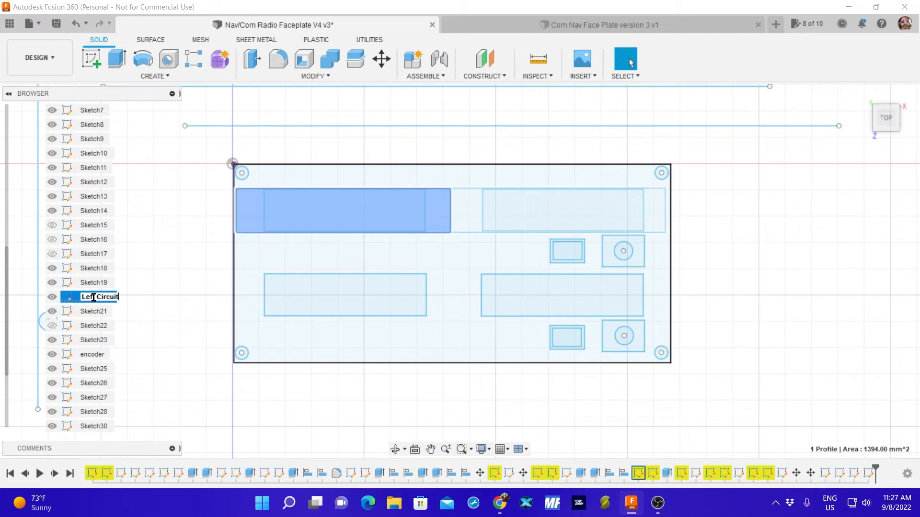
text( Board)
key(Escape)
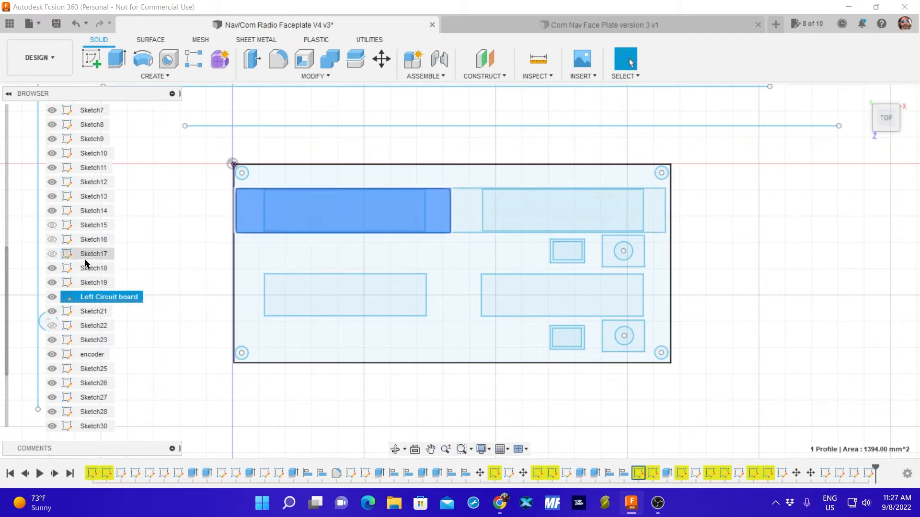
click(52, 297)
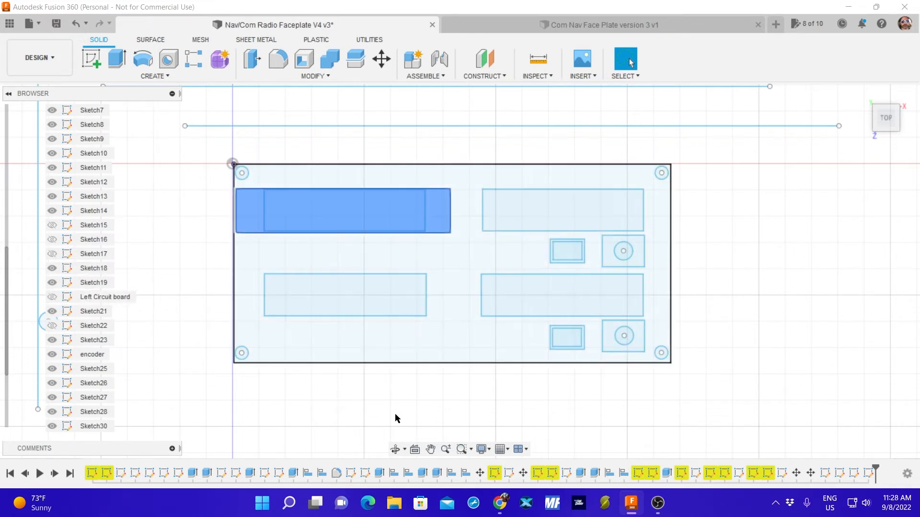
click(379, 406)
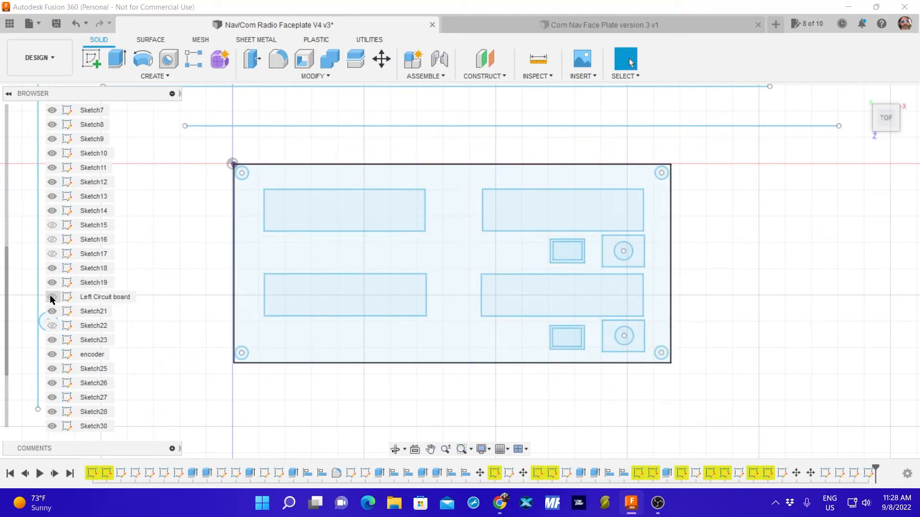
Rename the "Left Circuit board" sketch as "top Circuit board" and save the design with the version description "User Saved".
click(84, 300)
click(85, 301)
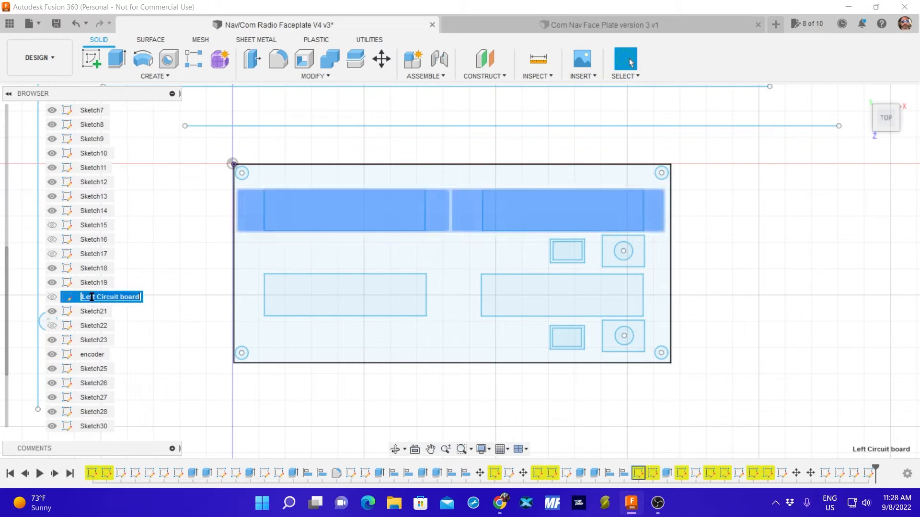
click(95, 297)
key(BackSpace)
key(BackSpace)
key(BackSpace)
key(BackSpace)
key(BackSpace)
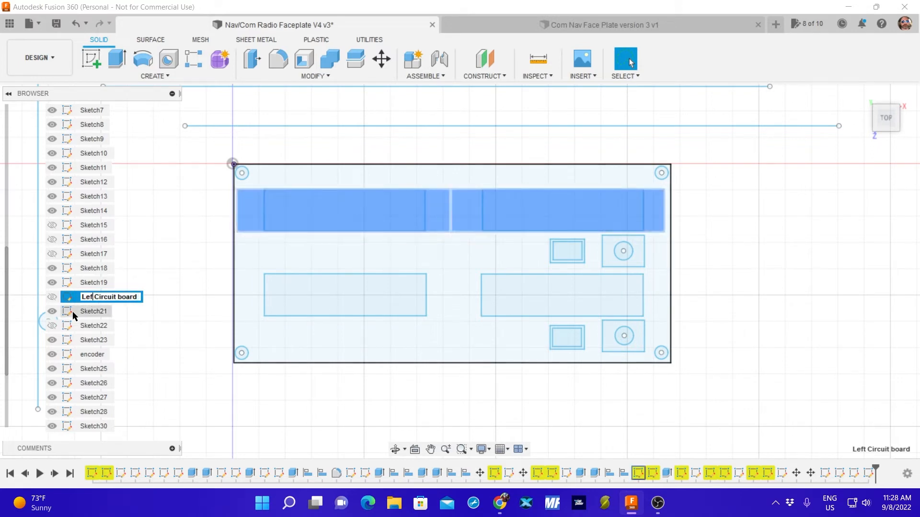
text(top)
key(Return)
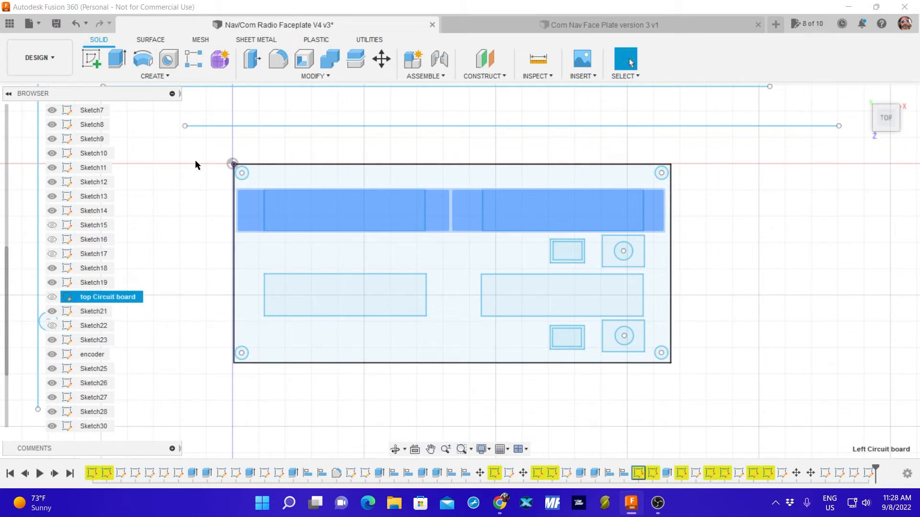
click(50, 22)
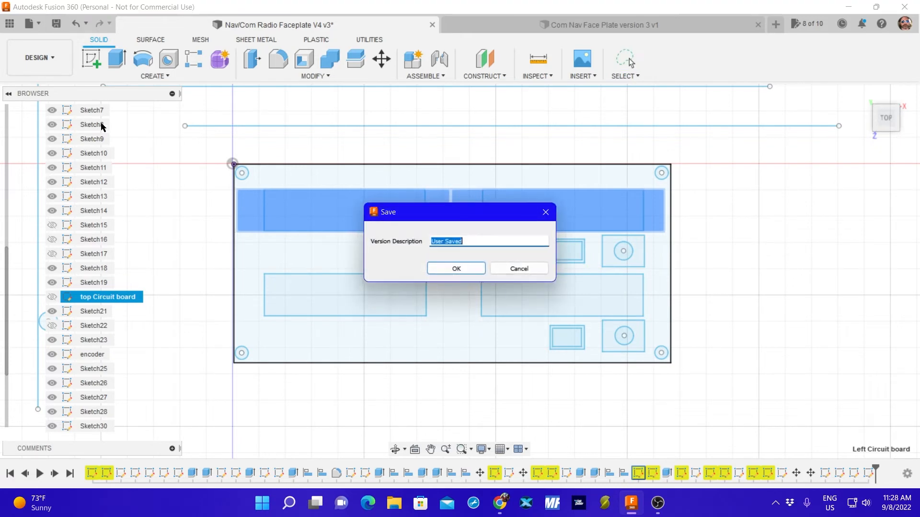
click(441, 269)
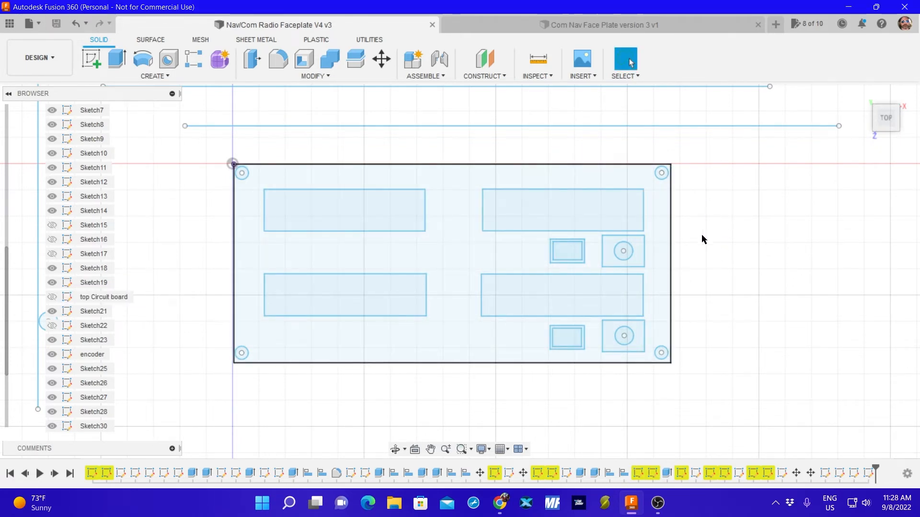
Measure the horizontal gap between the two upper display rectangles and the gap between the two lower ones.
click(537, 59)
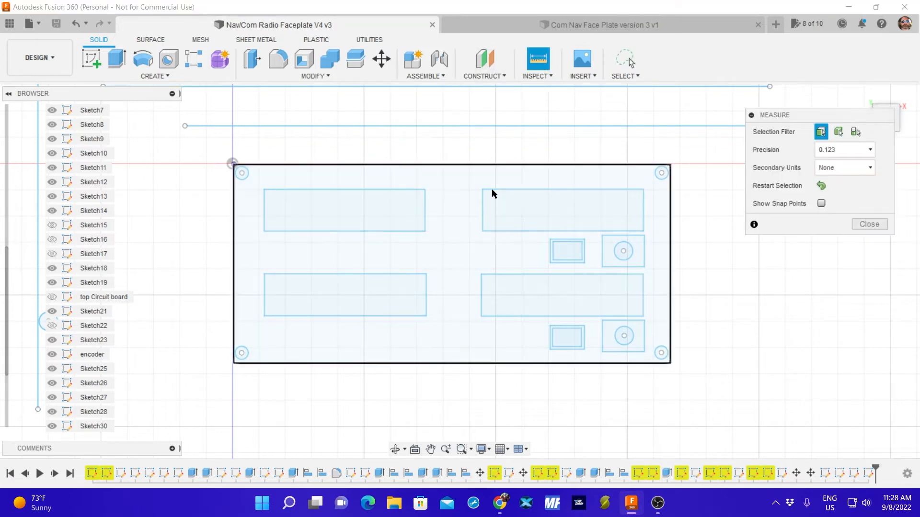
click(483, 210)
click(426, 209)
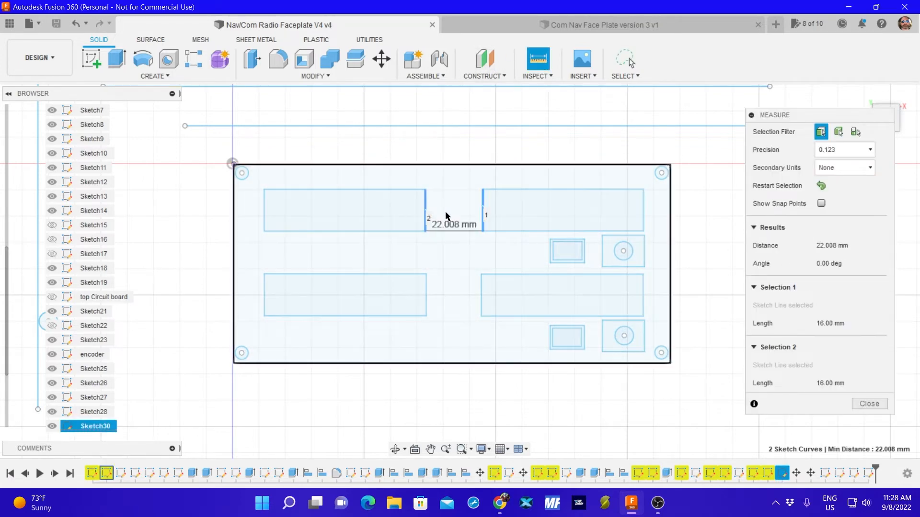
click(869, 403)
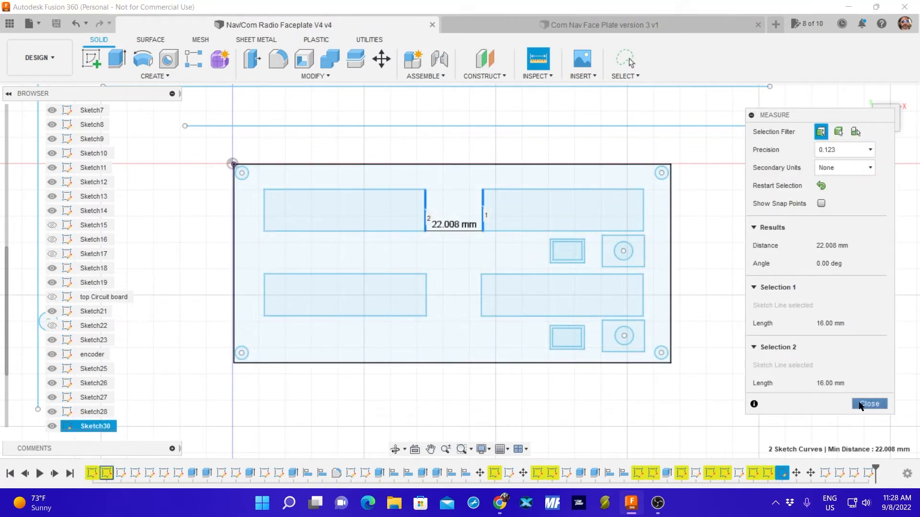
click(537, 59)
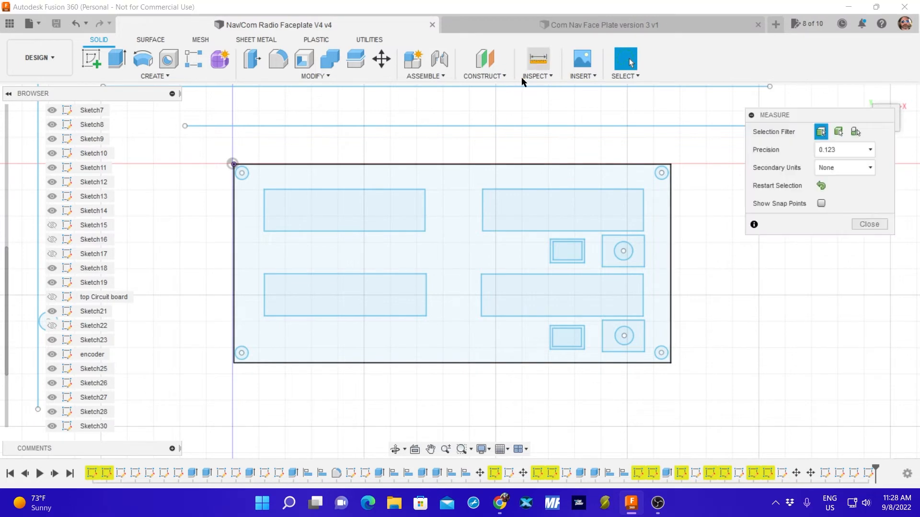
click(482, 301)
click(426, 301)
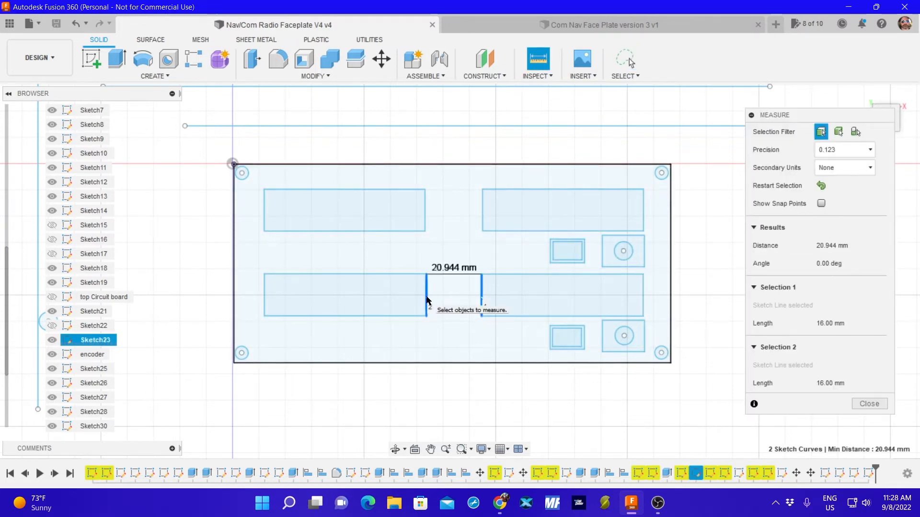
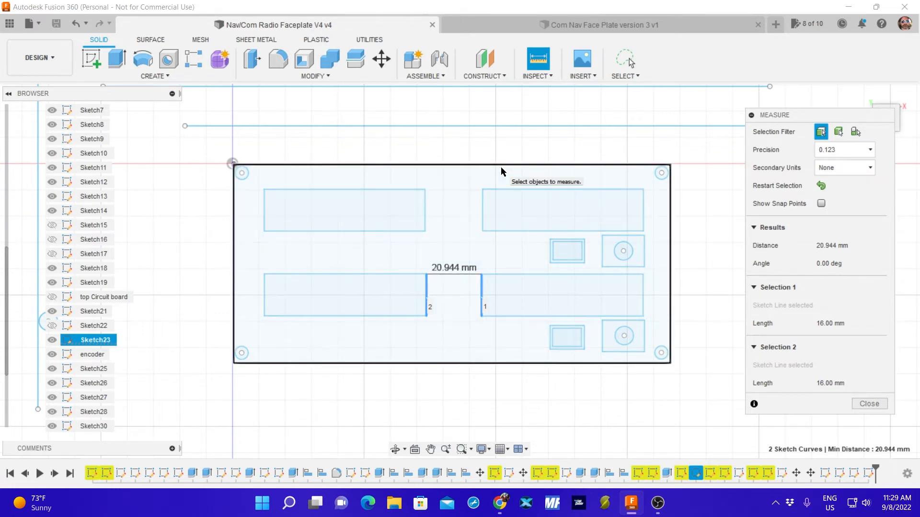
Sketch a 22.94 mm horizontal reference line above the faceplate and finish the sketch.
click(866, 409)
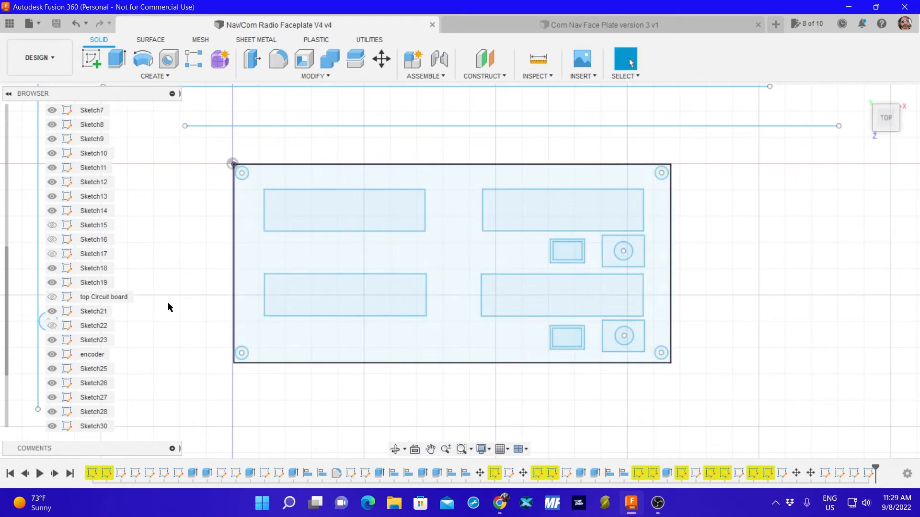
click(91, 58)
click(371, 208)
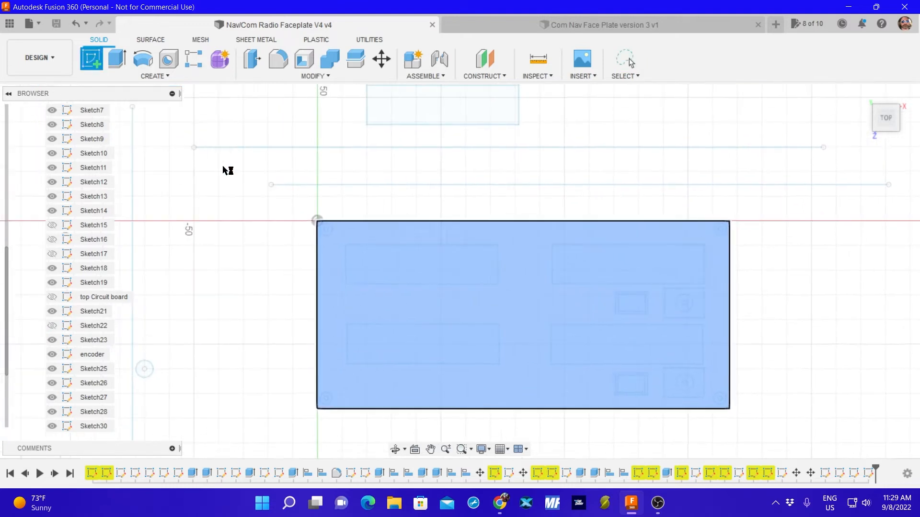
click(92, 60)
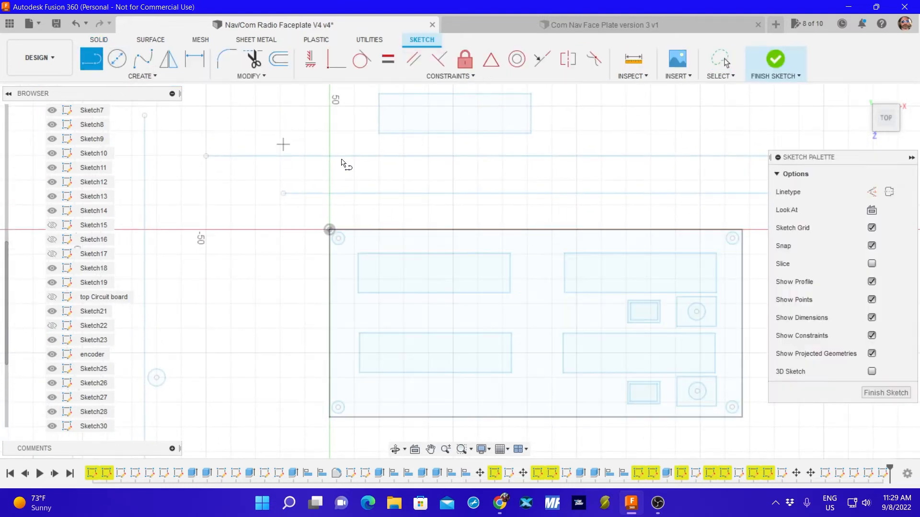
click(412, 174)
text(22)
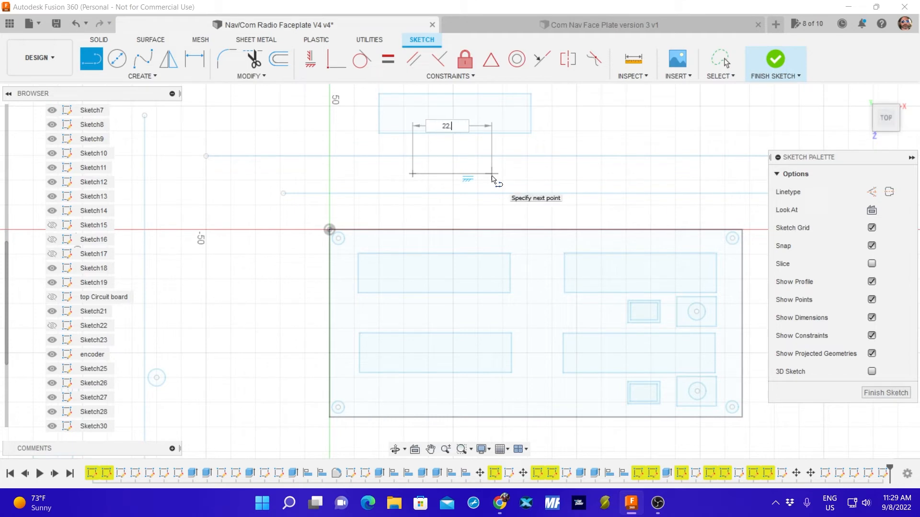
text(.94)
key(Return)
key(Escape)
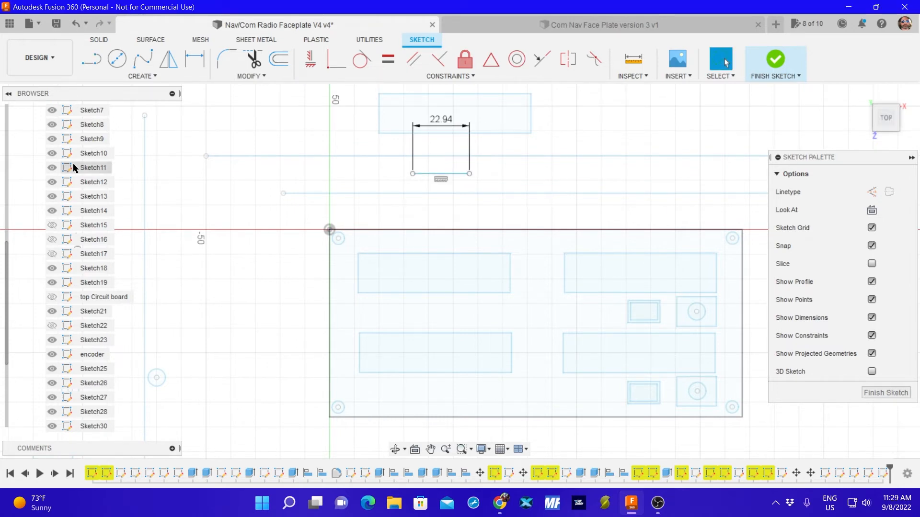
click(886, 392)
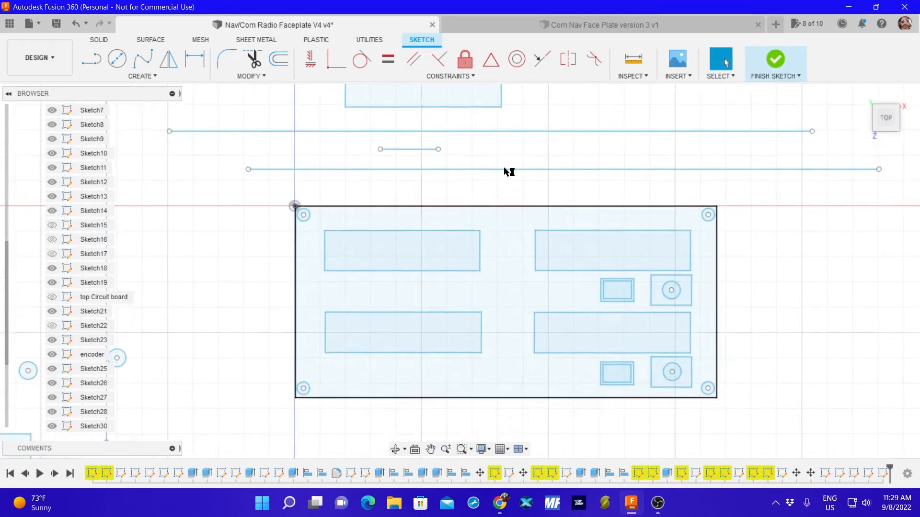
Move the 22.94 mm reference line into the gap between the two upper display rectangles.
mouse_move(348, 109)
mouse_down()
mouse_move(455, 200)
mouse_move(448, 225)
mouse_up()
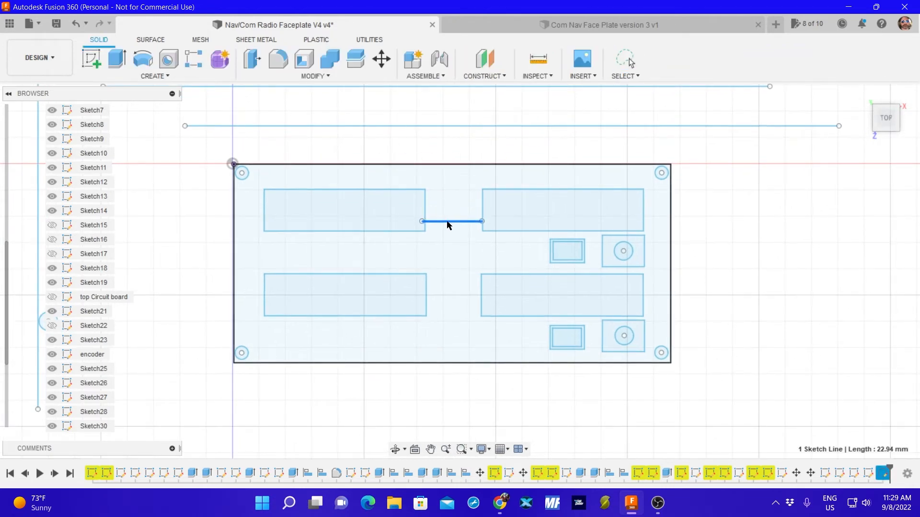
drag(449, 222, 449, 216)
drag(450, 217, 450, 216)
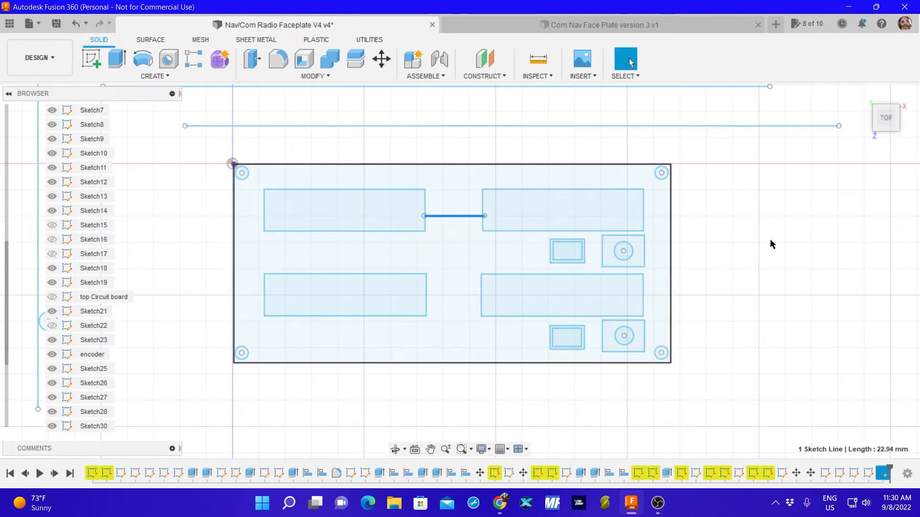
Move the vertical reference line beside the faceplate onto the right edge of the upper encoder square.
scroll(766, 239, up, 2)
scroll(764, 239, down, 4)
scroll(752, 242, up, 2)
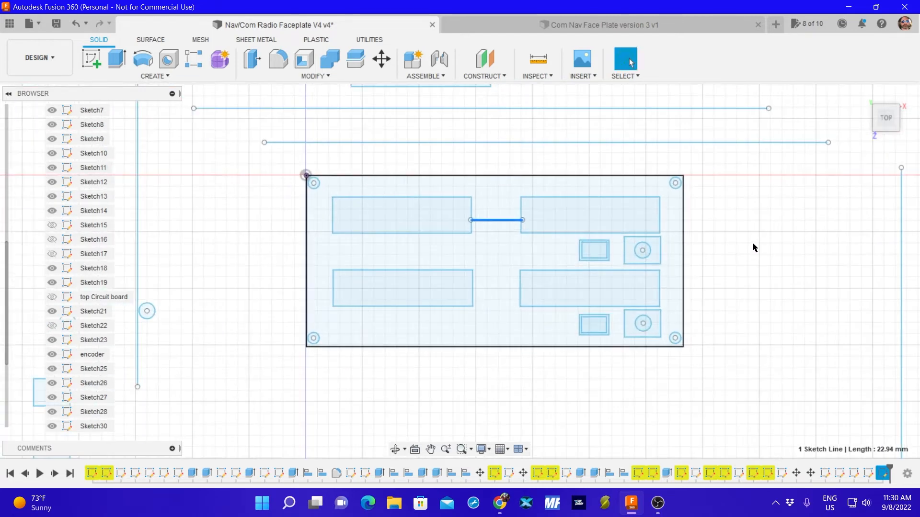
scroll(751, 246, down, 3)
scroll(752, 246, up, 2)
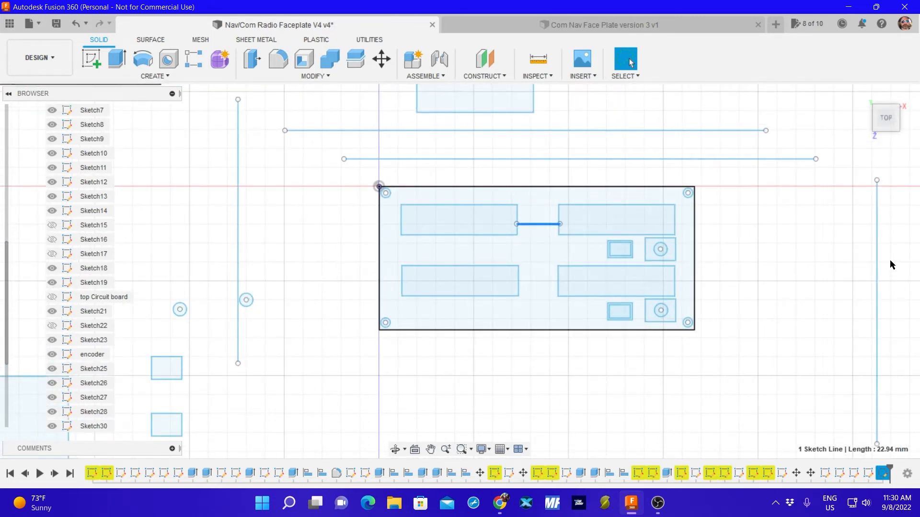
mouse_move(877, 260)
mouse_down()
mouse_move(661, 245)
mouse_move(673, 242)
mouse_up()
scroll(675, 254, up, 5)
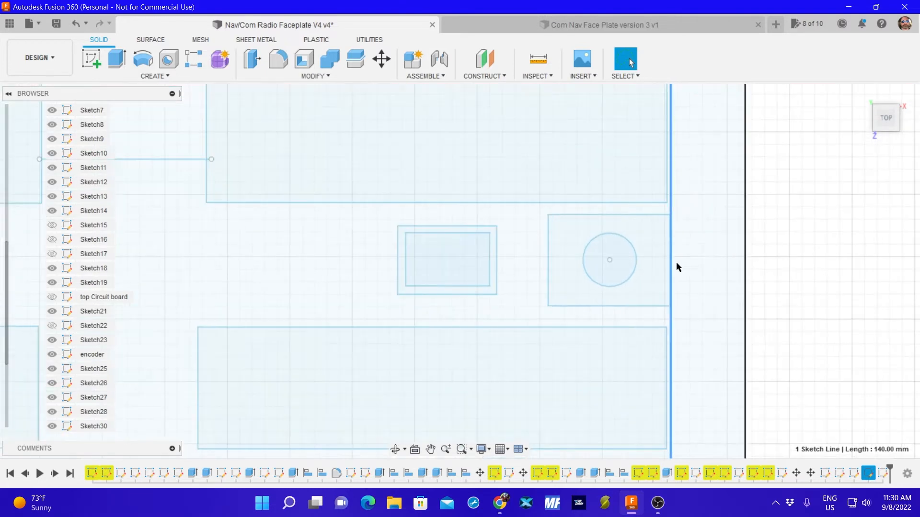
scroll(676, 264, up, 3)
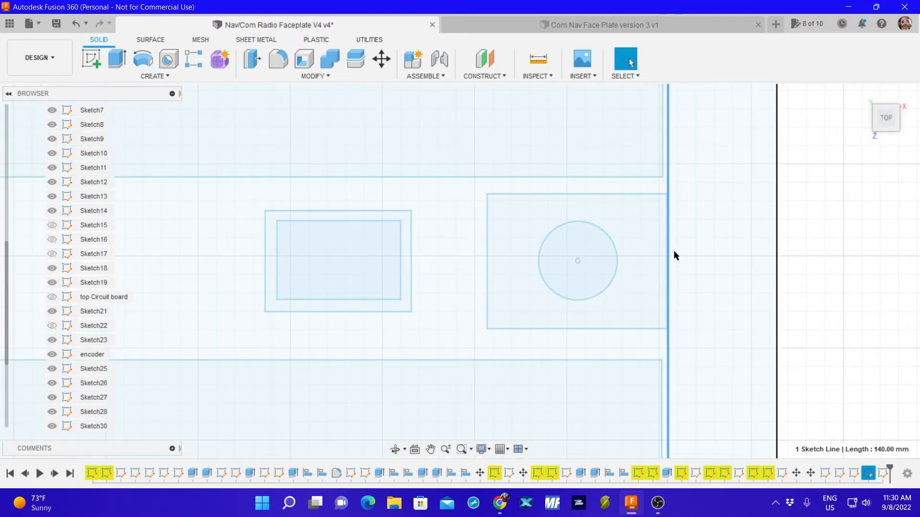
click(664, 256)
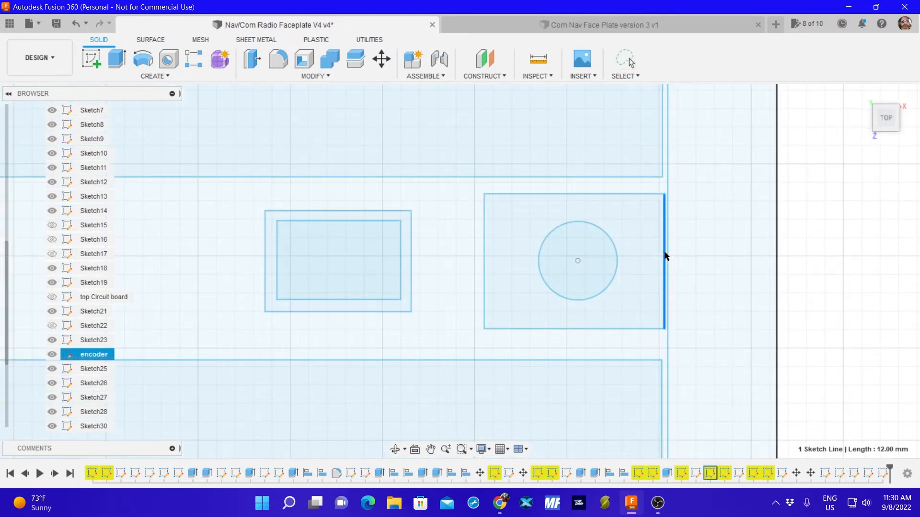
drag(664, 256, 665, 255)
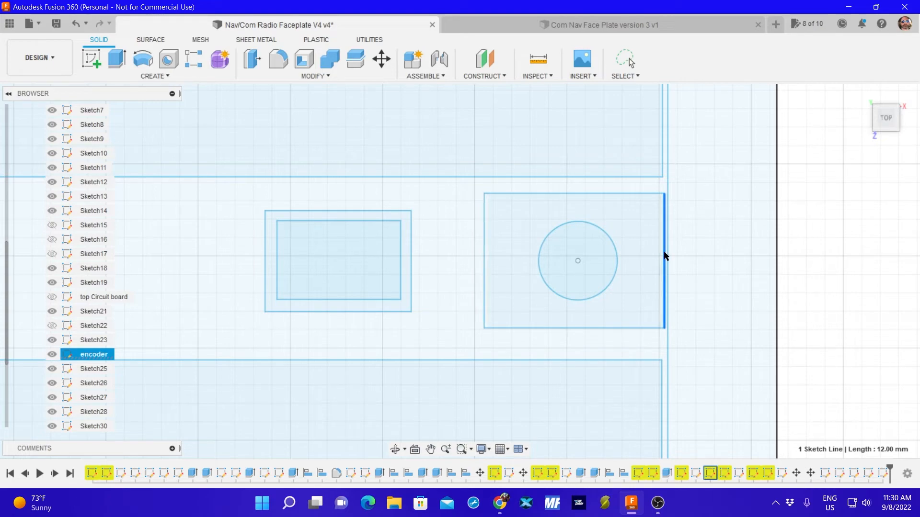
click(75, 23)
Shift the vertical reference line onto the right edge of the upper right display rectangle.
scroll(671, 362, up, 3)
scroll(671, 362, up, 5)
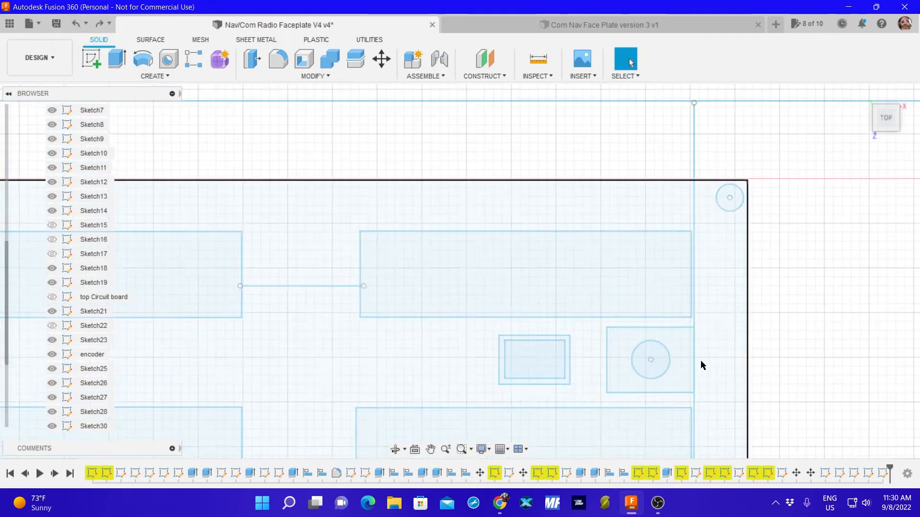
click(686, 254)
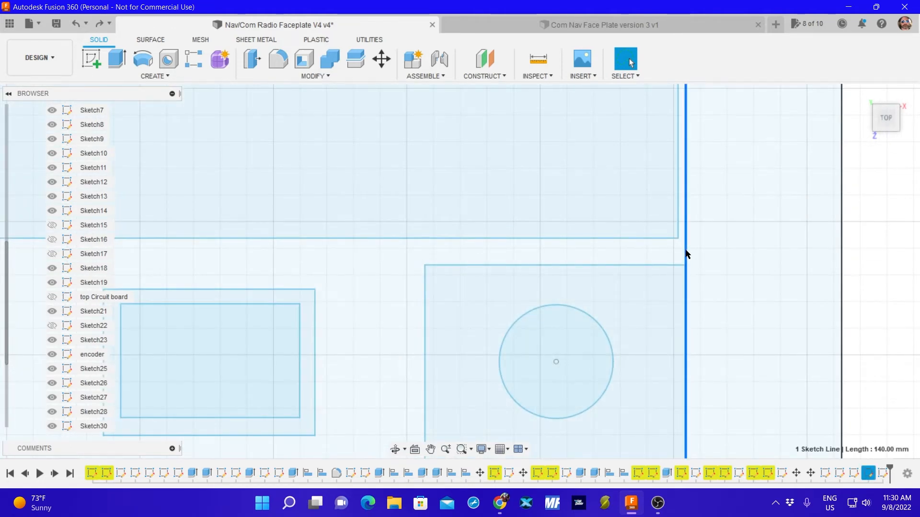
click(686, 254)
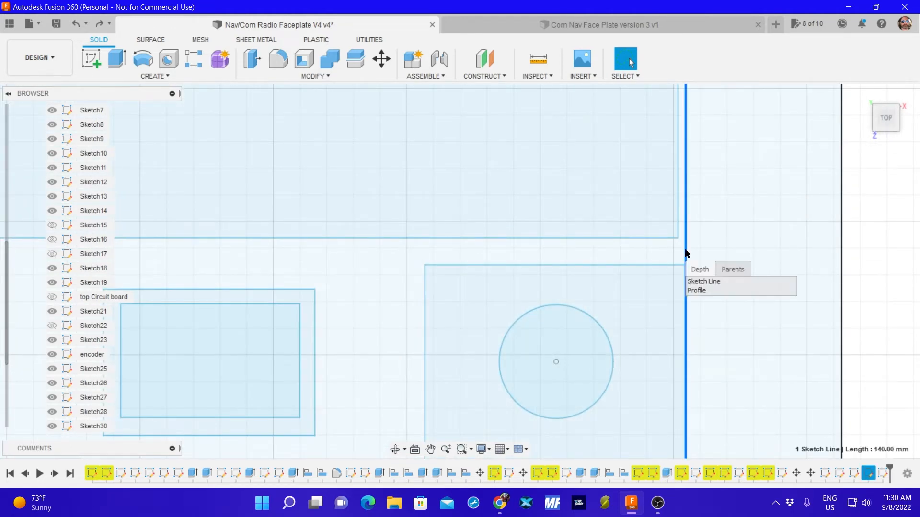
drag(685, 254, 681, 255)
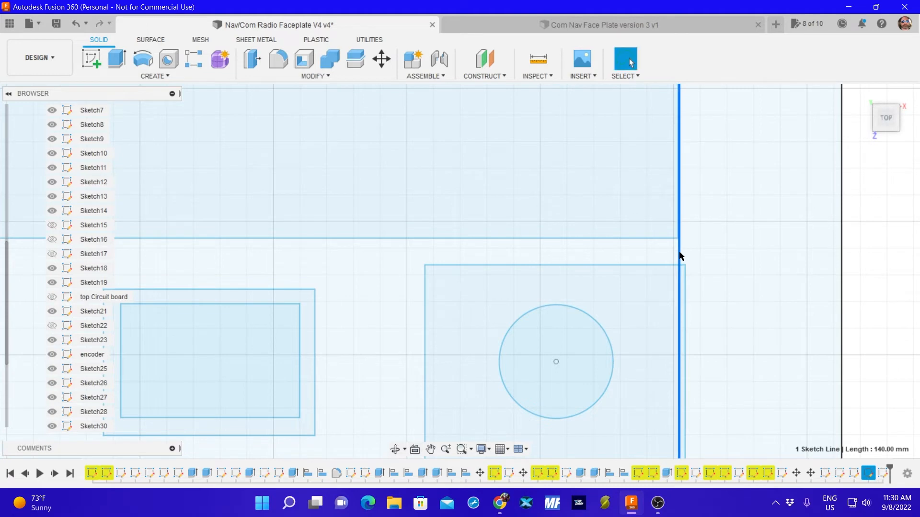
Examine how the right edges of both right-hand displays and the encoder square line up with the vertical reference line.
scroll(705, 291, up, 6)
scroll(699, 322, down, 7)
middle_drag(714, 358, 697, 246)
scroll(689, 342, up, 3)
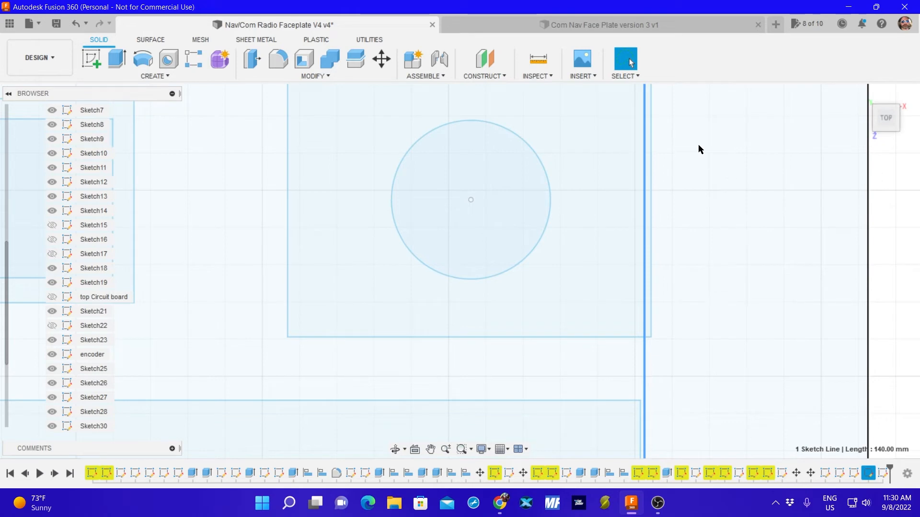
middle_drag(697, 146, 750, 351)
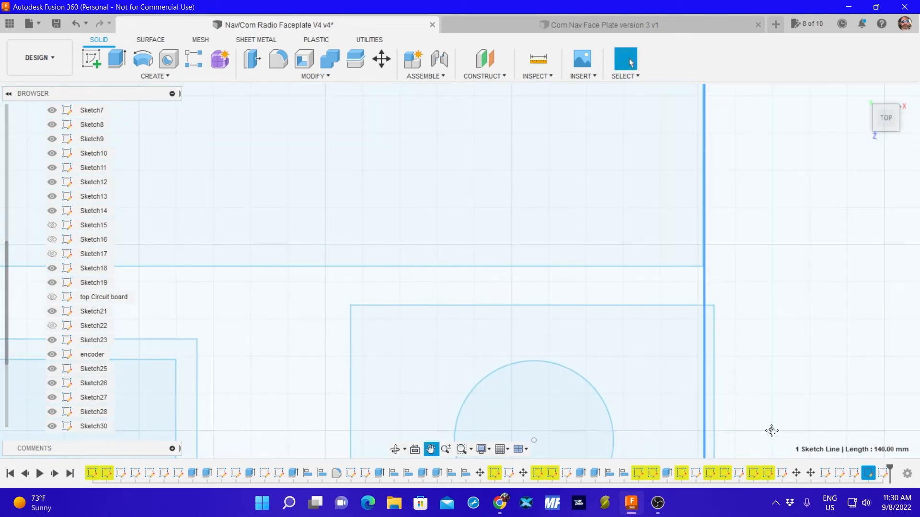
middle_drag(770, 431, 774, 160)
scroll(714, 329, up, 5)
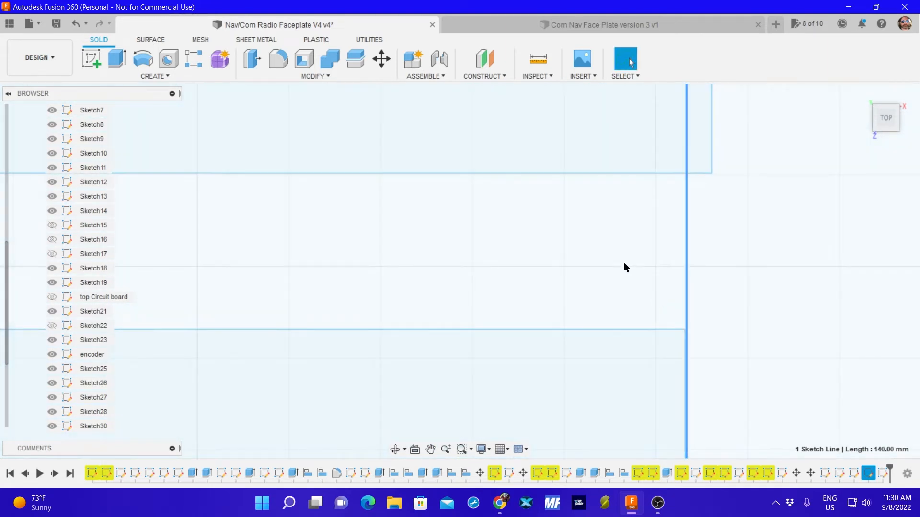
mouse_move(626, 267)
middle_down()
mouse_move(617, 306)
mouse_move(613, 513)
middle_up()
middle_drag(620, 203, 636, 380)
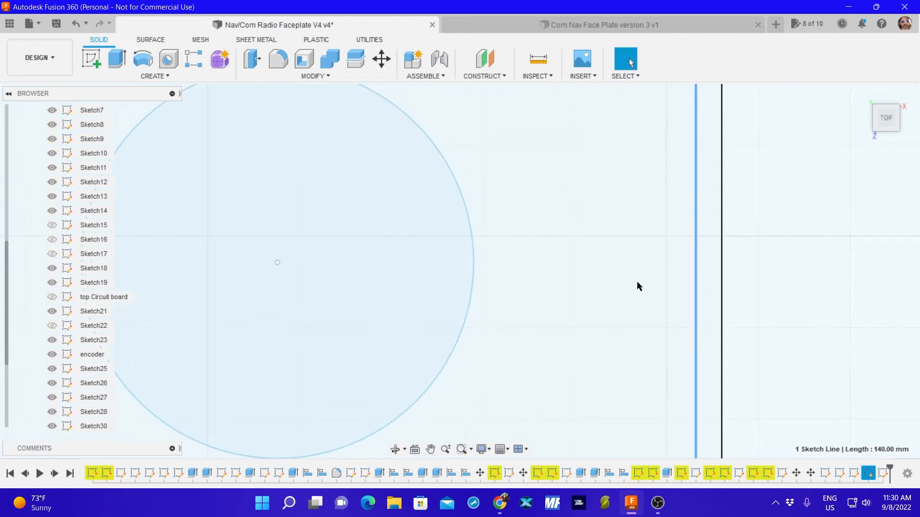
middle_drag(622, 158, 630, 407)
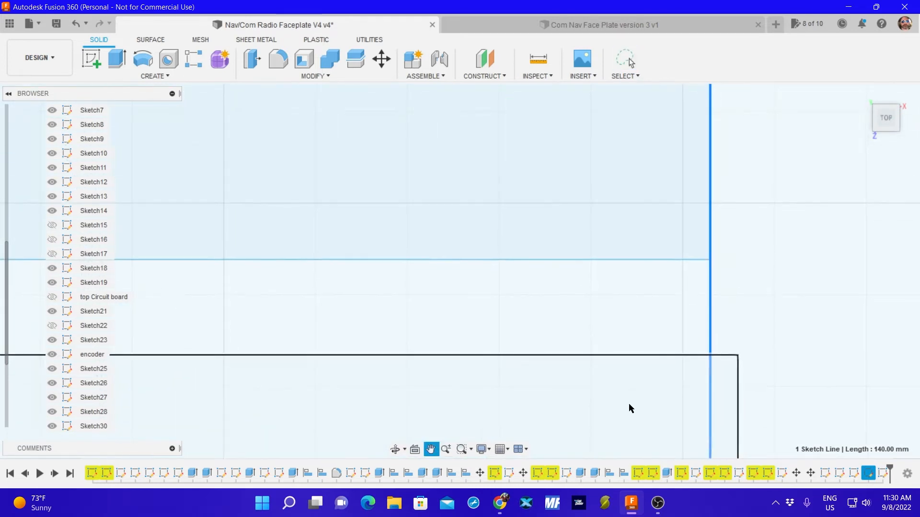
middle_drag(611, 313, 616, 382)
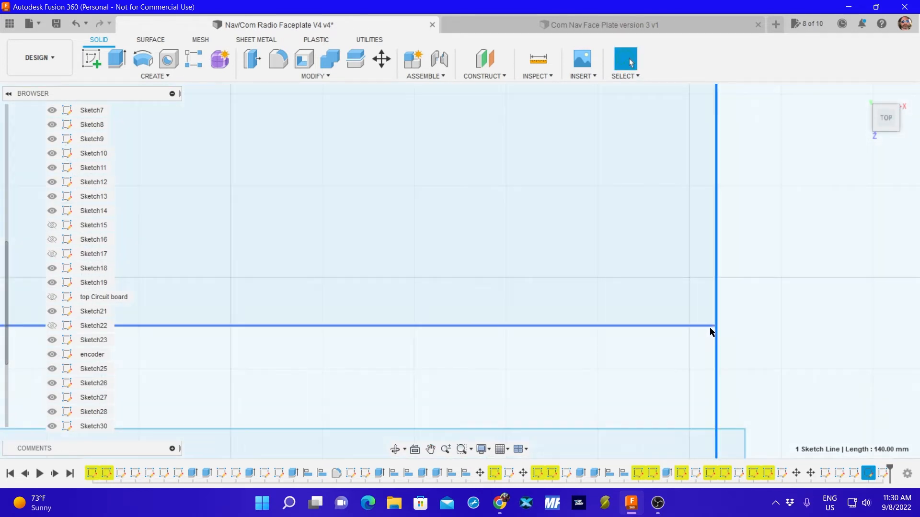
scroll(708, 324, up, 2)
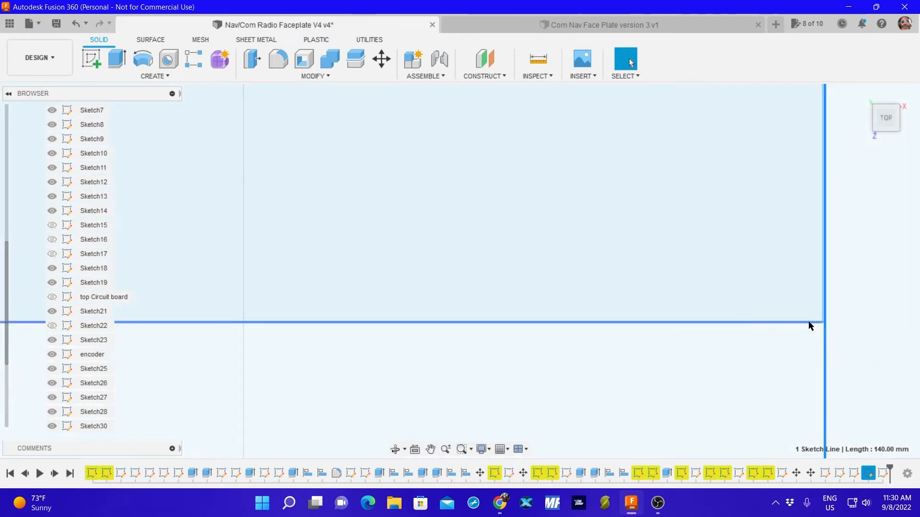
scroll(671, 372, down, 3)
scroll(669, 380, down, 3)
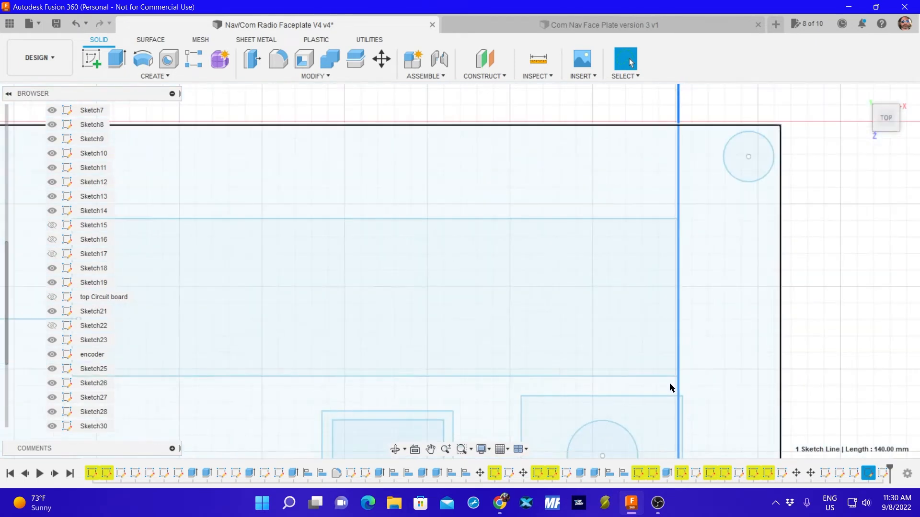
middle_drag(700, 392, 714, 247)
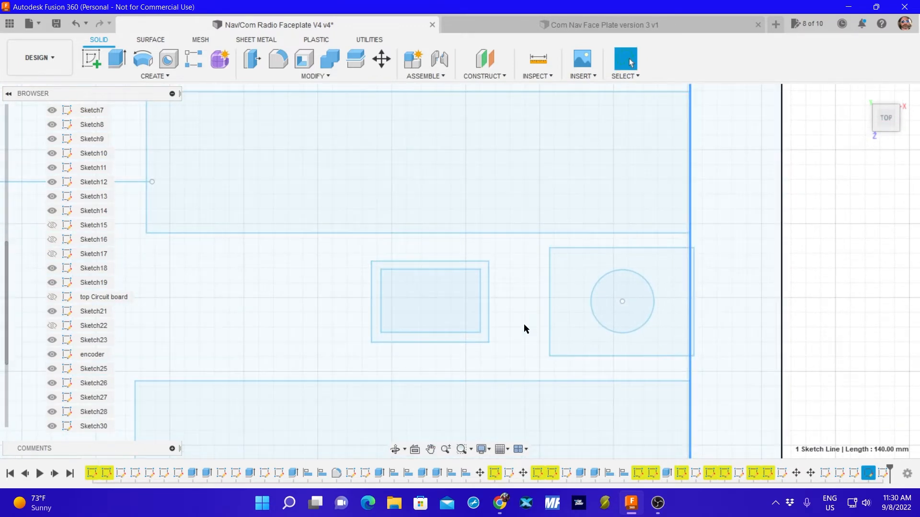
middle_drag(526, 322, 714, 307)
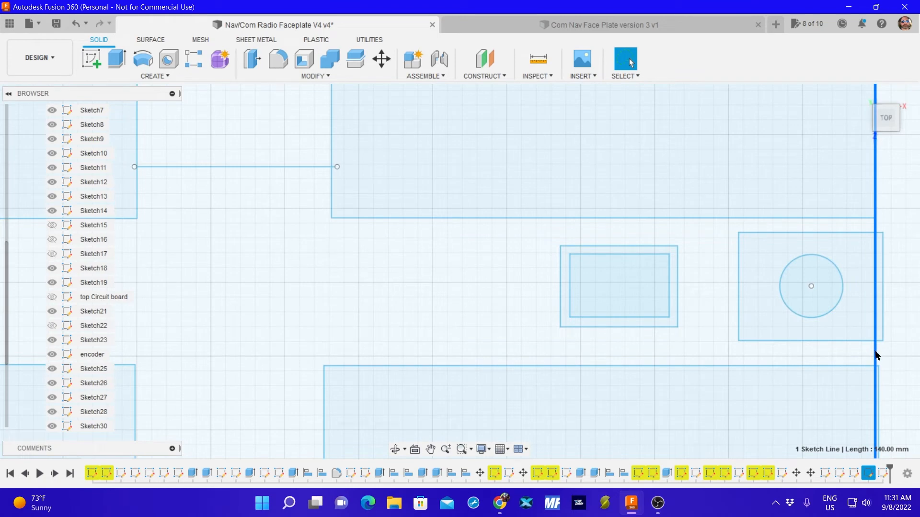
Compare the right-hand displays' side edges by moving the vertical reference line between their right edges and the lower display's left edge, ending at the left.
mouse_move(875, 356)
mouse_down()
mouse_move(300, 312)
mouse_move(324, 310)
mouse_up()
scroll(358, 285, down, 2)
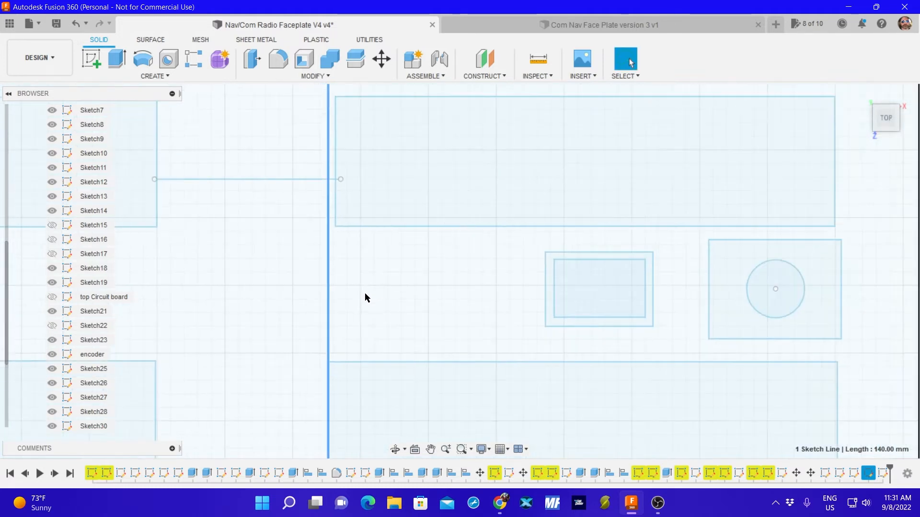
scroll(367, 298, down, 3)
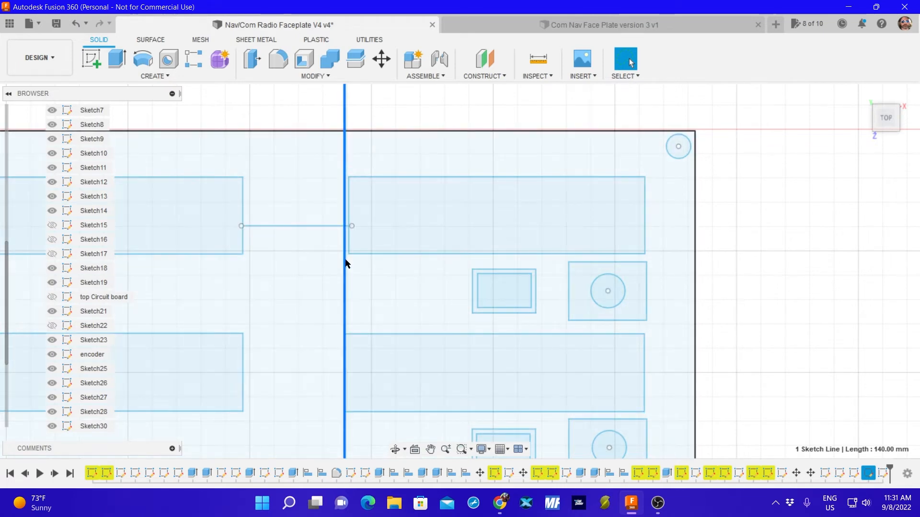
mouse_move(346, 263)
mouse_down()
mouse_move(245, 258)
mouse_move(645, 250)
mouse_up()
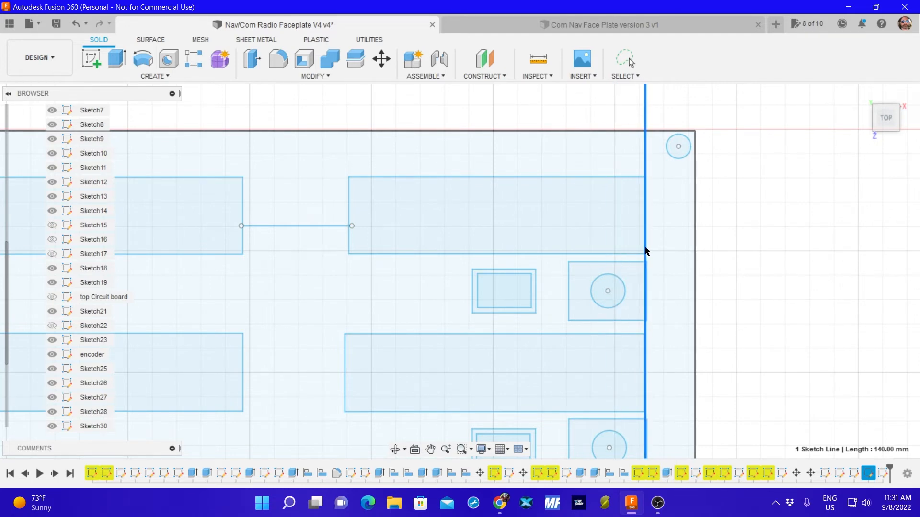
mouse_move(645, 250)
mouse_down()
mouse_move(652, 249)
mouse_move(344, 246)
mouse_up()
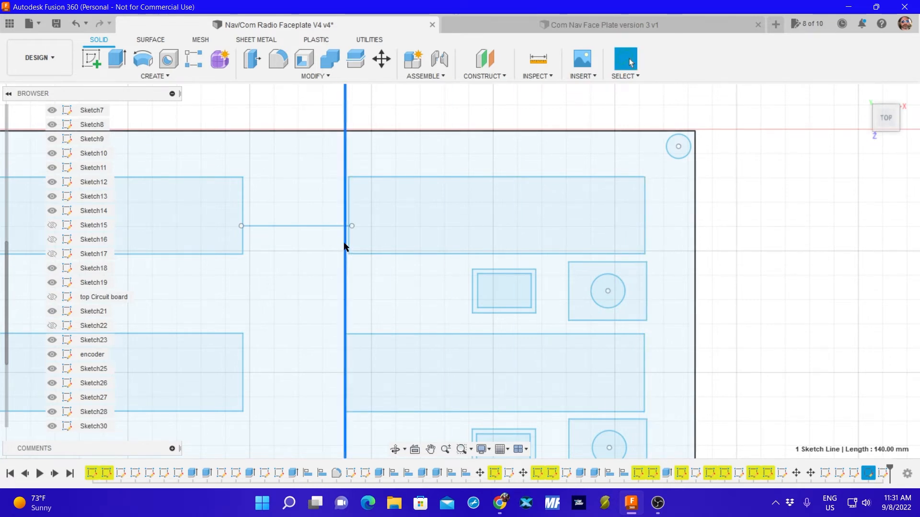
Move the four sides of the upper right display rectangle -0.667 mm in X so its left edge meets the vertical reference line.
click(432, 225)
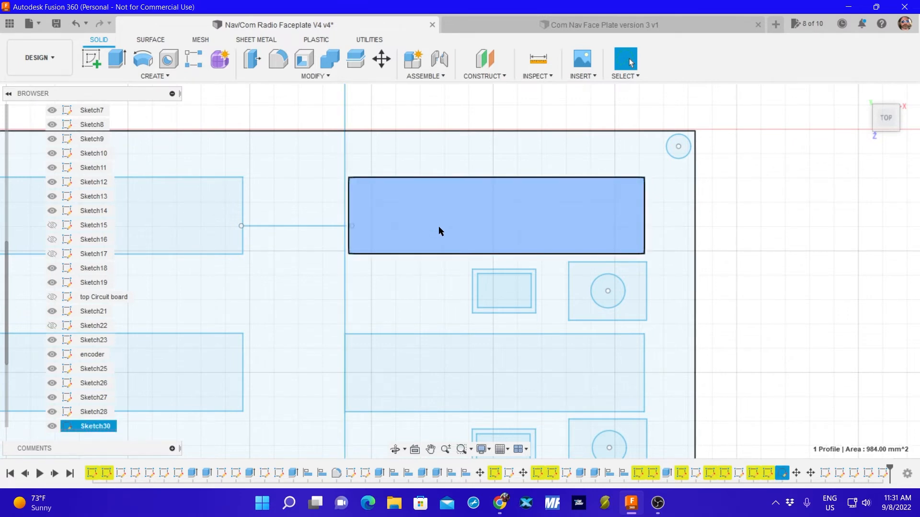
key(m)
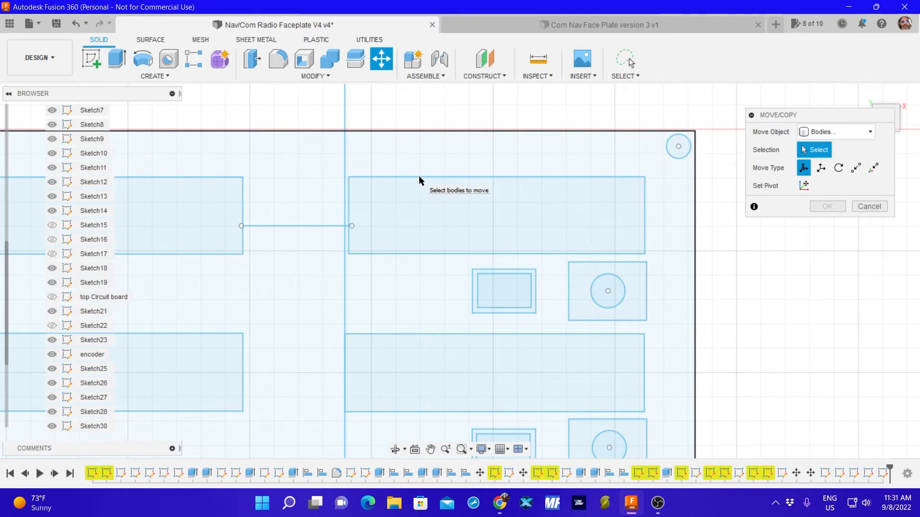
click(846, 132)
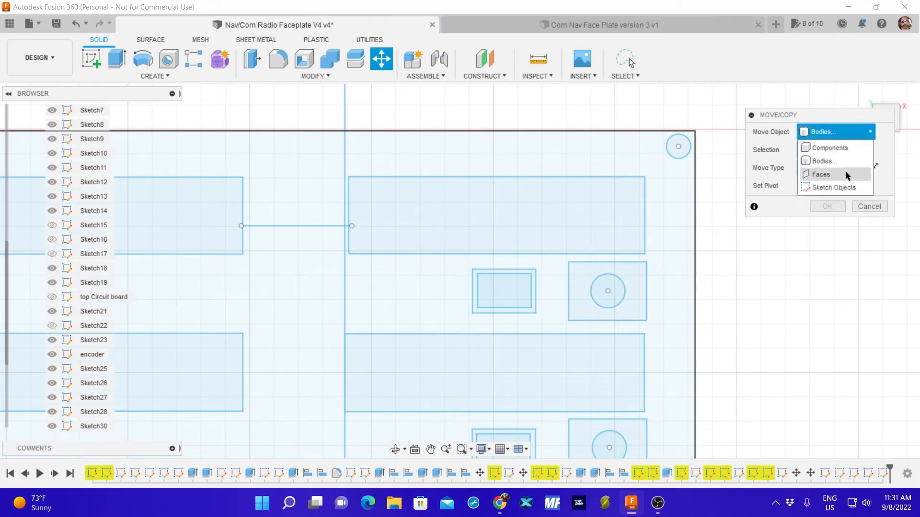
click(843, 188)
click(553, 177)
click(644, 212)
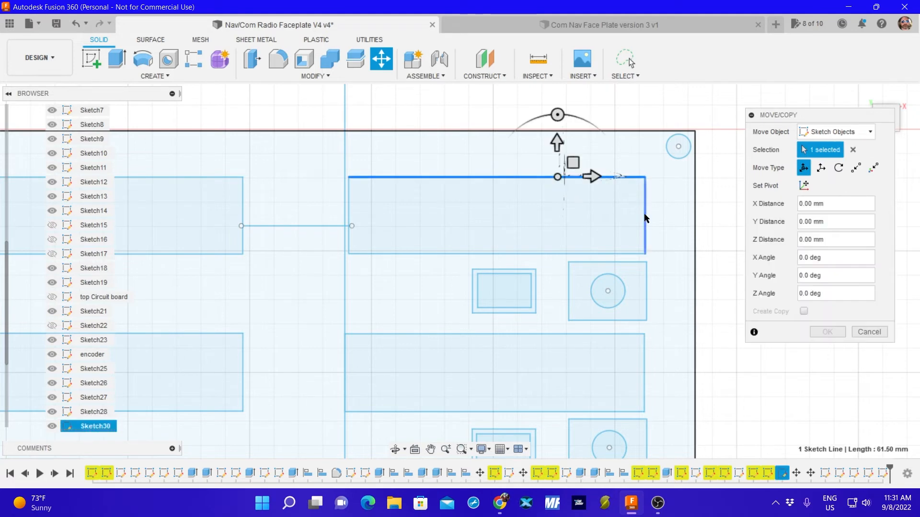
click(558, 253)
click(349, 199)
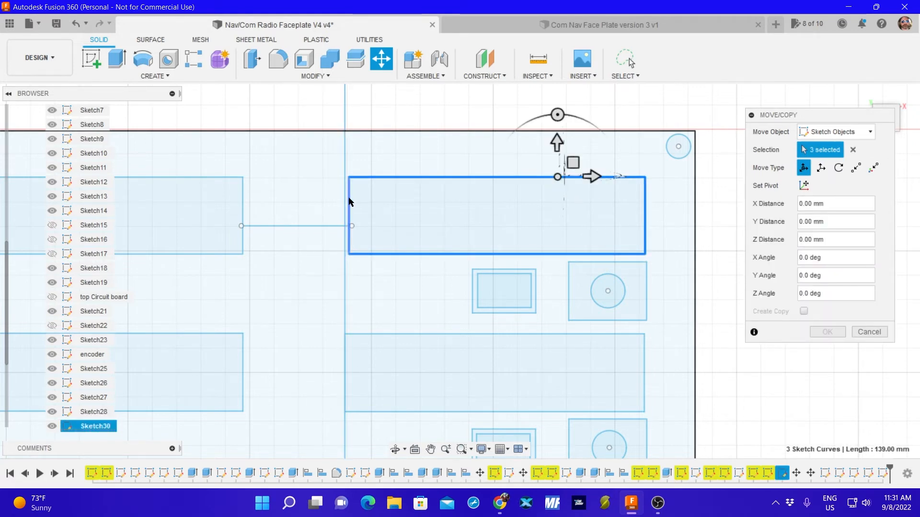
drag(557, 177, 554, 176)
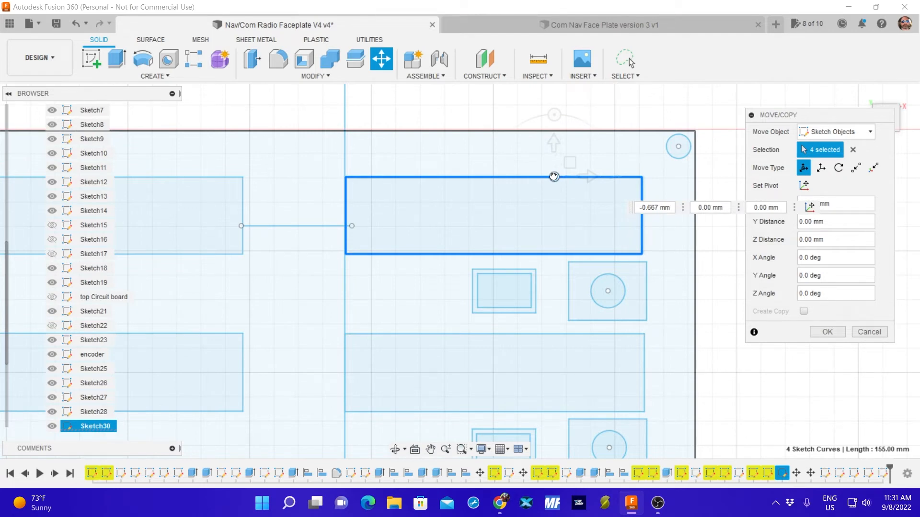
drag(554, 176, 553, 176)
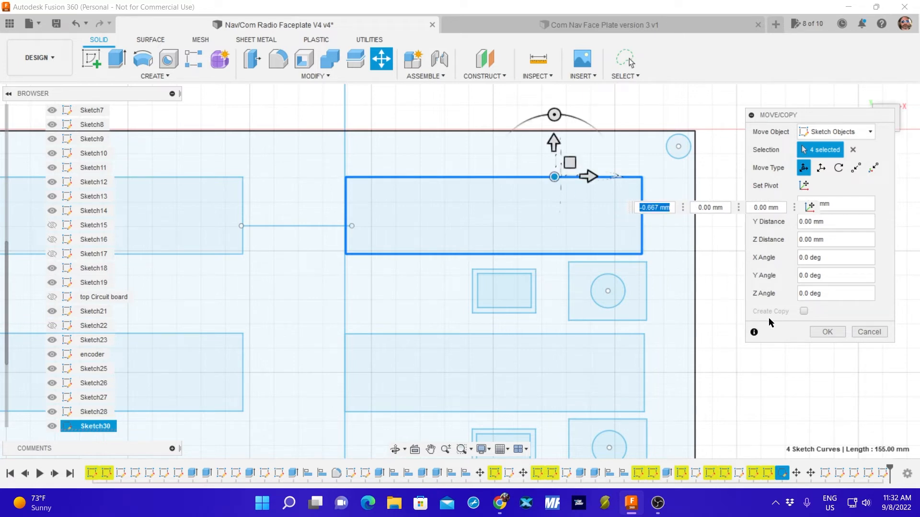
click(823, 332)
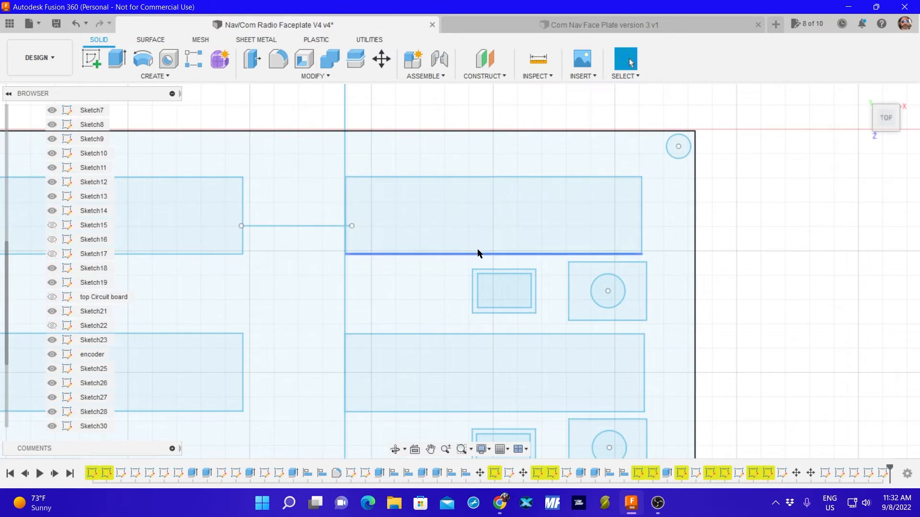
Measure the gap between the facing edges of the two upper display rectangles.
click(538, 59)
click(242, 206)
click(345, 218)
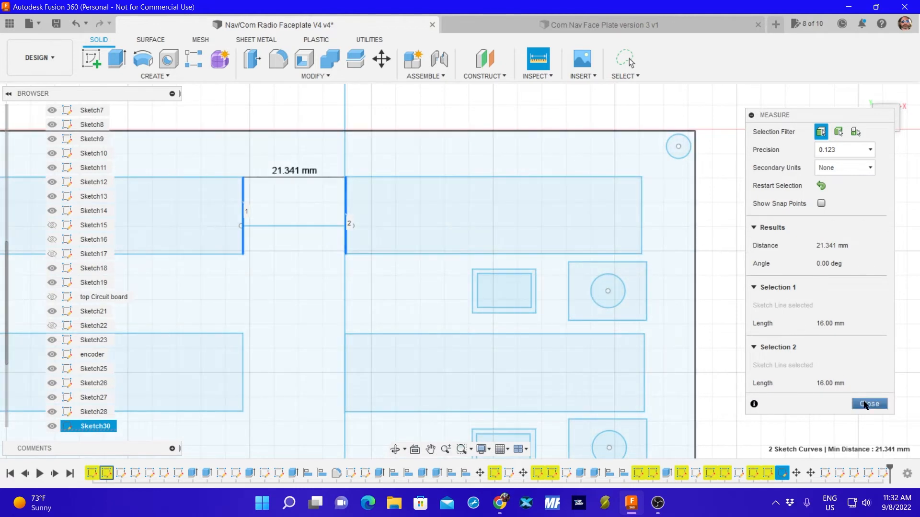
click(865, 405)
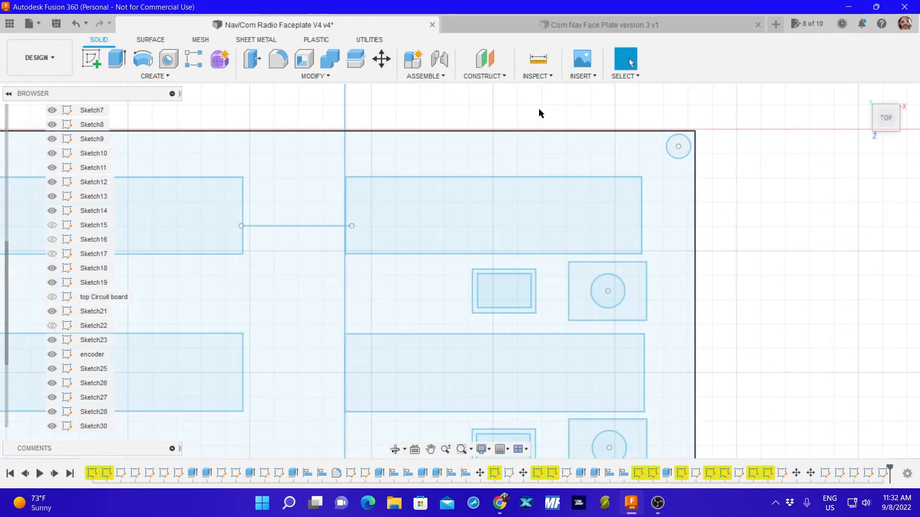
Shift the upper right display rectangle 1.201 mm in X and -0.133 mm in Y to align its right edge with the encoder square.
key(m)
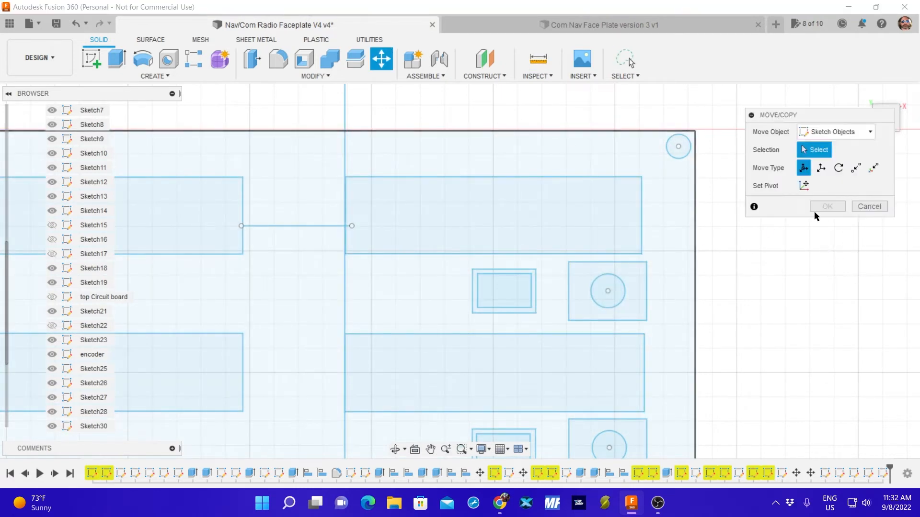
click(642, 216)
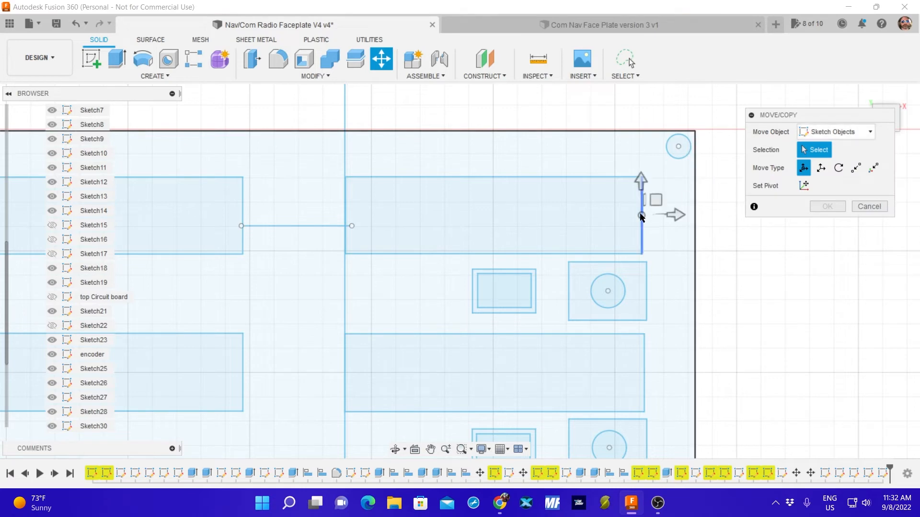
click(536, 178)
click(345, 214)
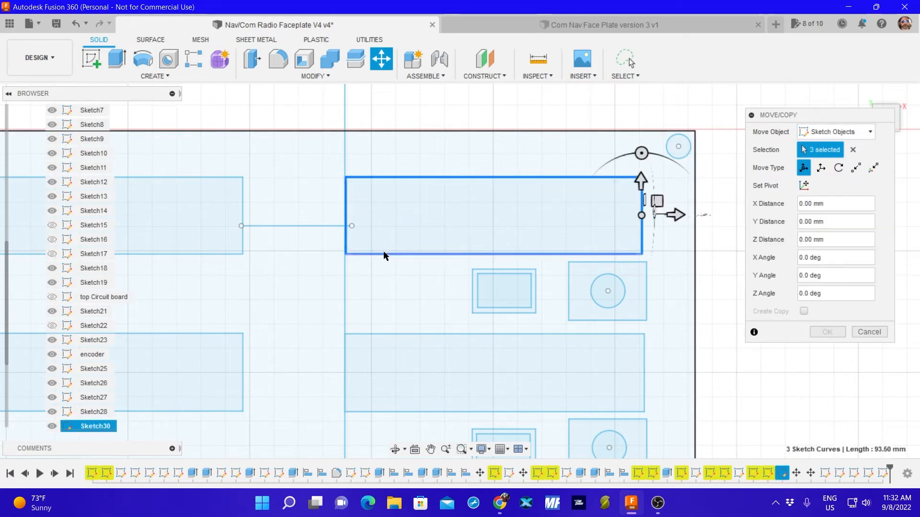
click(383, 254)
drag(641, 216, 646, 215)
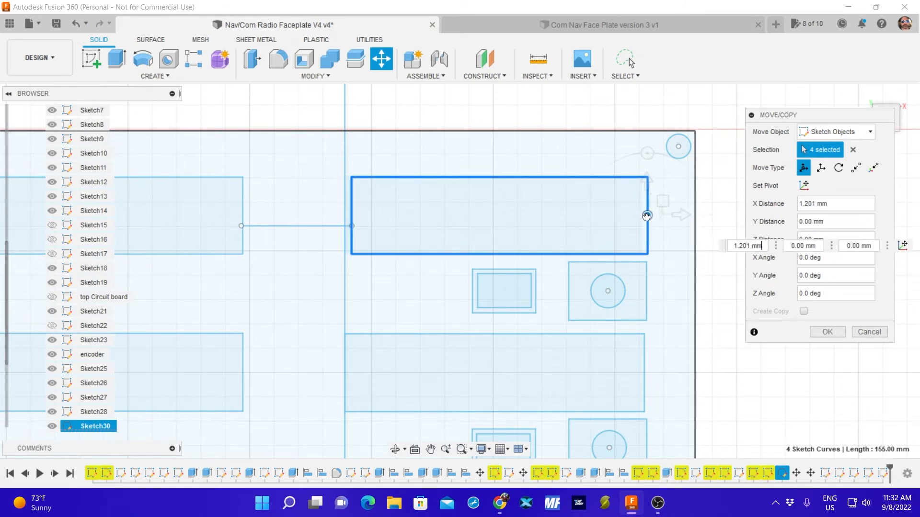
drag(646, 216, 647, 215)
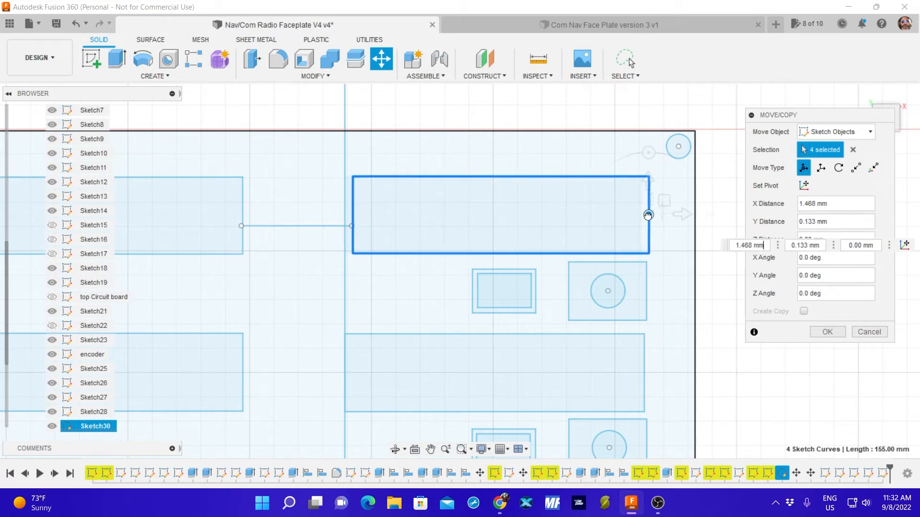
drag(648, 216, 647, 217)
scroll(700, 275, up, 1)
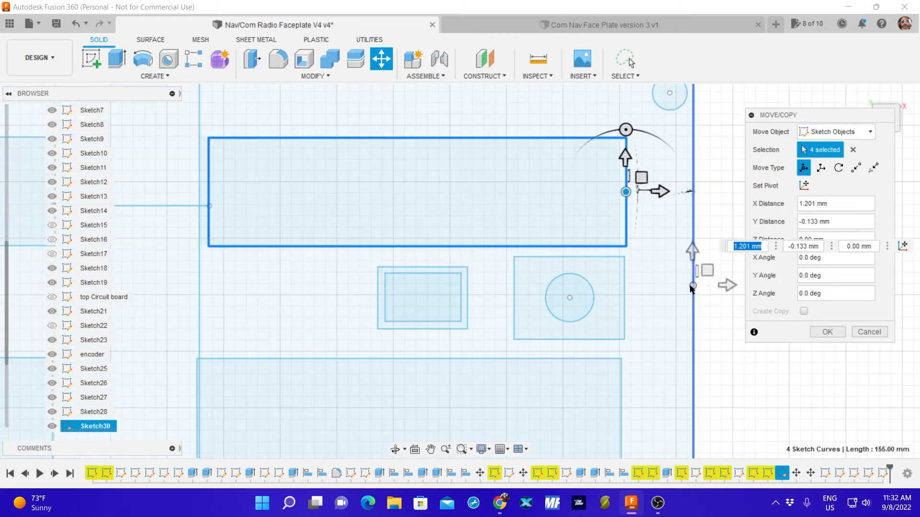
scroll(689, 286, down, 2)
scroll(682, 285, down, 1)
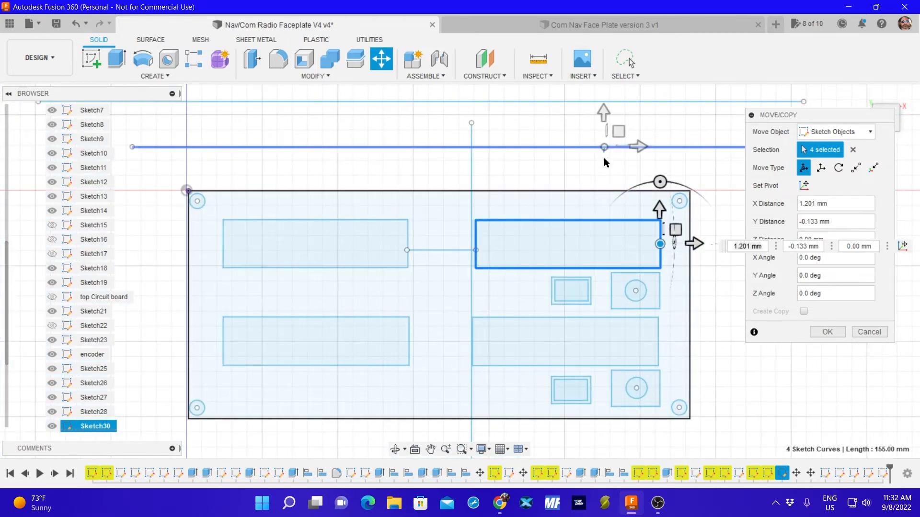
key(Return)
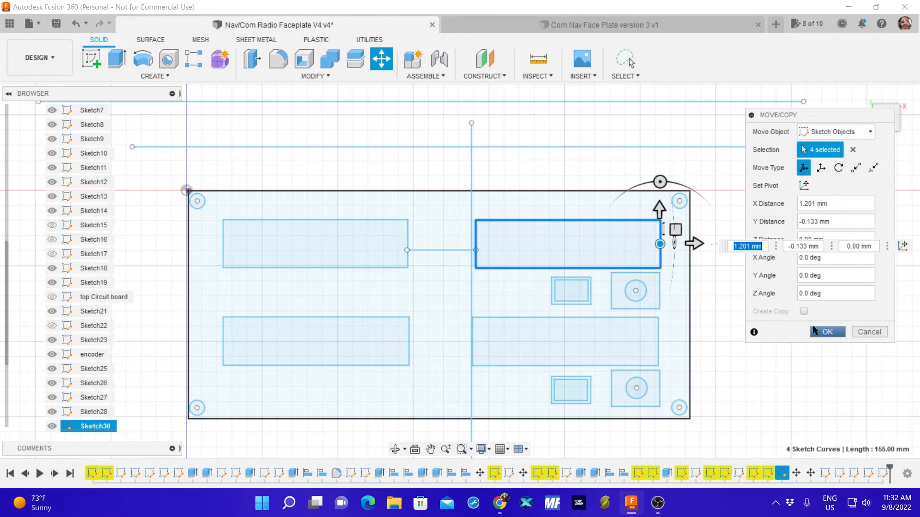
Move the horizontal reference line from above the faceplate onto the bottom edges of the two upper display rectangles.
drag(550, 148, 563, 267)
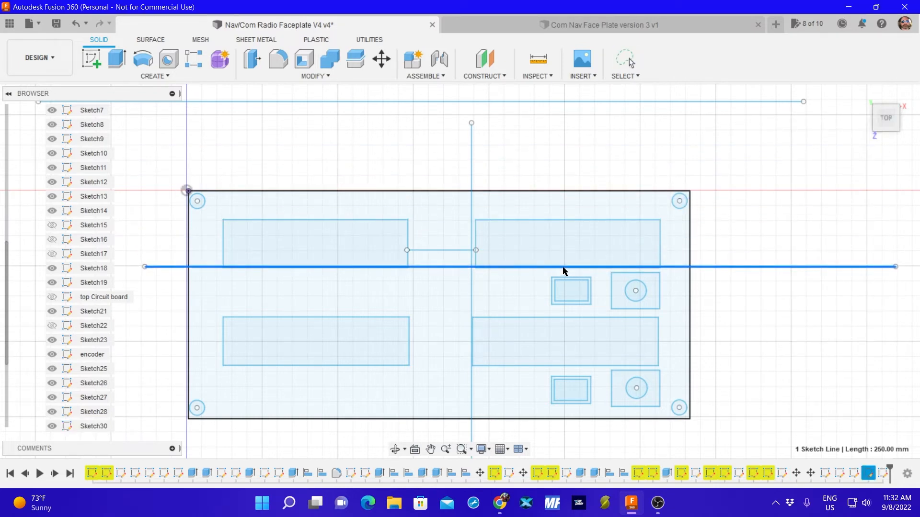
scroll(565, 268, down, 2)
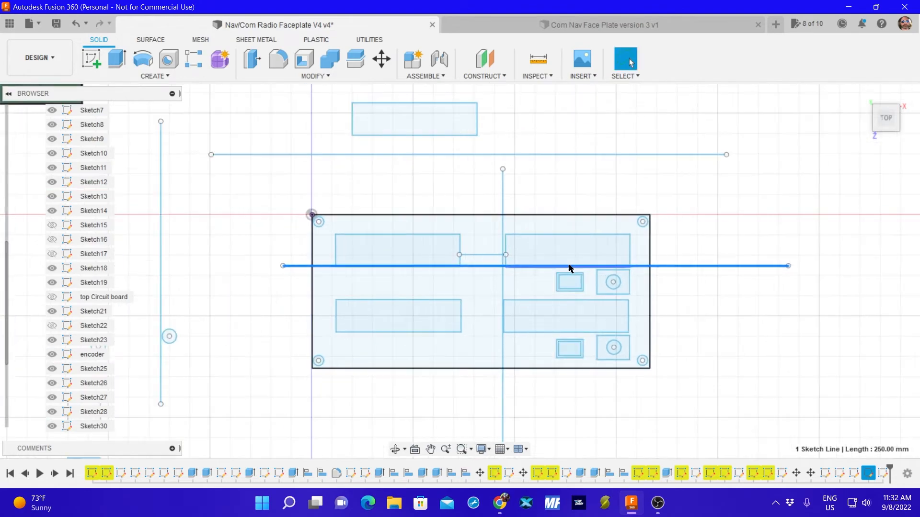
scroll(568, 258, up, 5)
scroll(566, 255, up, 1)
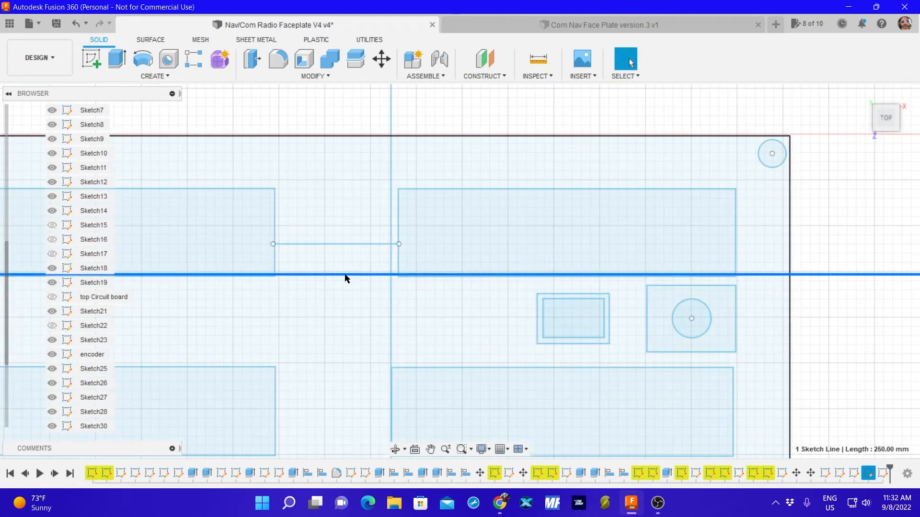
drag(345, 275, 345, 275)
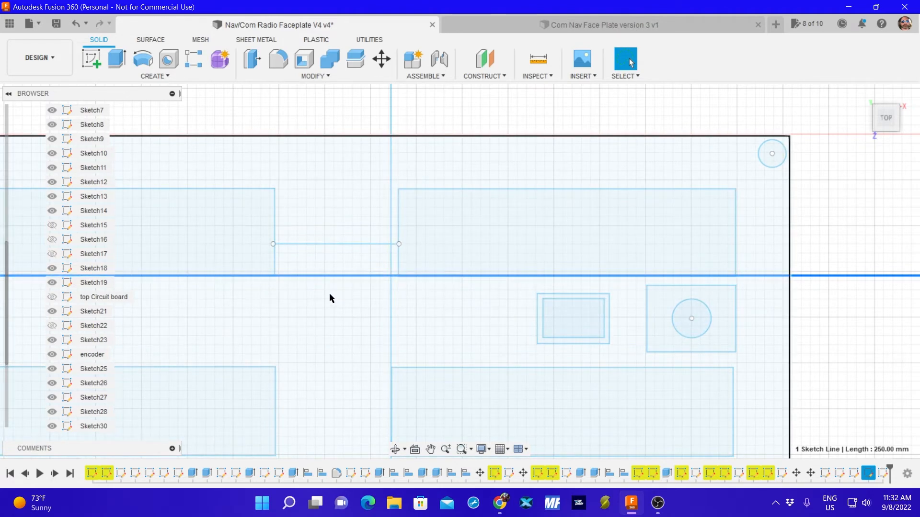
scroll(312, 312, up, 1)
middle_drag(318, 308, 429, 221)
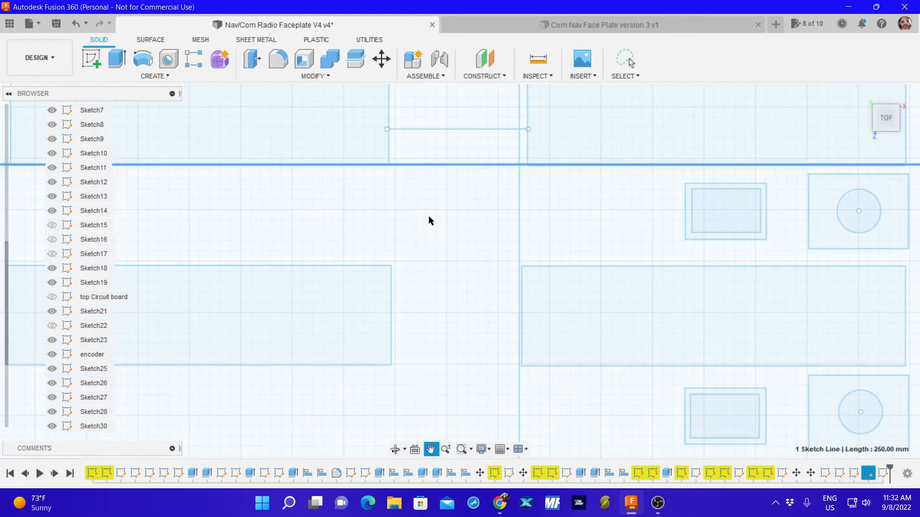
scroll(427, 224, up, 2)
scroll(422, 247, down, 6)
scroll(432, 257, up, 1)
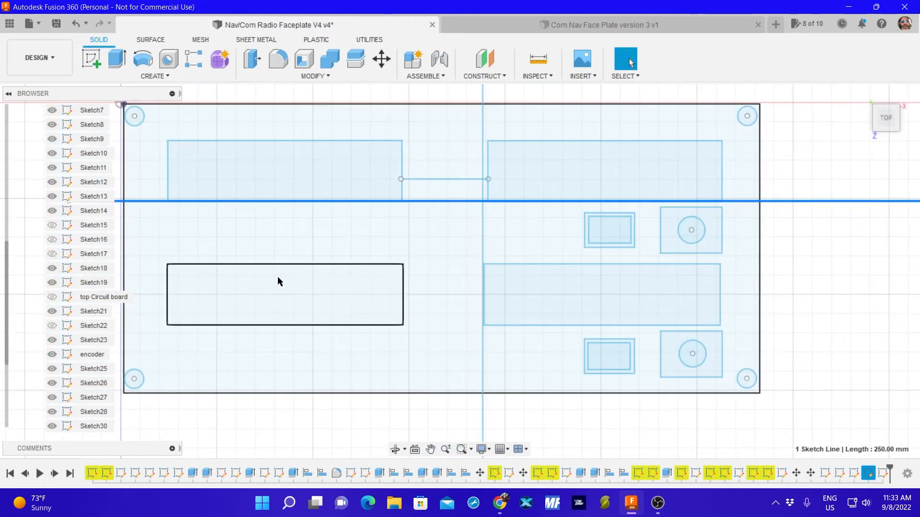
key(m)
click(315, 263)
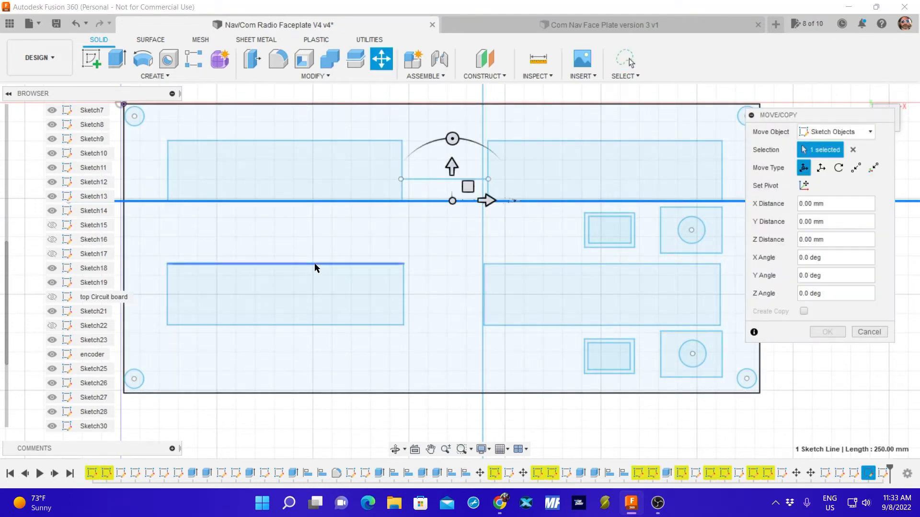
click(403, 297)
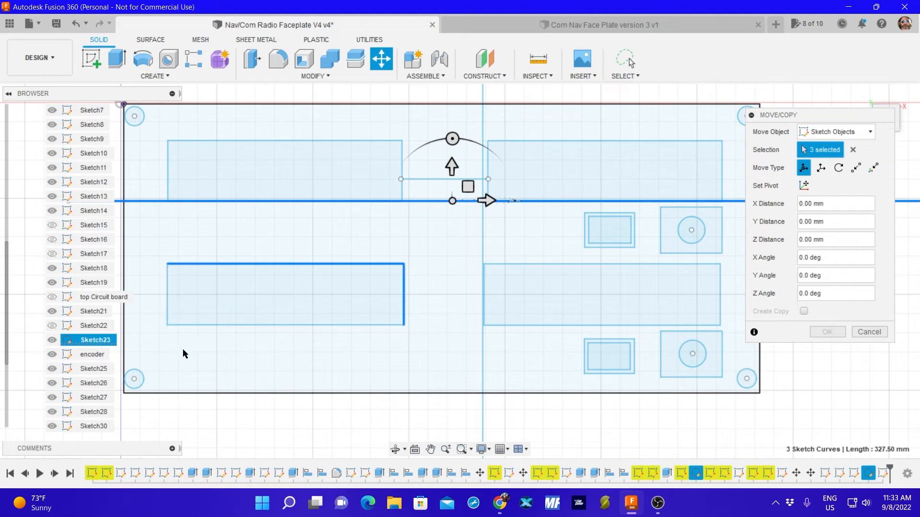
click(195, 325)
click(167, 311)
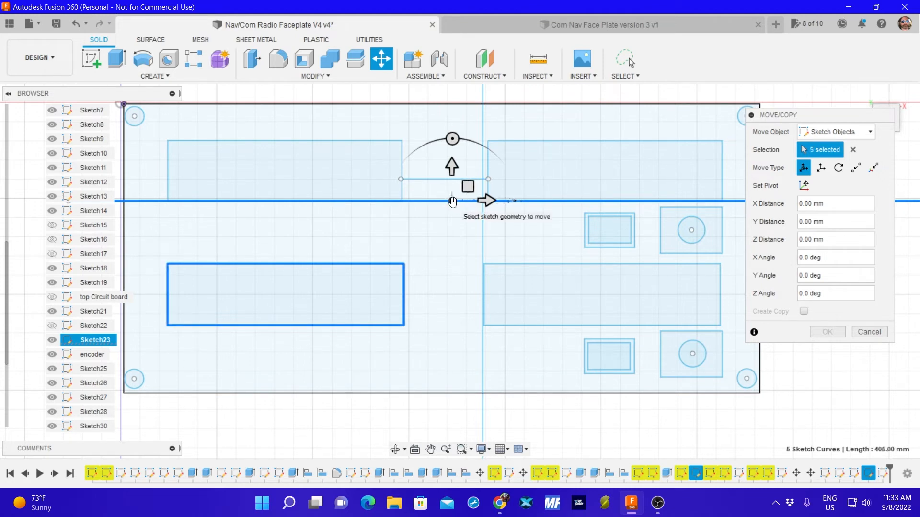
drag(453, 202, 450, 202)
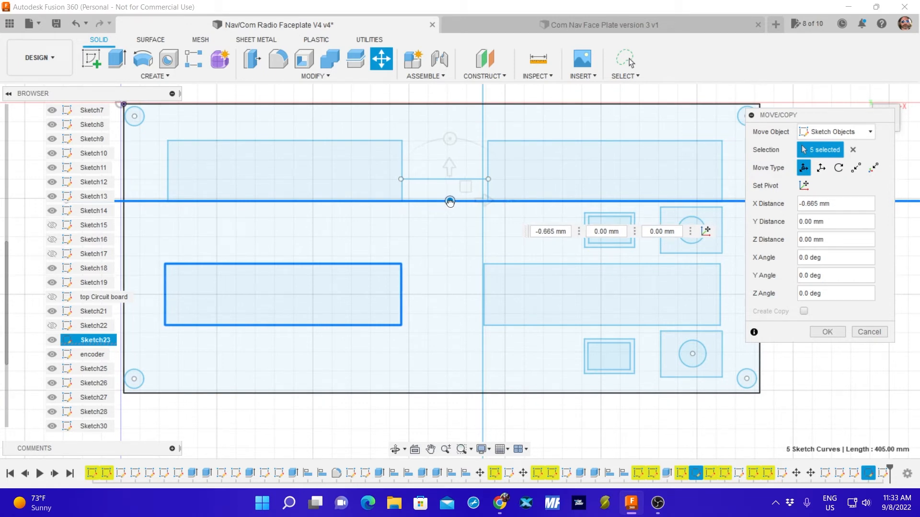
drag(450, 202, 451, 202)
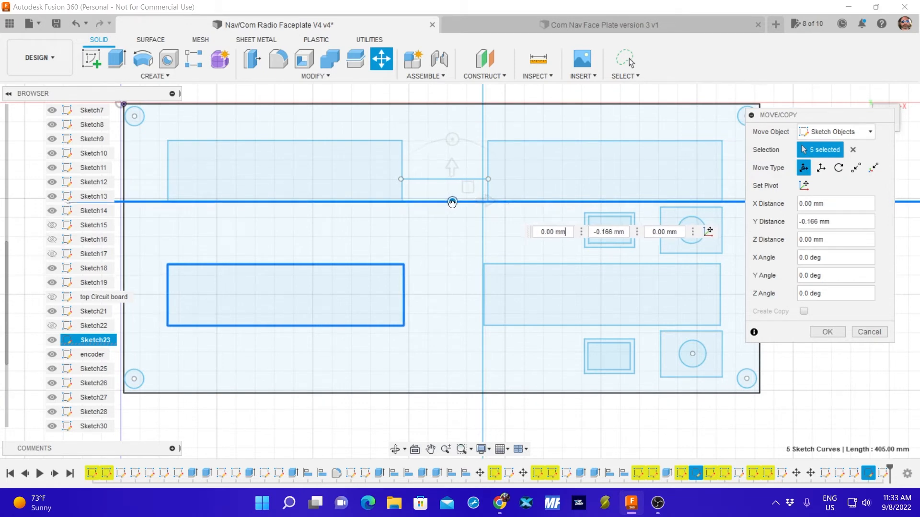
click(869, 331)
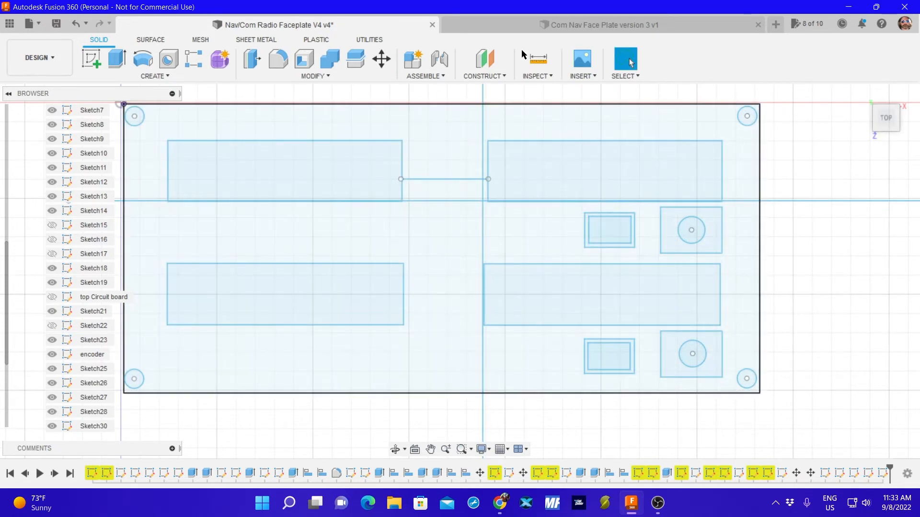
Measure the gap between the facing edges of the two lower display rectangles.
click(529, 65)
click(484, 299)
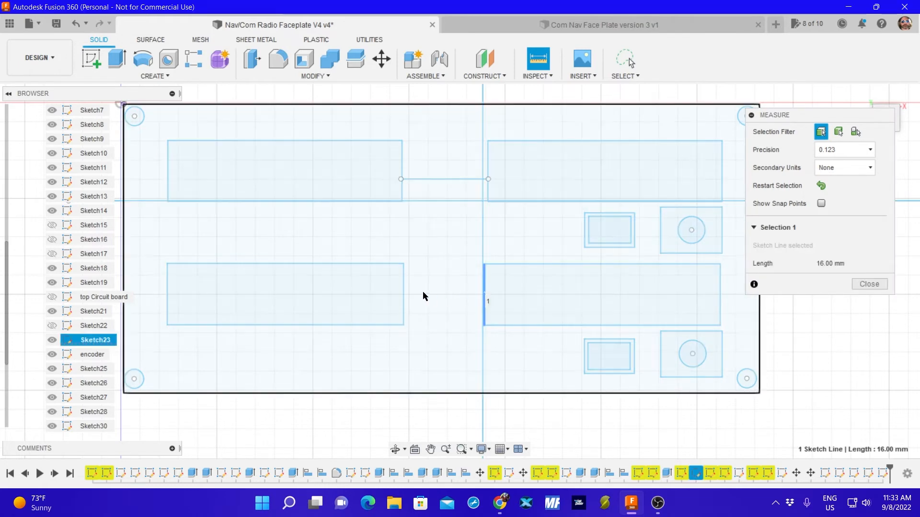
click(402, 293)
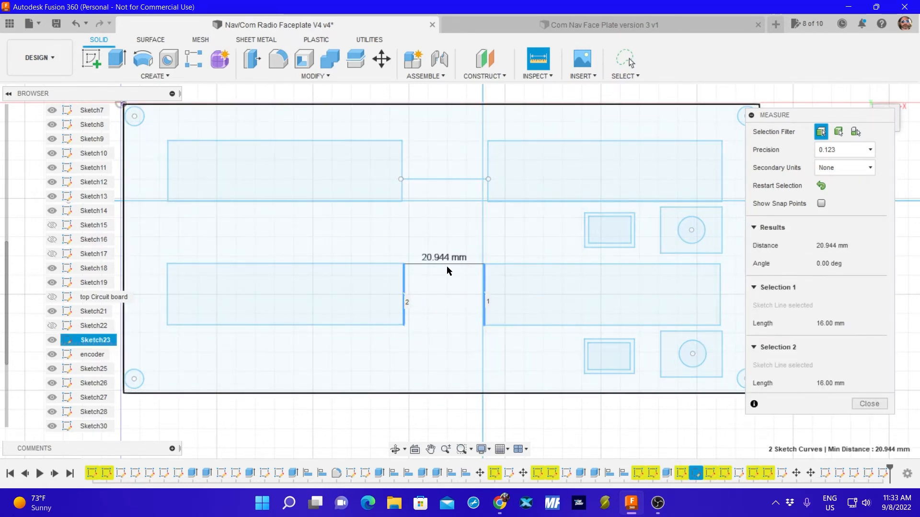
click(869, 404)
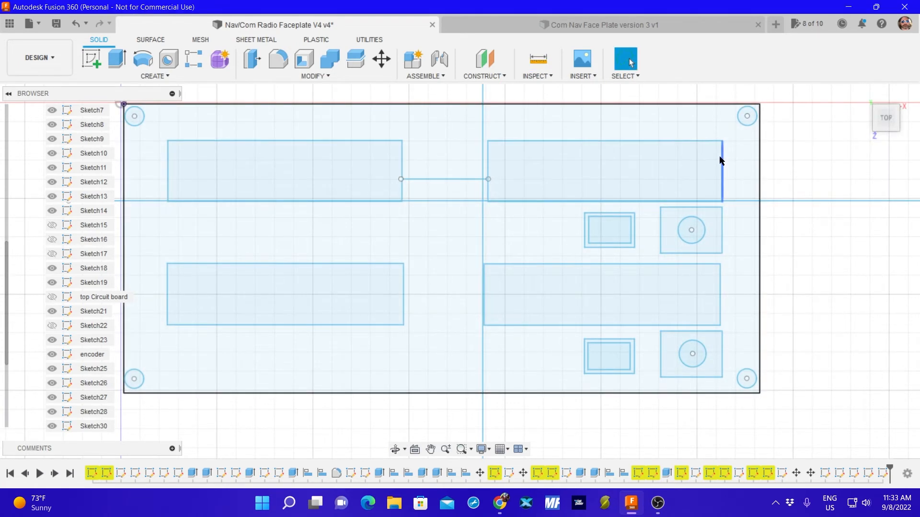
Delete the short horizontal line spanning the gap between the two upper display rectangles.
click(445, 179)
key(Delete)
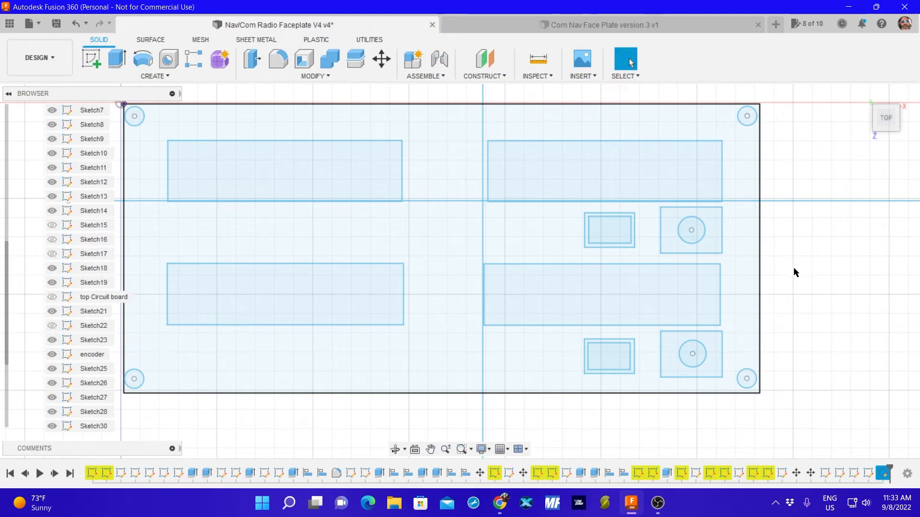
Shift the upper right display rectangle -1.165 mm in X and 0.166 mm in Y to align its left edge with the vertical reference line.
key(m)
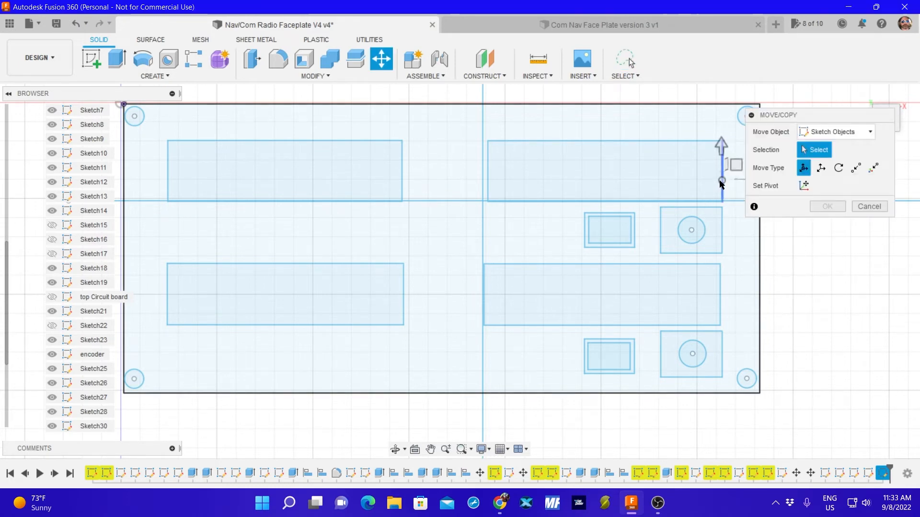
click(721, 144)
click(656, 142)
click(656, 143)
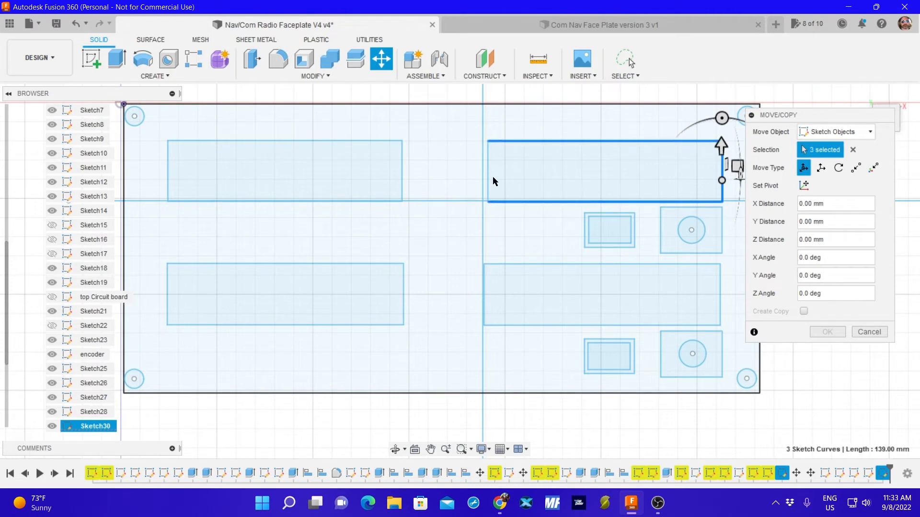
click(490, 175)
drag(722, 179, 717, 178)
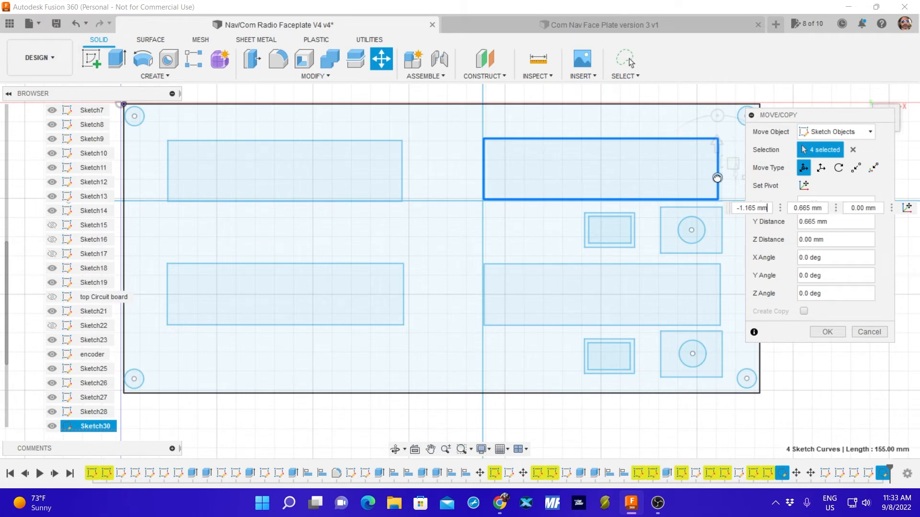
drag(717, 178, 717, 179)
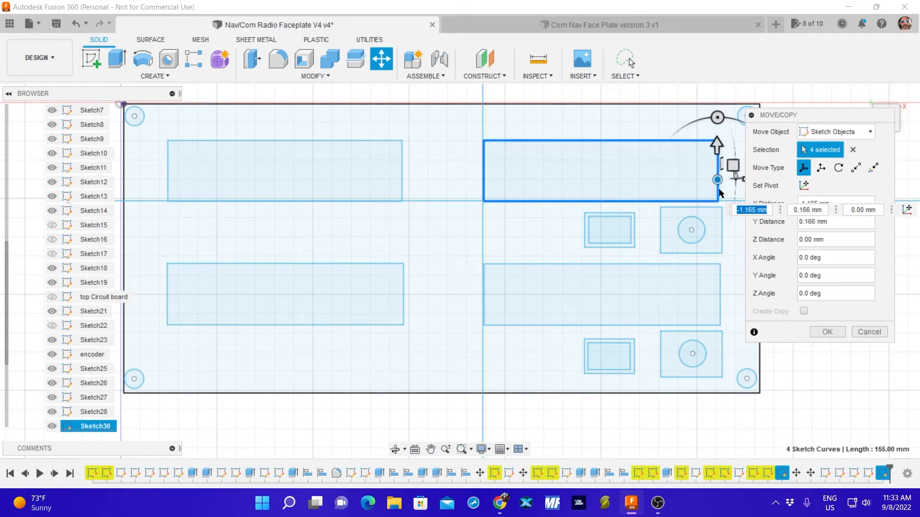
click(828, 331)
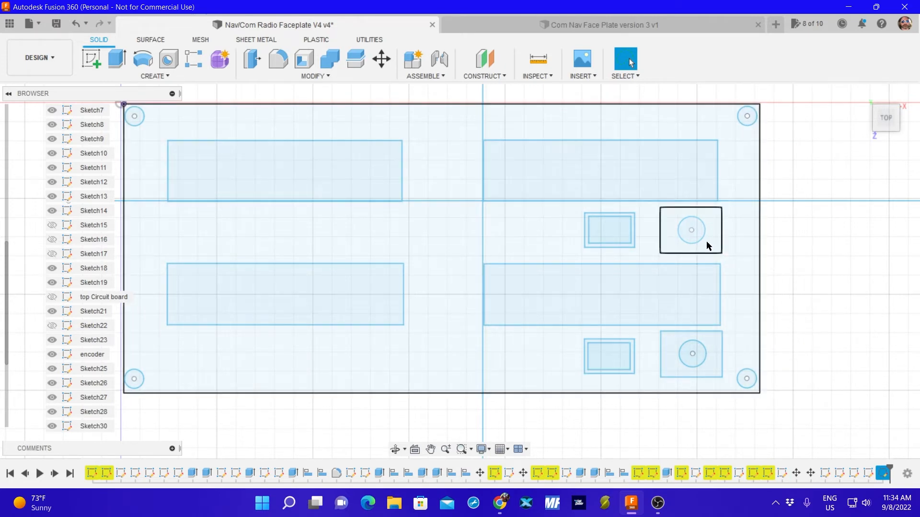
Move the vertical reference line off the faceplate to its right side and the horizontal reference line to just below the faceplate.
scroll(512, 301, up, 3)
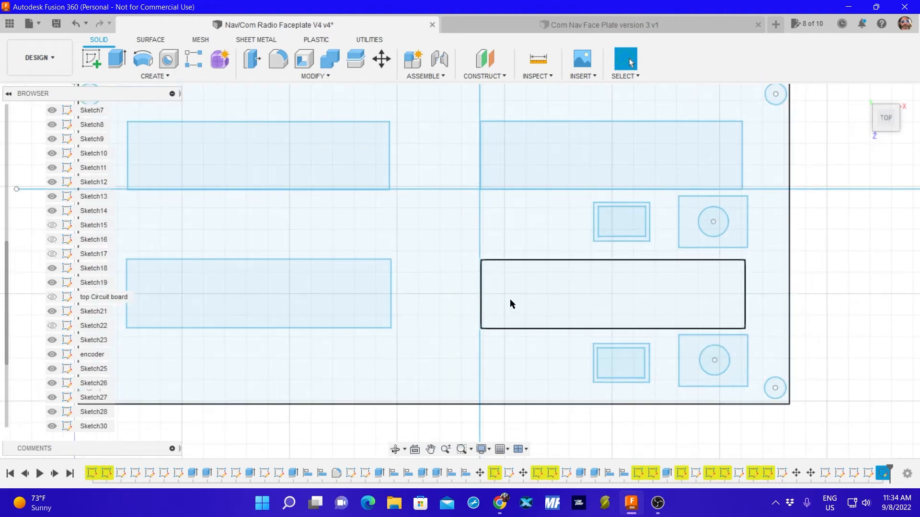
scroll(514, 300, down, 6)
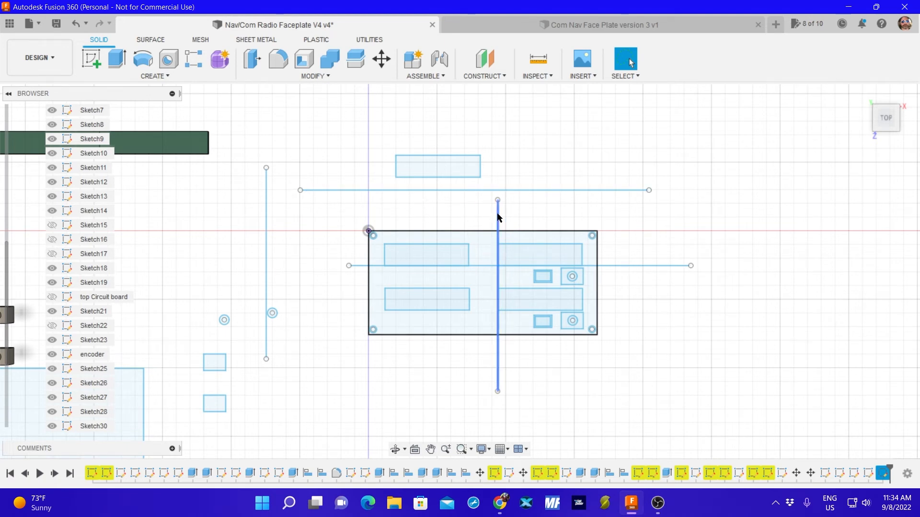
mouse_move(498, 206)
mouse_down()
mouse_move(577, 215)
mouse_move(719, 211)
mouse_up()
drag(640, 270, 635, 376)
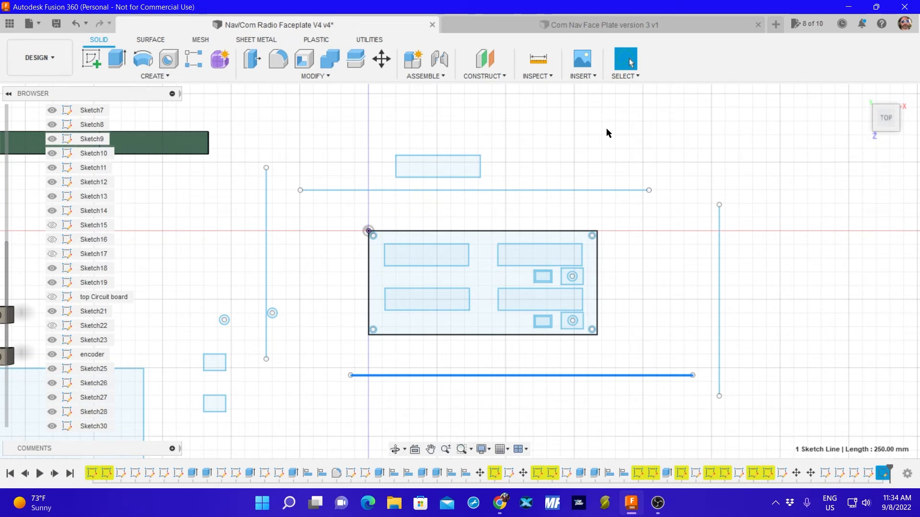
scroll(577, 304, up, 2)
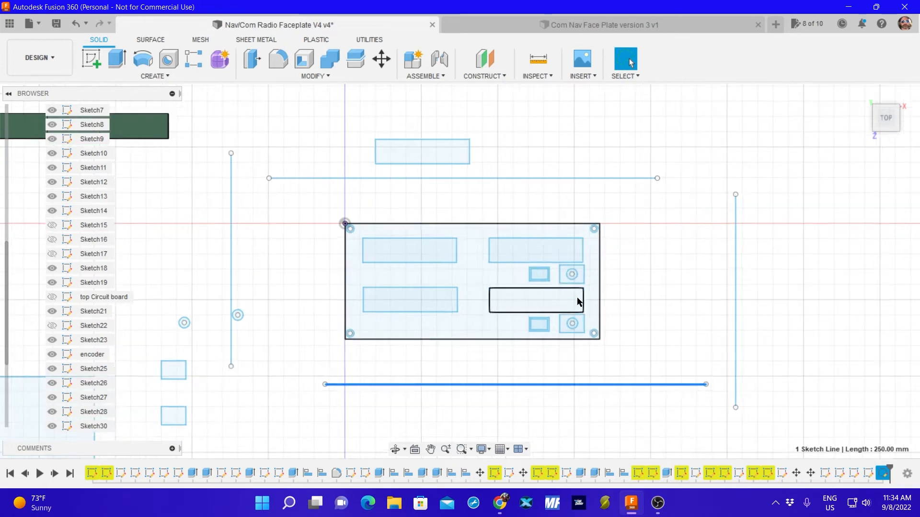
scroll(597, 336, up, 4)
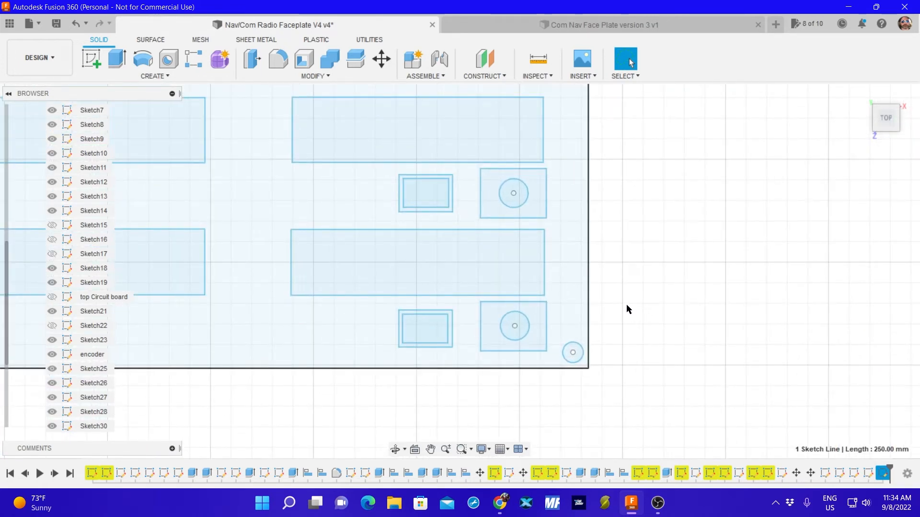
scroll(610, 309, down, 5)
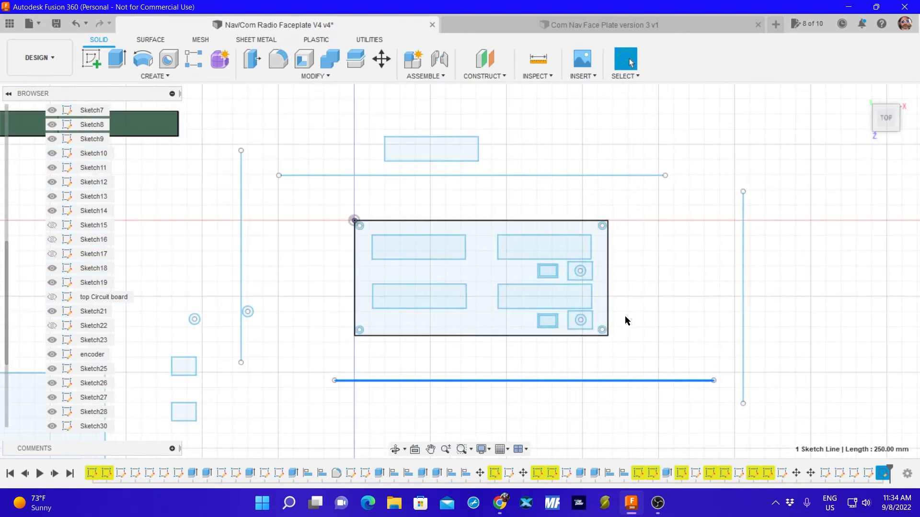
scroll(624, 320, down, 2)
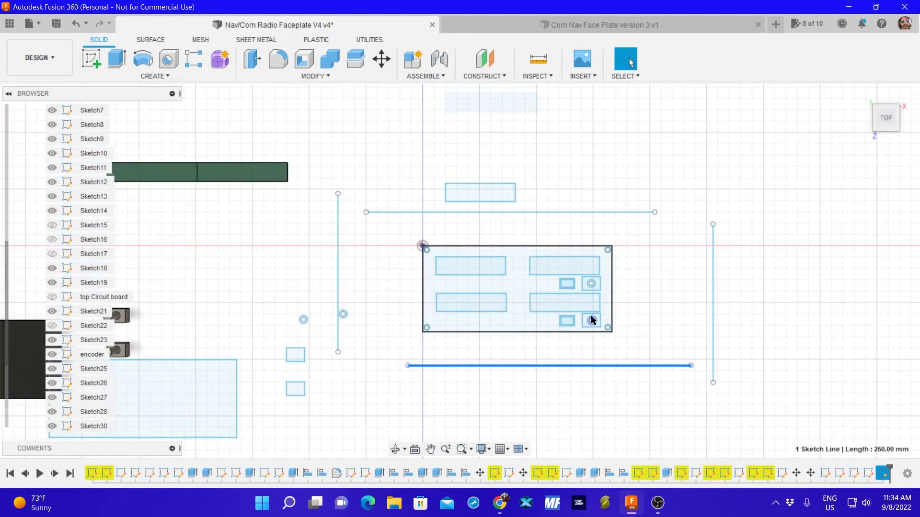
scroll(591, 317, up, 2)
scroll(591, 319, up, 1)
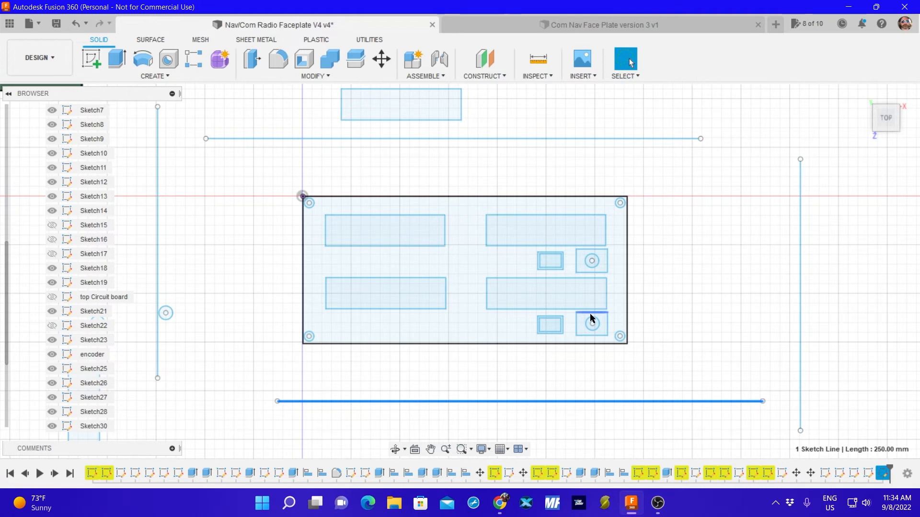
scroll(594, 317, down, 2)
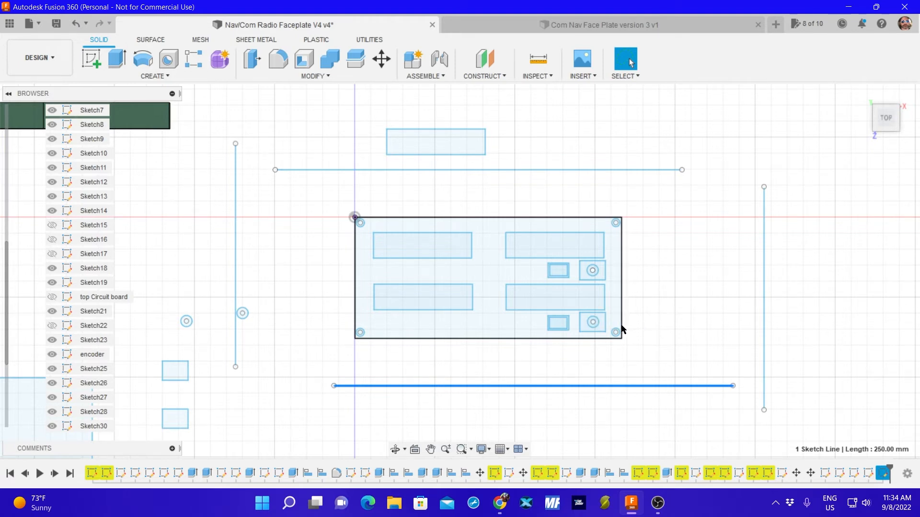
Hide the encoder sketch to identify which squares belong to it, and show it again.
click(583, 278)
click(52, 354)
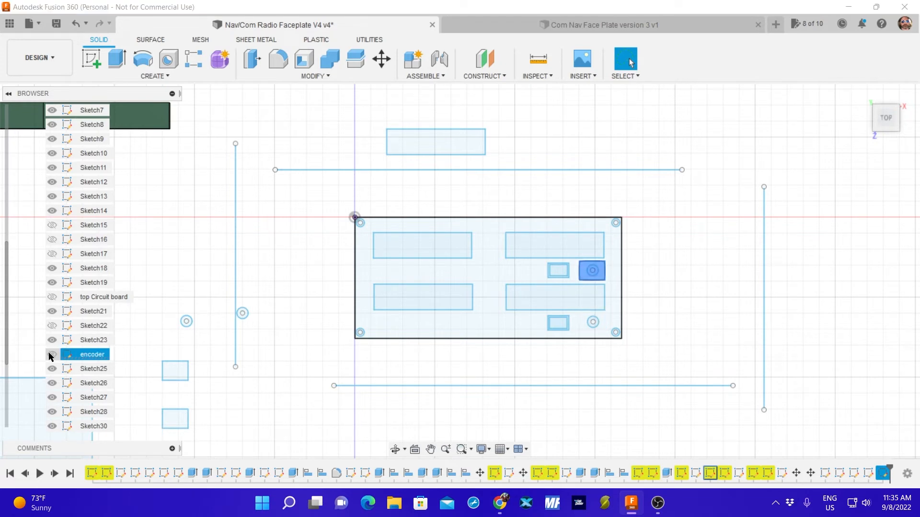
click(52, 354)
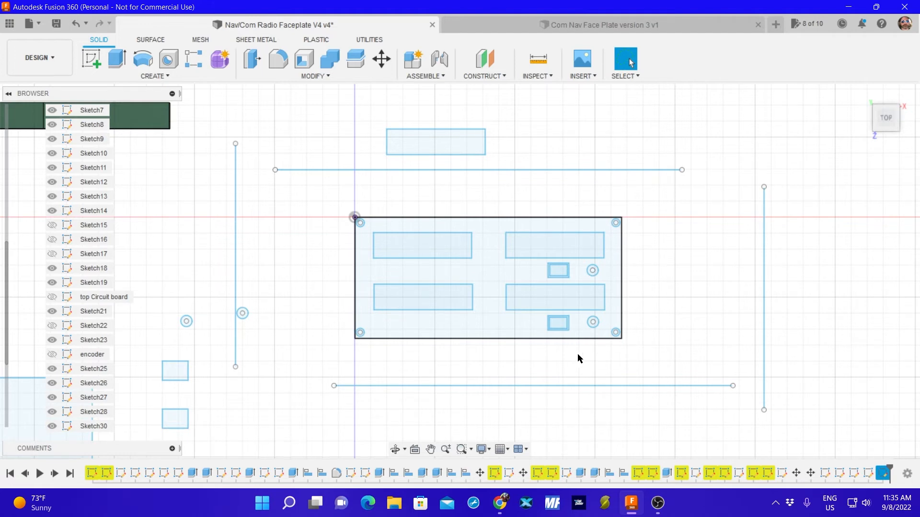
click(52, 354)
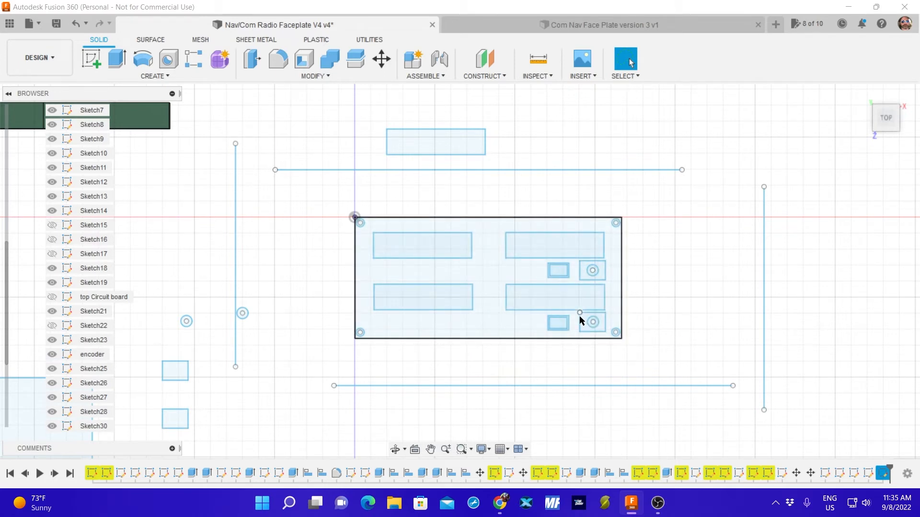
Show the top Circuit board sketch to check its contents, and hide it again.
right_drag(644, 319, 647, 335)
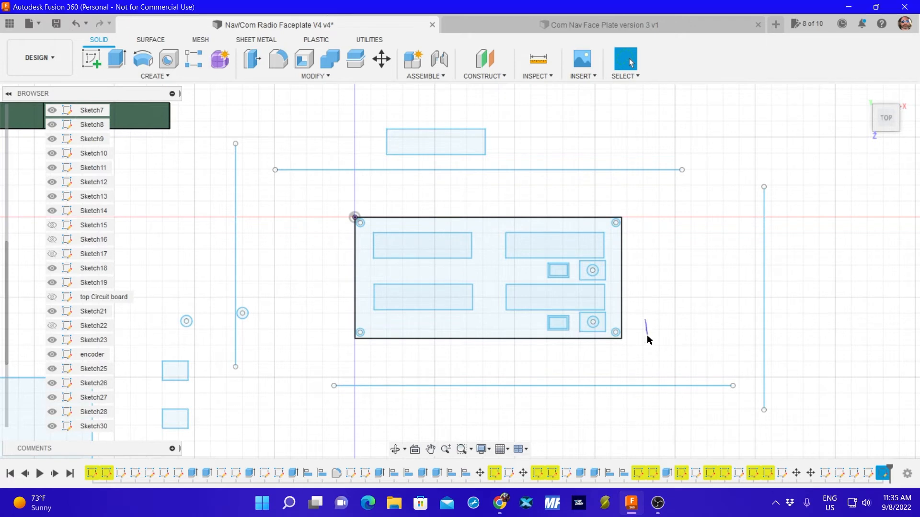
drag(647, 335, 703, 310)
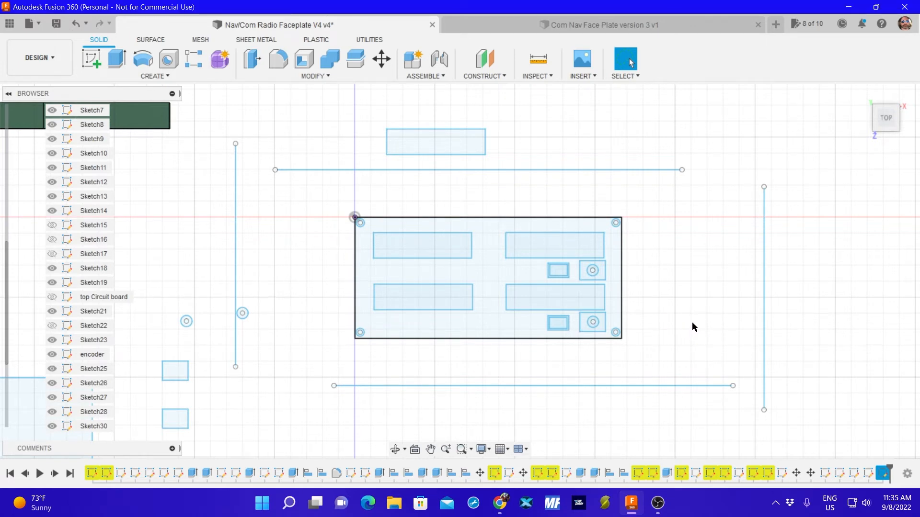
middle_drag(692, 322, 692, 327)
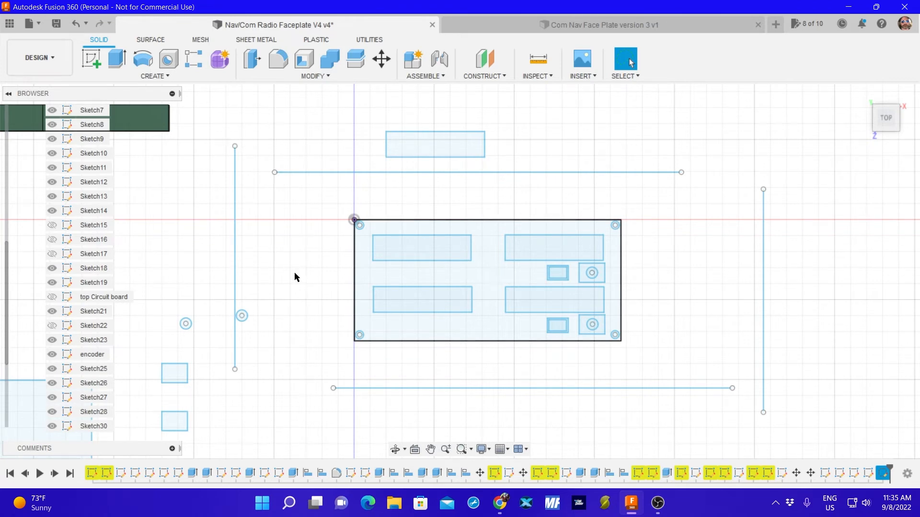
click(53, 297)
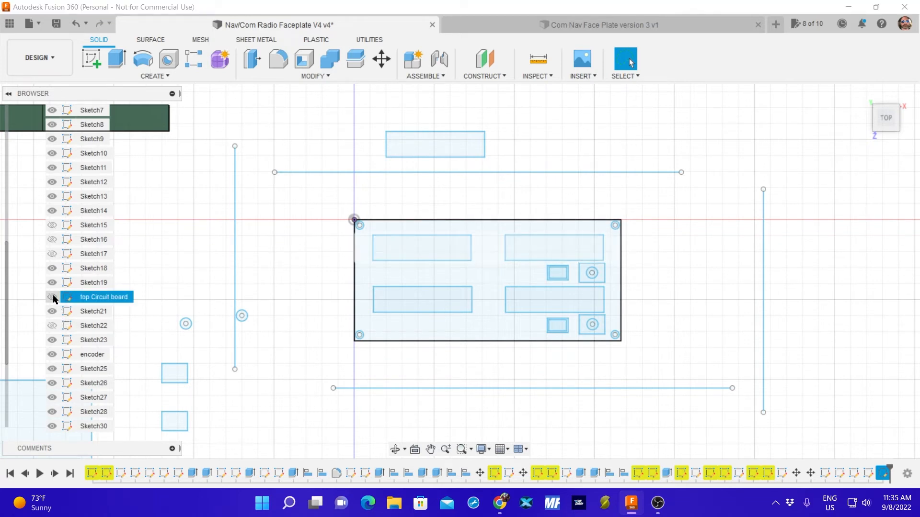
click(53, 298)
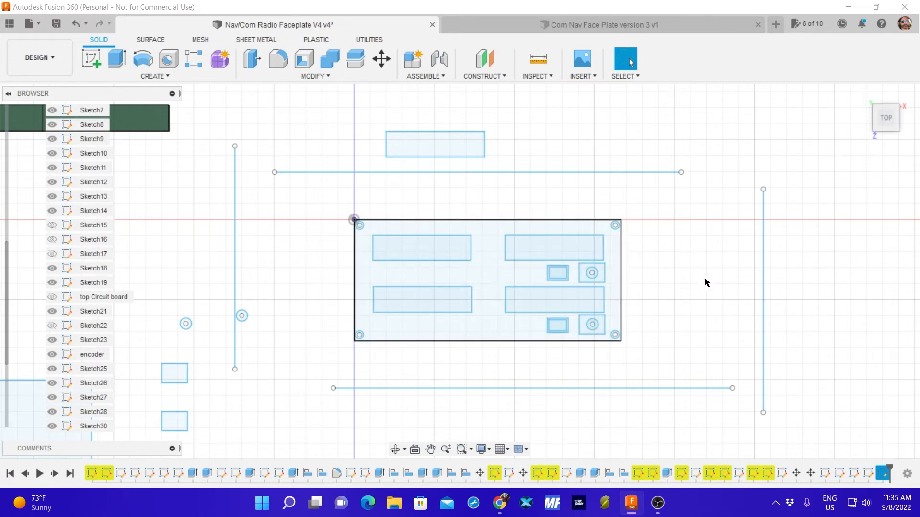
Select the faceplate profile in a tilted view to locate its sketch, and check Sketch35 by hiding it and showing it again.
mouse_move(717, 287)
shift+middle_down()
mouse_move(706, 273)
mouse_move(713, 257)
shift+middle_up()
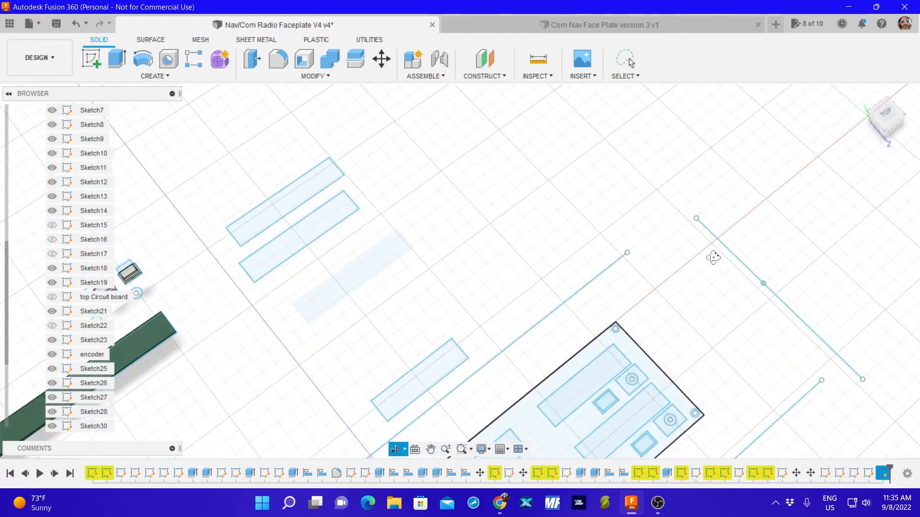
click(886, 115)
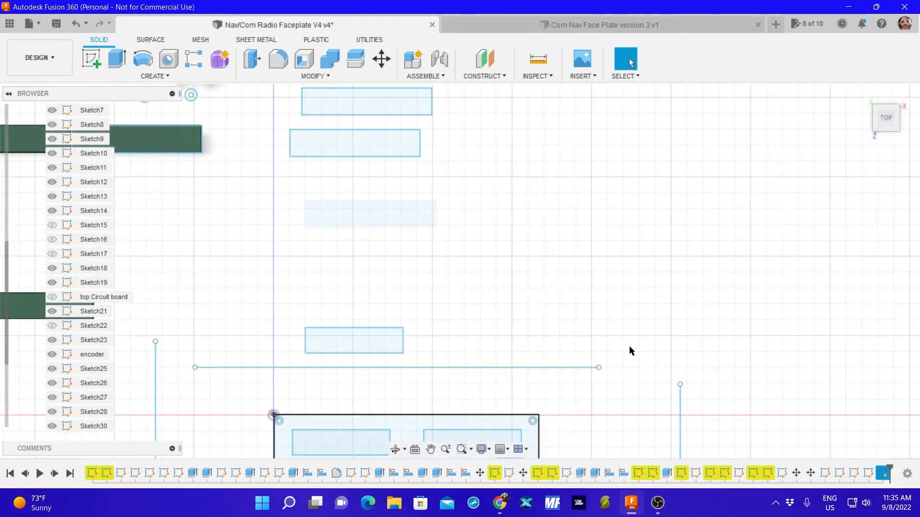
mouse_move(628, 346)
shift+middle_down()
mouse_move(643, 172)
mouse_move(602, 281)
mouse_move(620, 295)
shift+middle_up()
middle_drag(540, 300, 590, 161)
click(441, 283)
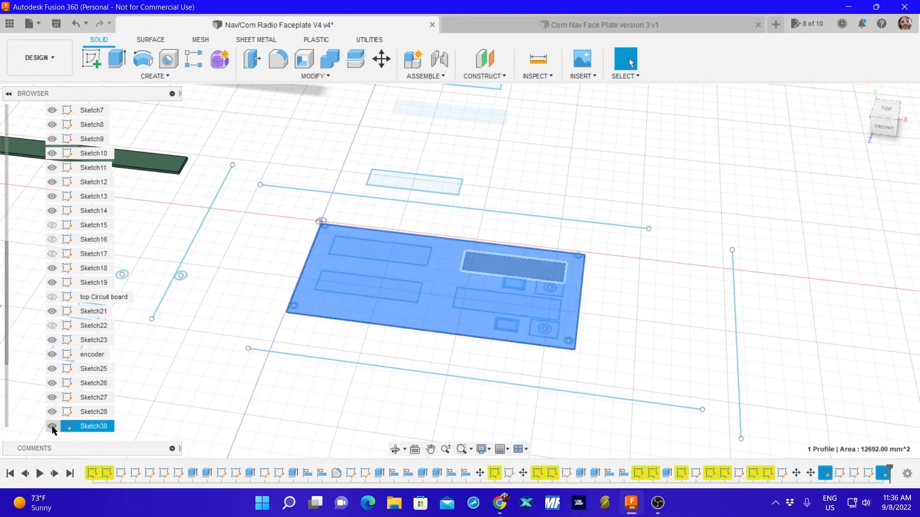
scroll(159, 348, down, 3)
scroll(94, 356, down, 5)
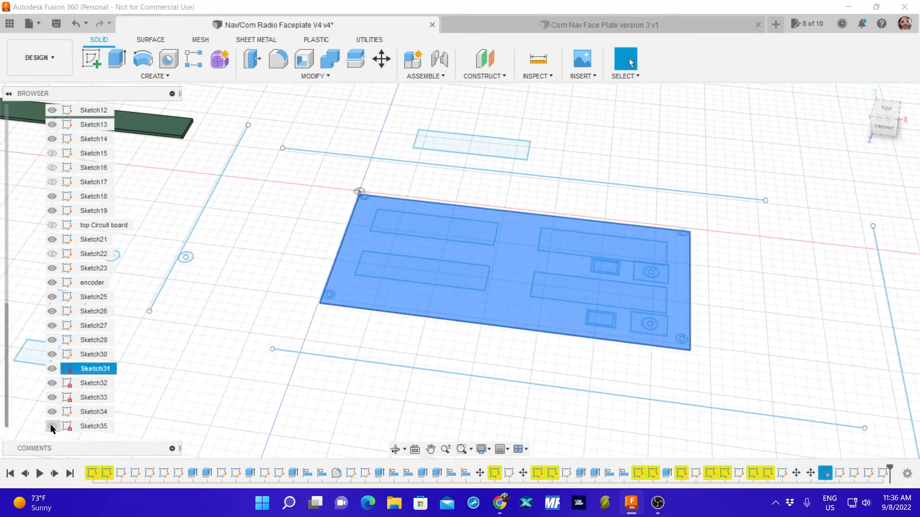
click(224, 313)
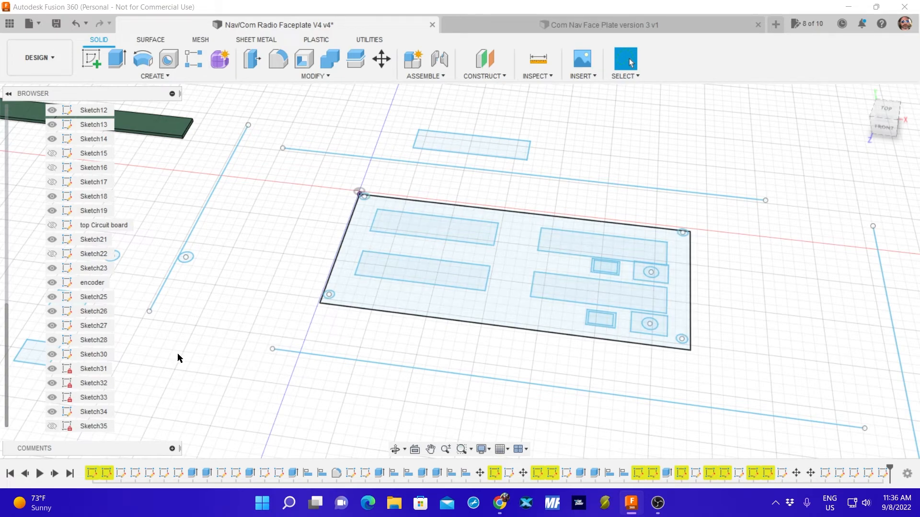
mouse_move(230, 298)
shift+middle_down()
mouse_move(249, 339)
mouse_move(249, 238)
mouse_move(236, 306)
shift+middle_up()
click(52, 425)
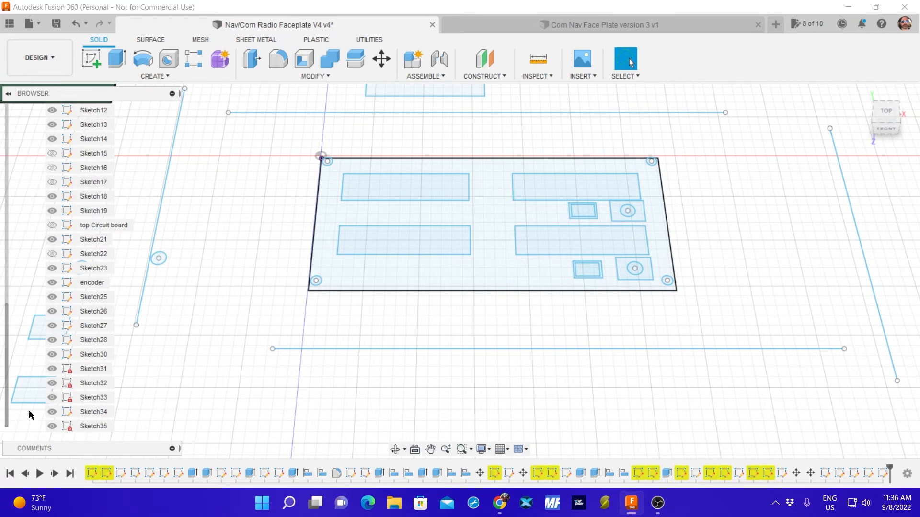
Hide Sketch25, Sketch26, Sketch27, Sketch28, Sketch30, Sketch31, Sketch32, Sketch33 and Sketch34.
click(51, 411)
click(52, 397)
click(52, 369)
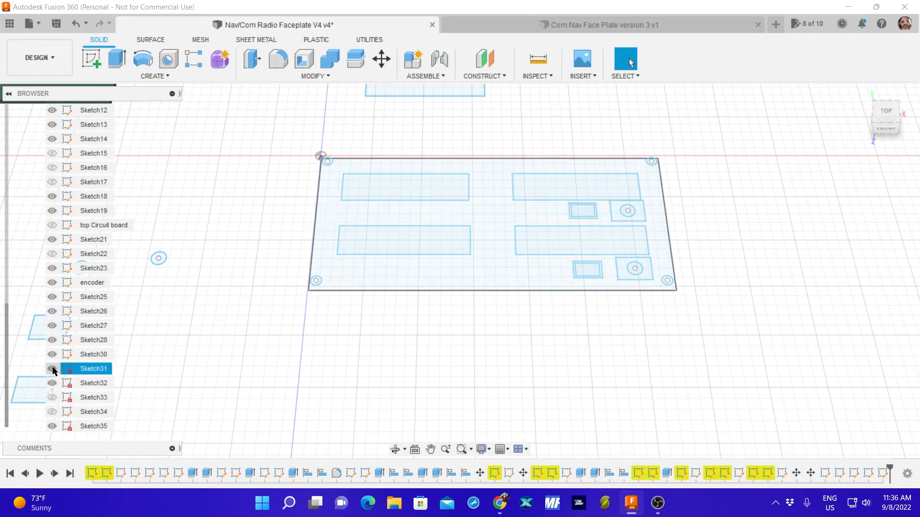
click(52, 355)
click(52, 340)
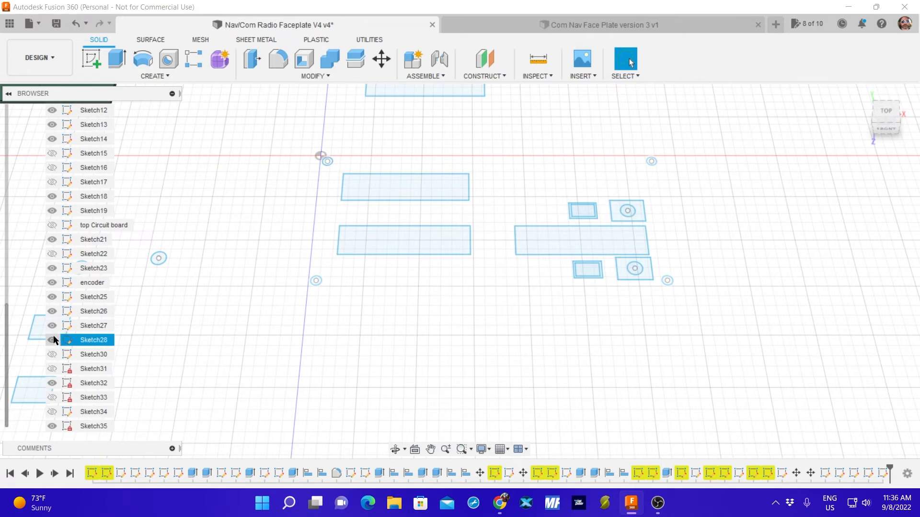
click(52, 311)
click(52, 297)
click(52, 326)
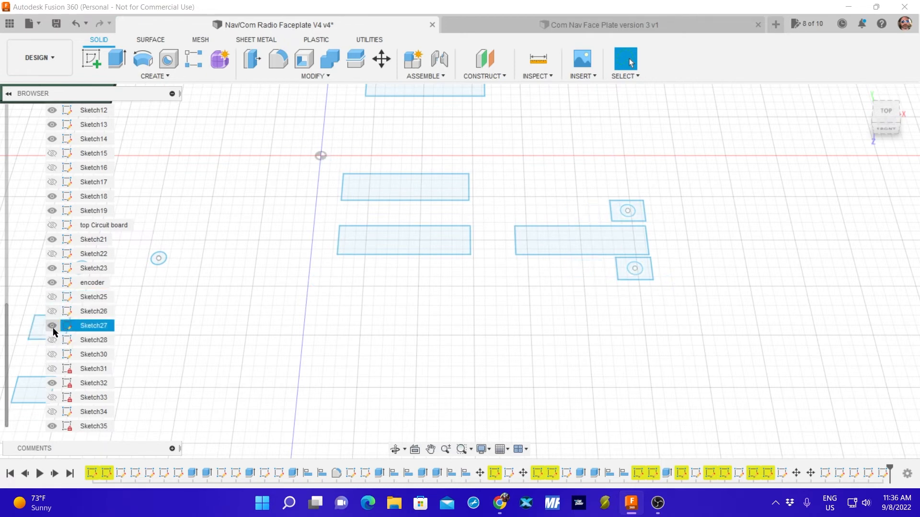
click(52, 383)
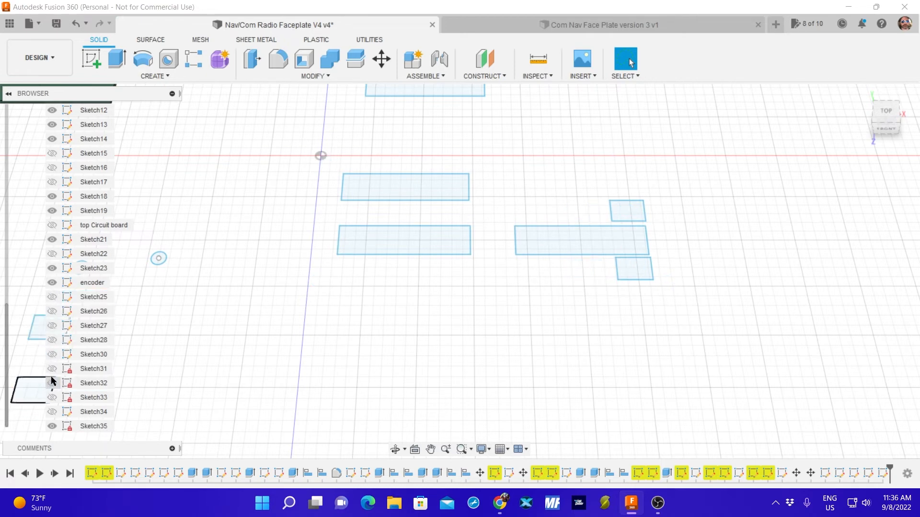
Hide the encoder and Left upper led sketches along with Sketch23, Sketch21, Sketch19, Sketch18, Sketch14, Sketch13 and Sketch12.
click(53, 283)
click(52, 268)
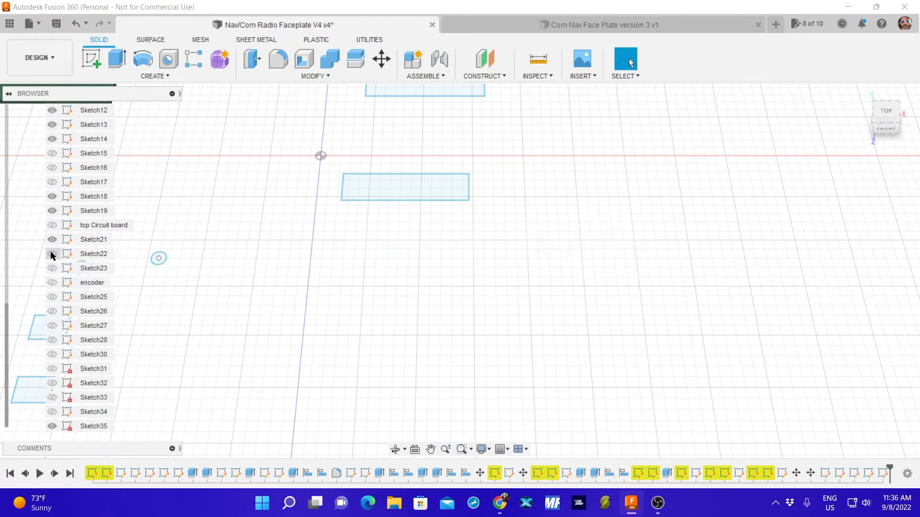
click(52, 239)
click(52, 210)
click(52, 197)
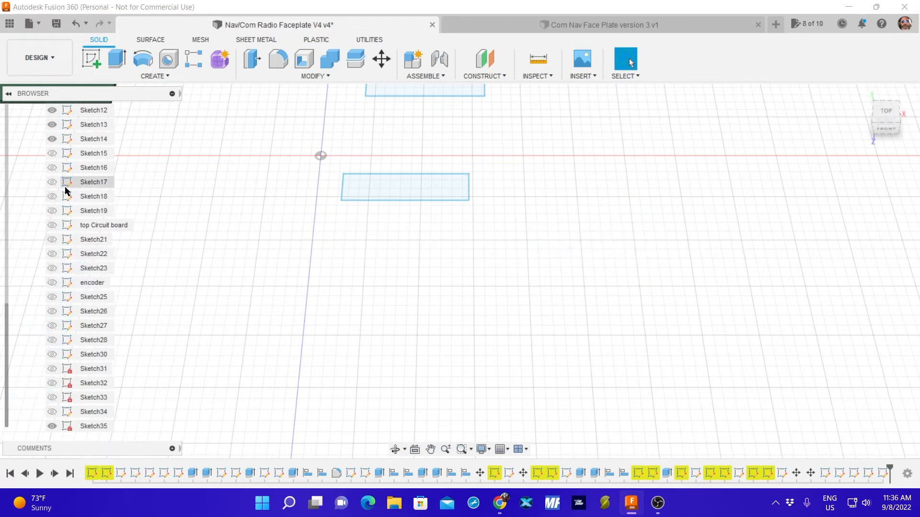
click(52, 139)
click(53, 125)
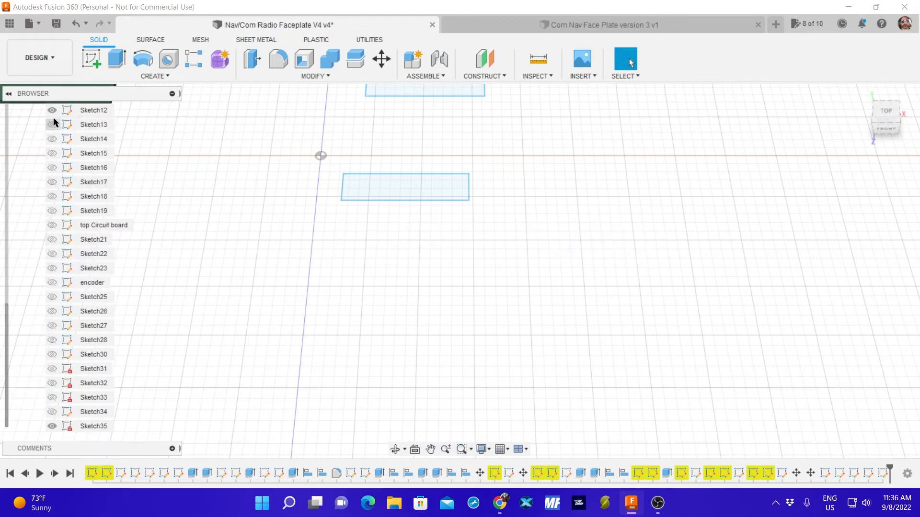
click(52, 110)
scroll(82, 219, up, 3)
scroll(82, 219, up, 3)
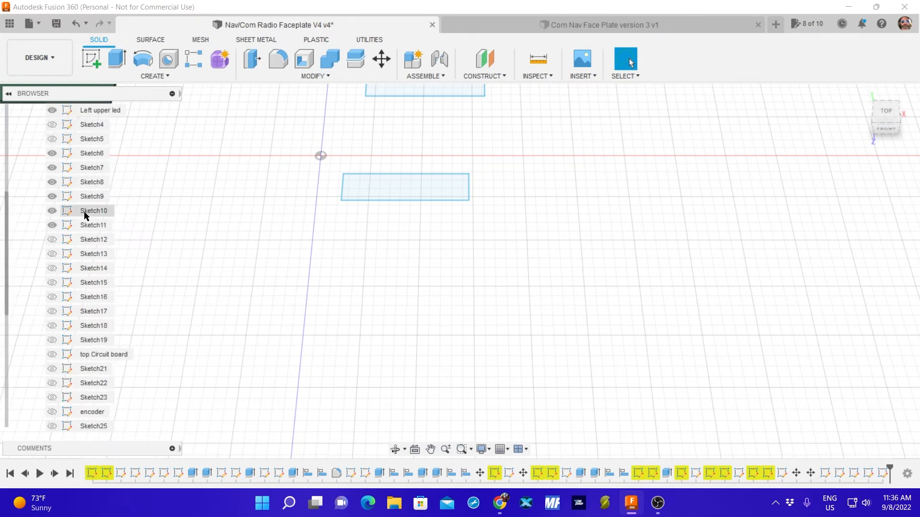
click(52, 139)
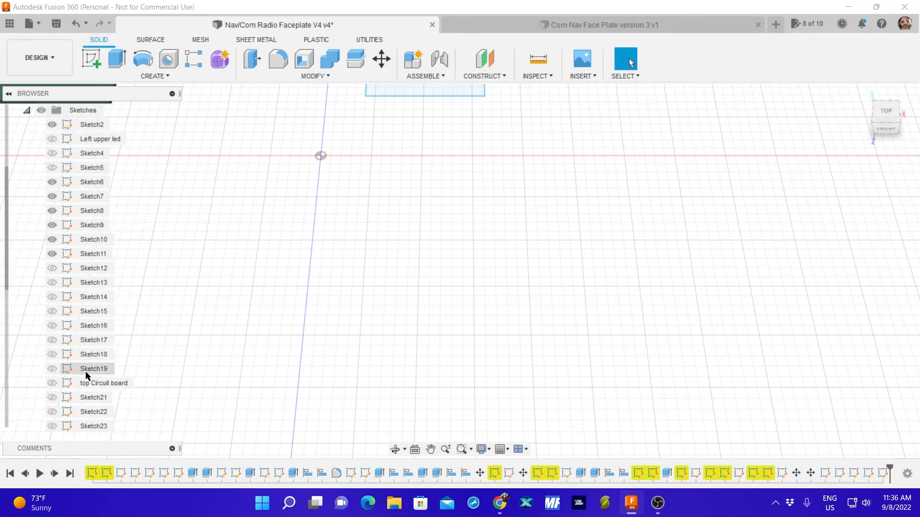
Check the contents of Sketch35 and Sketch34 by switching their visibility off and on.
scroll(87, 359, down, 6)
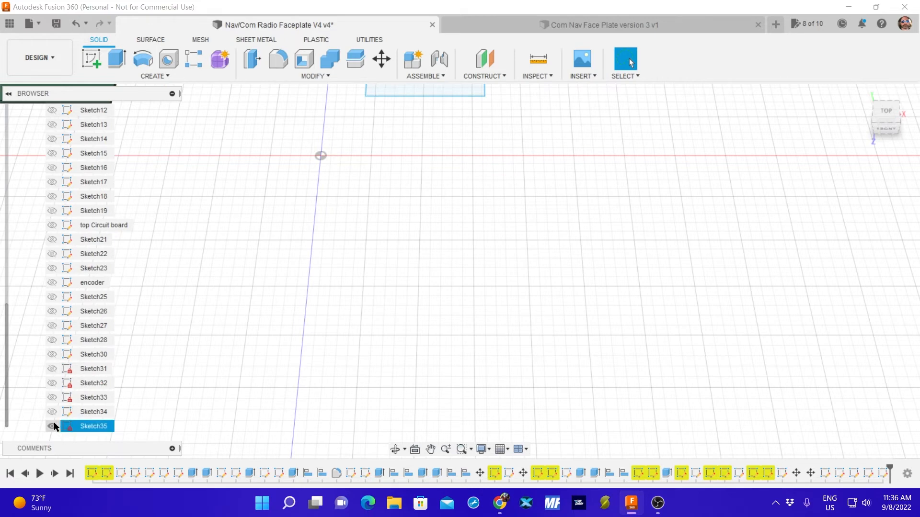
click(52, 427)
click(52, 426)
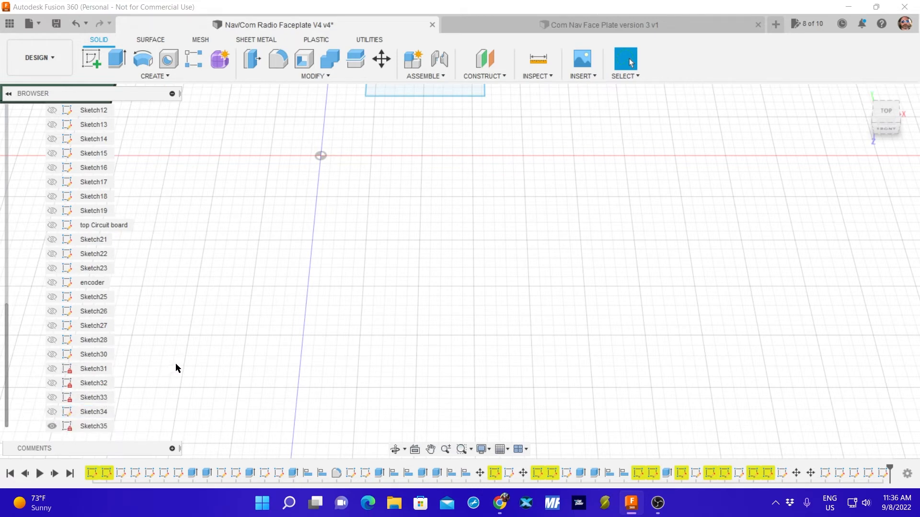
click(52, 426)
click(53, 426)
click(52, 412)
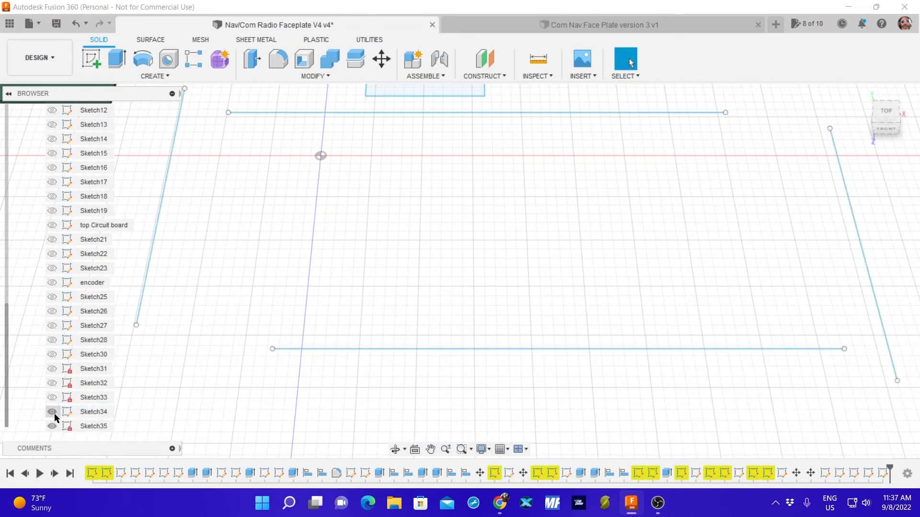
click(52, 412)
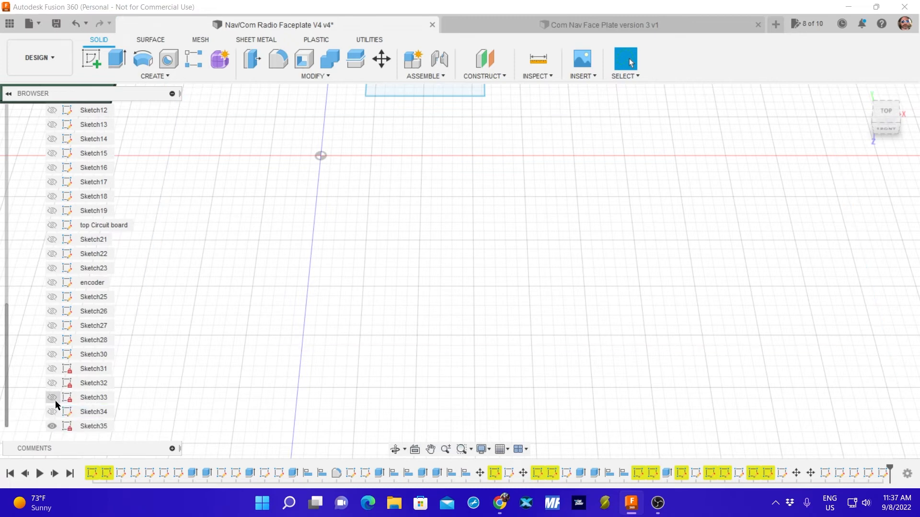
Show Sketch31 and extrude its faceplate rectangle 6 mm upward as a new body.
click(53, 369)
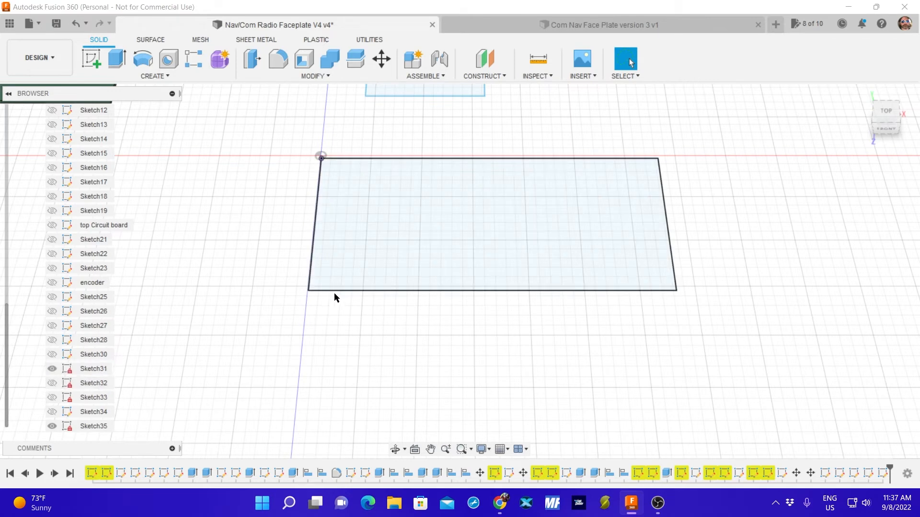
click(390, 203)
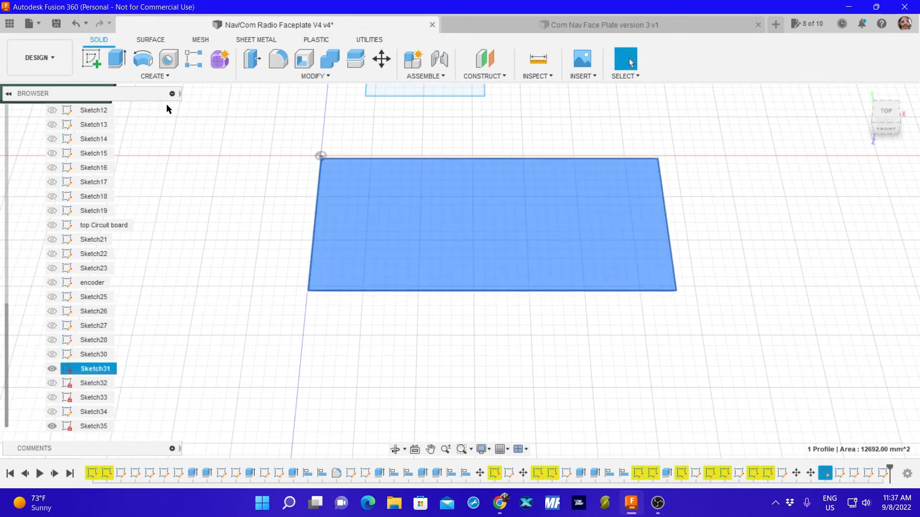
click(117, 59)
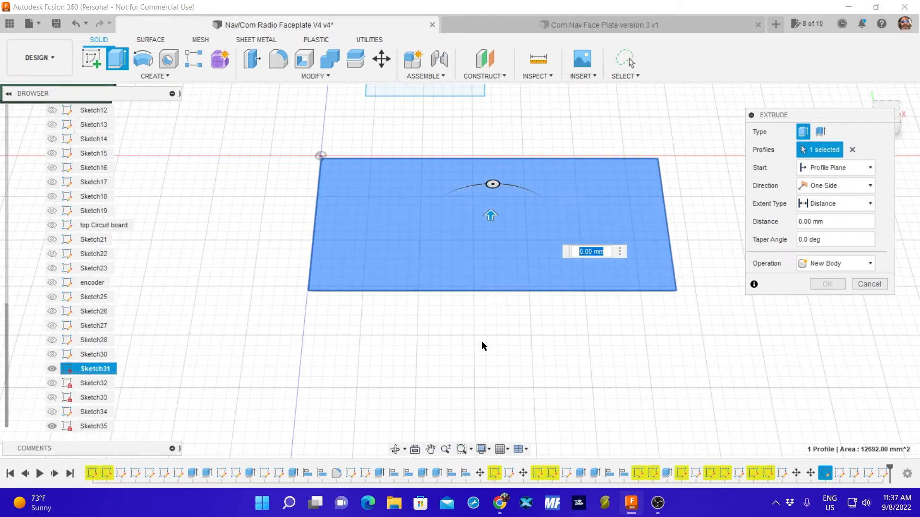
shift+middle_drag(482, 341, 494, 275)
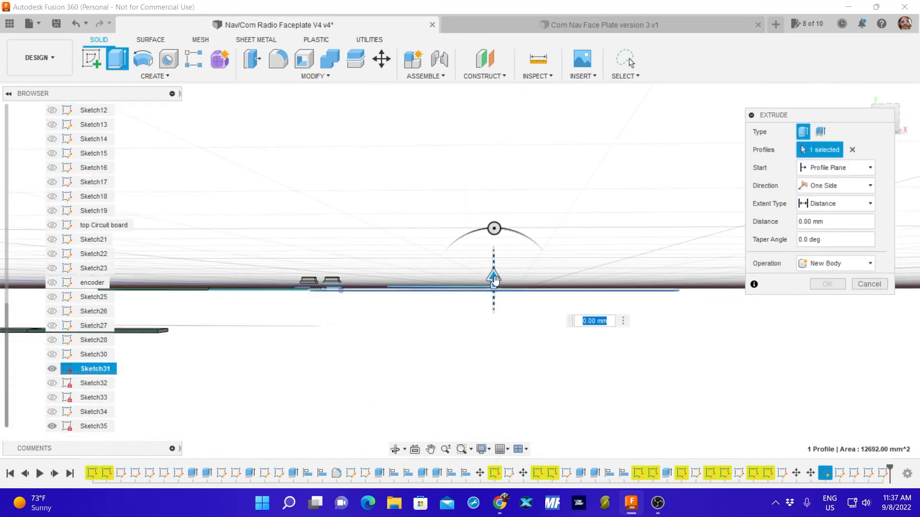
mouse_move(495, 279)
mouse_down()
mouse_move(492, 303)
mouse_move(488, 252)
mouse_move(490, 263)
mouse_up()
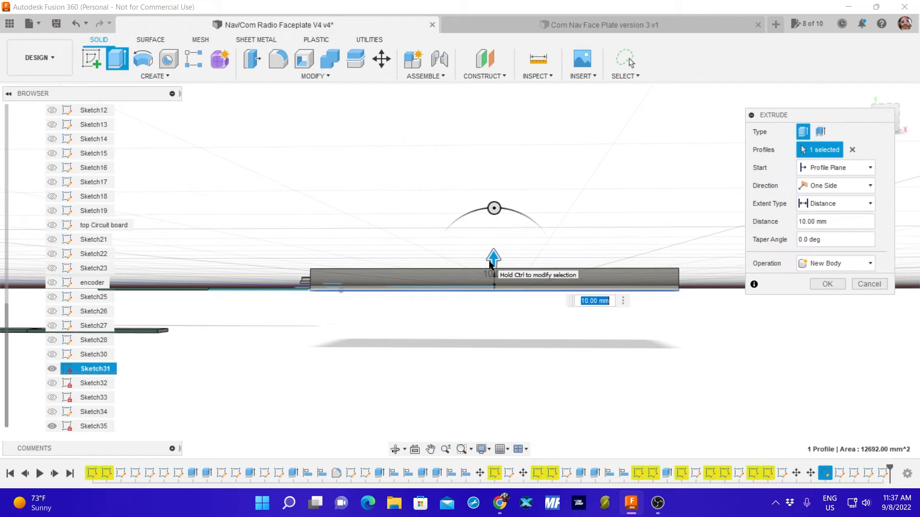
text(6)
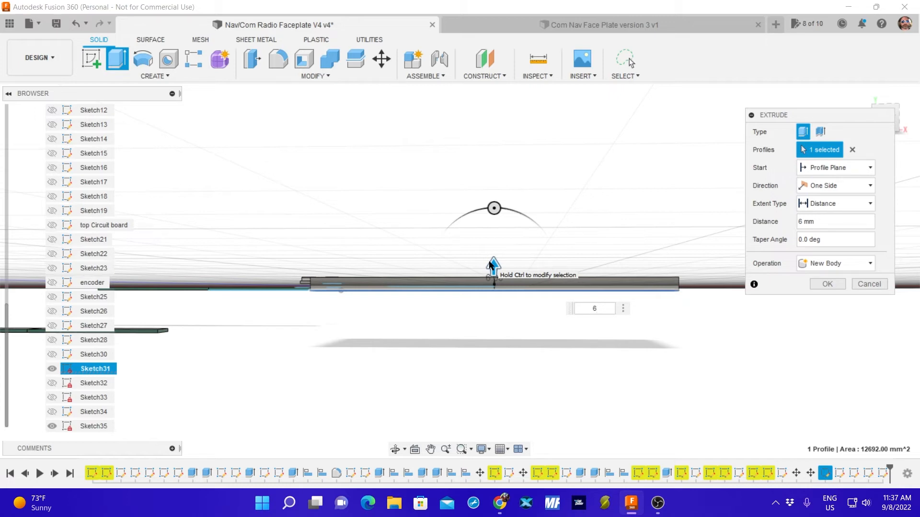
key(Return)
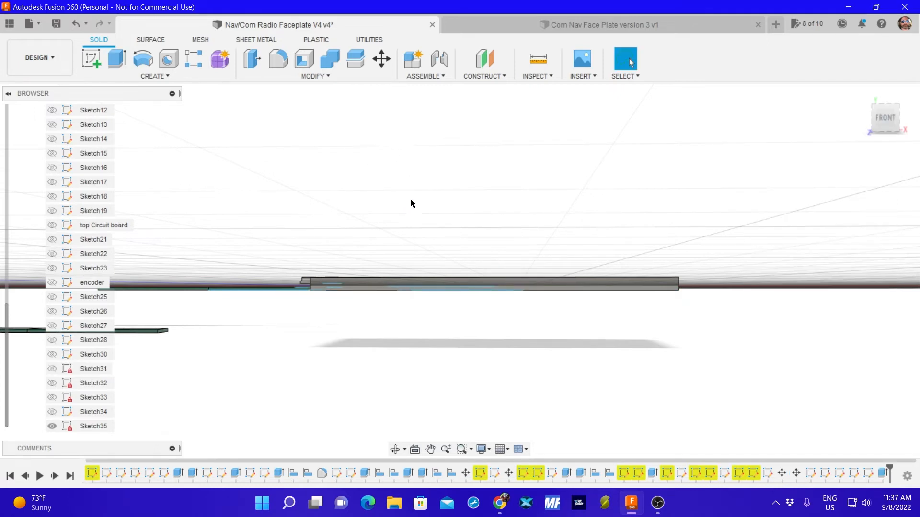
Show Sketch33, and check Sketch34 and Sketch35 against the extruded faceplate by toggling their visibility.
shift+middle_drag(457, 211, 460, 272)
click(52, 412)
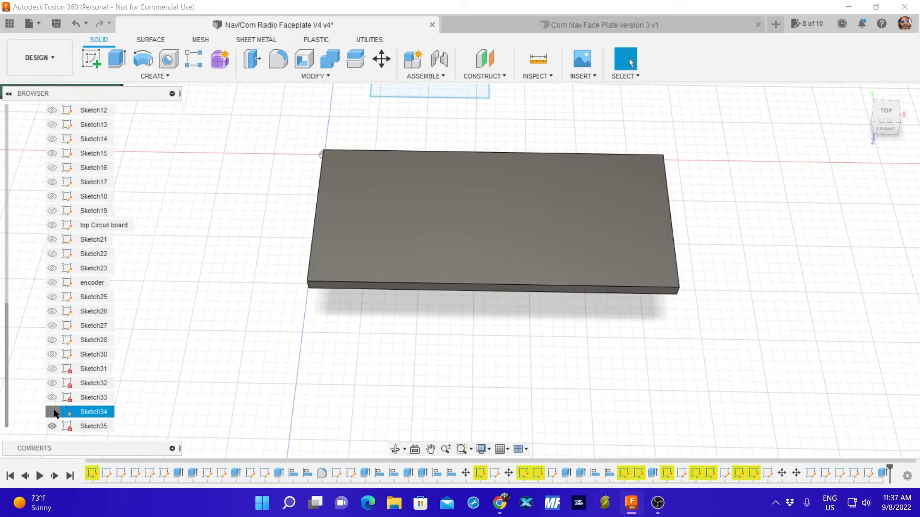
click(51, 424)
click(50, 415)
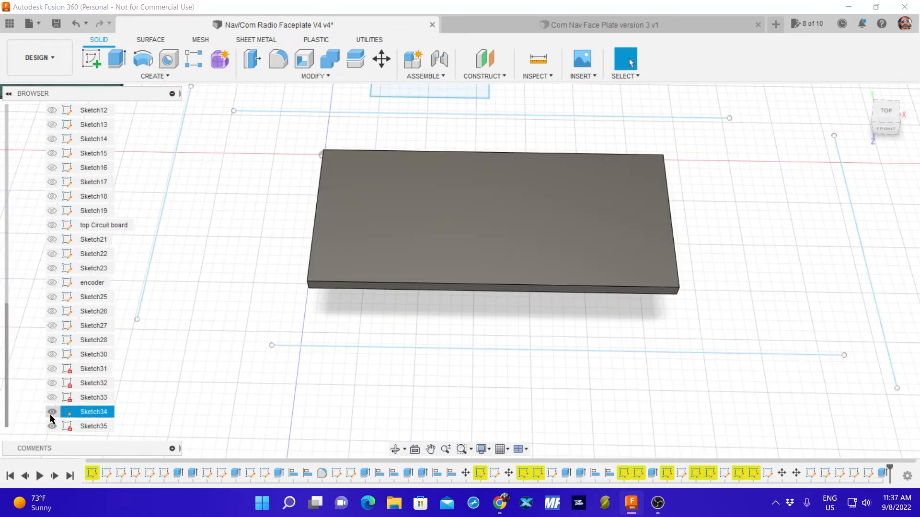
click(52, 414)
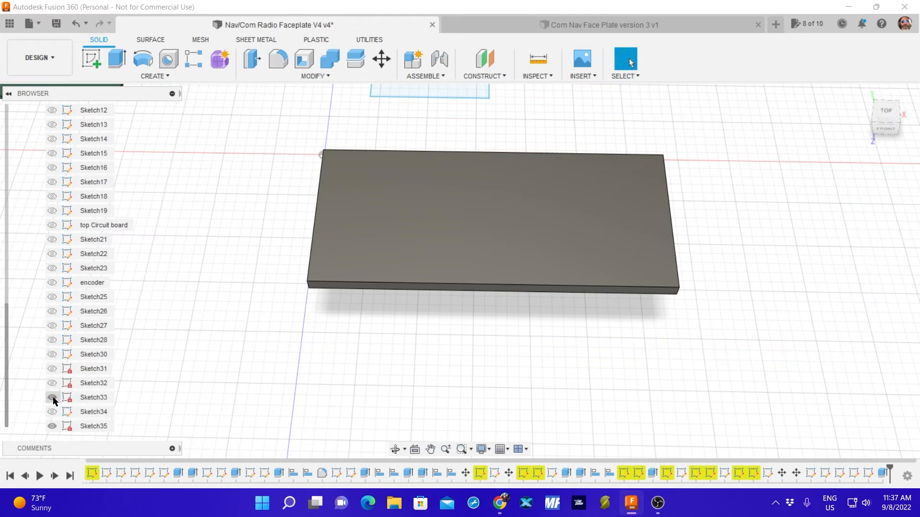
click(51, 426)
click(53, 426)
Identify the extruded faceplate among the bodies and hide it.
scroll(157, 231, down, 10)
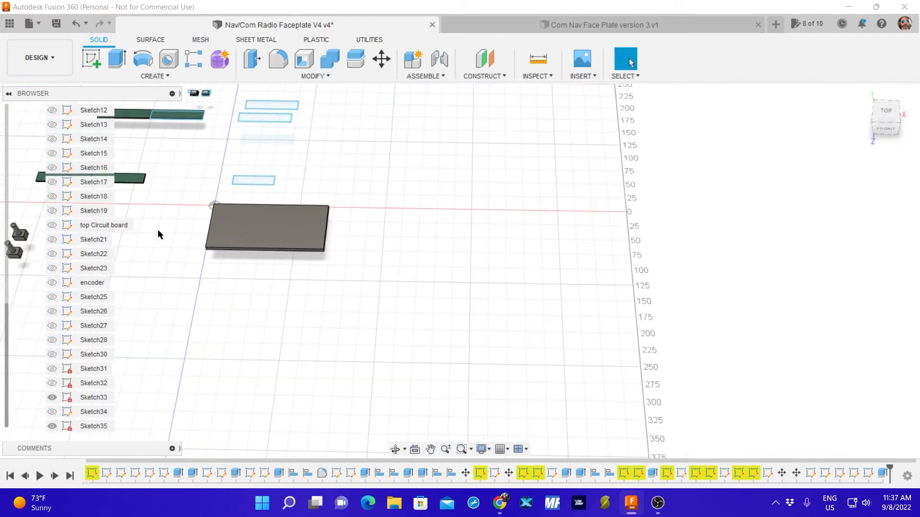
scroll(157, 229, down, 3)
scroll(117, 224, up, 2)
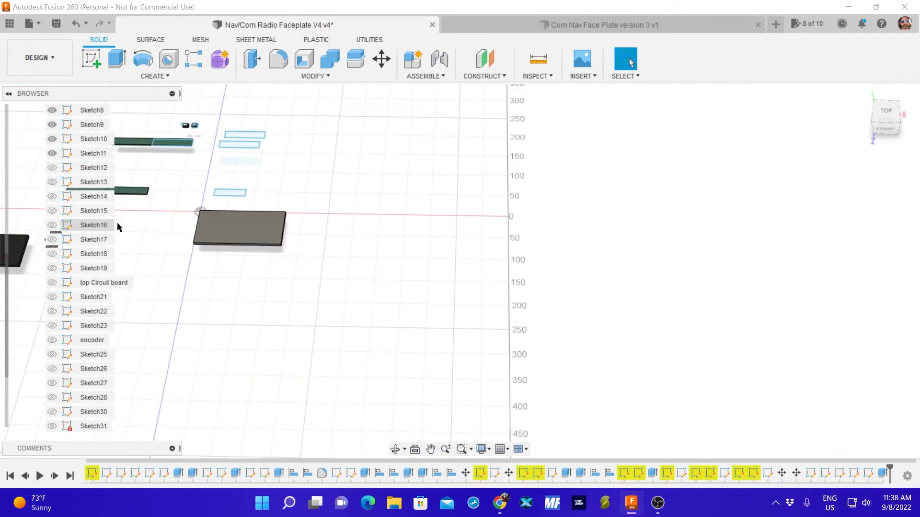
scroll(163, 221, up, 8)
scroll(83, 194, up, 3)
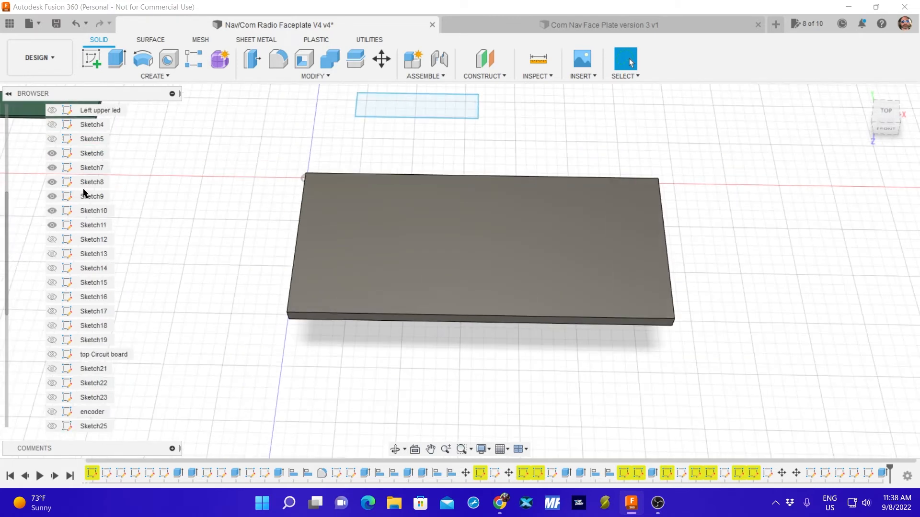
scroll(83, 194, up, 5)
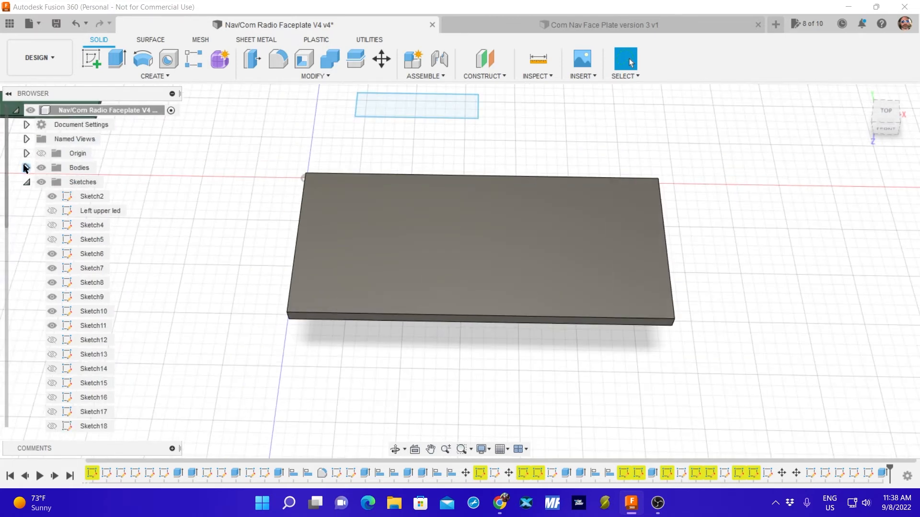
click(27, 168)
click(360, 263)
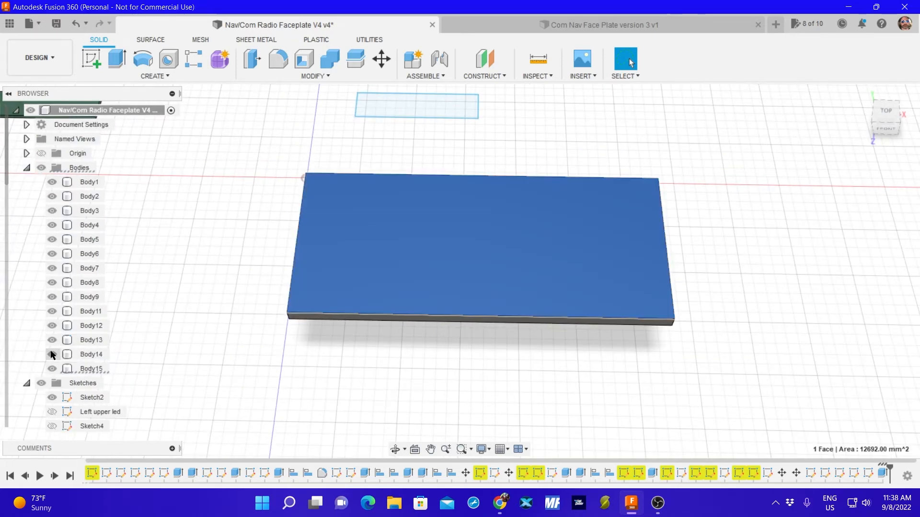
click(51, 369)
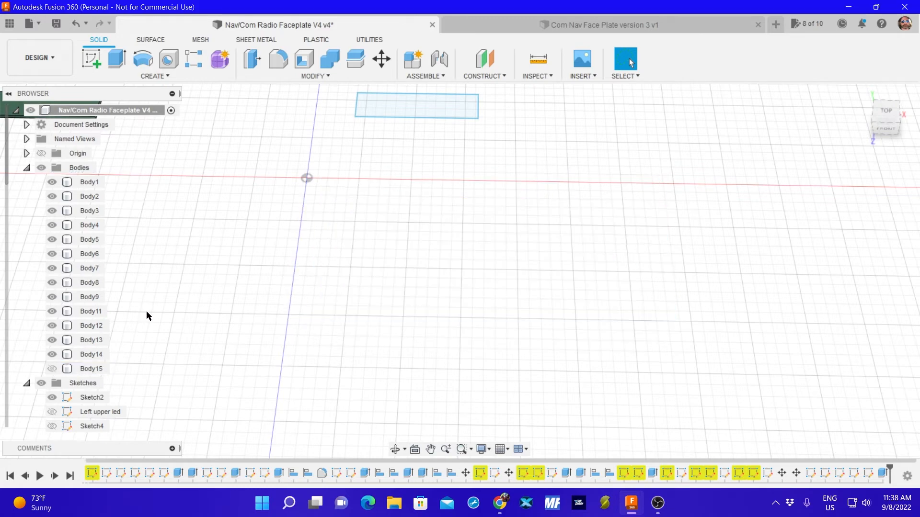
Show the Left upper led sketch.
scroll(141, 326, down, 5)
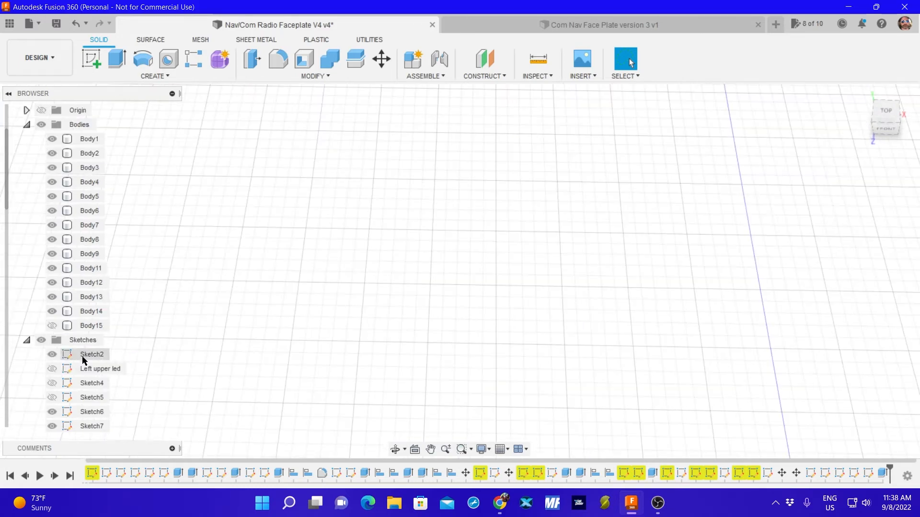
scroll(83, 357, down, 7)
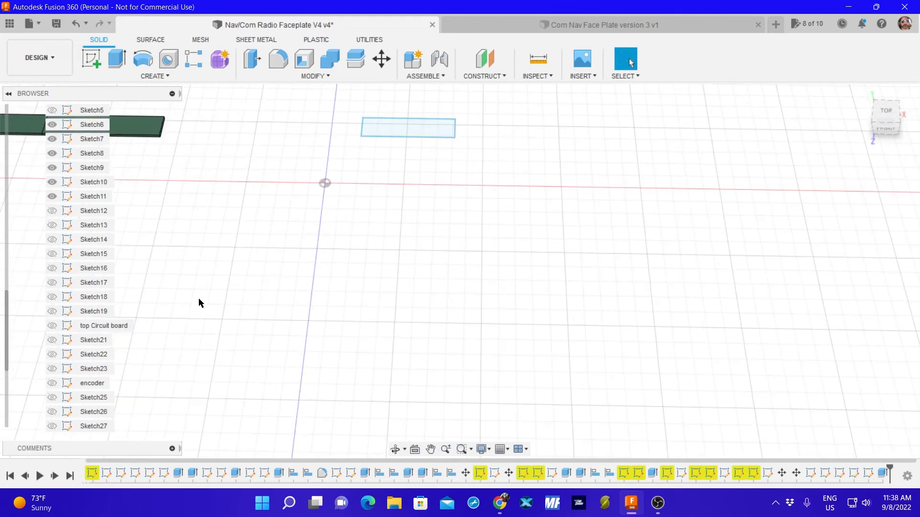
scroll(72, 335, down, 4)
scroll(82, 288, up, 6)
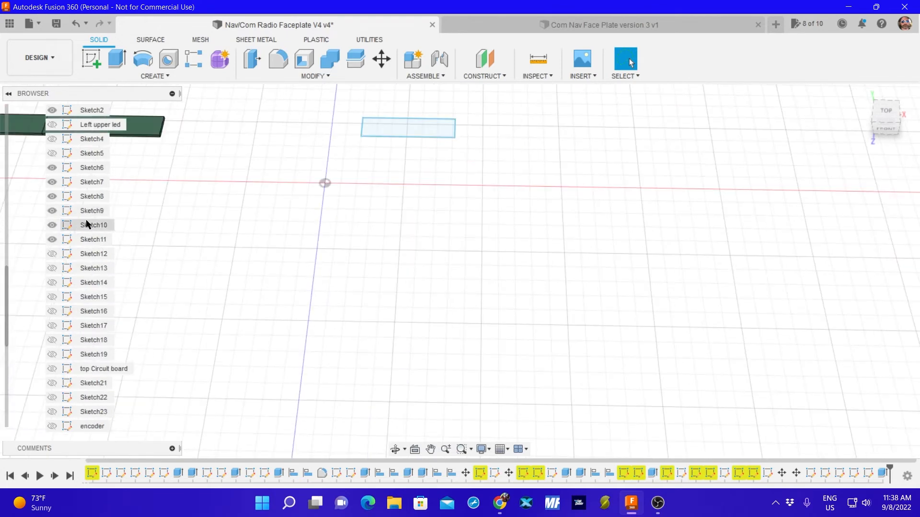
scroll(85, 215, up, 3)
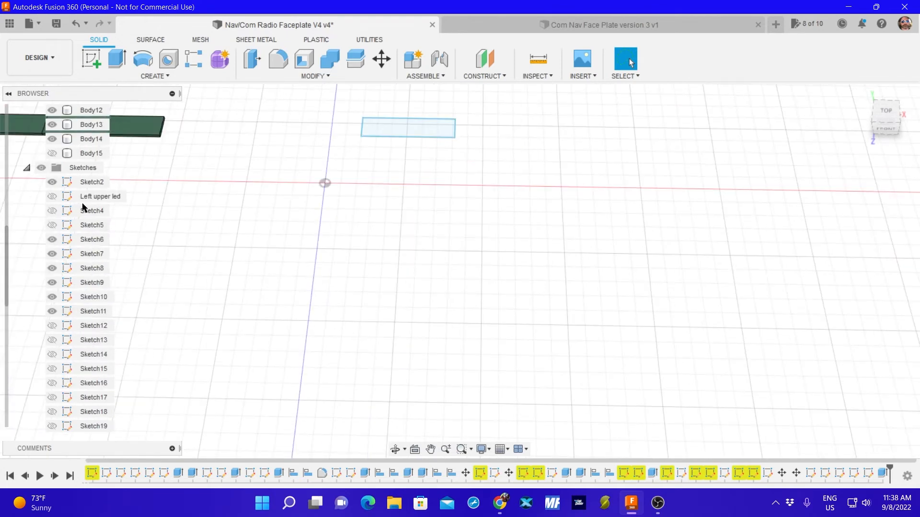
click(51, 196)
Toggle Sketch8 to check it, and hide Sketch6, Sketch7, Sketch8, Sketch9, Sketch10 and Sketch11.
scroll(73, 254, down, 1)
scroll(74, 258, down, 3)
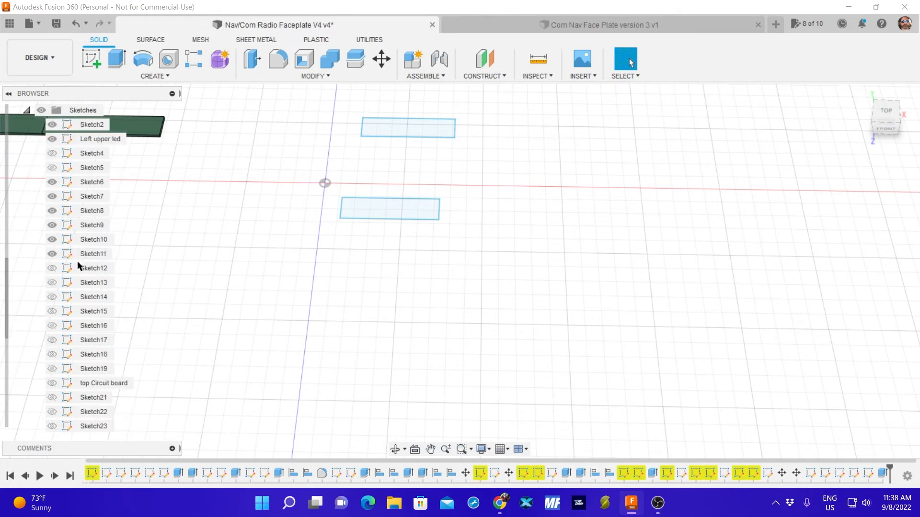
click(53, 213)
click(53, 212)
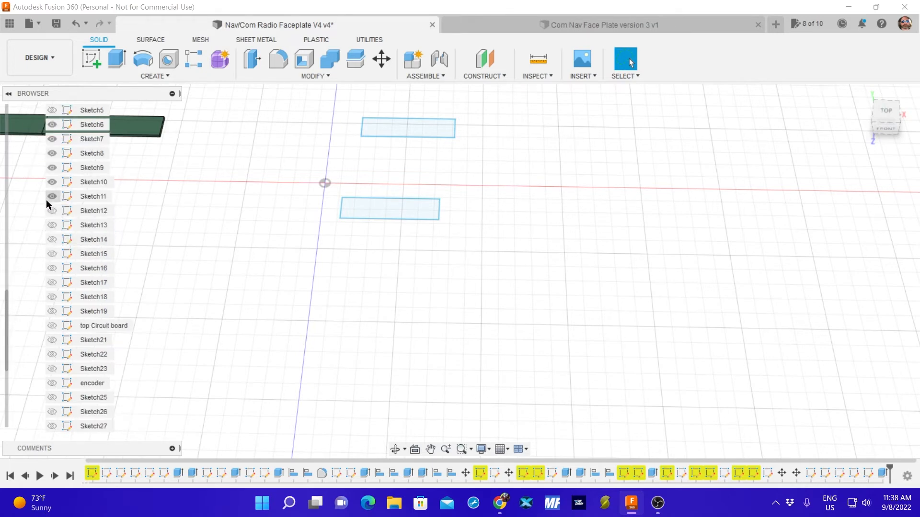
click(52, 196)
click(52, 182)
click(52, 168)
click(52, 154)
click(52, 139)
click(52, 125)
Hide Sketch2 and show Sketch4.
scroll(85, 207, up, 2)
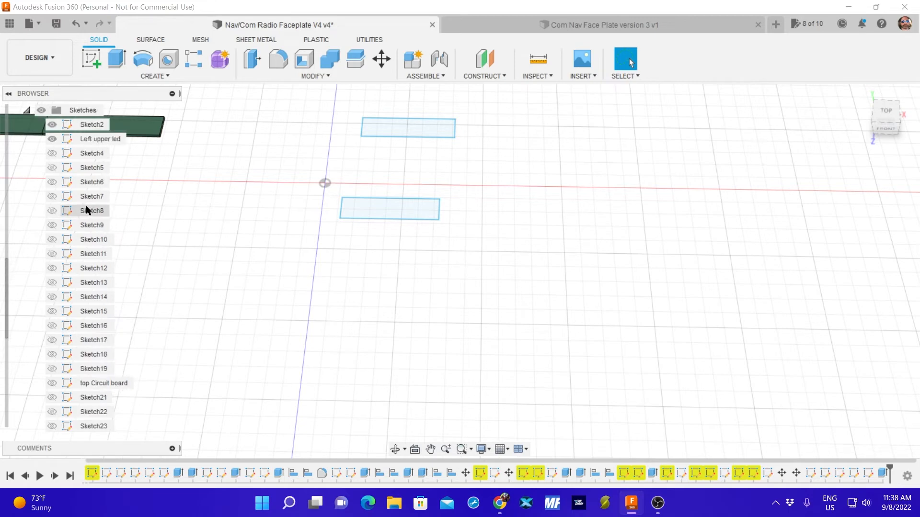
click(52, 124)
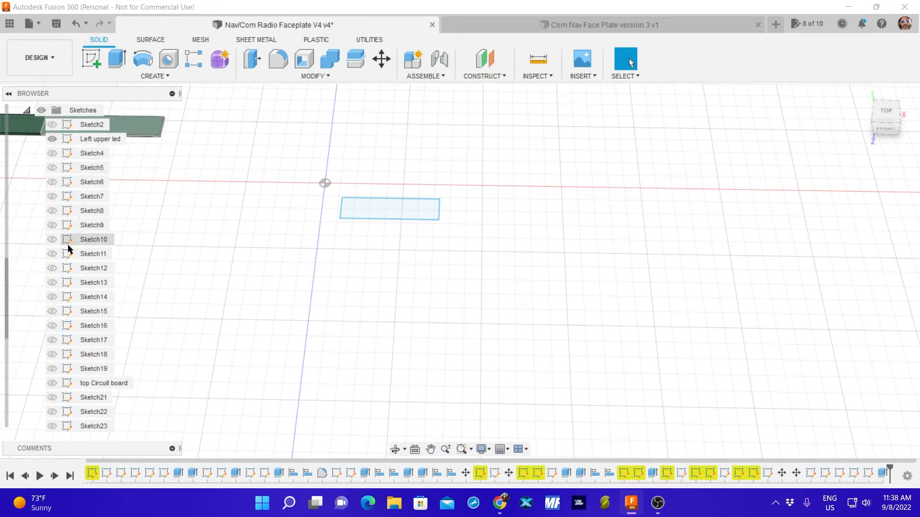
click(52, 154)
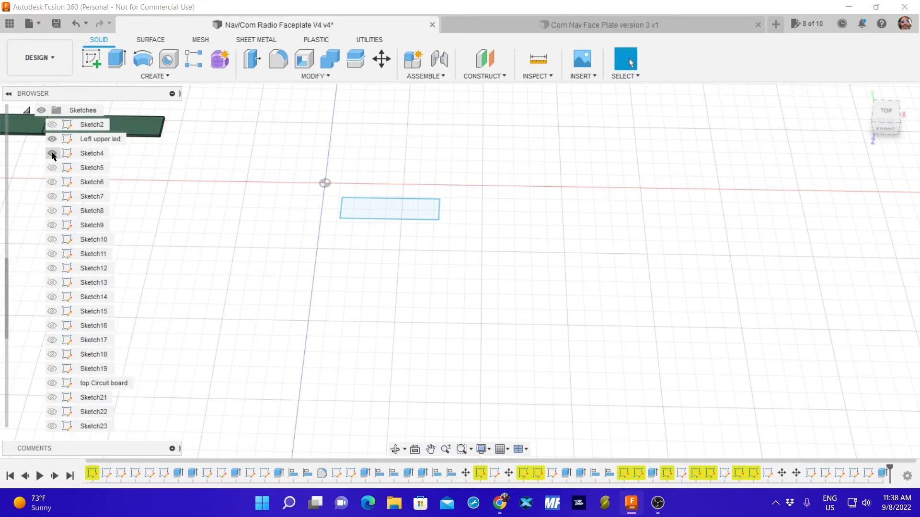
scroll(67, 287, down, 2)
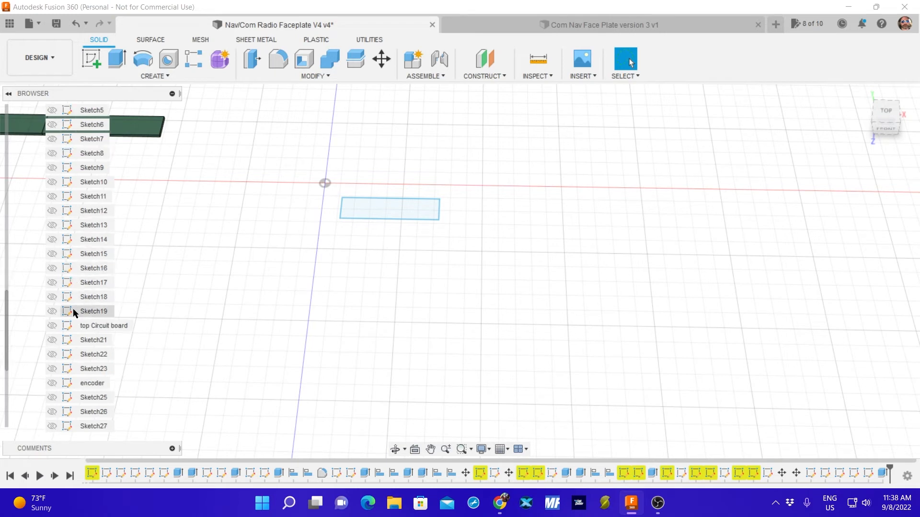
Hide Sketch35 and Sketch33, and show Sketch30.
scroll(62, 337, down, 4)
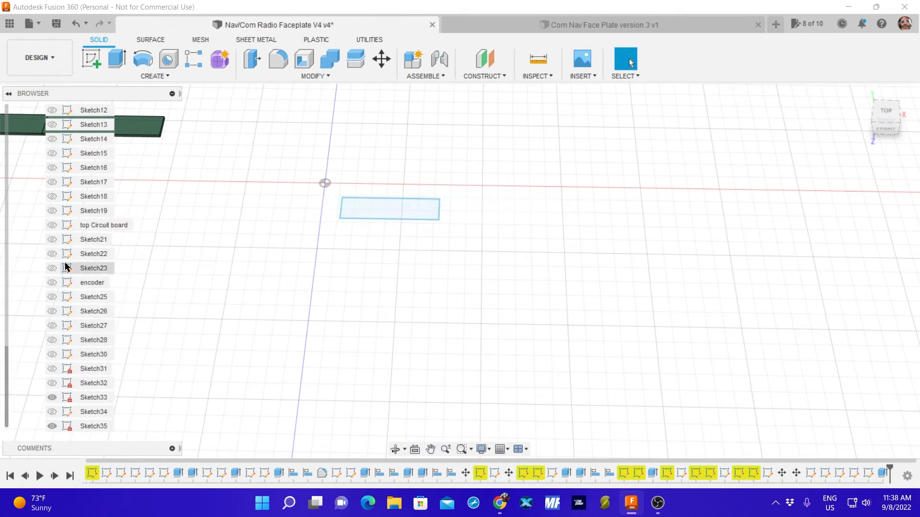
click(61, 427)
click(52, 426)
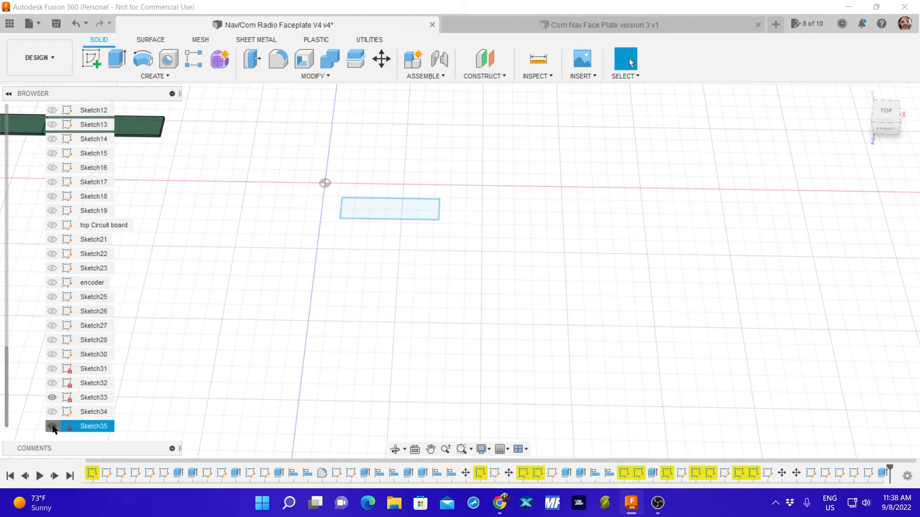
click(51, 398)
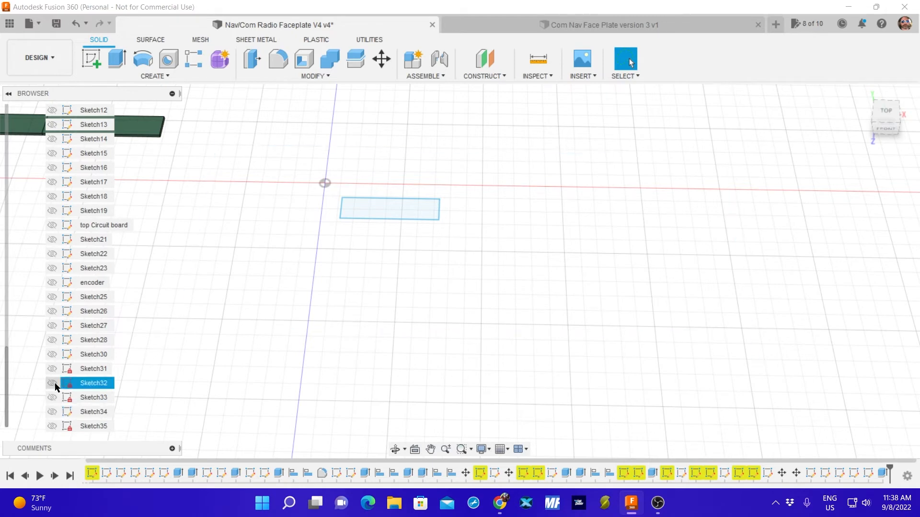
click(52, 355)
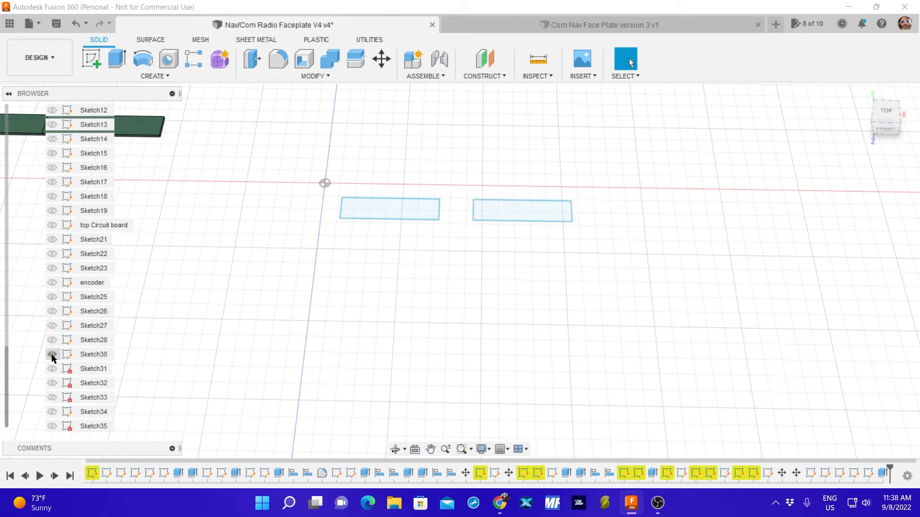
Toggle Sketch28 and Sketch27 on and off to check which features they contain.
click(52, 340)
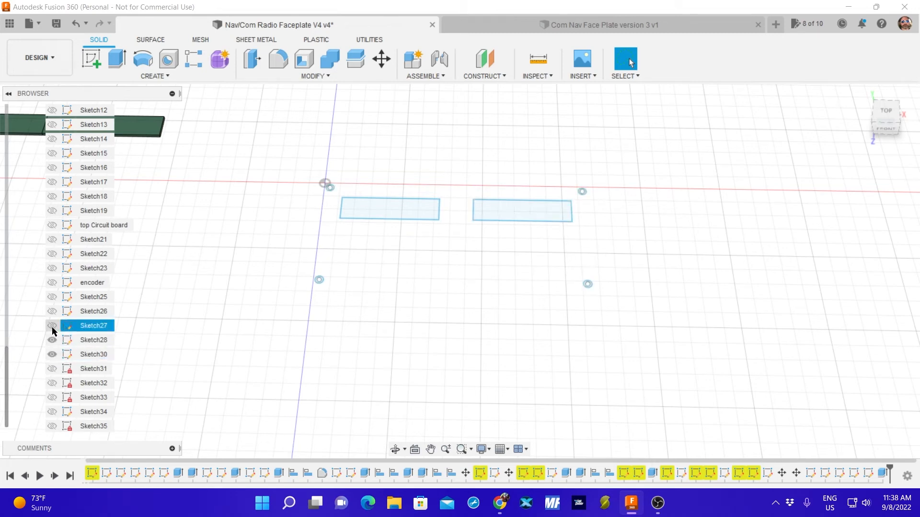
click(52, 326)
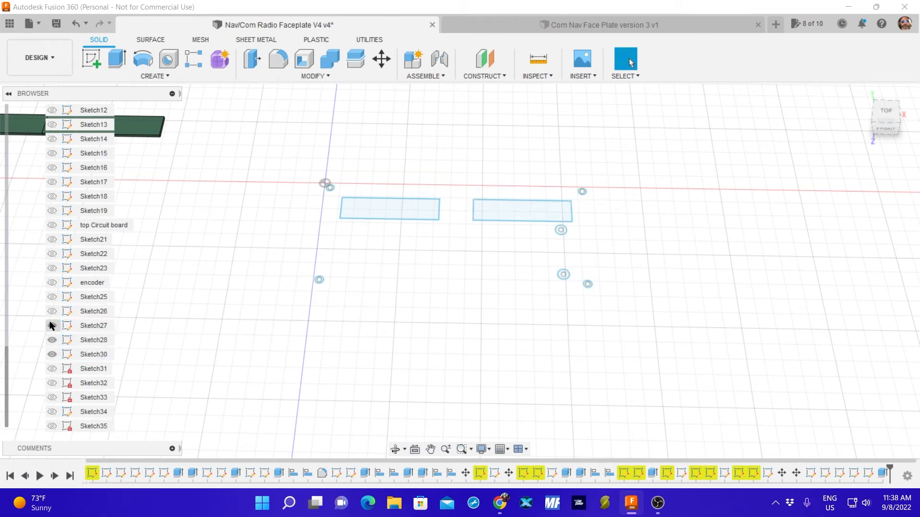
click(51, 326)
click(51, 340)
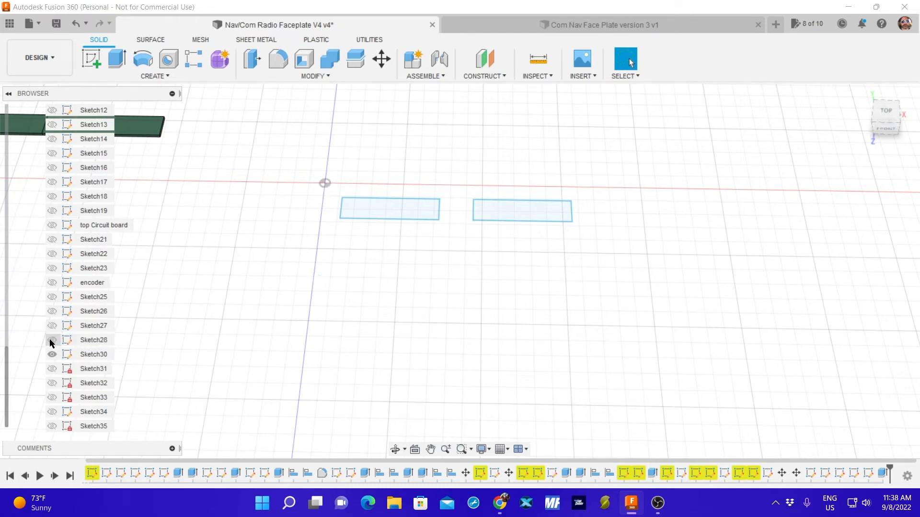
Rename Sketch28, which holds the four corner circles, as Screw Holes.
click(53, 340)
click(58, 340)
click(58, 340)
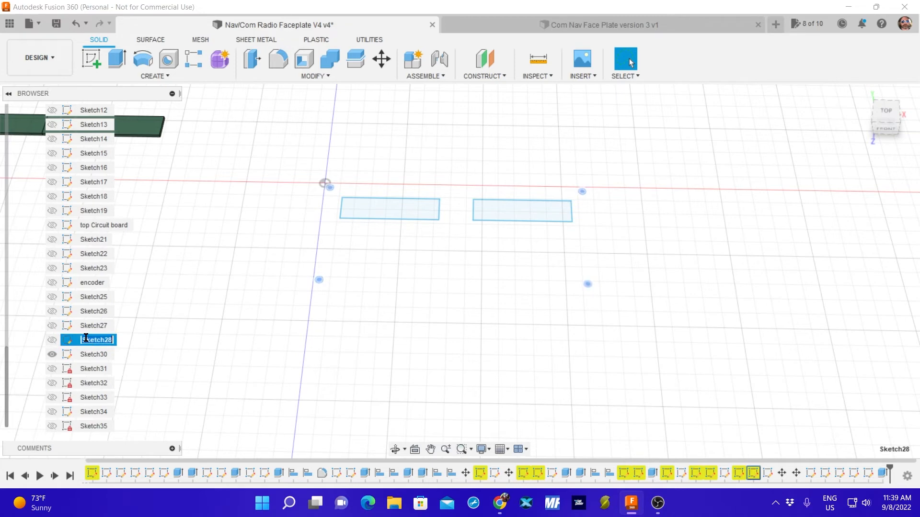
text(Hscrew Holes)
key(Return)
Check Sketch27 with its two circle pairs and rename it as Encoder Holes.
ctrl+click(53, 327)
ctrl+click(53, 328)
click(89, 327)
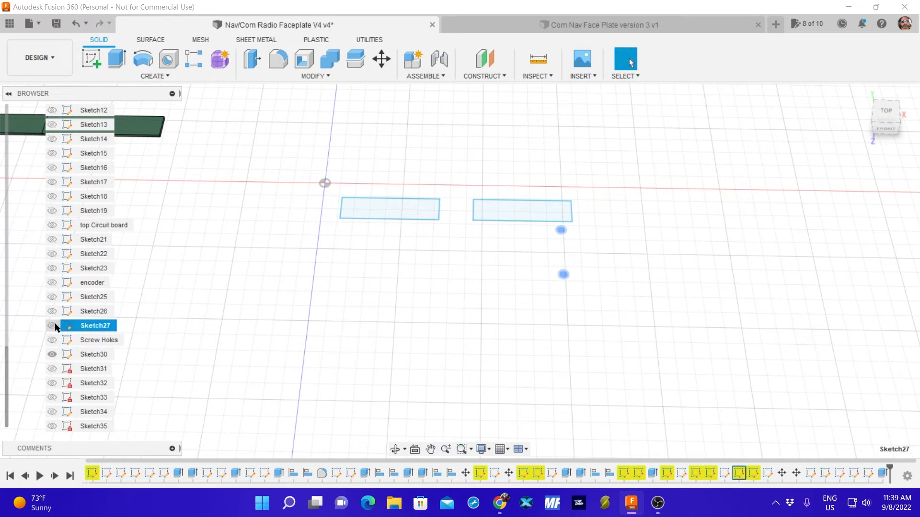
double_click(78, 326)
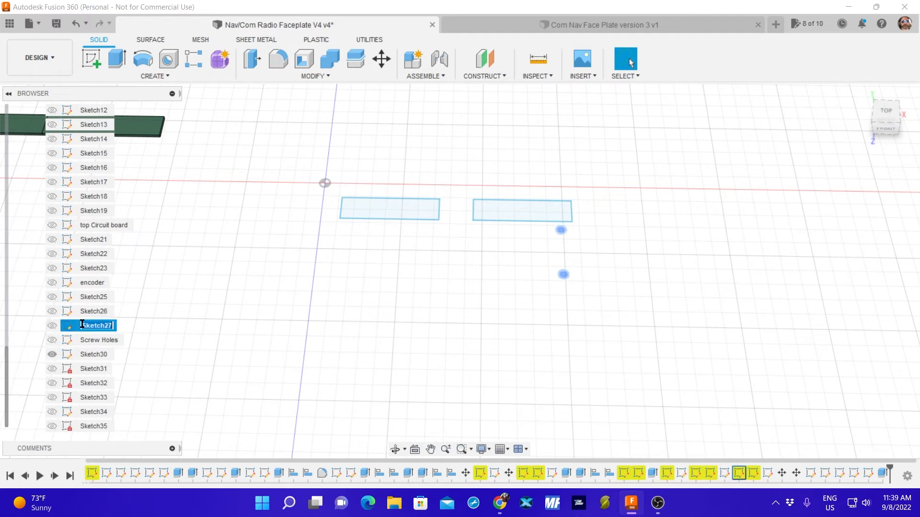
key(BackSpace)
text(Encoder Holes)
key(Return)
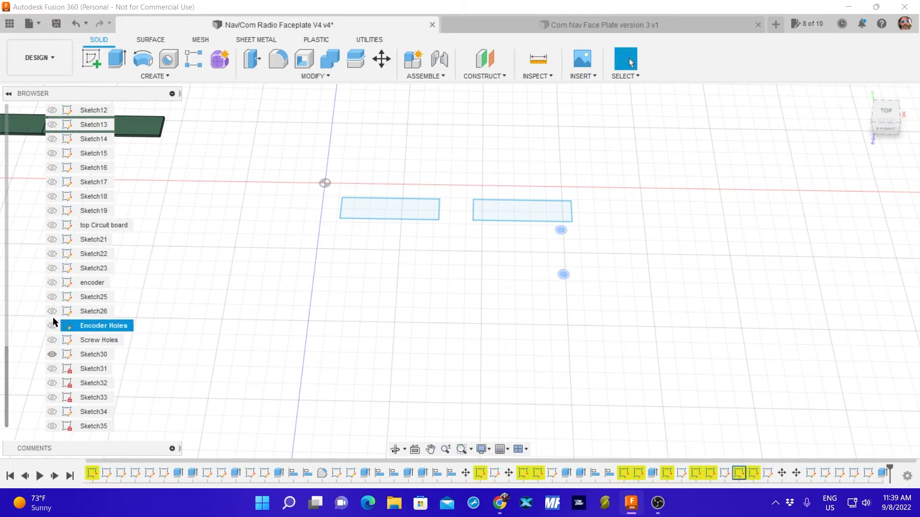
Show Sketch26 and Sketch25, and rename Sketch25 as Swap Button.
ctrl+click(53, 312)
click(52, 312)
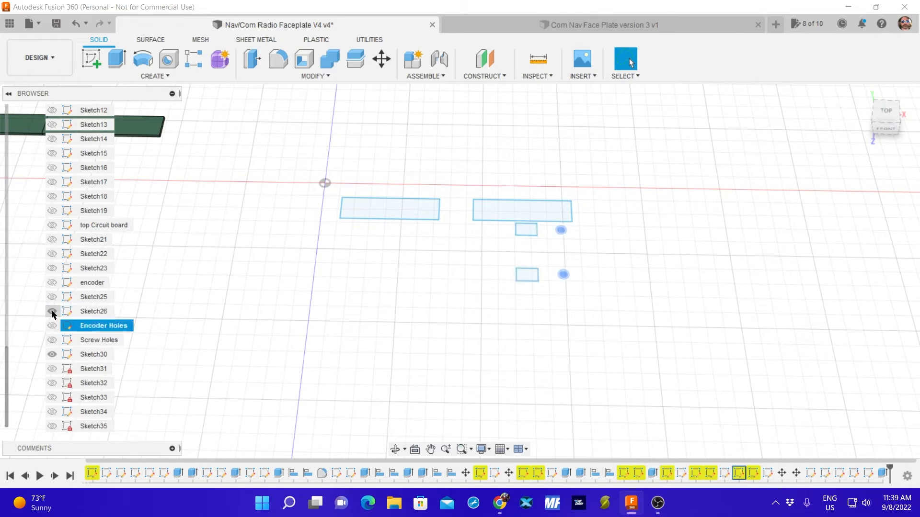
click(51, 298)
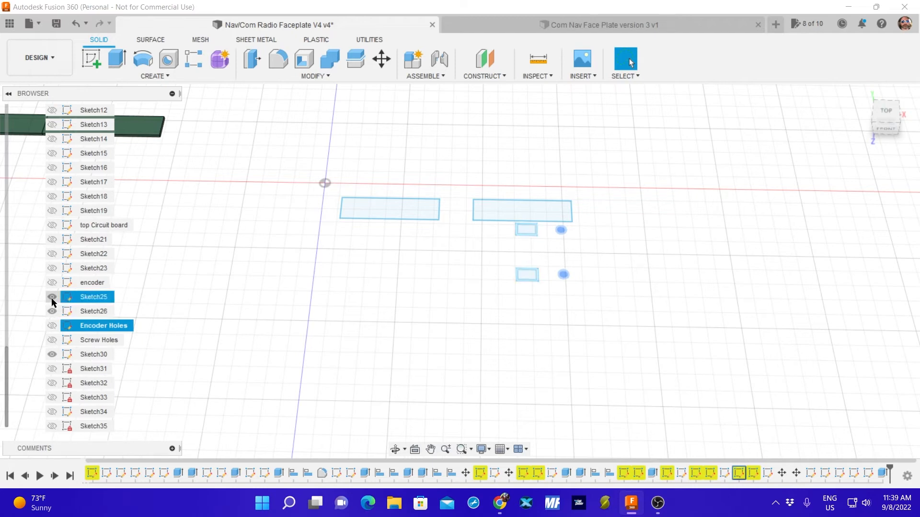
double_click(87, 298)
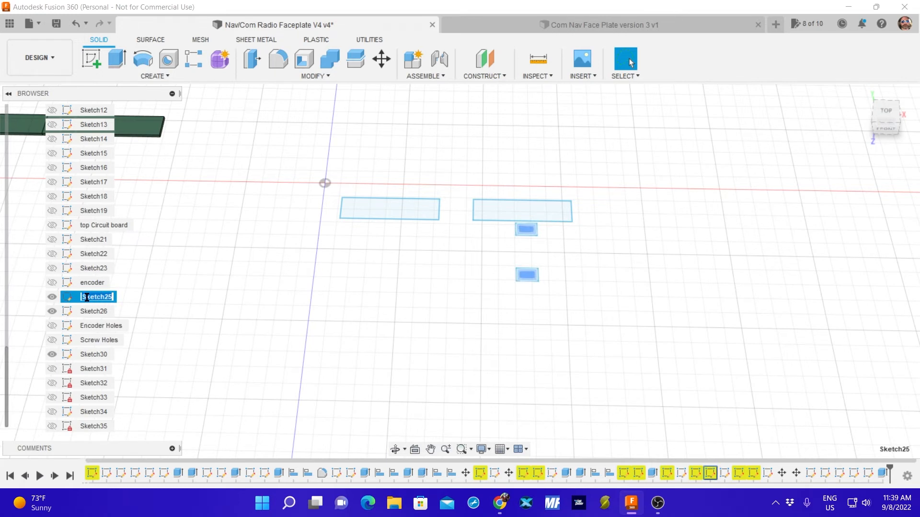
text(Swap Button)
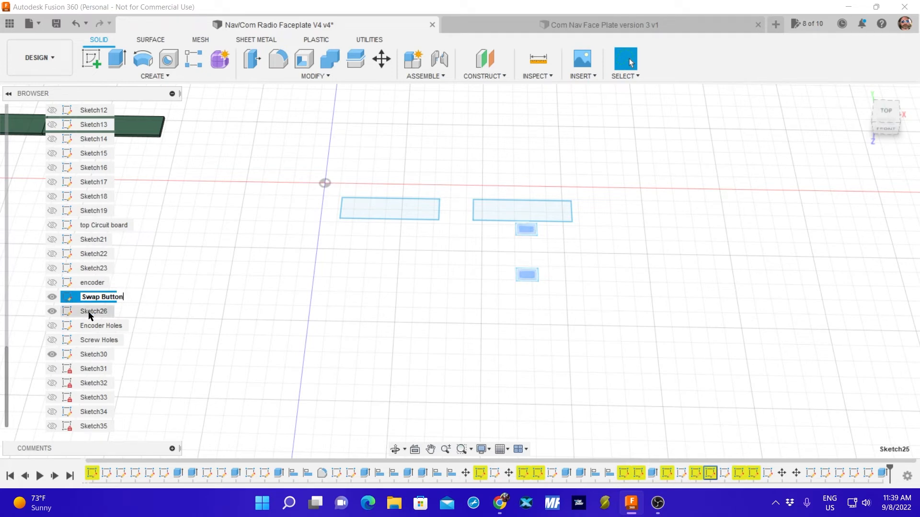
key(Return)
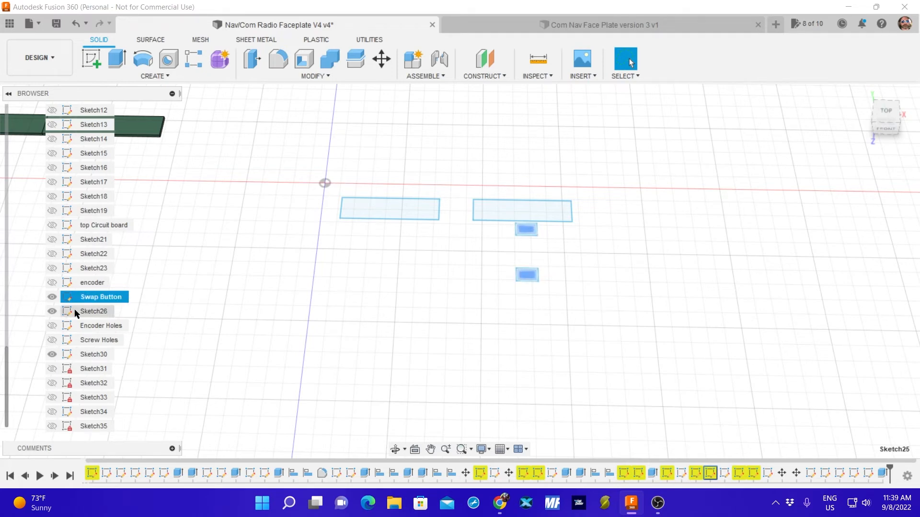
Rename Sketch26 as Swap Button Brim and hide both swap button sketches.
ctrl+click(72, 312)
click(55, 311)
click(54, 311)
click(84, 312)
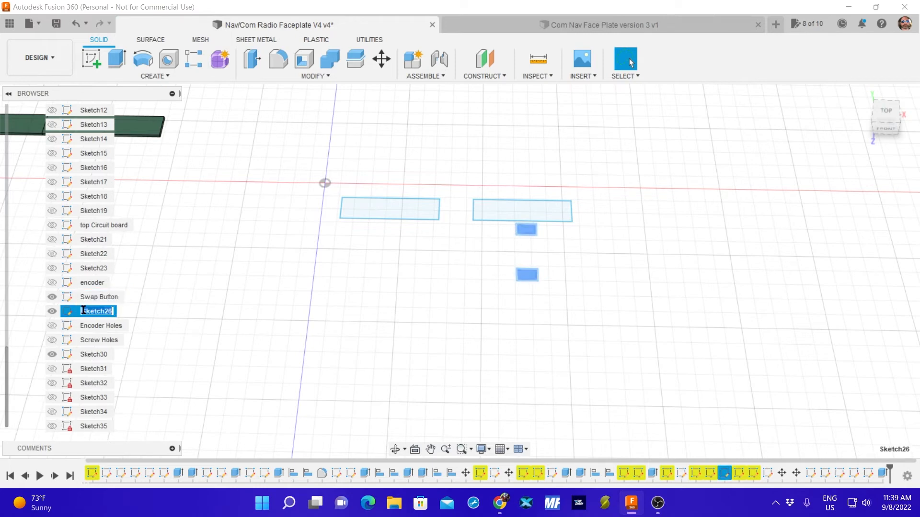
text(Swap Button Brim)
key(Return)
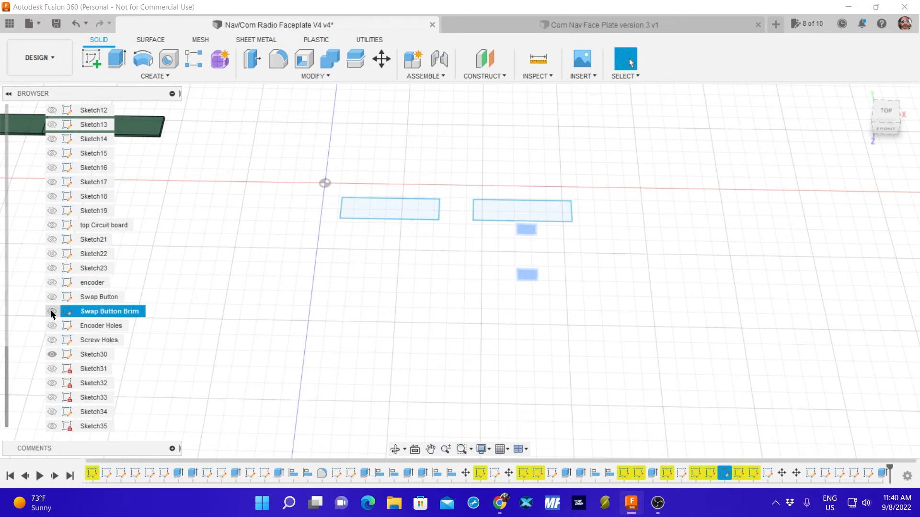
click(122, 269)
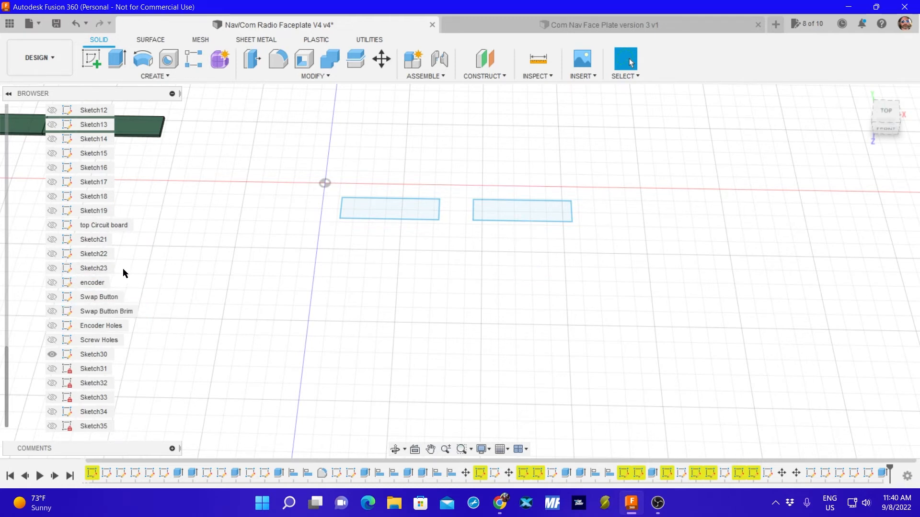
Show Sketch23 with the two lower display rectangles and rename it as Lower led.
click(53, 269)
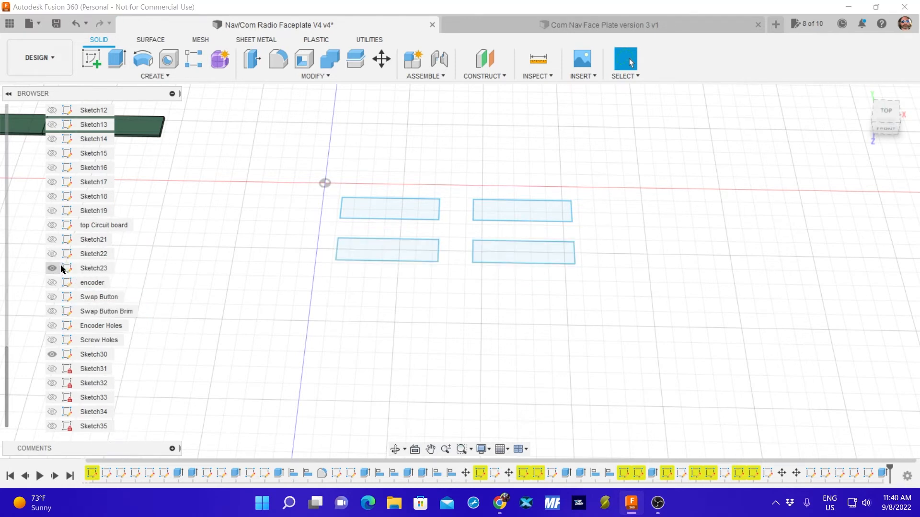
click(91, 269)
click(91, 268)
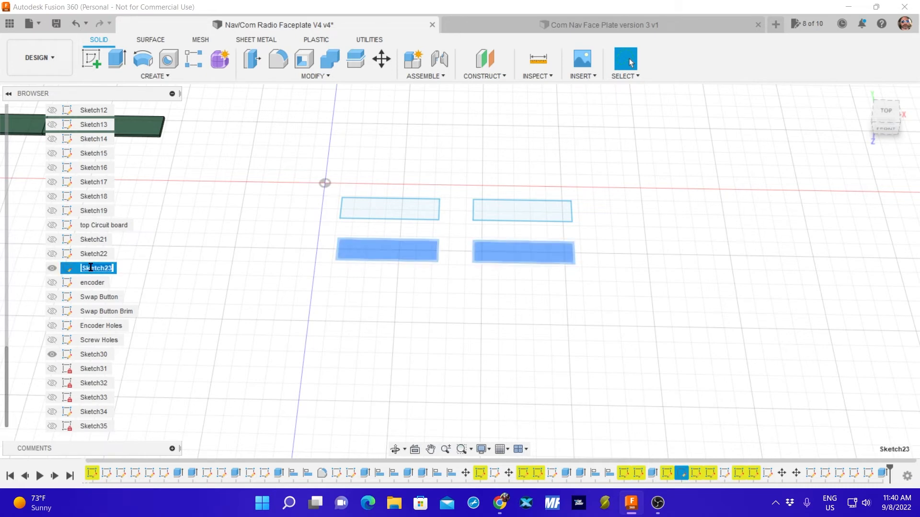
text(Lower led)
key(Return)
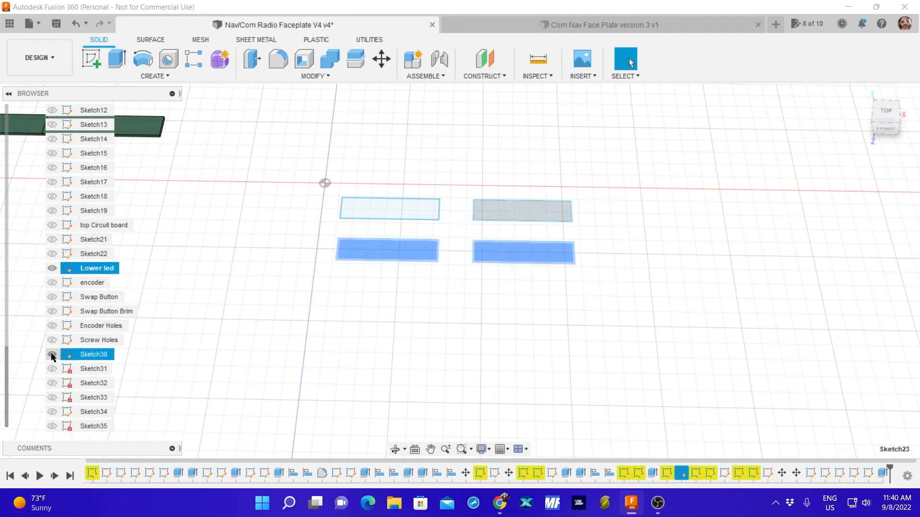
Rename Sketch30, which holds the upper-right display rectangle, as Right Led Top.
click(91, 355)
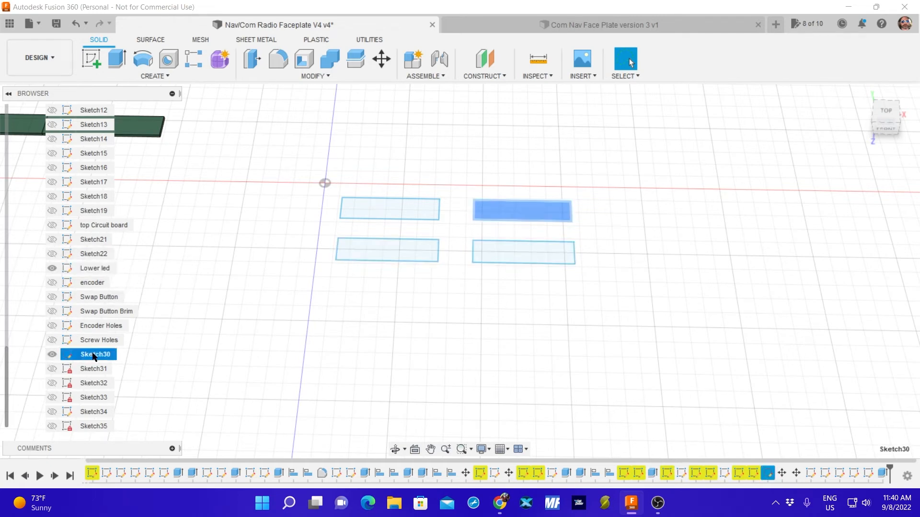
double_click(92, 354)
text(Right Led Top)
key(Return)
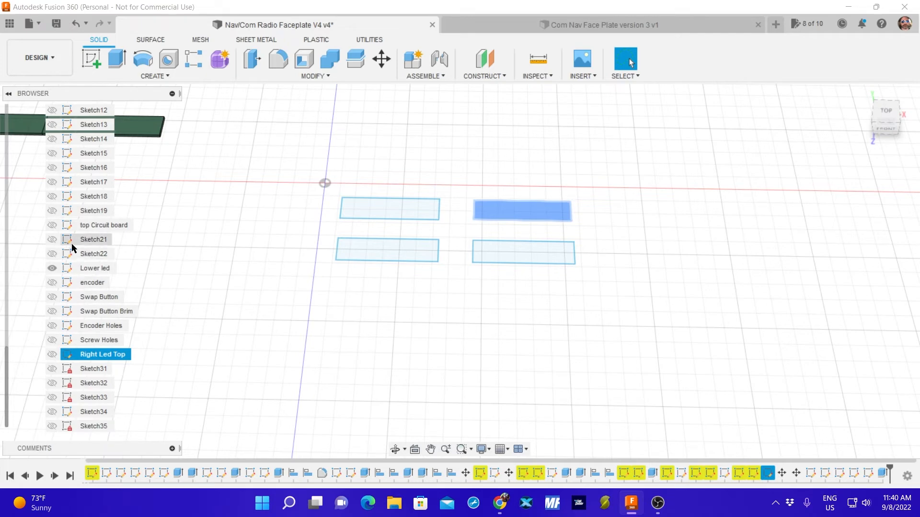
Toggle the Screw Holes and Encoder Holes sketches to check them, and show the Right Led Top sketch.
click(57, 384)
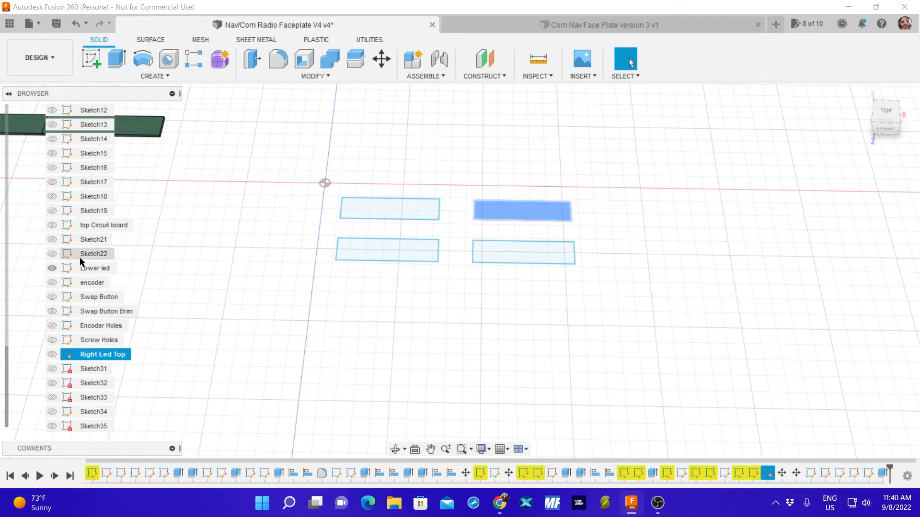
click(52, 341)
click(52, 340)
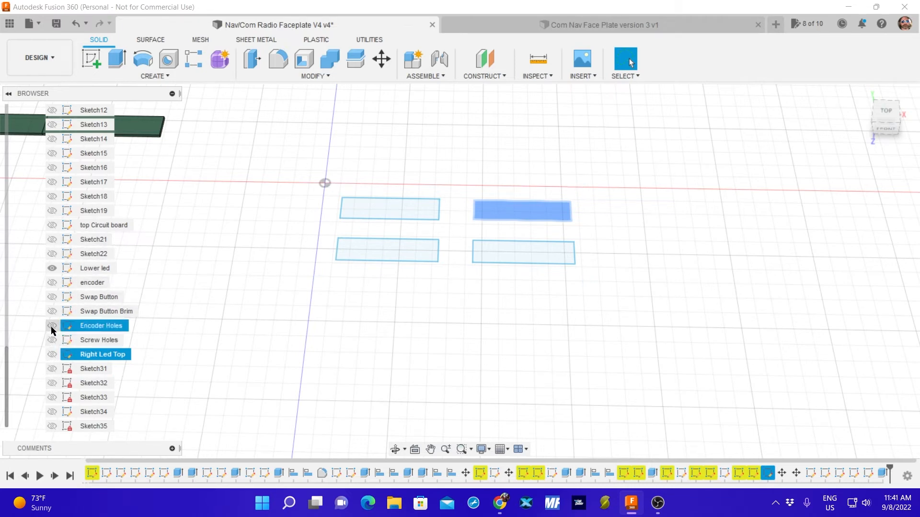
click(52, 326)
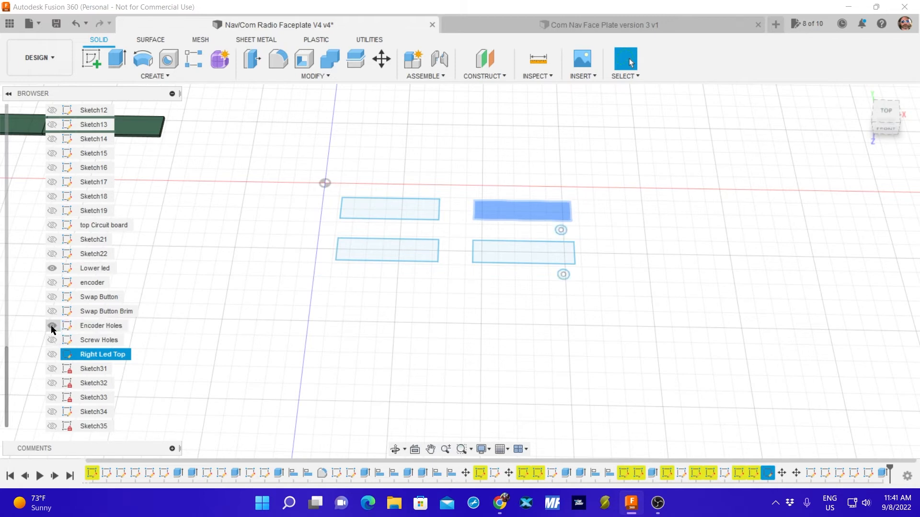
click(52, 326)
scroll(200, 271, down, 3)
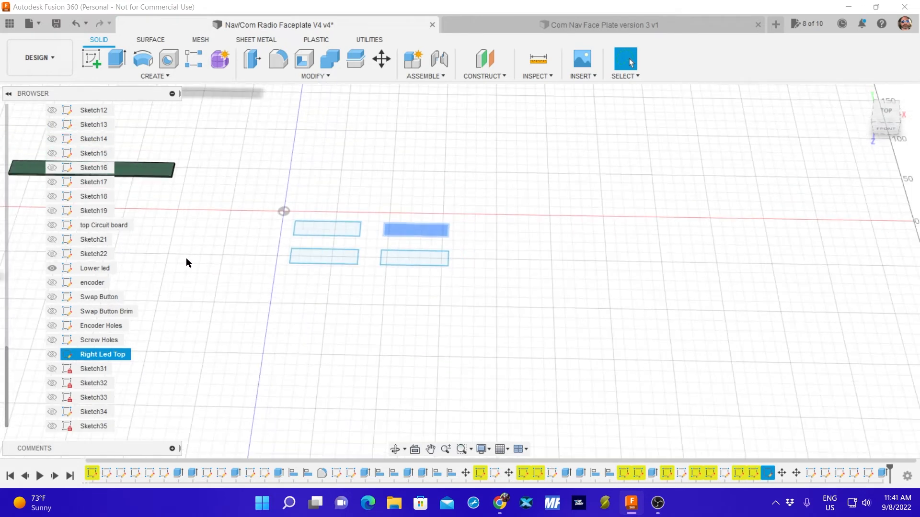
scroll(186, 259, up, 2)
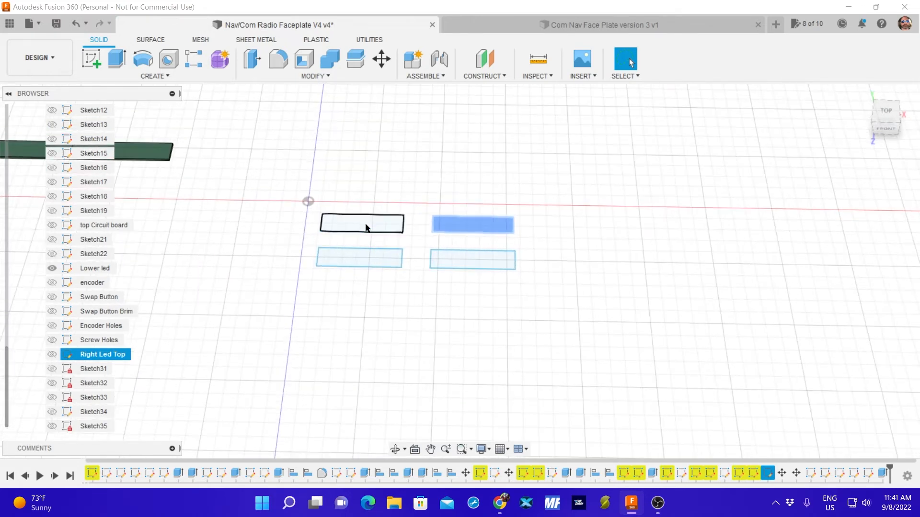
click(258, 151)
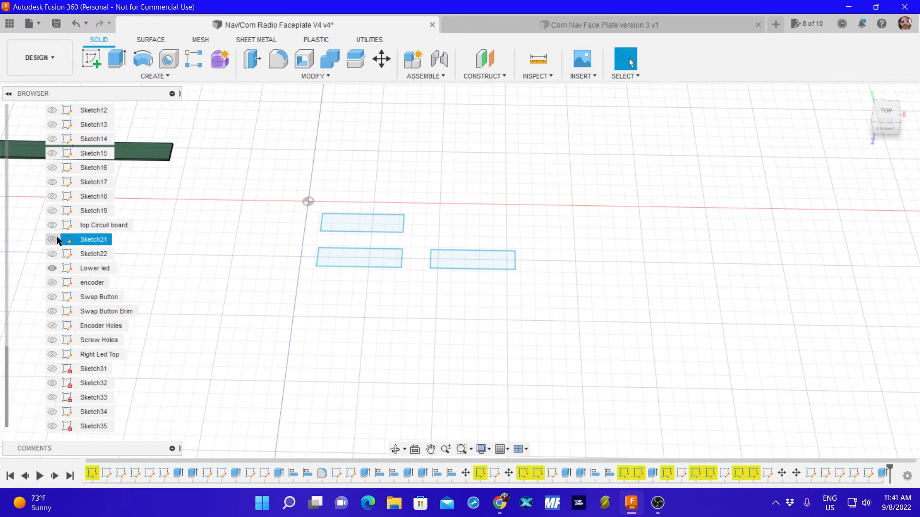
click(52, 354)
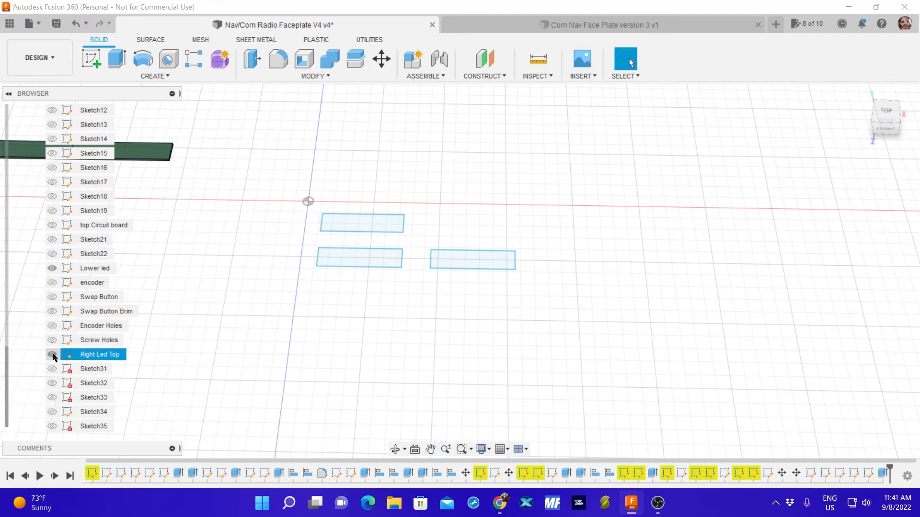
Cut the upper-right display opening 20 mm through the faceplate from the Right Led Top rectangle, with the faceplate body shown.
click(115, 59)
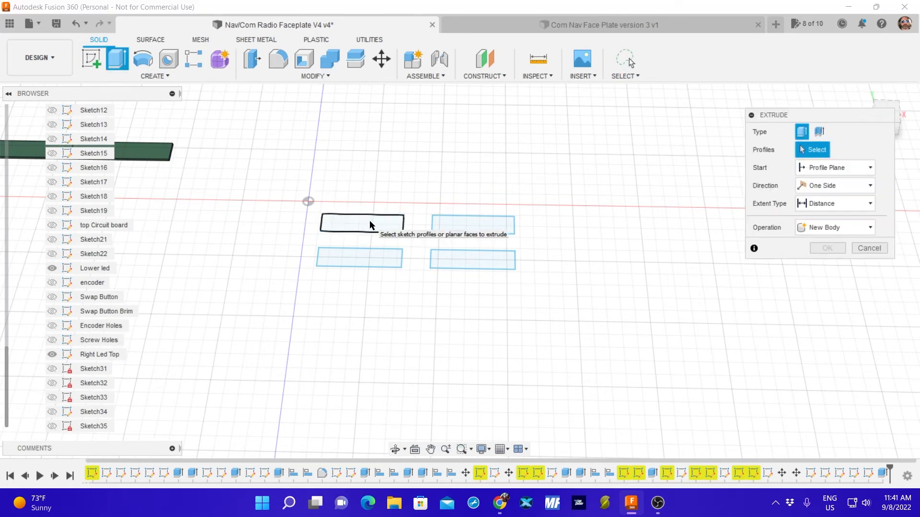
click(370, 224)
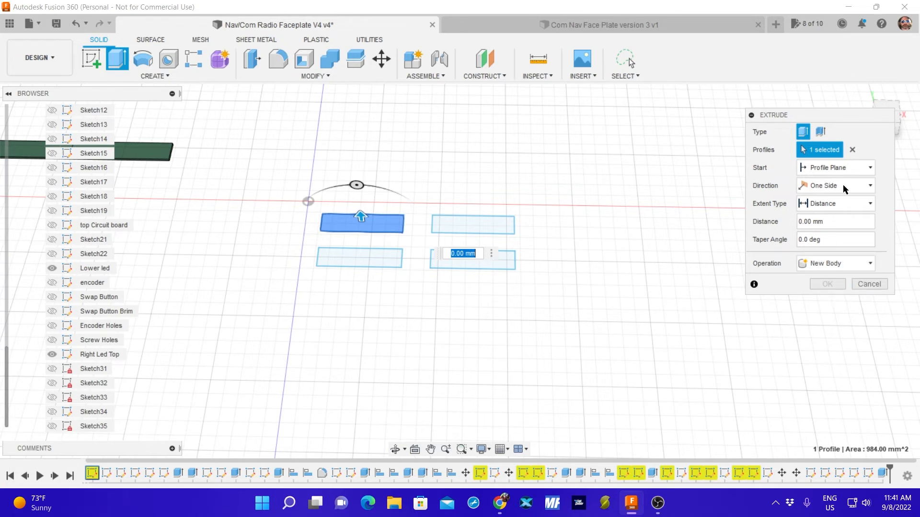
click(852, 150)
click(475, 228)
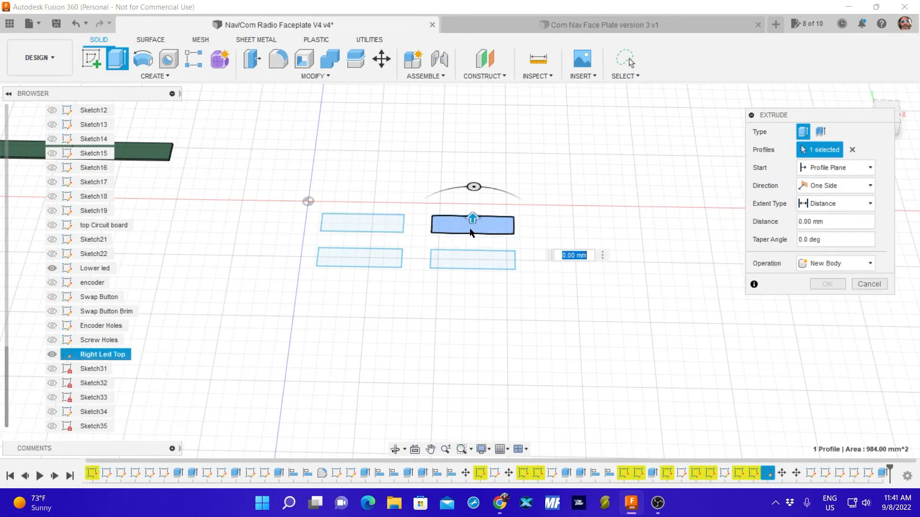
click(852, 150)
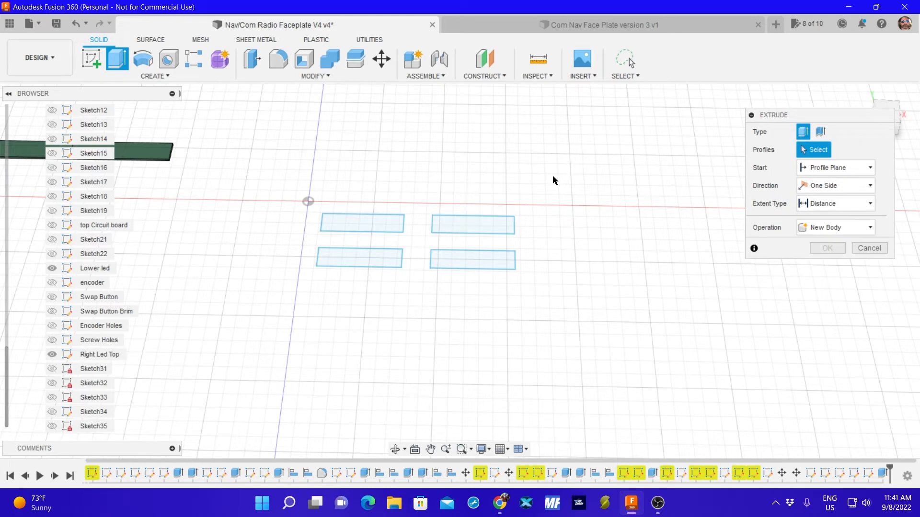
mouse_move(553, 175)
mouse_down()
mouse_move(474, 297)
mouse_move(300, 277)
mouse_move(262, 197)
mouse_move(279, 180)
mouse_up()
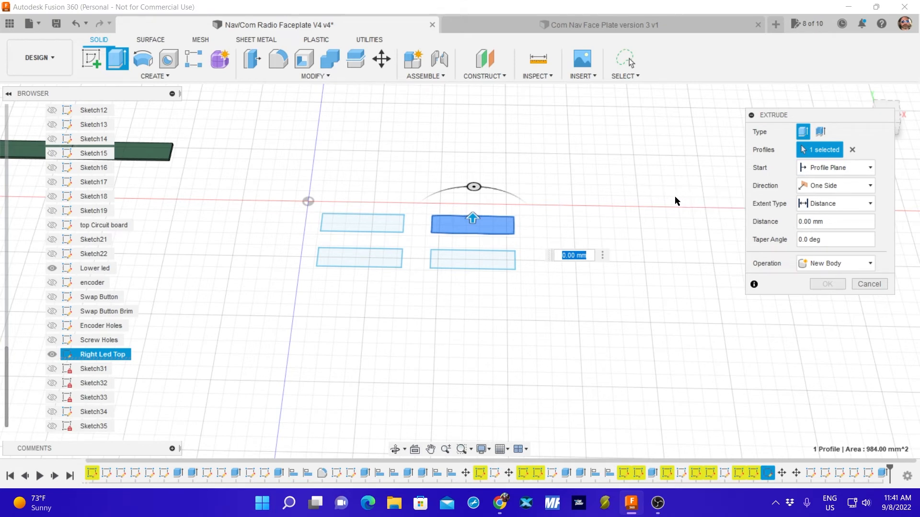
click(842, 264)
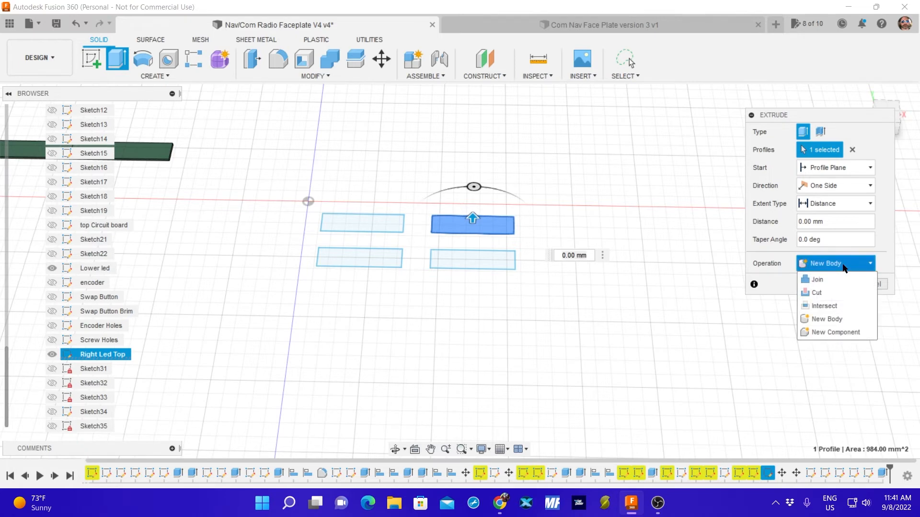
click(842, 263)
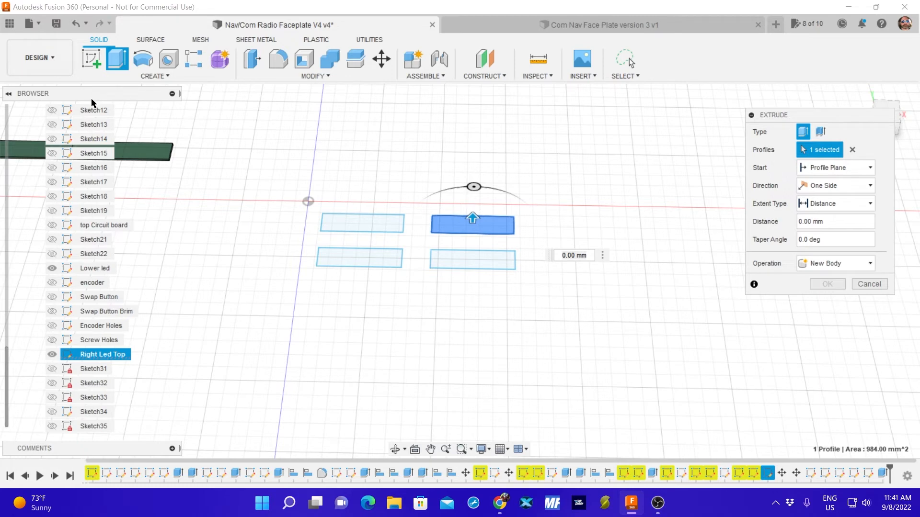
scroll(183, 188, down, 3)
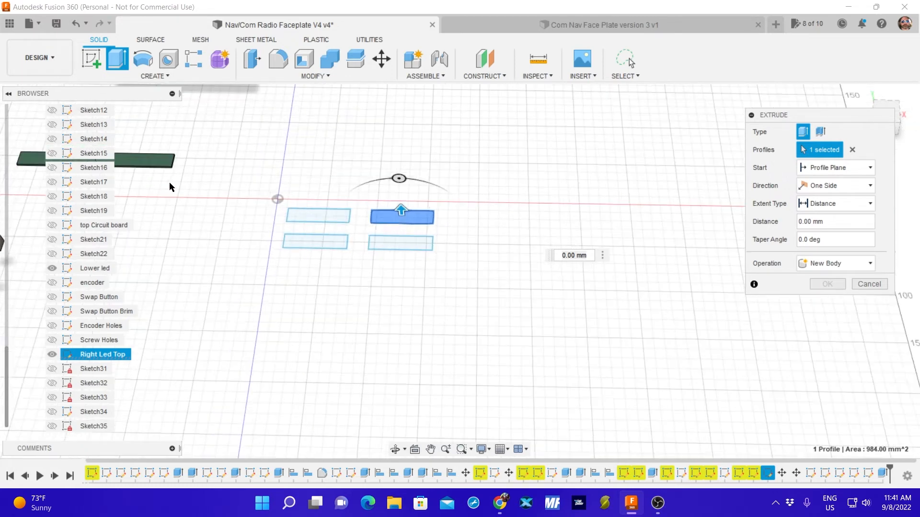
scroll(96, 189, up, 4)
scroll(86, 192, up, 8)
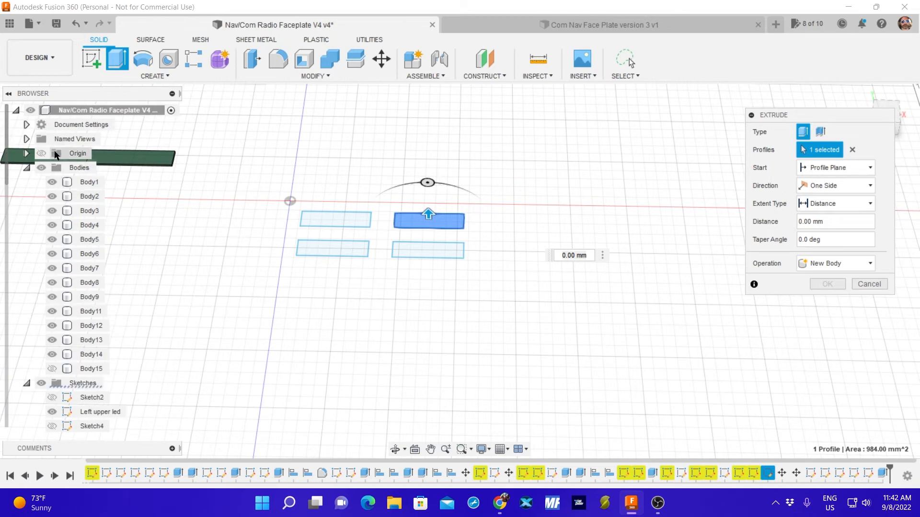
click(53, 370)
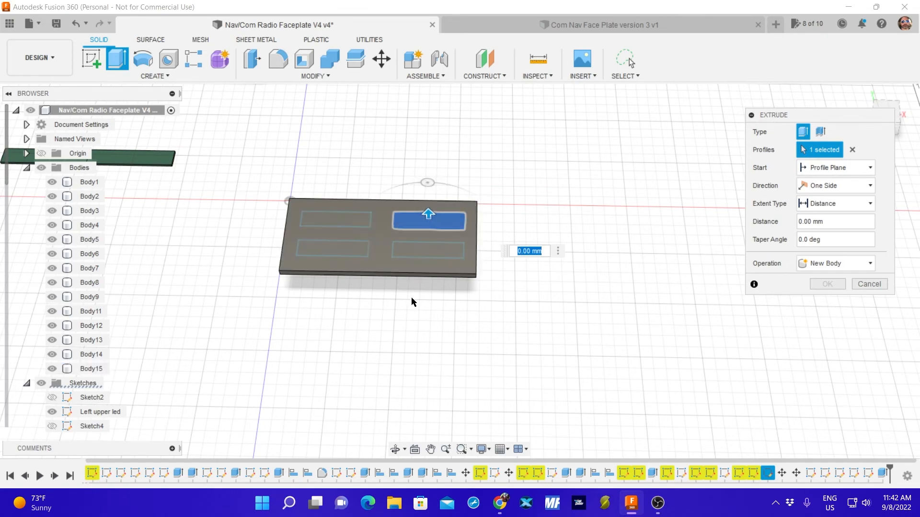
shift+middle_drag(411, 297, 412, 236)
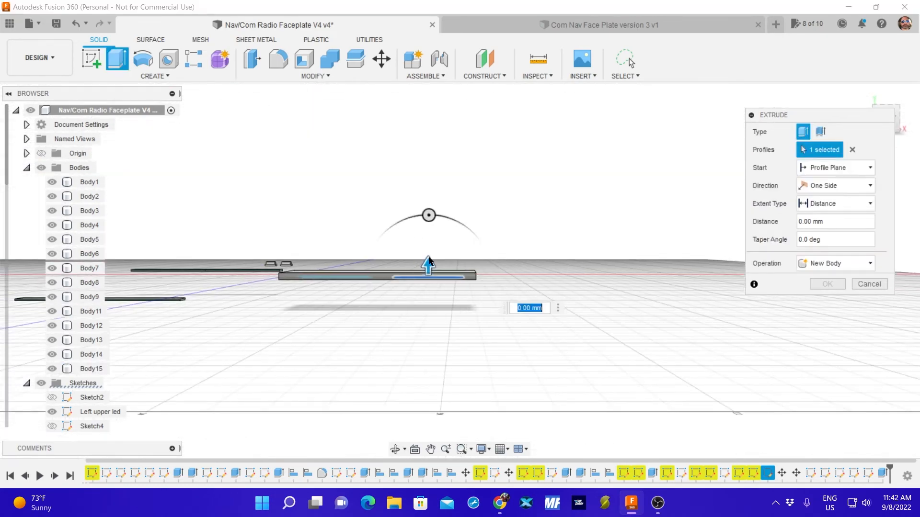
drag(427, 267, 423, 251)
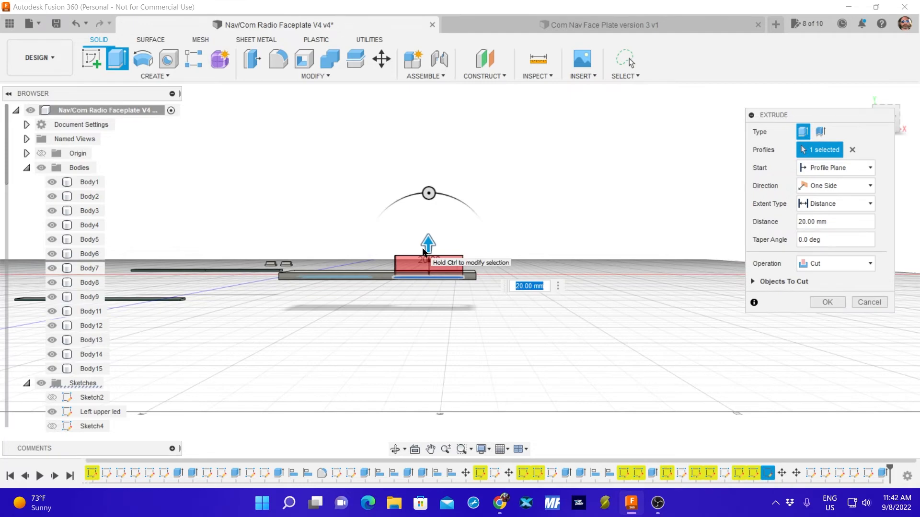
key(Return)
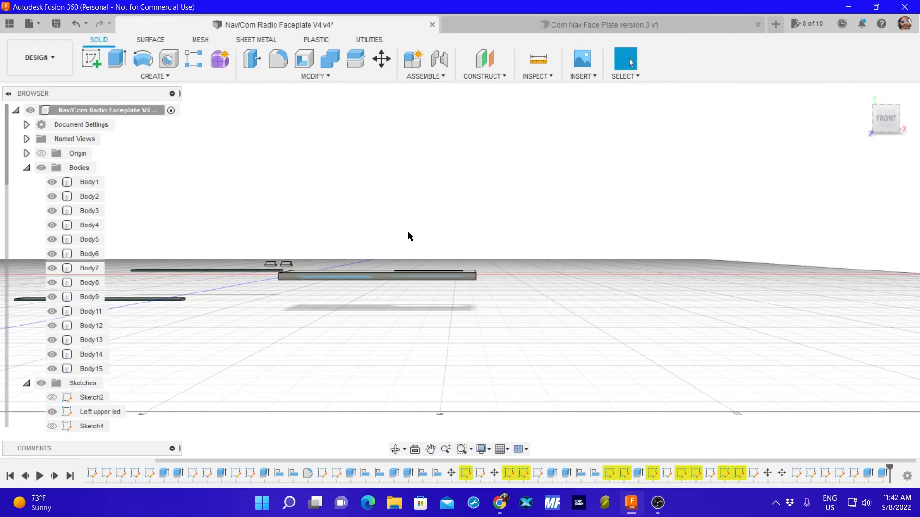
Cut the upper-left display opening 20 mm through the faceplate, hiding Body15 to pick the rectangle and showing it again for the cut.
shift+middle_drag(409, 235, 404, 318)
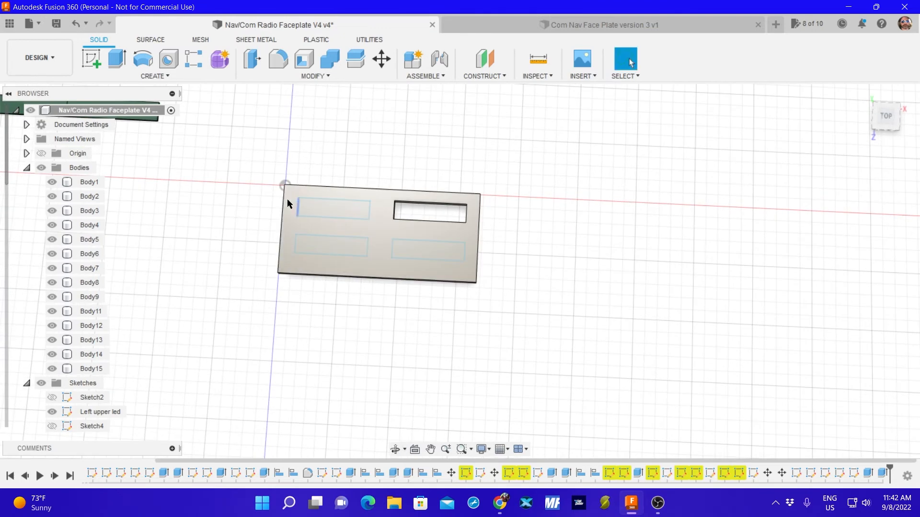
click(110, 63)
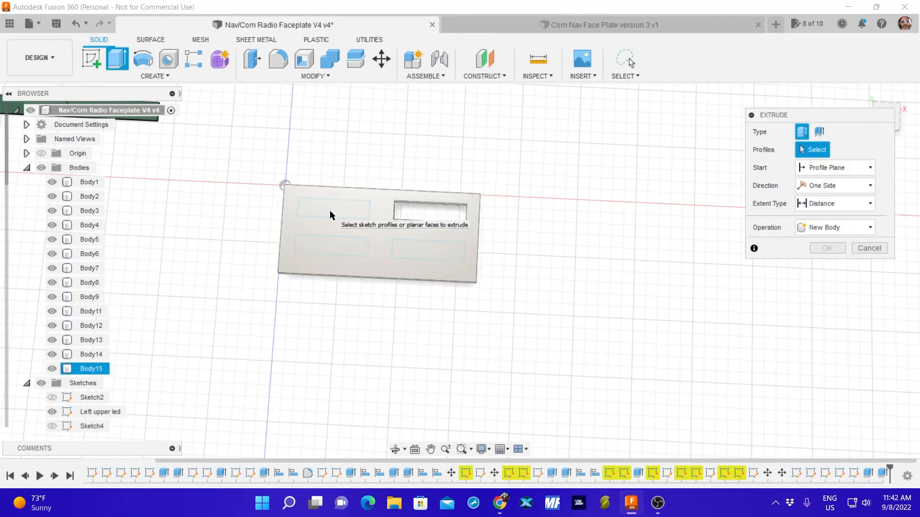
click(52, 368)
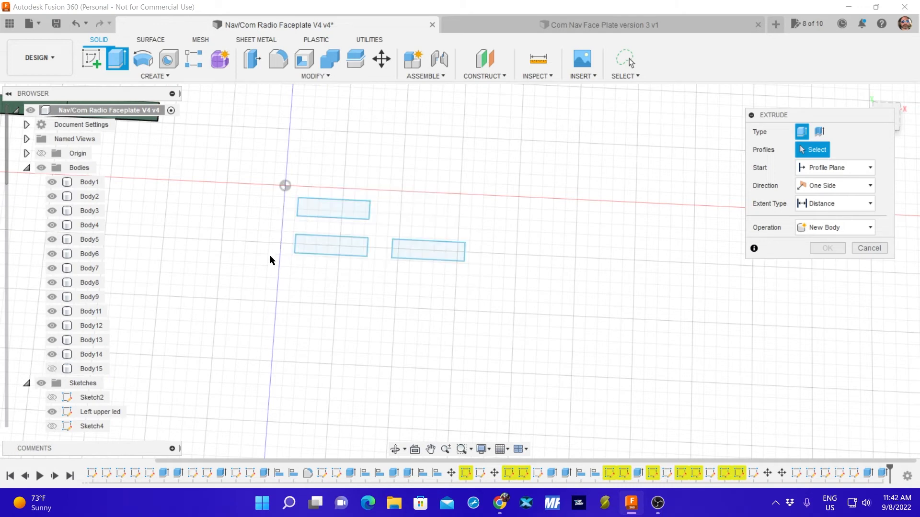
click(330, 211)
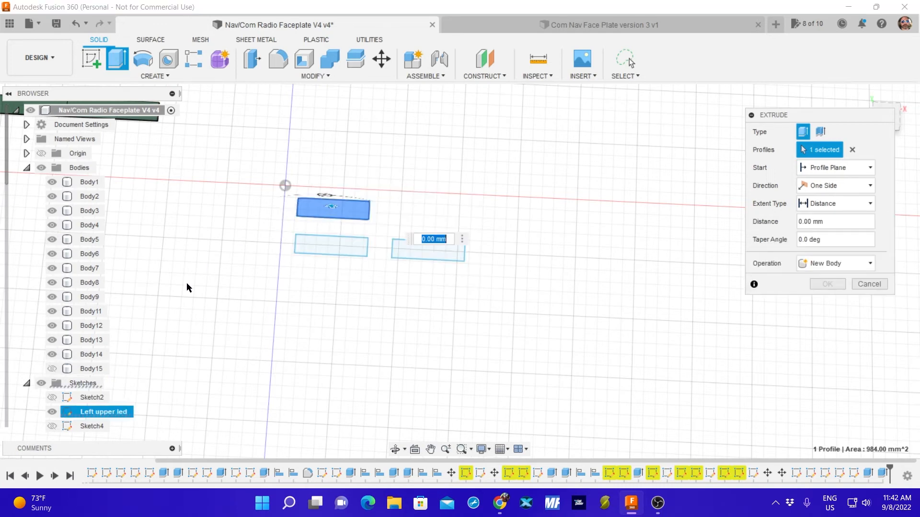
click(51, 369)
shift+middle_drag(323, 318, 326, 266)
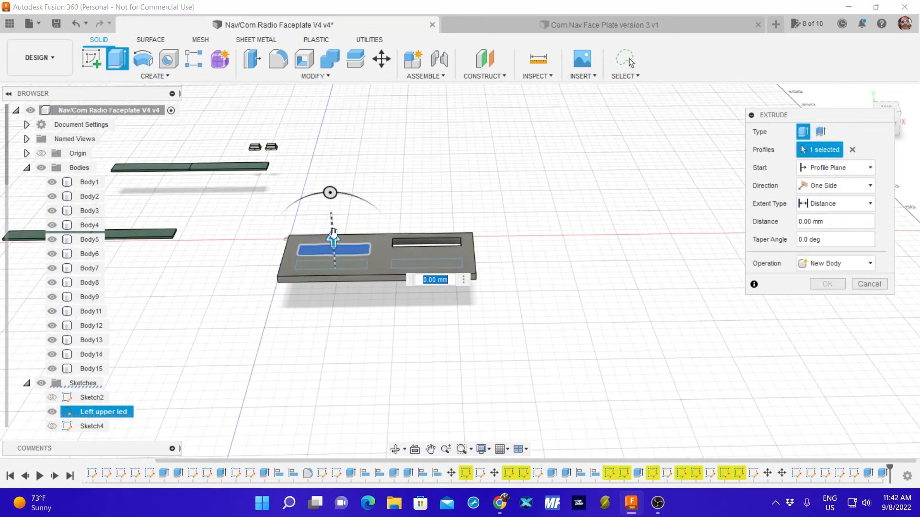
drag(333, 236, 331, 224)
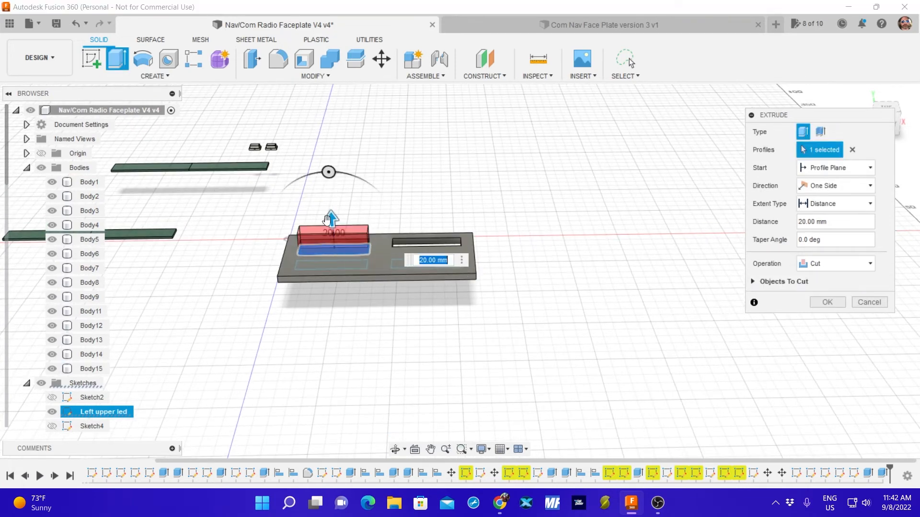
key(Return)
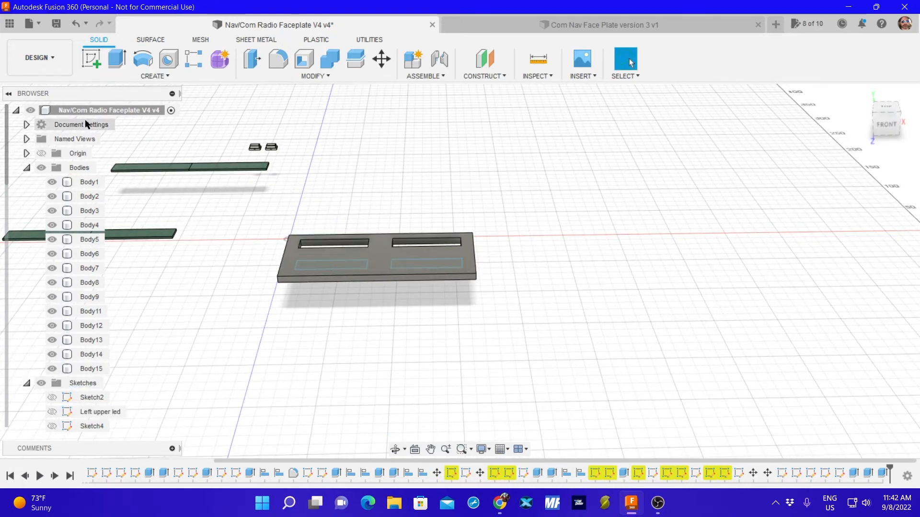
Try to cut both lower display rectangles upward through the faceplate in one extrusion, and undo that cut.
key(e)
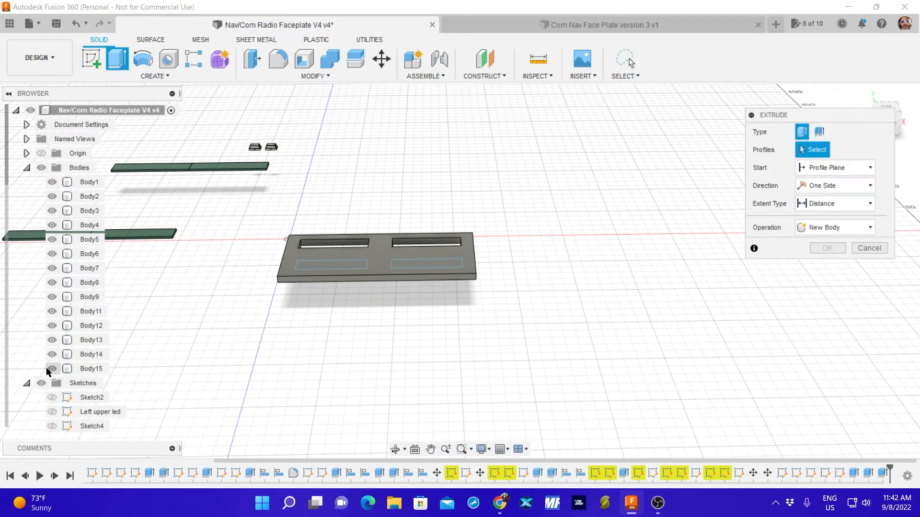
click(51, 369)
click(336, 264)
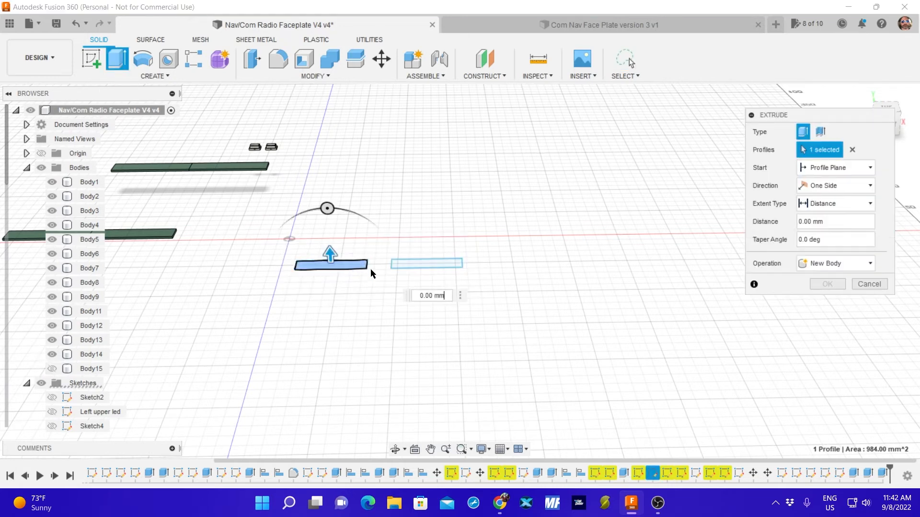
click(418, 267)
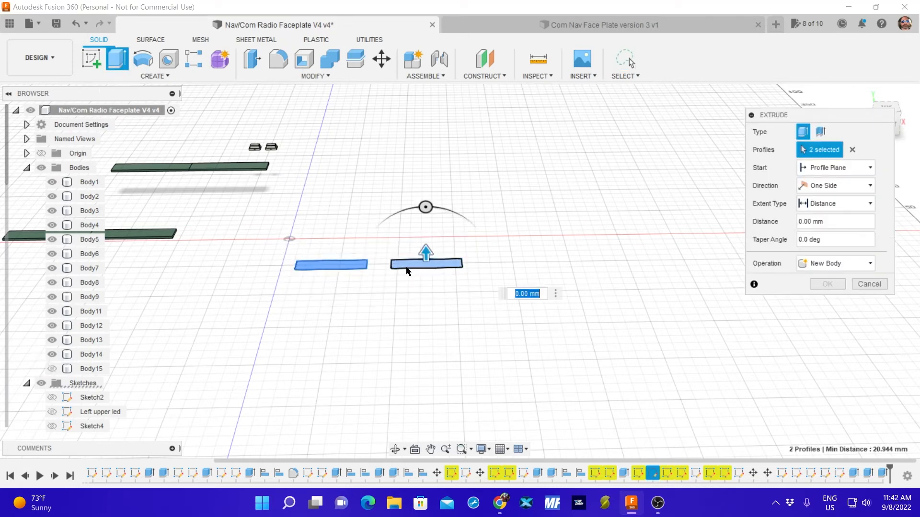
click(51, 369)
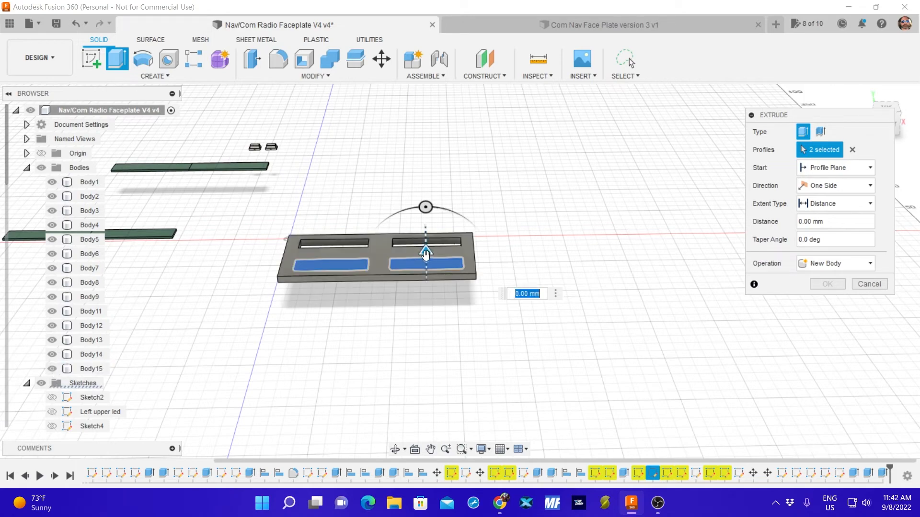
drag(425, 255, 425, 236)
key(Return)
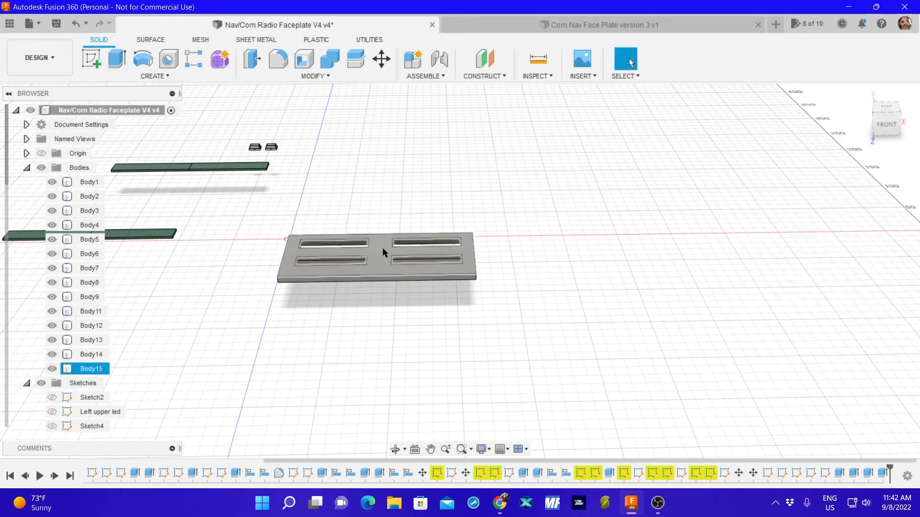
shift+middle_drag(353, 304, 331, 330)
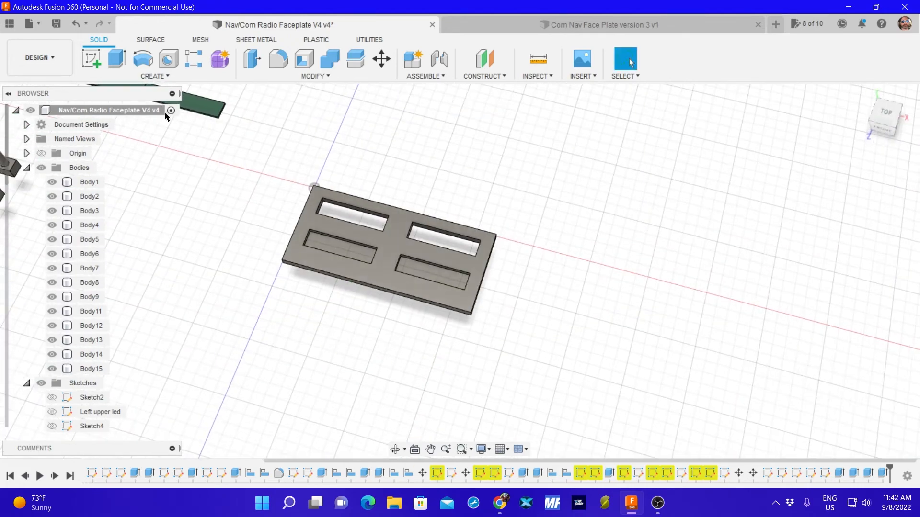
click(75, 24)
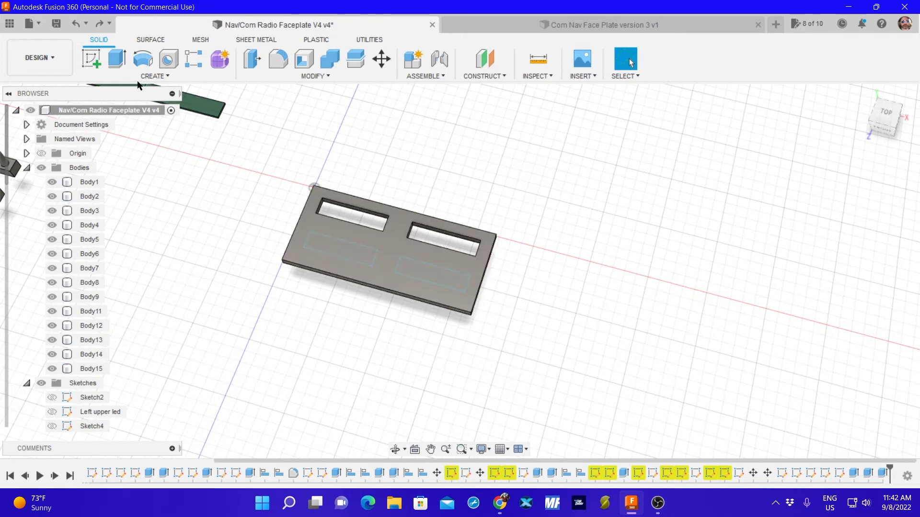
Try to cut the lower-left display rectangle with a distance of -30 mm, and undo that cut.
click(117, 58)
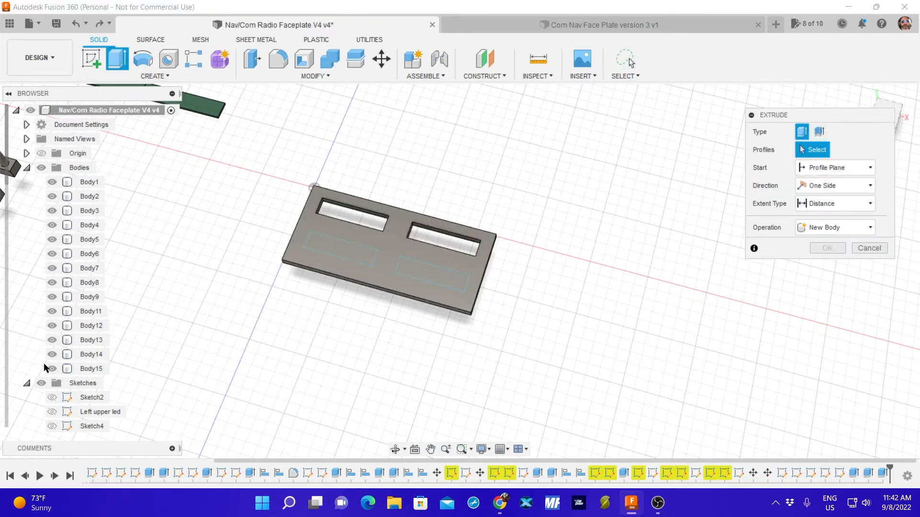
click(50, 368)
click(330, 249)
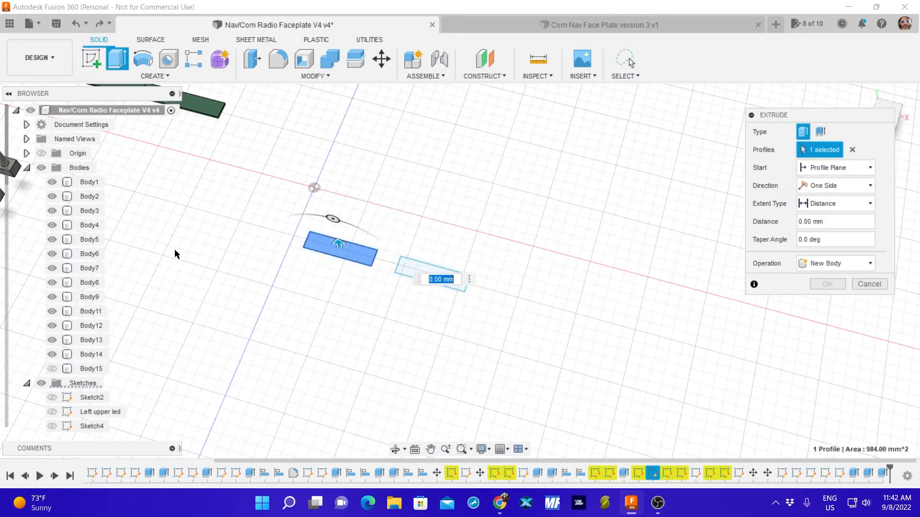
click(52, 369)
shift+middle_drag(262, 349, 287, 258)
drag(327, 287, 316, 318)
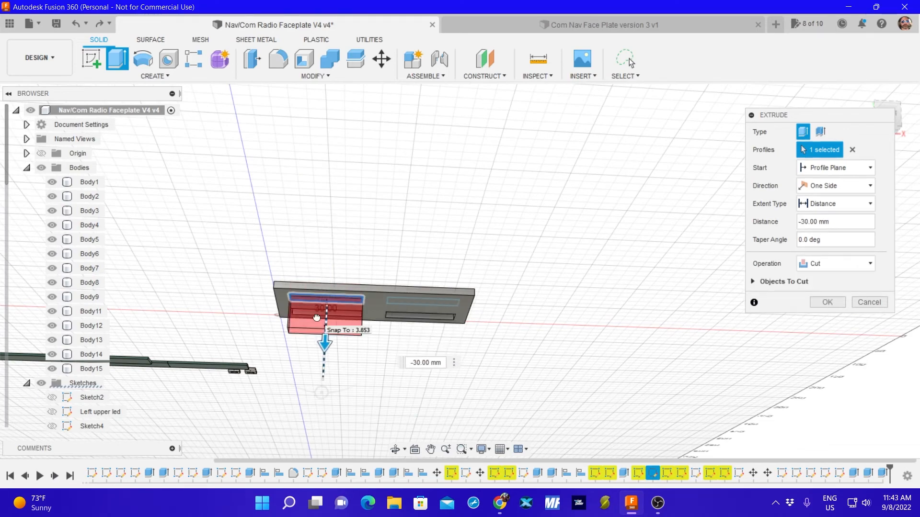
shift+middle_drag(329, 246, 319, 304)
key(Return)
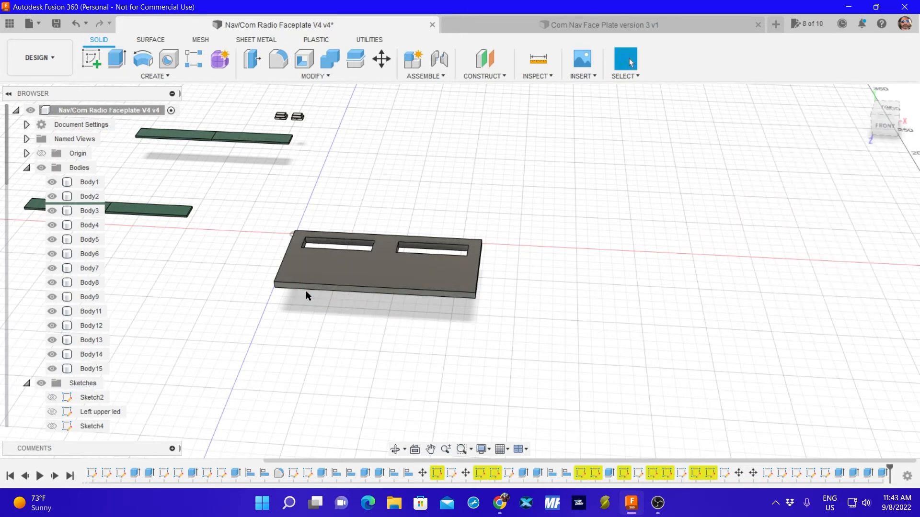
click(80, 24)
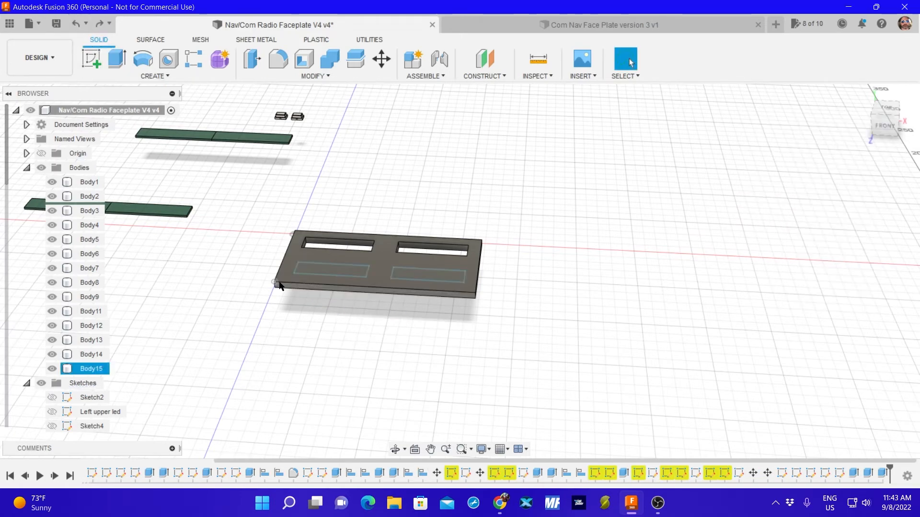
Hide Body15 to expose the two lower display rectangles, cancelling the extrusion started on the whole faceplate face.
scroll(318, 288, down, 2)
scroll(321, 284, up, 3)
scroll(321, 282, up, 5)
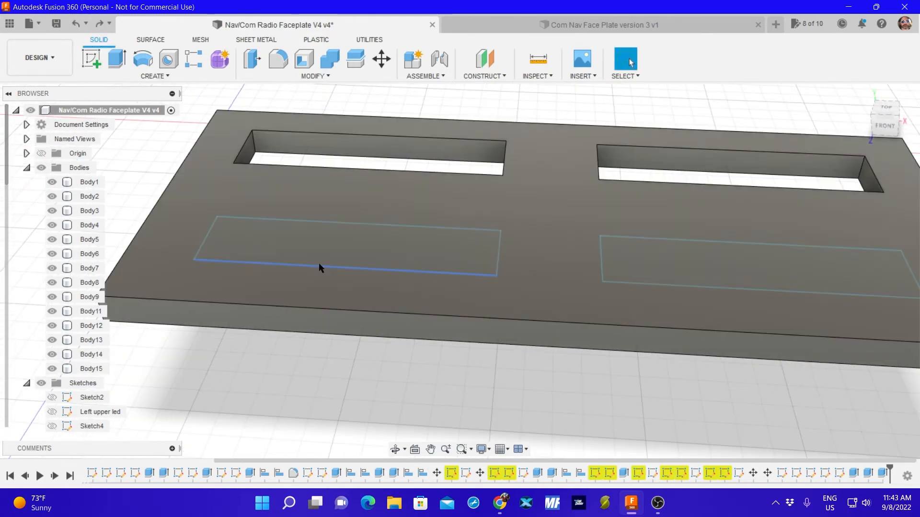
click(330, 242)
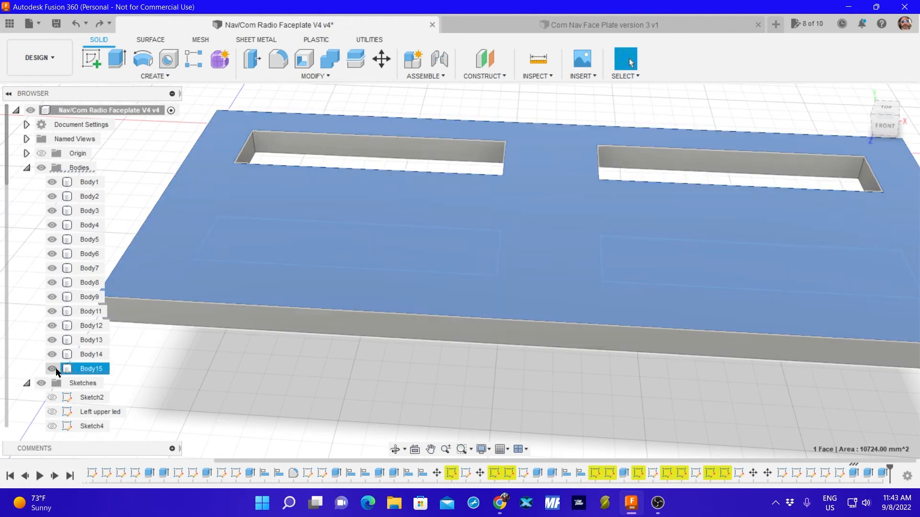
click(52, 368)
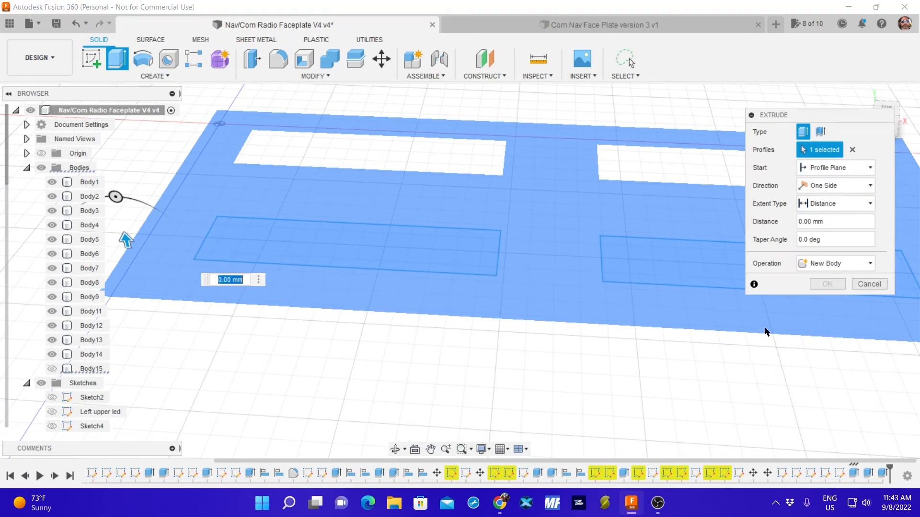
click(868, 284)
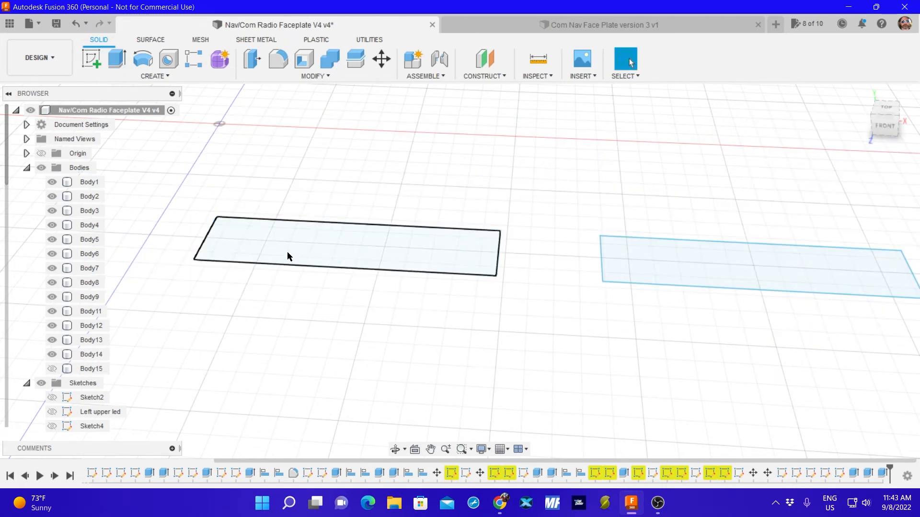
Try to cut the lower-left display rectangle upward into the faceplate, showing Body15 again for the cut.
click(116, 59)
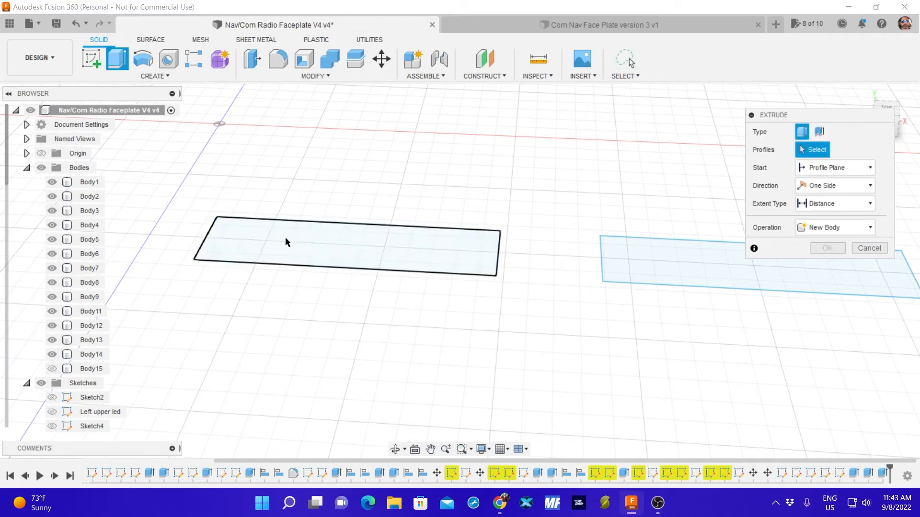
click(286, 243)
click(52, 368)
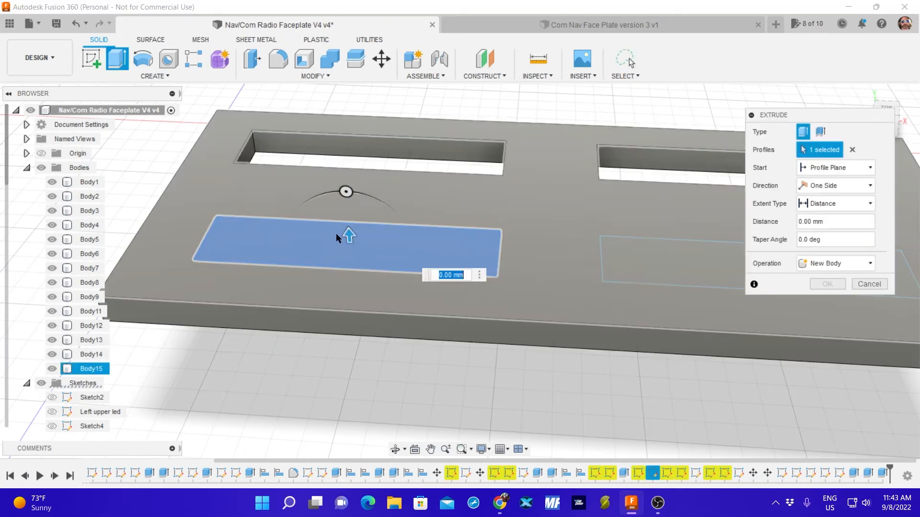
drag(346, 228, 347, 211)
key(Return)
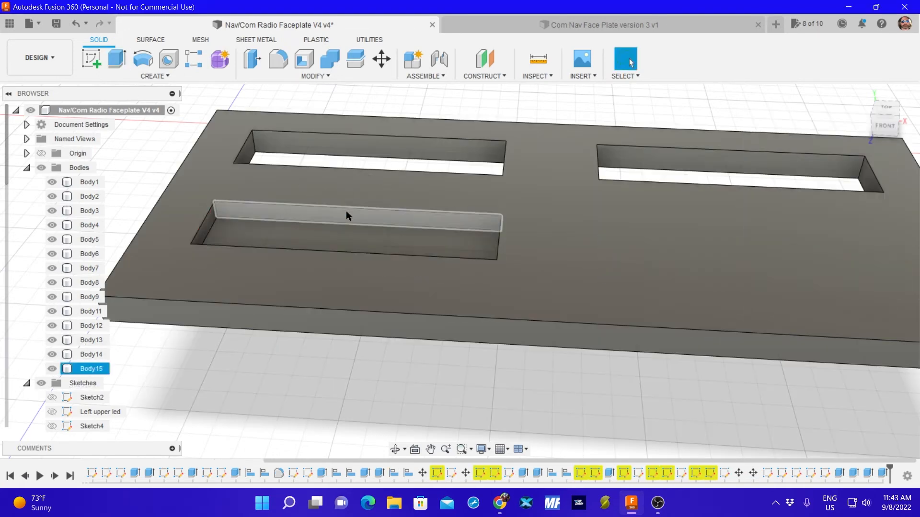
Extrude the lower-left display rectangle downward as a cut through the rest of the faceplate.
key(e)
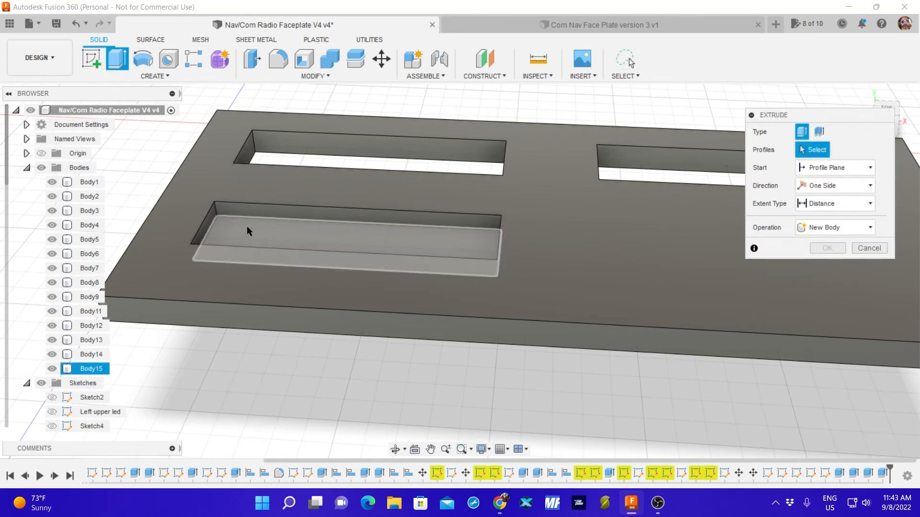
click(247, 226)
drag(252, 223, 250, 254)
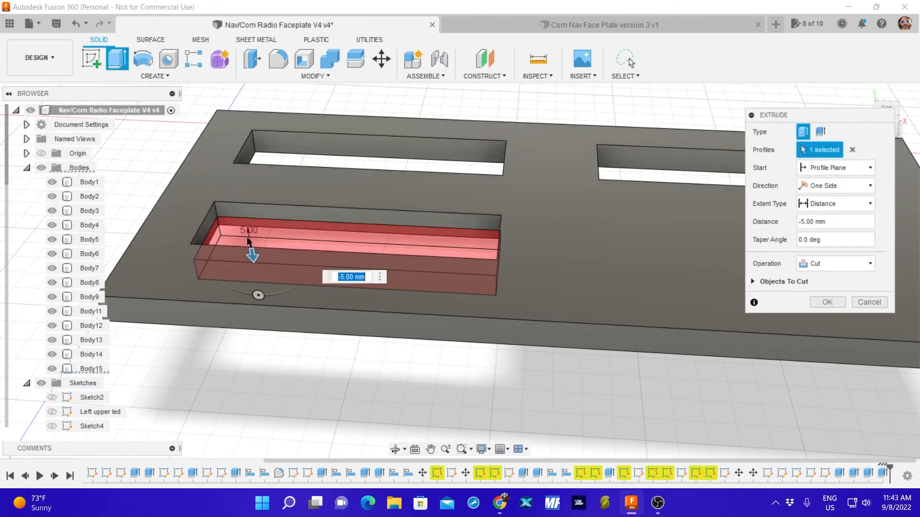
key(Return)
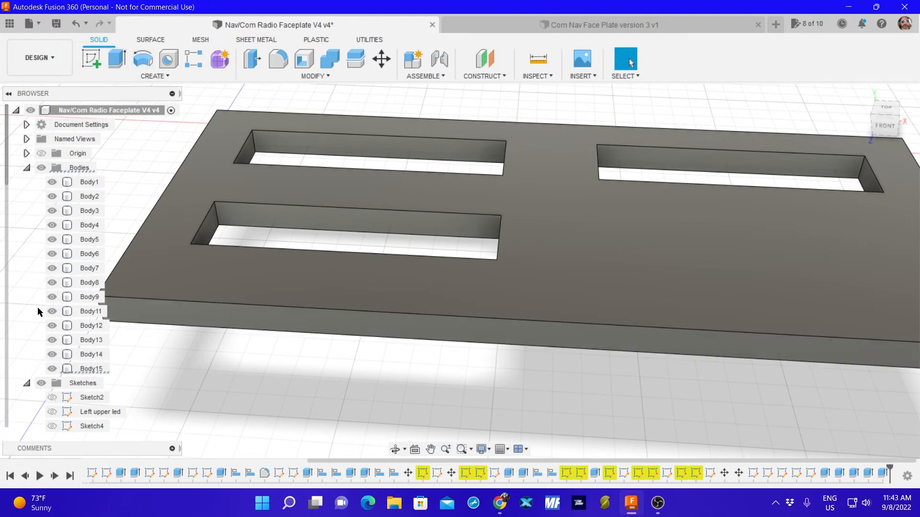
Hide Body15 to check for the remaining lower-right display rectangle, and show the body again.
click(51, 369)
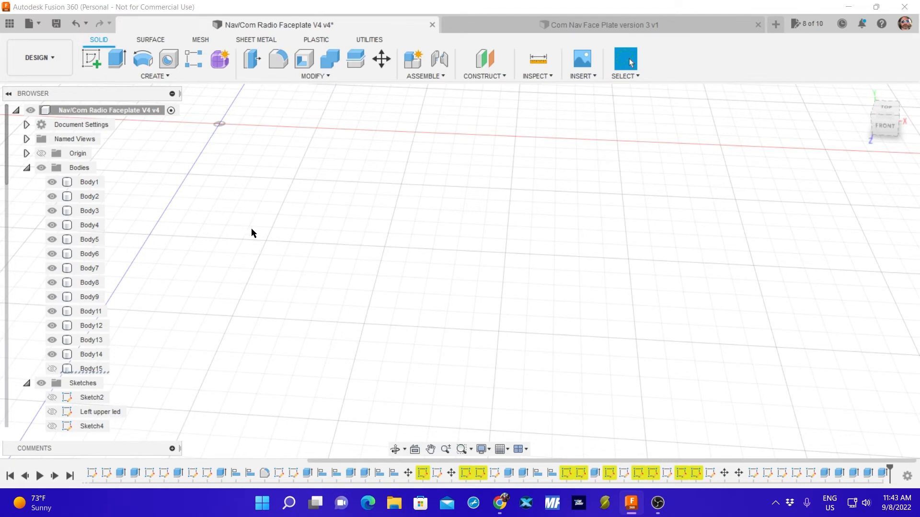
scroll(248, 234, up, 3)
scroll(248, 248, down, 4)
scroll(261, 255, up, 4)
scroll(276, 261, down, 2)
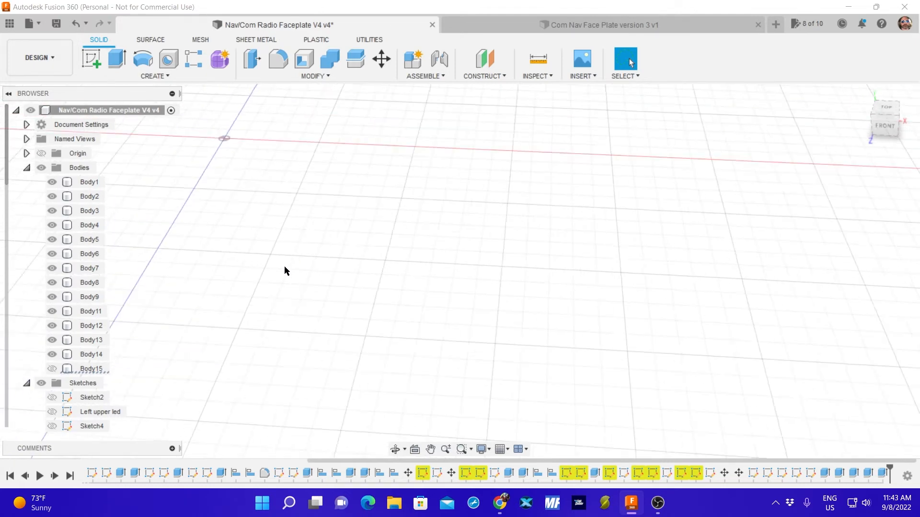
scroll(284, 267, down, 3)
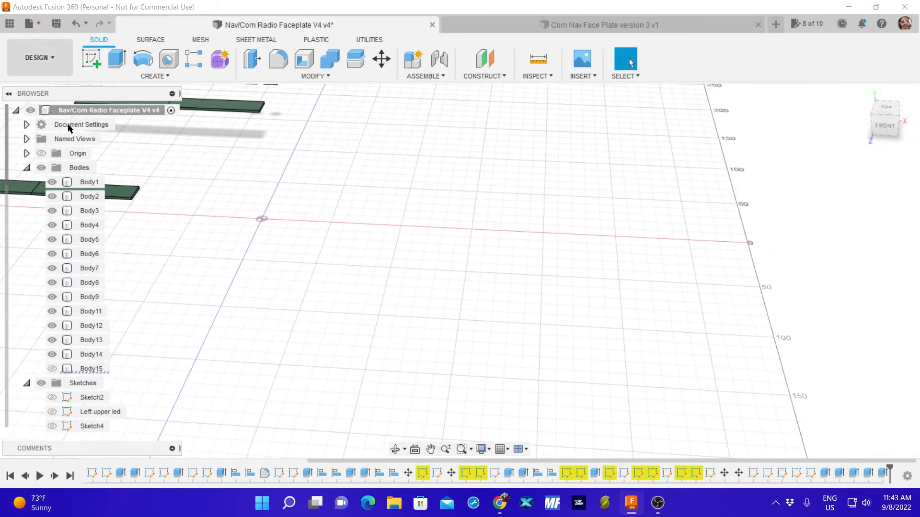
click(52, 369)
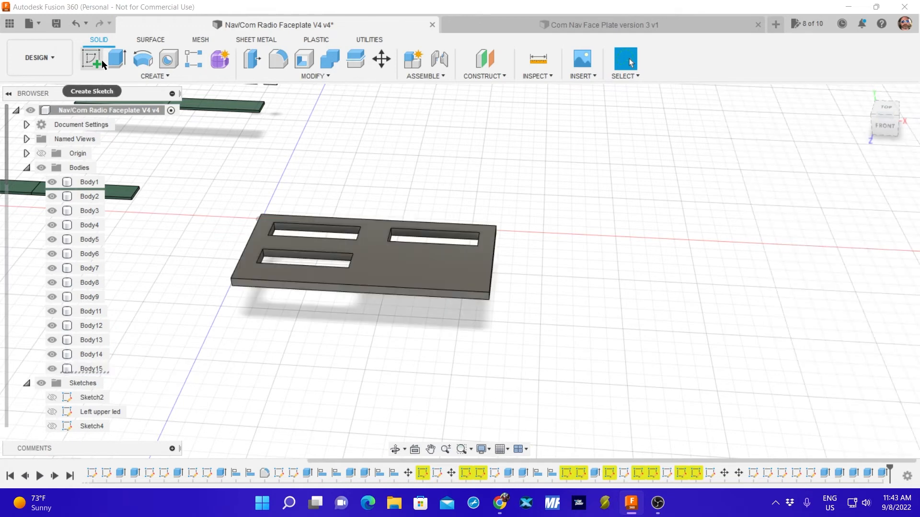
Undo the visibility changes and both lower-left display cuts, back to the two rectangles with Body15 hidden.
click(75, 24)
click(76, 25)
click(77, 26)
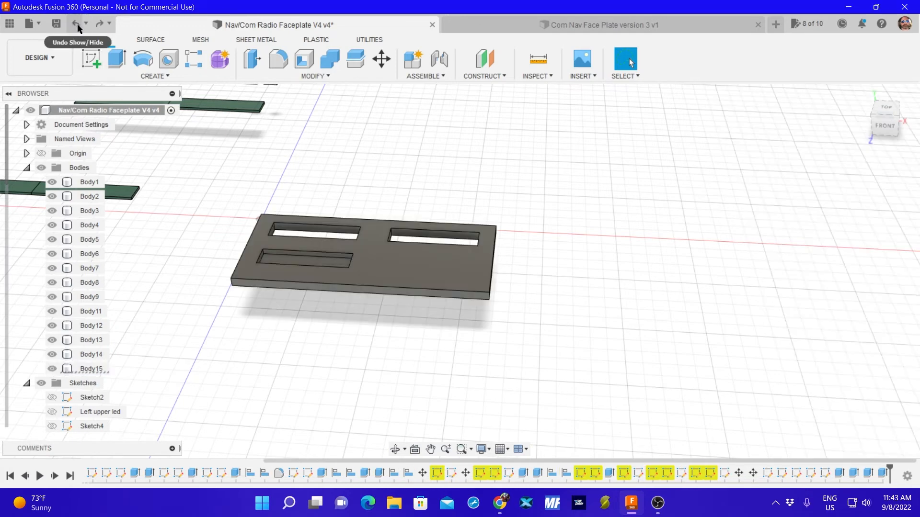
click(78, 27)
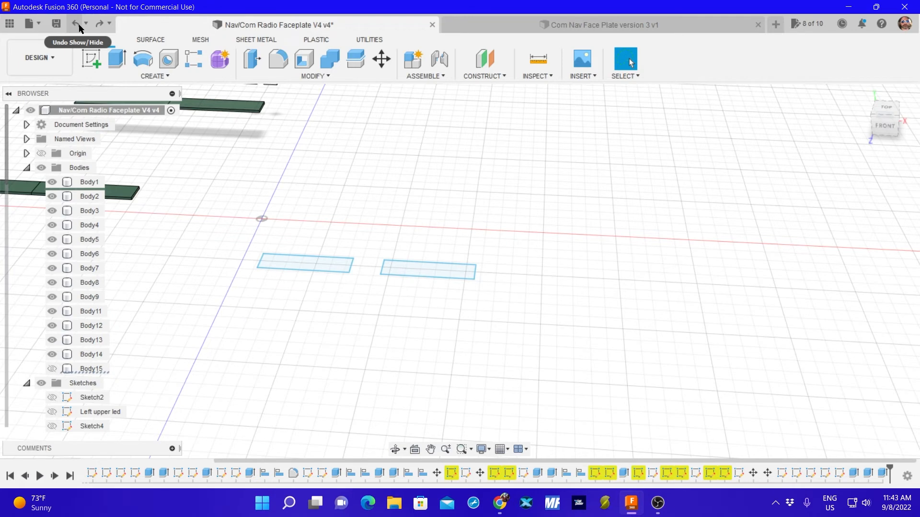
Cut both lower display rectangles upward into the faceplate in one extrusion, with Body15 shown for the cut.
click(117, 59)
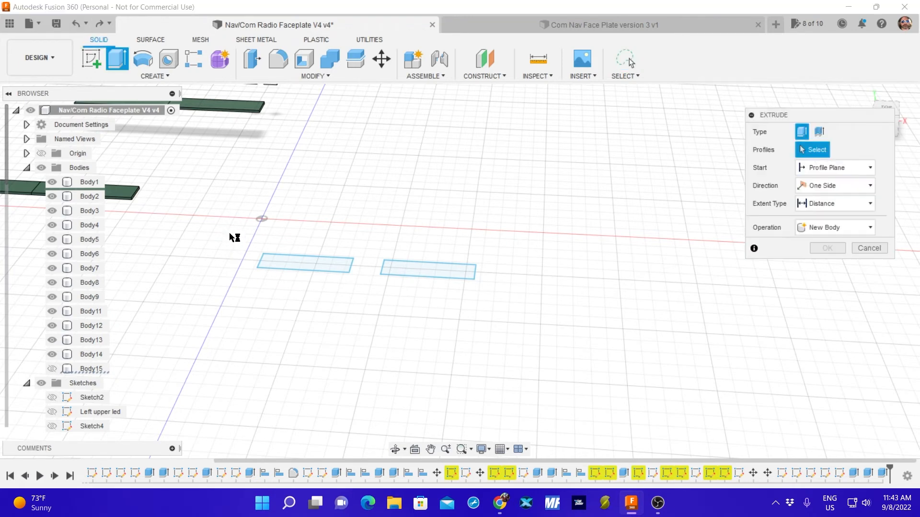
mouse_move(234, 237)
mouse_down()
mouse_move(366, 329)
mouse_move(511, 216)
mouse_up()
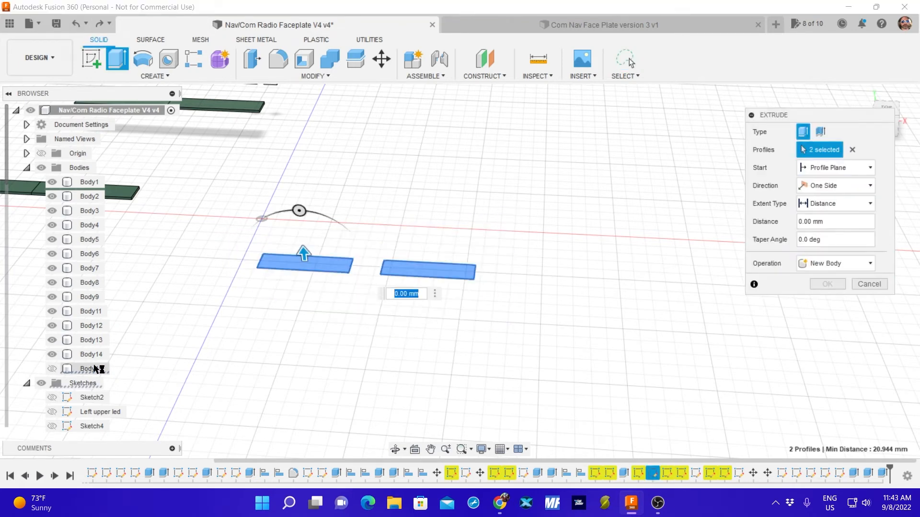
click(52, 369)
drag(302, 255, 295, 218)
key(Return)
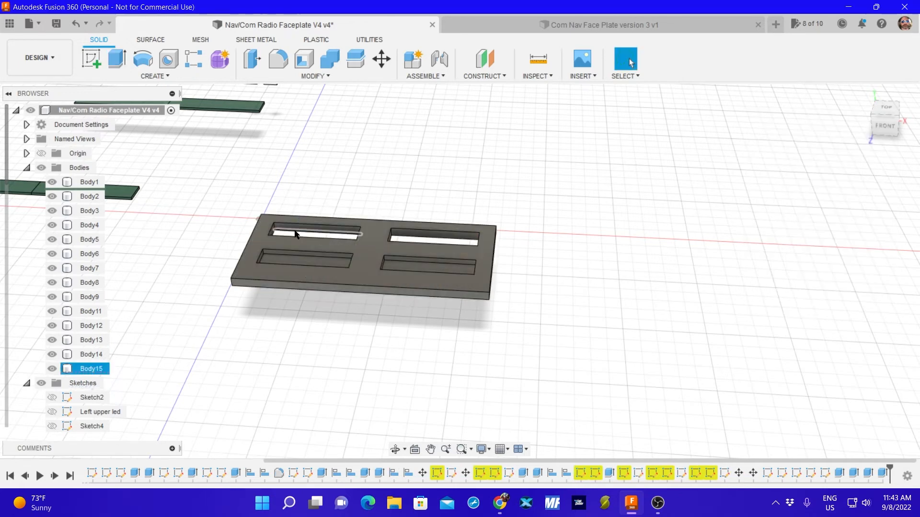
Extrude the floors of both lower display pockets downward to cut the openings through the faceplate.
click(310, 262)
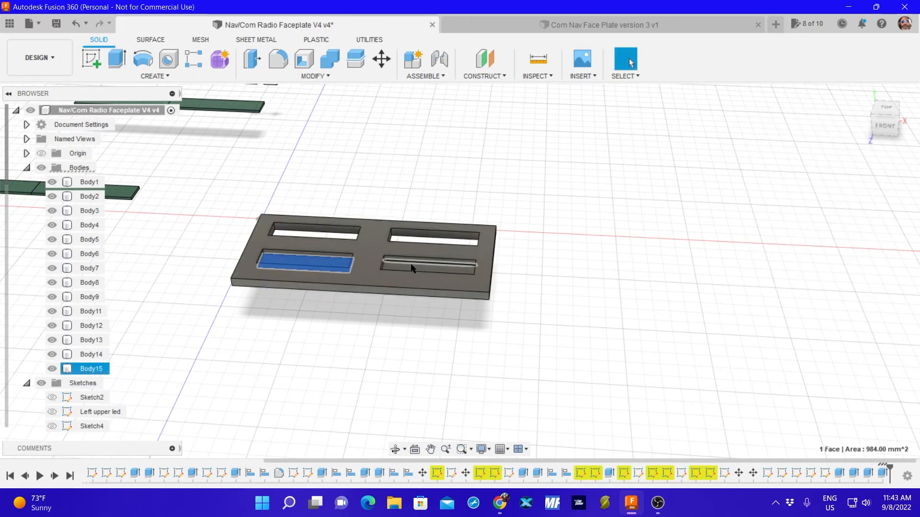
click(411, 266)
click(116, 59)
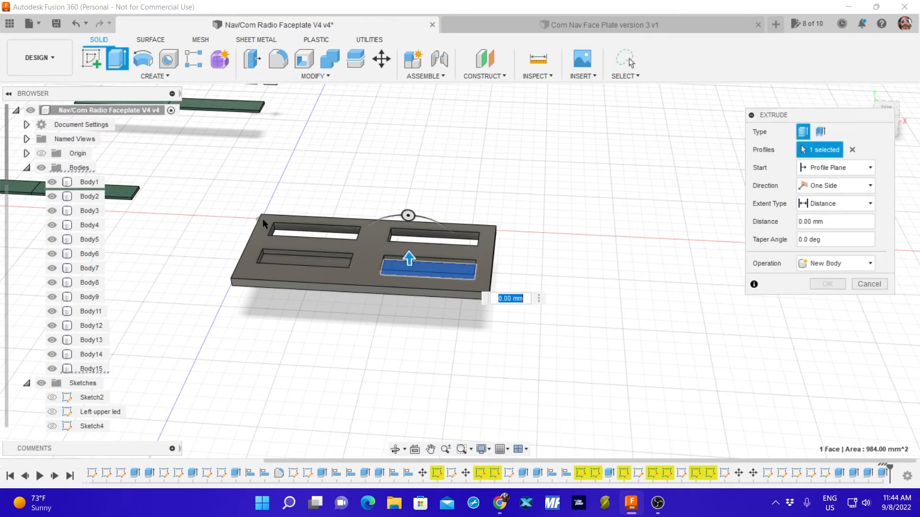
click(309, 262)
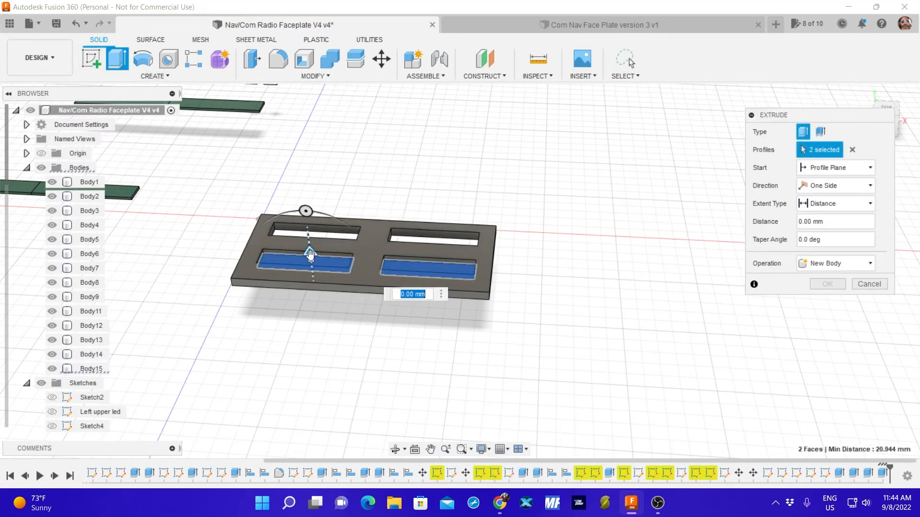
drag(311, 253, 311, 269)
key(Return)
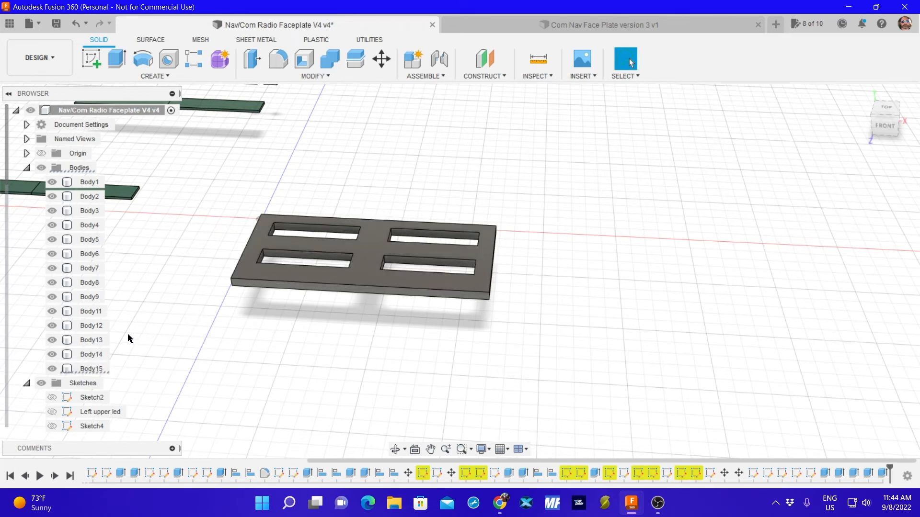
Show the Swap Button sketch over the faceplate.
scroll(74, 405, down, 5)
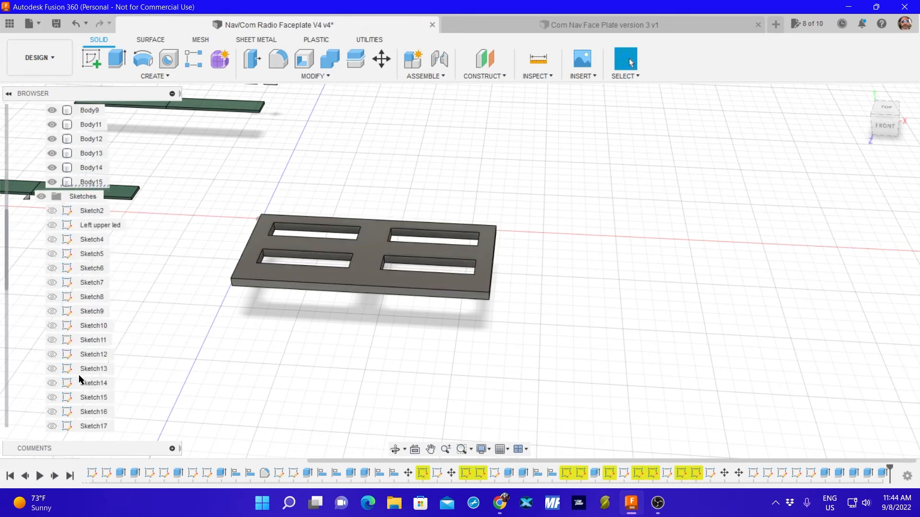
scroll(80, 380, down, 5)
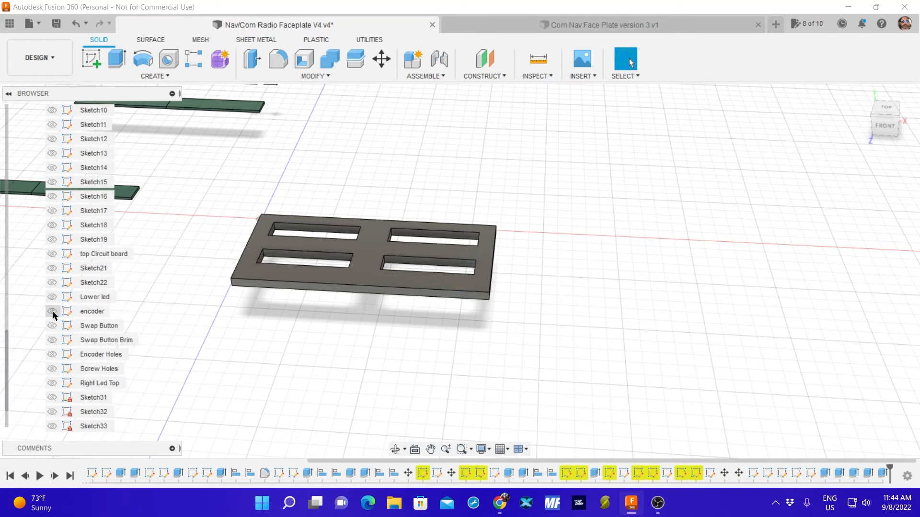
click(48, 328)
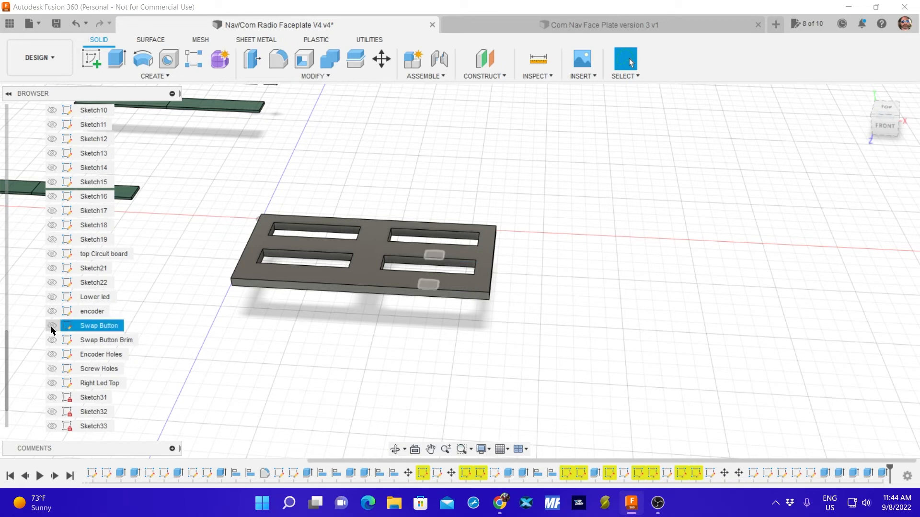
click(54, 340)
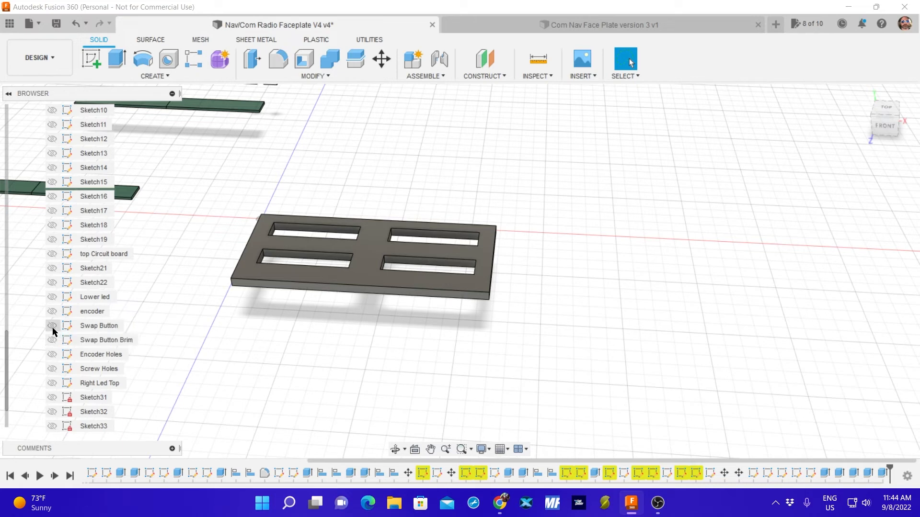
click(53, 328)
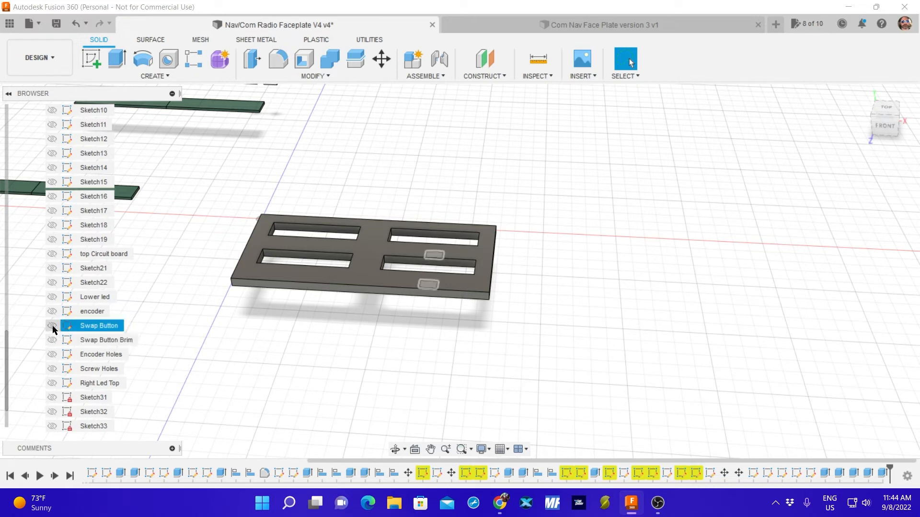
click(53, 327)
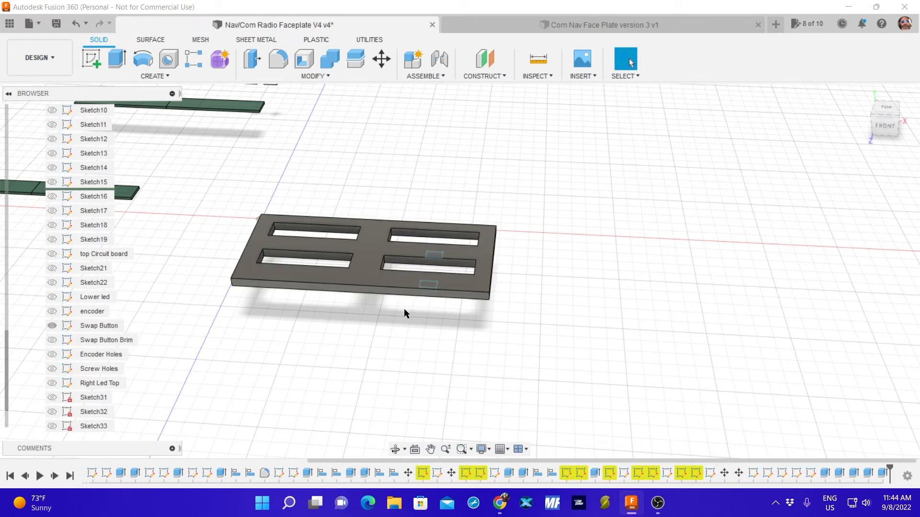
Cut both Swap Button rectangles 10 mm upward into the faceplate, hiding Body15 to pick the profiles and showing it for the cut.
shift+middle_drag(390, 331, 409, 240)
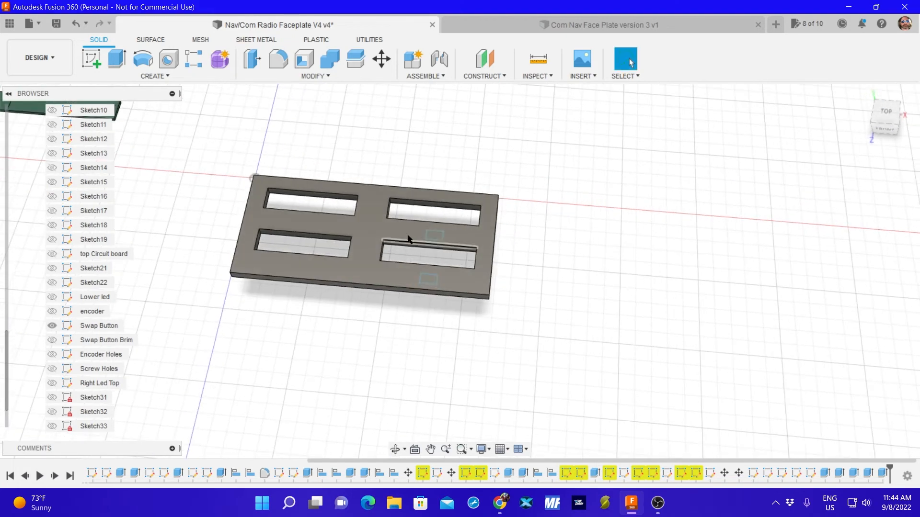
scroll(72, 211, up, 3)
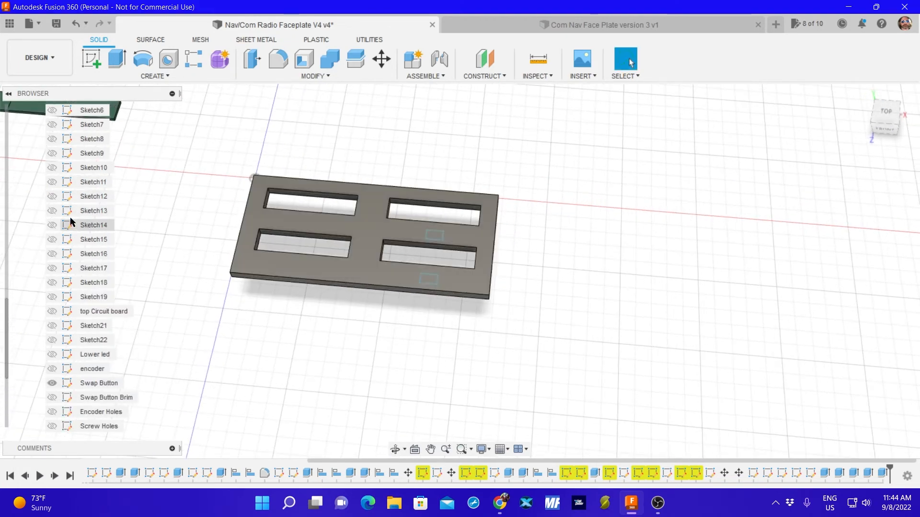
scroll(78, 198, up, 3)
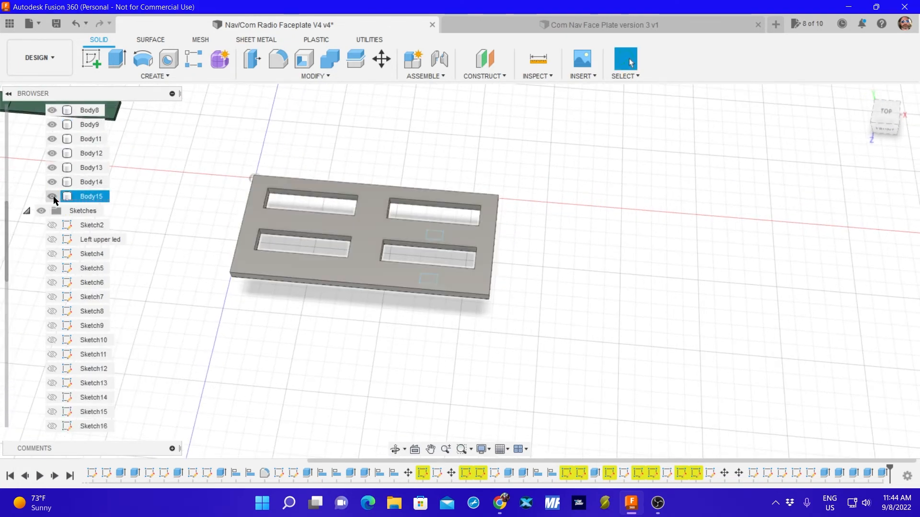
click(51, 197)
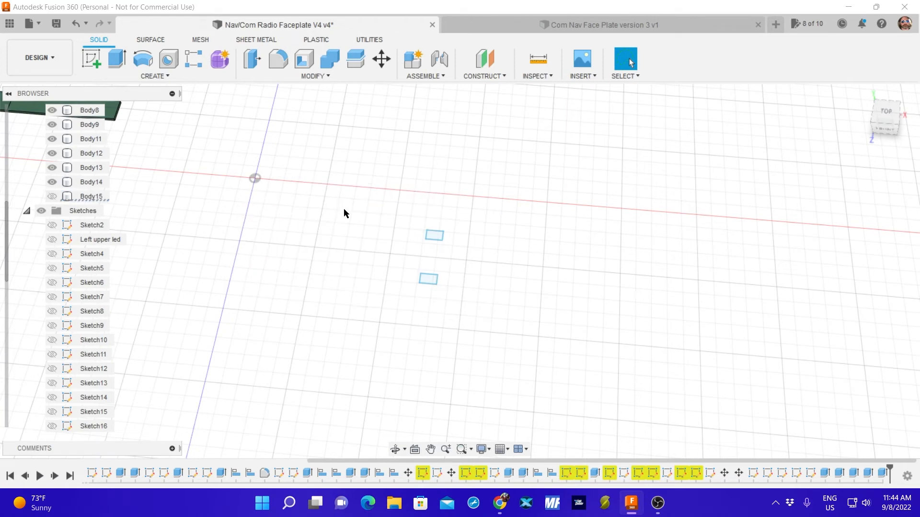
click(117, 59)
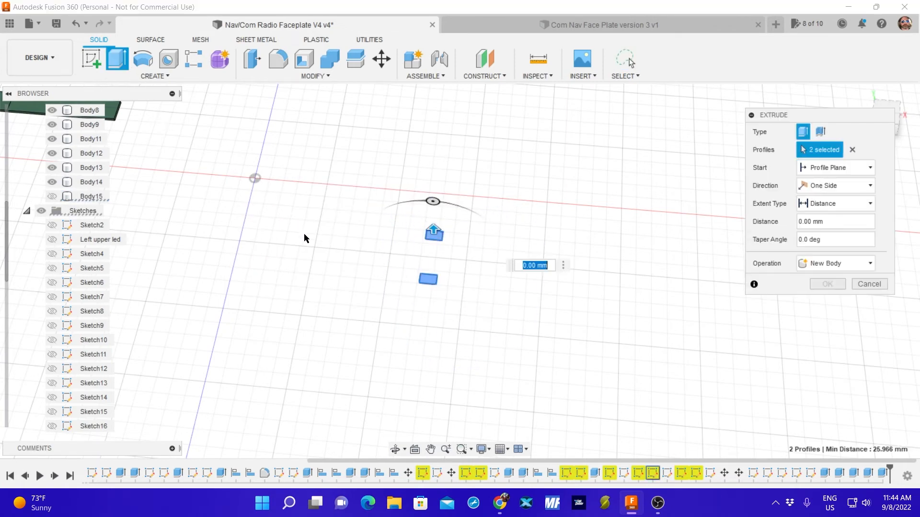
click(52, 197)
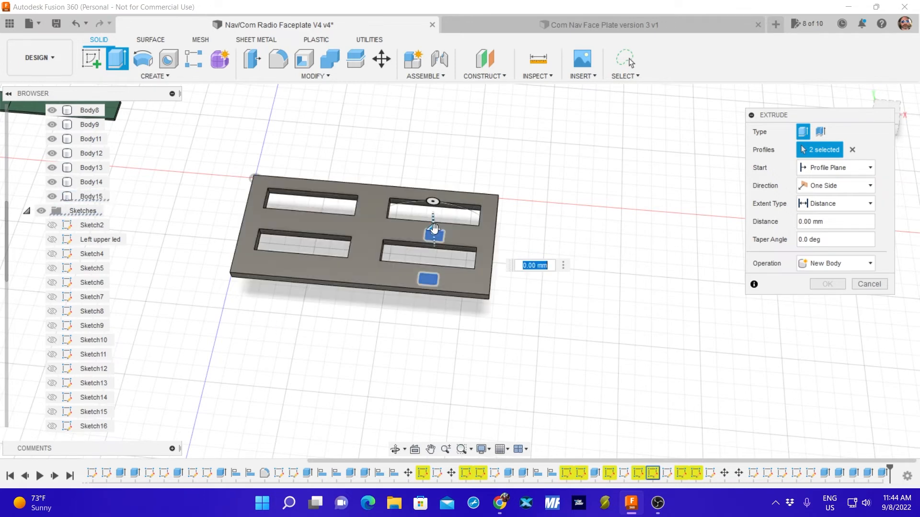
mouse_move(434, 231)
mouse_down()
mouse_move(433, 211)
mouse_move(433, 235)
mouse_move(437, 227)
mouse_up()
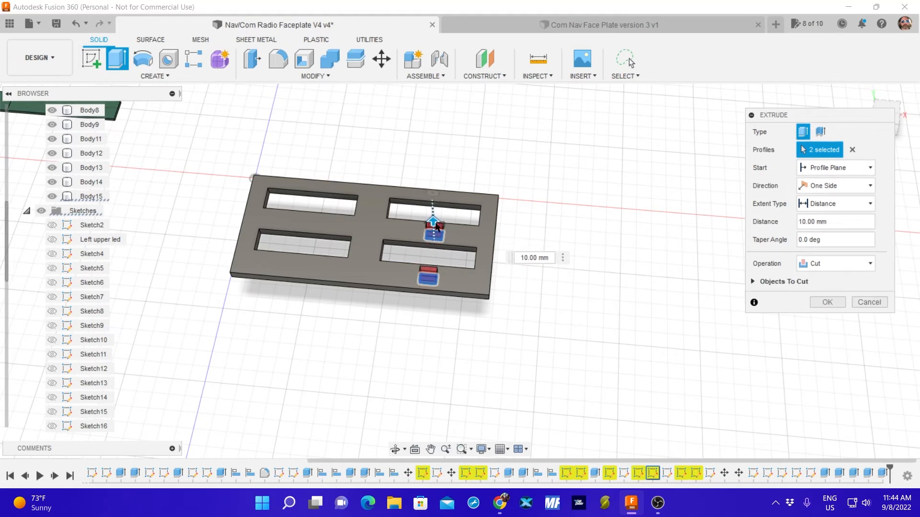
key(Return)
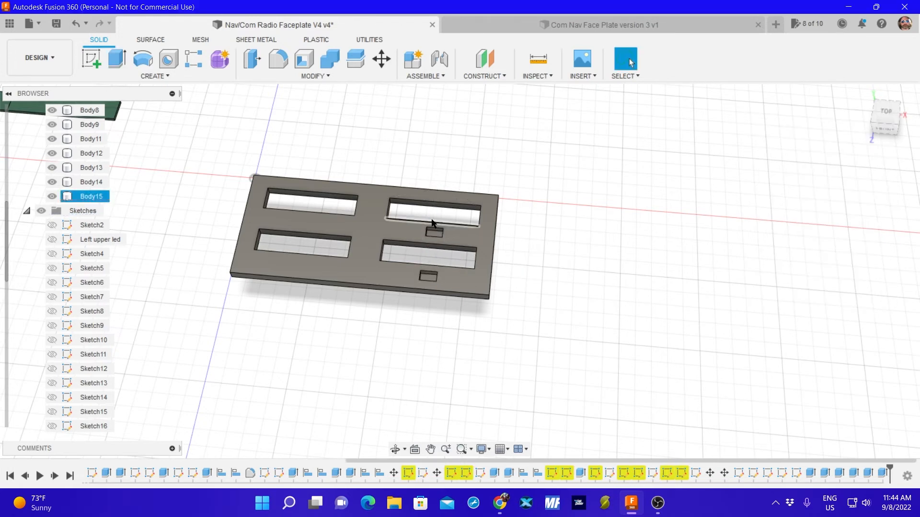
Extrude the floors of both swap button pockets downward to cut the openings through the faceplate.
key(e)
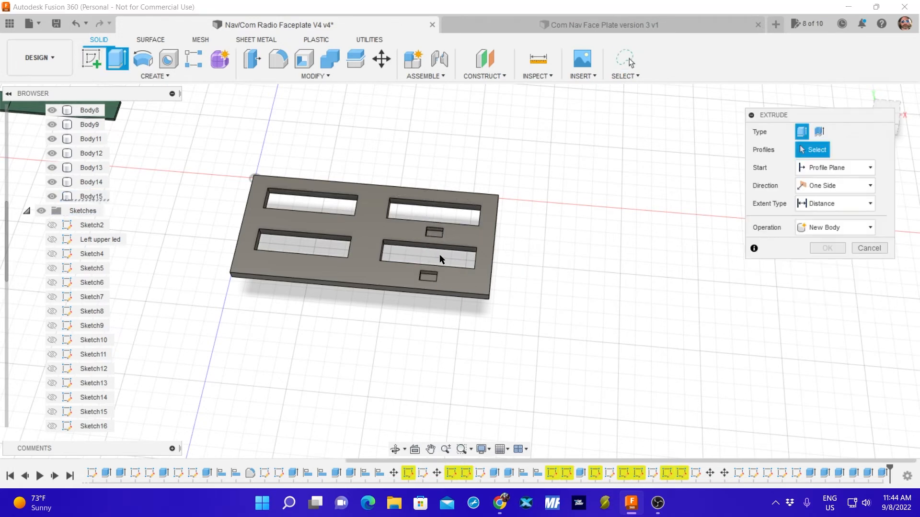
click(434, 235)
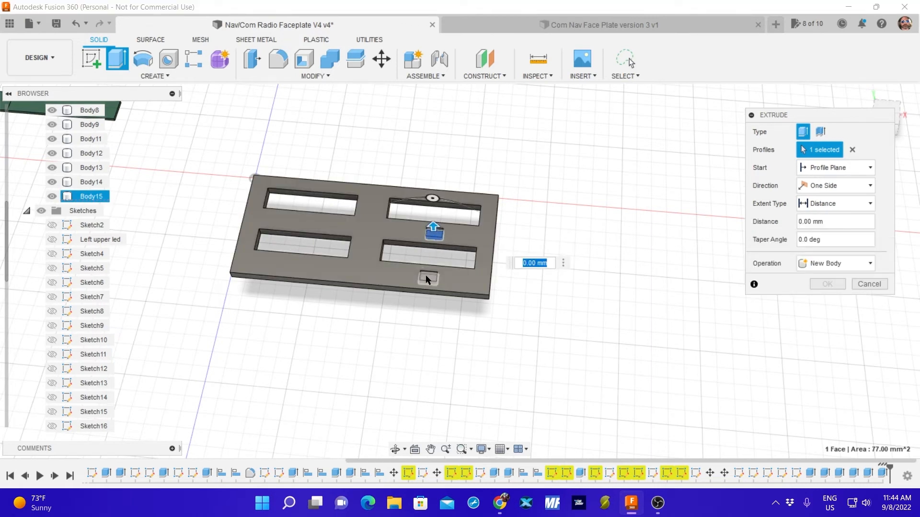
click(426, 276)
drag(425, 271, 423, 284)
key(Return)
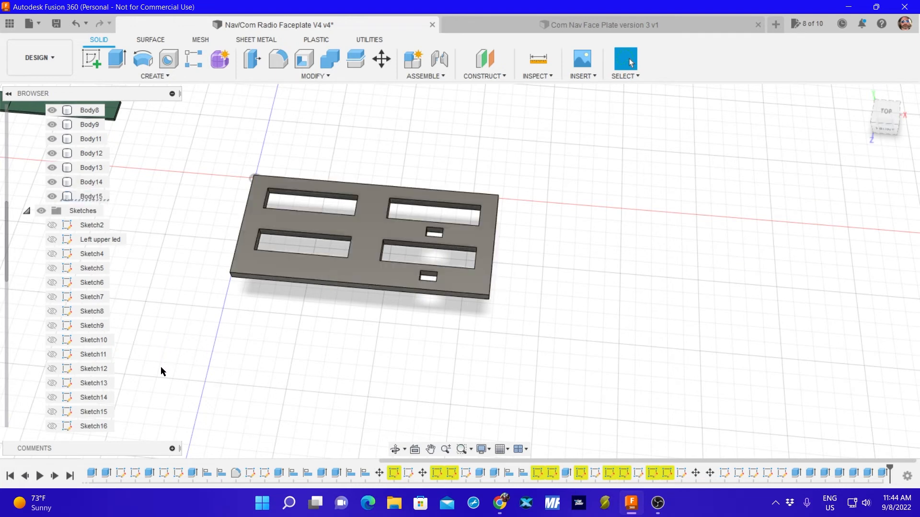
Hide Body15 and show the Encoder Holes sketch.
middle_drag(161, 367, 189, 363)
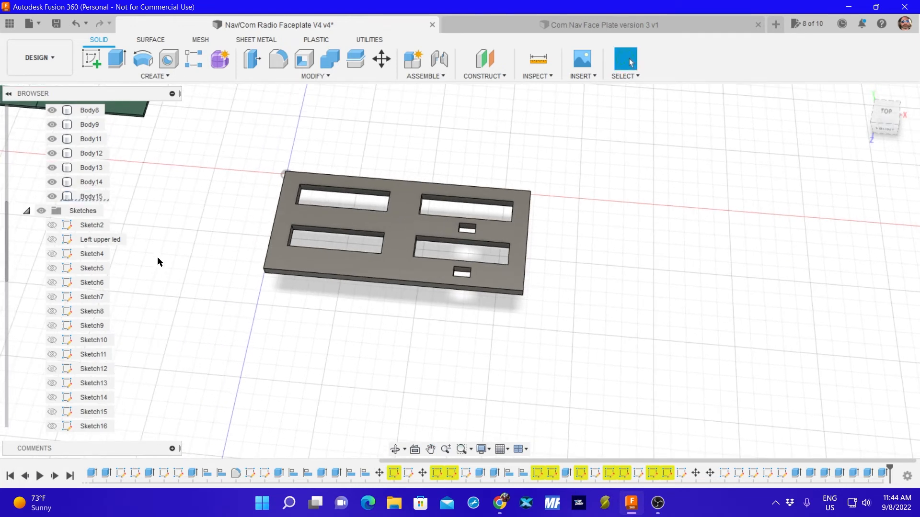
scroll(86, 311, down, 5)
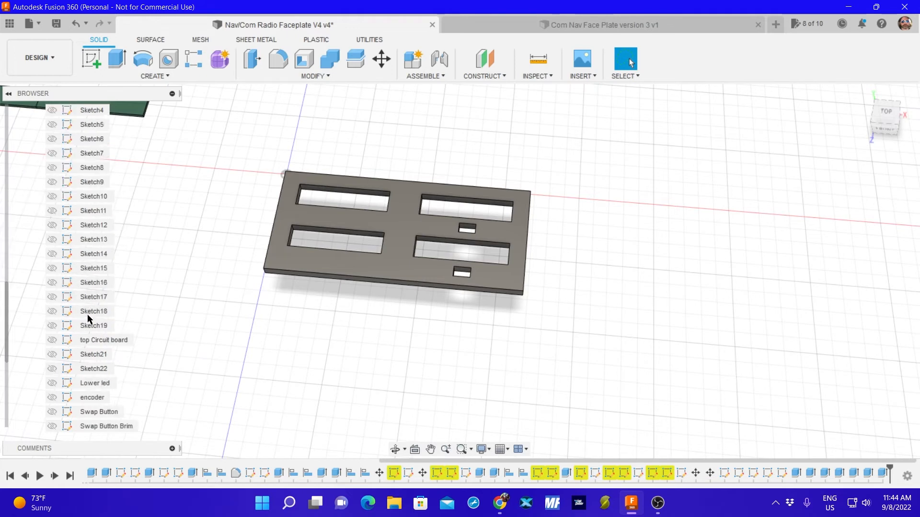
scroll(72, 352, down, 1)
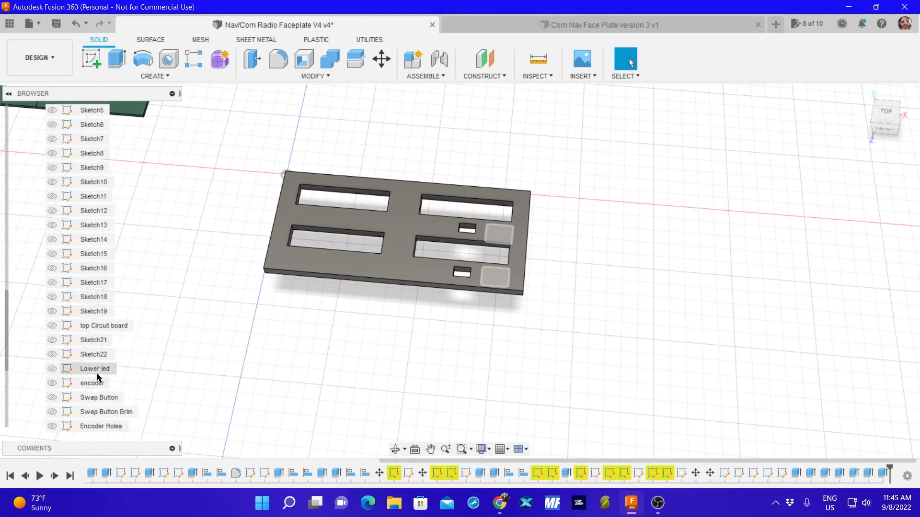
scroll(89, 395, down, 2)
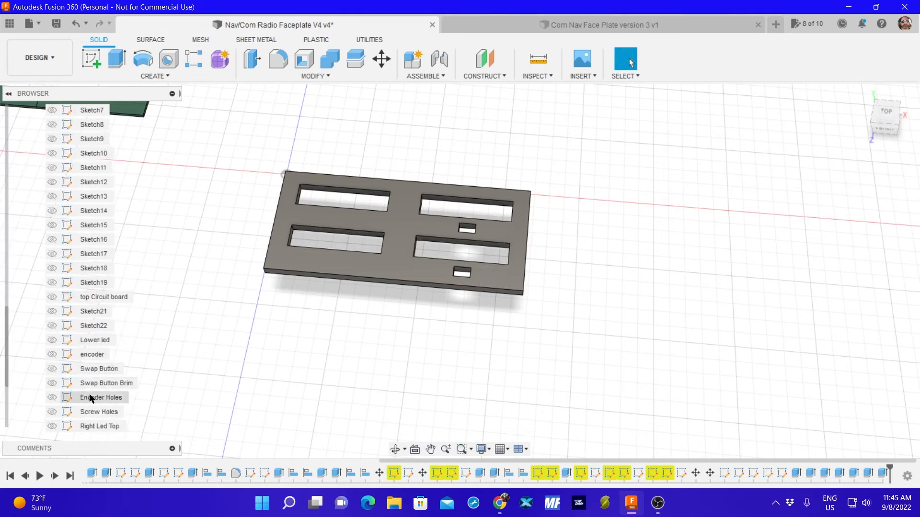
click(91, 398)
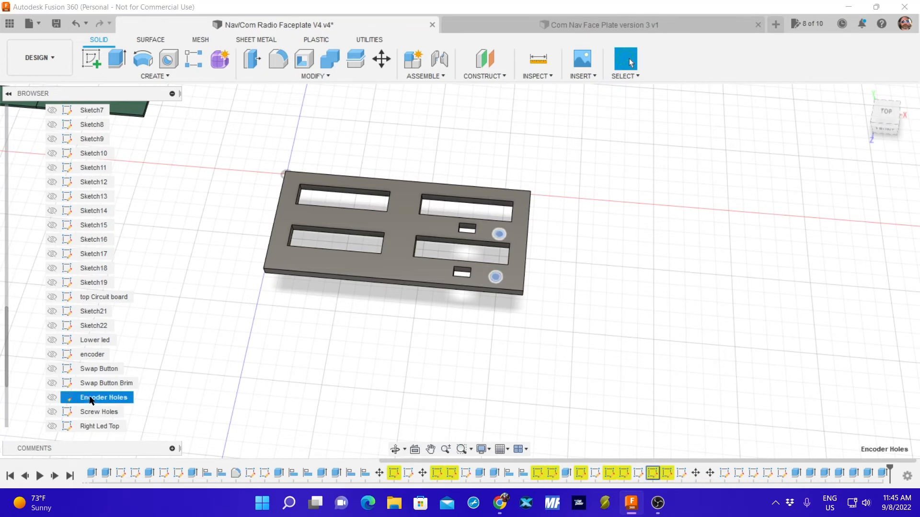
scroll(81, 209, up, 7)
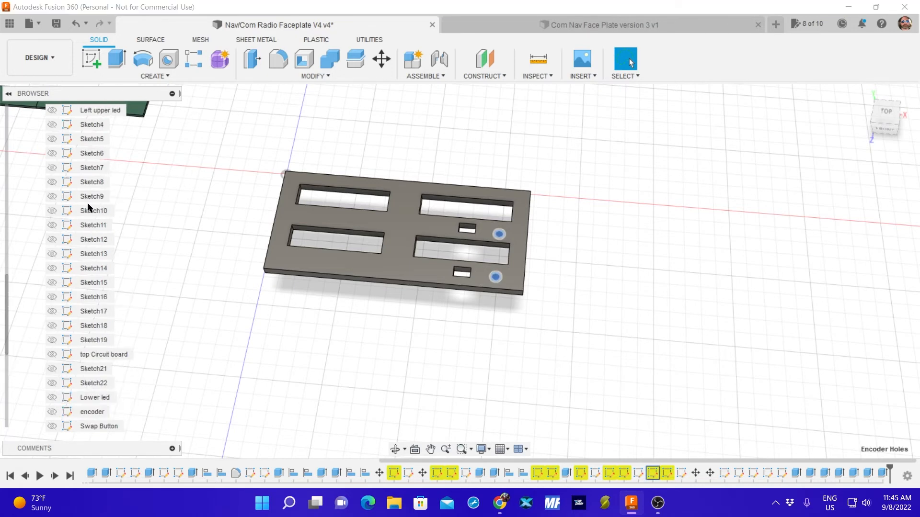
click(54, 215)
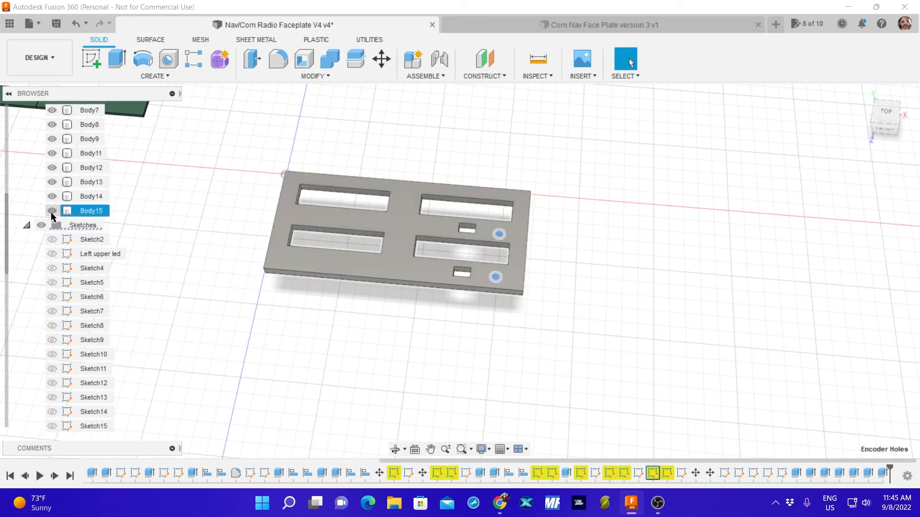
click(52, 211)
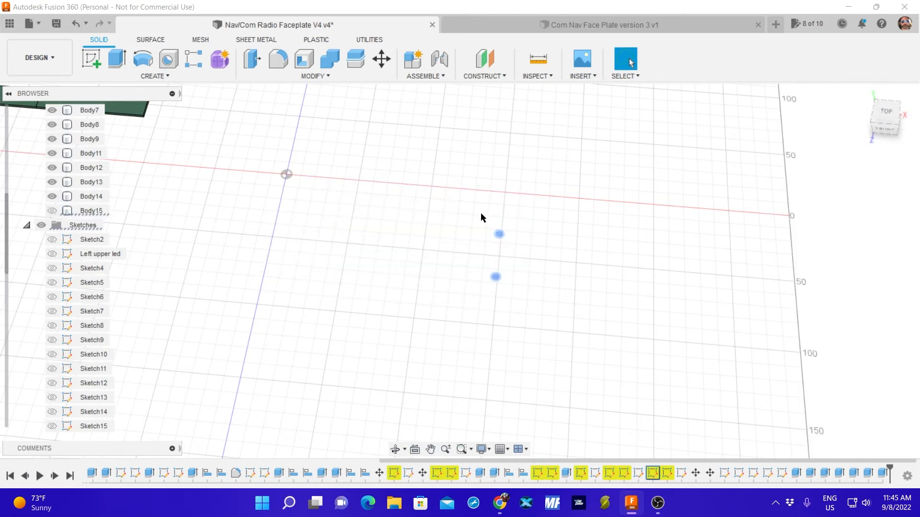
scroll(61, 327, down, 6)
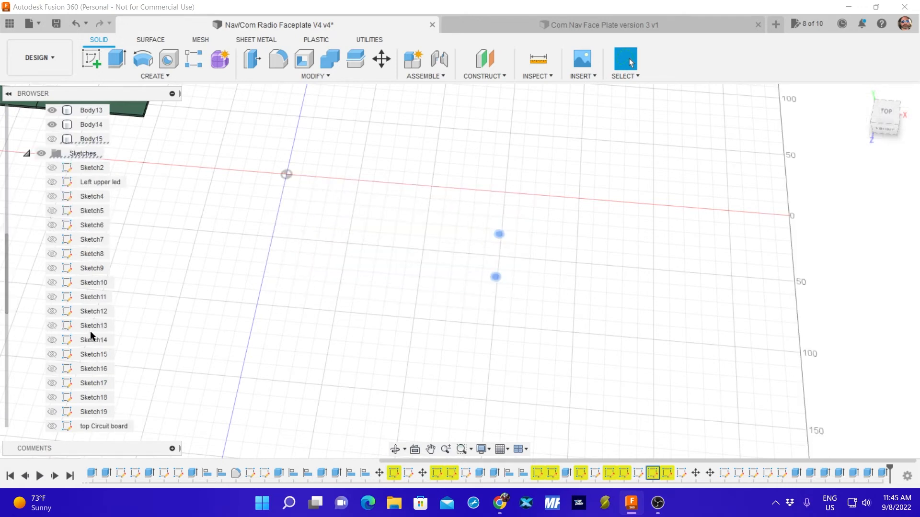
click(52, 412)
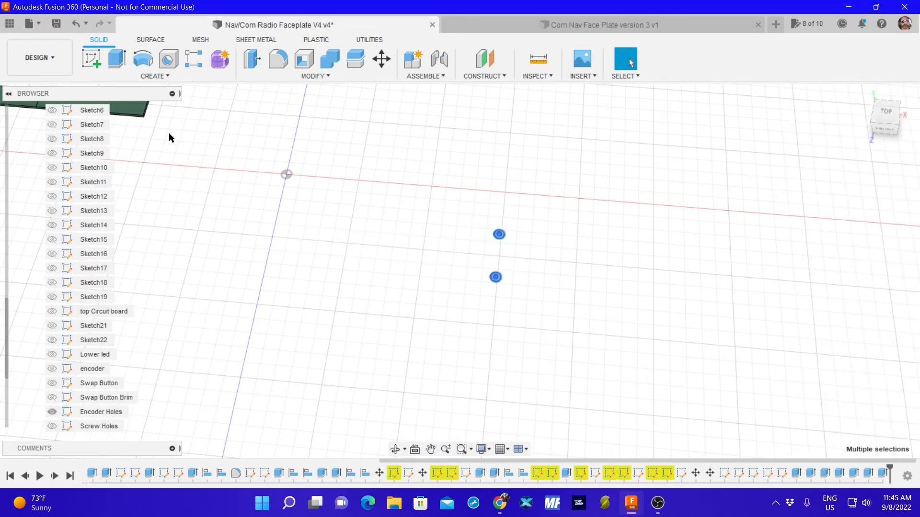
Cut both encoder hole circles 30 mm upward into the faceplate in one extrusion, with Body15 shown for the cut.
click(116, 59)
scroll(73, 225, up, 4)
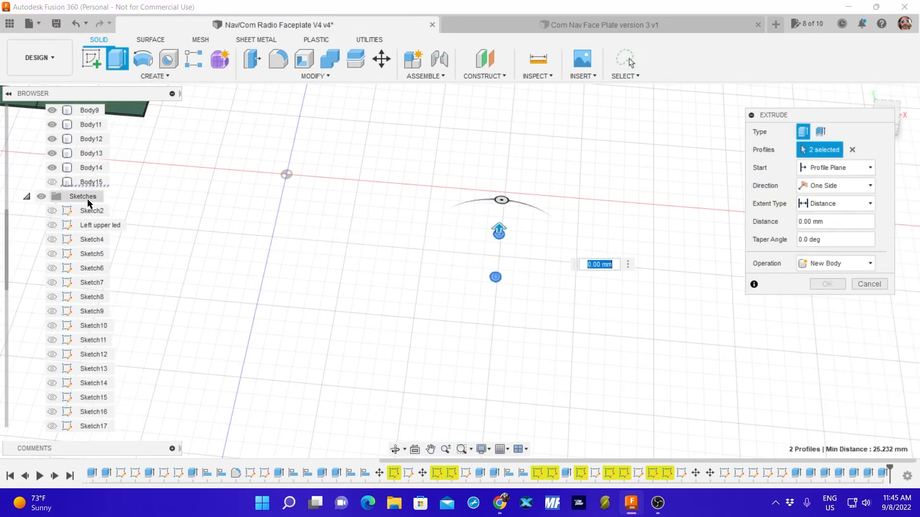
click(52, 212)
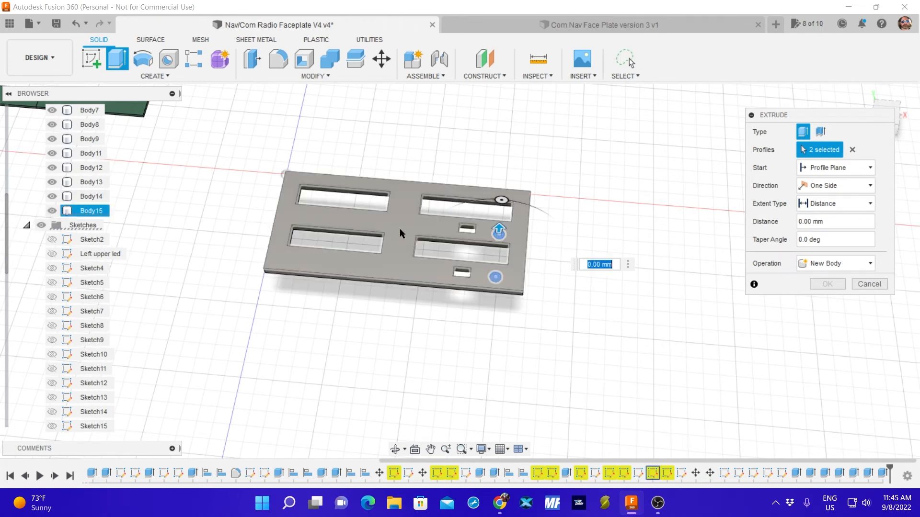
drag(498, 229, 494, 247)
key(Return)
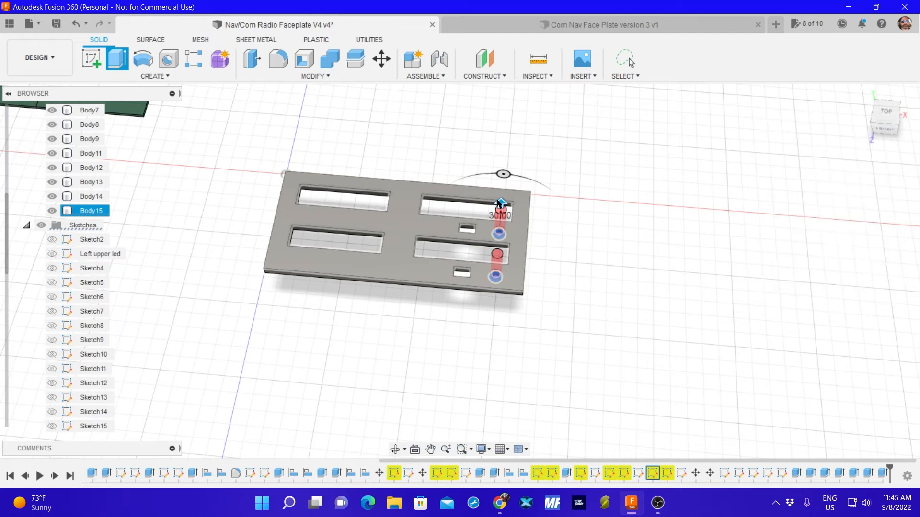
click(499, 231)
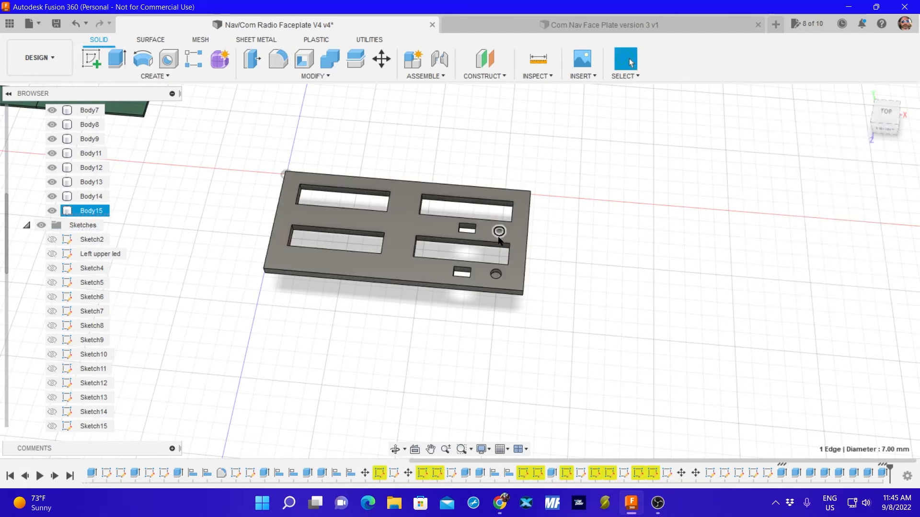
click(117, 59)
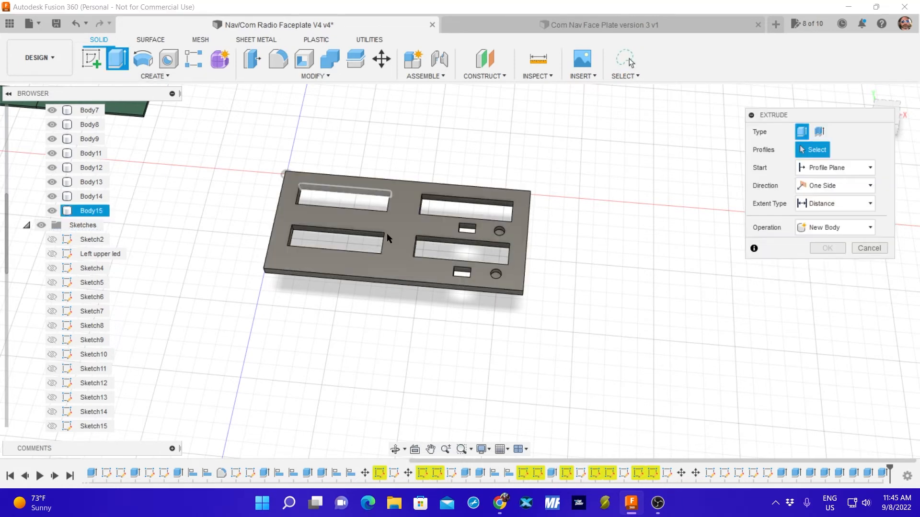
click(499, 232)
click(496, 275)
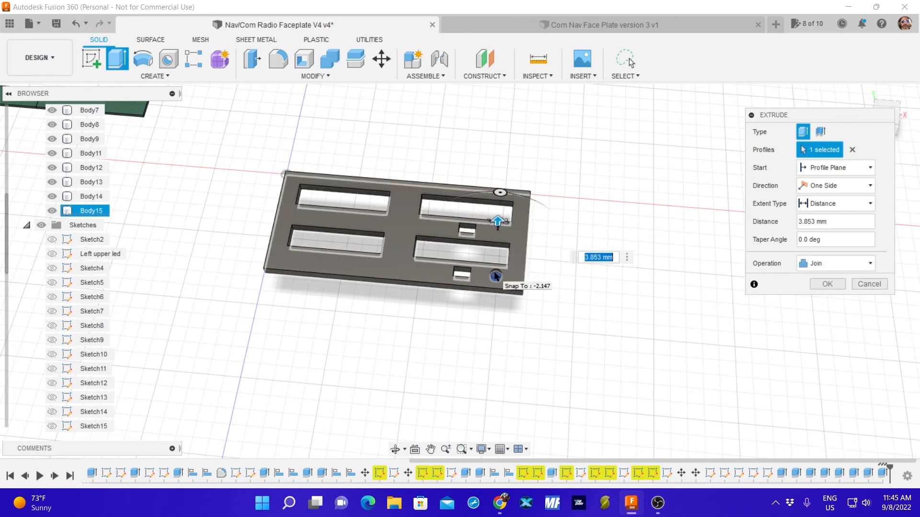
click(496, 277)
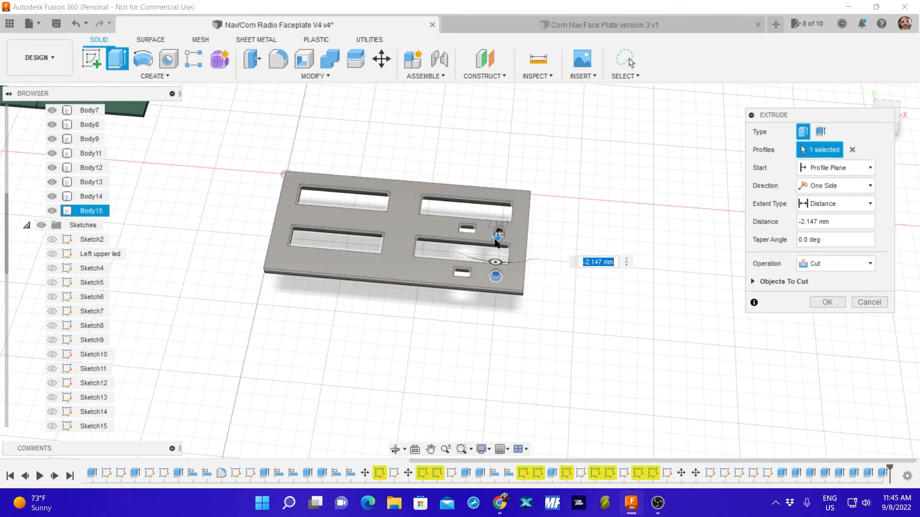
drag(496, 238, 506, 249)
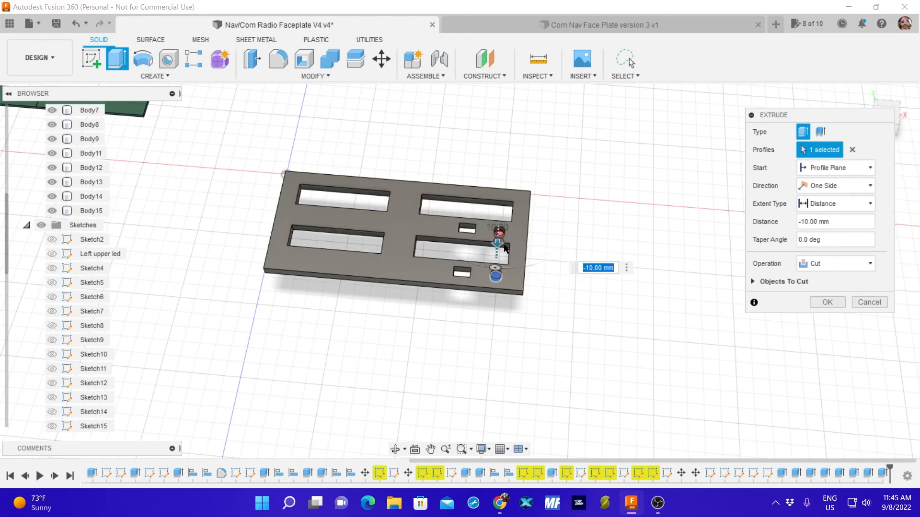
click(867, 303)
click(499, 234)
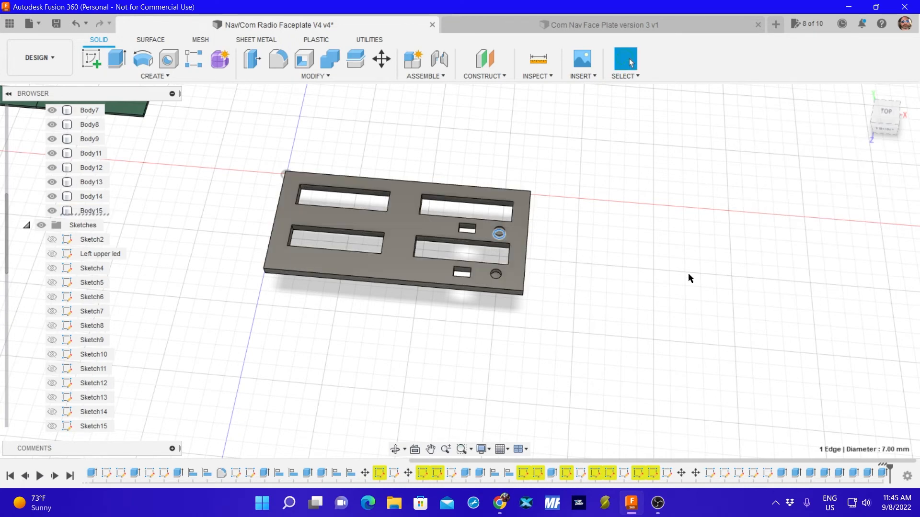
click(500, 238)
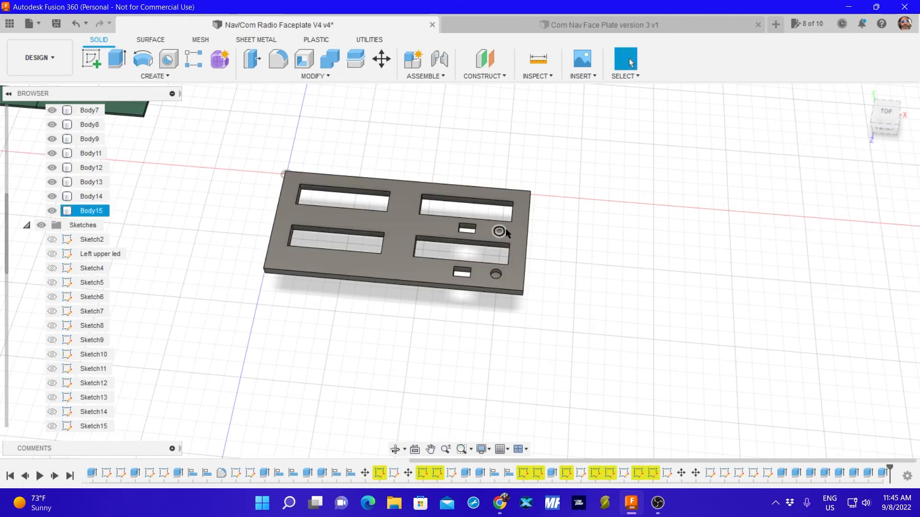
Extrude the floors of both encoder holes 5 mm downward to cut them through the faceplate.
scroll(506, 230, up, 5)
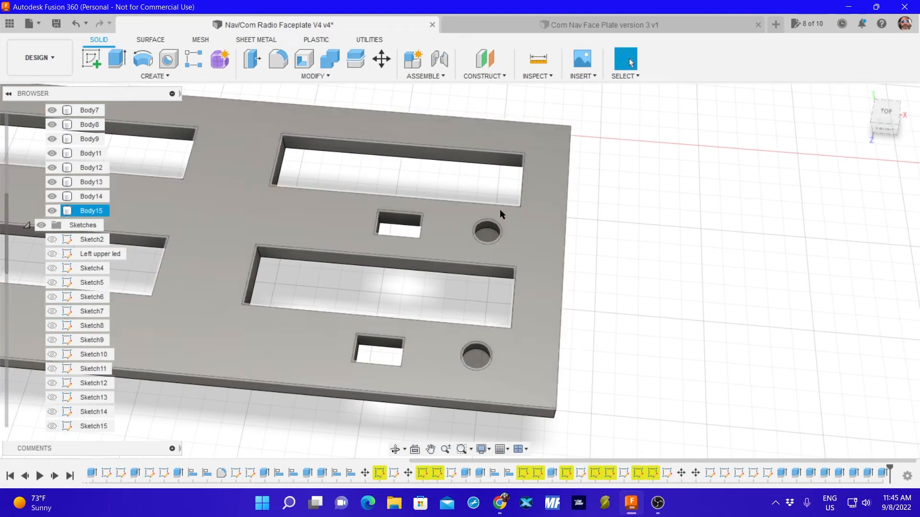
scroll(500, 209, up, 3)
scroll(502, 209, down, 3)
shift+middle_drag(439, 210, 487, 238)
click(490, 236)
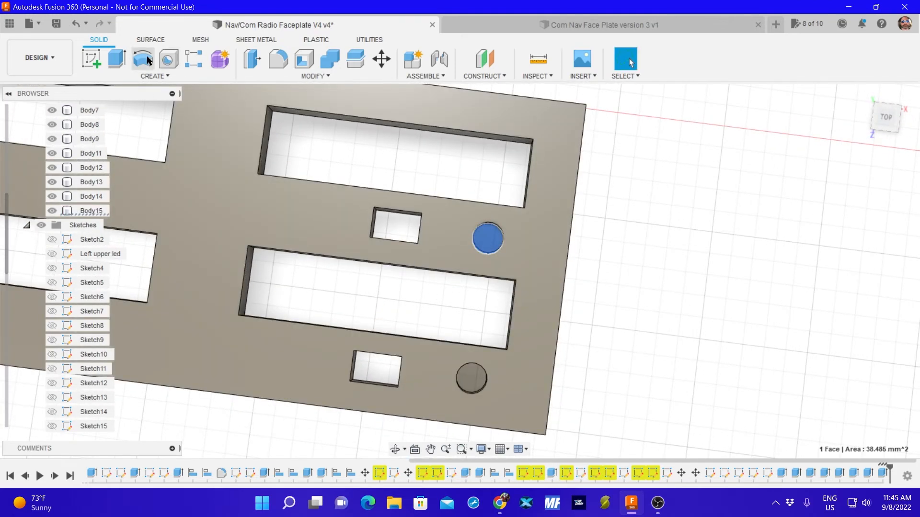
click(119, 62)
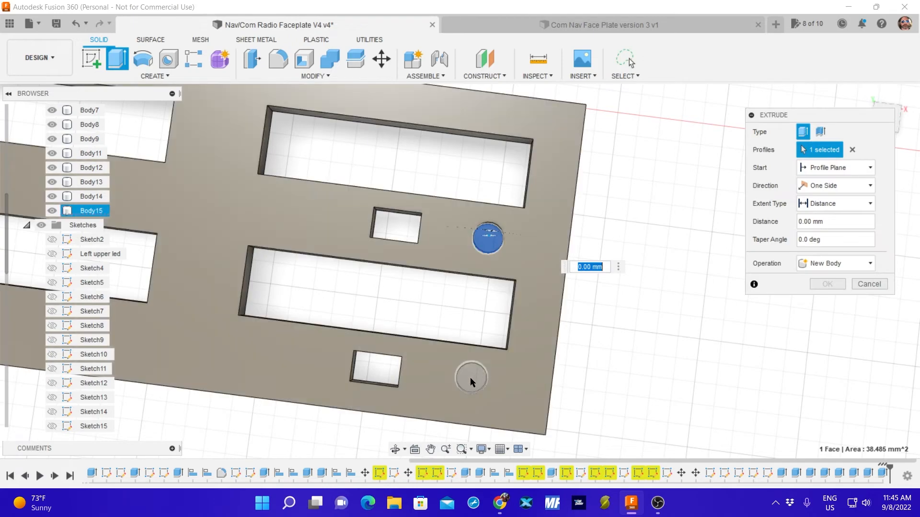
click(470, 378)
shift+middle_drag(509, 322, 522, 249)
drag(485, 338, 482, 364)
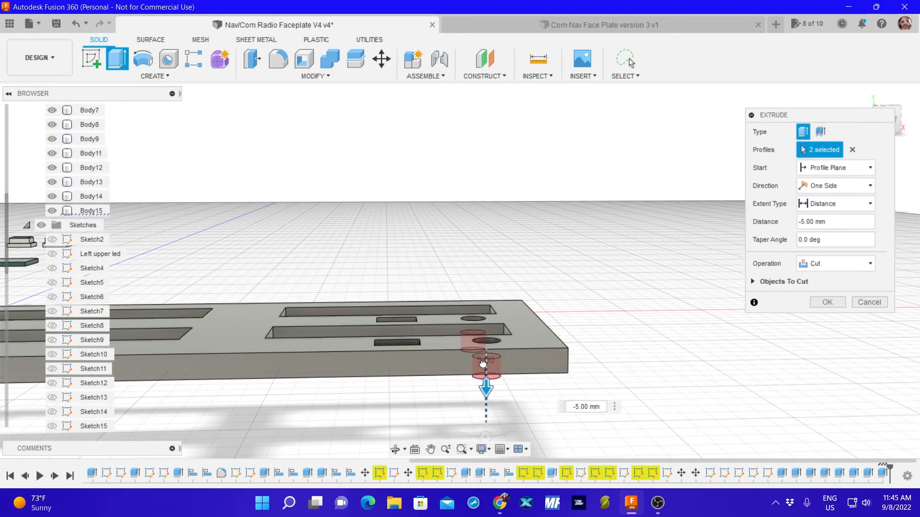
key(Return)
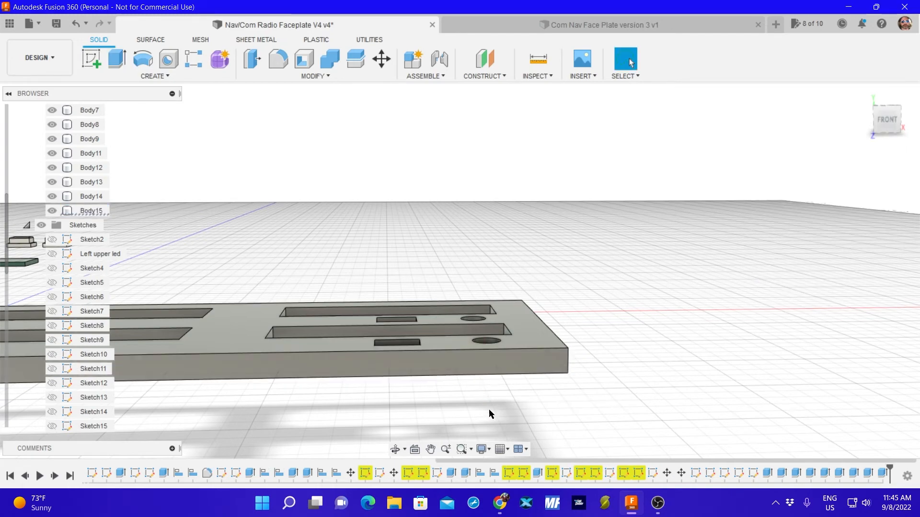
shift+middle_drag(468, 388, 463, 448)
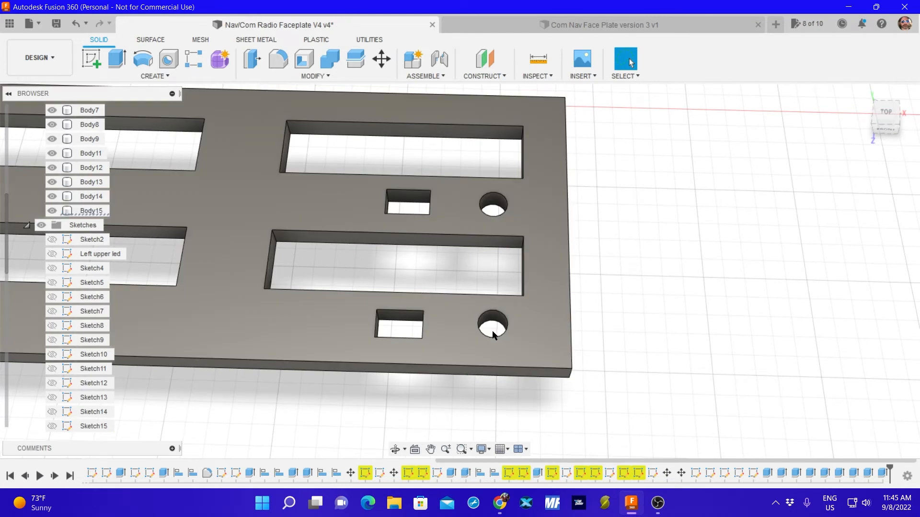
click(478, 347)
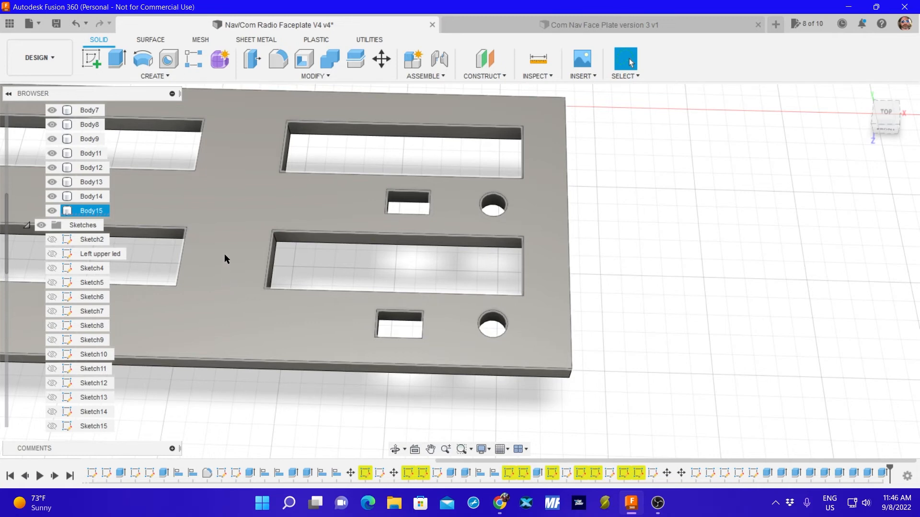
Show the Screw Holes sketch and hide the faceplate body Body15.
scroll(99, 353, down, 5)
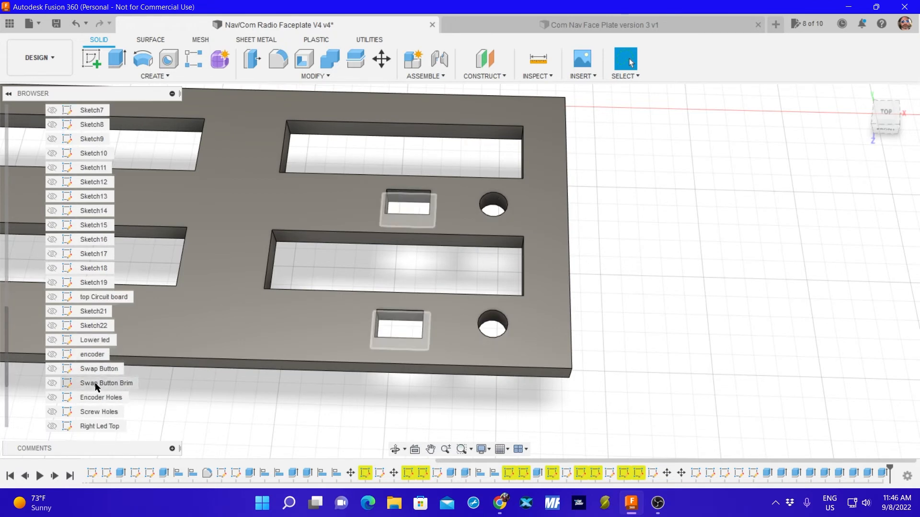
click(99, 412)
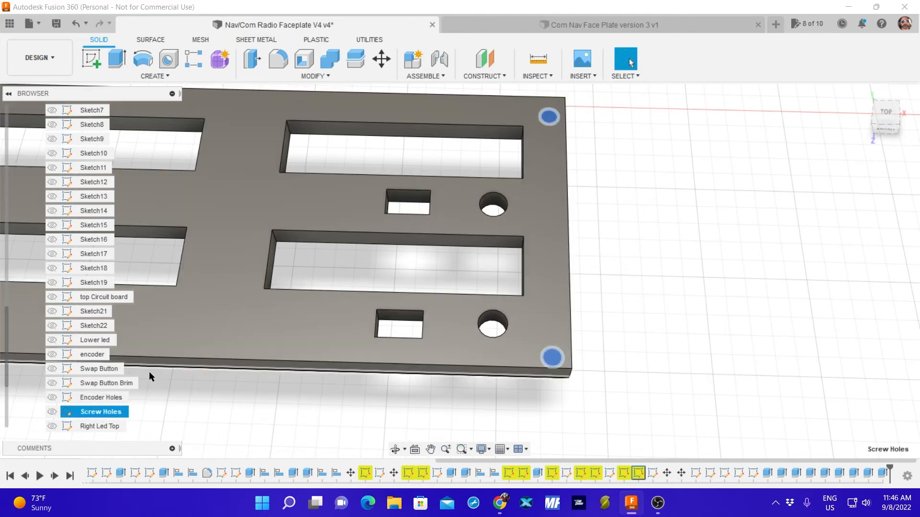
click(51, 412)
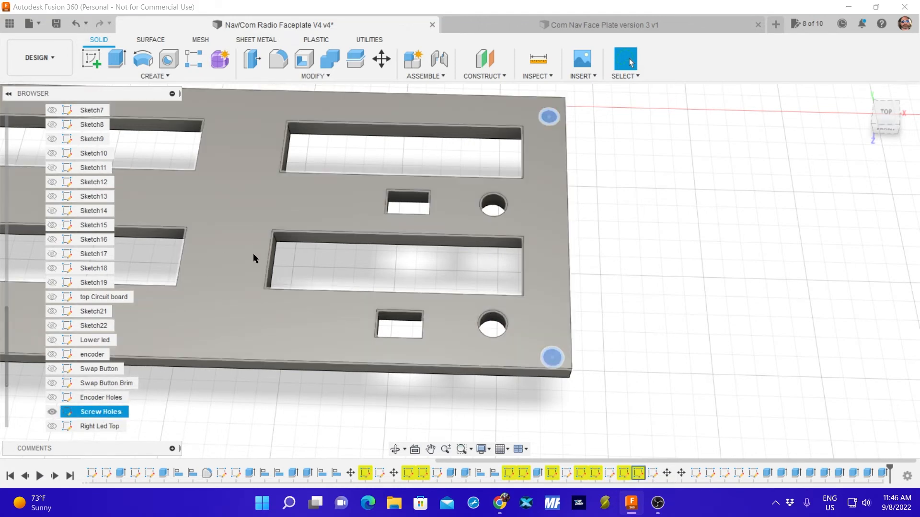
shift+middle_drag(234, 232, 241, 263)
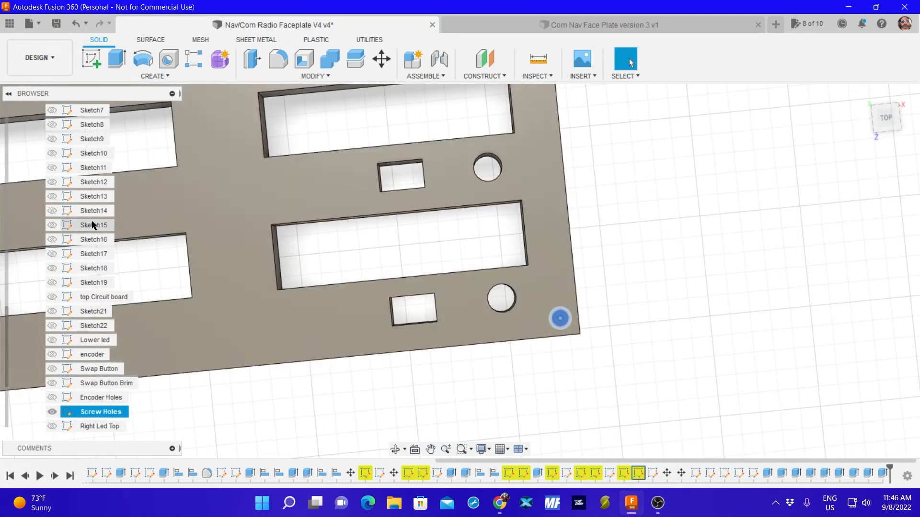
scroll(96, 223, up, 2)
scroll(96, 224, up, 2)
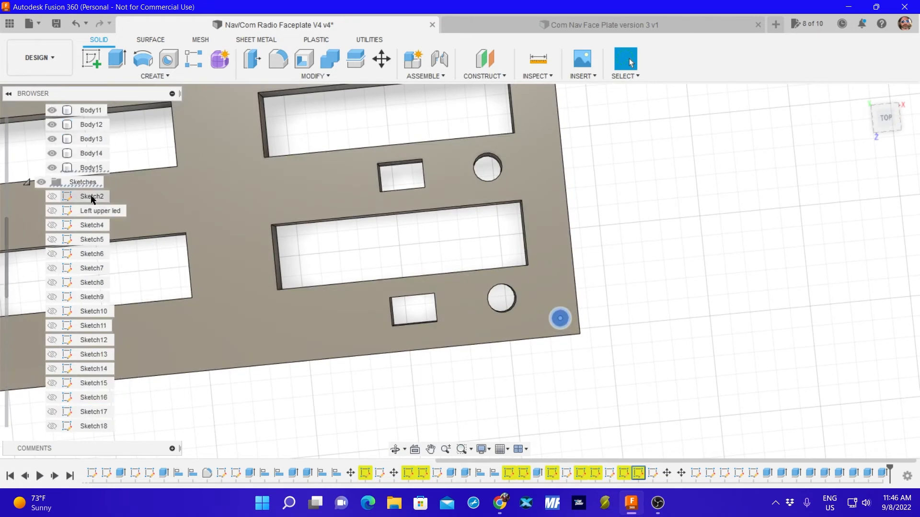
click(52, 168)
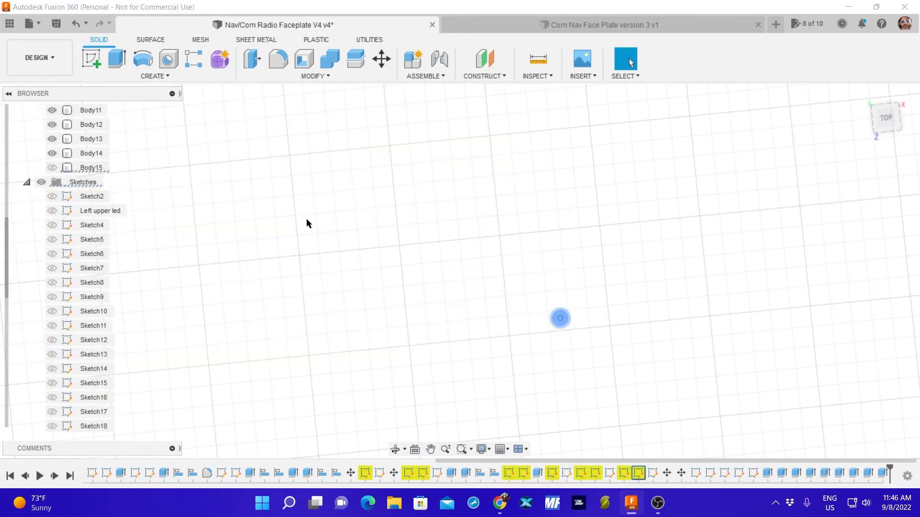
Select all four Screw Holes circles and extrude them 10 mm into the faceplate corners.
scroll(311, 221, down, 2)
scroll(300, 236, down, 2)
middle_drag(300, 236, 458, 214)
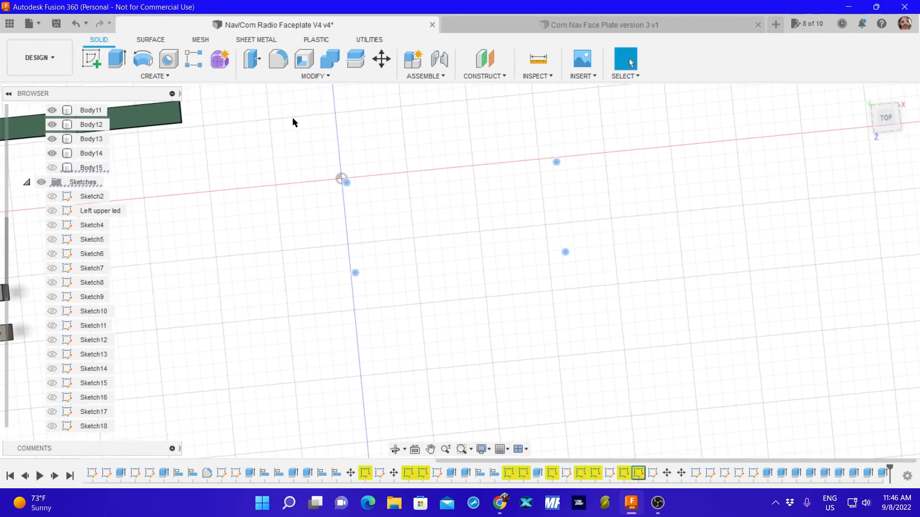
mouse_move(314, 293)
mouse_down()
mouse_move(643, 208)
mouse_move(622, 125)
mouse_up()
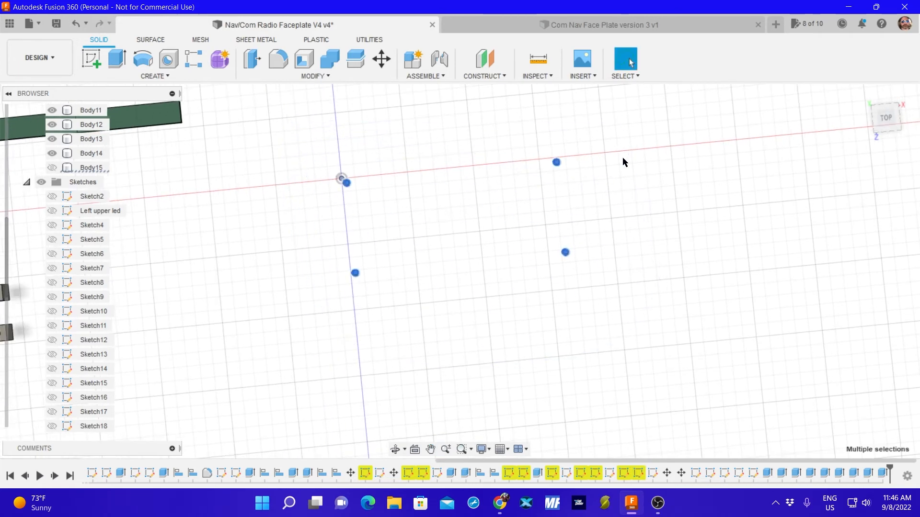
click(117, 58)
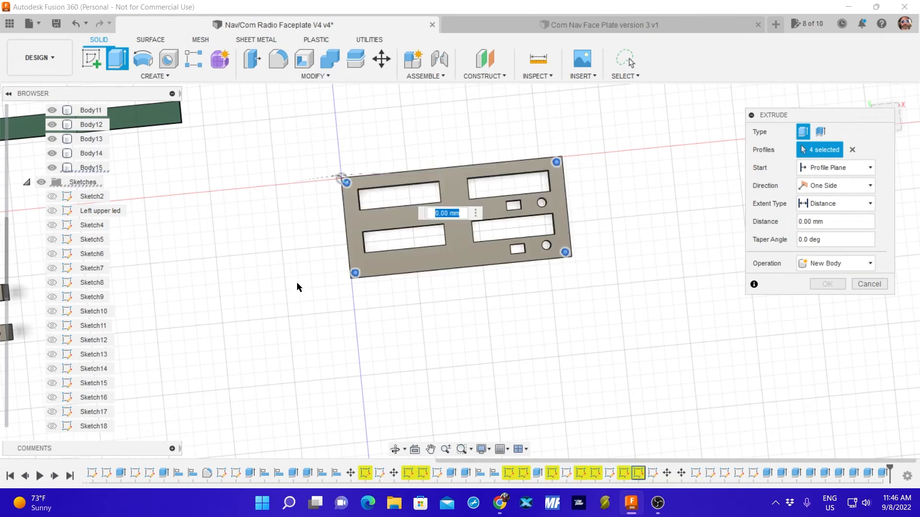
shift+middle_drag(297, 286, 303, 249)
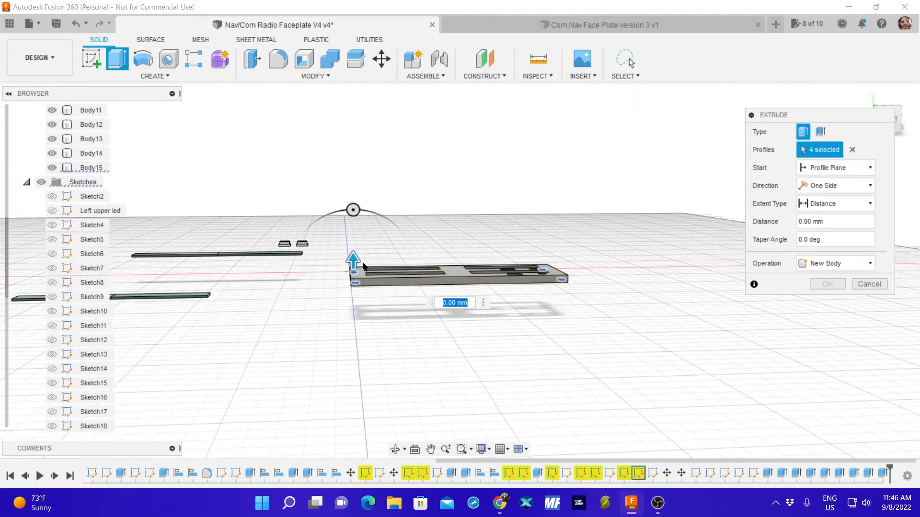
key(Return)
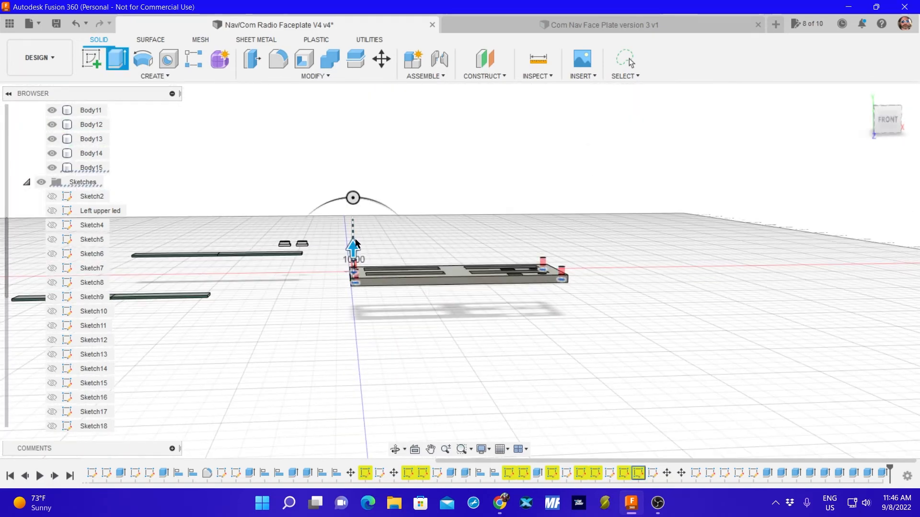
shift+middle_drag(345, 243, 362, 322)
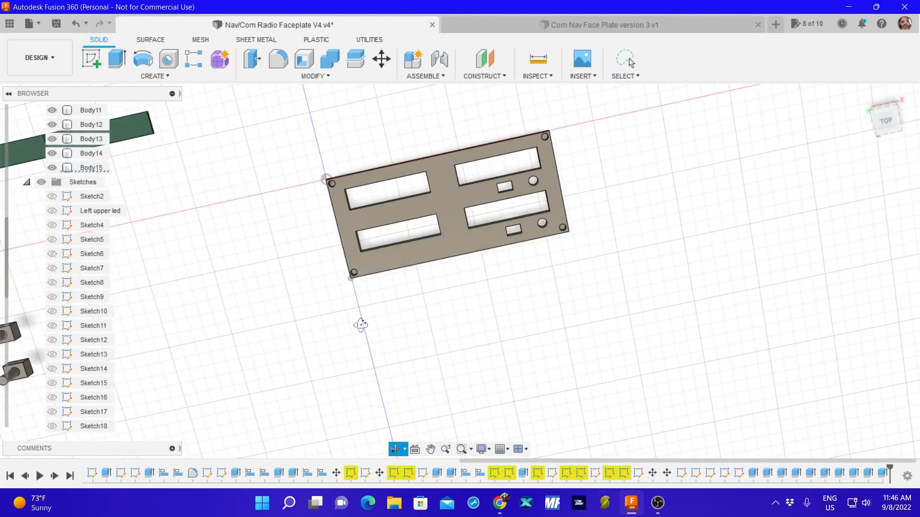
click(363, 246)
Extrude the bottom faces of the four corner screw holes downward to cut them through the faceplate.
scroll(346, 205, up, 4)
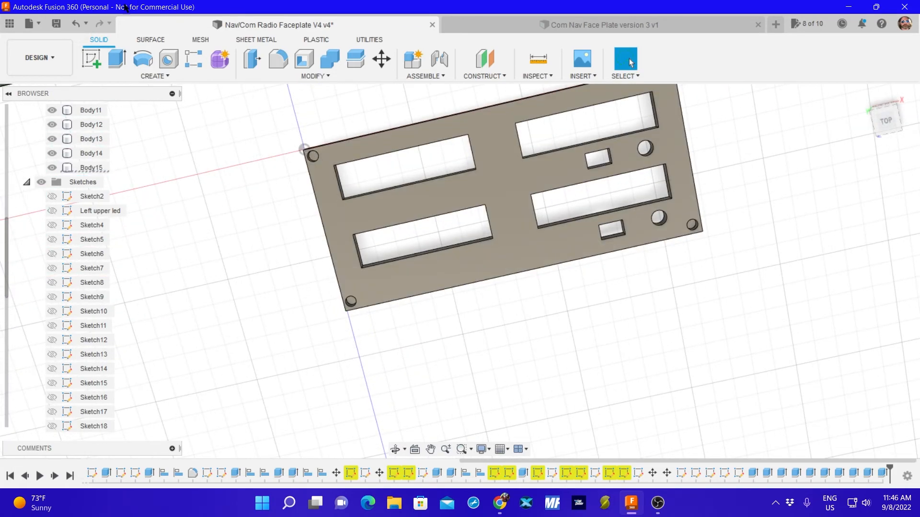
key(e)
click(314, 156)
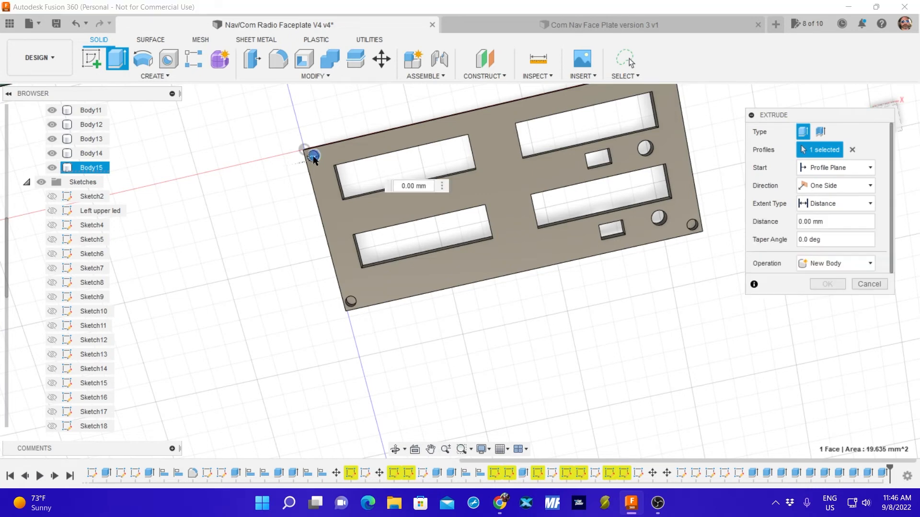
click(350, 300)
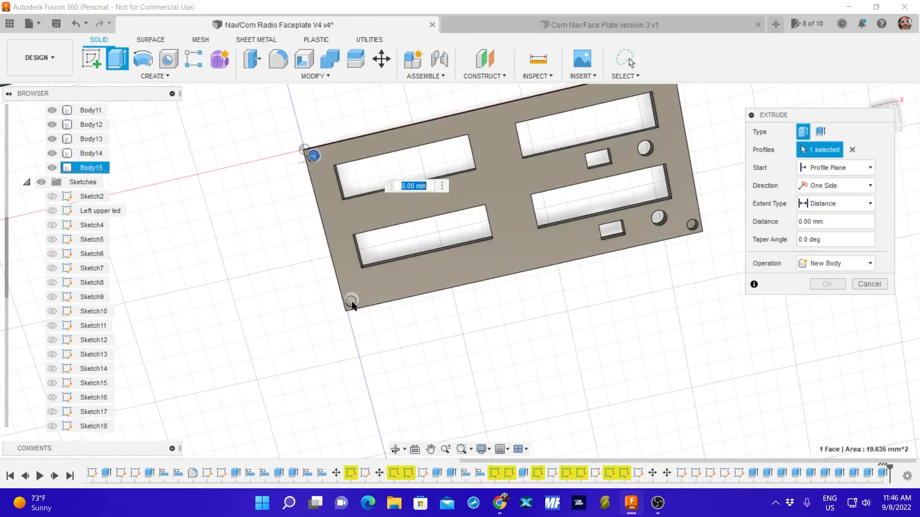
click(691, 224)
middle_drag(665, 114, 655, 168)
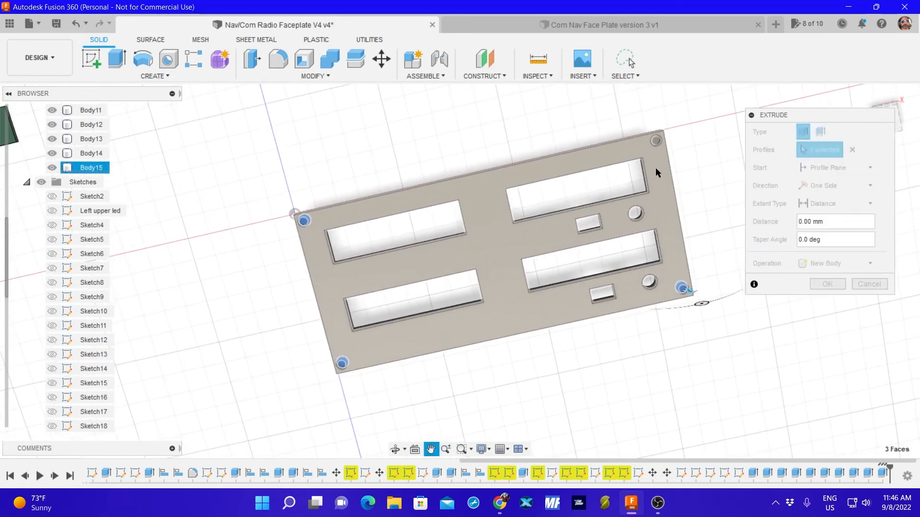
click(656, 141)
shift+middle_drag(553, 292, 539, 223)
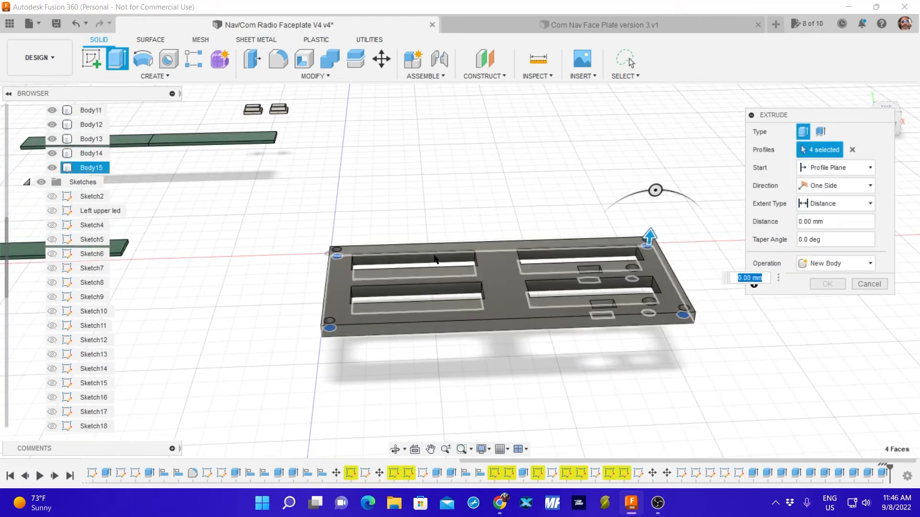
drag(649, 234, 641, 259)
key(Return)
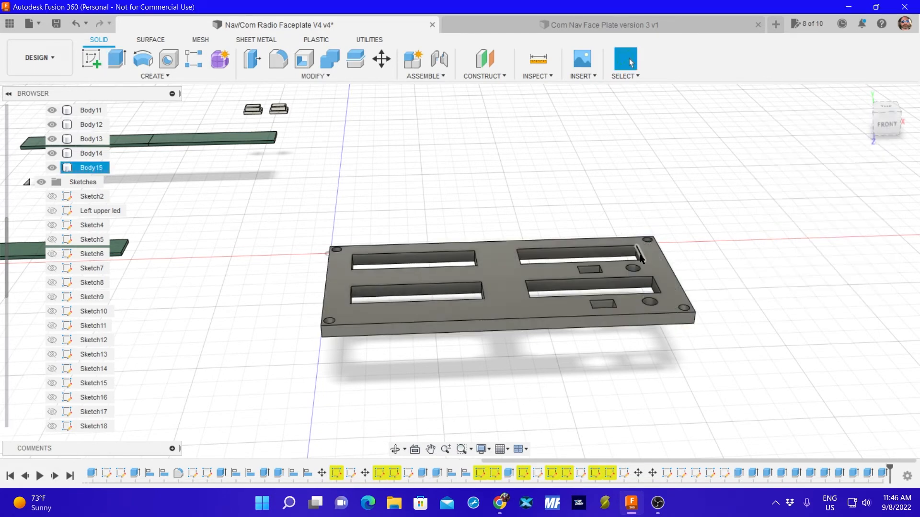
Examine the faceplate's screw holes and openings, including from the bottom view rotated 180 degrees.
shift+middle_drag(515, 258, 509, 293)
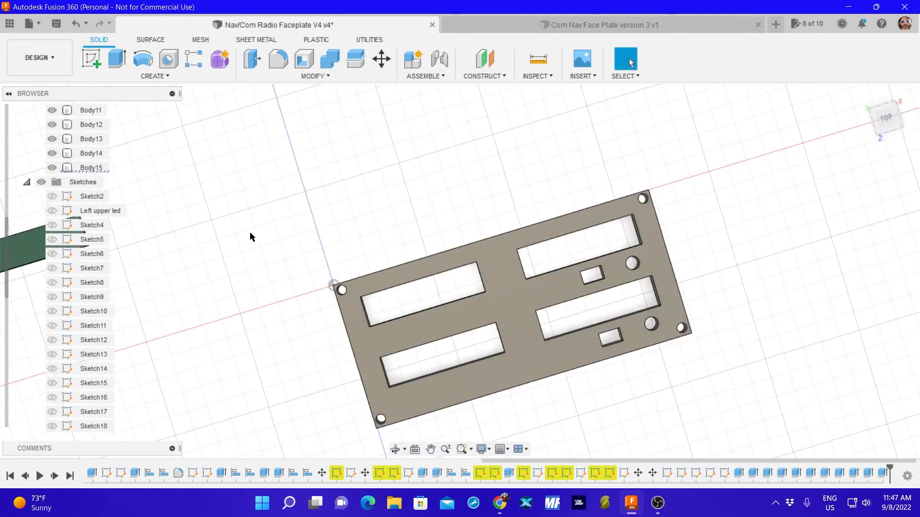
middle_drag(277, 314, 242, 255)
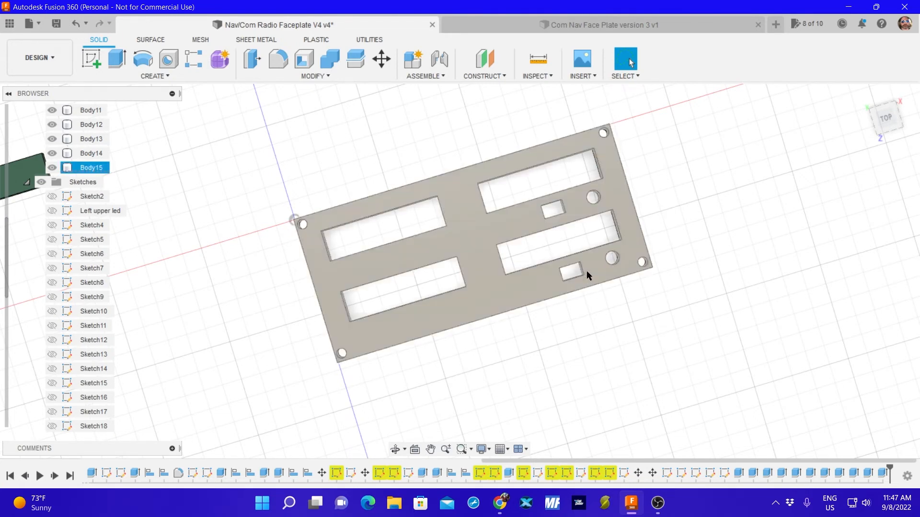
click(889, 130)
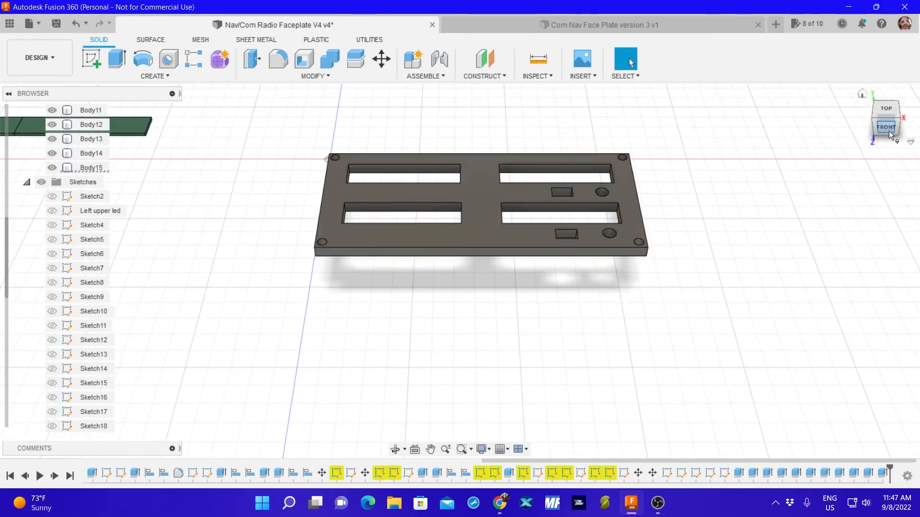
click(885, 128)
click(885, 128)
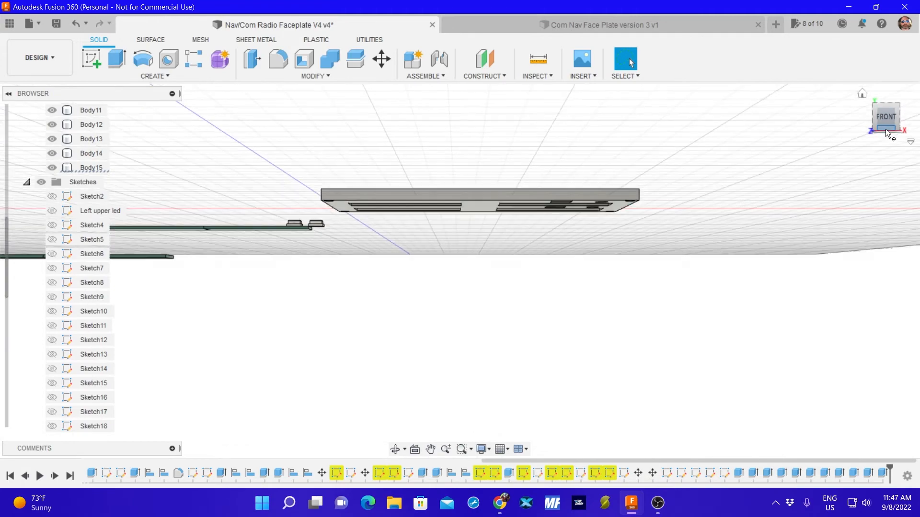
click(884, 124)
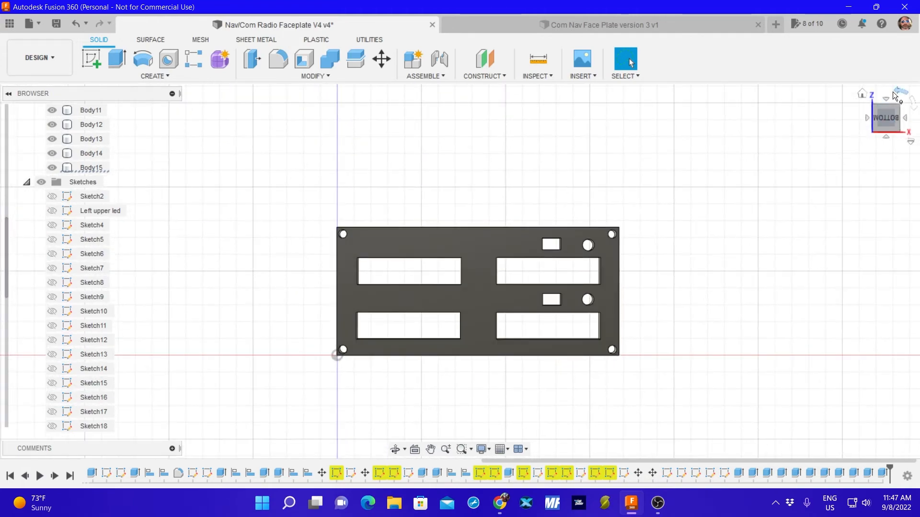
click(894, 95)
click(896, 95)
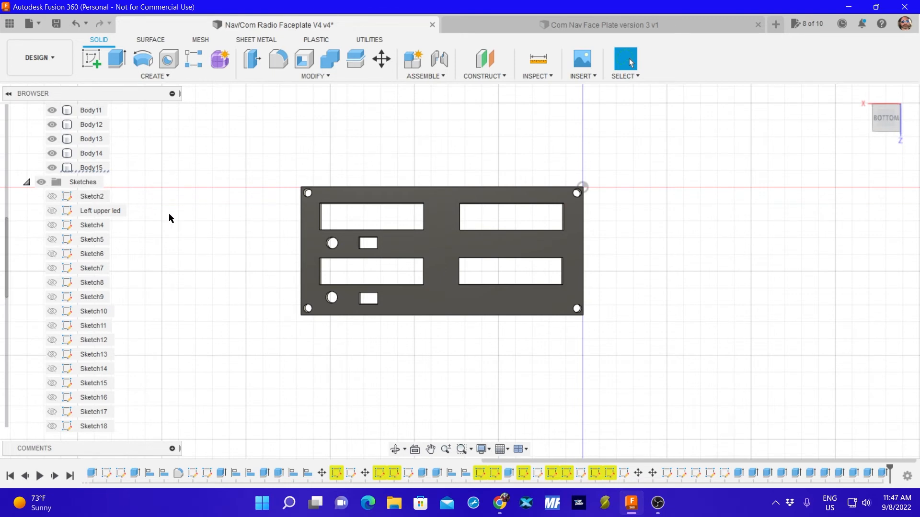
click(309, 258)
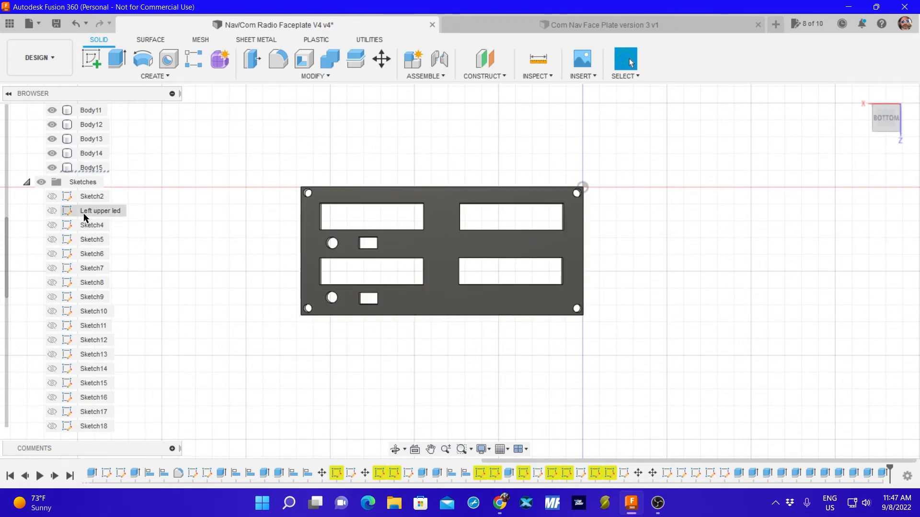
Show the Swap Button Brim sketch.
scroll(84, 240, down, 3)
scroll(88, 253, down, 3)
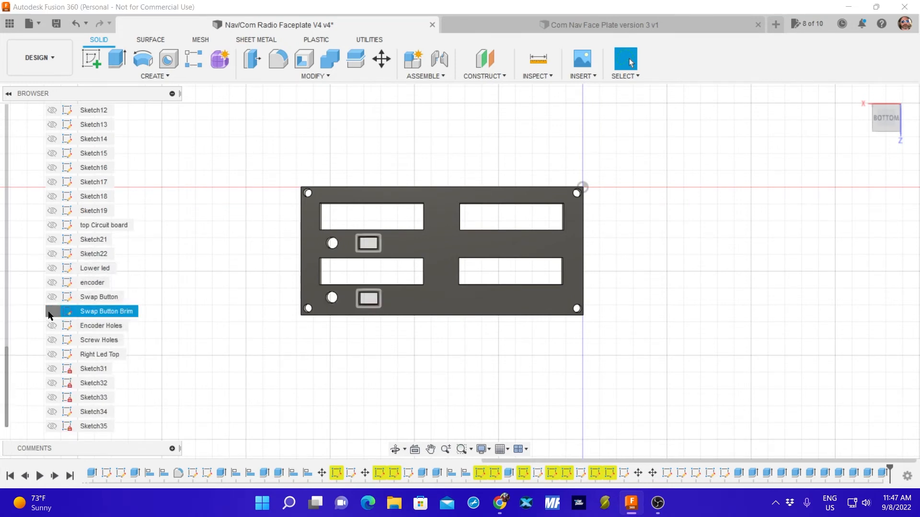
click(52, 311)
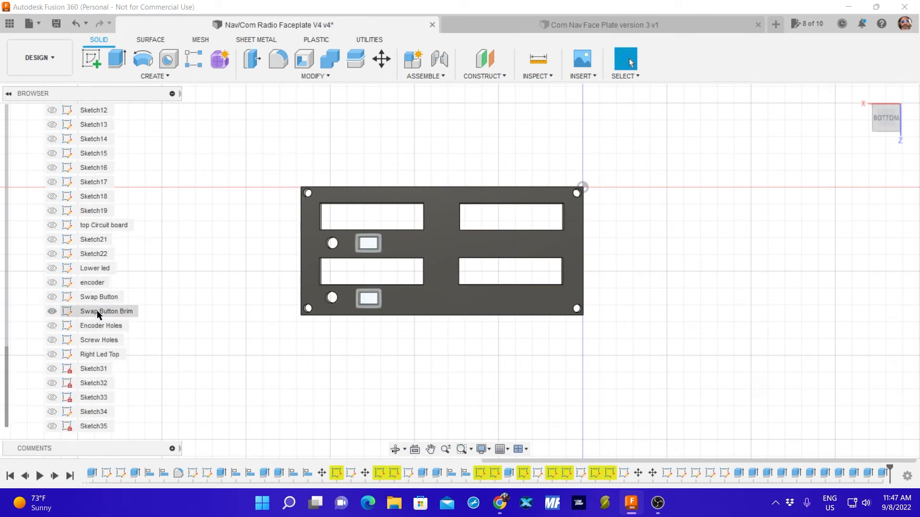
Hide the faceplate body, select both Swap Button Brim rectangles, and show the body again.
scroll(88, 206, up, 5)
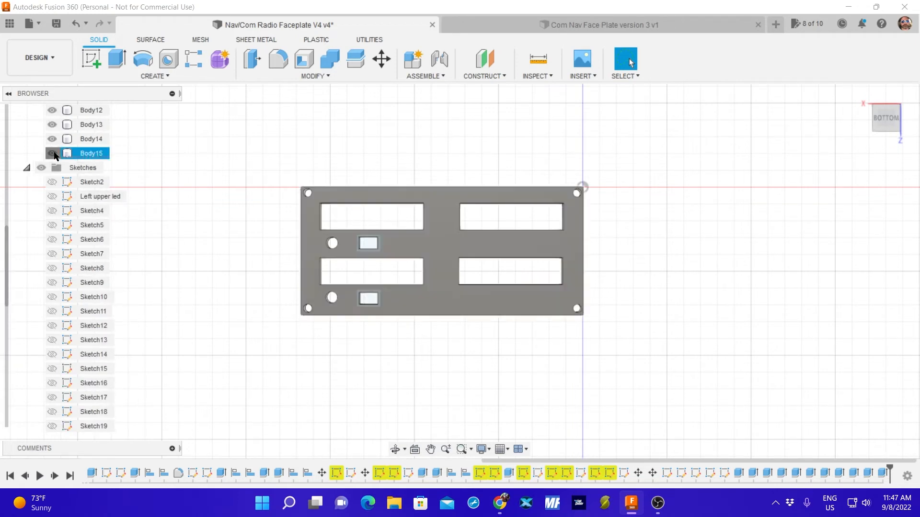
click(52, 154)
mouse_move(316, 211)
mouse_down()
mouse_move(349, 359)
mouse_move(427, 195)
mouse_up()
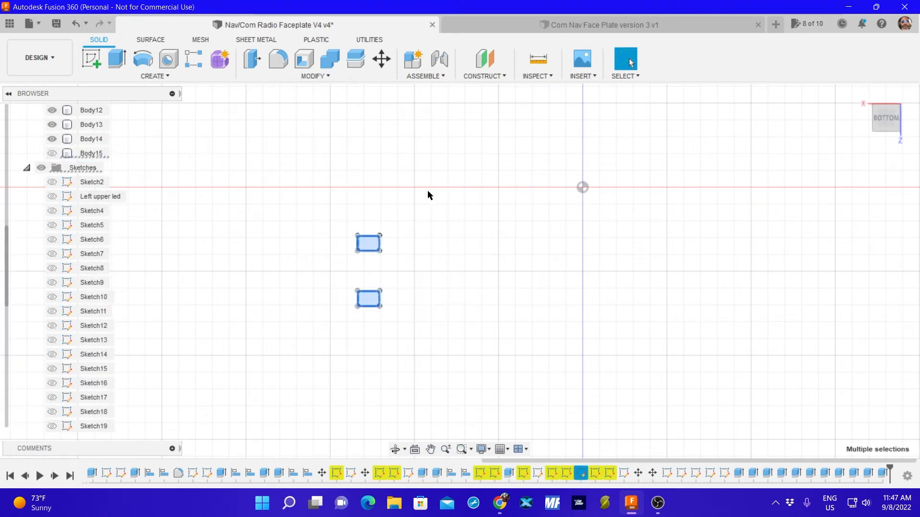
ctrl+click(52, 157)
click(52, 153)
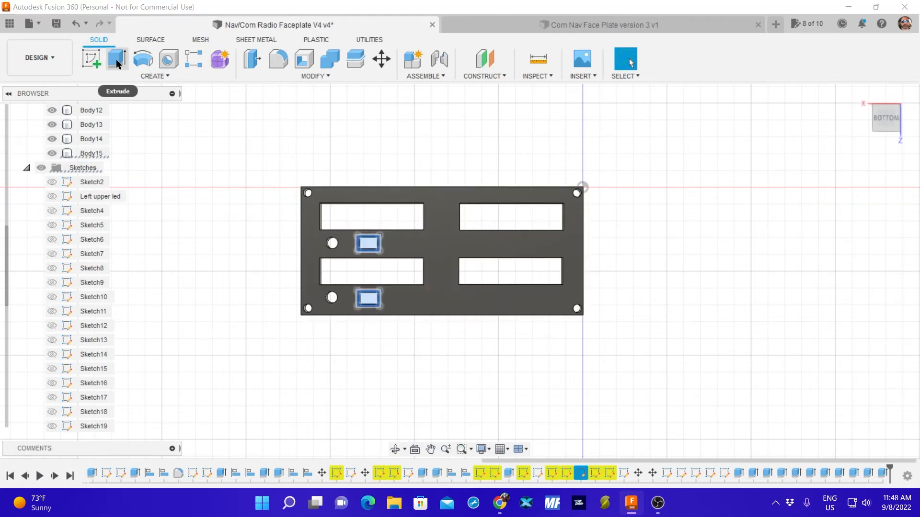
Extrude the two selected Swap Button Brim profiles 3 mm into the faceplate as a cut.
click(117, 58)
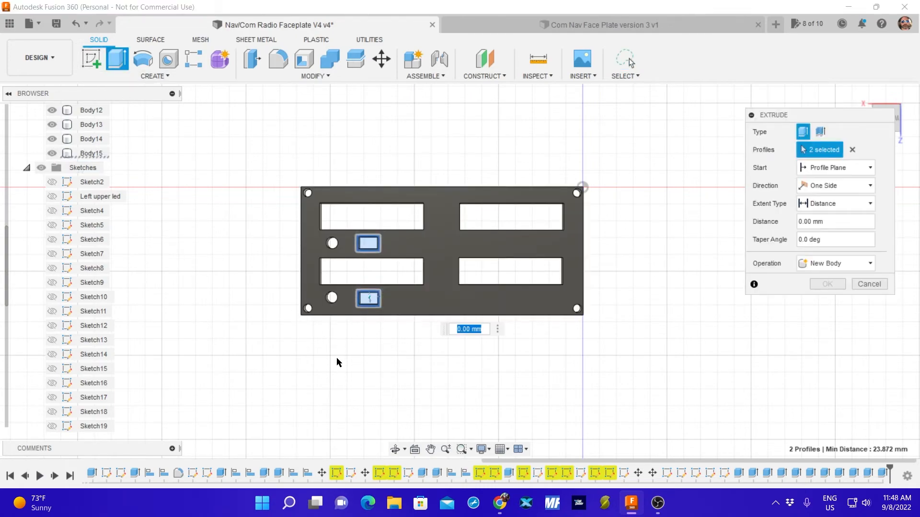
shift+middle_drag(336, 362, 348, 322)
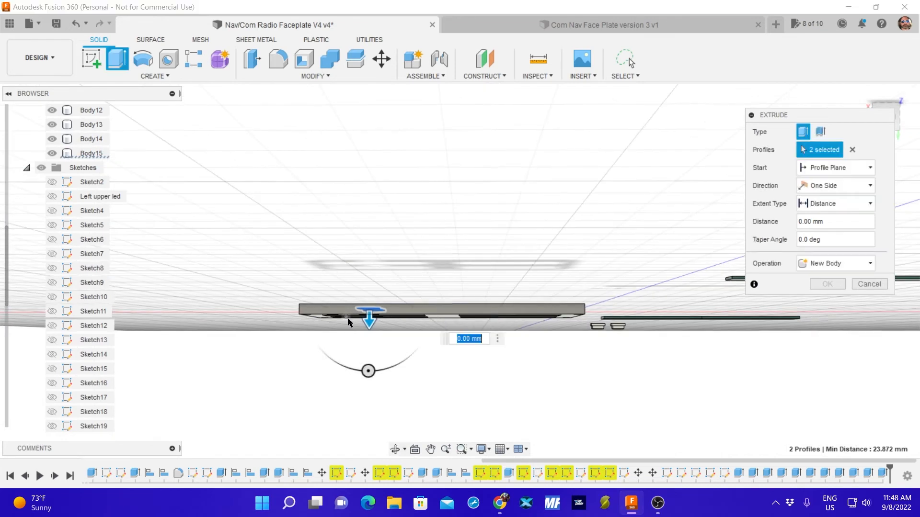
drag(368, 318, 367, 334)
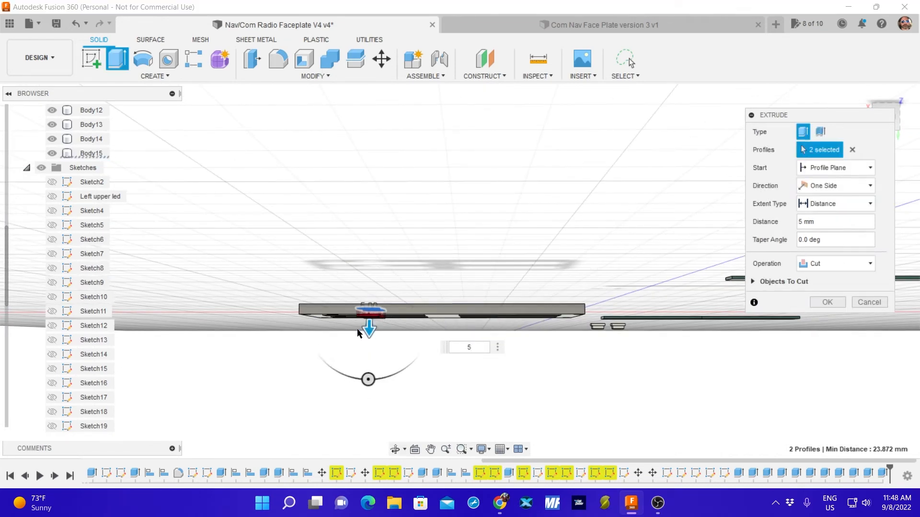
scroll(365, 317, up, 5)
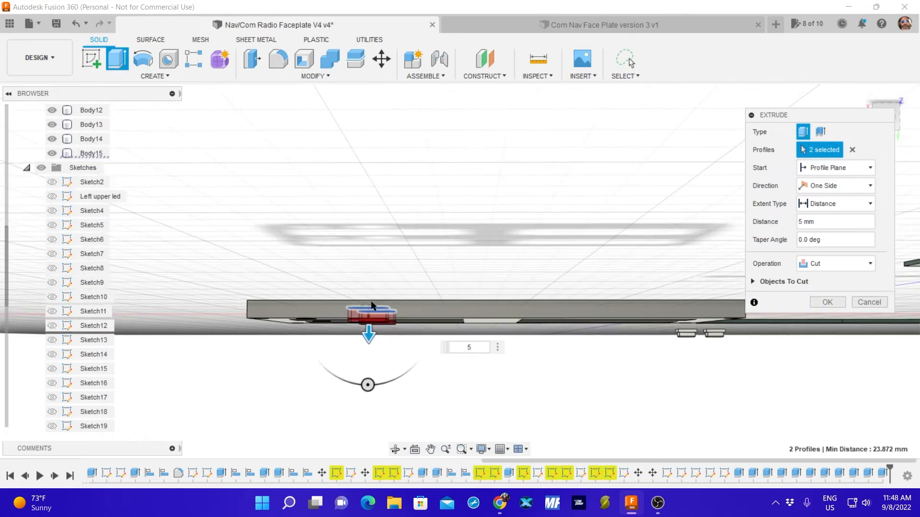
scroll(369, 330, up, 1)
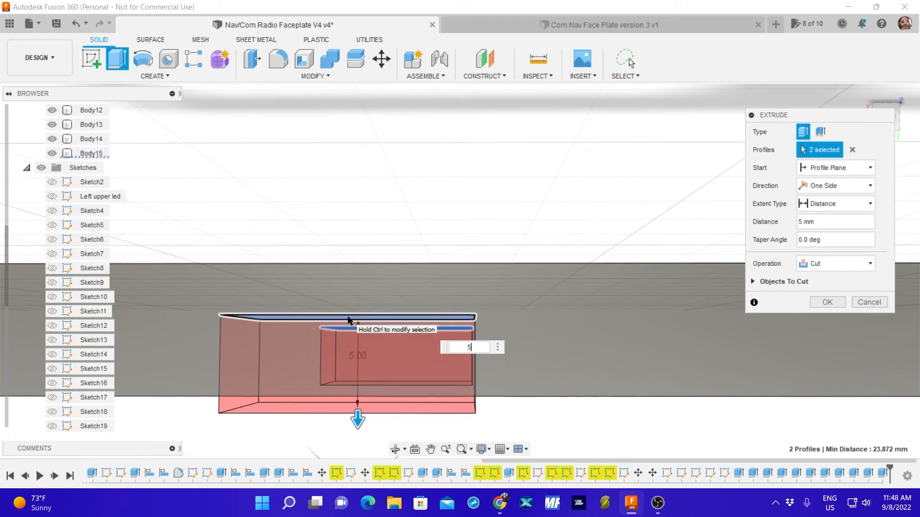
text(3)
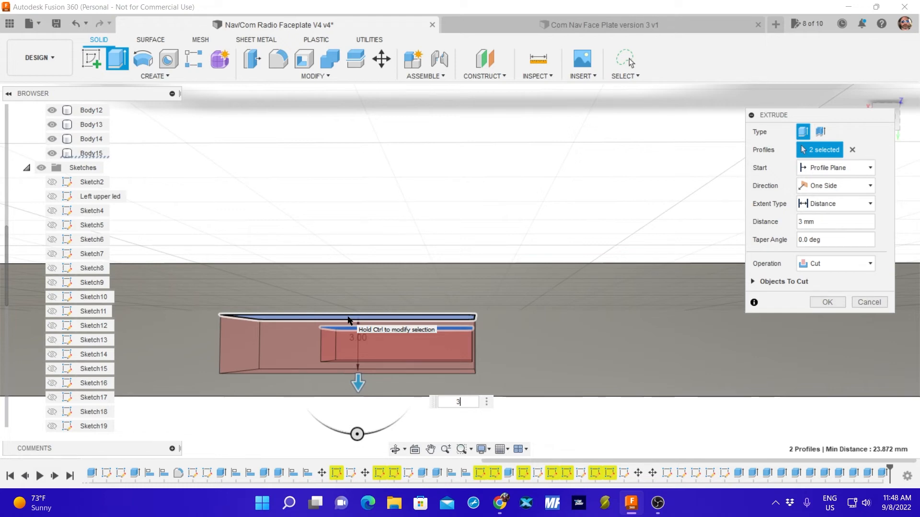
key(Return)
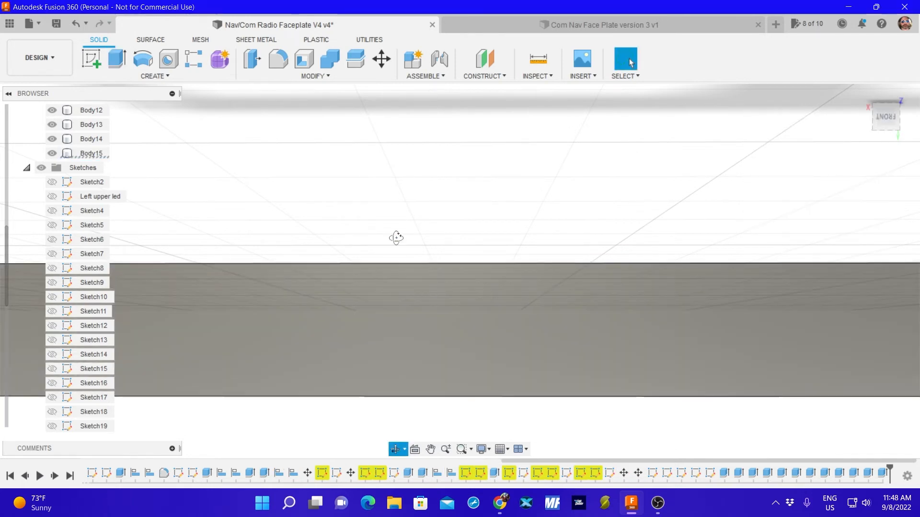
Save the faceplate design as a new version.
shift+middle_drag(396, 239, 396, 306)
key(Escape)
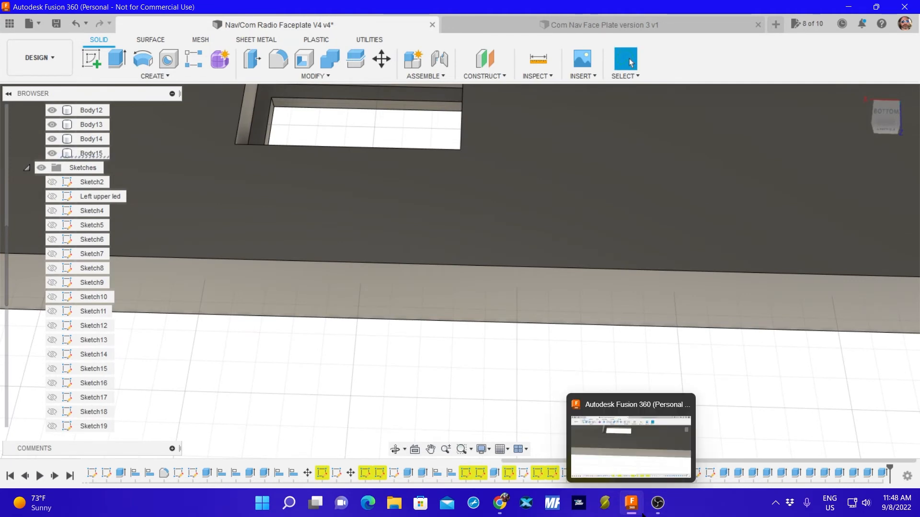
click(57, 25)
click(446, 270)
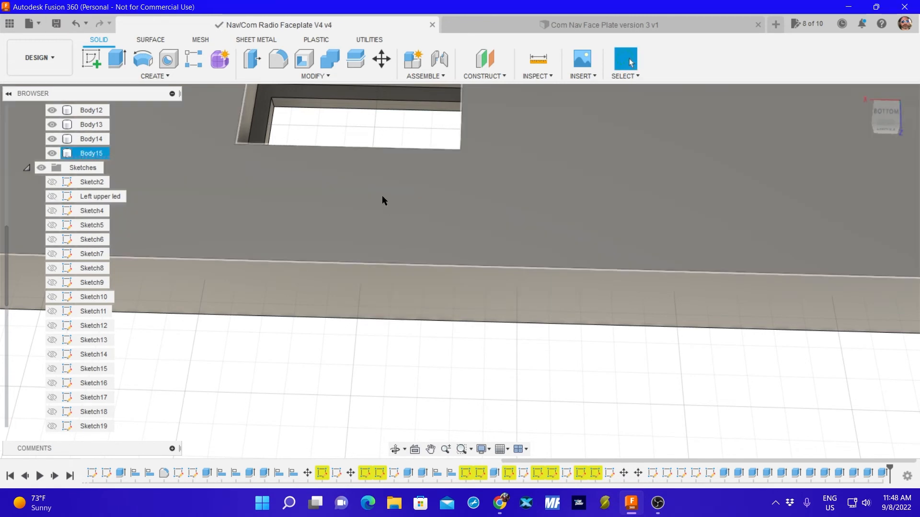
Examine the brim recesses in the swap button openings from the faceplate's underside, toggling the body's visibility.
middle_drag(381, 201, 414, 387)
scroll(407, 344, up, 4)
scroll(385, 230, up, 5)
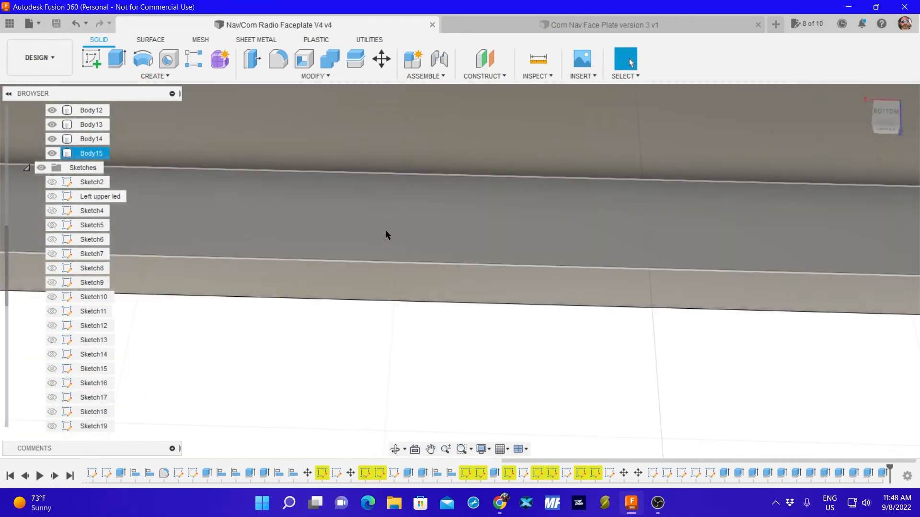
scroll(412, 238, down, 8)
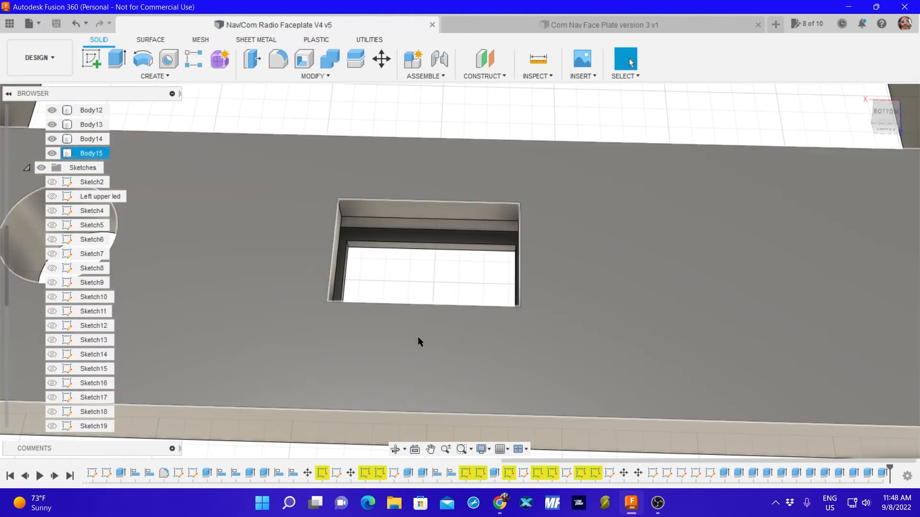
shift+middle_drag(417, 337, 395, 260)
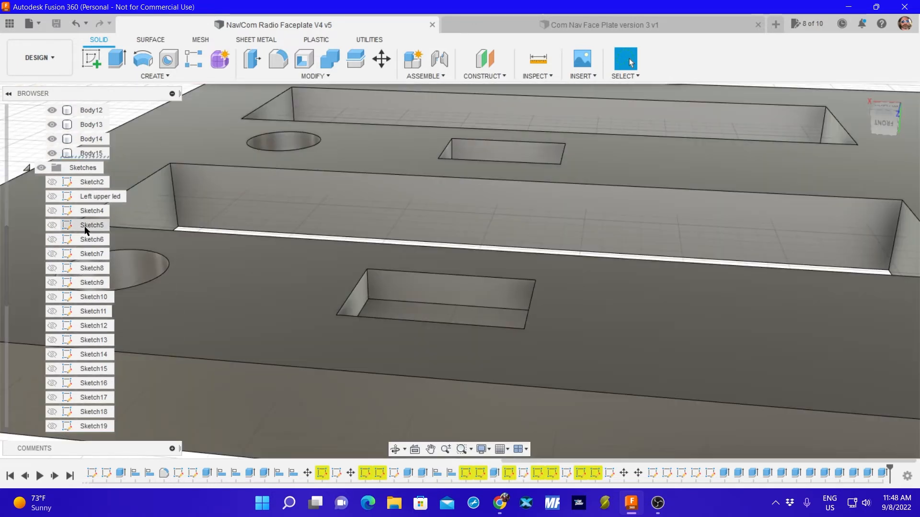
click(53, 153)
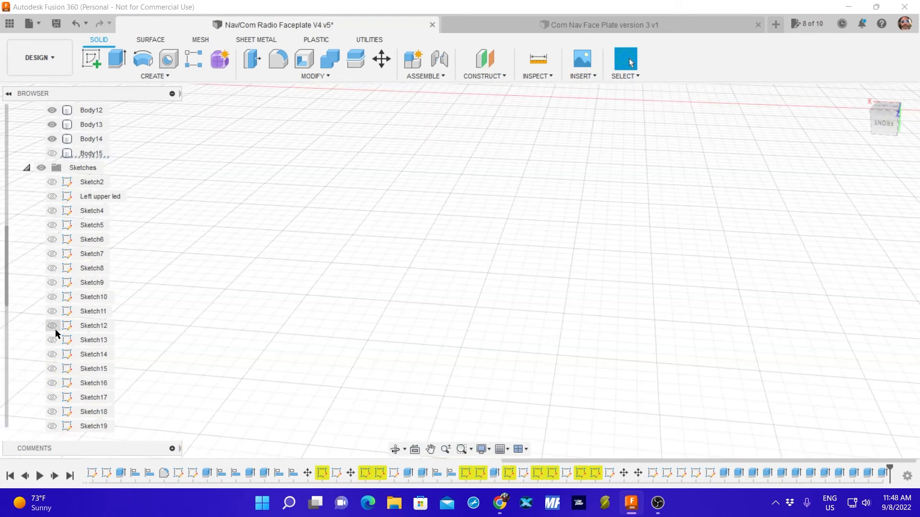
click(52, 154)
click(91, 153)
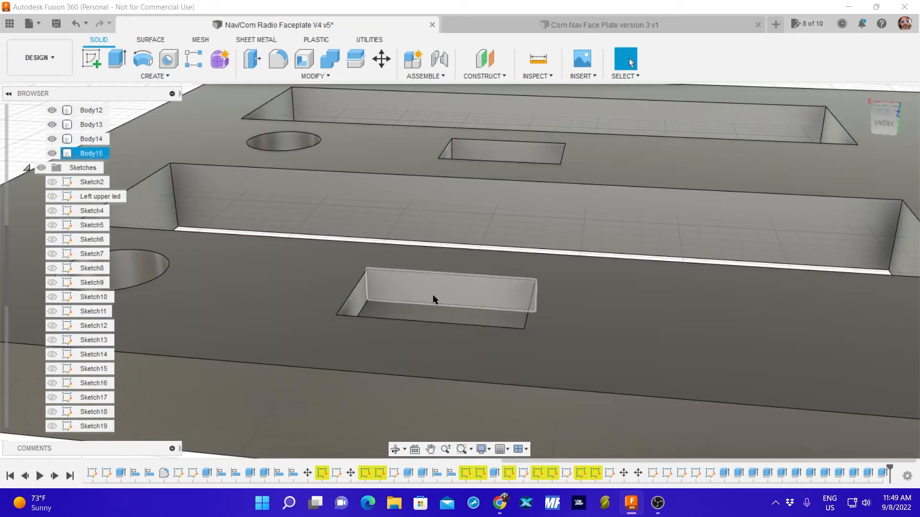
shift+middle_drag(432, 295, 370, 331)
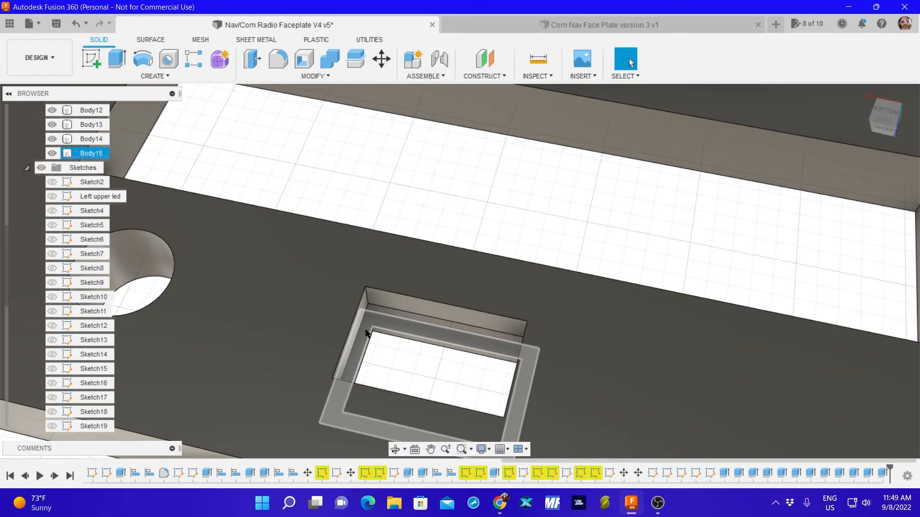
Extrude the ledge face inside the lower swap button opening 5 mm toward the faceplate's underside as a cut.
click(366, 330)
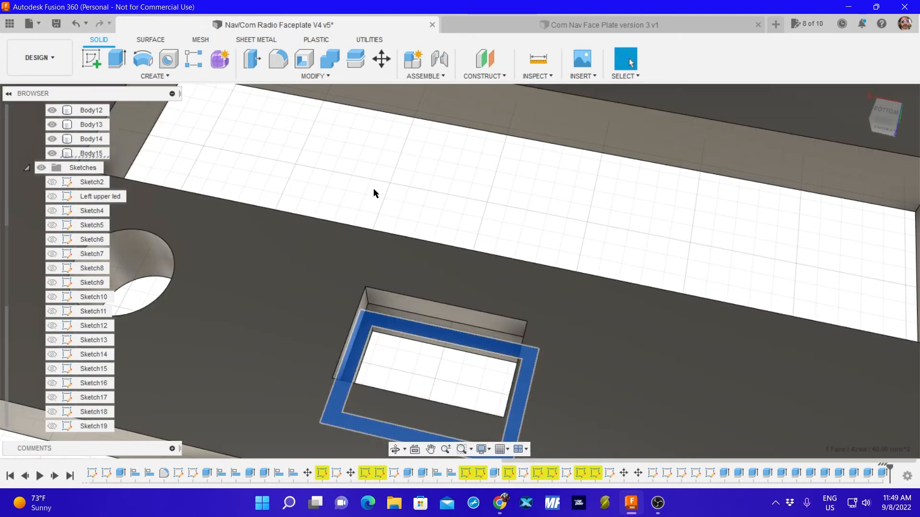
click(120, 62)
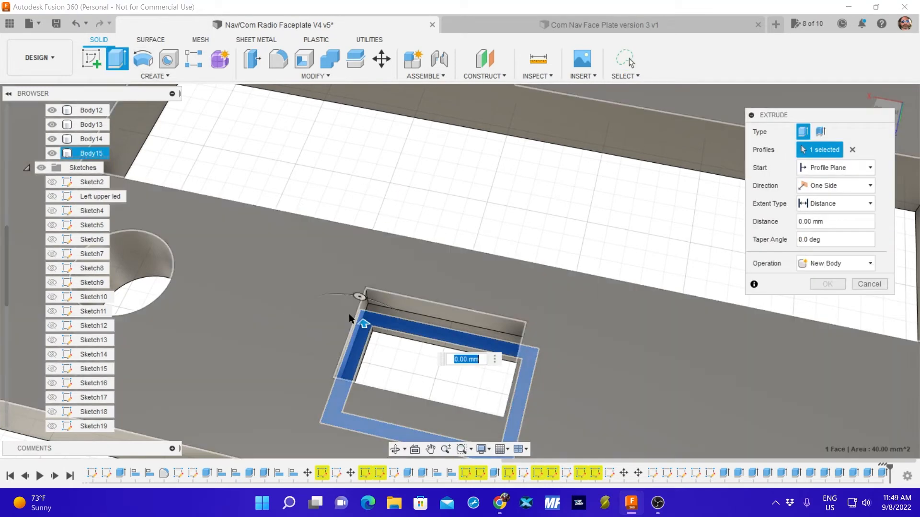
drag(360, 324, 350, 286)
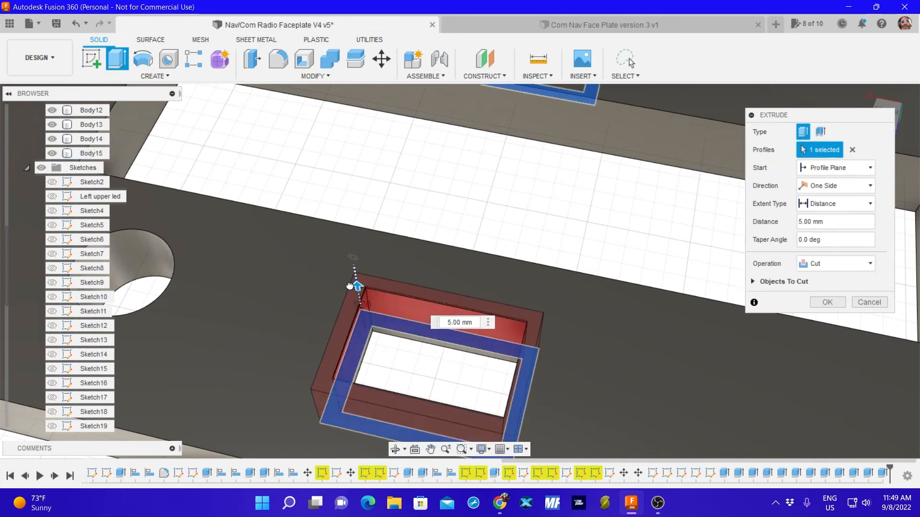
key(Return)
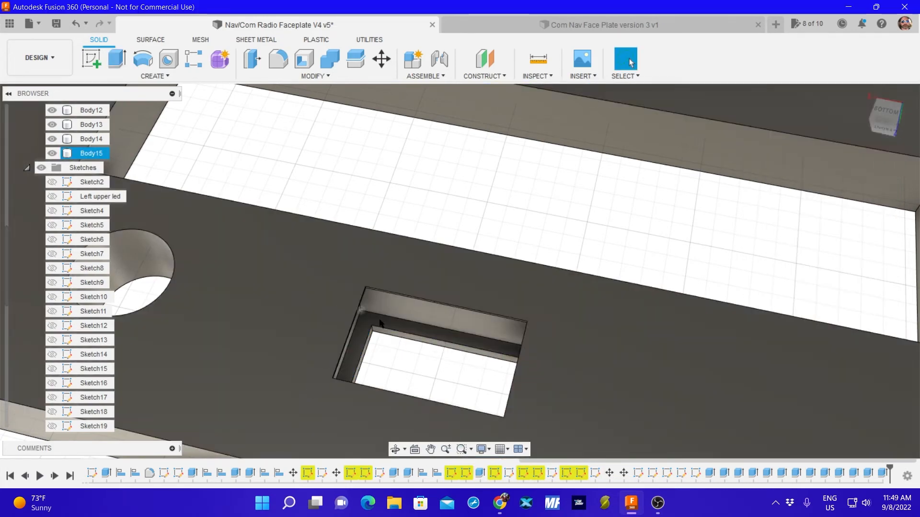
Extrude the lower swap button opening's ledge face once more toward the underside to cut the brim recess.
shift+middle_drag(349, 284, 355, 223)
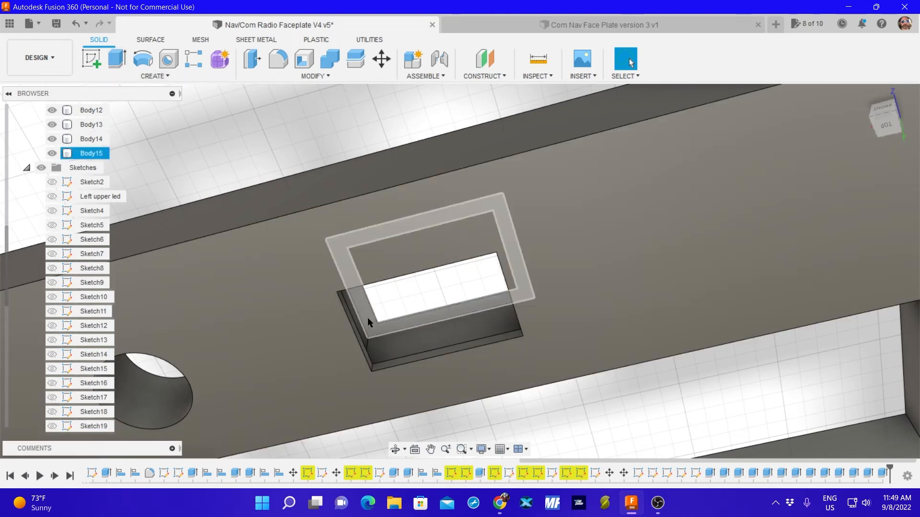
click(368, 322)
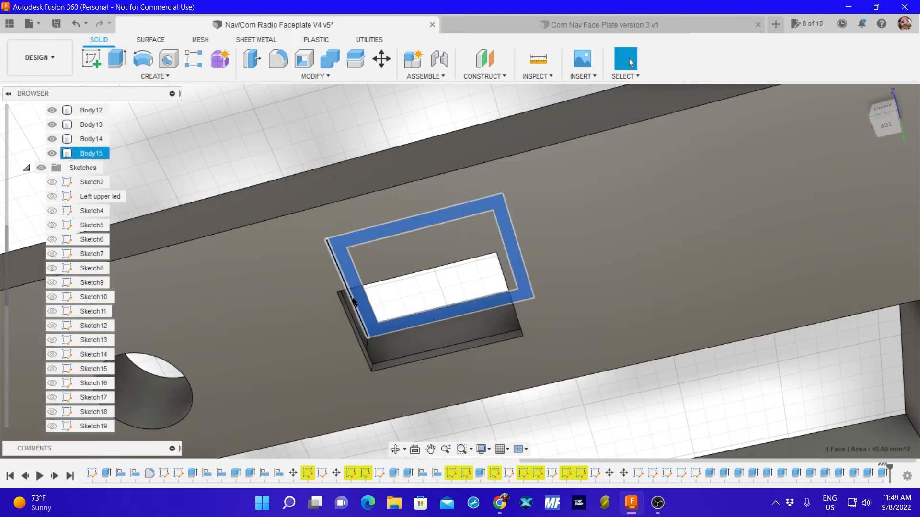
click(117, 58)
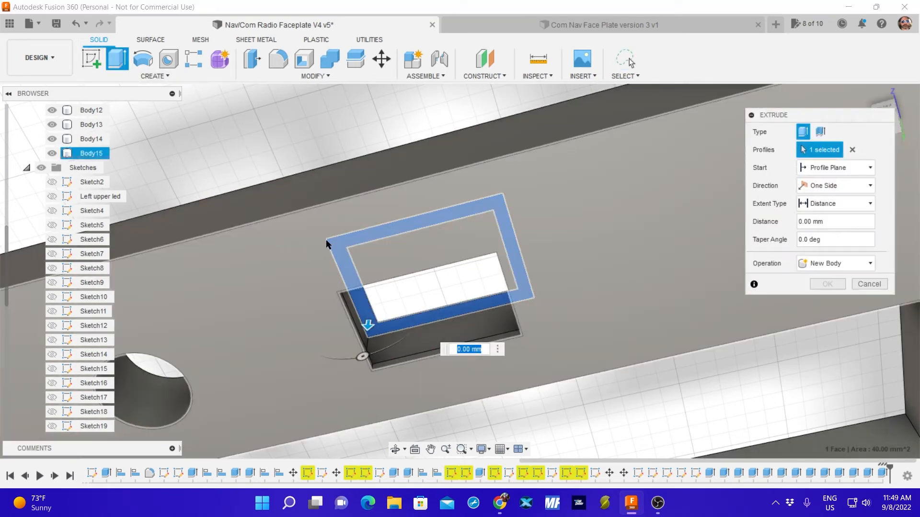
middle_drag(316, 241, 314, 281)
shift+middle_drag(324, 213, 336, 287)
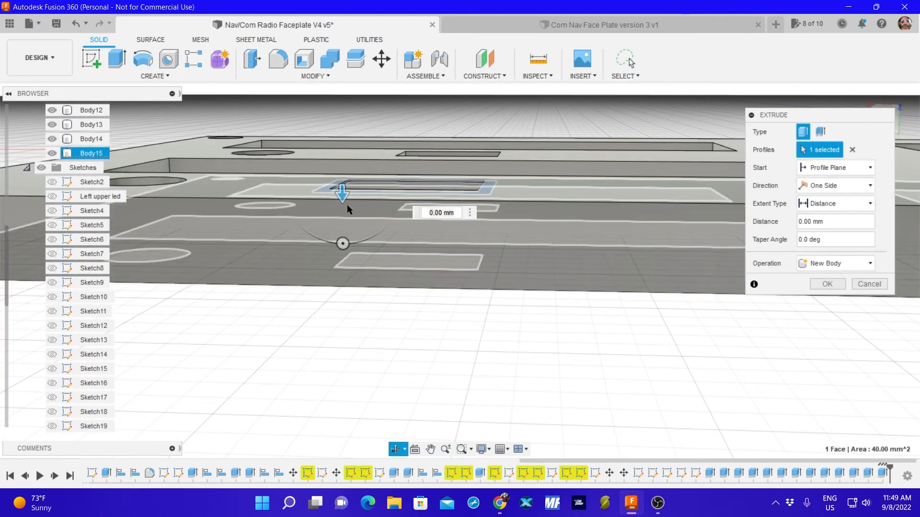
drag(342, 200, 339, 175)
key(Return)
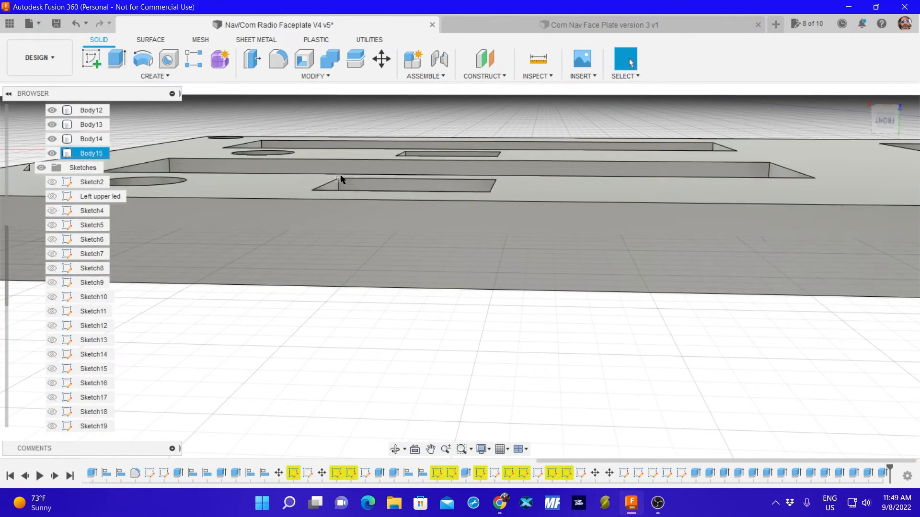
Extrude the ledge face inside the upper swap button opening toward the faceplate's underside to cut its brim recess.
shift+middle_drag(336, 143, 406, 195)
shift+middle_drag(415, 369, 355, 165)
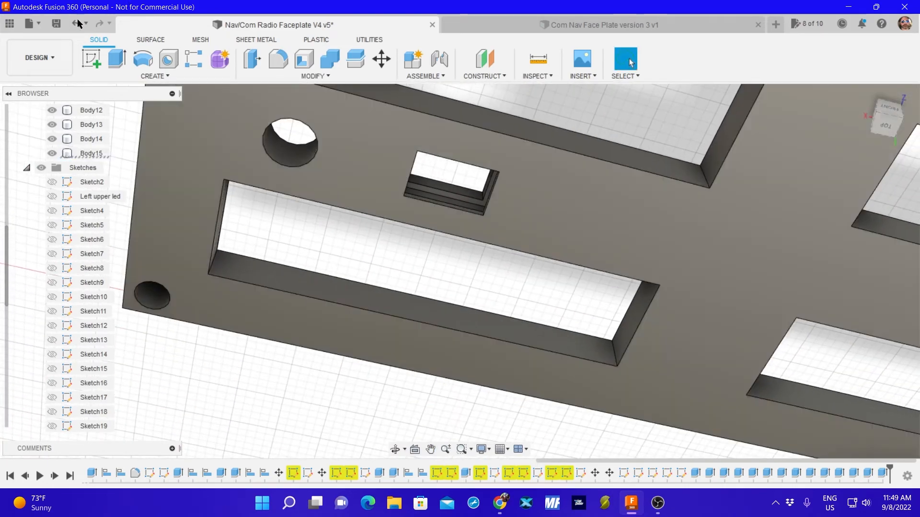
click(117, 58)
scroll(431, 194, up, 6)
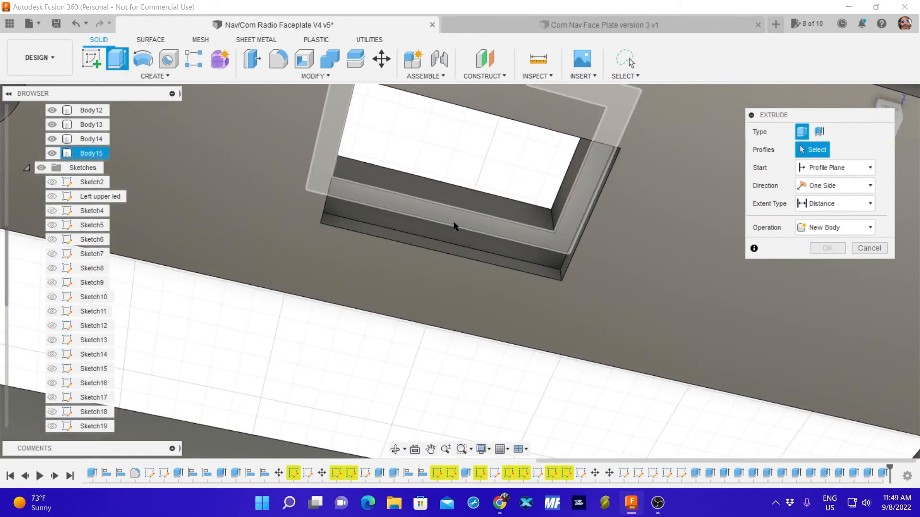
click(454, 226)
scroll(454, 225, down, 6)
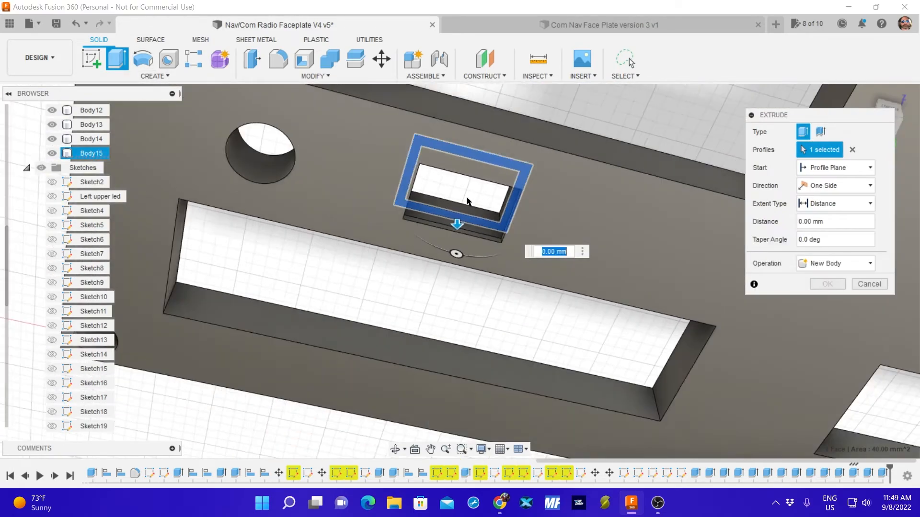
shift+middle_drag(473, 124, 451, 211)
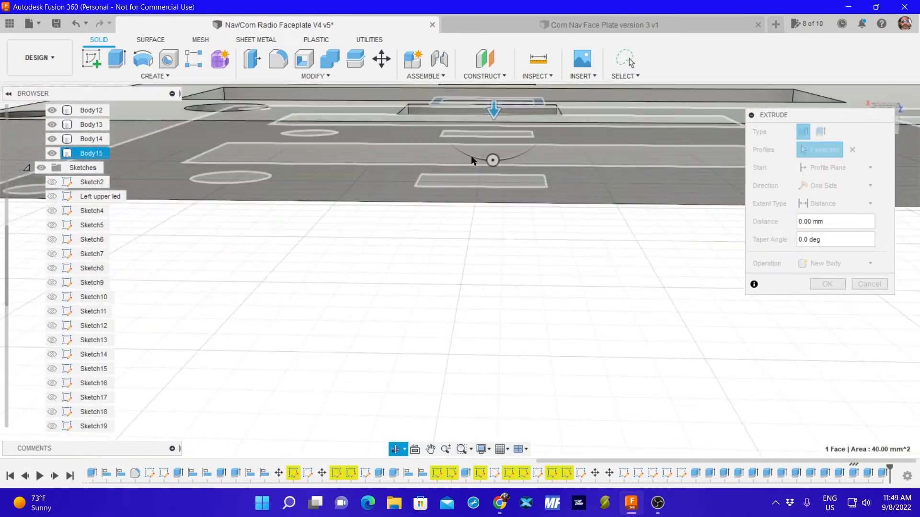
middle_drag(472, 161, 455, 288)
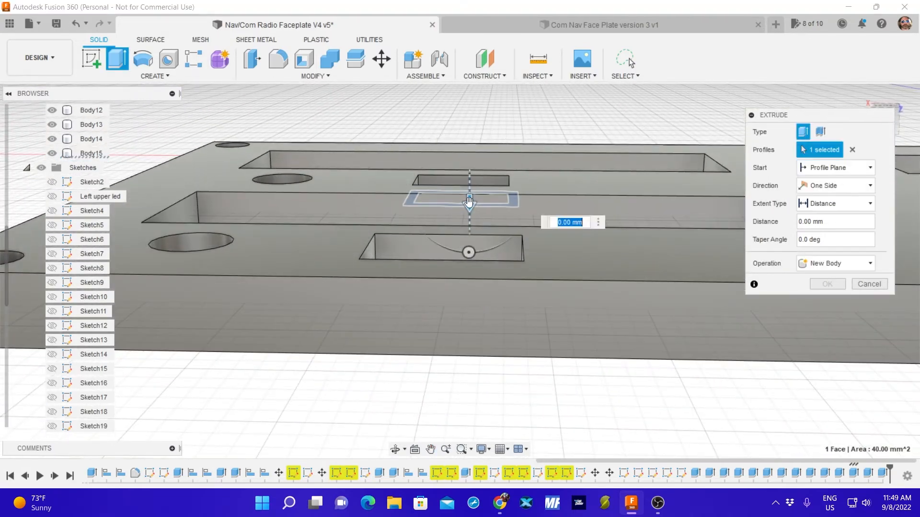
drag(470, 203, 462, 168)
key(Return)
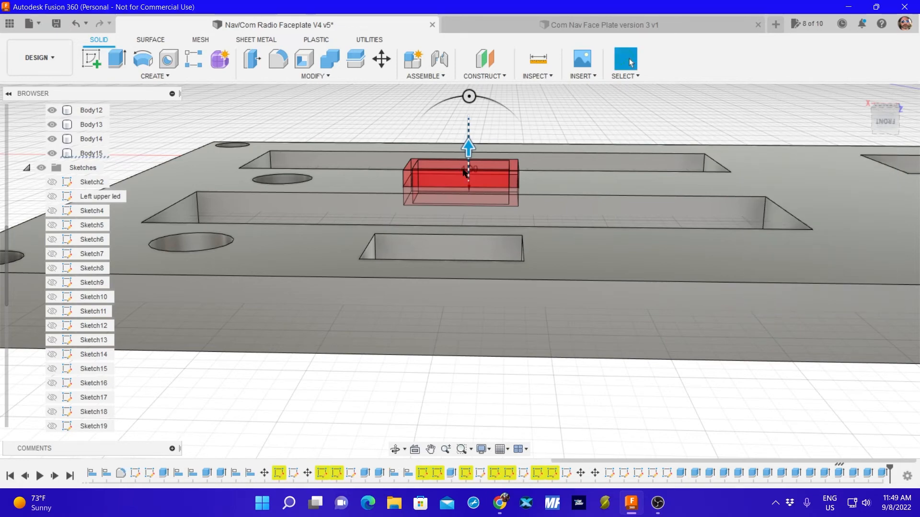
shift+middle_drag(463, 168, 452, 238)
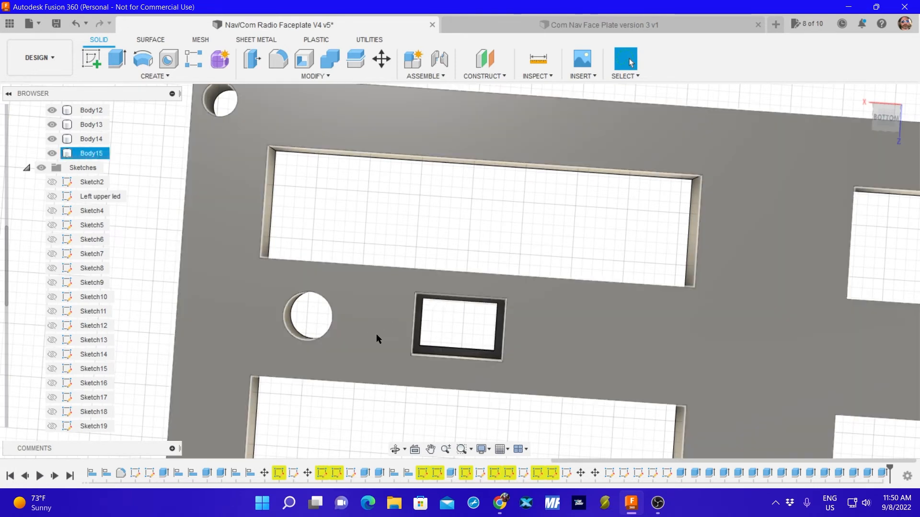
scroll(381, 343, down, 8)
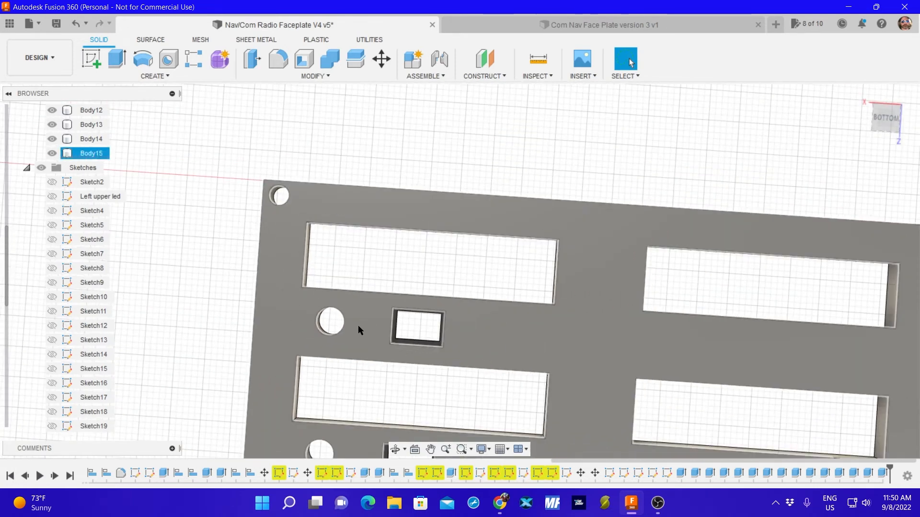
Show the encoder sketch on the faceplate's underside and hide the faceplate body, Body15.
middle_drag(476, 349, 532, 251)
scroll(343, 319, down, 1)
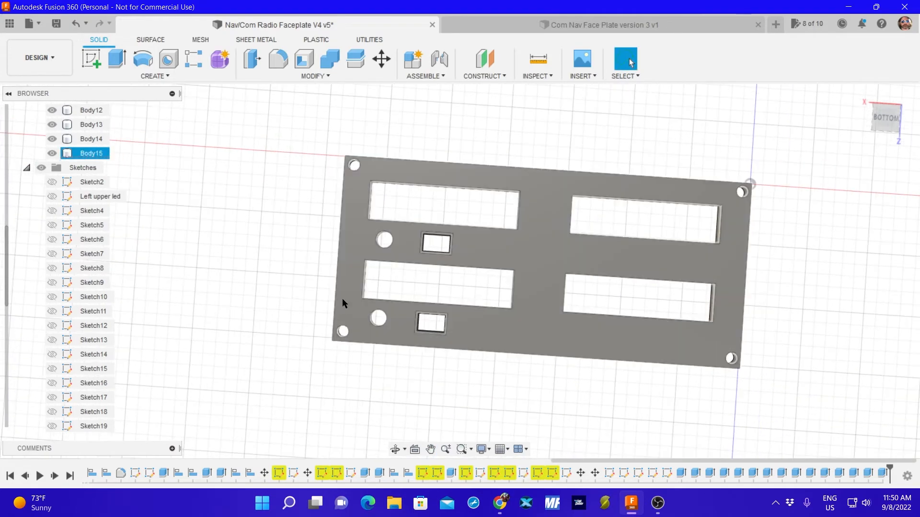
click(882, 120)
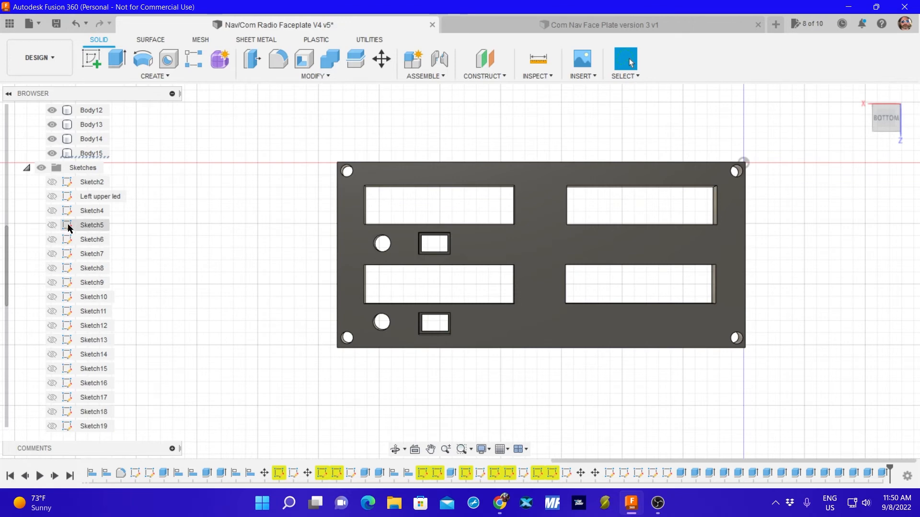
scroll(87, 240, down, 4)
scroll(85, 307, down, 2)
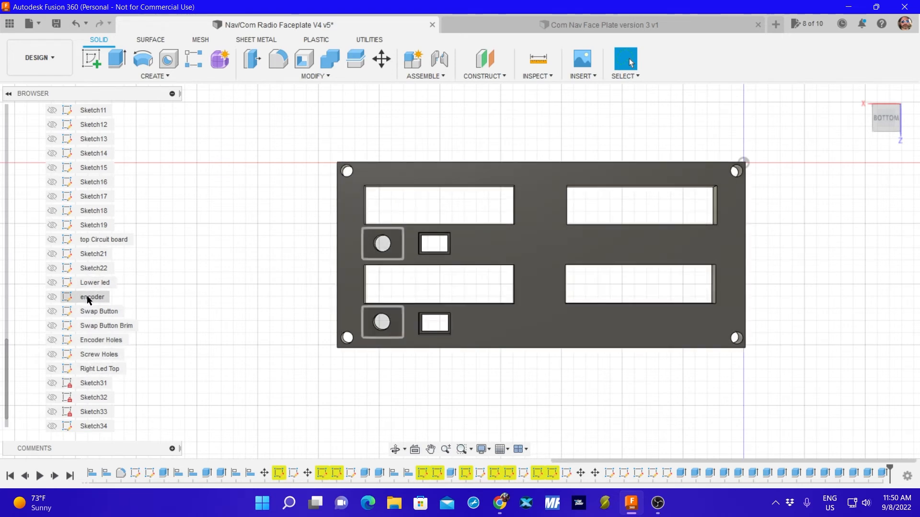
click(51, 297)
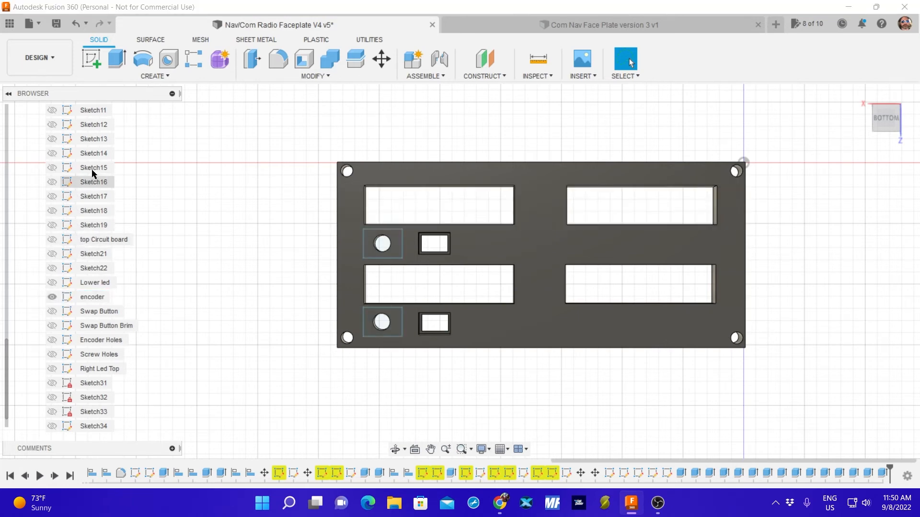
scroll(92, 170, up, 5)
click(54, 183)
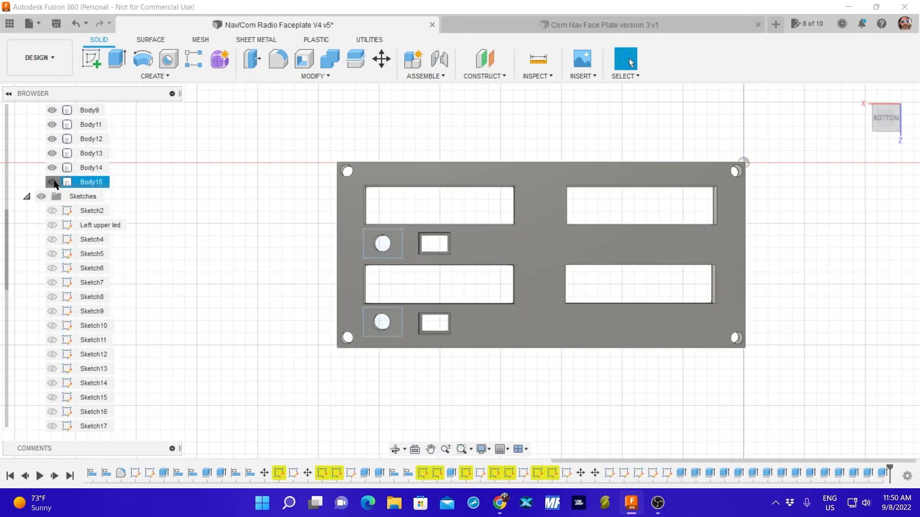
click(53, 182)
Extrude both encoder rectangles -8 mm as a cut toward the faceplate's underside, making Body15 visible again for the cut.
mouse_move(322, 211)
mouse_down()
mouse_move(320, 347)
mouse_move(455, 173)
mouse_up()
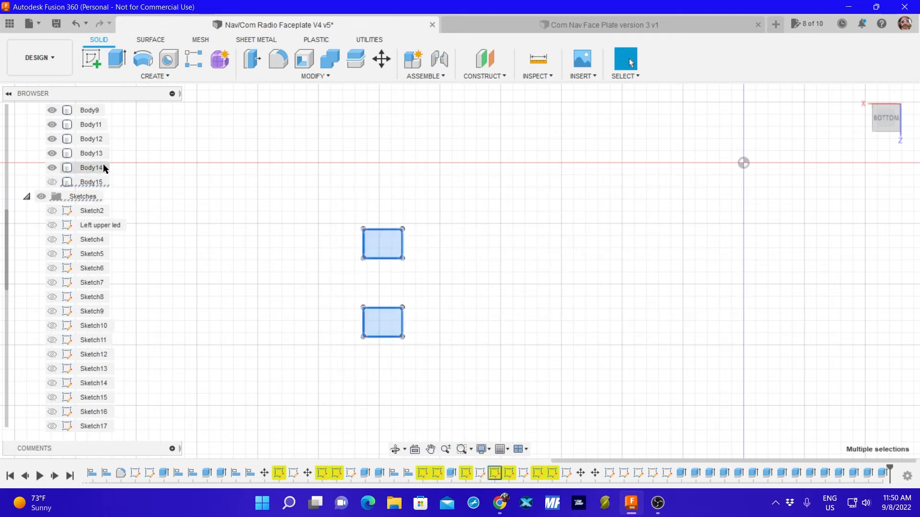
click(117, 59)
click(52, 182)
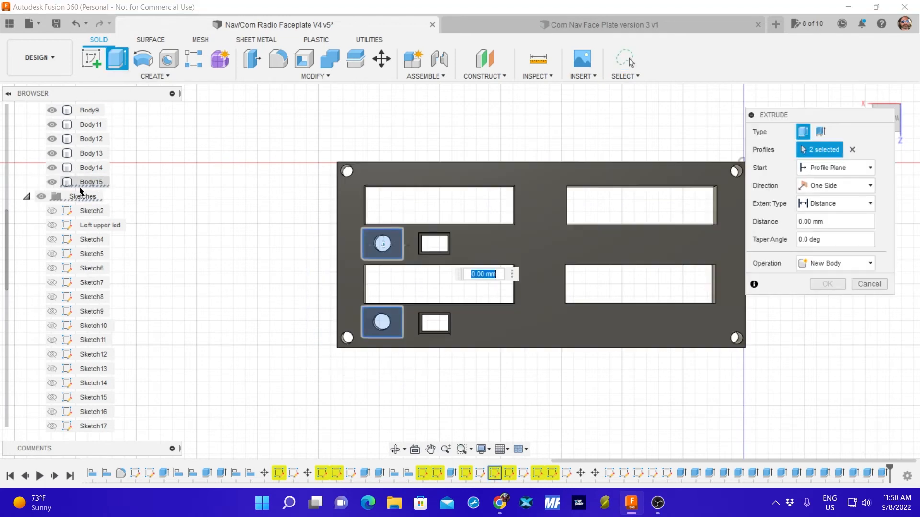
shift+middle_drag(268, 186, 261, 290)
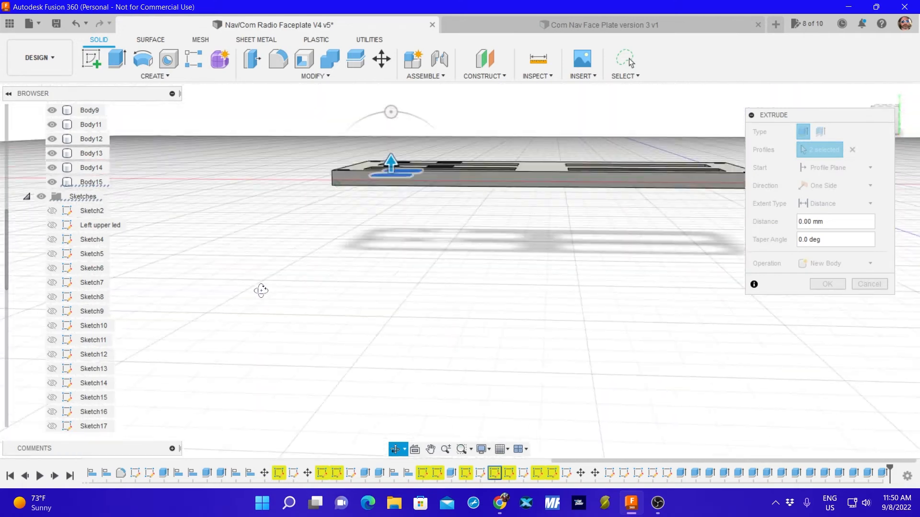
scroll(378, 203, up, 5)
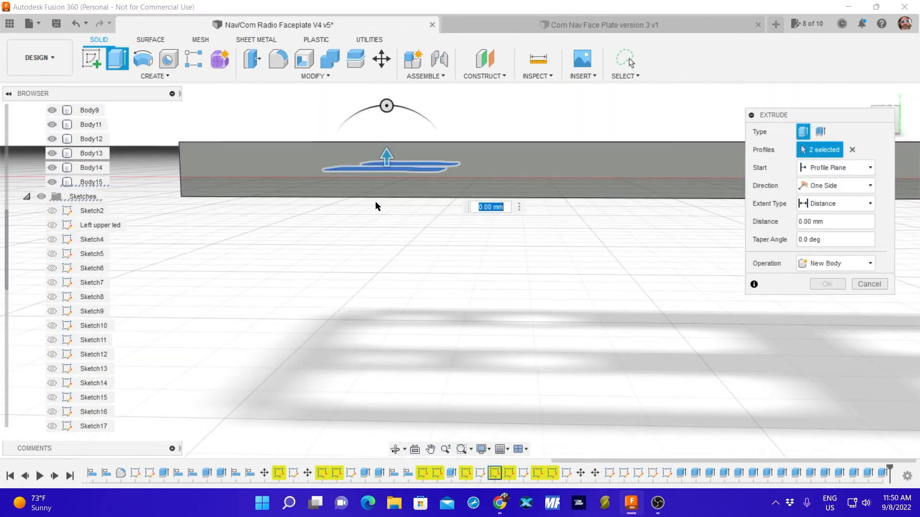
scroll(384, 200, up, 5)
scroll(373, 195, down, 4)
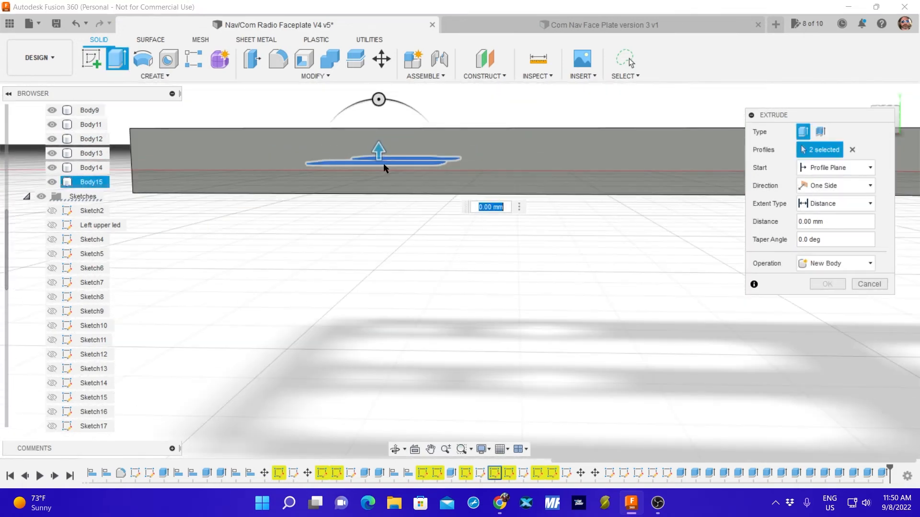
drag(379, 152, 370, 213)
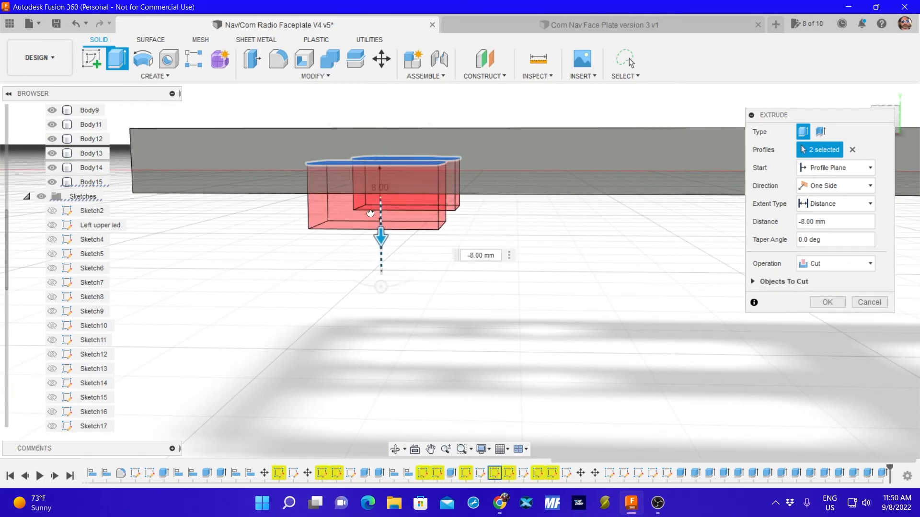
key(Return)
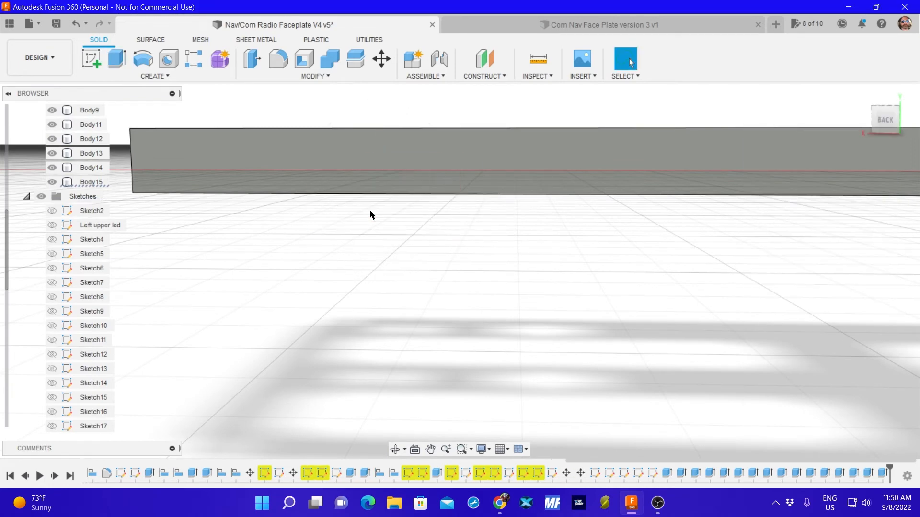
Extrude the floor faces of both encoder recesses -2 mm as a cut toward the faceplate's front.
shift+middle_drag(370, 248, 524, 132)
scroll(349, 352, down, 3)
scroll(524, 132, down, 1)
shift+middle_drag(411, 297, 491, 231)
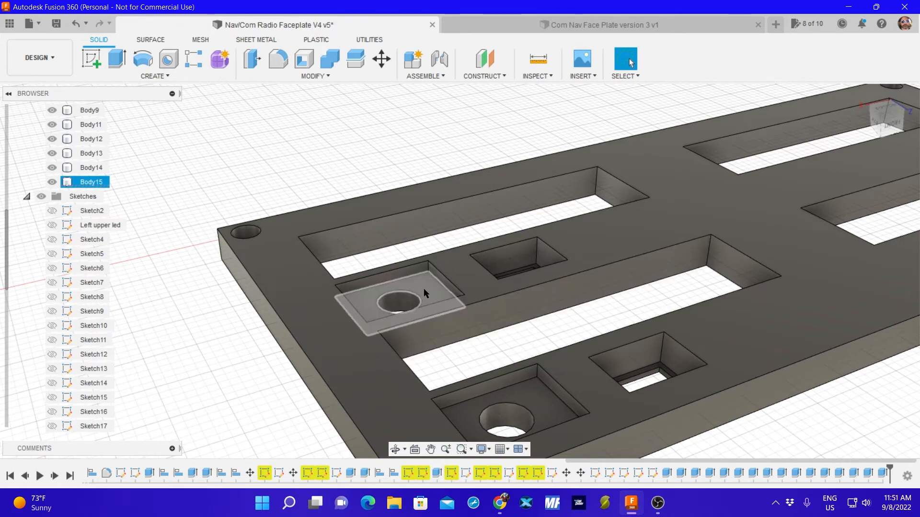
click(117, 58)
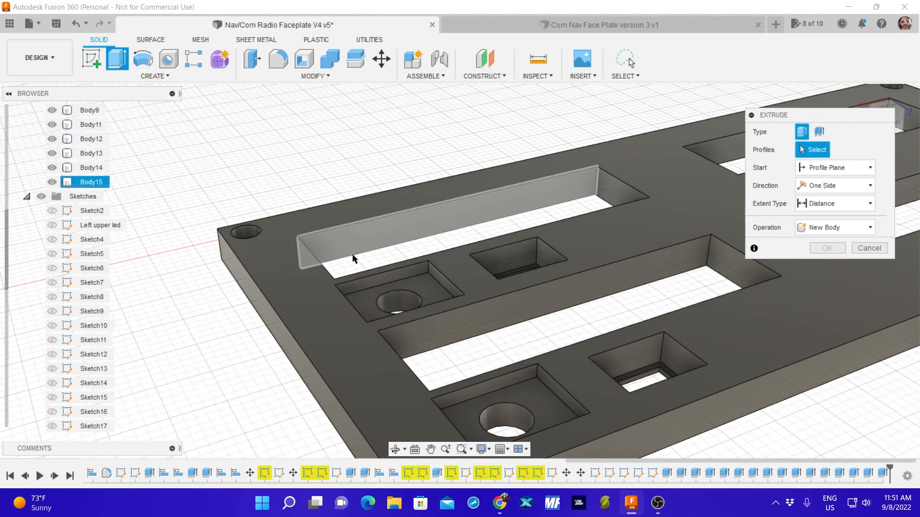
click(427, 291)
click(544, 411)
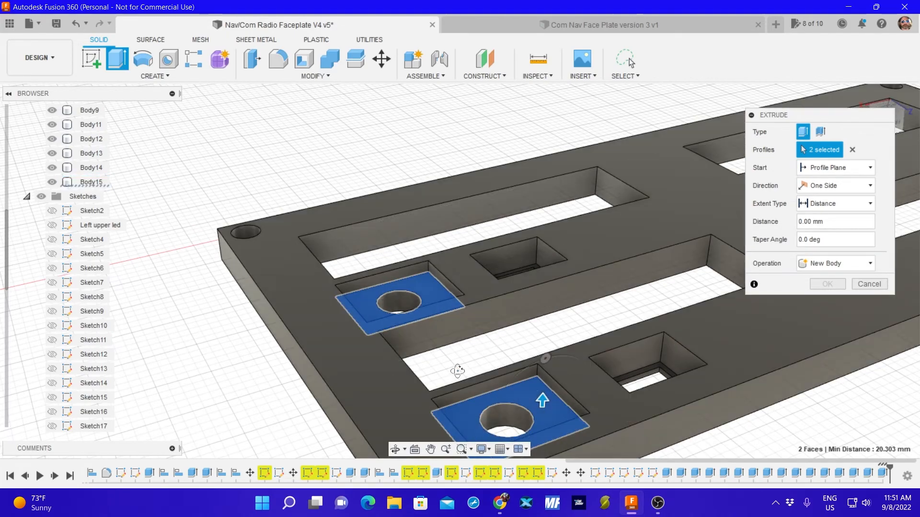
shift+middle_drag(458, 371, 513, 349)
drag(478, 392, 477, 411)
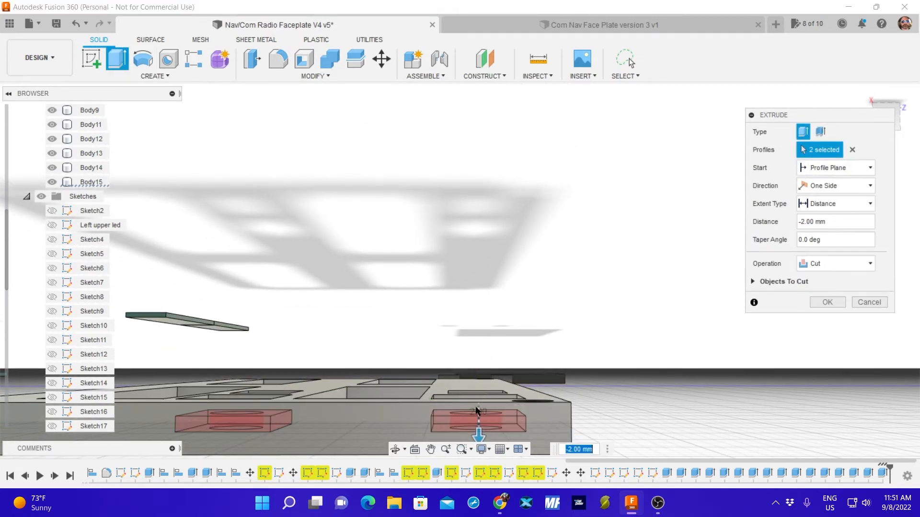
Set the cut distance for both encoder recess floors to -3 mm and complete the extrusion.
shift+middle_drag(476, 411, 461, 368)
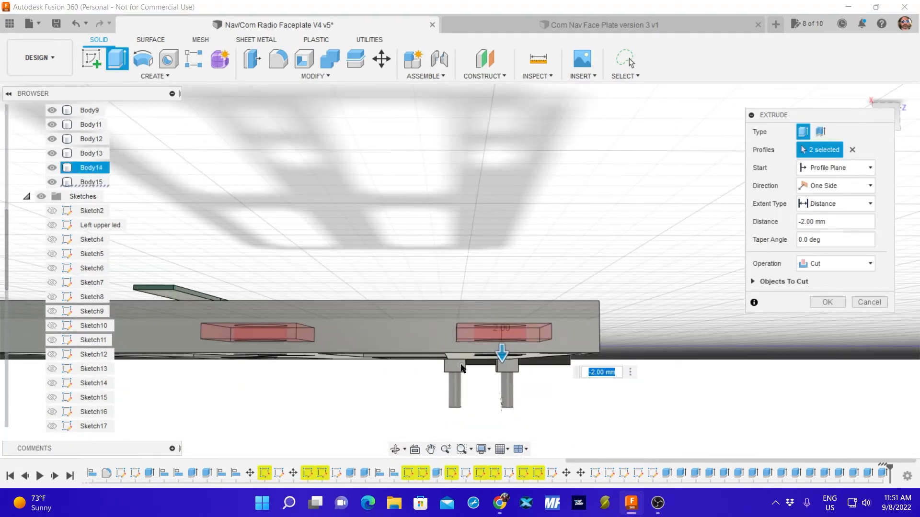
scroll(461, 368, up, 3)
mouse_move(548, 330)
mouse_down()
mouse_move(548, 338)
mouse_move(548, 329)
mouse_up()
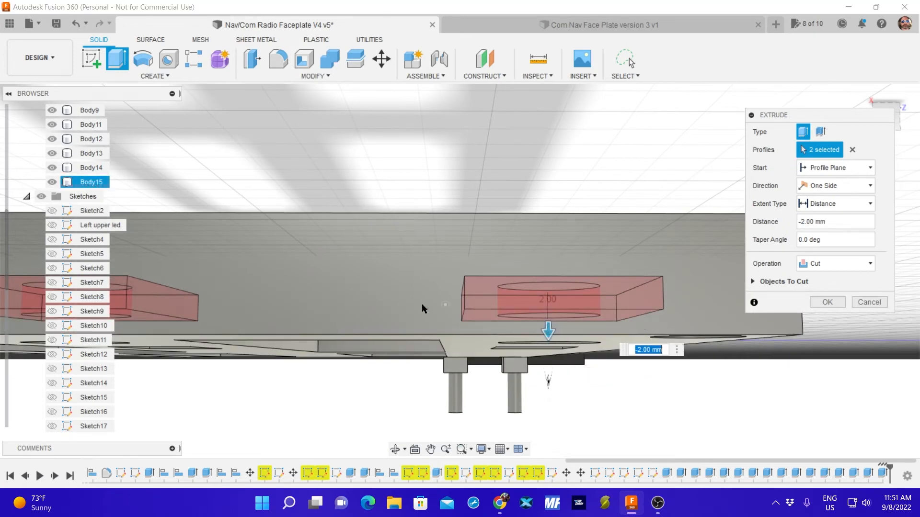
shift+middle_drag(421, 304, 489, 261)
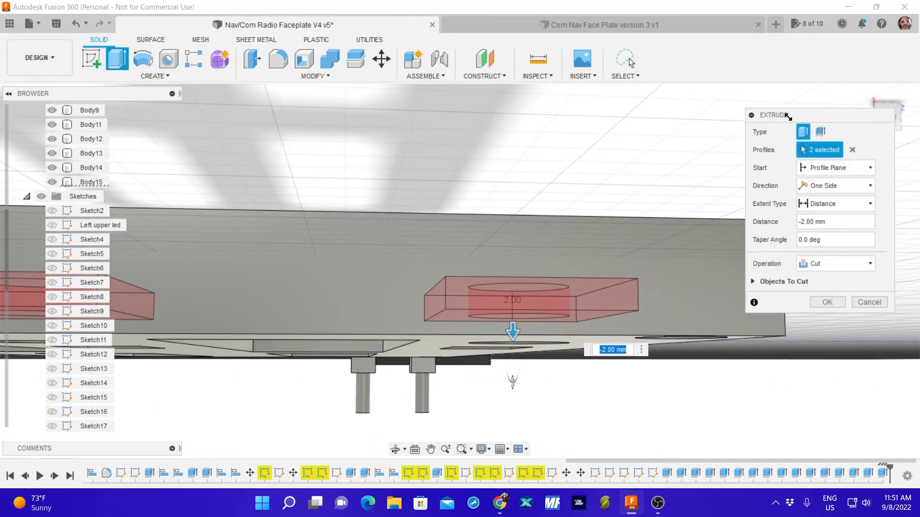
drag(788, 116, 790, 144)
click(882, 115)
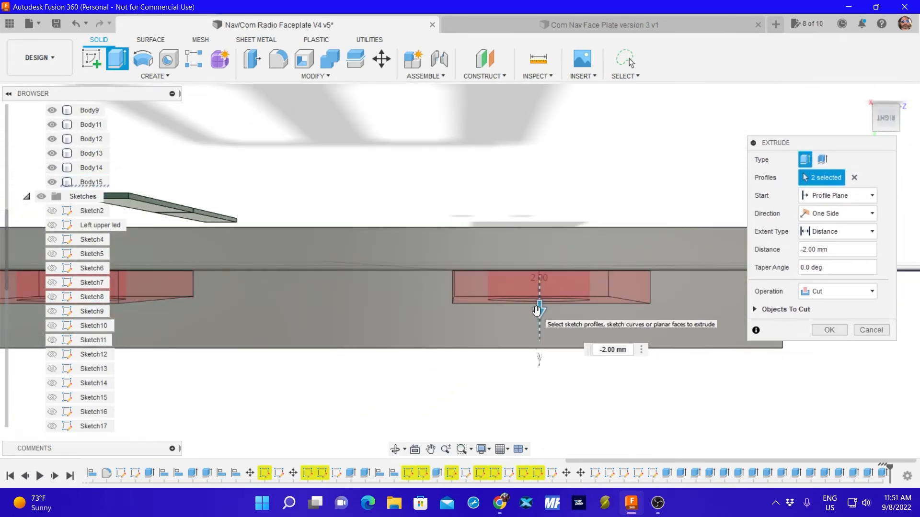
shift+middle_drag(536, 311, 481, 257)
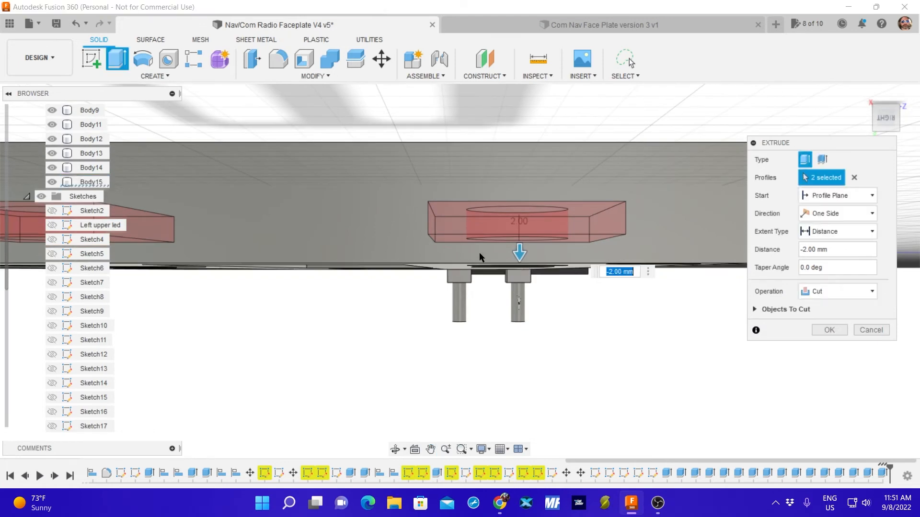
mouse_move(518, 249)
mouse_down()
mouse_move(518, 272)
mouse_move(517, 264)
mouse_up()
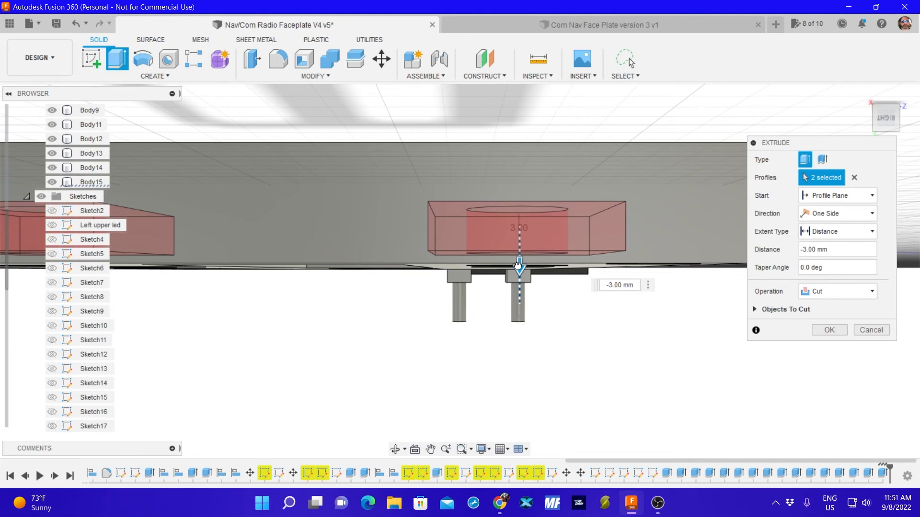
mouse_move(518, 265)
mouse_down()
mouse_move(518, 255)
mouse_move(518, 263)
mouse_up()
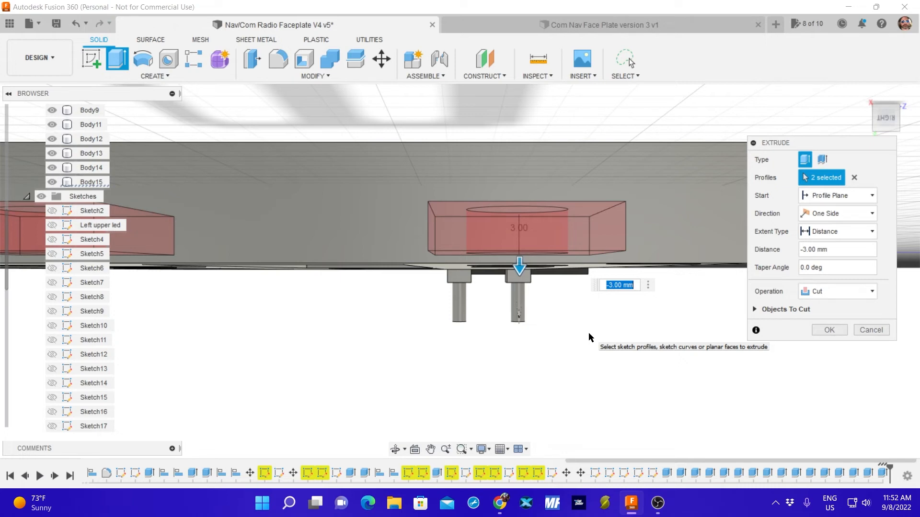
key(Return)
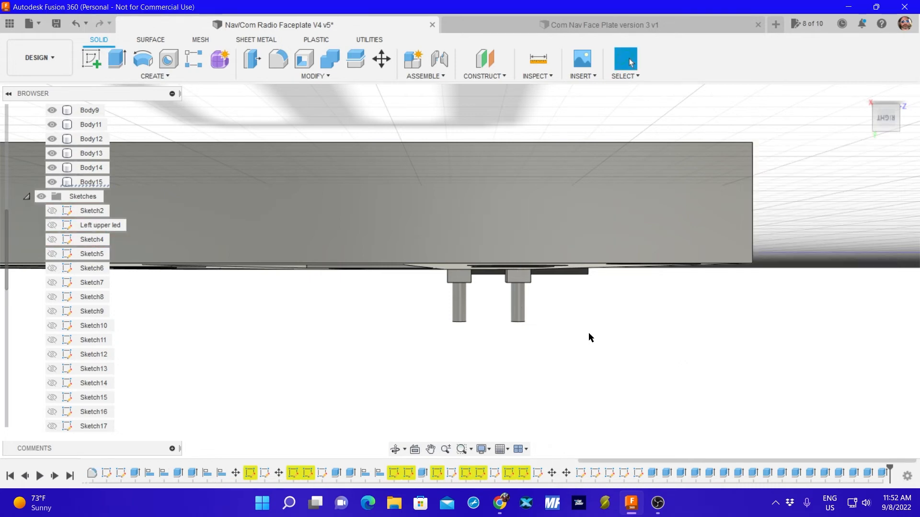
Examine the encoder recesses and swap button openings from the faceplate's underside.
click(648, 256)
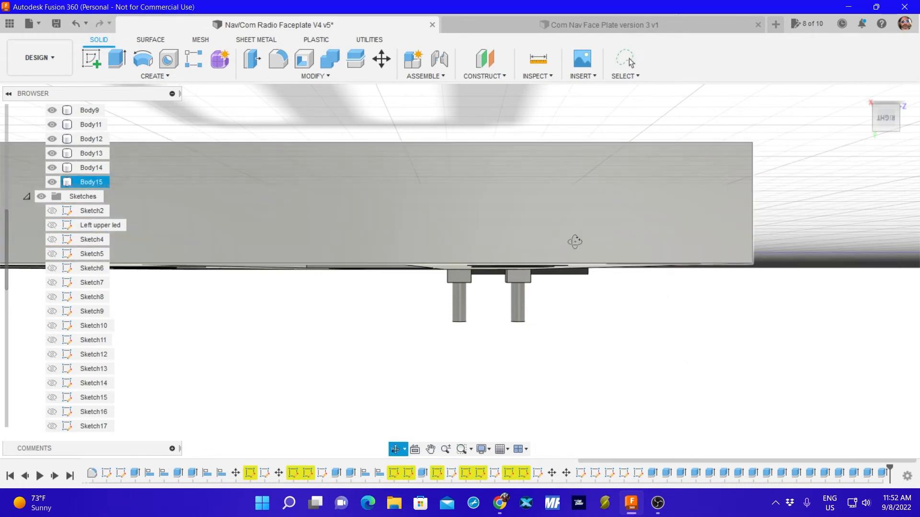
shift+middle_drag(584, 257, 566, 239)
scroll(566, 240, up, 3)
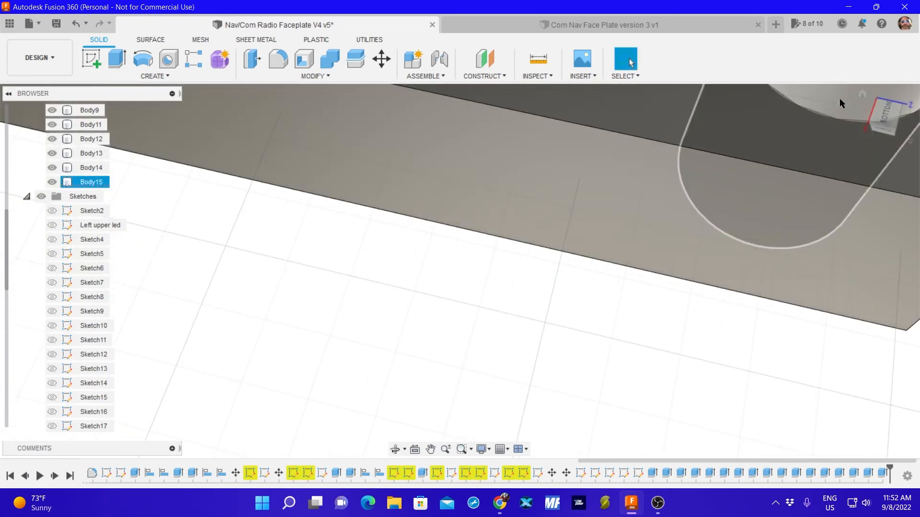
click(880, 113)
scroll(584, 186, down, 3)
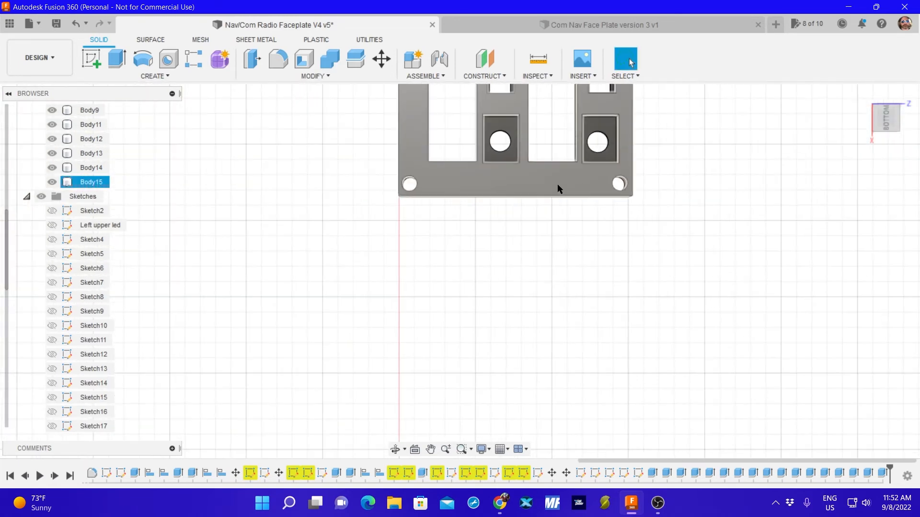
click(900, 92)
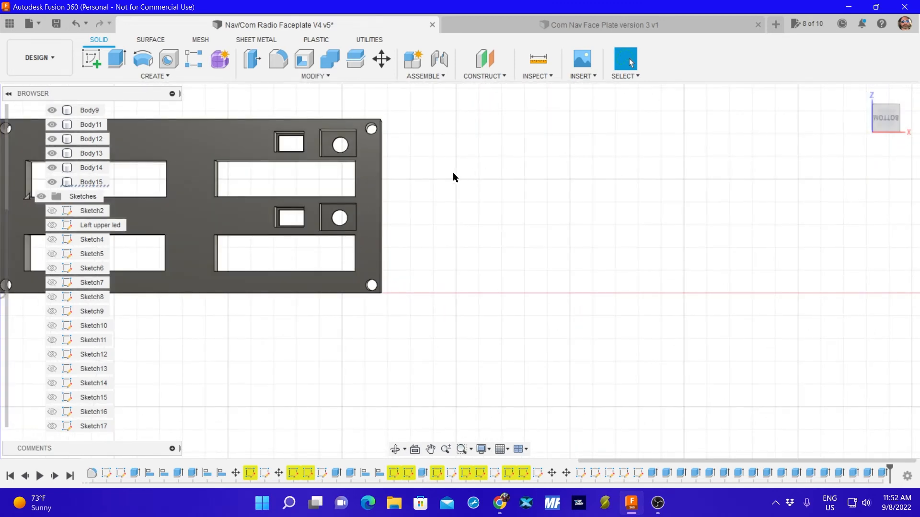
middle_drag(453, 178, 707, 197)
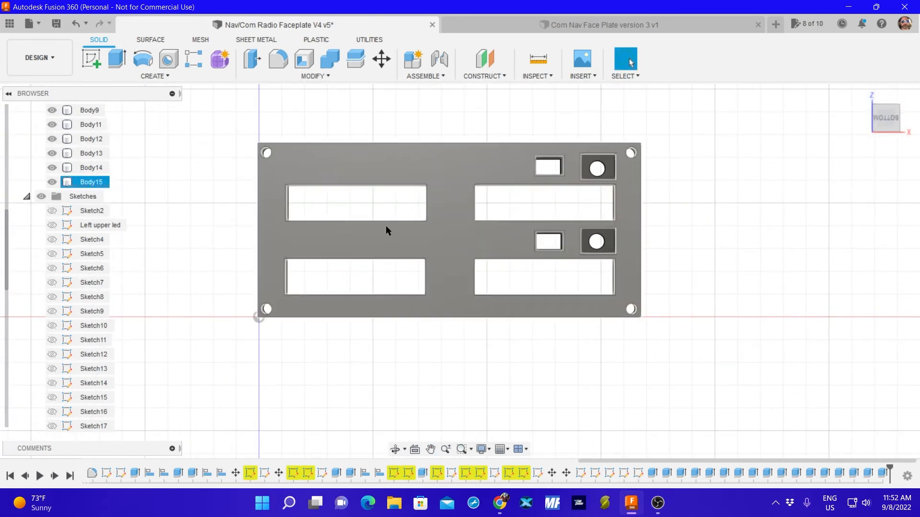
Examine the faceplate's front face upright in the top view, checking its display, swap button, encoder and screw openings.
click(907, 121)
click(907, 121)
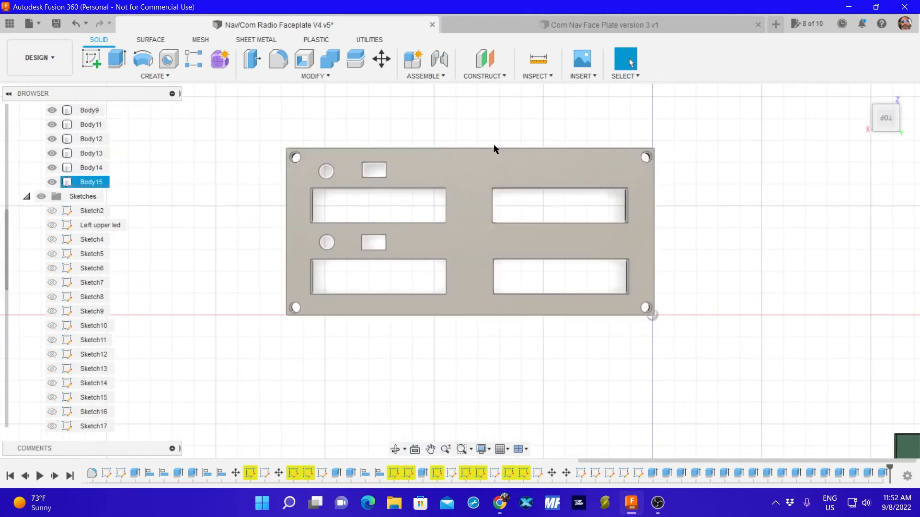
click(900, 92)
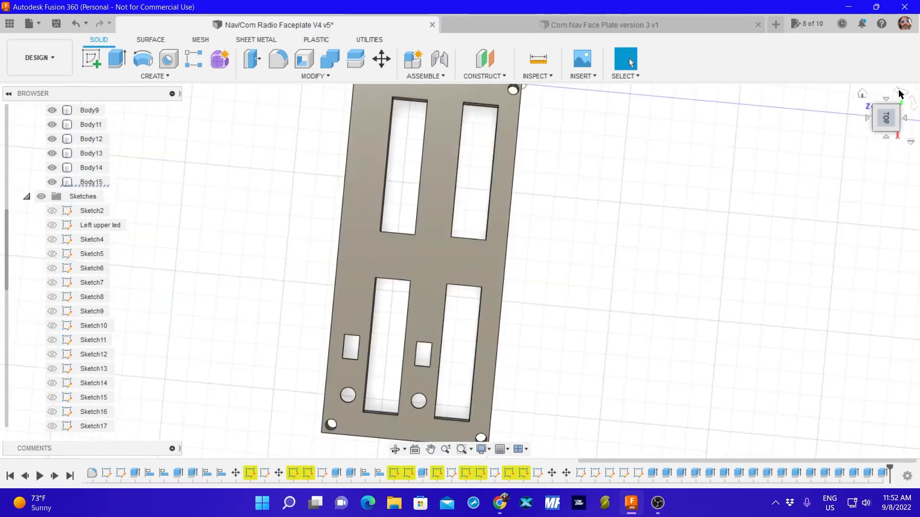
click(901, 93)
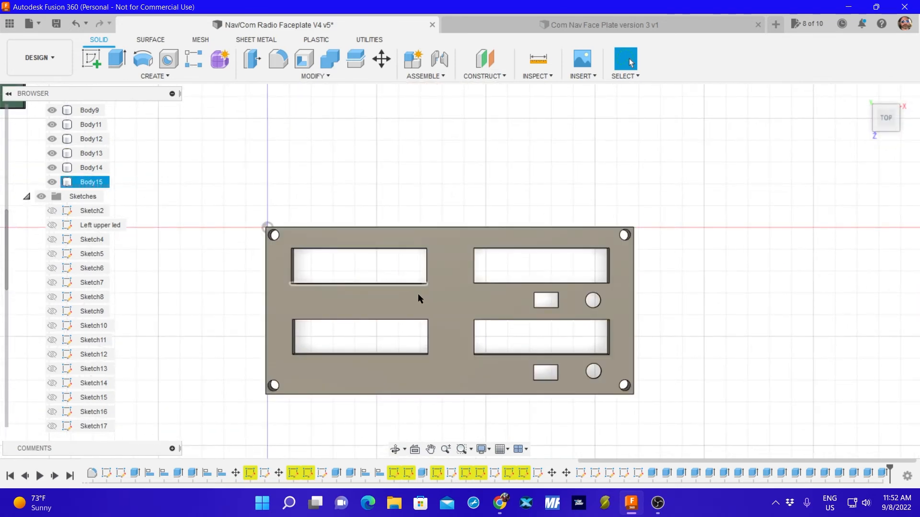
middle_drag(423, 297, 478, 250)
scroll(477, 249, down, 1)
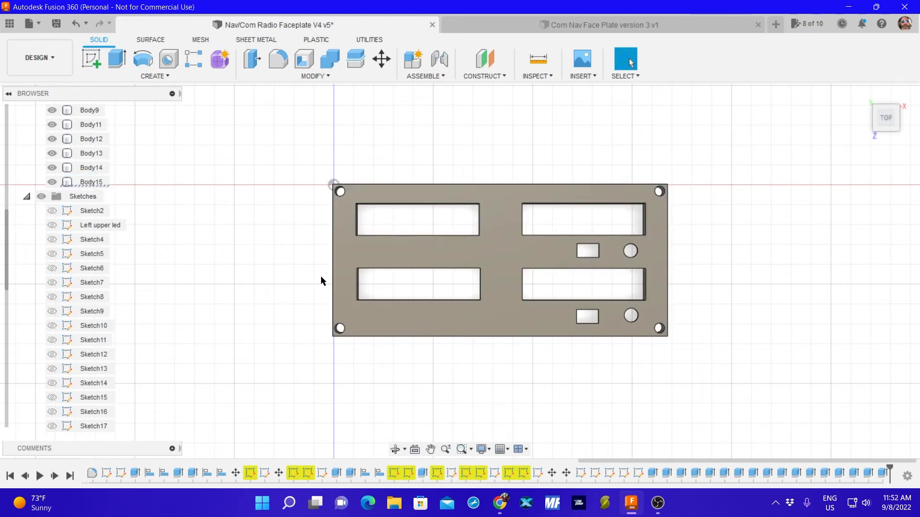
scroll(458, 240, up, 5)
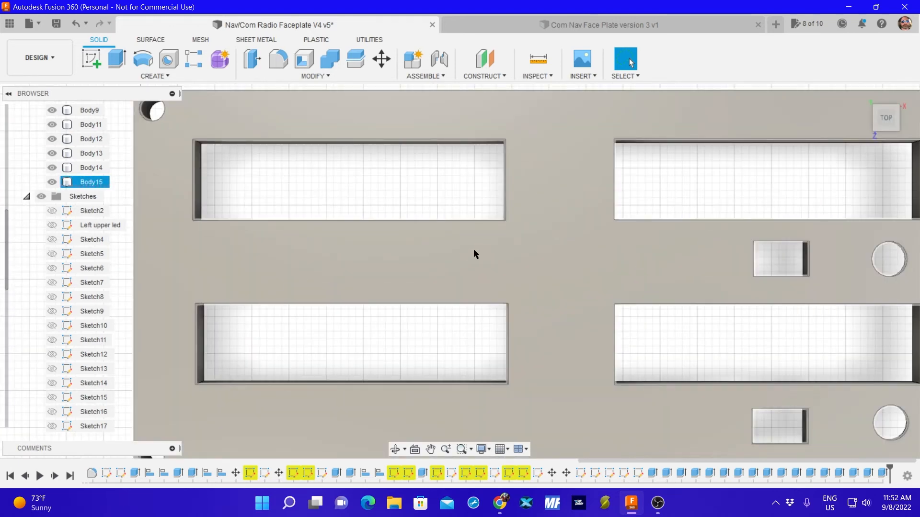
scroll(473, 254, down, 4)
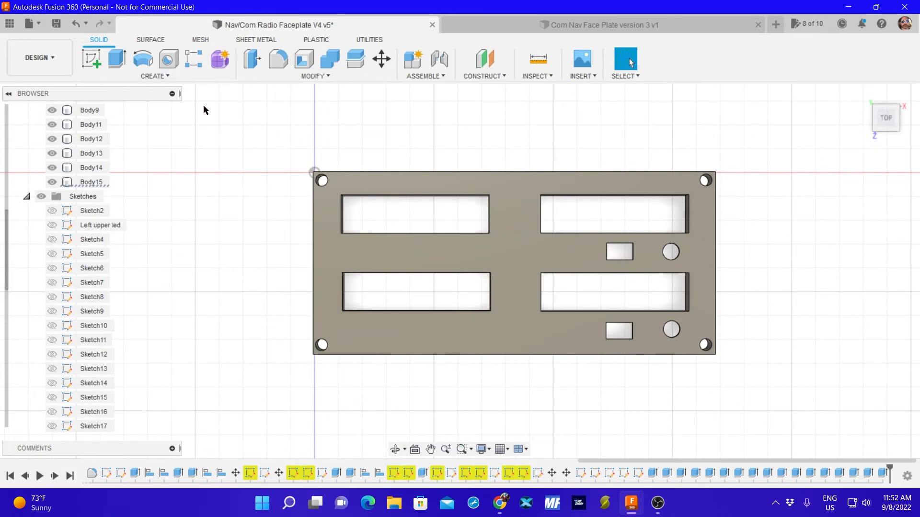
scroll(342, 237, up, 2)
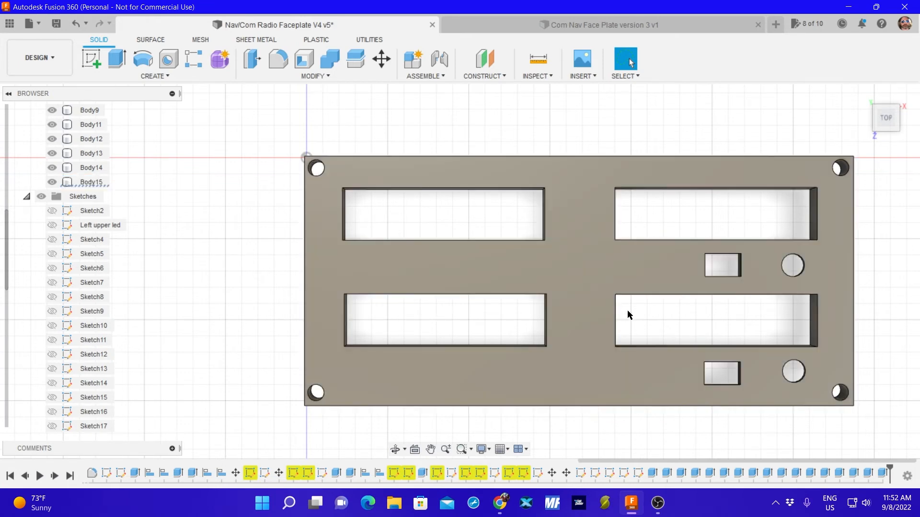
scroll(552, 265, up, 1)
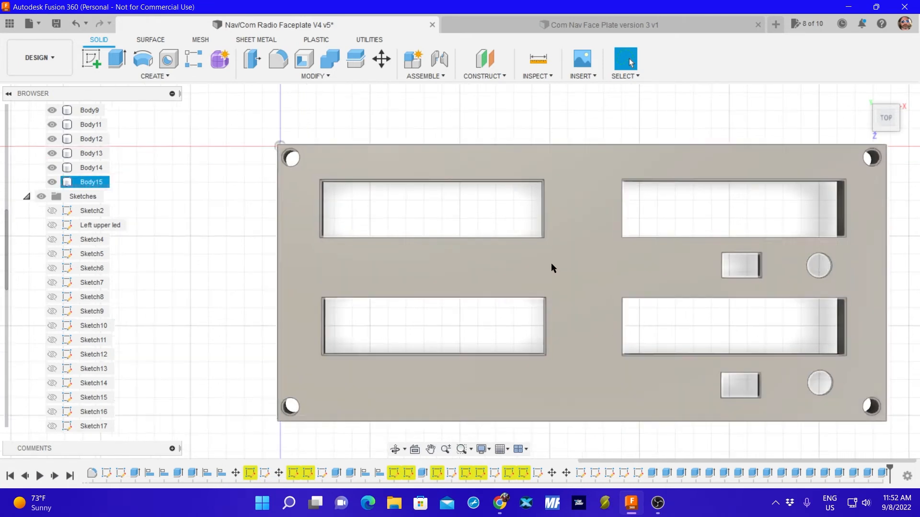
scroll(551, 263, down, 7)
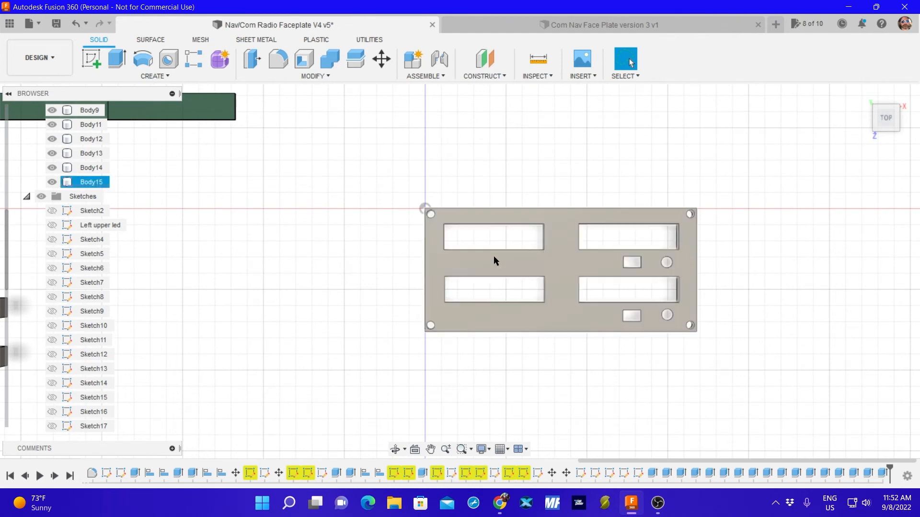
scroll(494, 256, down, 1)
middle_drag(494, 255, 418, 232)
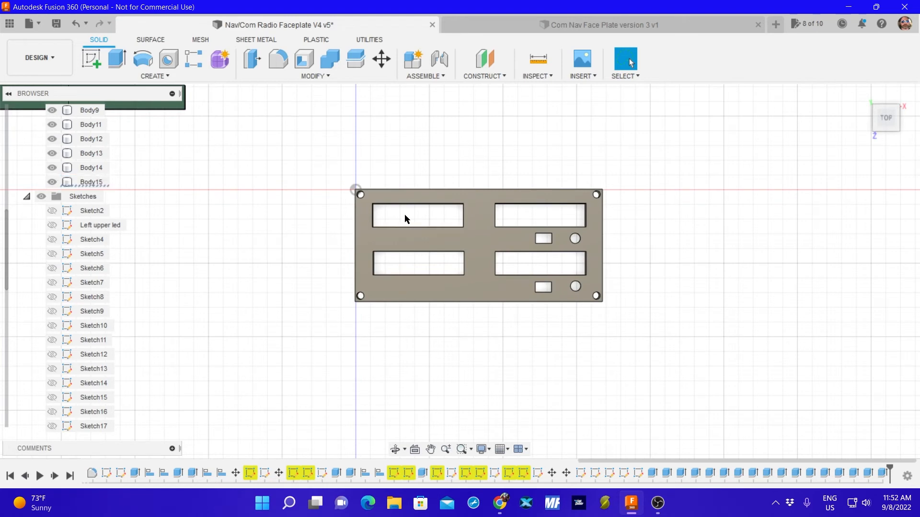
click(398, 233)
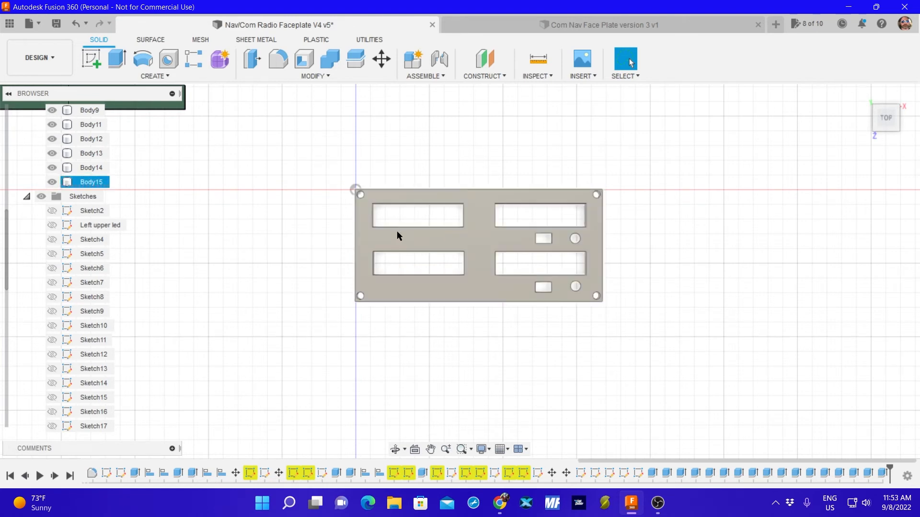
click(327, 234)
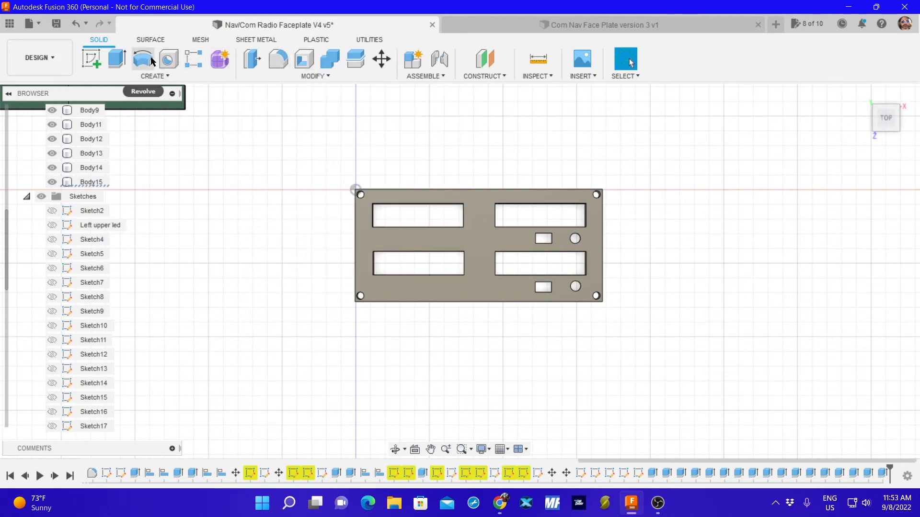
click(151, 61)
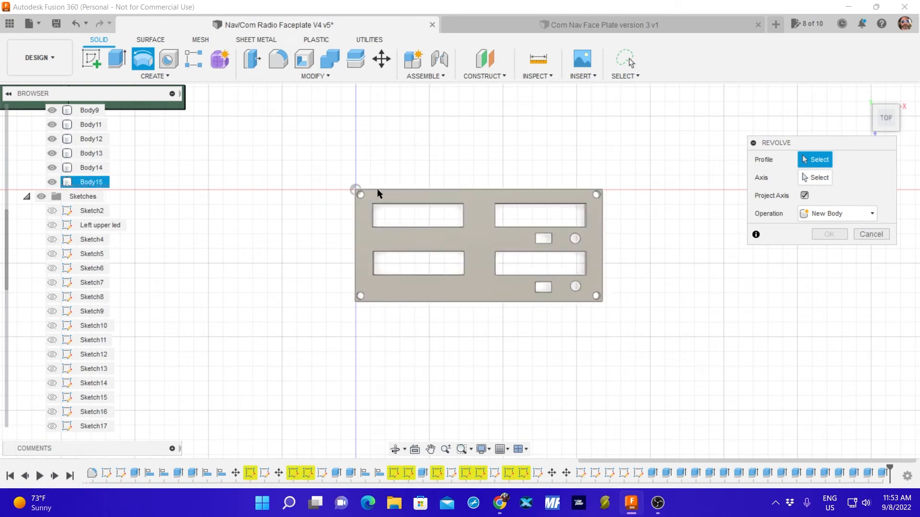
shift+middle_drag(349, 246, 390, 153)
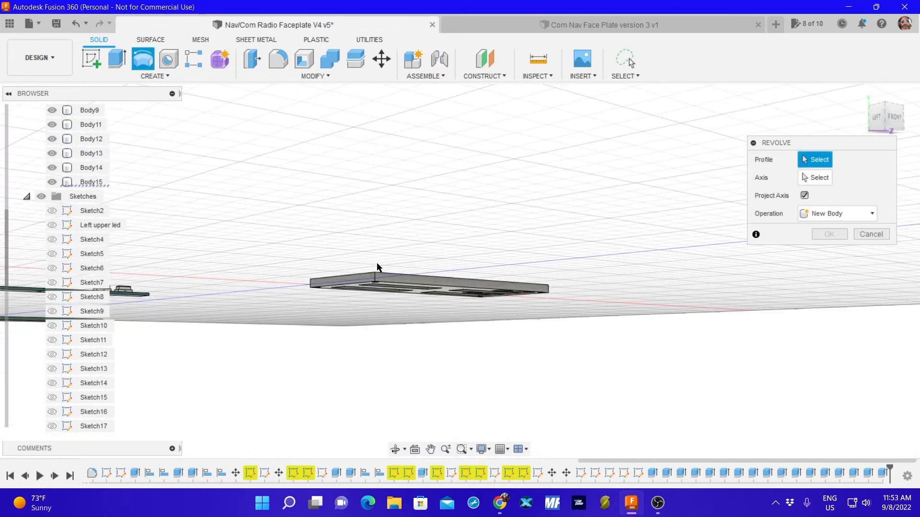
scroll(368, 276, up, 5)
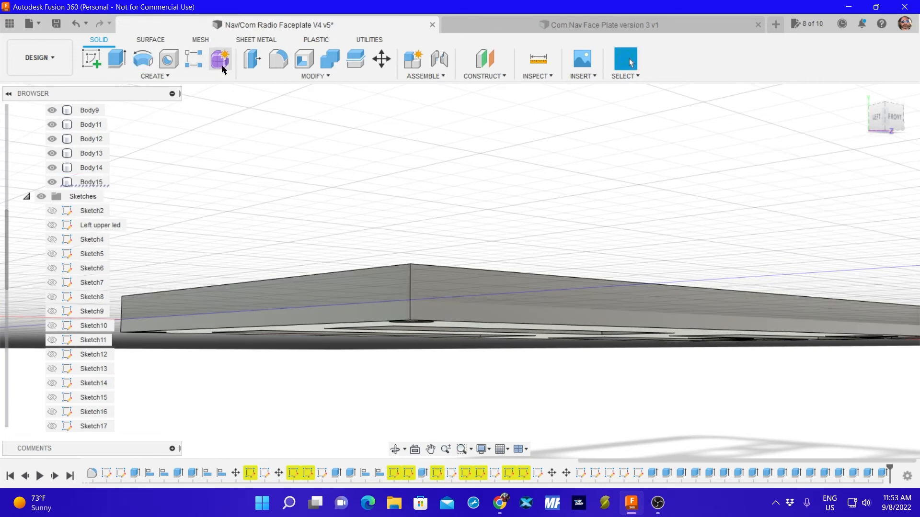
Start a constant-radius fillet on the first two vertical corner edges of the faceplate.
click(278, 59)
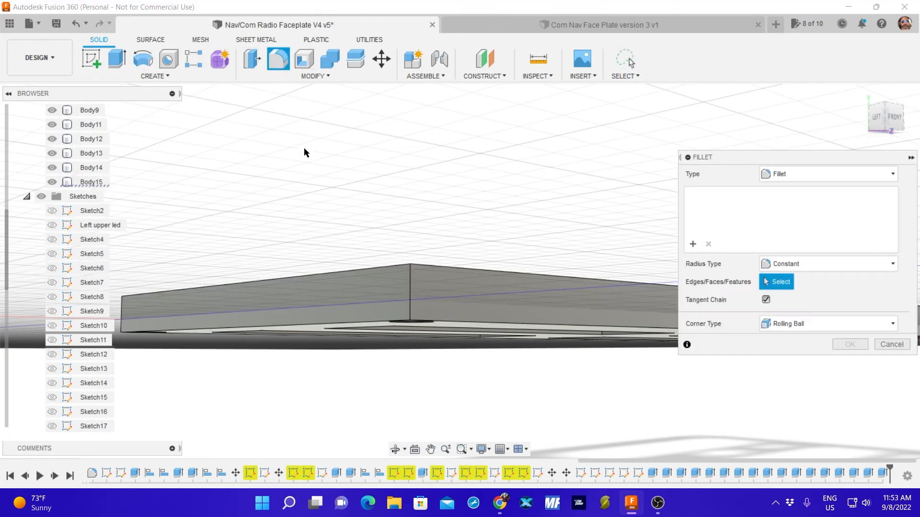
click(409, 288)
shift+middle_drag(300, 297, 431, 306)
middle_drag(240, 306, 376, 261)
click(441, 261)
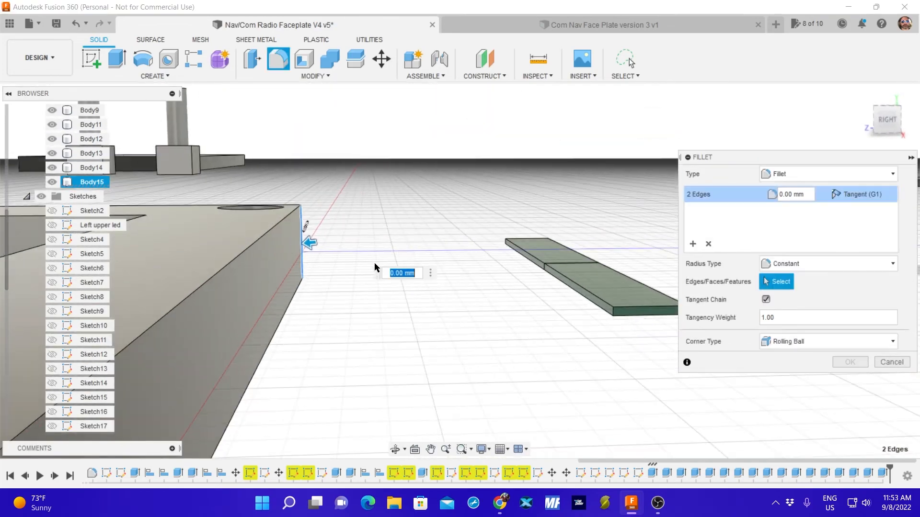
Add the faceplate's two remaining vertical corner edges to the fillet selection.
scroll(336, 274, up, 2)
scroll(334, 274, down, 4)
middle_drag(300, 303, 440, 144)
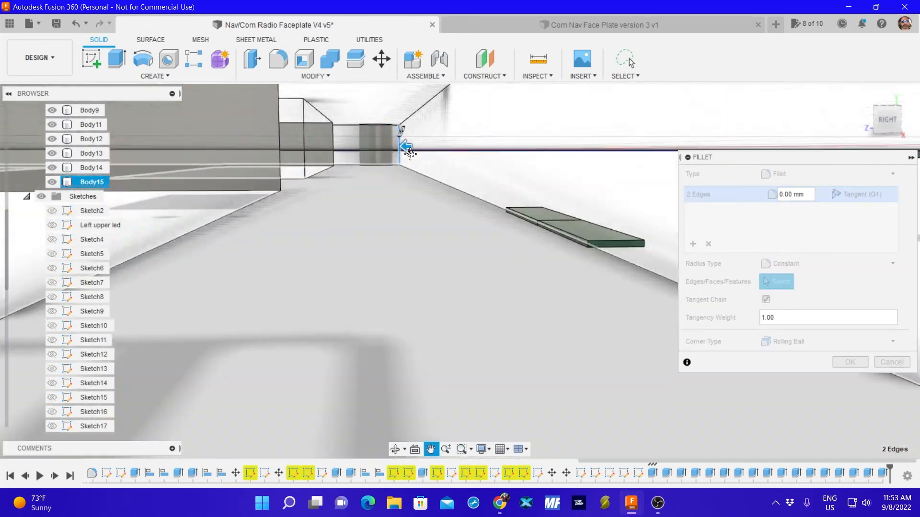
scroll(382, 183, down, 5)
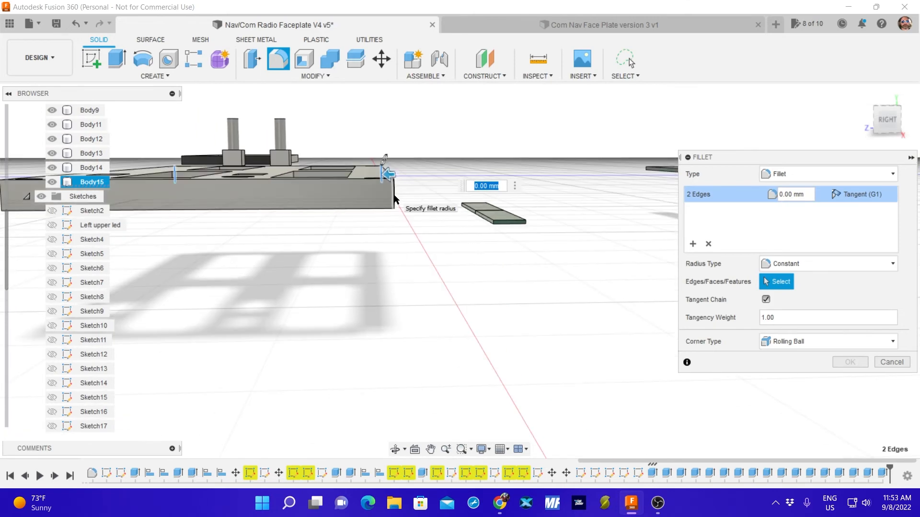
shift+middle_drag(412, 198, 406, 205)
click(282, 221)
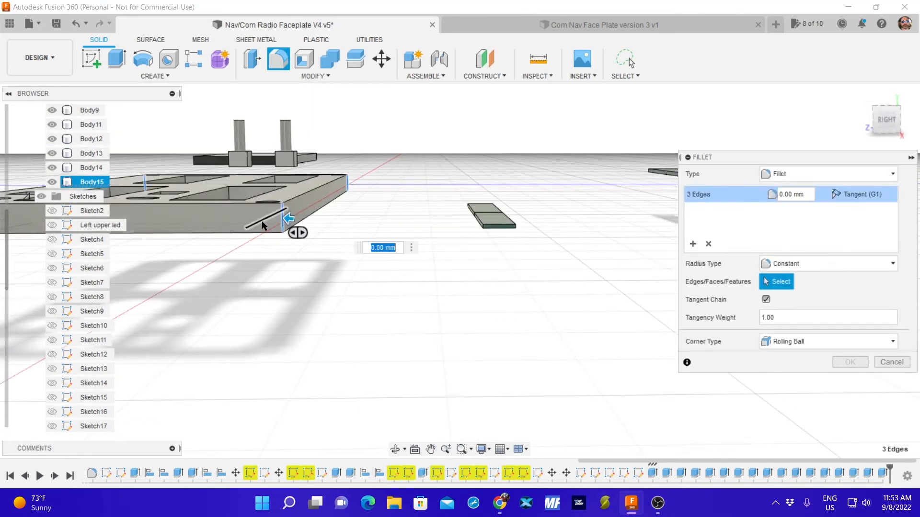
middle_drag(298, 230, 592, 219)
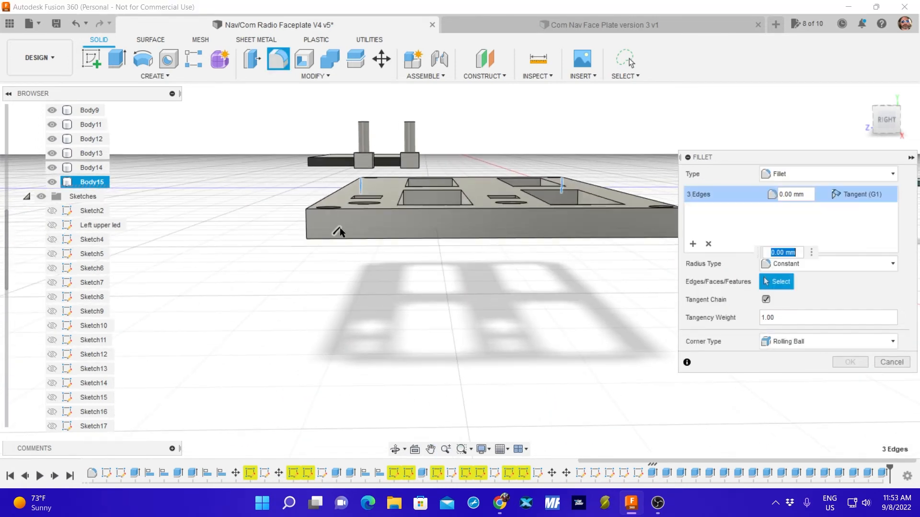
shift+middle_drag(334, 229, 365, 232)
click(306, 232)
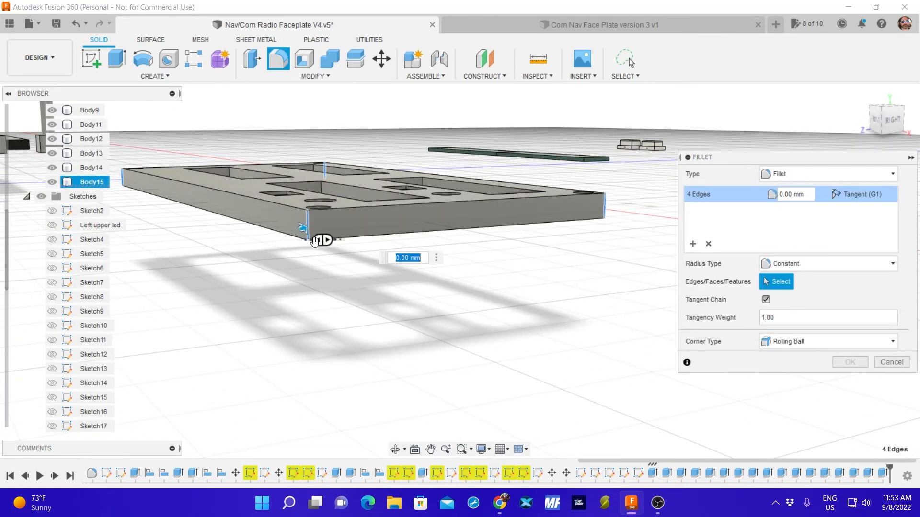
Try a 3 mm radius on the four corner edges and examine the rounded corners upright in the top view.
text(1)
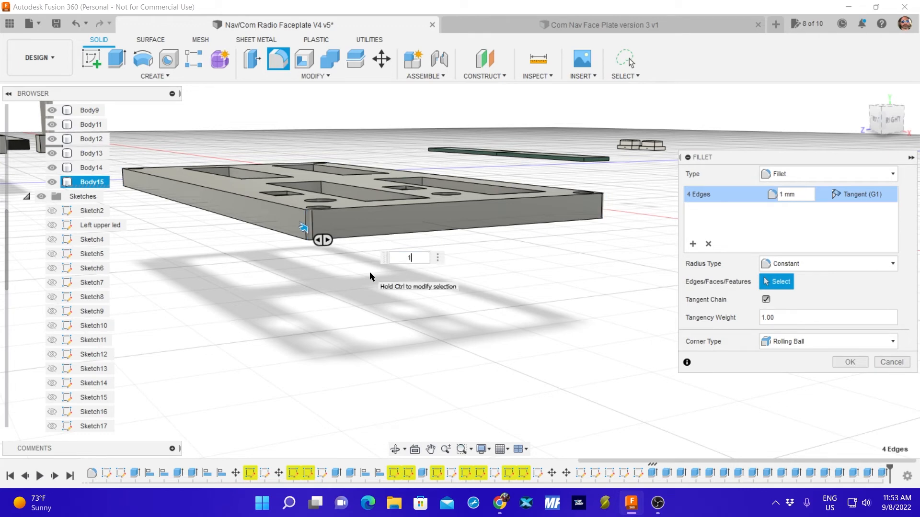
text(2)
key(BackSpace)
text(3)
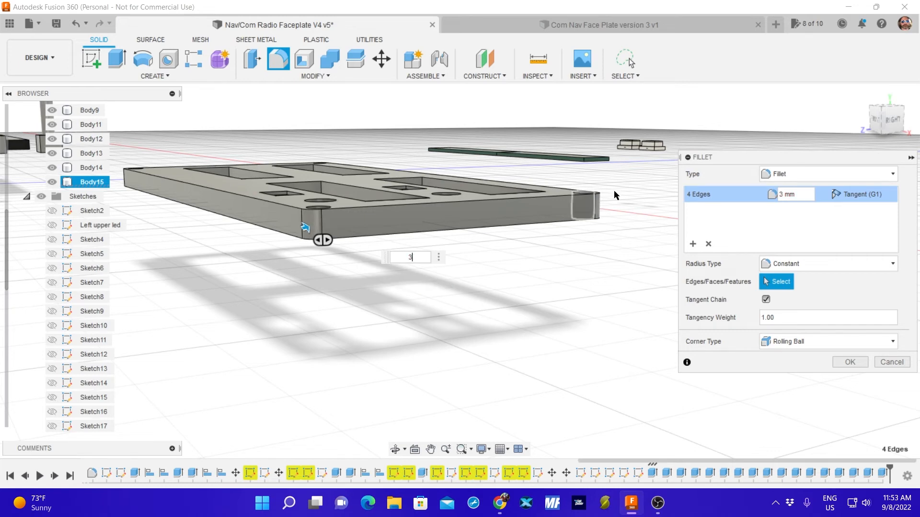
click(886, 106)
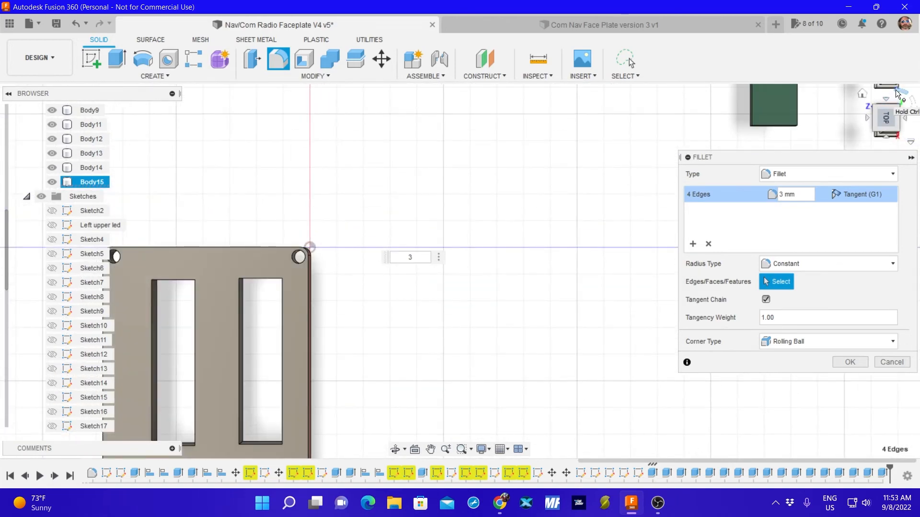
click(893, 96)
middle_drag(540, 332, 591, 107)
middle_drag(387, 383, 324, 353)
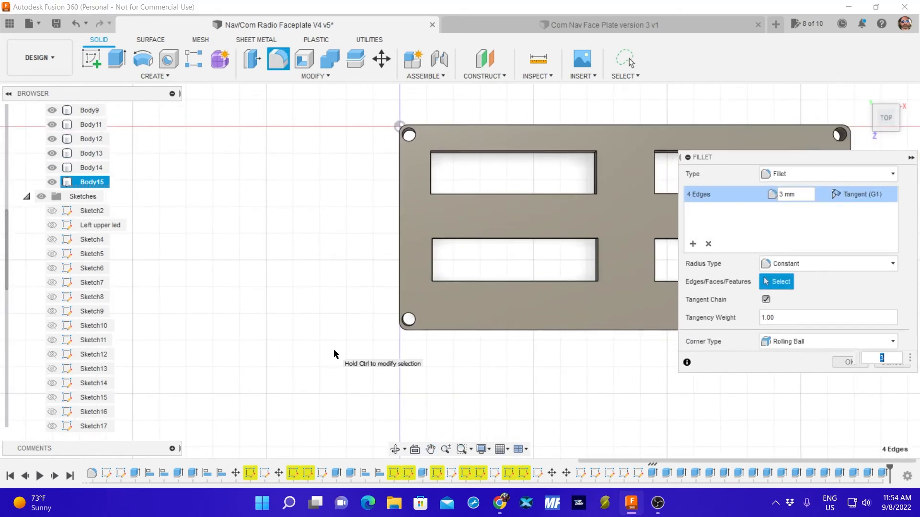
Set the fillet radius of the four corner edges to 2 mm and complete the fillet.
text(2)
text(2)
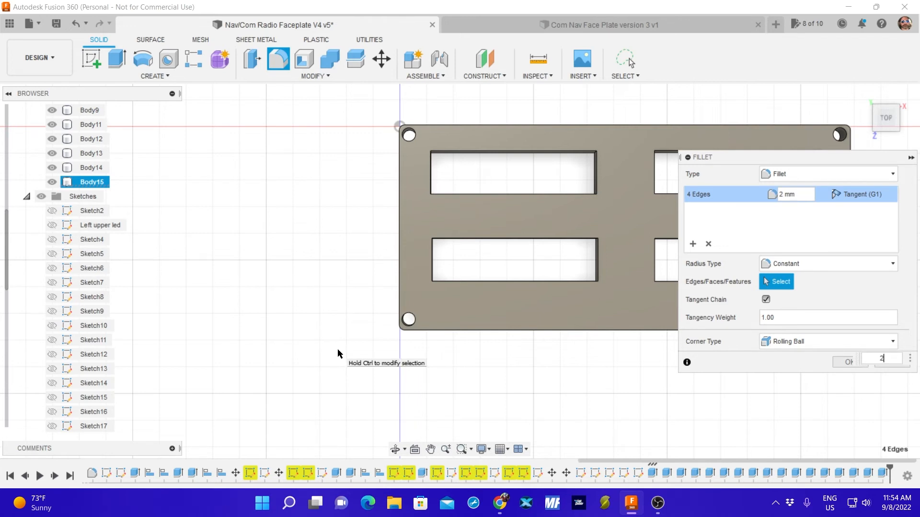
key(Return)
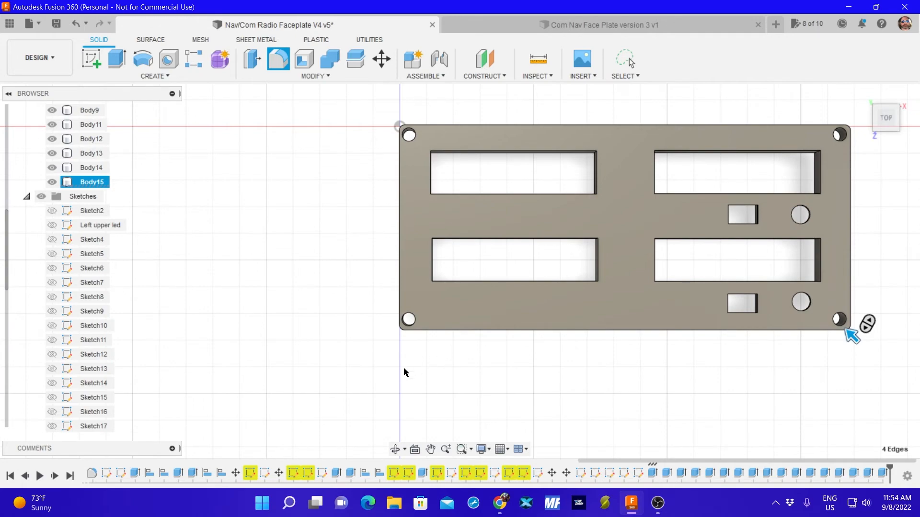
Try a 1 mm fillet around the outer perimeter edge of the faceplate's front face.
shift+middle_drag(391, 372, 395, 346)
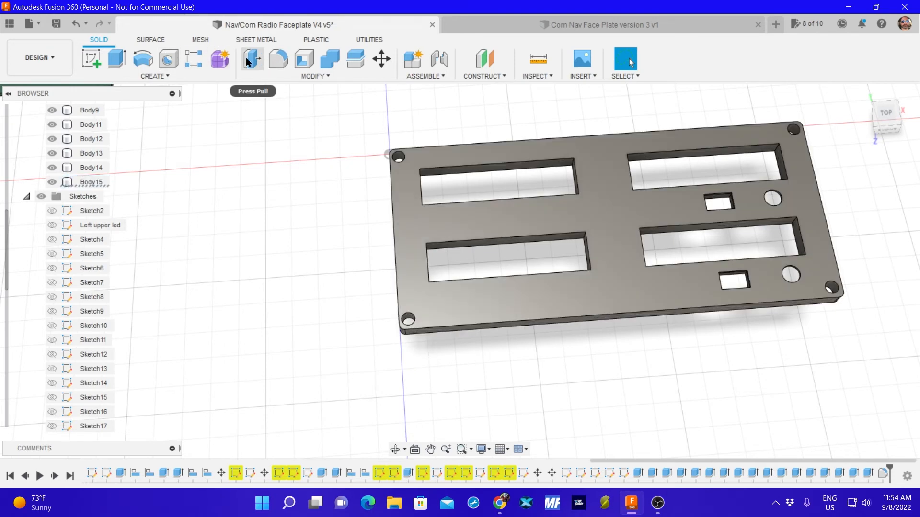
click(277, 60)
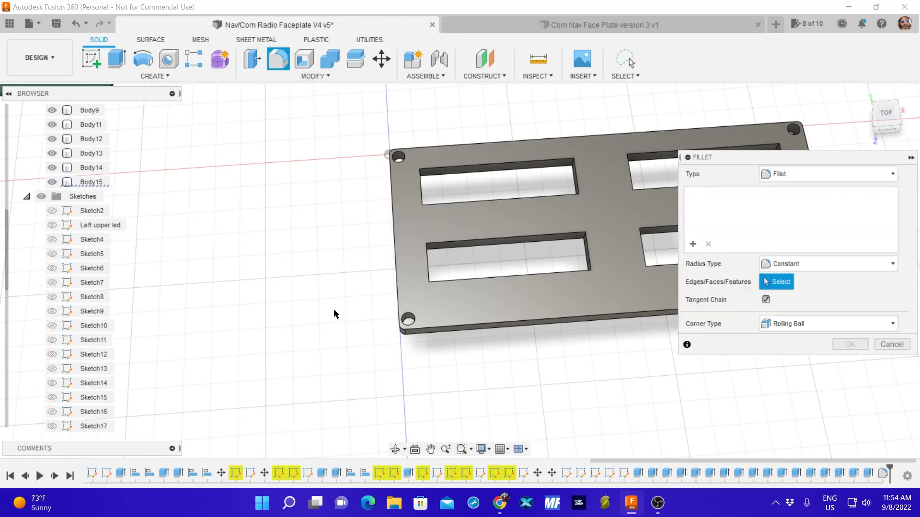
shift+middle_drag(335, 312, 407, 328)
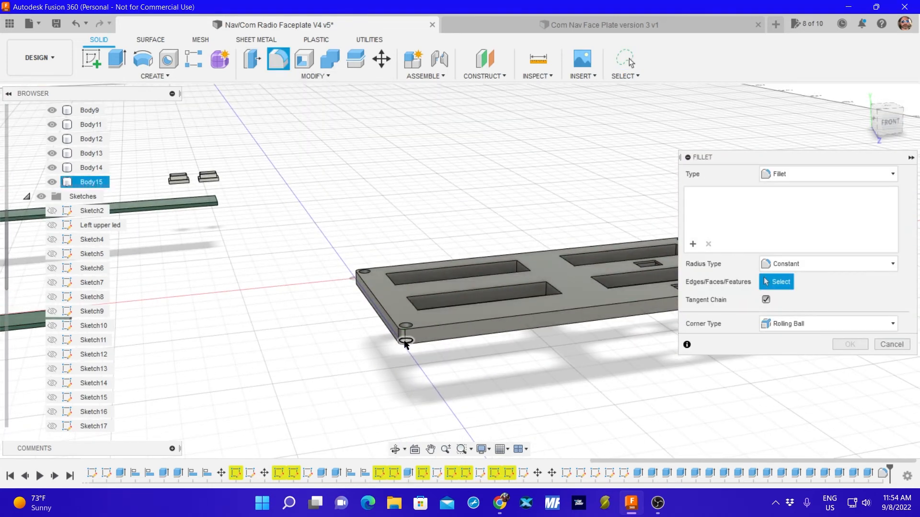
click(438, 330)
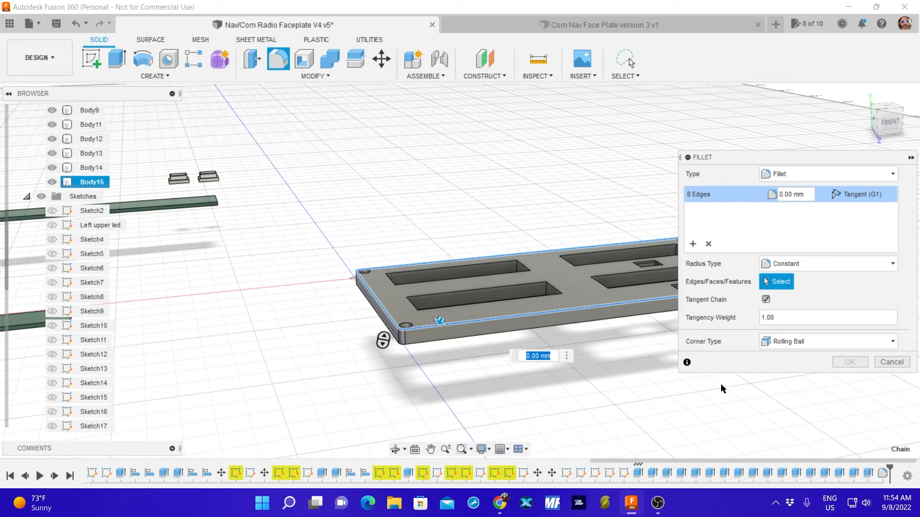
scroll(617, 365, down, 1)
text(1)
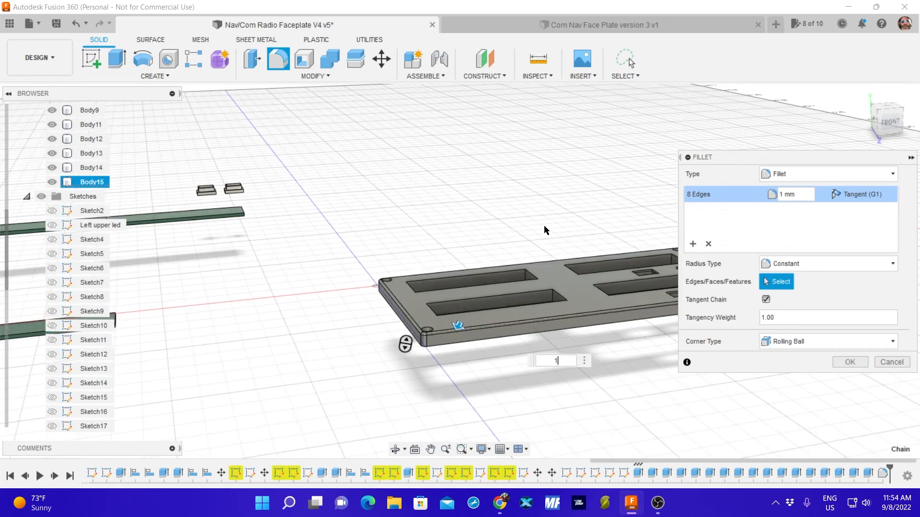
shift+middle_drag(545, 225, 491, 298)
scroll(479, 325, up, 5)
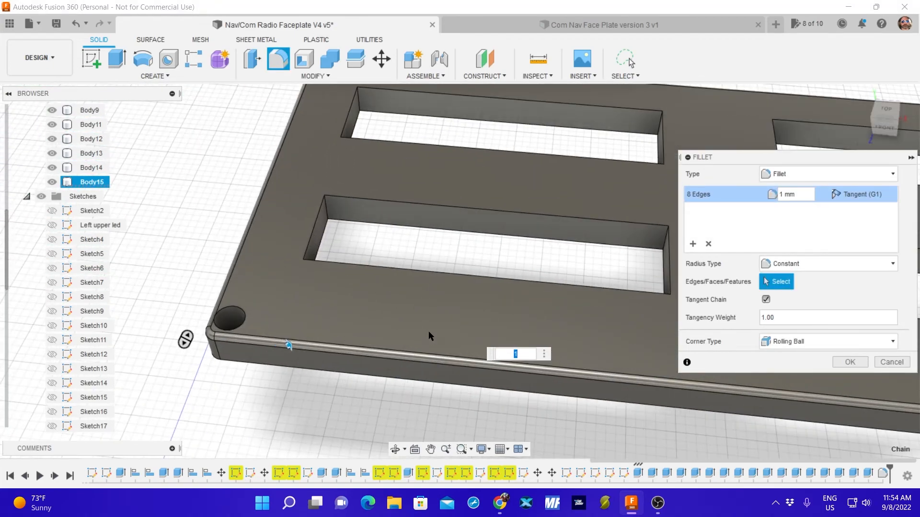
shift+middle_drag(429, 335, 484, 239)
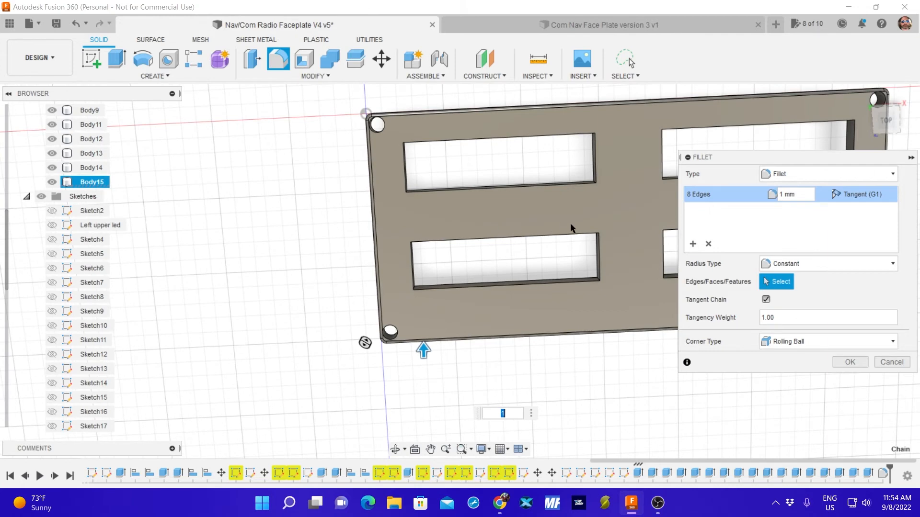
mouse_move(570, 230)
middle_down()
mouse_move(392, 181)
mouse_move(342, 194)
mouse_move(492, 191)
mouse_move(561, 228)
middle_up()
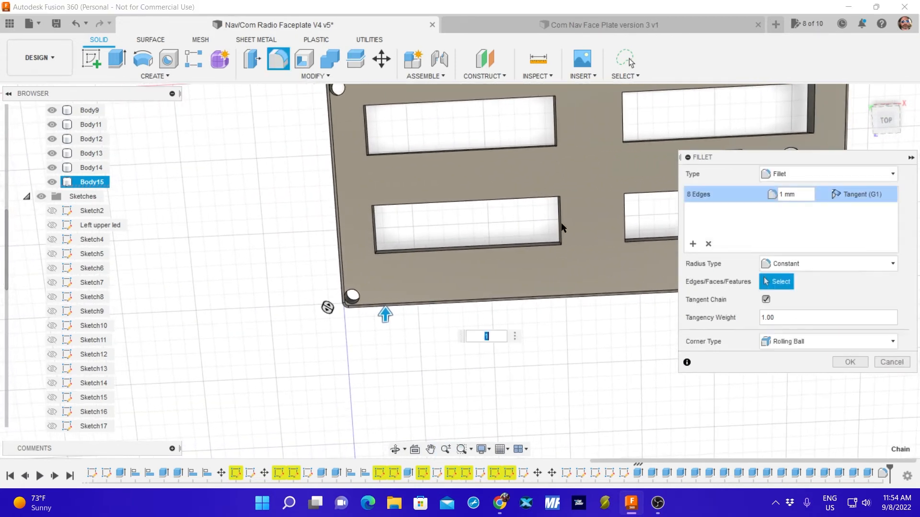
click(889, 363)
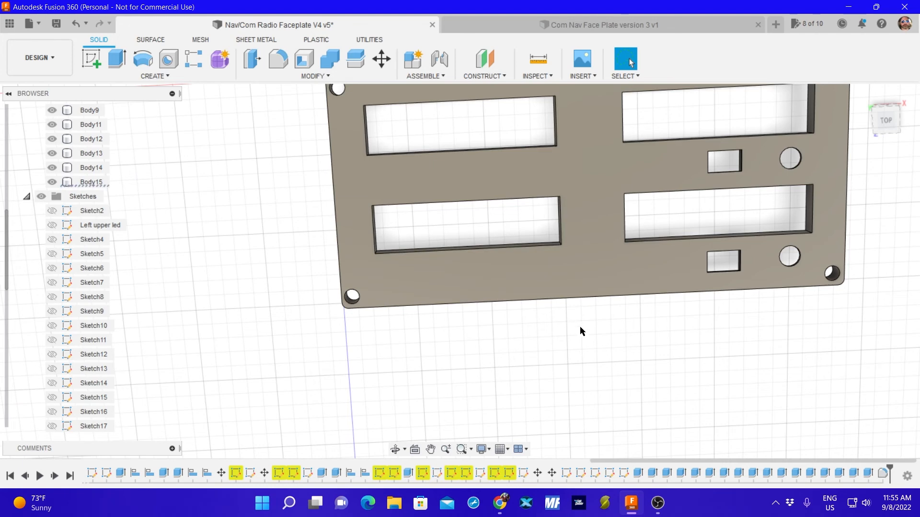
Round the outer perimeter edge of the faceplate's front face with a 0.5 mm fillet.
shift+middle_drag(558, 329, 546, 301)
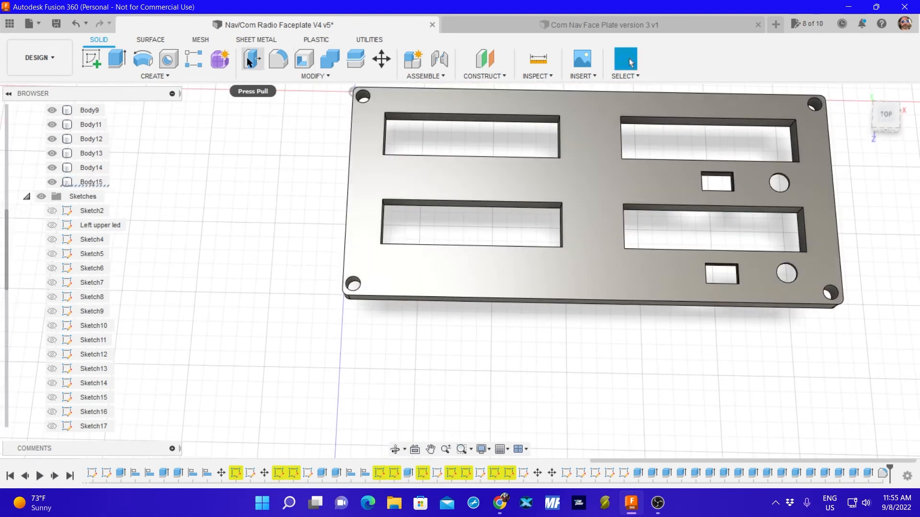
click(278, 59)
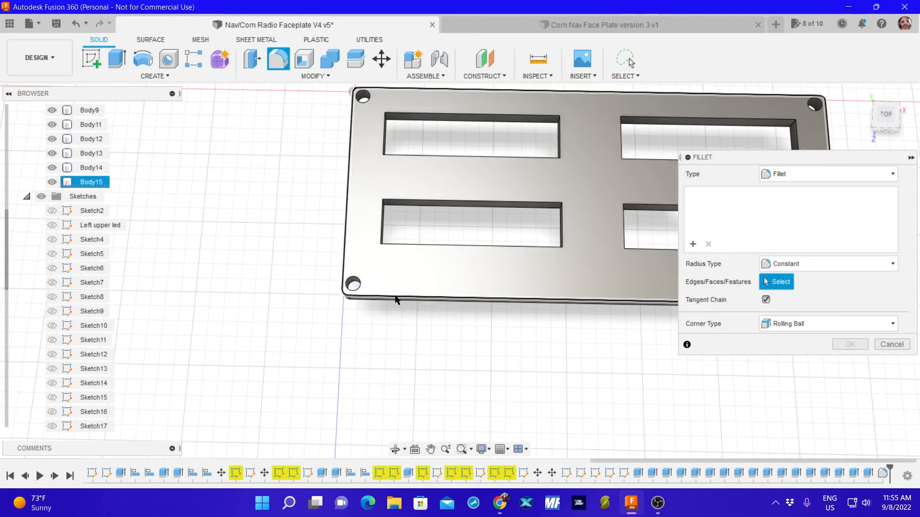
click(396, 300)
text(.5)
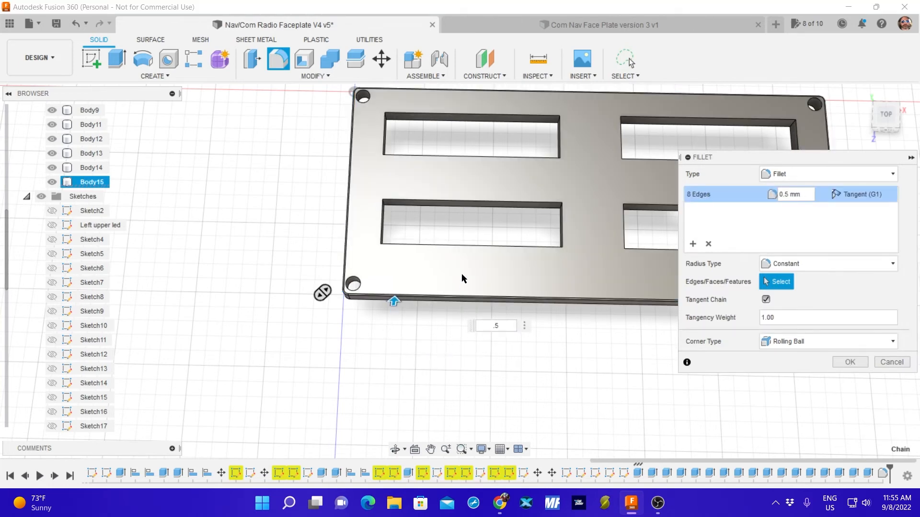
shift+middle_drag(434, 323, 441, 293)
scroll(440, 294, up, 5)
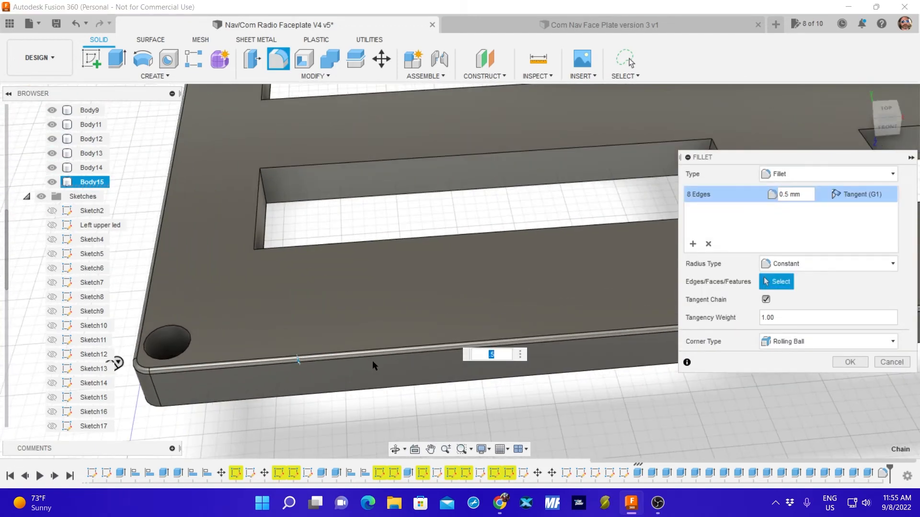
scroll(372, 361, down, 2)
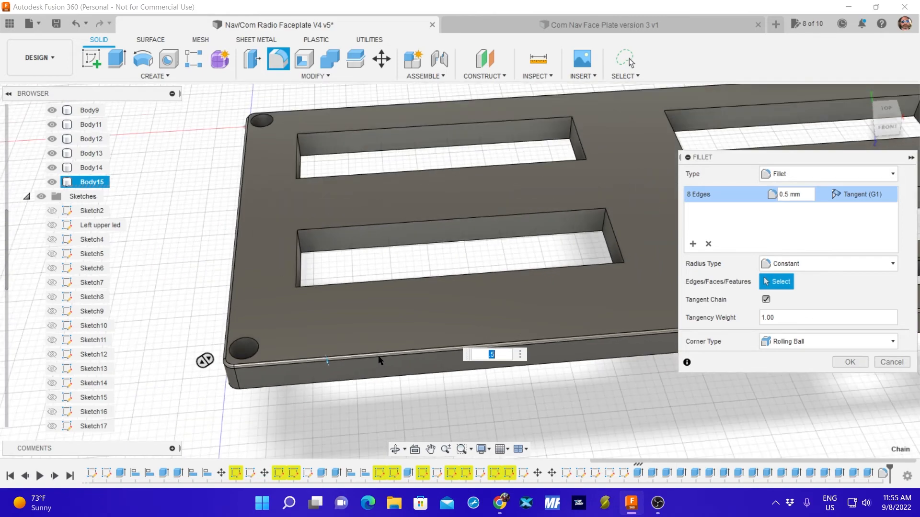
scroll(378, 360, down, 4)
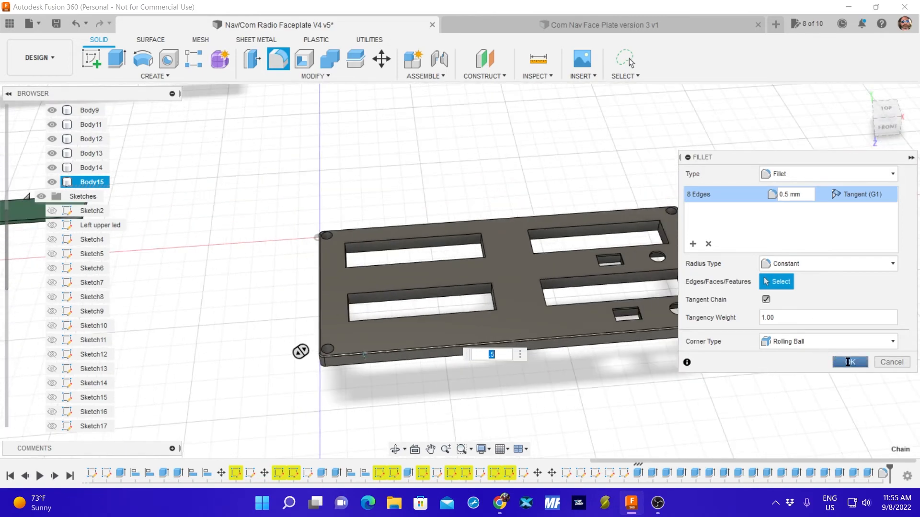
click(848, 362)
shift+middle_drag(488, 200, 484, 239)
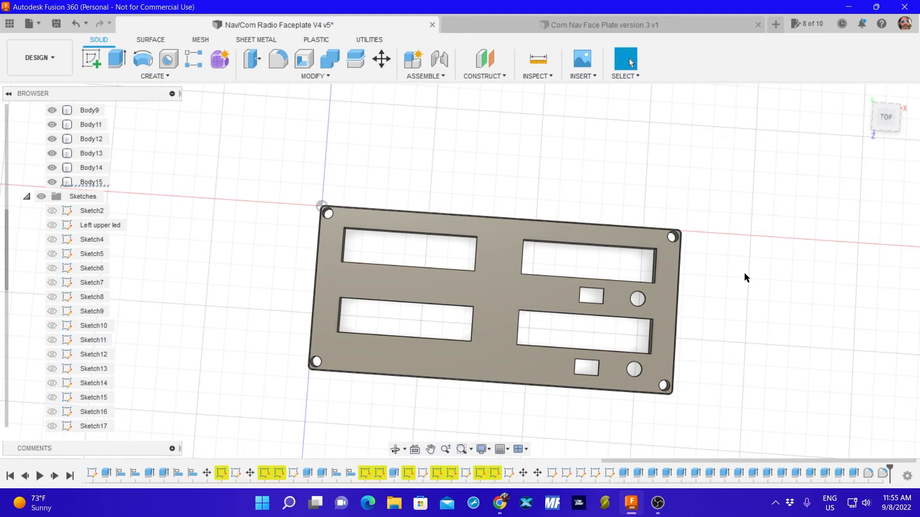
Apply the black appearance already used in this design to the whole faceplate body.
shift+middle_drag(723, 306, 636, 211)
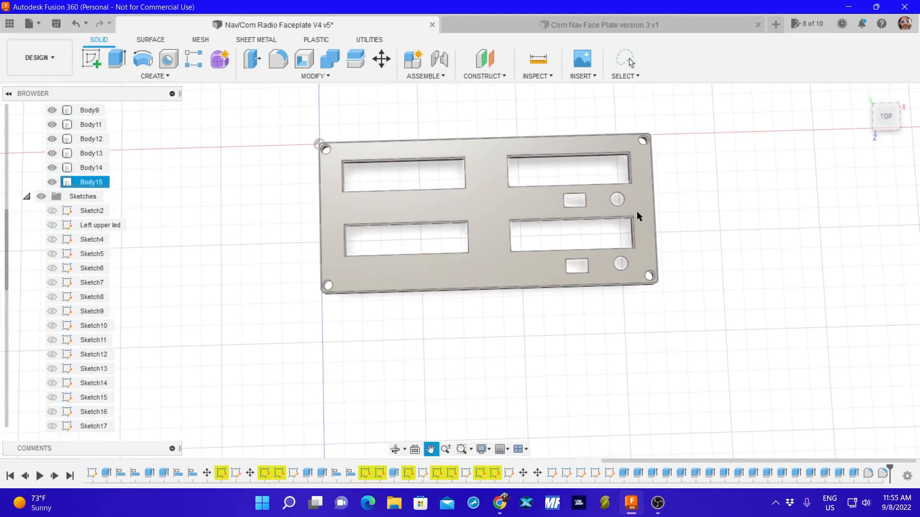
key(Escape)
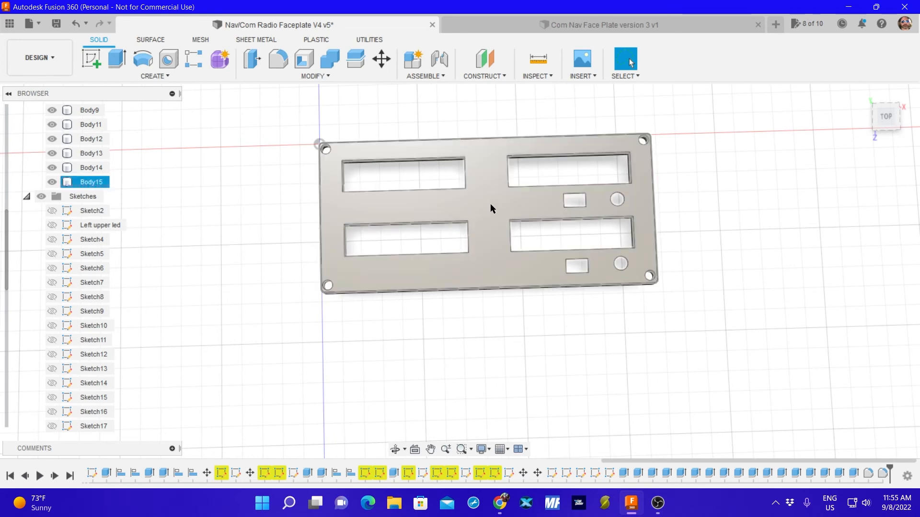
key(a)
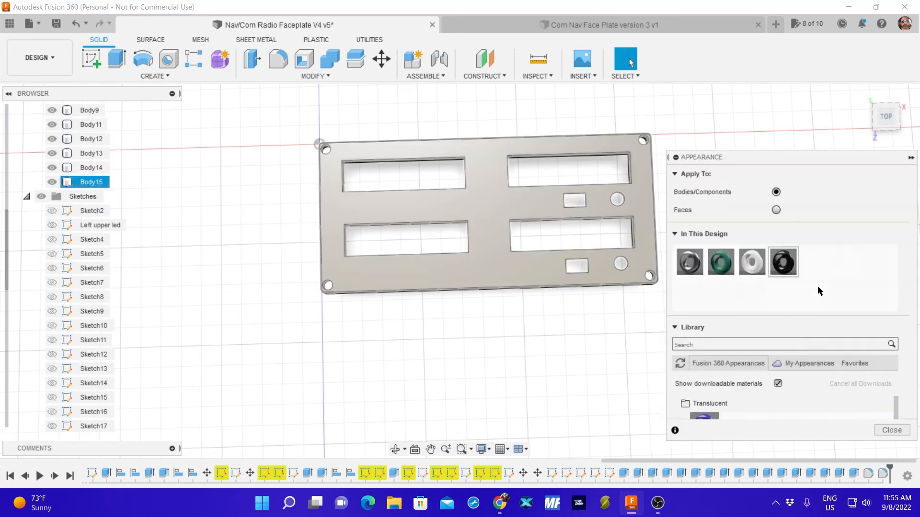
drag(789, 262, 539, 256)
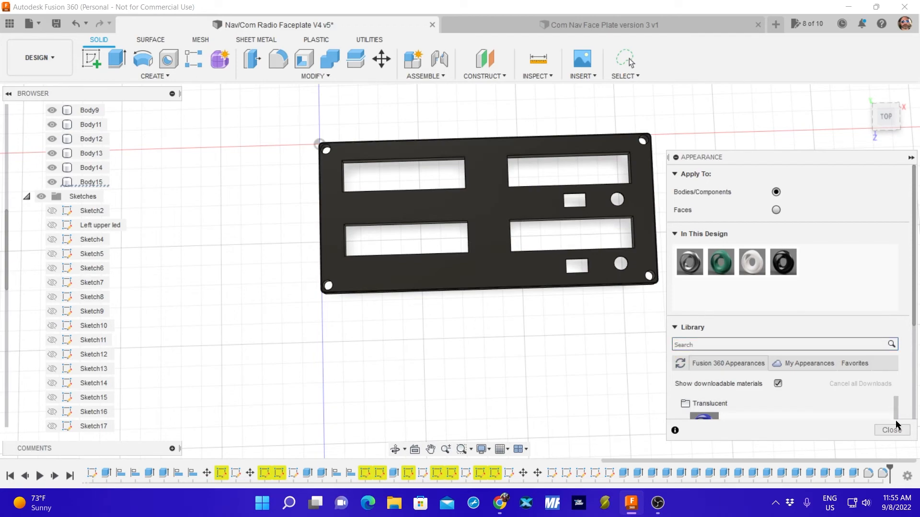
click(886, 430)
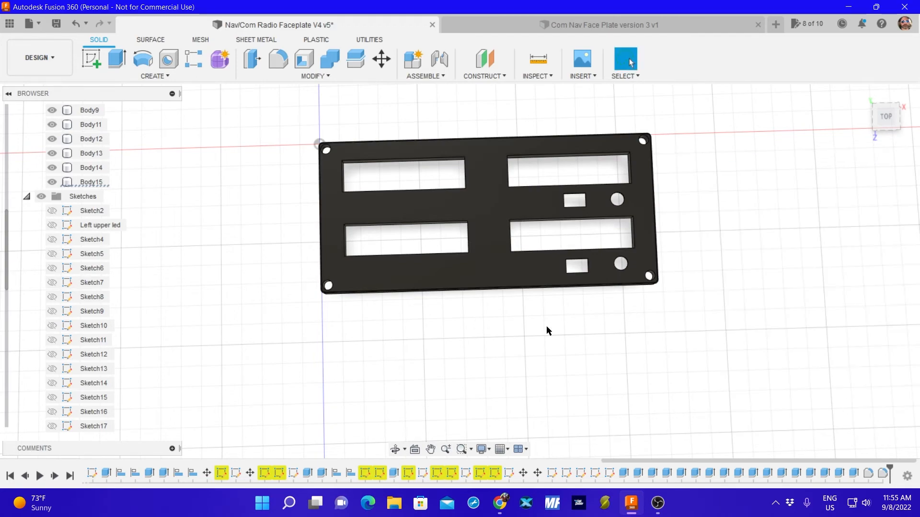
shift+middle_drag(546, 331, 536, 312)
Select the faceplate and toggle the visibility of Body15 to identify its entry among the bodies.
click(484, 214)
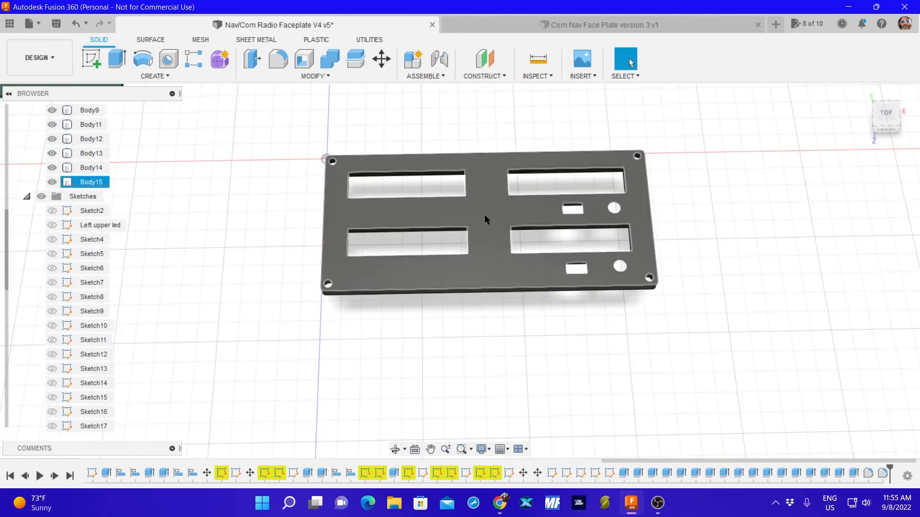
click(598, 131)
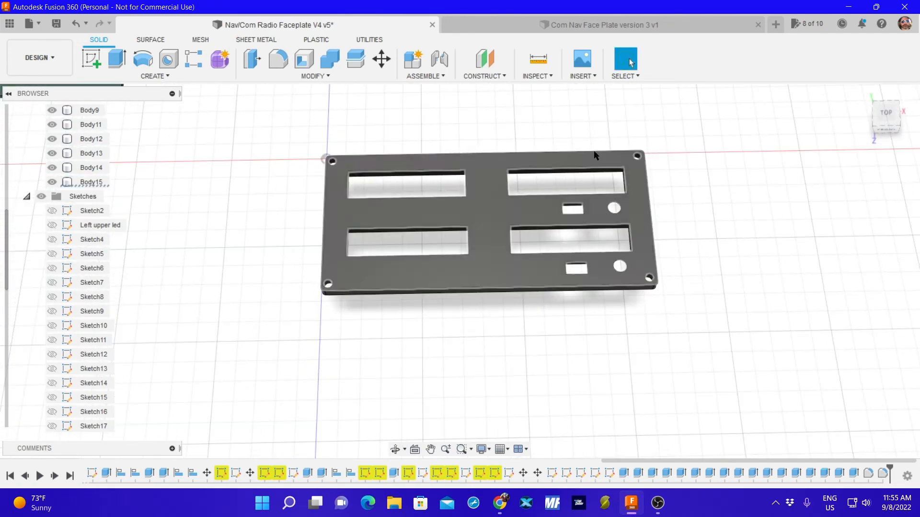
click(409, 209)
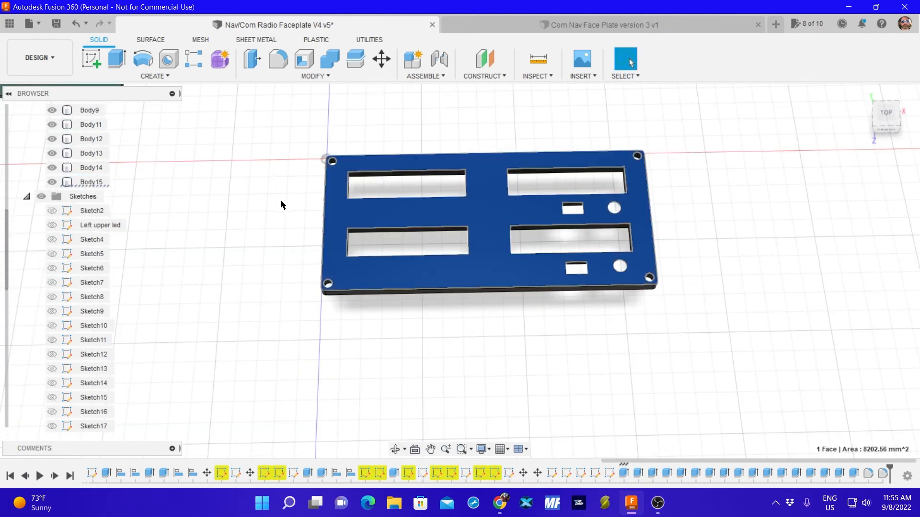
click(51, 182)
click(90, 185)
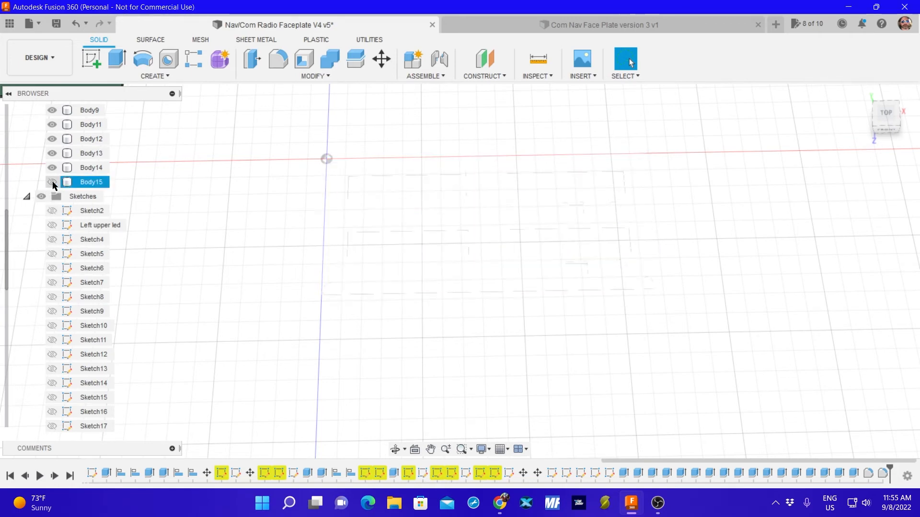
click(52, 182)
Rename Body15 as Faceplate and collapse the Sketches folder.
click(89, 185)
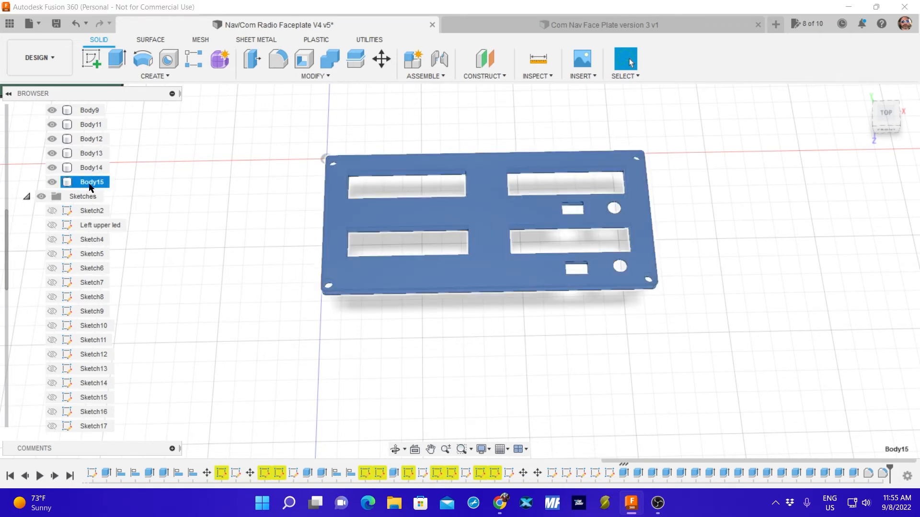
double_click(90, 185)
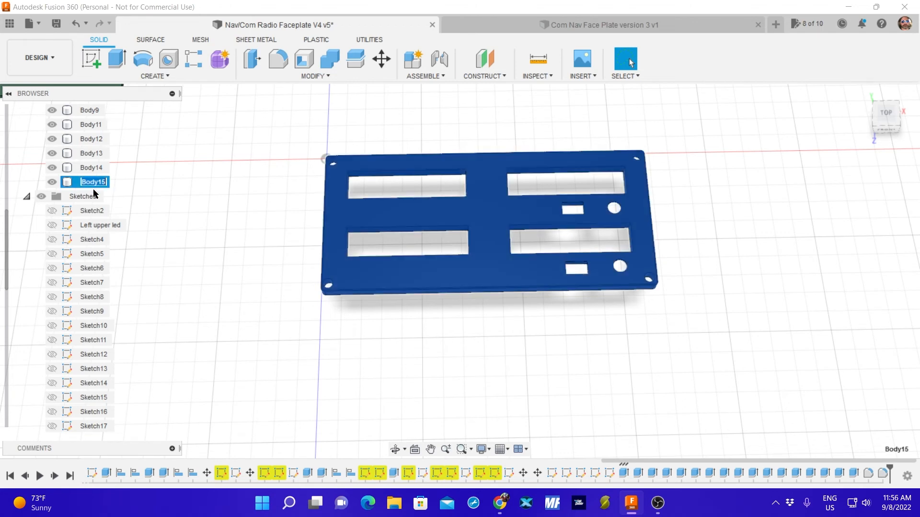
text(aceplarte)
key(BackSpace)
key(BackSpace)
key(BackSpace)
key(BackSpace)
key(BackSpace)
key(BackSpace)
key(Return)
click(25, 197)
Examine the faceplate and the separate component bodies around it in the top view.
middle_drag(202, 171, 249, 227)
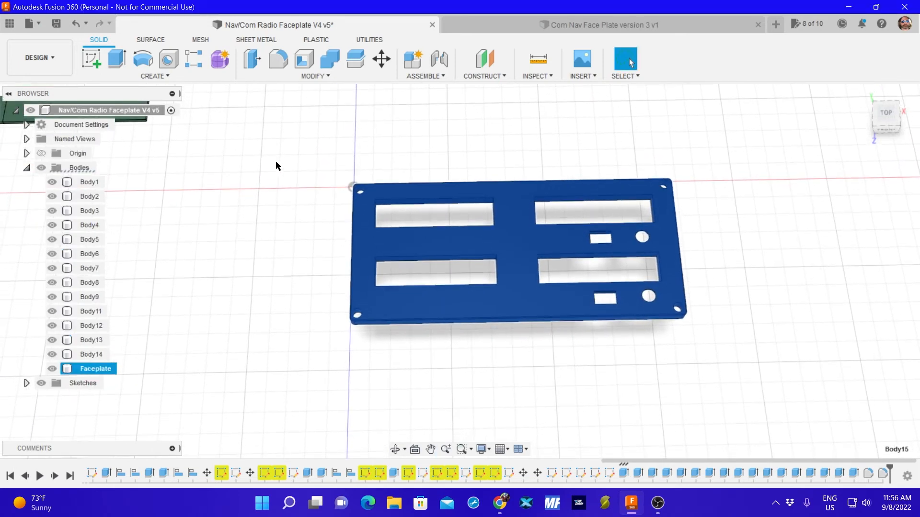
click(776, 158)
click(886, 113)
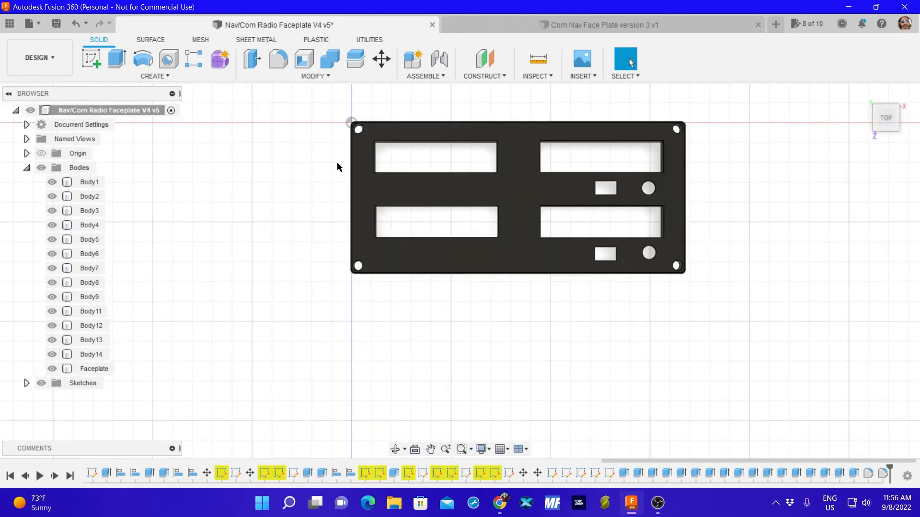
middle_drag(297, 160, 320, 212)
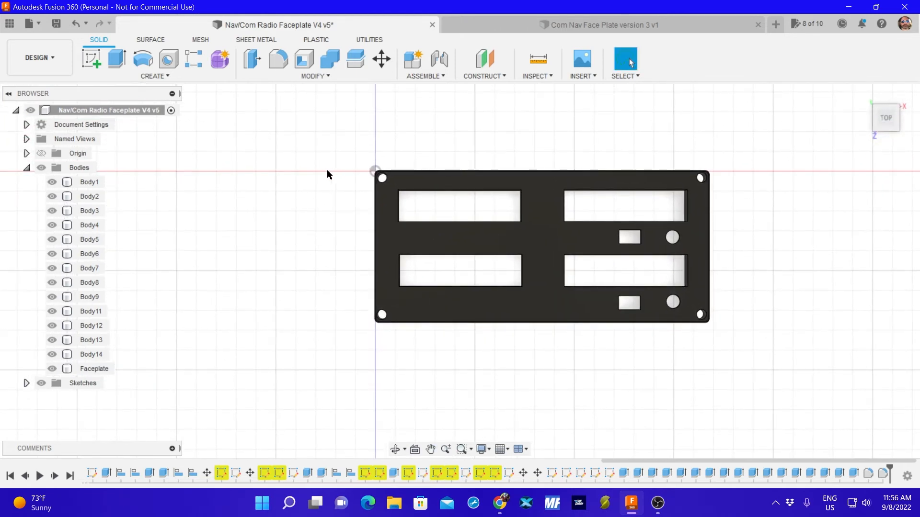
scroll(299, 162, up, 1)
scroll(299, 168, down, 5)
middle_drag(287, 177, 370, 207)
drag(297, 203, 322, 259)
click(348, 232)
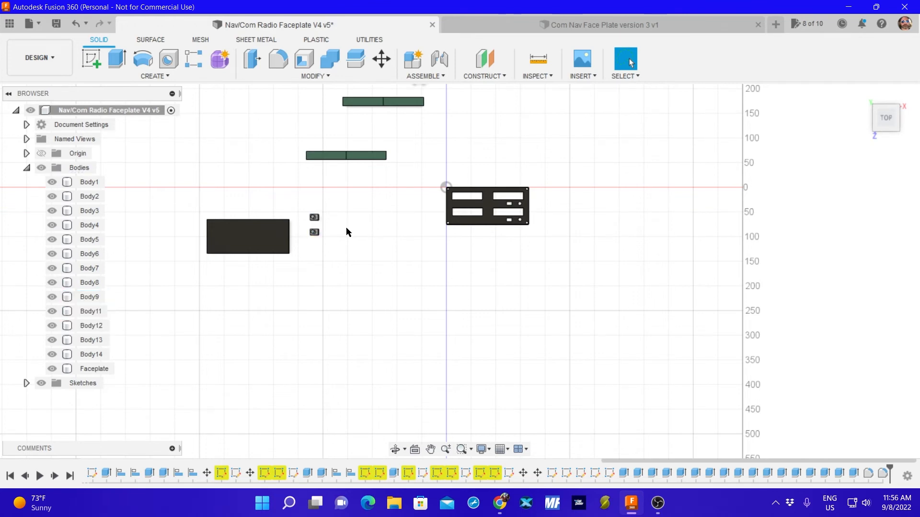
scroll(300, 245, down, 2)
scroll(315, 237, up, 8)
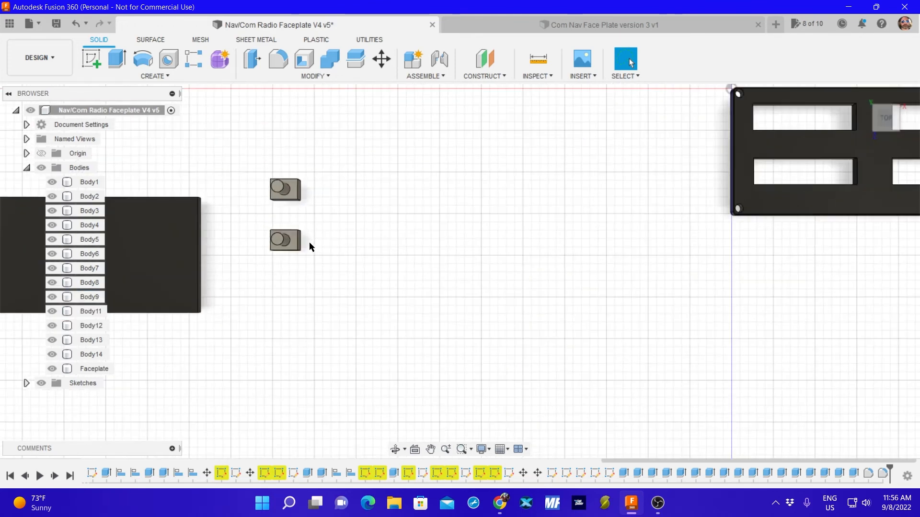
scroll(319, 235, down, 5)
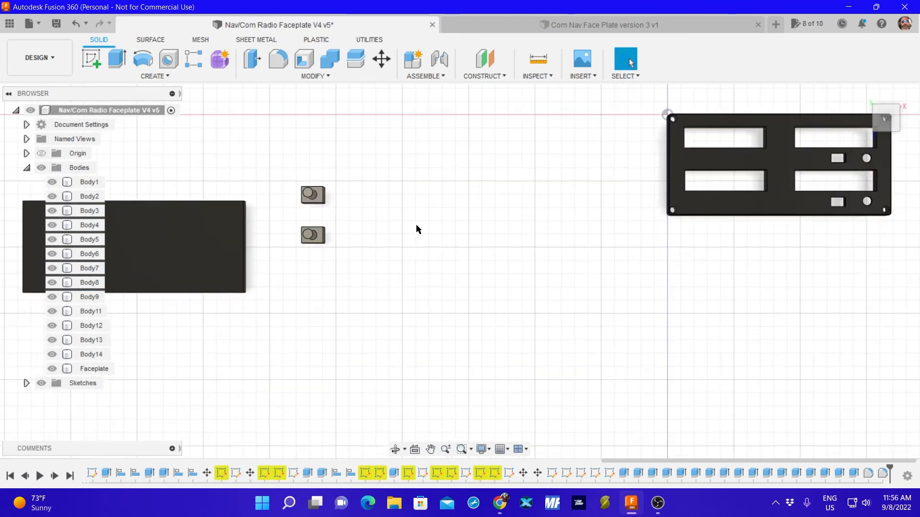
Look at the faceplate and the separate bodies from the bottom and right sides, and return to the top view.
click(683, 123)
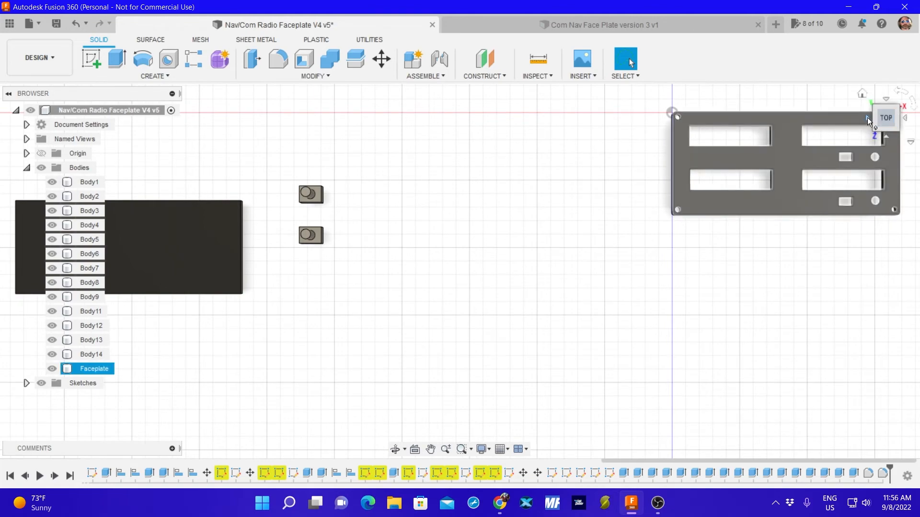
click(867, 117)
click(867, 117)
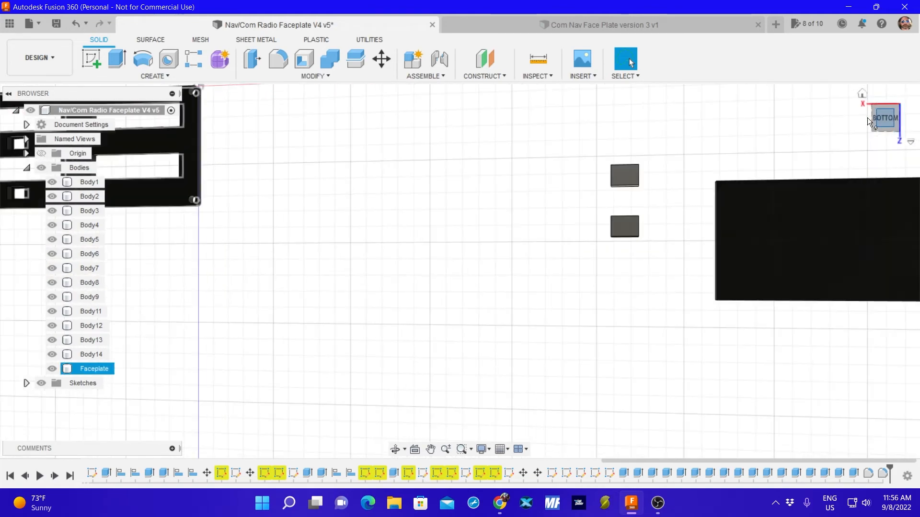
click(867, 117)
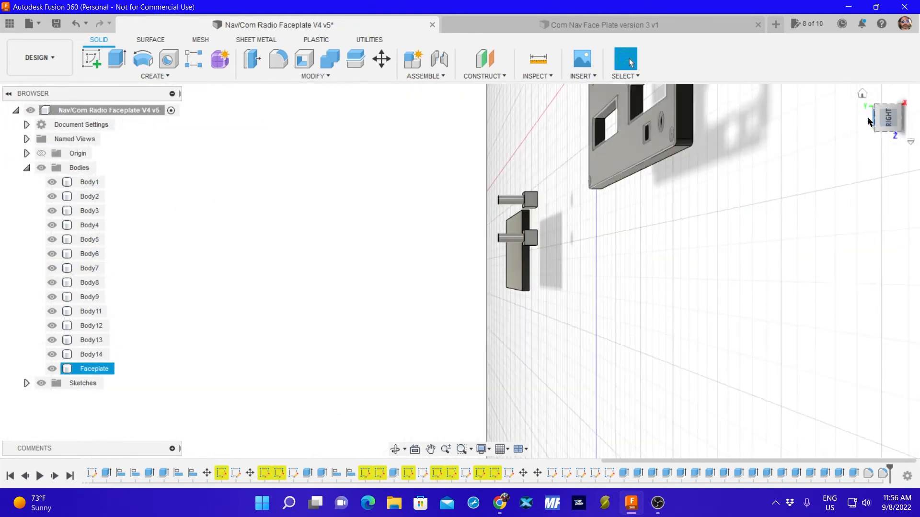
click(625, 143)
scroll(427, 191, down, 5)
middle_drag(423, 169, 431, 272)
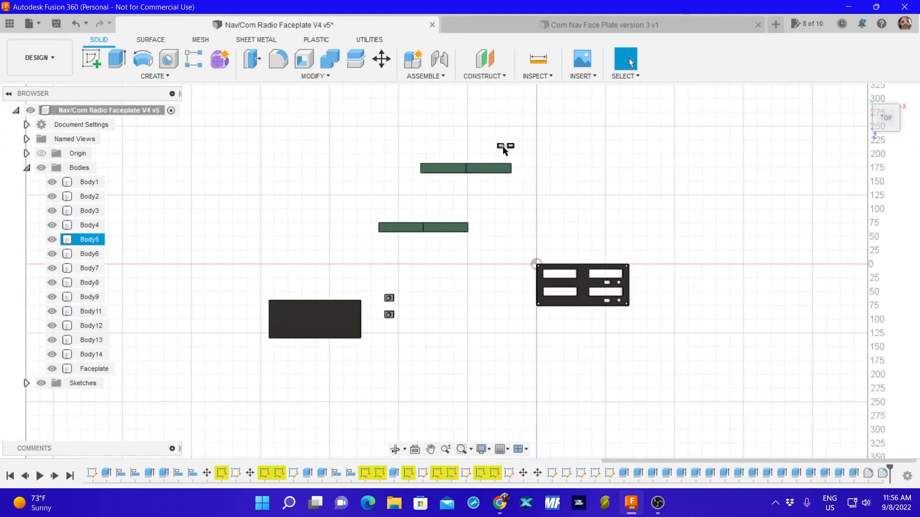
Inspect the two small rectangular button parts up close and toggle the visibility of Body7 to identify it.
scroll(502, 145, up, 10)
scroll(493, 141, up, 4)
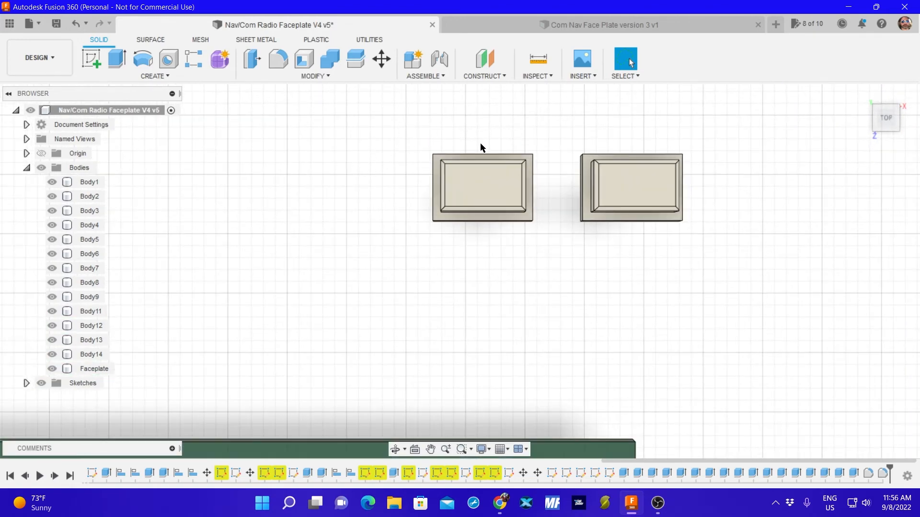
click(478, 180)
click(51, 269)
click(51, 268)
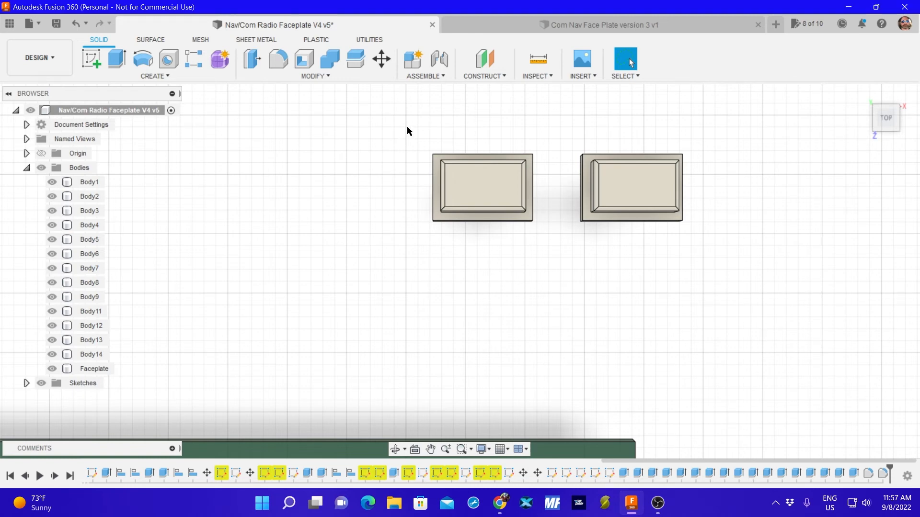
mouse_move(408, 128)
mouse_down()
mouse_move(433, 238)
mouse_move(558, 226)
mouse_move(563, 129)
mouse_up()
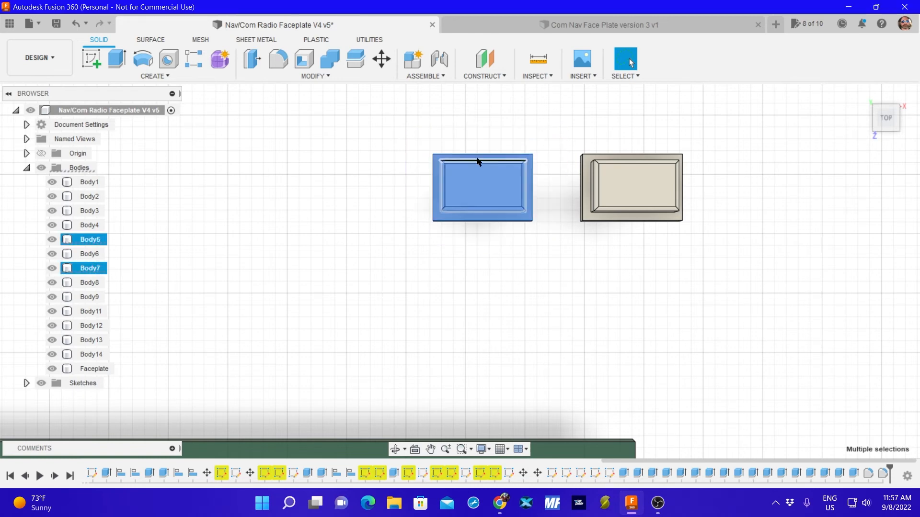
right_click(475, 179)
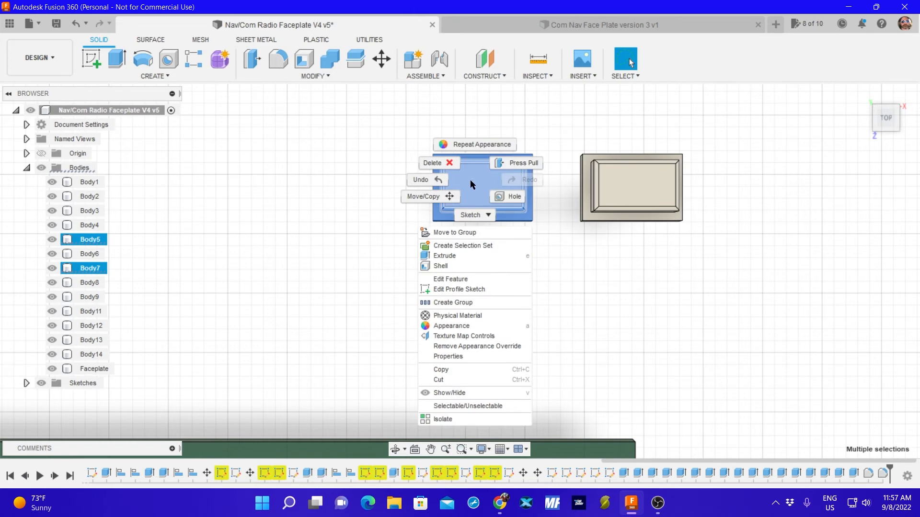
key(Escape)
key(Escape)
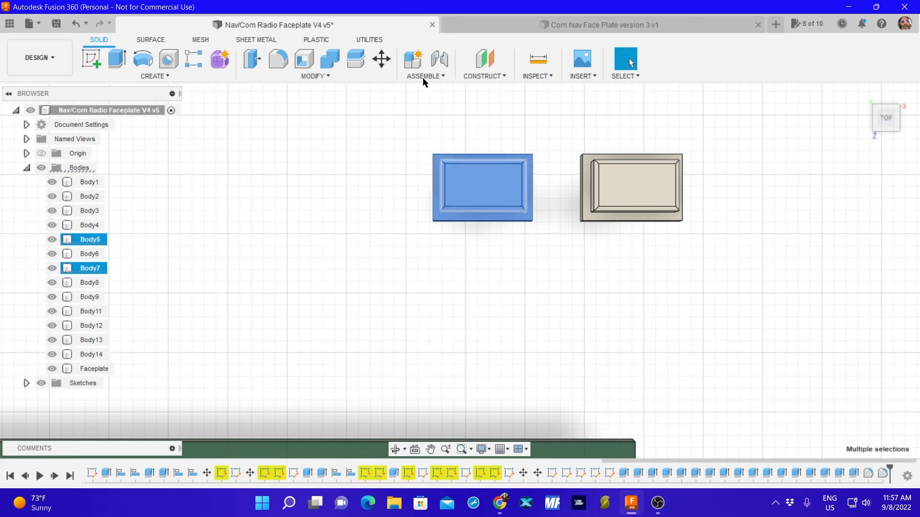
mouse_move(419, 131)
mouse_down()
mouse_move(423, 236)
mouse_move(386, 209)
mouse_move(378, 186)
mouse_up()
click(425, 76)
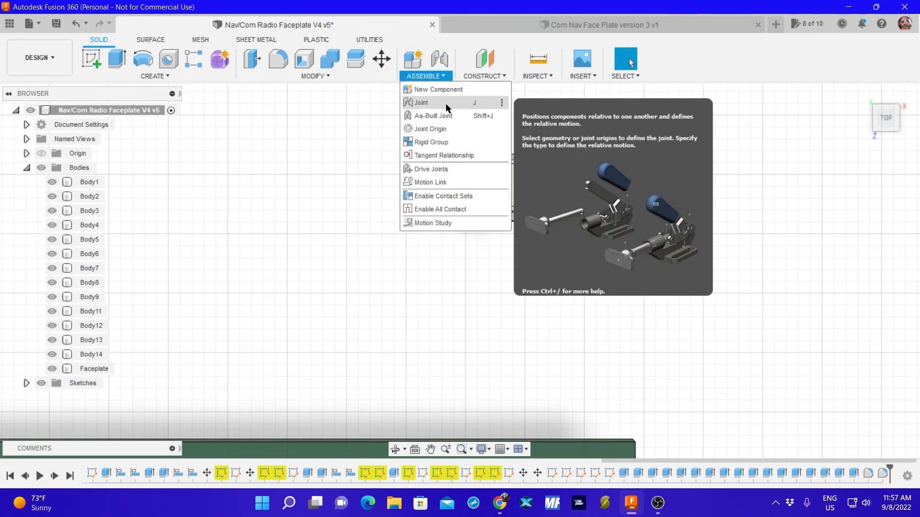
click(311, 78)
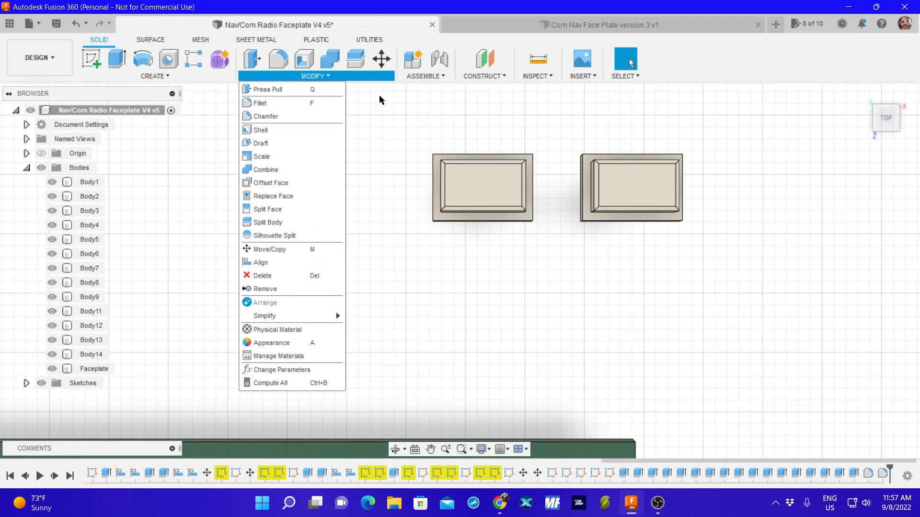
click(434, 77)
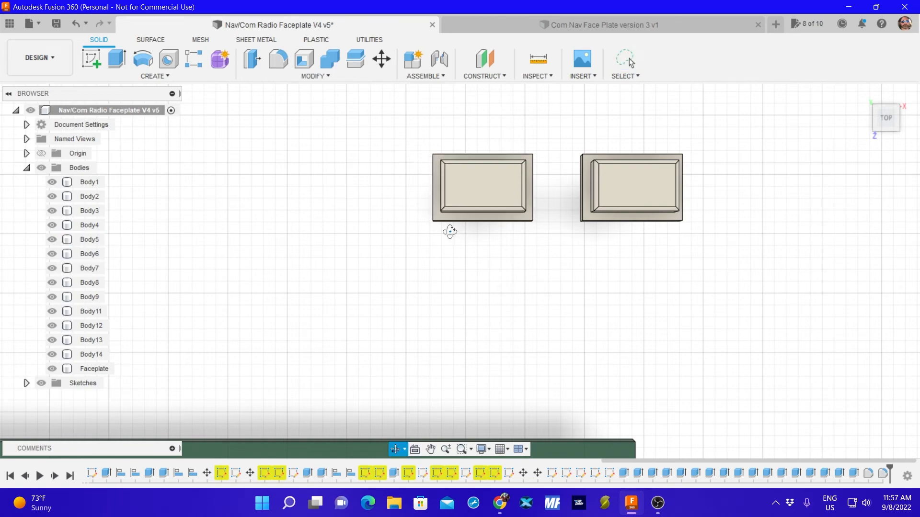
Identify which of Body5, Body6 and Body7 form the cap and base of the first rectangular button.
shift+middle_drag(450, 228, 451, 178)
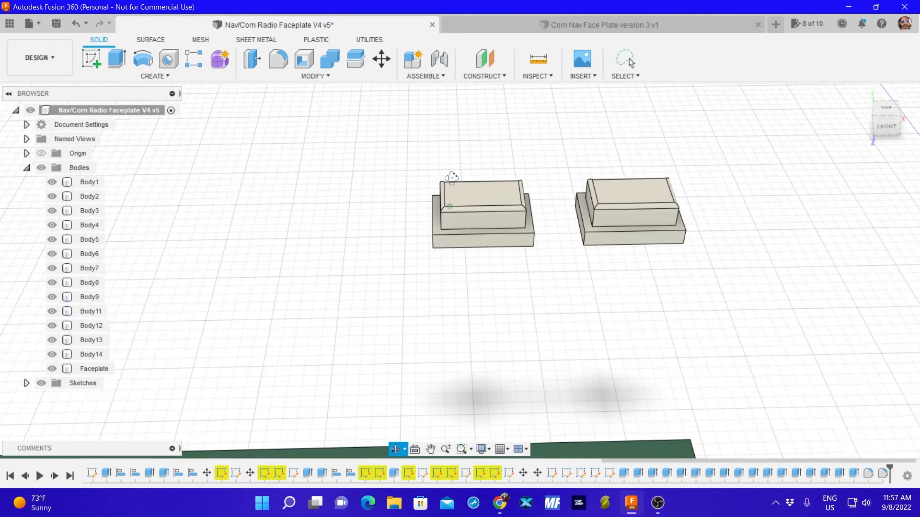
click(473, 196)
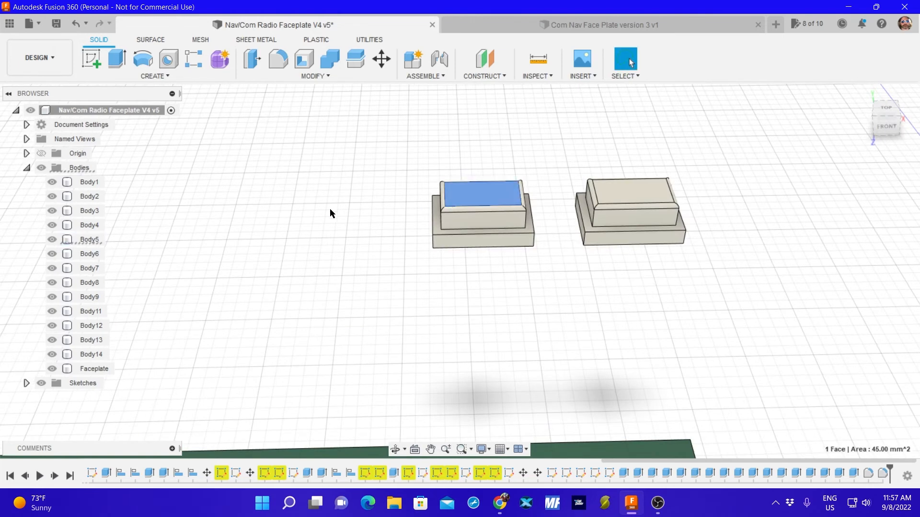
click(86, 240)
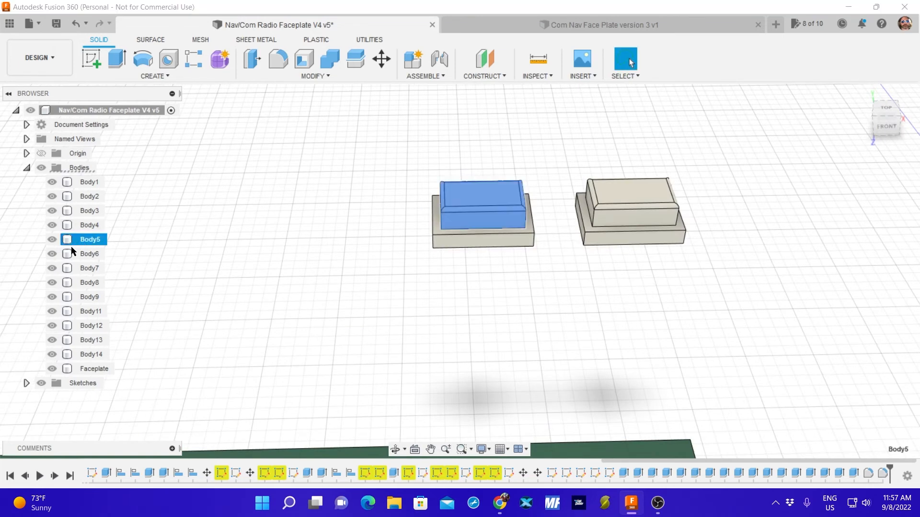
shift+click(88, 269)
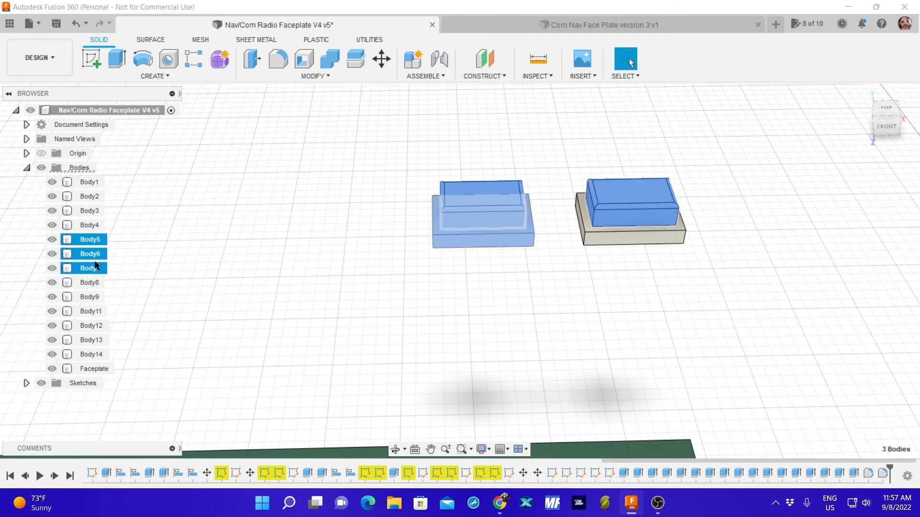
click(200, 255)
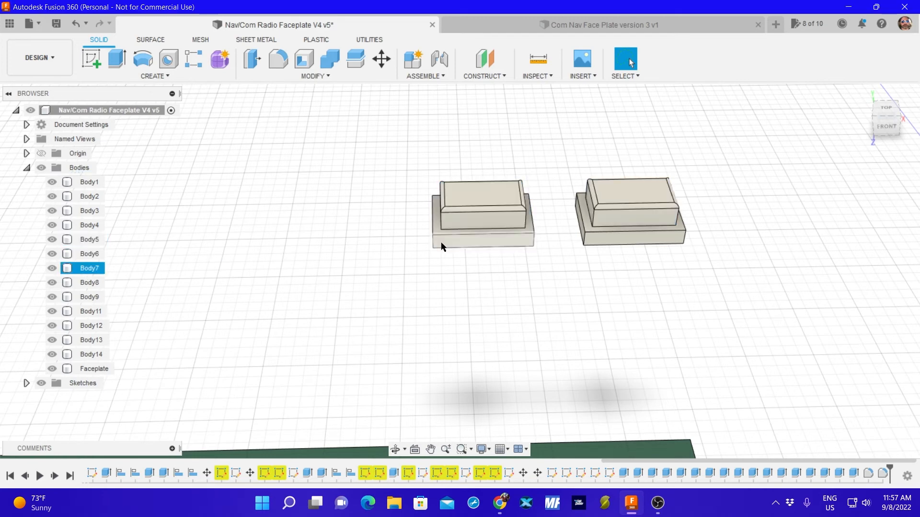
click(91, 269)
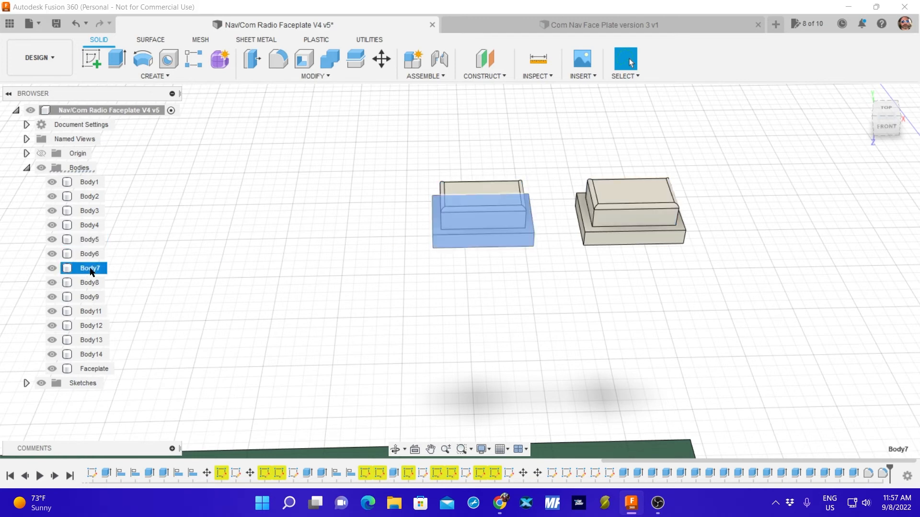
shift+click(87, 242)
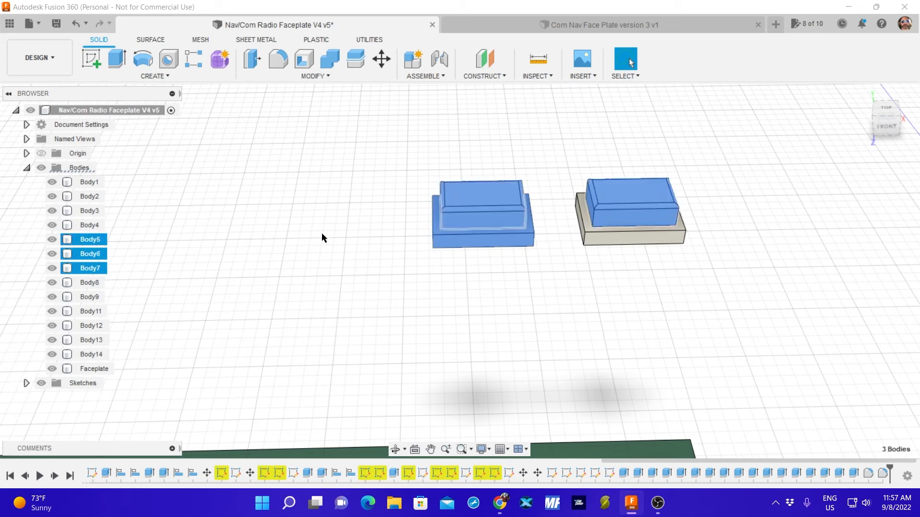
click(149, 247)
Try to apply a Joint to Body5 and Body7 of the first rectangular button.
click(87, 270)
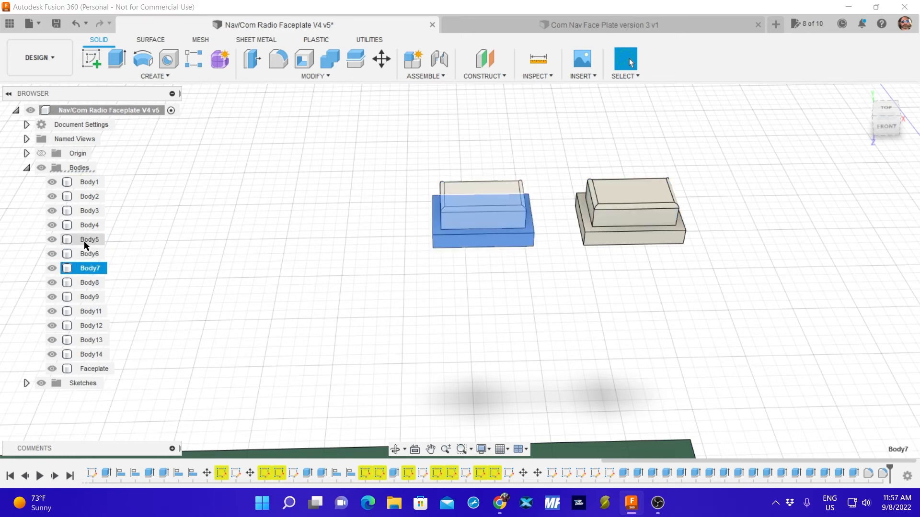
ctrl+click(84, 240)
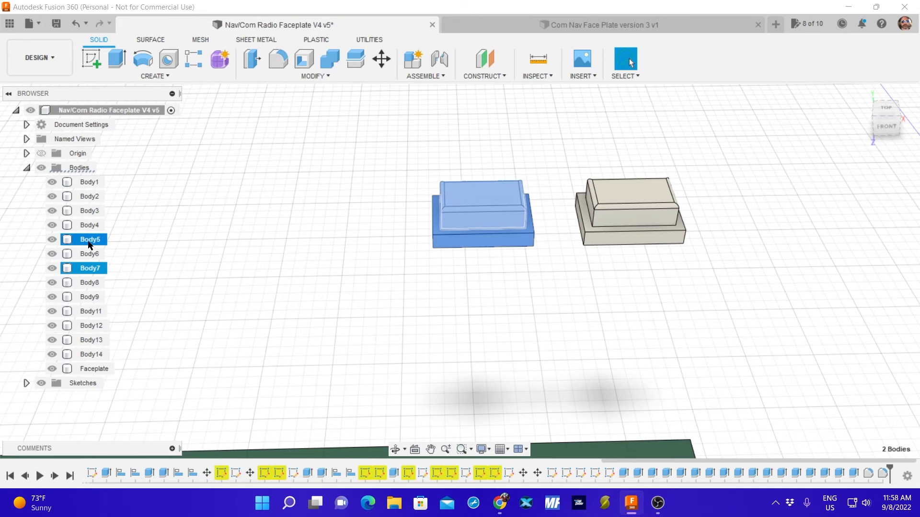
key(j)
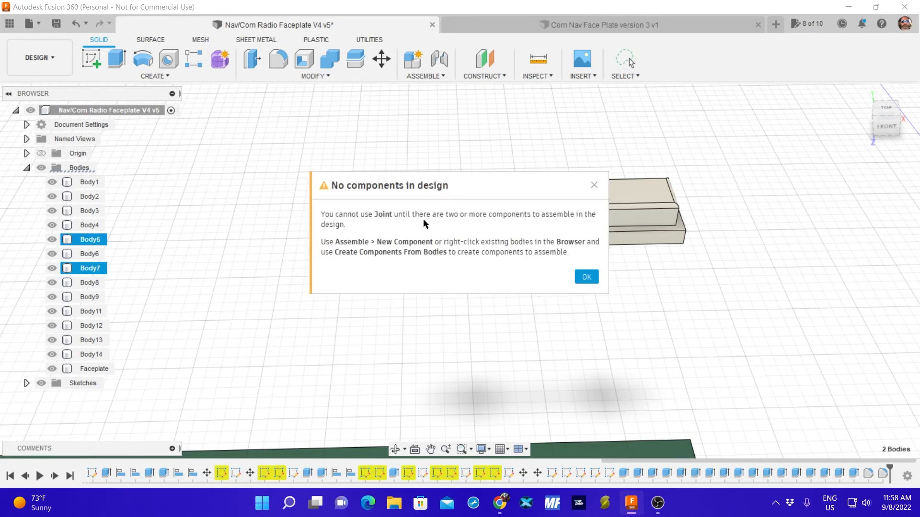
click(588, 277)
click(525, 265)
Create components from Body5 and Body7, the cap and base of the first rectangular button.
click(87, 241)
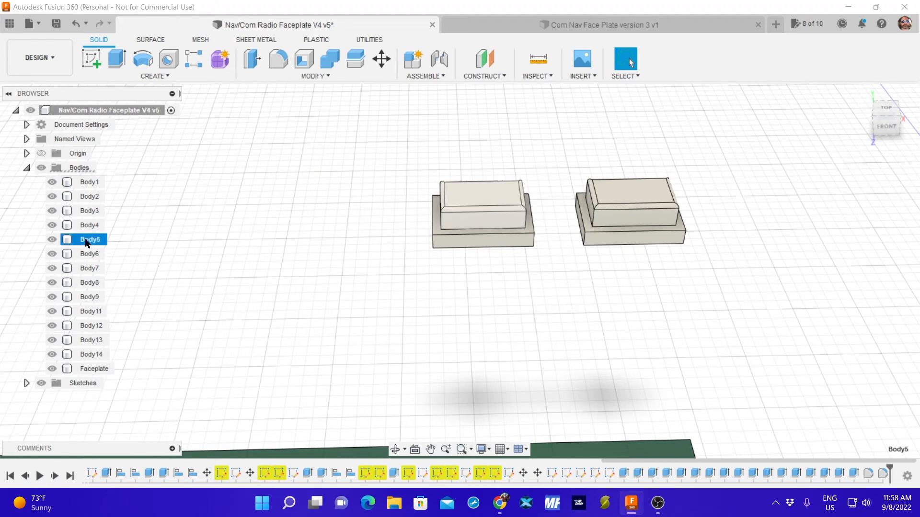
ctrl+click(92, 269)
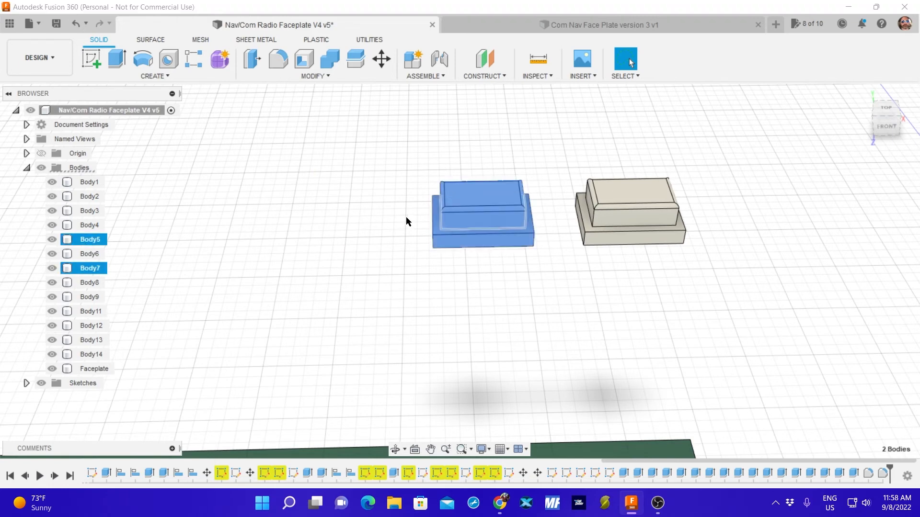
right_click(455, 208)
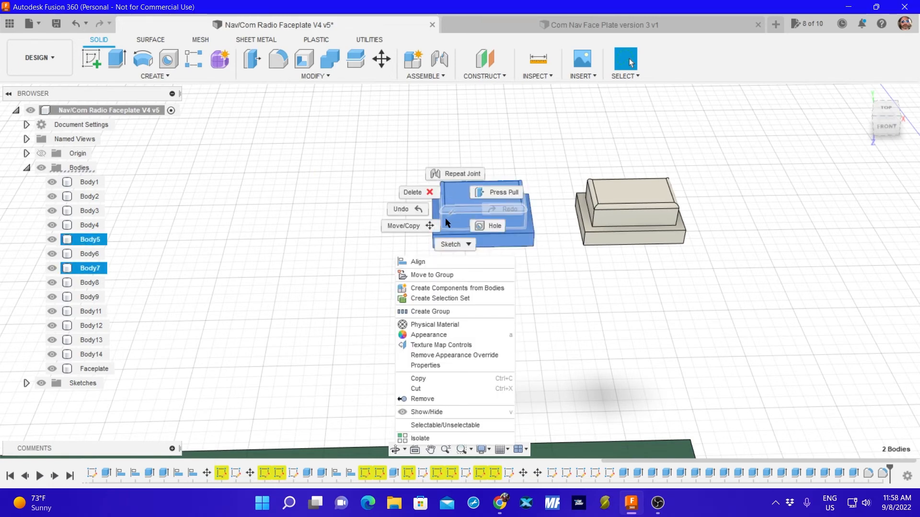
click(431, 287)
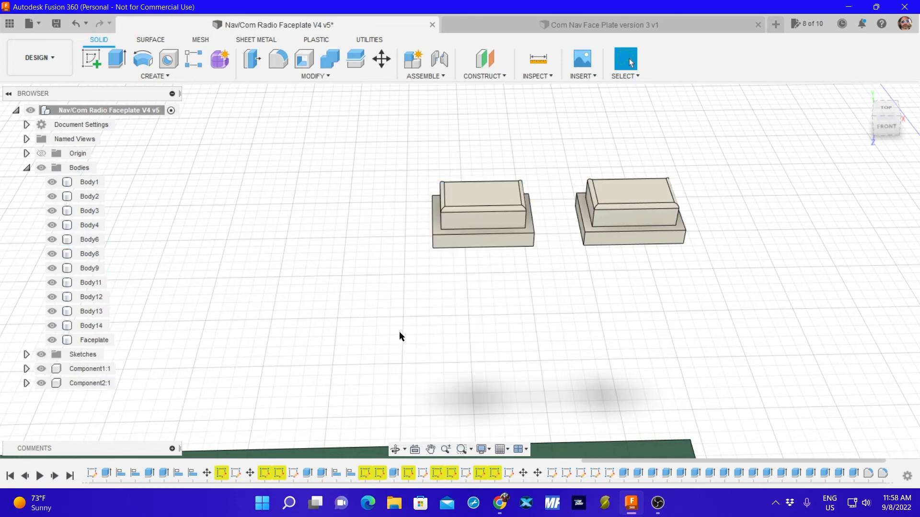
Create components from Body6 and Body8, the cap and base of the second rectangular button.
scroll(401, 337, down, 5)
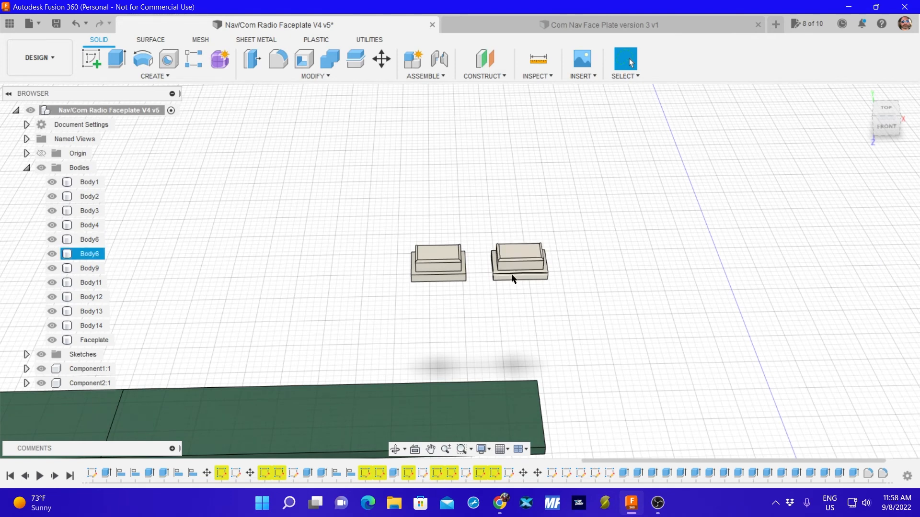
click(73, 239)
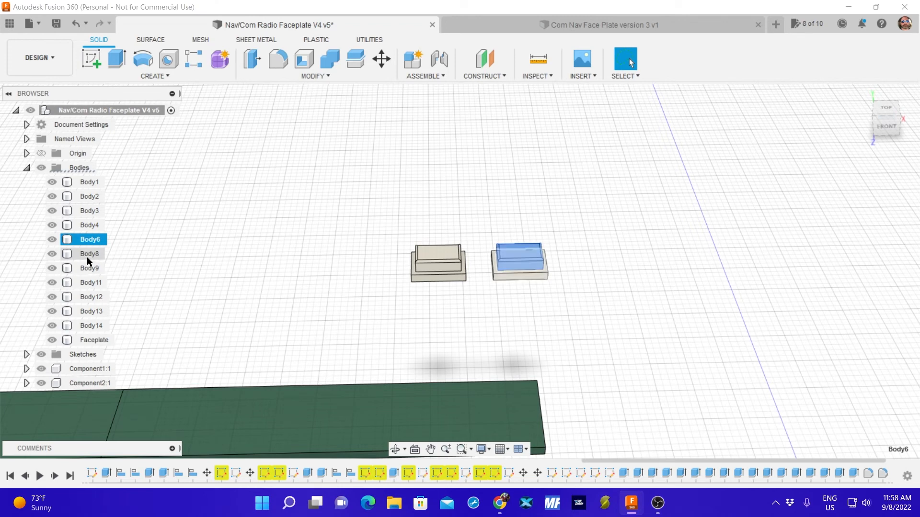
ctrl+click(88, 255)
right_click(512, 262)
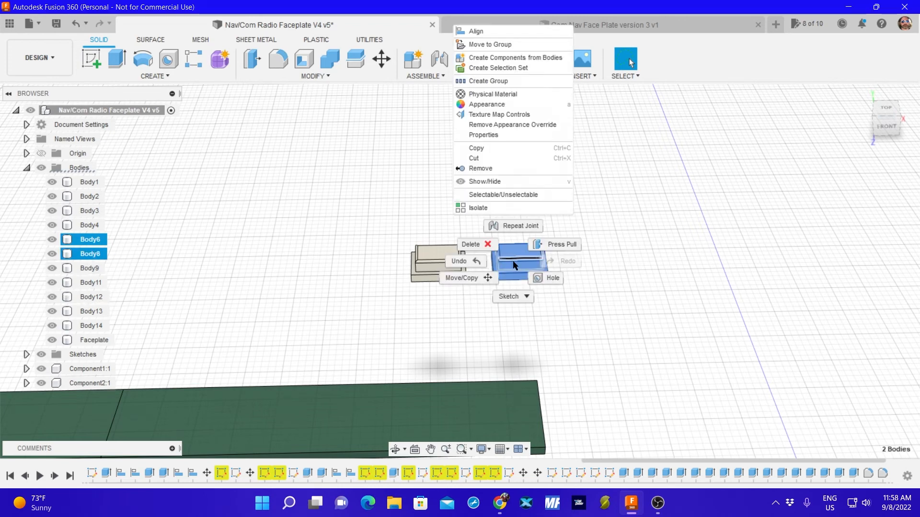
click(515, 58)
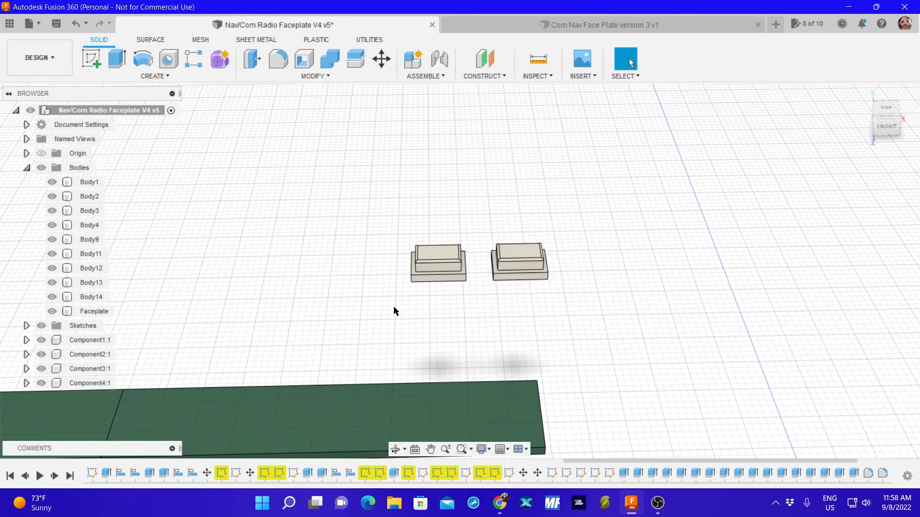
shift+middle_drag(578, 286, 575, 309)
scroll(574, 308, down, 5)
click(612, 408)
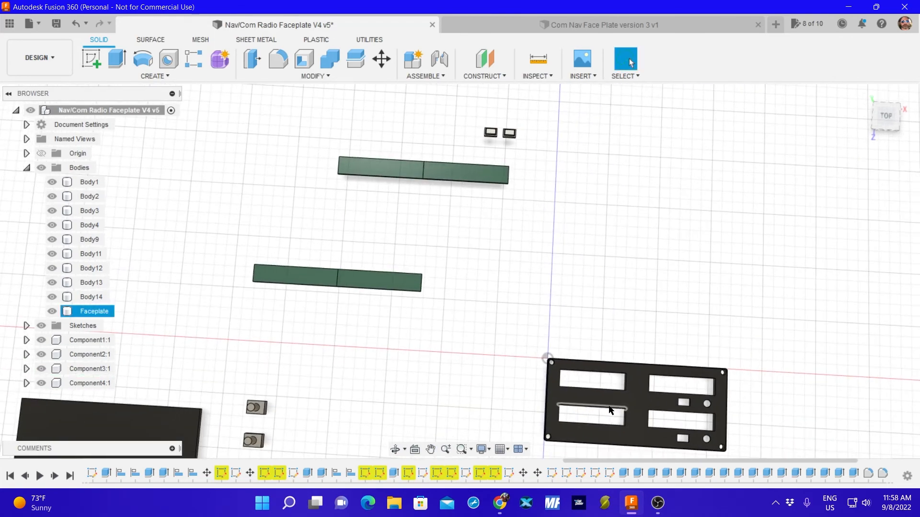
click(634, 396)
right_click(630, 397)
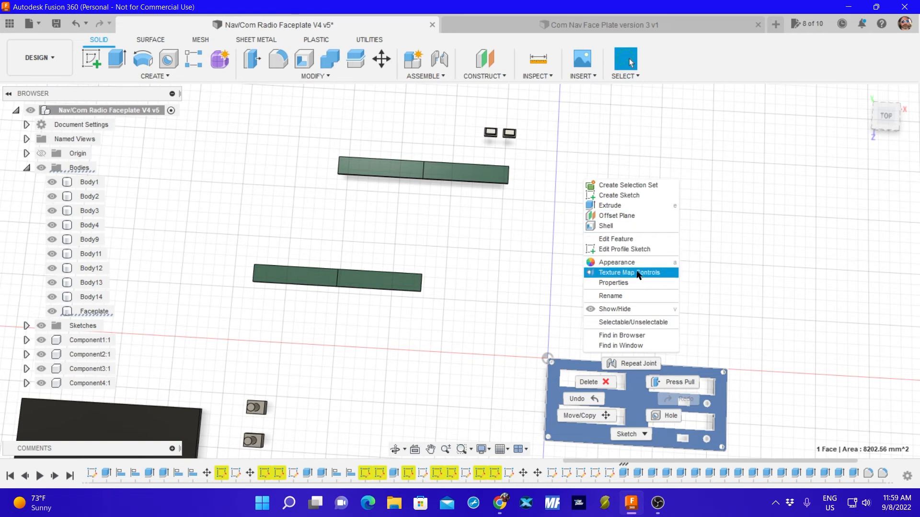
click(491, 376)
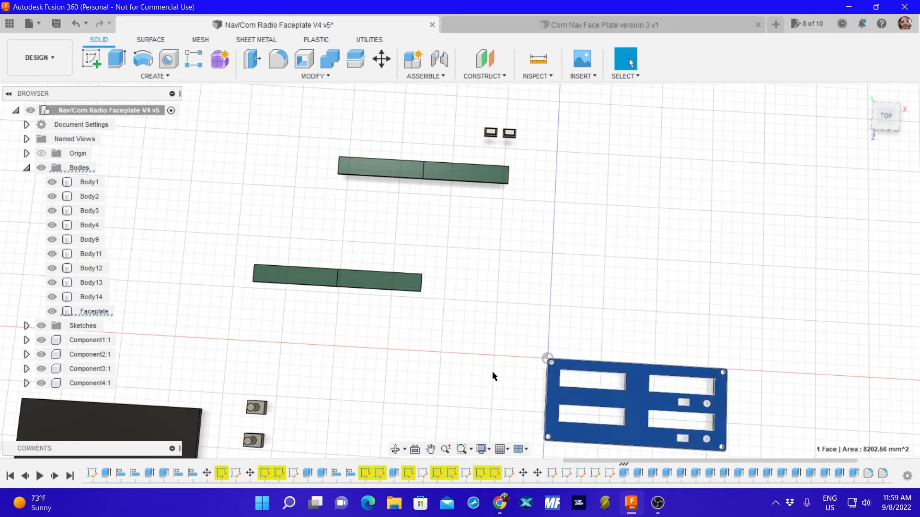
key(Escape)
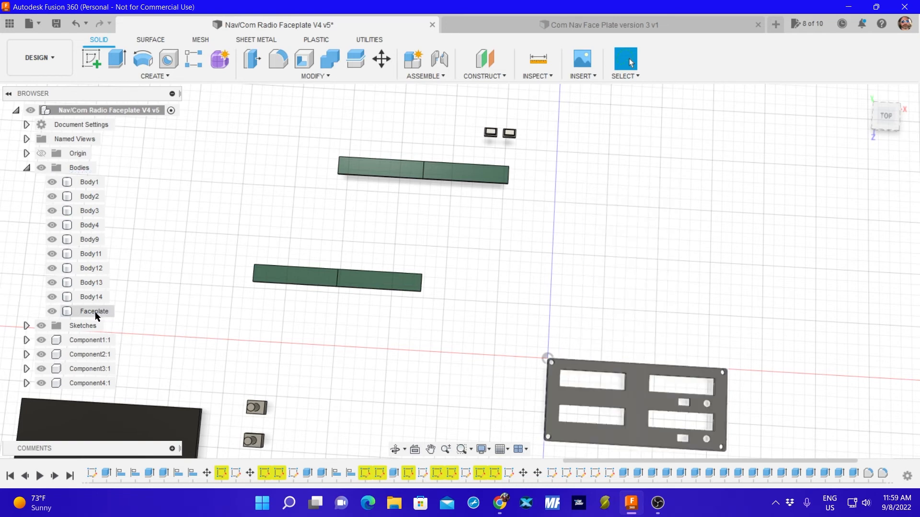
Create a component from the Faceplate body.
click(83, 312)
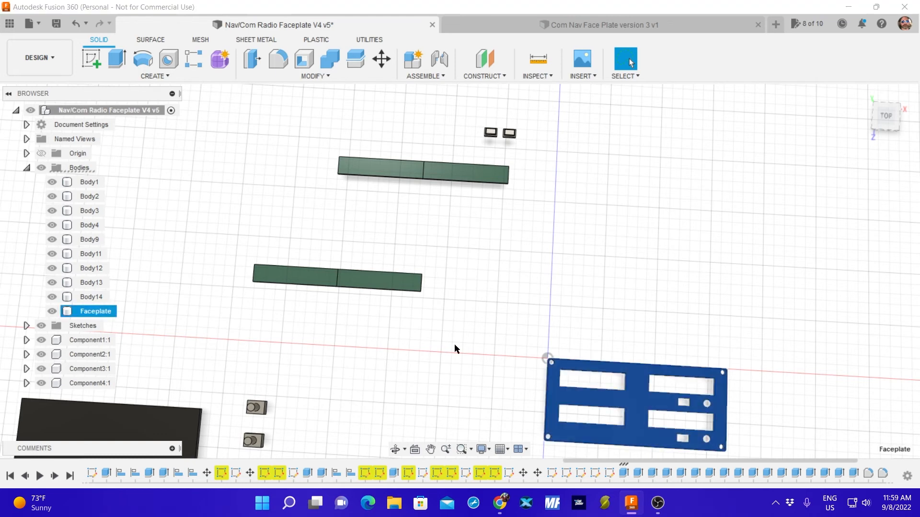
right_click(556, 390)
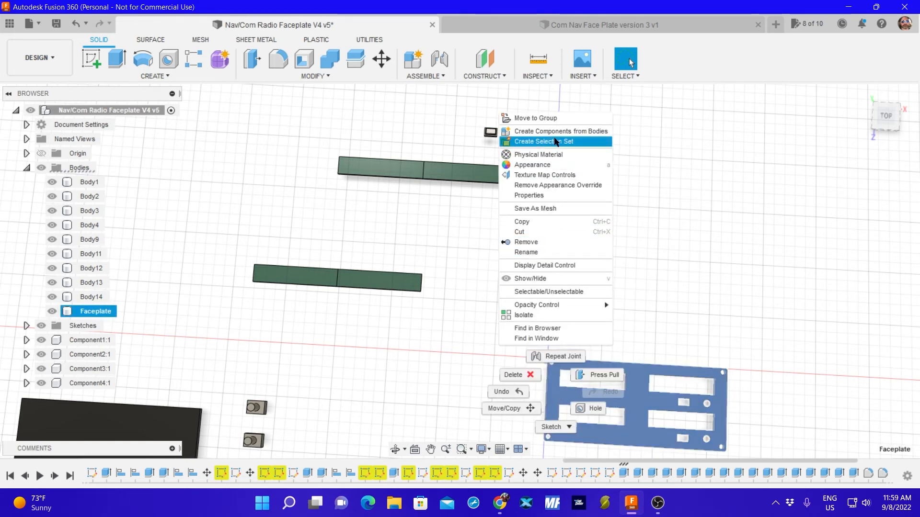
click(556, 132)
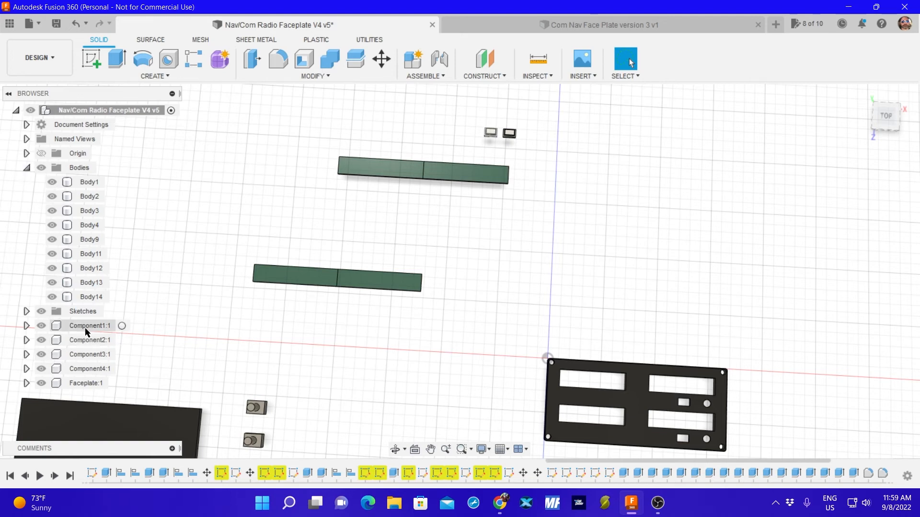
Toggle the visibility of Component1 and Component2 to identify which button parts they contain.
click(42, 326)
click(42, 326)
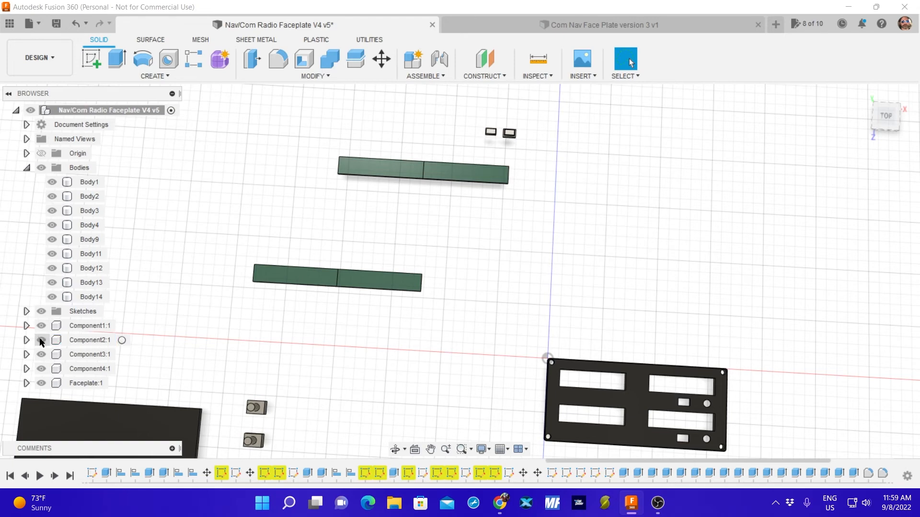
click(40, 339)
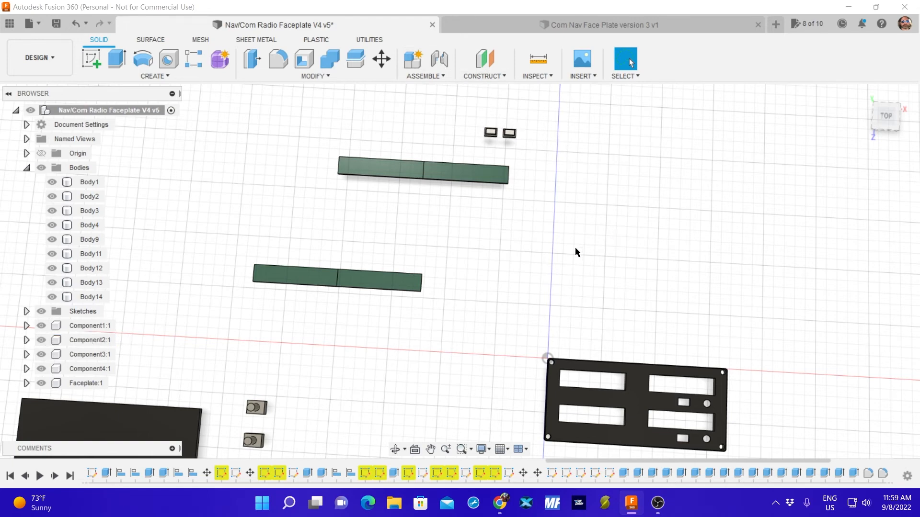
Set up a 3D Print export of the faceplate with Send to 3D Print Utility turned off.
scroll(575, 235, down, 2)
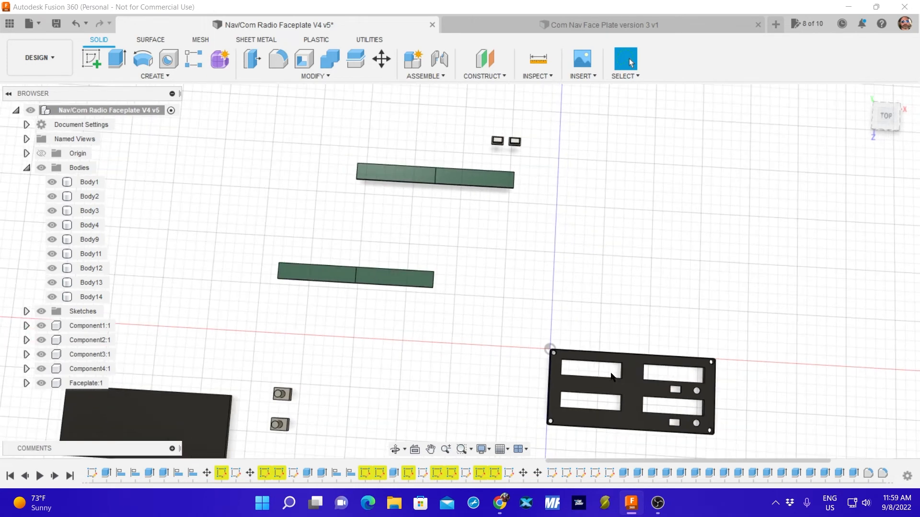
click(628, 382)
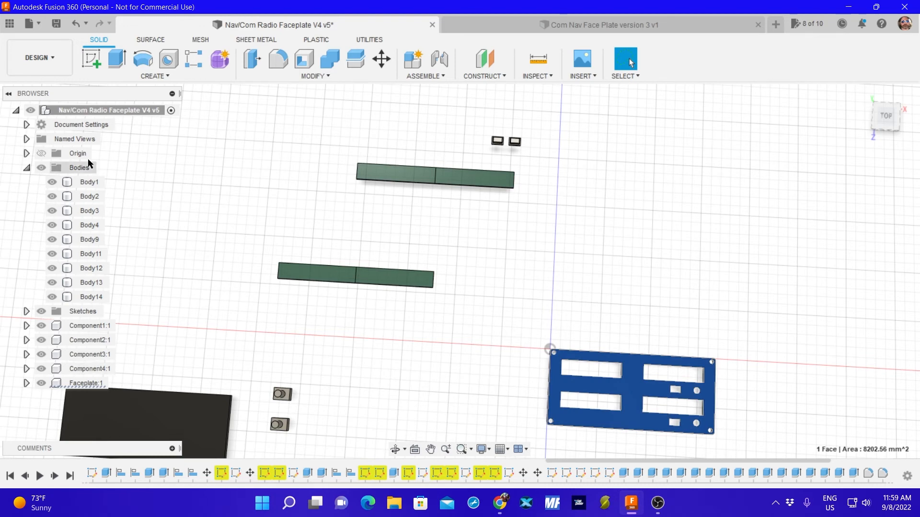
click(36, 22)
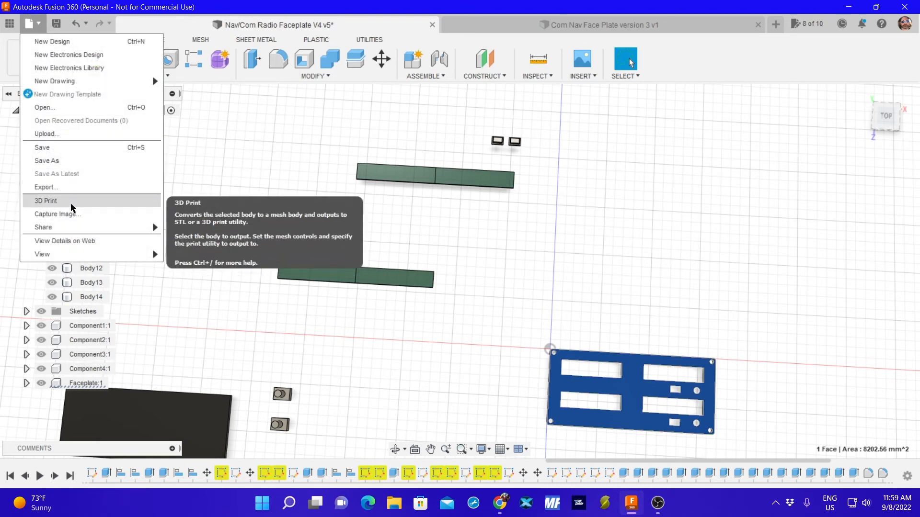
click(71, 203)
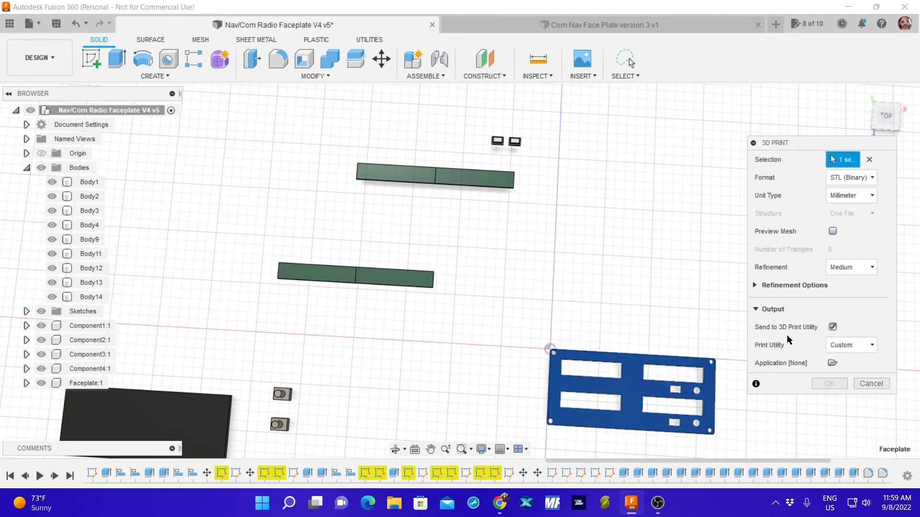
click(833, 327)
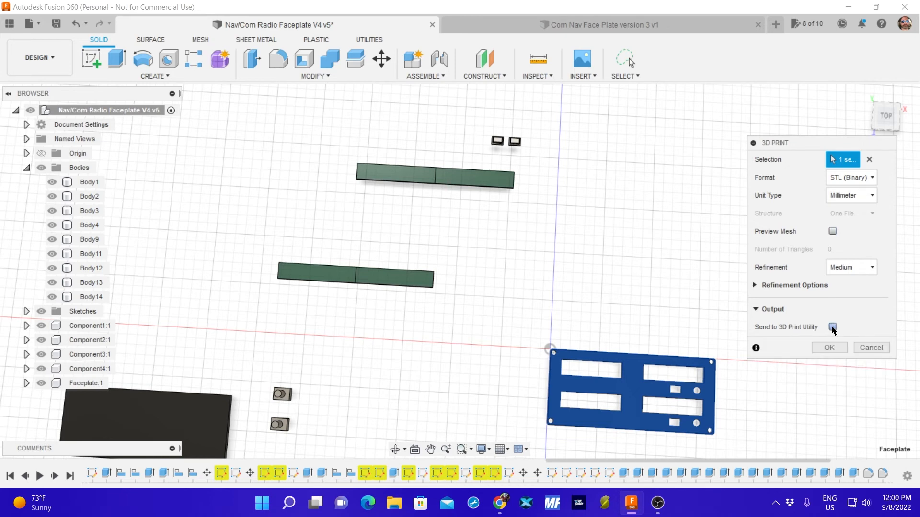
Turn on Preview Mesh for the faceplate export and inspect its triangle mesh from above and the front.
click(832, 232)
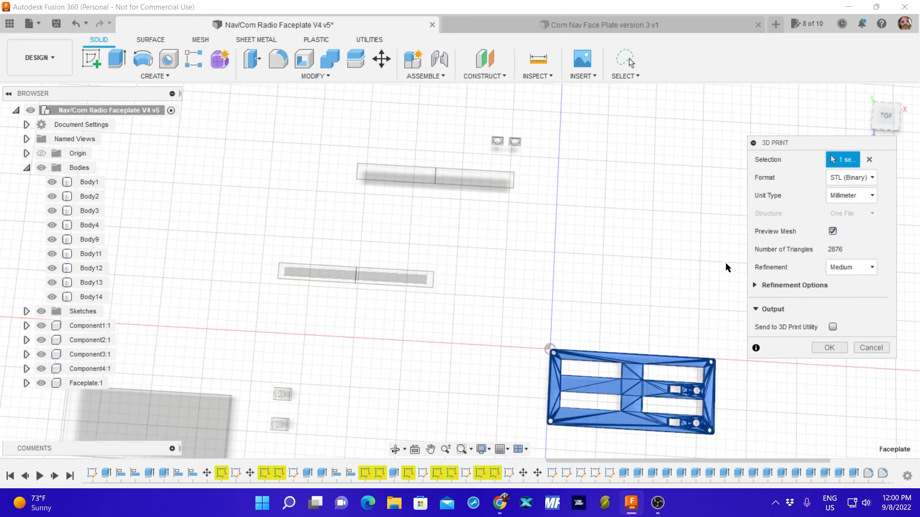
middle_drag(651, 329, 583, 221)
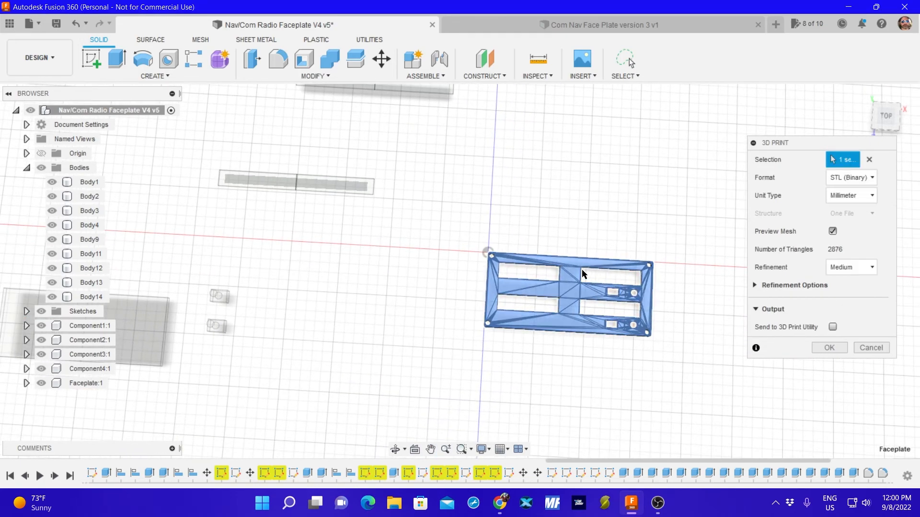
shift+middle_drag(577, 327, 566, 218)
scroll(561, 220, down, 5)
scroll(568, 223, up, 5)
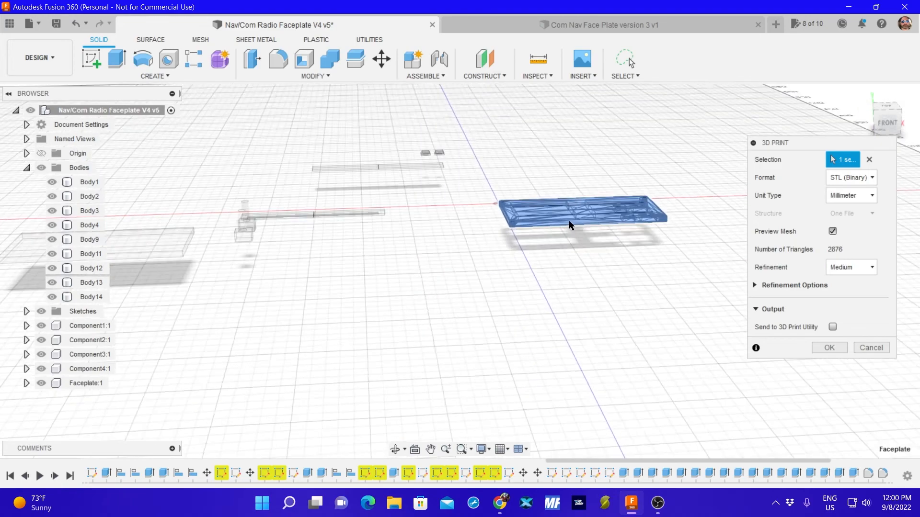
Export the faceplate as a binary STL file named Faceplate V5 in the Com Nav Radio Face Plate folder.
scroll(580, 217, up, 5)
shift+middle_drag(596, 160, 584, 214)
scroll(582, 216, down, 10)
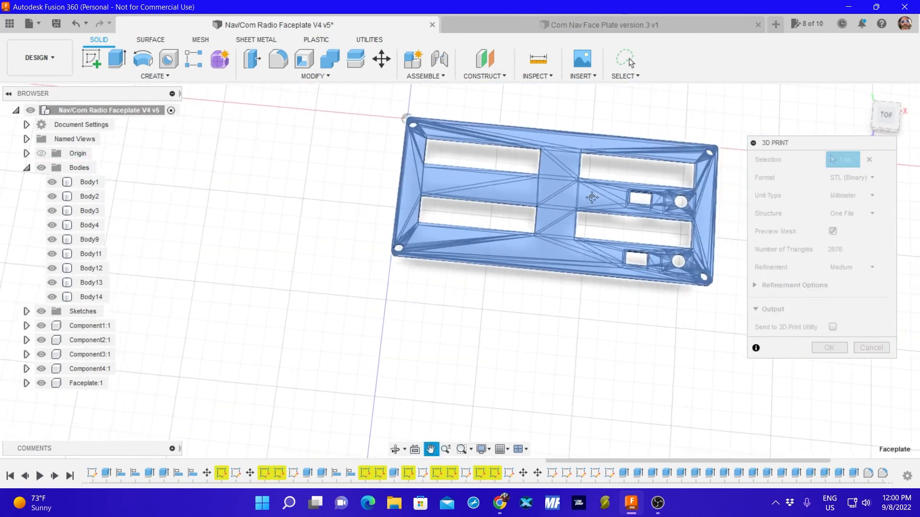
scroll(549, 221, down, 8)
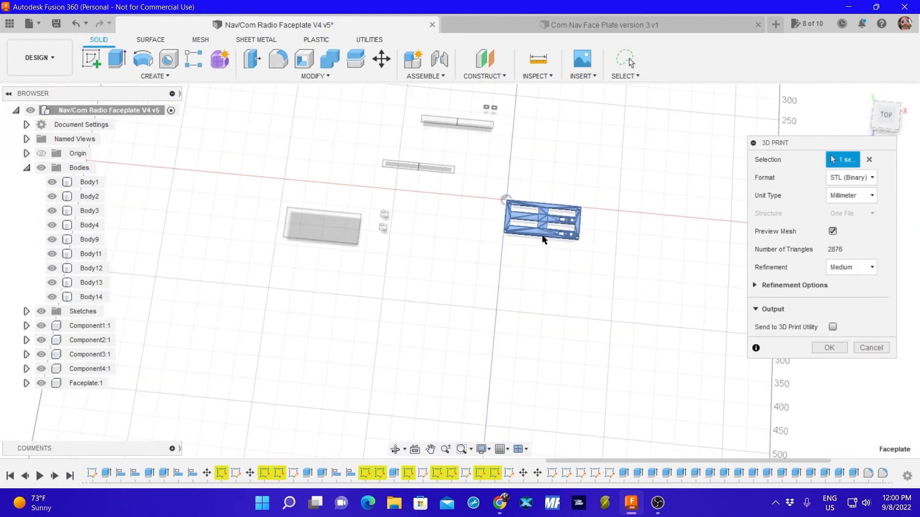
click(828, 348)
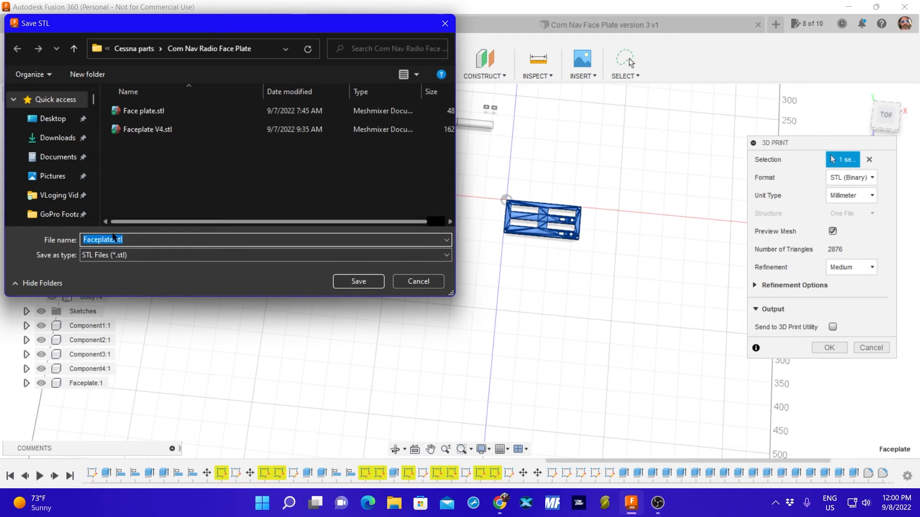
click(112, 239)
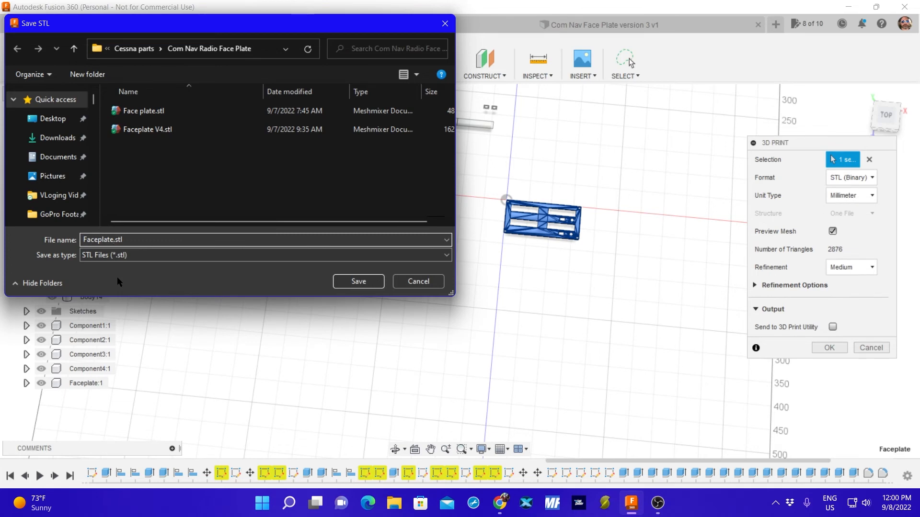
text(V5)
click(350, 281)
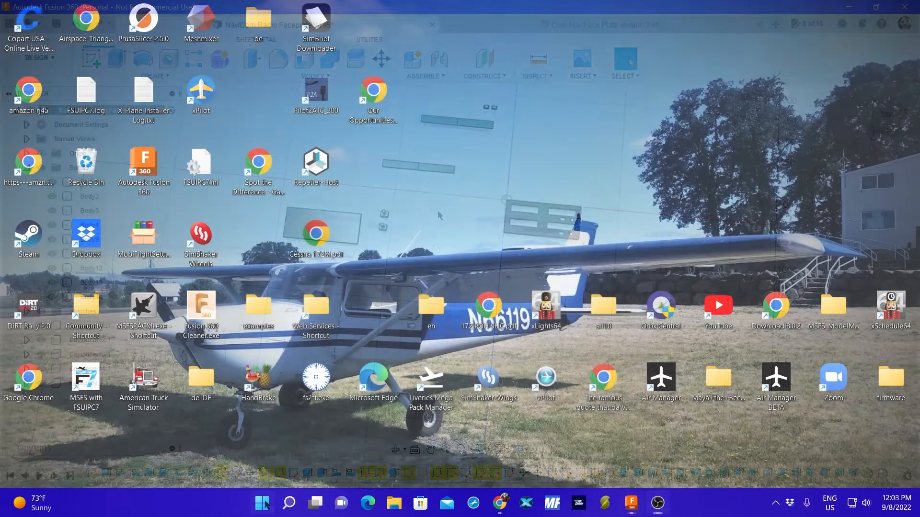
Switch to PrusaSlicer 2.5.0 and import Faceplate V5.stl onto the print bed.
click(263, 502)
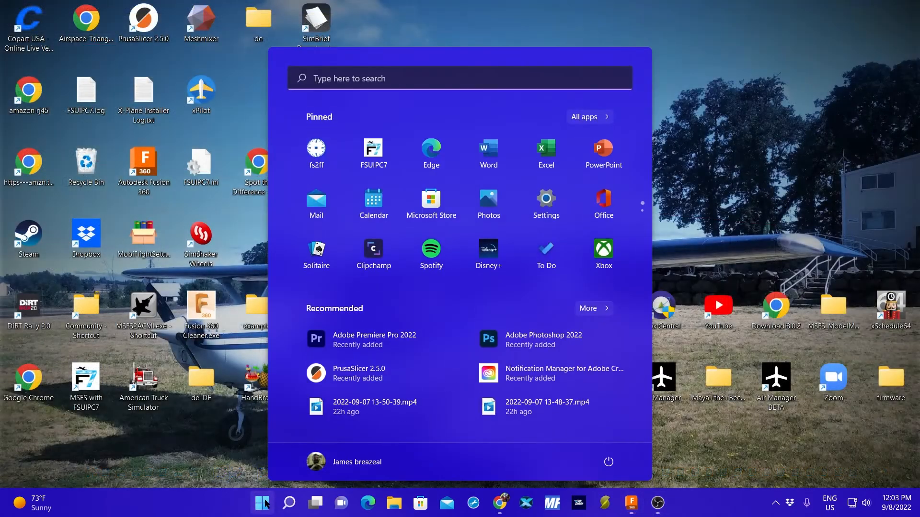
click(353, 373)
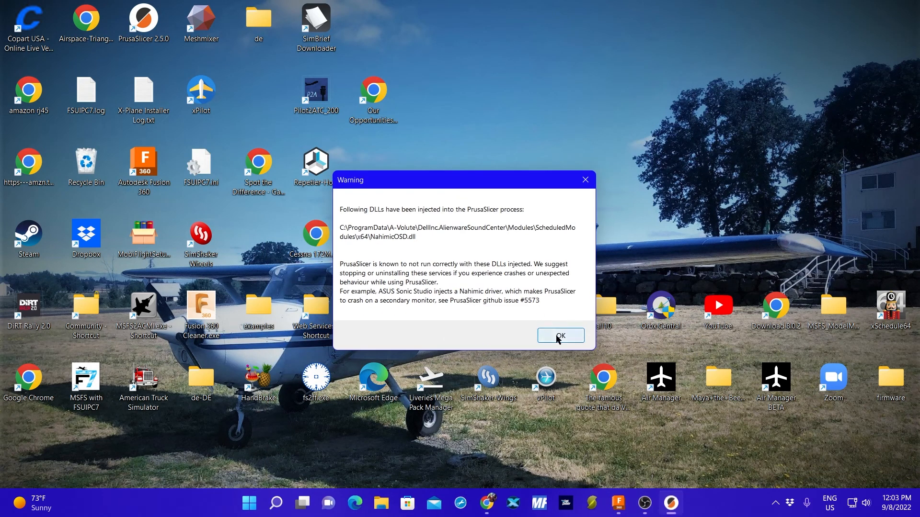
click(556, 342)
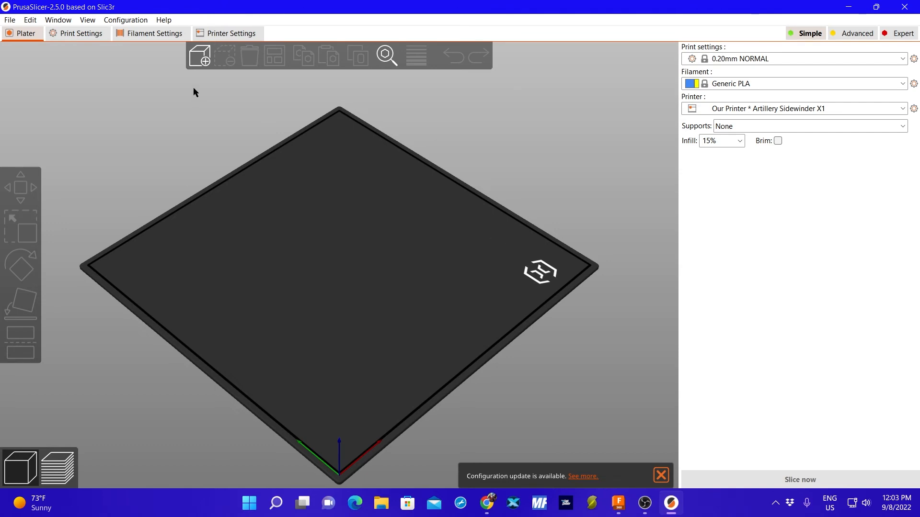
click(199, 56)
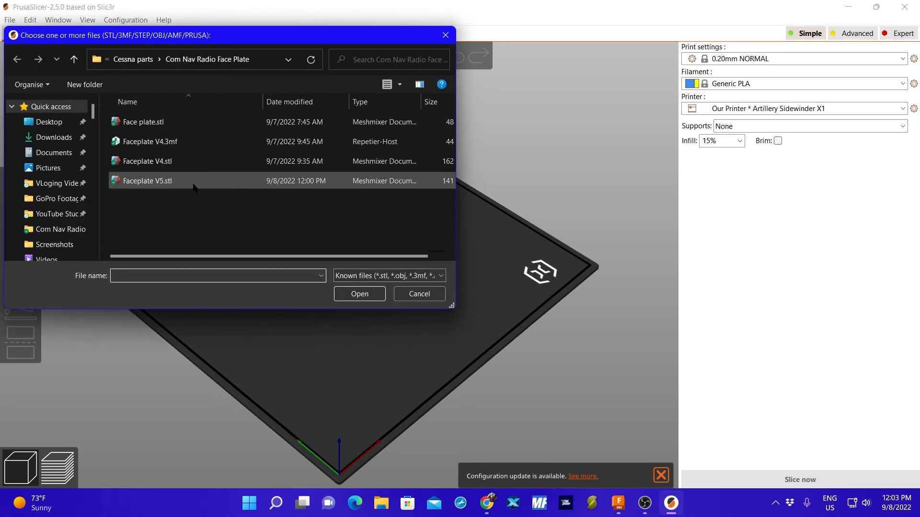
click(156, 185)
click(372, 300)
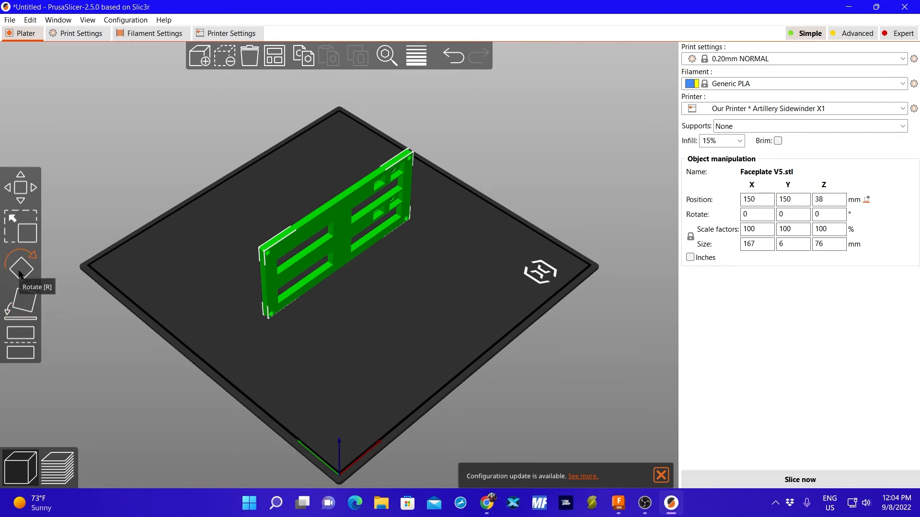
Lay the upright faceplate flat on the print bed by placing it on its large face.
click(19, 297)
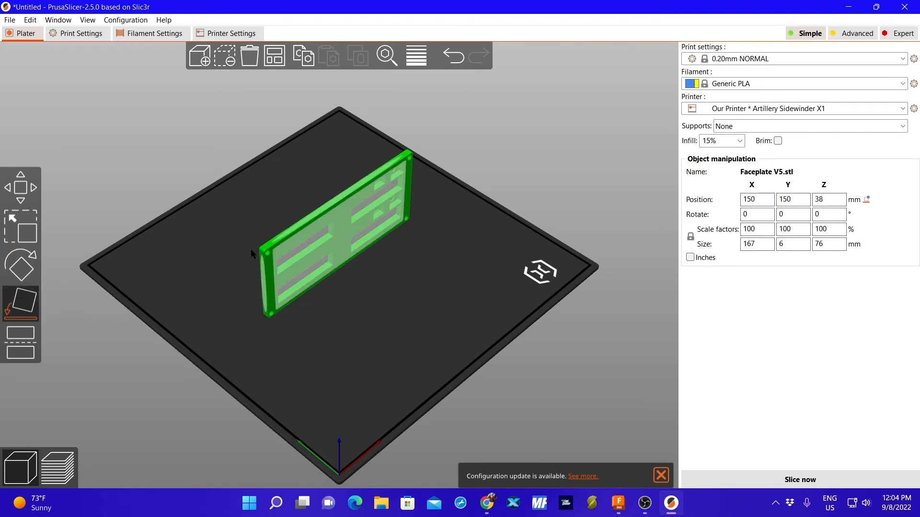
click(331, 243)
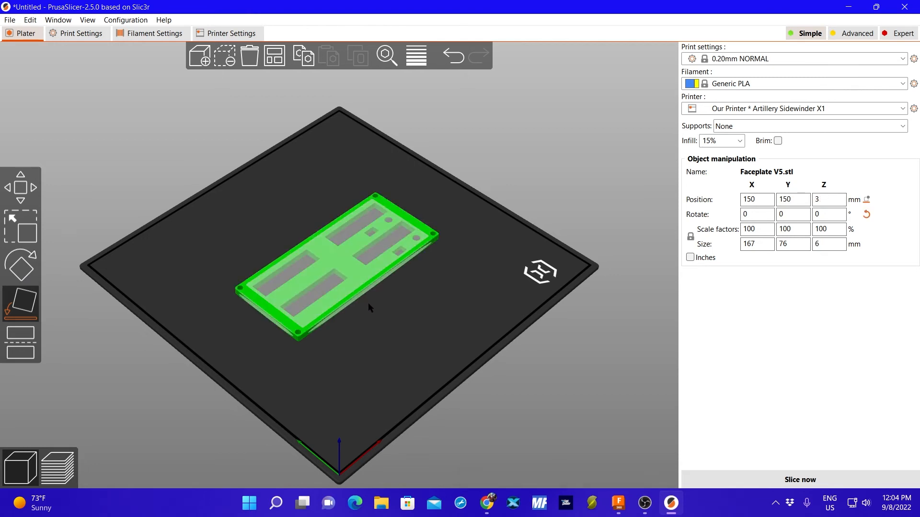
Examine the flat faceplate from below, from the side and from above to check how it sits on the bed.
mouse_move(361, 313)
middle_down()
mouse_move(352, 267)
mouse_move(366, 311)
mouse_move(366, 302)
mouse_move(379, 309)
middle_up()
middle_drag(251, 375, 268, 364)
drag(268, 363, 303, 274)
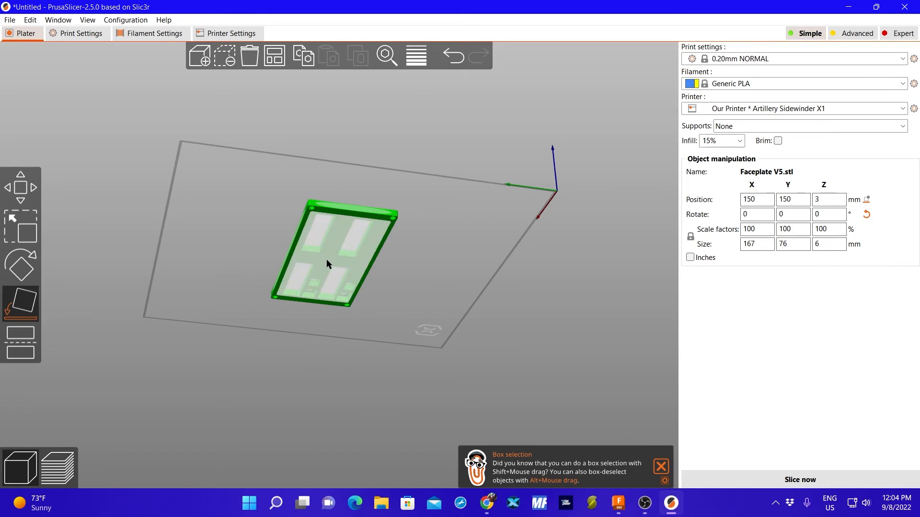
drag(305, 235, 356, 221)
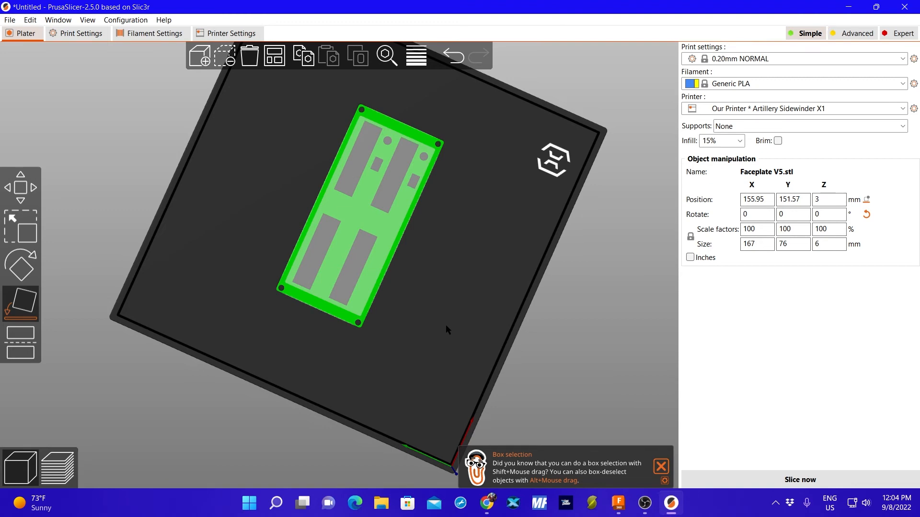
drag(446, 325, 370, 270)
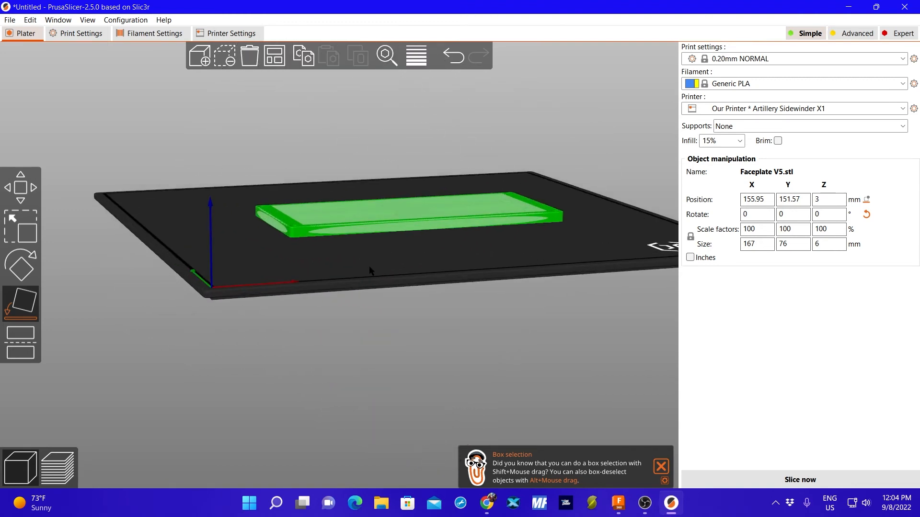
scroll(370, 271, up, 10)
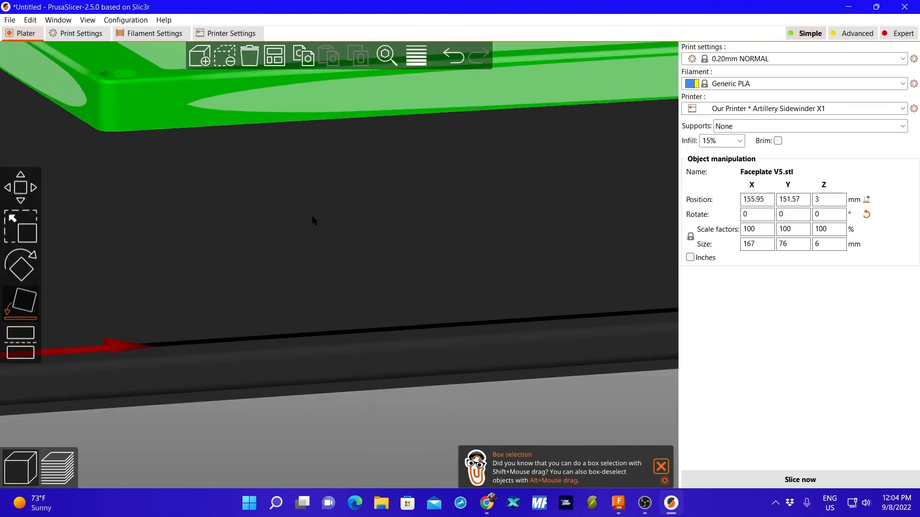
scroll(312, 215, down, 10)
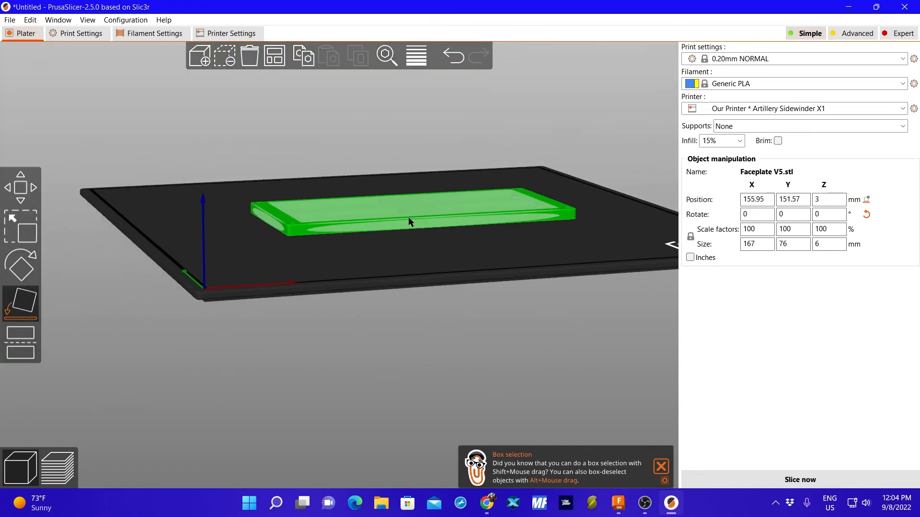
drag(408, 222, 393, 289)
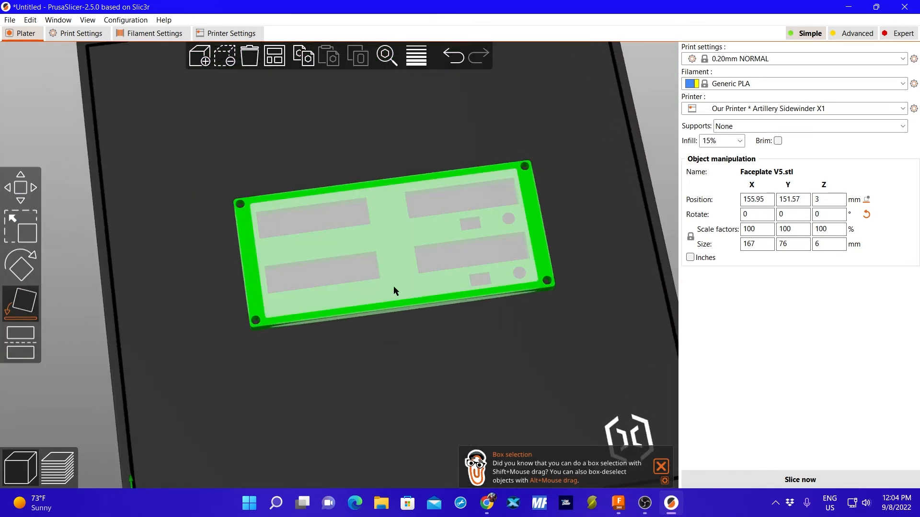
drag(398, 244, 400, 296)
click(396, 280)
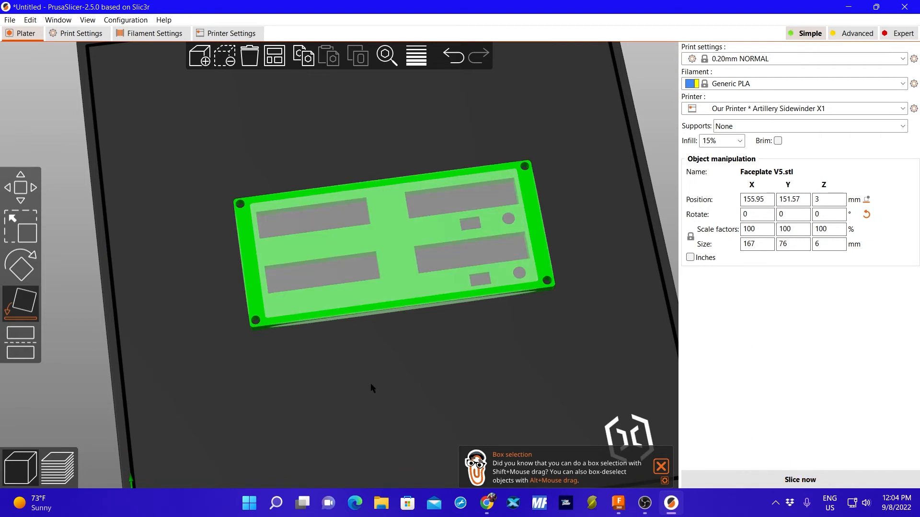
Move the faceplate toward the front edge of the print bed, to about X 159 mm and Y 65 mm.
click(97, 371)
drag(395, 241, 429, 389)
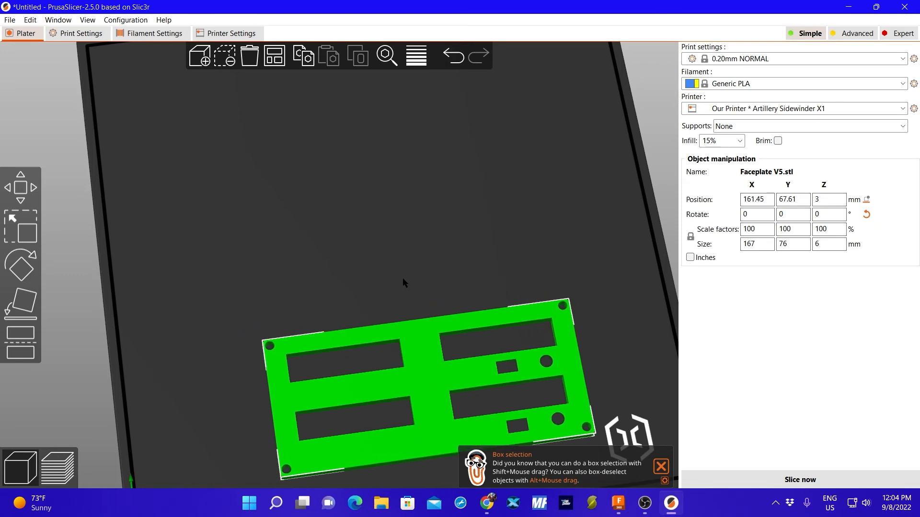
drag(403, 282, 432, 181)
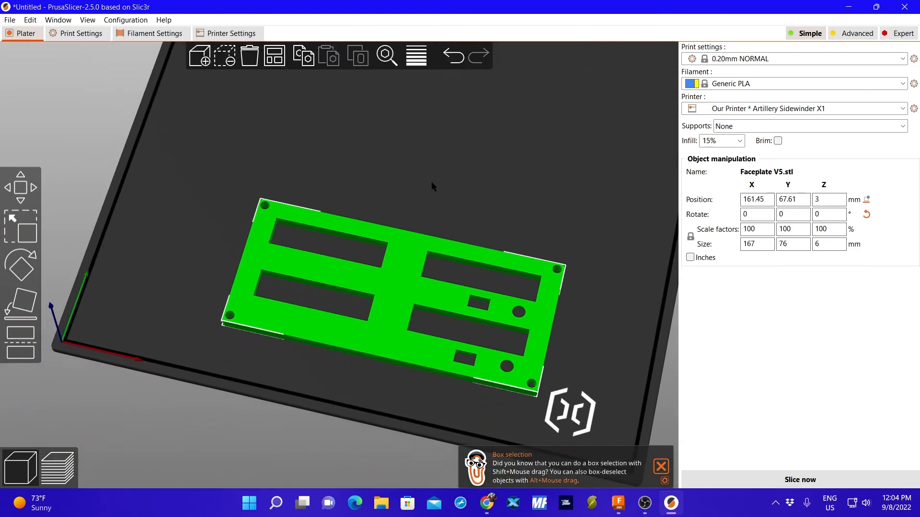
scroll(394, 220, down, 2)
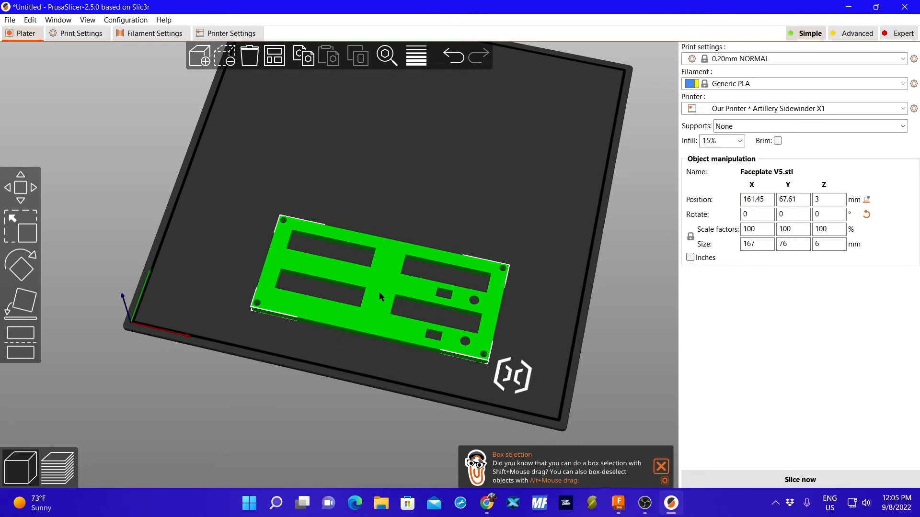
drag(379, 291, 376, 295)
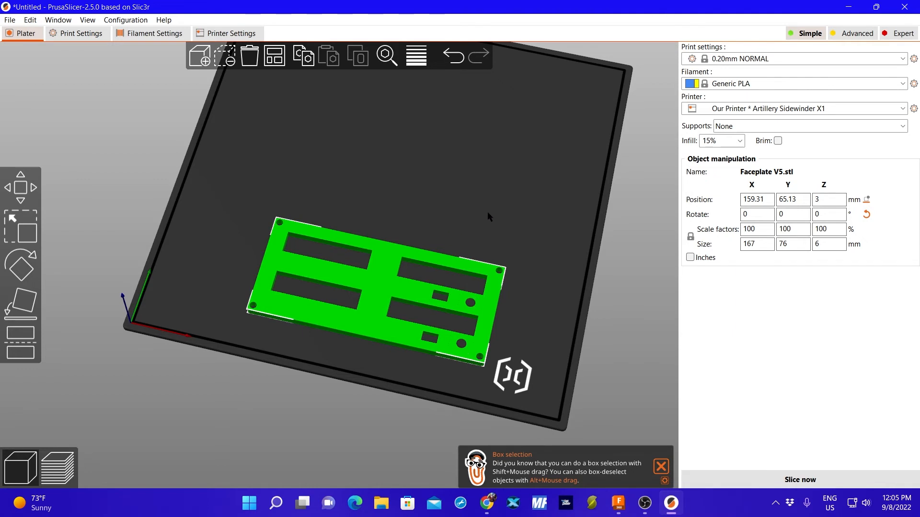
key(3)
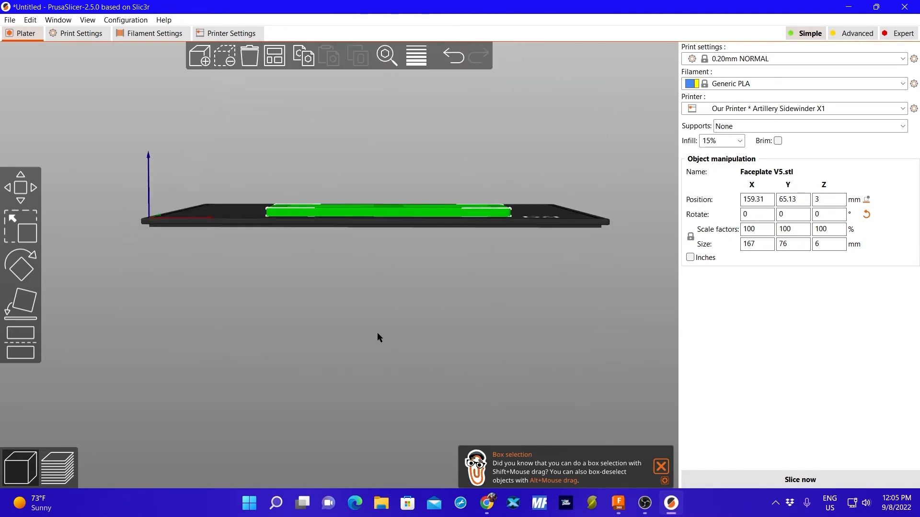
drag(378, 332, 385, 365)
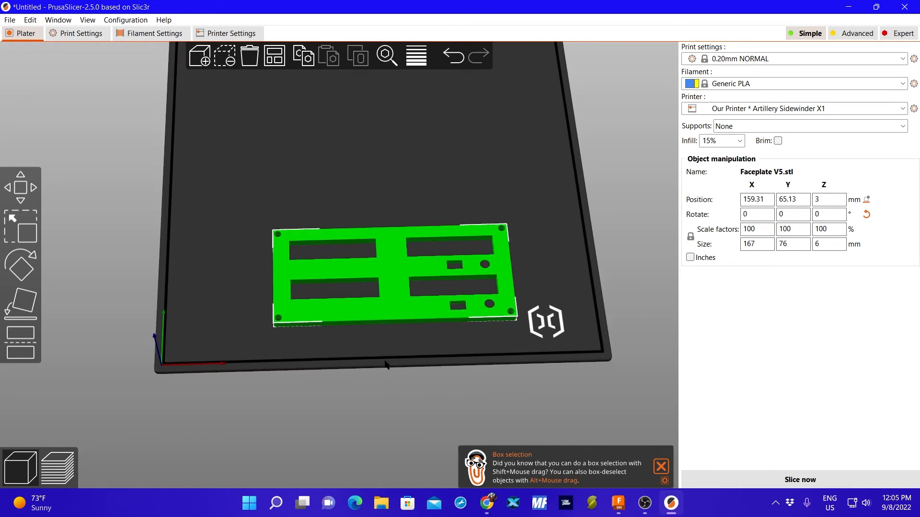
drag(385, 363, 386, 323)
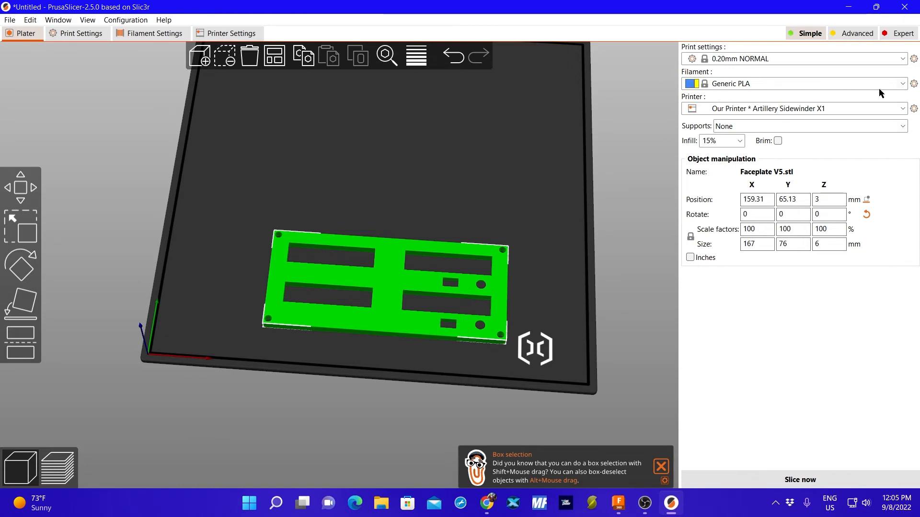
Change the Generic PLA filament's display color to black.
click(914, 85)
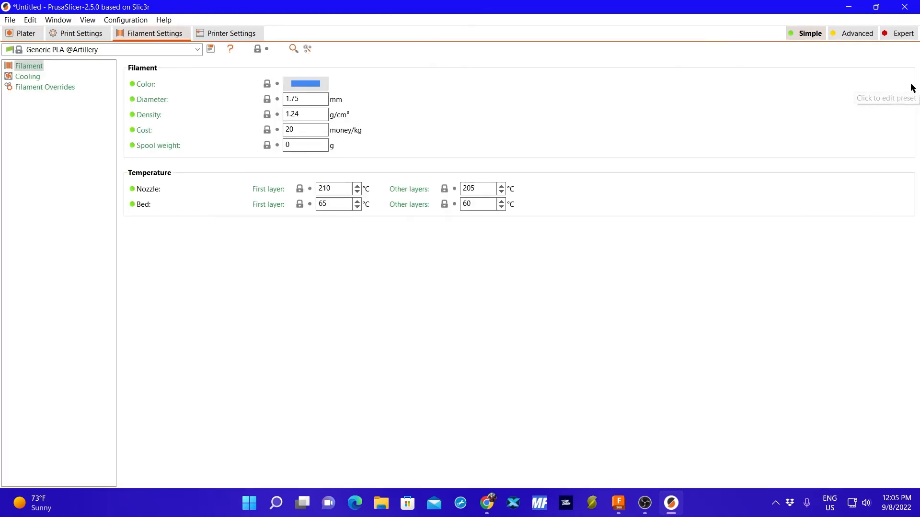
click(303, 85)
click(19, 162)
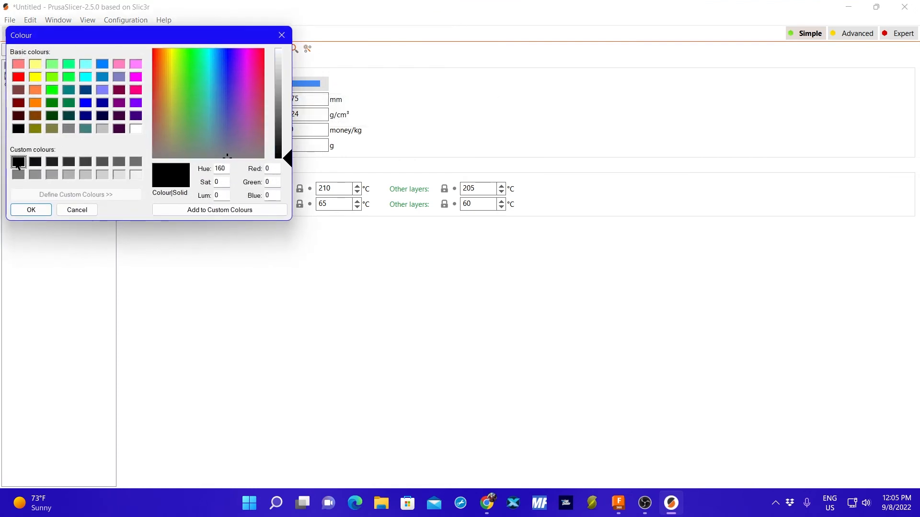
click(30, 210)
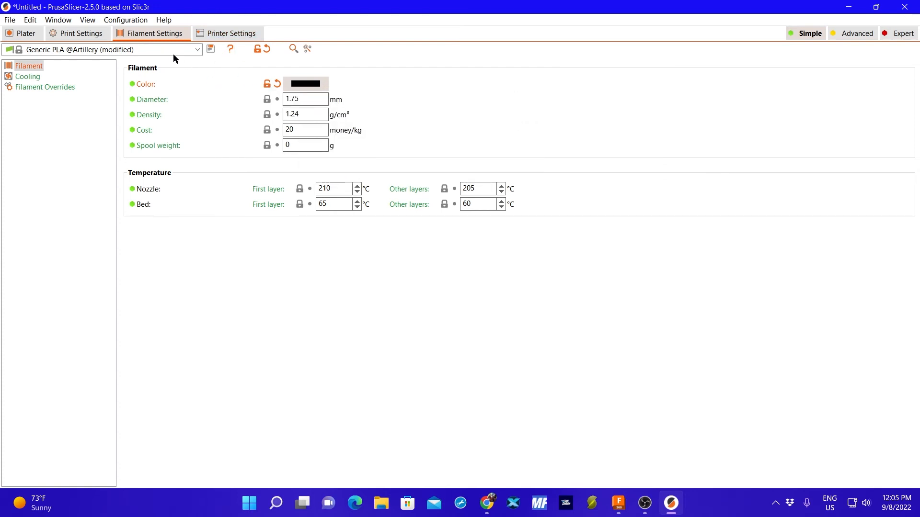
Review the layer and perimeter print settings, and switch the brim on and back off.
click(80, 34)
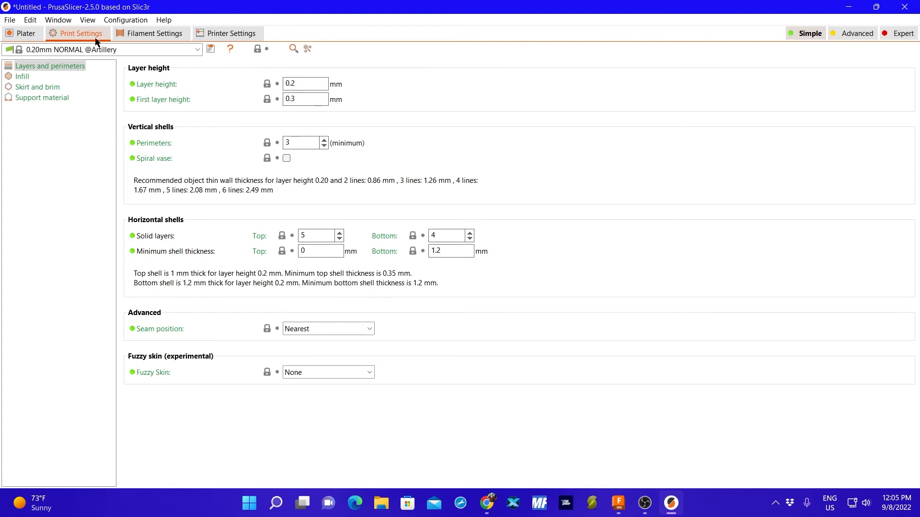
click(24, 33)
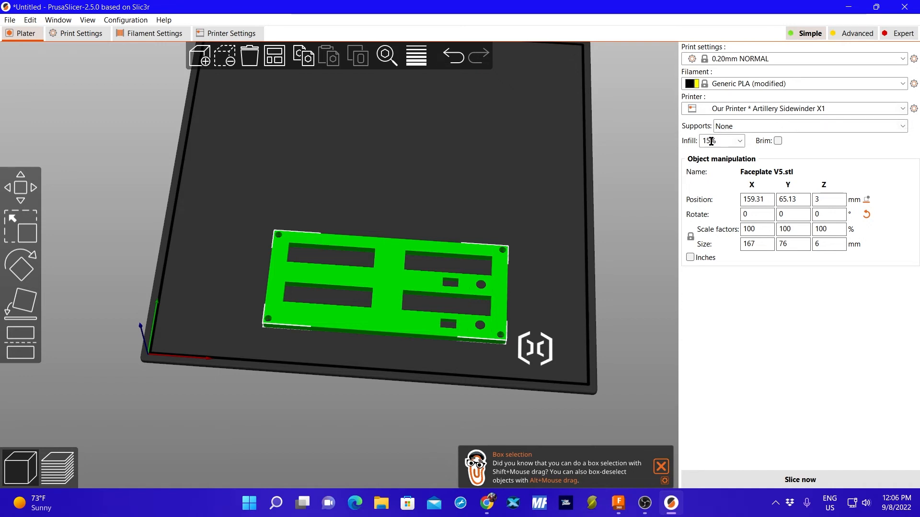
click(778, 141)
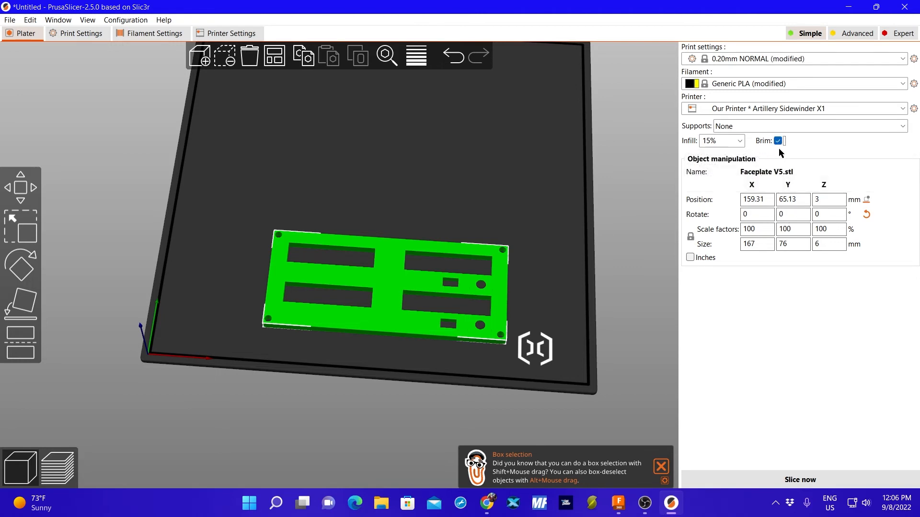
click(778, 141)
Slice the faceplate with the 0.20mm NORMAL profile, 15% infill and no brim.
click(802, 478)
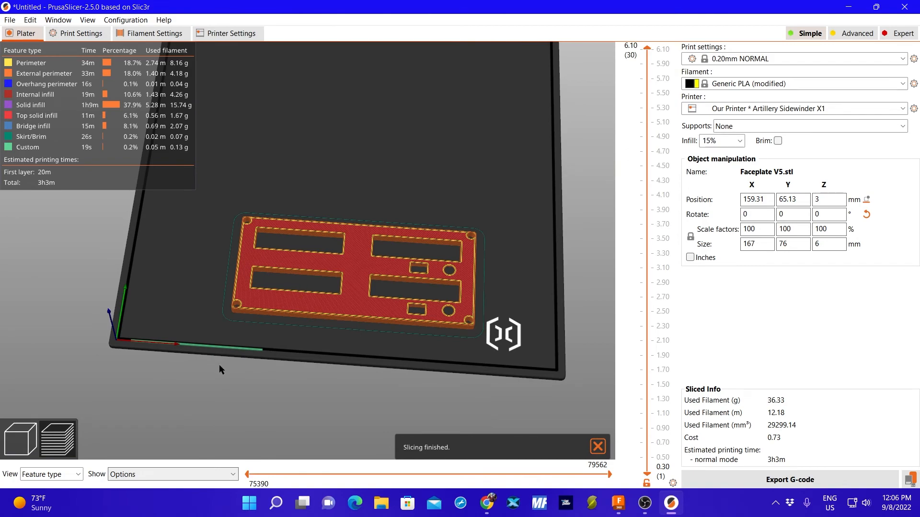
drag(610, 474, 611, 498)
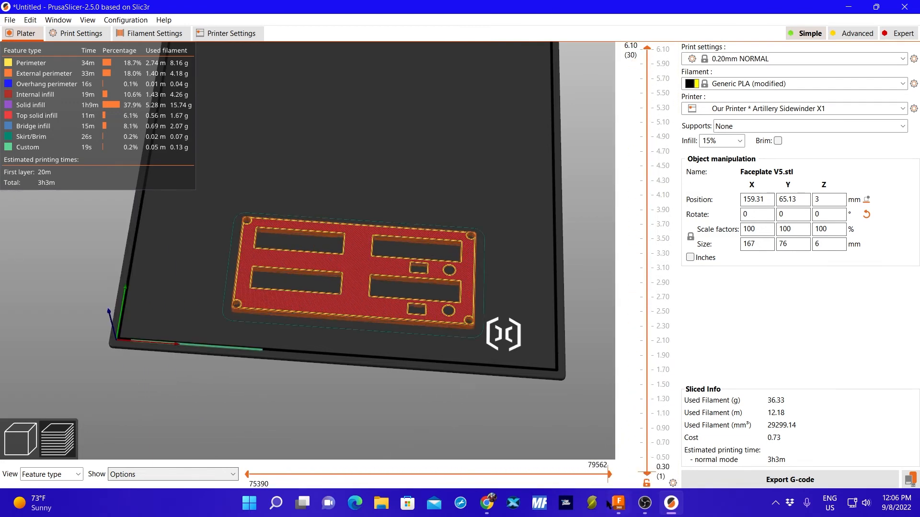
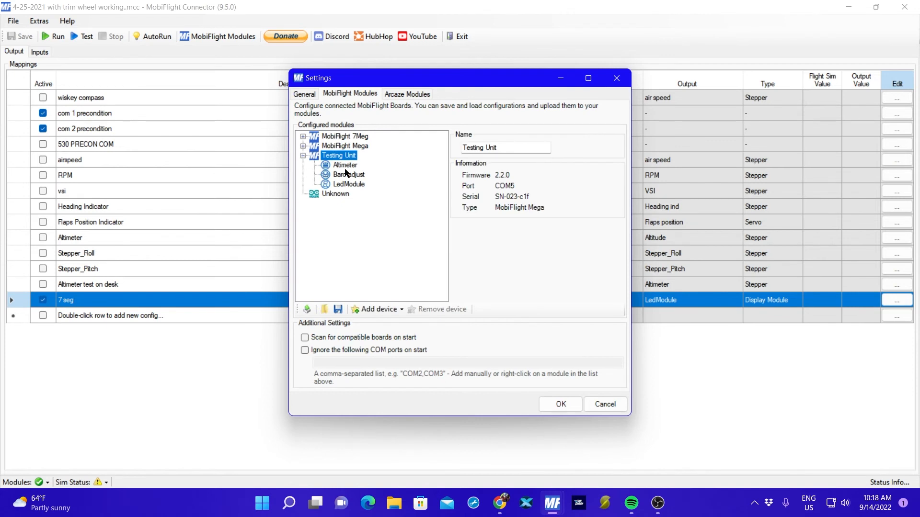
Add a second LED module to the Testing Unit board, remove it again, and close the module settings without uploading the changes.
click(365, 314)
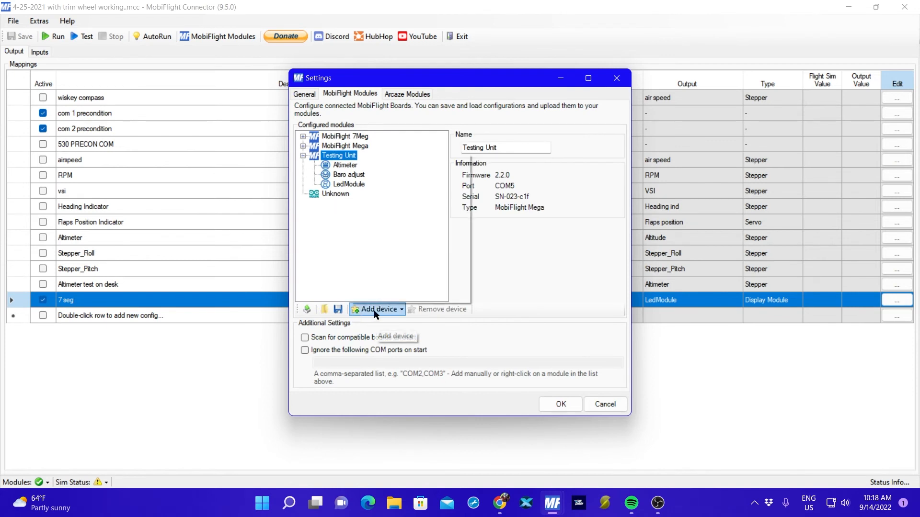
click(405, 178)
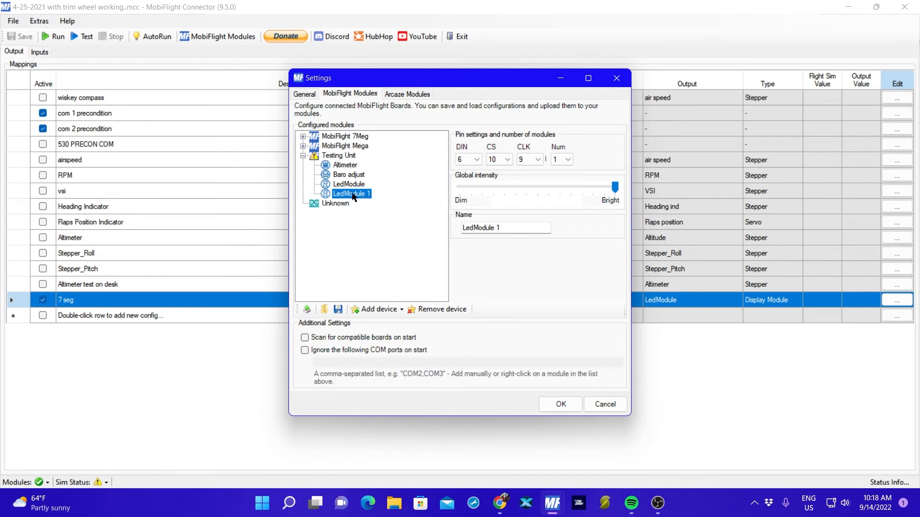
click(439, 306)
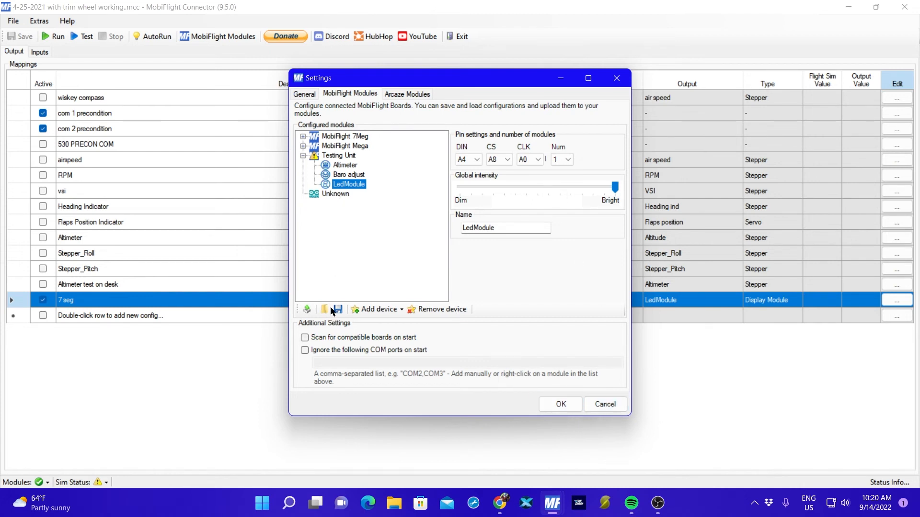
click(555, 403)
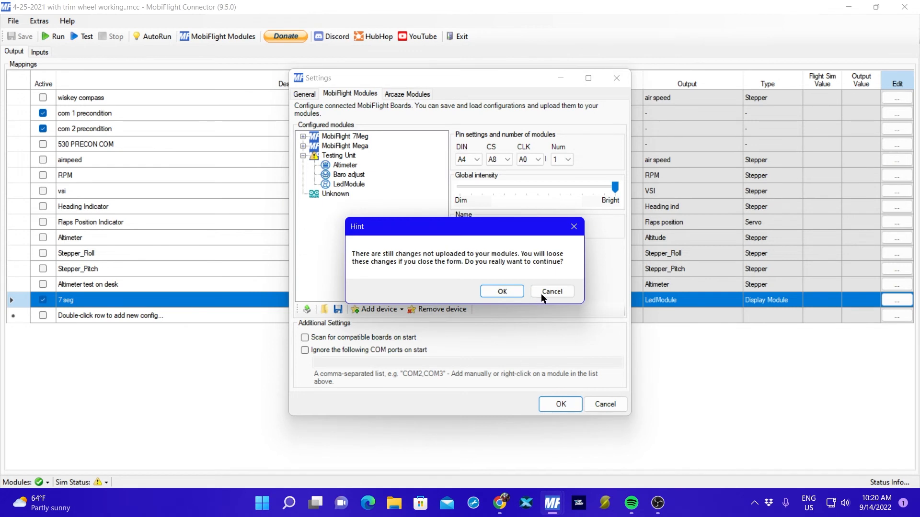
click(515, 291)
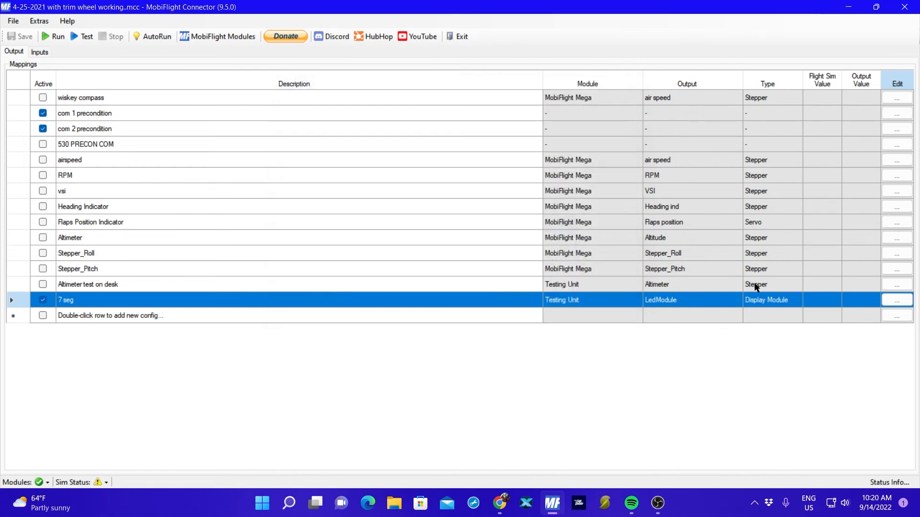
Review the display settings of the 7 seg output mapping and close its configuration without changes.
click(903, 303)
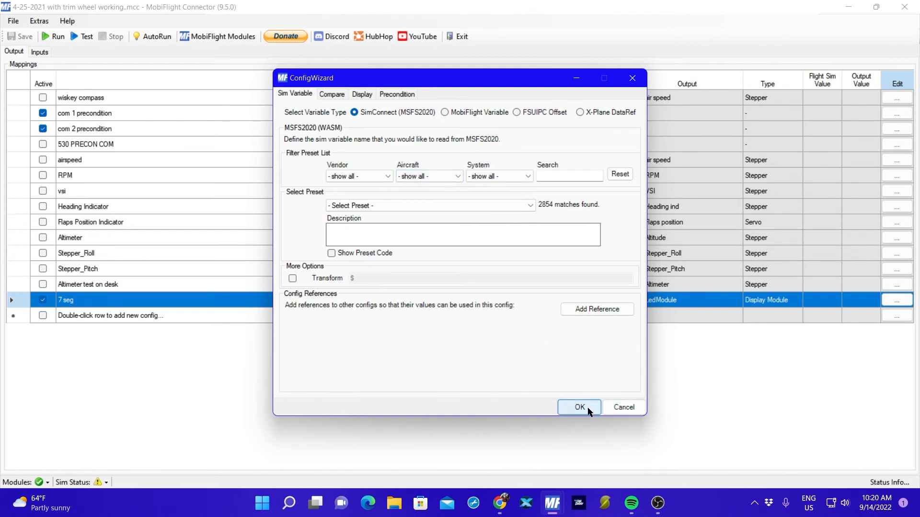
click(362, 94)
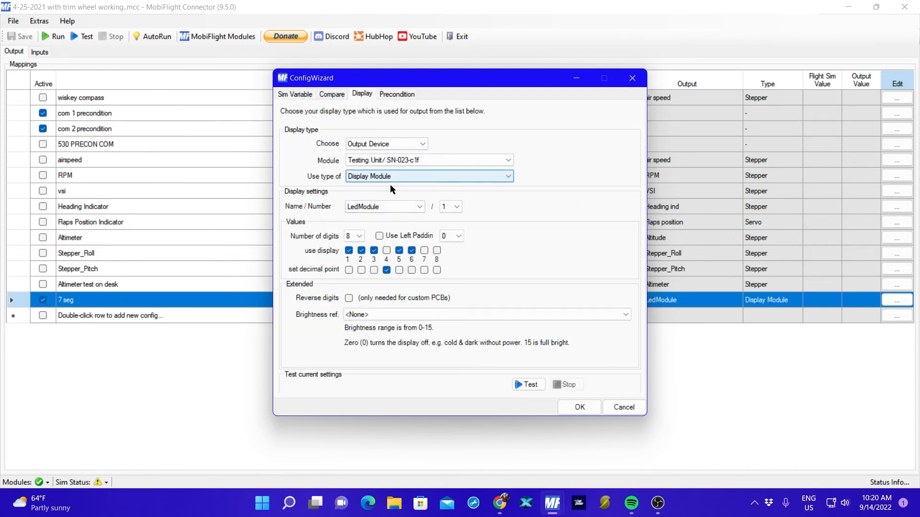
click(623, 408)
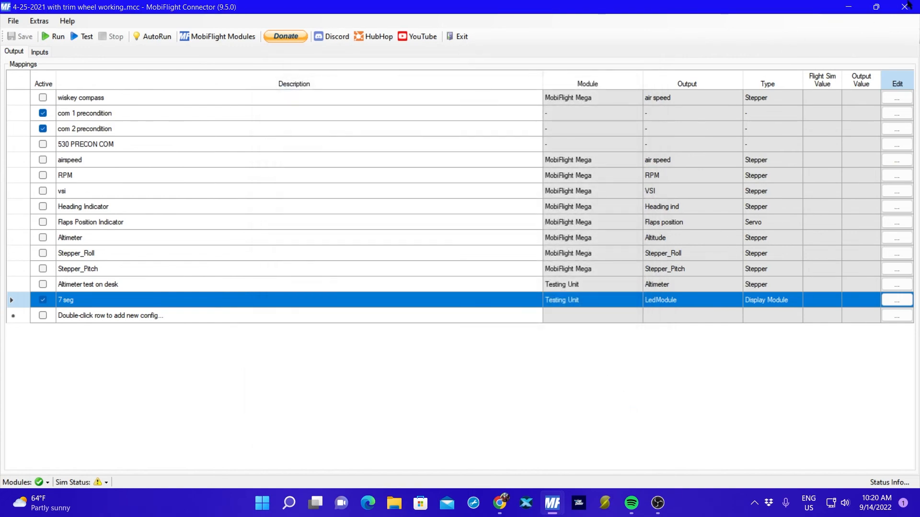
Close and restart MobiFlight Connector, and maximize its window.
click(905, 6)
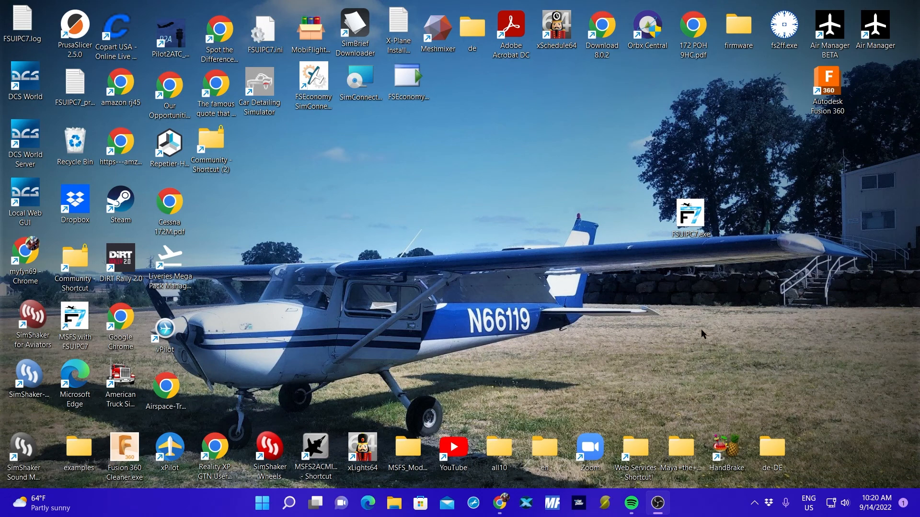
click(552, 503)
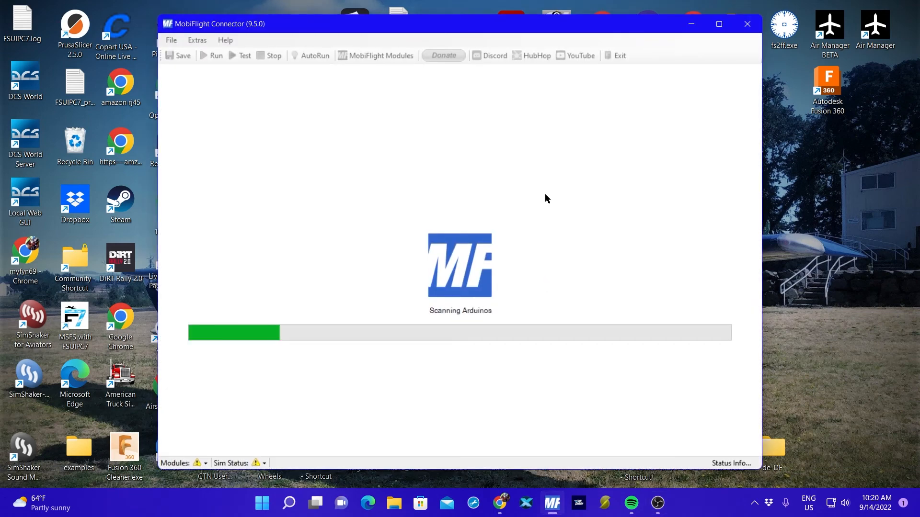
click(718, 25)
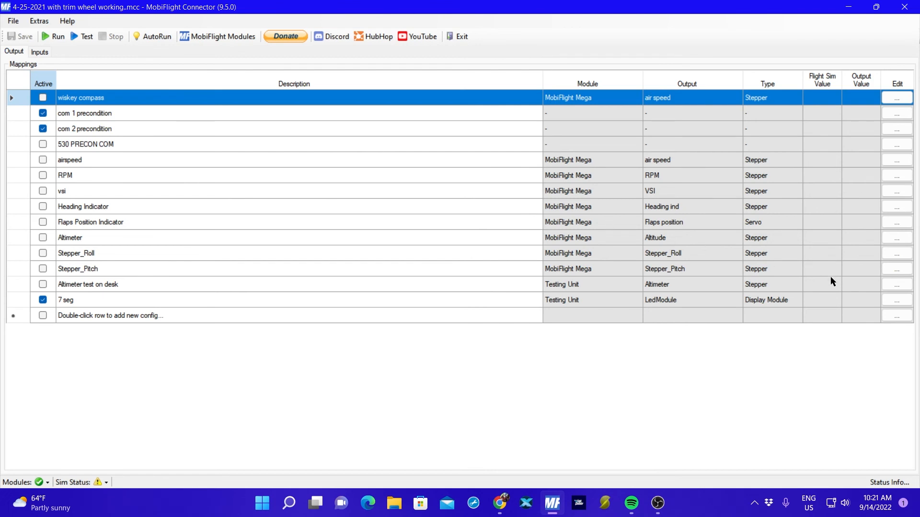
Test the 7 seg mapping's LedModule display output twice, stopping each test, and close its configuration without changes.
click(885, 299)
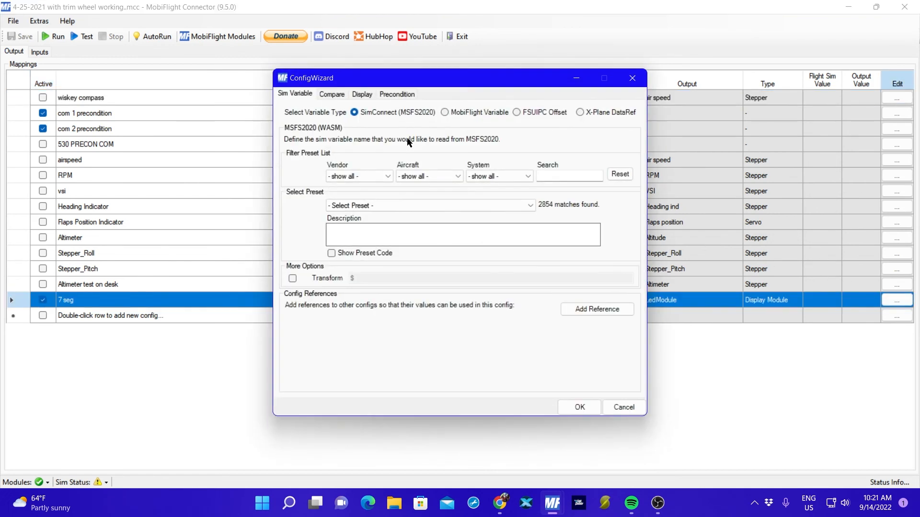
click(363, 94)
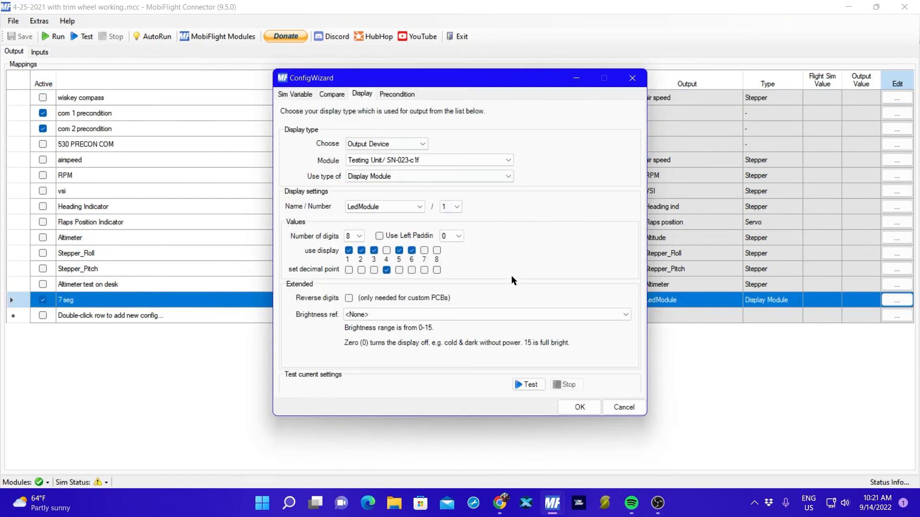
click(529, 385)
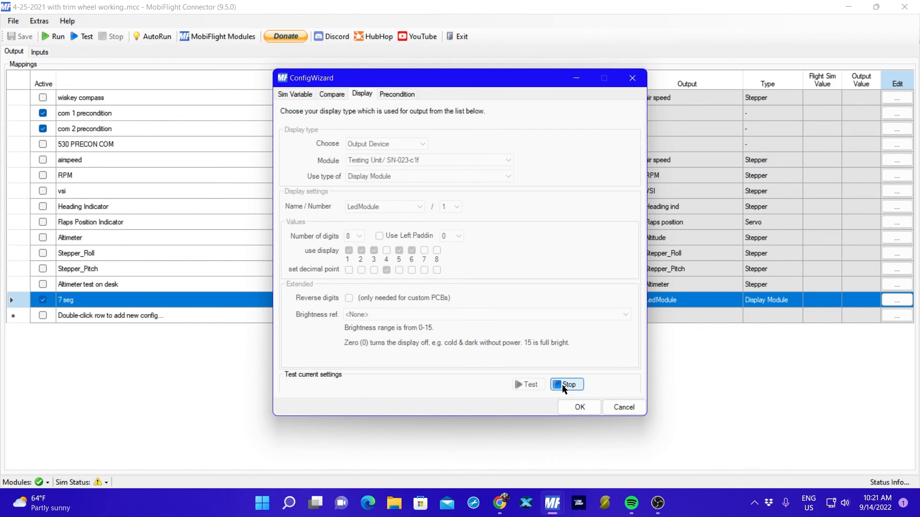
click(562, 387)
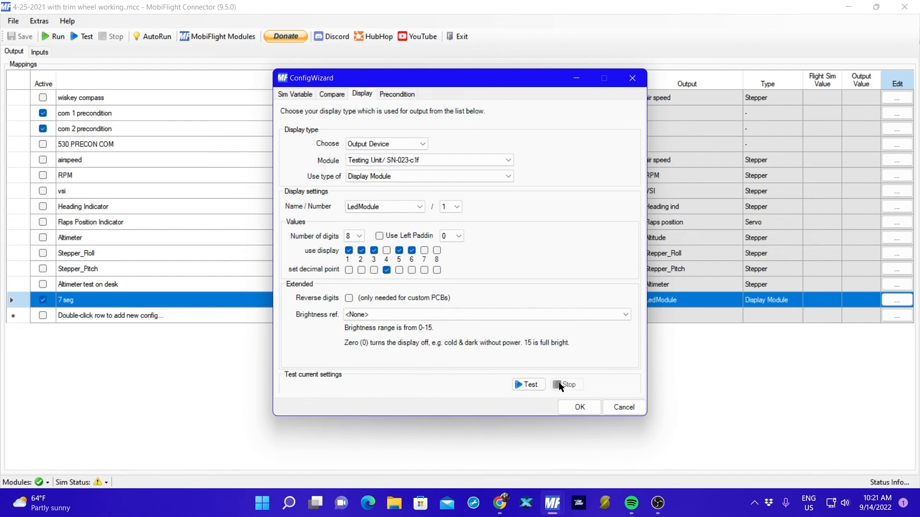
click(530, 385)
click(564, 385)
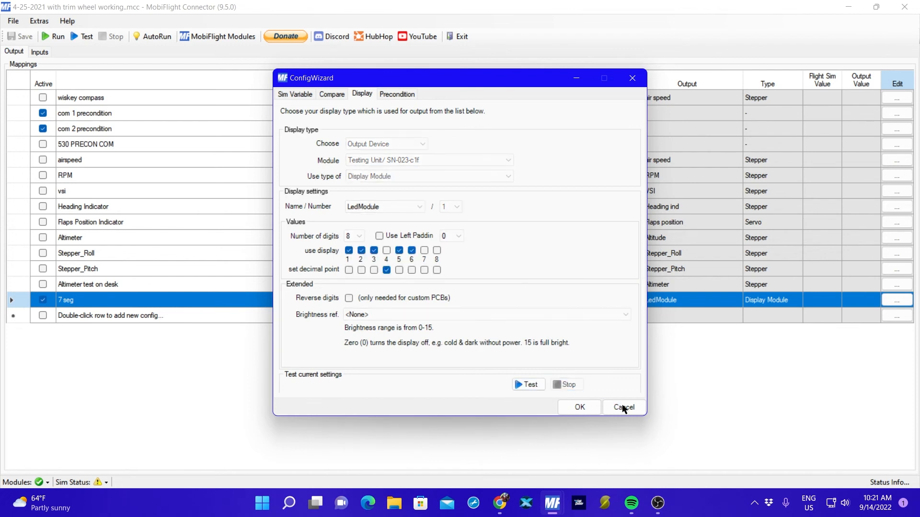
click(624, 407)
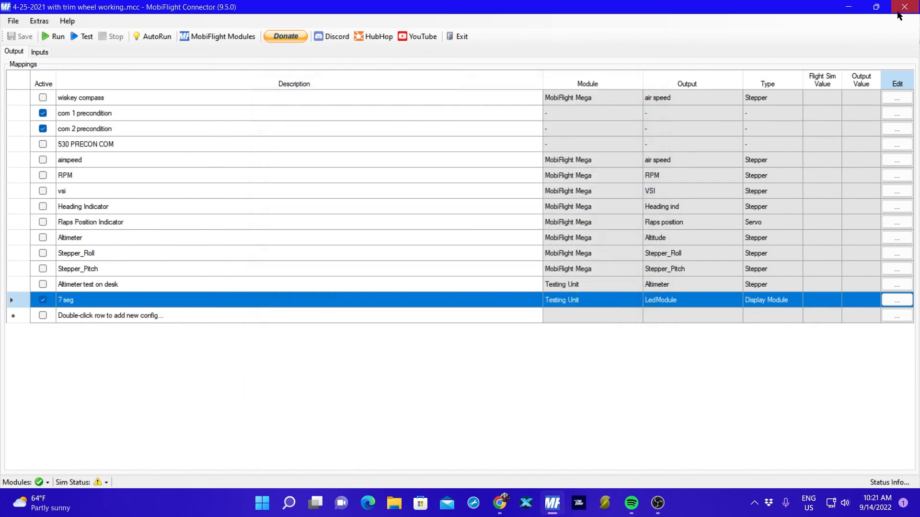
Restart MobiFlight Connector once more to rescan the connected boards, and maximize its window.
click(904, 7)
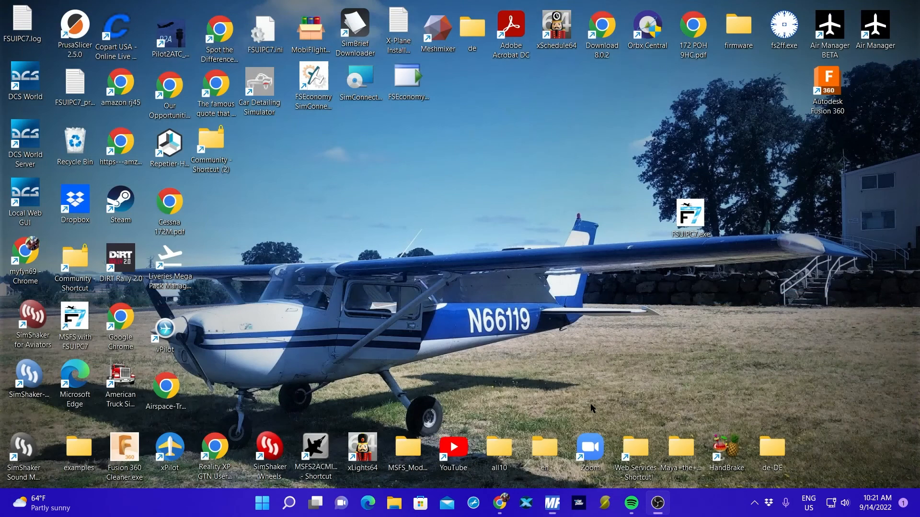
click(552, 503)
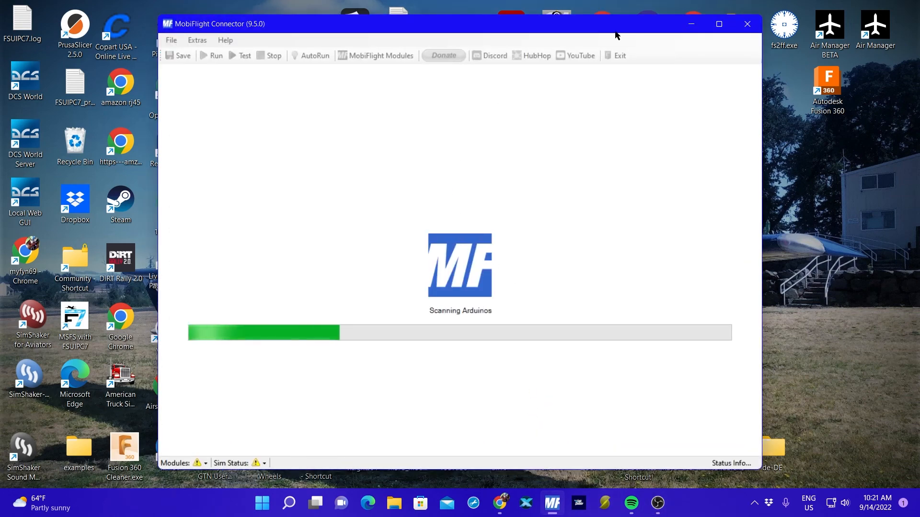
click(719, 24)
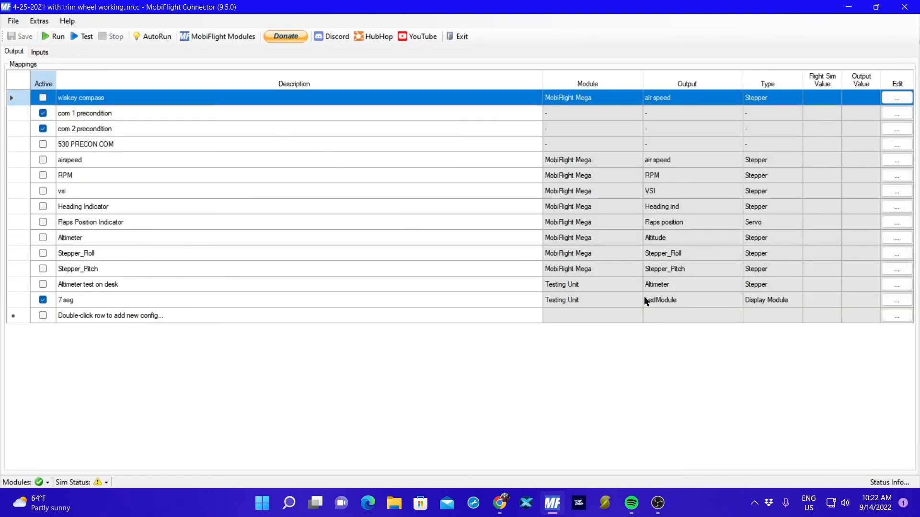
Open the display settings of the 7 seg output mapping and start a test of the LedModule on the Testing Unit.
click(888, 301)
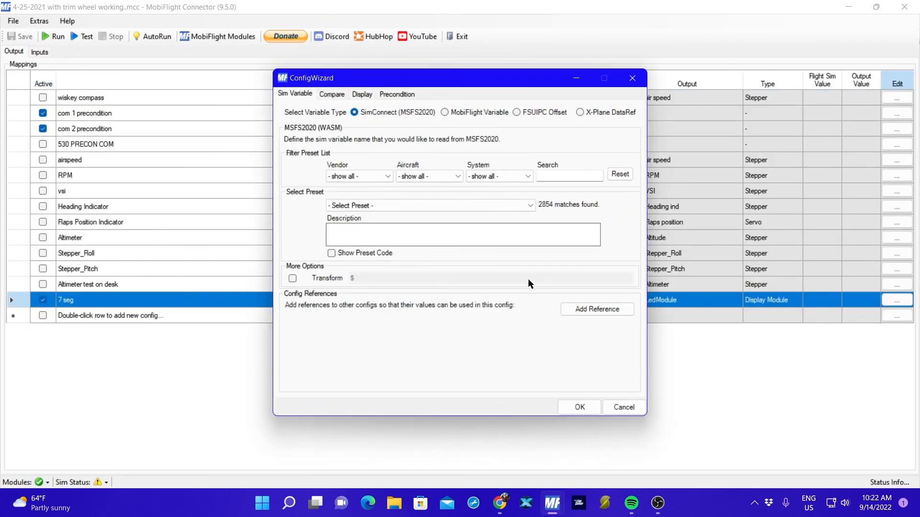
click(365, 95)
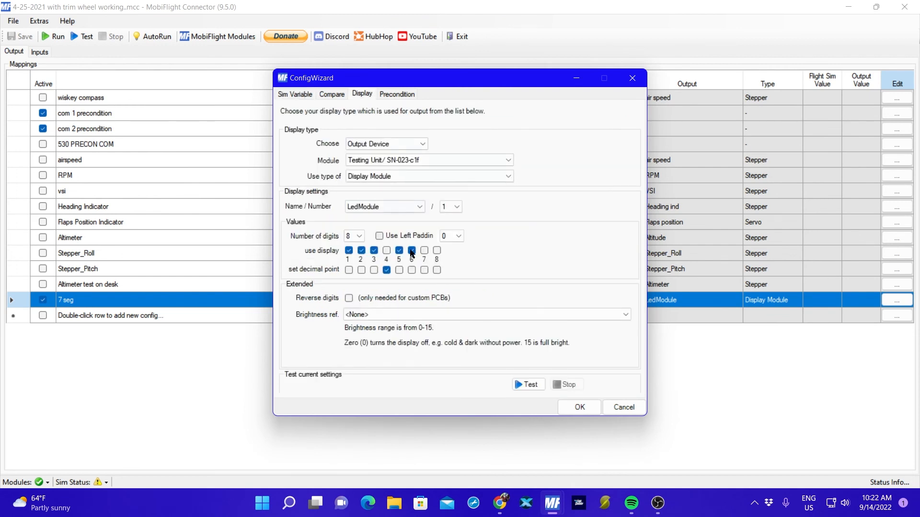
click(523, 385)
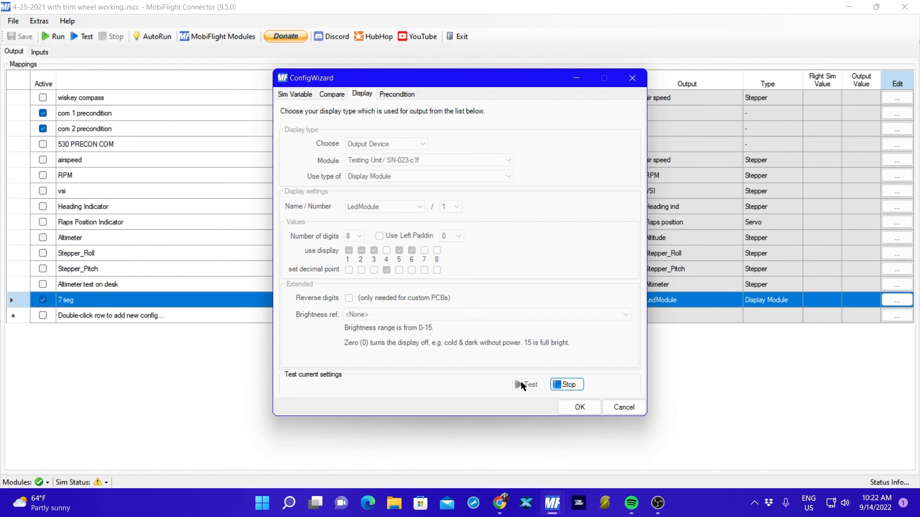